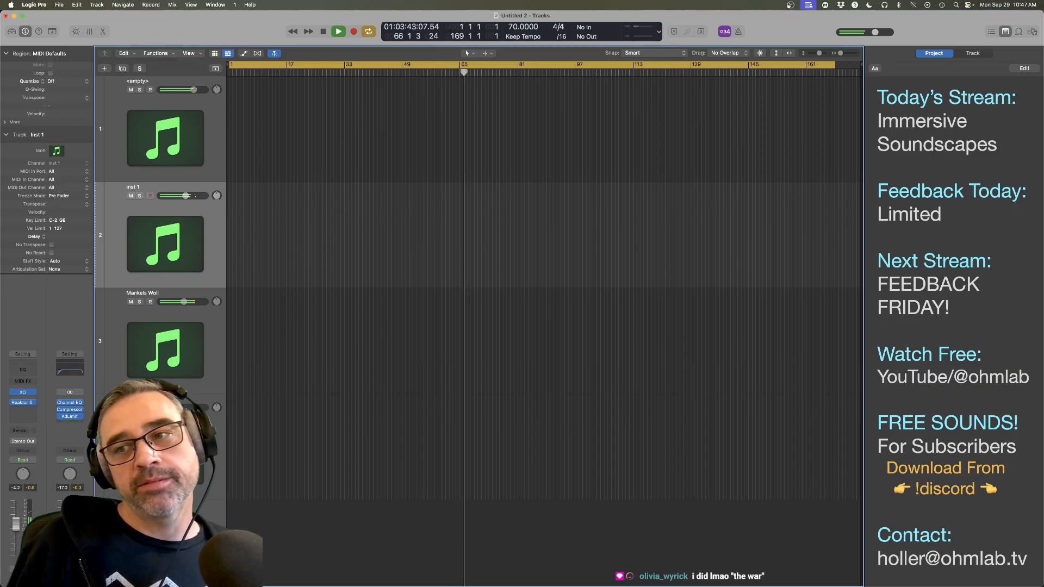
Step: Replace the Today's Stream entry in the project notes with "Mixing Music", keeping a blank line below it
{"action": "left_click", "coordinate": [900, 138]}
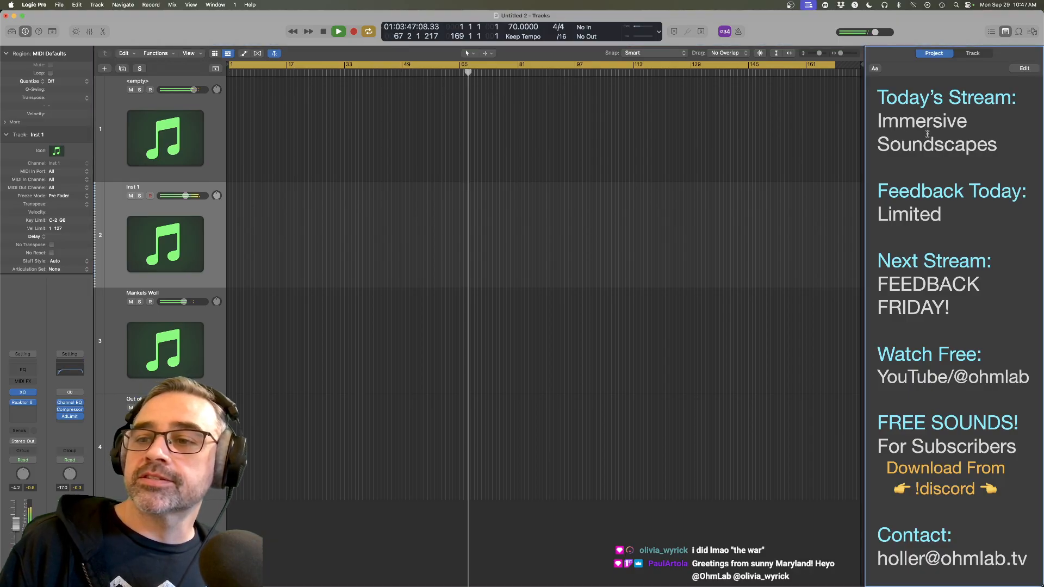
{"action": "triple_click", "coordinate": [982, 149]}
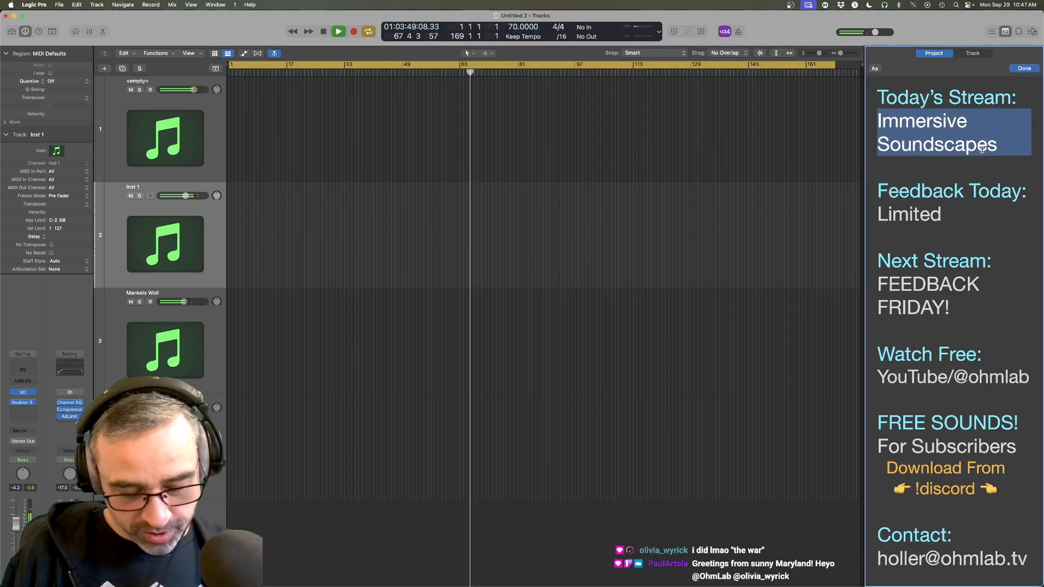
{"action": "type", "text": "Mi"}
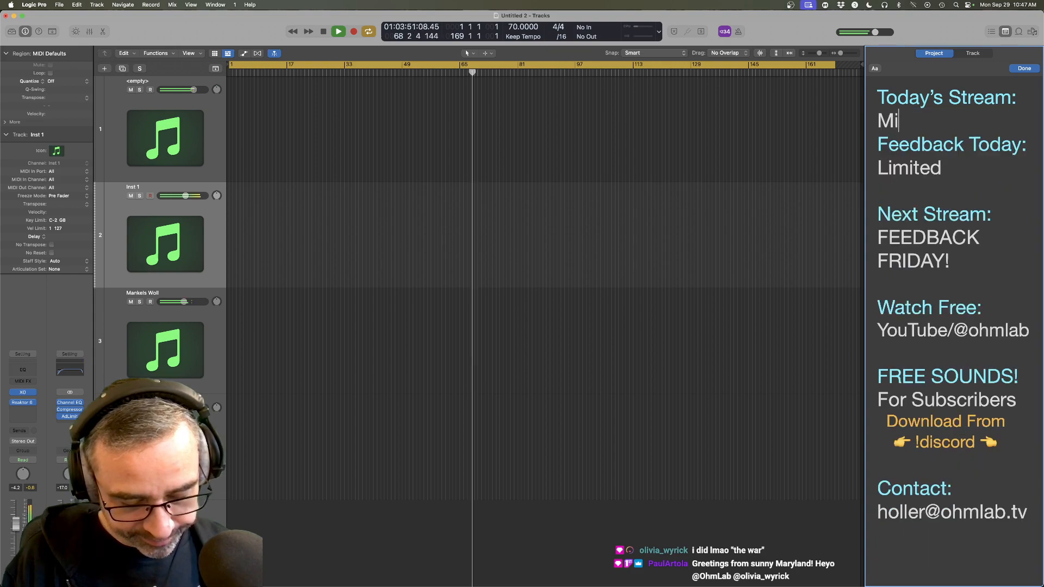
{"action": "type", "text": "xing Music"}
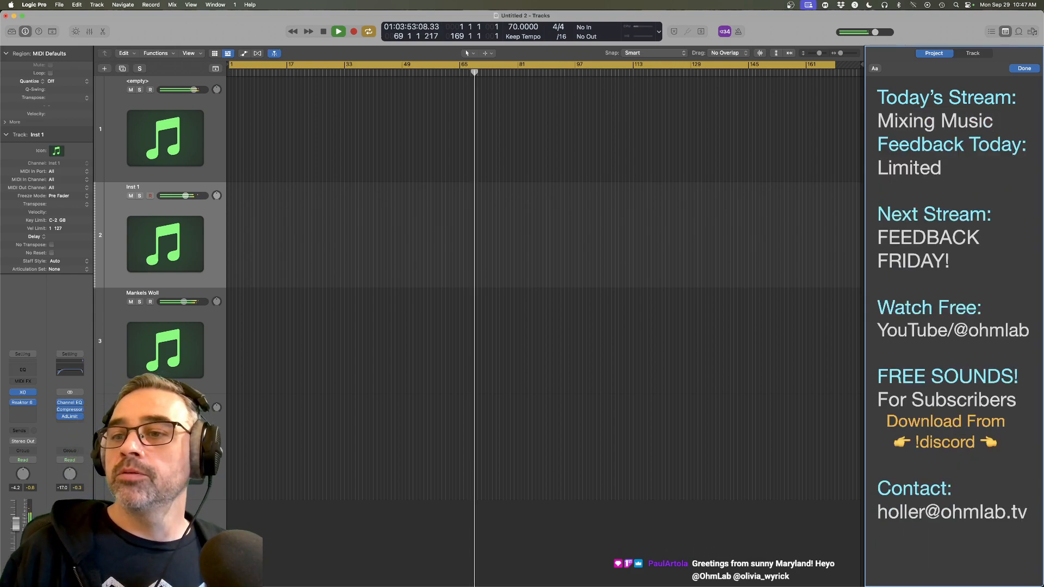
{"action": "key", "text": "Return"}
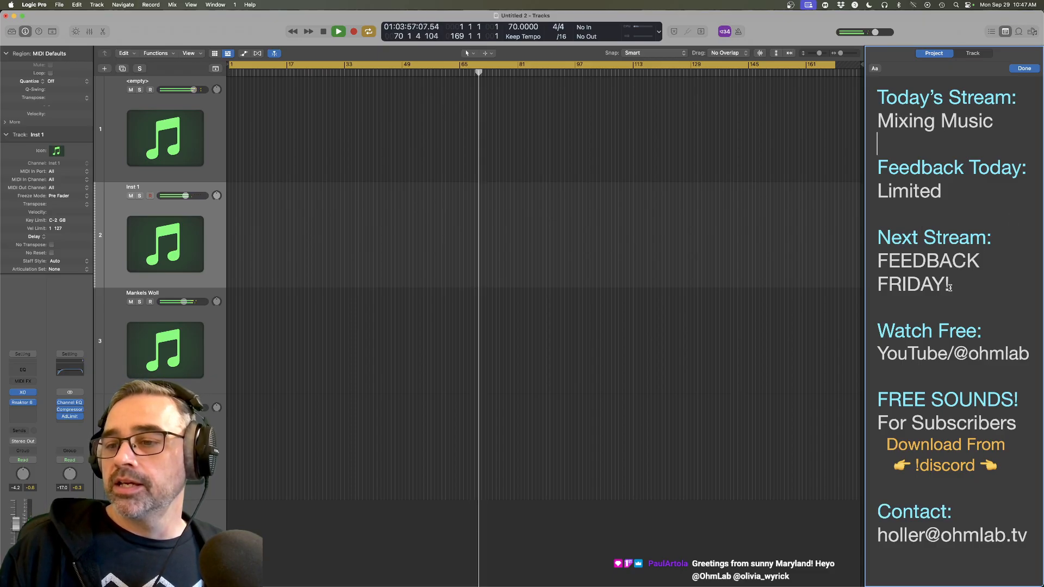
Step: Change the Next Stream entry in the project notes to "Wednesday" and add a blank line above the first heading
{"action": "left_click_drag", "start_coordinate": [950, 287], "coordinate": [877, 255]}
{"action": "type", "text": "Wed"}
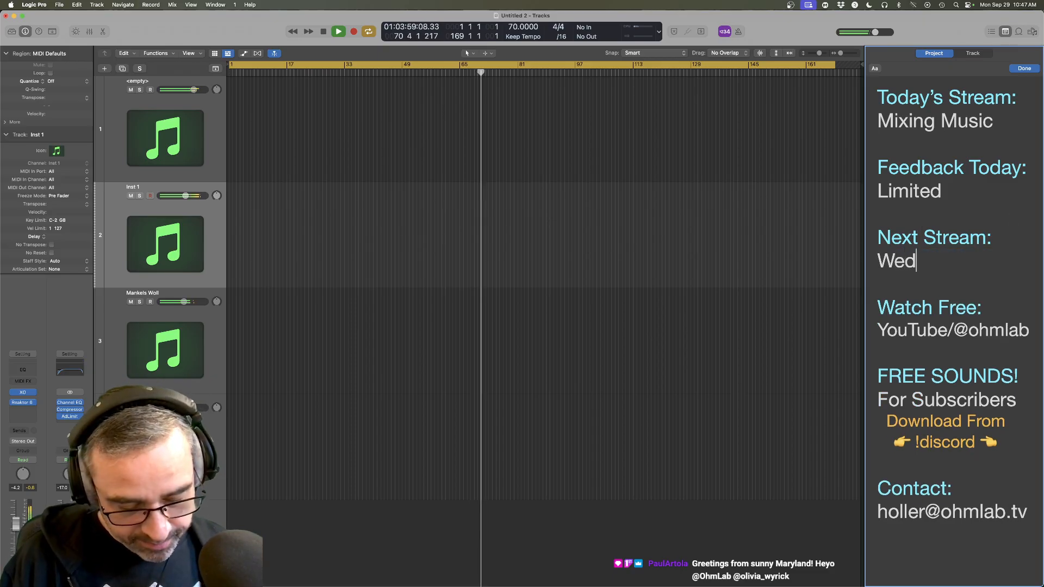
{"action": "type", "text": "nesday"}
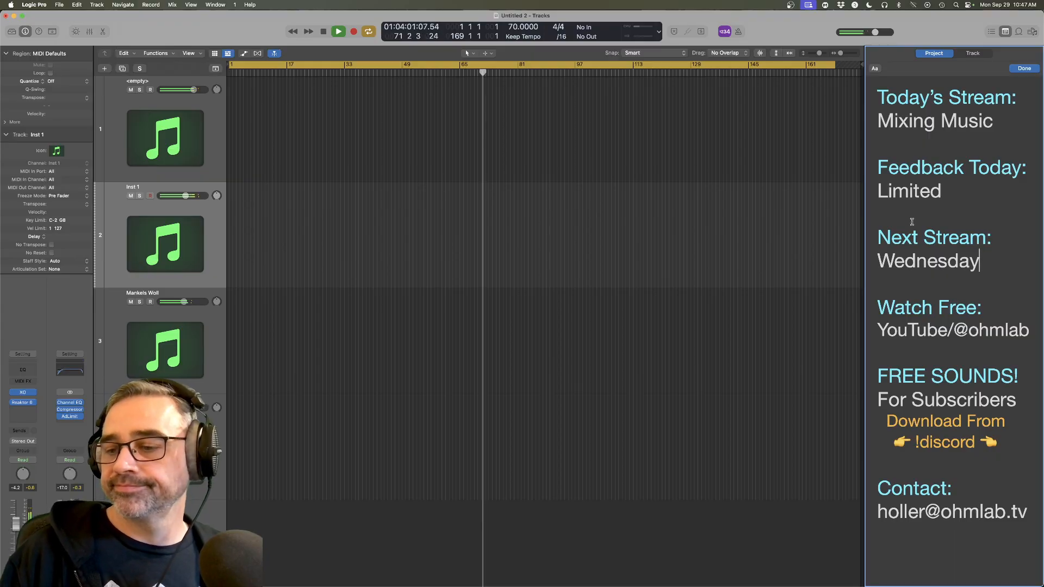
{"action": "left_click", "coordinate": [882, 102]}
{"action": "key", "text": "Return"}
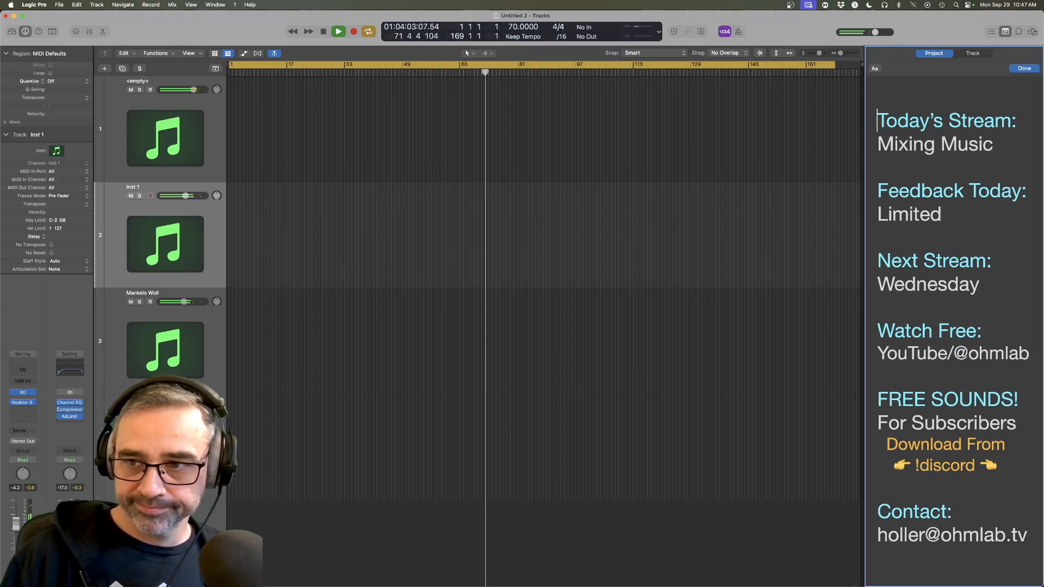
{"action": "left_click", "coordinate": [488, 266]}
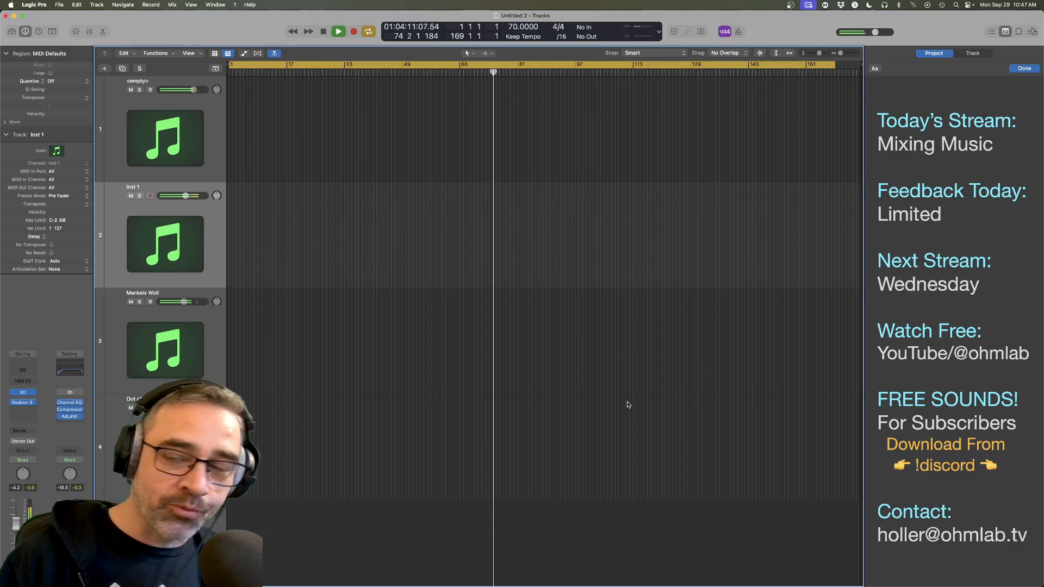
Step: Delete the Feedback Today section from the project notes and add another blank line above Today's Stream
{"action": "double_click", "coordinate": [929, 209]}
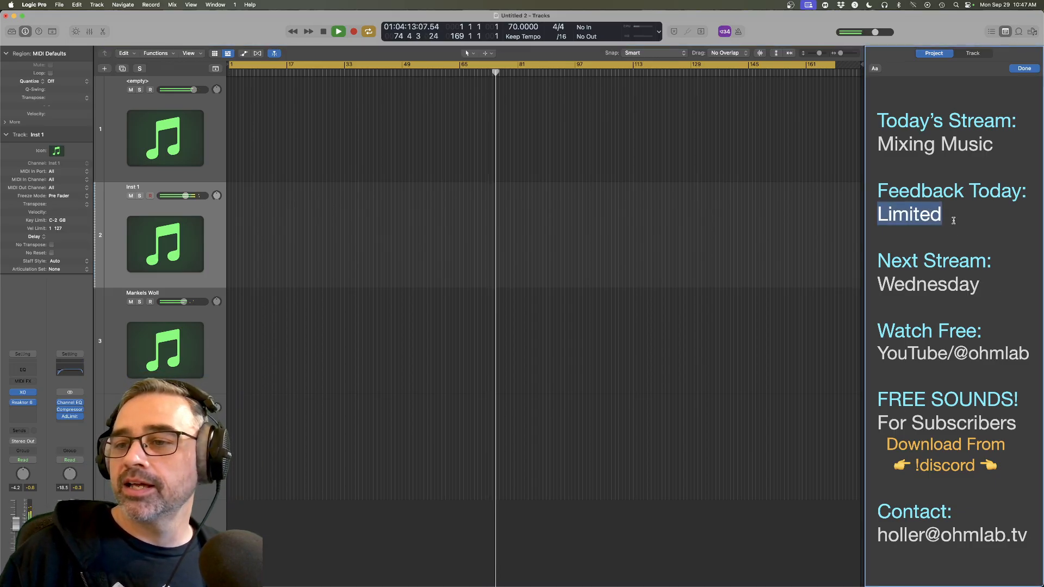
{"action": "left_click_drag", "start_coordinate": [955, 214], "coordinate": [867, 187]}
{"action": "key", "text": "BackSpace"}
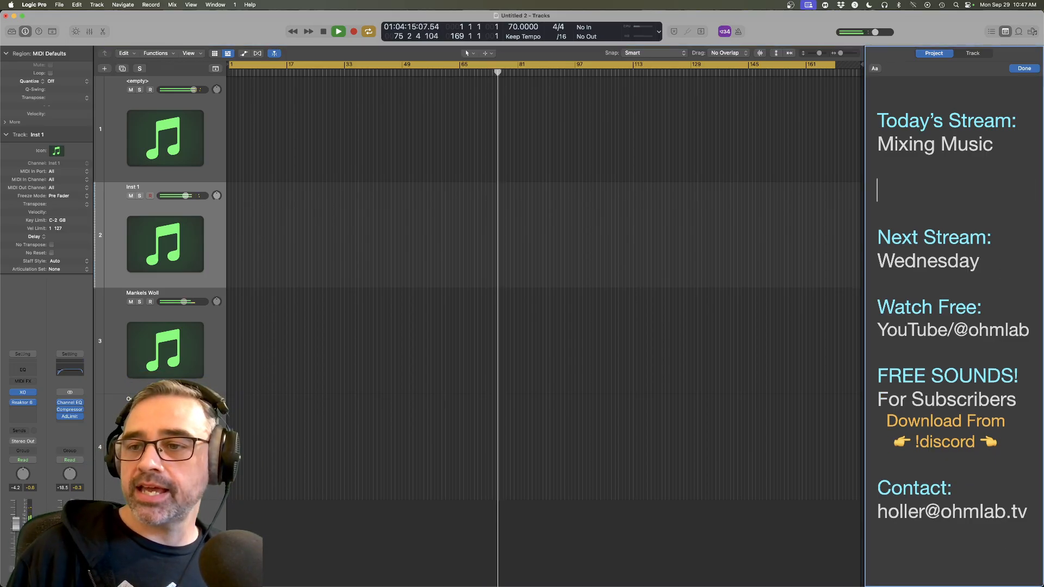
{"action": "key", "text": "BackSpace"}
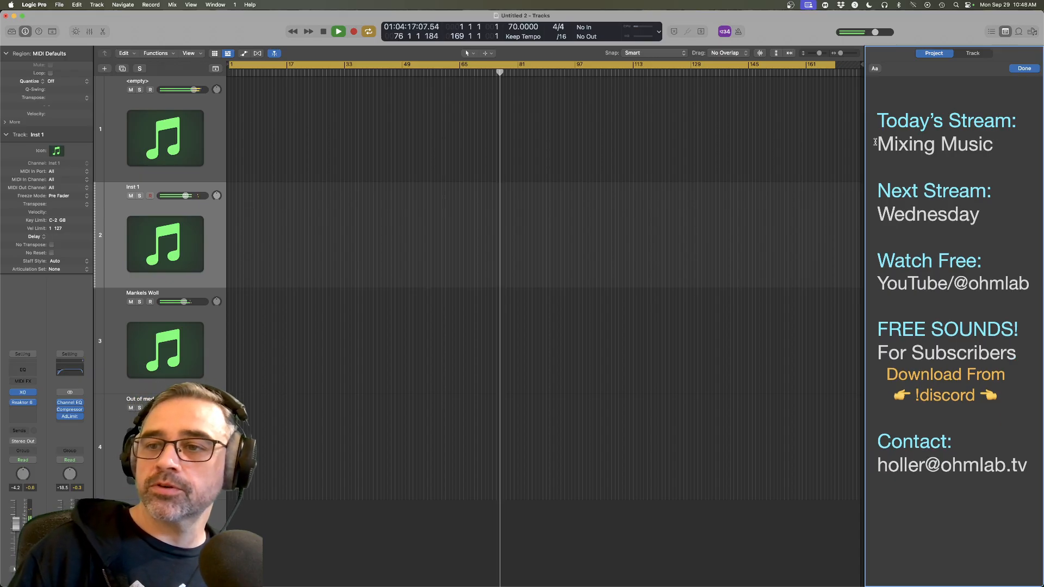
{"action": "left_click", "coordinate": [878, 120]}
{"action": "key", "text": "Return"}
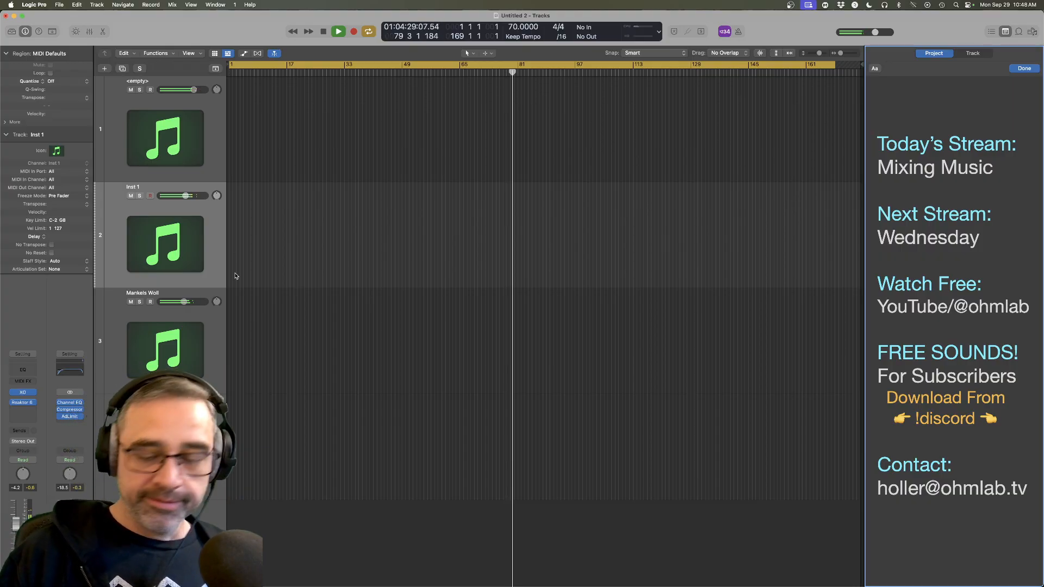
Step: Switch to Finder, open the winter forest folder inside Inbox, and select its Output - Stereo Out WAV file
{"action": "scroll", "coordinate": [199, 321], "scroll_direction": "down", "scroll_amount": 3}
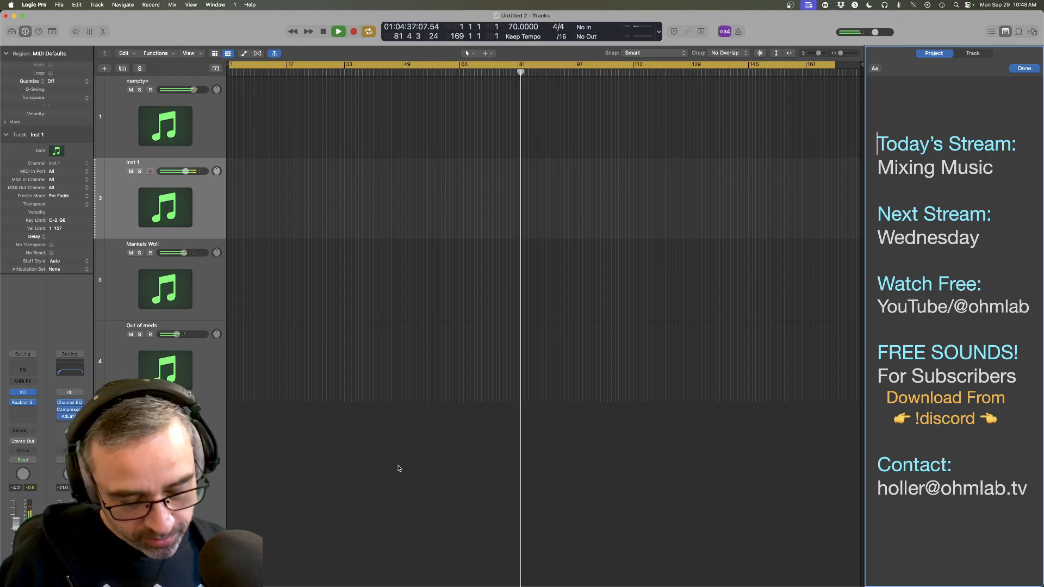
{"action": "key", "text": "super+Tab"}
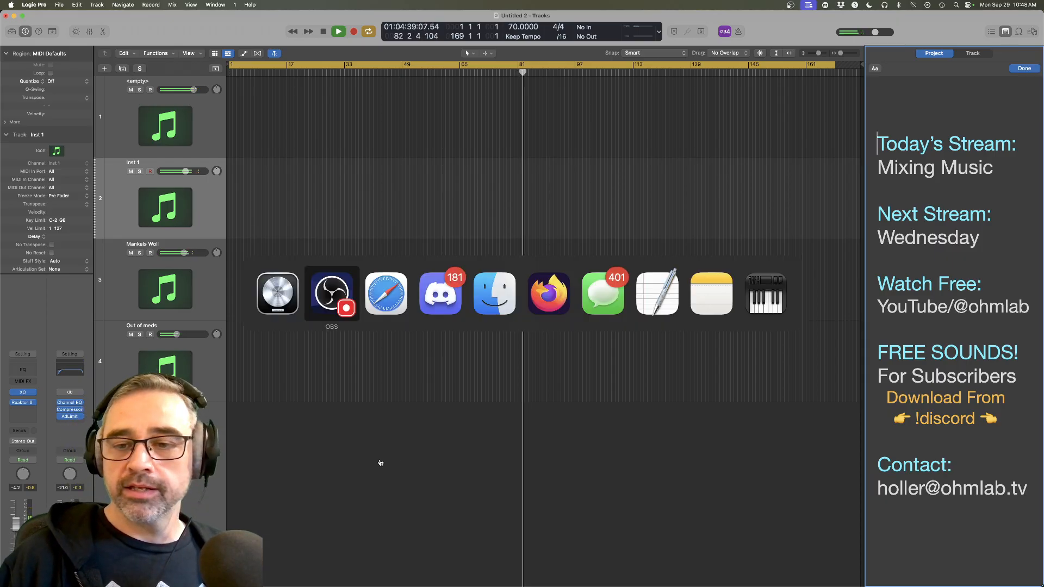
{"action": "left_click", "coordinate": [499, 283]}
{"action": "key", "text": "space"}
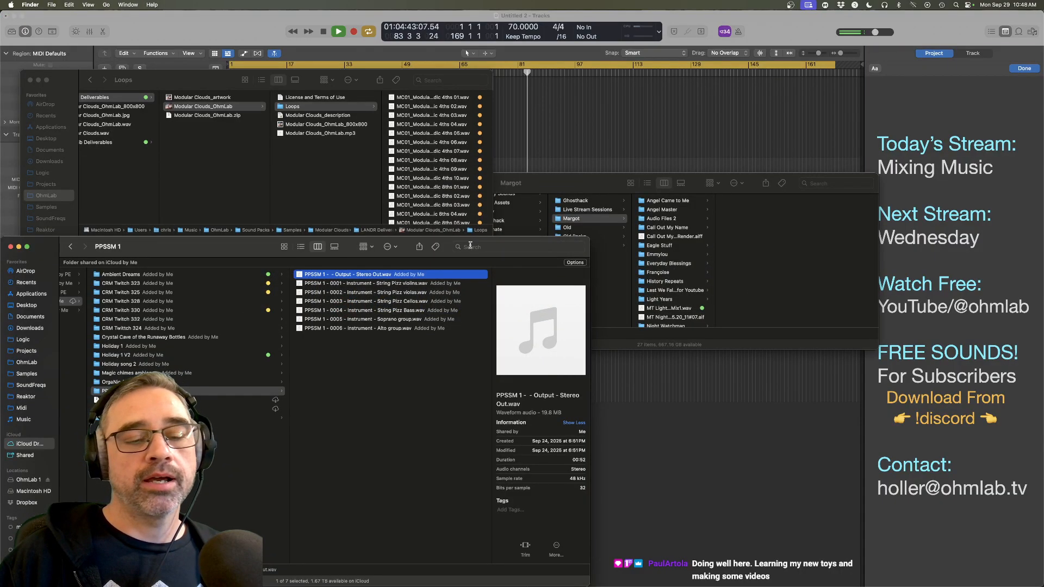
{"action": "key", "text": "Left"}
{"action": "key", "text": "Left"}
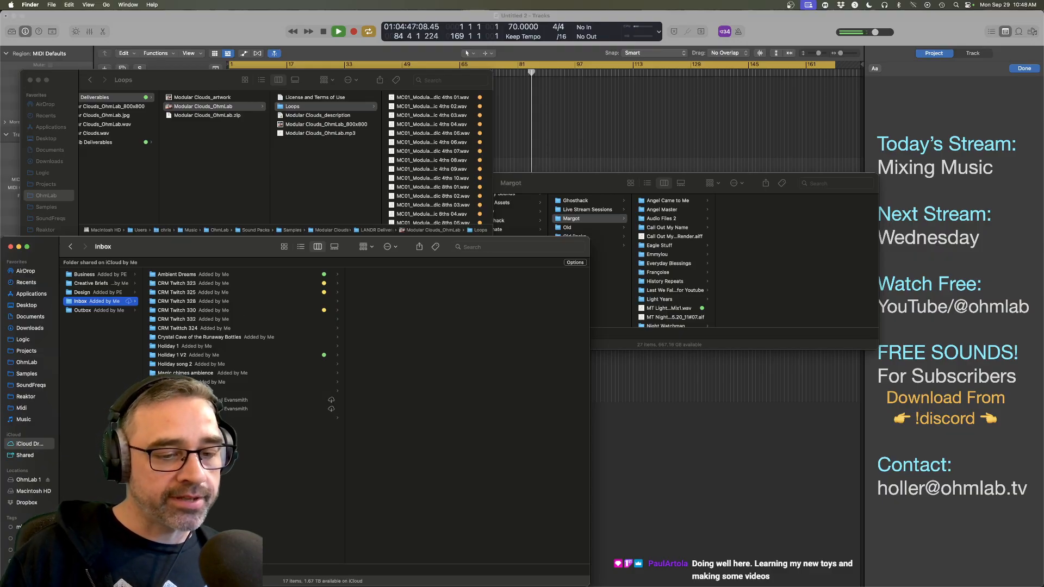
{"action": "left_click", "coordinate": [245, 419]}
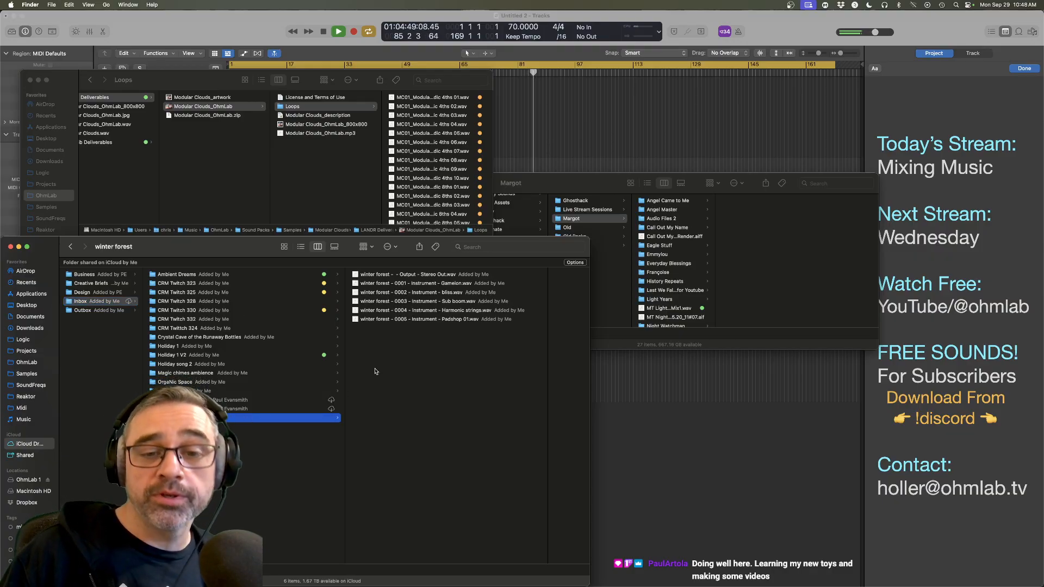
{"action": "left_click", "coordinate": [487, 277]}
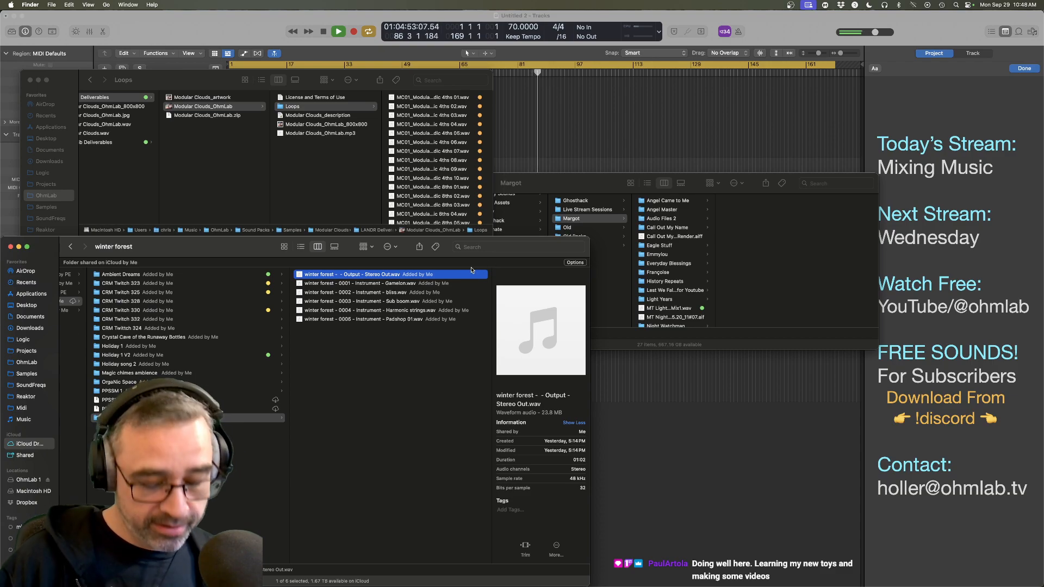
Step: Preview the winter forest Stereo Out WAV file with Quick Look, listen to the mix, and close the preview
{"action": "mouse_move", "coordinate": [520, 299]}
{"action": "left_click", "coordinate": [606, 433]}
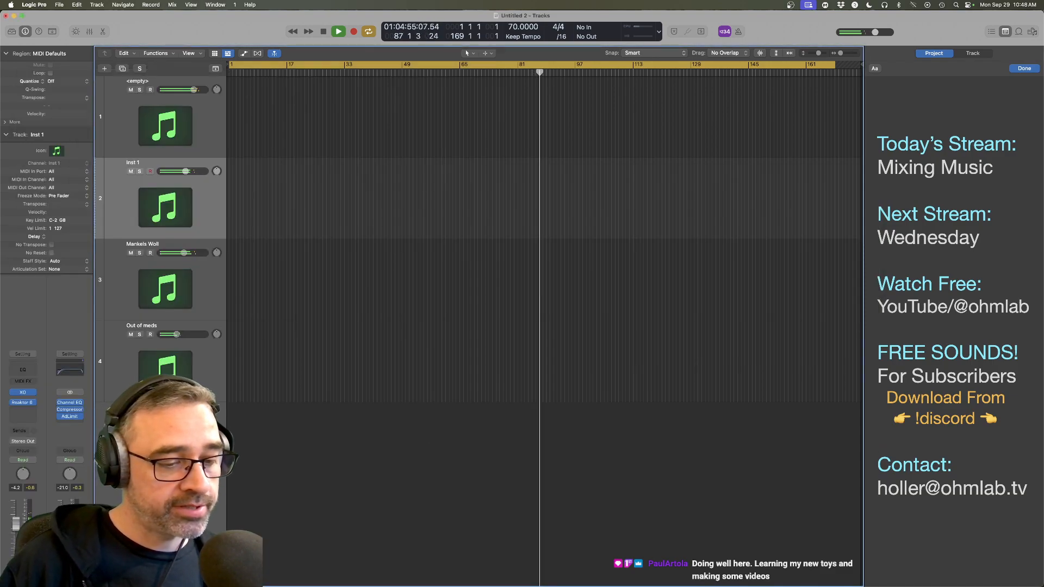
{"action": "key", "text": "super+Tab"}
{"action": "key", "text": "space"}
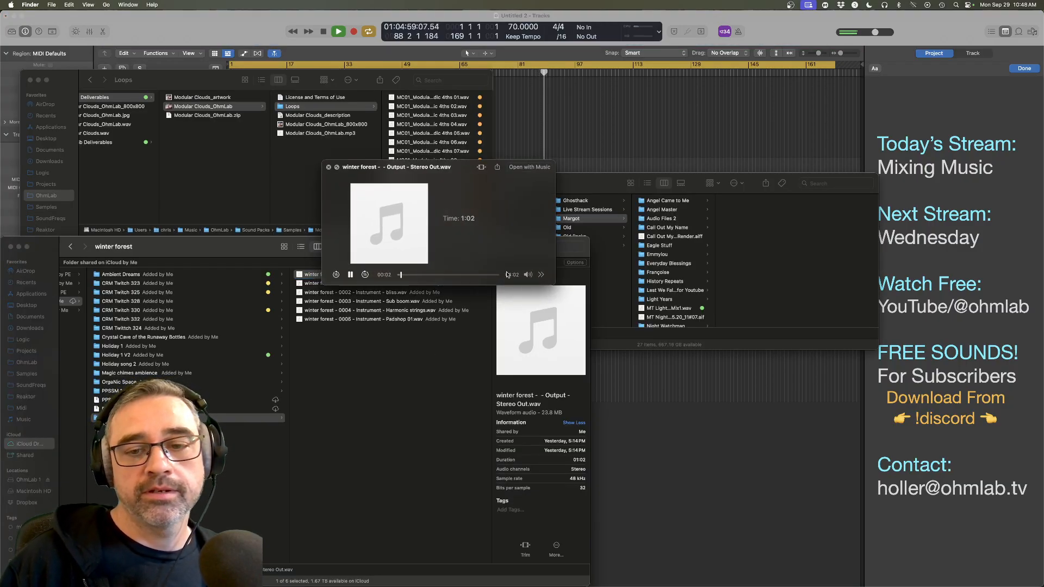
{"action": "mouse_move", "coordinate": [529, 274]}
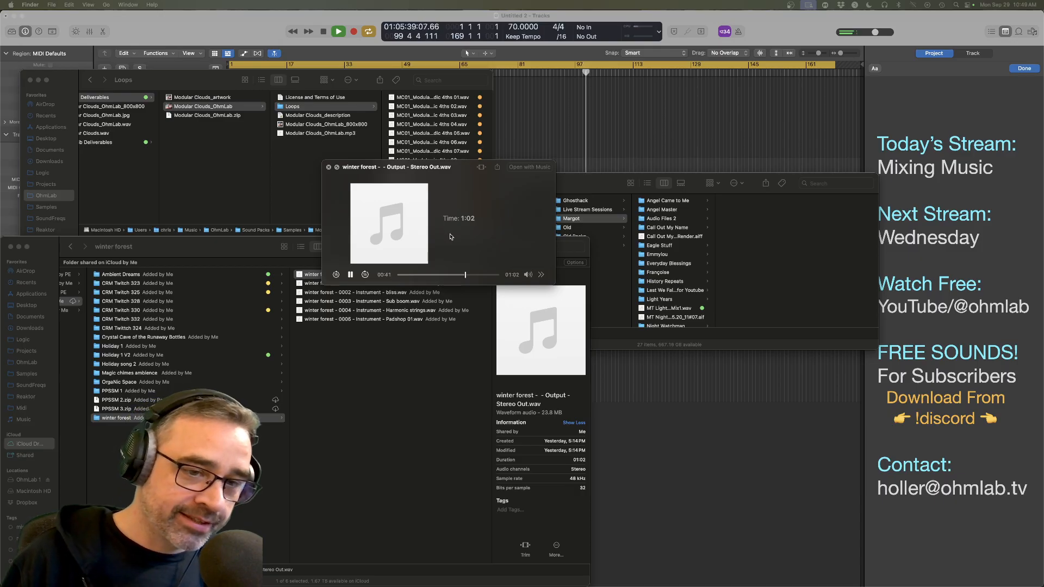
{"action": "left_click", "coordinate": [465, 240]}
{"action": "key", "text": "space"}
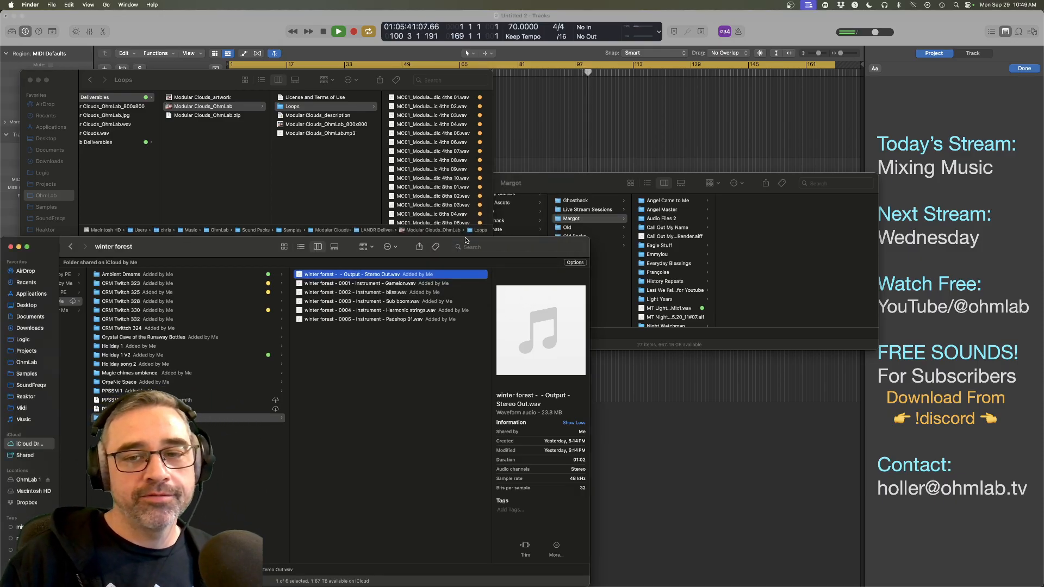
Step: Switch to Logic Pro, stop playback, and show the Mixer
{"action": "left_click", "coordinate": [684, 410]}
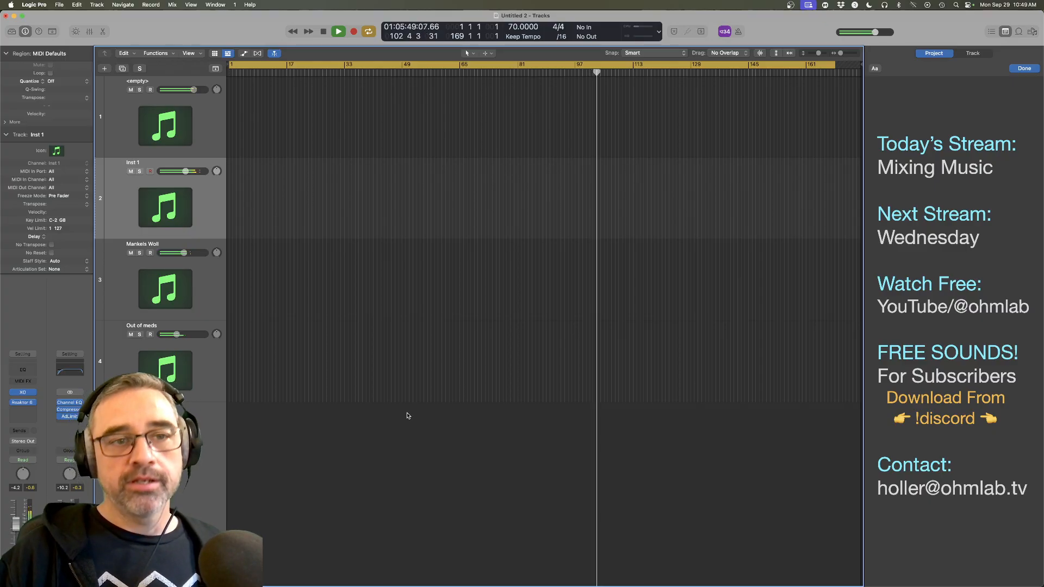
{"action": "key", "text": "space"}
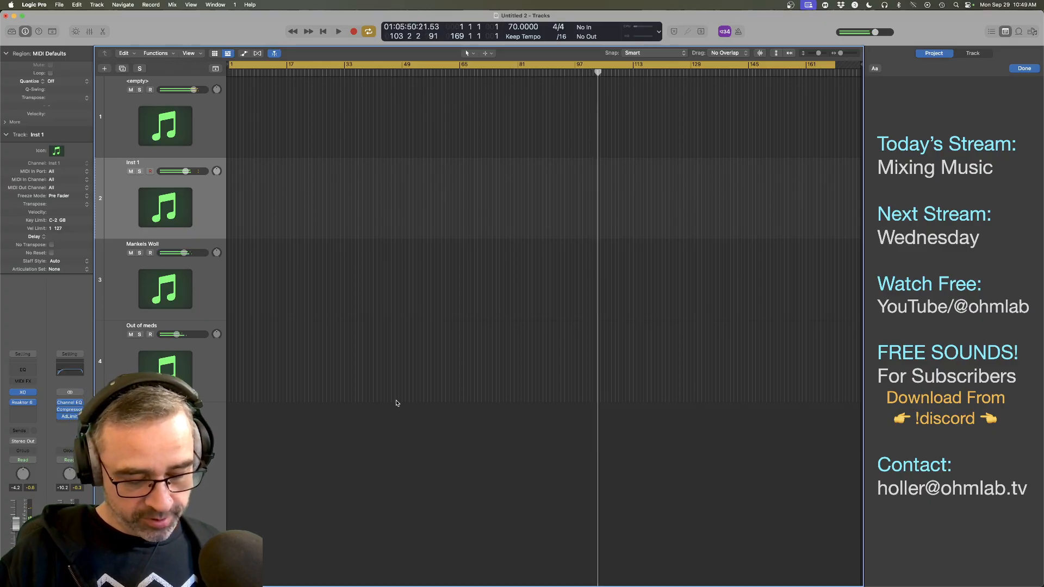
{"action": "key", "text": "x"}
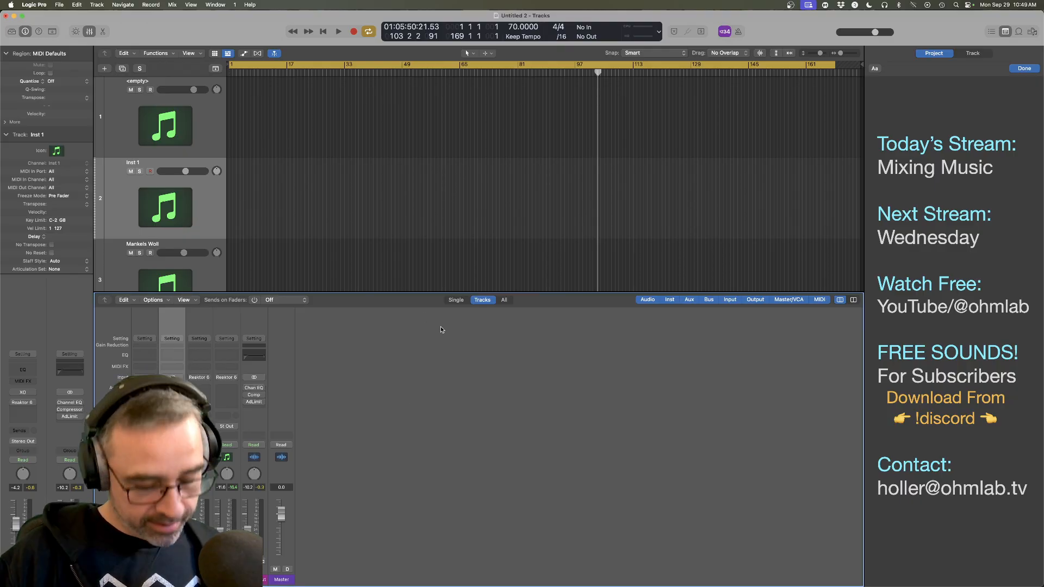
Step: Return the playhead to the project start and import the six winter forest WAV files below the last track with Use existing tracks
{"action": "key", "text": "super+Tab"}
{"action": "left_click", "coordinate": [346, 289]}
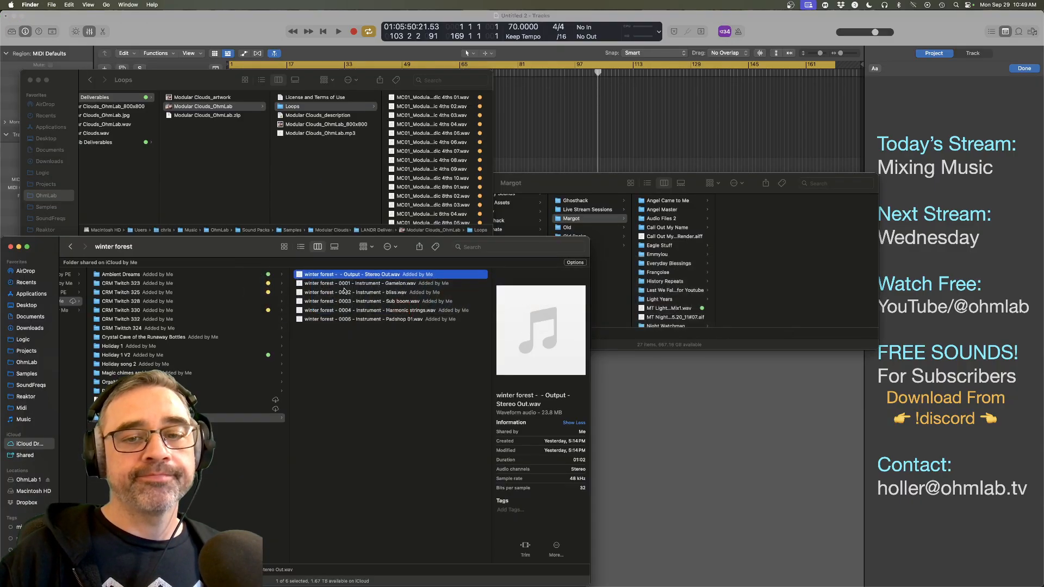
{"action": "left_click", "coordinate": [539, 117]}
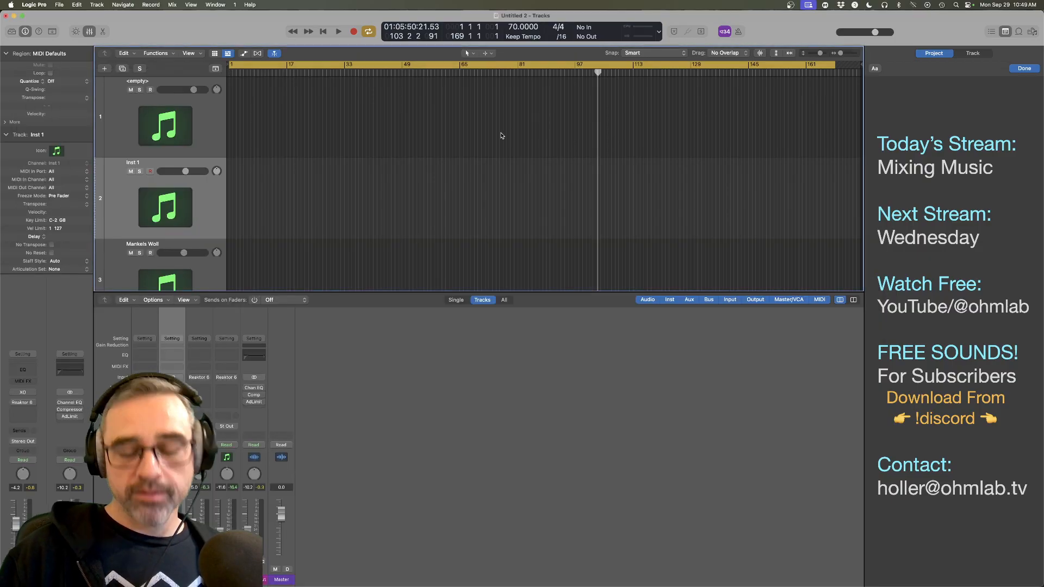
{"action": "key", "text": "Return"}
{"action": "scroll", "coordinate": [272, 223], "scroll_direction": "down", "scroll_amount": 8}
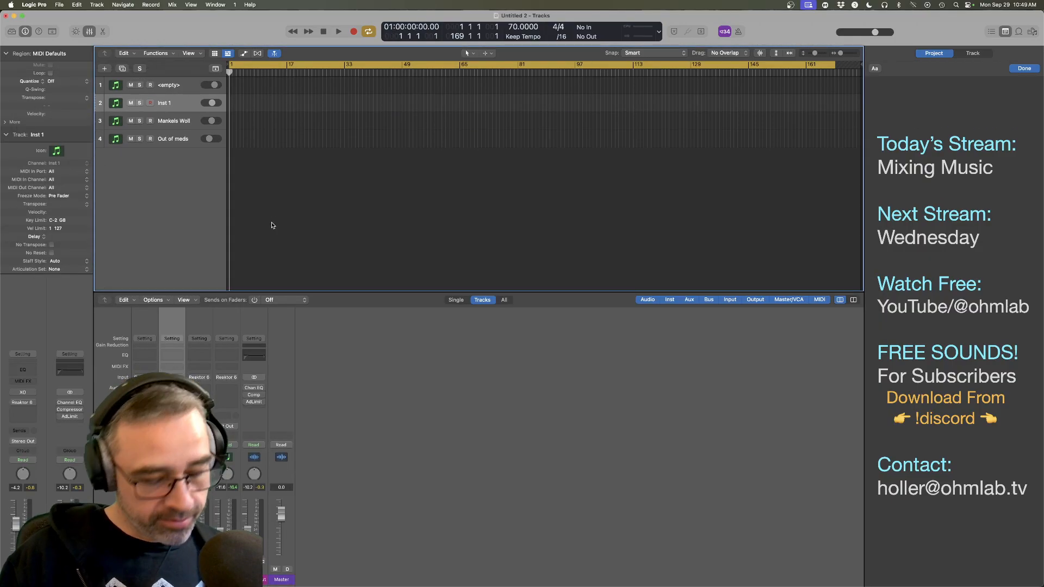
{"action": "key", "text": "super+Tab"}
{"action": "left_click_drag", "start_coordinate": [350, 366], "coordinate": [230, 175]}
{"action": "key", "text": "super+Tab"}
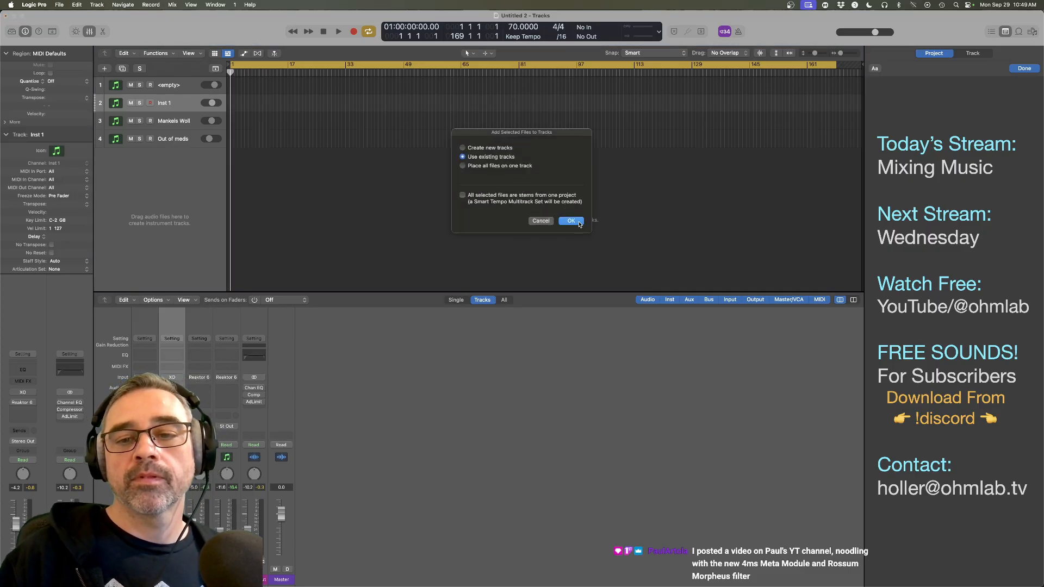
{"action": "key", "text": "Return"}
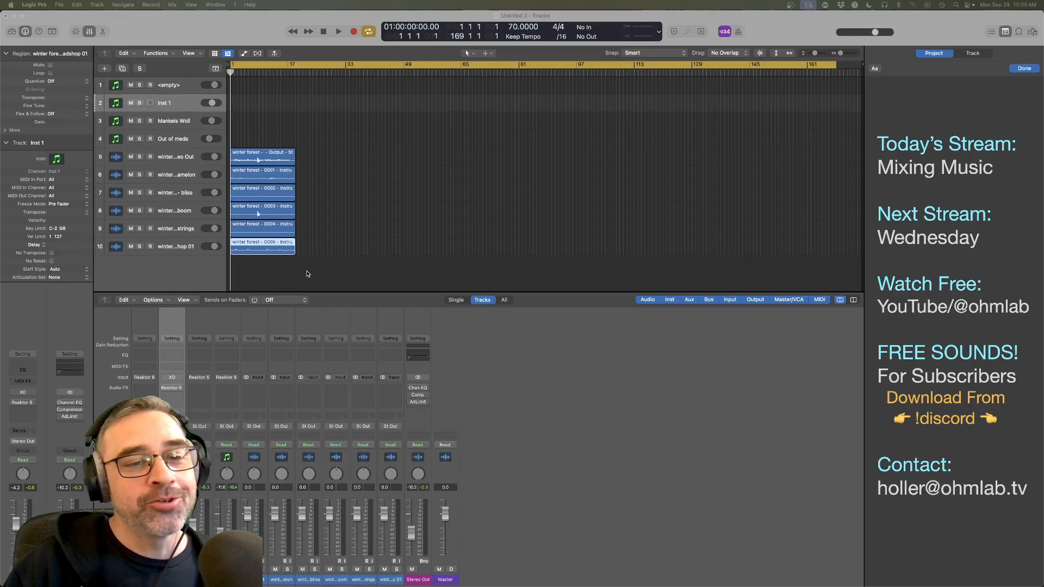
Step: Select the five winter forest instrument regions, set the cycle range to their length, and start playback
{"action": "scroll", "coordinate": [307, 274], "scroll_direction": "up", "scroll_amount": 2}
{"action": "scroll", "coordinate": [307, 274], "scroll_direction": "right", "scroll_amount": 5}
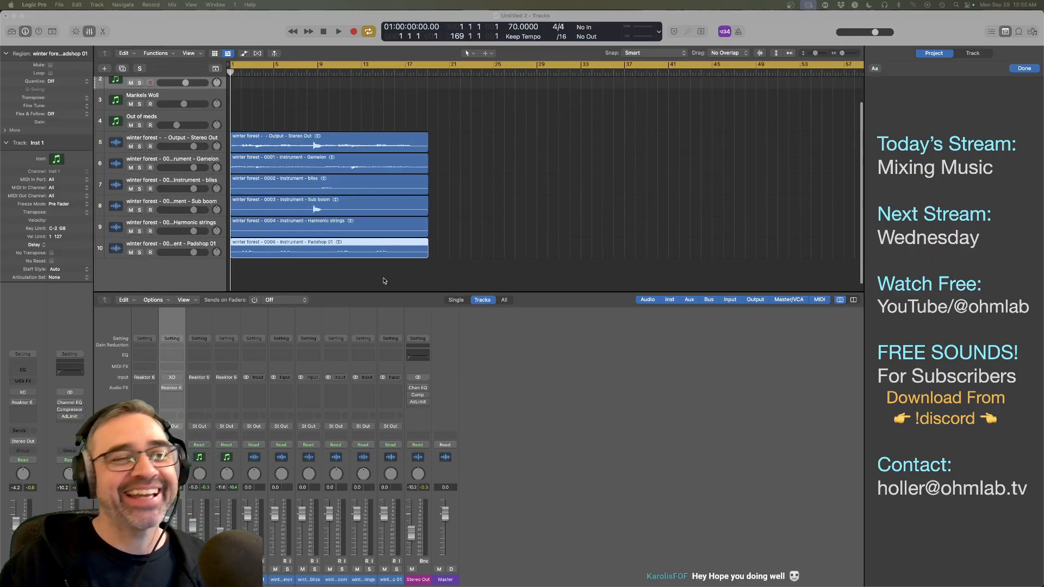
{"action": "left_click_drag", "start_coordinate": [305, 269], "coordinate": [300, 160]}
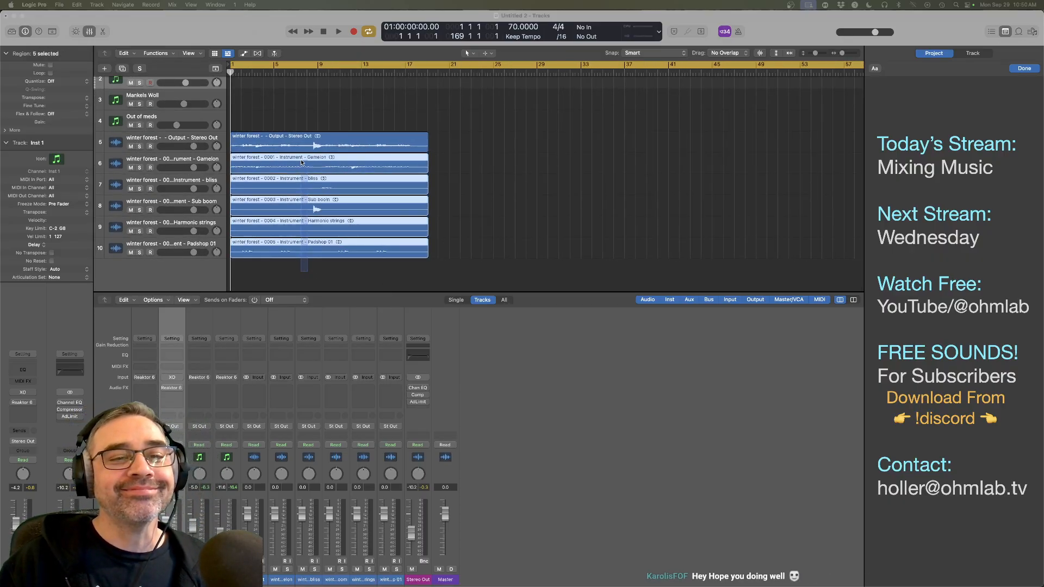
{"action": "key", "text": "cmd+u"}
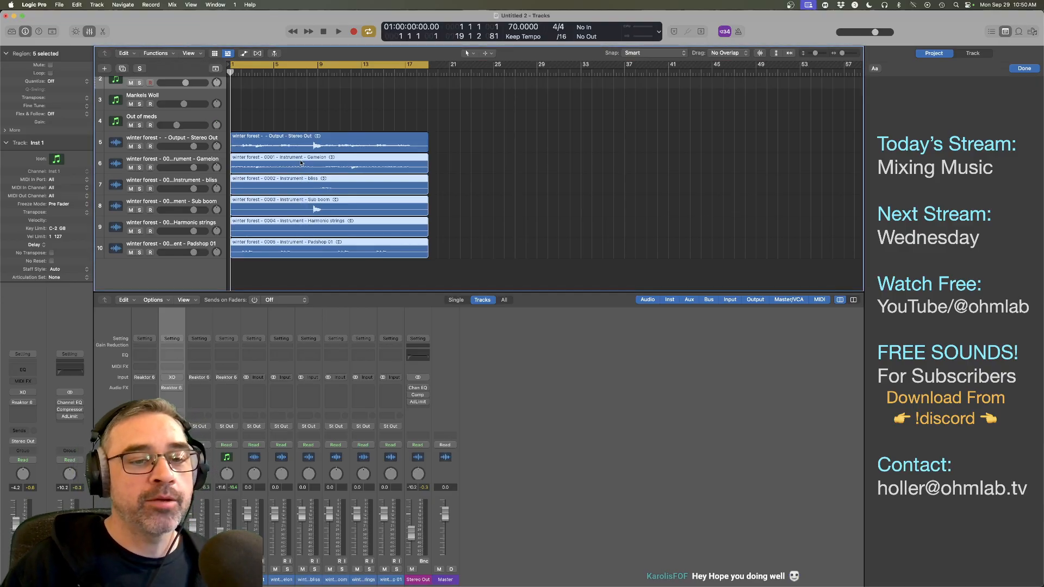
{"action": "key", "text": "space"}
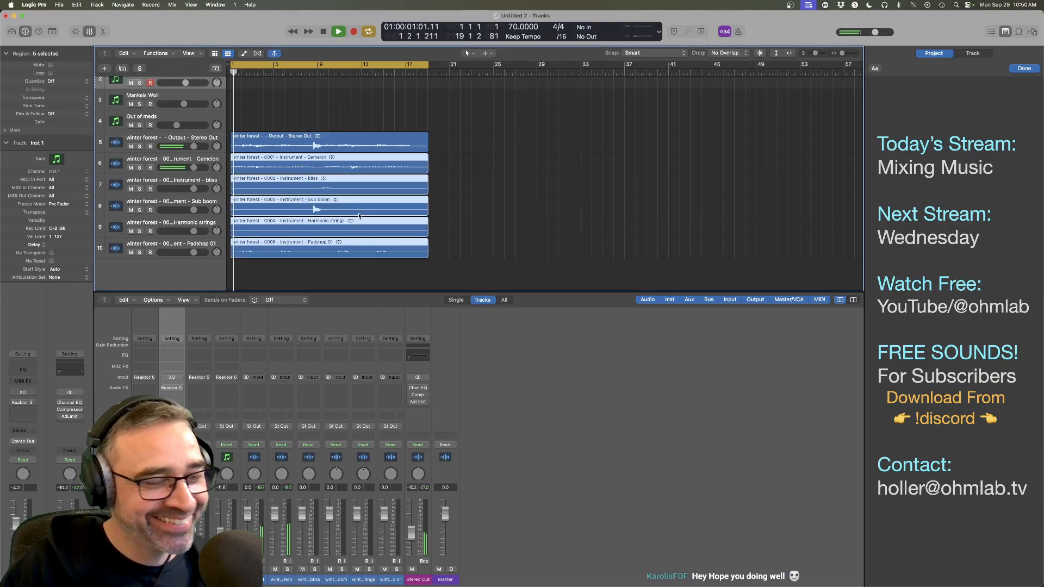
Step: Fit the selected regions to the Tracks area, solo the Stereo Out reference track, and play it from just before bar 8
{"action": "key", "text": "z"}
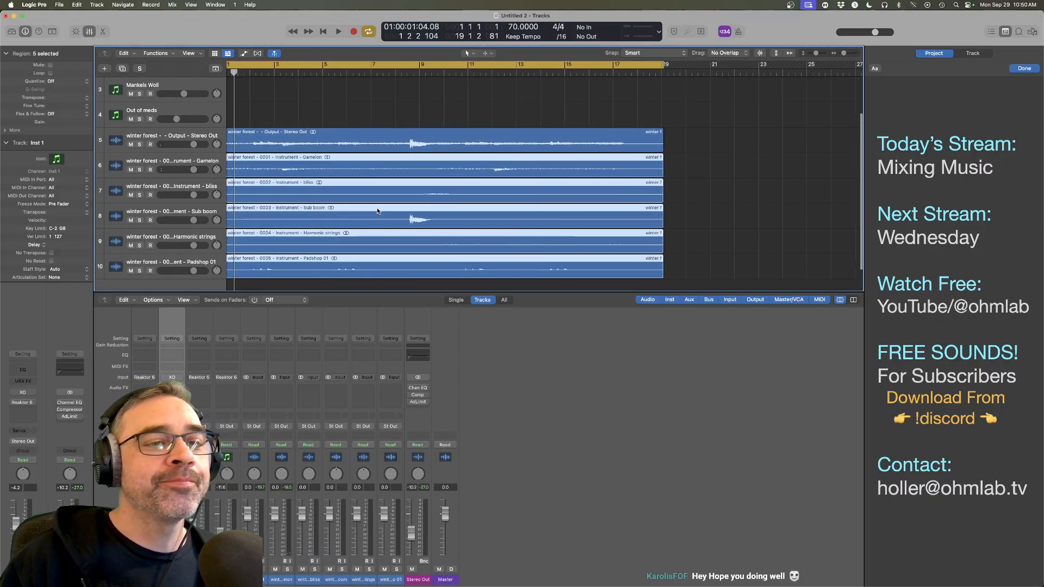
{"action": "key", "text": "space"}
{"action": "key", "text": "space"}
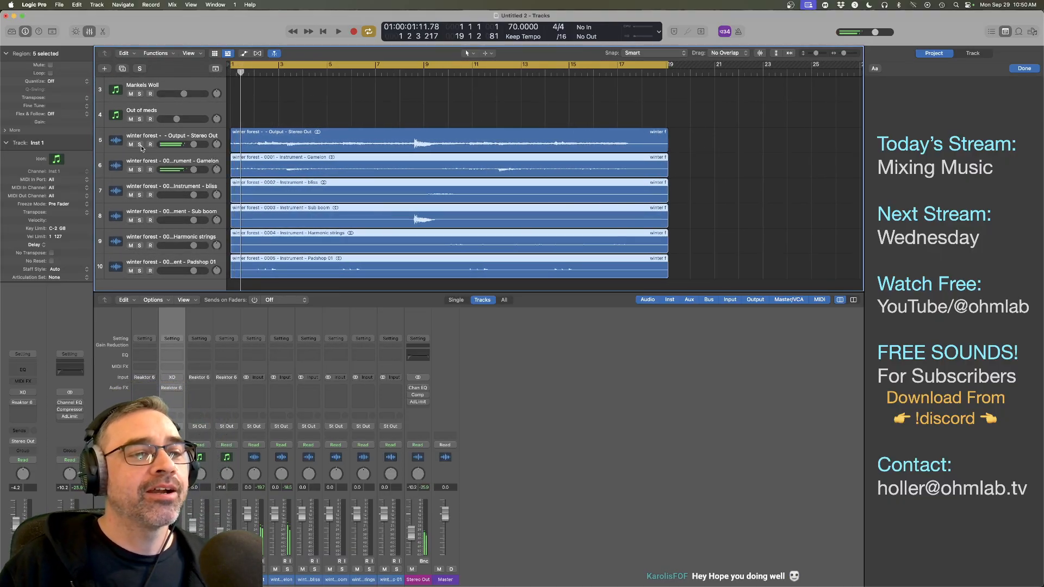
{"action": "left_click", "coordinate": [139, 144]}
{"action": "scroll", "coordinate": [375, 107], "scroll_direction": "up", "scroll_amount": 4}
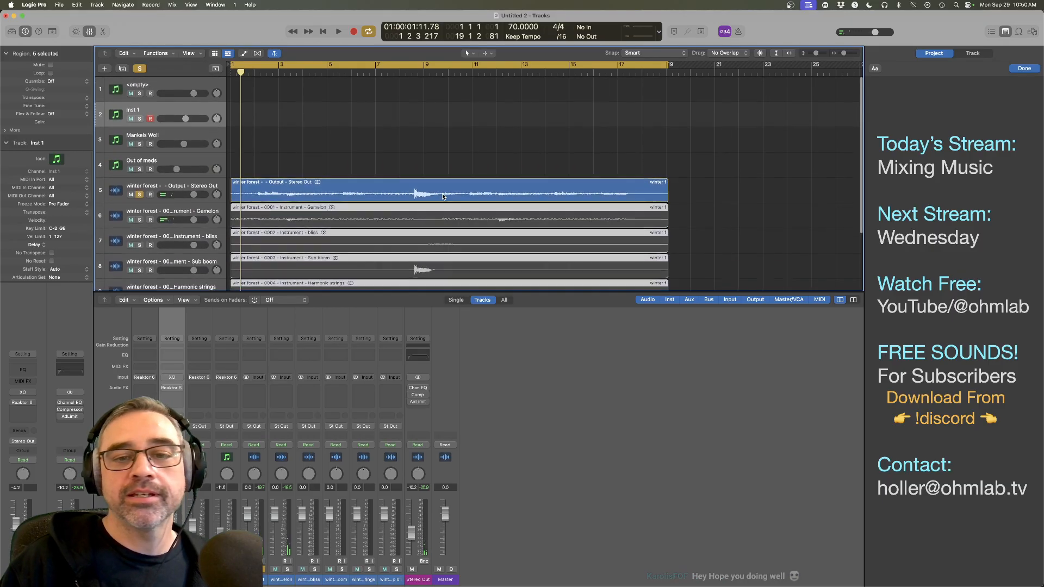
{"action": "left_click", "coordinate": [395, 67]}
{"action": "key", "text": "space"}
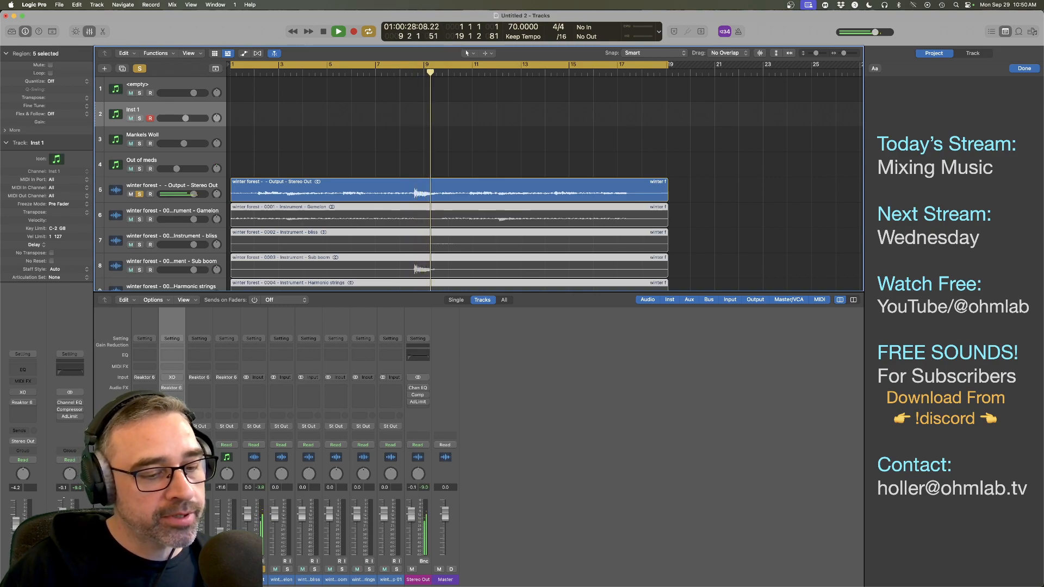
Step: Listen to the soloed reference from about bars 11, 13, 16 and 17, stop playback, and unsolo it
{"action": "left_click", "coordinate": [486, 68]}
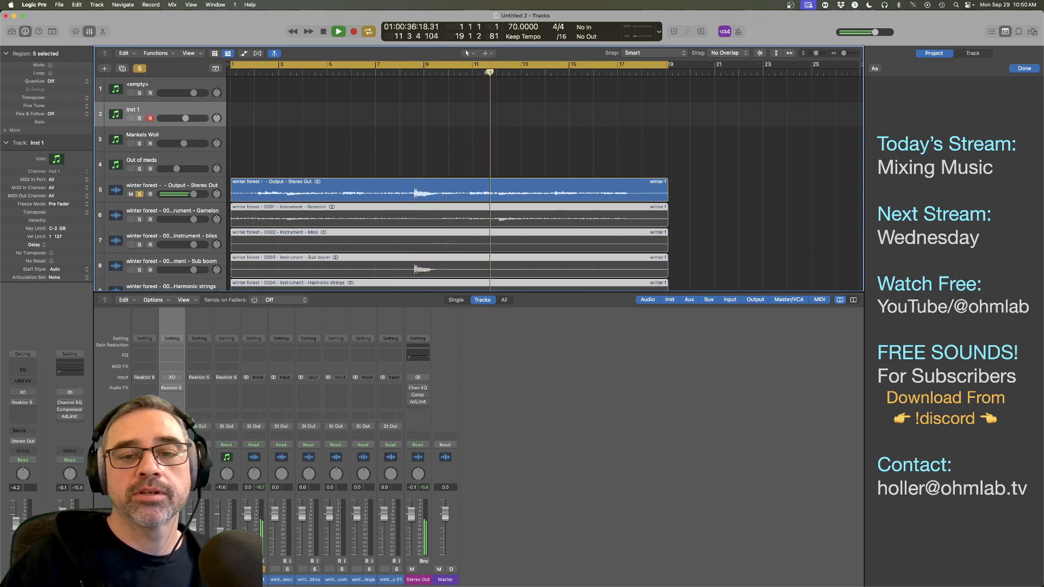
{"action": "left_click", "coordinate": [539, 71]}
{"action": "left_click", "coordinate": [598, 71]}
{"action": "left_click", "coordinate": [642, 73]}
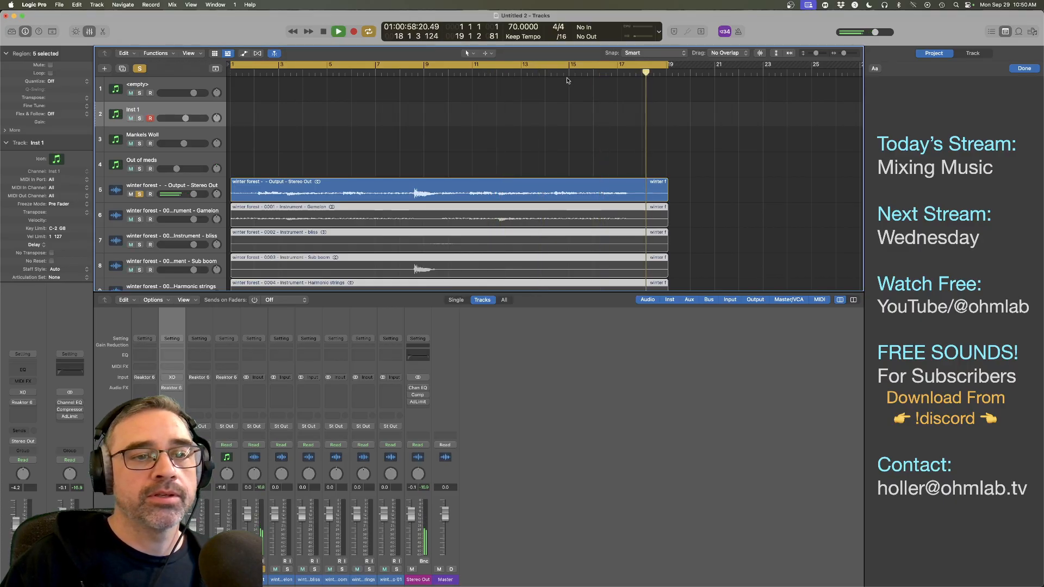
{"action": "key", "text": "space"}
{"action": "left_click", "coordinate": [141, 195]}
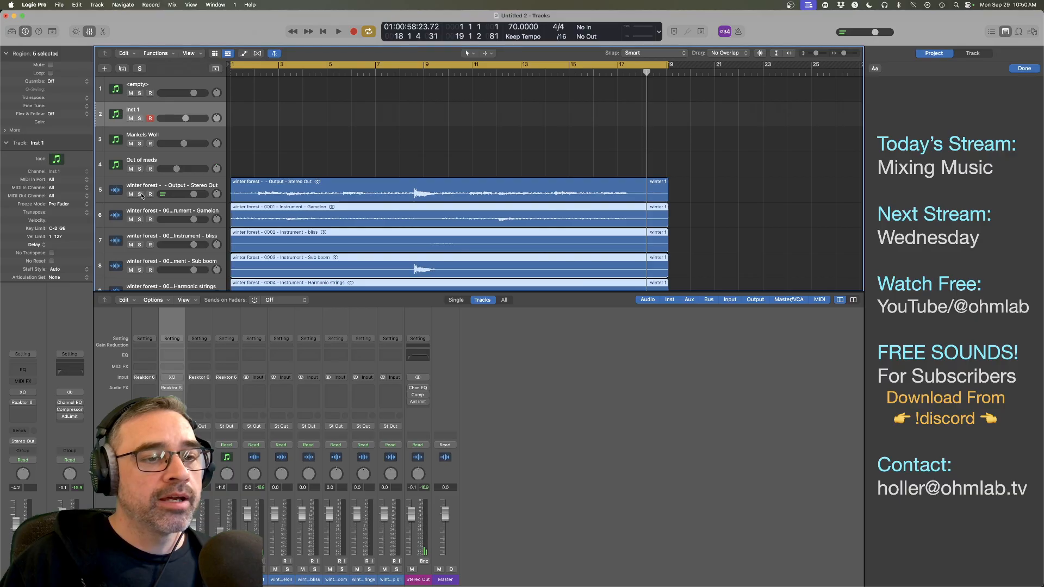
Step: Select the Gamelon track, mute the Stereo Out reference track, and play the stems from the project start
{"action": "left_click", "coordinate": [144, 213]}
{"action": "left_click", "coordinate": [131, 195]}
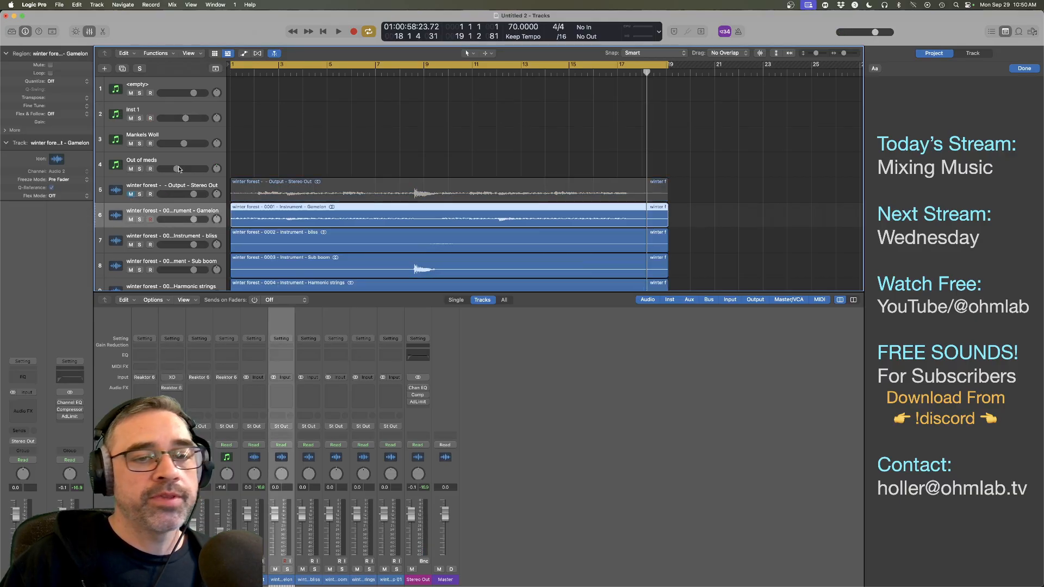
{"action": "scroll", "coordinate": [470, 142], "scroll_direction": "down", "scroll_amount": 4}
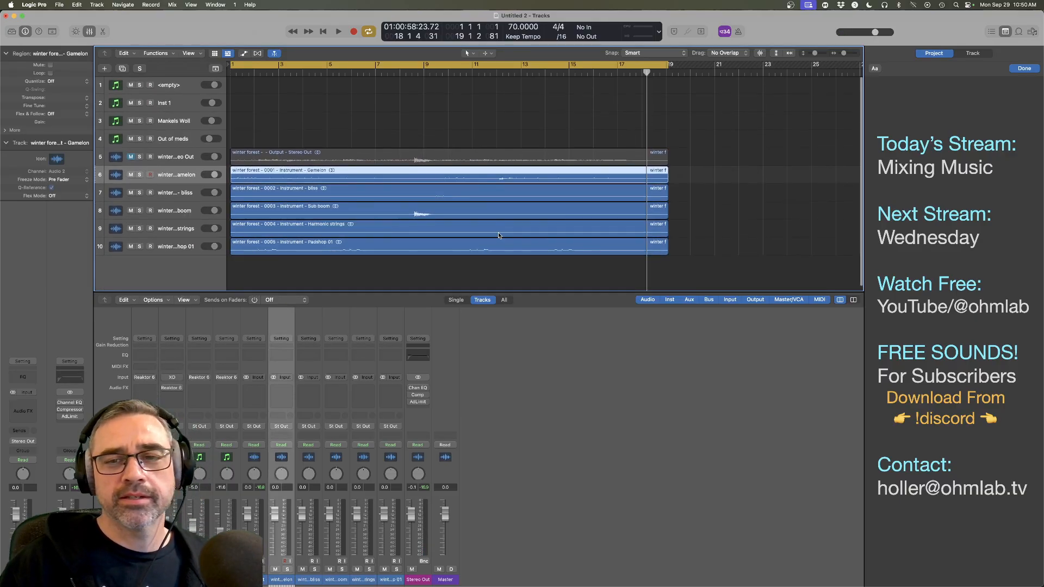
{"action": "scroll", "coordinate": [498, 233], "scroll_direction": "up", "scroll_amount": 5}
{"action": "scroll", "coordinate": [498, 233], "scroll_direction": "down", "scroll_amount": 2}
{"action": "key", "text": "space"}
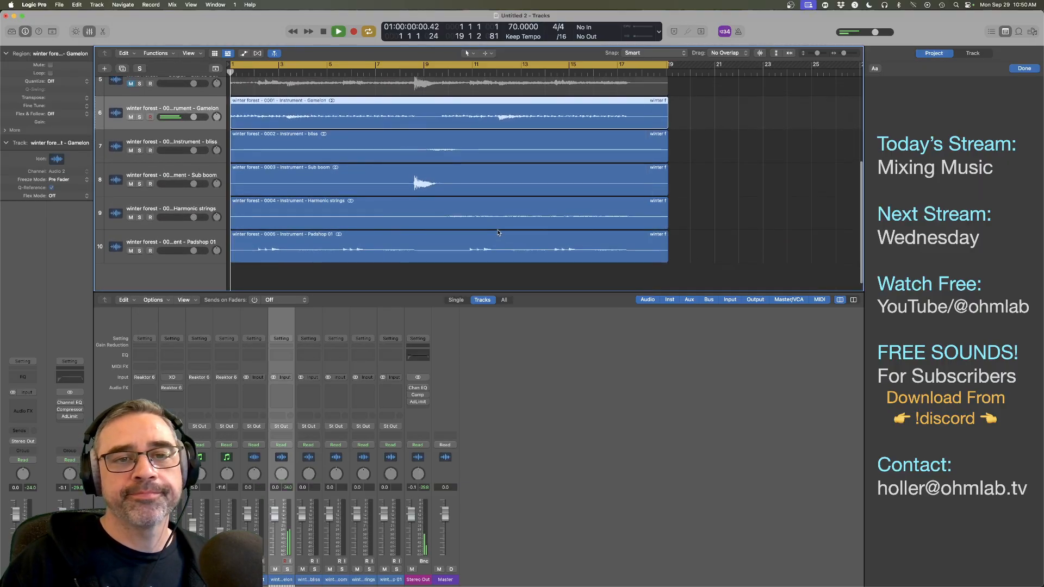
{"action": "scroll", "coordinate": [410, 240], "scroll_direction": "up", "scroll_amount": 5}
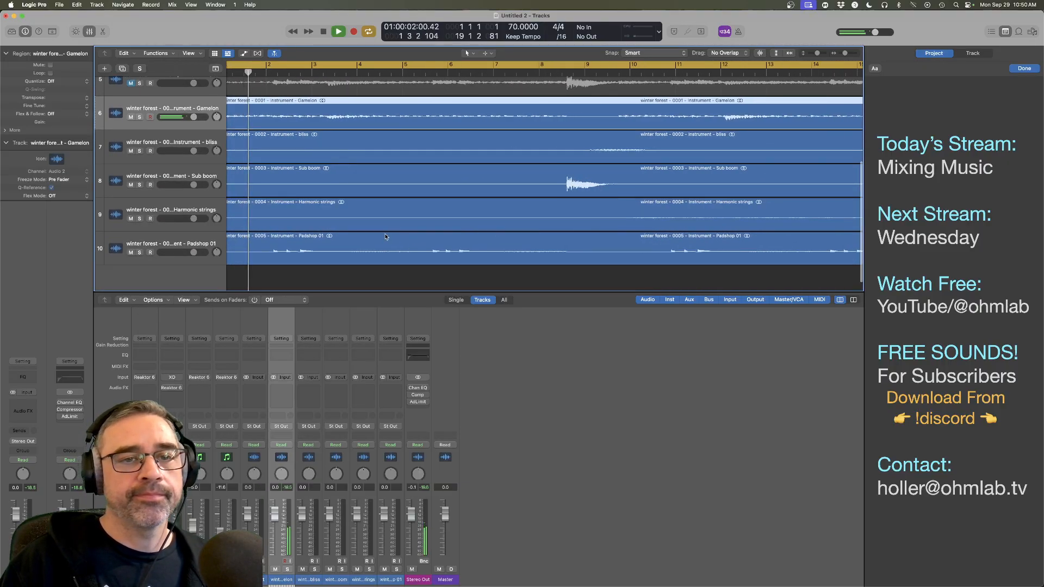
{"action": "scroll", "coordinate": [385, 237], "scroll_direction": "down", "scroll_amount": 4}
{"action": "scroll", "coordinate": [389, 236], "scroll_direction": "up", "scroll_amount": 2}
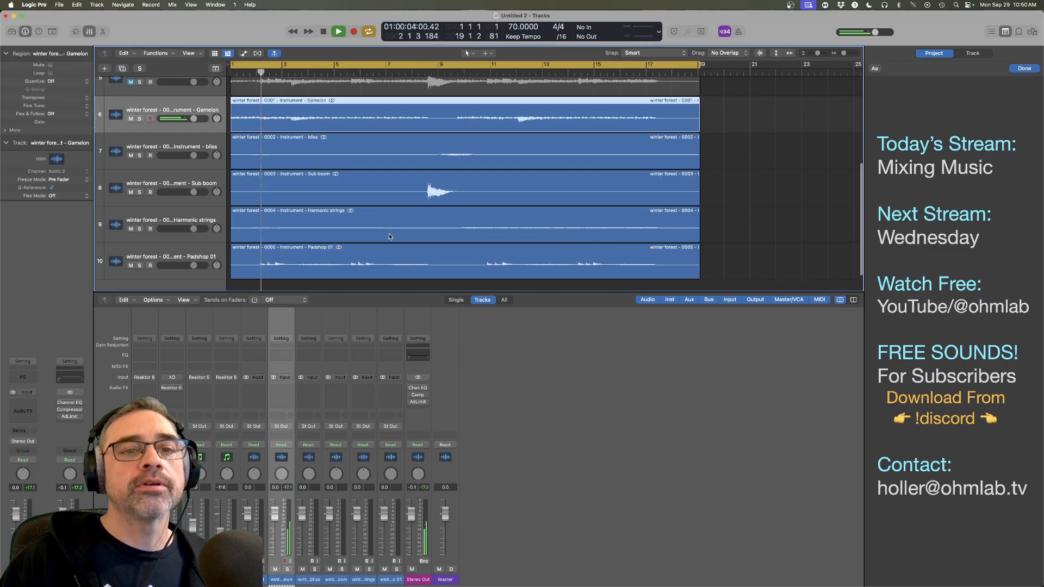
Step: Switch to Finder to check the details of the selected winter forest WAV files, and return to Logic Pro
{"action": "key", "text": "super+Tab"}
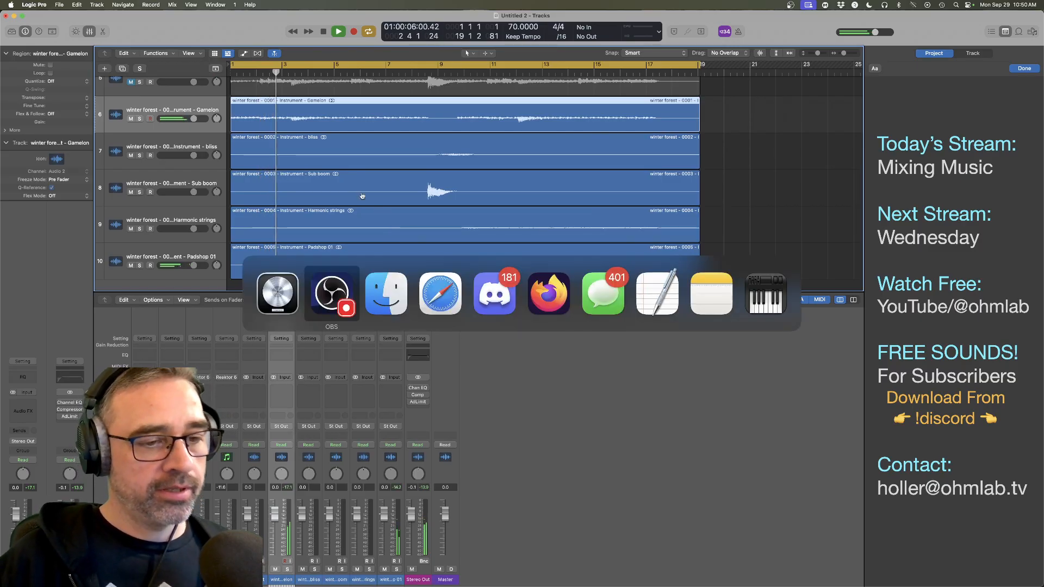
{"action": "key", "text": "super+Tab"}
{"action": "key", "text": "super+Tab"}
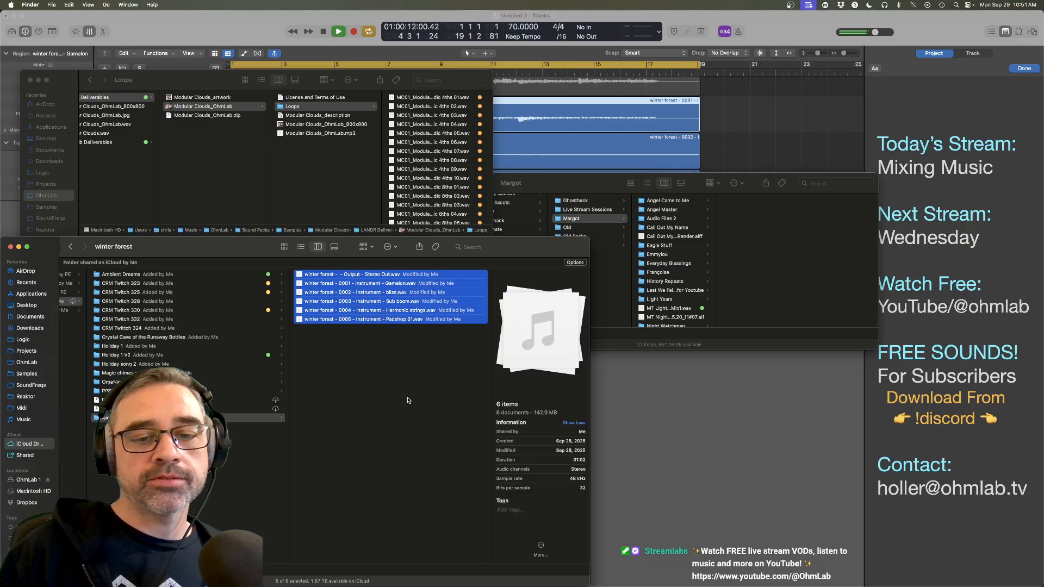
{"action": "key", "text": "super+Tab"}
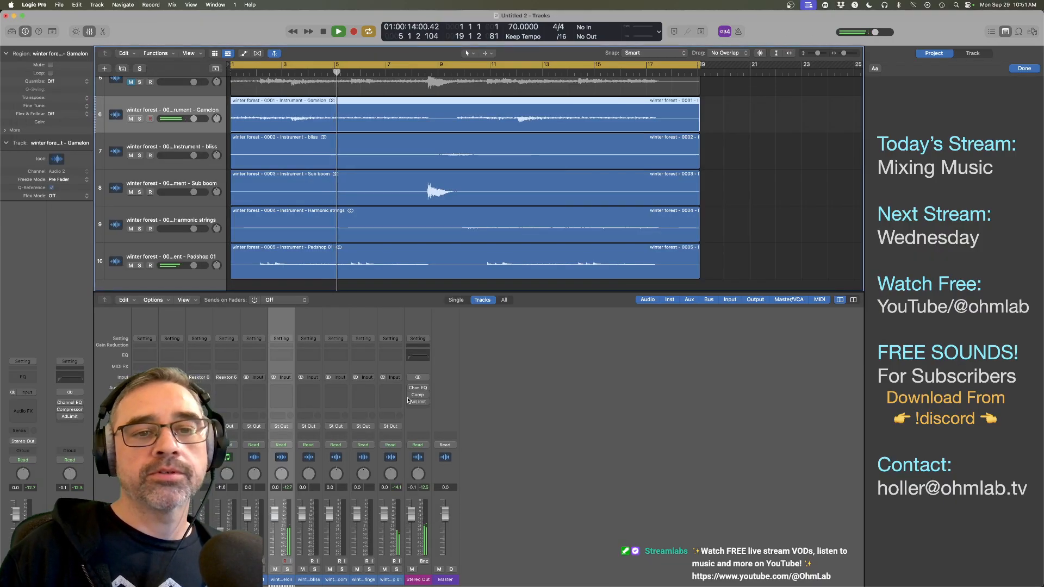
Step: Solo the Gamelon track, insert a BPM Counter on it, and move the plug-in to the Stereo Out channel, opening its window
{"action": "left_click", "coordinate": [139, 119]}
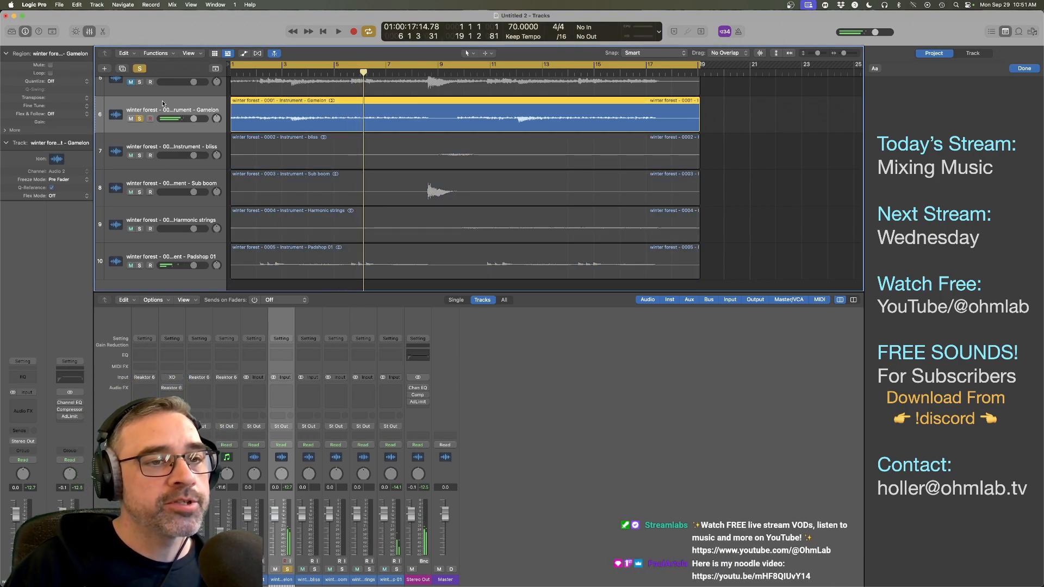
{"action": "left_click", "coordinate": [31, 405]}
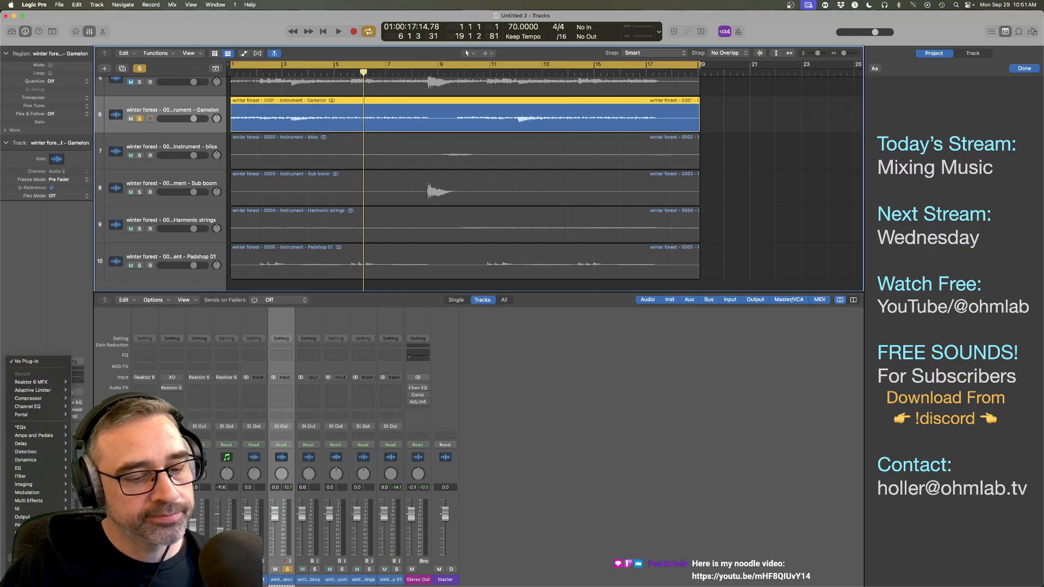
{"action": "left_click", "coordinate": [103, 544]}
{"action": "key", "text": "space"}
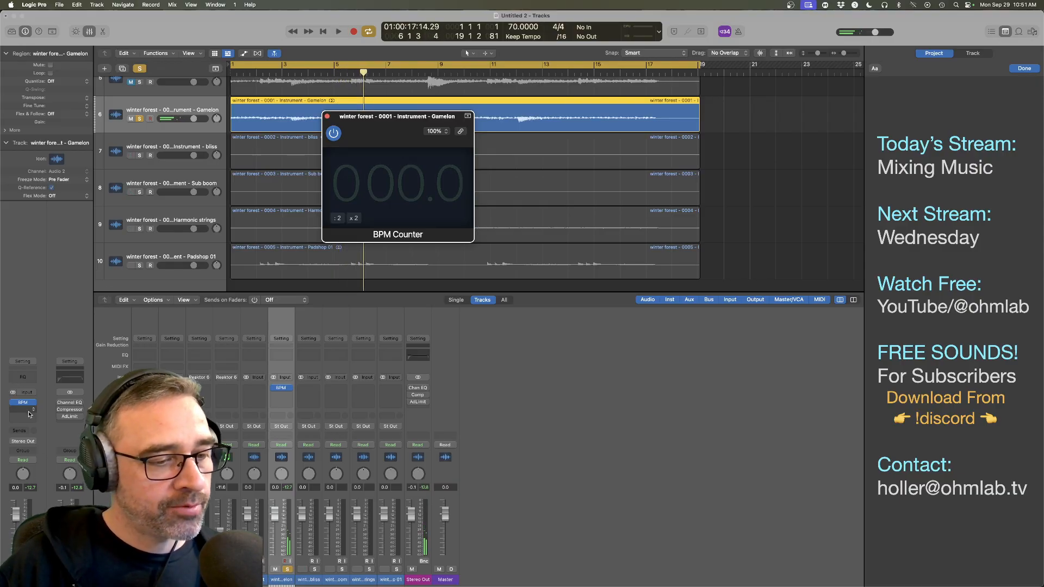
{"action": "left_click_drag", "start_coordinate": [71, 424], "coordinate": [70, 423]}
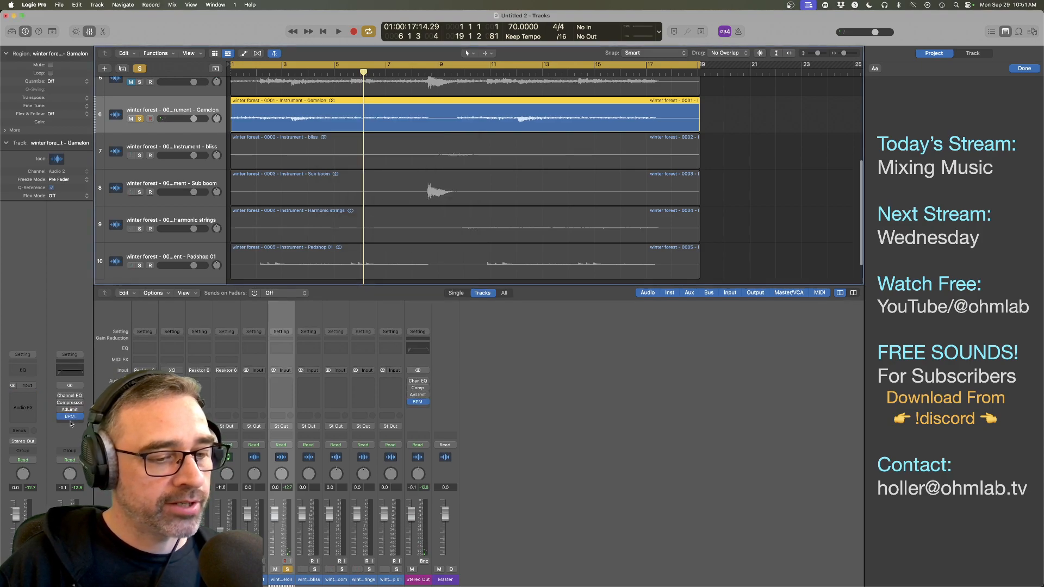
{"action": "left_click", "coordinate": [74, 419]}
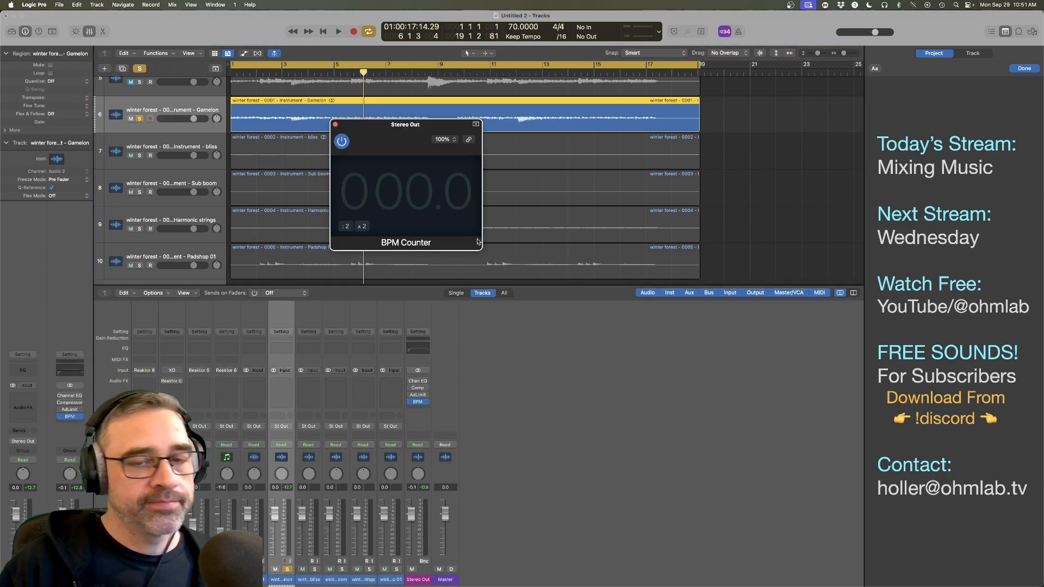
Step: Unsolo the Gamelon track, play all the stems through the BPM Counter, stop playback, and close the plug-in window
{"action": "left_click", "coordinate": [140, 119]}
{"action": "key", "text": "space"}
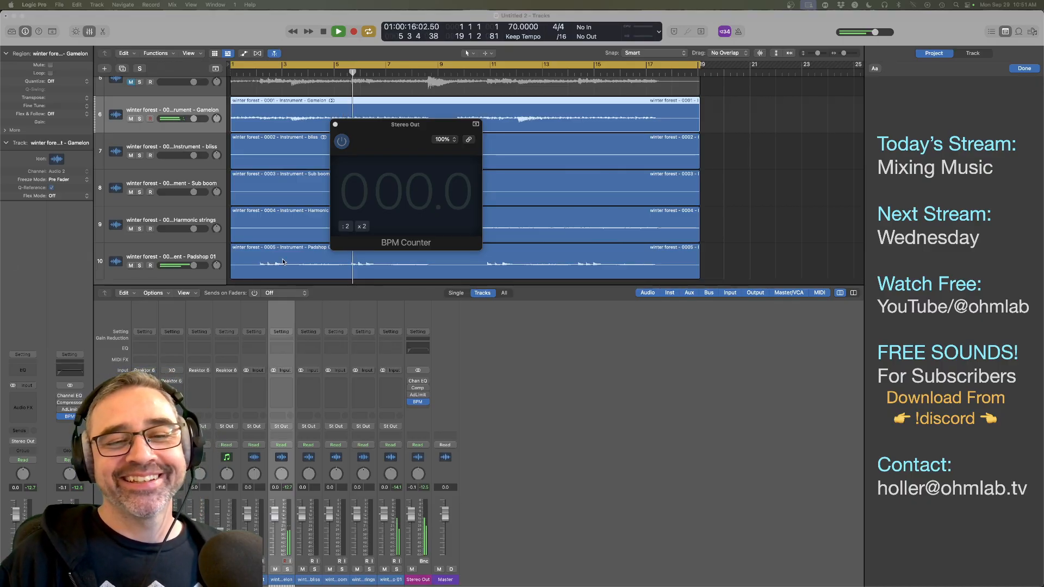
{"action": "left_click", "coordinate": [387, 139]}
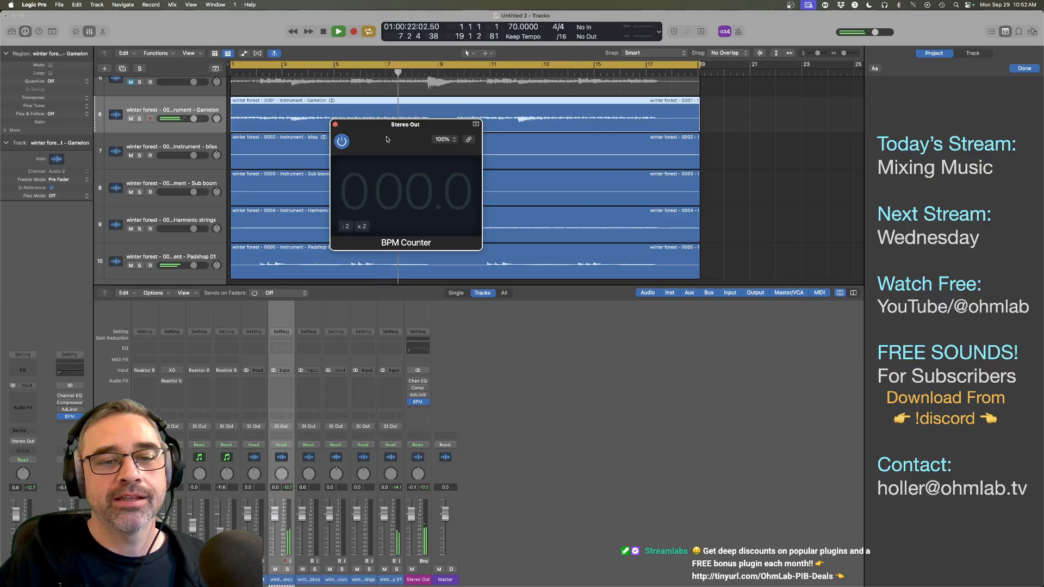
{"action": "key", "text": "space"}
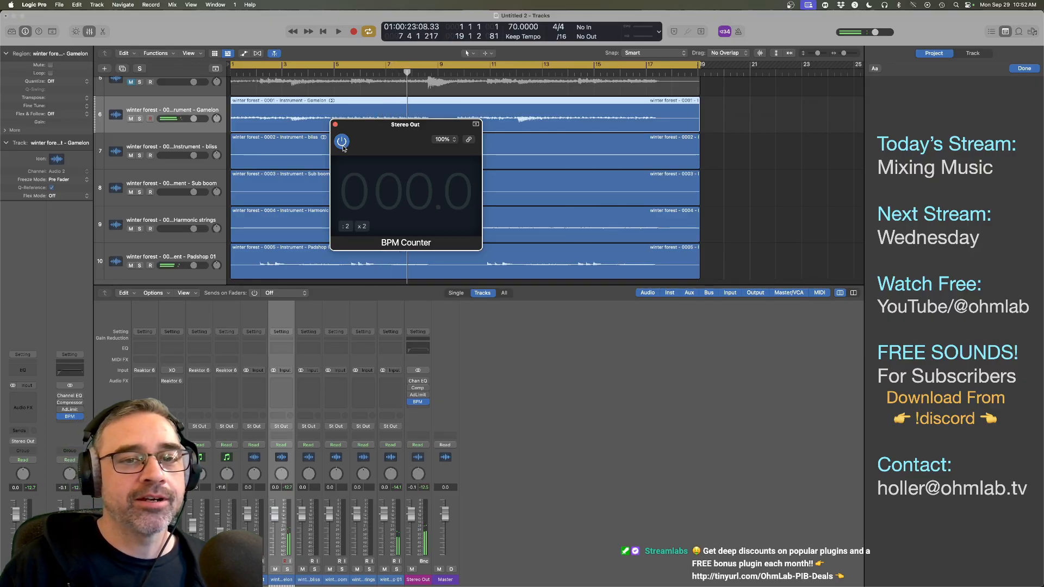
{"action": "left_click", "coordinate": [335, 126]}
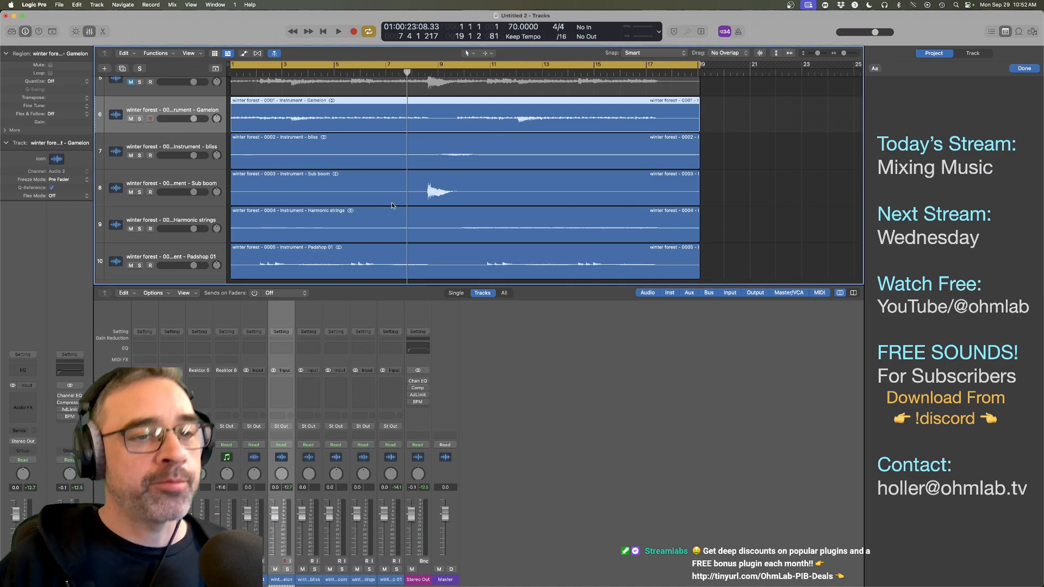
Step: Solo the Gamelon track, listen from the project start while examining its waveform, stop playback, and unsolo it
{"action": "key", "text": "Return"}
{"action": "key", "text": "space"}
{"action": "left_click", "coordinate": [140, 119]}
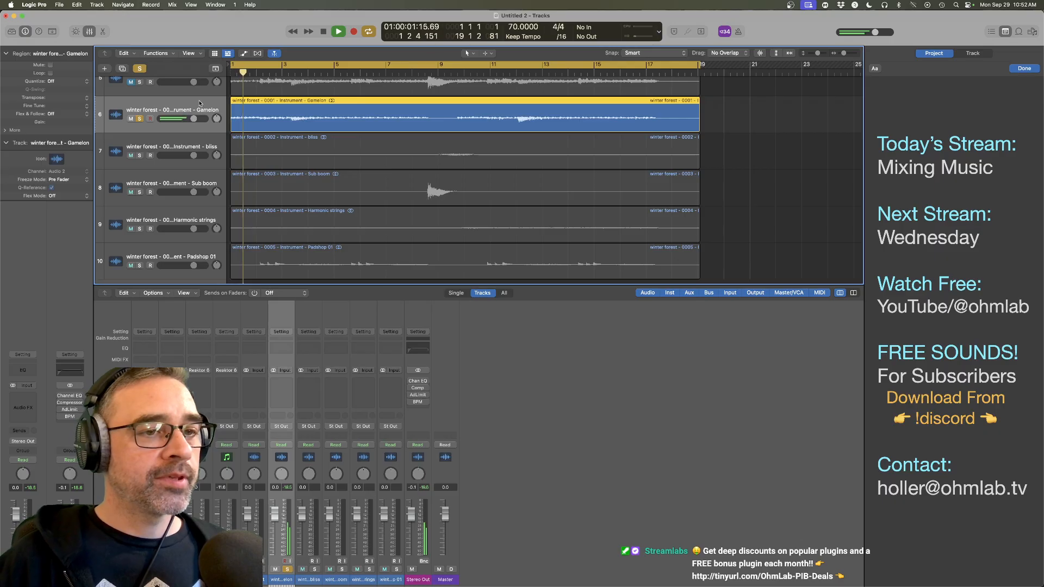
{"action": "scroll", "coordinate": [322, 199], "scroll_direction": "up", "scroll_amount": 5}
{"action": "scroll", "coordinate": [320, 200], "scroll_direction": "up", "scroll_amount": 2}
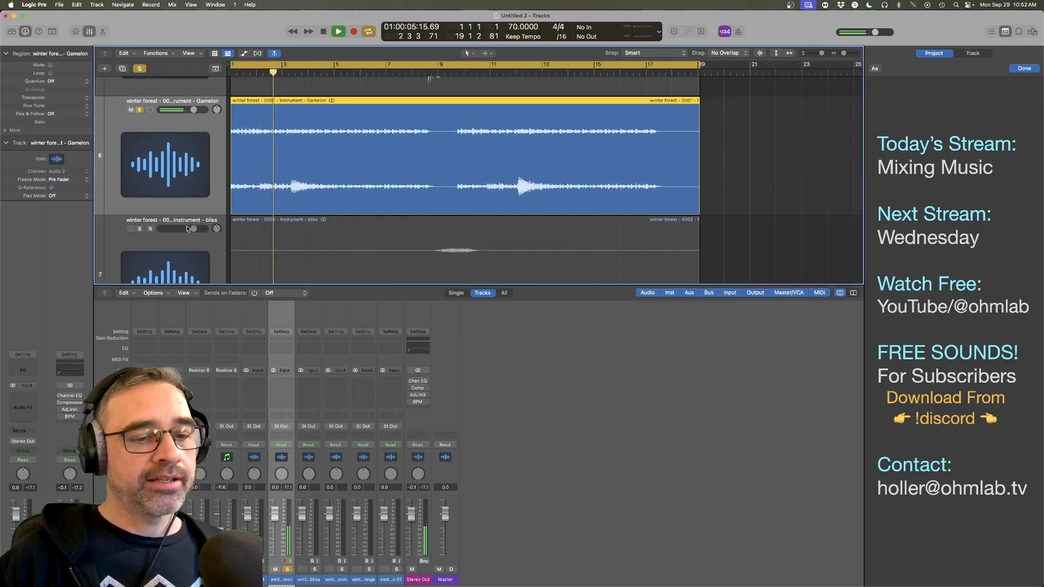
{"action": "key", "text": "space"}
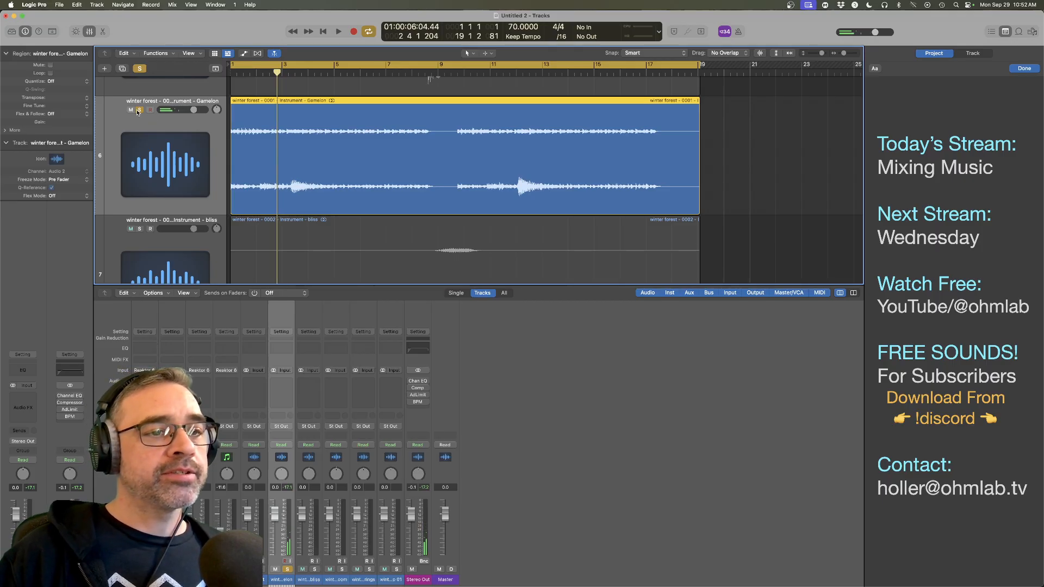
{"action": "left_click", "coordinate": [139, 110]}
{"action": "scroll", "coordinate": [461, 163], "scroll_direction": "down", "scroll_amount": 3}
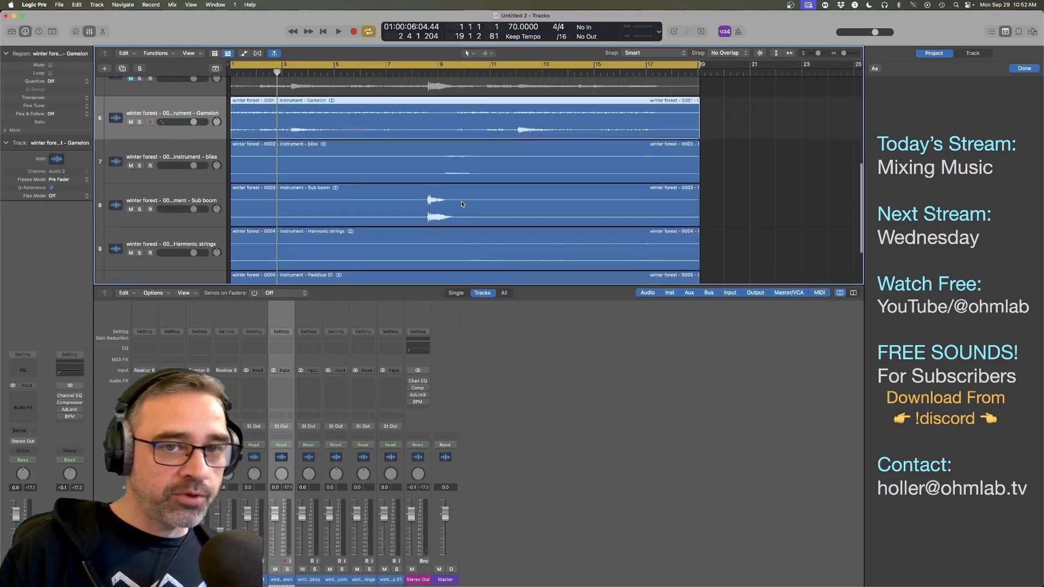
{"action": "scroll", "coordinate": [462, 203], "scroll_direction": "down", "scroll_amount": 3}
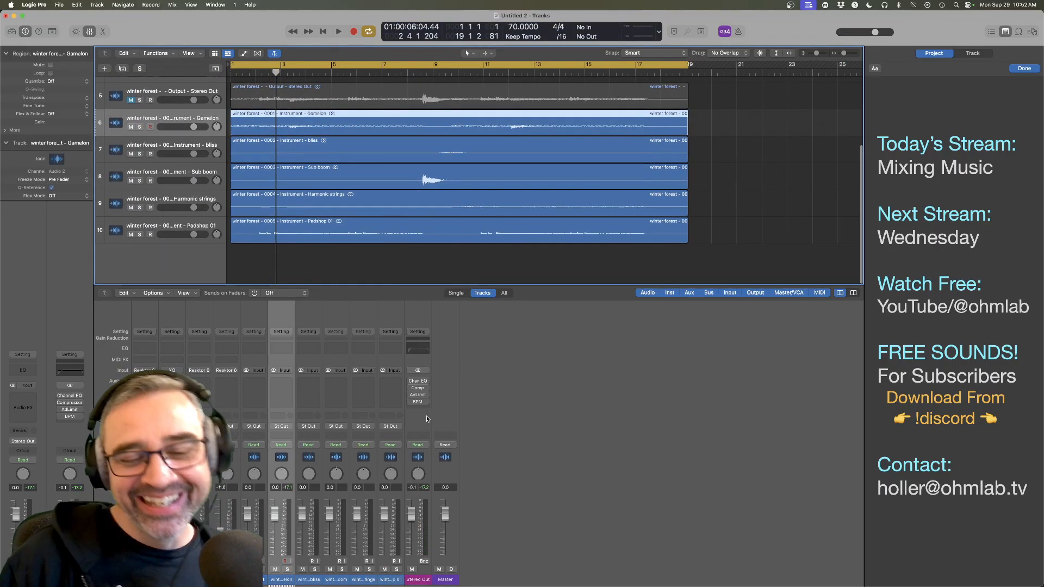
{"action": "left_click", "coordinate": [418, 410]}
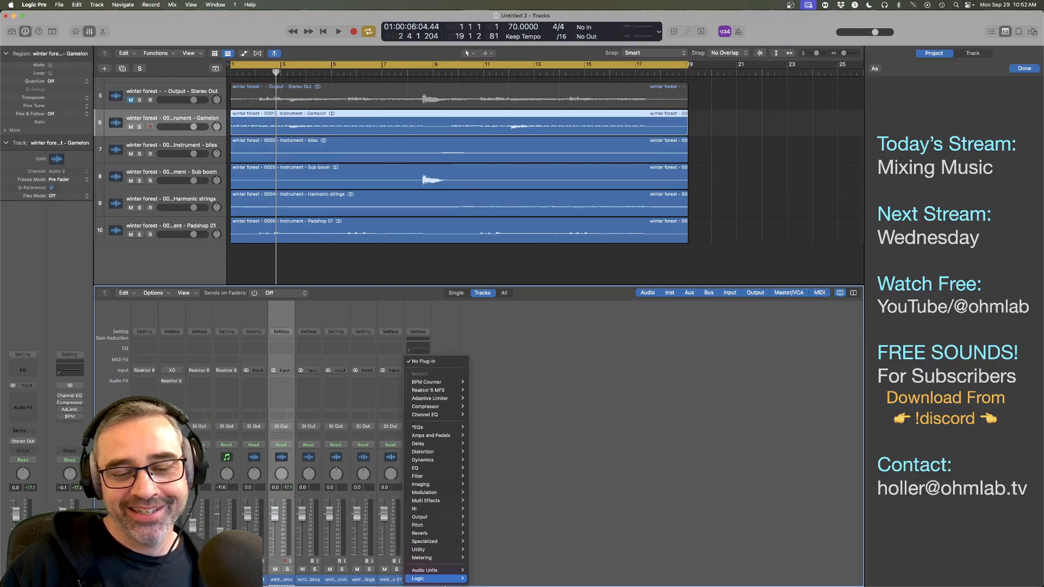
{"action": "mouse_move", "coordinate": [430, 570]}
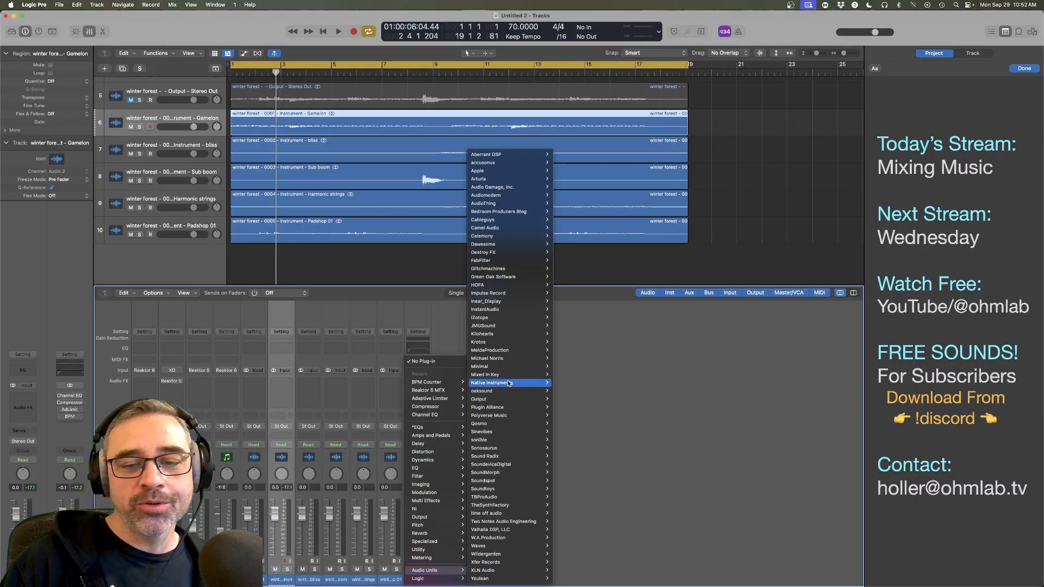
{"action": "mouse_move", "coordinate": [508, 391]}
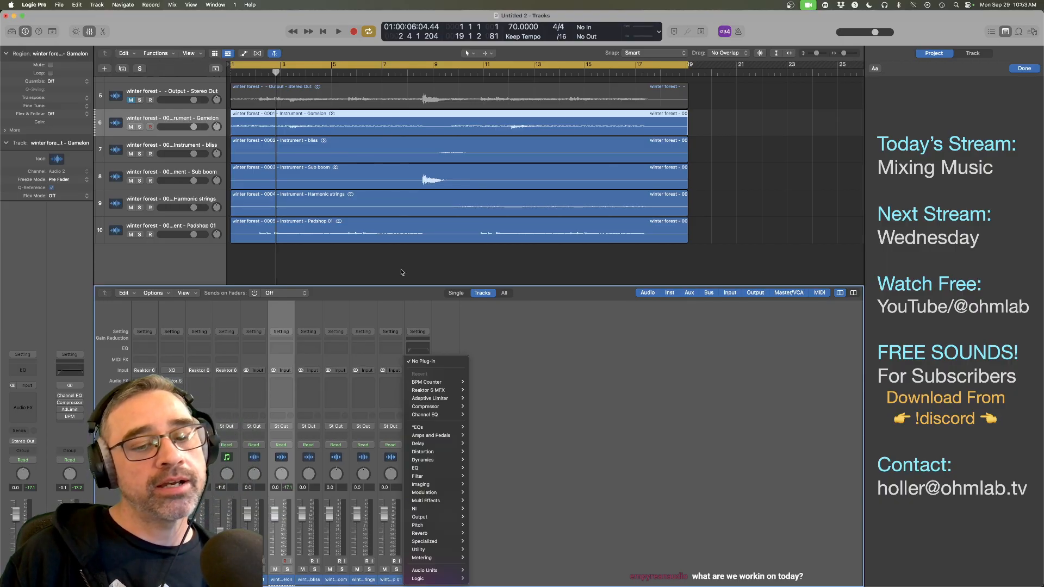
{"action": "left_click", "coordinate": [526, 271]}
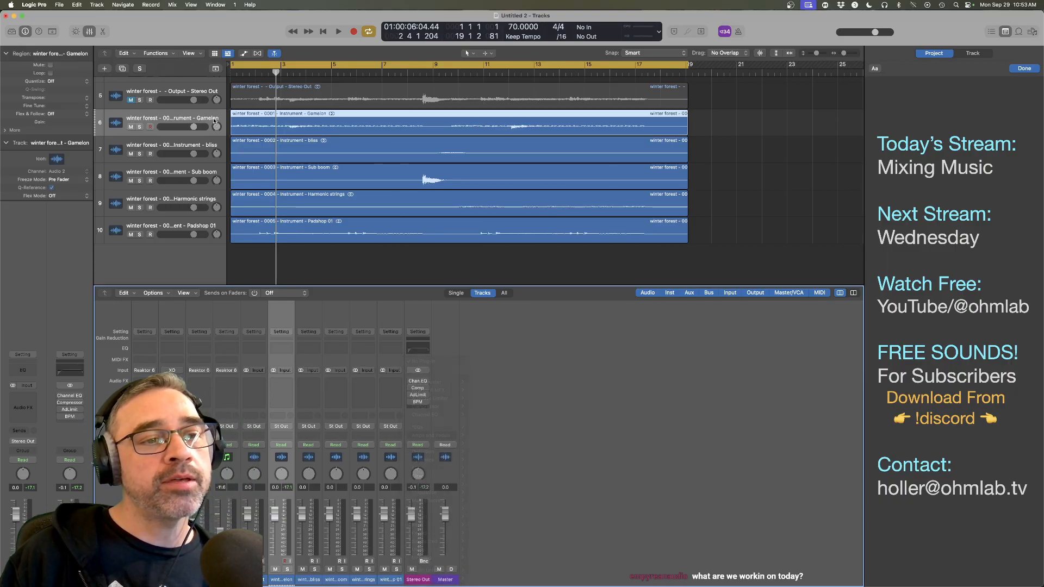
Step: Play all the stems and insert the stereo bx_limiter True Peak by Plugin Alliance on the Stereo Out channel
{"action": "key", "text": "space"}
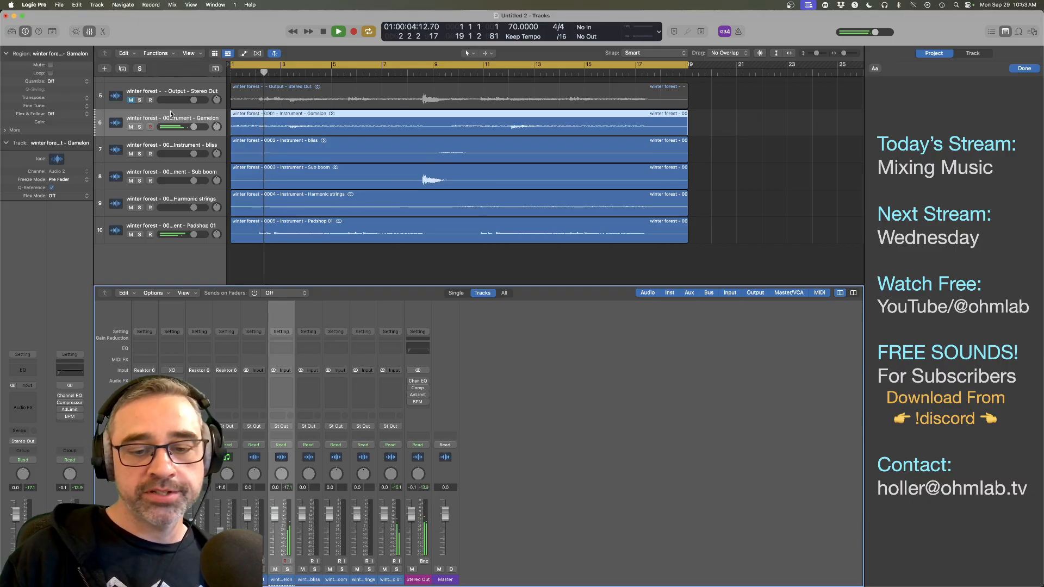
{"action": "left_click", "coordinate": [418, 409]}
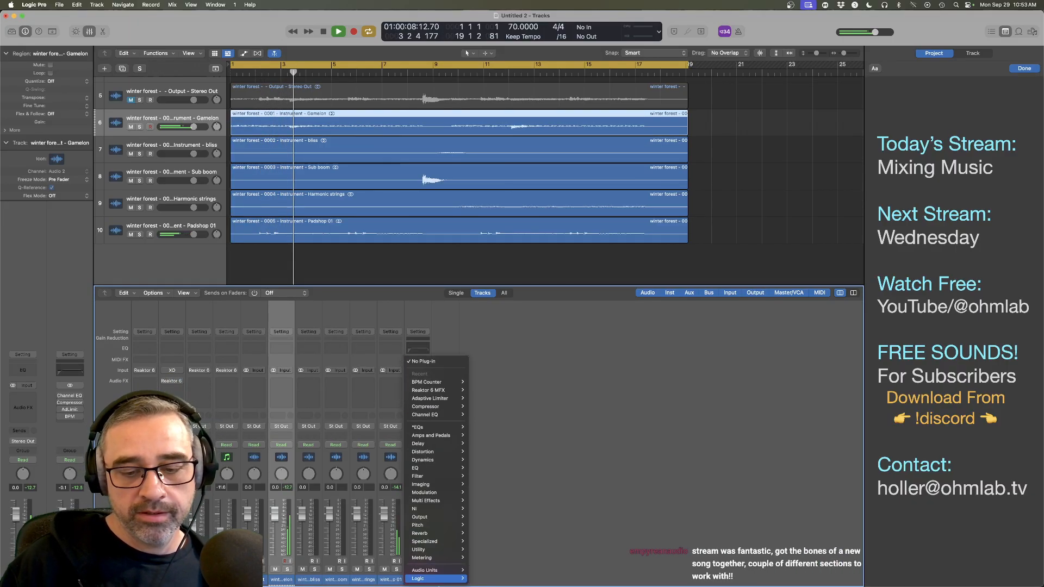
{"action": "mouse_move", "coordinate": [457, 570]}
{"action": "mouse_move", "coordinate": [512, 451]}
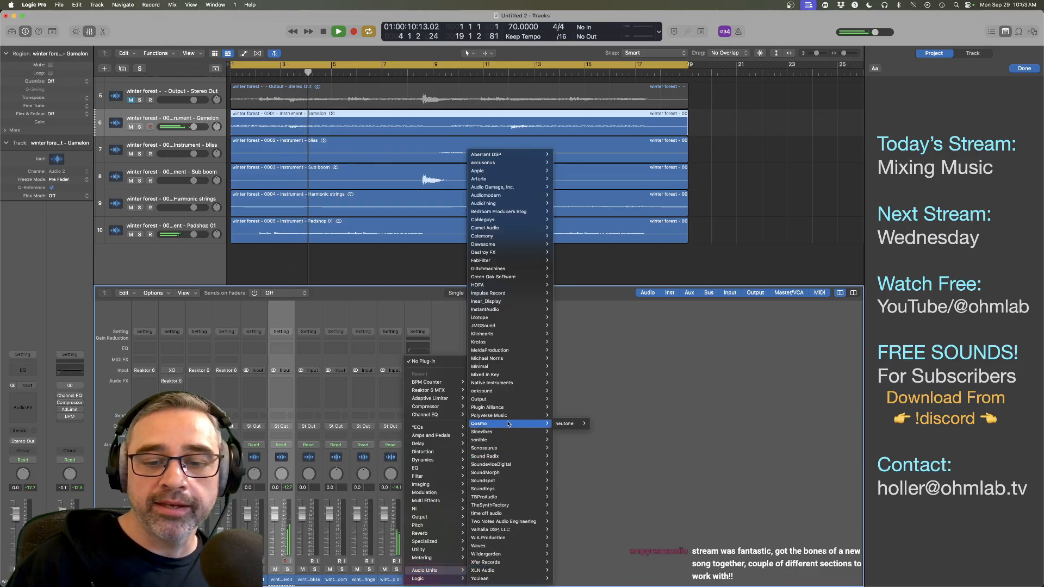
{"action": "mouse_move", "coordinate": [514, 407]}
{"action": "mouse_move", "coordinate": [591, 440]}
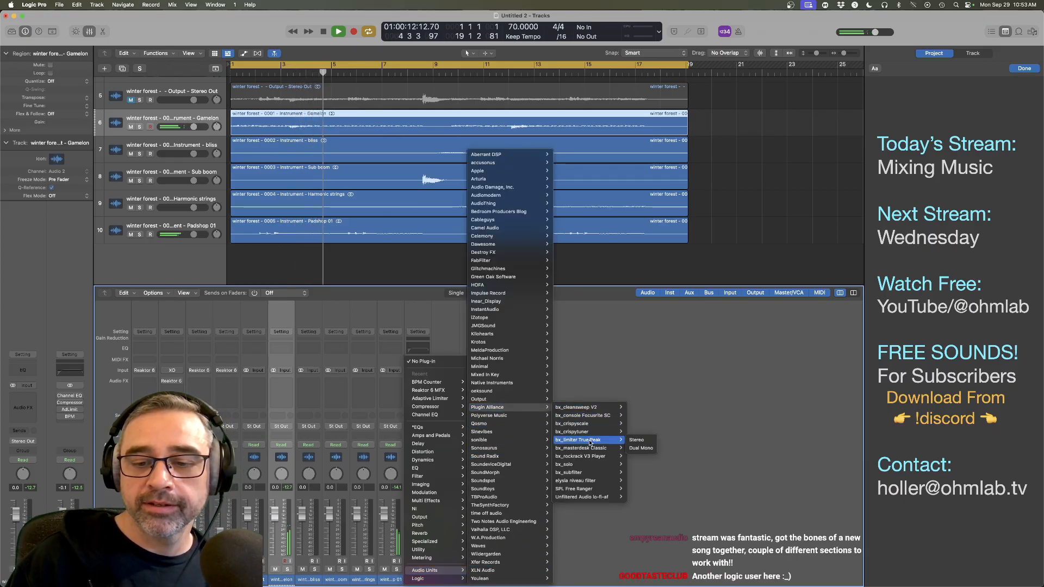
{"action": "left_click", "coordinate": [636, 440]}
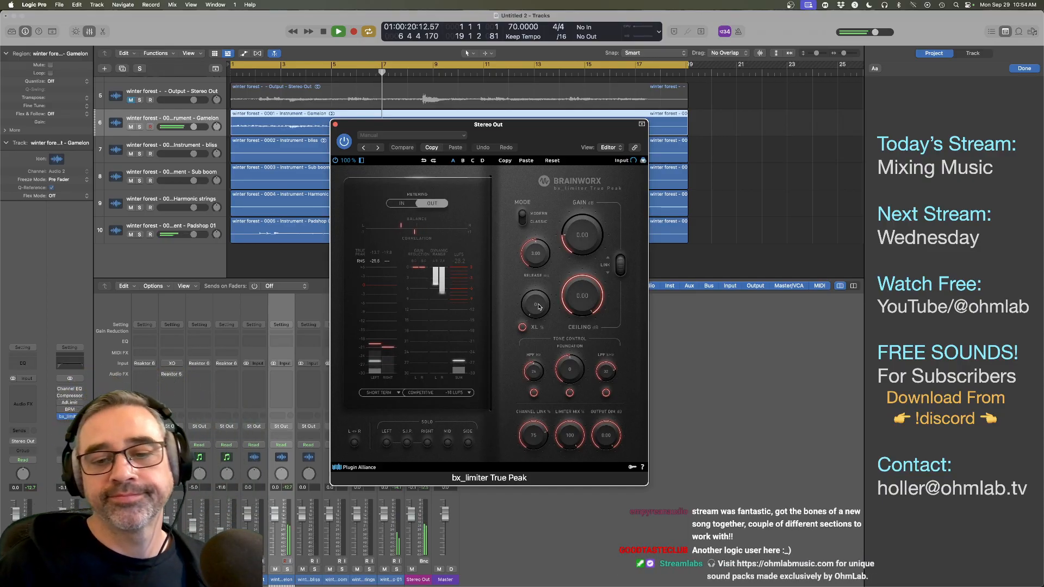
Step: Raise the limiter's XL amount, set its ceiling to -0.03 dB and gain to about 8.3 dB, and stop playback
{"action": "left_click_drag", "start_coordinate": [538, 307], "coordinate": [579, 304]}
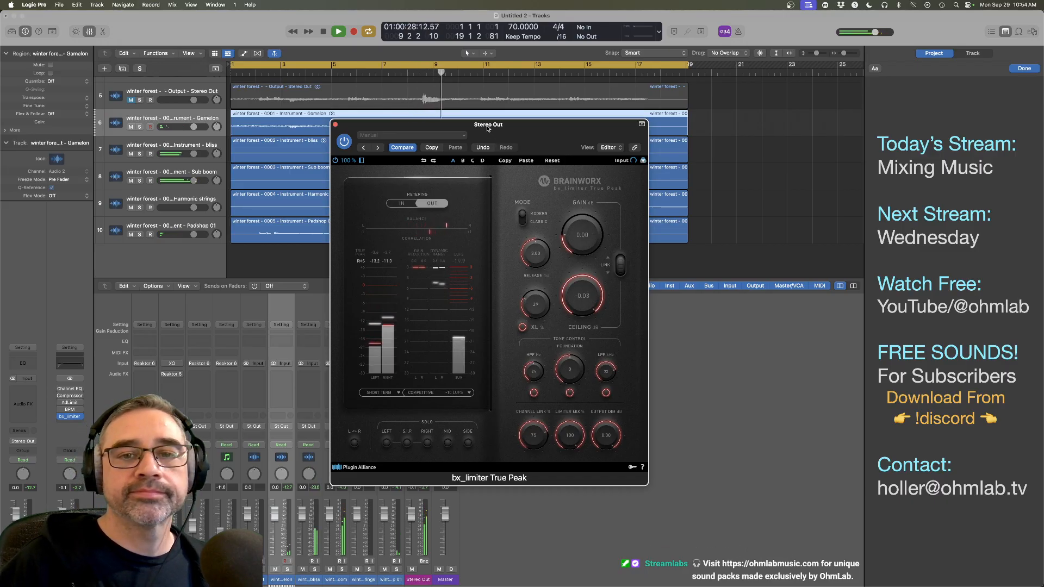
{"action": "left_click_drag", "start_coordinate": [488, 127], "coordinate": [659, 179]}
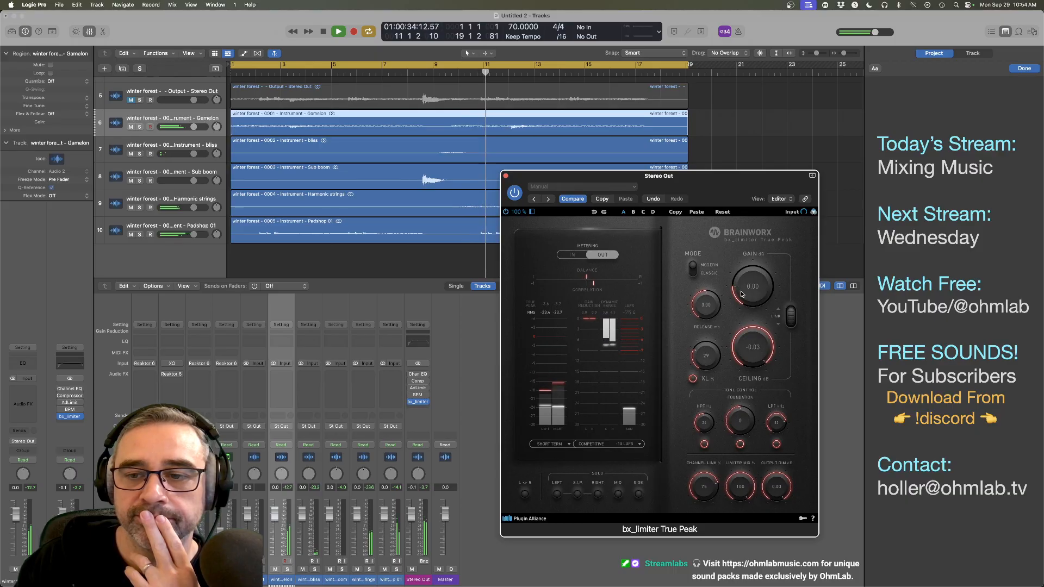
{"action": "mouse_move", "coordinate": [745, 300]}
{"action": "left_mouse_down"}
{"action": "mouse_move", "coordinate": [745, 274]}
{"action": "mouse_move", "coordinate": [745, 302]}
{"action": "left_mouse_up"}
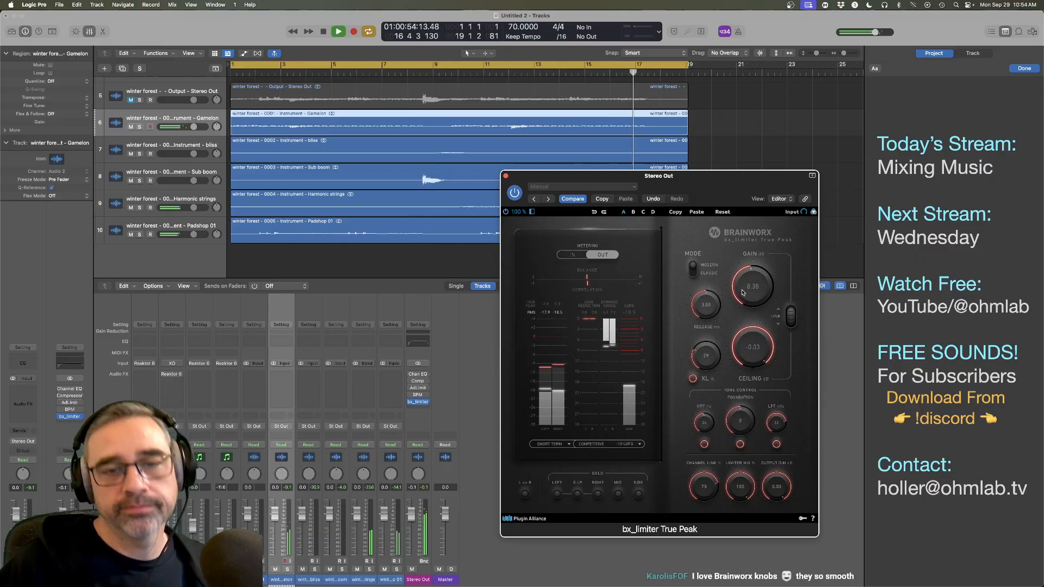
{"action": "key", "text": "space"}
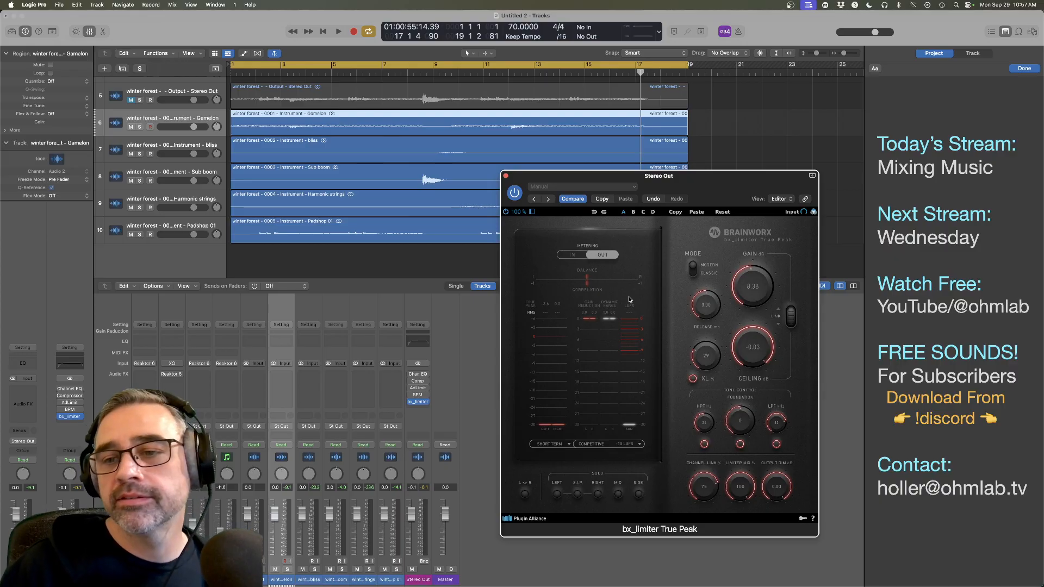
Step: Listen to the limited mix from around bar 11 while watching the limiter meters, and stop playback
{"action": "left_click", "coordinate": [497, 72]}
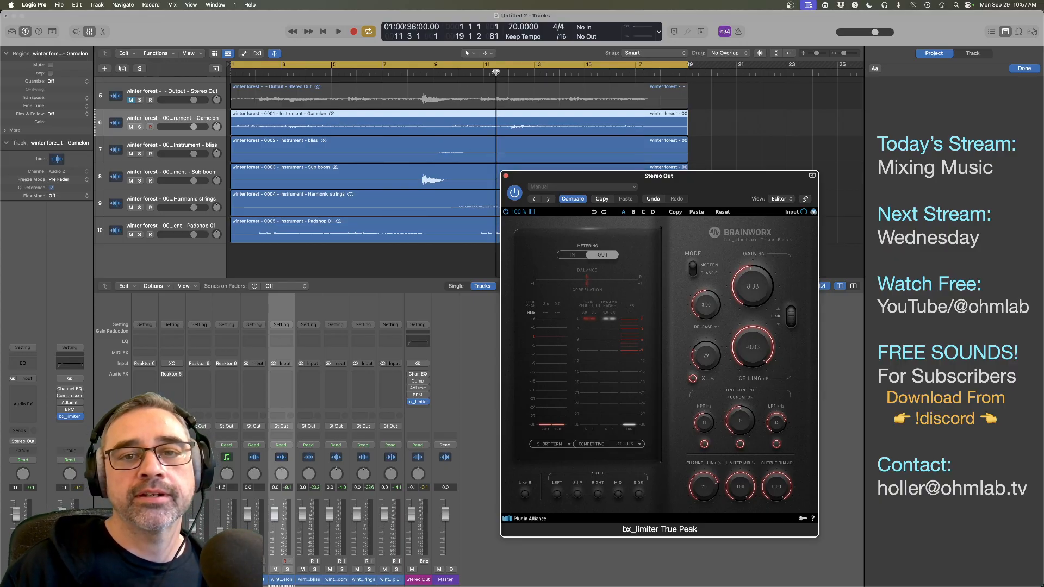
{"action": "key", "text": "space"}
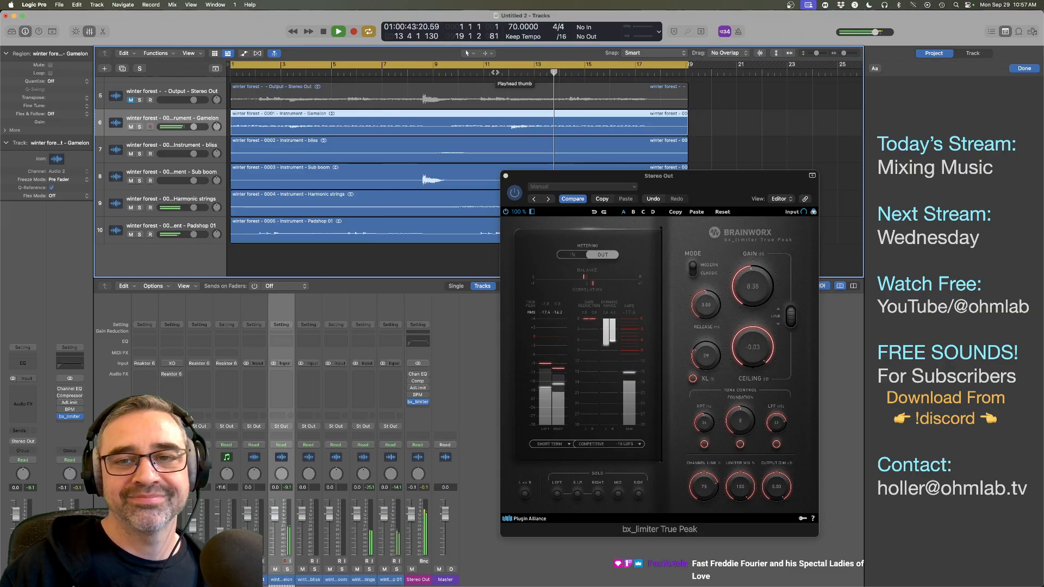
{"action": "key", "text": "space"}
Step: Switch to Finder, open a new window, and browse the Logic folder to the Ambient Bed 001 (Time Suspended) project in Ambient Beds
{"action": "key", "text": "super+Tab"}
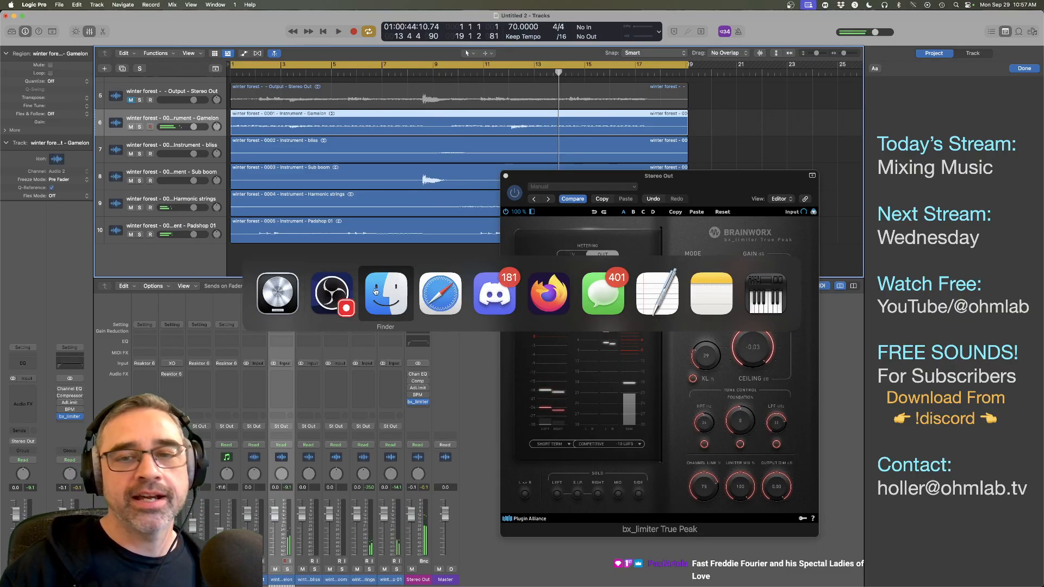
{"action": "key", "text": "super+n"}
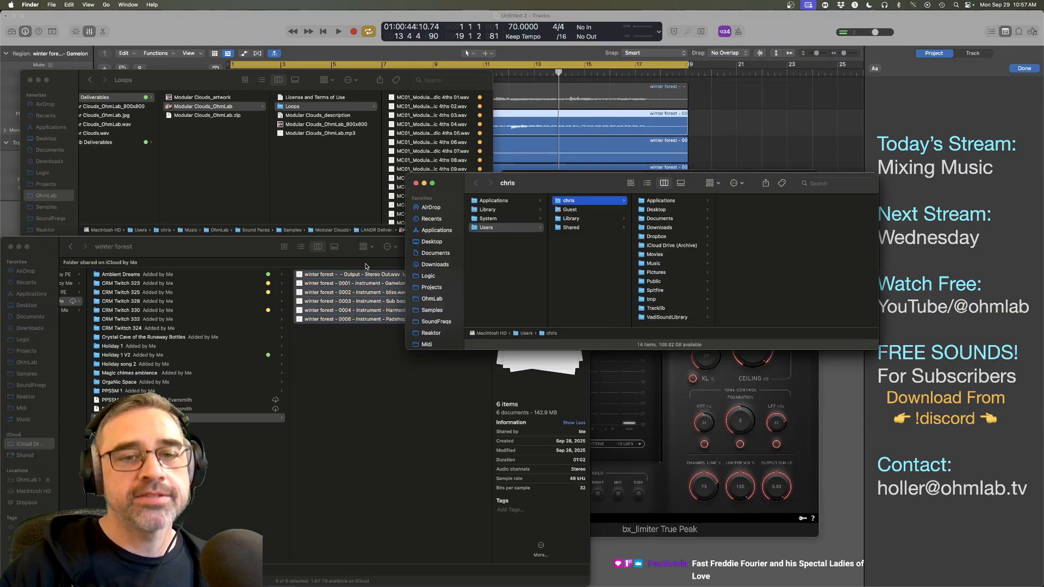
{"action": "left_click_drag", "start_coordinate": [560, 188], "coordinate": [264, 152]}
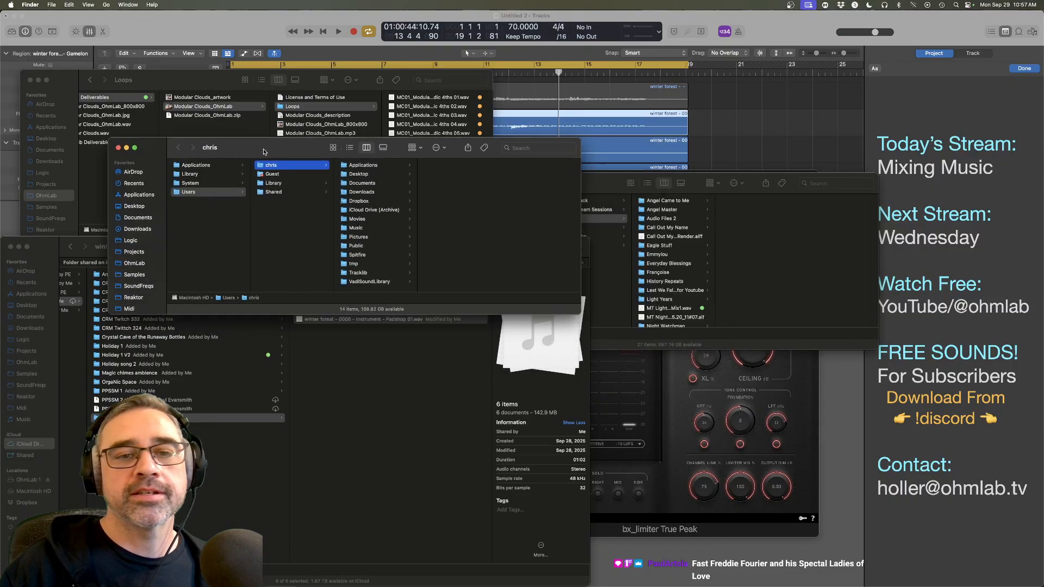
{"action": "left_click", "coordinate": [130, 241]}
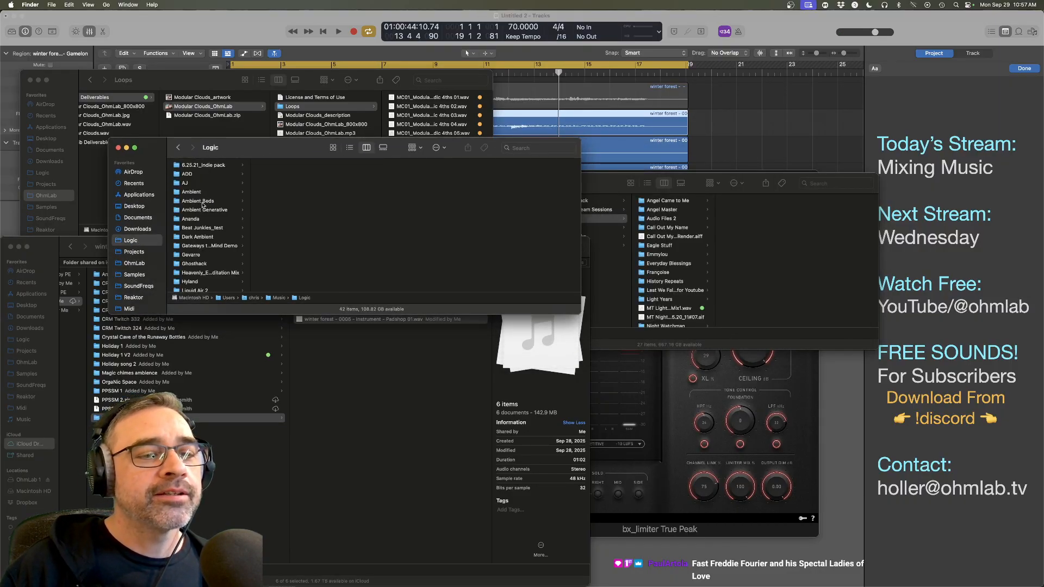
{"action": "left_click", "coordinate": [239, 201]}
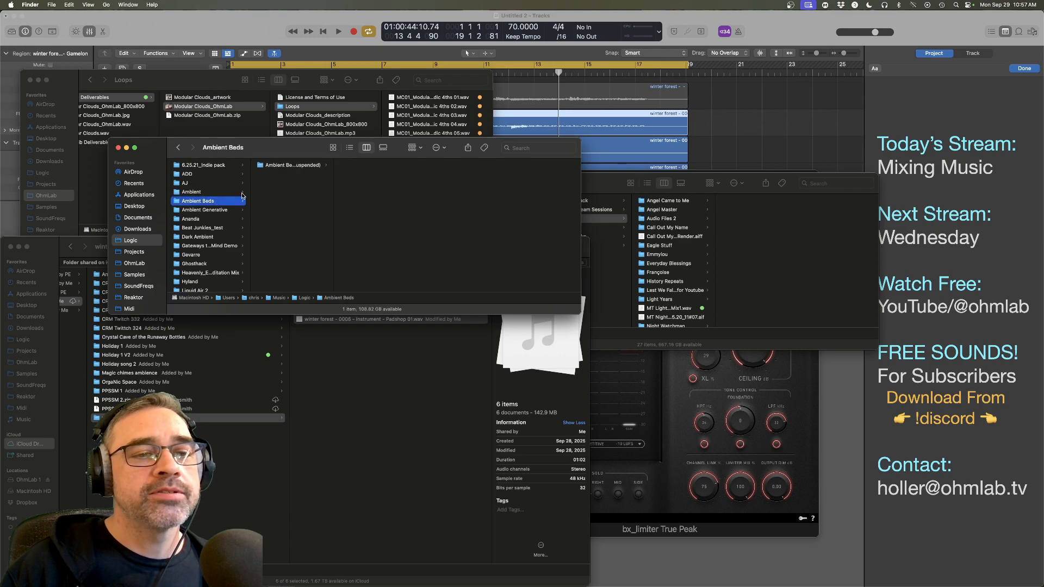
{"action": "left_click", "coordinate": [293, 166]}
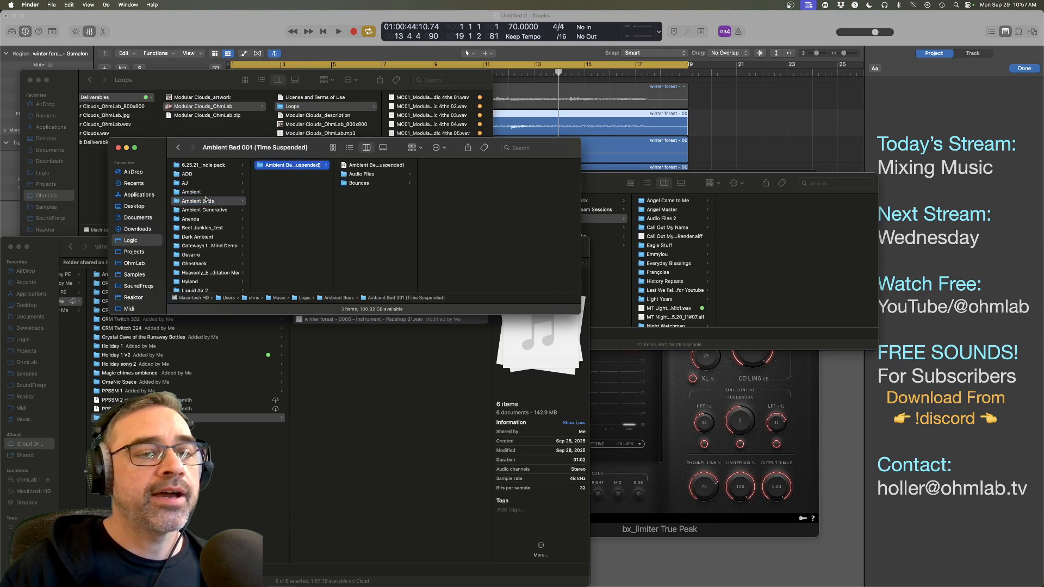
Step: Check the Bounces folders of the Ambient Escape 002 and Ambient Escape 001 projects inside the Ambient folder
{"action": "left_click", "coordinate": [206, 193]}
{"action": "left_click", "coordinate": [324, 174]}
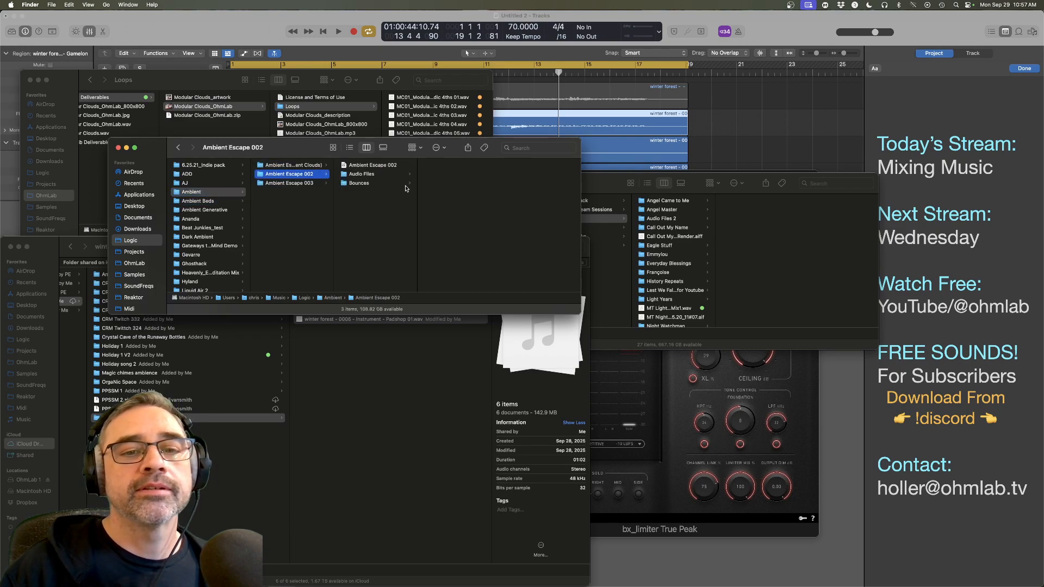
{"action": "left_click", "coordinate": [387, 184]}
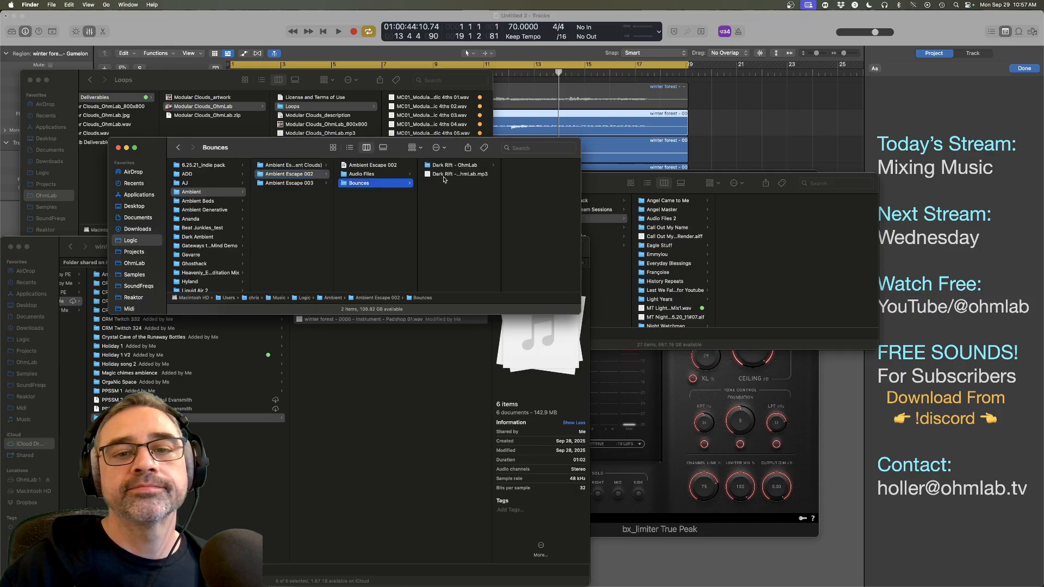
{"action": "left_click", "coordinate": [294, 165]}
{"action": "left_click", "coordinate": [372, 174]}
{"action": "left_click", "coordinate": [369, 183]}
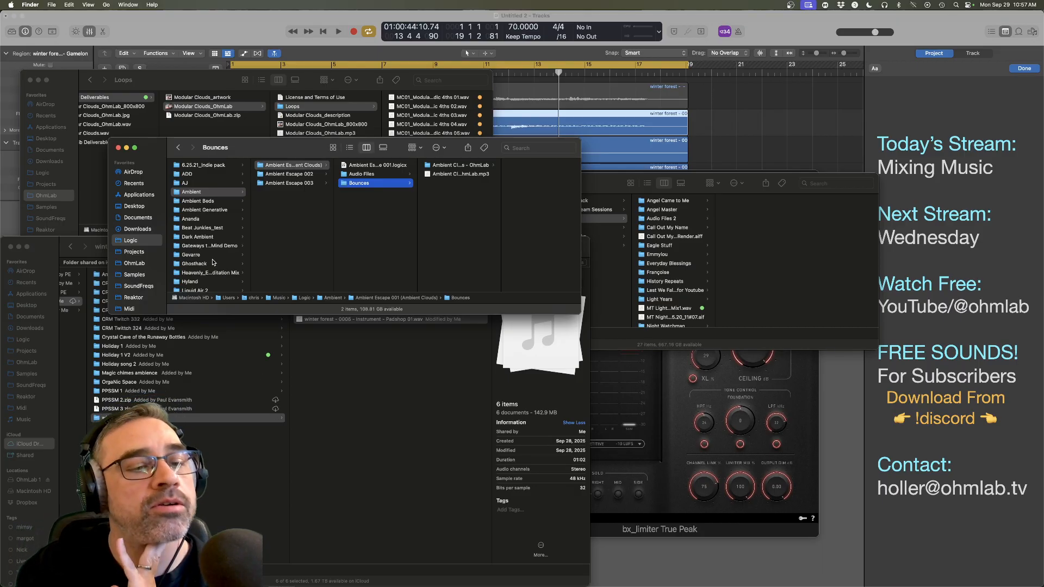
Step: Look through the project folders in the Logic folder and open the AJ folder
{"action": "scroll", "coordinate": [218, 244], "scroll_direction": "down", "scroll_amount": 1}
{"action": "scroll", "coordinate": [217, 245], "scroll_direction": "down", "scroll_amount": 10}
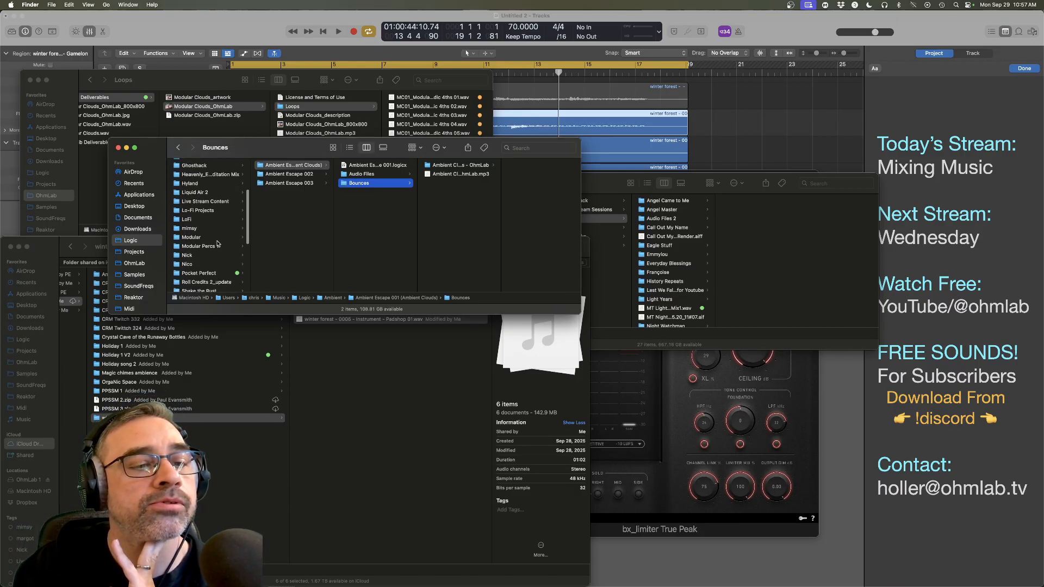
{"action": "scroll", "coordinate": [218, 244], "scroll_direction": "up", "scroll_amount": 15}
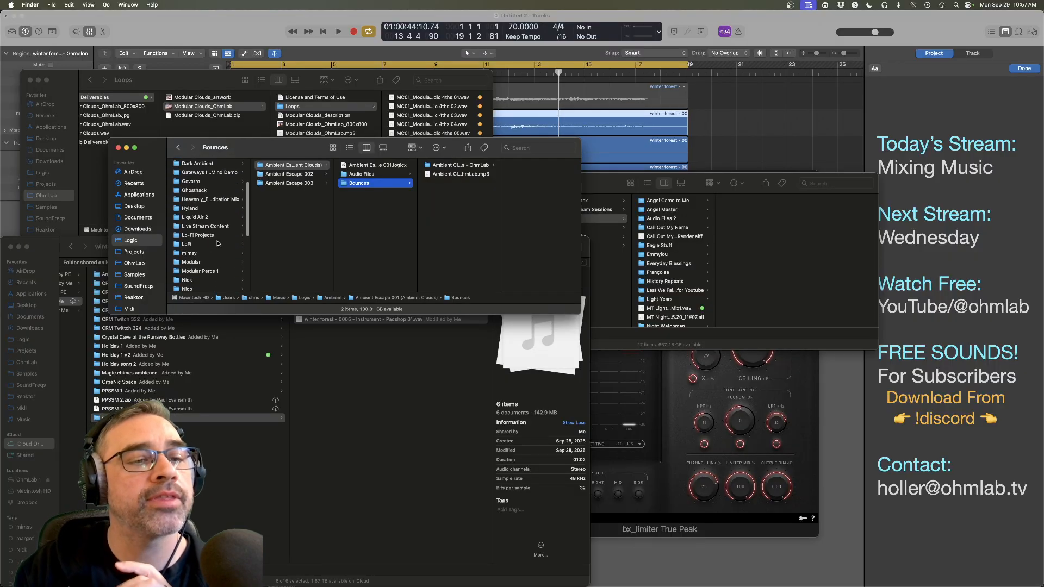
{"action": "left_click", "coordinate": [206, 185]}
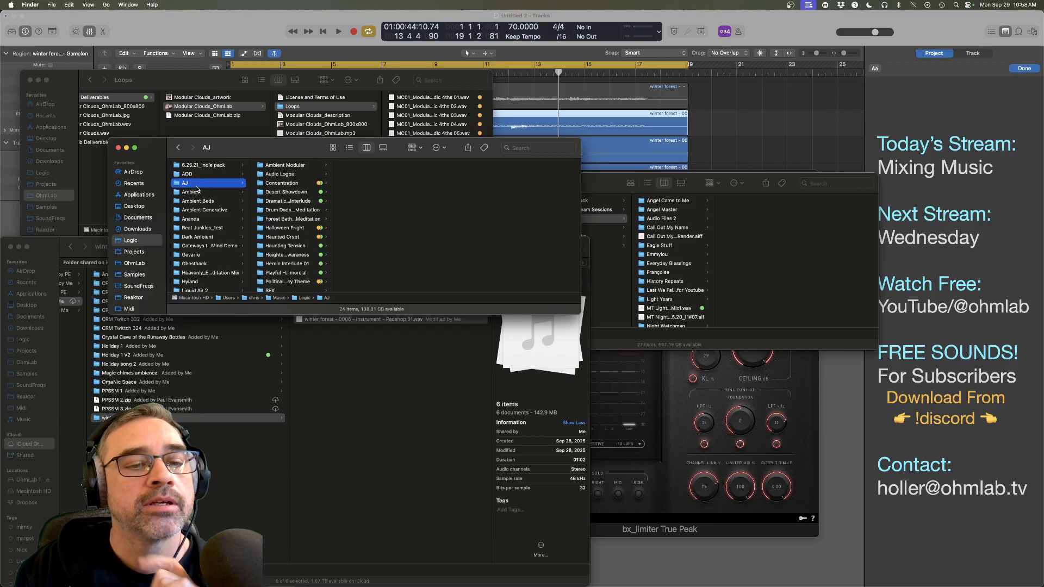
Step: Search this Mac for "beautiful spring morning" and open the Beautiful Spring Morning - OhmLab folder
{"action": "left_click", "coordinate": [544, 148]}
{"action": "type", "text": "be"}
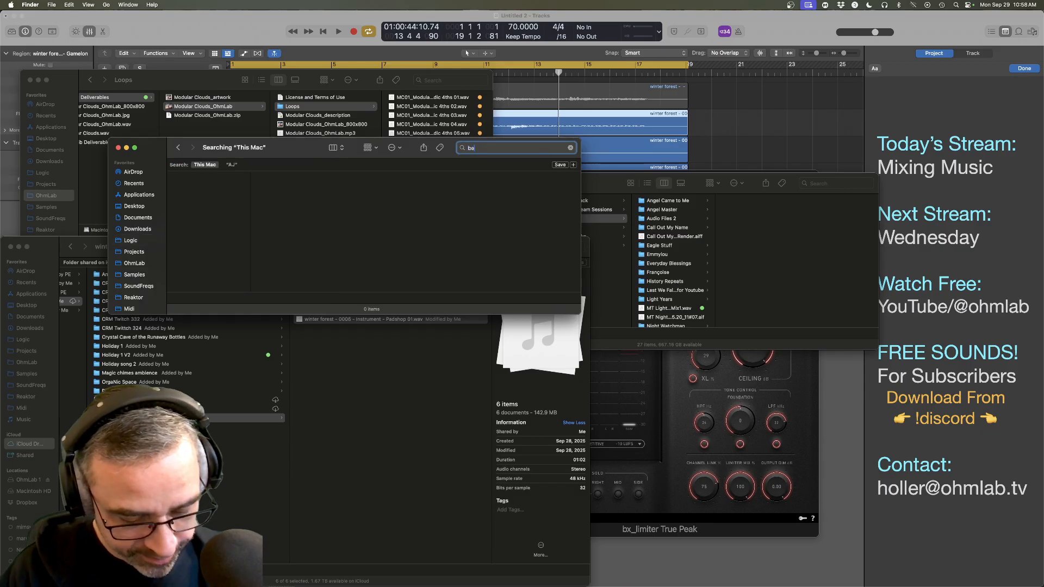
{"action": "type", "text": "autiful sp"}
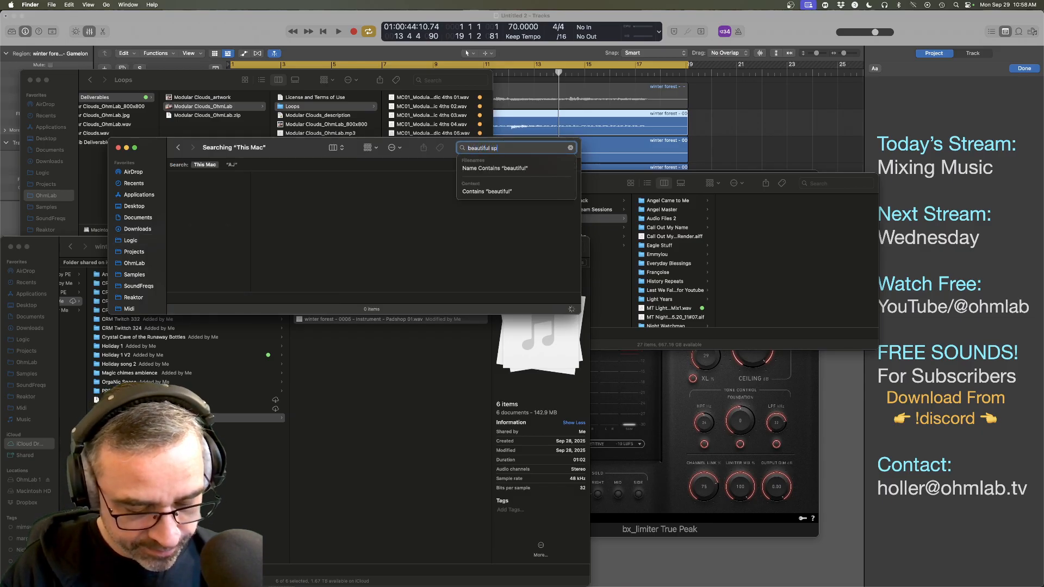
{"action": "type", "text": "ring morning"}
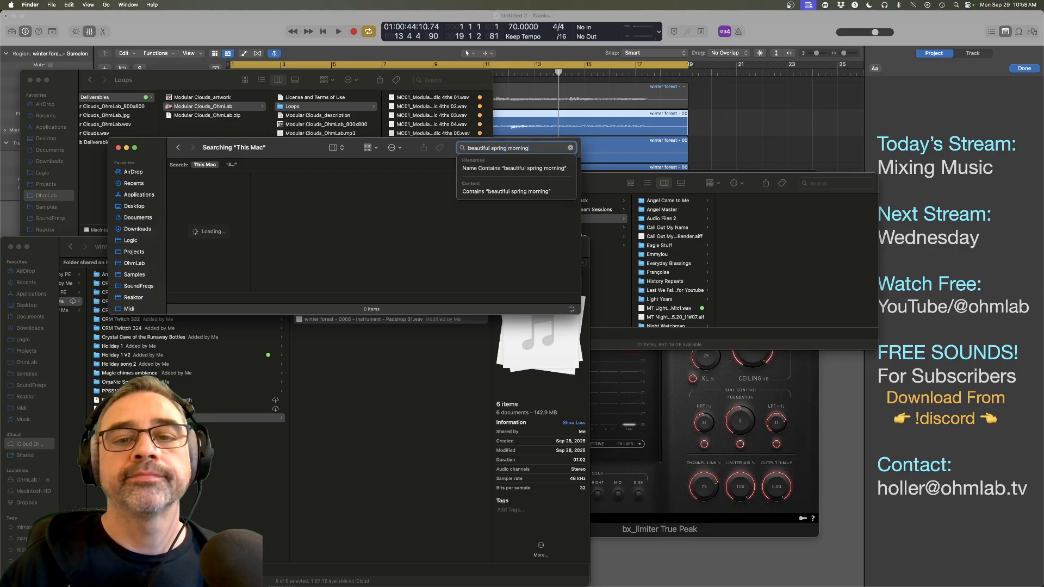
{"action": "left_click", "coordinate": [234, 177]}
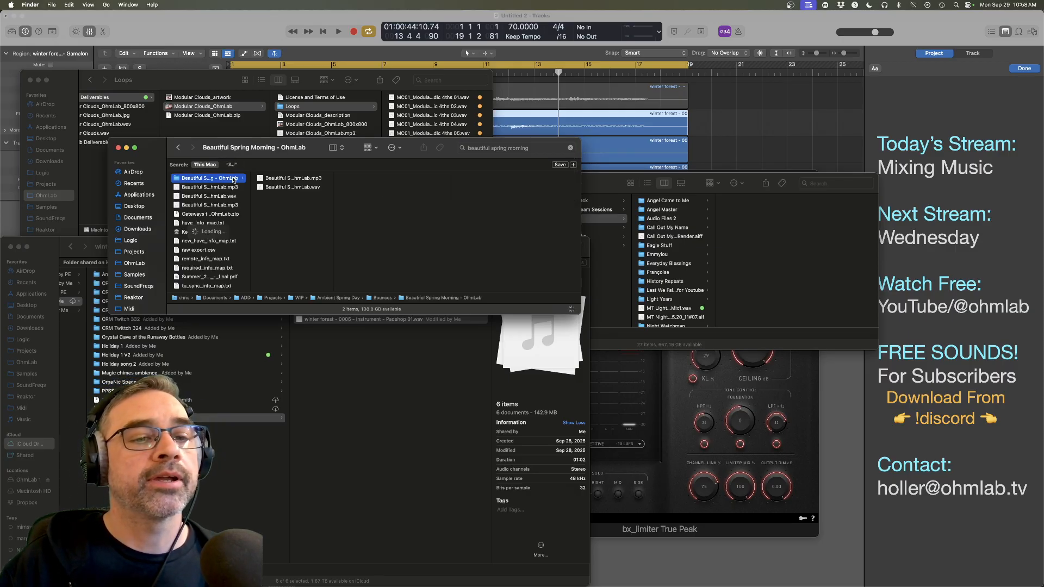
Step: Preview the Beautiful Spring Morning - OhmLab WAV file, skip ahead to later passages, and close the preview
{"action": "left_click", "coordinate": [294, 188]}
{"action": "key", "text": "space"}
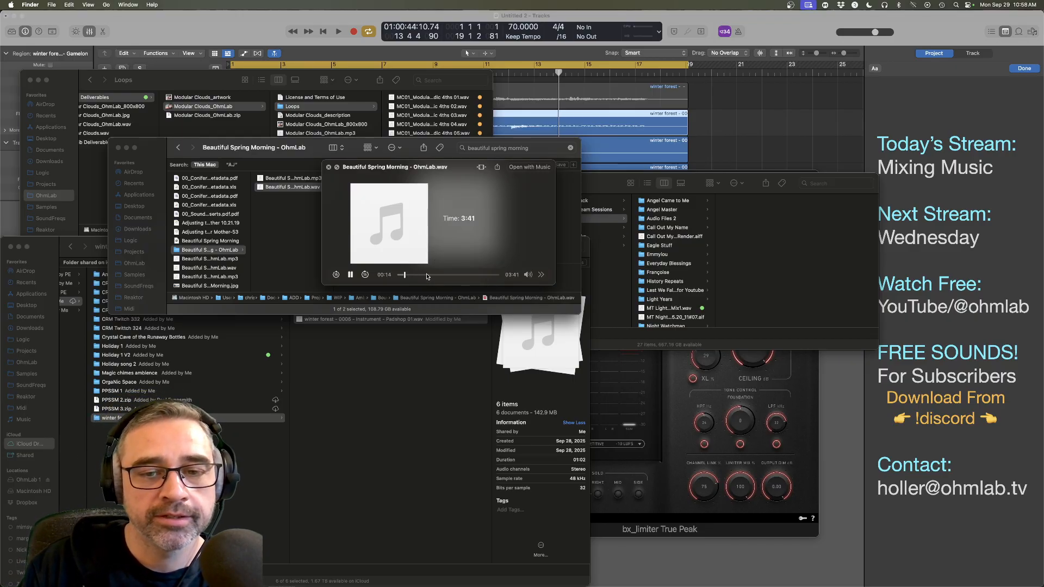
{"action": "left_click", "coordinate": [427, 275]}
{"action": "left_click", "coordinate": [449, 276]}
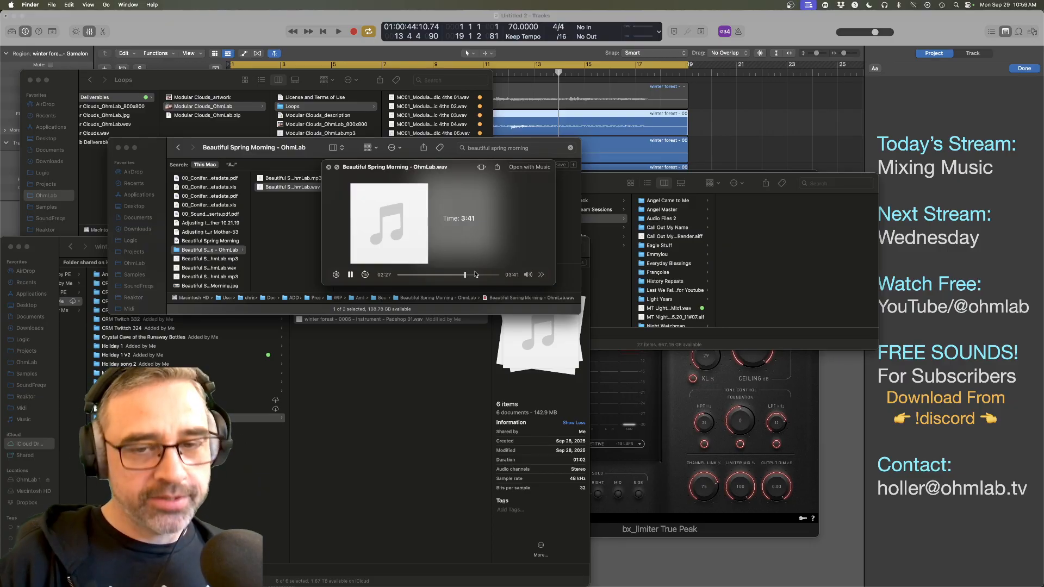
{"action": "key", "text": "space"}
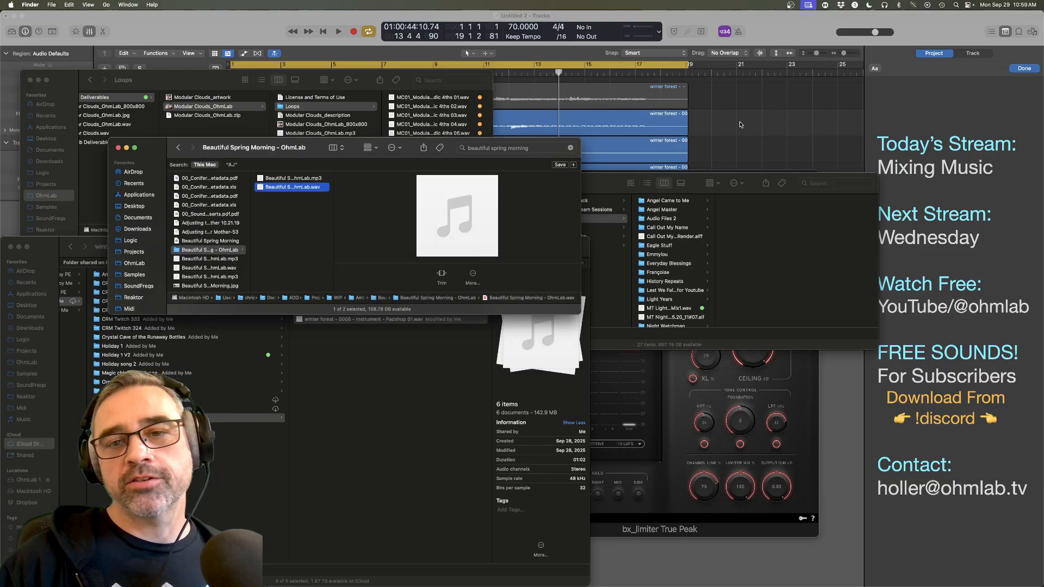
Step: Return to Logic Pro, listen to the winter forest mix from around bar 13, and stop playback
{"action": "left_click", "coordinate": [739, 124]}
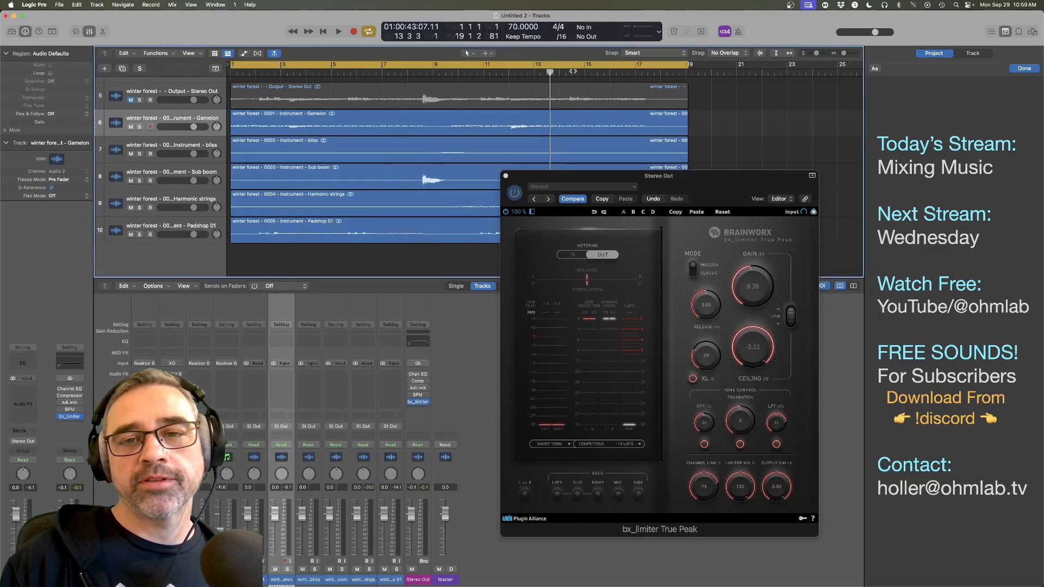
{"action": "key", "text": "space"}
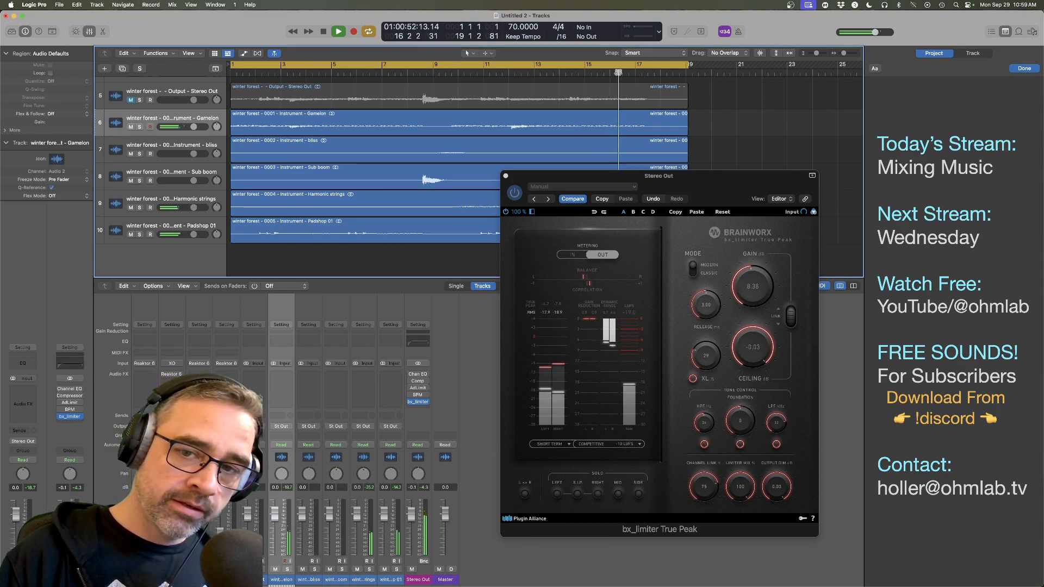
{"action": "key", "text": "space"}
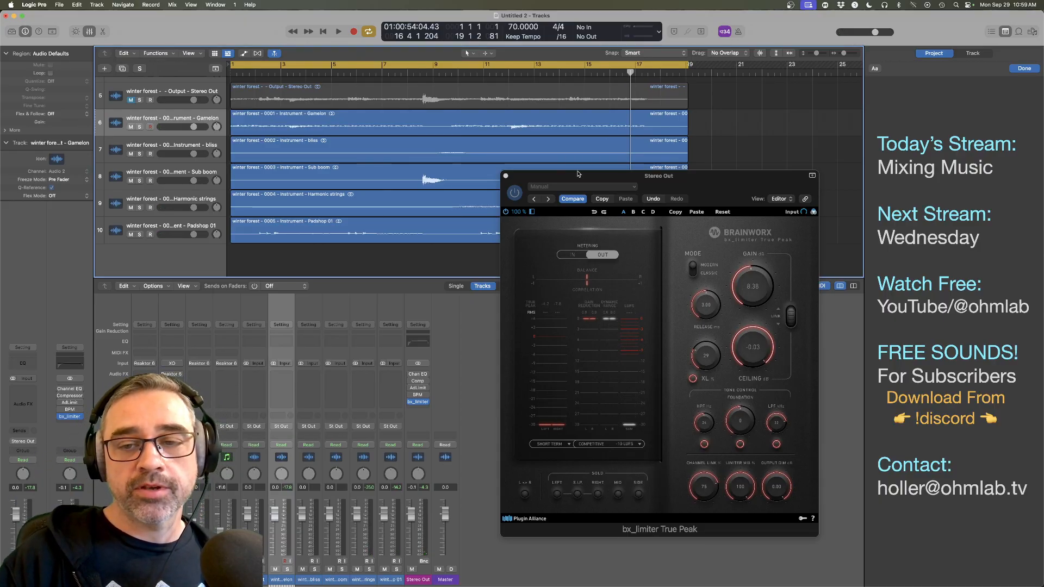
Step: Move the limiter window clear of the upper tracks and play the mix from around bar 17
{"action": "left_click_drag", "start_coordinate": [578, 174], "coordinate": [559, 213]}
{"action": "left_click_drag", "start_coordinate": [670, 221], "coordinate": [672, 215]}
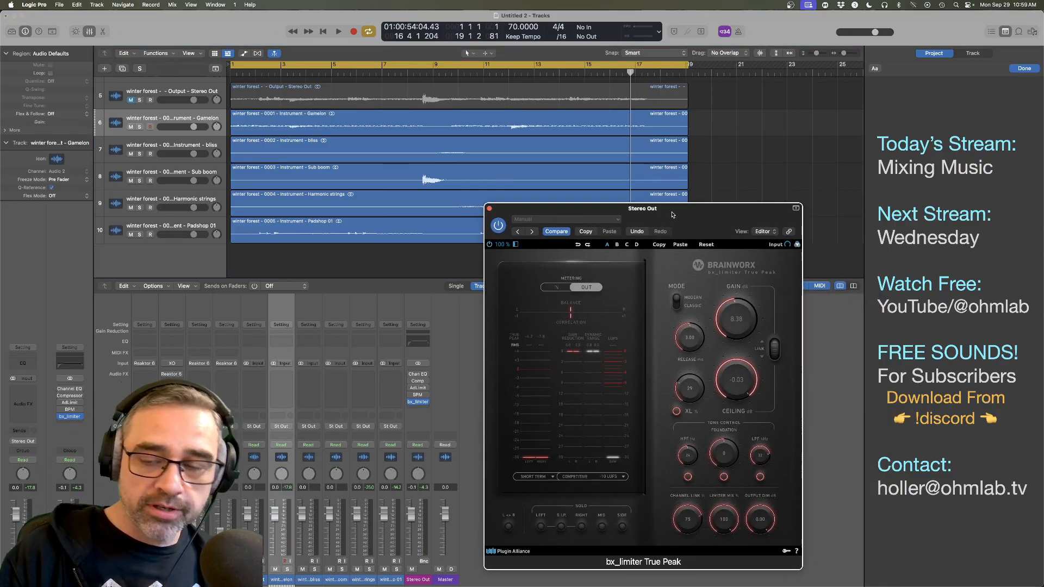
{"action": "left_click", "coordinate": [642, 74]}
{"action": "key", "text": "space"}
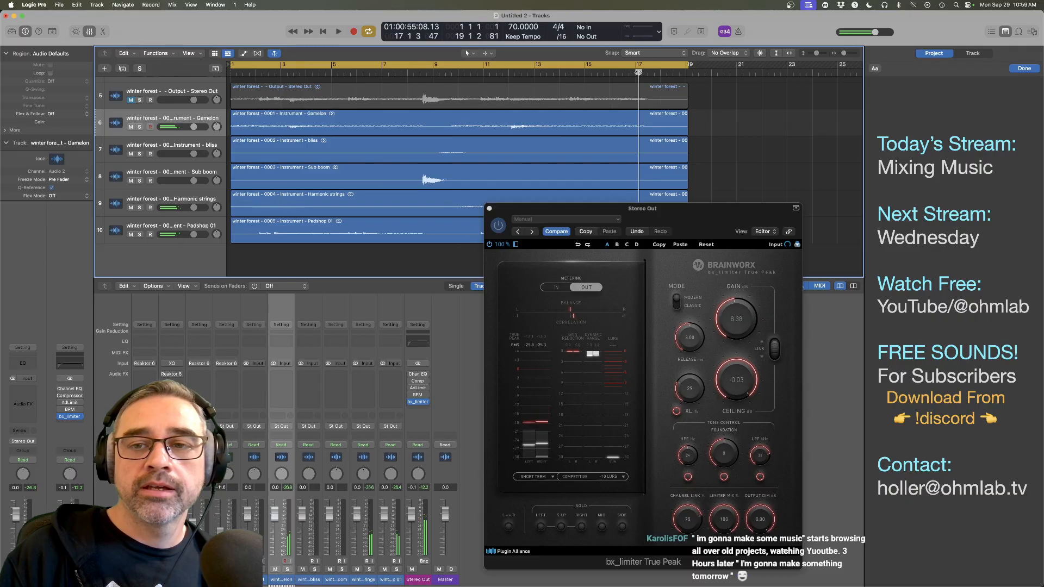
Step: Listen to the mix from around bar 17, stop playback, and close the Stereo Out limiter window
{"action": "left_click", "coordinate": [638, 73]}
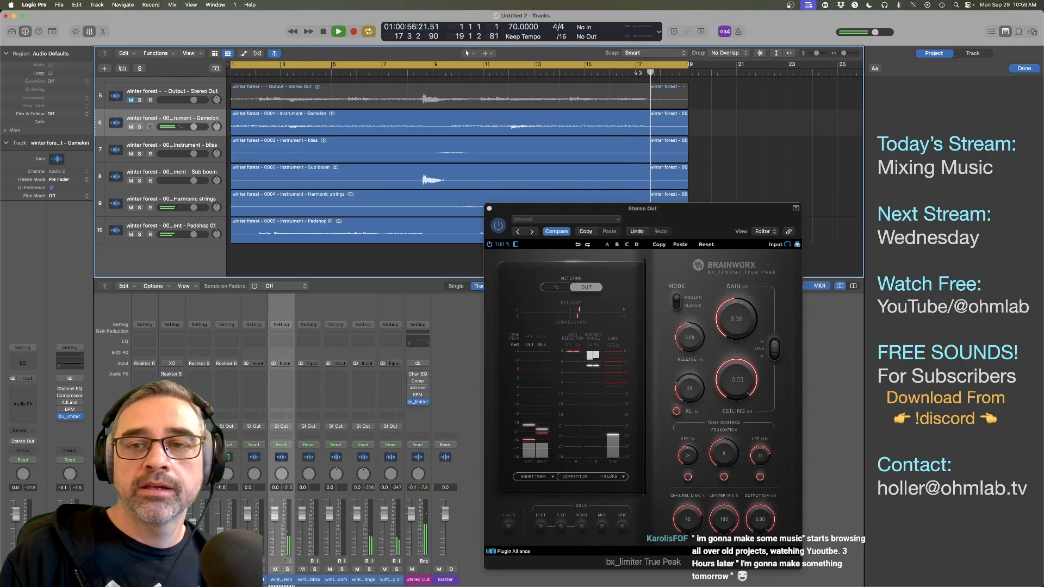
{"action": "key", "text": "space"}
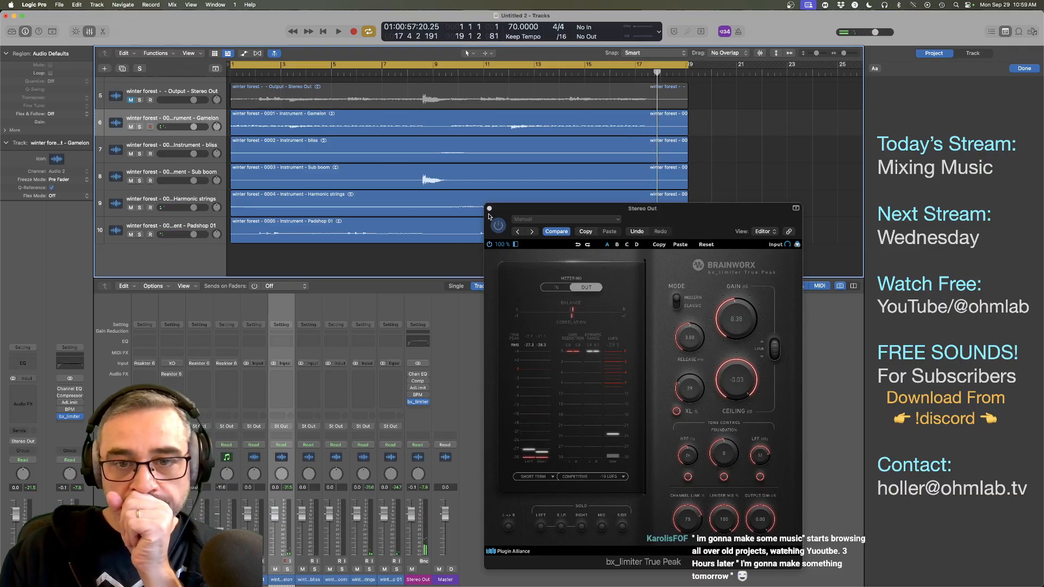
{"action": "left_click", "coordinate": [489, 208]}
Step: Solo the Gamelon track, enlarge the track heights vertically, and start playback from the beginning
{"action": "left_click", "coordinate": [163, 128]}
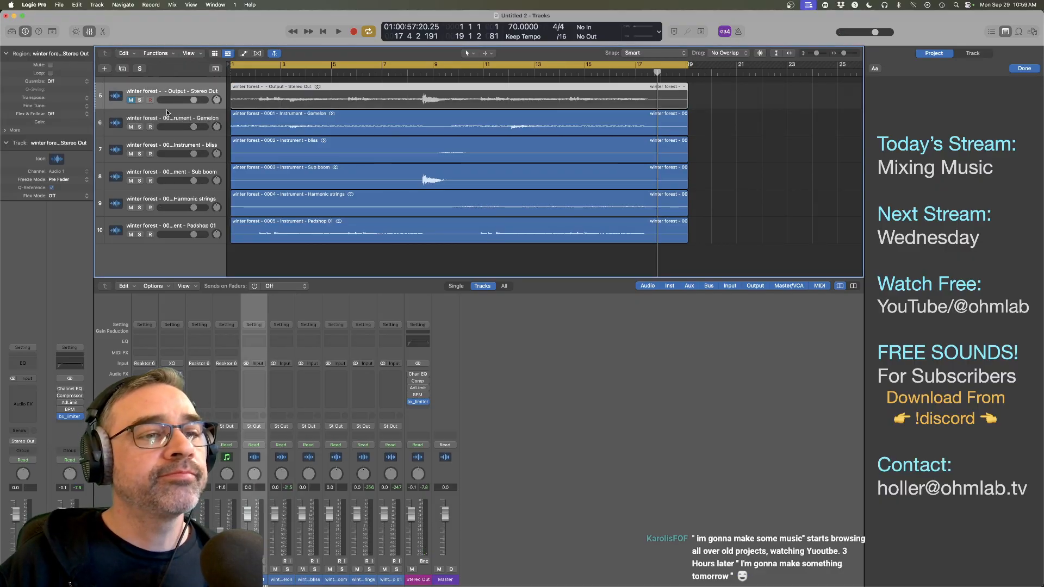
{"action": "left_click", "coordinate": [139, 127]}
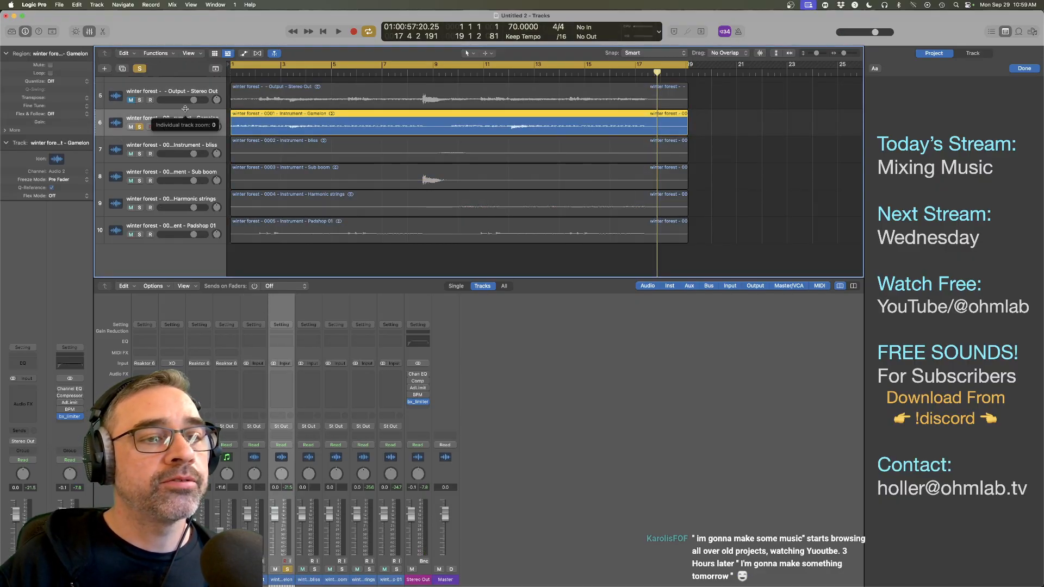
{"action": "key", "text": "super+Down"}
{"action": "key", "text": "super+Down"}
{"action": "key", "text": "super+Down"}
{"action": "key", "text": "super+Down"}
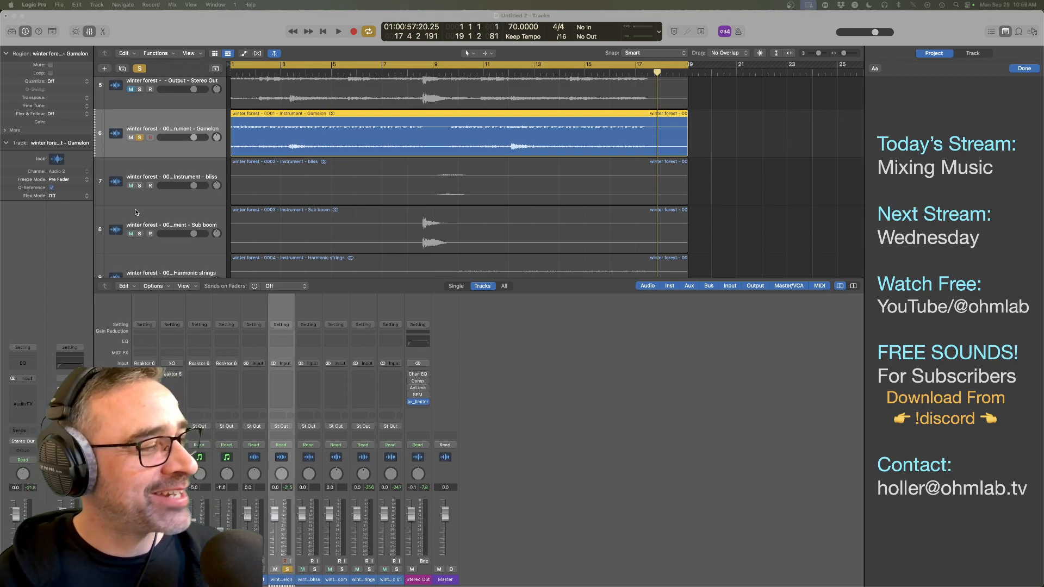
{"action": "left_click", "coordinate": [129, 151]}
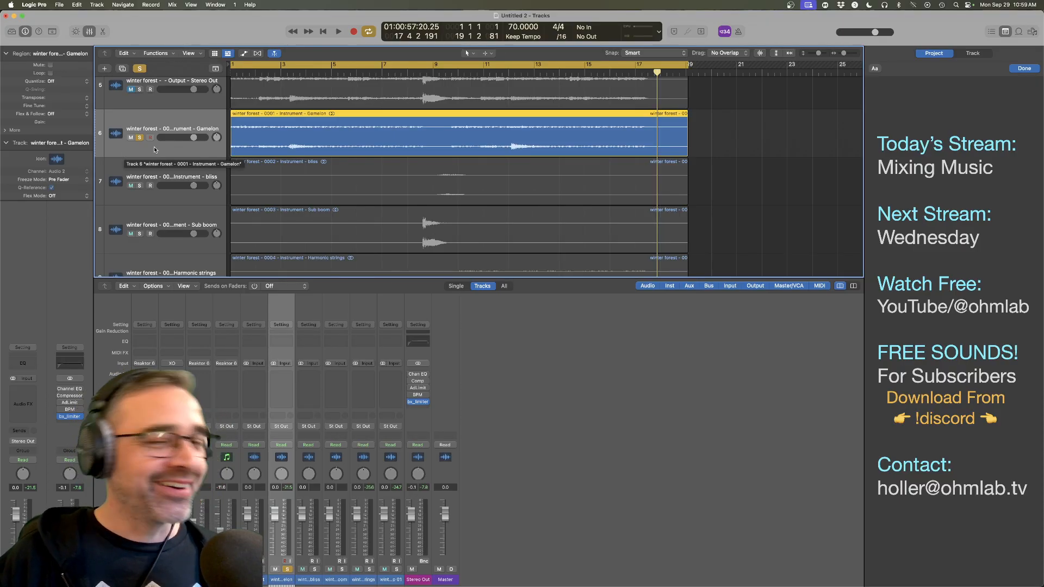
{"action": "key", "text": "space"}
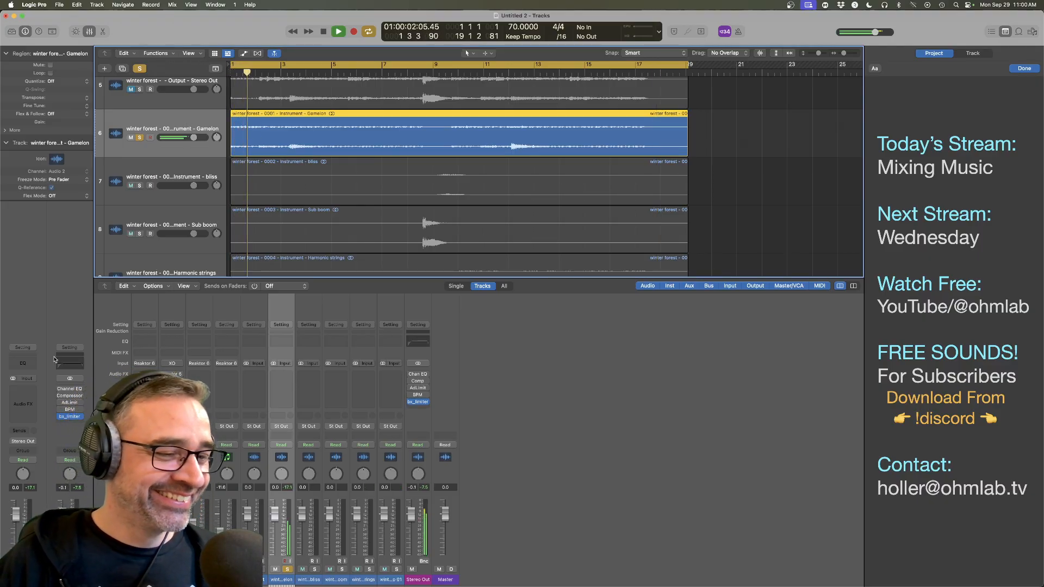
Step: Add a Channel EQ to Gamelon with a 120 Hz low cut, a 1.9 dB boost at 358 Hz, and a 1.6 dB high shelf at 10500 Hz
{"action": "left_click", "coordinate": [281, 342]}
{"action": "left_click_drag", "start_coordinate": [609, 124], "coordinate": [452, 202]}
{"action": "left_click_drag", "start_coordinate": [213, 418], "coordinate": [207, 390]}
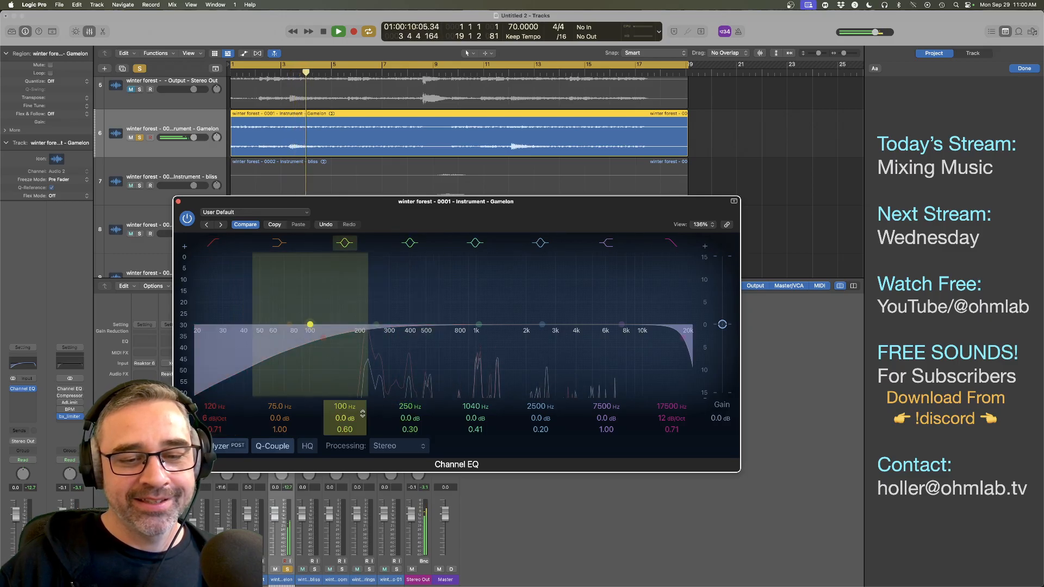
{"action": "mouse_move", "coordinate": [341, 418]}
{"action": "left_mouse_down"}
{"action": "mouse_move", "coordinate": [340, 381]}
{"action": "mouse_move", "coordinate": [345, 427]}
{"action": "mouse_move", "coordinate": [340, 394]}
{"action": "left_mouse_up"}
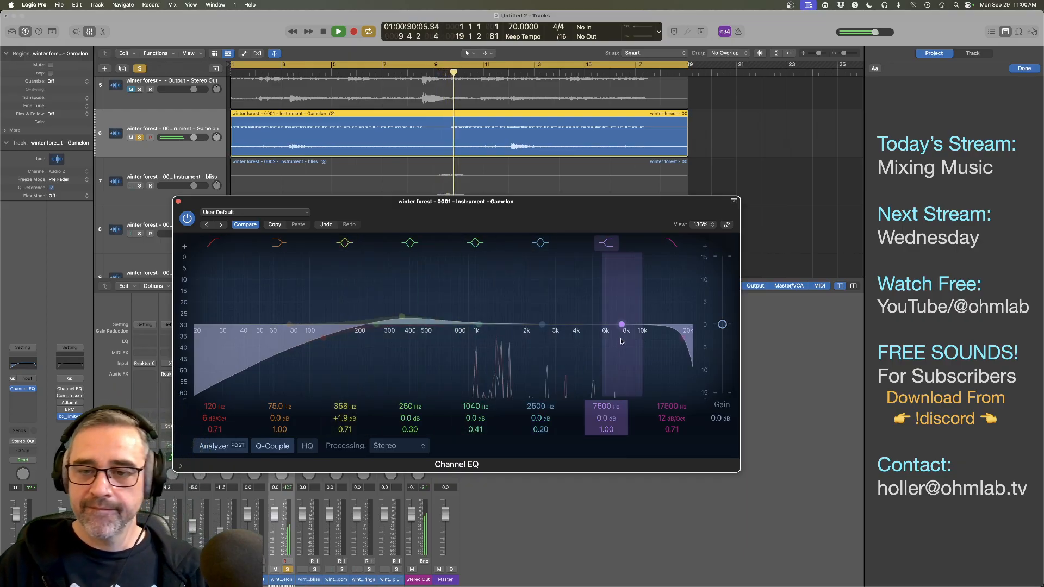
{"action": "mouse_move", "coordinate": [622, 327]}
{"action": "left_mouse_down"}
{"action": "mouse_move", "coordinate": [649, 318]}
{"action": "mouse_move", "coordinate": [684, 342]}
{"action": "mouse_move", "coordinate": [647, 324]}
{"action": "left_mouse_up"}
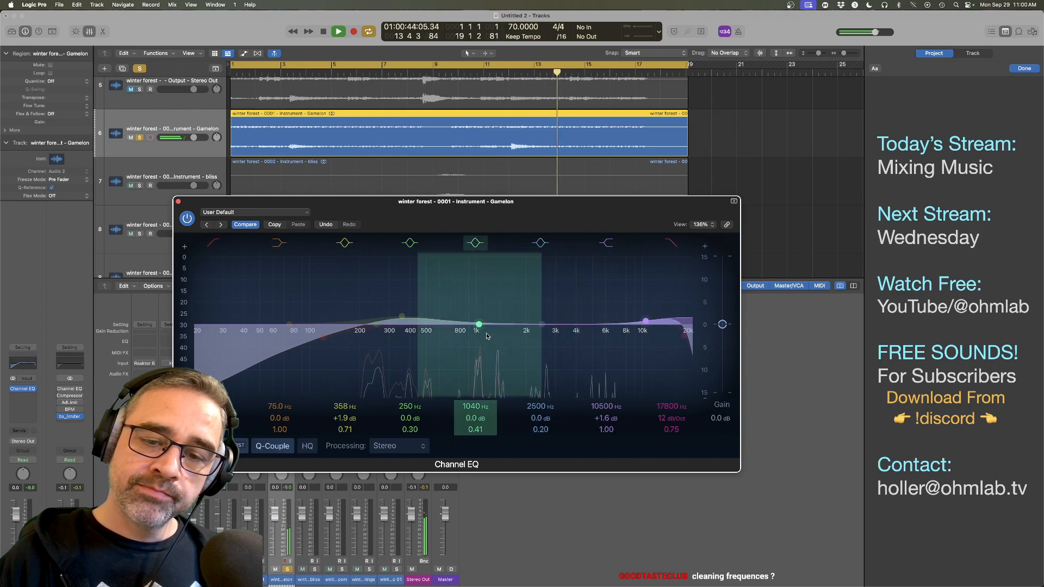
Step: Sweep the Gamelon EQ's 1040 Hz band for the harsh frequency and set it to -4.2 dB at 1690 Hz with Q 1.90
{"action": "left_click_drag", "start_coordinate": [478, 325], "coordinate": [488, 334]}
{"action": "left_click_drag", "start_coordinate": [476, 429], "coordinate": [476, 409]}
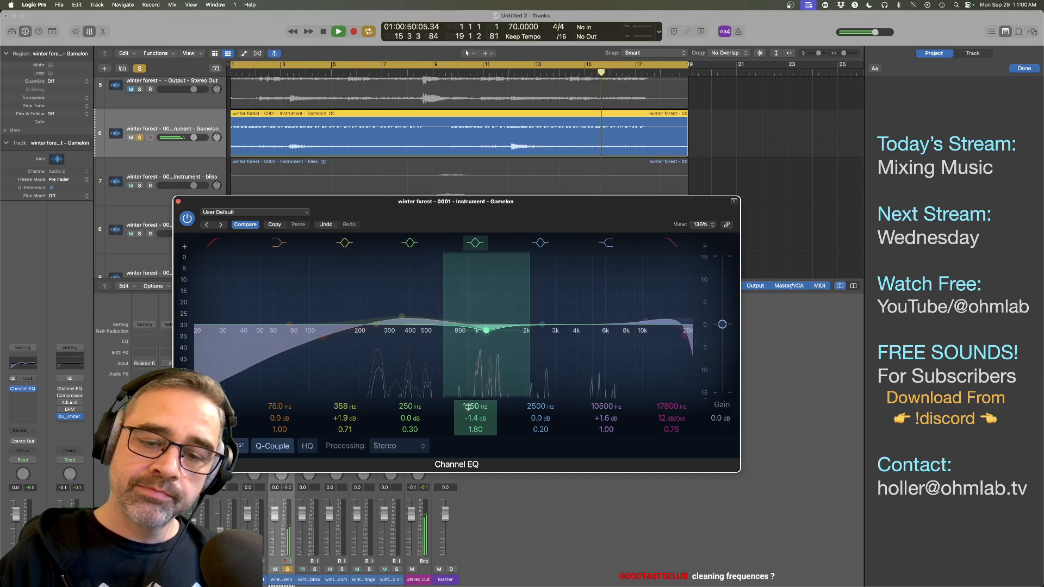
{"action": "left_click_drag", "start_coordinate": [486, 330], "coordinate": [512, 330]}
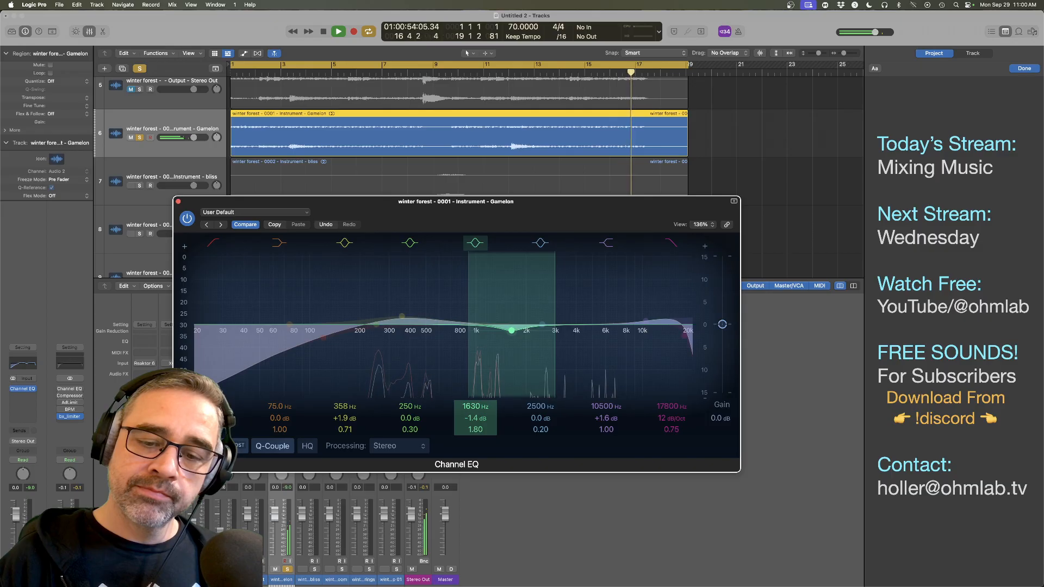
{"action": "left_click_drag", "start_coordinate": [473, 418], "coordinate": [473, 386]}
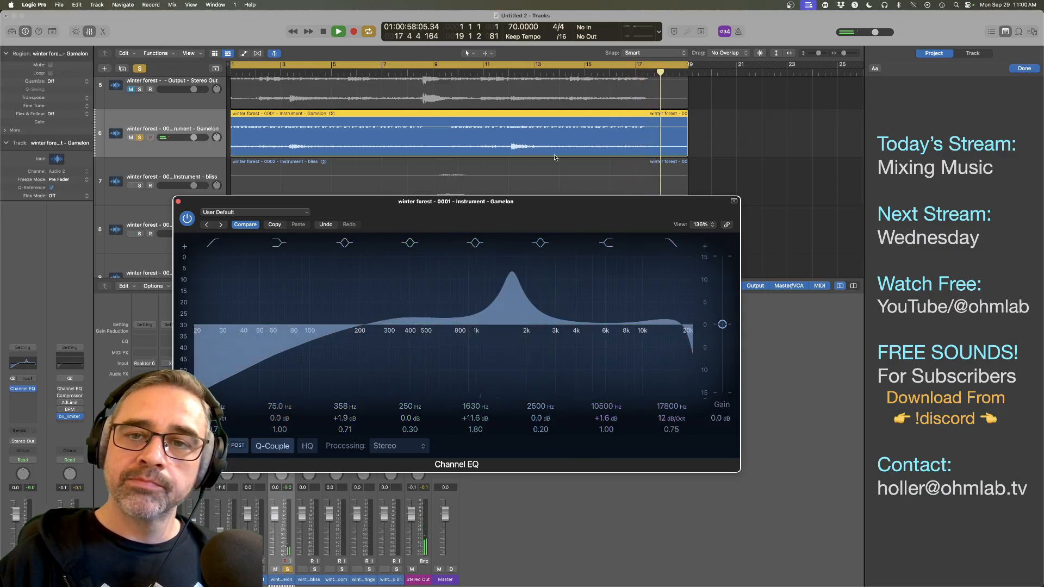
{"action": "left_click", "coordinate": [554, 74]}
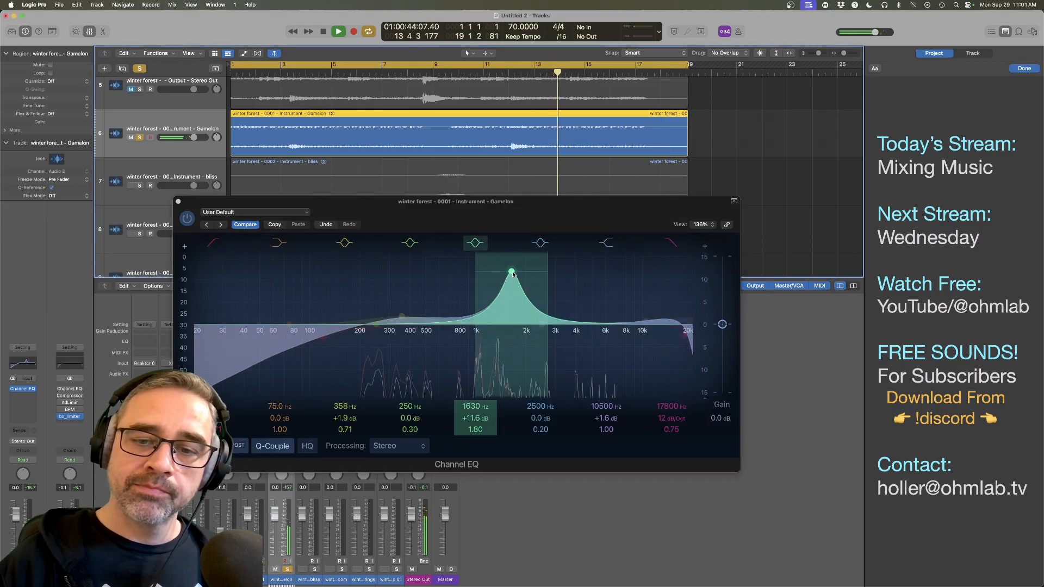
{"action": "left_click_drag", "start_coordinate": [512, 273], "coordinate": [515, 273]}
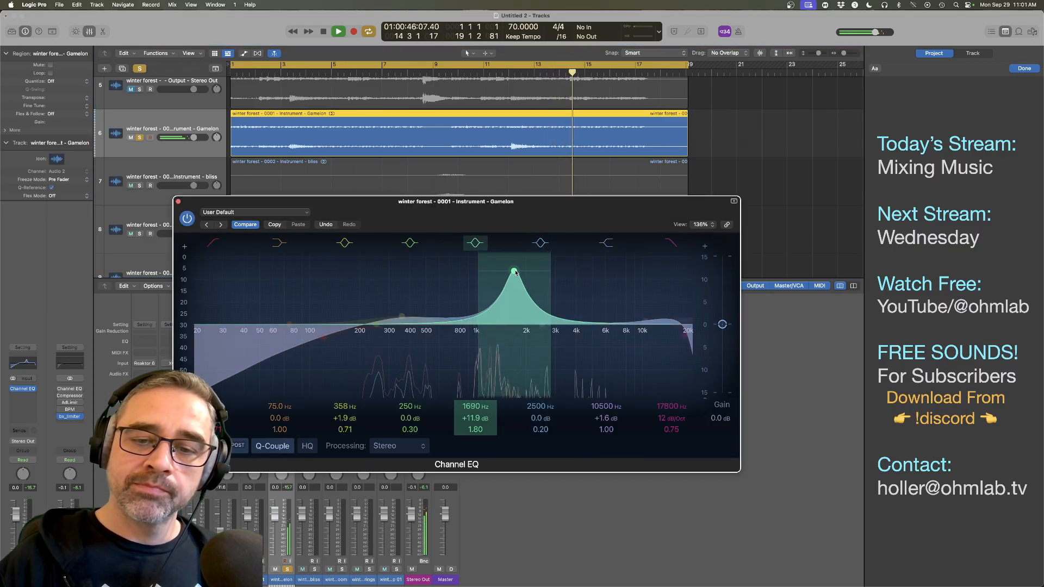
{"action": "left_click_drag", "start_coordinate": [476, 430], "coordinate": [475, 452]}
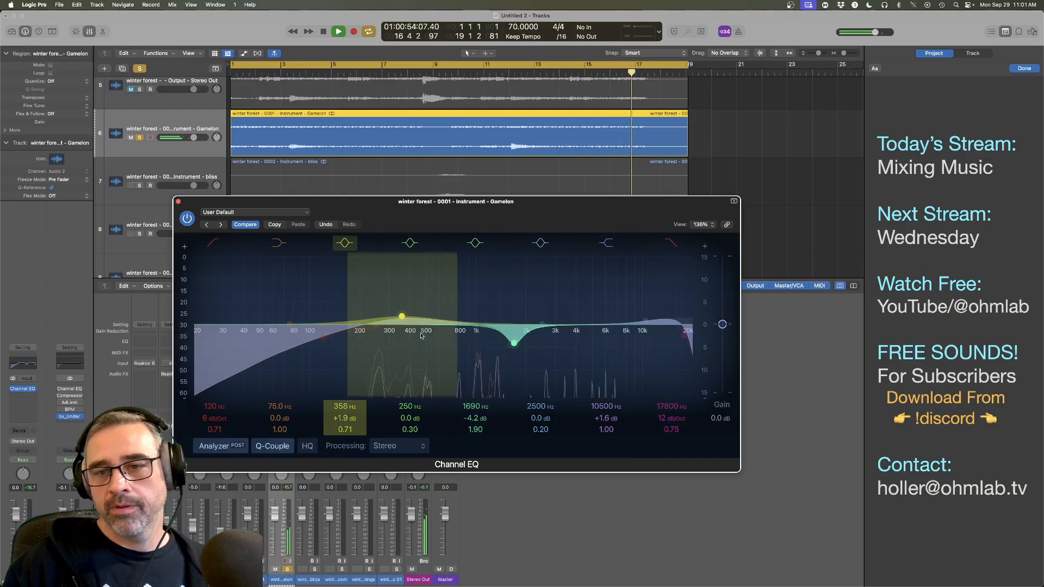
Step: Compare the soloed Gamelon with the full mix, leave it unsoloed, and close its Channel EQ
{"action": "left_click", "coordinate": [433, 185]}
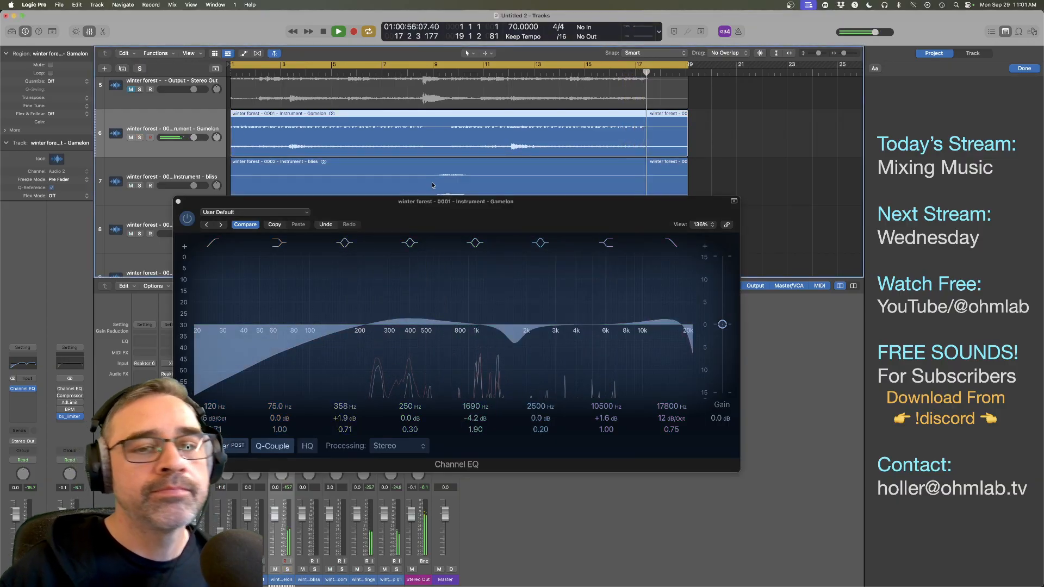
{"action": "left_click", "coordinate": [140, 137]}
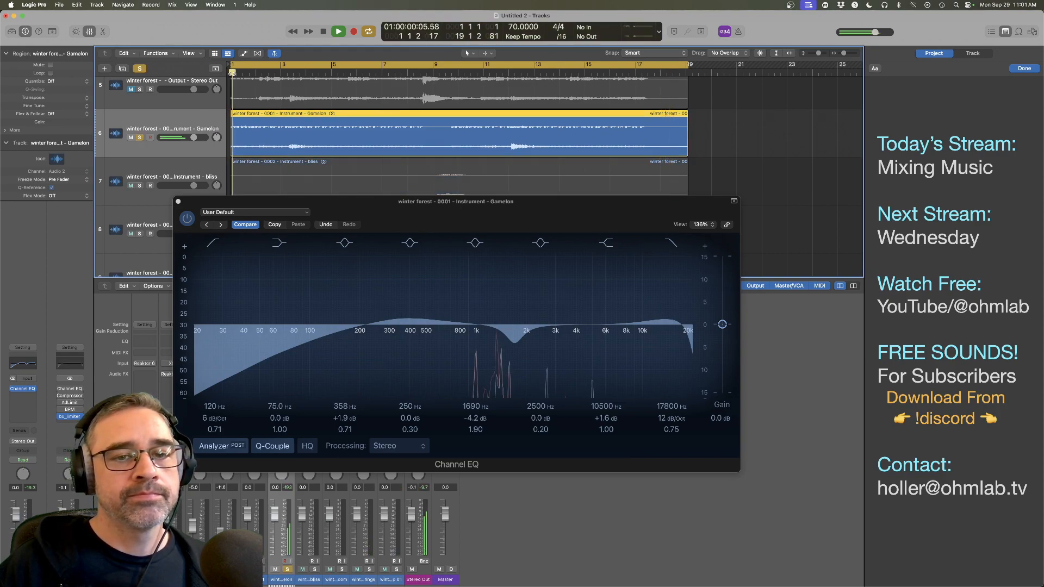
{"action": "left_click", "coordinate": [140, 138]}
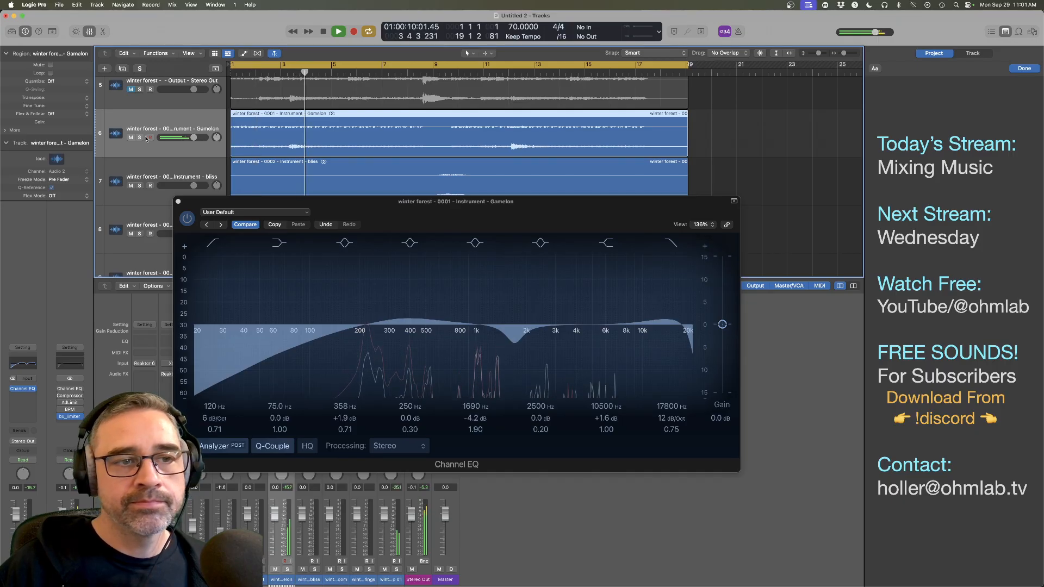
{"action": "left_click", "coordinate": [140, 139]}
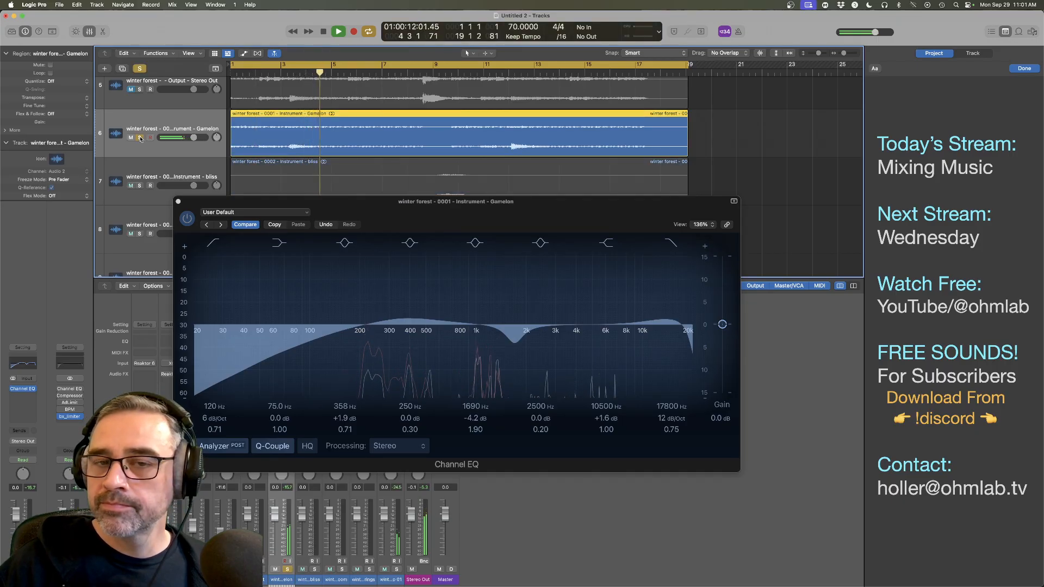
{"action": "left_click", "coordinate": [140, 139]}
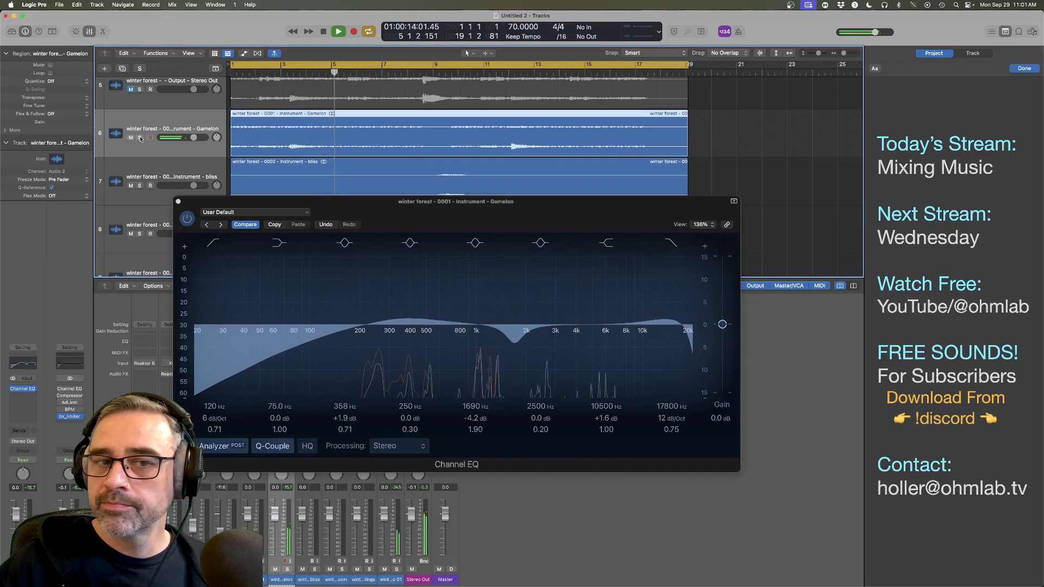
{"action": "left_click", "coordinate": [141, 138]}
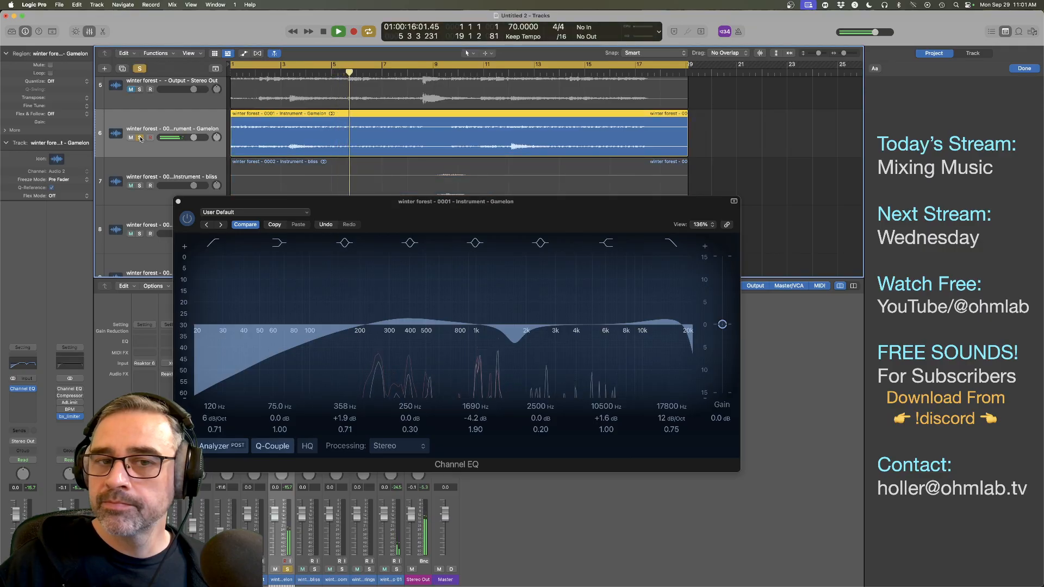
{"action": "left_click", "coordinate": [140, 139]}
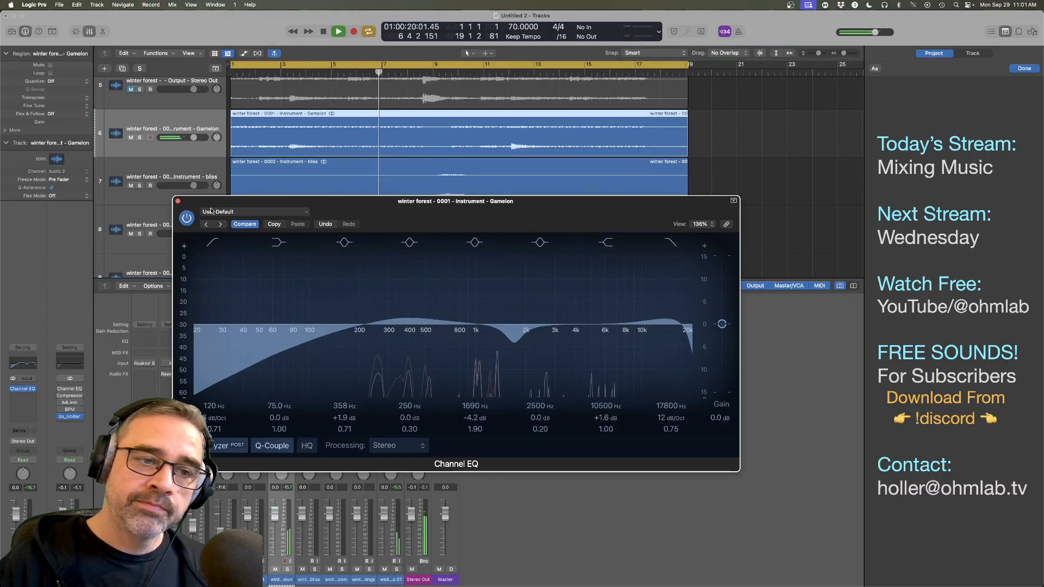
{"action": "left_click", "coordinate": [178, 201]}
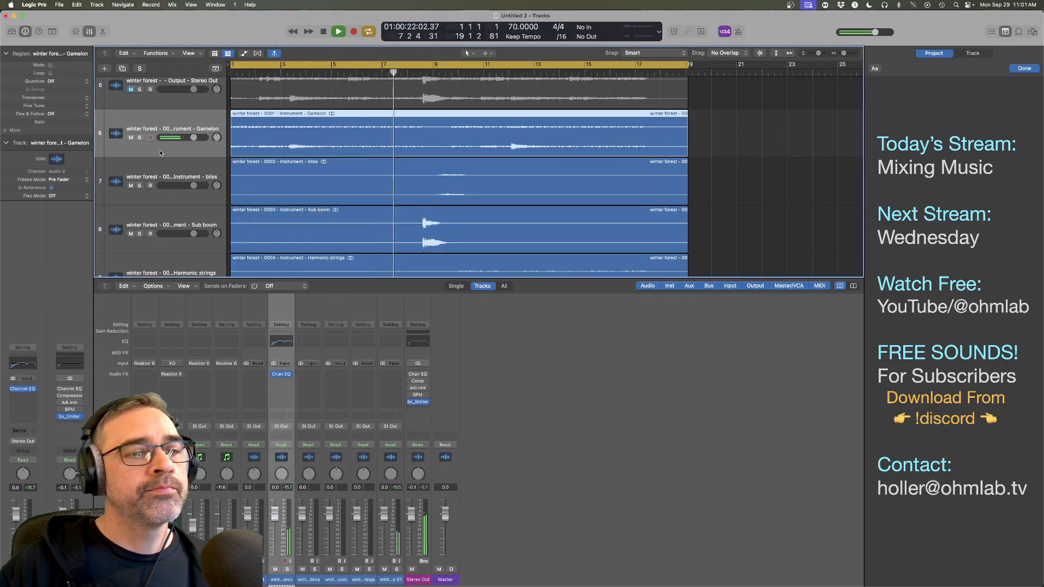
Step: Solo the bliss track, play it from around bar 9, and select the track
{"action": "left_click", "coordinate": [139, 186]}
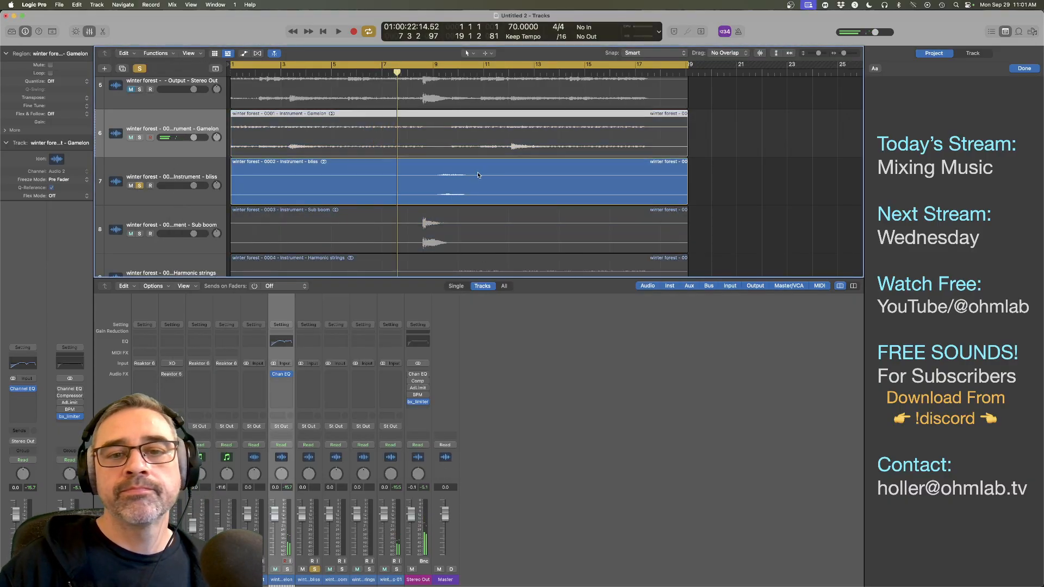
{"action": "double_click", "coordinate": [445, 75]}
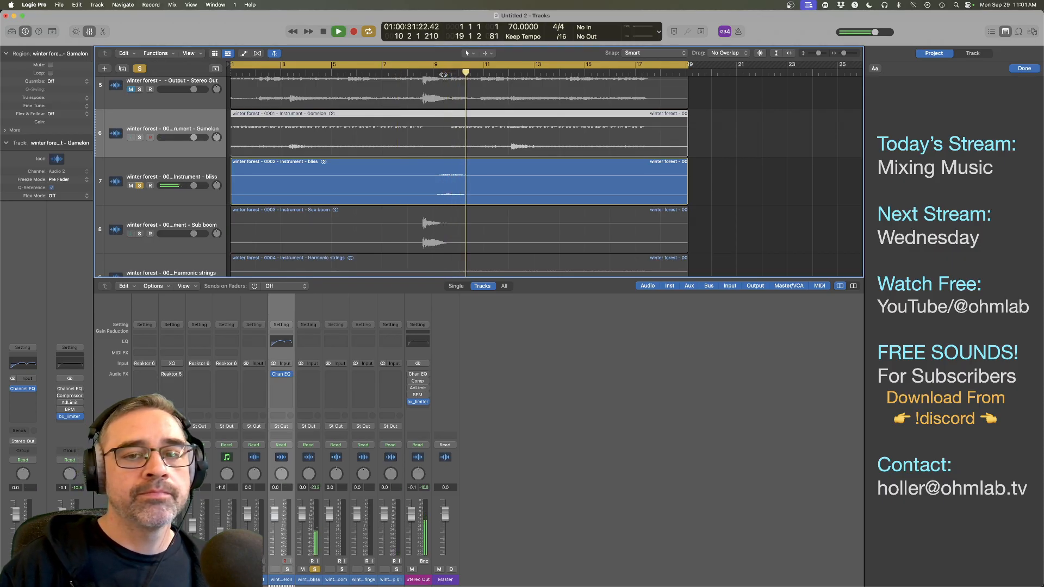
{"action": "left_click", "coordinate": [192, 166]}
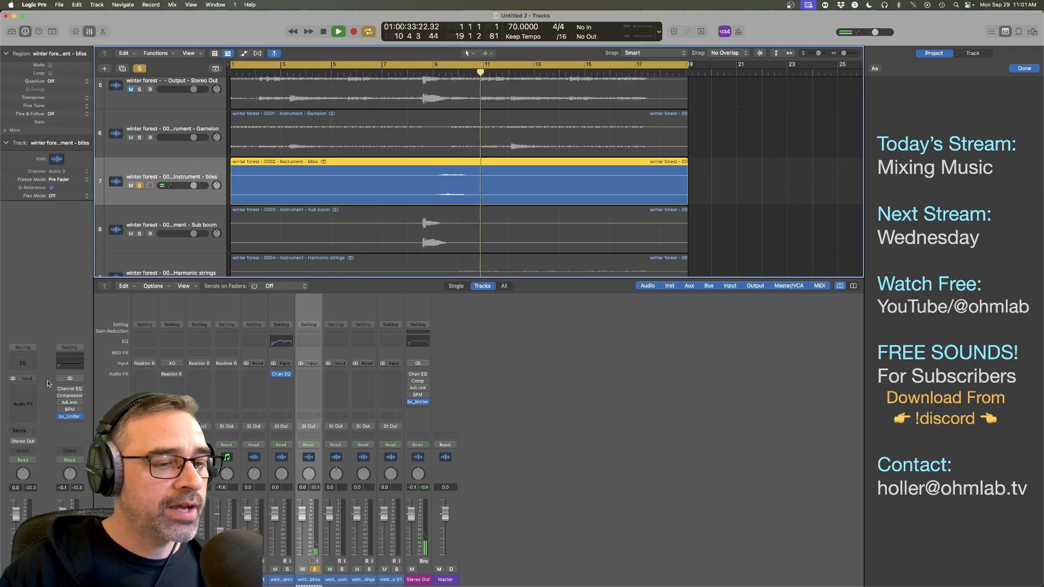
Step: Add a Channel EQ to the bliss track and replay its passage from around bar 9, stopping after it ends
{"action": "left_click", "coordinate": [23, 363]}
{"action": "left_click_drag", "start_coordinate": [663, 146], "coordinate": [497, 269]}
{"action": "left_click", "coordinate": [437, 73]}
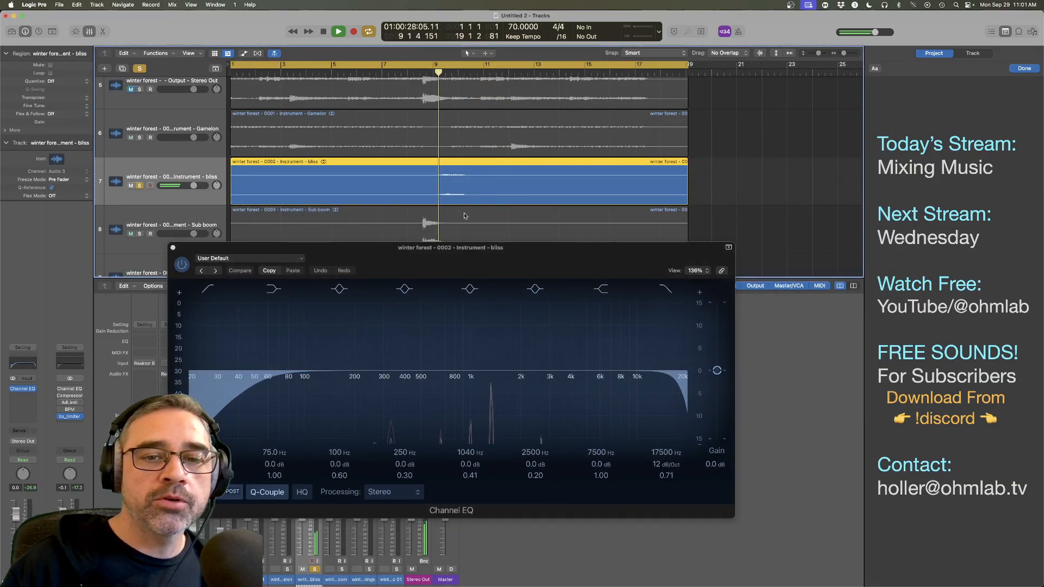
{"action": "left_click", "coordinate": [481, 299]}
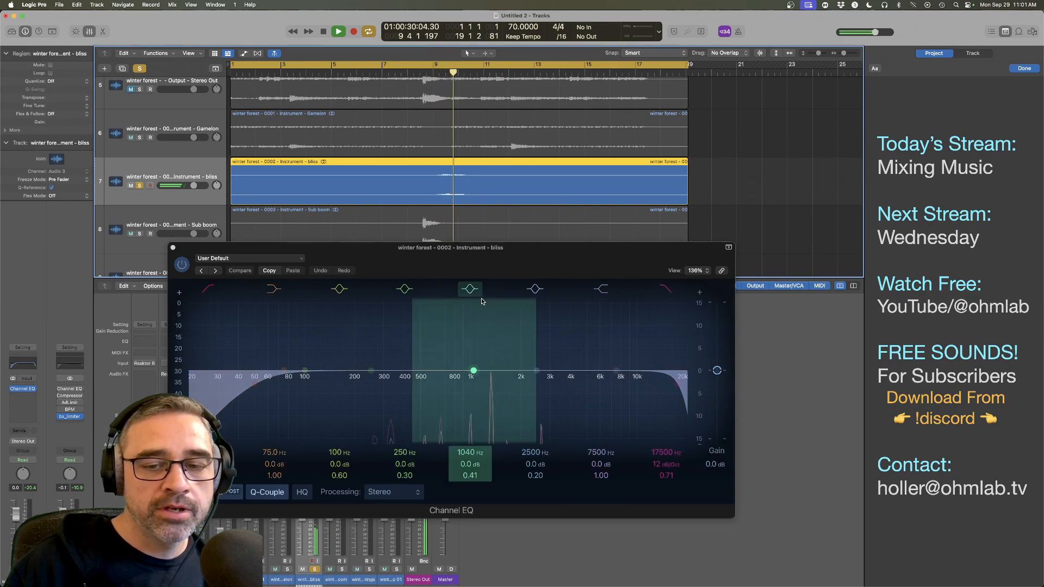
{"action": "key", "text": "space"}
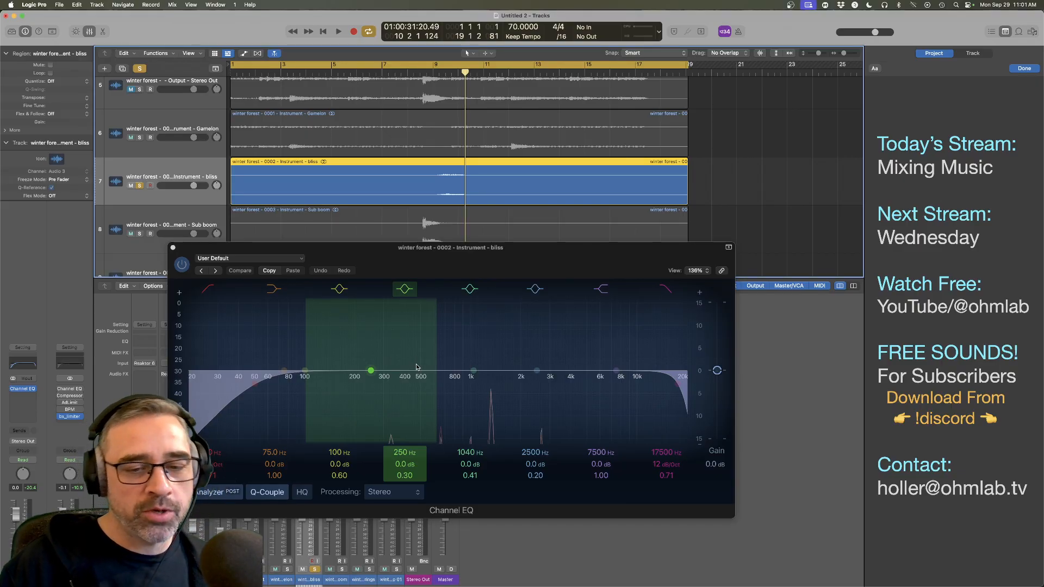
Step: Replay the bliss passage and raise its EQ low cut to just below 400 Hz
{"action": "double_click", "coordinate": [439, 74]}
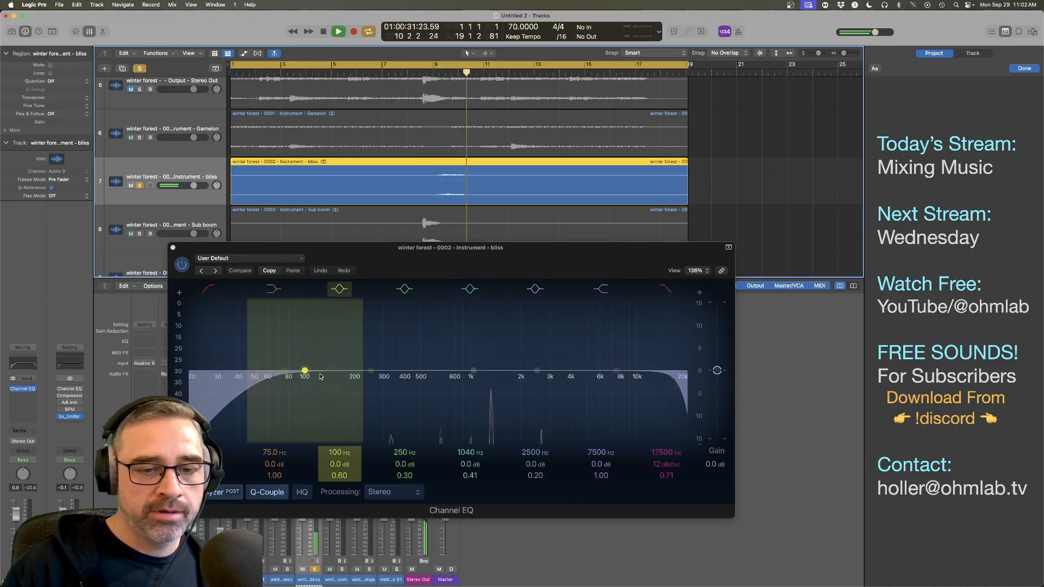
{"action": "key", "text": "space"}
{"action": "left_click_drag", "start_coordinate": [205, 397], "coordinate": [346, 399]}
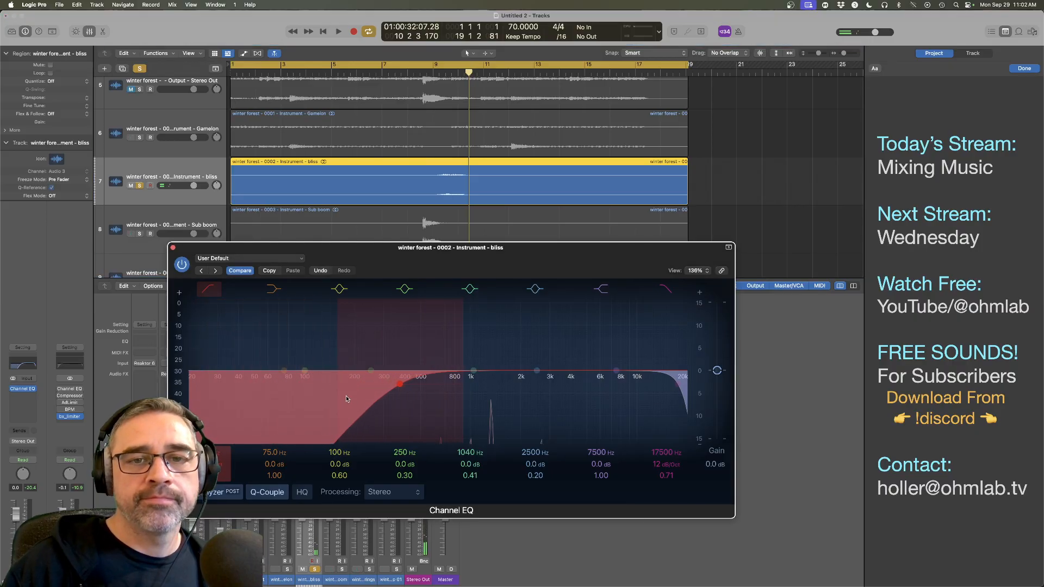
Step: Audition the filtered bliss track from around bar 8, close its EQ, and unsolo the track
{"action": "double_click", "coordinate": [421, 74]}
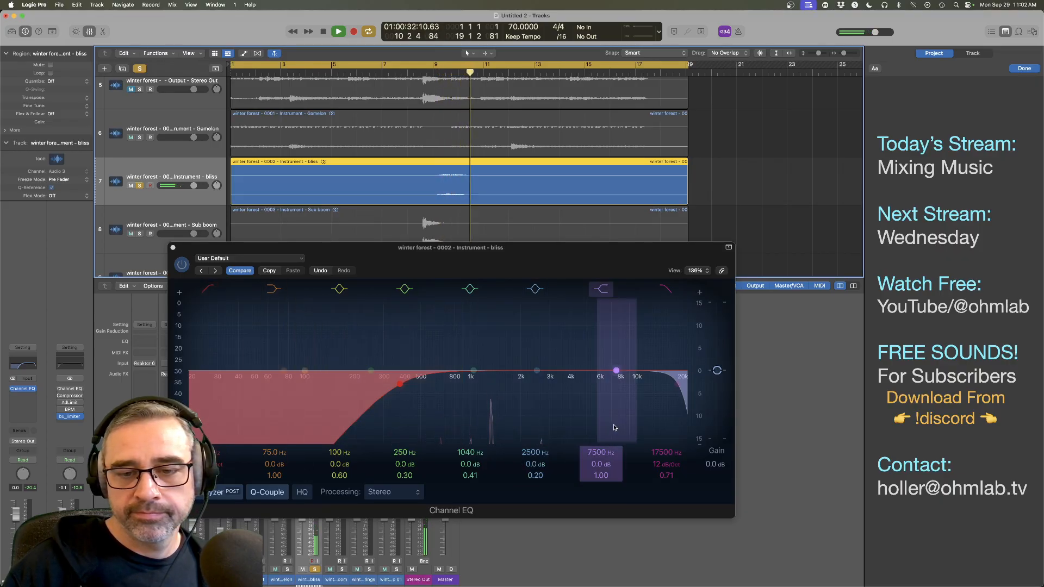
{"action": "key", "text": "space"}
{"action": "left_click", "coordinate": [173, 247]}
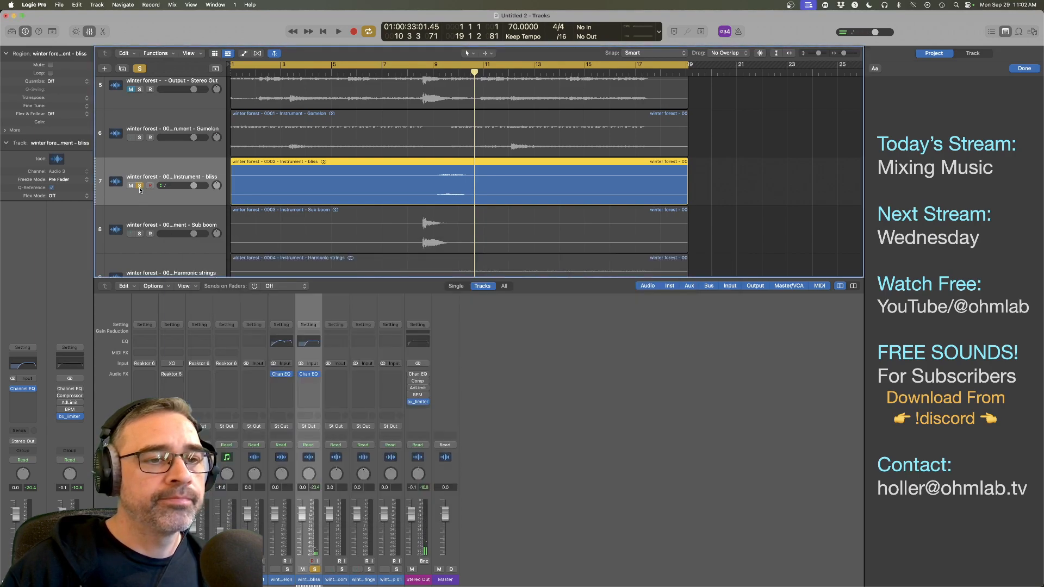
{"action": "left_click", "coordinate": [140, 185]}
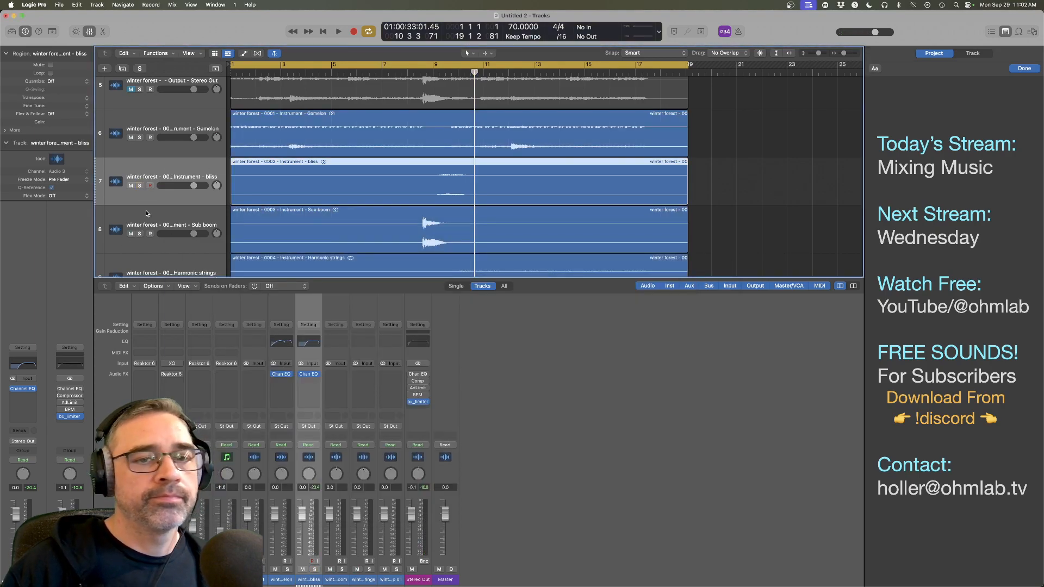
Step: Play the full mix from around bar 8 and pan the bliss track slightly to the right
{"action": "left_click", "coordinate": [398, 71]}
{"action": "key", "text": "space"}
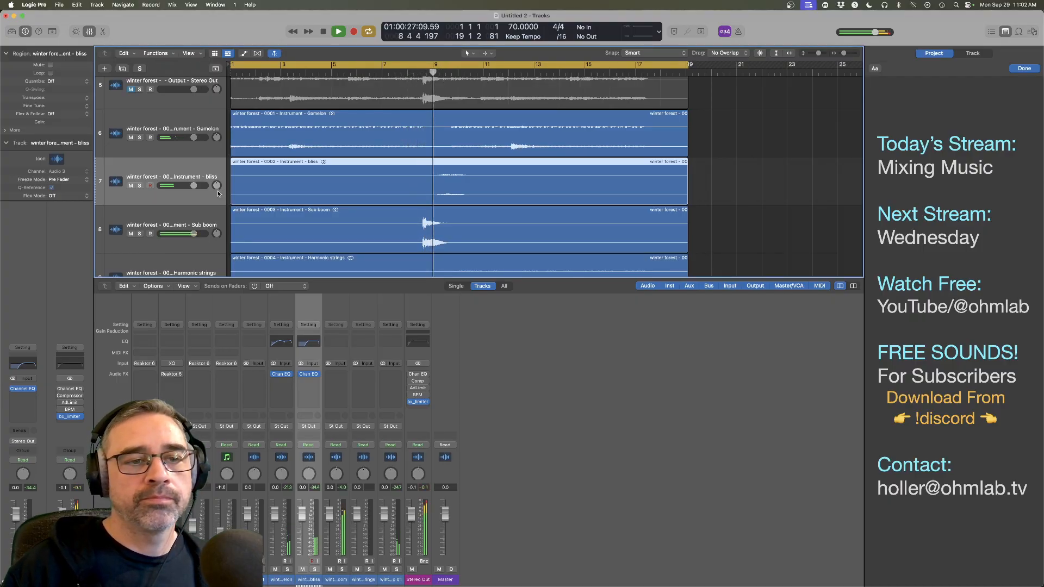
{"action": "left_click_drag", "start_coordinate": [215, 189], "coordinate": [216, 177]}
{"action": "key", "text": "space"}
Step: Select the winter forest Sub boom track and mute it
{"action": "left_click", "coordinate": [345, 234]}
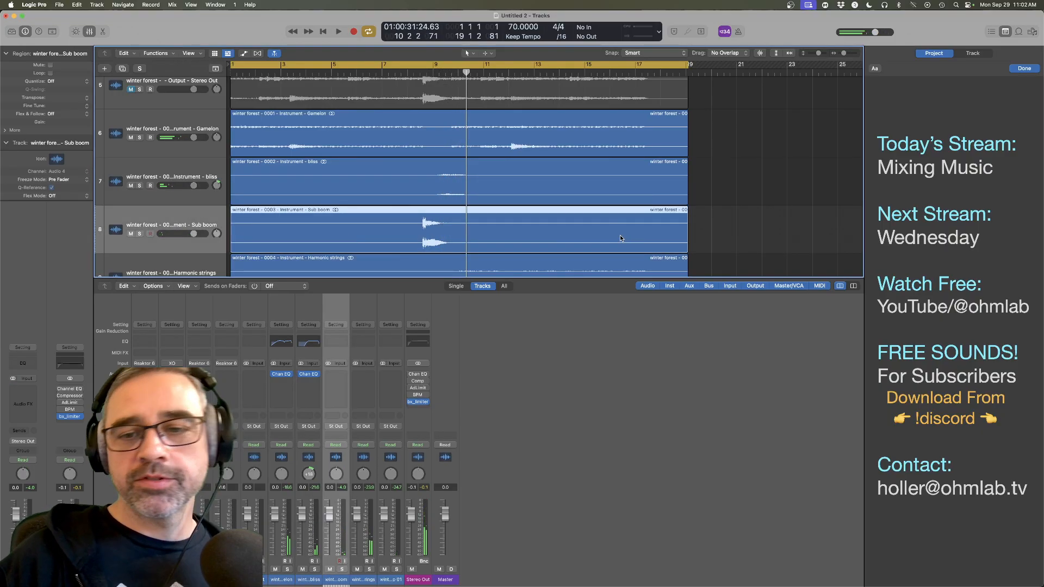
{"action": "scroll", "coordinate": [472, 217], "scroll_direction": "down", "scroll_amount": 10}
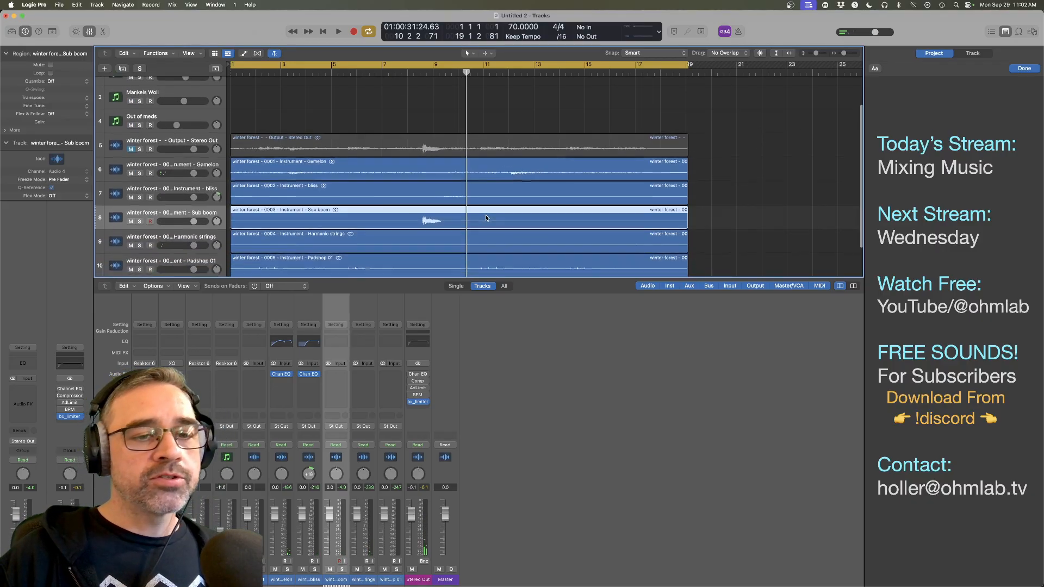
{"action": "left_click", "coordinate": [131, 221]}
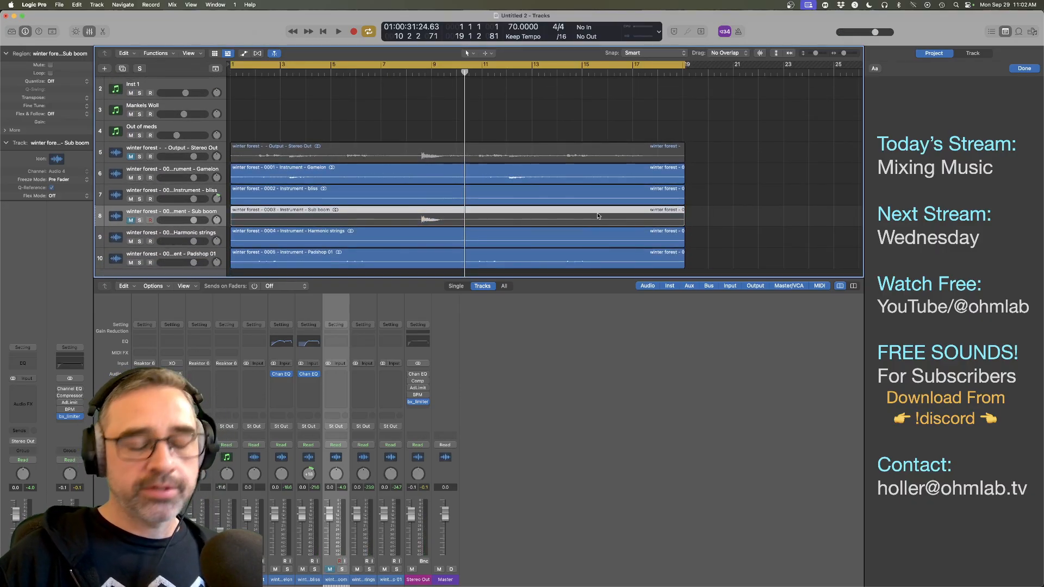
Step: Switch to Finder and open the Ghosthack folder inside OhmLab's Sound Packs
{"action": "key", "text": "super+Tab"}
{"action": "left_click", "coordinate": [375, 300]}
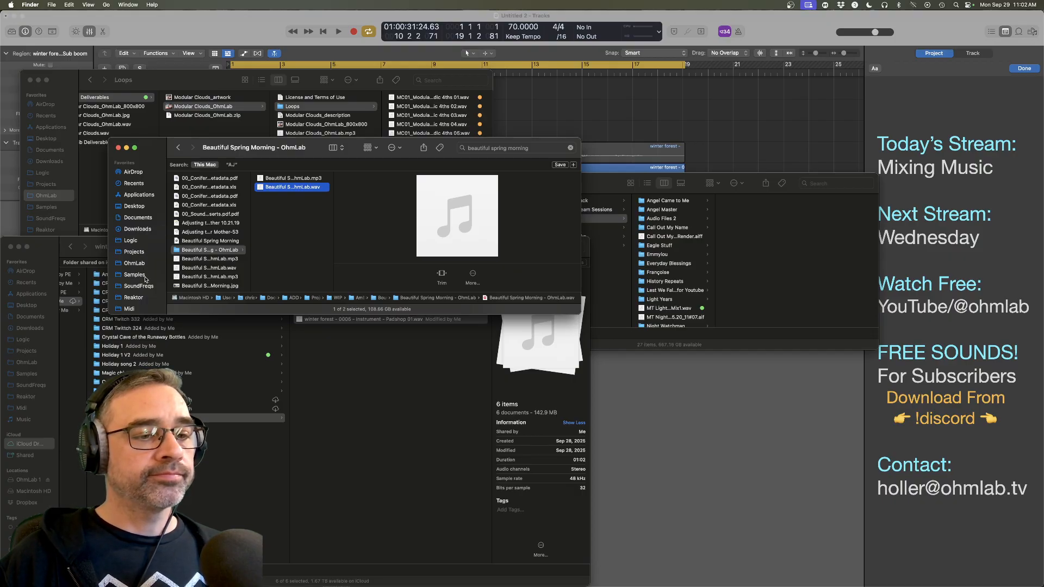
{"action": "left_click", "coordinate": [134, 263]}
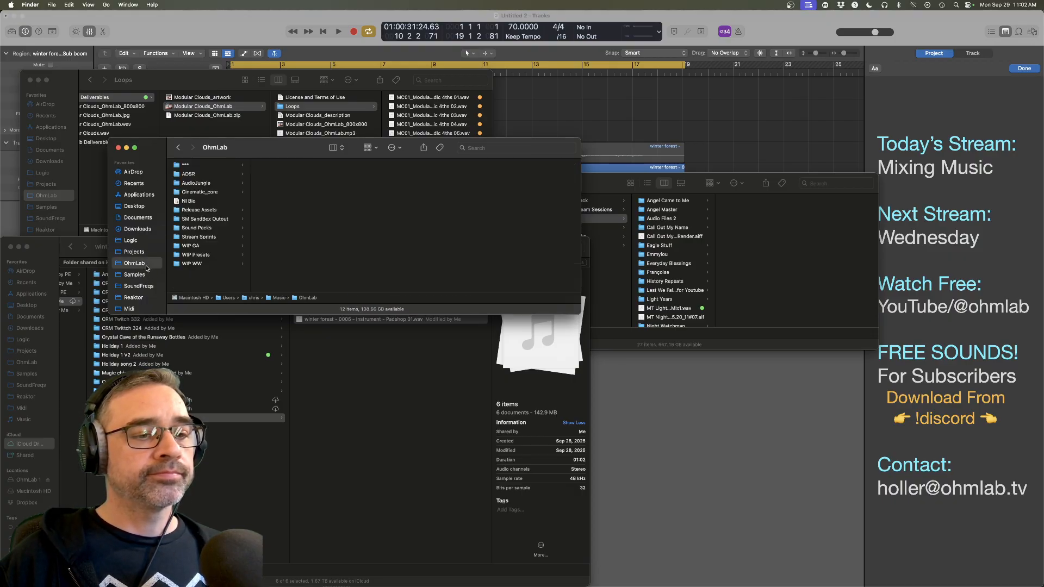
{"action": "left_click", "coordinate": [223, 228]}
{"action": "left_click", "coordinate": [275, 201]}
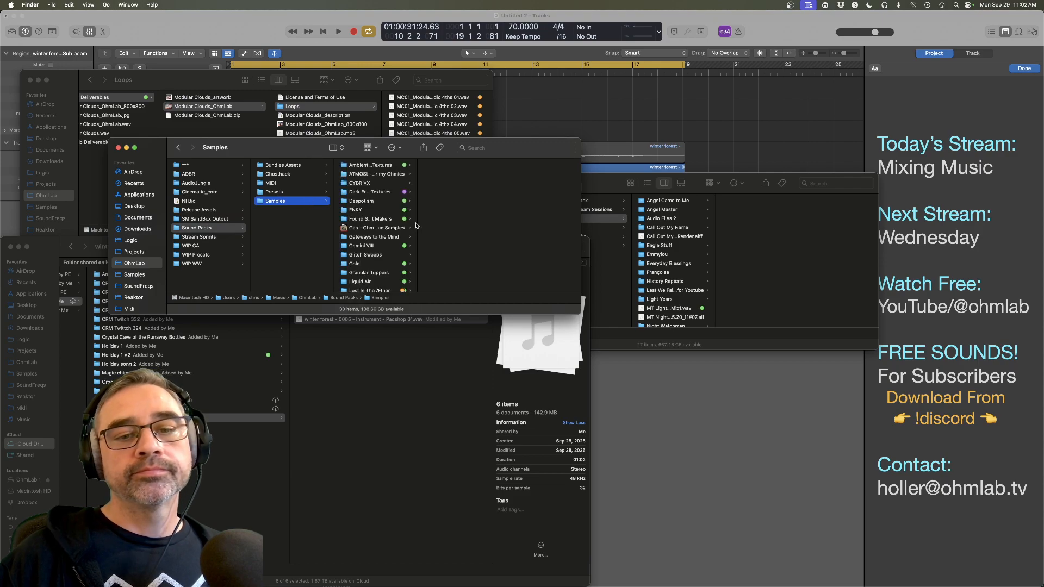
{"action": "left_click", "coordinate": [286, 174]}
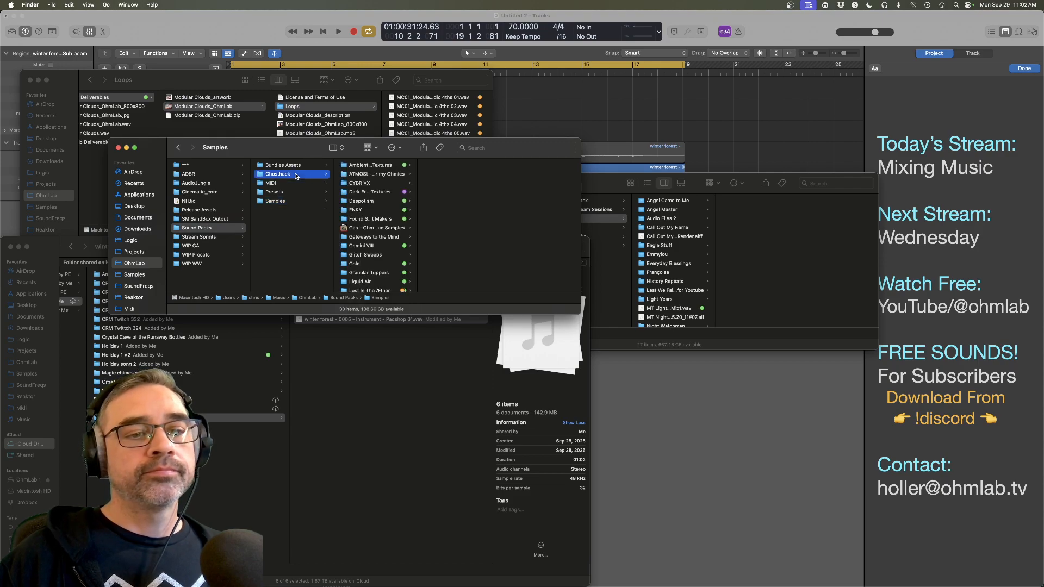
{"action": "double_click", "coordinate": [418, 212]}
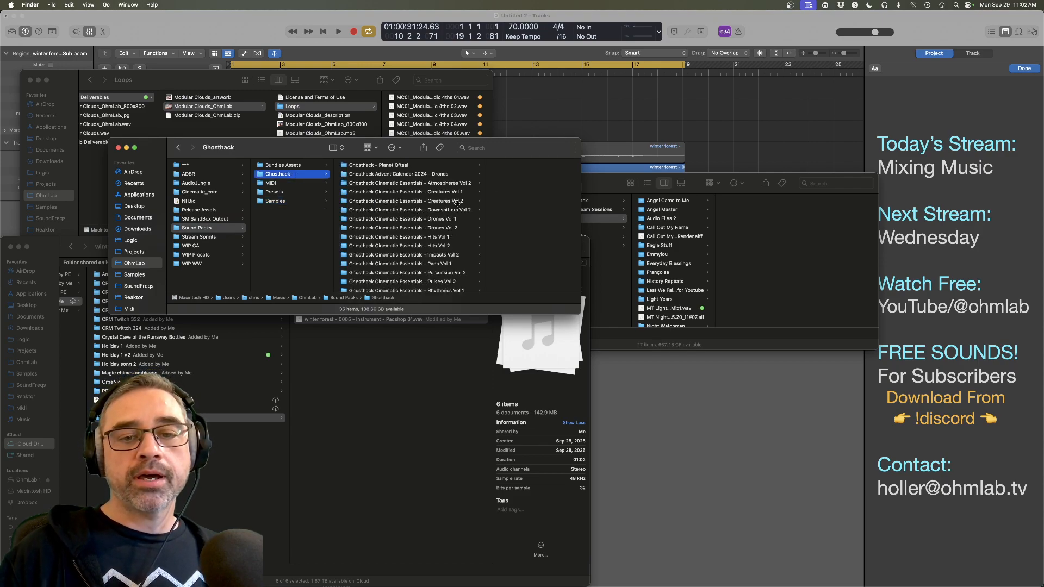
Step: Find Ghosthack Cinematic Essentials - Sub Booms Vol 1 in the pack list and open its Samples folder
{"action": "scroll", "coordinate": [457, 204], "scroll_direction": "down", "scroll_amount": 10}
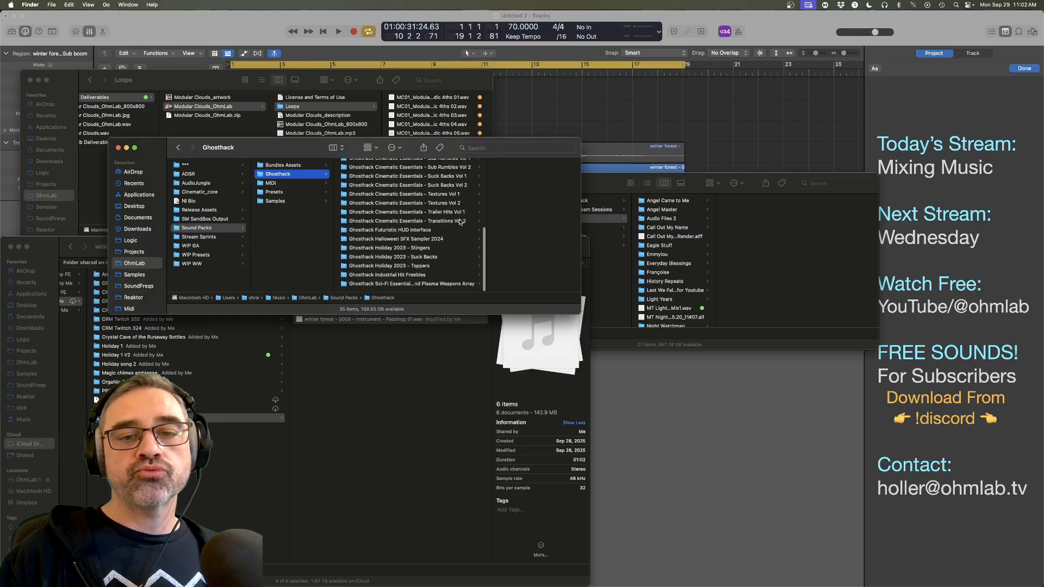
{"action": "scroll", "coordinate": [460, 222], "scroll_direction": "up", "scroll_amount": 3}
{"action": "left_click", "coordinate": [461, 218]}
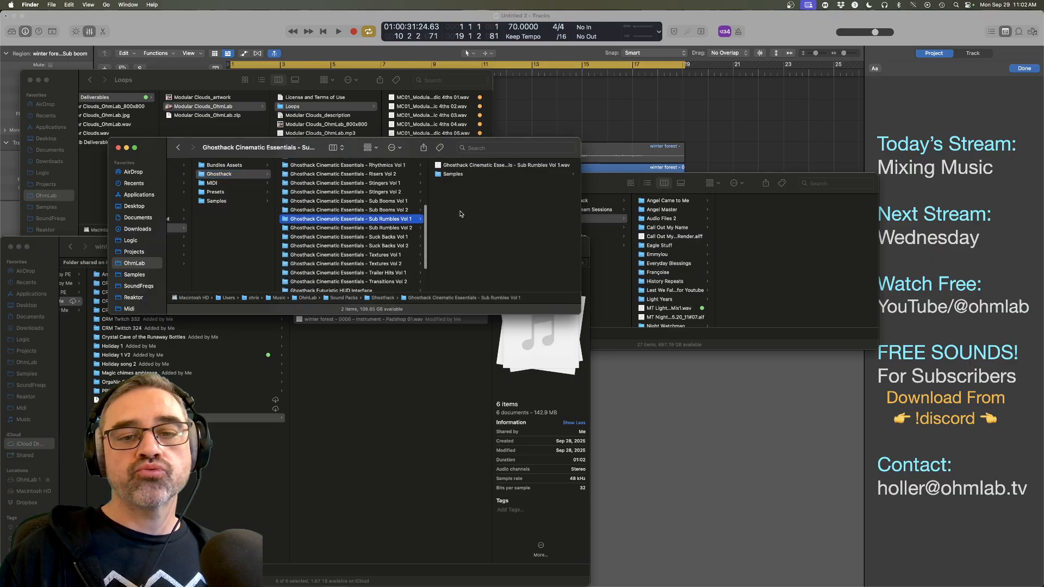
{"action": "left_click", "coordinate": [406, 202]}
{"action": "left_click", "coordinate": [478, 174]}
Step: Preview the Attitude, Control and Depth samples from the Sub Booms Vol 1 folder
{"action": "left_click", "coordinate": [527, 201]}
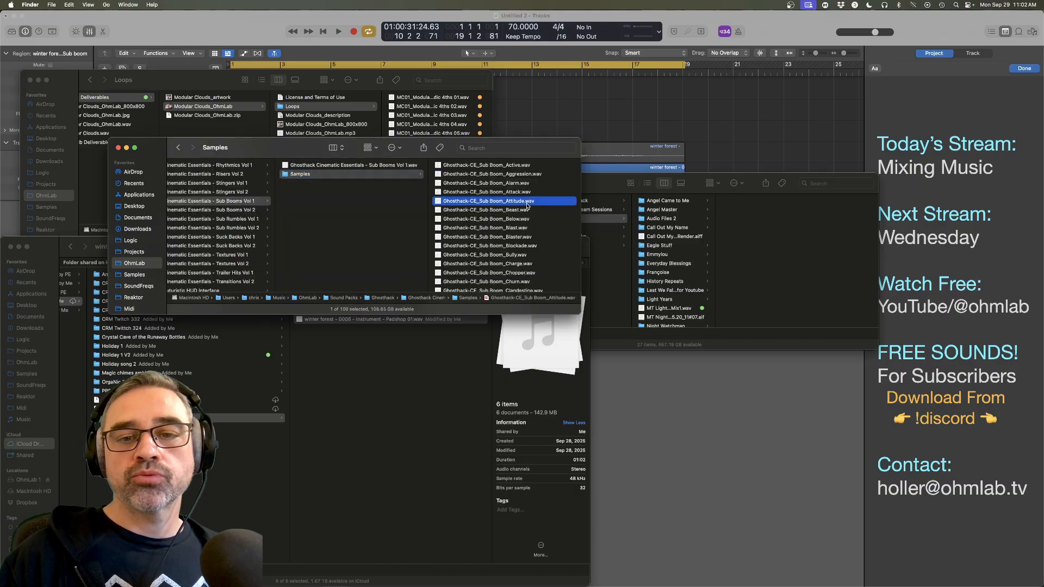
{"action": "key", "text": "space"}
{"action": "key", "text": "space"}
{"action": "scroll", "coordinate": [463, 224], "scroll_direction": "down", "scroll_amount": 1}
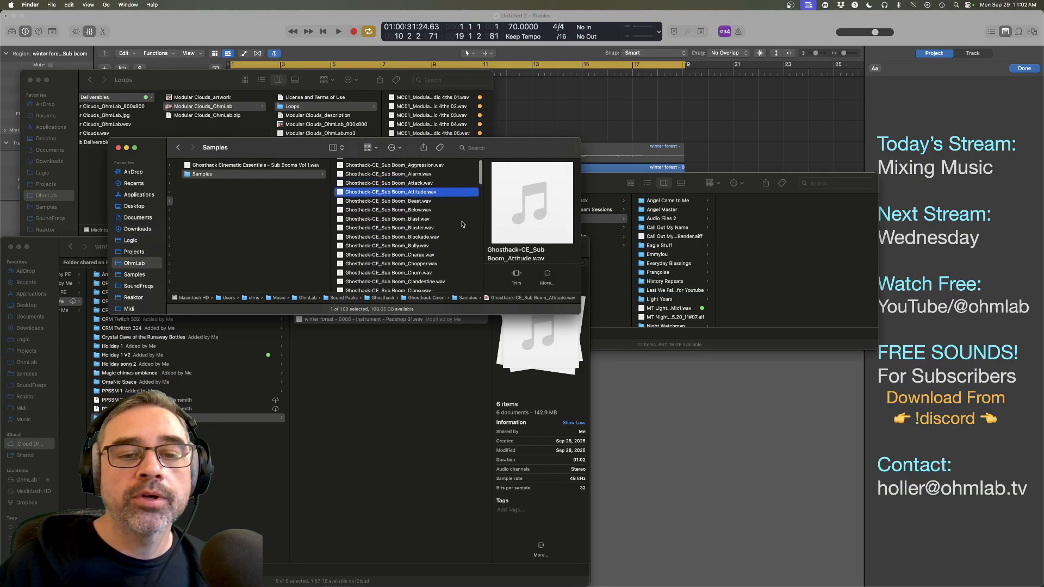
{"action": "scroll", "coordinate": [462, 224], "scroll_direction": "down", "scroll_amount": 4}
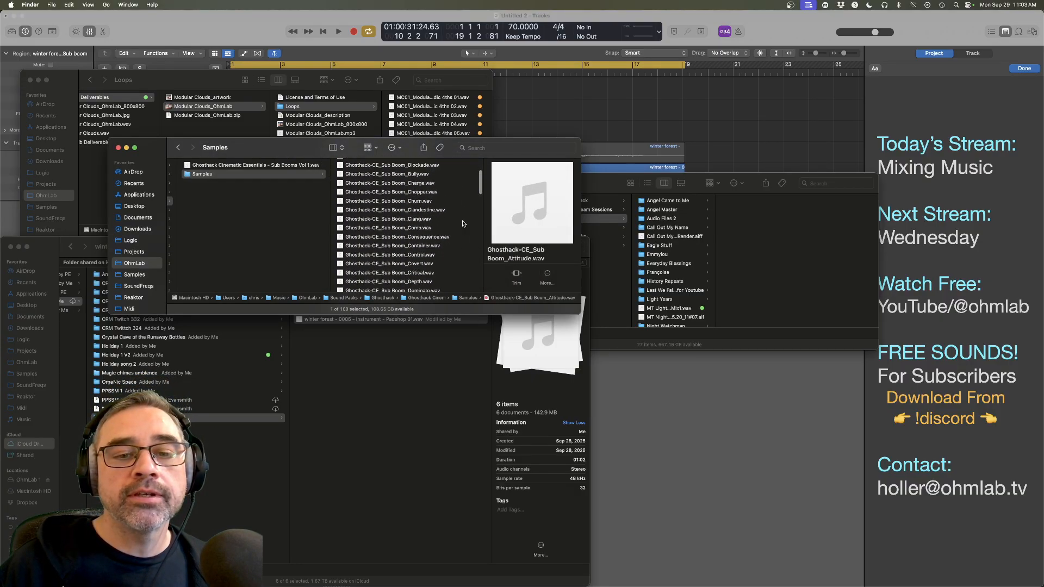
{"action": "scroll", "coordinate": [463, 224], "scroll_direction": "down", "scroll_amount": 2}
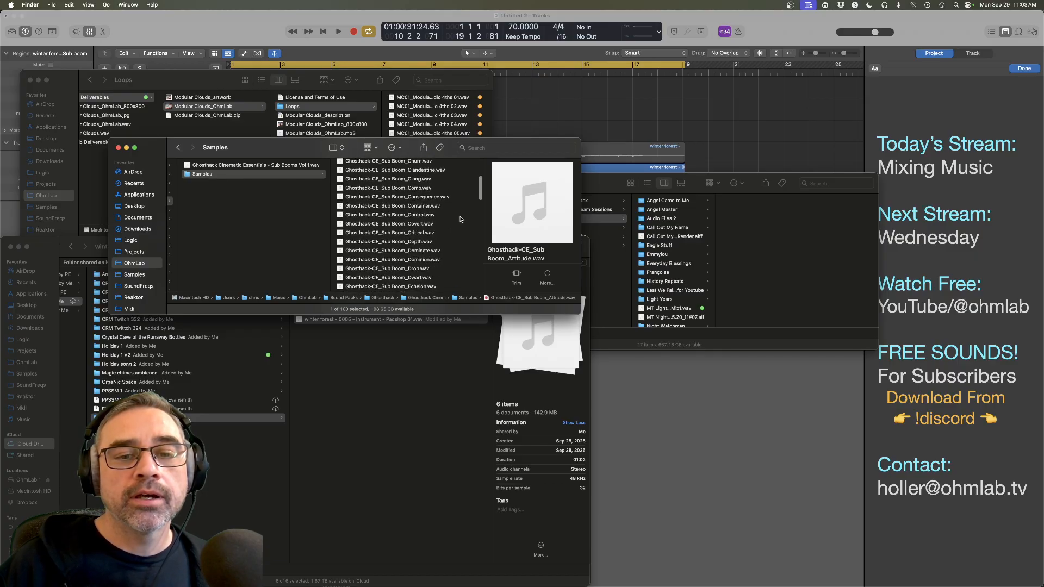
{"action": "key", "text": "space"}
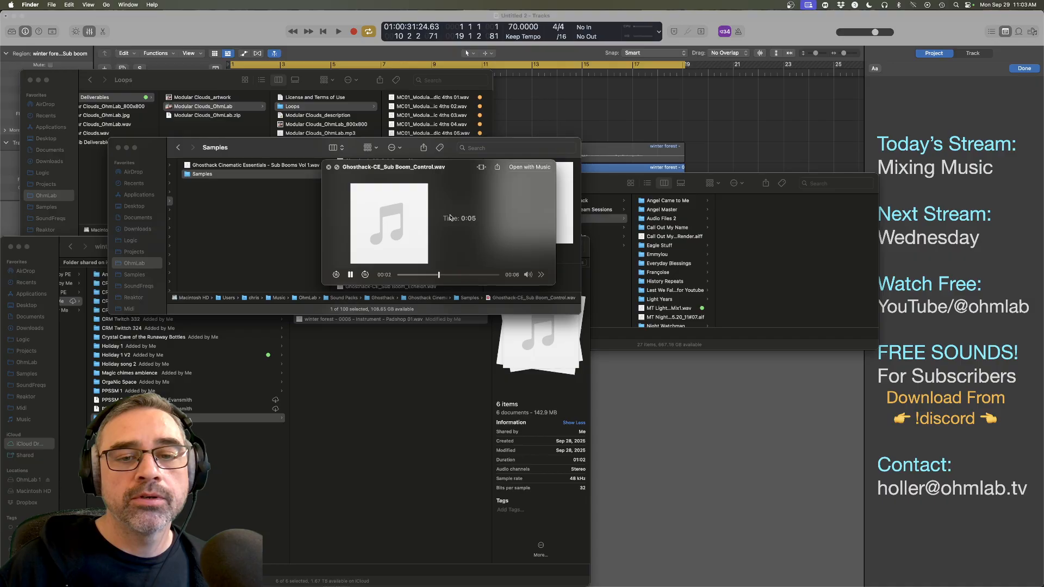
{"action": "key", "text": "space"}
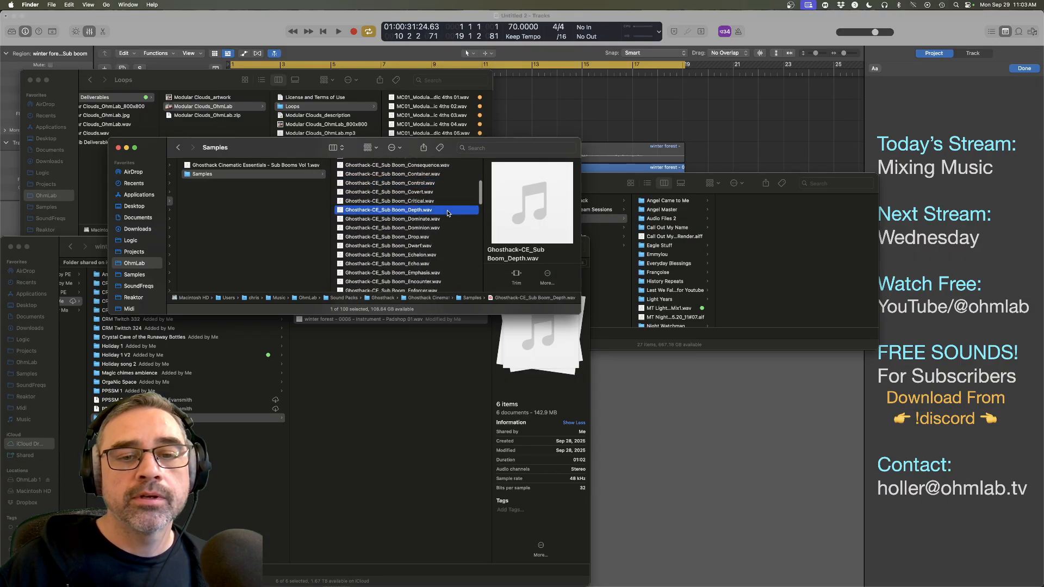
{"action": "key", "text": "space"}
{"action": "key", "text": "space"}
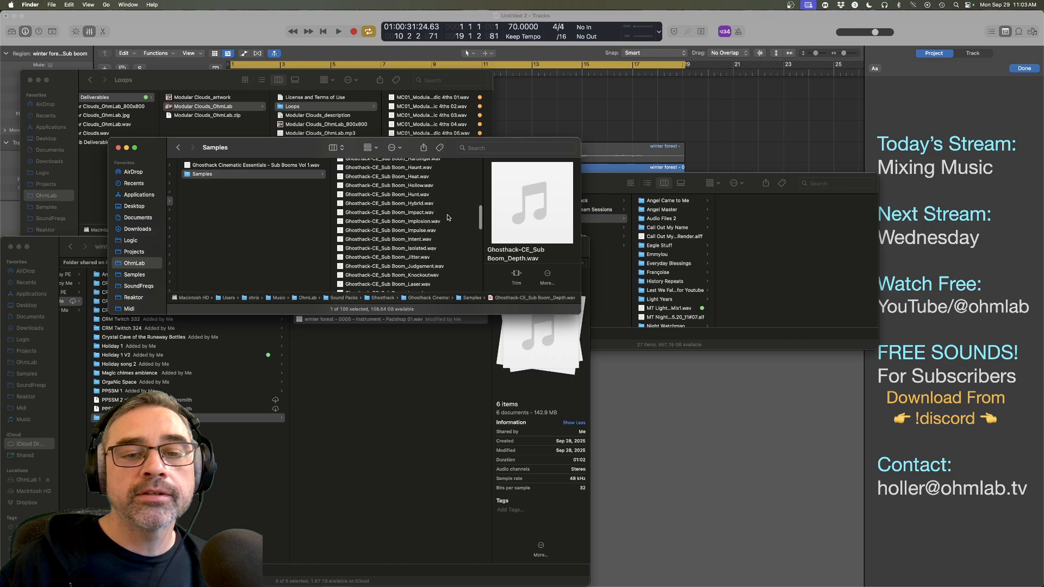
Step: Audition the Sub Boom_Intent and Sub Boom_Mountaintop samples further down the Vol 1 list
{"action": "left_click", "coordinate": [451, 234]}
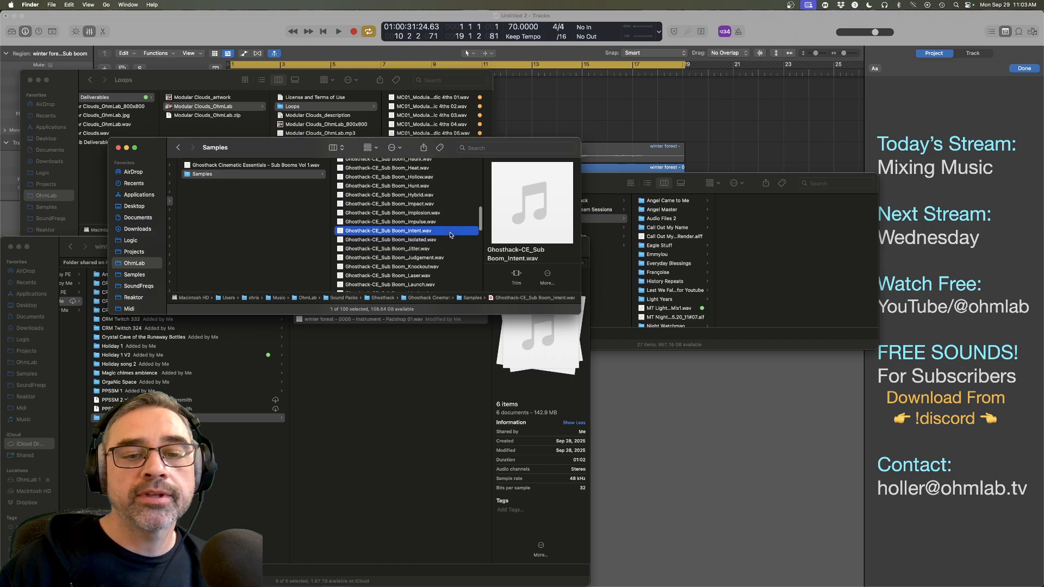
{"action": "key", "text": "space"}
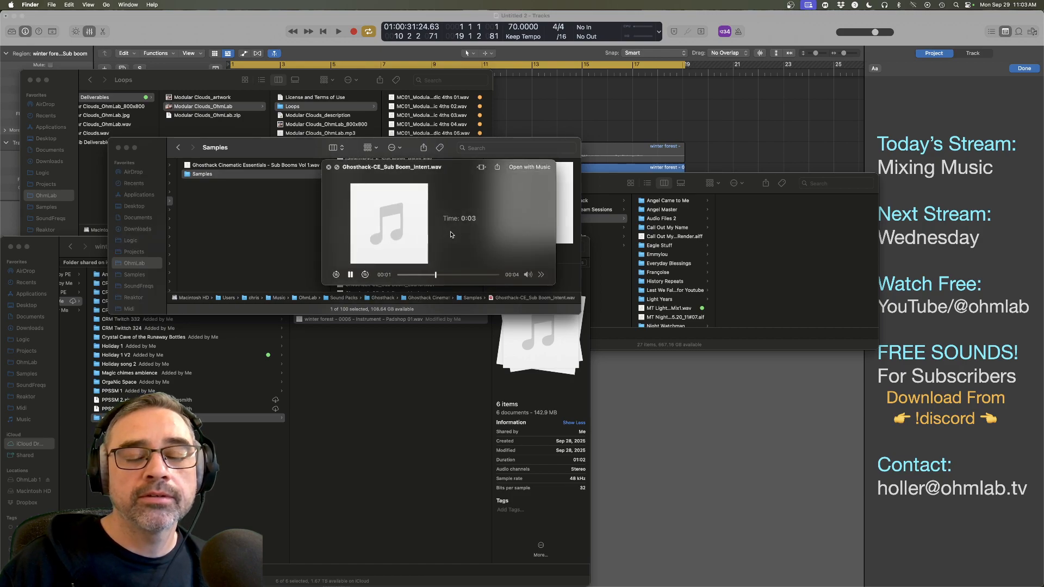
{"action": "key", "text": "space"}
{"action": "scroll", "coordinate": [450, 235], "scroll_direction": "down", "scroll_amount": 3}
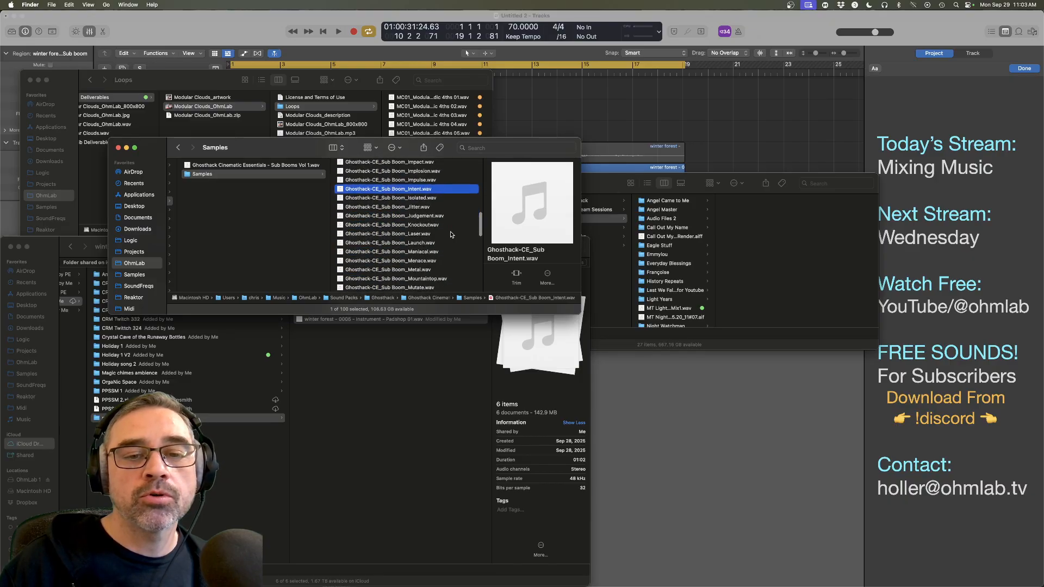
{"action": "scroll", "coordinate": [450, 234], "scroll_direction": "down", "scroll_amount": 3}
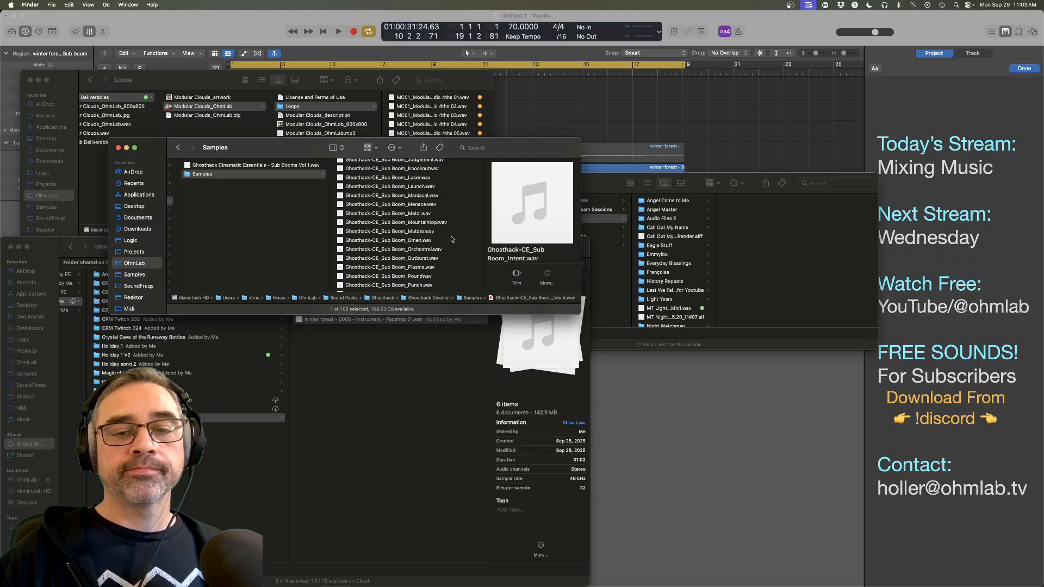
{"action": "scroll", "coordinate": [451, 240], "scroll_direction": "down", "scroll_amount": 2}
{"action": "left_click", "coordinate": [447, 196]}
{"action": "key", "text": "space"}
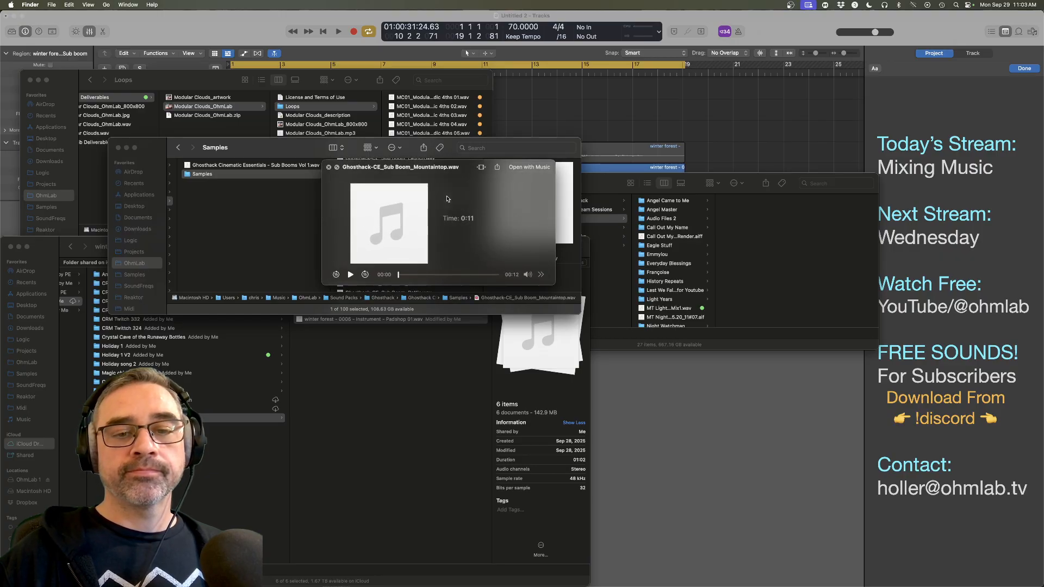
{"action": "key", "text": "space"}
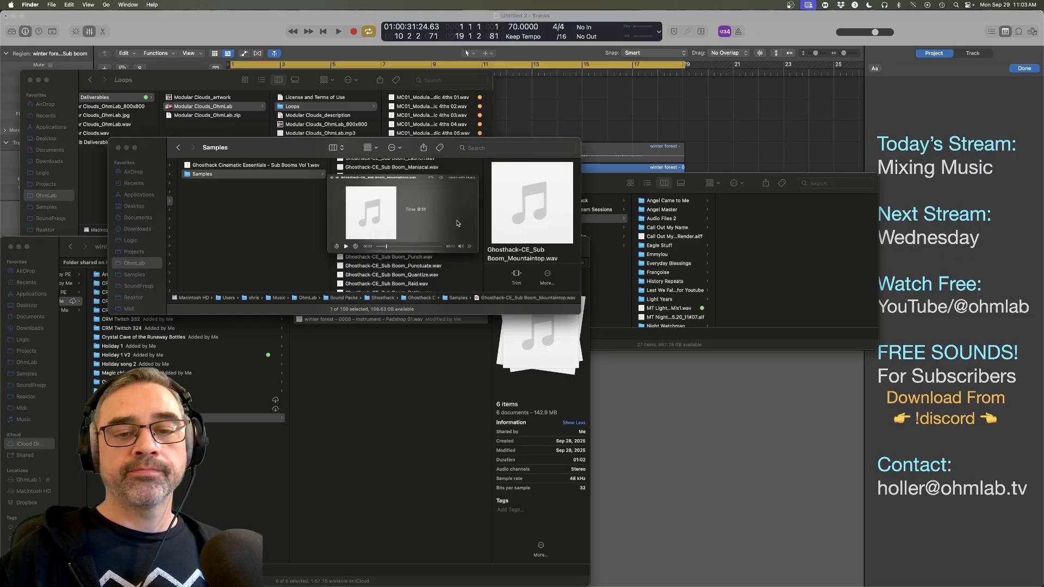
Step: Open the Samples folder of Sub Booms Vol 2 and preview Ghosthack-CE_Sub Boom_Absolute.wav
{"action": "scroll", "coordinate": [454, 218], "scroll_direction": "down", "scroll_amount": 5}
{"action": "scroll", "coordinate": [459, 226], "scroll_direction": "down", "scroll_amount": 5}
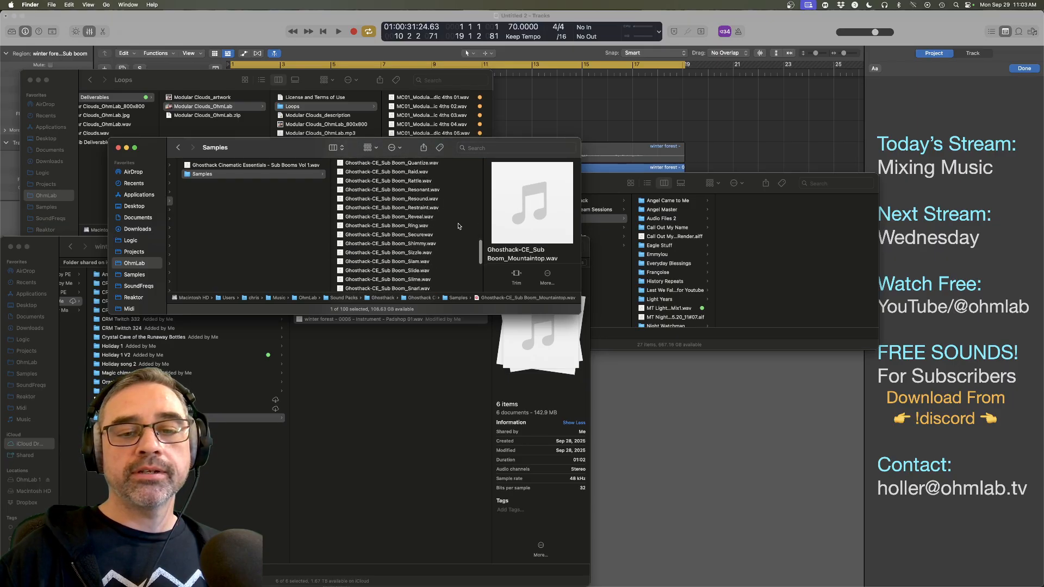
{"action": "scroll", "coordinate": [459, 226], "scroll_direction": "down", "scroll_amount": 1}
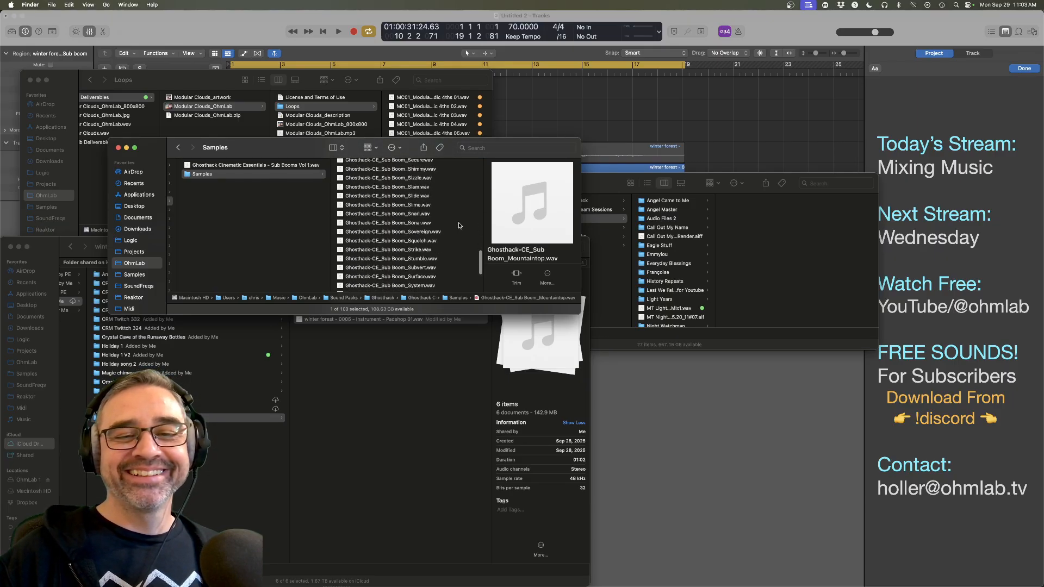
{"action": "scroll", "coordinate": [459, 227], "scroll_direction": "down", "scroll_amount": 4}
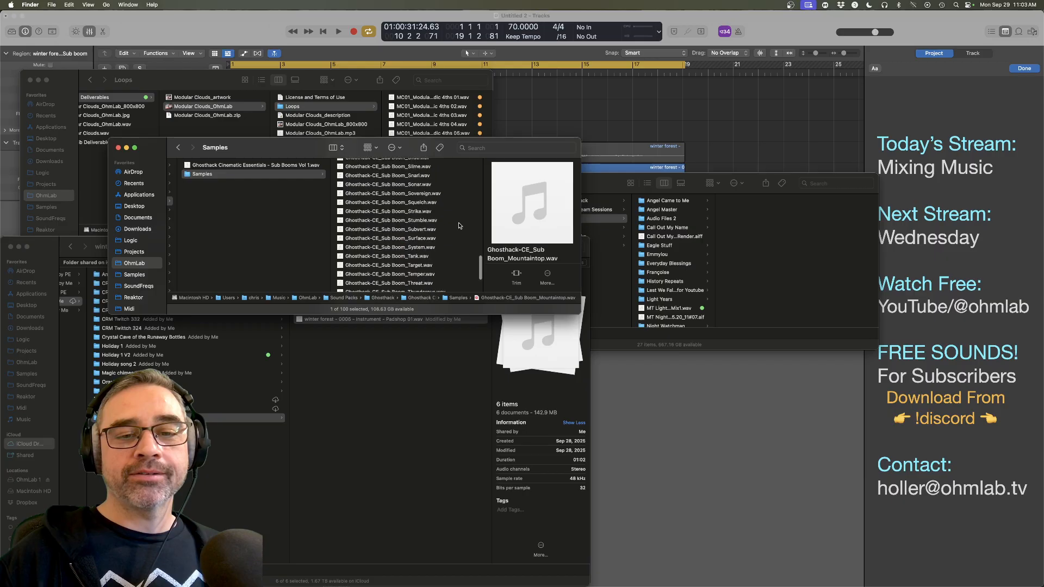
{"action": "scroll", "coordinate": [459, 226], "scroll_direction": "down", "scroll_amount": 3}
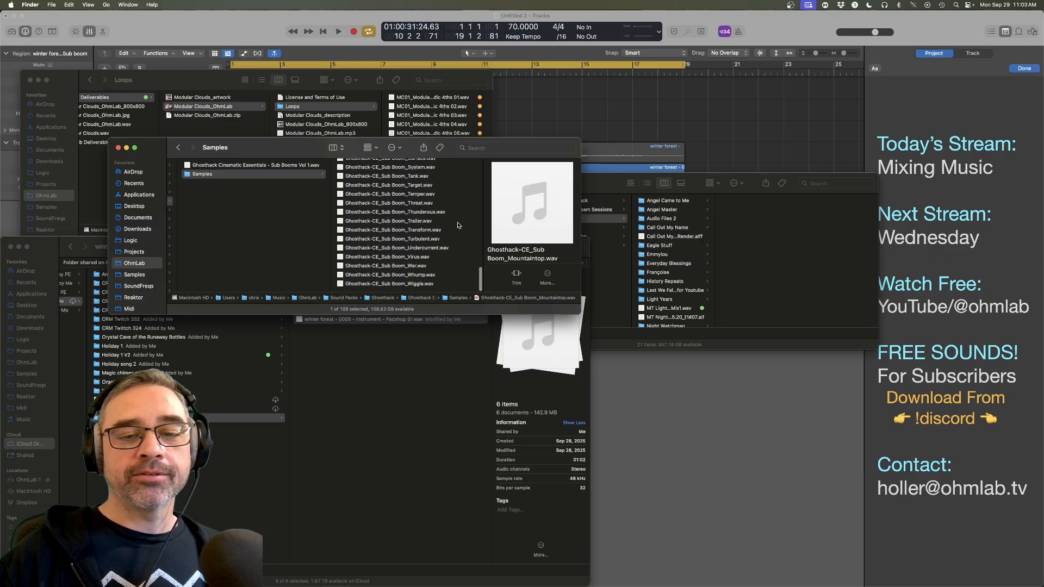
{"action": "scroll", "coordinate": [459, 226], "scroll_direction": "left", "scroll_amount": 3}
{"action": "left_click", "coordinate": [271, 211]}
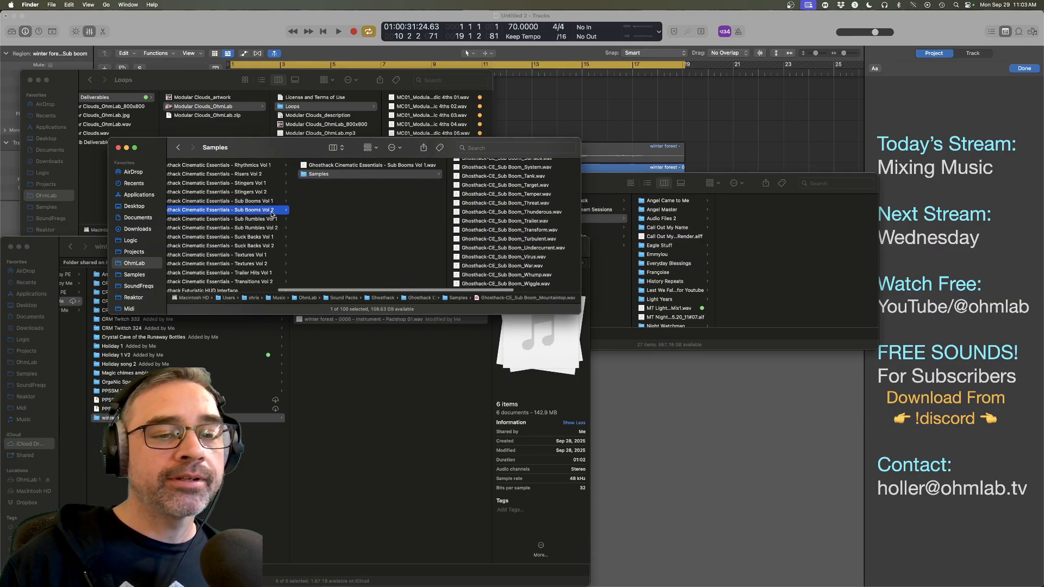
{"action": "left_click", "coordinate": [382, 175]}
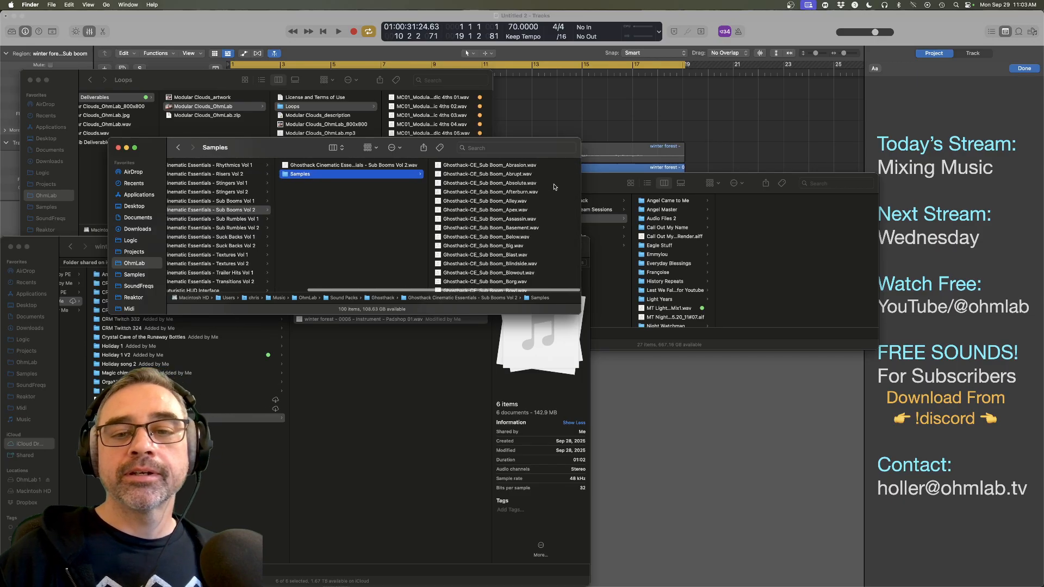
{"action": "left_click", "coordinate": [551, 184]}
{"action": "key", "text": "space"}
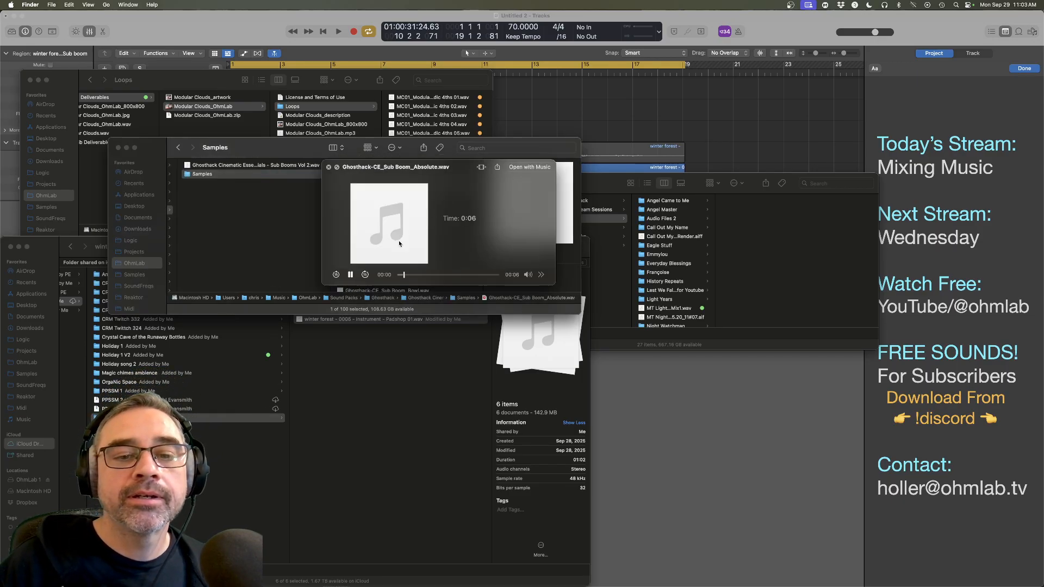
{"action": "key", "text": "space"}
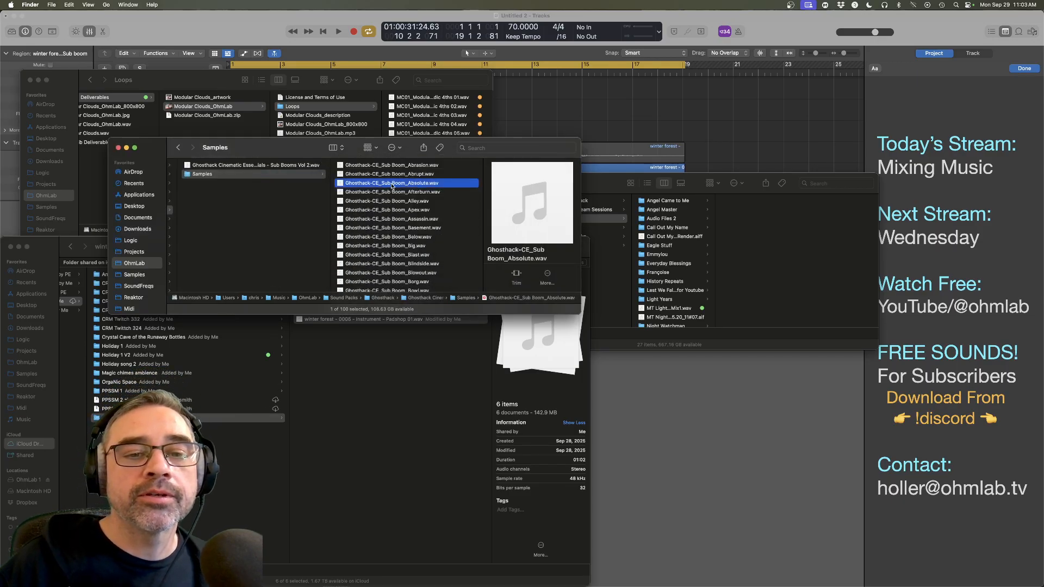
Step: Add Ghosthack-CE_Sub Boom_Absolute.wav to a new Logic Pro track, shift it slightly earlier, and place the playhead at the original sub boom's onset
{"action": "key", "text": "super+Tab"}
{"action": "left_click_drag", "start_coordinate": [392, 186], "coordinate": [427, 276]}
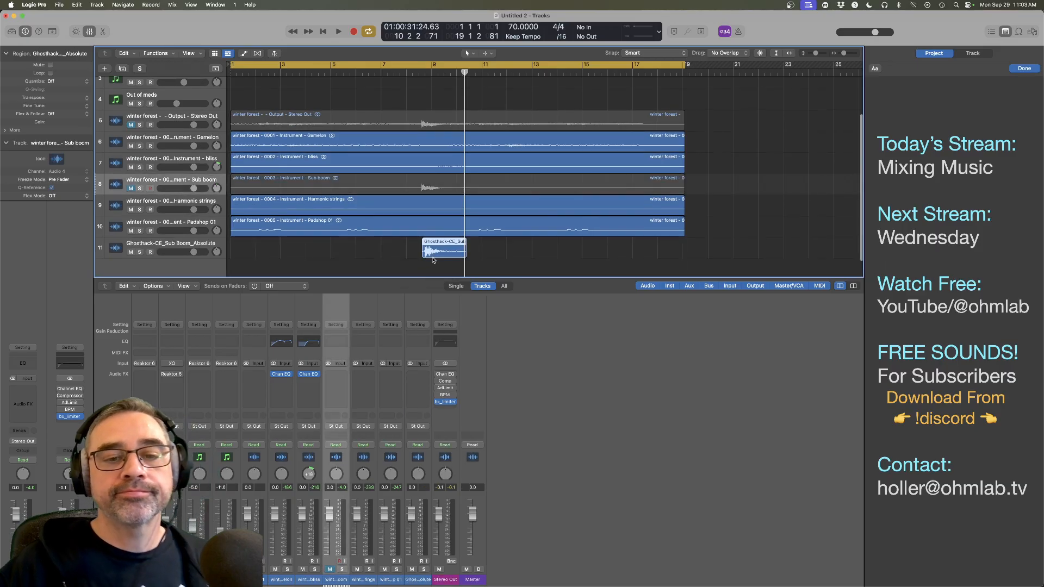
{"action": "scroll", "coordinate": [415, 264], "scroll_direction": "up", "scroll_amount": 10}
{"action": "scroll", "coordinate": [414, 267], "scroll_direction": "left", "scroll_amount": 8}
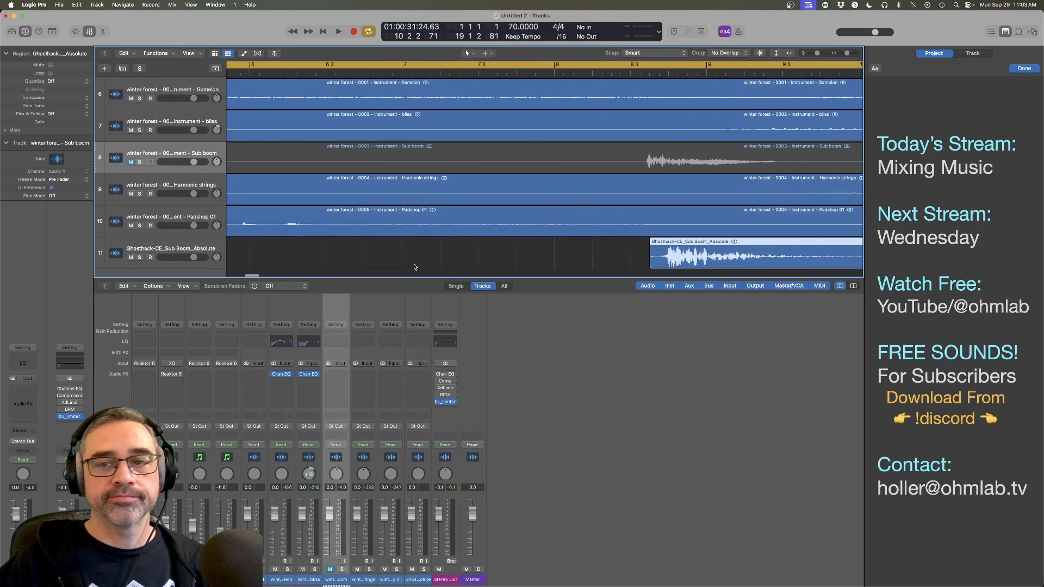
{"action": "scroll", "coordinate": [415, 267], "scroll_direction": "right", "scroll_amount": 4}
{"action": "left_click_drag", "start_coordinate": [560, 256], "coordinate": [547, 256]}
{"action": "left_click", "coordinate": [528, 71]}
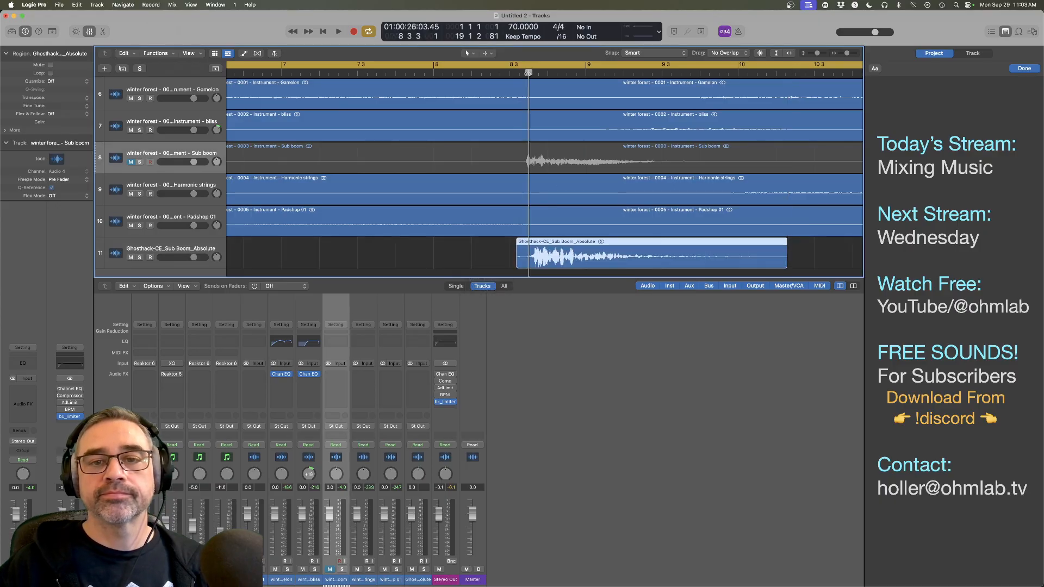
Step: Align the Ghosthack sub boom region's hit with the original sub boom's onset and lower its track volume to -3.5 dB during playback
{"action": "left_click_drag", "start_coordinate": [545, 260], "coordinate": [537, 260]}
{"action": "left_click", "coordinate": [161, 249]}
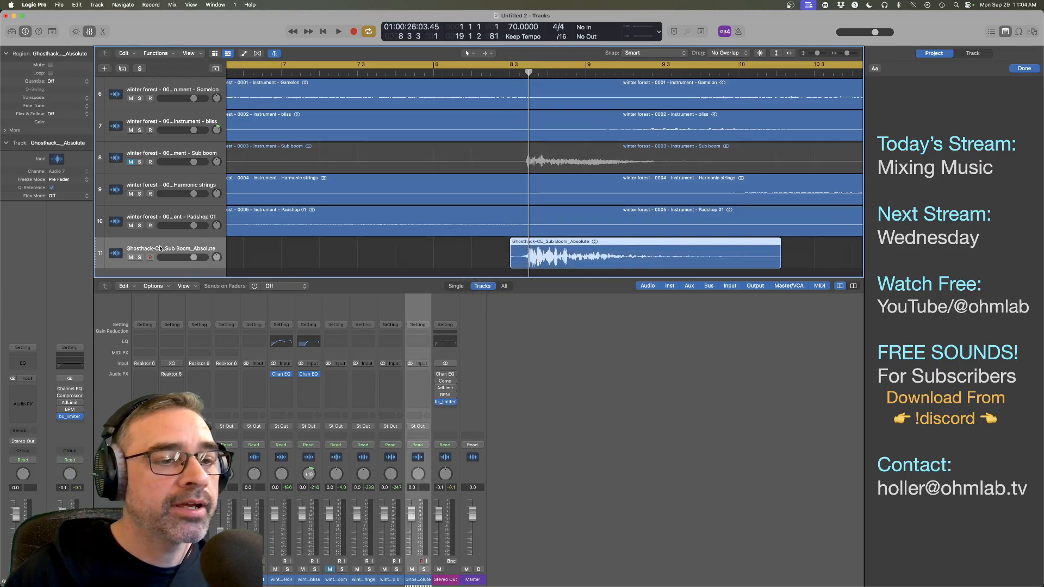
{"action": "left_click", "coordinate": [407, 73]}
{"action": "key", "text": "space"}
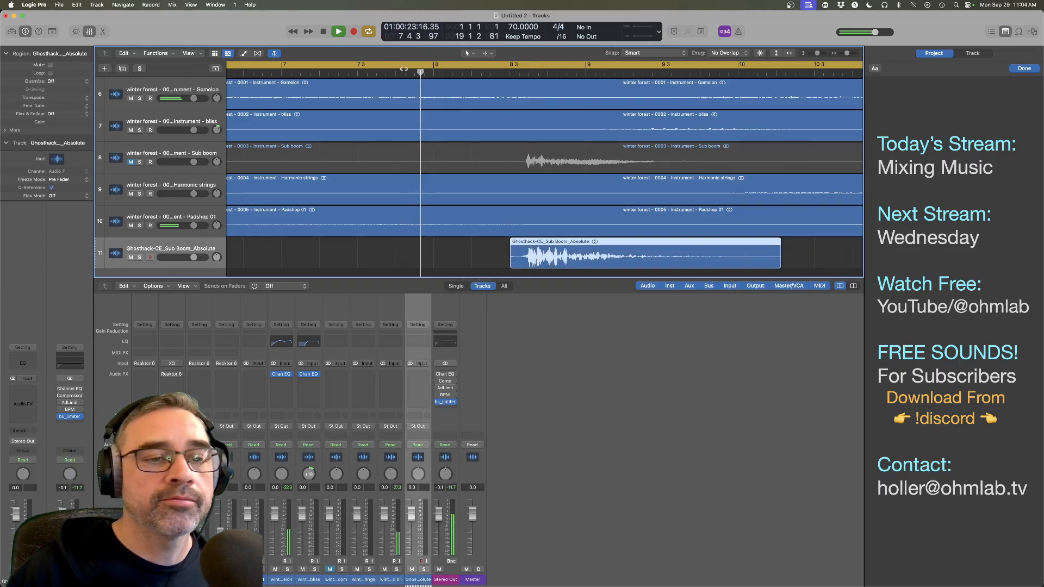
{"action": "left_click_drag", "start_coordinate": [194, 257], "coordinate": [186, 257]}
{"action": "key", "text": "space"}
Step: Set the region gain of the Ghosthack sub boom to -6.0 dB
{"action": "left_click", "coordinate": [396, 257]}
{"action": "left_click", "coordinate": [550, 256]}
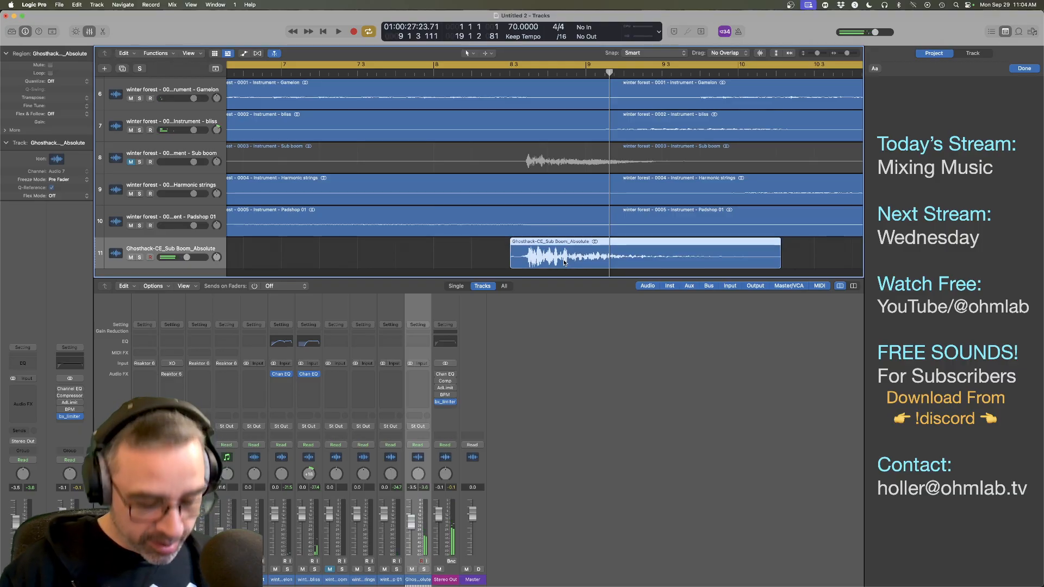
{"action": "left_click_drag", "start_coordinate": [53, 122], "coordinate": [53, 129]}
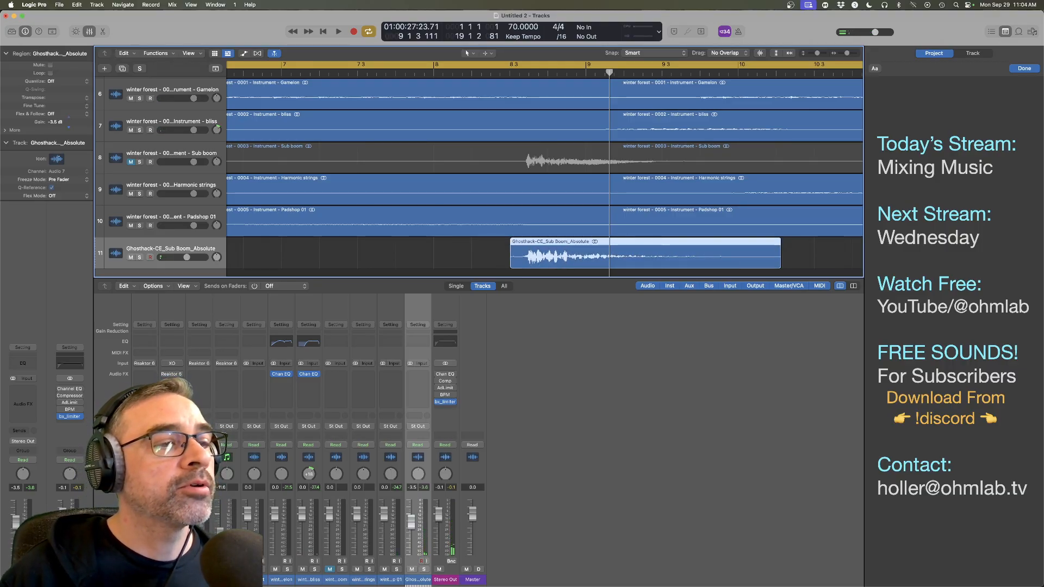
Step: Add a Channel EQ to the Ghosthack sub boom track with a 29.8 Hz, 6 dB/Oct low cut and an 805 Hz high cut
{"action": "left_click", "coordinate": [27, 370]}
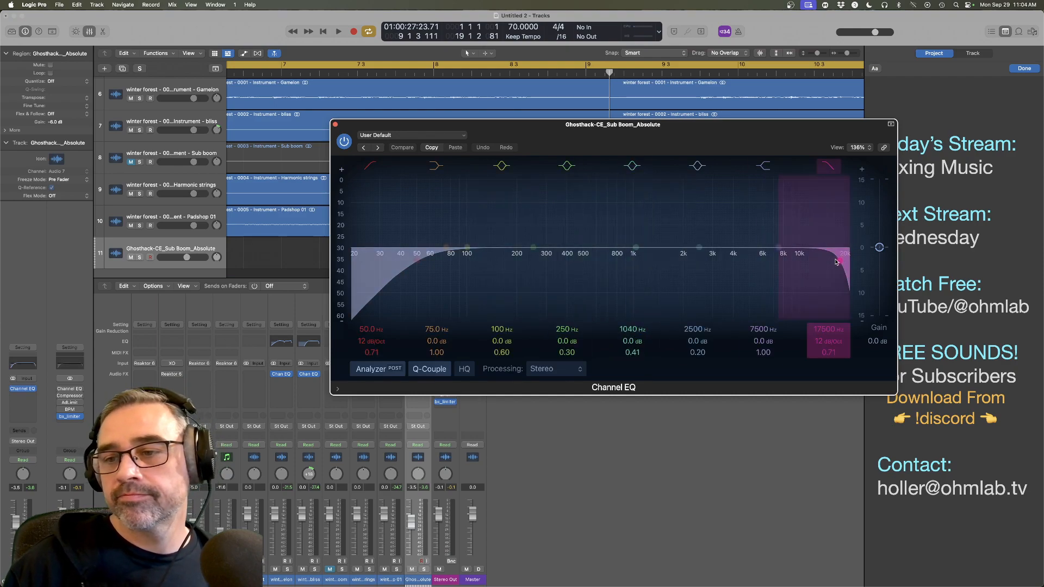
{"action": "left_click_drag", "start_coordinate": [837, 262], "coordinate": [617, 261]}
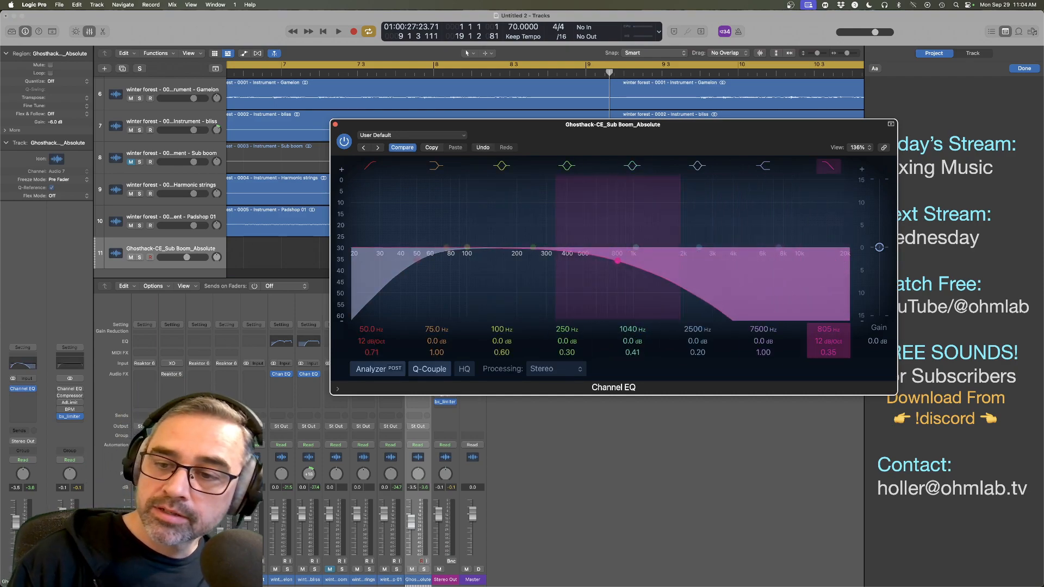
{"action": "left_click_drag", "start_coordinate": [417, 260], "coordinate": [379, 261]}
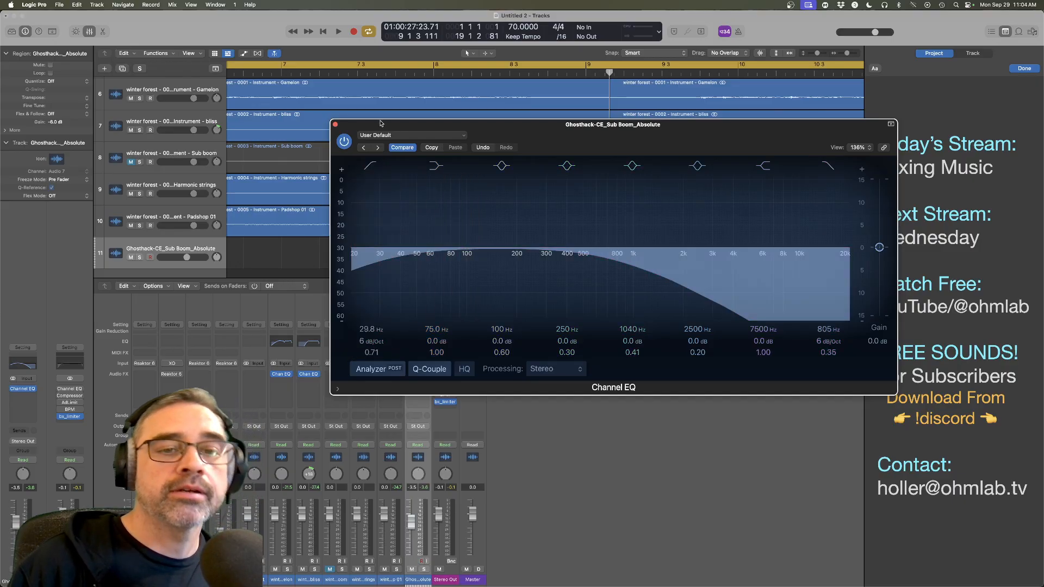
{"action": "left_click", "coordinate": [335, 125]}
Step: Play the mix from just before bar 8 and lower the Ghosthack sub boom track's volume to -5.3 dB
{"action": "key", "text": "space"}
{"action": "key", "text": "space"}
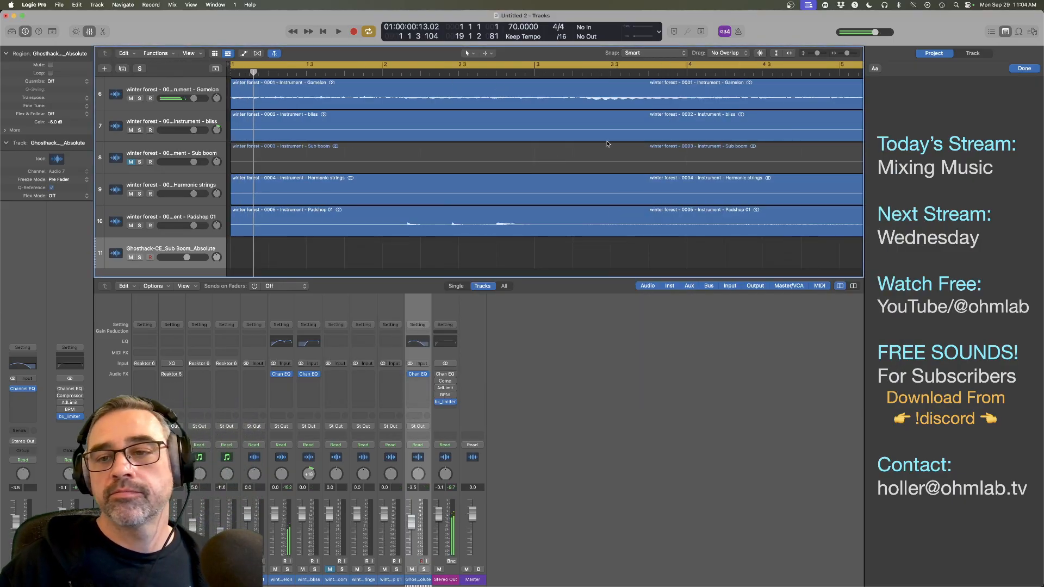
{"action": "scroll", "coordinate": [608, 144], "scroll_direction": "down", "scroll_amount": 4}
{"action": "scroll", "coordinate": [608, 144], "scroll_direction": "down", "scroll_amount": 1}
{"action": "left_click", "coordinate": [478, 71]}
{"action": "key", "text": "space"}
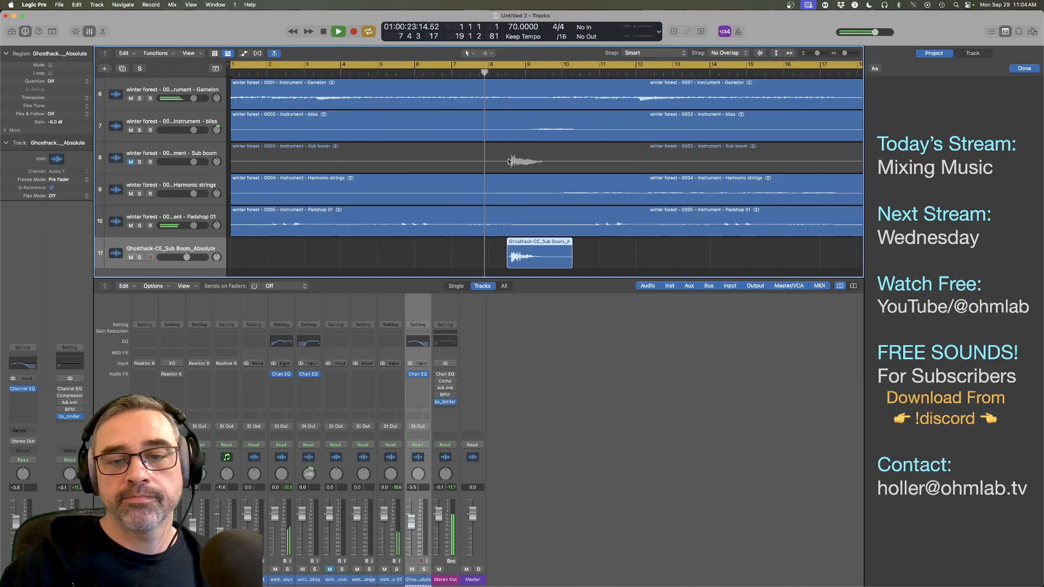
{"action": "left_click_drag", "start_coordinate": [187, 258], "coordinate": [183, 257]}
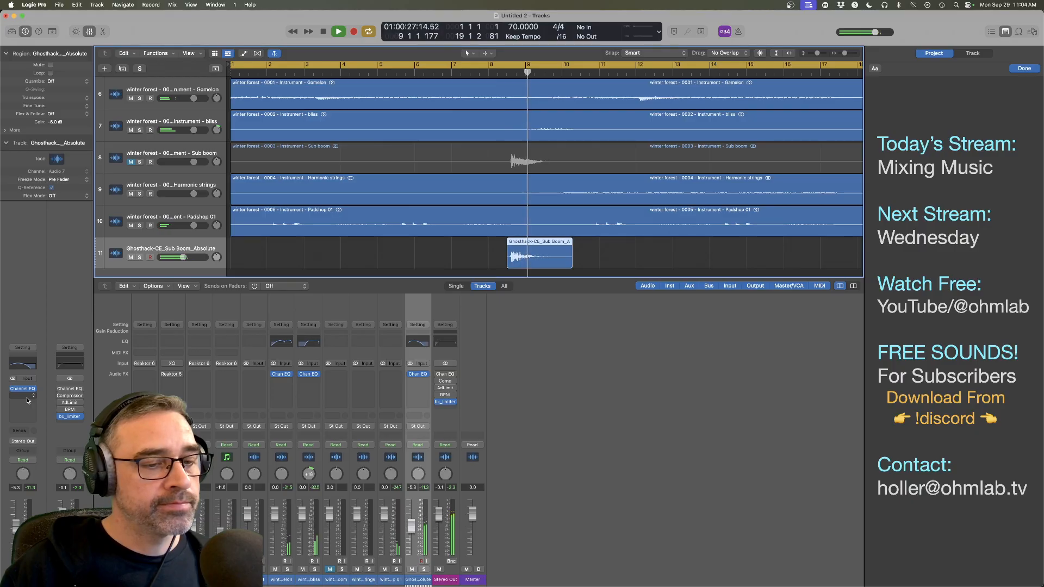
{"action": "key", "text": "space"}
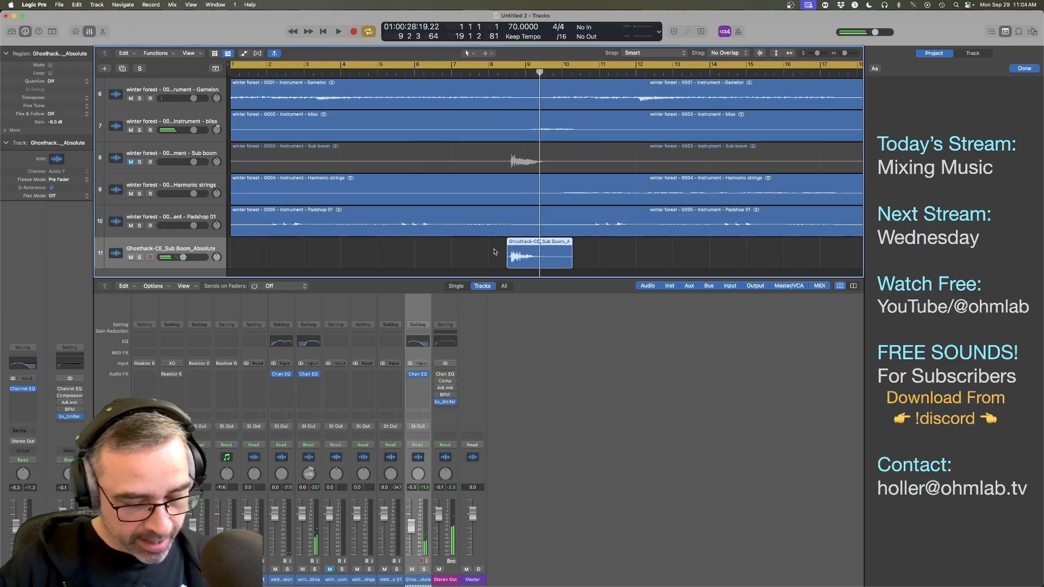
Step: Draw a short fade-in at the start of the Ghosthack sub boom region with the Fade tool
{"action": "left_click", "coordinate": [487, 56]}
{"action": "left_click", "coordinate": [501, 149]}
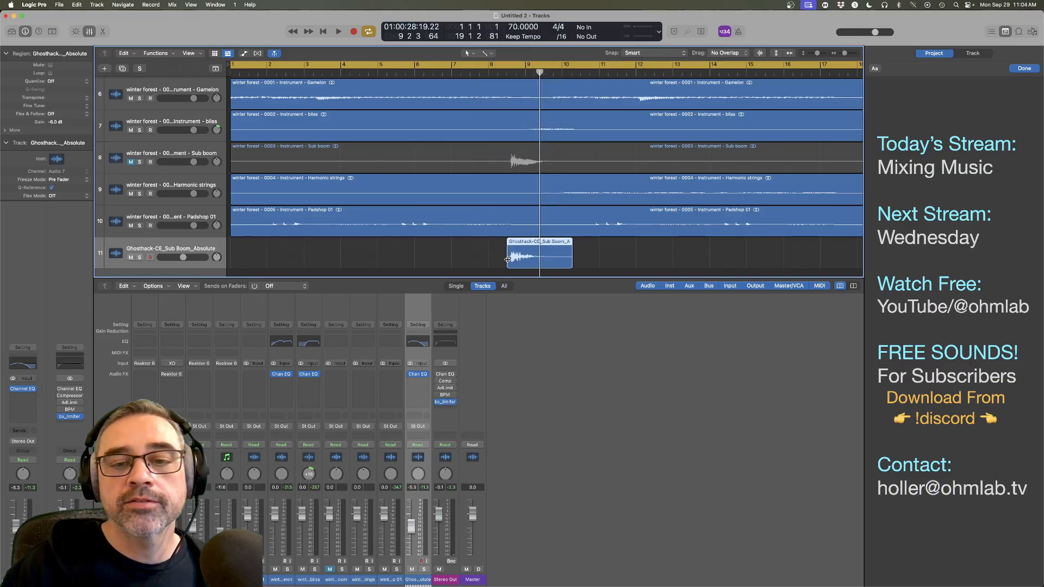
{"action": "left_click_drag", "start_coordinate": [505, 260], "coordinate": [517, 260]}
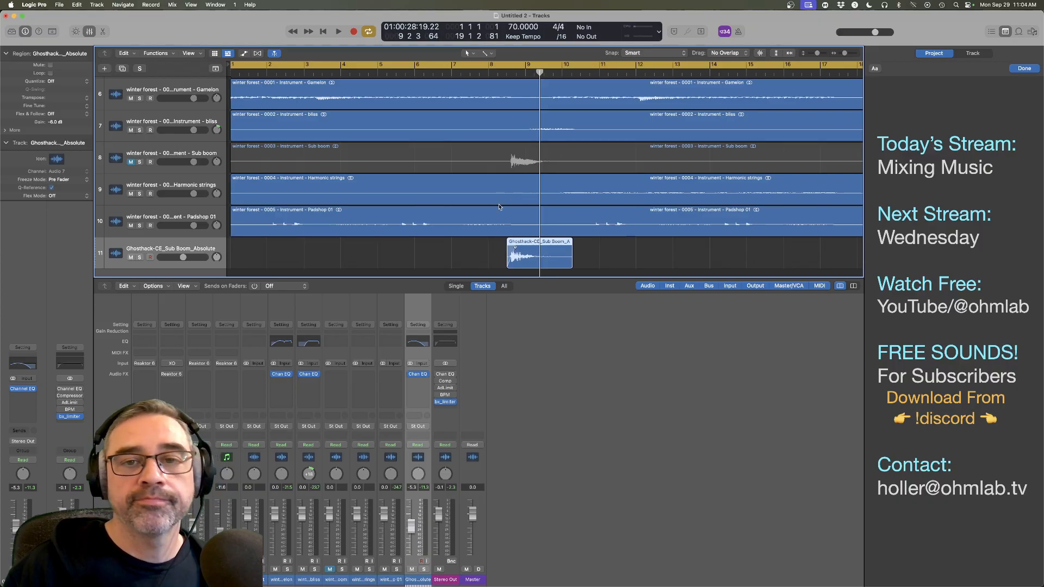
Step: Replay the section leading into the sub boom and lower the Ghosthack sub boom track's volume to -8.2 dB
{"action": "double_click", "coordinate": [484, 76]}
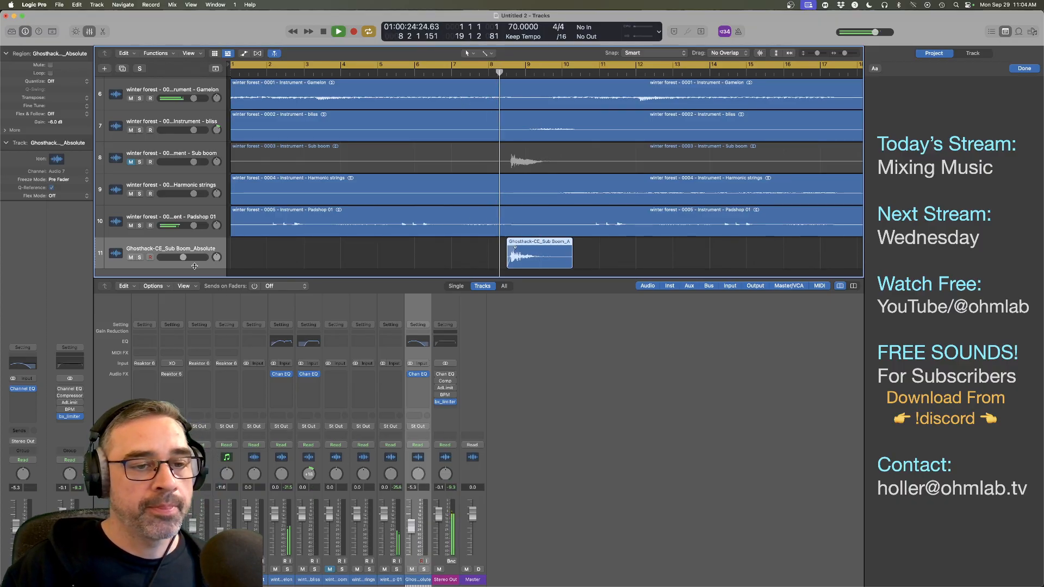
{"action": "left_click_drag", "start_coordinate": [184, 260], "coordinate": [181, 260]}
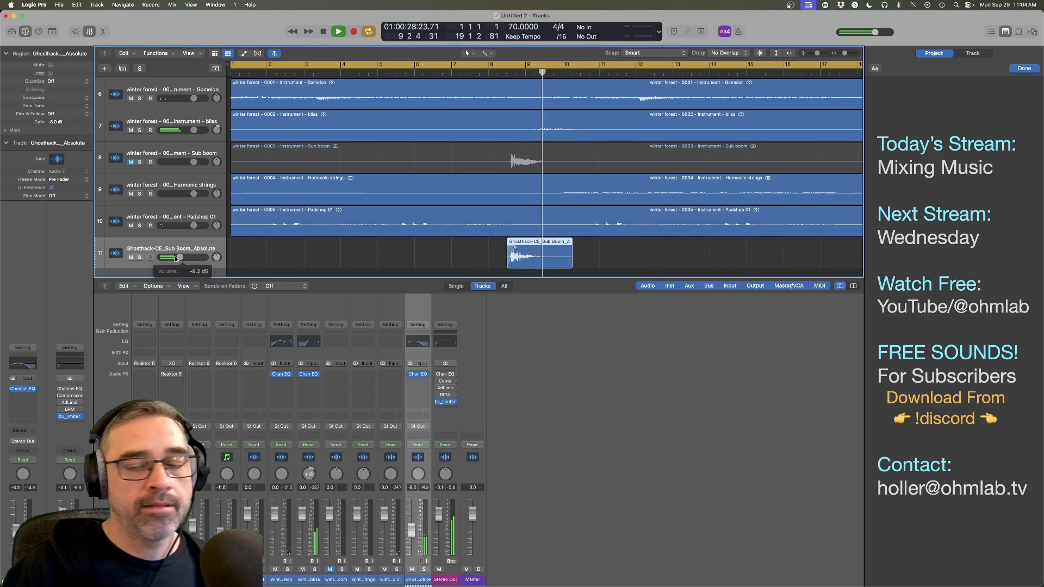
{"action": "left_click", "coordinate": [499, 74]}
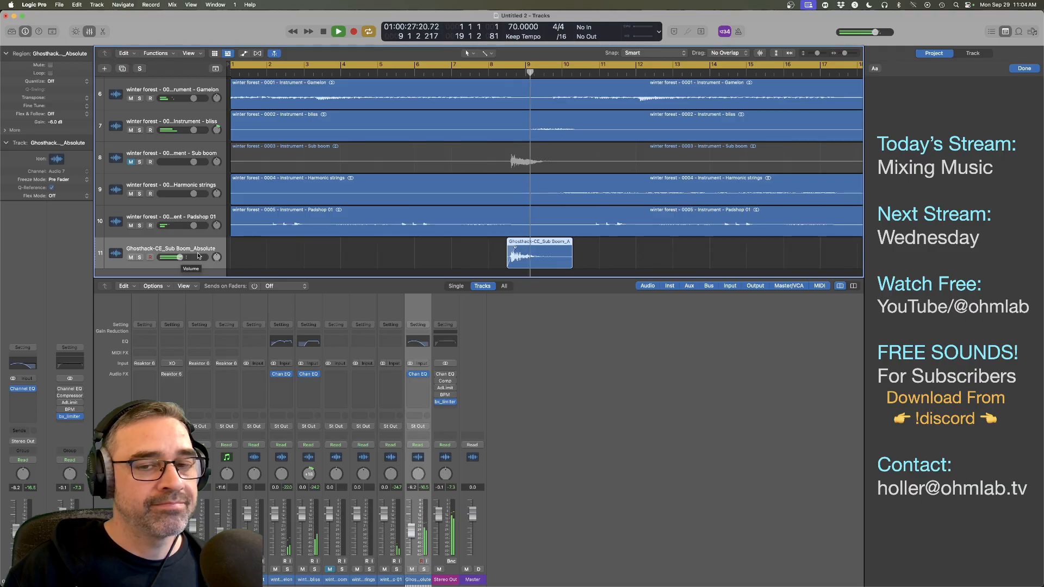
{"action": "key", "text": "space"}
Step: Switch to Finder, open the Samples folder of Suck Backs Vol 1 and preview Ghosthack-CE_Suck Back_Apprehension_Key A.wav
{"action": "key", "text": "super+Tab"}
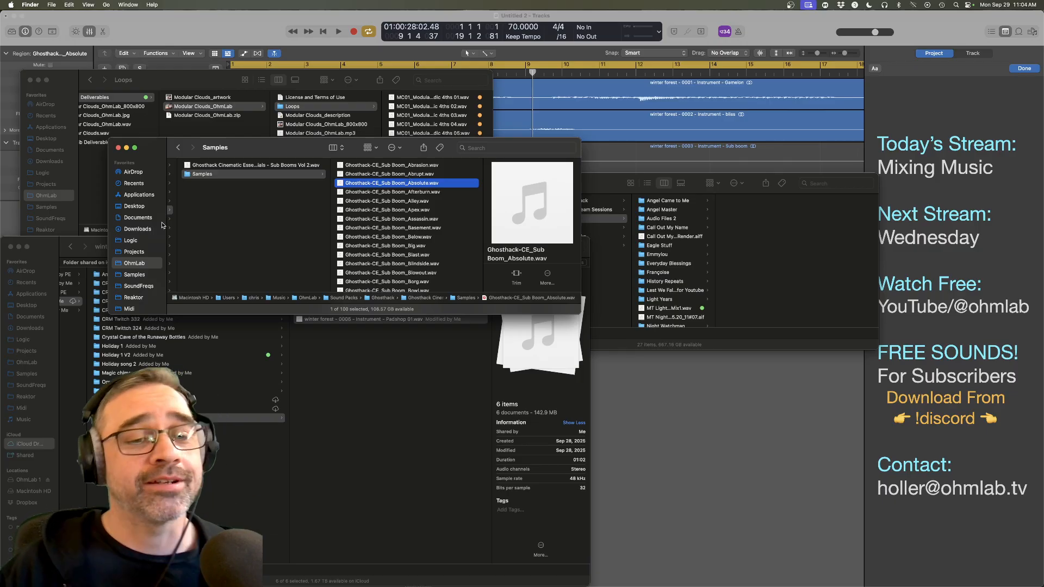
{"action": "scroll", "coordinate": [310, 211], "scroll_direction": "left", "scroll_amount": 3}
{"action": "scroll", "coordinate": [310, 211], "scroll_direction": "left", "scroll_amount": 3}
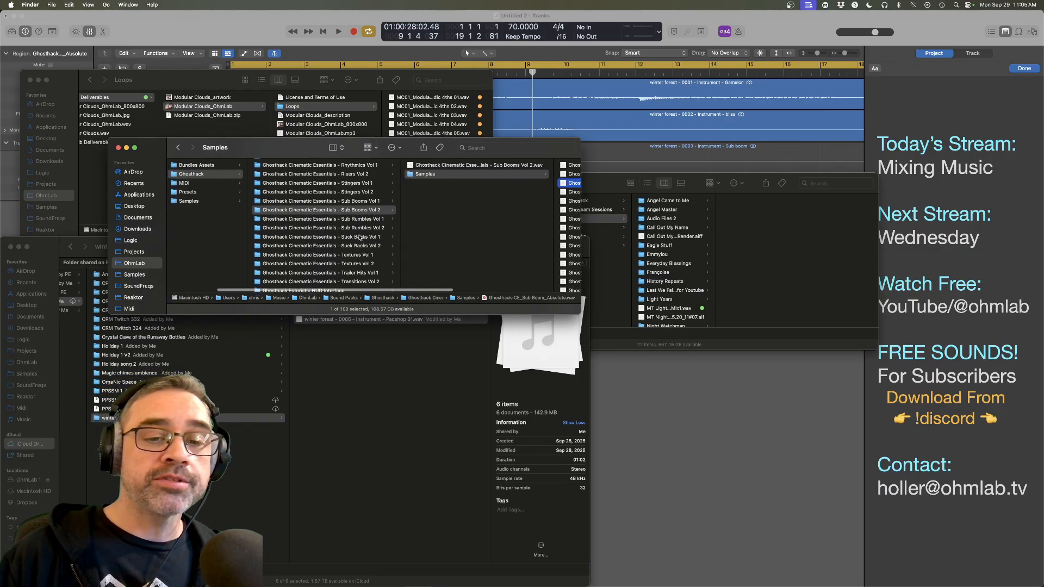
{"action": "left_click", "coordinate": [360, 237]}
{"action": "left_click", "coordinate": [551, 182]}
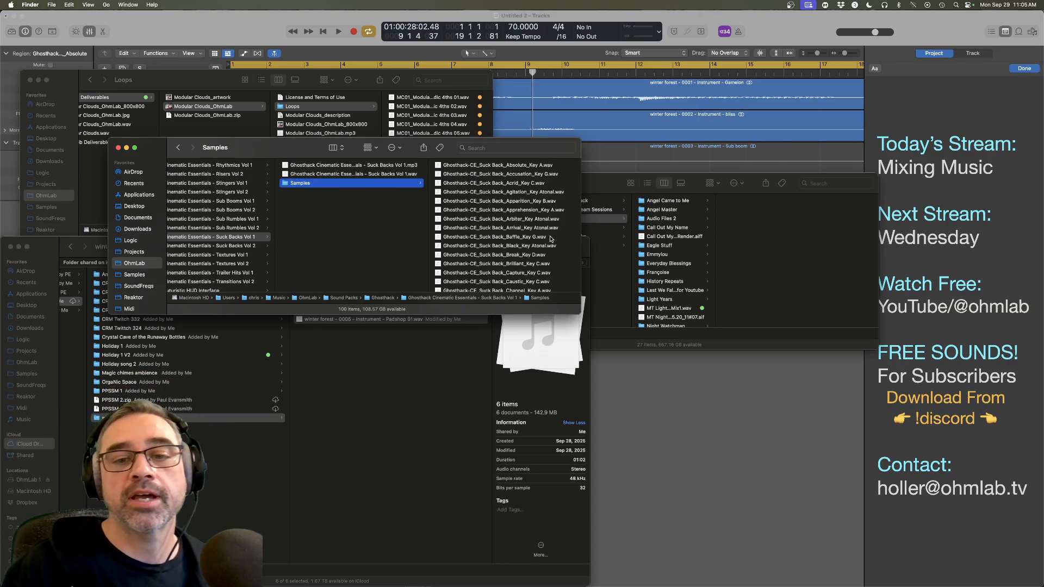
{"action": "left_click", "coordinate": [568, 213]}
{"action": "key", "text": "space"}
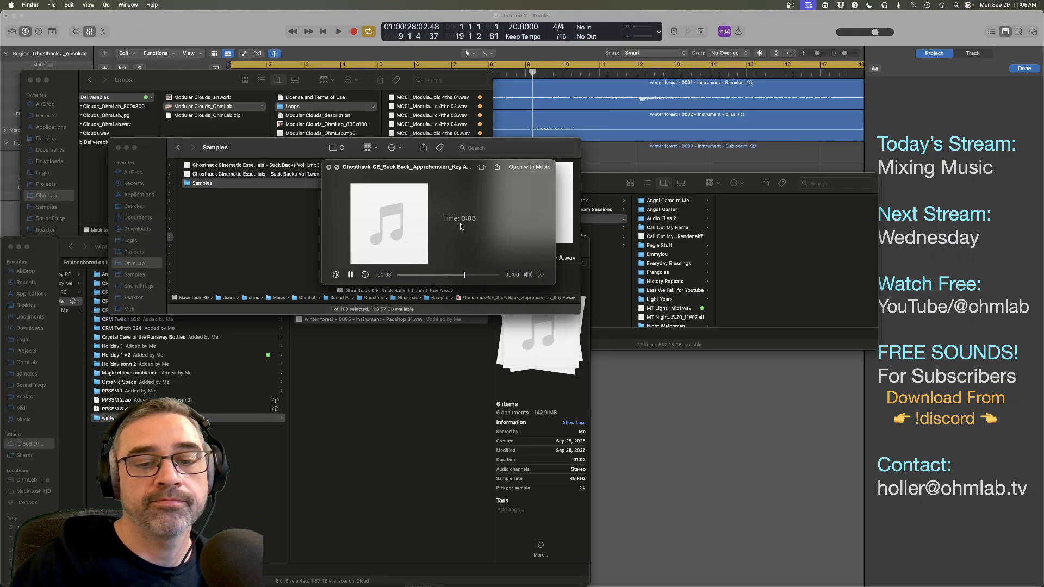
{"action": "key", "text": "space"}
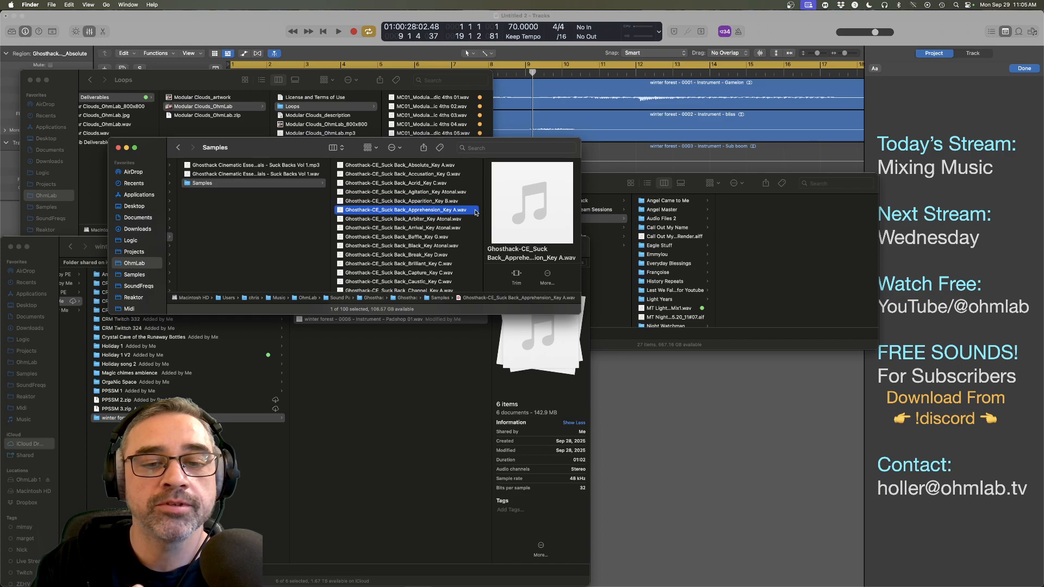
Step: Browse further down the Suck Backs Vol 1 samples and preview Ghosthack-CE_Suck Back_Envelope_Key Atonal.wav
{"action": "scroll", "coordinate": [474, 215], "scroll_direction": "down", "scroll_amount": 5}
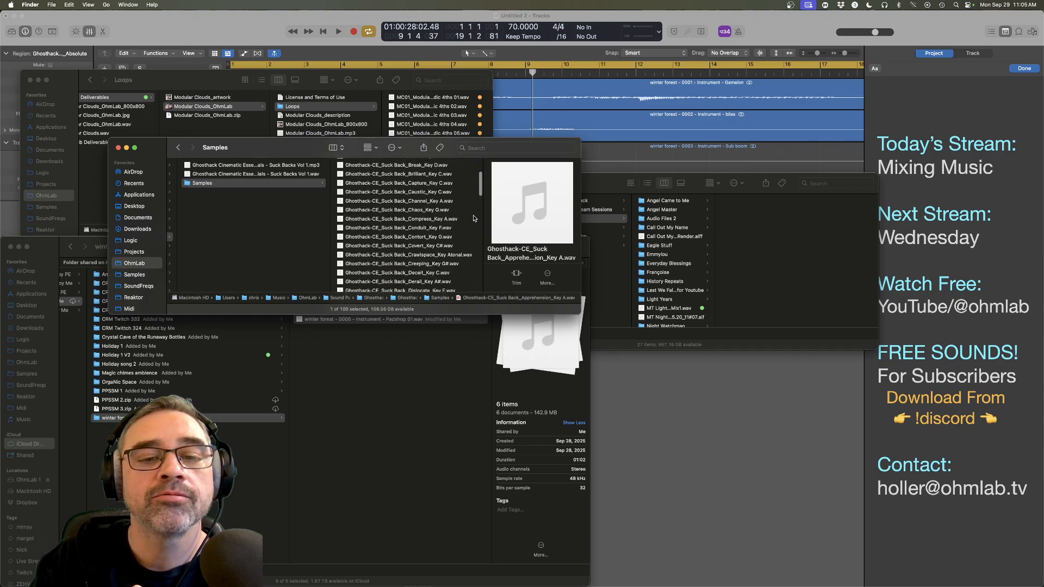
{"action": "scroll", "coordinate": [474, 218], "scroll_direction": "down", "scroll_amount": 3}
{"action": "scroll", "coordinate": [473, 218], "scroll_direction": "down", "scroll_amount": 3}
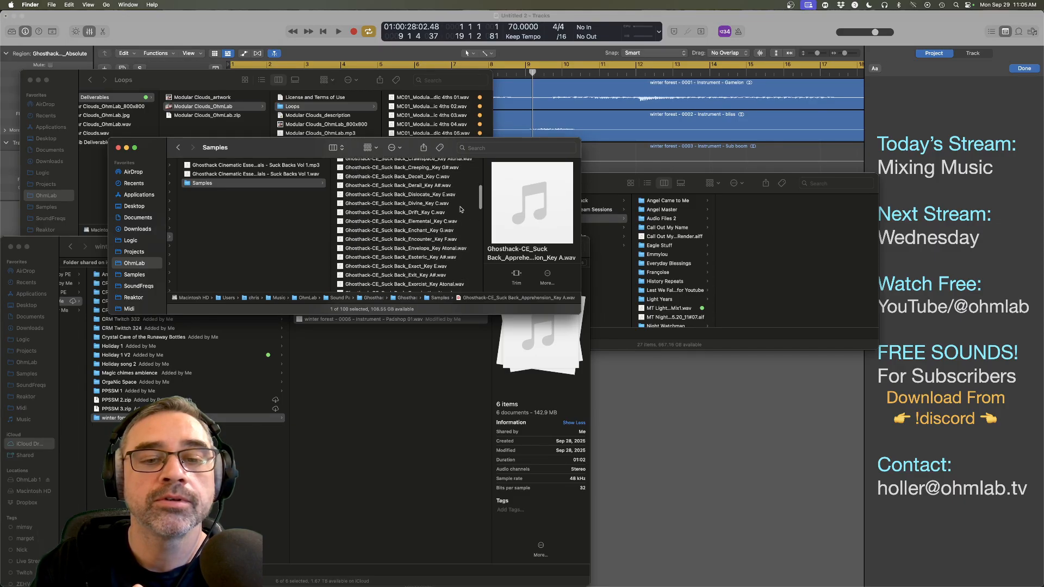
{"action": "scroll", "coordinate": [460, 209], "scroll_direction": "down", "scroll_amount": 4}
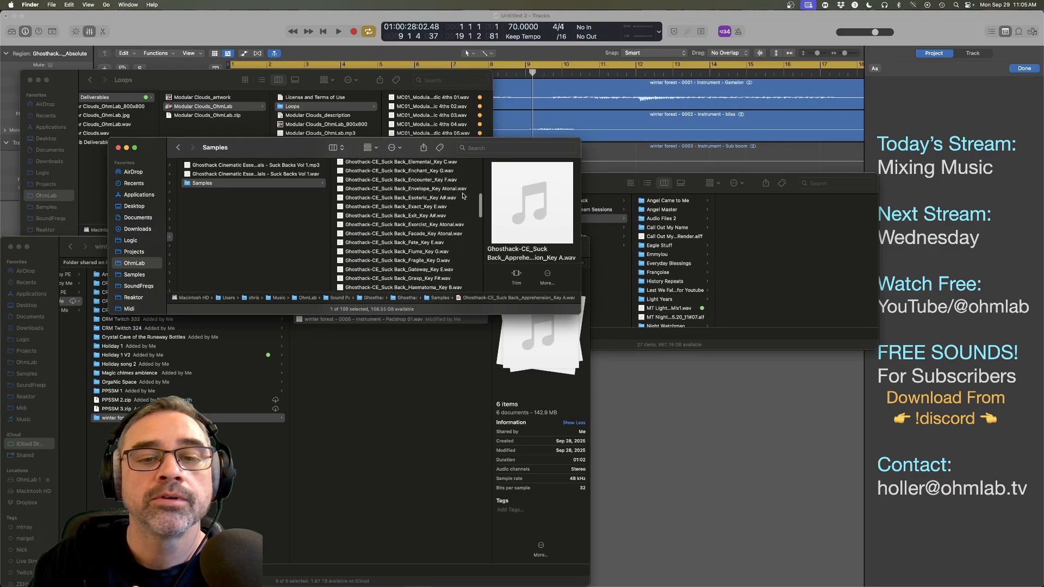
{"action": "left_click", "coordinate": [463, 195]}
{"action": "left_click", "coordinate": [466, 192]}
{"action": "key", "text": "space"}
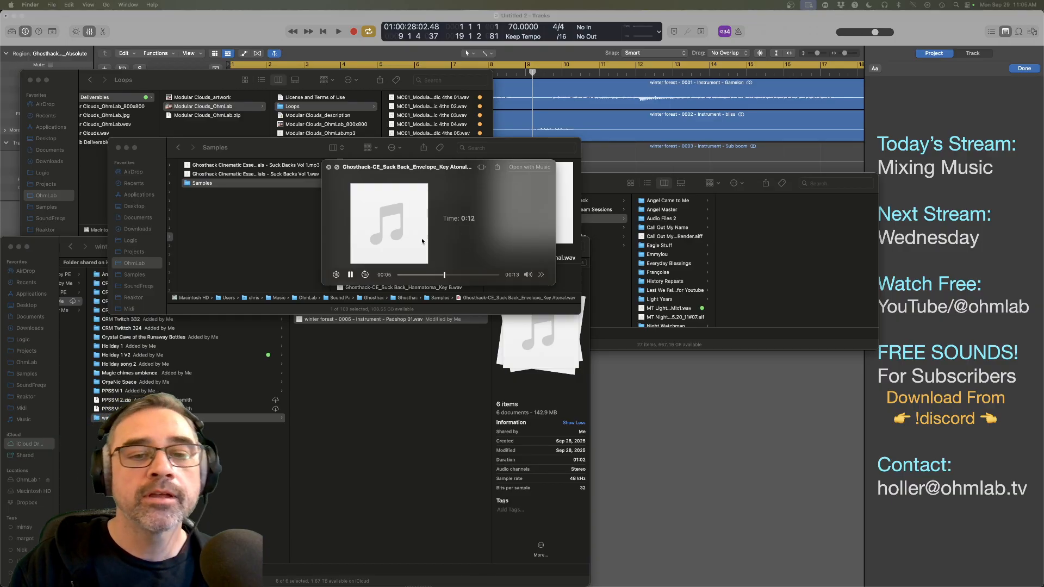
{"action": "left_click", "coordinate": [454, 249]}
{"action": "key", "text": "space"}
Step: Audition the Suck Back_Flume_Key G and Suck Back_Lagoon_Key G samples
{"action": "scroll", "coordinate": [457, 242], "scroll_direction": "down", "scroll_amount": 2}
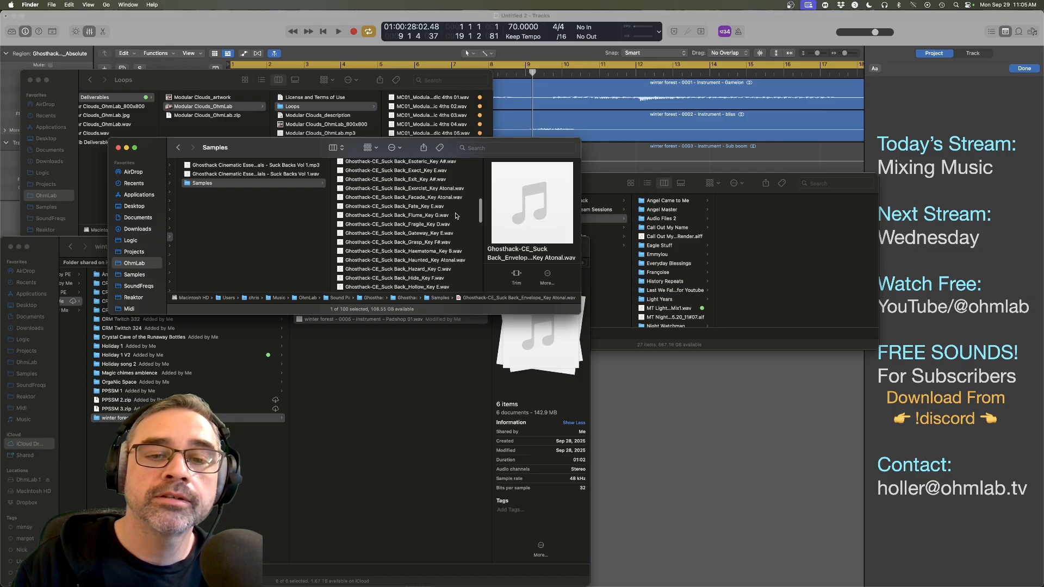
{"action": "left_click", "coordinate": [456, 216]}
{"action": "key", "text": "space"}
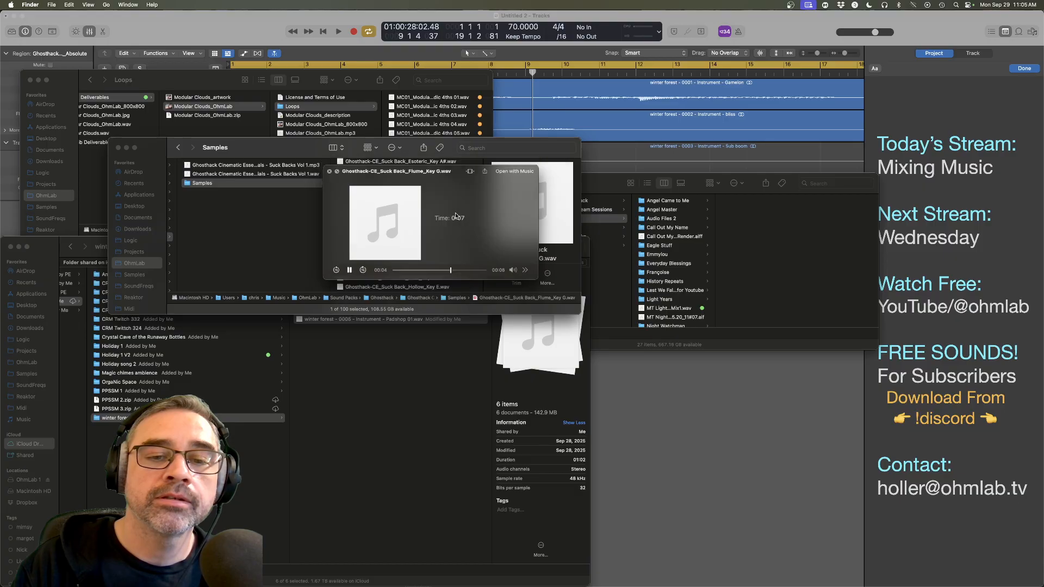
{"action": "key", "text": "space"}
{"action": "scroll", "coordinate": [454, 236], "scroll_direction": "down", "scroll_amount": 5}
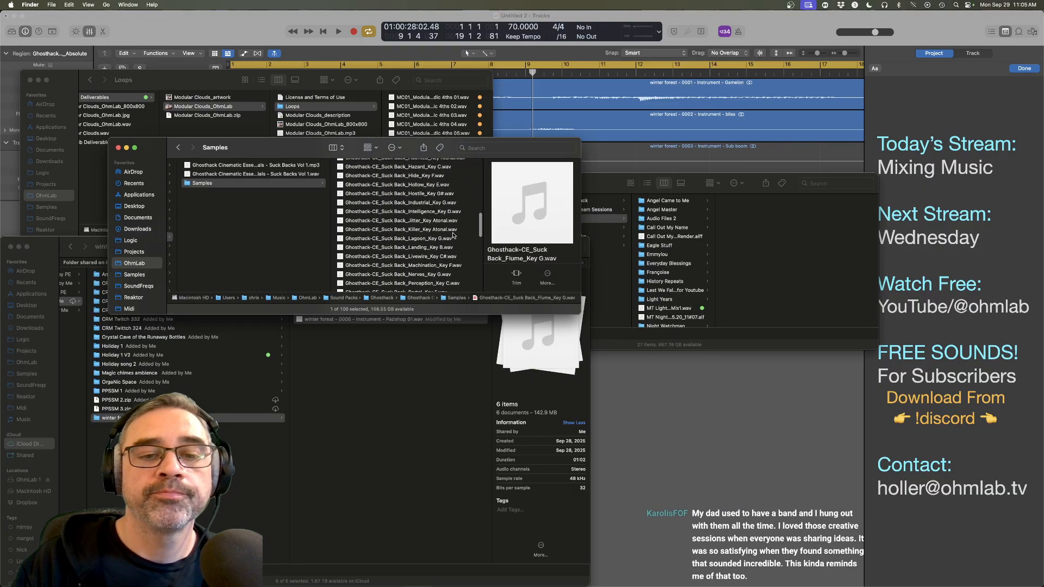
{"action": "scroll", "coordinate": [454, 235], "scroll_direction": "down", "scroll_amount": 2}
{"action": "left_click", "coordinate": [451, 202]}
{"action": "left_click", "coordinate": [451, 212]}
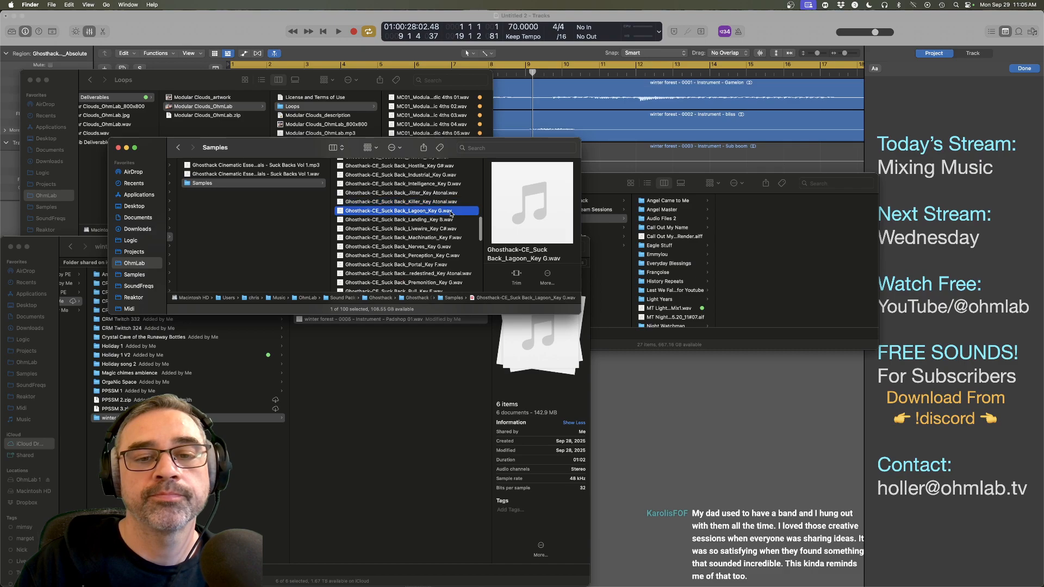
{"action": "key", "text": "space"}
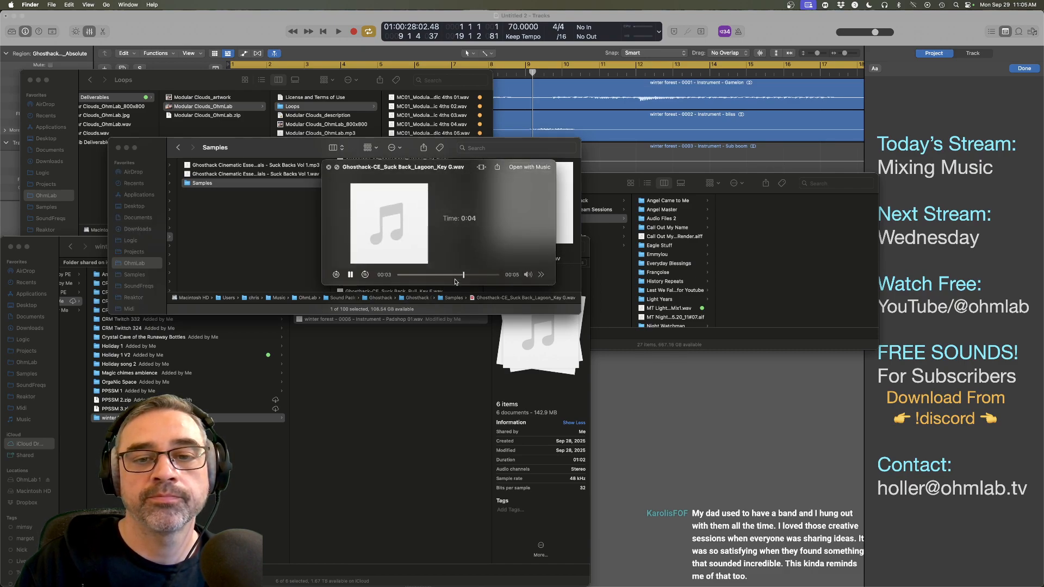
{"action": "key", "text": "space"}
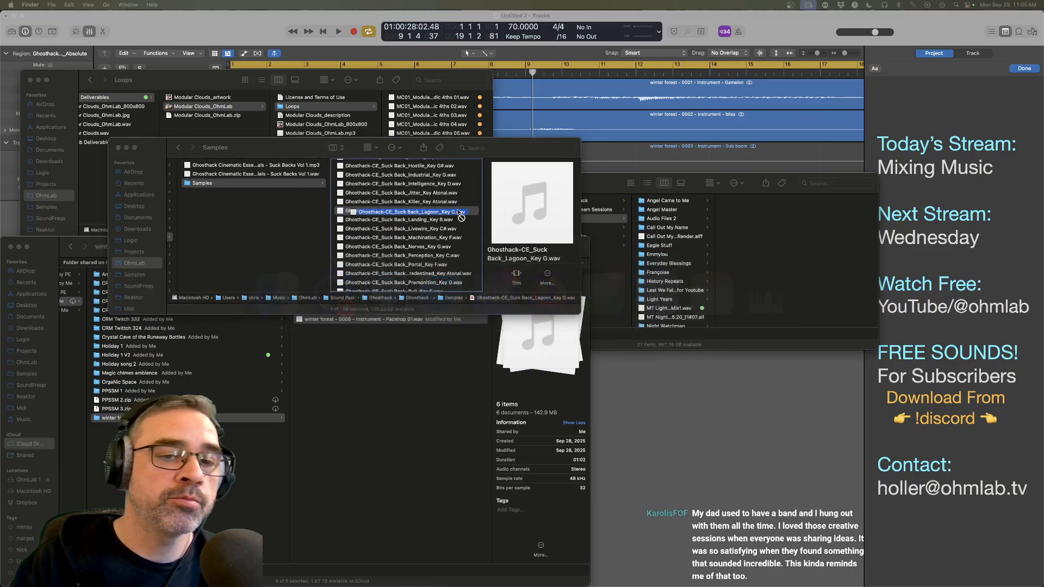
Step: Add Ghosthack-CE_Suck Back_Lagoon_Key G.wav to the Logic Pro arrangement and place it on a new track below the sub boom, leading into it
{"action": "left_click_drag", "start_coordinate": [448, 212], "coordinate": [449, 257]}
{"action": "key", "text": "super+Tab"}
{"action": "scroll", "coordinate": [430, 260], "scroll_direction": "down", "scroll_amount": 2}
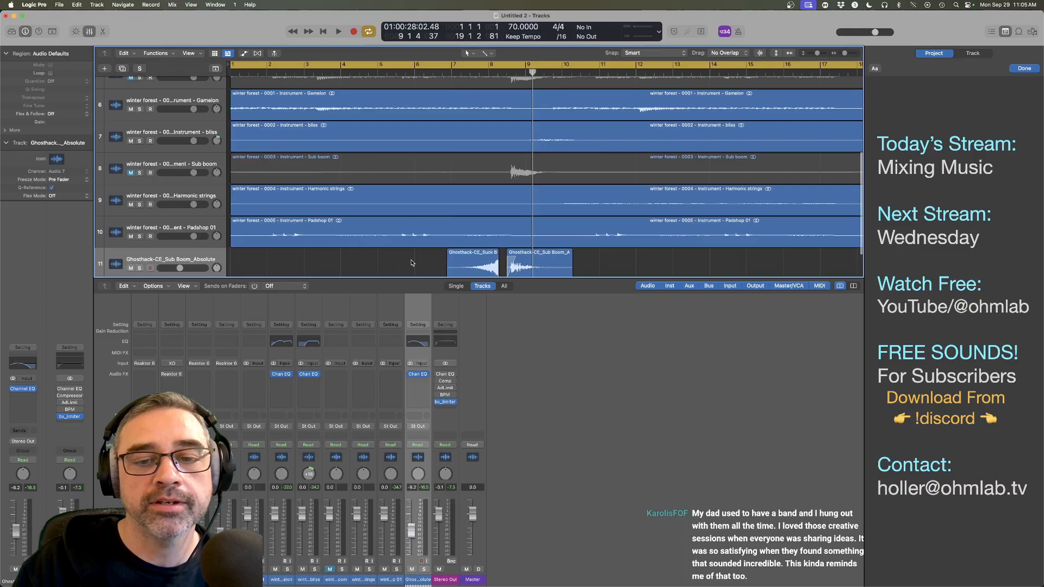
{"action": "left_click_drag", "start_coordinate": [473, 217], "coordinate": [488, 250]}
{"action": "key", "text": "super+Down"}
{"action": "key", "text": "super+Down"}
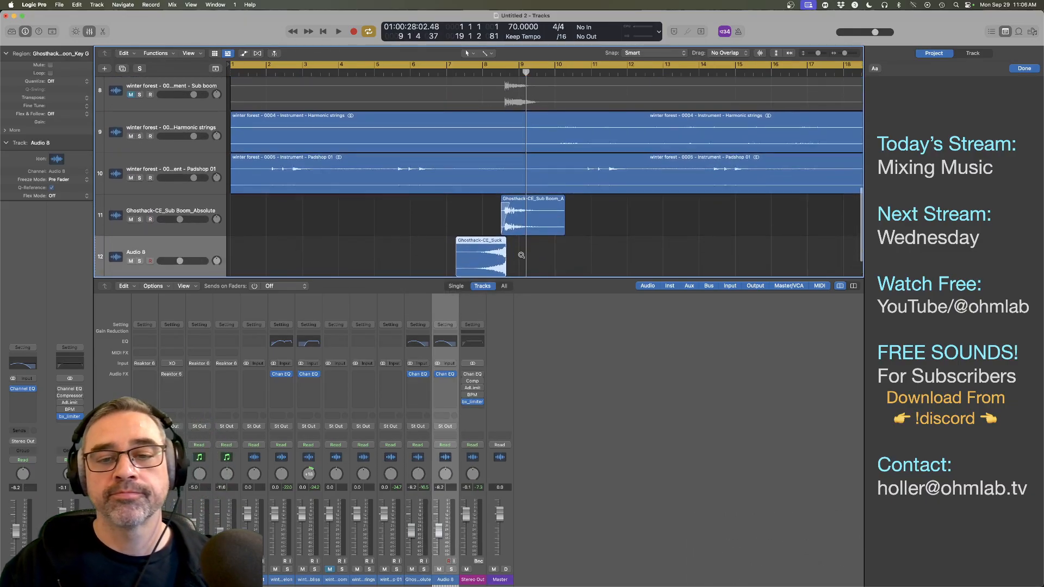
Step: Shift the suck back region slightly earlier to end at the Ghosthack sub boom's onset, and lower its track volume to -15.4 dB
{"action": "key", "text": "super+Right"}
{"action": "key", "text": "super+Right"}
{"action": "key", "text": "super+Right"}
{"action": "key", "text": "super+Right"}
{"action": "key", "text": "super+Right"}
{"action": "key", "text": "super+Right"}
{"action": "scroll", "coordinate": [506, 253], "scroll_direction": "right", "scroll_amount": 10}
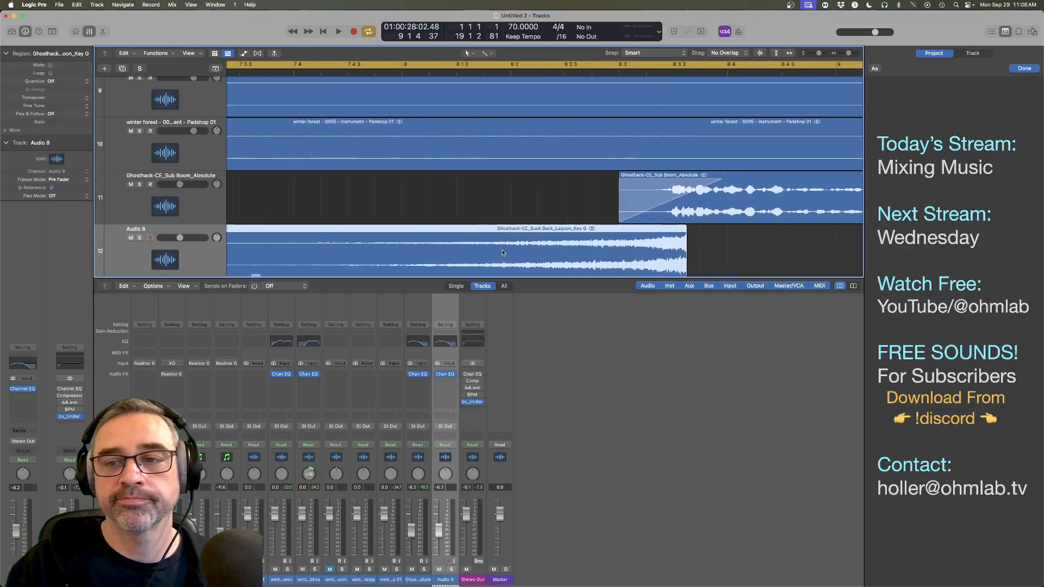
{"action": "left_click_drag", "start_coordinate": [502, 248], "coordinate": [472, 245]}
{"action": "mouse_move", "coordinate": [177, 239]}
{"action": "left_mouse_down"}
{"action": "mouse_move", "coordinate": [162, 238]}
{"action": "mouse_move", "coordinate": [172, 238]}
{"action": "left_mouse_up"}
{"action": "scroll", "coordinate": [477, 239], "scroll_direction": "down", "scroll_amount": 5}
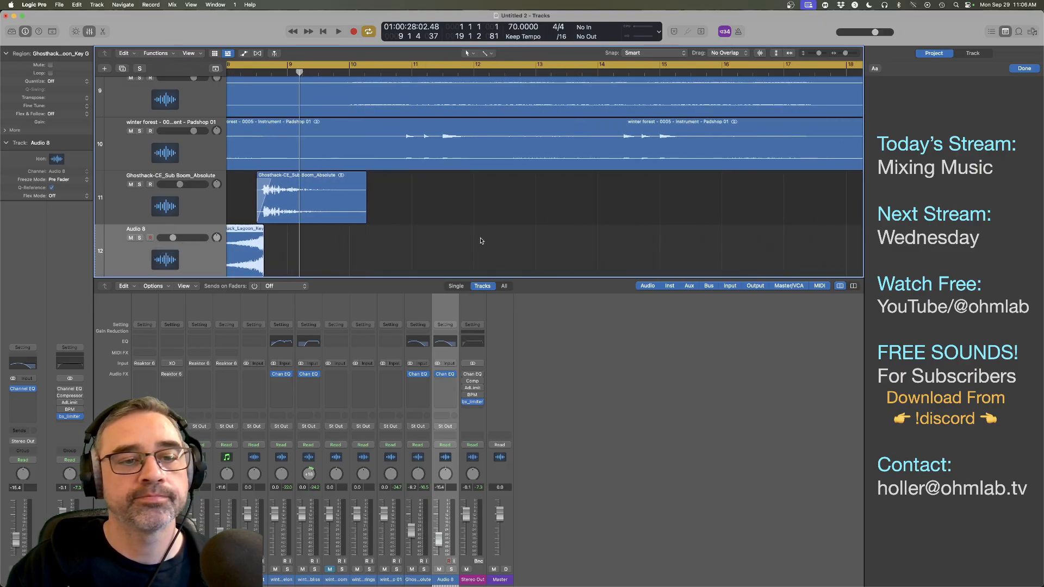
Step: Play the arrangement from bar 6 to audition the suck back leading into the Ghosthack sub boom
{"action": "scroll", "coordinate": [476, 238], "scroll_direction": "left", "scroll_amount": 1}
{"action": "double_click", "coordinate": [281, 73]}
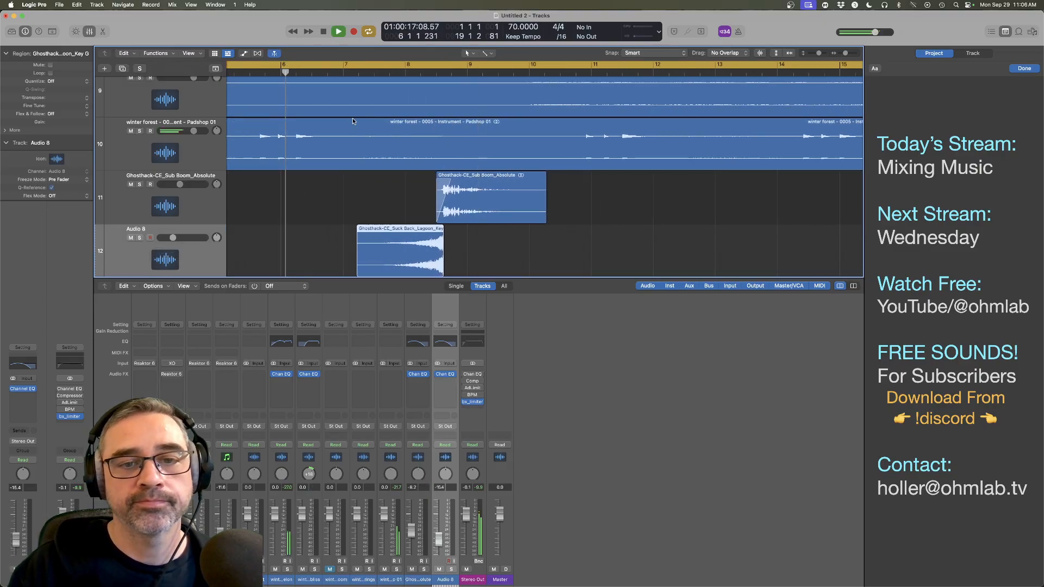
{"action": "left_click", "coordinate": [334, 253]}
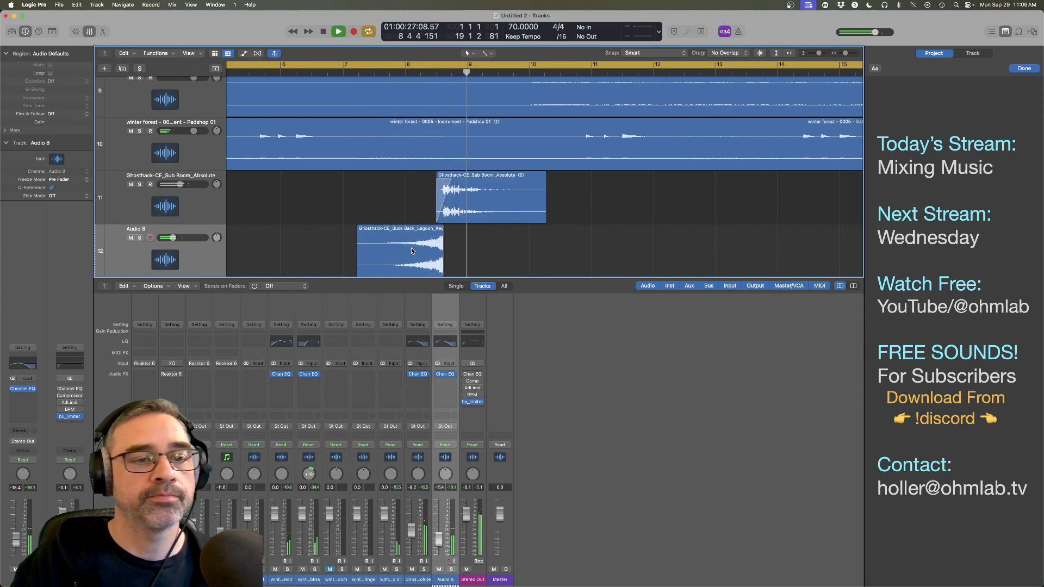
{"action": "key", "text": "space"}
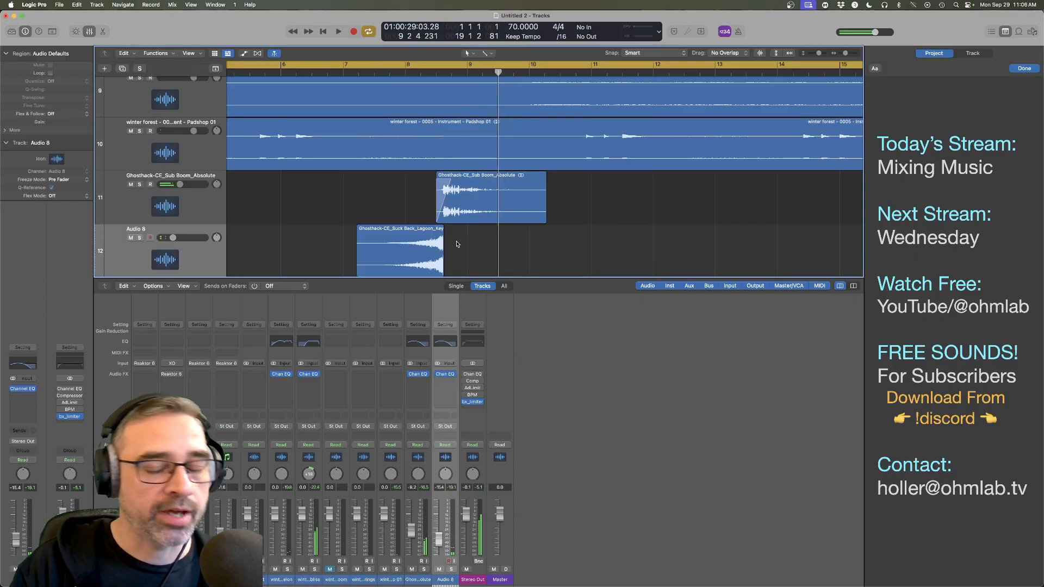
Step: Lower the high cut in the suck back track's Channel EQ to 575 Hz and audition the transition into the sub boom
{"action": "left_click", "coordinate": [467, 253], "text": "ctrl+alt"}
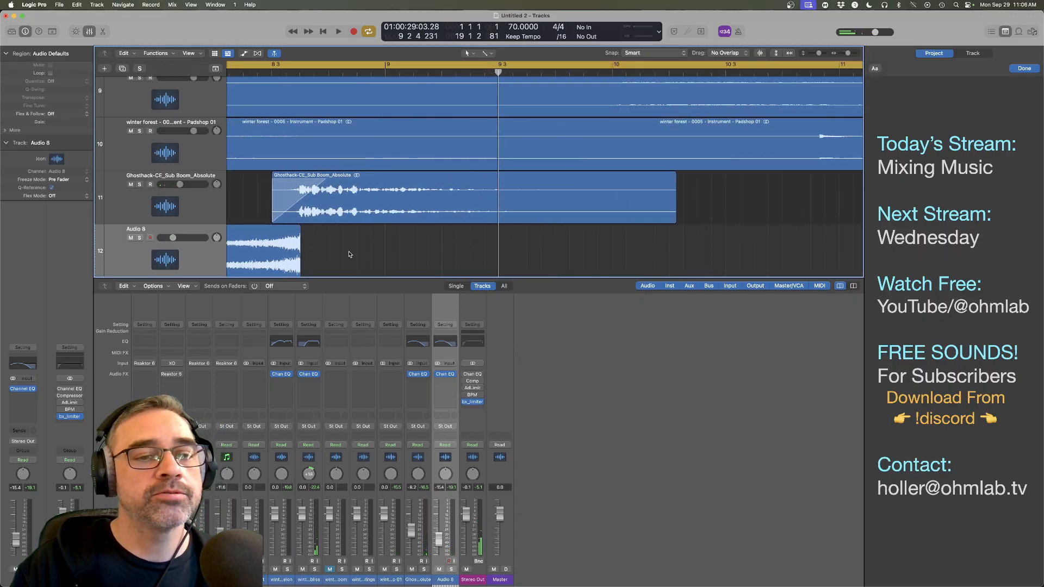
{"action": "scroll", "coordinate": [349, 254], "scroll_direction": "down", "scroll_amount": 2}
{"action": "left_click", "coordinate": [197, 219]}
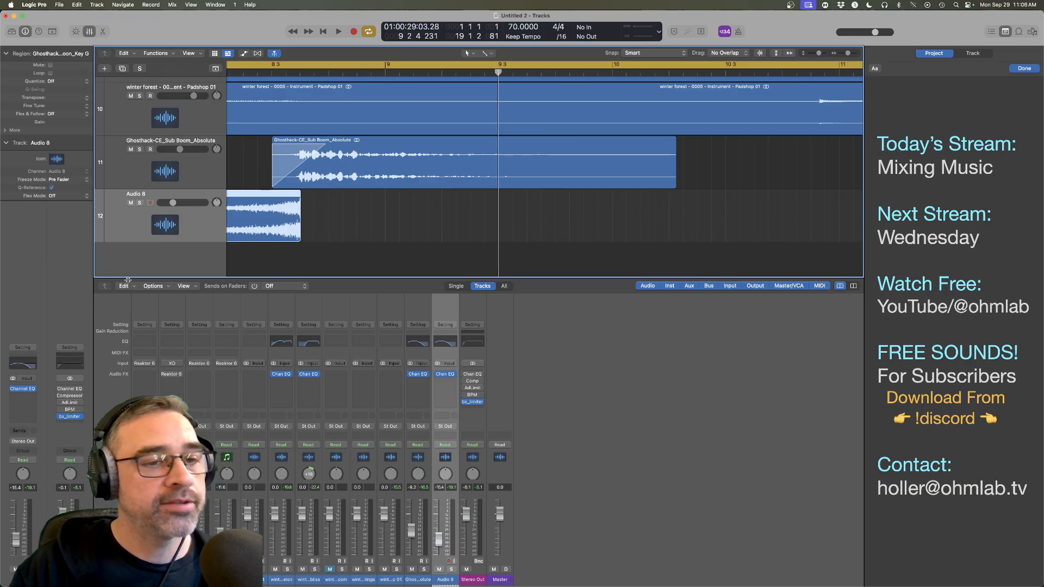
{"action": "left_click", "coordinate": [199, 172]}
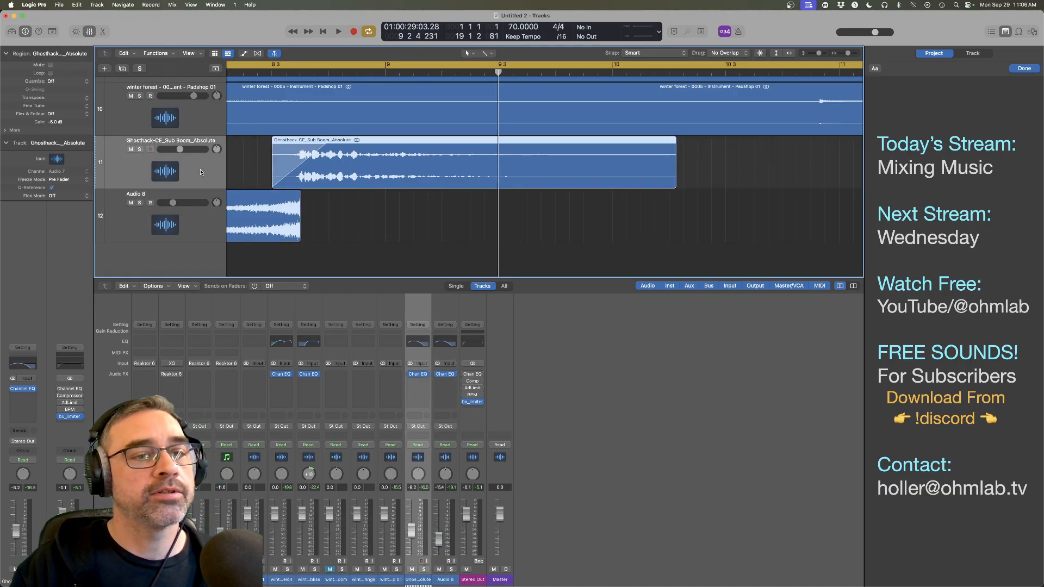
{"action": "left_click", "coordinate": [205, 222]}
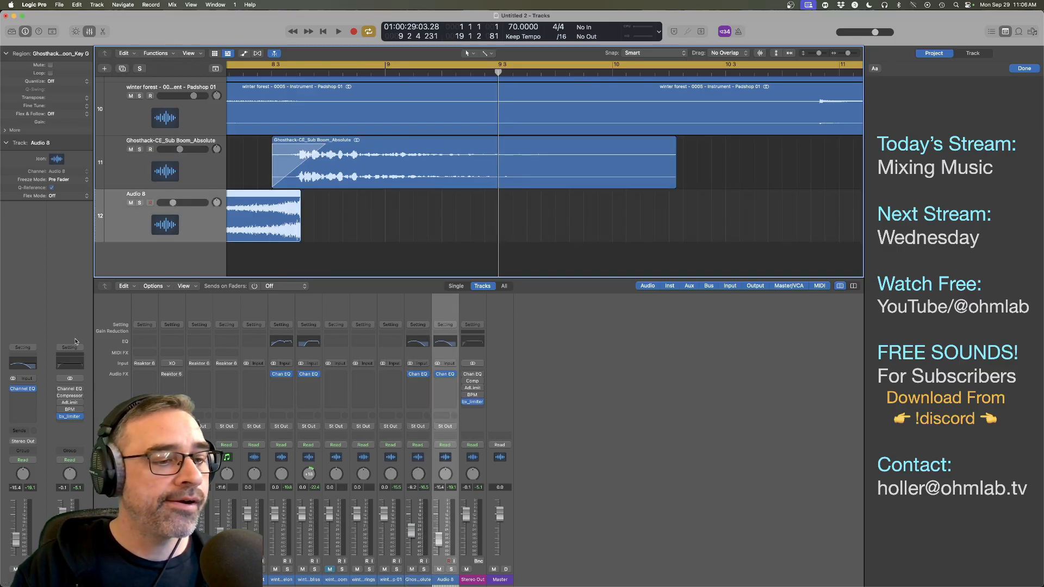
{"action": "left_click", "coordinate": [26, 367]}
{"action": "left_click_drag", "start_coordinate": [764, 266], "coordinate": [793, 293]}
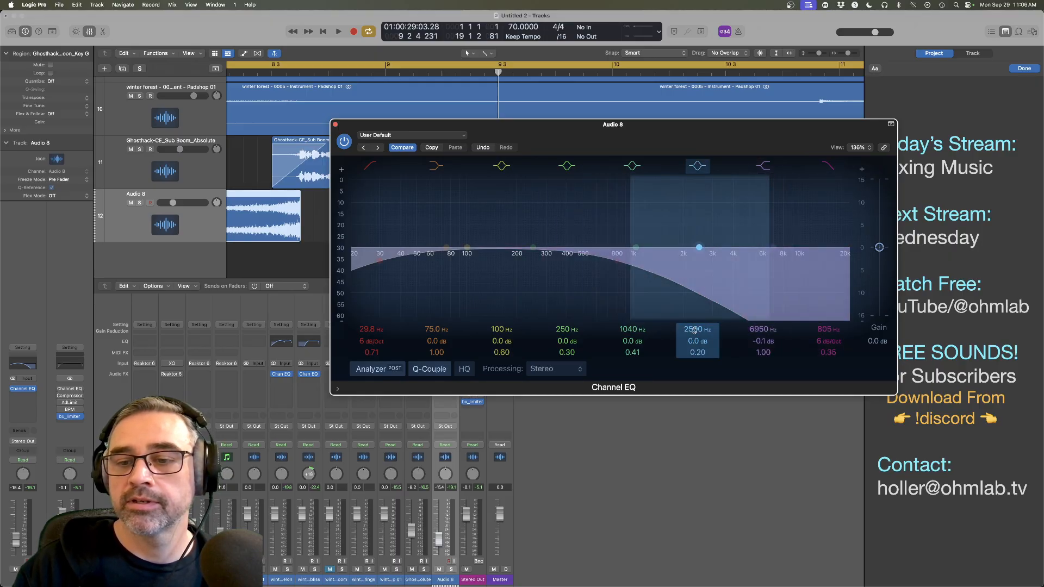
{"action": "left_click_drag", "start_coordinate": [694, 330], "coordinate": [694, 331]}
{"action": "left_click_drag", "start_coordinate": [821, 329], "coordinate": [821, 339]}
{"action": "double_click", "coordinate": [230, 71]}
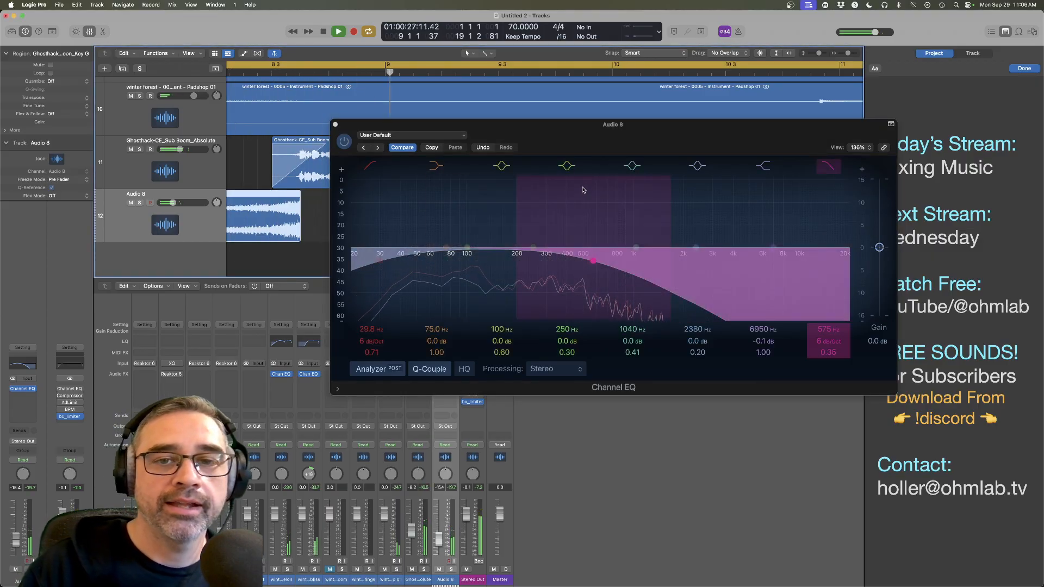
{"action": "key", "text": "space"}
{"action": "left_click", "coordinate": [568, 142]}
{"action": "left_click", "coordinate": [335, 124]}
Step: Play the full arrangement from bar 6 to check the filtered suck back and sub boom in the mix
{"action": "key", "text": "super+Left"}
{"action": "key", "text": "super+Left"}
{"action": "key", "text": "super+Left"}
{"action": "key", "text": "super+Left"}
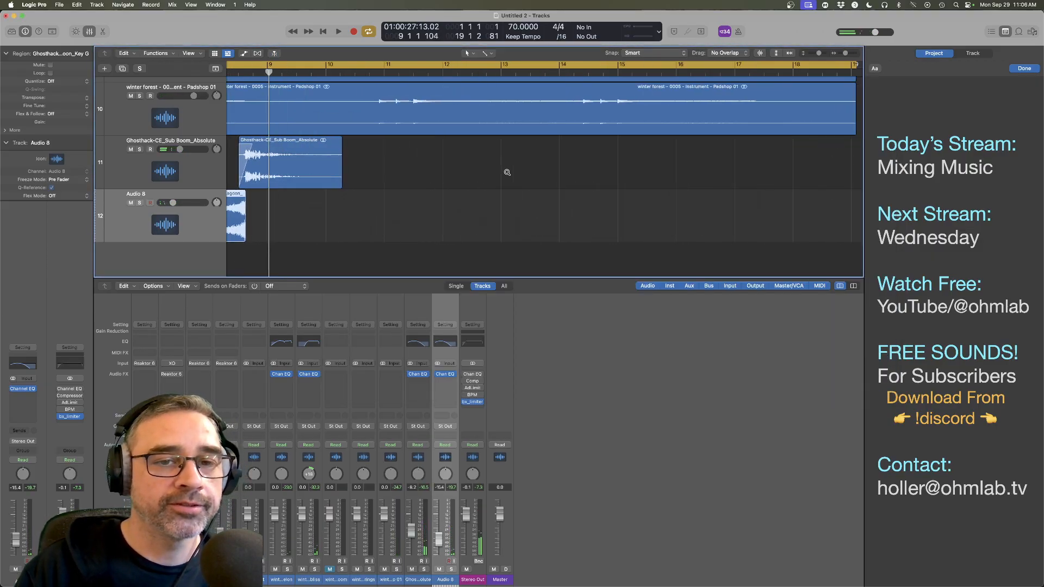
{"action": "scroll", "coordinate": [511, 174], "scroll_direction": "left", "scroll_amount": 5}
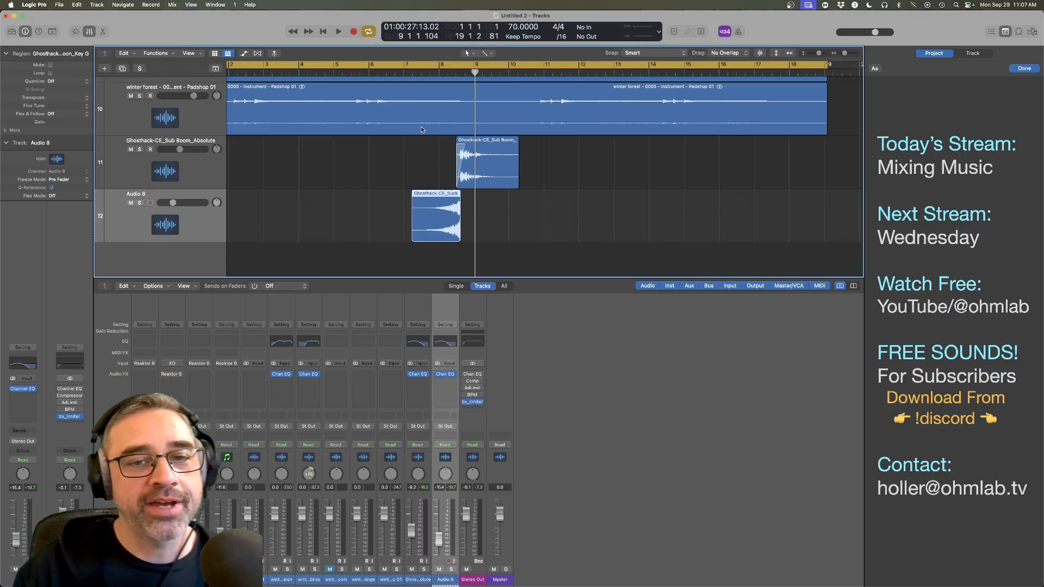
{"action": "scroll", "coordinate": [465, 156], "scroll_direction": "up", "scroll_amount": 2}
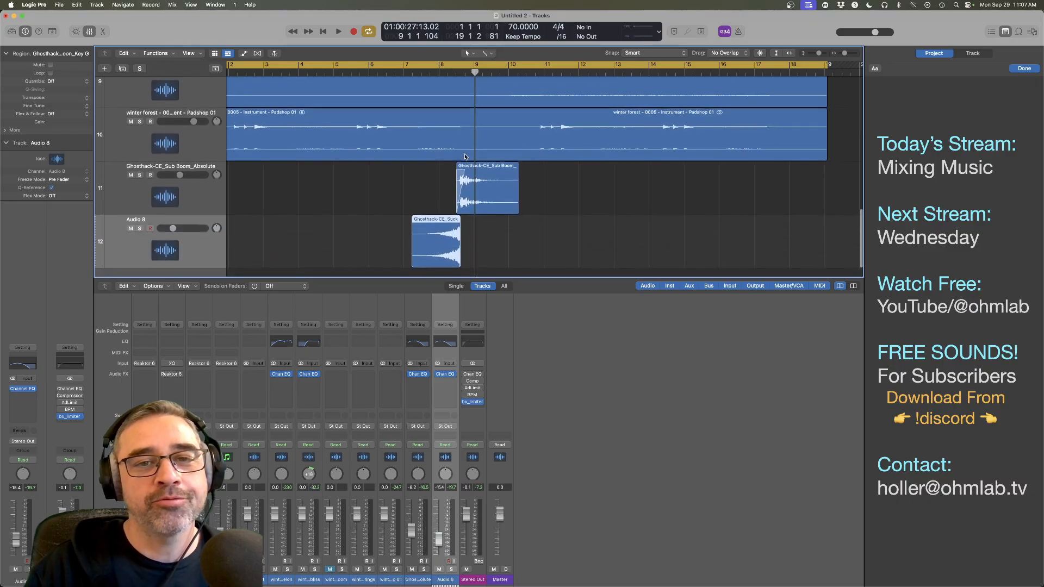
{"action": "key", "text": "super+Left"}
{"action": "key", "text": "super+Left"}
{"action": "key", "text": "super+Up"}
{"action": "key", "text": "super+Up"}
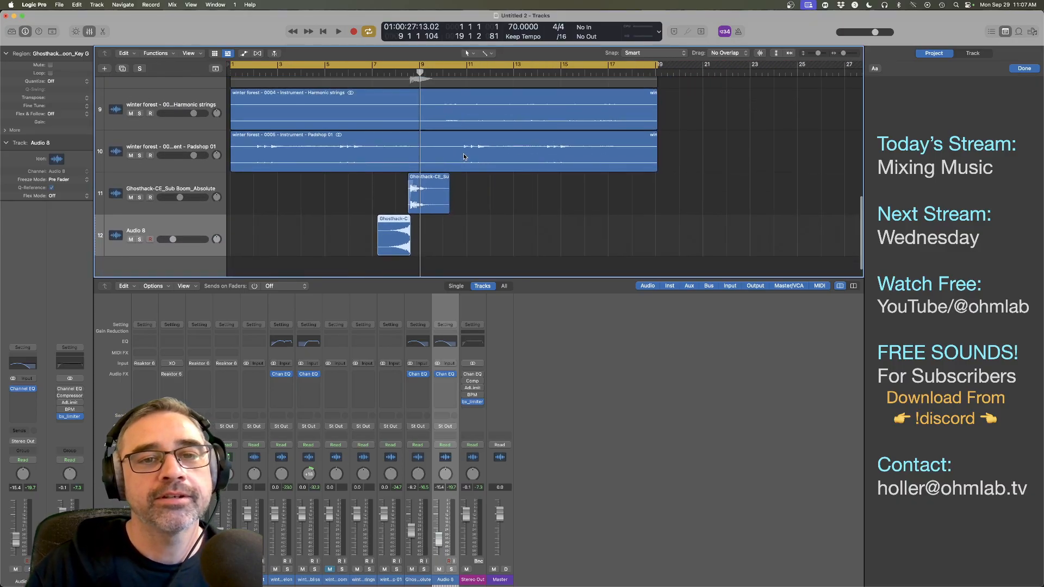
{"action": "scroll", "coordinate": [464, 157], "scroll_direction": "up", "scroll_amount": 2}
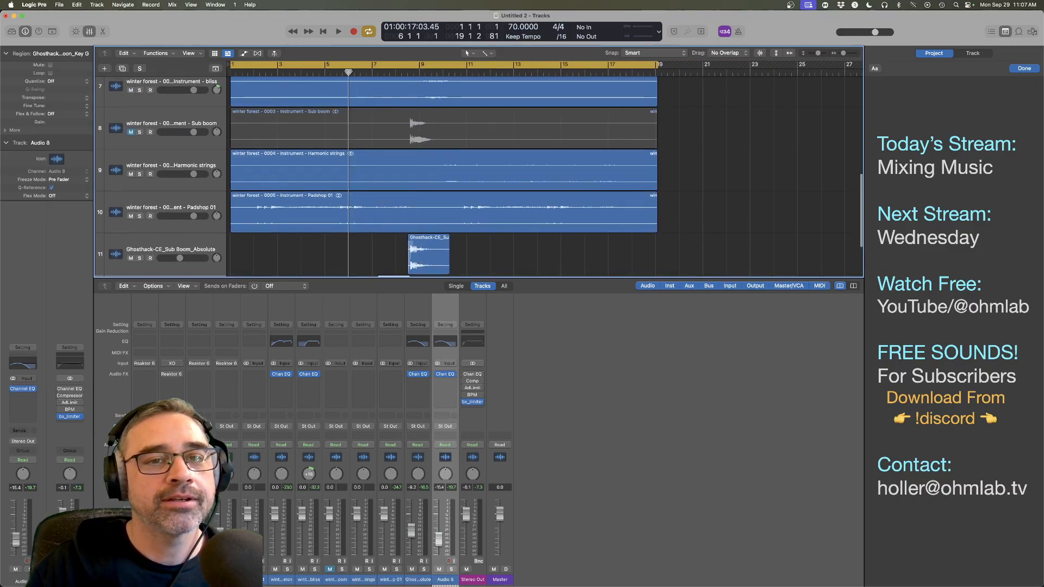
{"action": "key", "text": "space"}
{"action": "key", "text": "super+Up"}
{"action": "key", "text": "super+Up"}
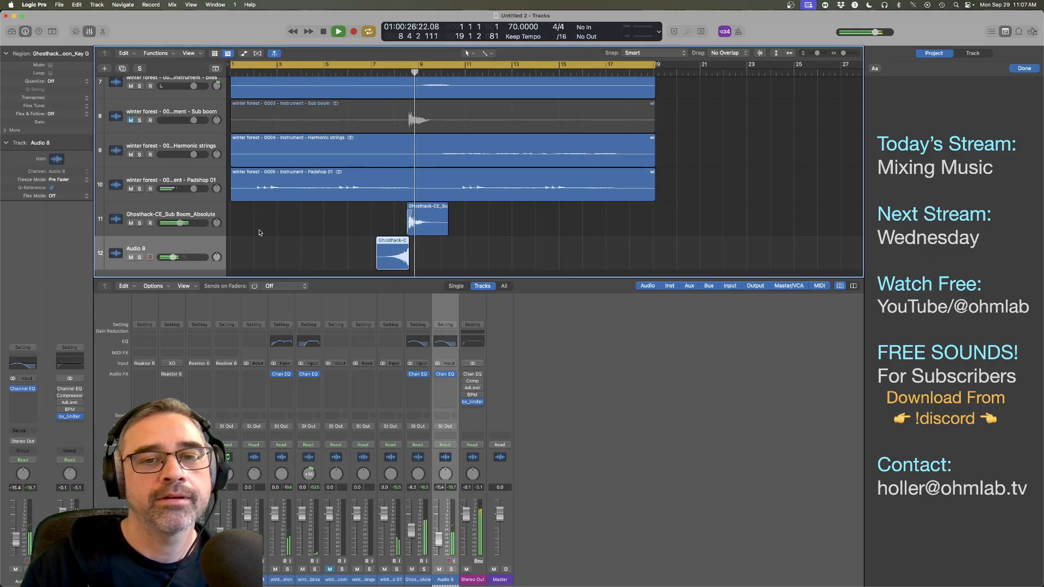
{"action": "scroll", "coordinate": [486, 230], "scroll_direction": "up", "scroll_amount": 4}
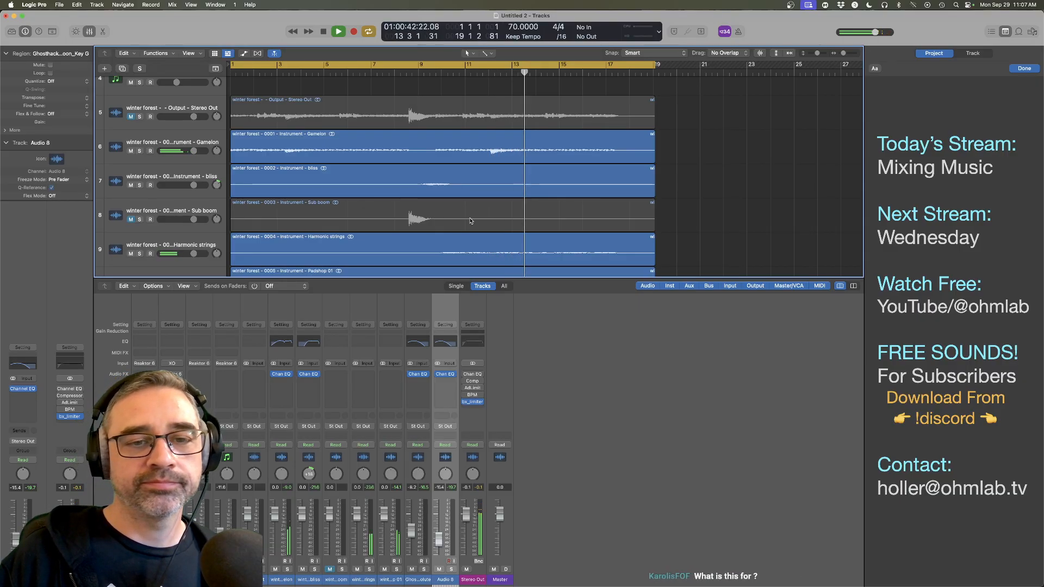
{"action": "key", "text": "space"}
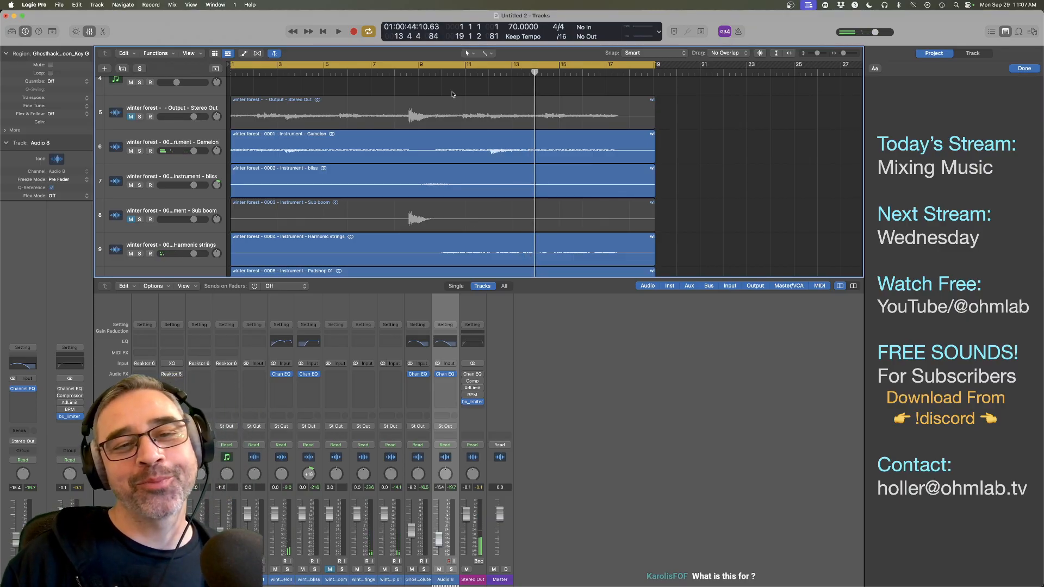
Step: Replay the arrangement from about bar 7 and pan the Harmonic strings track to -13
{"action": "double_click", "coordinate": [379, 71]}
{"action": "scroll", "coordinate": [271, 187], "scroll_direction": "down", "scroll_amount": 2}
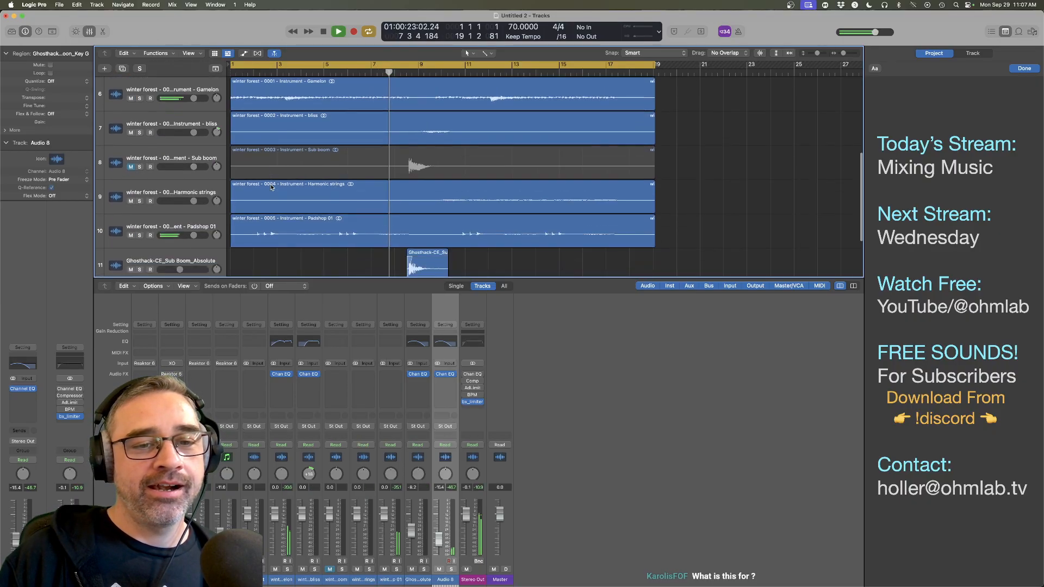
{"action": "scroll", "coordinate": [272, 187], "scroll_direction": "down", "scroll_amount": 1}
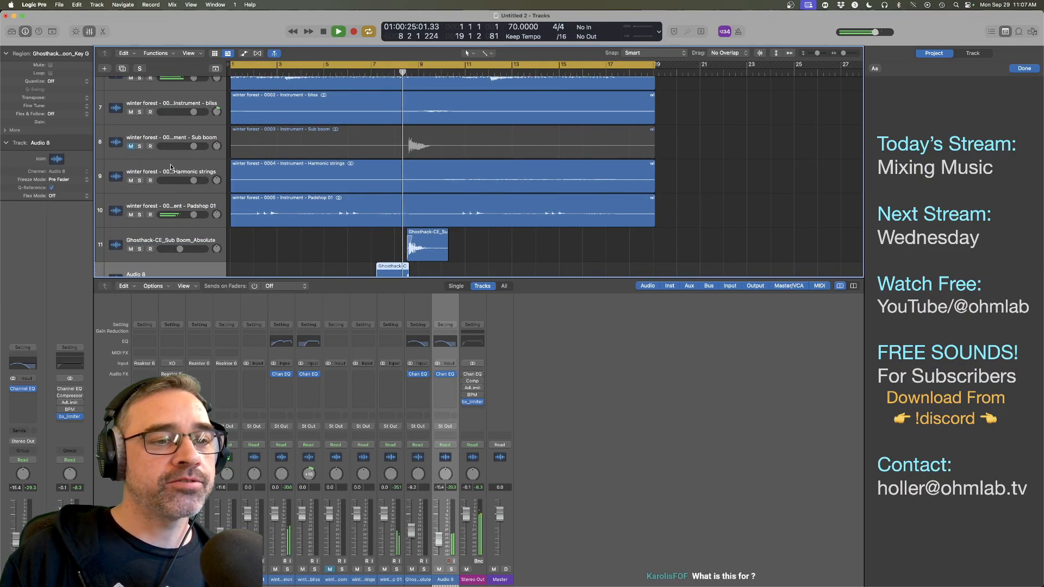
{"action": "left_click", "coordinate": [157, 191]}
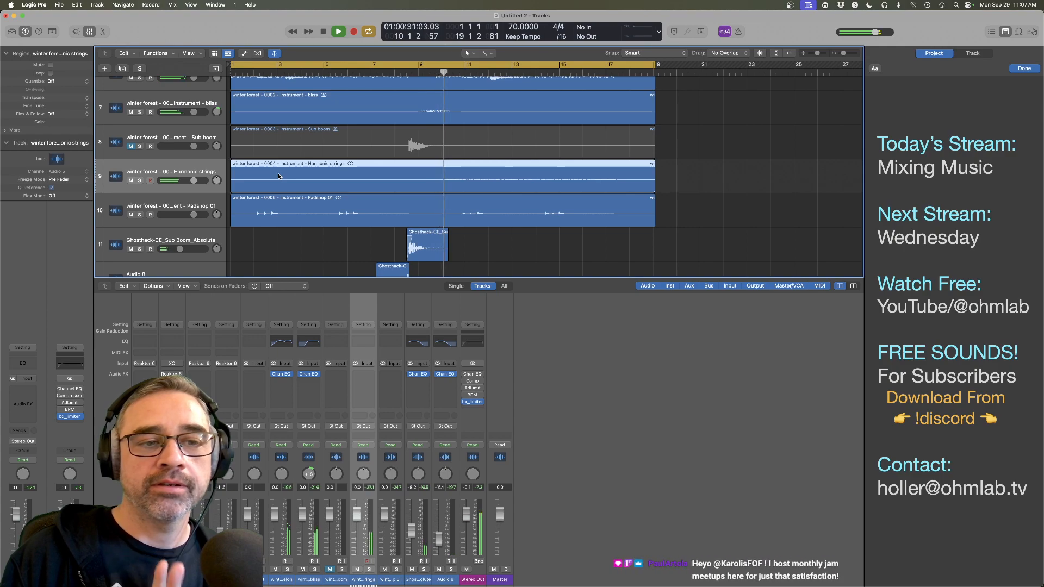
{"action": "left_click_drag", "start_coordinate": [216, 180], "coordinate": [217, 186]}
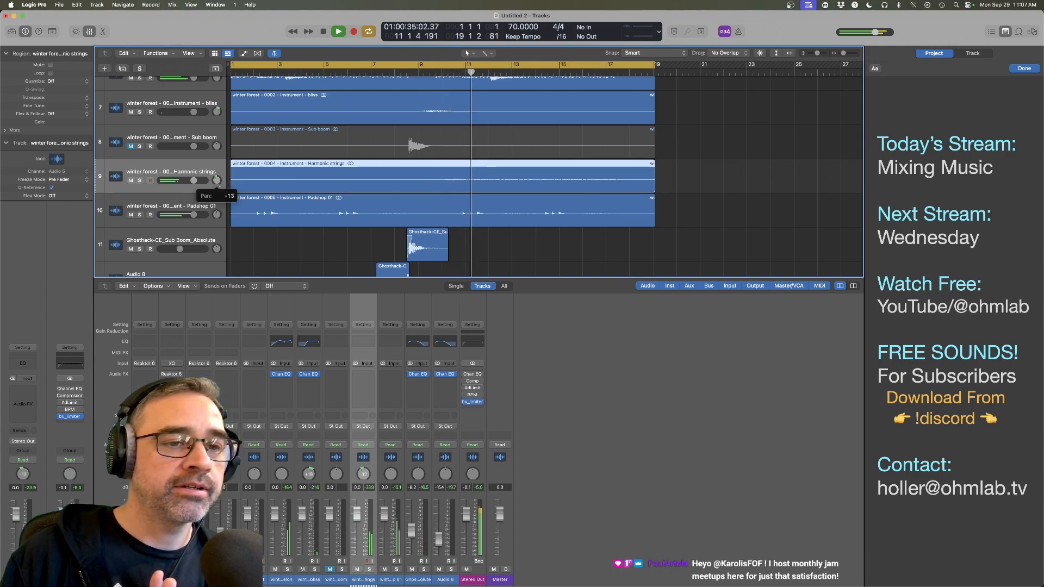
{"action": "left_click_drag", "start_coordinate": [216, 186], "coordinate": [217, 187]}
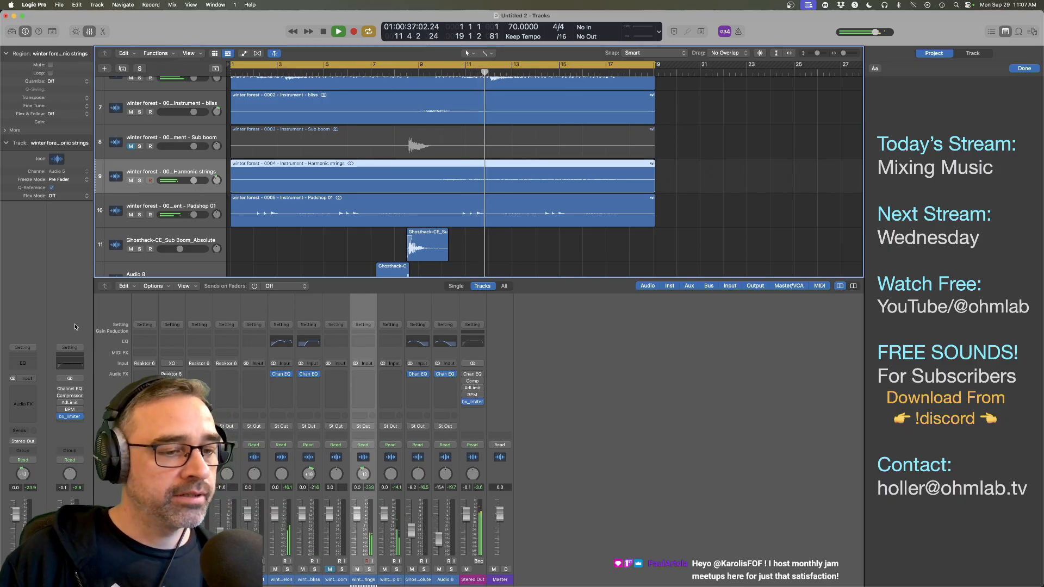
Step: Add a Channel EQ to the Harmonic strings track, solo the track and raise its low cut to around 400 Hz
{"action": "left_click", "coordinate": [22, 363]}
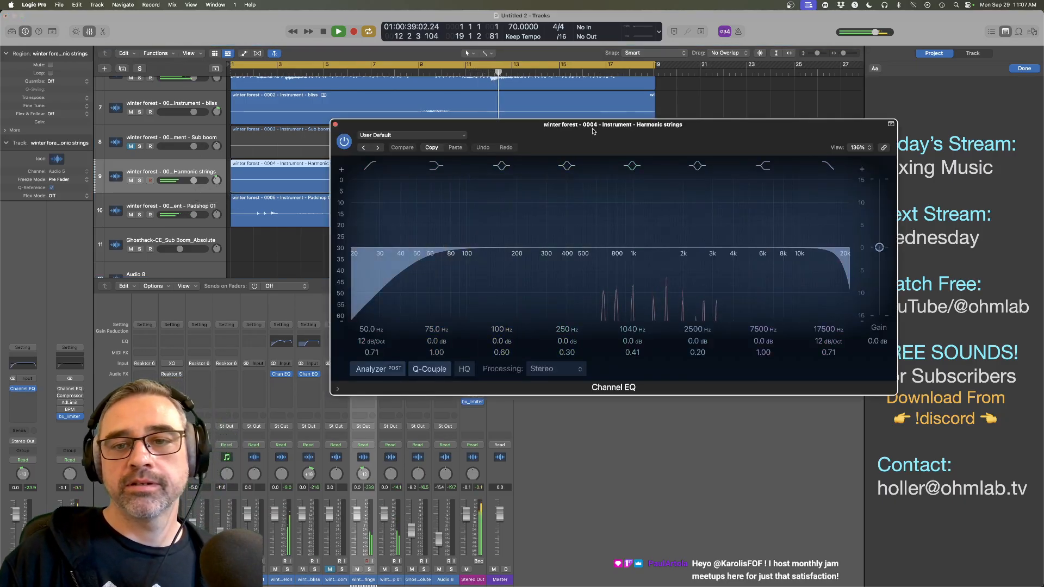
{"action": "left_click_drag", "start_coordinate": [593, 131], "coordinate": [398, 234]}
{"action": "key", "text": "s"}
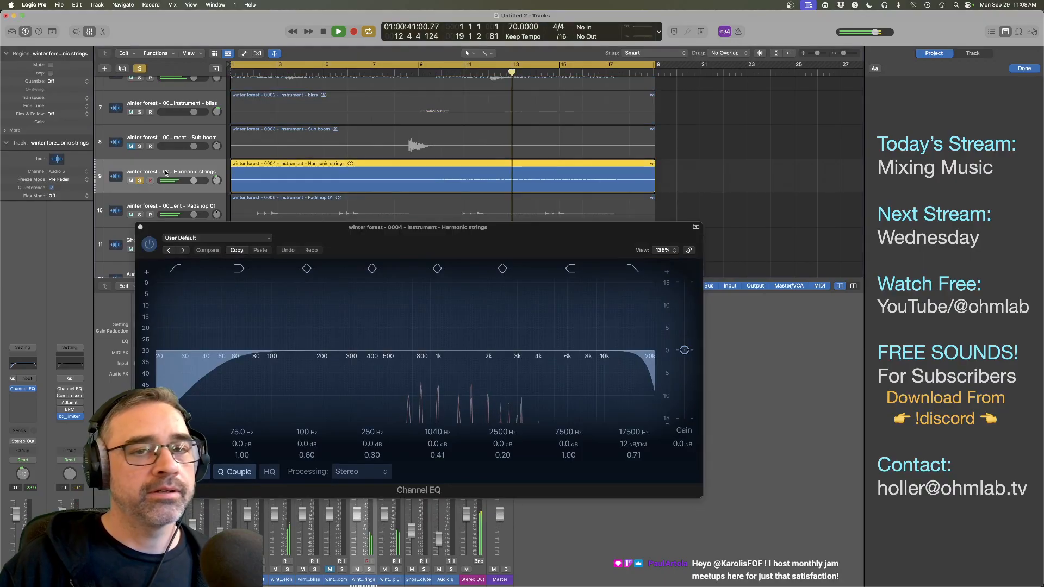
{"action": "left_click", "coordinate": [166, 173]}
{"action": "left_click", "coordinate": [176, 433]}
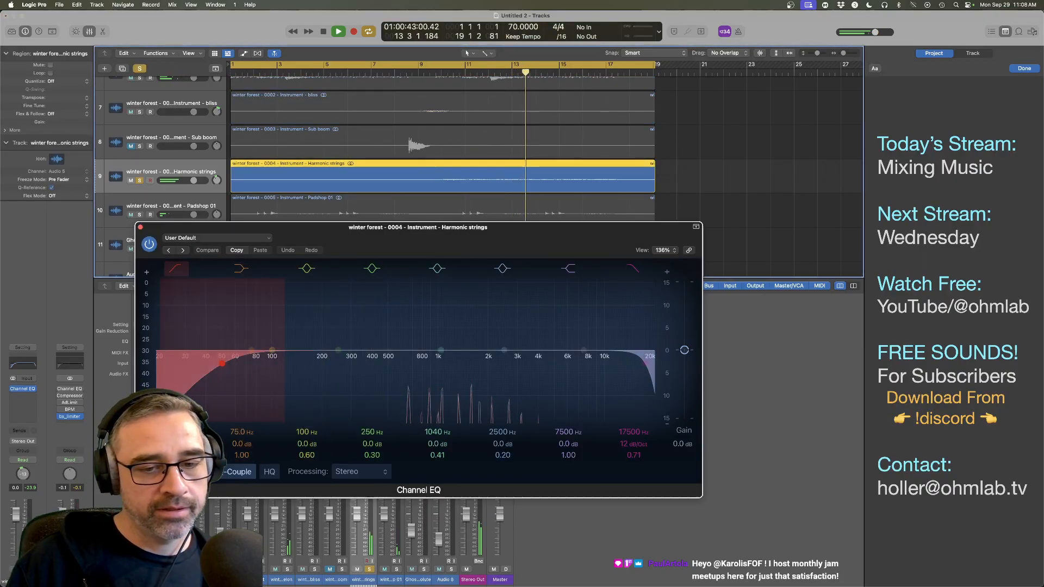
{"action": "left_click_drag", "start_coordinate": [222, 363], "coordinate": [378, 363]}
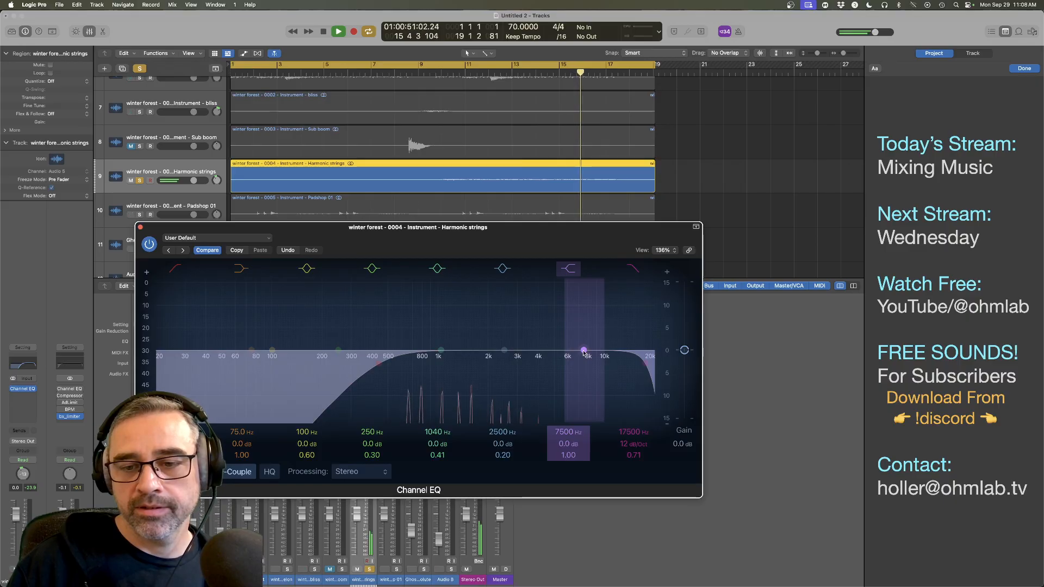
Step: Boost the strings' high shelf 3.3 dB at 8050 Hz and upper-mid bell 1.4 dB at 3860 Hz, Q 0.54, and unsolo the track
{"action": "mouse_move", "coordinate": [584, 350]}
{"action": "left_mouse_down"}
{"action": "mouse_move", "coordinate": [607, 346]}
{"action": "mouse_move", "coordinate": [590, 337]}
{"action": "left_mouse_up"}
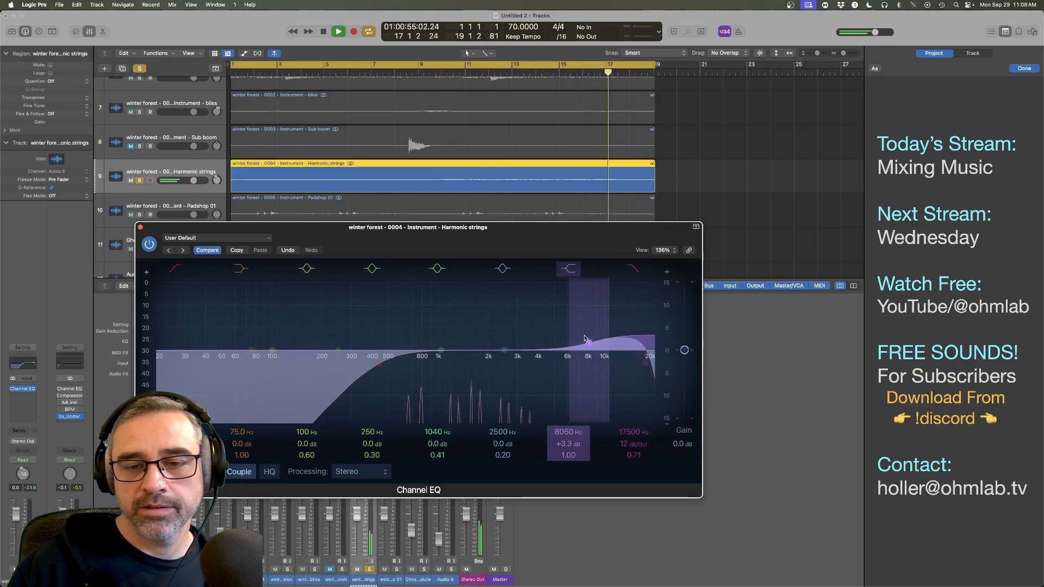
{"action": "left_click_drag", "start_coordinate": [504, 349], "coordinate": [504, 347]}
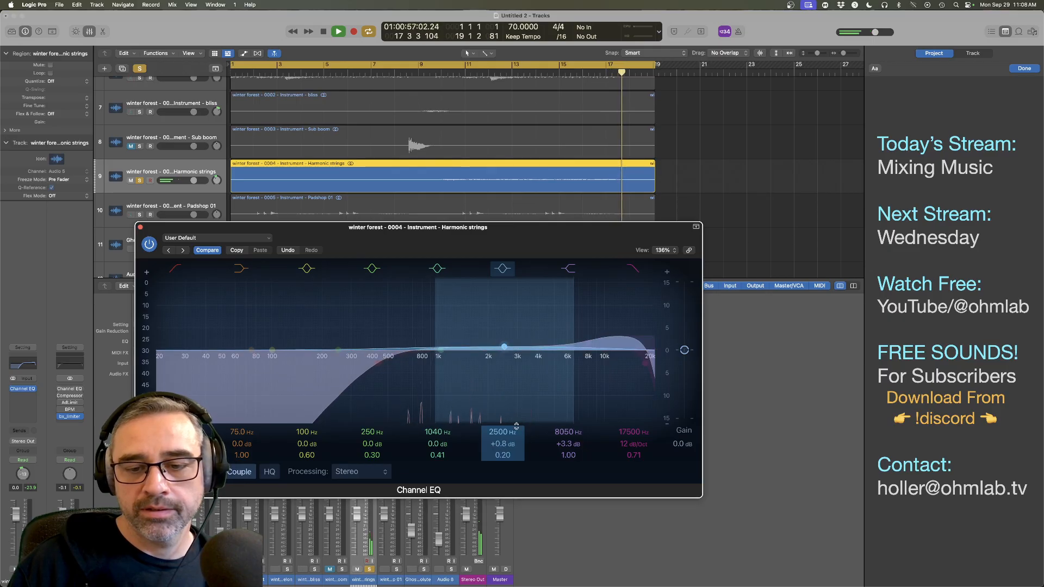
{"action": "left_click_drag", "start_coordinate": [502, 460], "coordinate": [501, 455]}
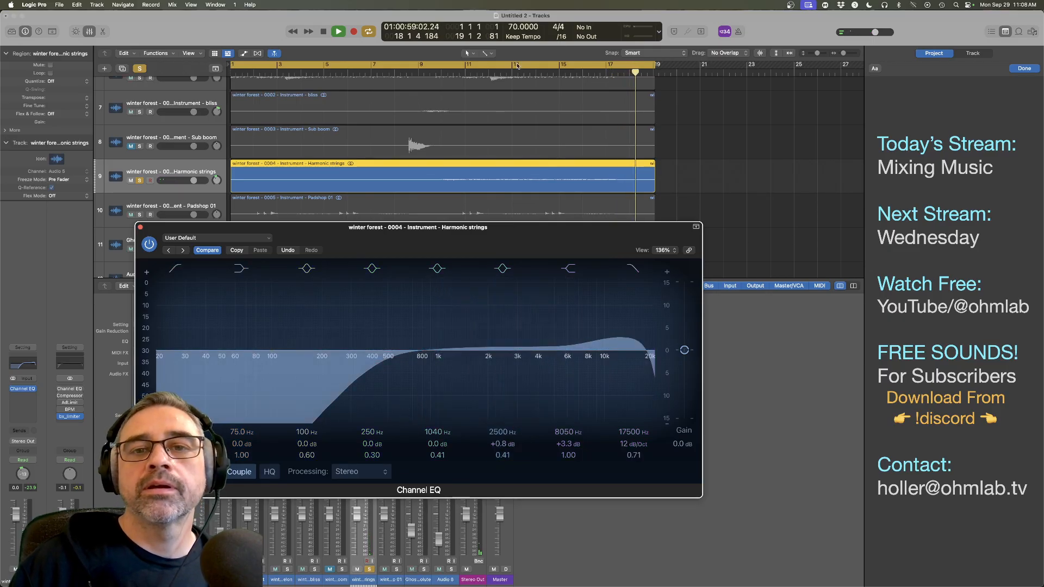
{"action": "left_click", "coordinate": [487, 73]}
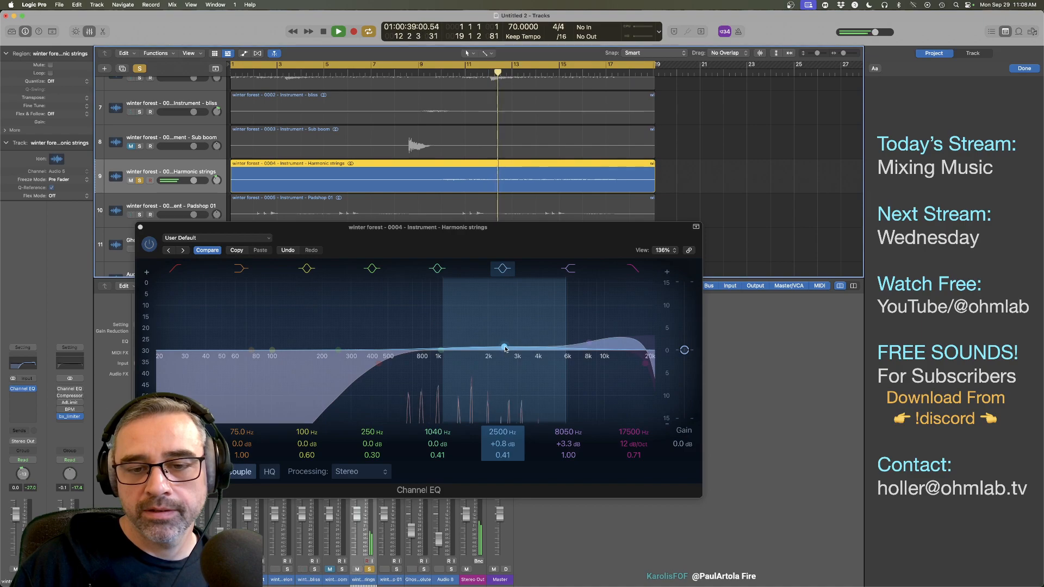
{"action": "left_click_drag", "start_coordinate": [501, 348], "coordinate": [530, 346]}
{"action": "left_click_drag", "start_coordinate": [501, 456], "coordinate": [502, 452]}
{"action": "left_click_drag", "start_coordinate": [530, 346], "coordinate": [537, 345]}
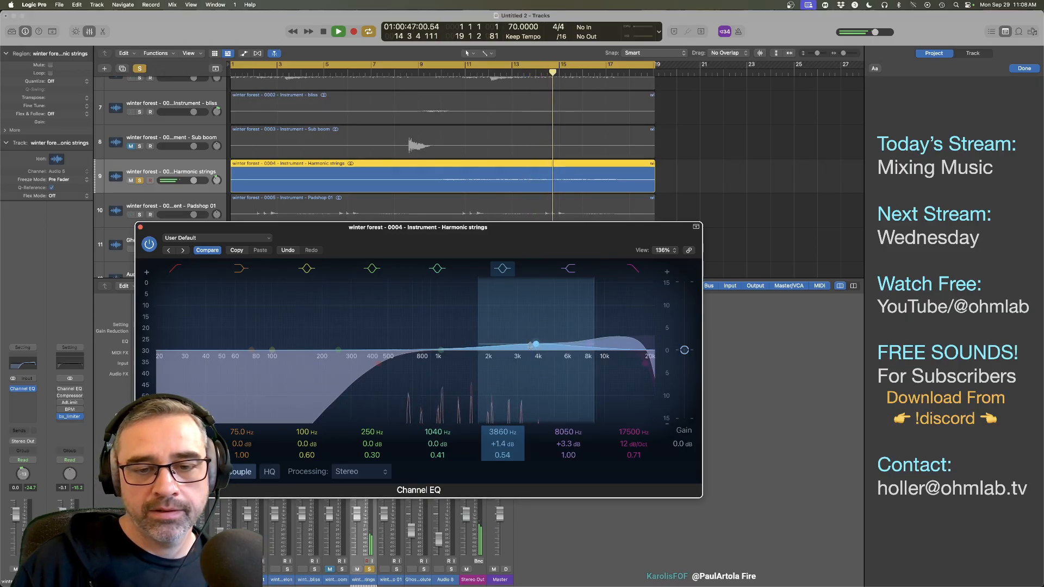
{"action": "left_click", "coordinate": [141, 228]}
{"action": "key", "text": "s"}
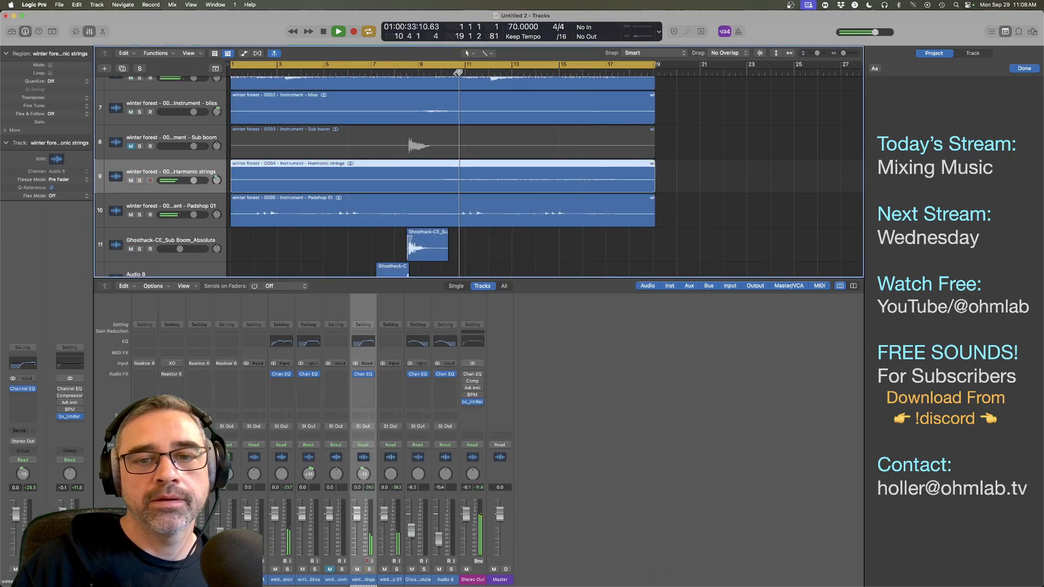
Step: Solo the Padshop 01 track and play it from near the start of the arrangement
{"action": "left_click", "coordinate": [139, 219]}
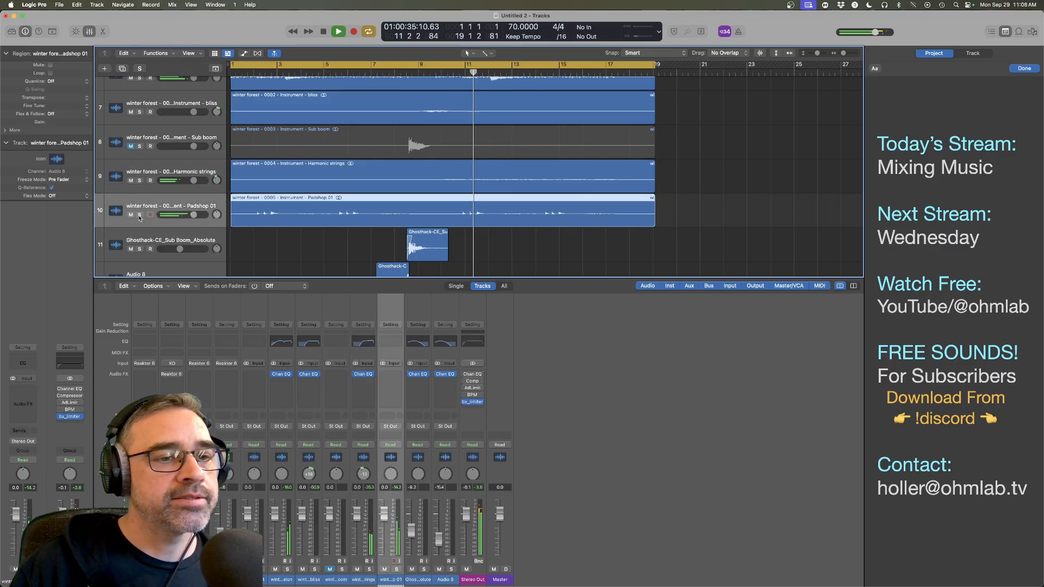
{"action": "left_click", "coordinate": [140, 215]}
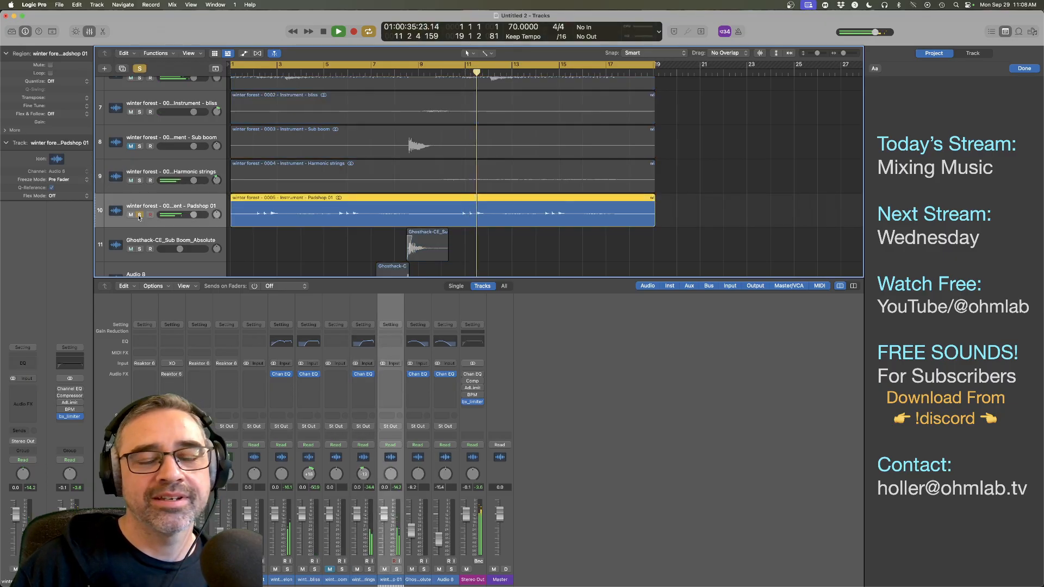
{"action": "left_click", "coordinate": [252, 66]}
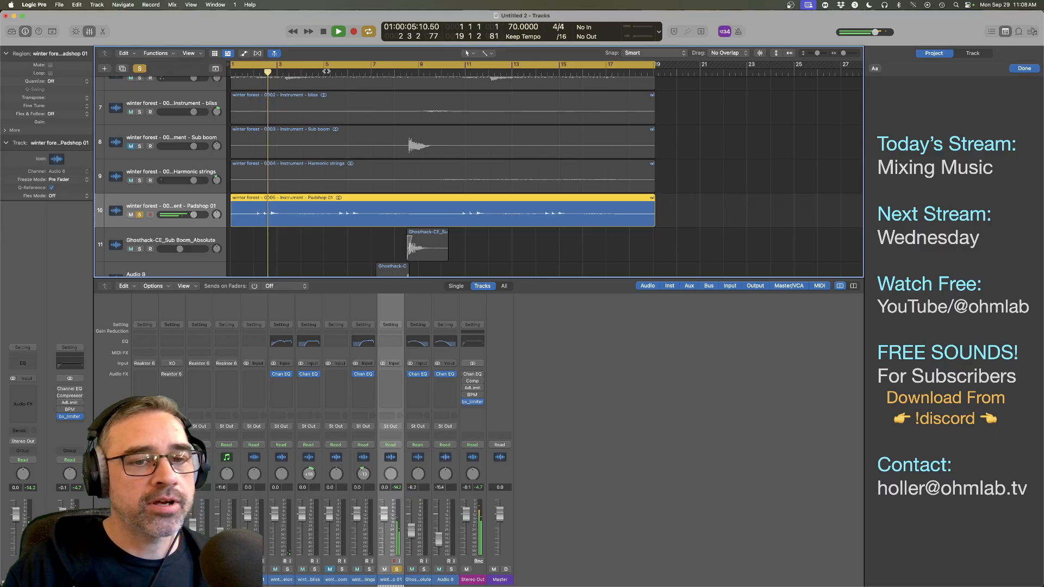
Step: Replay the soloed Padshop 01 track from about bar 2, add a Channel EQ to it and adjust its low-cut slope
{"action": "left_click", "coordinate": [253, 68]}
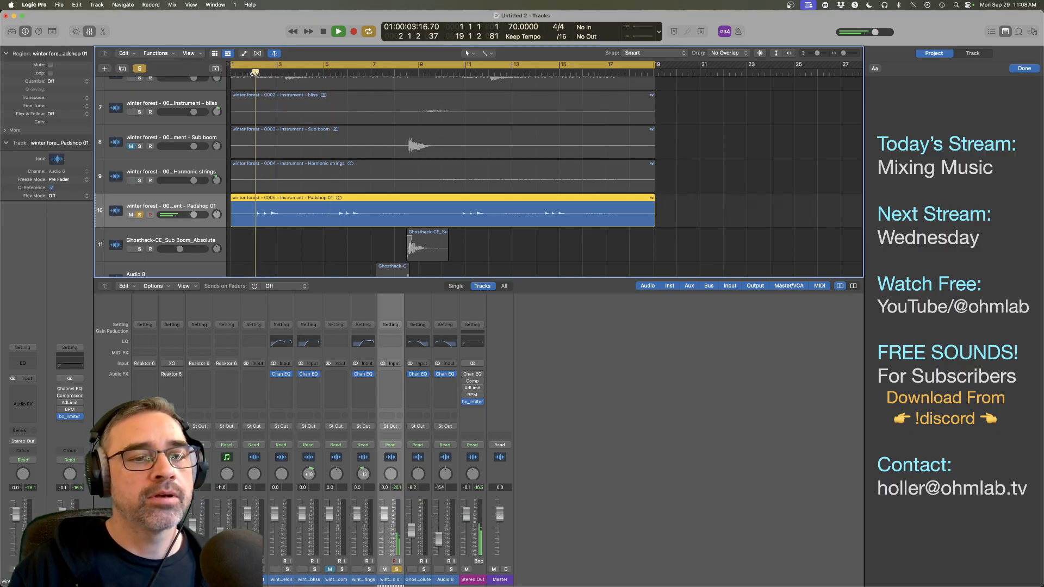
{"action": "left_click", "coordinate": [30, 364]}
{"action": "left_click_drag", "start_coordinate": [625, 140], "coordinate": [465, 264]}
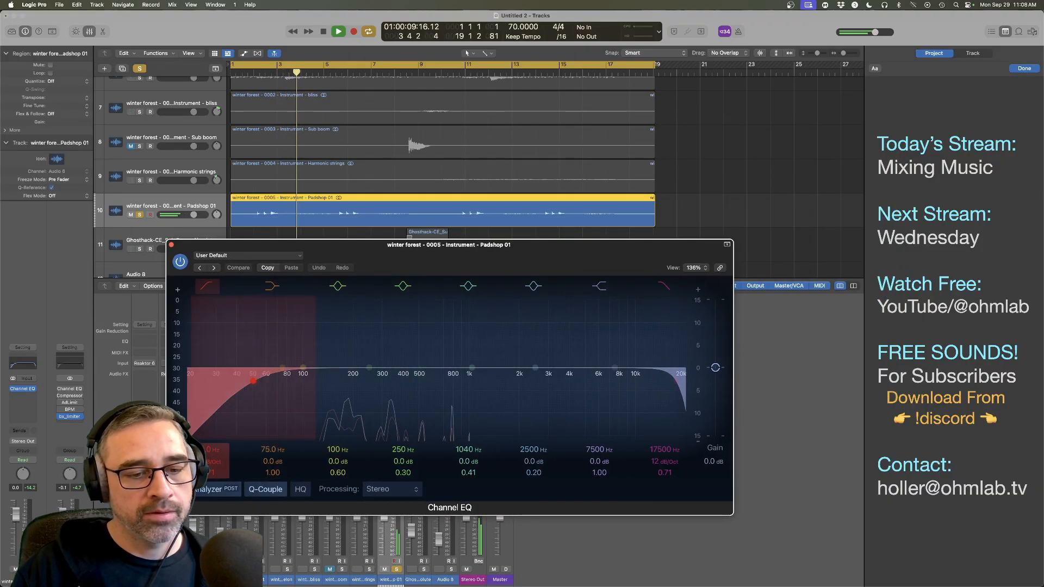
{"action": "left_click_drag", "start_coordinate": [206, 462], "coordinate": [206, 466]}
Step: Raise the Padshop 01 low cut to around 150 Hz and boost the low-mid bell 2.6 dB at 181 Hz, Q 0.79
{"action": "left_click_drag", "start_coordinate": [253, 380], "coordinate": [355, 357]}
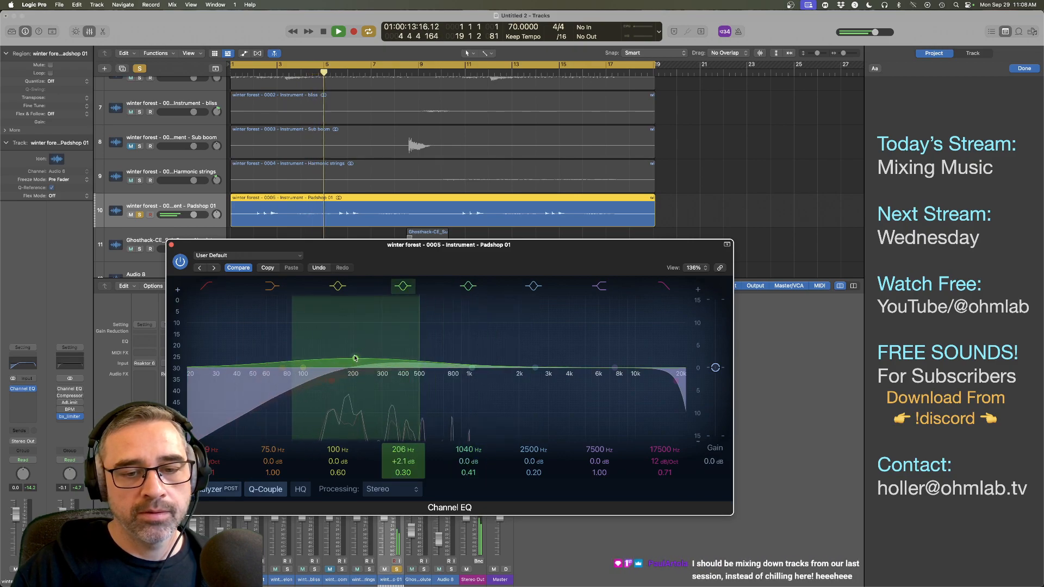
{"action": "scroll", "coordinate": [355, 359], "scroll_direction": "up", "scroll_amount": 5}
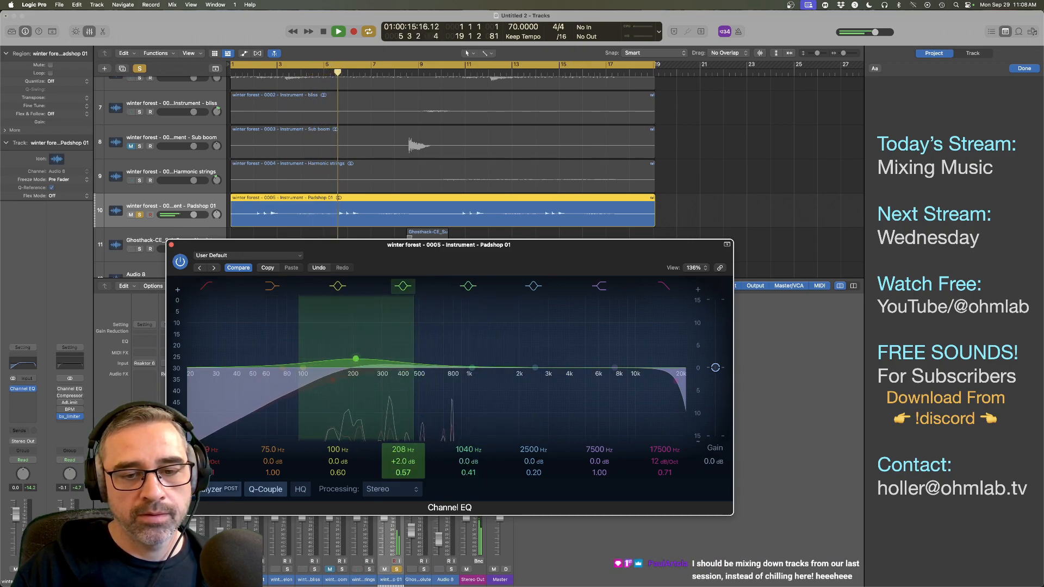
{"action": "scroll", "coordinate": [356, 359], "scroll_direction": "up", "scroll_amount": 2}
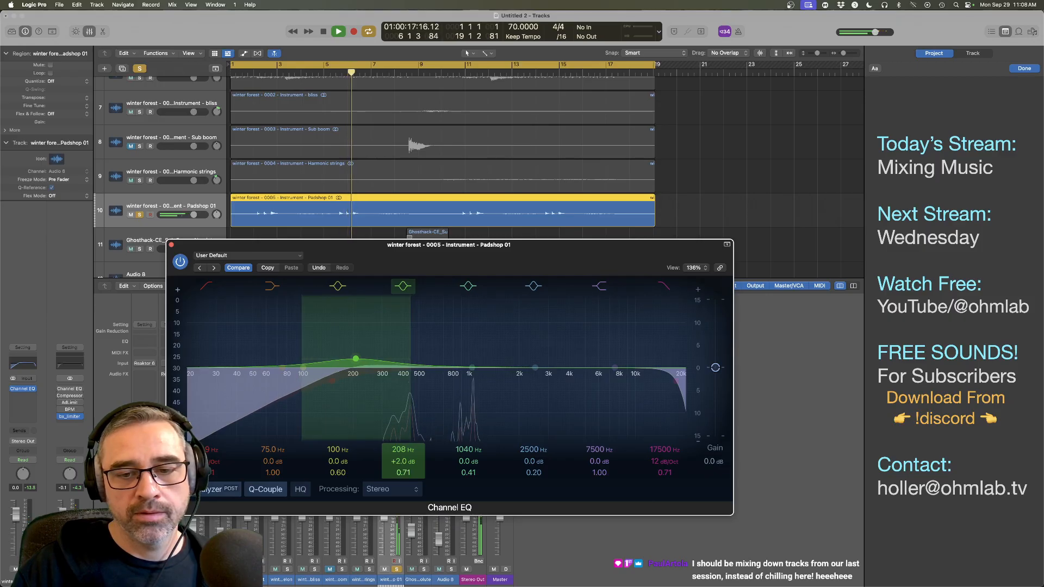
{"action": "left_click_drag", "start_coordinate": [405, 472], "coordinate": [405, 475]}
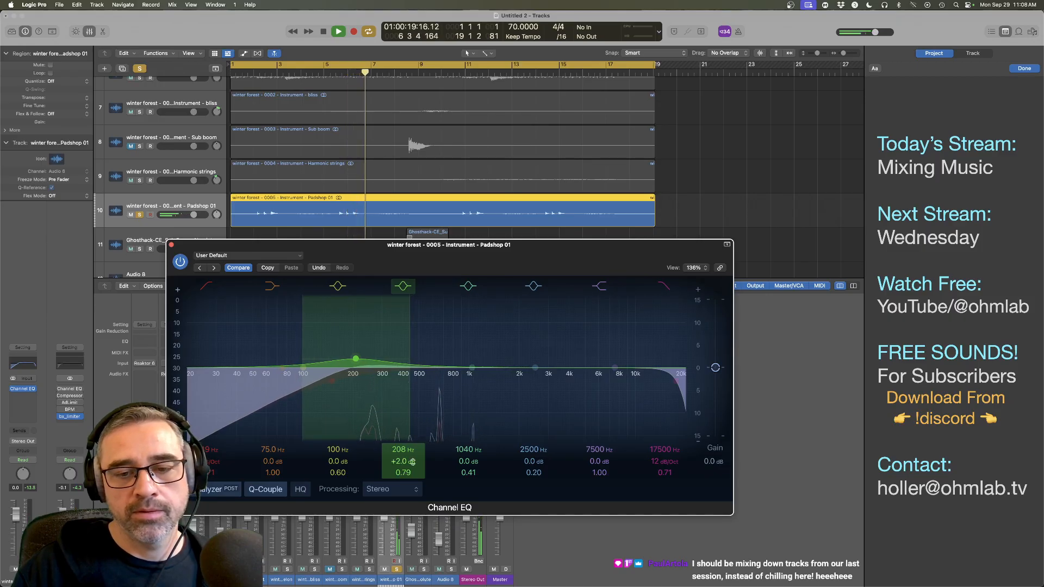
{"action": "left_click_drag", "start_coordinate": [355, 359], "coordinate": [352, 356]}
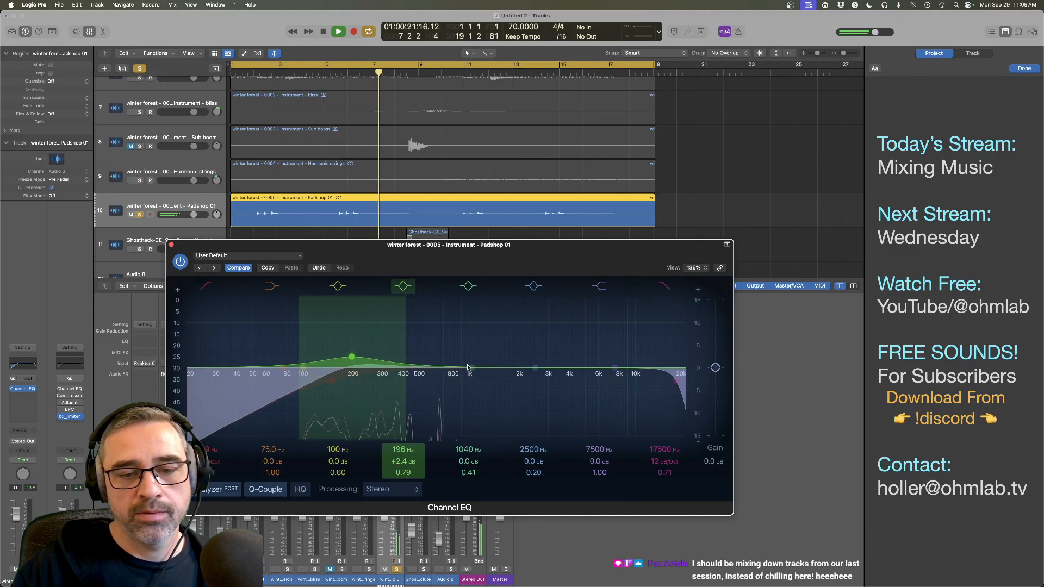
Step: Boost the Padshop 01 mid bell 1.3 dB at 1140 Hz, Q 1.20, and set the upper-mid bell to -3.4 dB at 492 Hz, Q 0.79
{"action": "mouse_move", "coordinate": [468, 367]}
{"action": "left_mouse_down"}
{"action": "mouse_move", "coordinate": [454, 367]}
{"action": "mouse_move", "coordinate": [479, 365]}
{"action": "left_mouse_up"}
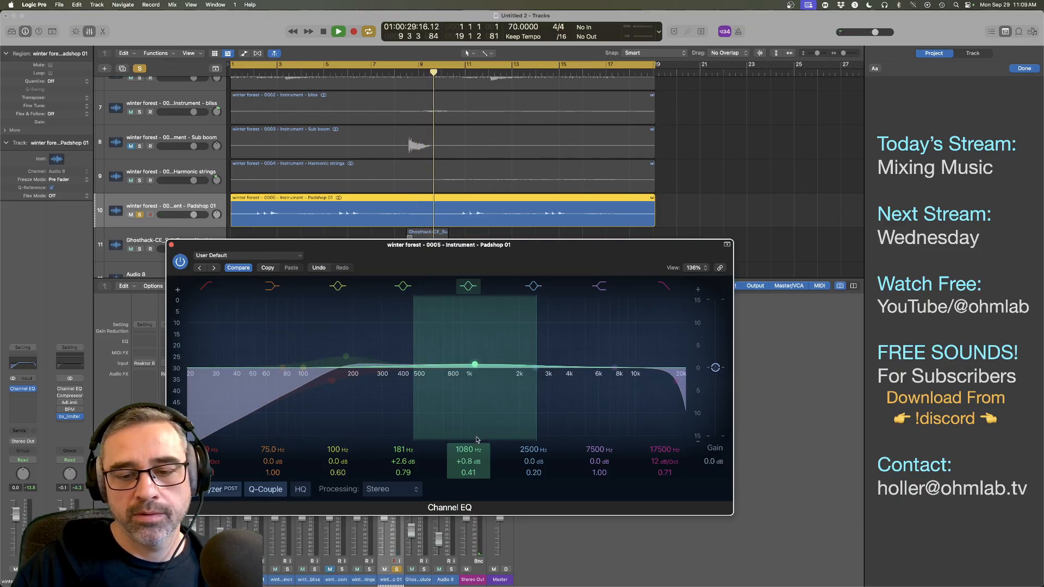
{"action": "left_click_drag", "start_coordinate": [471, 474], "coordinate": [471, 446]}
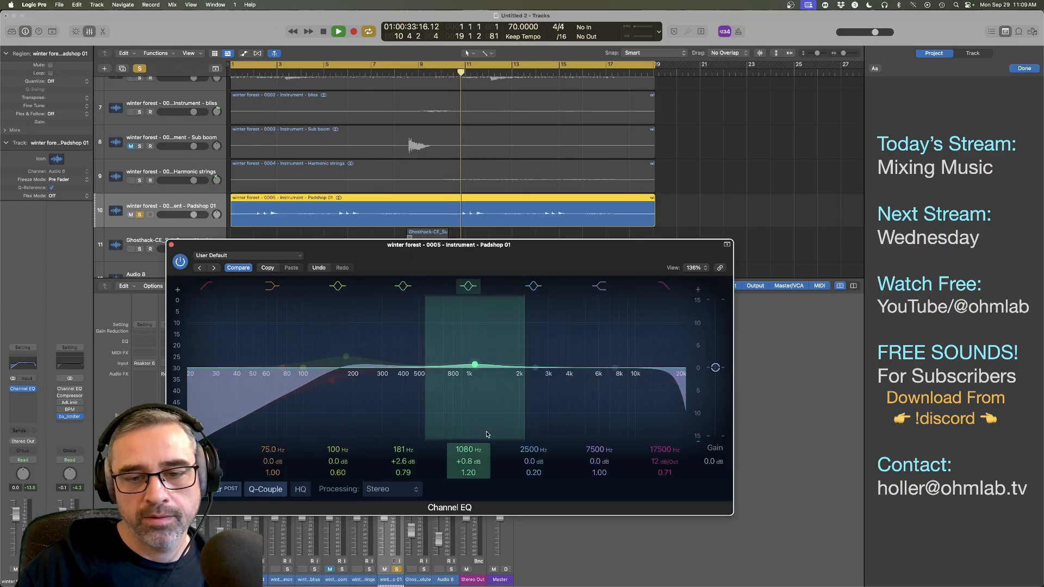
{"action": "left_click_drag", "start_coordinate": [476, 365], "coordinate": [479, 363]}
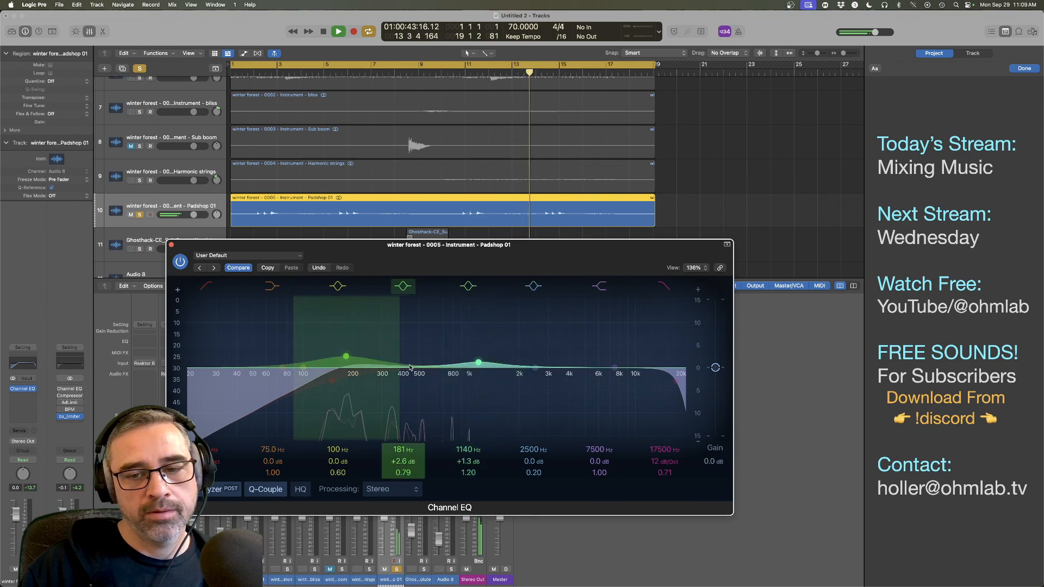
{"action": "left_click_drag", "start_coordinate": [536, 370], "coordinate": [417, 384]}
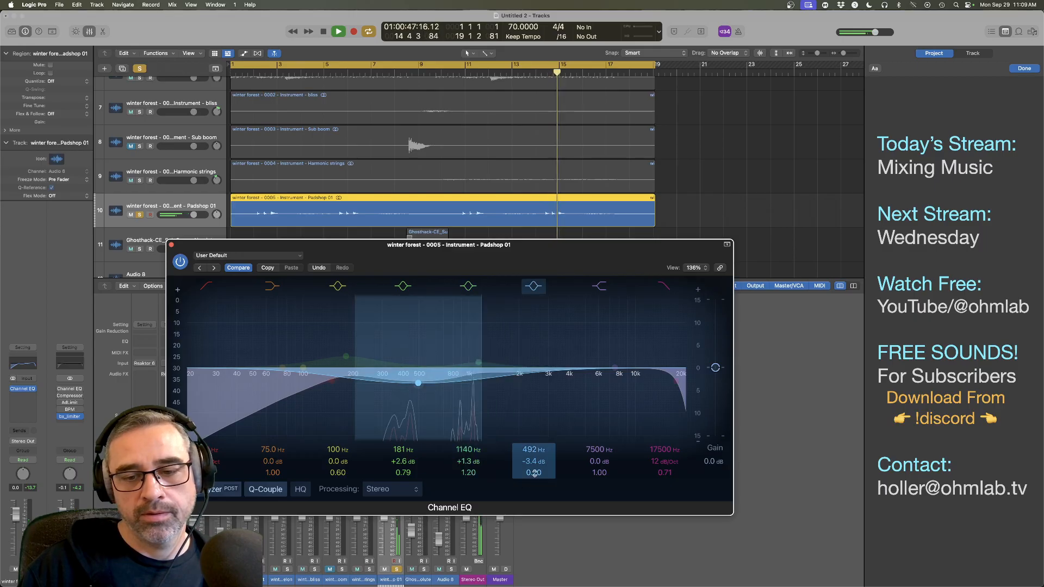
{"action": "left_click_drag", "start_coordinate": [534, 474], "coordinate": [534, 451]}
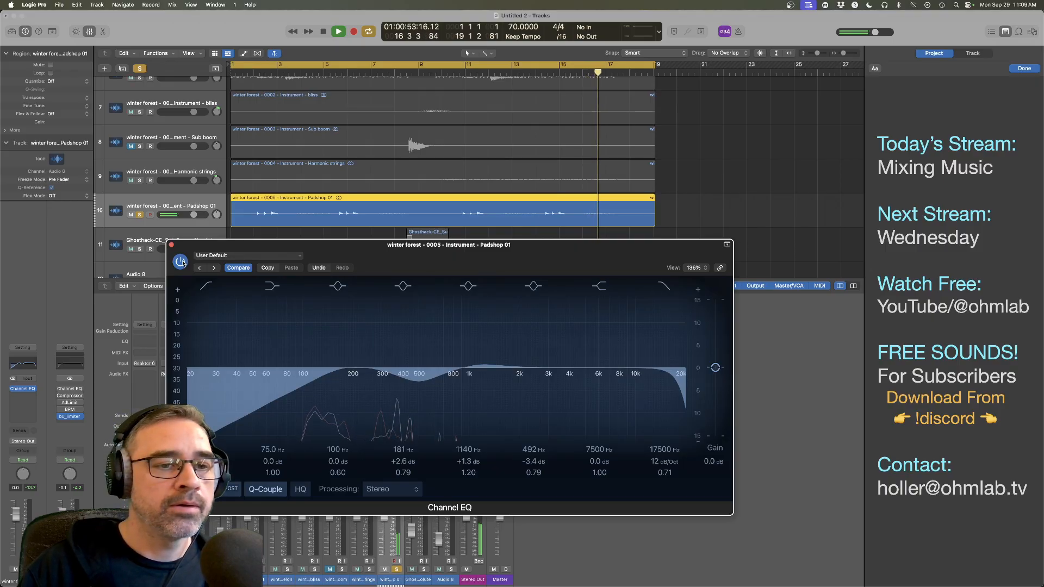
Step: Compare the Padshop 01 EQ bypassed and active from about bar 13, leave it on, close it and unsolo the track
{"action": "left_click", "coordinate": [531, 79]}
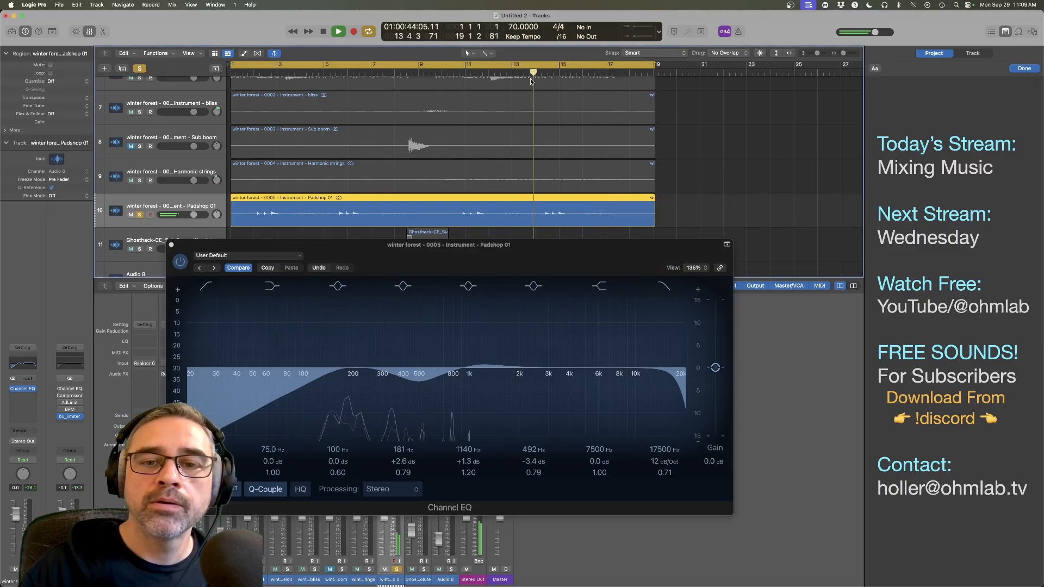
{"action": "left_click", "coordinate": [182, 262]}
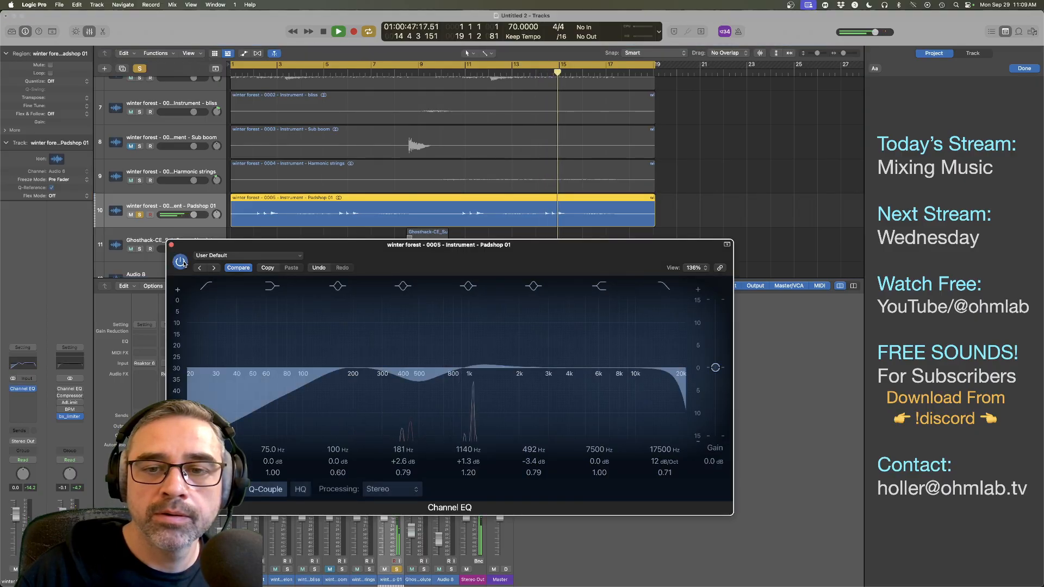
{"action": "left_click", "coordinate": [171, 245]}
{"action": "left_click", "coordinate": [140, 215]}
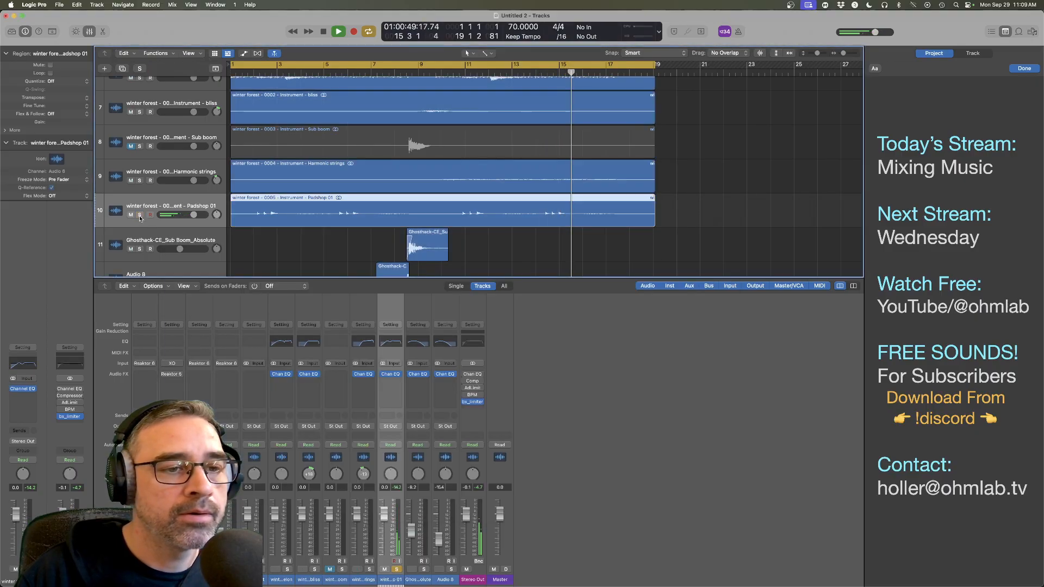
Step: Listen to the full mix from about bar 11 while looking over the tracks, and stop playback near bar 15
{"action": "left_click", "coordinate": [465, 72]}
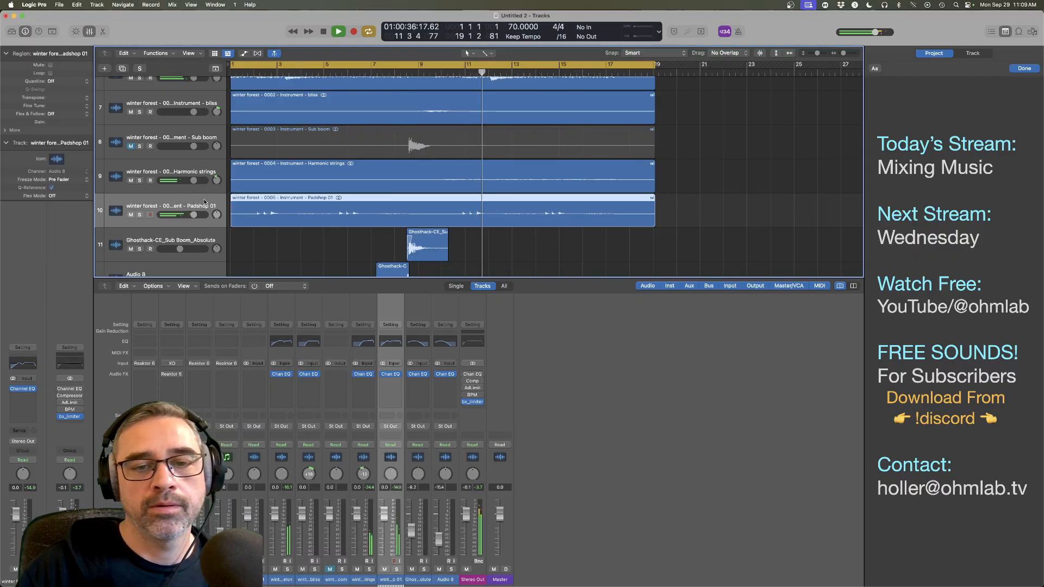
{"action": "scroll", "coordinate": [457, 230], "scroll_direction": "down", "scroll_amount": 2}
{"action": "scroll", "coordinate": [435, 202], "scroll_direction": "up", "scroll_amount": 4}
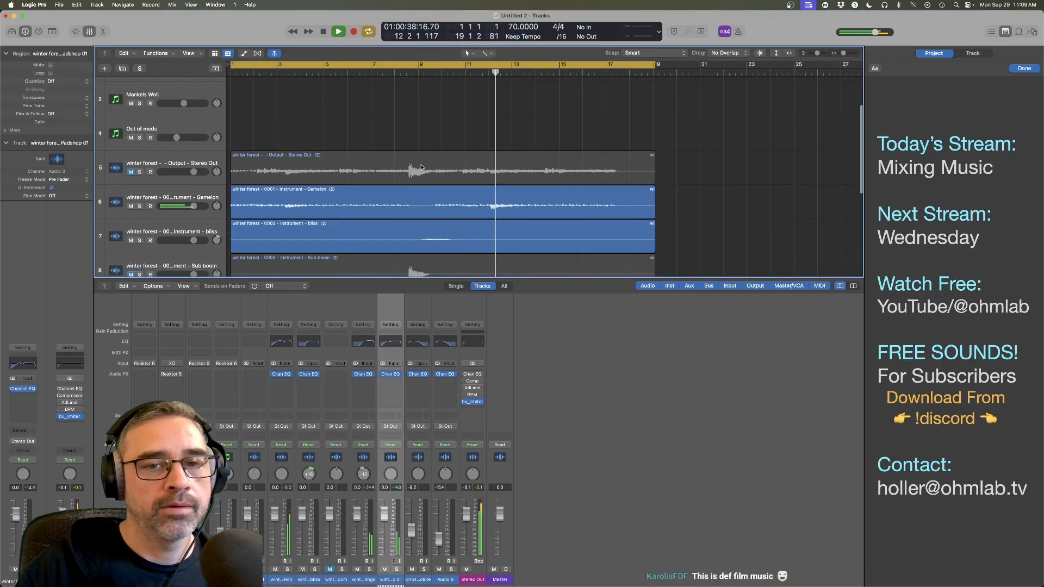
{"action": "scroll", "coordinate": [416, 173], "scroll_direction": "down", "scroll_amount": 2}
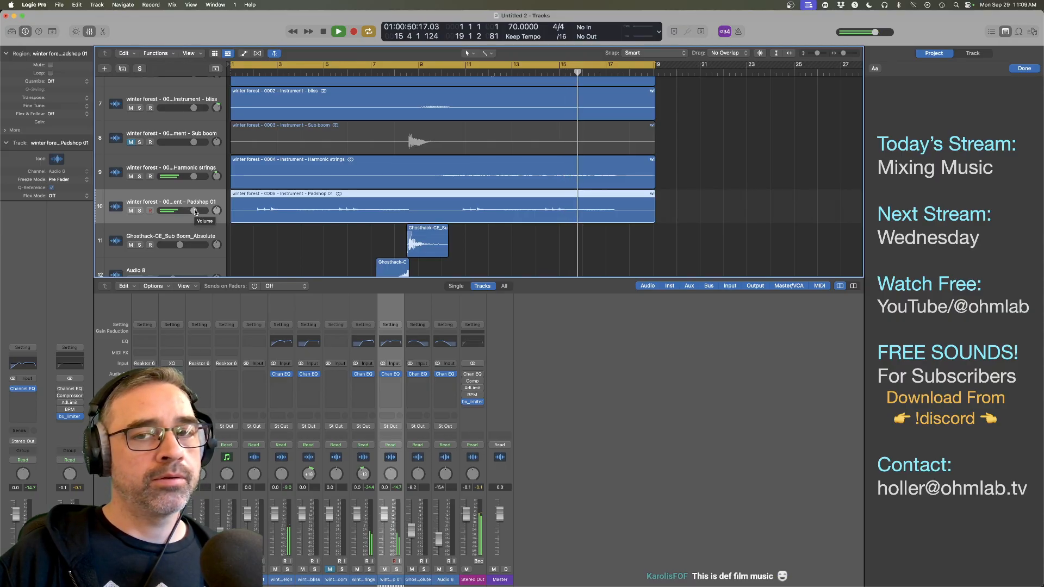
{"action": "key", "text": "space"}
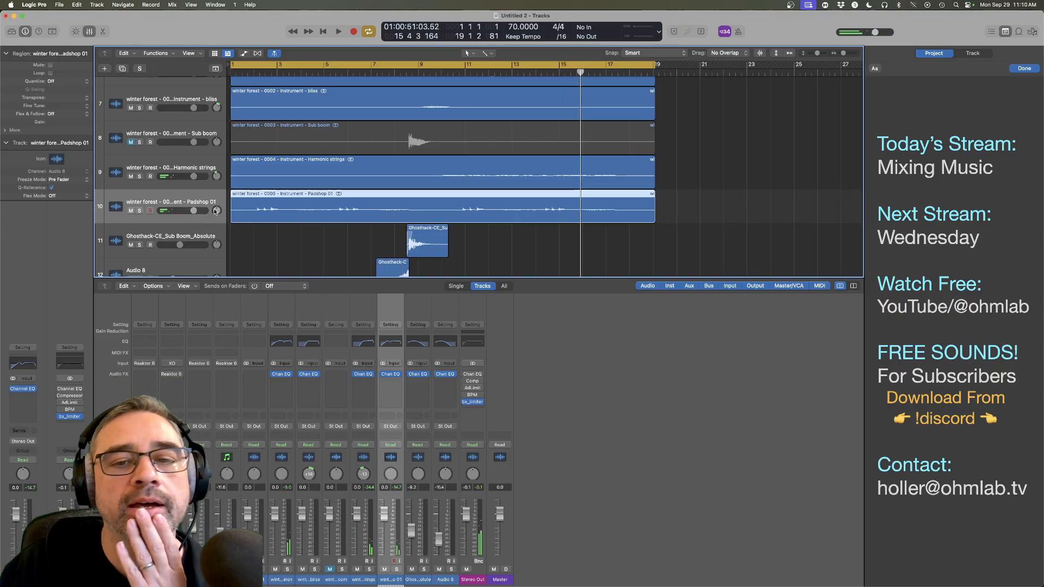
Step: Pan the Padshop 01 track to +10 and lower its volume to -2.3 dB while checking it in the mix
{"action": "left_click_drag", "start_coordinate": [217, 211], "coordinate": [188, 212]}
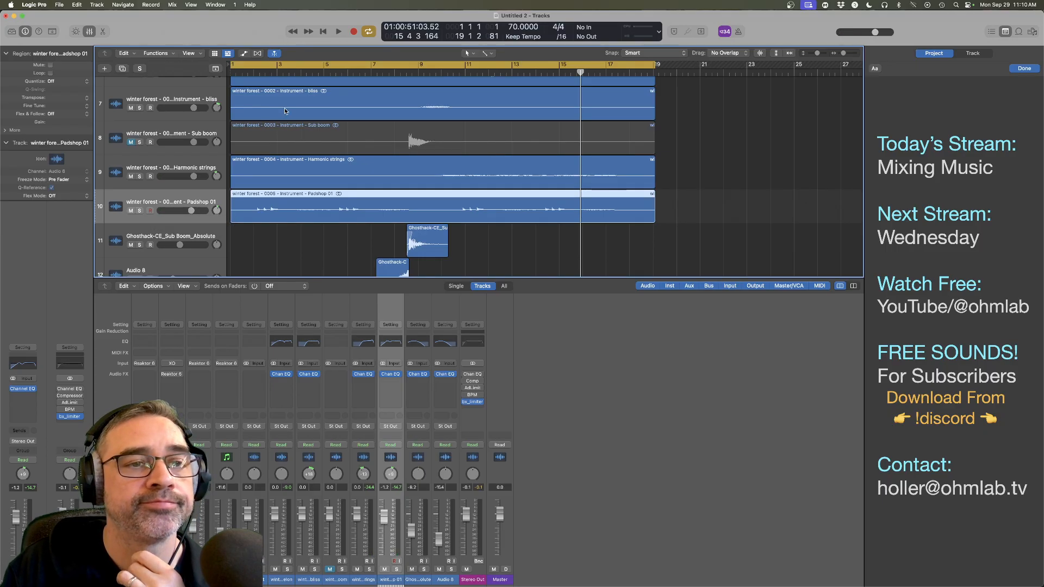
{"action": "key", "text": "space"}
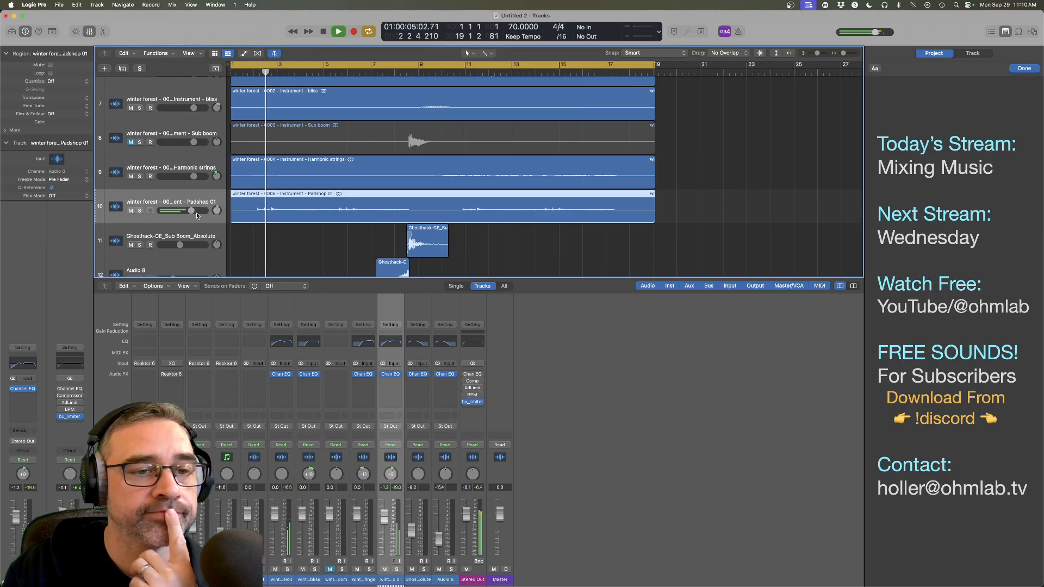
{"action": "mouse_move", "coordinate": [199, 213]}
{"action": "left_click_drag", "start_coordinate": [199, 213], "coordinate": [186, 213]}
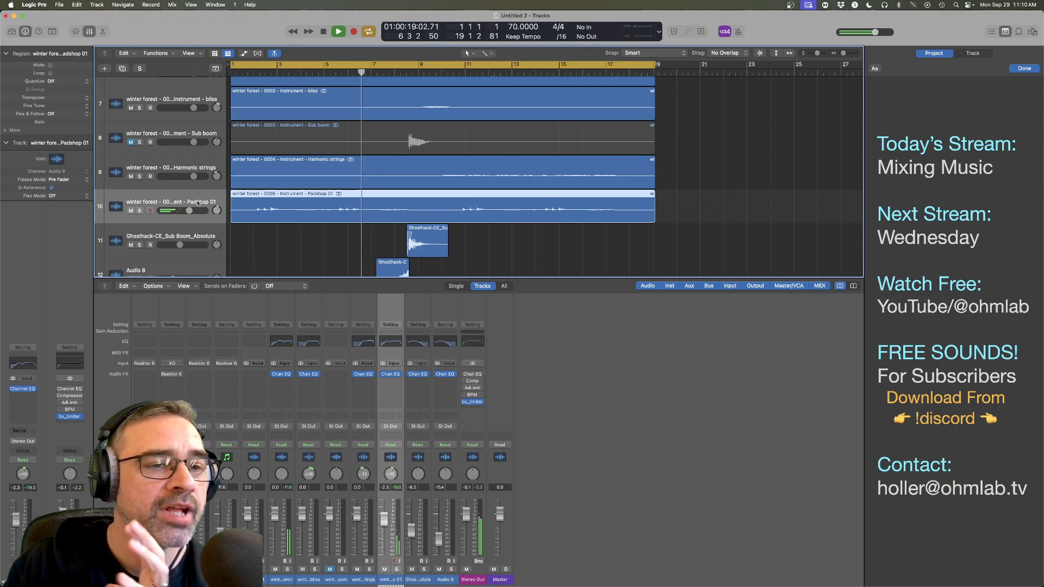
{"action": "key", "text": "space"}
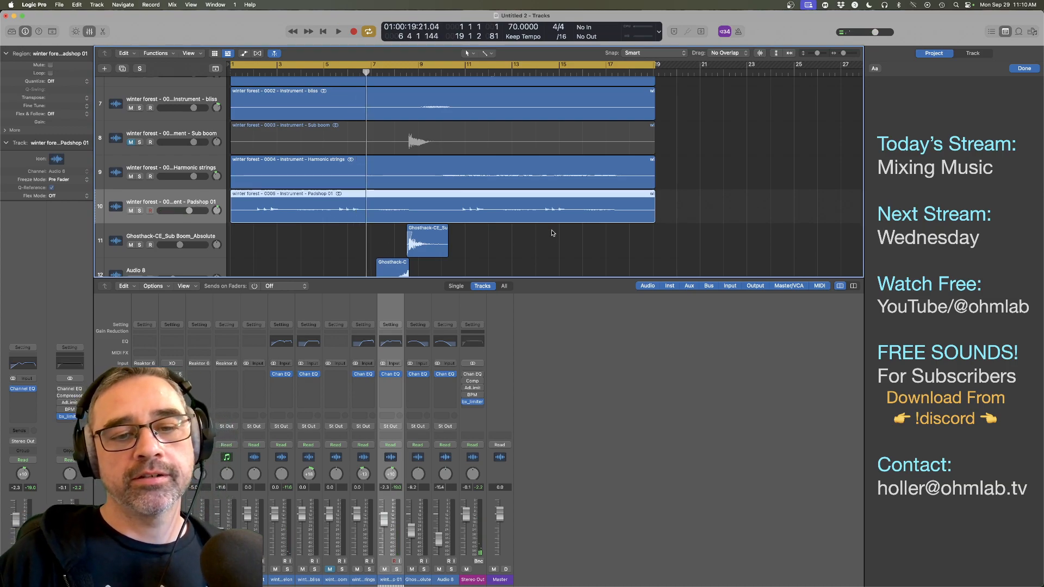
Step: Reduce the track height so all the audio tracks down to Audio 6 fit in the arrangement view
{"action": "scroll", "coordinate": [552, 233], "scroll_direction": "up", "scroll_amount": 5}
{"action": "key", "text": "super+Up"}
{"action": "key", "text": "super+Up"}
{"action": "key", "text": "super+Up"}
{"action": "key", "text": "super+Up"}
{"action": "key", "text": "super+Up"}
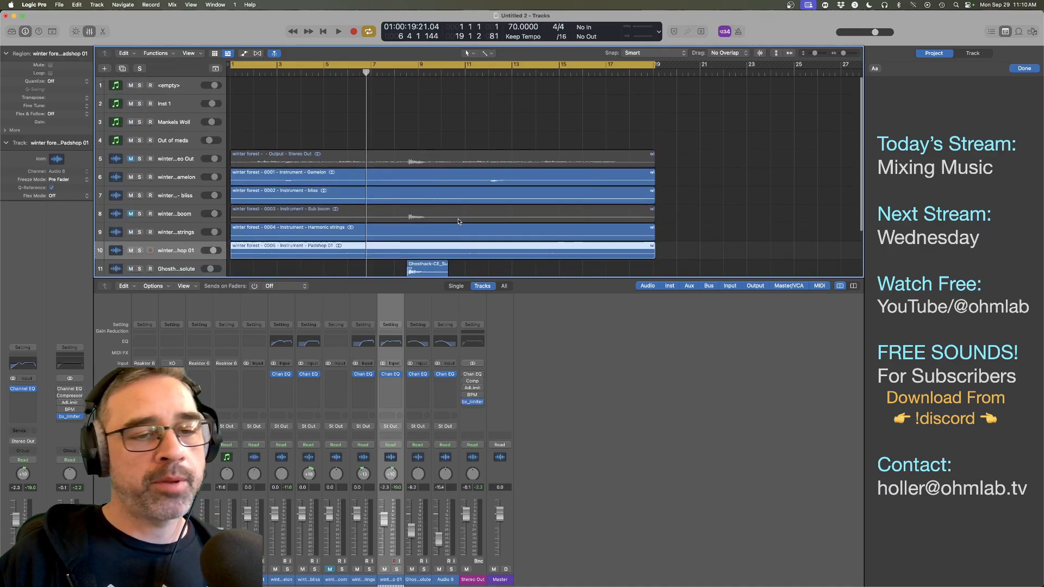
{"action": "scroll", "coordinate": [481, 224], "scroll_direction": "down", "scroll_amount": 3}
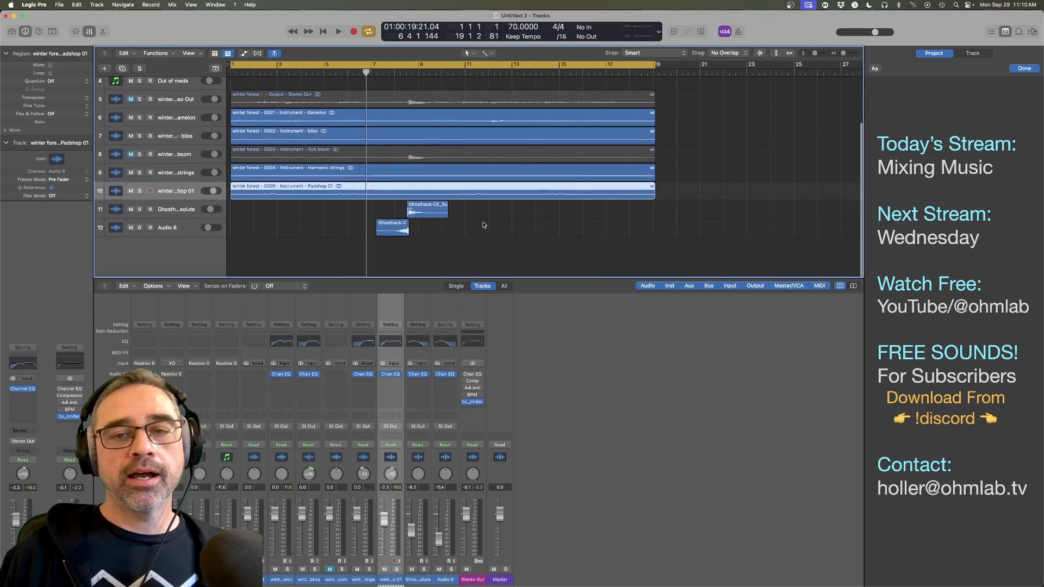
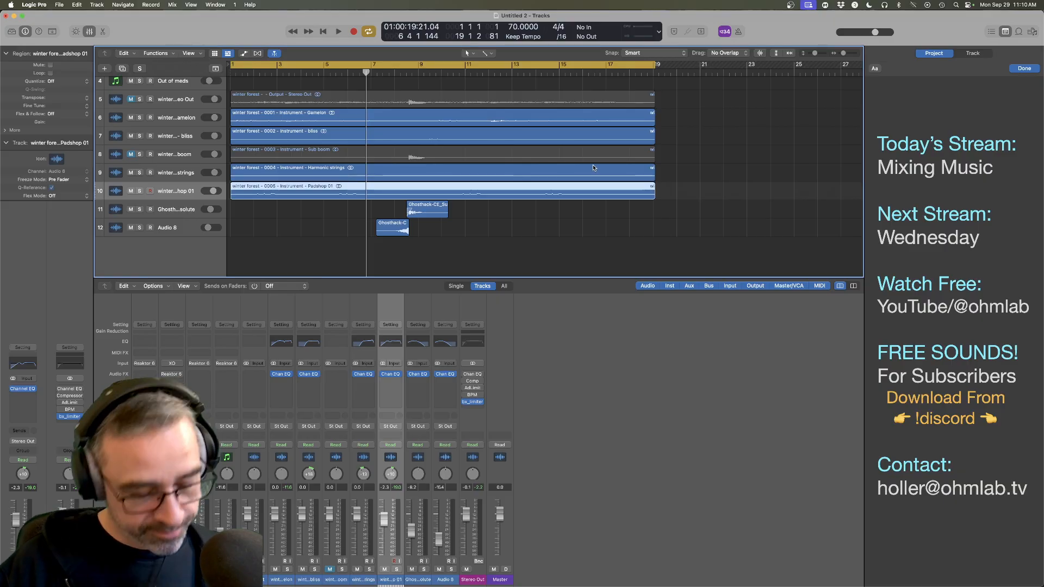
{"action": "key", "text": "super+Tab"}
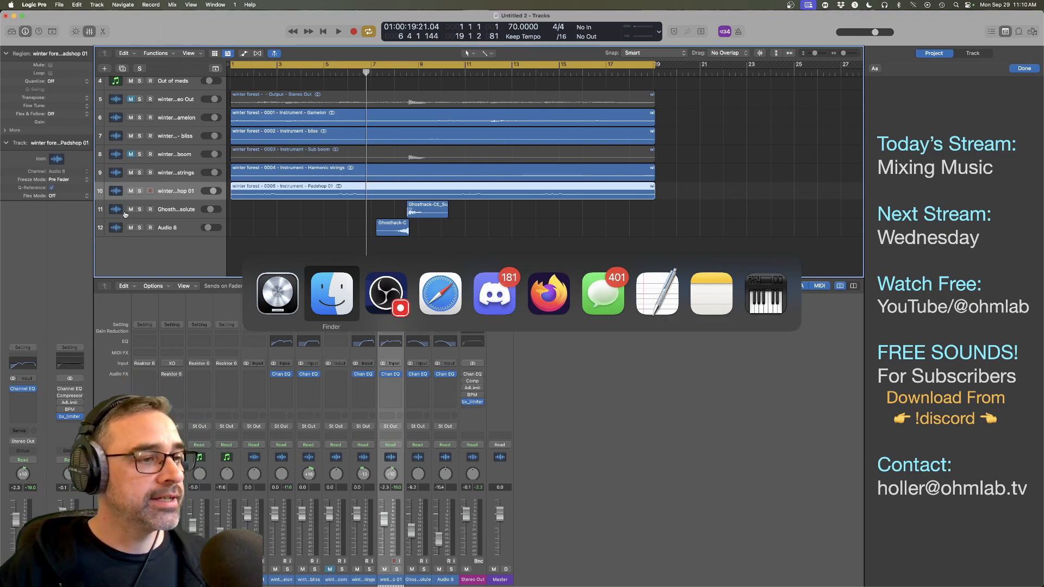
{"action": "key", "text": "Escape"}
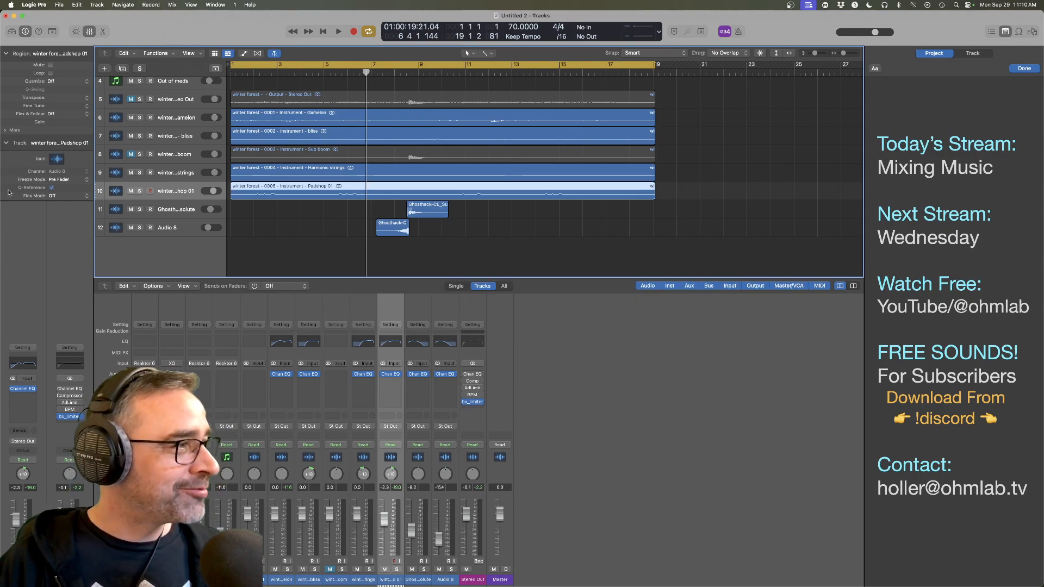
{"action": "key", "text": "space"}
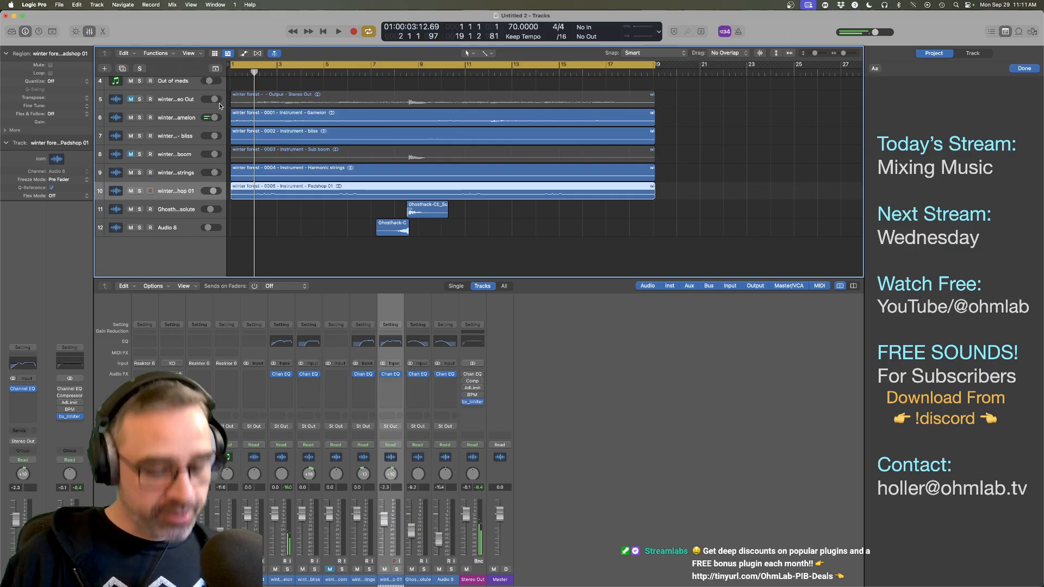
Step: Select the Gamelon, bliss and Harmonic strings tracks together, leaving out Sub boom, and add a send to Bus 1 on them
{"action": "left_click", "coordinate": [187, 122]}
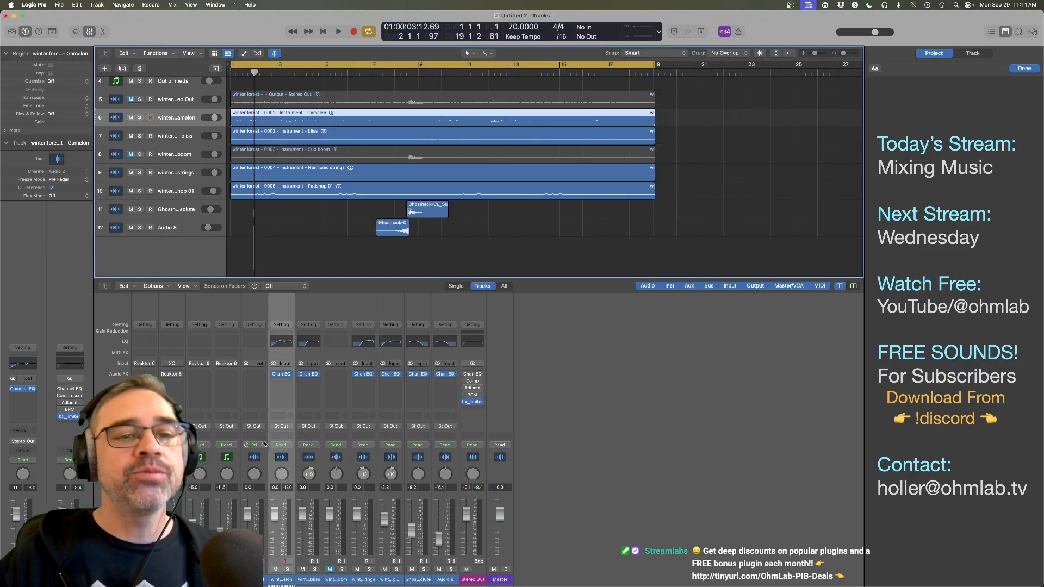
{"action": "left_click", "coordinate": [194, 178], "text": "shift"}
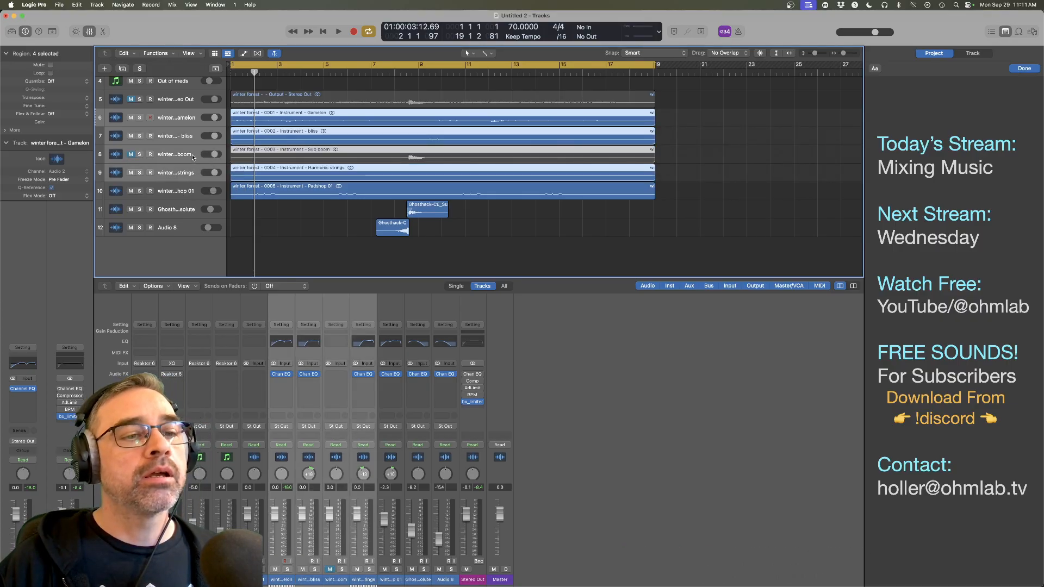
{"action": "left_click", "coordinate": [193, 157], "text": "super"}
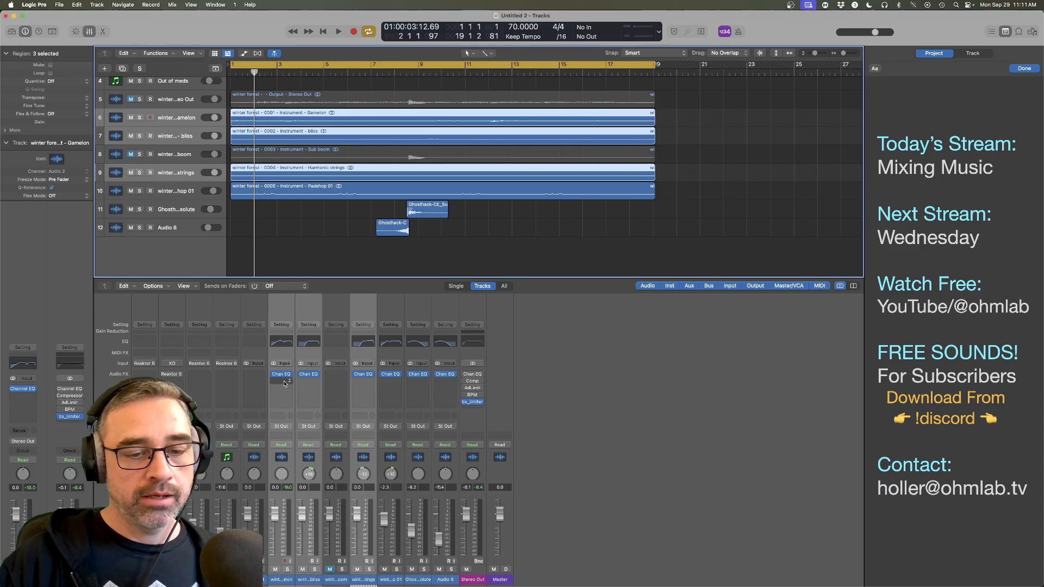
{"action": "left_click", "coordinate": [282, 416]}
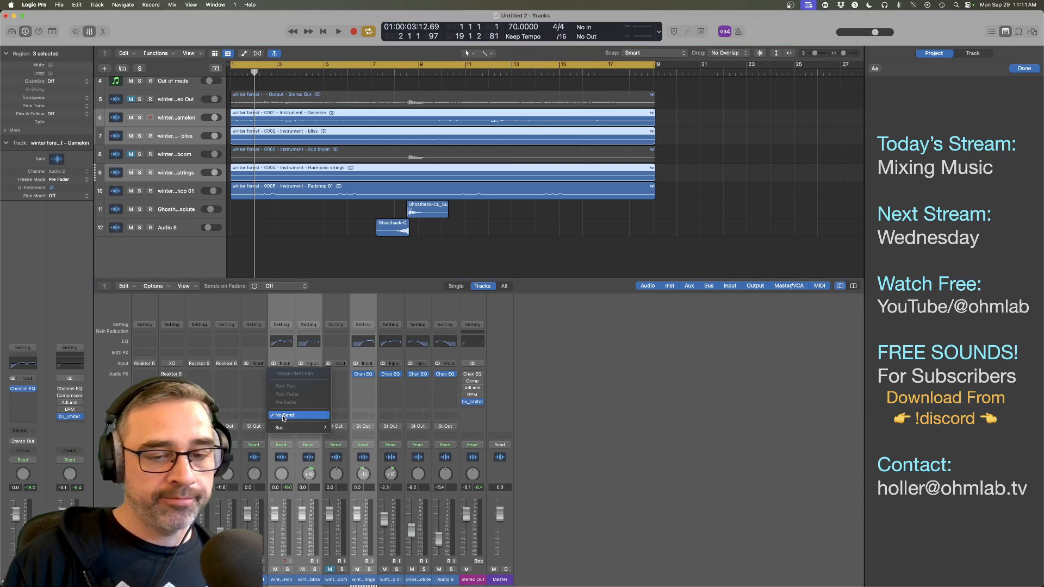
{"action": "mouse_move", "coordinate": [299, 427]}
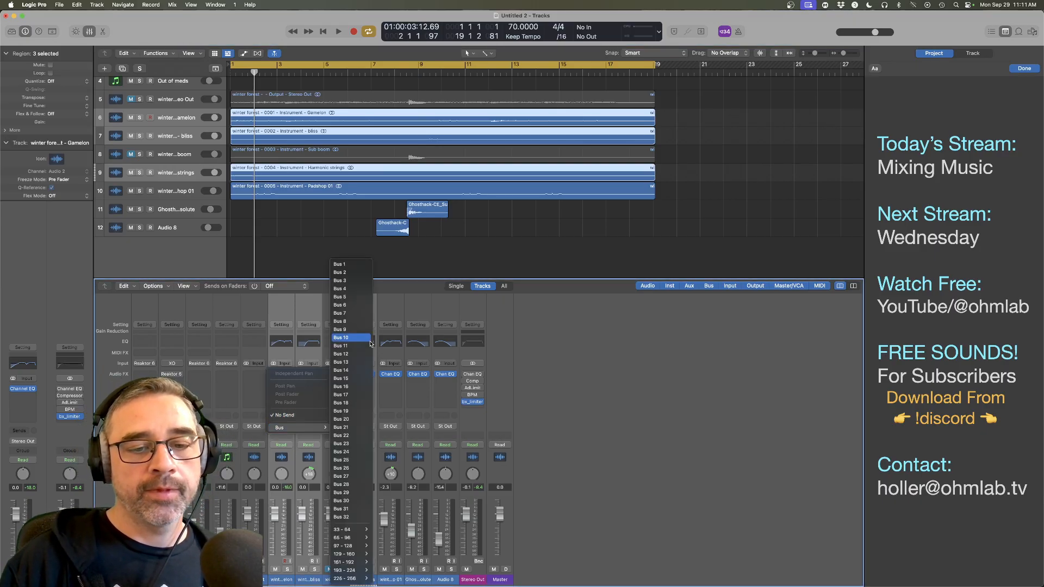
{"action": "left_click", "coordinate": [352, 264]}
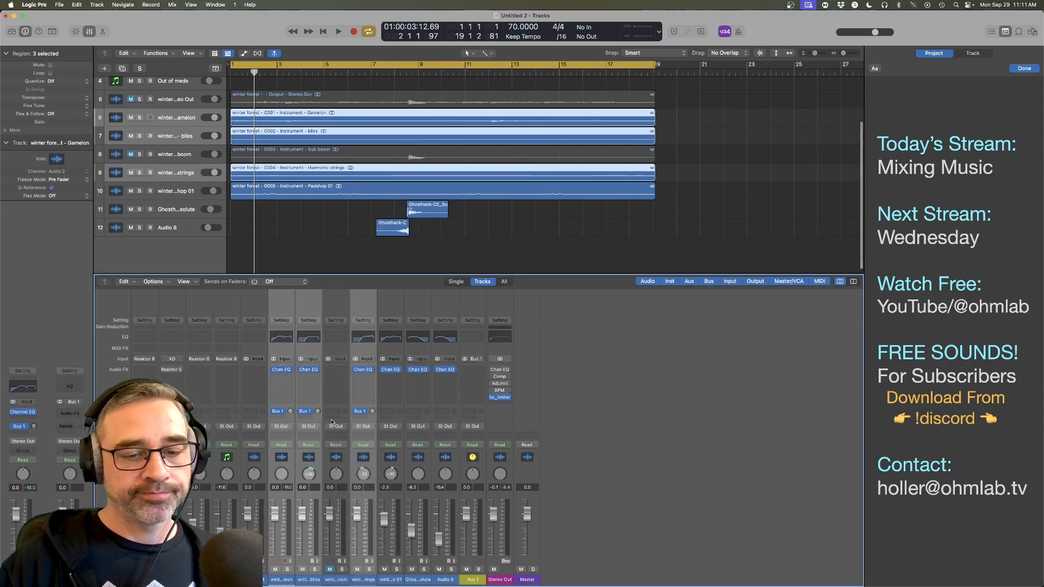
Step: Solo Aux 1 and insert a stereo Space Designer reverb on its channel strip
{"action": "left_click", "coordinate": [478, 569]}
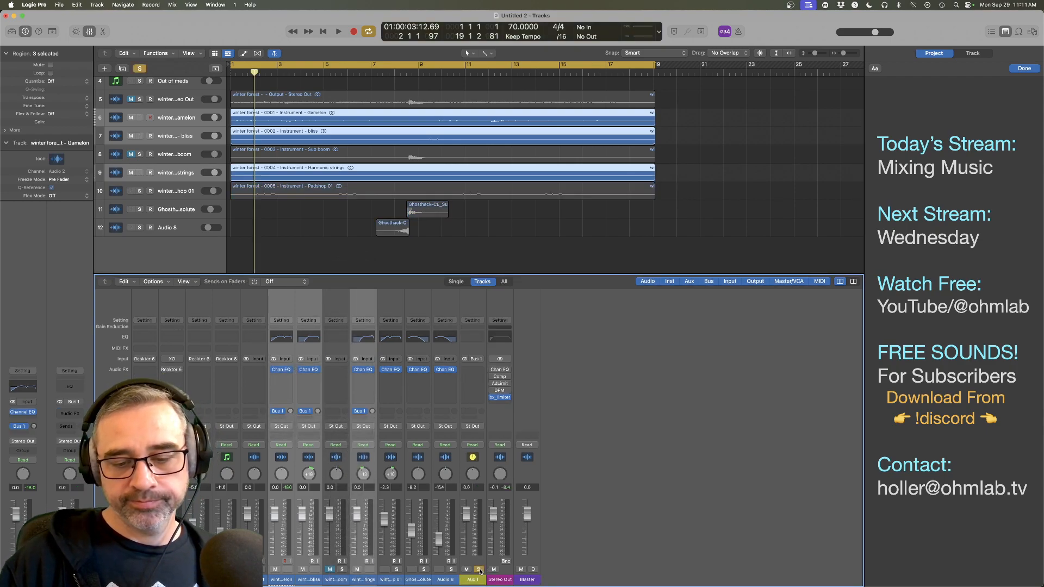
{"action": "left_click", "coordinate": [478, 370]}
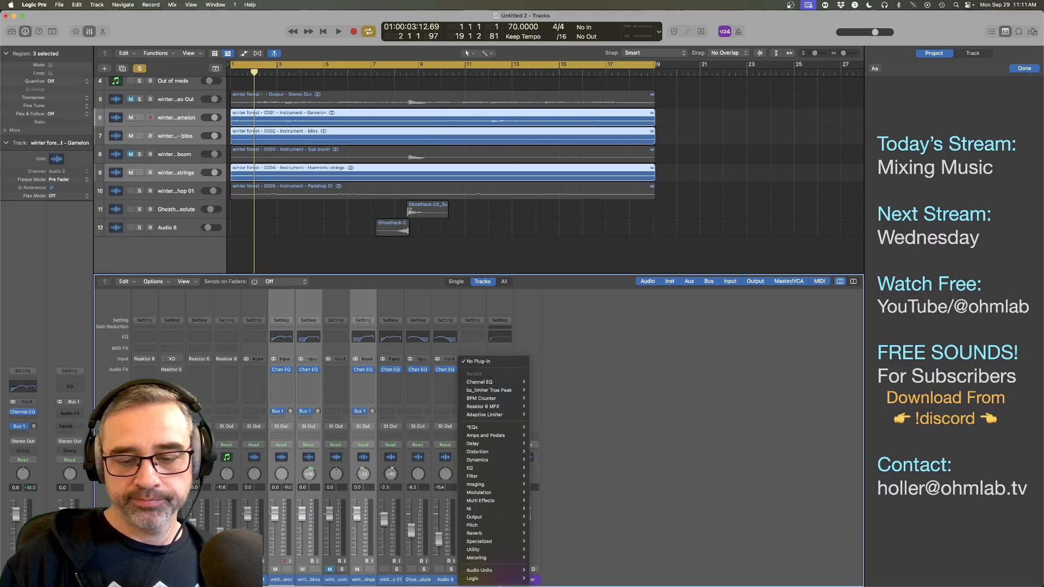
{"action": "mouse_move", "coordinate": [486, 535]}
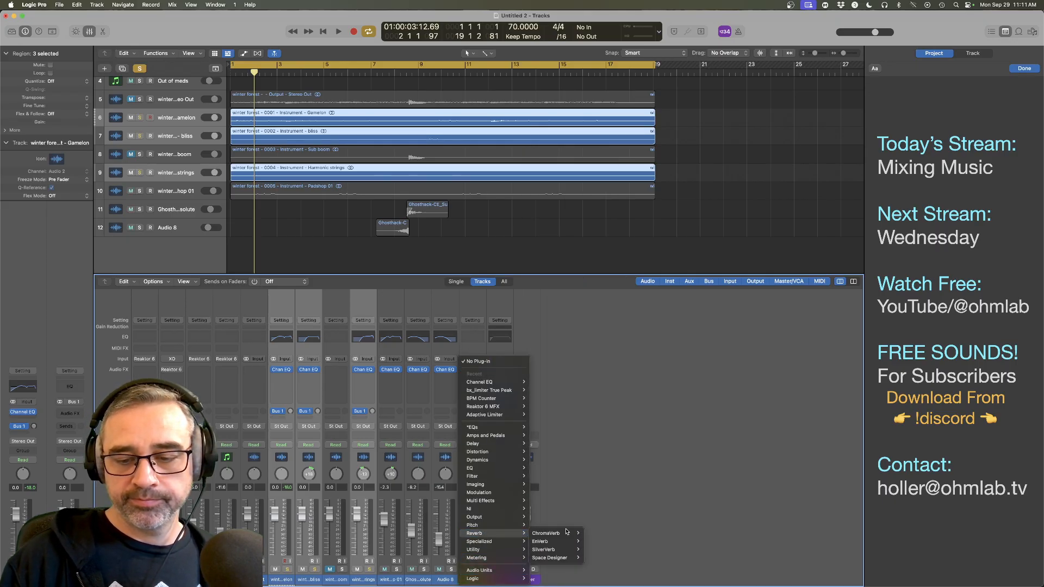
{"action": "mouse_move", "coordinate": [569, 559]}
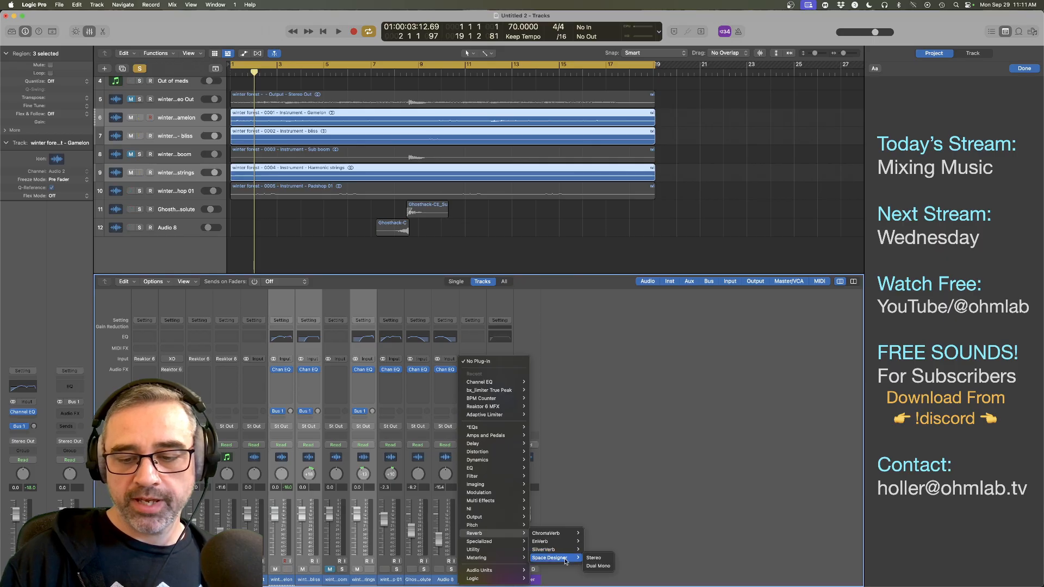
{"action": "left_click", "coordinate": [593, 558]}
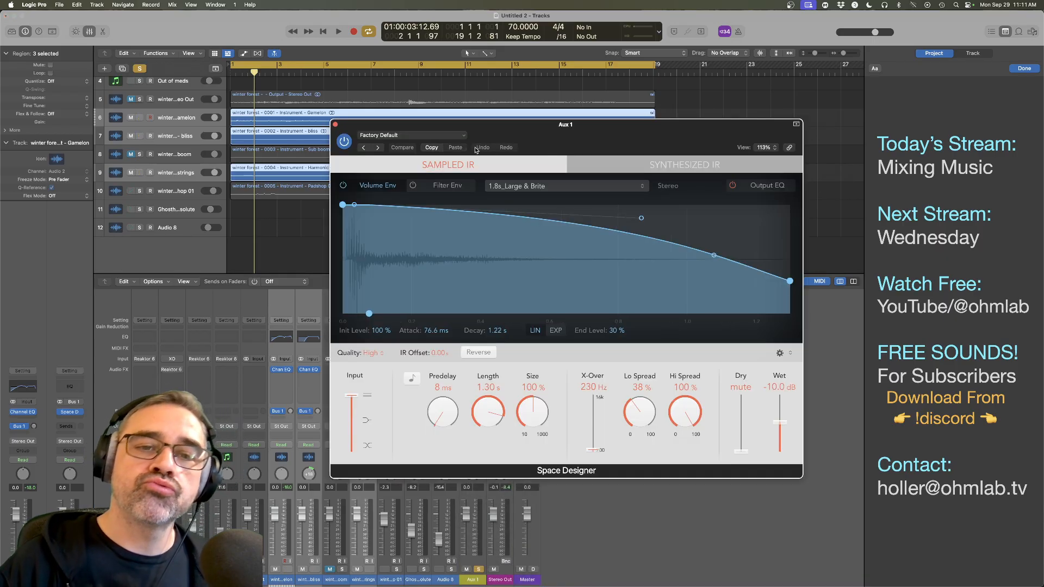
Step: Load the 2.0s Sax Reverb preset from the medium room spaces in Space Designer
{"action": "left_click", "coordinate": [411, 135]}
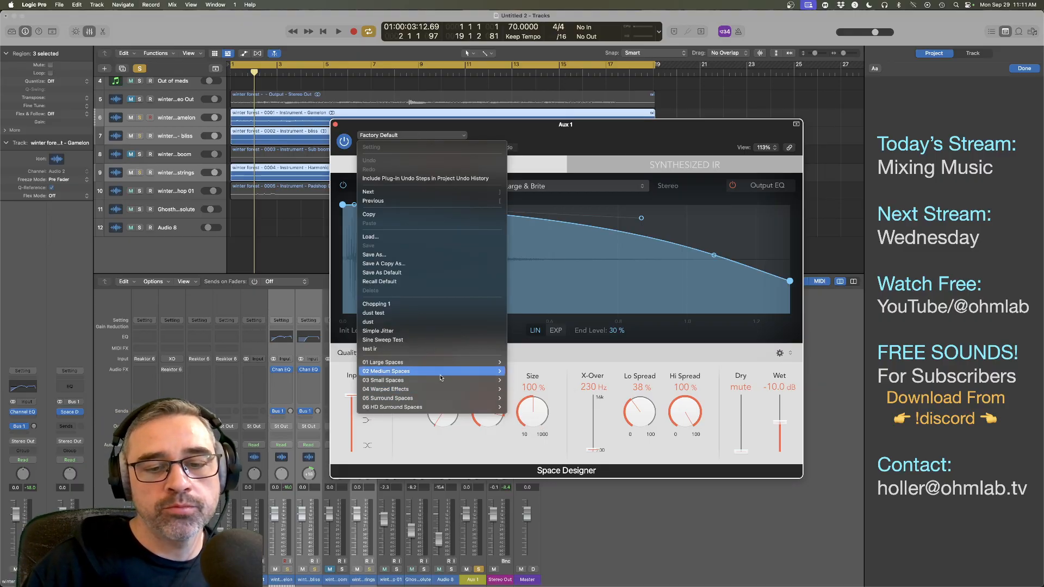
{"action": "mouse_move", "coordinate": [439, 374]}
{"action": "mouse_move", "coordinate": [518, 372]}
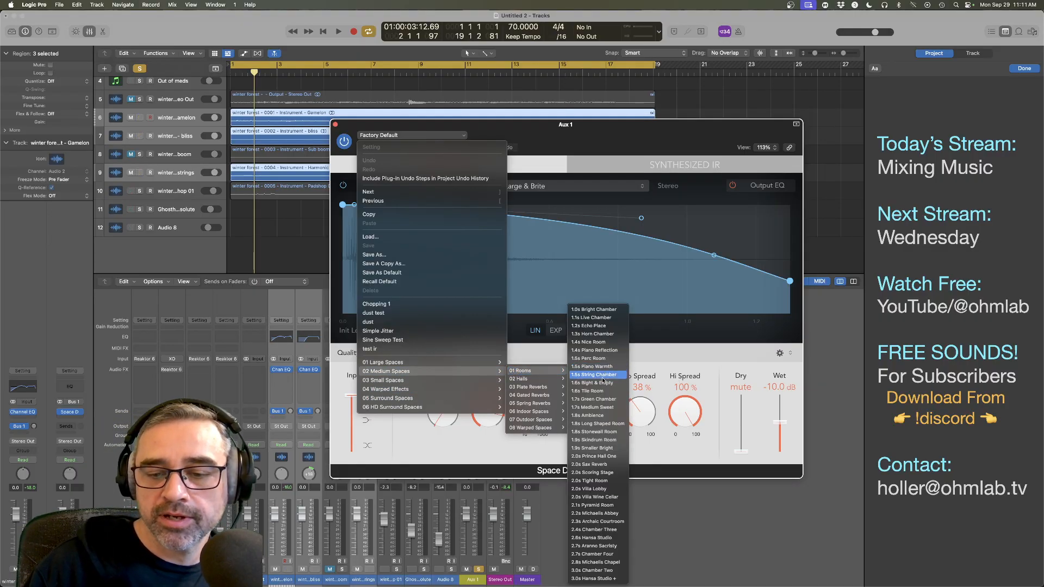
{"action": "left_click", "coordinate": [608, 466]}
Step: During playback, raise the Bus 1 sends on the three selected tracks together, and set Gamelon's own send to about -3.3 dB
{"action": "key", "text": "space"}
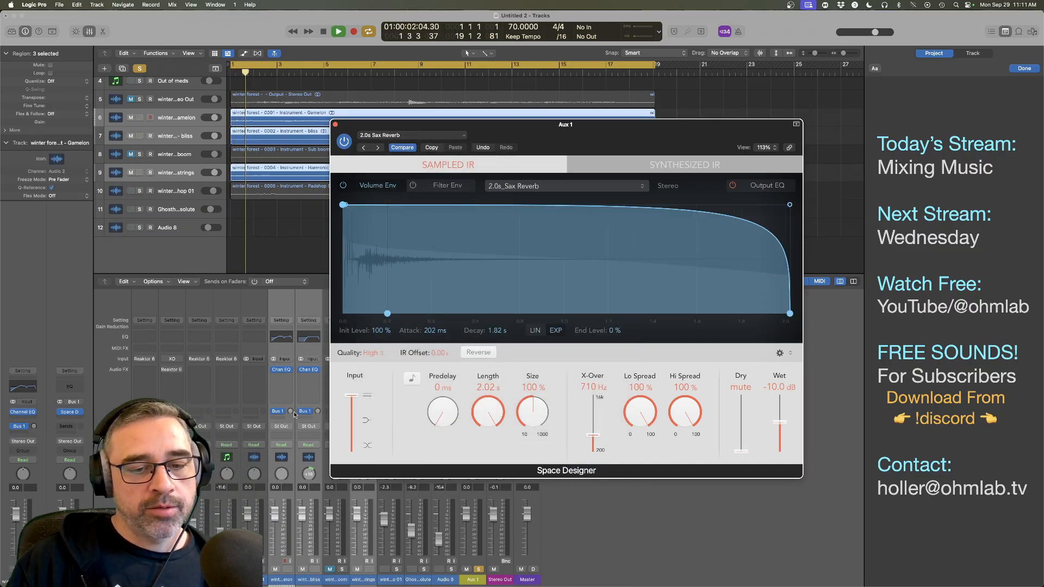
{"action": "left_click_drag", "start_coordinate": [290, 412], "coordinate": [290, 374]}
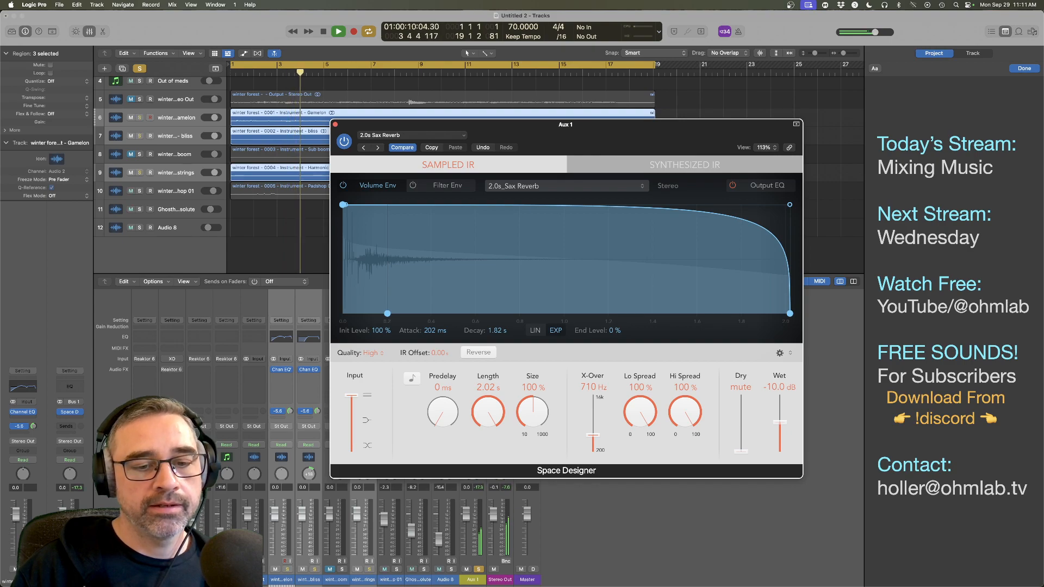
{"action": "left_click_drag", "start_coordinate": [290, 370], "coordinate": [290, 371]}
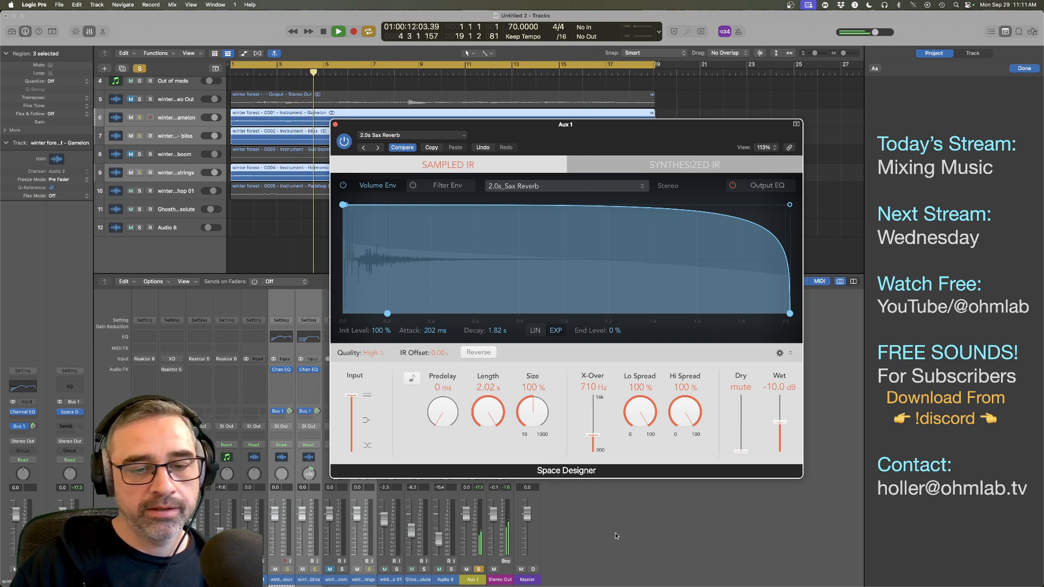
{"action": "left_click", "coordinate": [291, 476]}
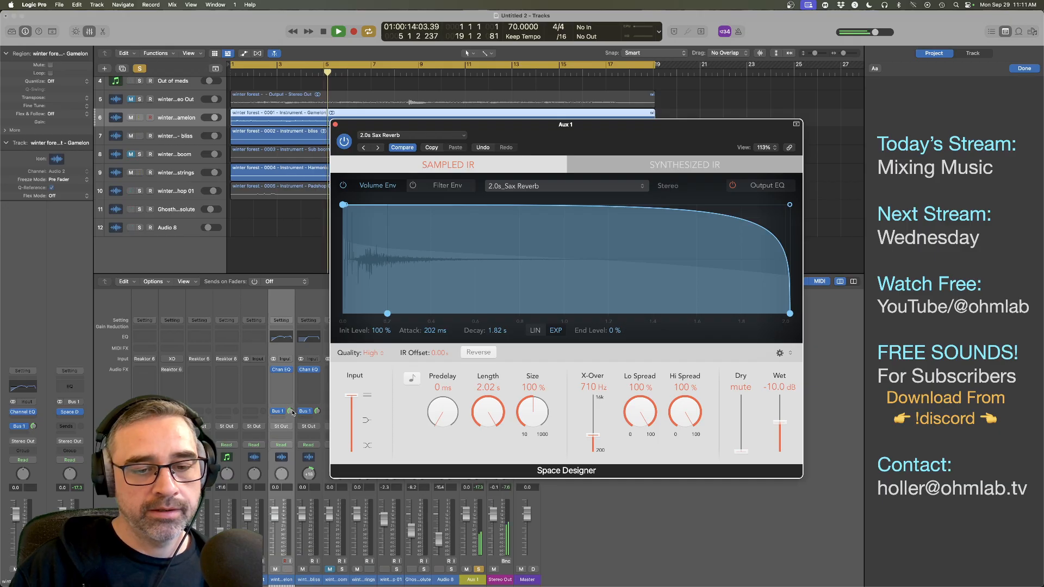
{"action": "left_click_drag", "start_coordinate": [290, 412], "coordinate": [290, 408]}
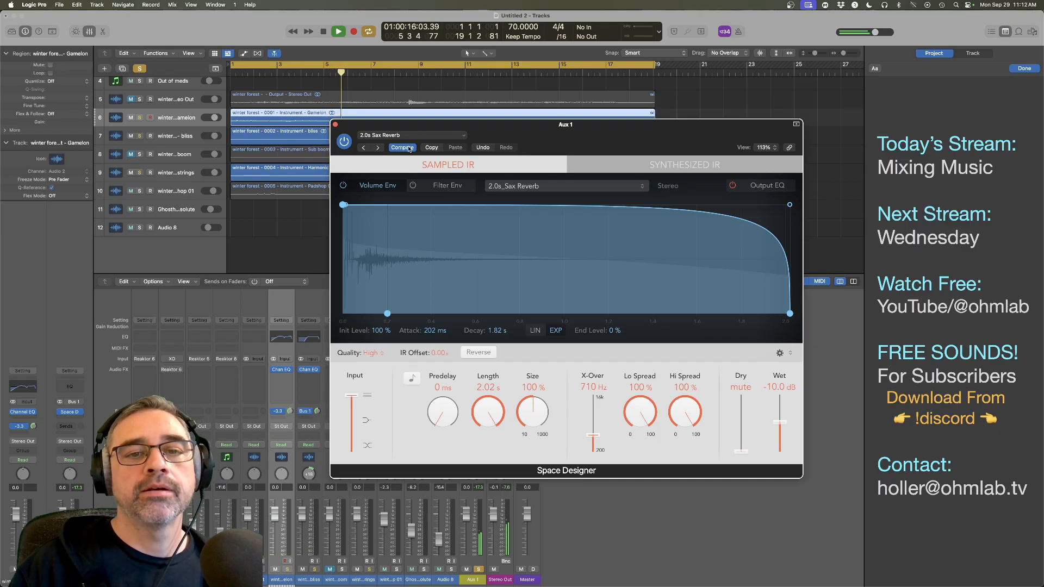
Step: Move the Space Designer window clear of the tracks and set the reverb's predelay to 12 ms
{"action": "left_click_drag", "start_coordinate": [345, 127], "coordinate": [393, 165]}
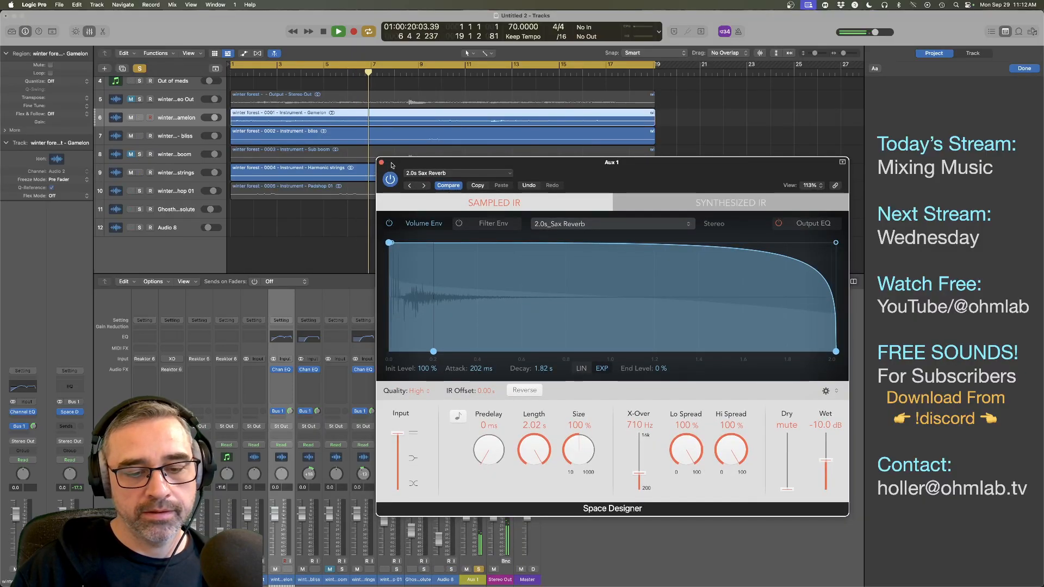
{"action": "left_click_drag", "start_coordinate": [391, 165], "coordinate": [388, 212]}
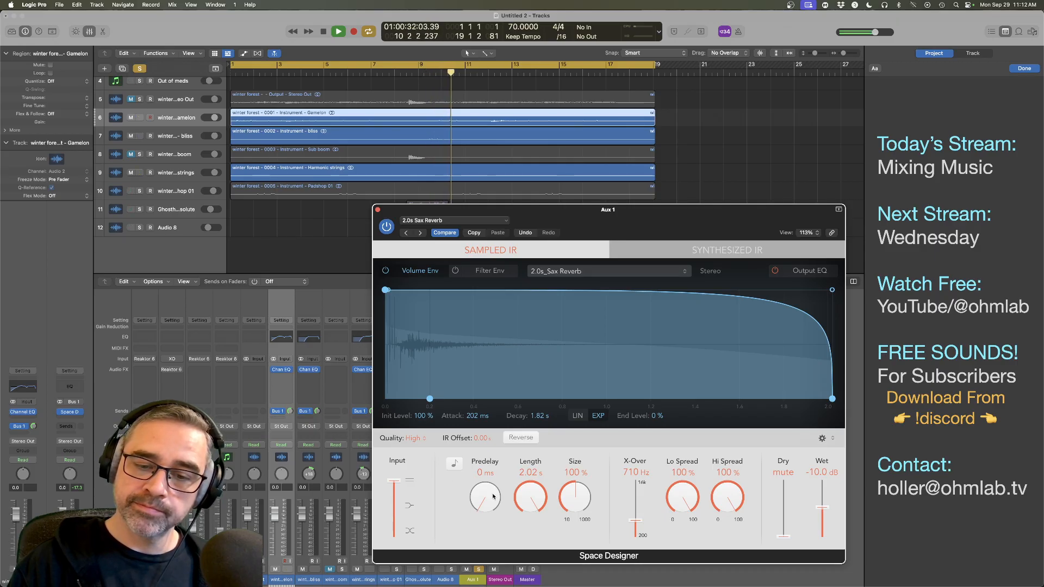
{"action": "left_click_drag", "start_coordinate": [493, 495], "coordinate": [492, 495]}
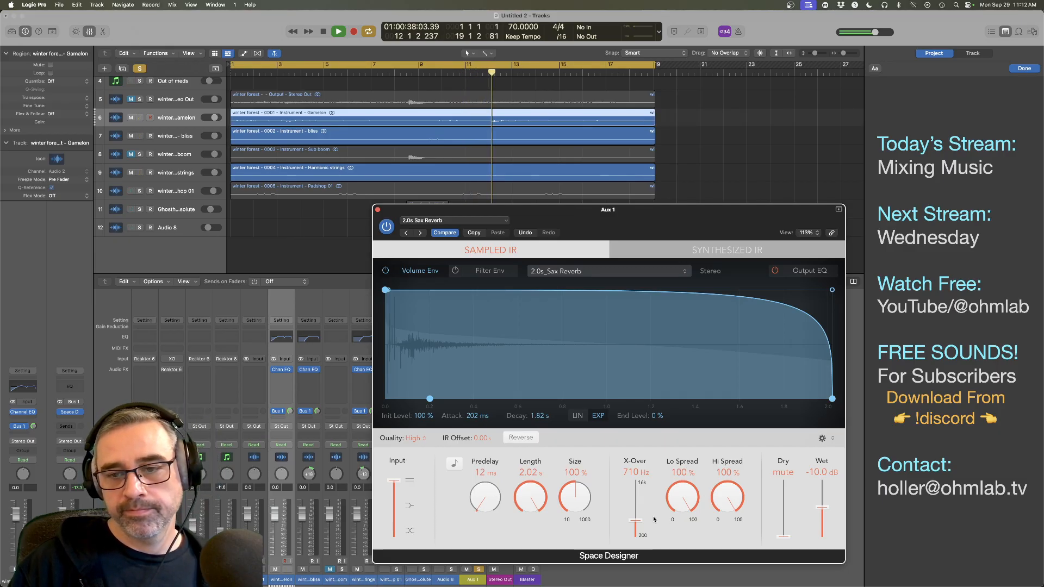
Step: Shape the reverb's Output EQ with a low cut at 520 Hz and a high cut that rolls off the top end
{"action": "left_click", "coordinate": [810, 271]}
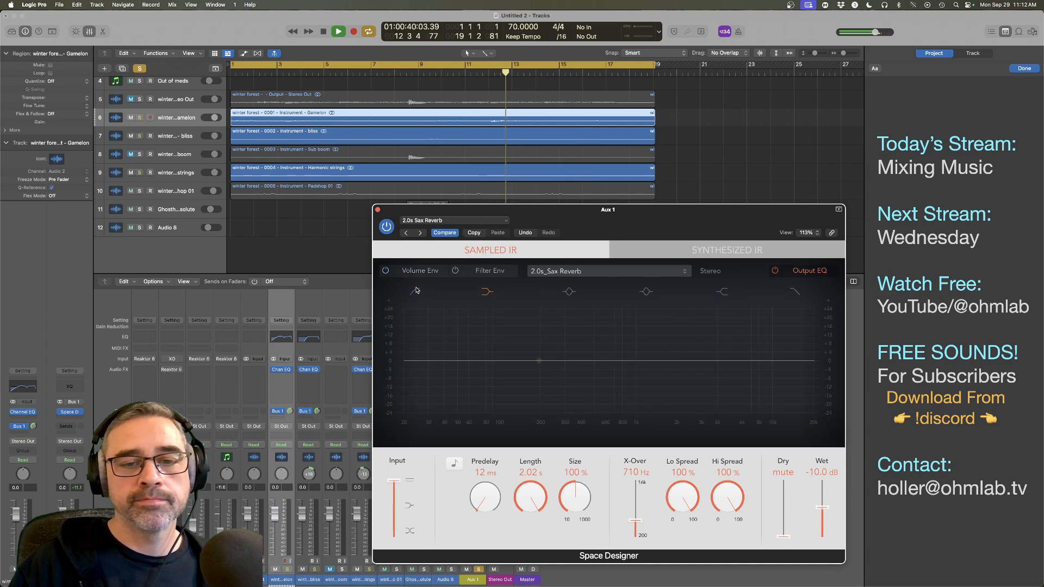
{"action": "left_click_drag", "start_coordinate": [430, 380], "coordinate": [539, 371]}
{"action": "left_click", "coordinate": [796, 292]}
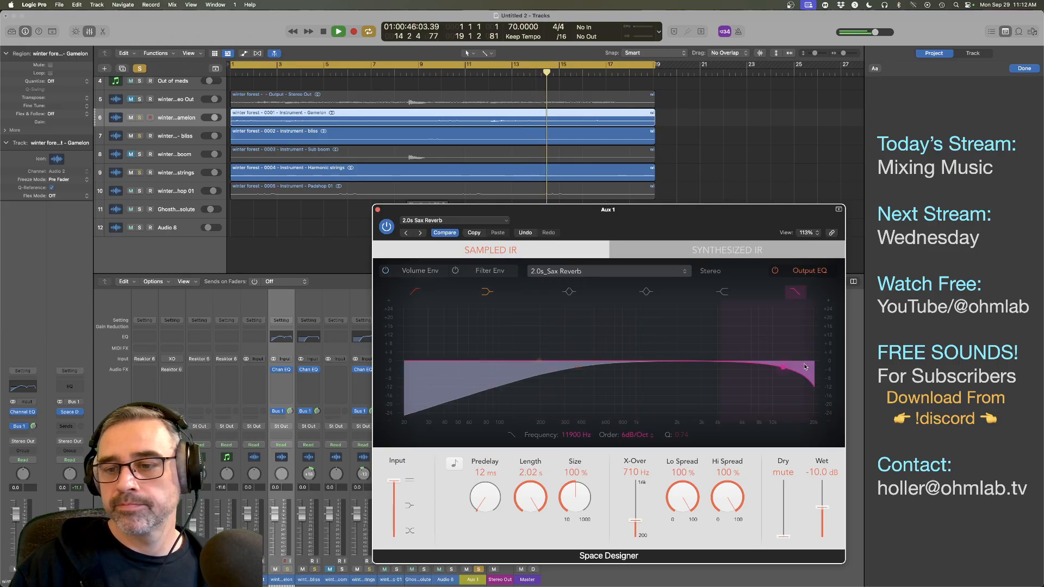
{"action": "left_click_drag", "start_coordinate": [804, 365], "coordinate": [773, 365]}
{"action": "left_click", "coordinate": [487, 291]}
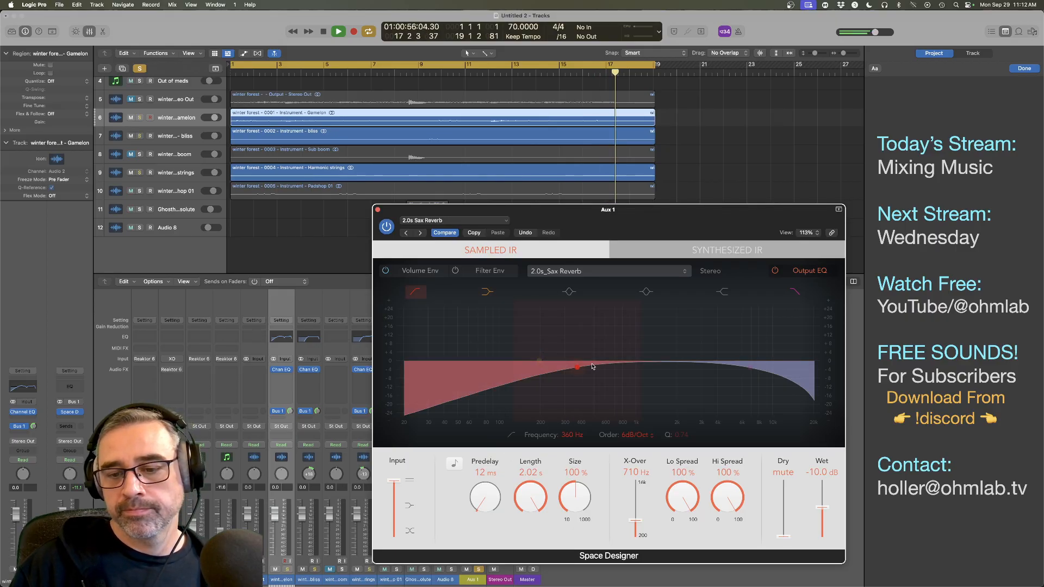
{"action": "left_click_drag", "start_coordinate": [579, 370], "coordinate": [597, 369]}
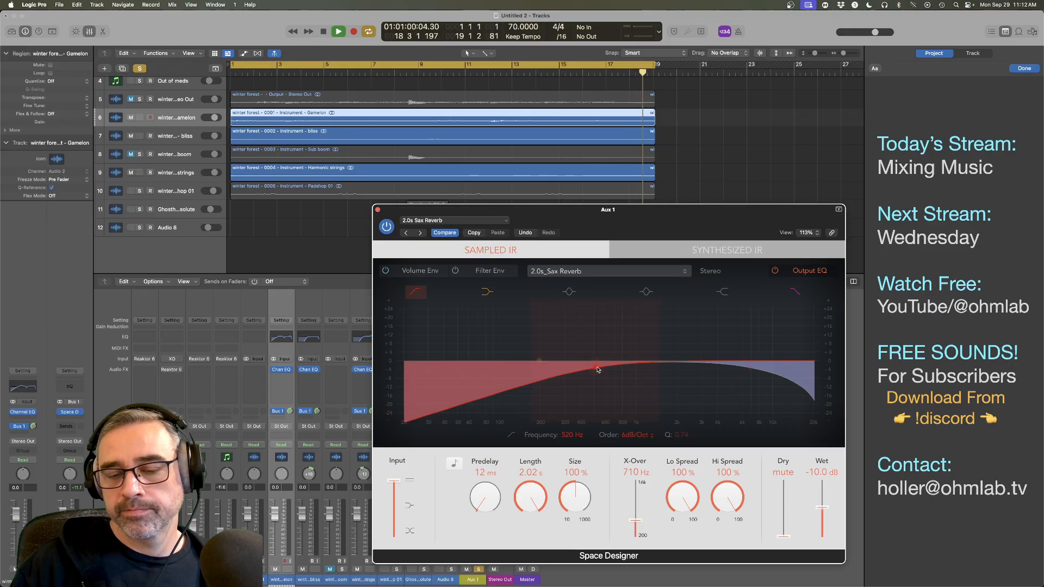
Step: Unsolo Aux 1, close Space Designer, and set the Aux 1 fader to -10.4 dB while the mix plays from about bar 5
{"action": "left_click", "coordinate": [336, 72]}
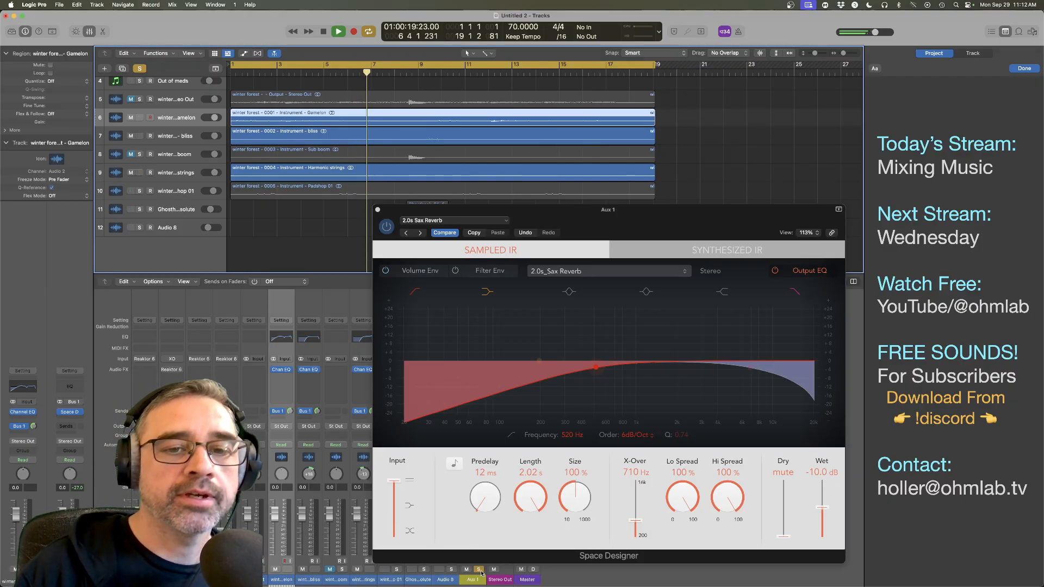
{"action": "left_click", "coordinate": [479, 569]}
{"action": "left_click", "coordinate": [378, 210]}
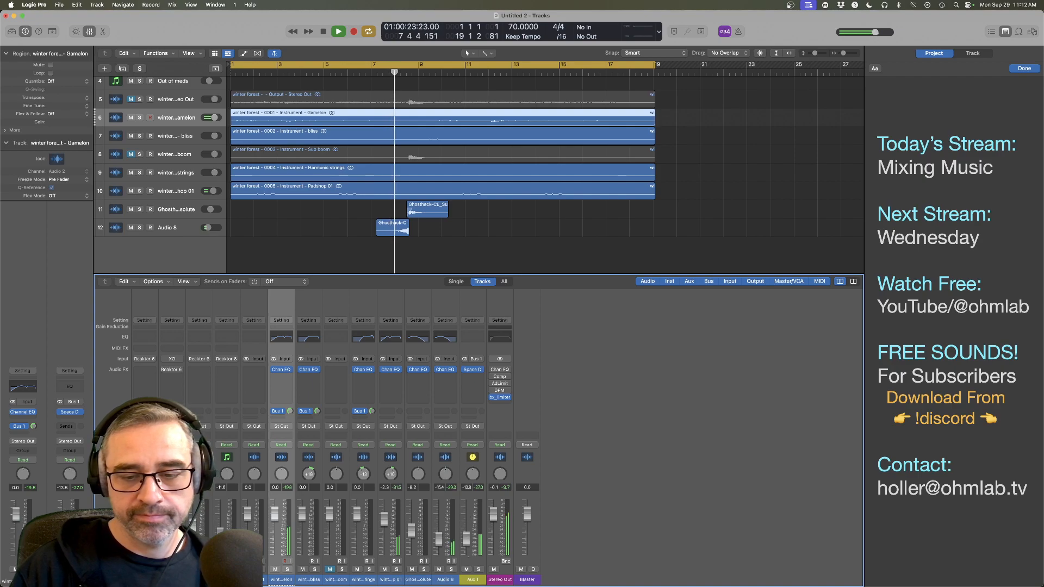
{"action": "left_click_drag", "start_coordinate": [468, 515], "coordinate": [467, 554]}
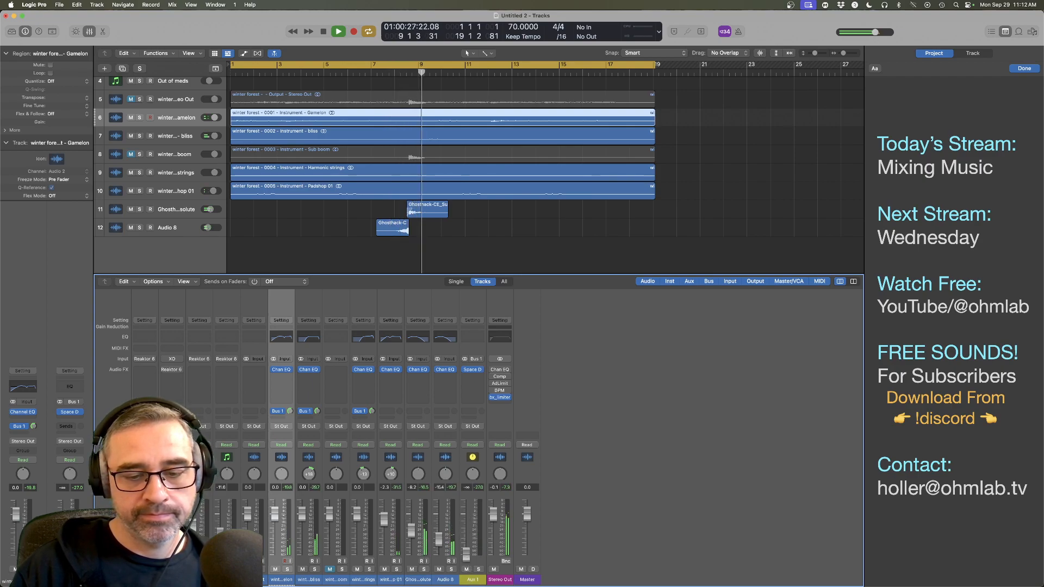
{"action": "left_click_drag", "start_coordinate": [466, 555], "coordinate": [467, 535]}
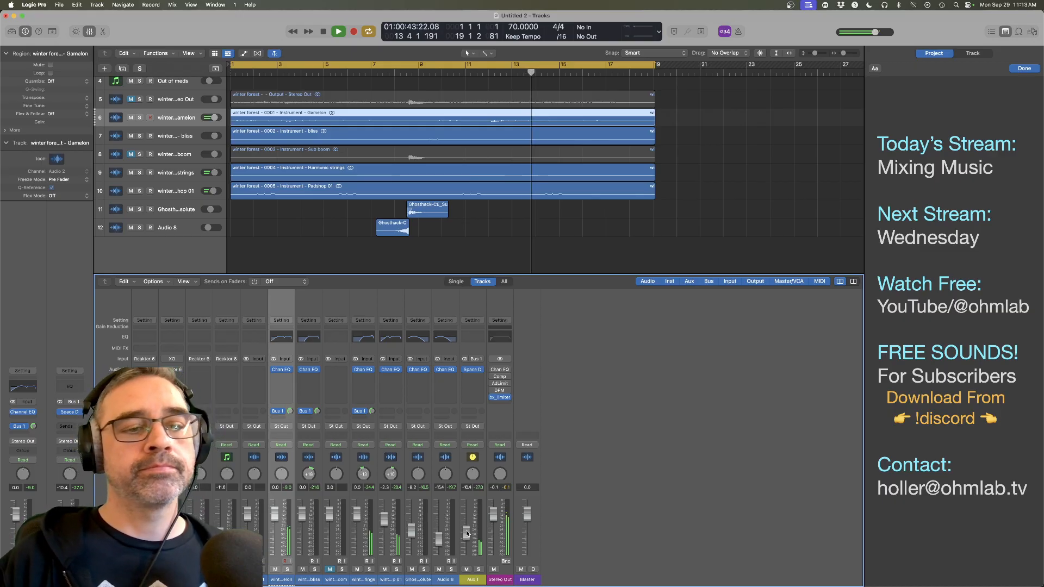
Step: Replay the section around bars 7 to 9 to check the Audio 8 track, and lower its fader to -16.8 dB
{"action": "left_click", "coordinate": [184, 233]}
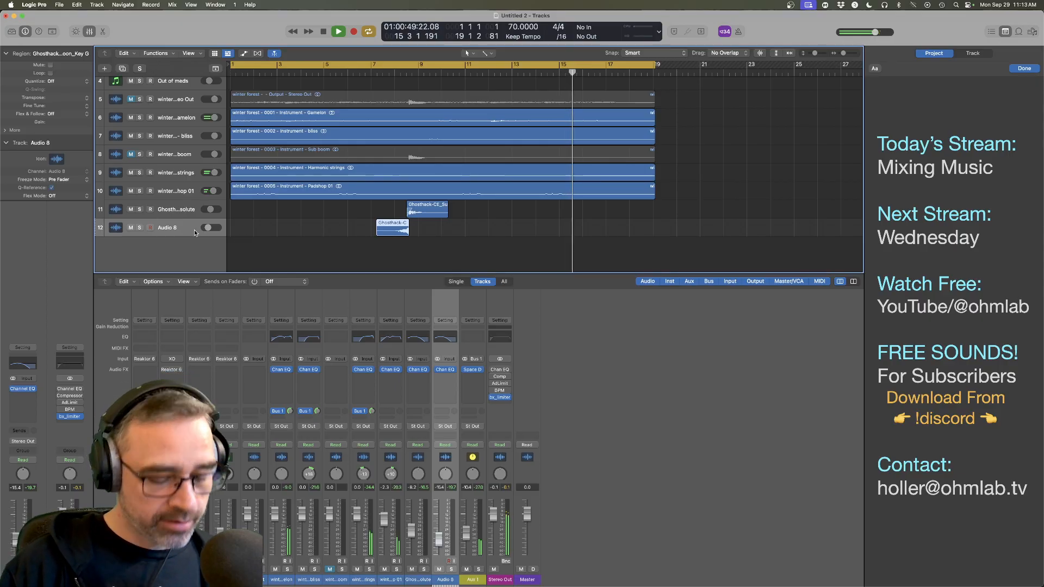
{"action": "key", "text": "space"}
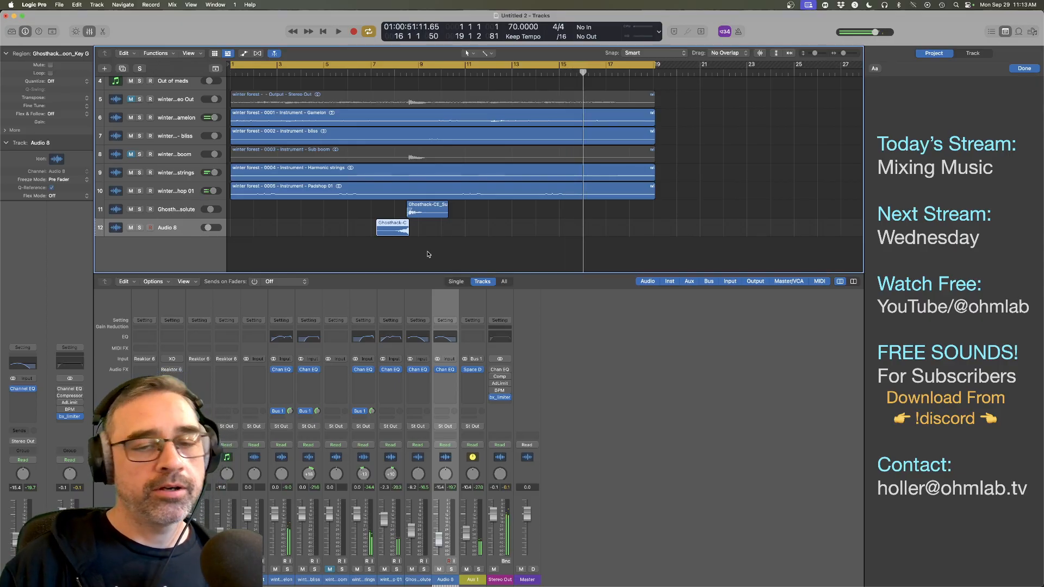
{"action": "left_click", "coordinate": [390, 73]}
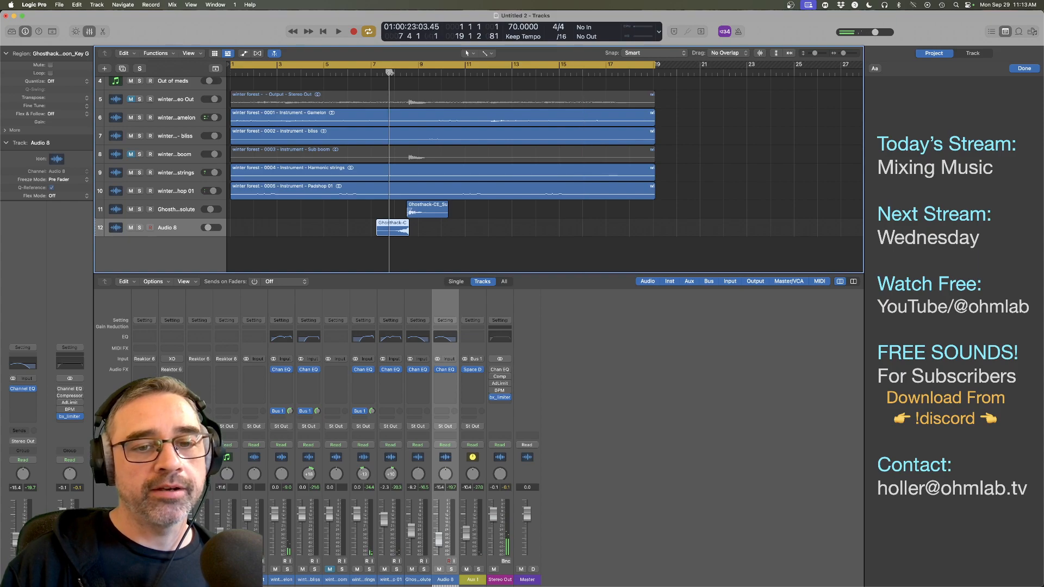
{"action": "key", "text": "space"}
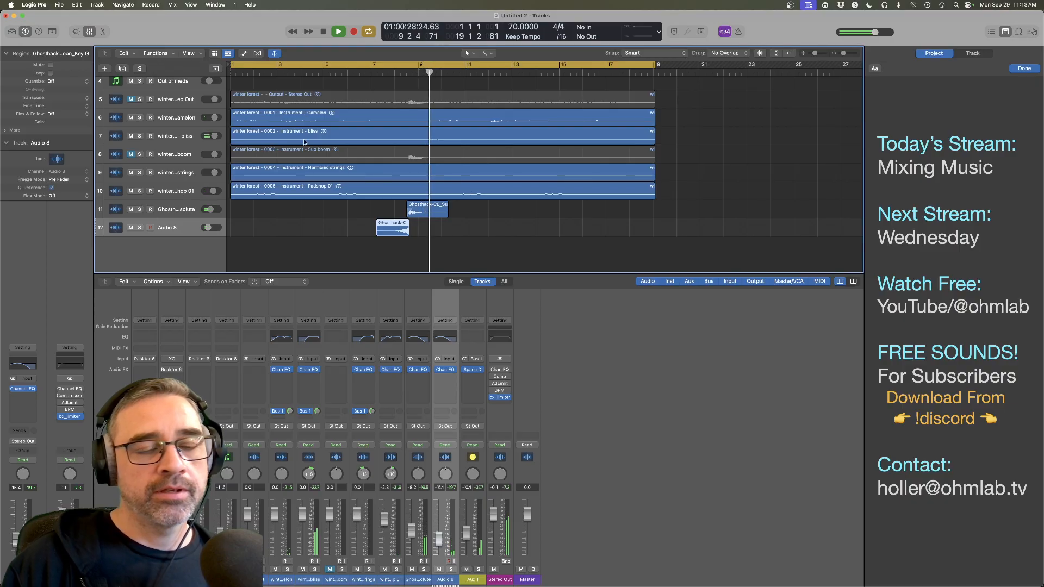
{"action": "key", "text": "space"}
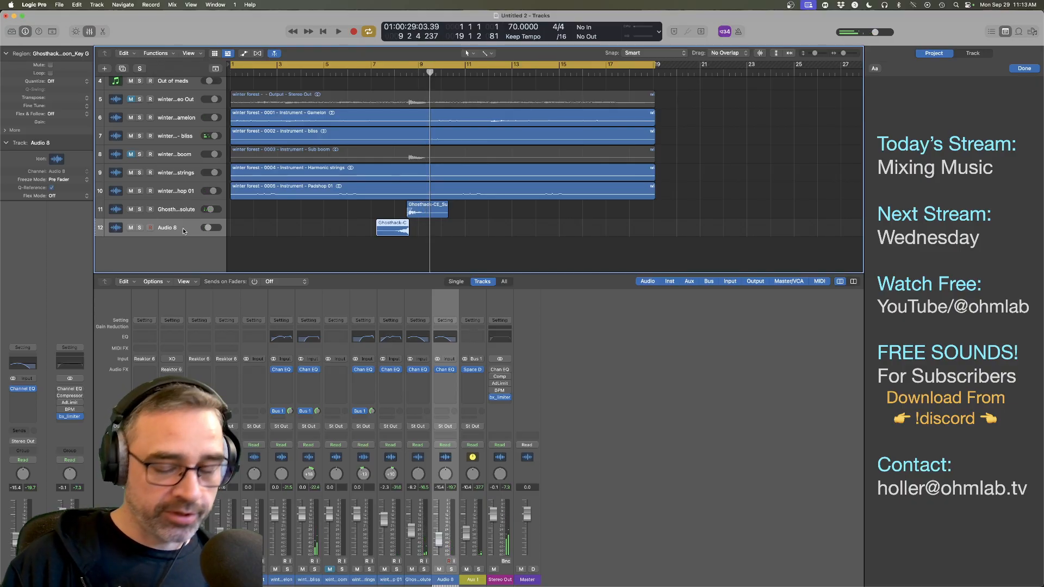
{"action": "left_click_drag", "start_coordinate": [440, 543], "coordinate": [440, 543]}
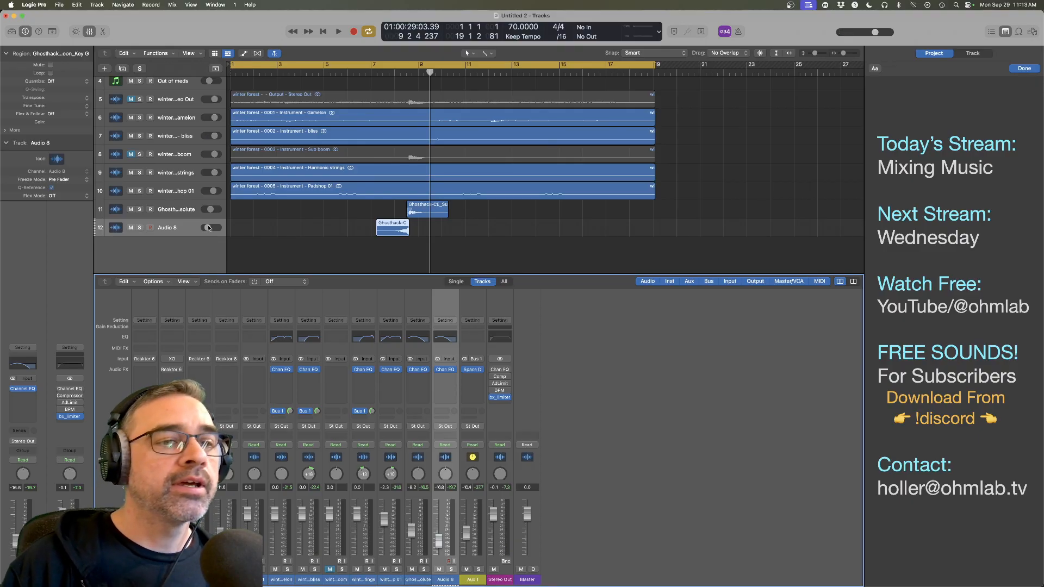
Step: Solo Gamelon, bliss and Harmonic strings, lower Harmonic strings to -2.1 dB during playback from about bar 8, and clear the solos
{"action": "left_click", "coordinate": [189, 120]}
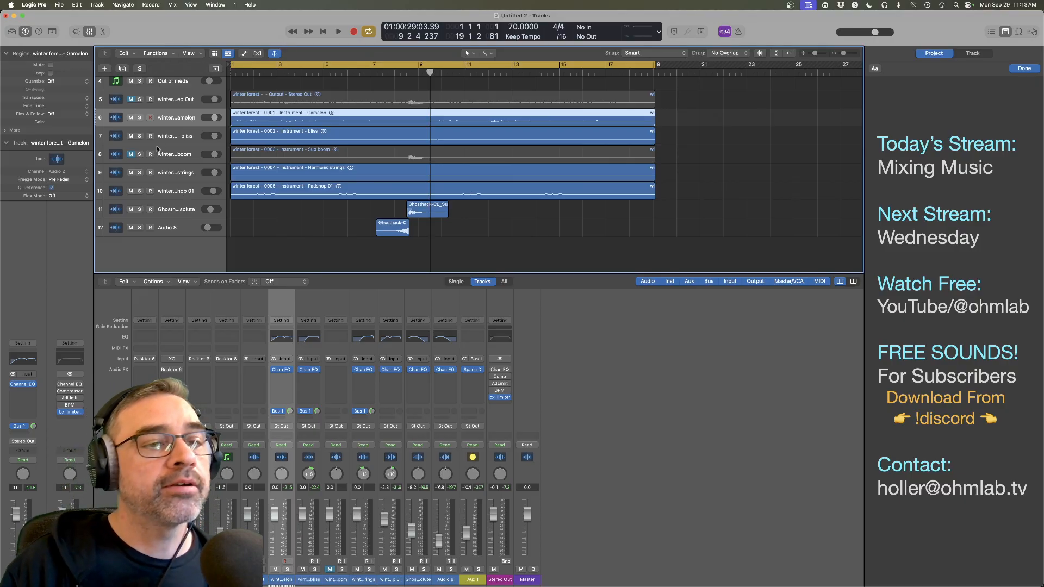
{"action": "left_click_drag", "start_coordinate": [140, 117], "coordinate": [140, 136]}
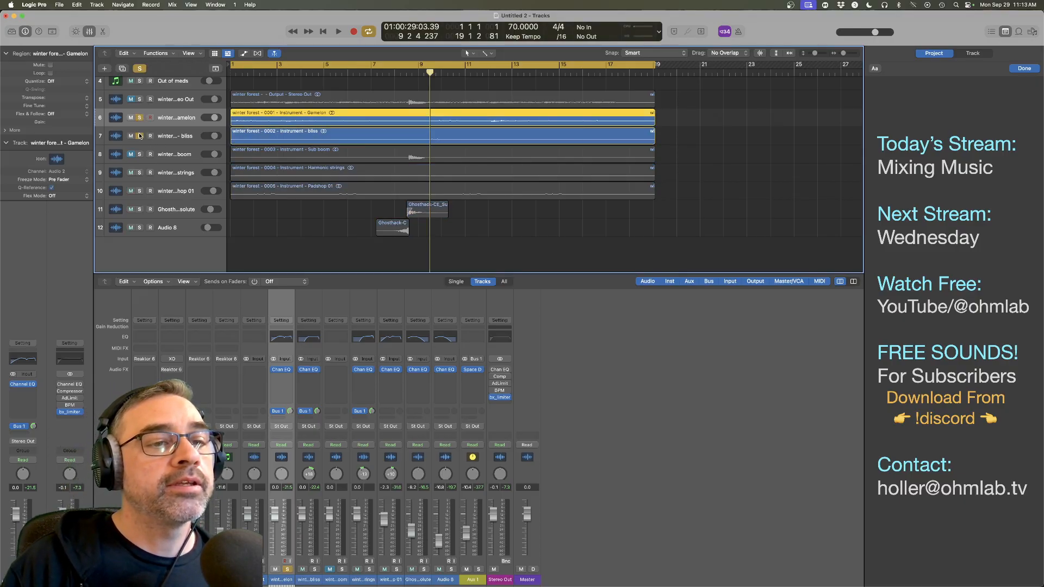
{"action": "left_click", "coordinate": [140, 173]}
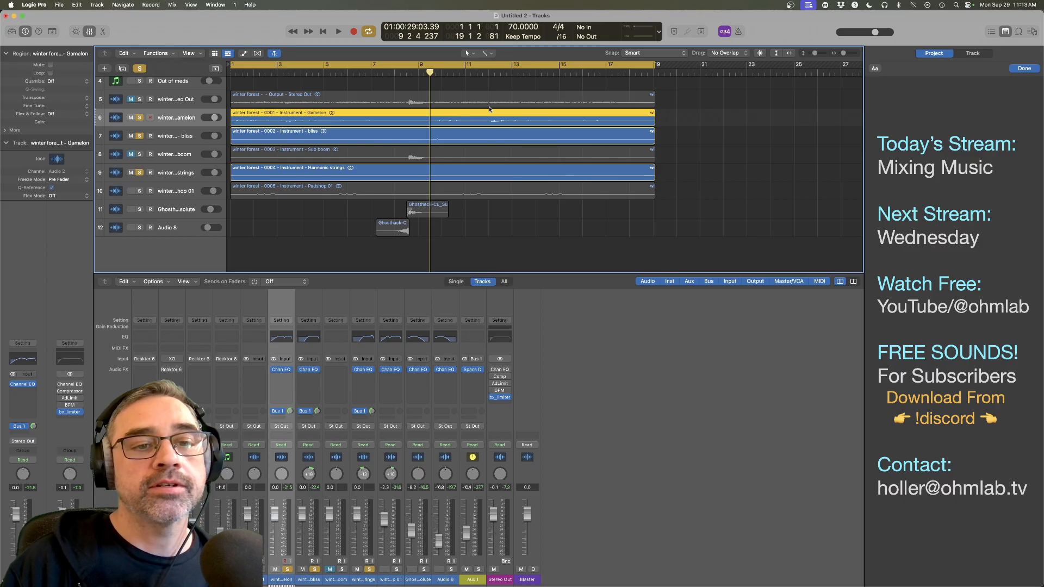
{"action": "double_click", "coordinate": [405, 73]}
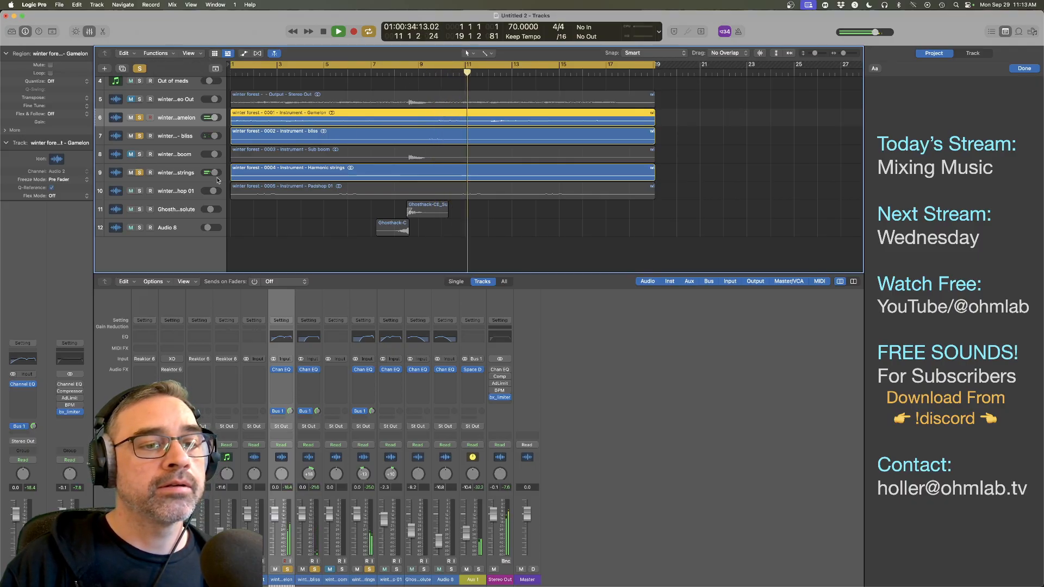
{"action": "mouse_move", "coordinate": [215, 174]}
{"action": "left_click_drag", "start_coordinate": [215, 174], "coordinate": [213, 175]}
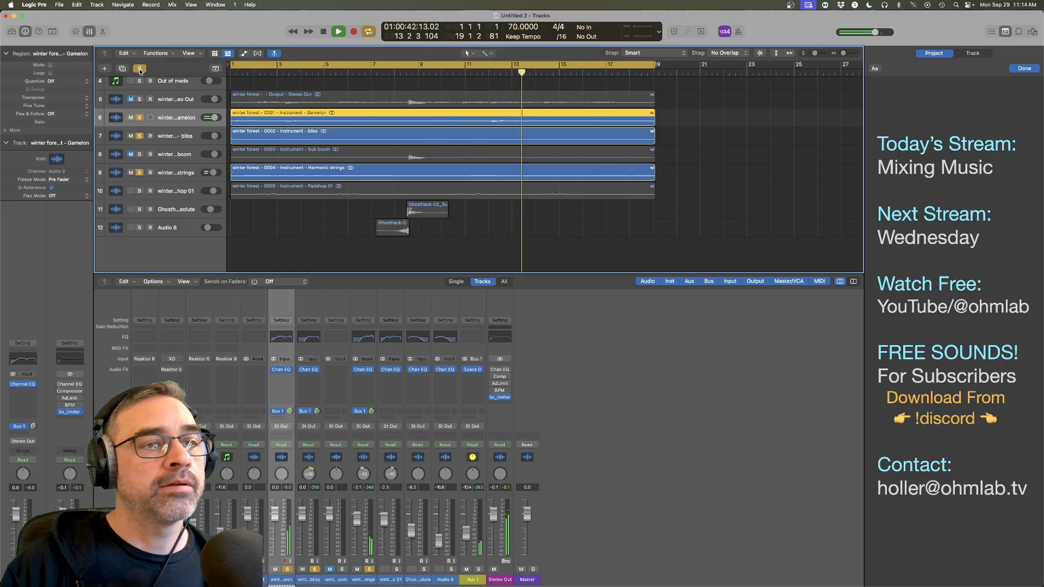
{"action": "left_click", "coordinate": [140, 69]}
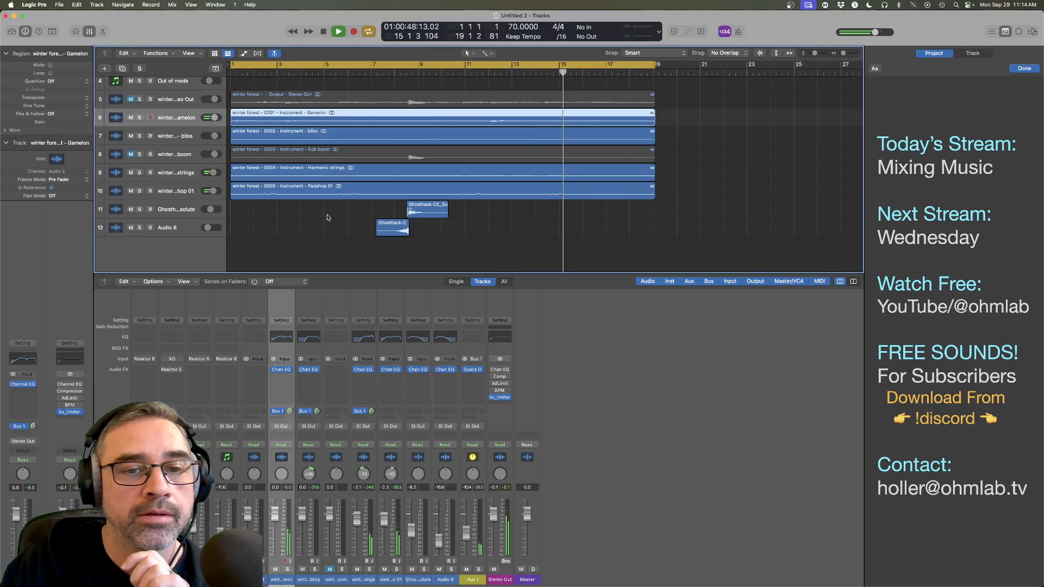
Step: Select the Padshop 01 track and spot-check the mix by playing short passages from about bar 3 through bar 16
{"action": "key", "text": "space"}
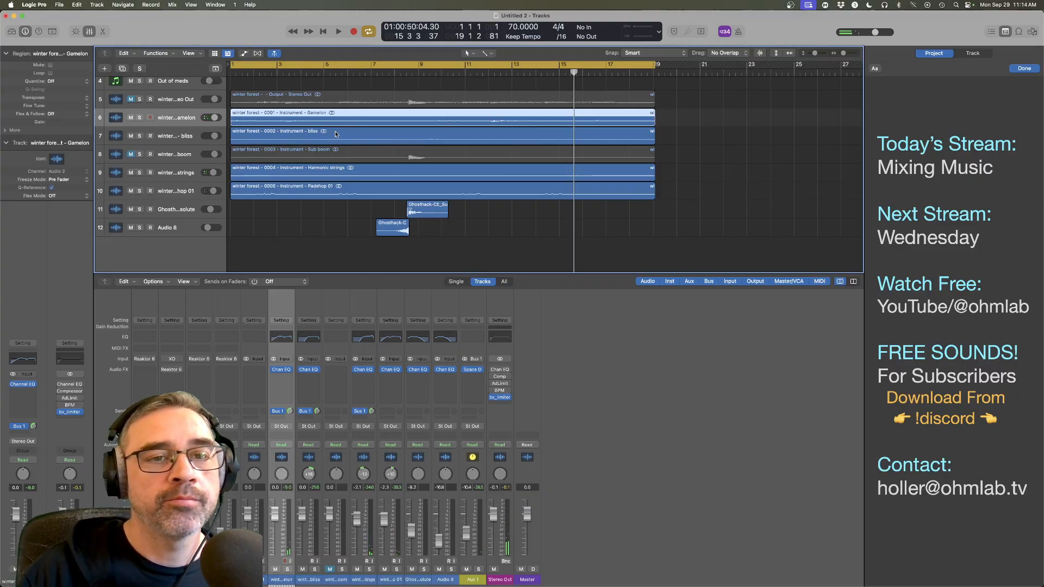
{"action": "left_click", "coordinate": [186, 196]}
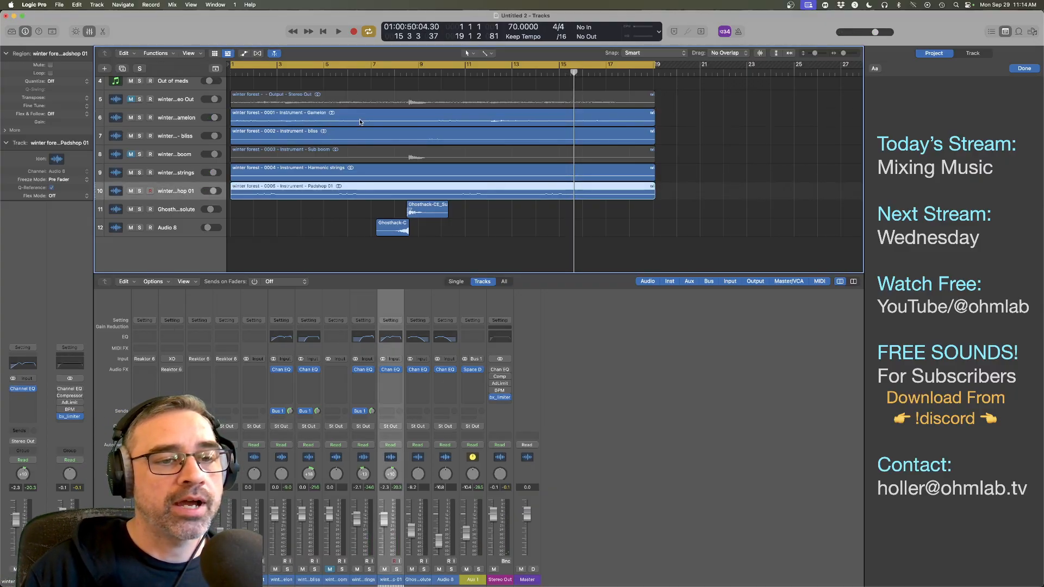
{"action": "double_click", "coordinate": [297, 73]}
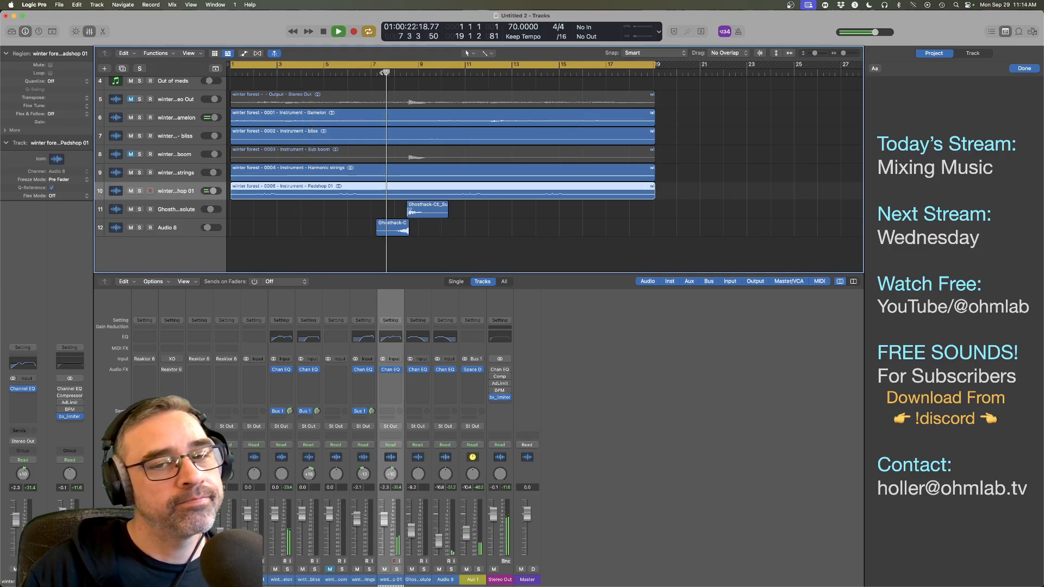
{"action": "left_click", "coordinate": [436, 73]}
{"action": "left_click", "coordinate": [481, 73]}
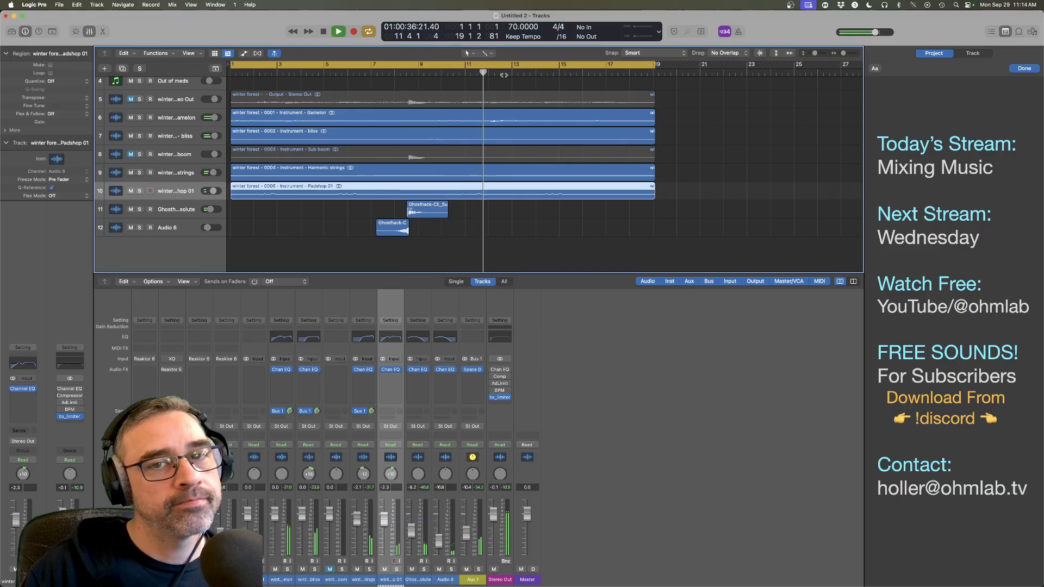
{"action": "left_click", "coordinate": [527, 73]}
{"action": "left_click", "coordinate": [559, 73]}
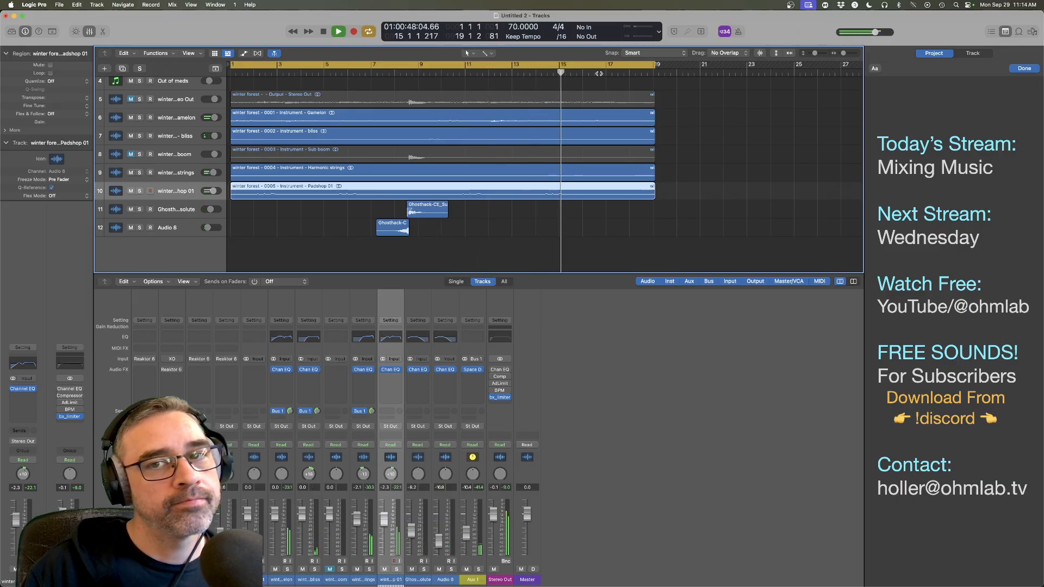
{"action": "left_click", "coordinate": [600, 73]}
{"action": "key", "text": "space"}
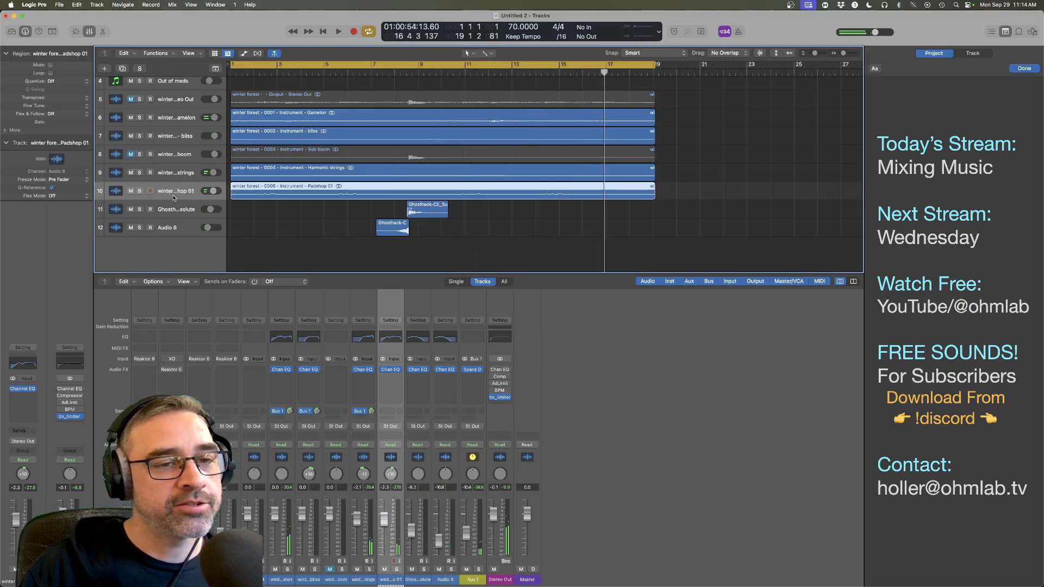
{"action": "left_click", "coordinate": [186, 223]}
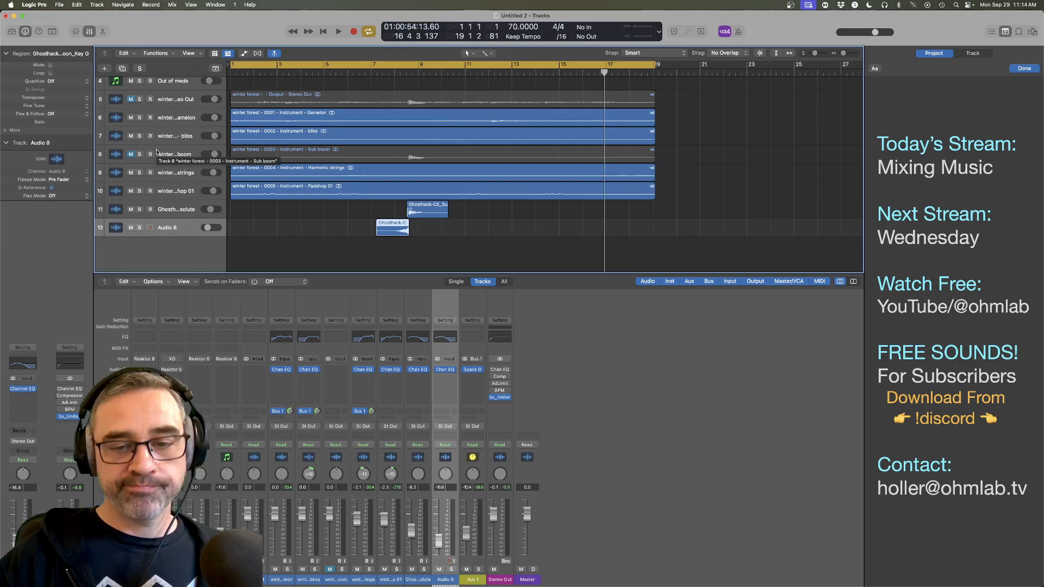
{"action": "key", "text": "super+Tab"}
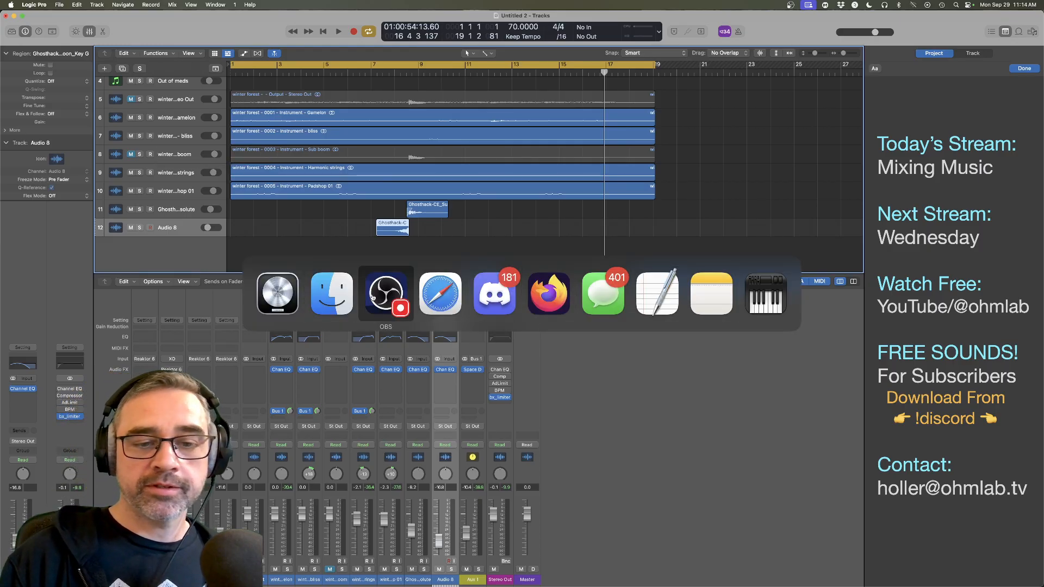
{"action": "left_click", "coordinate": [332, 293]}
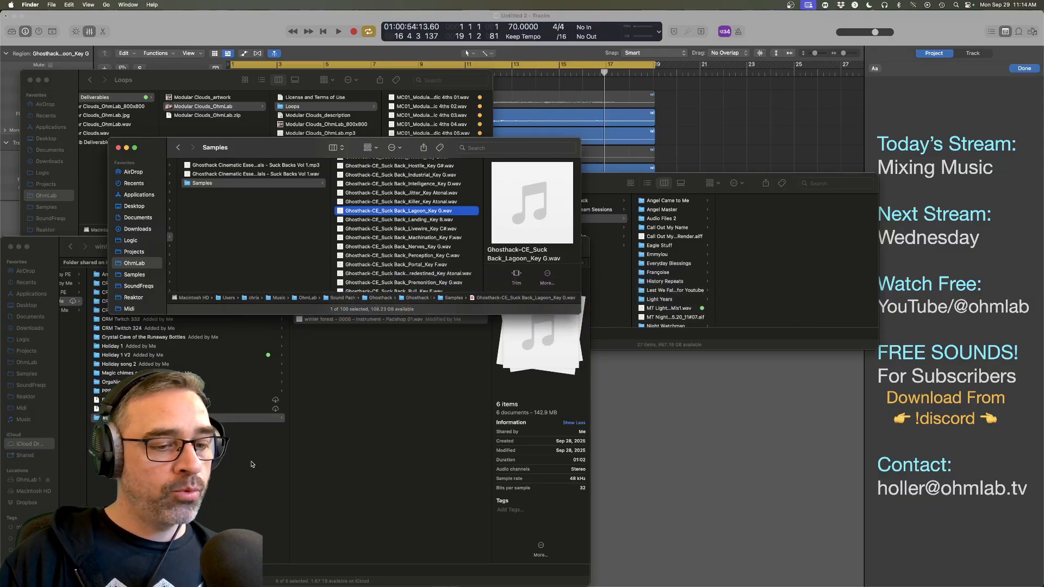
{"action": "left_click", "coordinate": [190, 16]}
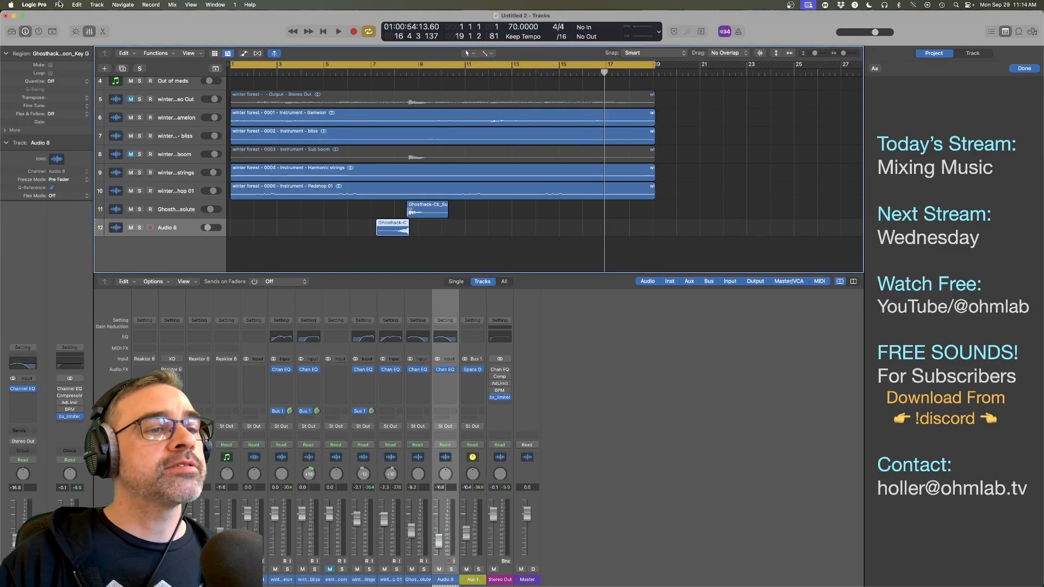
Step: Start saving the project and choose the mimsy folder inside Logic as its destination
{"action": "left_click", "coordinate": [59, 4]}
{"action": "left_click", "coordinate": [70, 84]}
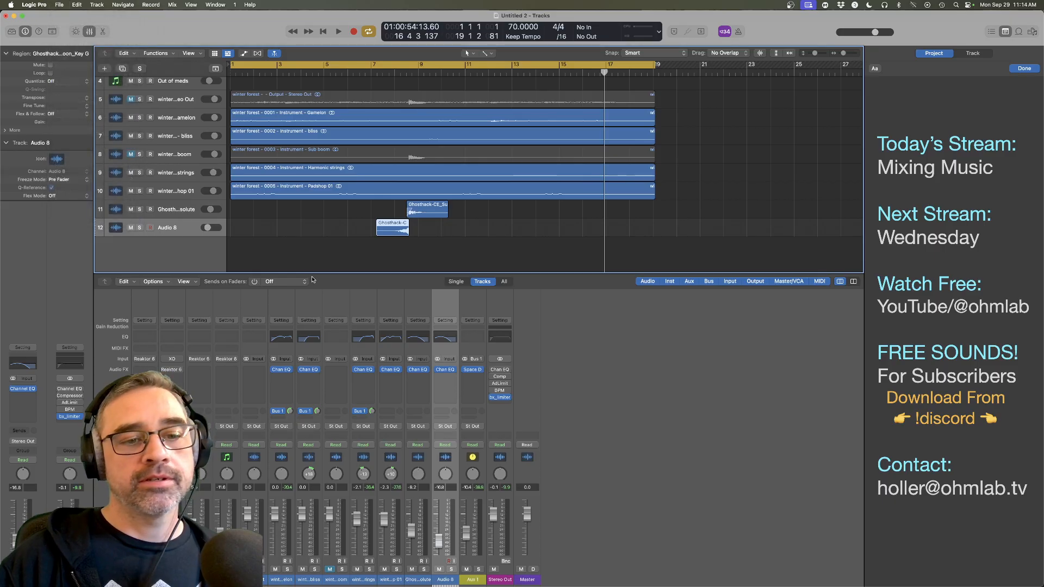
{"action": "scroll", "coordinate": [212, 240], "scroll_direction": "down", "scroll_amount": 5}
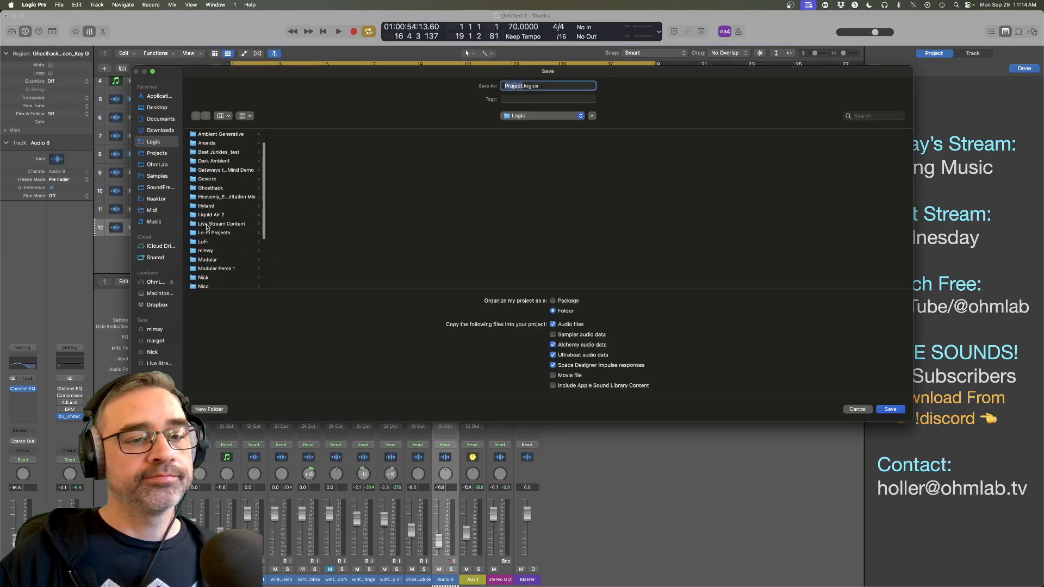
{"action": "left_click", "coordinate": [211, 199]}
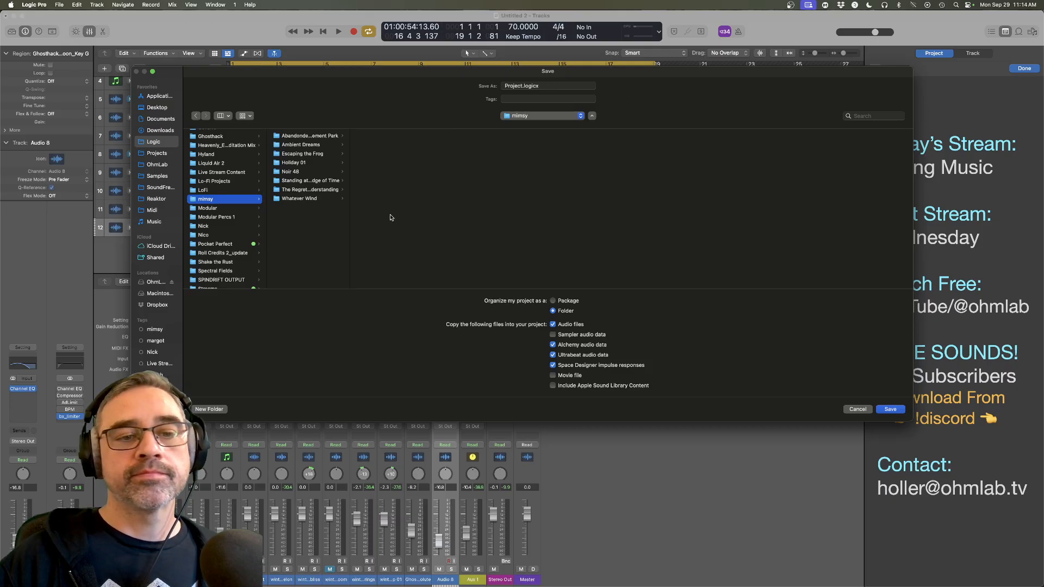
Step: Name the project Winter Forest, tag it mimsy, and save it as a folder
{"action": "left_click_drag", "start_coordinate": [552, 86], "coordinate": [385, 87]}
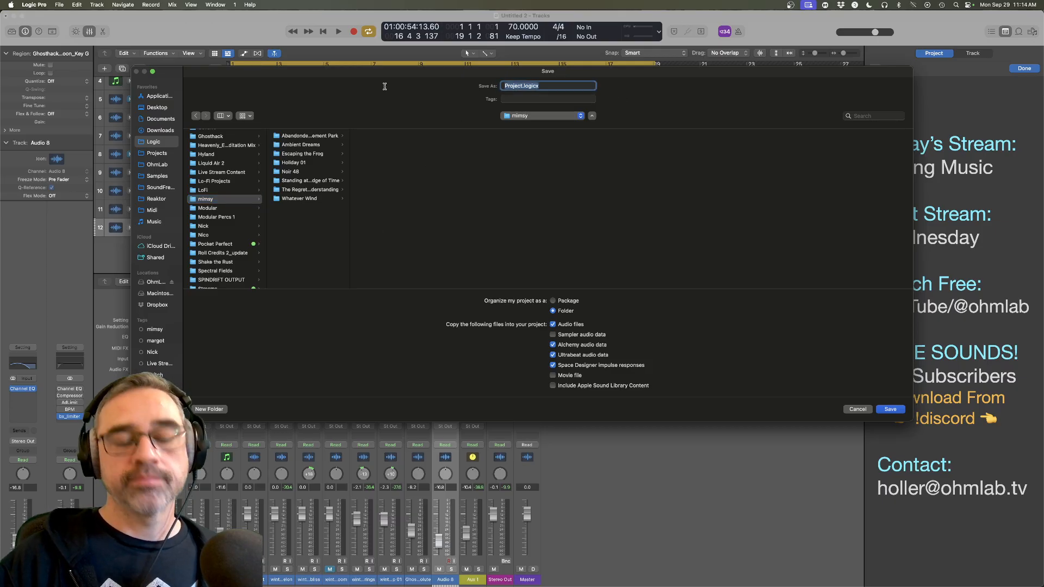
{"action": "type", "text": "Winter FOr"}
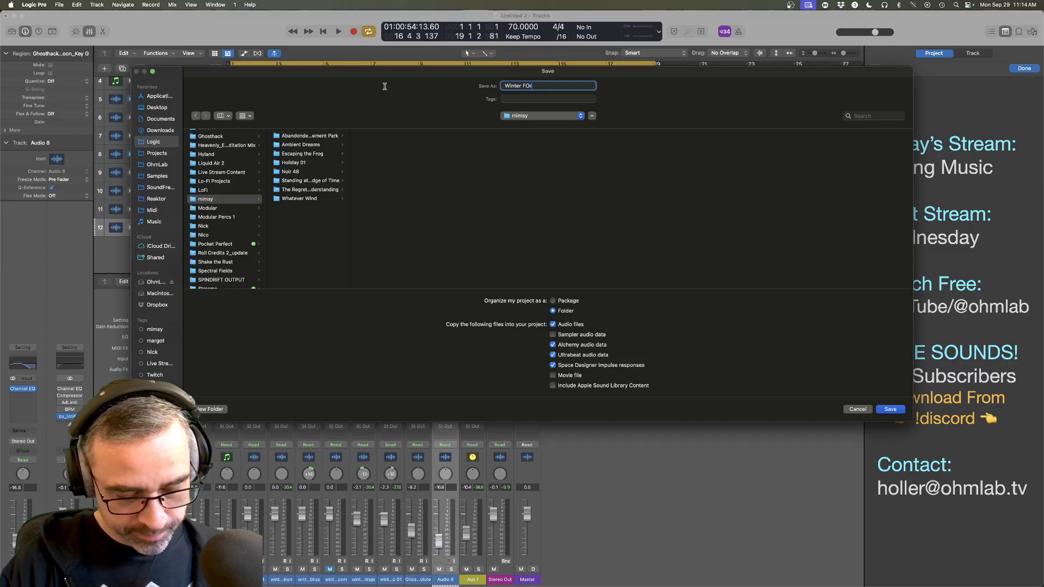
{"action": "type", "text": "est"}
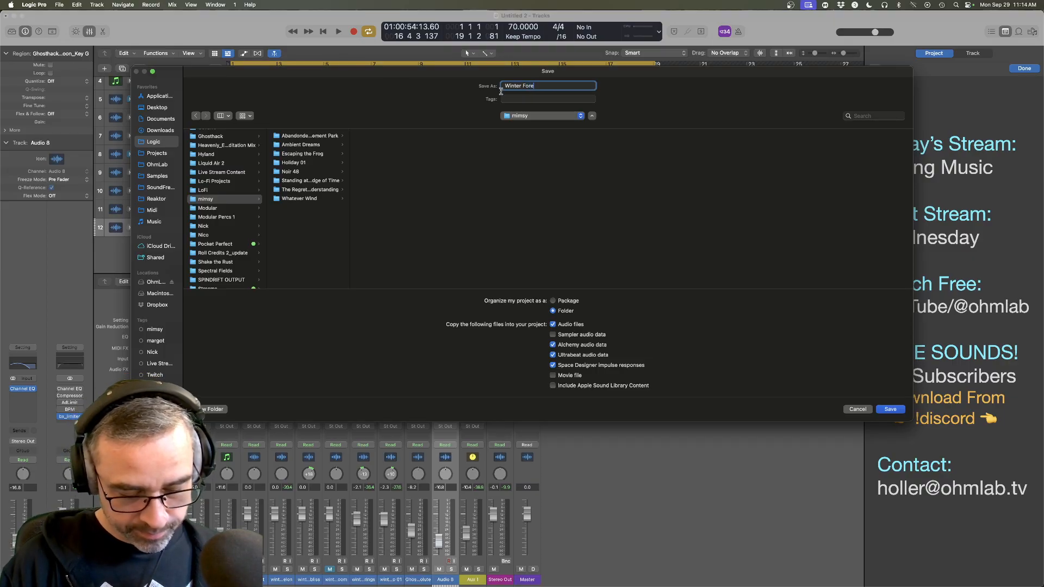
{"action": "left_click", "coordinate": [522, 99]}
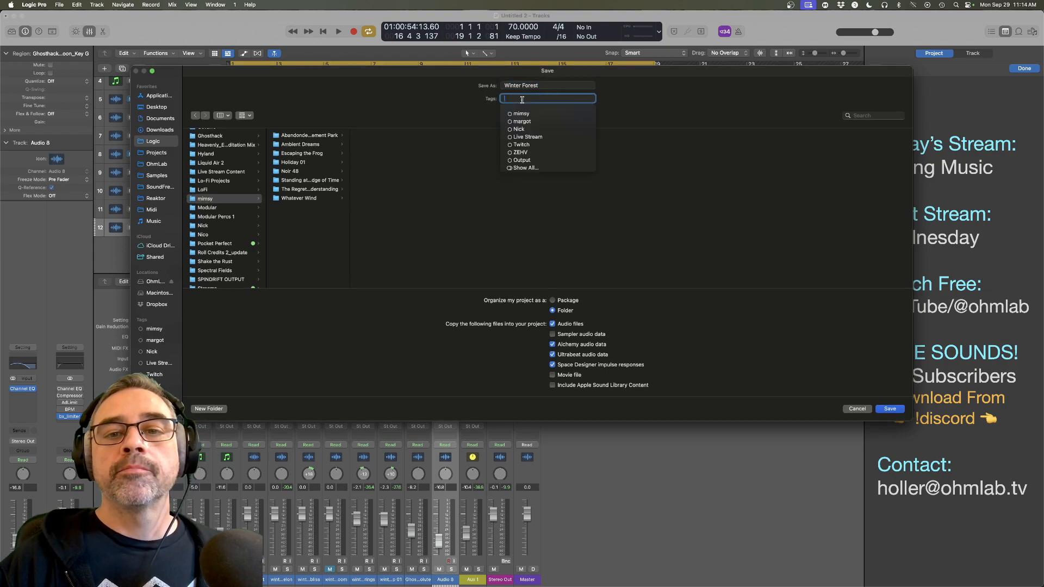
{"action": "left_click", "coordinate": [522, 114]}
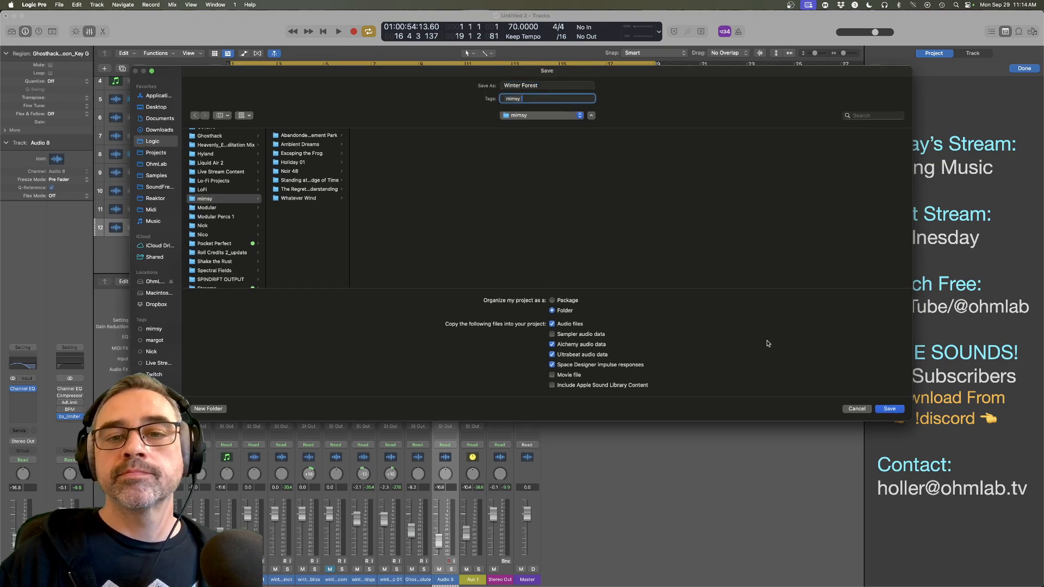
{"action": "left_click", "coordinate": [898, 410]}
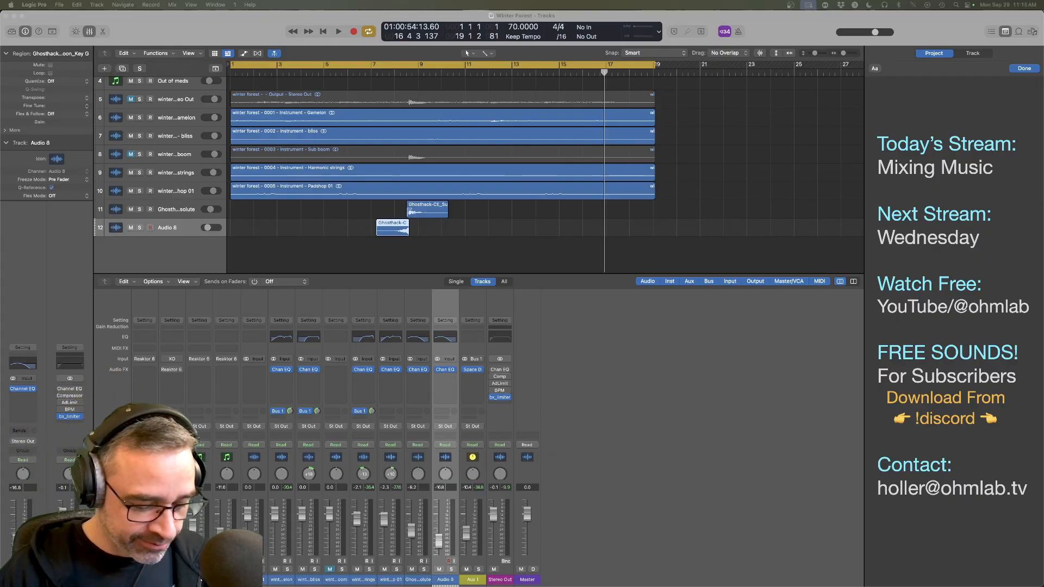
Step: Clear the region selection and play the opening of the mix up to about bar 2
{"action": "left_click", "coordinate": [427, 246]}
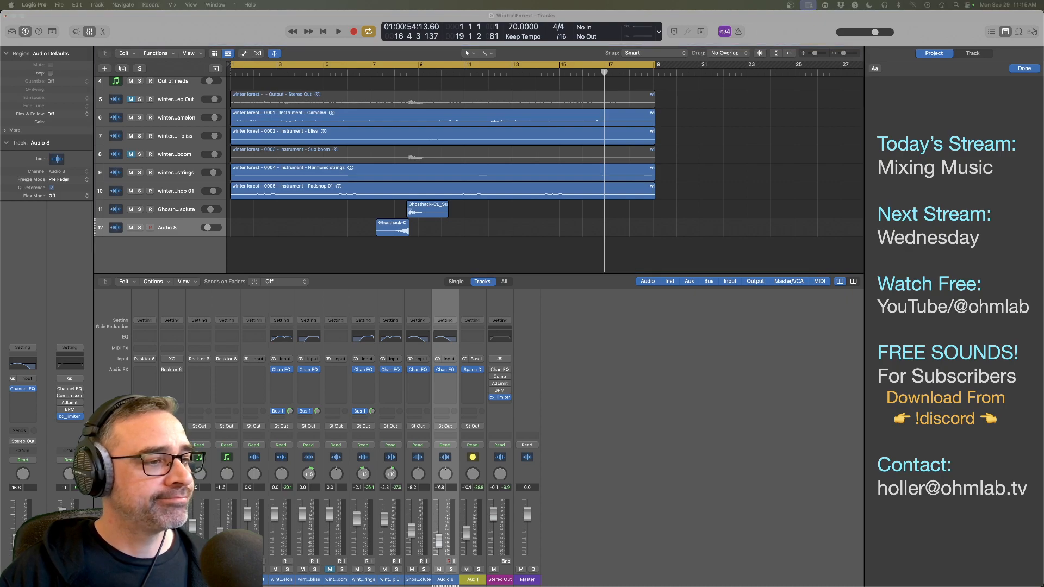
{"action": "left_click", "coordinate": [293, 261]}
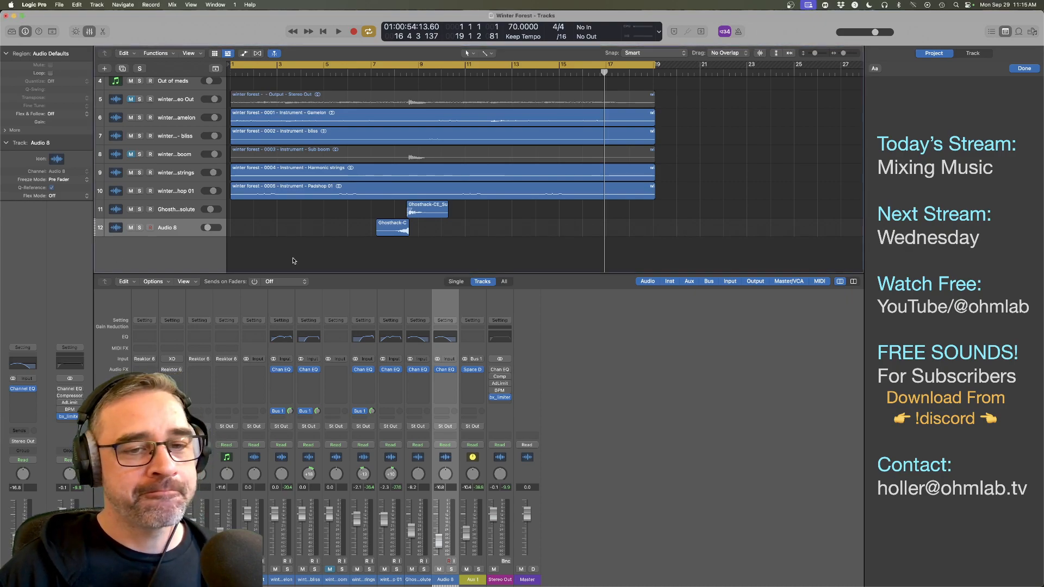
{"action": "key", "text": "space"}
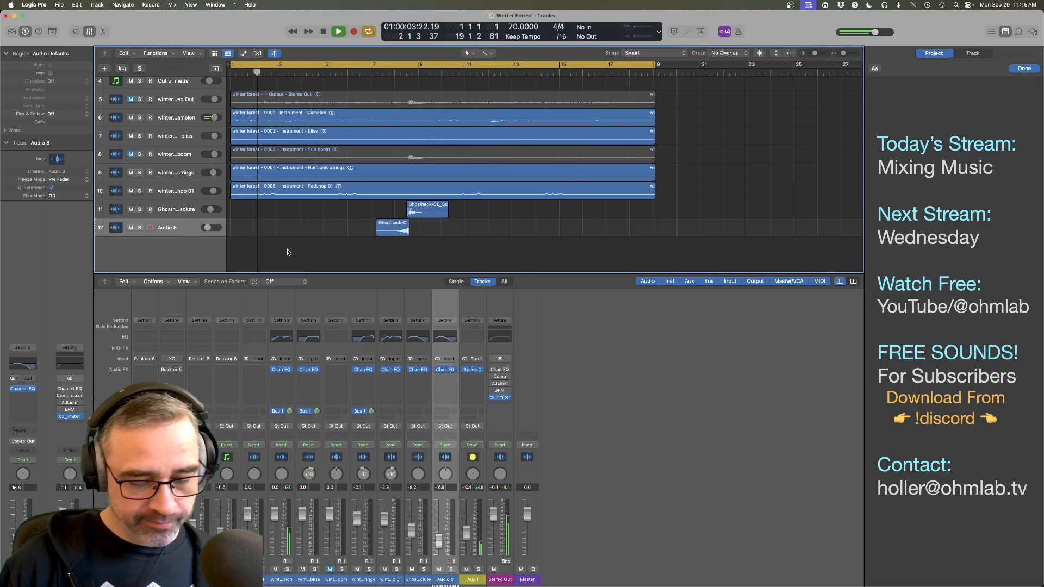
{"action": "key", "text": "space"}
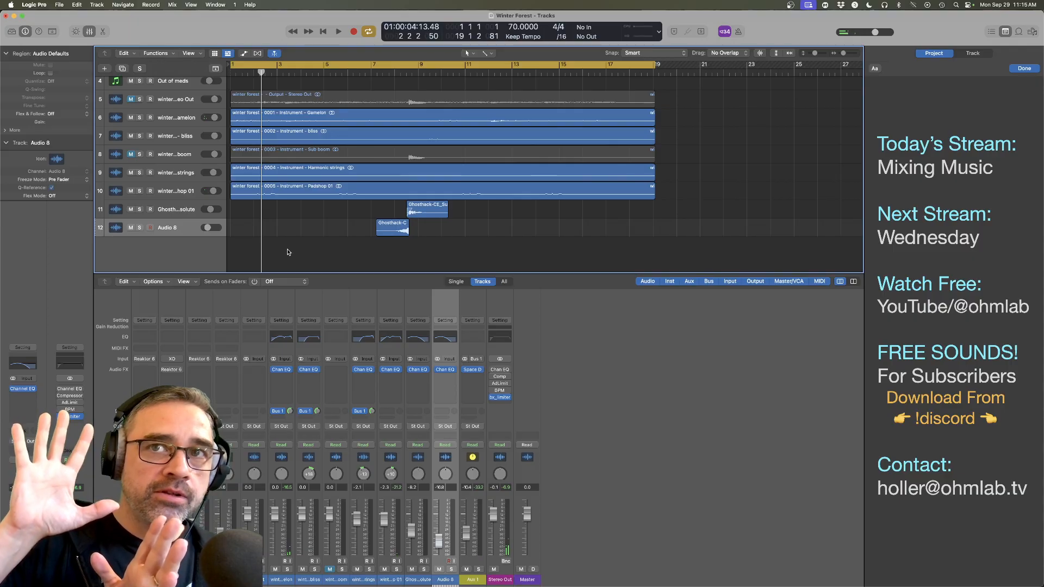
Step: Switch to Finder and open the Samples folder of Ghosthack Cinematic Essentials - Transitions Vol 2
{"action": "key", "text": "super+Tab"}
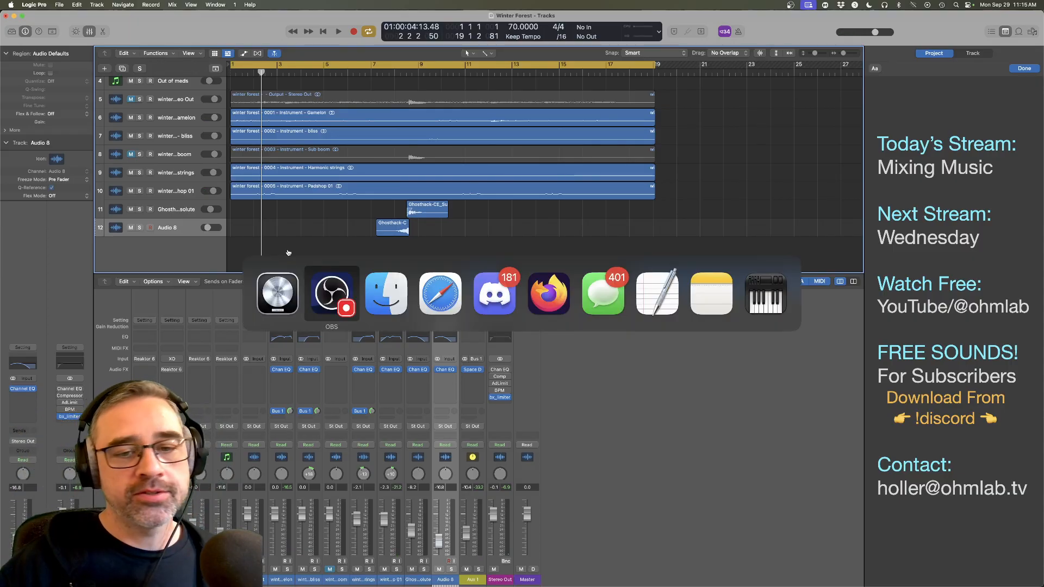
{"action": "left_click", "coordinate": [382, 301], "text": "super"}
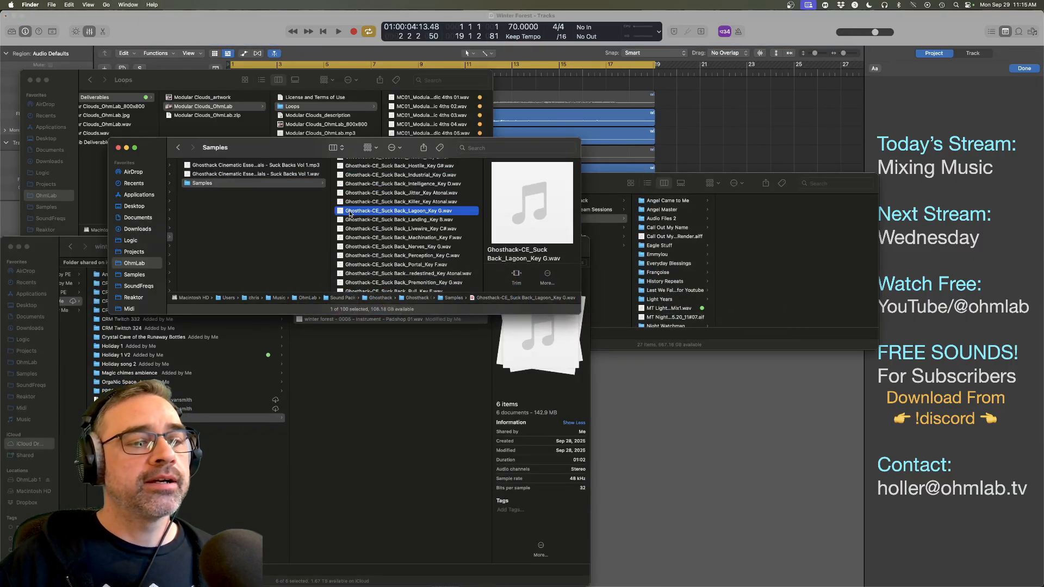
{"action": "scroll", "coordinate": [350, 213], "scroll_direction": "left", "scroll_amount": 5}
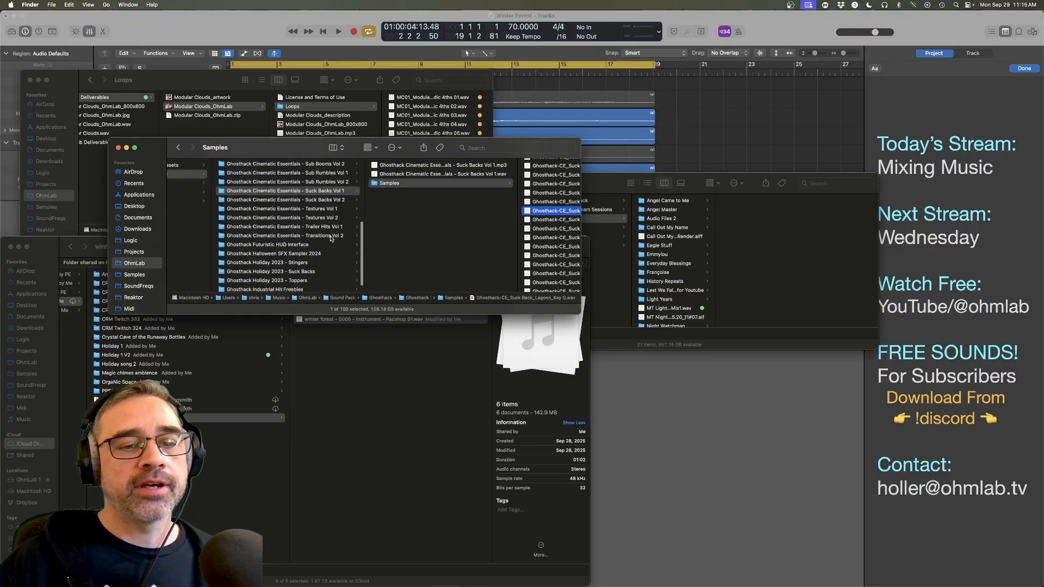
{"action": "left_click", "coordinate": [331, 236]}
{"action": "left_click", "coordinate": [413, 185]}
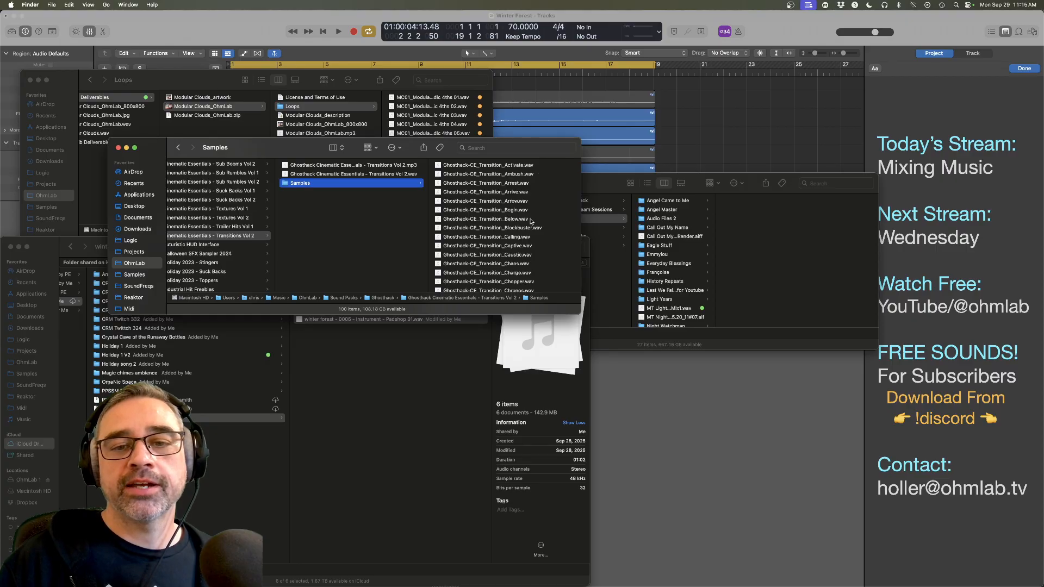
Step: Preview the sample Ghosthack-CE_Transition_Begin.wav and close the preview
{"action": "scroll", "coordinate": [544, 203], "scroll_direction": "down", "scroll_amount": 3}
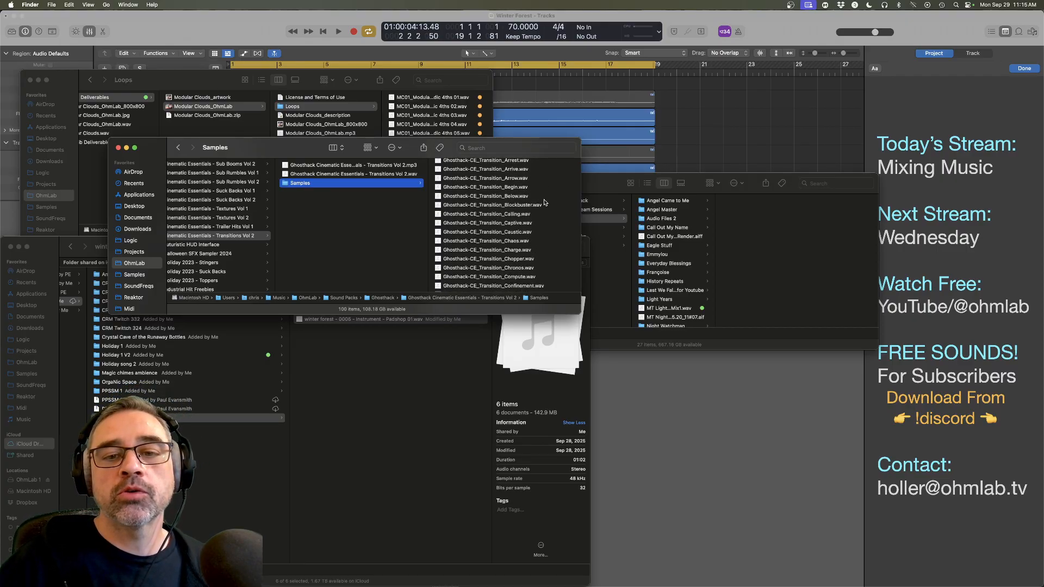
{"action": "left_click", "coordinate": [520, 188]}
{"action": "key", "text": "space"}
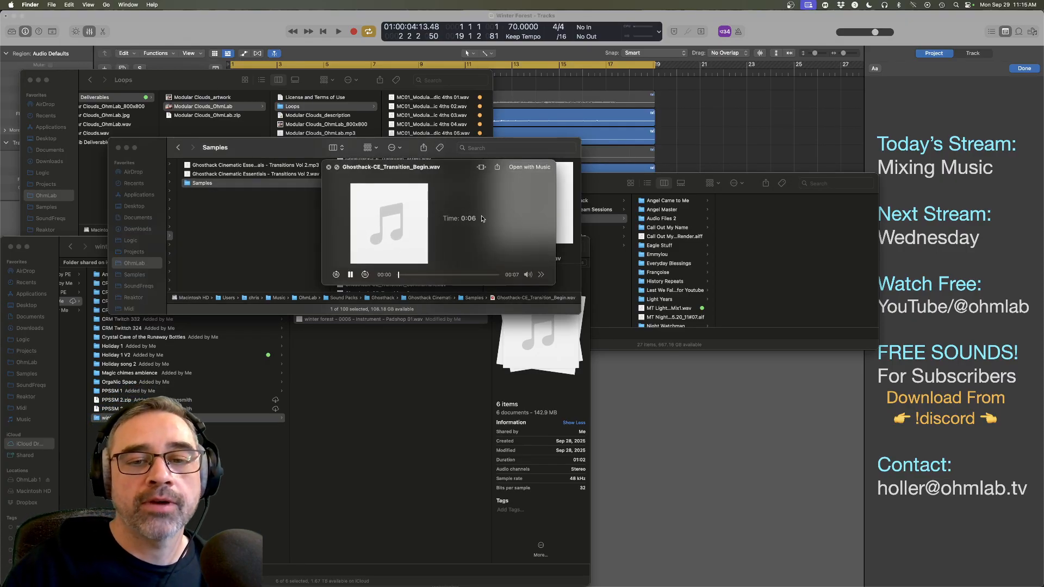
{"action": "key", "text": "space"}
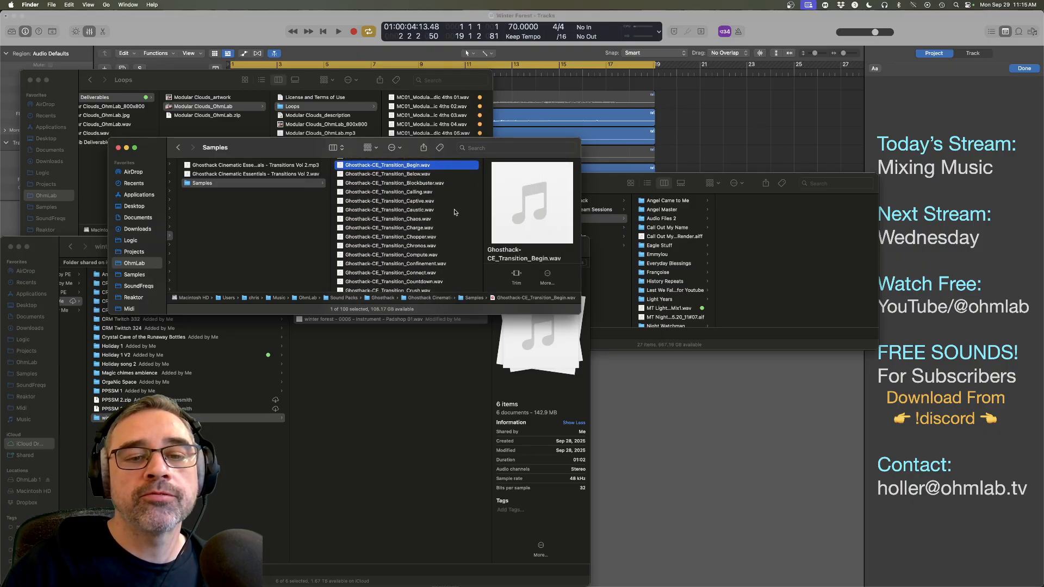
Step: Preview the sample Ghosthack-CE_Transition_Eschelon.wav further down the Samples folder and close the preview
{"action": "scroll", "coordinate": [455, 212], "scroll_direction": "down", "scroll_amount": 1}
{"action": "scroll", "coordinate": [456, 212], "scroll_direction": "down", "scroll_amount": 2}
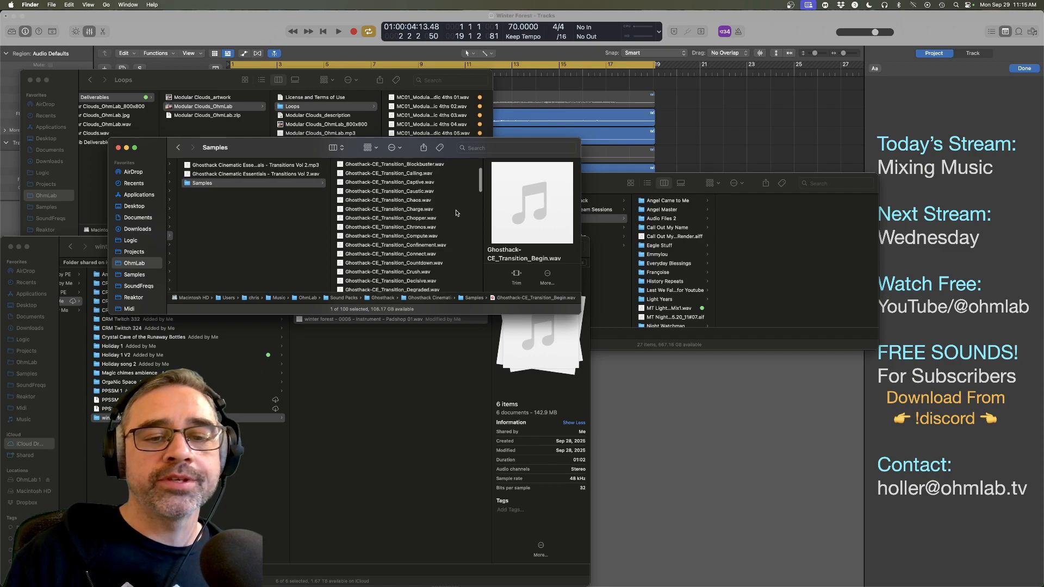
{"action": "scroll", "coordinate": [455, 212], "scroll_direction": "down", "scroll_amount": 3}
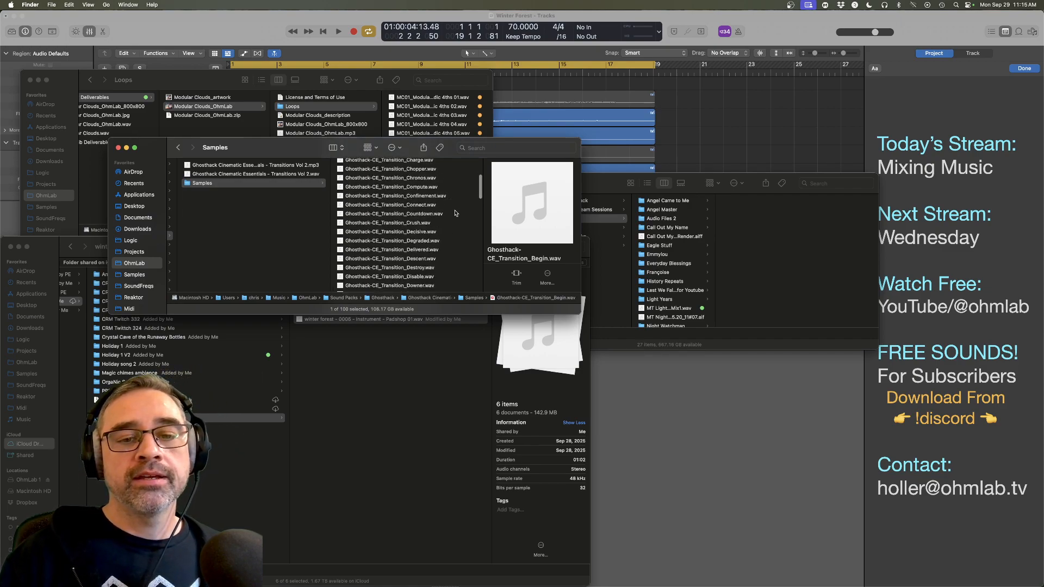
{"action": "scroll", "coordinate": [455, 212], "scroll_direction": "down", "scroll_amount": 5}
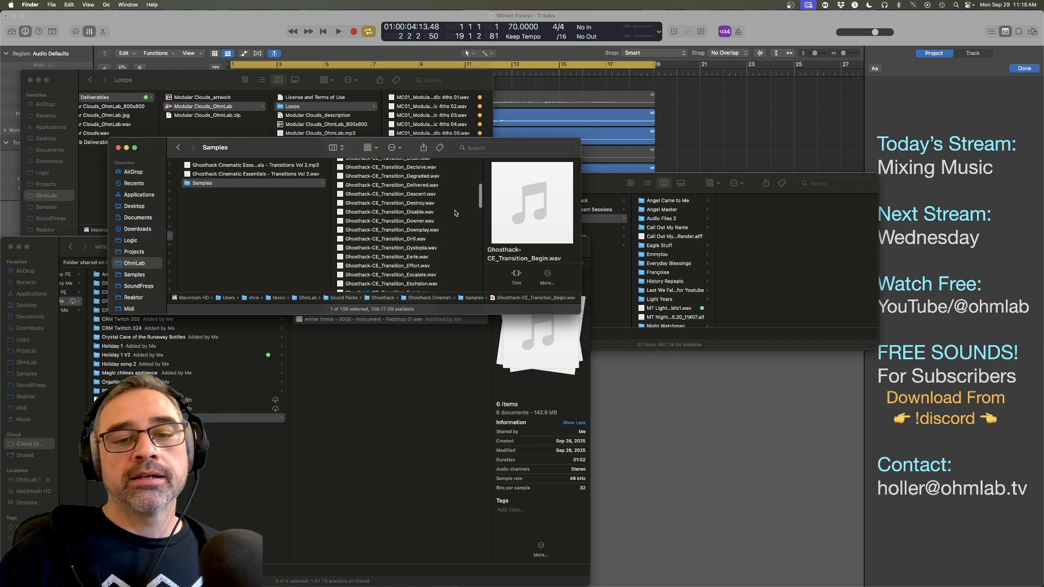
{"action": "scroll", "coordinate": [456, 212], "scroll_direction": "down", "scroll_amount": 4}
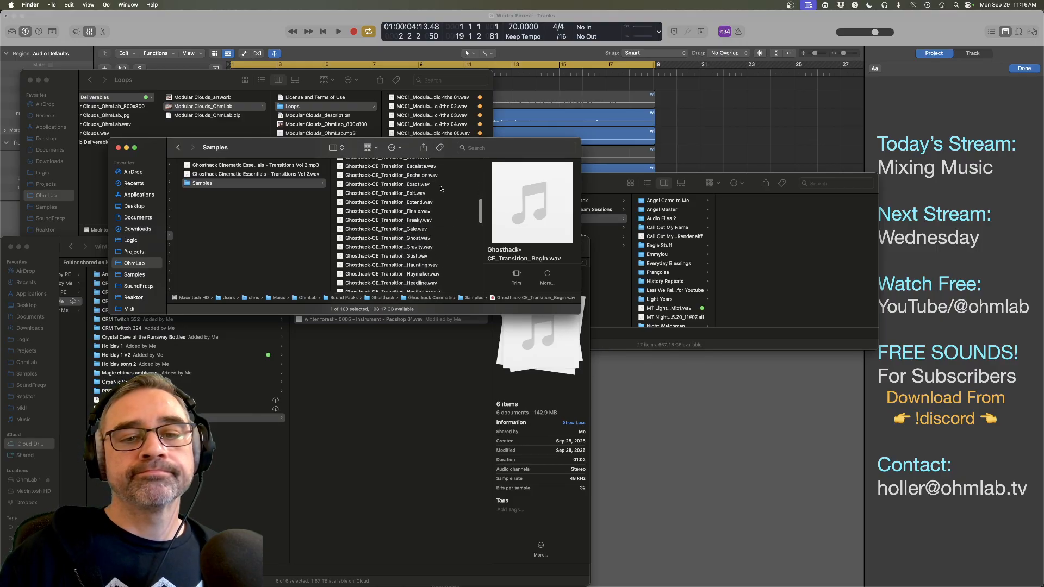
{"action": "left_click", "coordinate": [443, 185]}
{"action": "left_click", "coordinate": [442, 176]}
{"action": "key", "text": "space"}
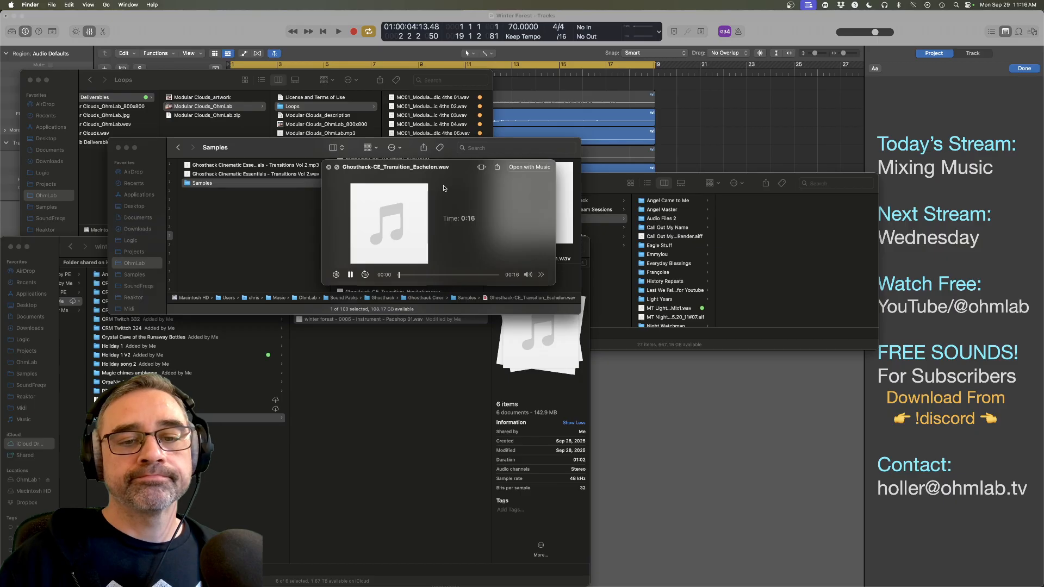
{"action": "key", "text": "space"}
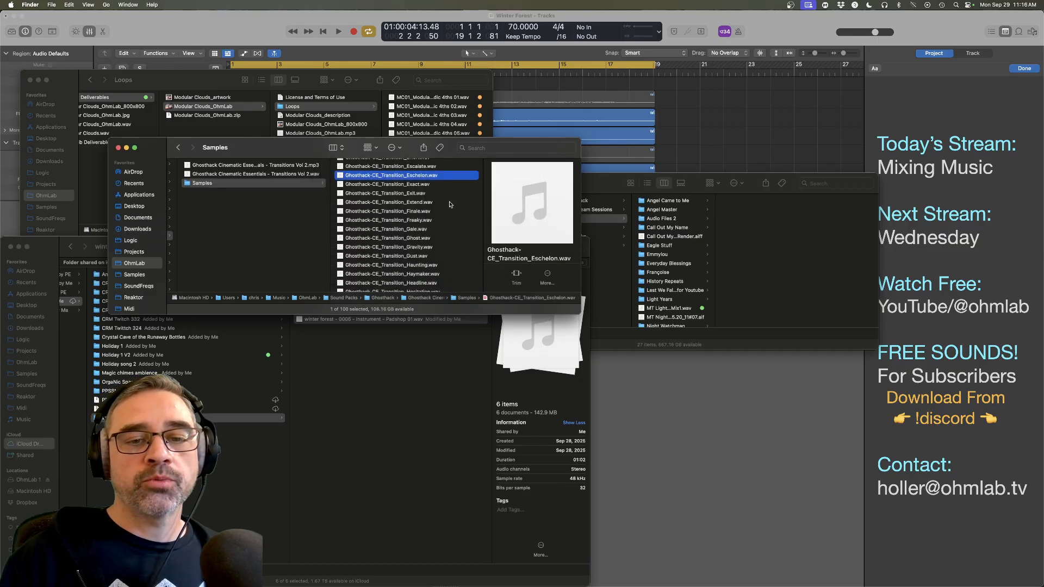
Step: Preview the sample Ghosthack-CE_Transition_Landing.wav and close the preview
{"action": "scroll", "coordinate": [454, 249], "scroll_direction": "down", "scroll_amount": 10}
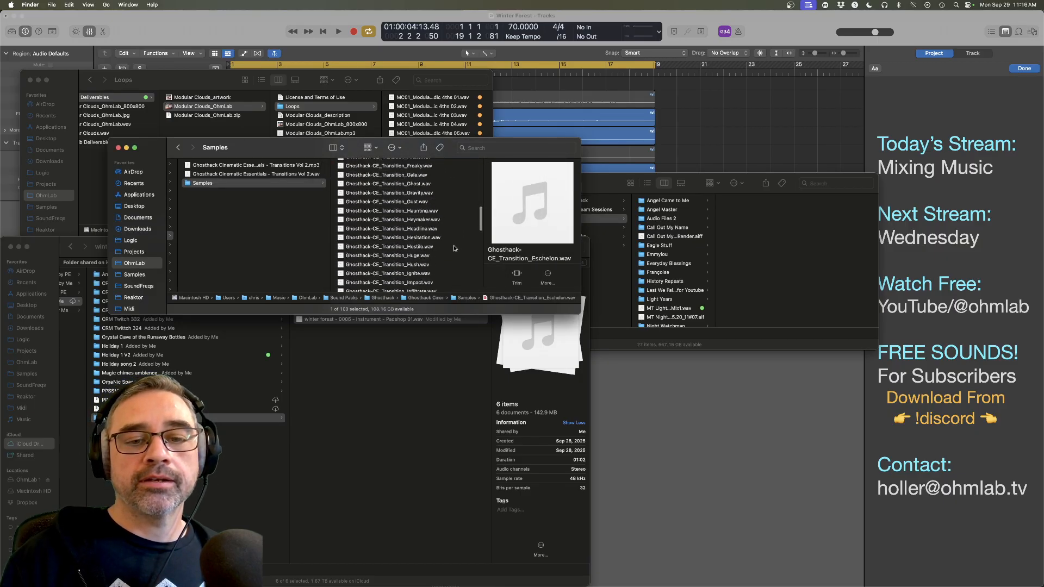
{"action": "scroll", "coordinate": [454, 249], "scroll_direction": "down", "scroll_amount": 2}
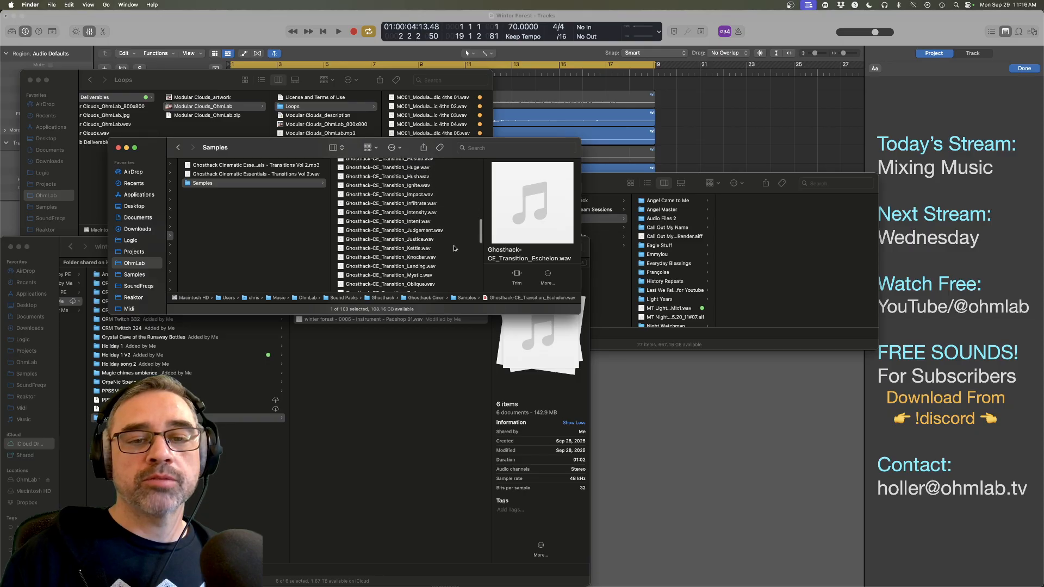
{"action": "scroll", "coordinate": [461, 223], "scroll_direction": "down", "scroll_amount": 5}
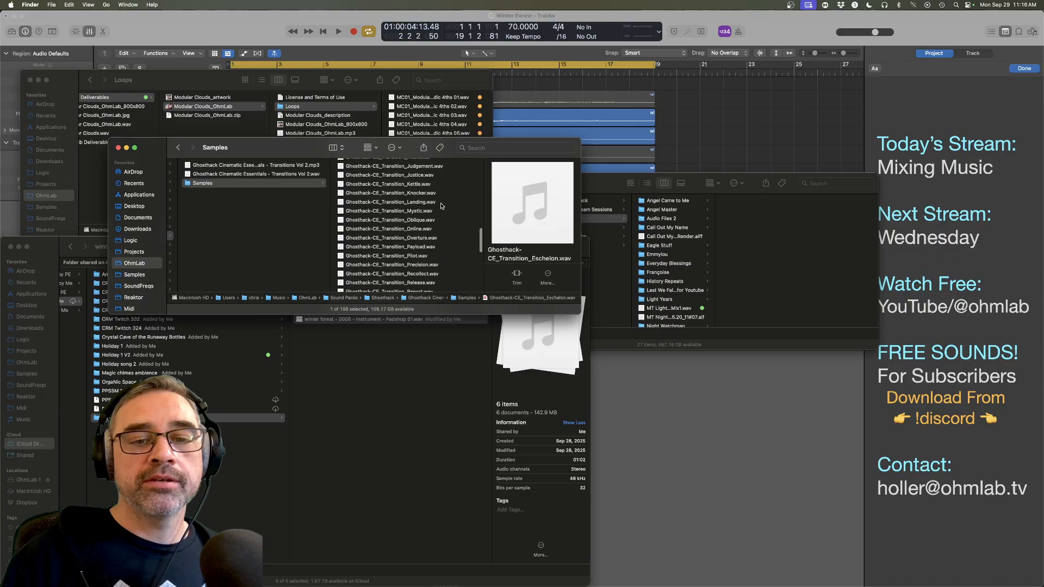
{"action": "left_click", "coordinate": [441, 204]}
{"action": "key", "text": "space"}
{"action": "key", "text": "space"}
Step: Preview the sample Ghosthack-CE_Transition_Mystic.wav twice, closing the preview each time
{"action": "left_click", "coordinate": [434, 213]}
{"action": "key", "text": "space"}
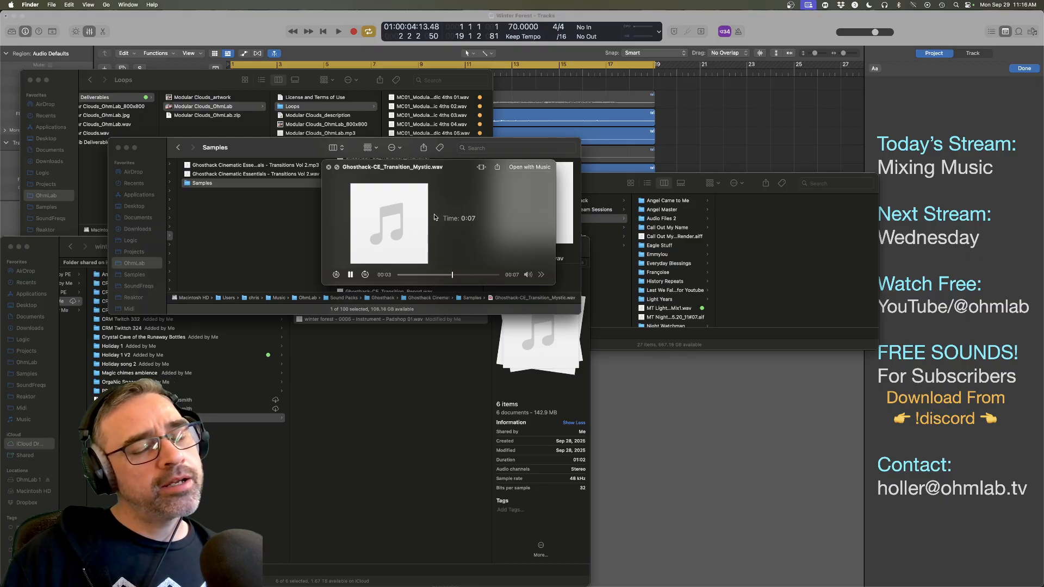
{"action": "key", "text": "space"}
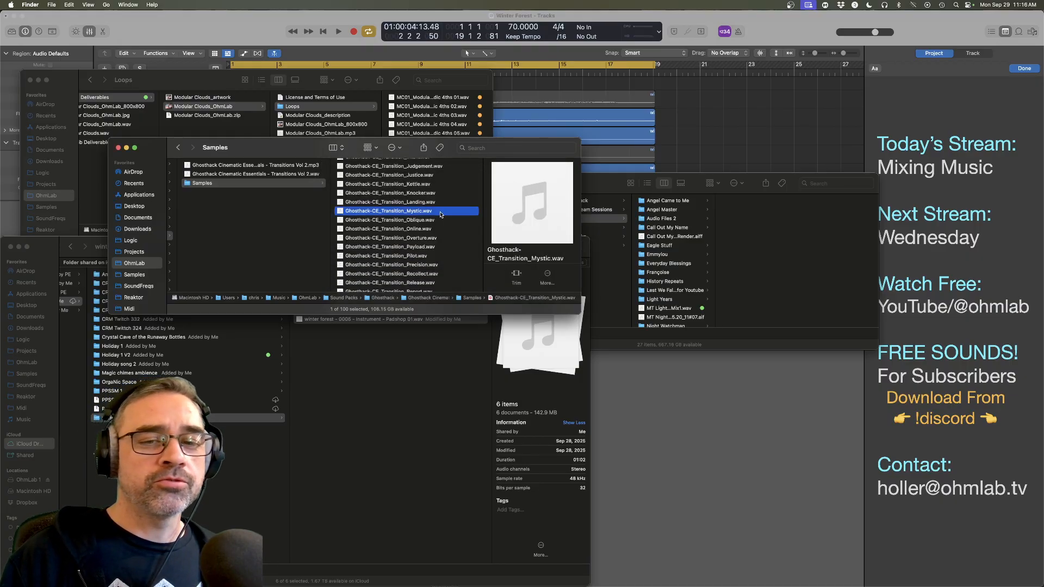
{"action": "key", "text": "space"}
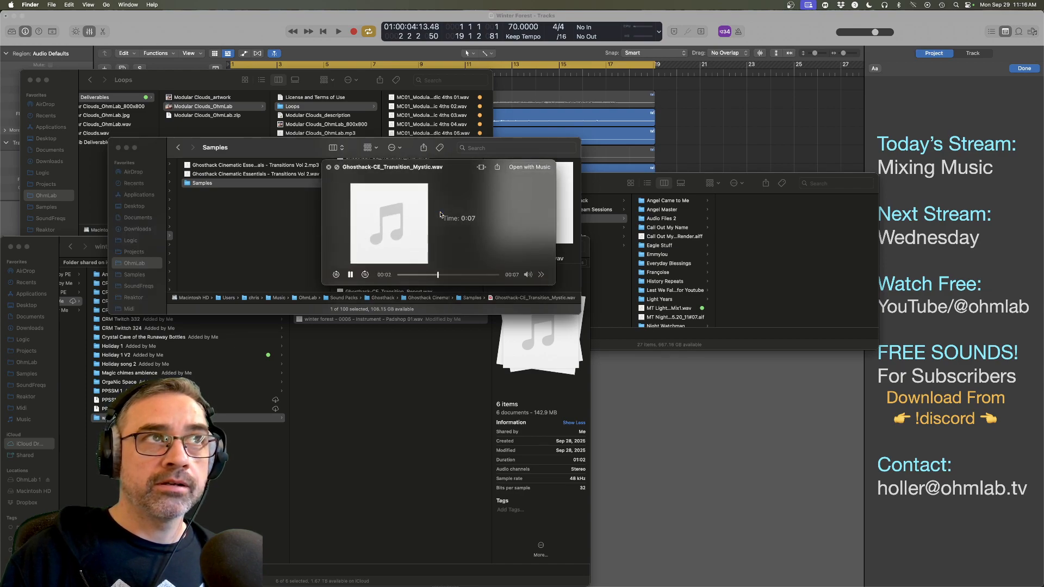
{"action": "key", "text": "space"}
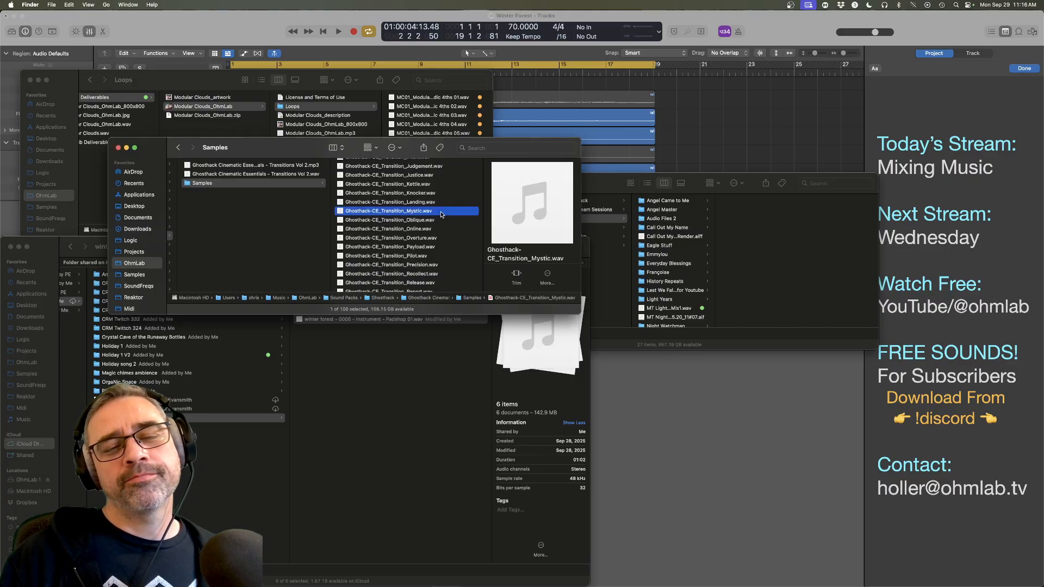
Step: Preview the Ghosthack-CE_Transition_Oblique.wav and Ghosthack-CE_Transition_Revelation.wav samples in the Samples folder
{"action": "left_click", "coordinate": [443, 220]}
{"action": "key", "text": "space"}
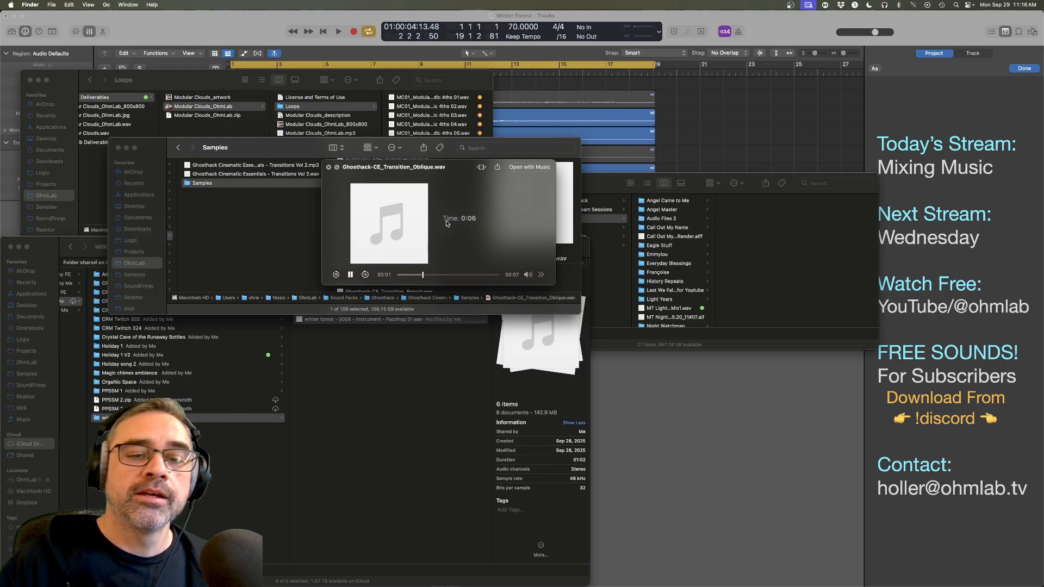
{"action": "key", "text": "space"}
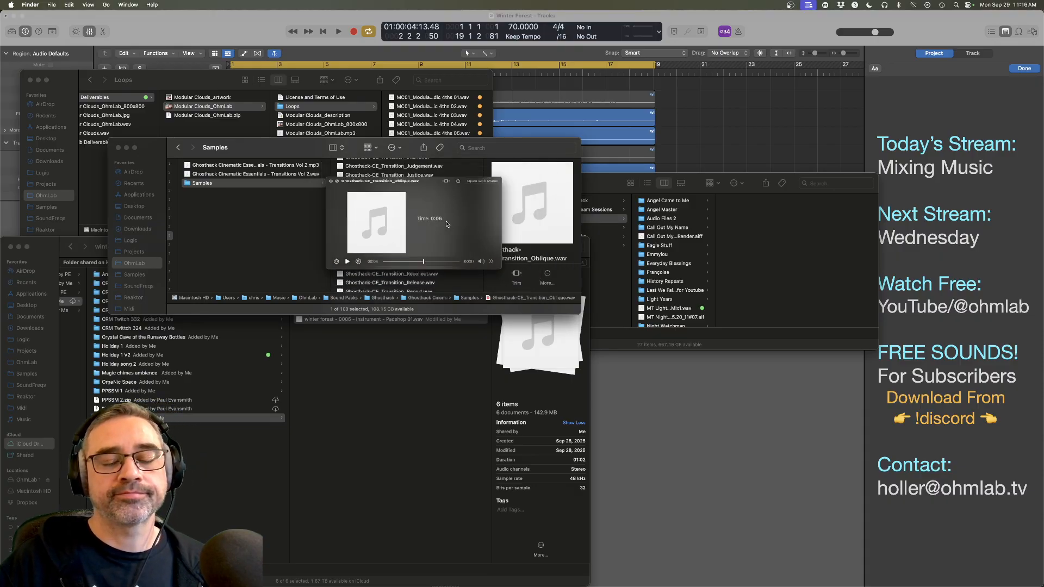
{"action": "scroll", "coordinate": [466, 224], "scroll_direction": "down", "scroll_amount": 3}
{"action": "scroll", "coordinate": [465, 224], "scroll_direction": "down", "scroll_amount": 2}
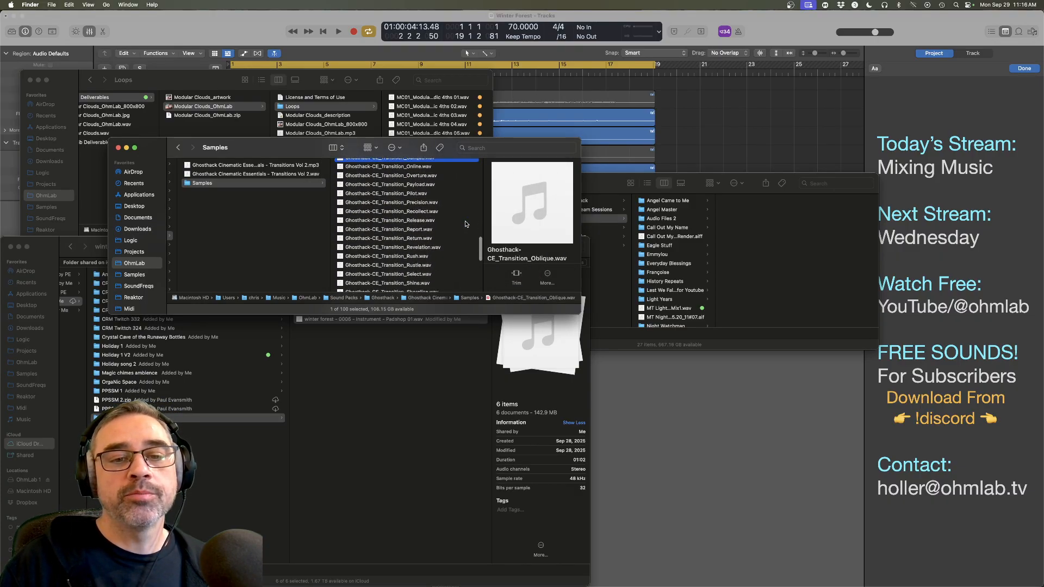
{"action": "left_click", "coordinate": [450, 235]}
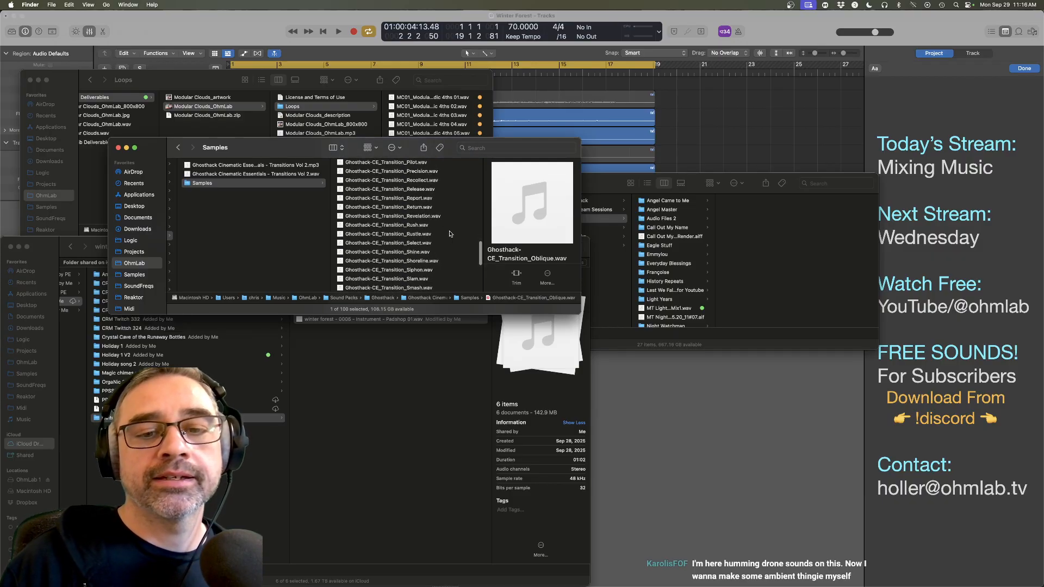
{"action": "key", "text": "space"}
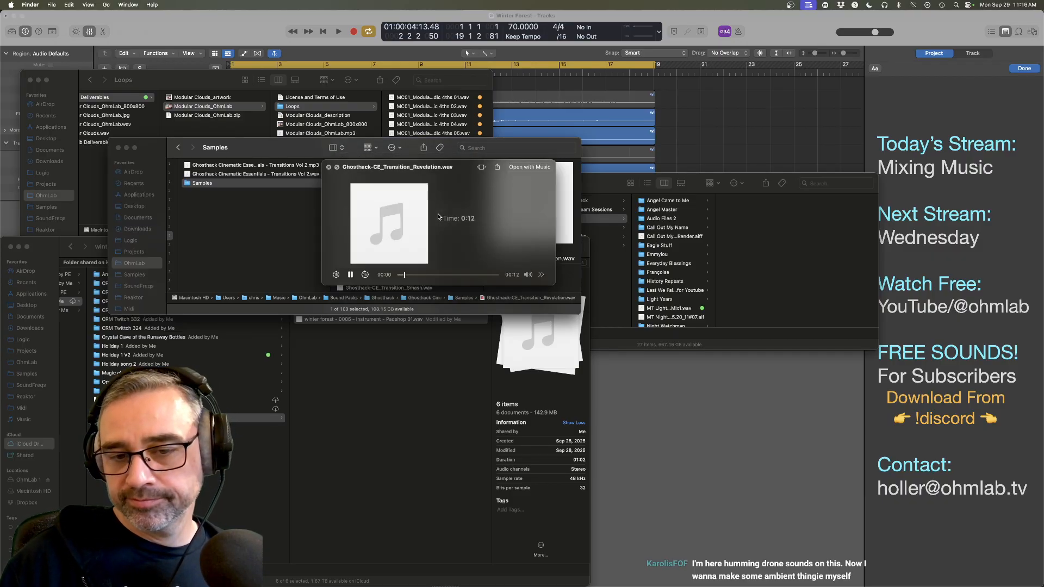
{"action": "key", "text": "space"}
Step: Preview the Ghosthack-CE_Transition_Vanish.wav and Ghosthack-CE_Transition_Wing.wav samples near the end of the Samples folder
{"action": "scroll", "coordinate": [464, 257], "scroll_direction": "down", "scroll_amount": 4}
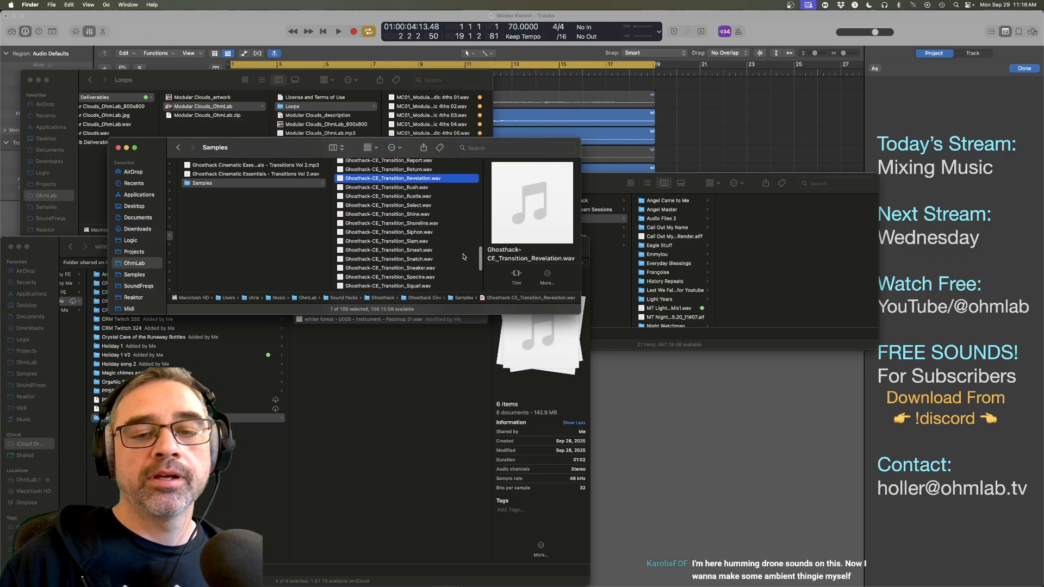
{"action": "scroll", "coordinate": [464, 257], "scroll_direction": "down", "scroll_amount": 5}
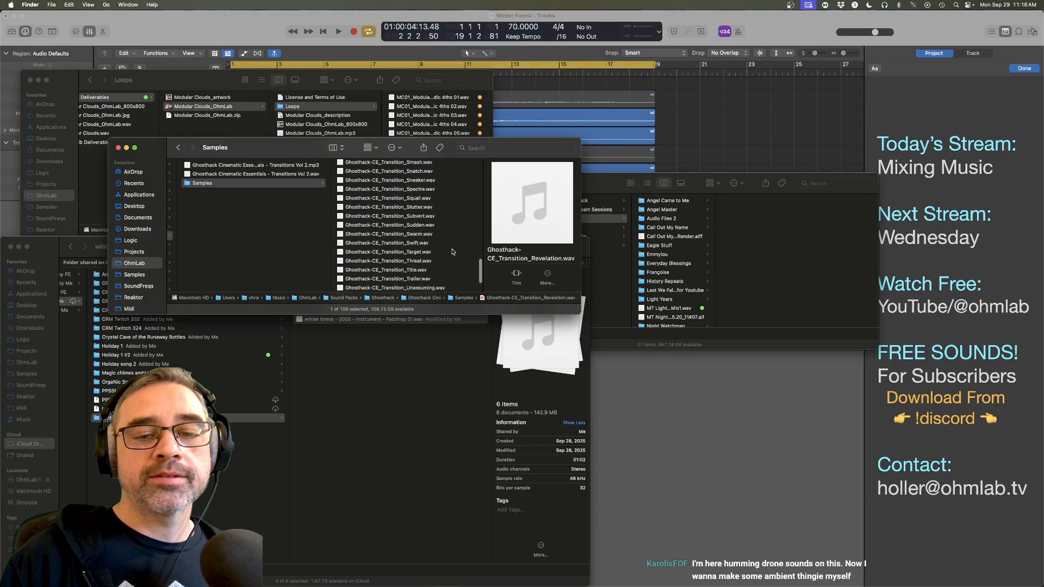
{"action": "scroll", "coordinate": [453, 251], "scroll_direction": "down", "scroll_amount": 3}
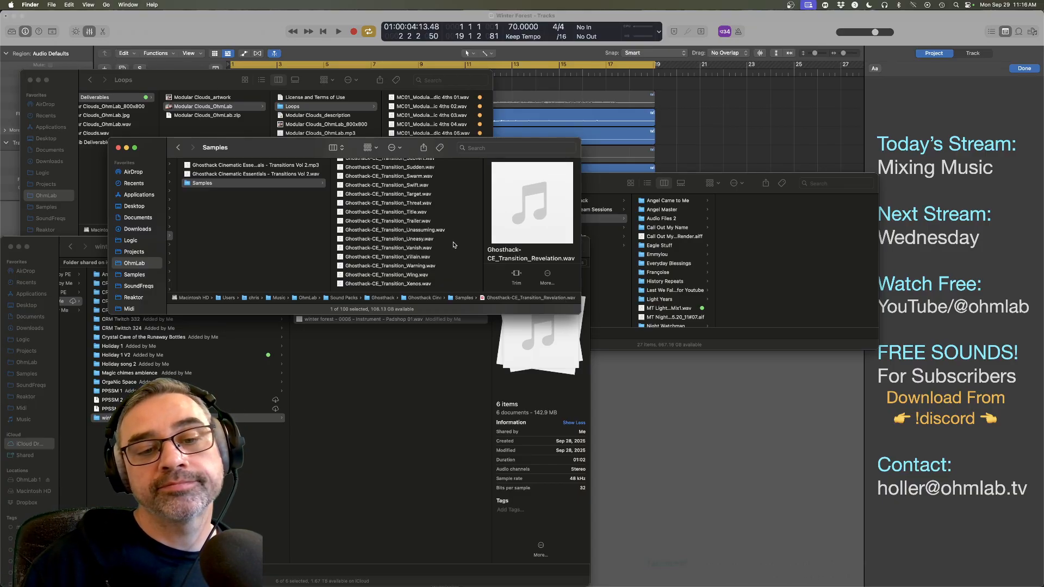
{"action": "left_click", "coordinate": [447, 250]}
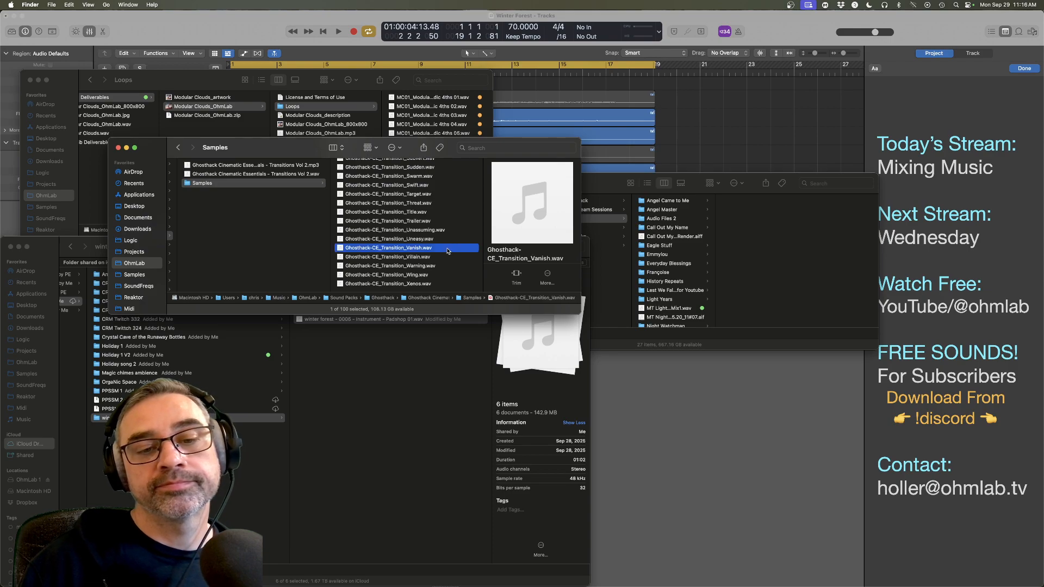
{"action": "key", "text": "space"}
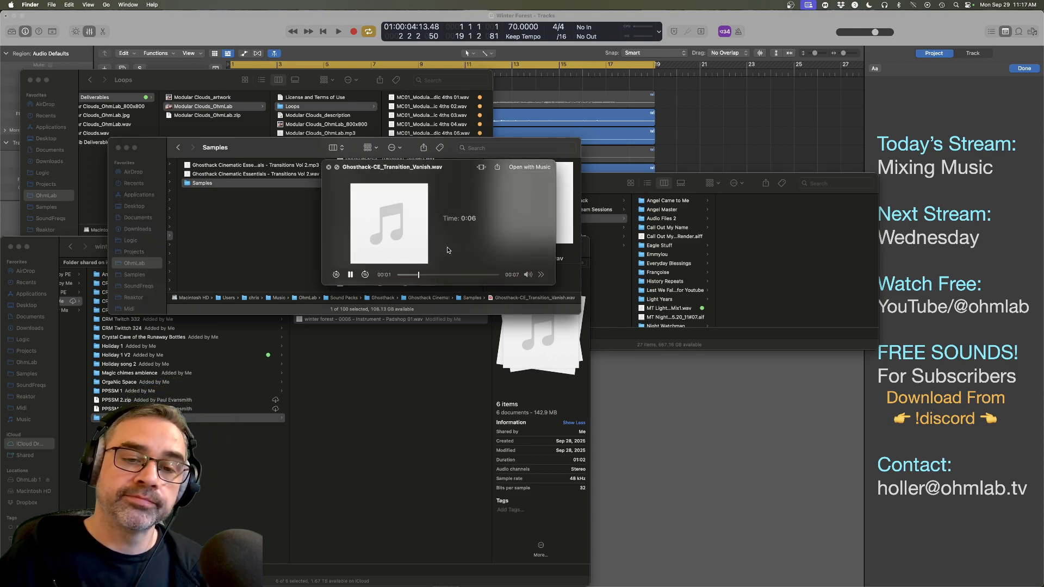
{"action": "key", "text": "space"}
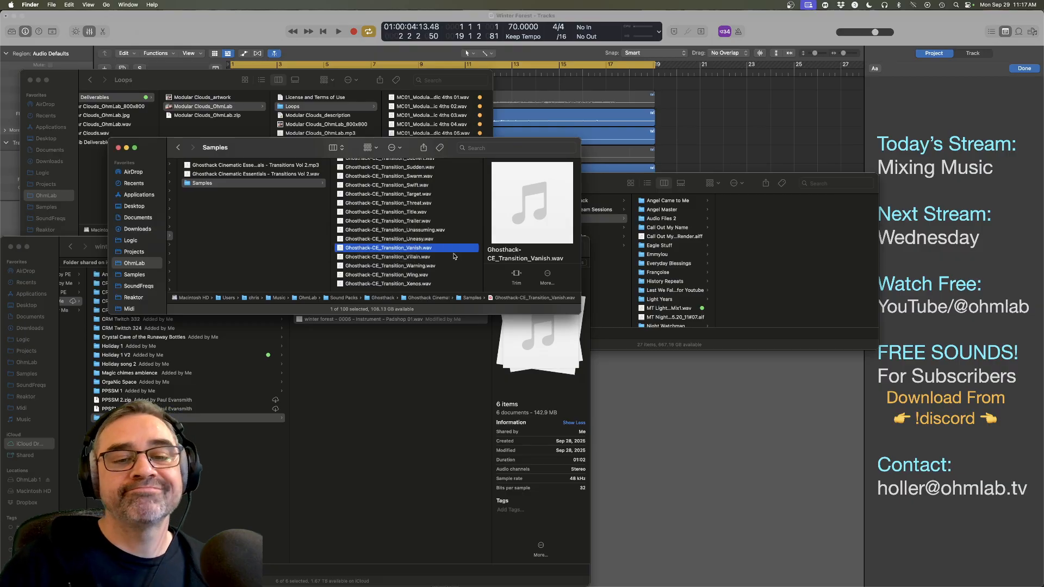
{"action": "left_click", "coordinate": [451, 273]}
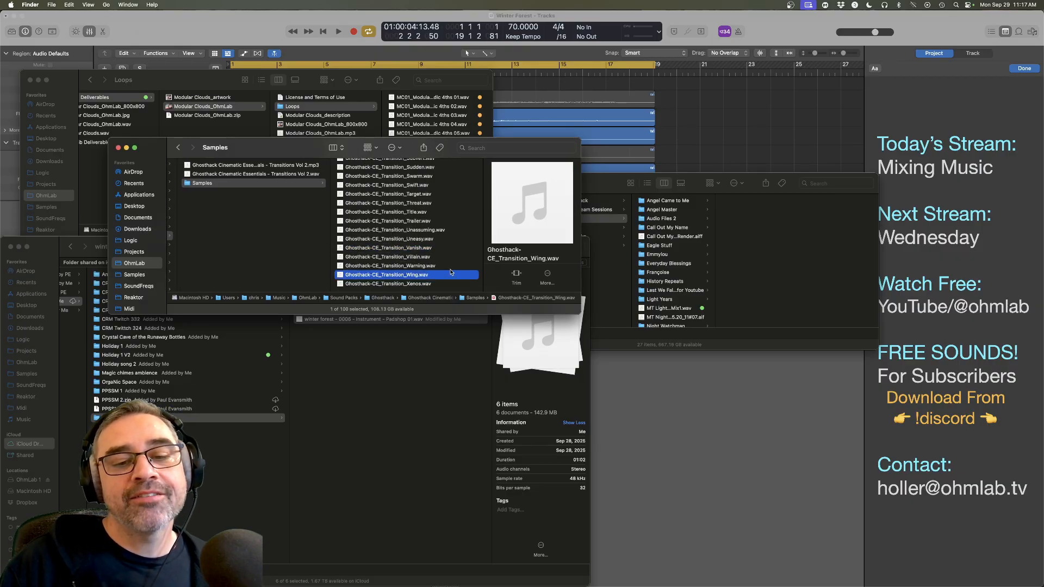
{"action": "key", "text": "space"}
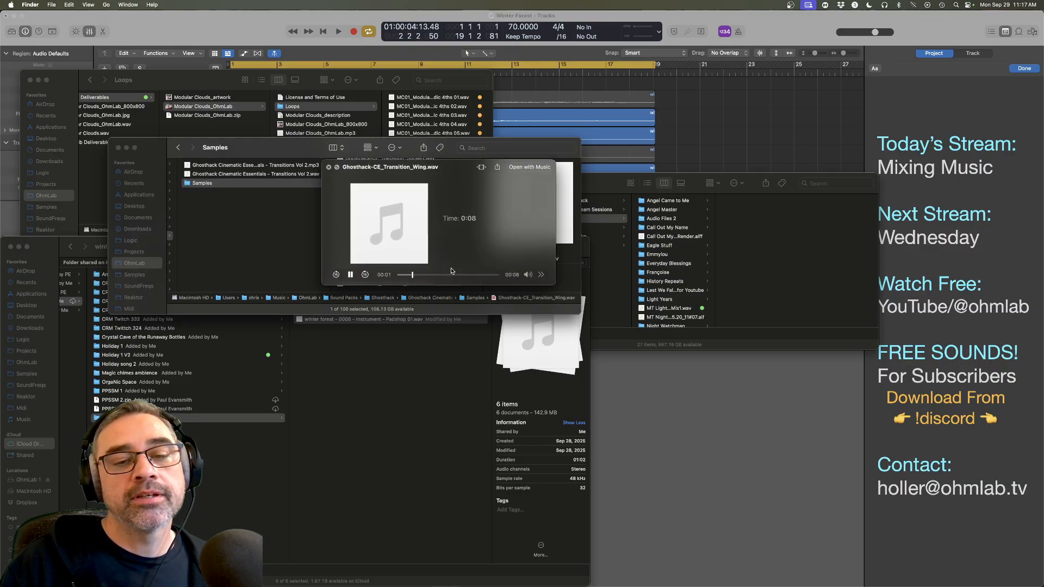
Step: Switch to Logic Pro and play the Winter Forest project from its beginning, stopping after a short listen
{"action": "left_click", "coordinate": [663, 147]}
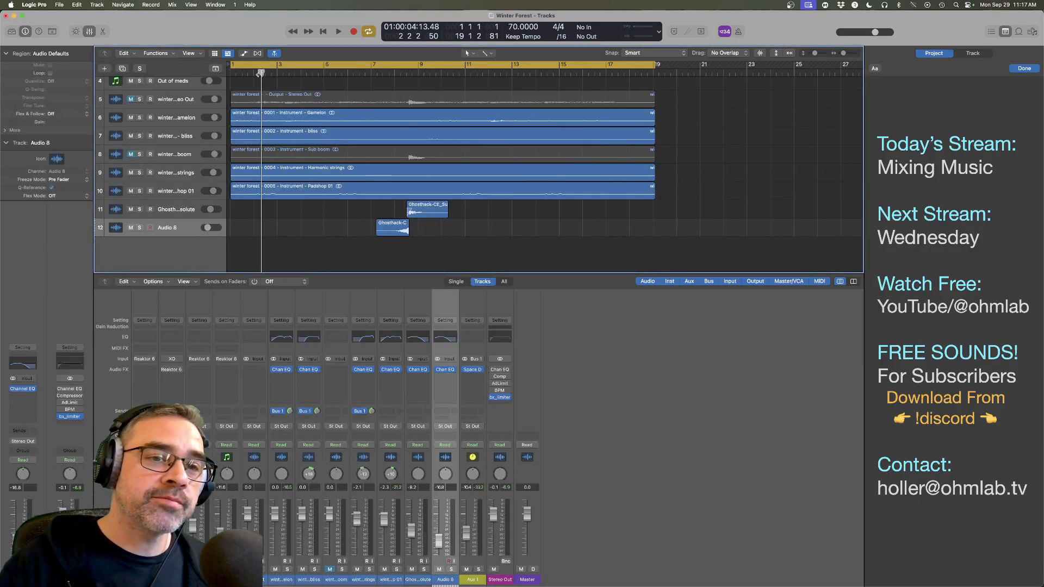
{"action": "left_click_drag", "start_coordinate": [260, 73], "coordinate": [200, 74]}
{"action": "key", "text": "space"}
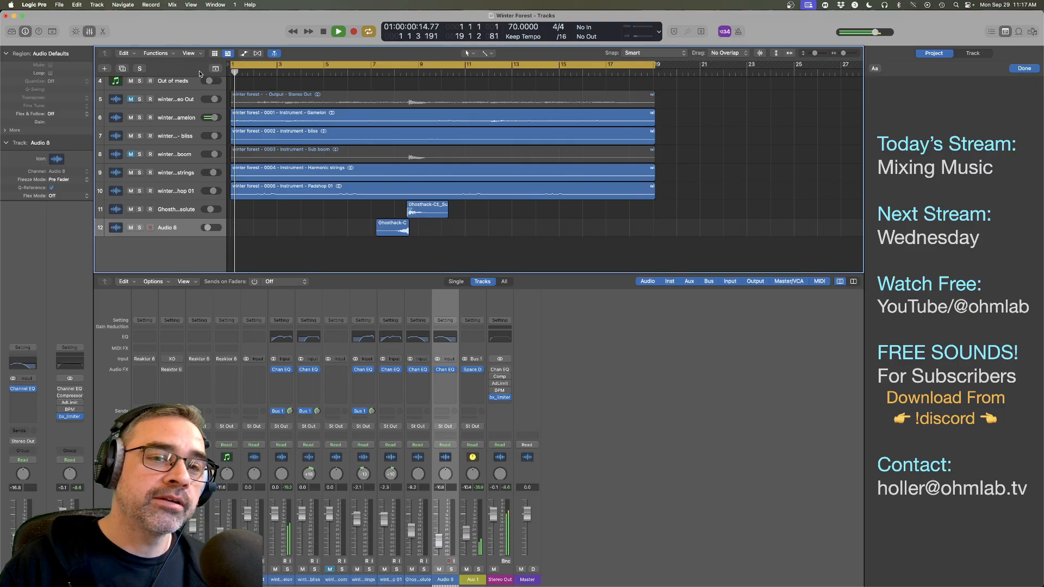
{"action": "key", "text": "space"}
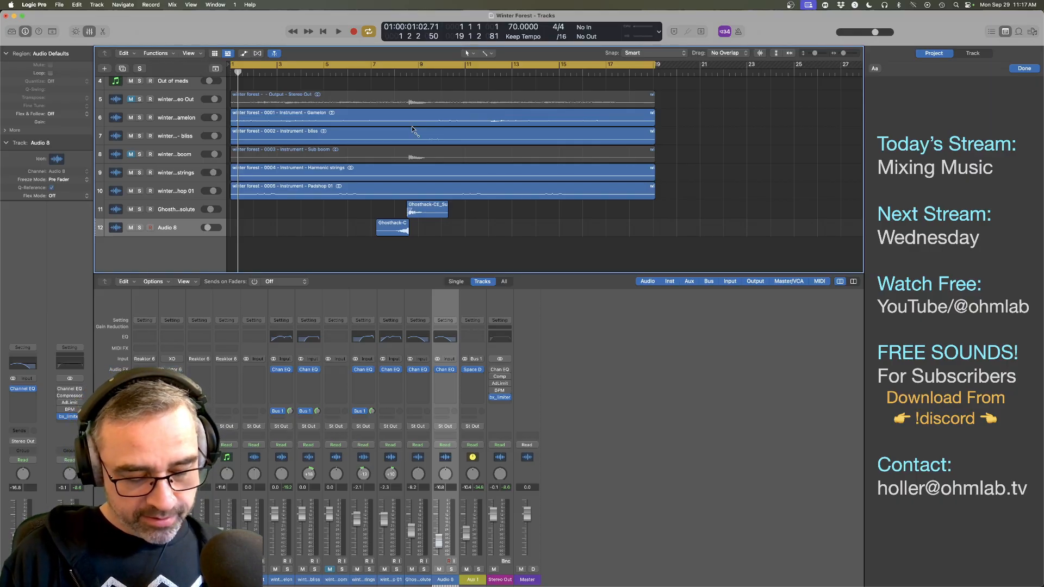
Step: Switch to Finder and look through the OhmLab 1 drive, opening its ADD folder
{"action": "key", "text": "super+Tab"}
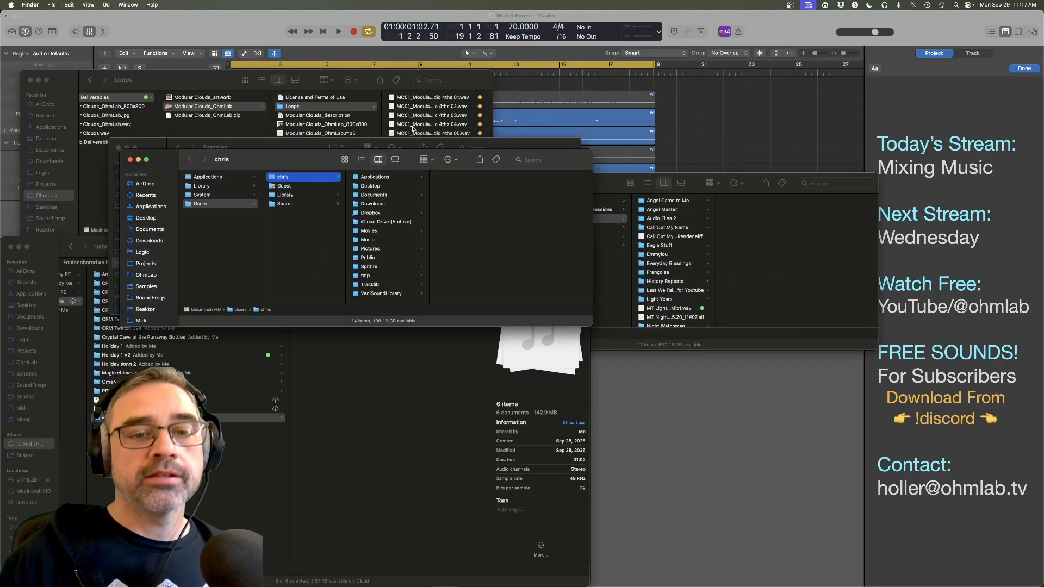
{"action": "scroll", "coordinate": [158, 277], "scroll_direction": "down", "scroll_amount": 5}
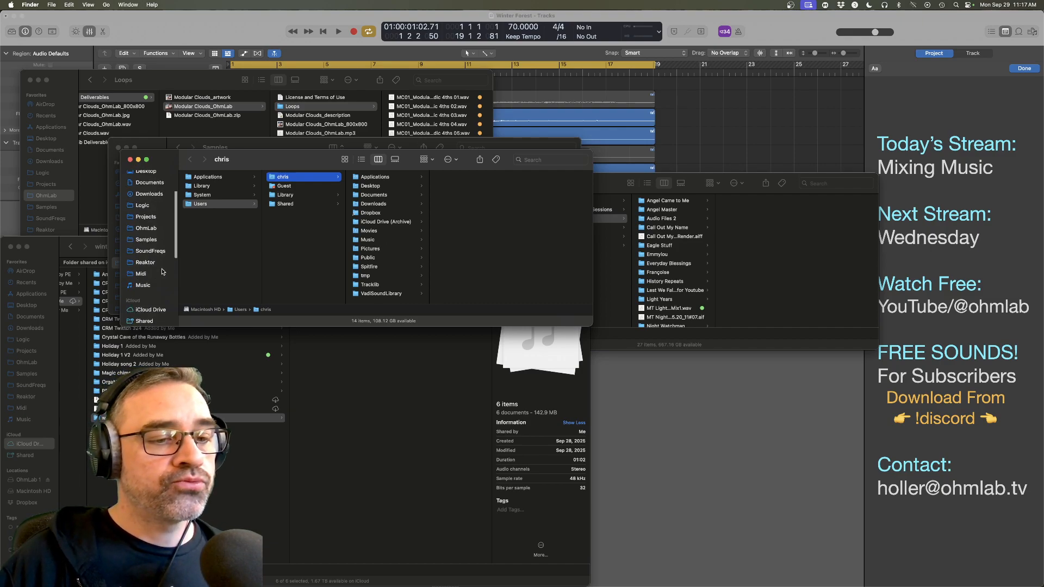
{"action": "left_click", "coordinate": [148, 305]}
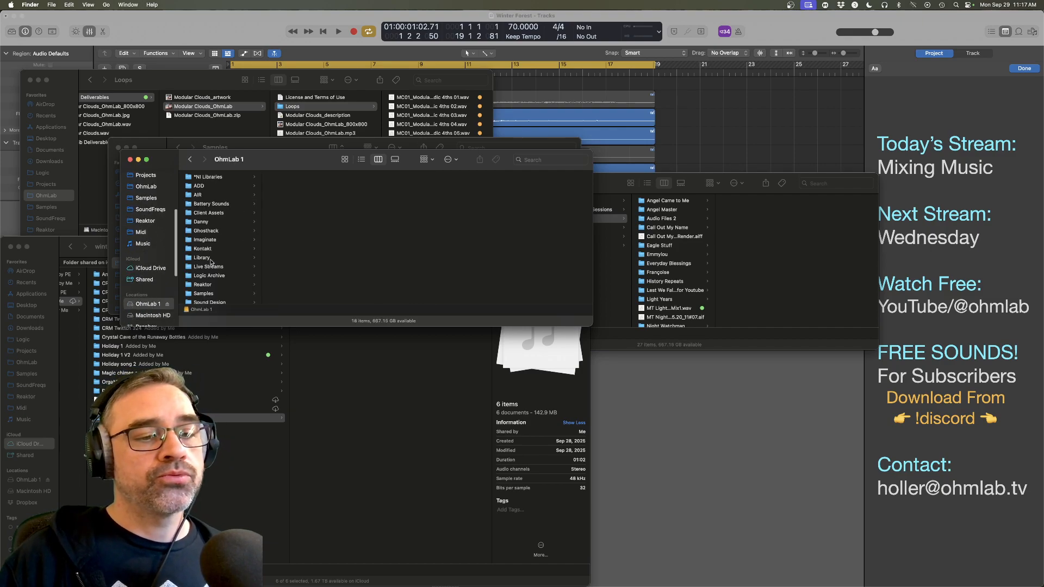
{"action": "scroll", "coordinate": [212, 267], "scroll_direction": "down", "scroll_amount": 3}
{"action": "scroll", "coordinate": [221, 294], "scroll_direction": "up", "scroll_amount": 3}
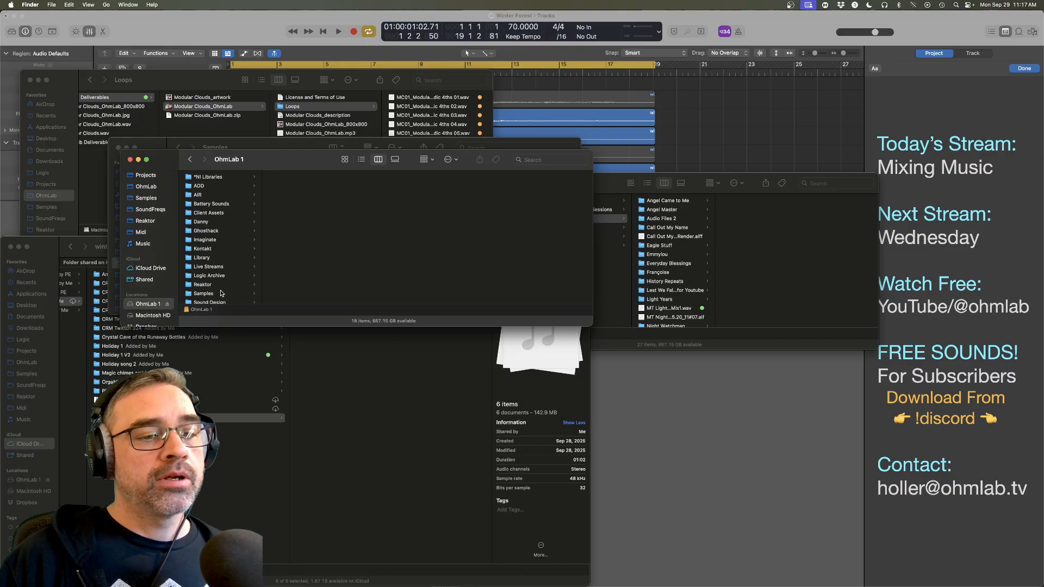
{"action": "left_click", "coordinate": [211, 186]}
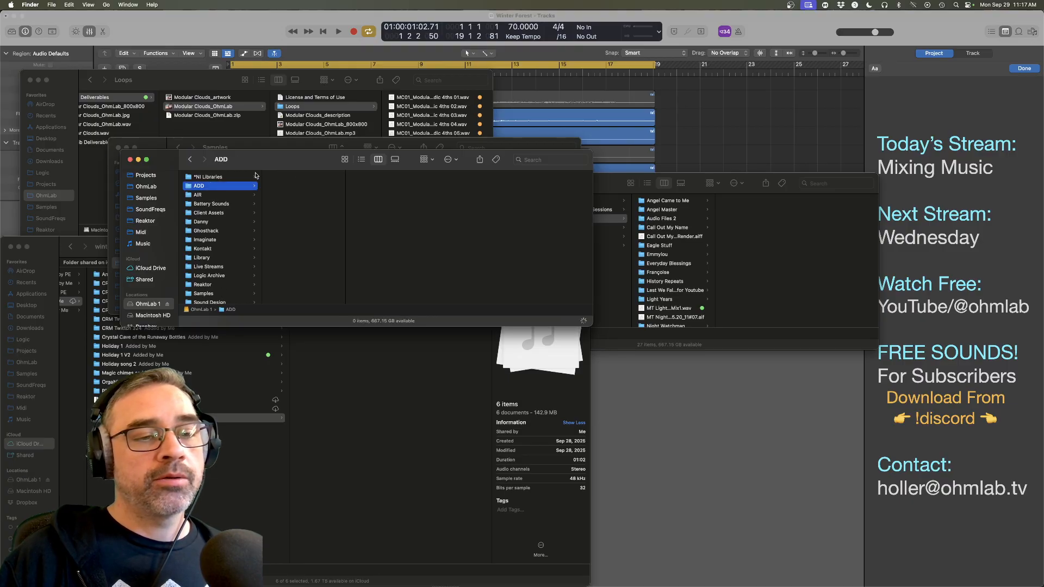
Step: Switch to Logic Pro and play the arrangement from just after bar 8, stopping after bar 11
{"action": "left_click", "coordinate": [706, 149]}
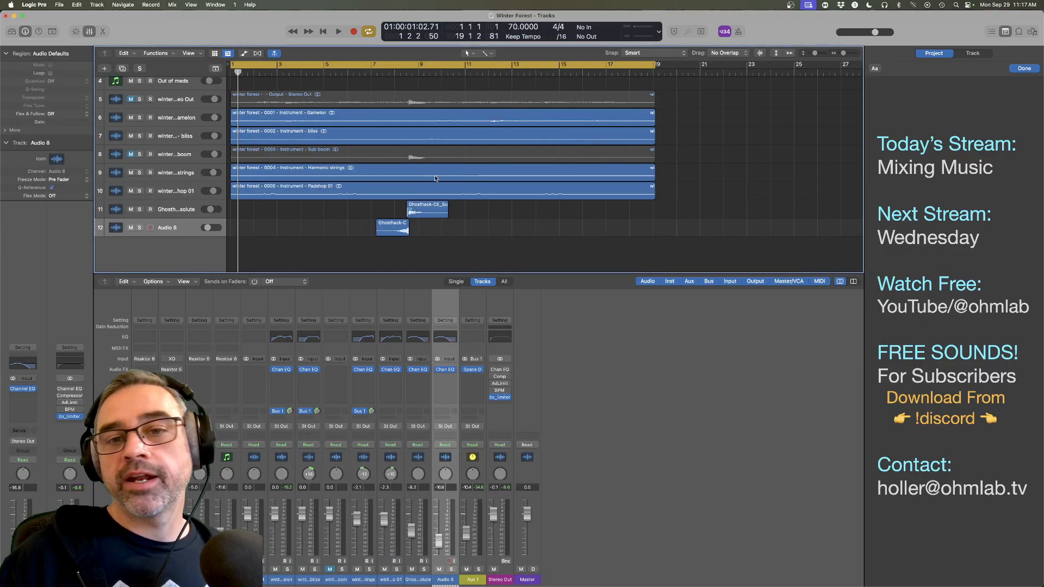
{"action": "double_click", "coordinate": [401, 74]}
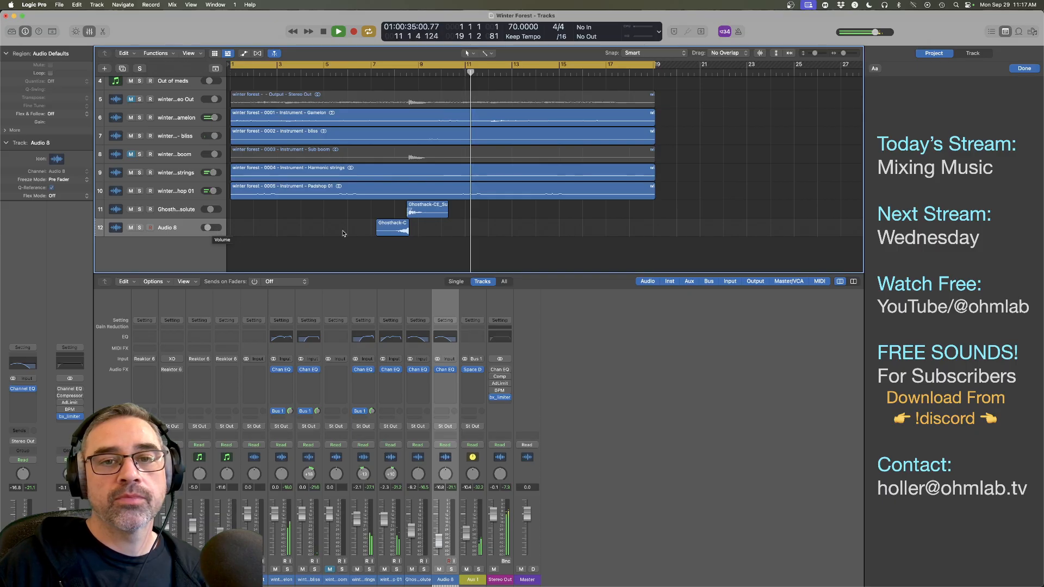
{"action": "key", "text": "space"}
Step: Add a new software instrument track below Audio 8, using the Out of meds instrument track as the basis
{"action": "left_click", "coordinate": [188, 231]}
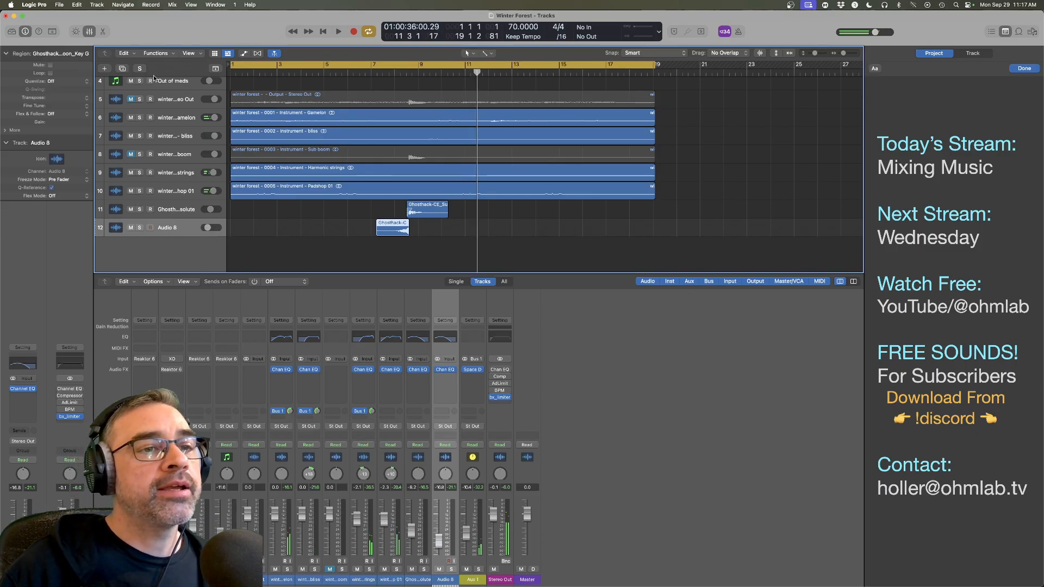
{"action": "scroll", "coordinate": [172, 107], "scroll_direction": "up", "scroll_amount": 3}
{"action": "left_click", "coordinate": [176, 136]}
{"action": "scroll", "coordinate": [176, 136], "scroll_direction": "down", "scroll_amount": 3}
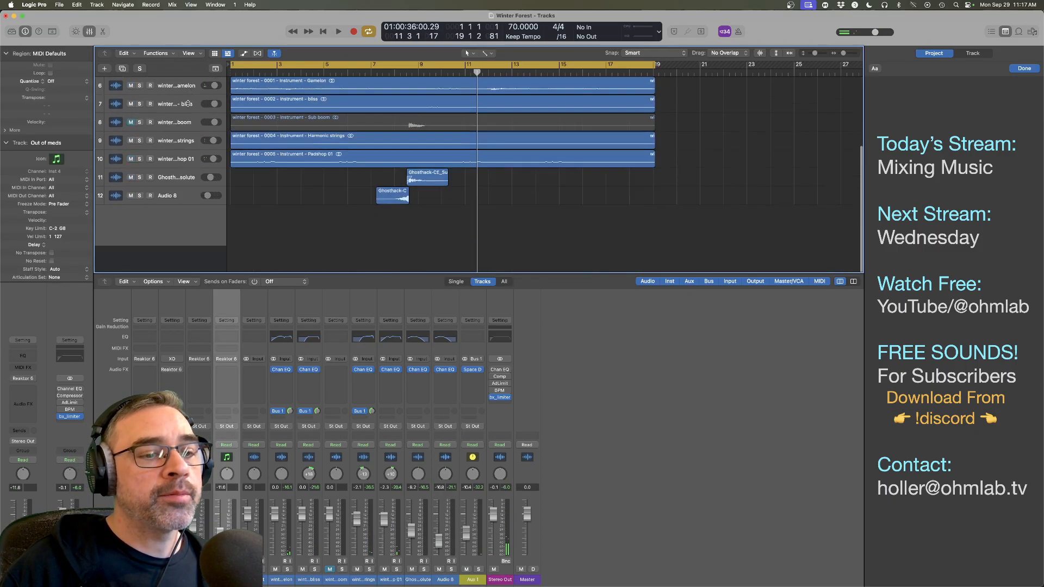
{"action": "double_click", "coordinate": [175, 243]}
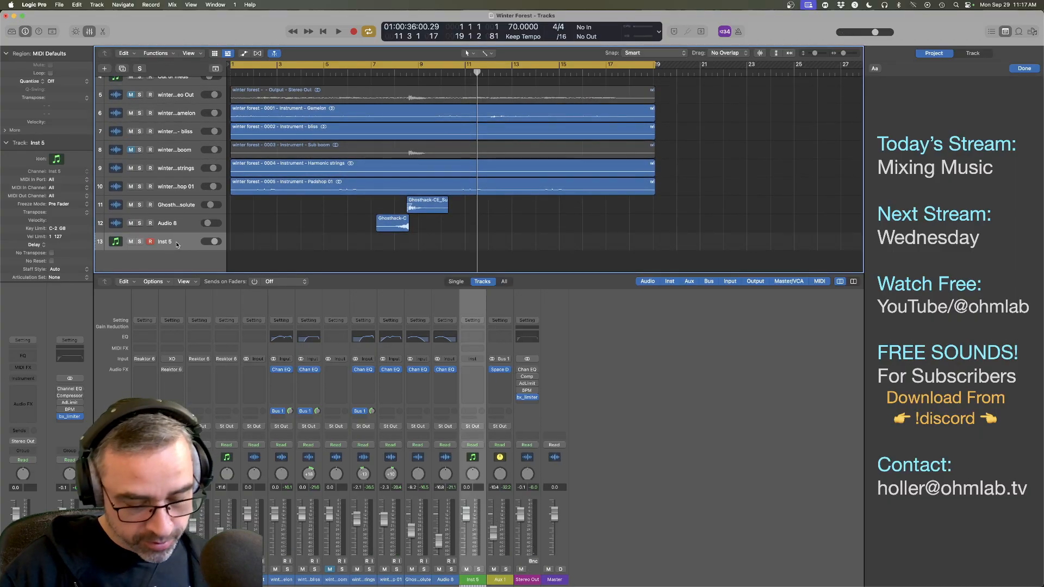
Step: Load Dawesome's Novum in stereo as the instrument on the new Inst 5 track
{"action": "left_click", "coordinate": [33, 379]}
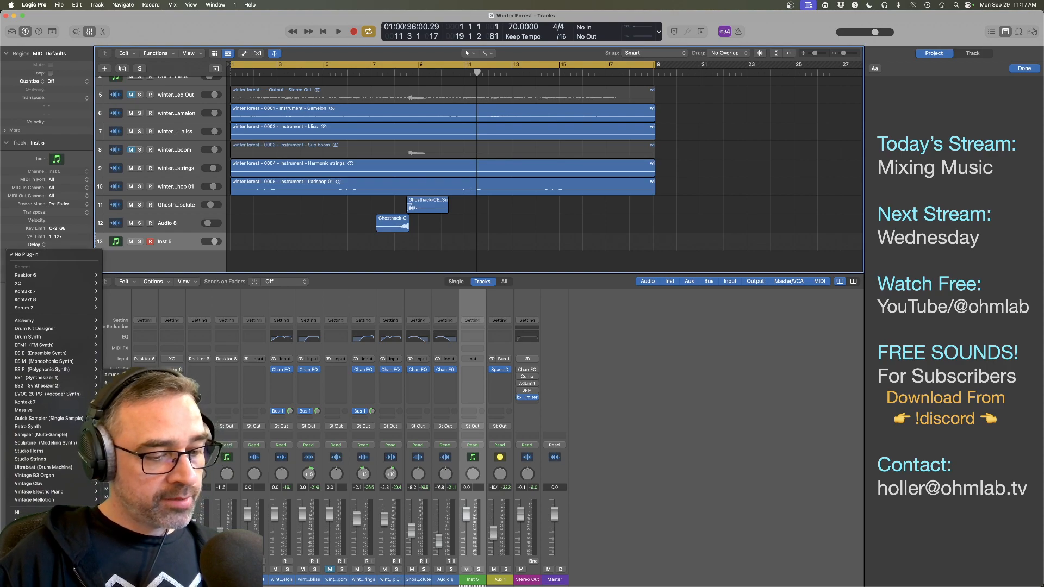
{"action": "mouse_move", "coordinate": [168, 334]}
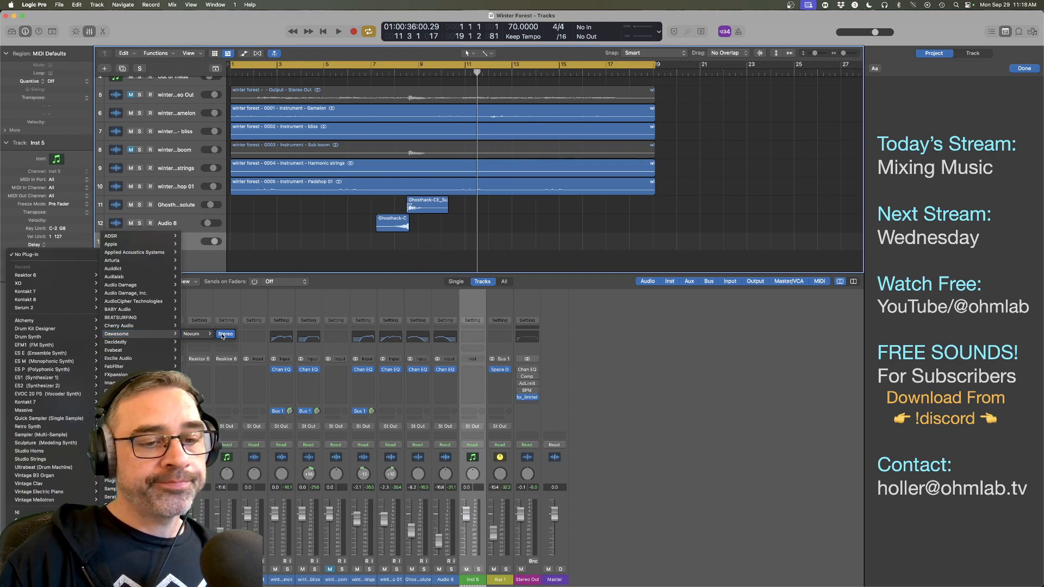
{"action": "left_click", "coordinate": [223, 335]}
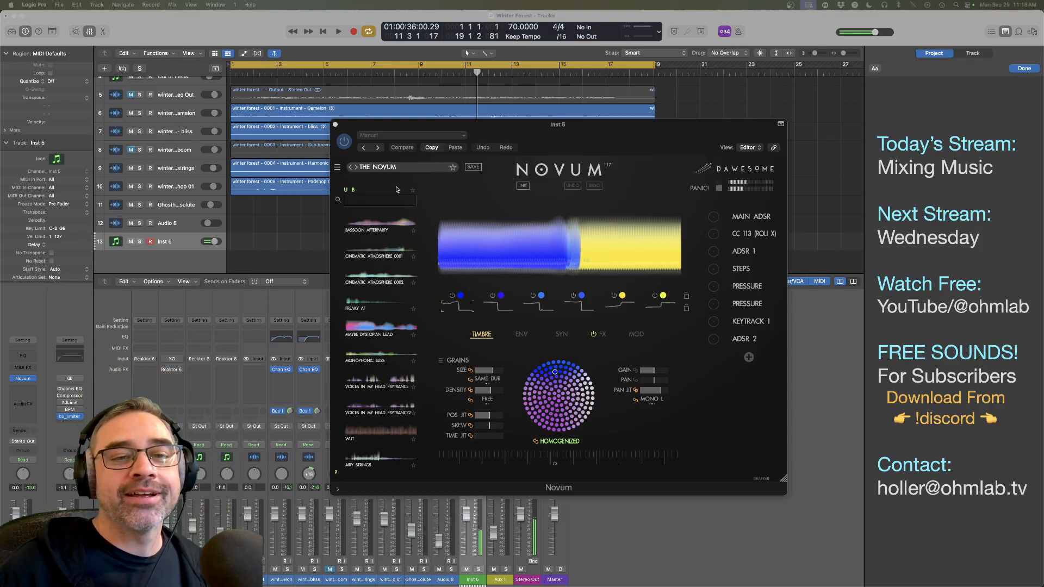
Step: Look for Novum's patch choices and switch to the Bassoon Afterparty patch
{"action": "left_click", "coordinate": [401, 167]}
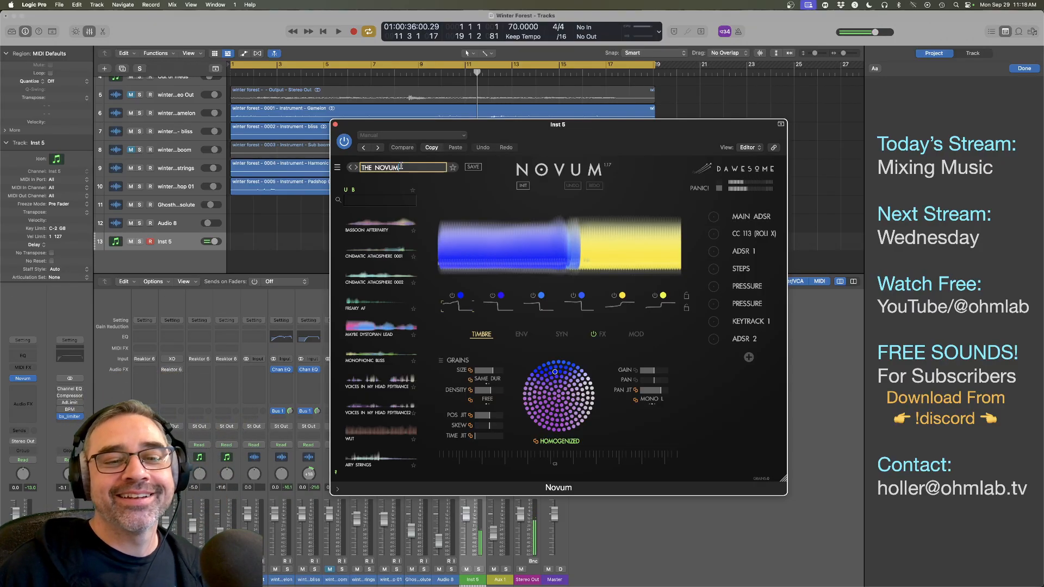
{"action": "left_click", "coordinate": [338, 168]}
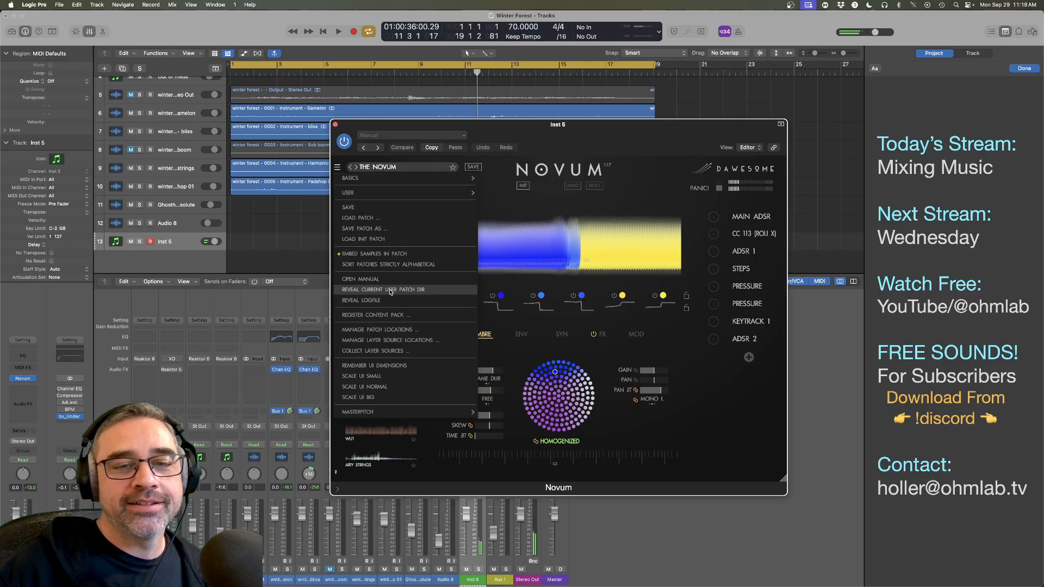
{"action": "left_click", "coordinate": [486, 208]}
{"action": "left_click", "coordinate": [386, 169]}
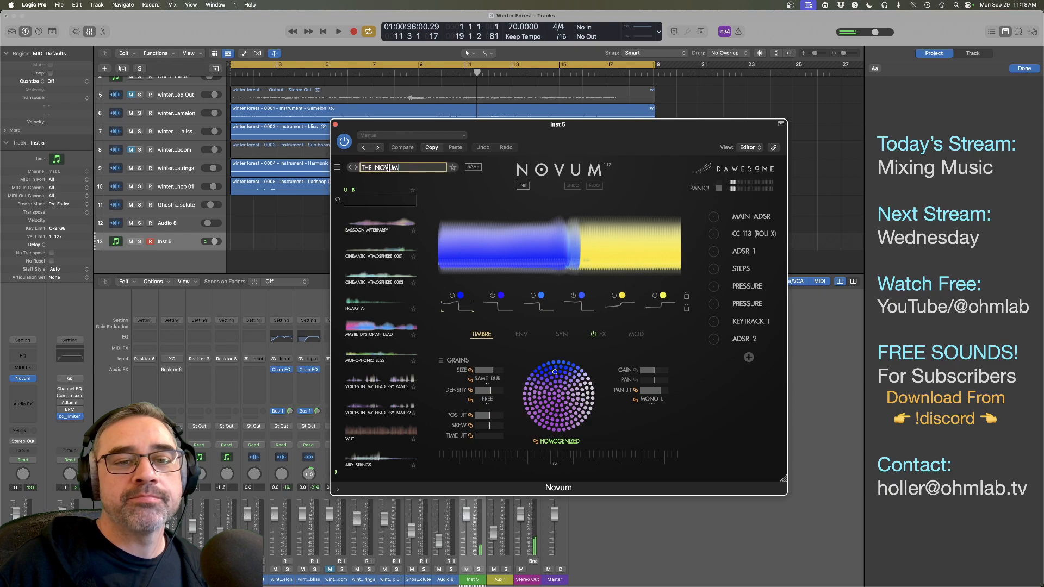
{"action": "left_click", "coordinate": [351, 168]}
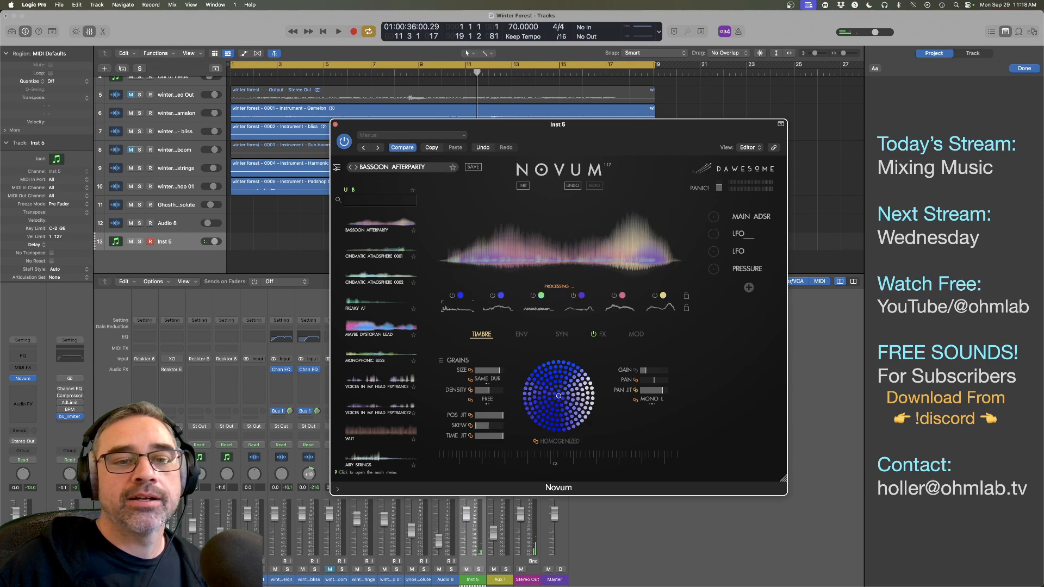
Step: Load the Soft FM Pad patch from Novum's Basics 01 Pad category
{"action": "left_click", "coordinate": [336, 168]}
{"action": "mouse_move", "coordinate": [348, 179]}
{"action": "mouse_move", "coordinate": [513, 189]}
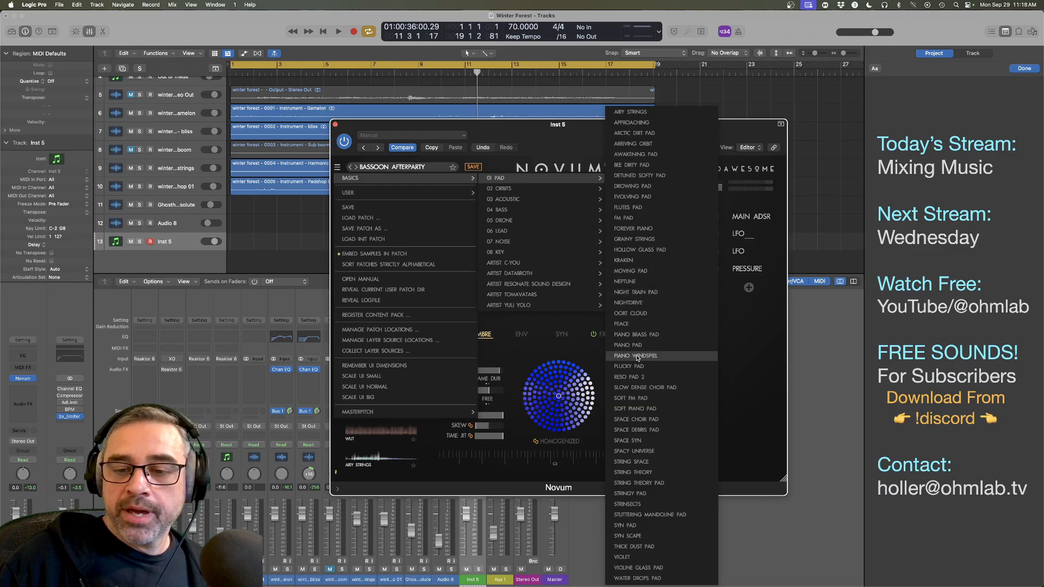
{"action": "left_click", "coordinate": [642, 398]}
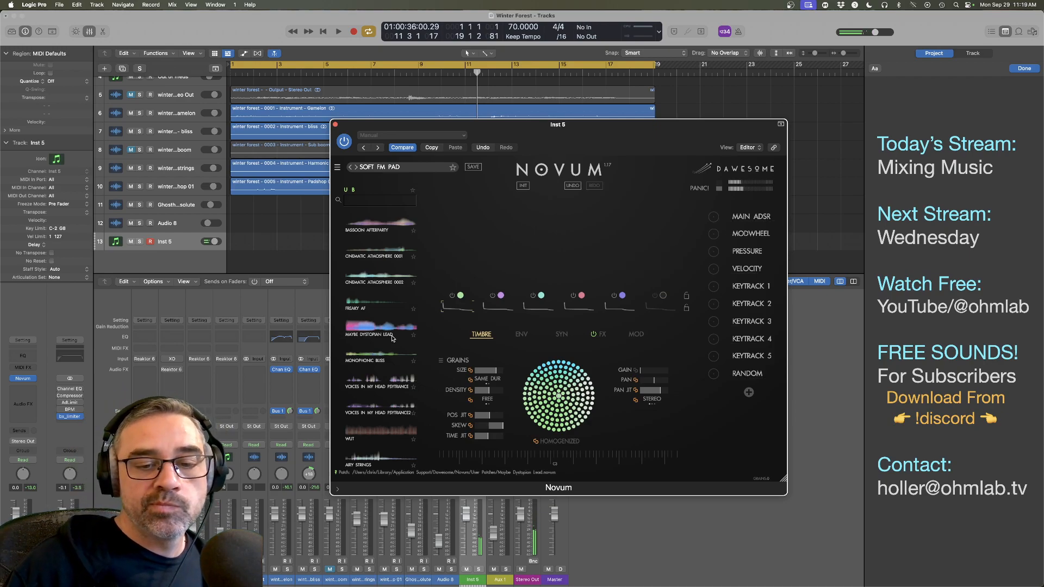
Step: Reset Novum to its init patch and load the Airy Strings source into the empty layers
{"action": "scroll", "coordinate": [393, 339], "scroll_direction": "down", "scroll_amount": 2}
{"action": "scroll", "coordinate": [387, 349], "scroll_direction": "down", "scroll_amount": 5}
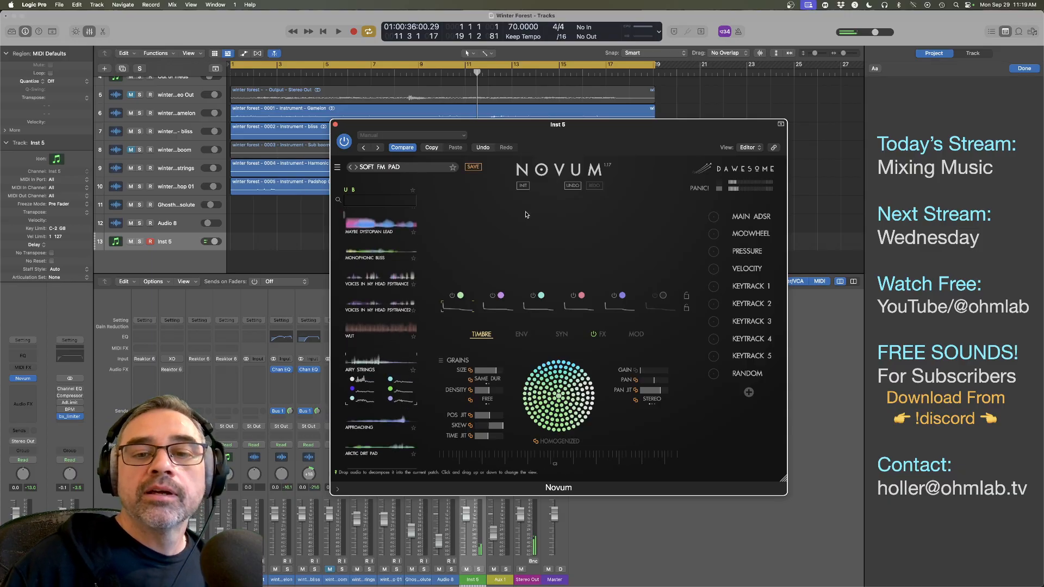
{"action": "left_click", "coordinate": [523, 186]}
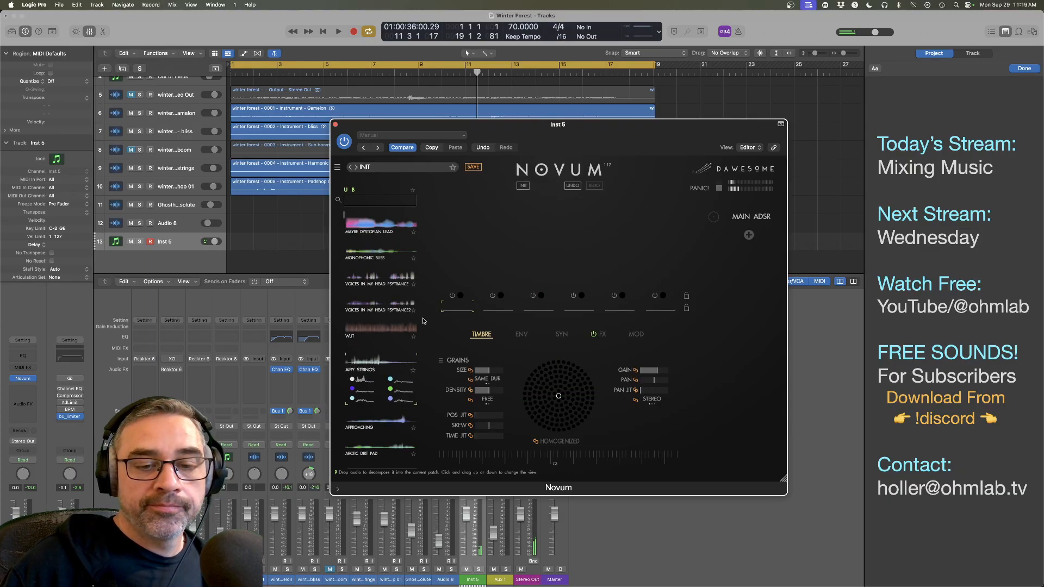
{"action": "left_click_drag", "start_coordinate": [362, 362], "coordinate": [543, 240]}
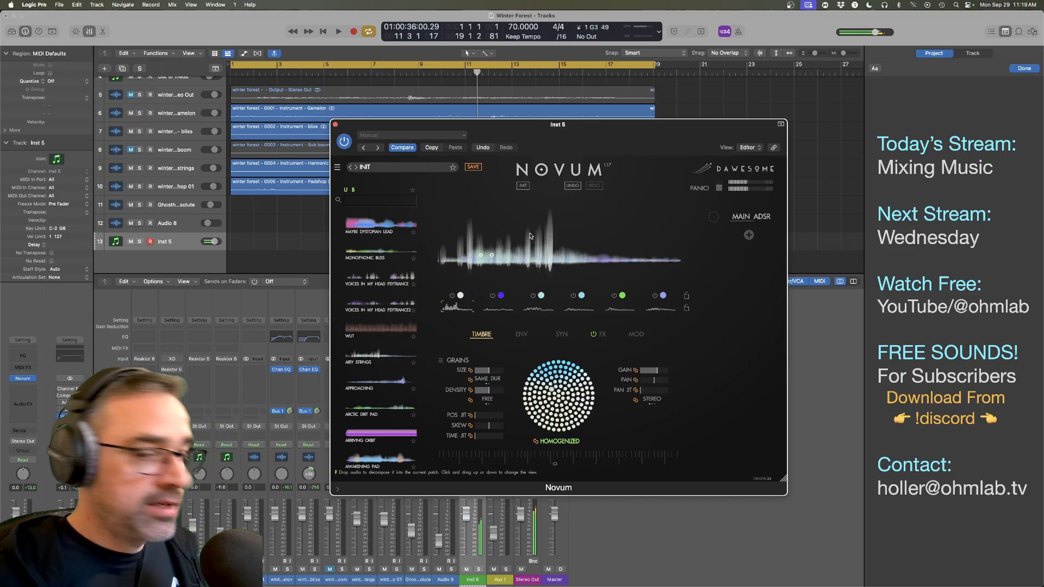
Step: Browse the pad patches and replace Novum's current layers with the Awakening Pad source
{"action": "scroll", "coordinate": [390, 315], "scroll_direction": "down", "scroll_amount": 1}
{"action": "scroll", "coordinate": [383, 318], "scroll_direction": "down", "scroll_amount": 5}
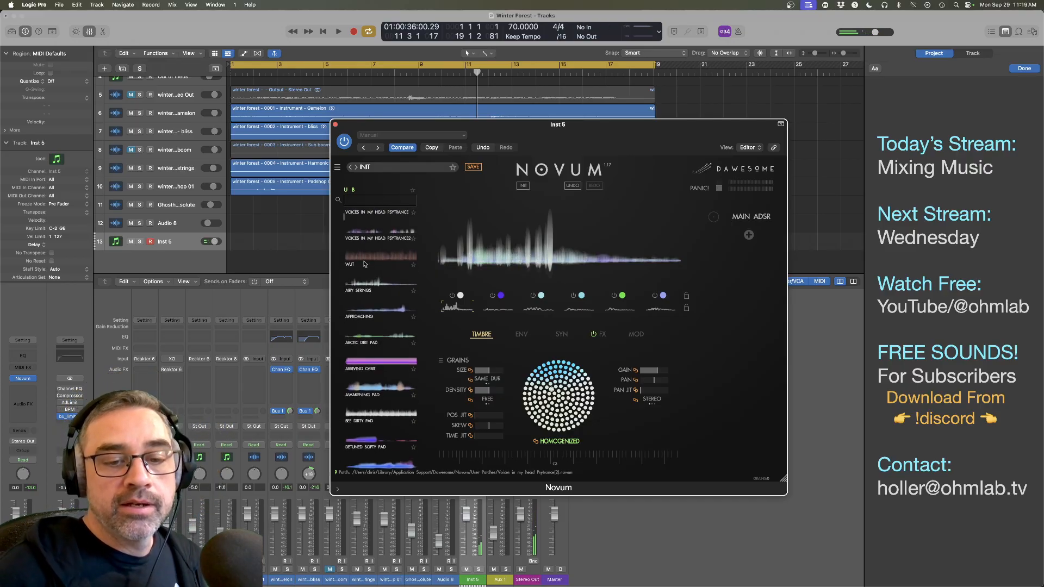
{"action": "scroll", "coordinate": [377, 322], "scroll_direction": "down", "scroll_amount": 8}
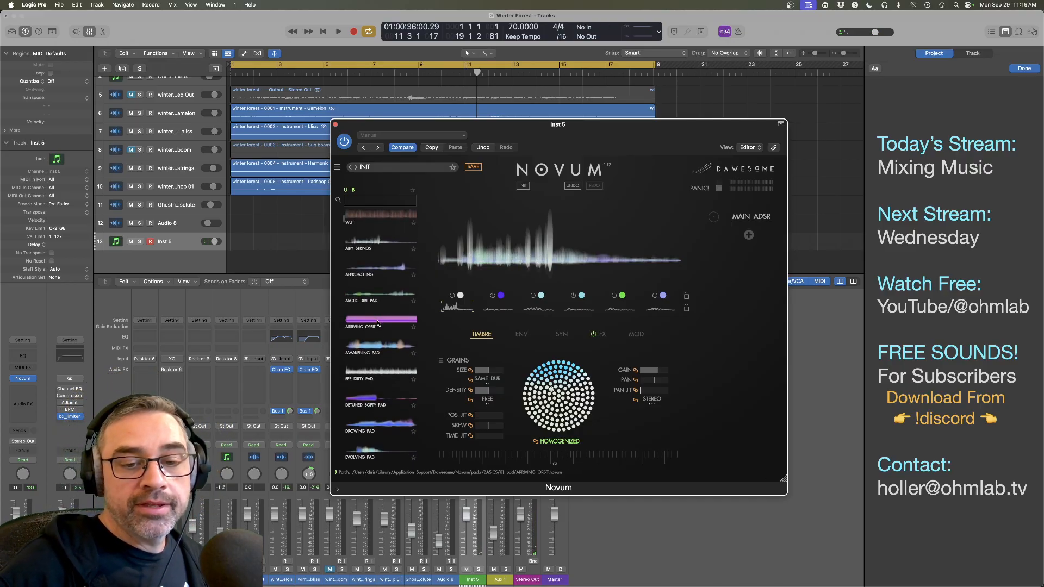
{"action": "scroll", "coordinate": [379, 356], "scroll_direction": "down", "scroll_amount": 5}
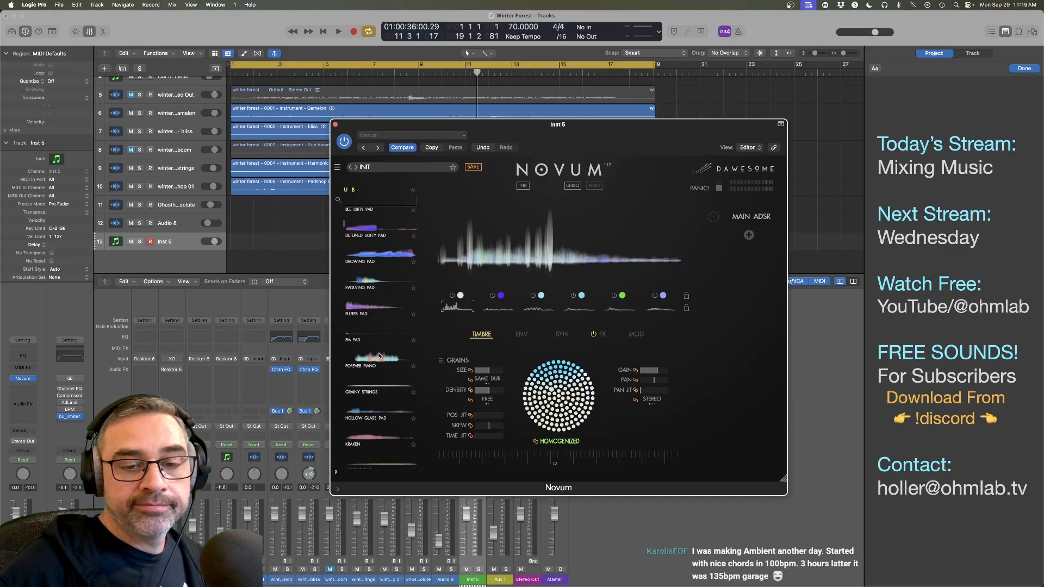
{"action": "scroll", "coordinate": [368, 349], "scroll_direction": "up", "scroll_amount": 5}
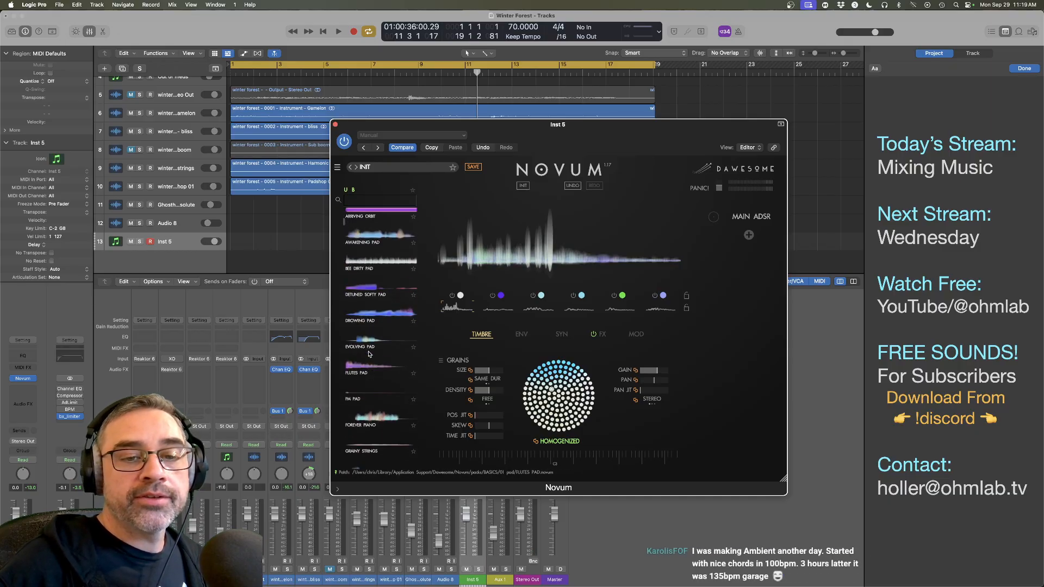
{"action": "left_click_drag", "start_coordinate": [364, 270], "coordinate": [488, 251]}
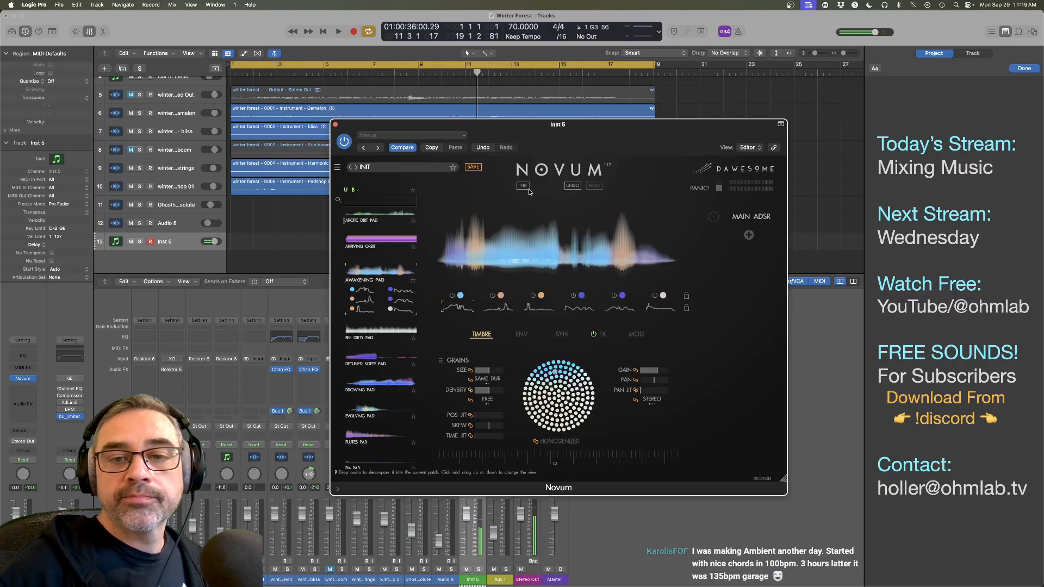
Step: Try the Awakening Pad source again on an initialized Novum patch, and reset the patch once more
{"action": "left_click", "coordinate": [525, 187]}
{"action": "left_click_drag", "start_coordinate": [375, 271], "coordinate": [553, 275]}
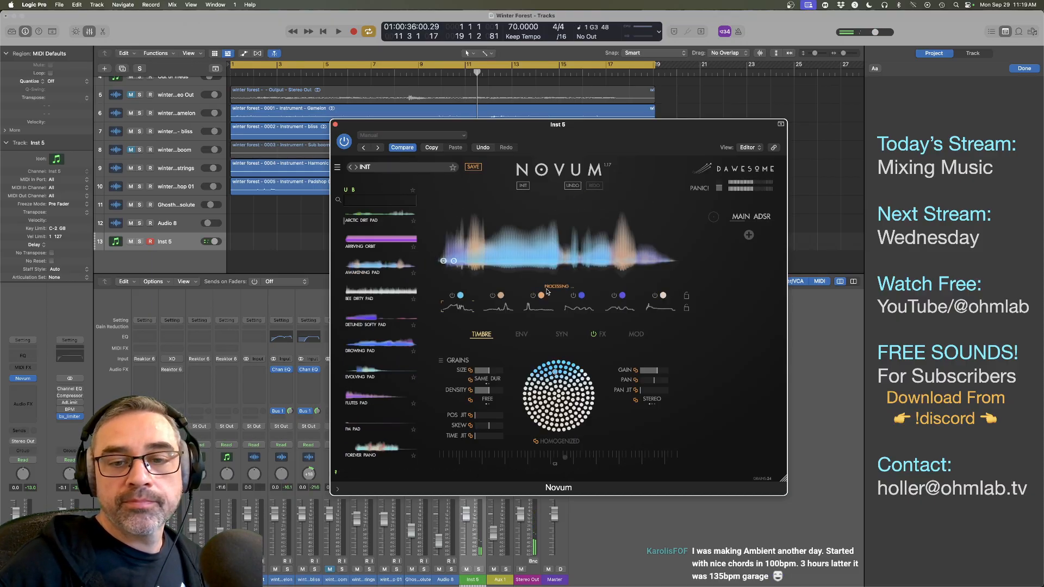
{"action": "left_click", "coordinate": [524, 186]}
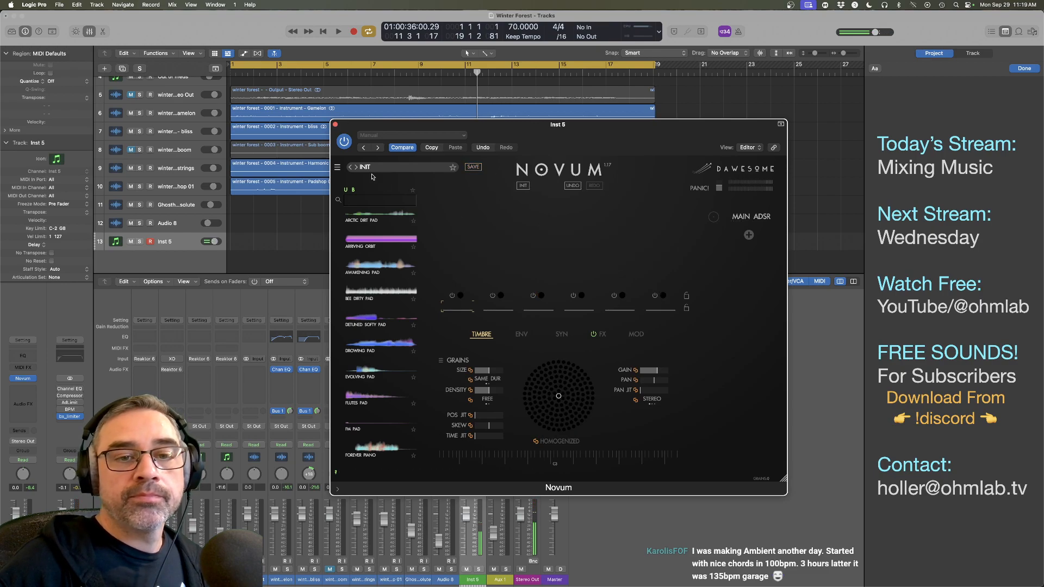
Step: Load the complete Awakening Pad patch from Novum's Basics 01 Pad category
{"action": "left_click", "coordinate": [337, 169]}
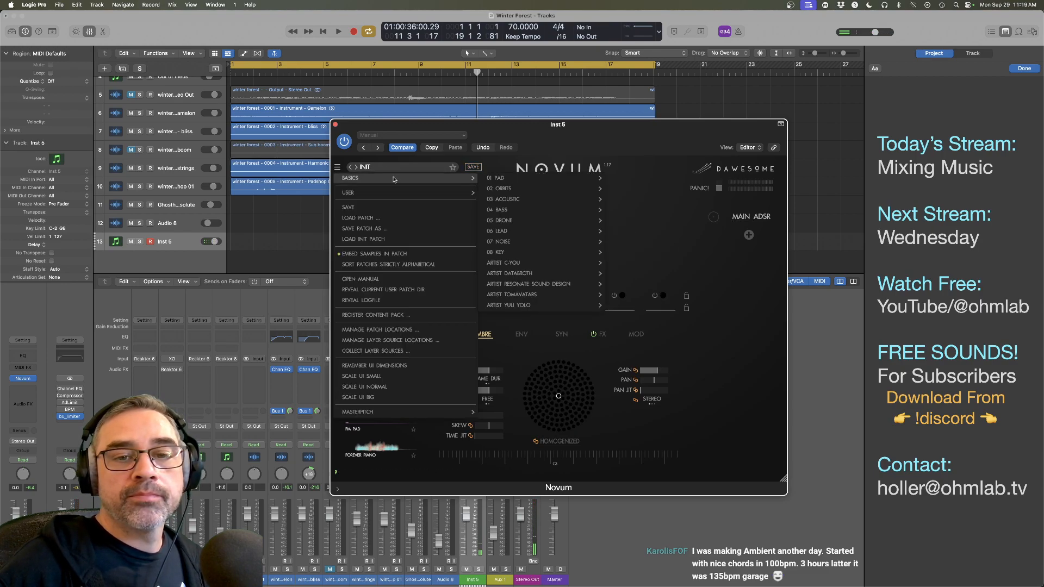
{"action": "mouse_move", "coordinate": [496, 178]}
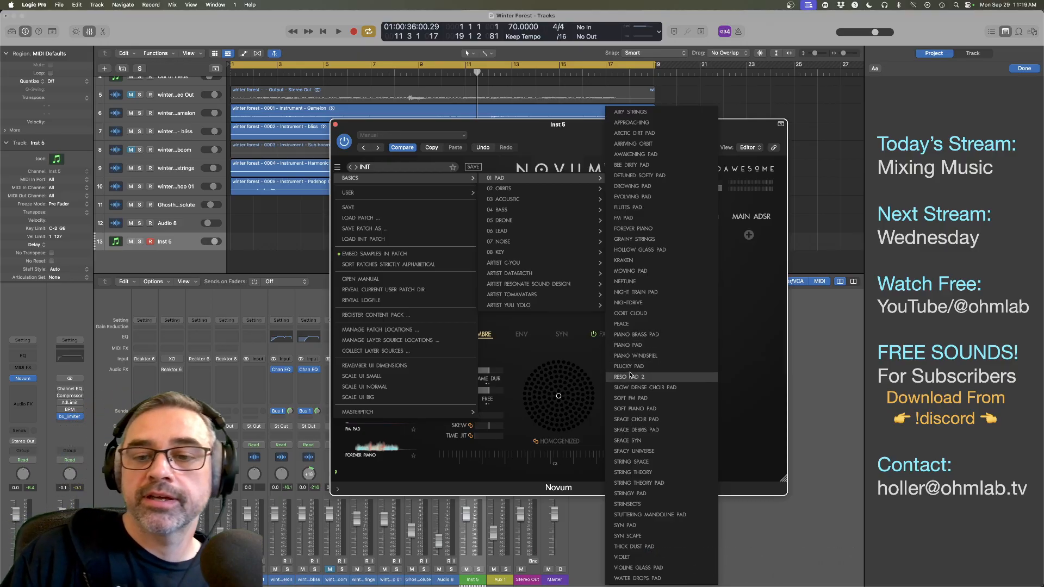
{"action": "left_click", "coordinate": [637, 155]}
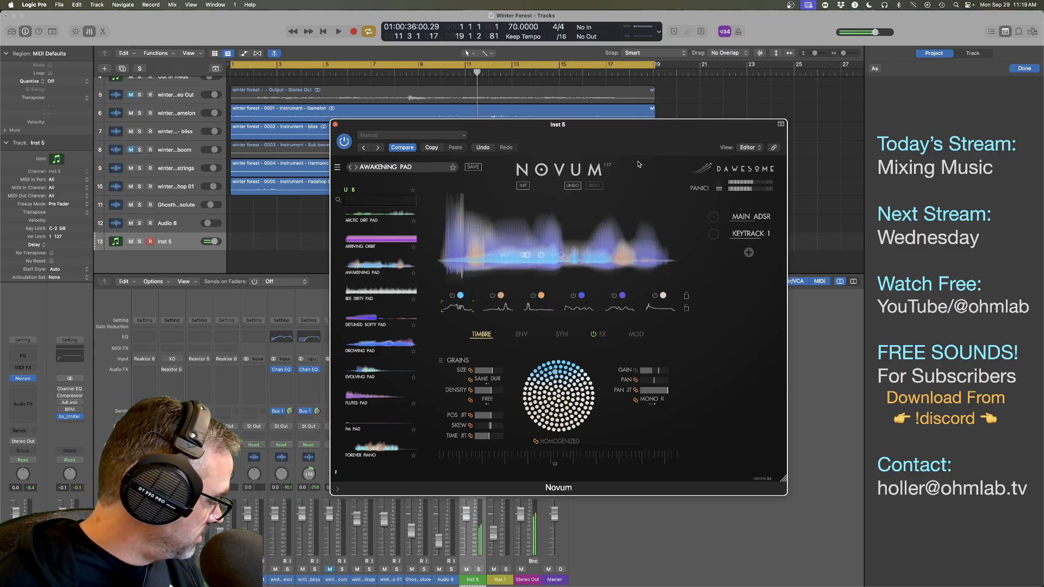
Step: Add a Channel EQ to the Inst 5 track and set its high cut to 408 Hz, 6 dB/Oct and Q 0.48
{"action": "left_click", "coordinate": [186, 244]}
{"action": "left_click", "coordinate": [29, 364]}
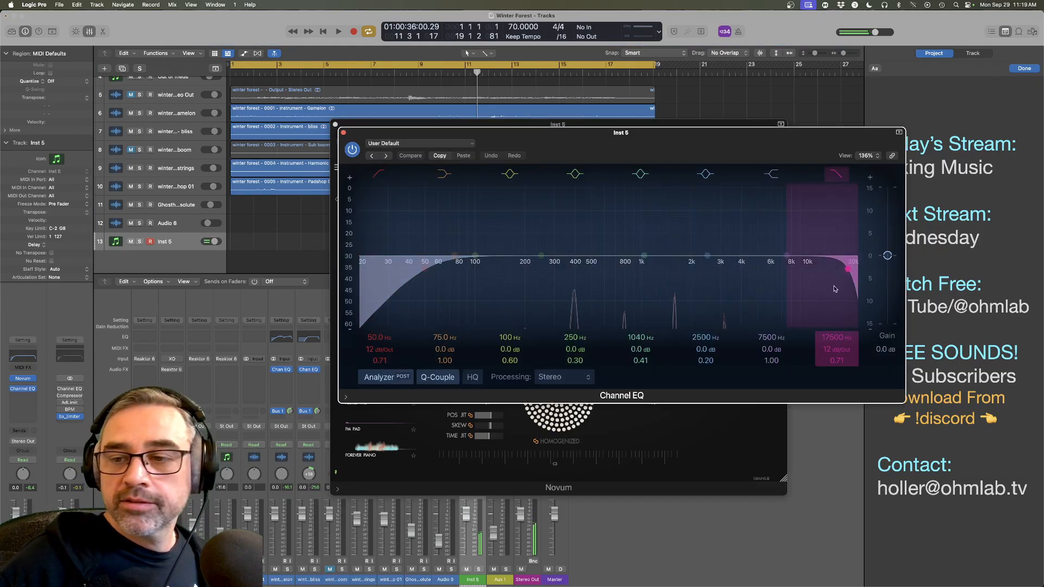
{"action": "left_click_drag", "start_coordinate": [846, 272], "coordinate": [664, 280]}
{"action": "mouse_move", "coordinate": [832, 338]}
{"action": "left_mouse_down"}
{"action": "mouse_move", "coordinate": [837, 357]}
{"action": "mouse_move", "coordinate": [829, 341]}
{"action": "left_mouse_up"}
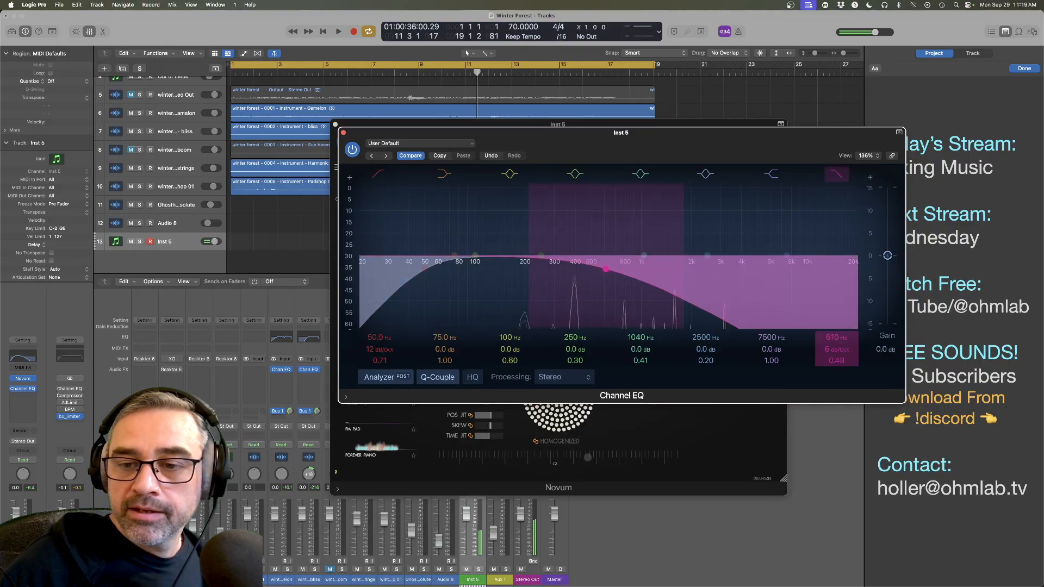
{"action": "left_click_drag", "start_coordinate": [606, 270], "coordinate": [577, 269]}
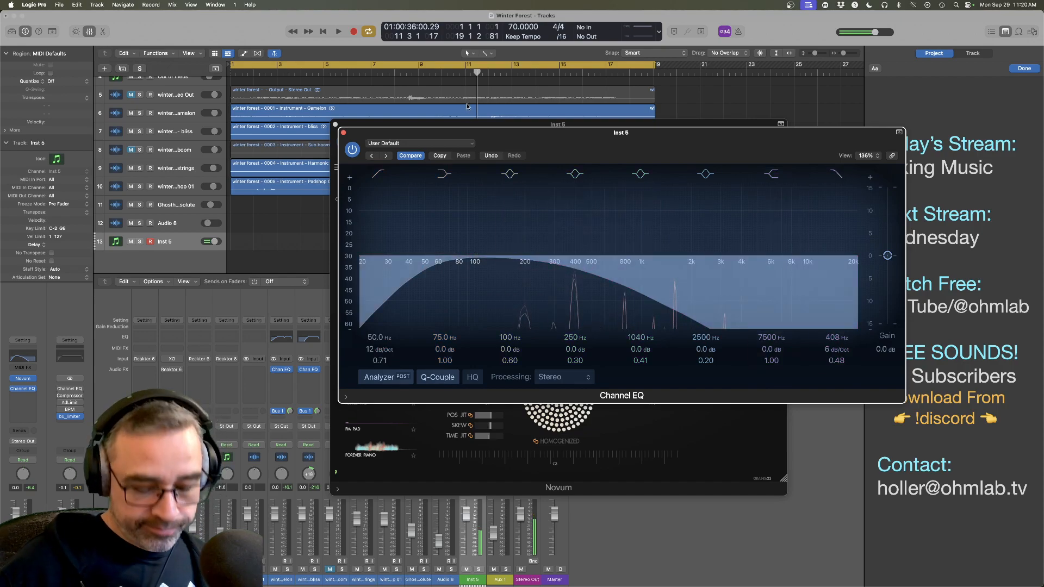
Step: Play the arrangement from bar 11 to audition the filtered pad against the other tracks
{"action": "left_click", "coordinate": [460, 94]}
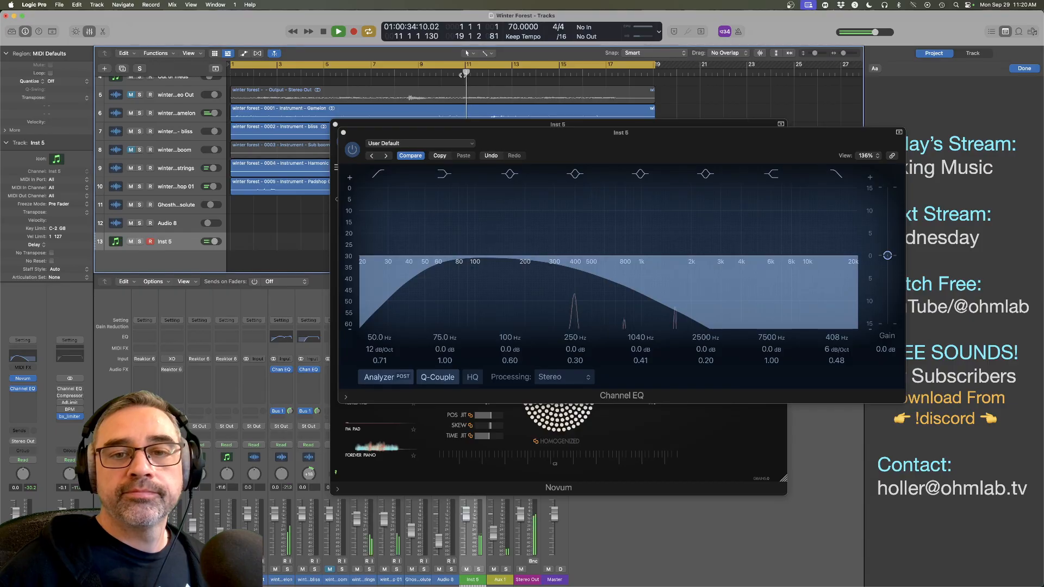
{"action": "key", "text": "space"}
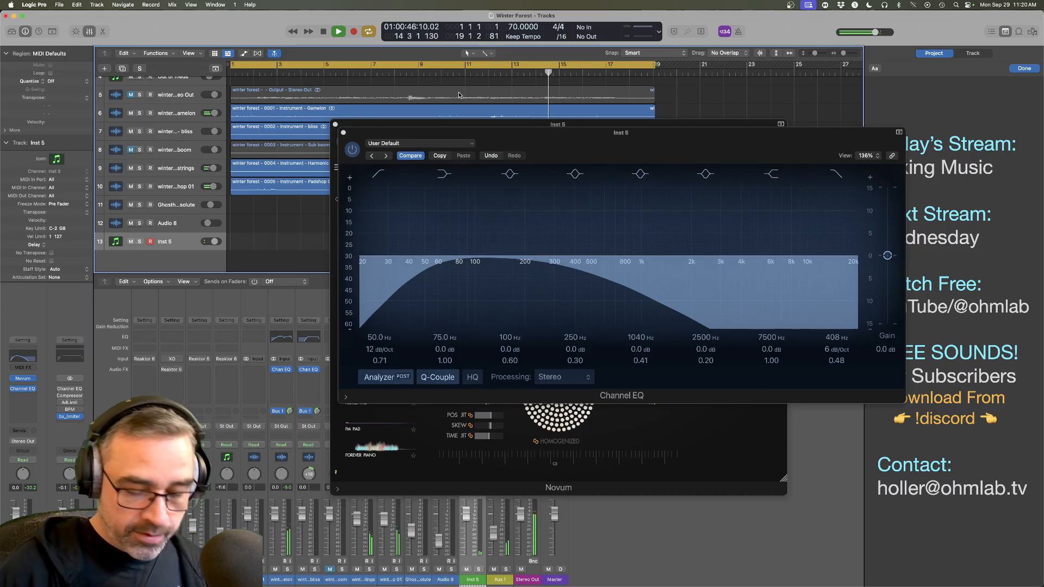
{"action": "key", "text": "space"}
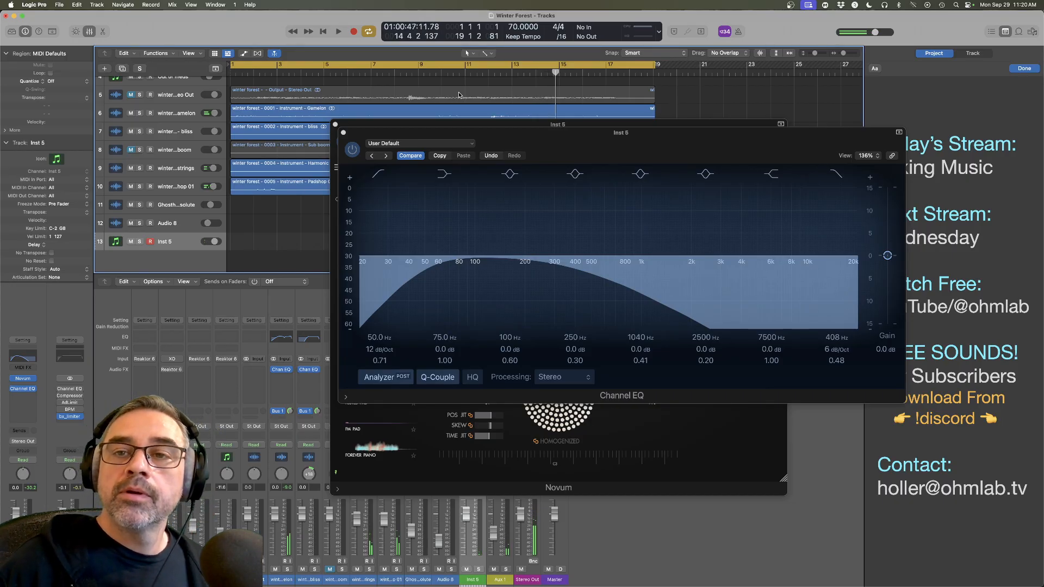
Step: Close the Channel EQ and Novum windows and create a MIDI region on the Inst 5 track from bar 11 to bar 19
{"action": "left_click", "coordinate": [552, 137]}
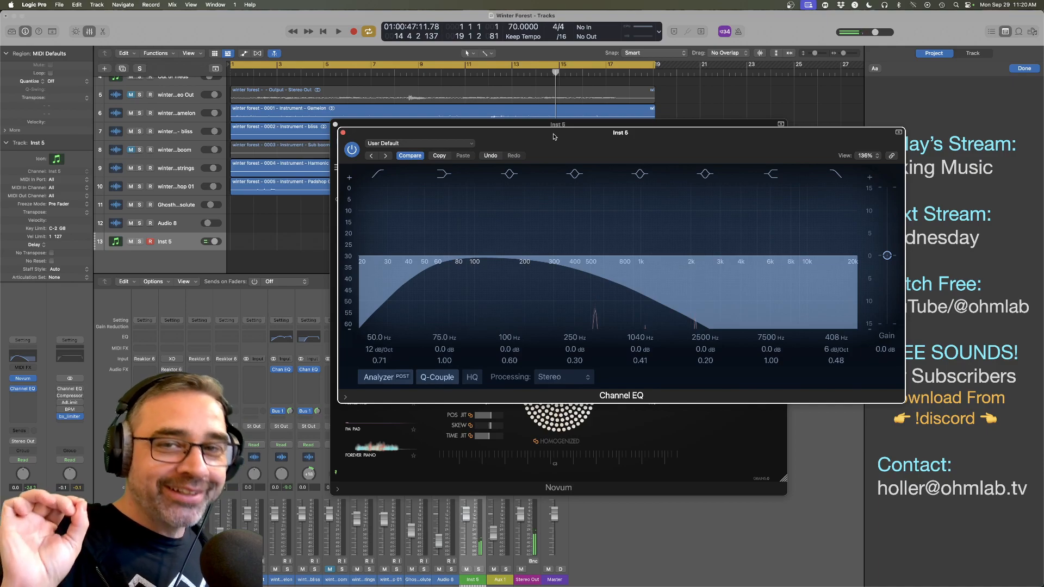
{"action": "left_click", "coordinate": [343, 134]}
{"action": "left_click", "coordinate": [335, 124]}
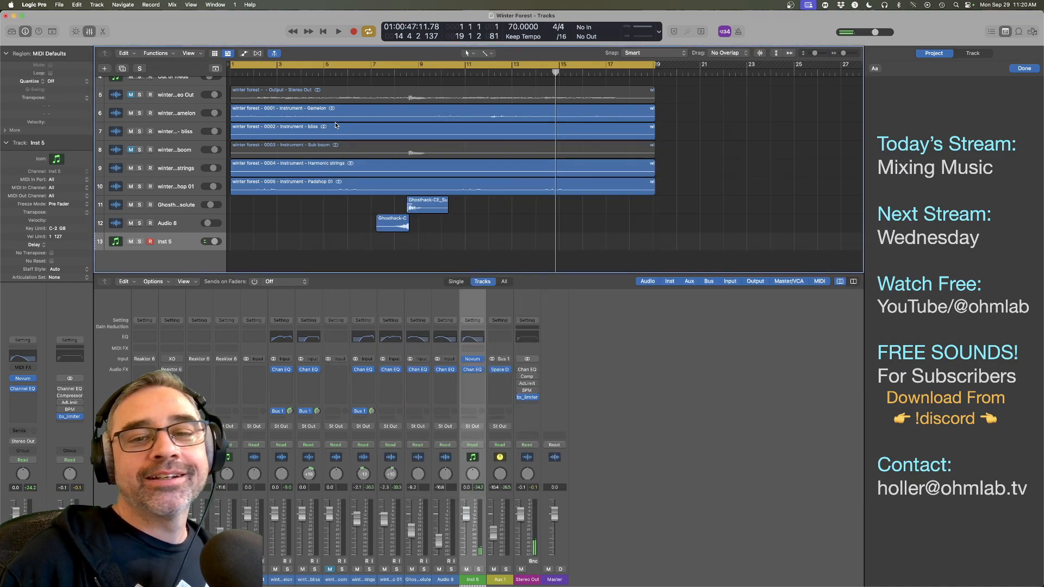
{"action": "right_click", "coordinate": [476, 243]}
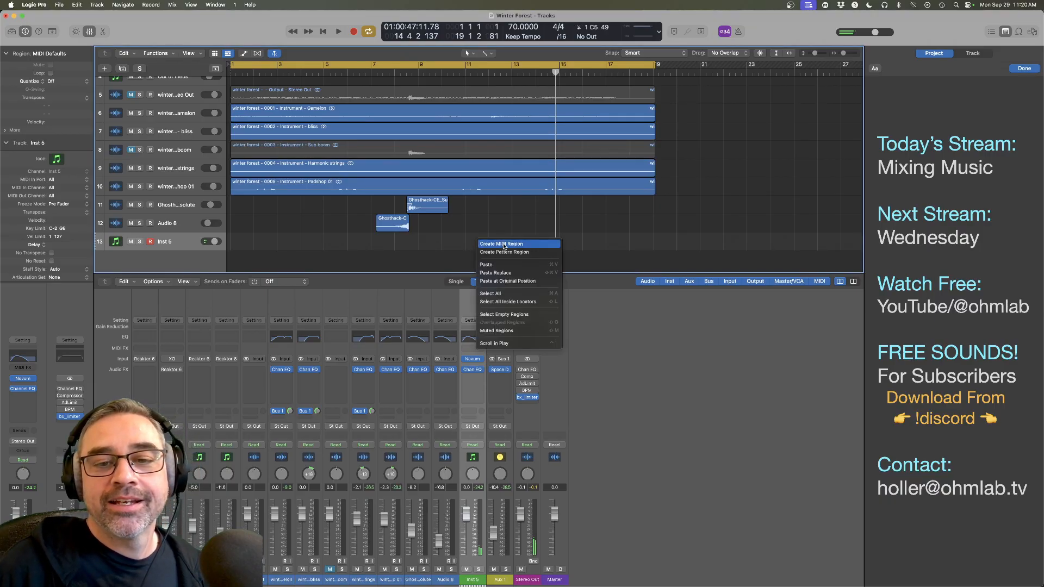
{"action": "left_click", "coordinate": [485, 243]}
{"action": "left_click_drag", "start_coordinate": [489, 242], "coordinate": [653, 242]}
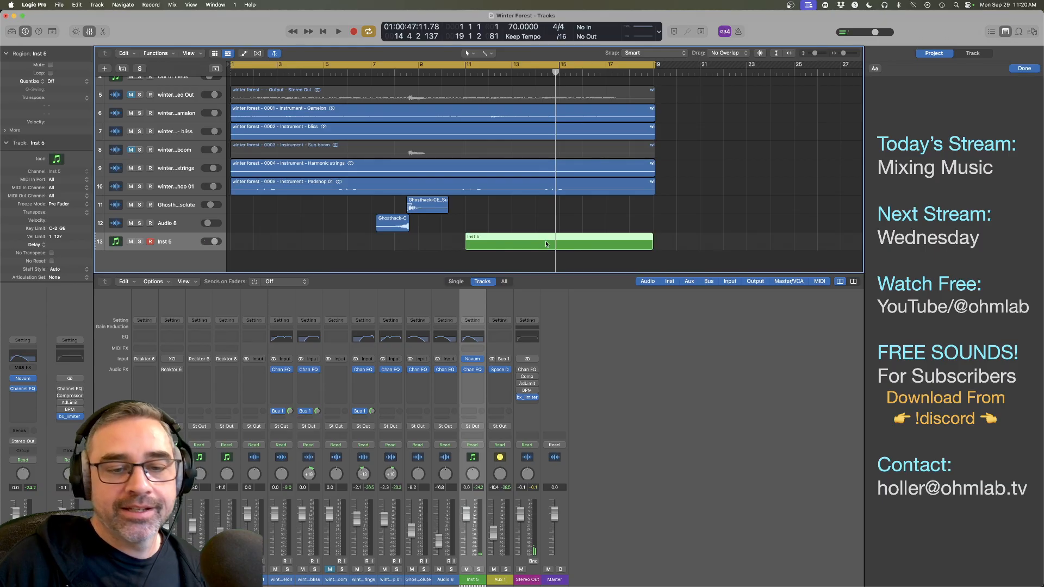
Step: Add a C5 note at the start of the Inst 5 region in the Piano Roll and extend it to about bar 17
{"action": "key", "text": "e"}
{"action": "scroll", "coordinate": [237, 496], "scroll_direction": "up", "scroll_amount": 8}
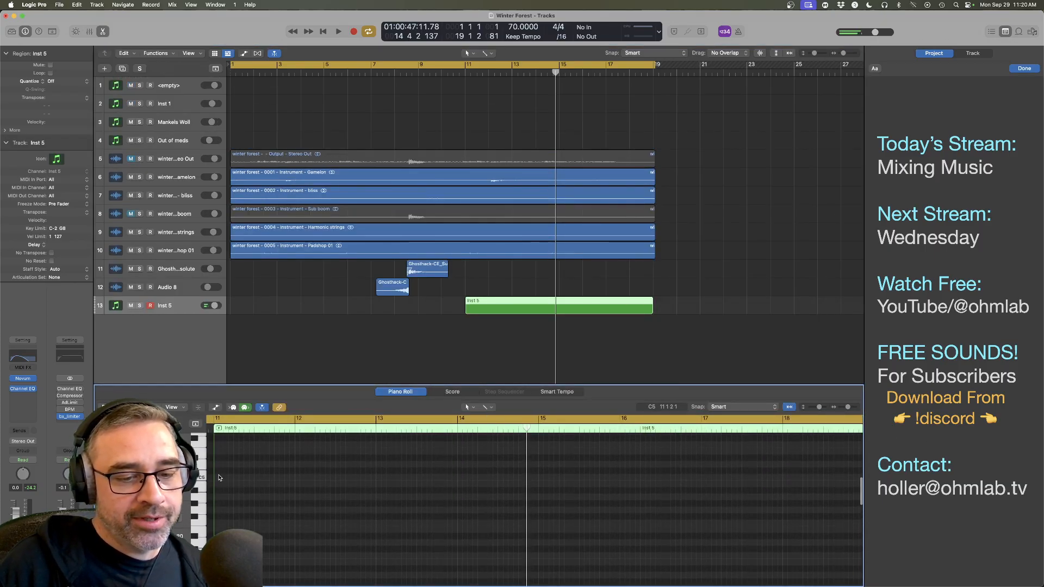
{"action": "right_click", "coordinate": [217, 480]}
{"action": "left_click", "coordinate": [230, 480]}
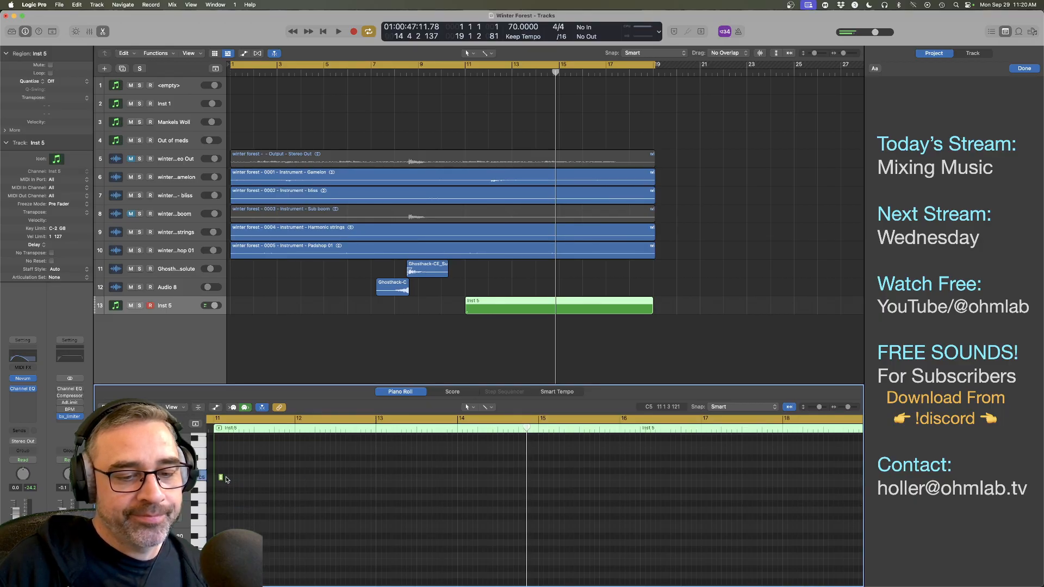
{"action": "left_click_drag", "start_coordinate": [221, 479], "coordinate": [683, 495]}
{"action": "key", "text": "super+Left"}
{"action": "key", "text": "super+Left"}
{"action": "key", "text": "super+Left"}
{"action": "key", "text": "super+Left"}
{"action": "key", "text": "super+Left"}
{"action": "key", "text": "super+Left"}
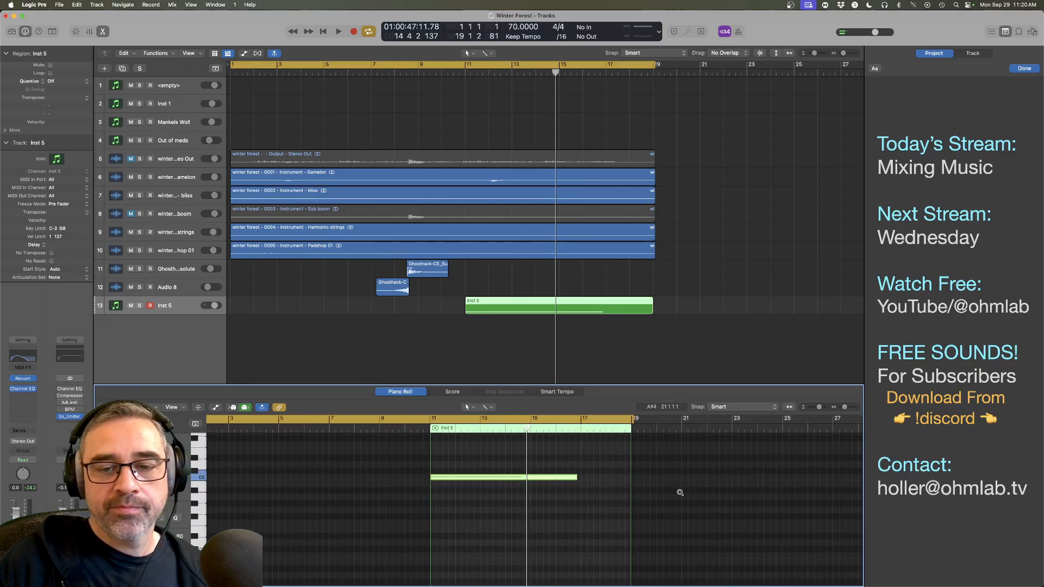
Step: Play back the section with the new region and lengthen the C5 note to just past bar 17
{"action": "double_click", "coordinate": [457, 71]}
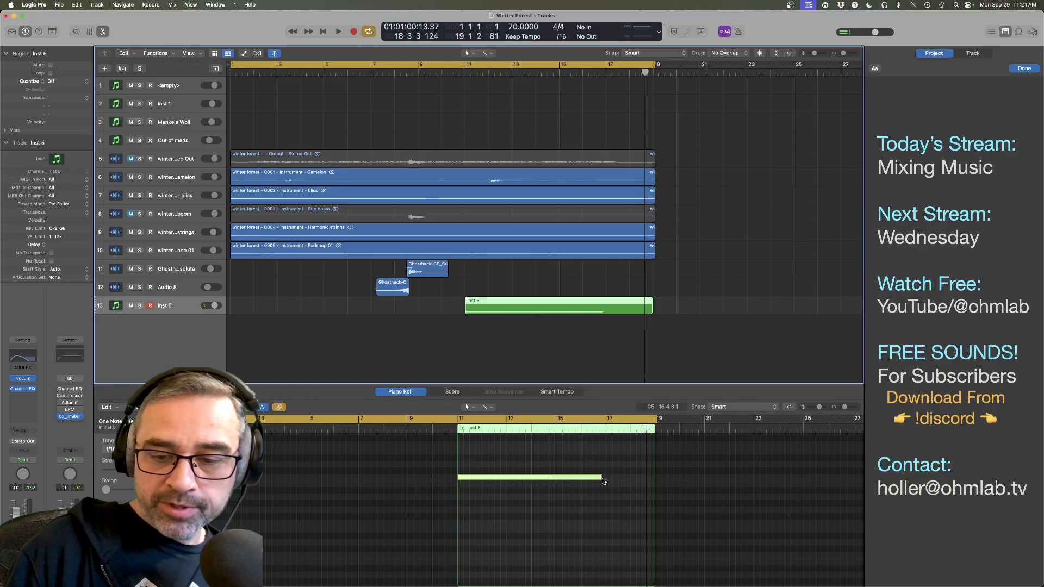
{"action": "key", "text": "space"}
{"action": "left_click_drag", "start_coordinate": [601, 478], "coordinate": [611, 479]}
{"action": "left_click", "coordinate": [497, 337]}
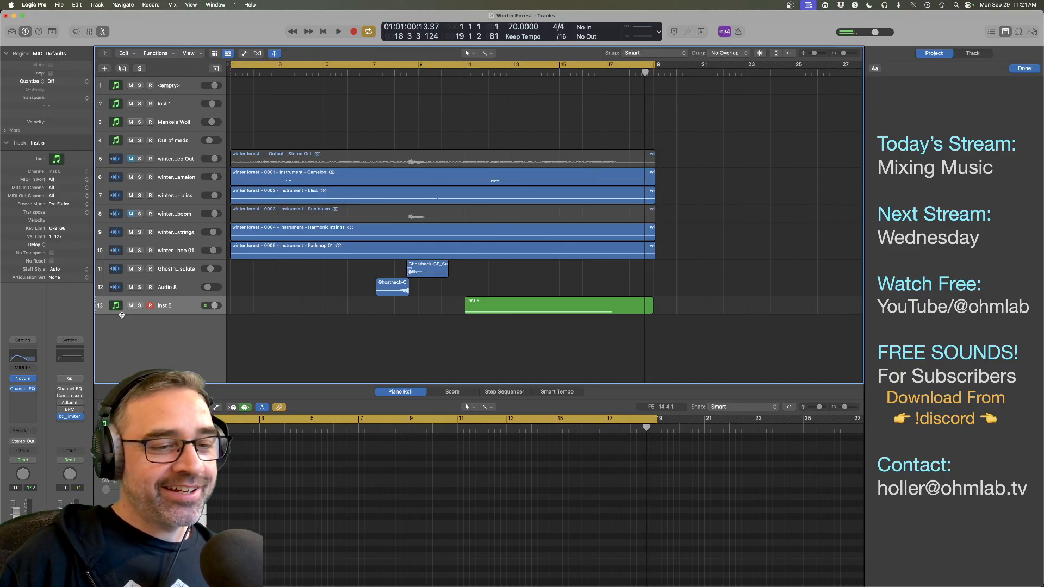
Step: Solo the Inst 5 track and play its pad region in isolation, fitting the arrangement in view
{"action": "left_click", "coordinate": [139, 306]}
{"action": "key", "text": "space"}
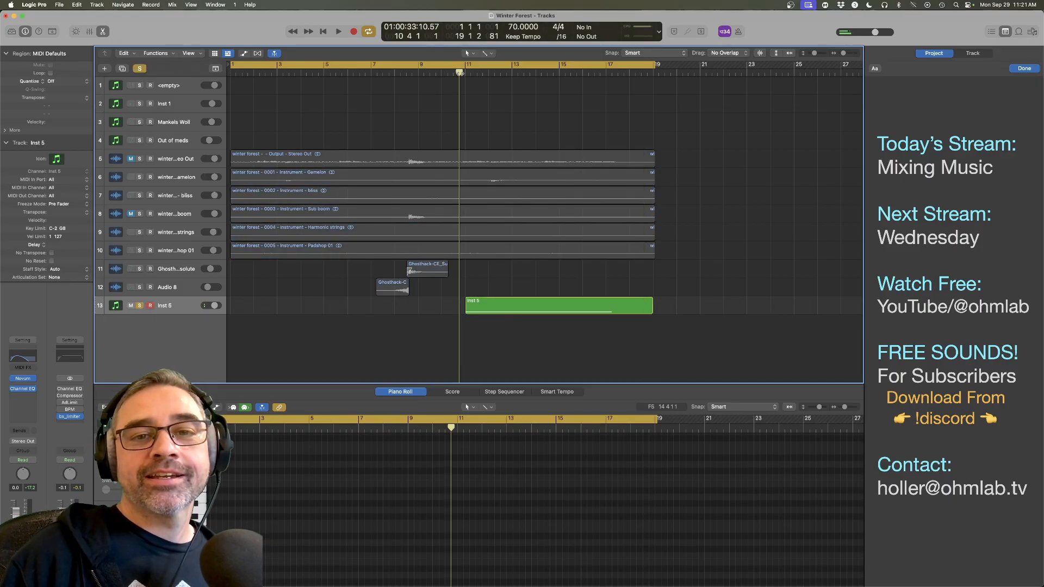
{"action": "key", "text": "z"}
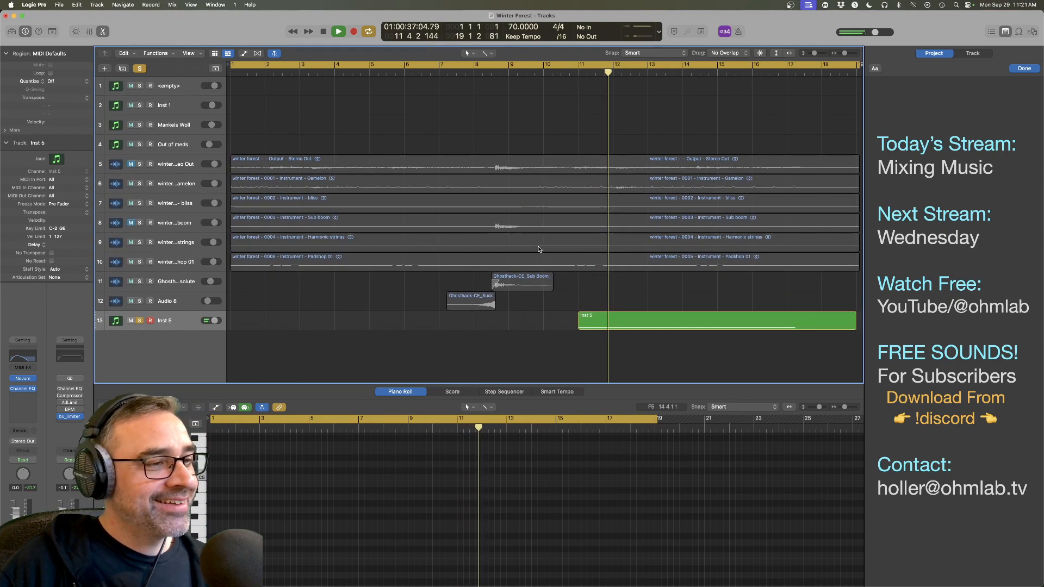
{"action": "scroll", "coordinate": [539, 247], "scroll_direction": "right", "scroll_amount": 5}
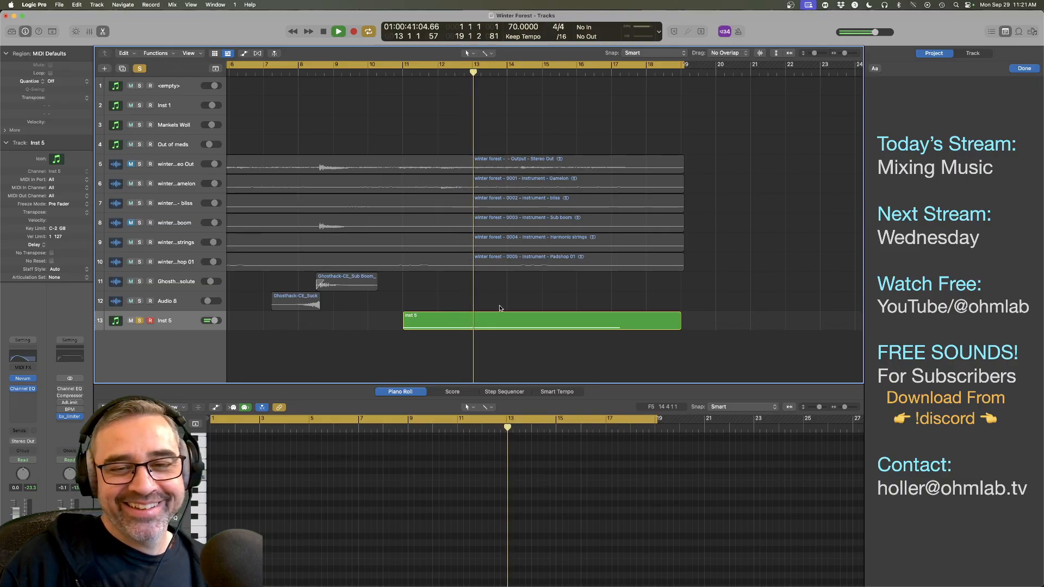
{"action": "key", "text": "space"}
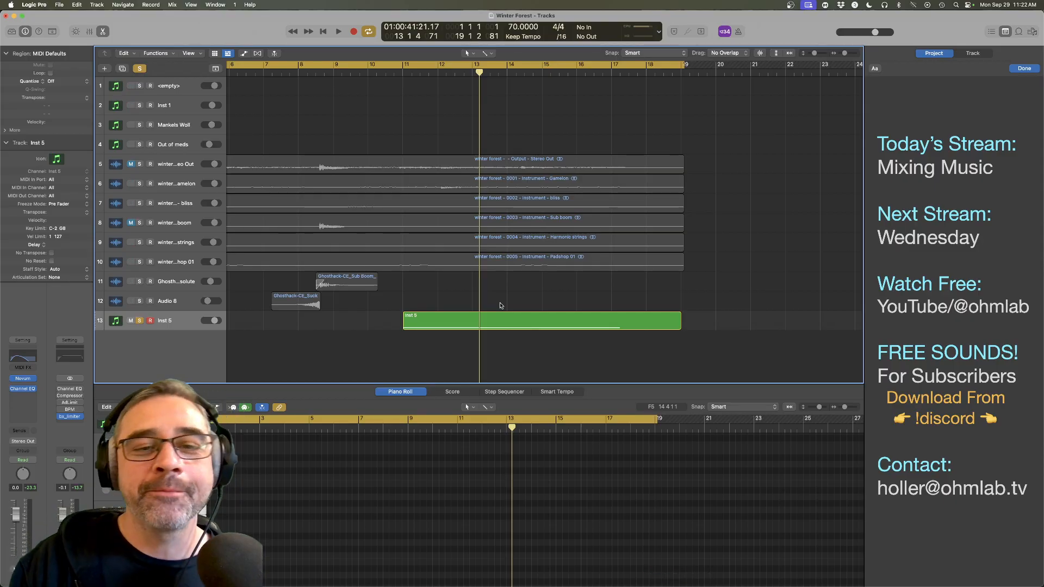
Step: Replay the soloed pad from just before bar 11 and select the Inst 5 track with its region
{"action": "double_click", "coordinate": [390, 73]}
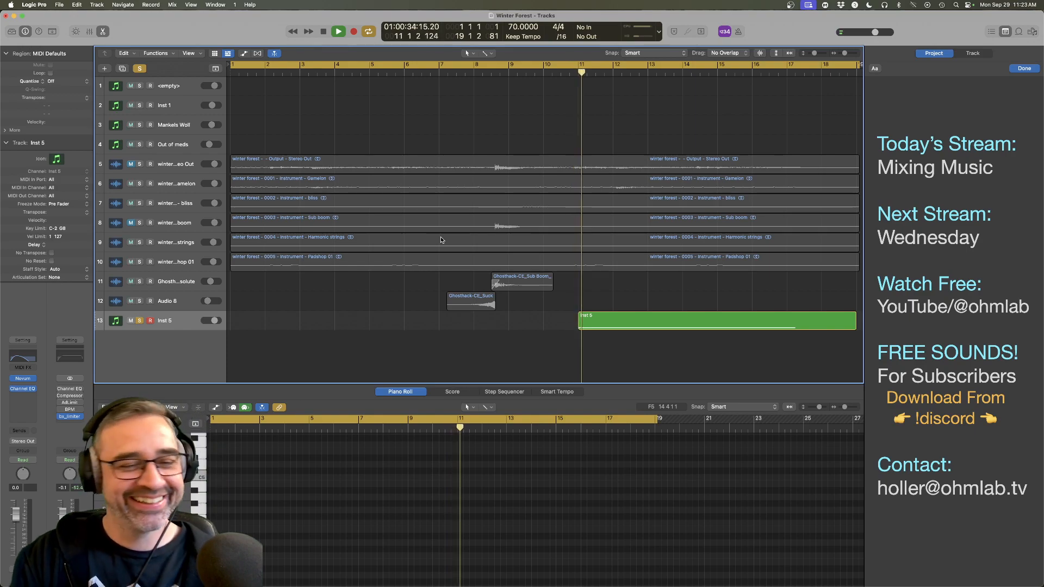
{"action": "left_click", "coordinate": [197, 325]}
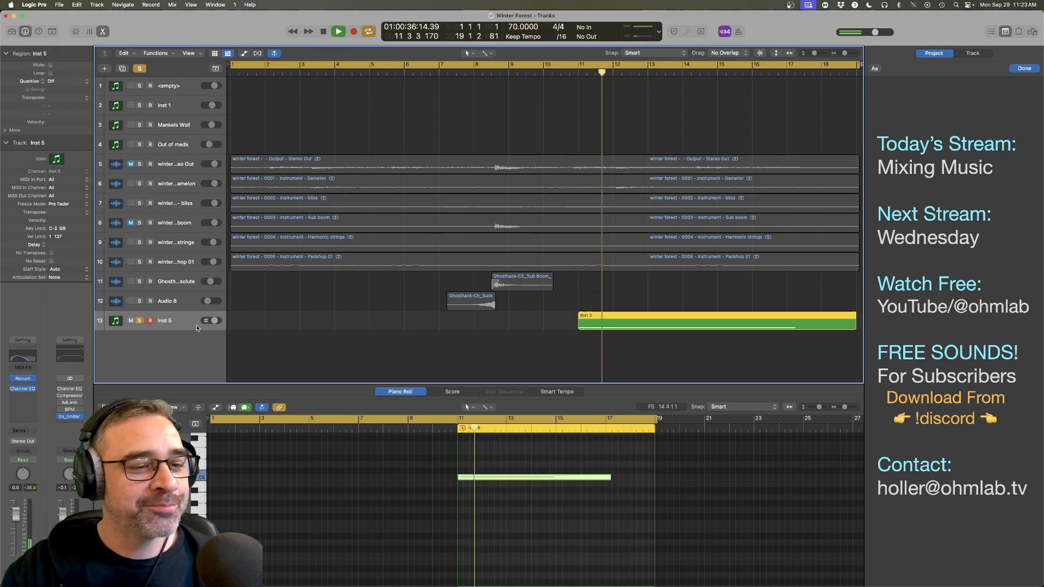
{"action": "key", "text": "space"}
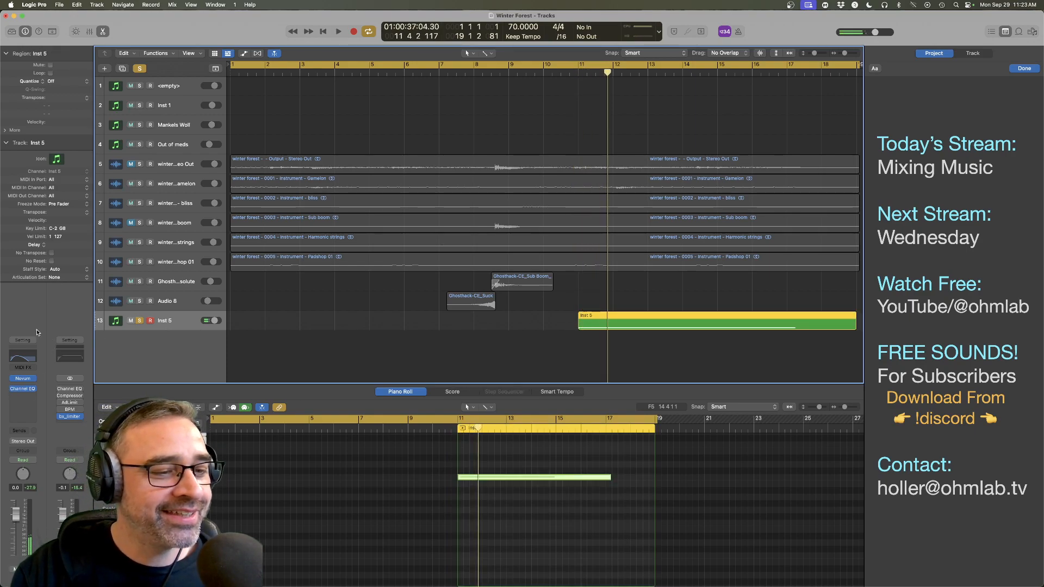
Step: Reshape the MAIN ADSR envelope of Novum on Inst 5 to about 6.04 s decay and 1.31 s release while playing the soloed pad
{"action": "left_click", "coordinate": [22, 379]}
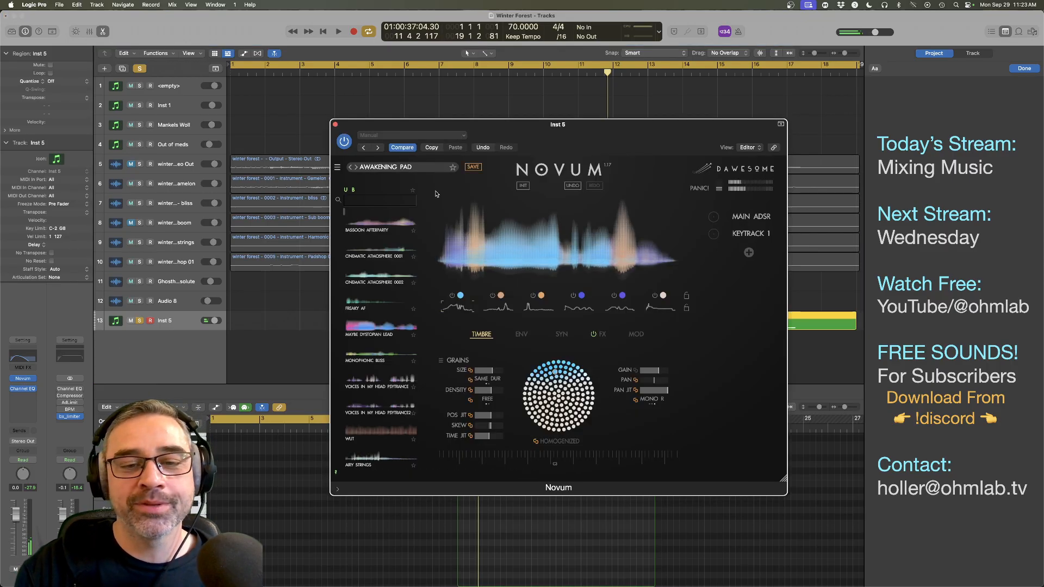
{"action": "left_click", "coordinate": [755, 218]}
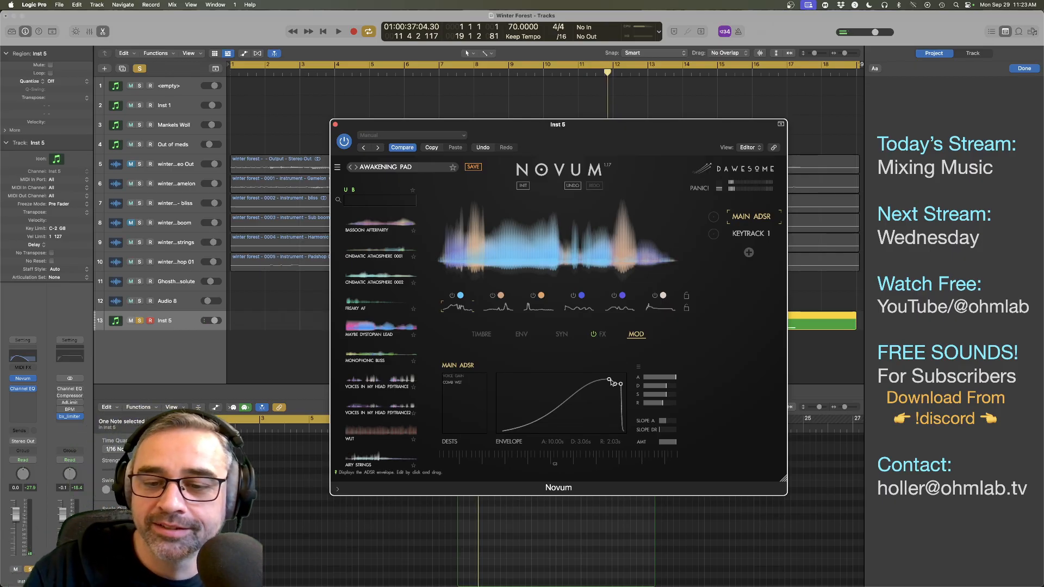
{"action": "left_click_drag", "start_coordinate": [610, 381], "coordinate": [615, 379]}
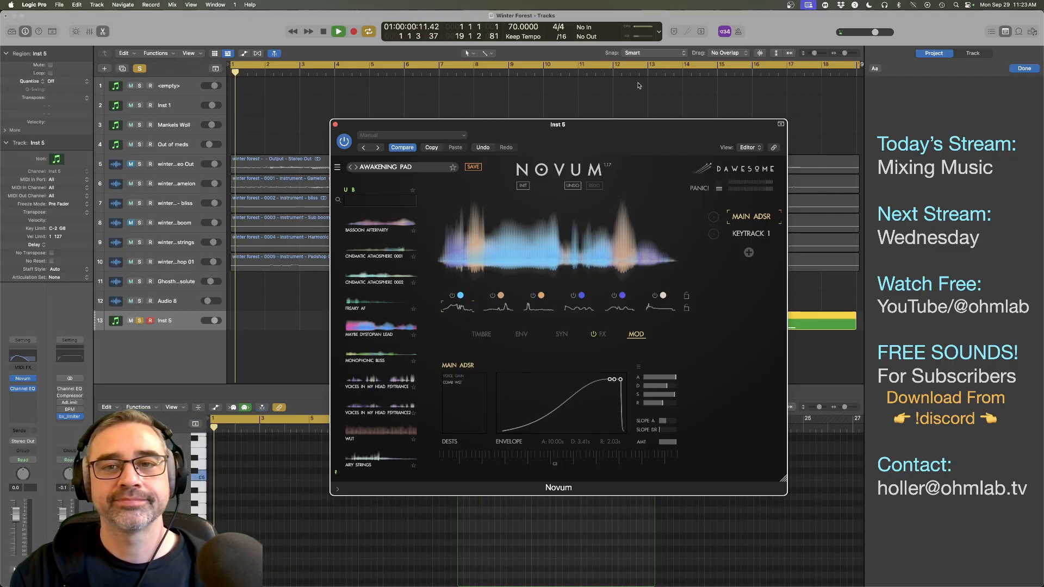
{"action": "left_click_drag", "start_coordinate": [616, 127], "coordinate": [374, 264]}
{"action": "left_click", "coordinate": [572, 78]}
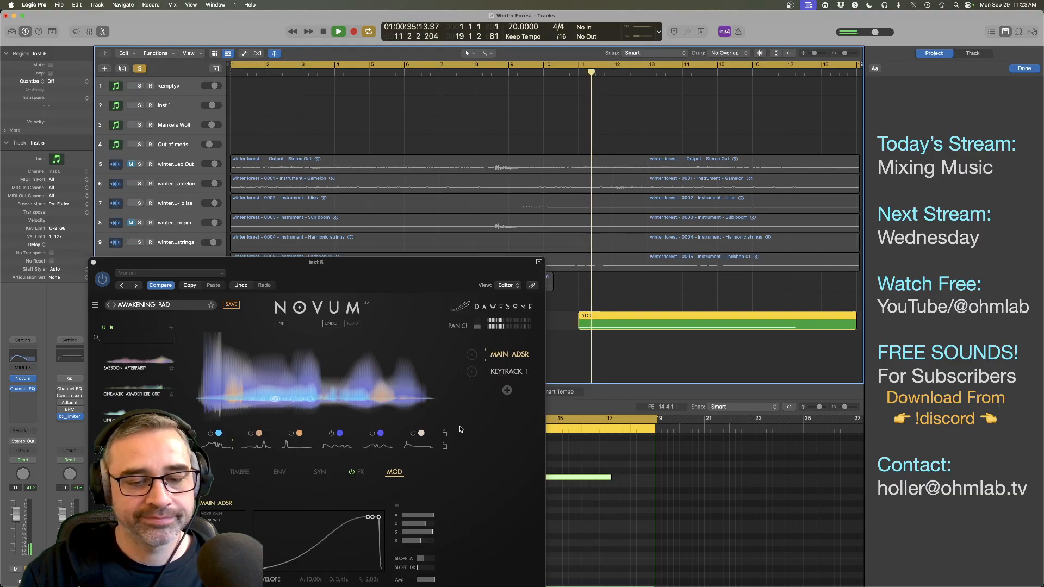
{"action": "left_click_drag", "start_coordinate": [414, 275], "coordinate": [404, 128]}
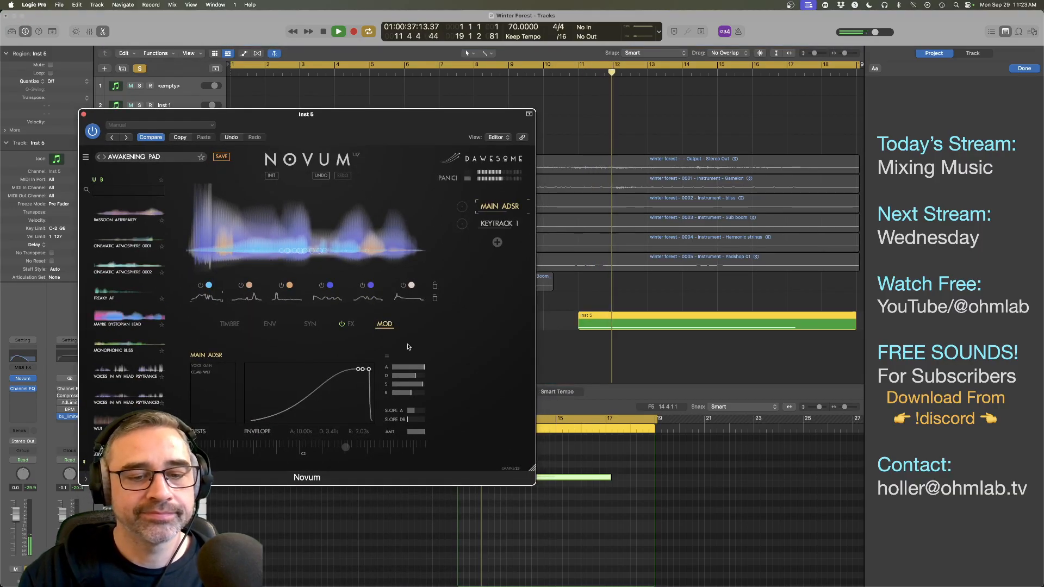
{"action": "left_click_drag", "start_coordinate": [362, 370], "coordinate": [371, 370]}
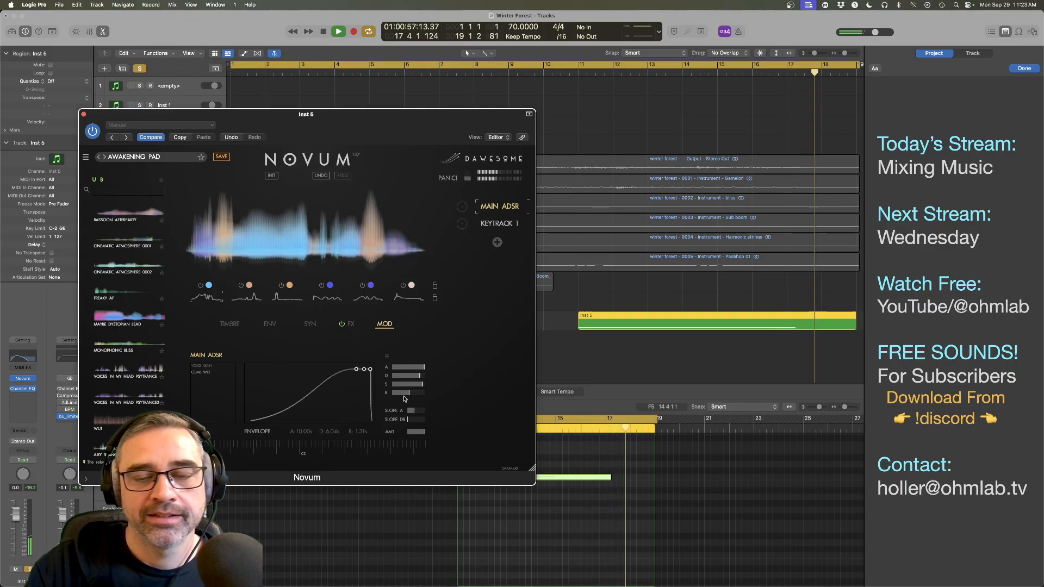
Step: Close Novum, unsolo the Inst 5 track and play the full mix through to about bar 18
{"action": "left_click", "coordinate": [83, 114]}
{"action": "left_click", "coordinate": [140, 321]}
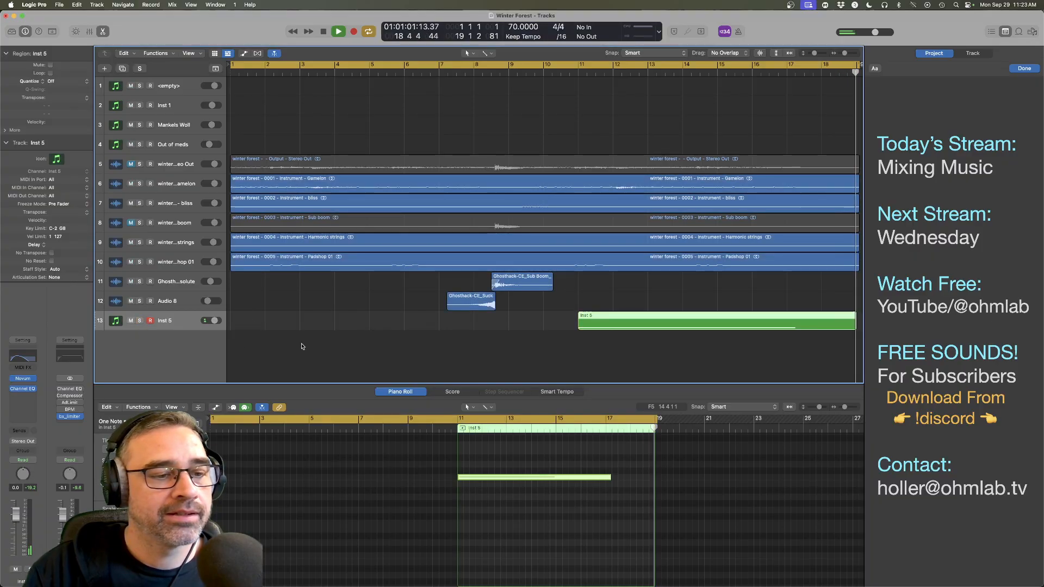
{"action": "left_click", "coordinate": [315, 344]}
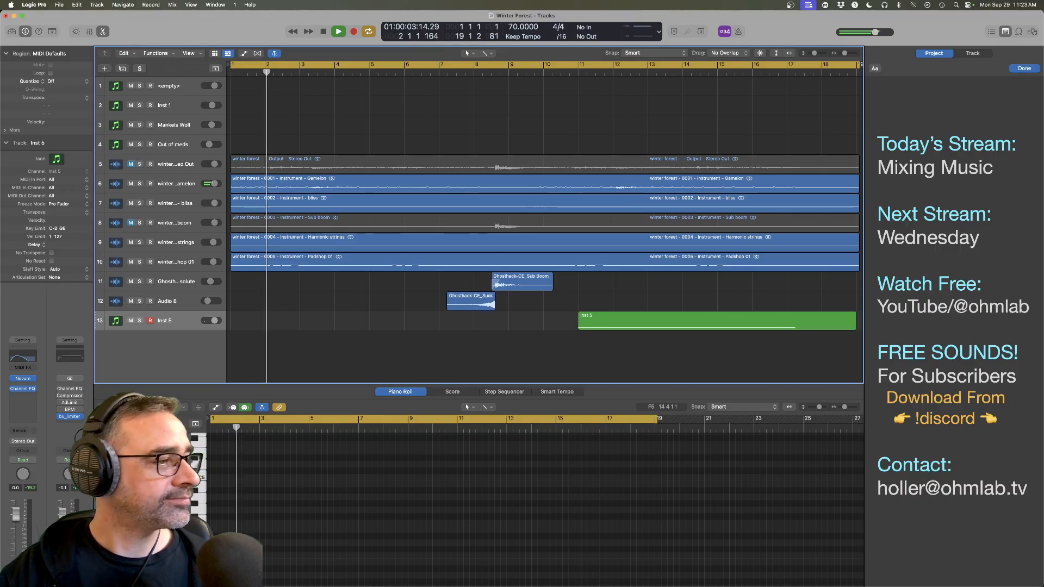
{"action": "left_click", "coordinate": [184, 327]}
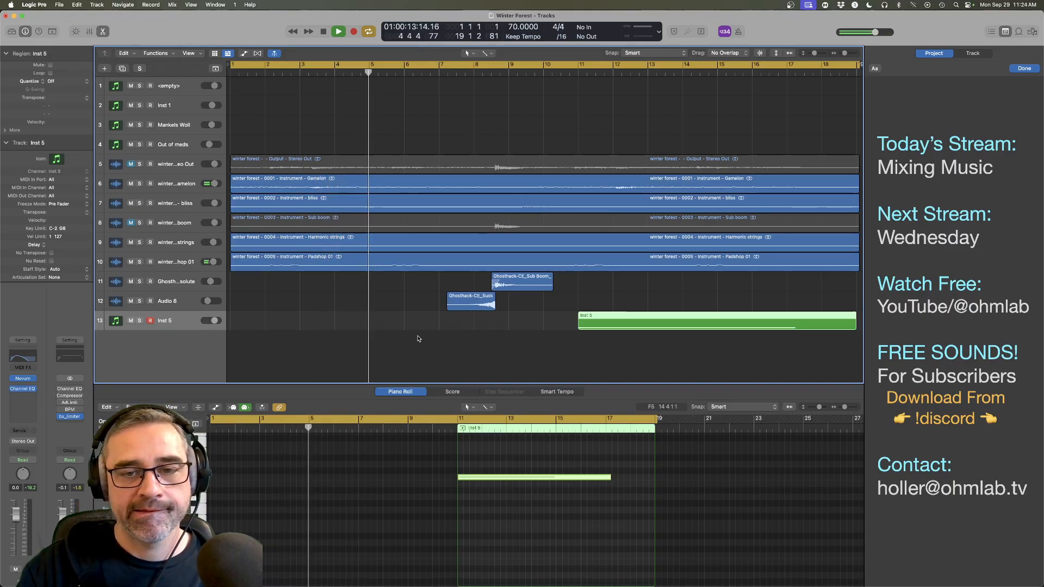
{"action": "scroll", "coordinate": [421, 338], "scroll_direction": "right", "scroll_amount": 6}
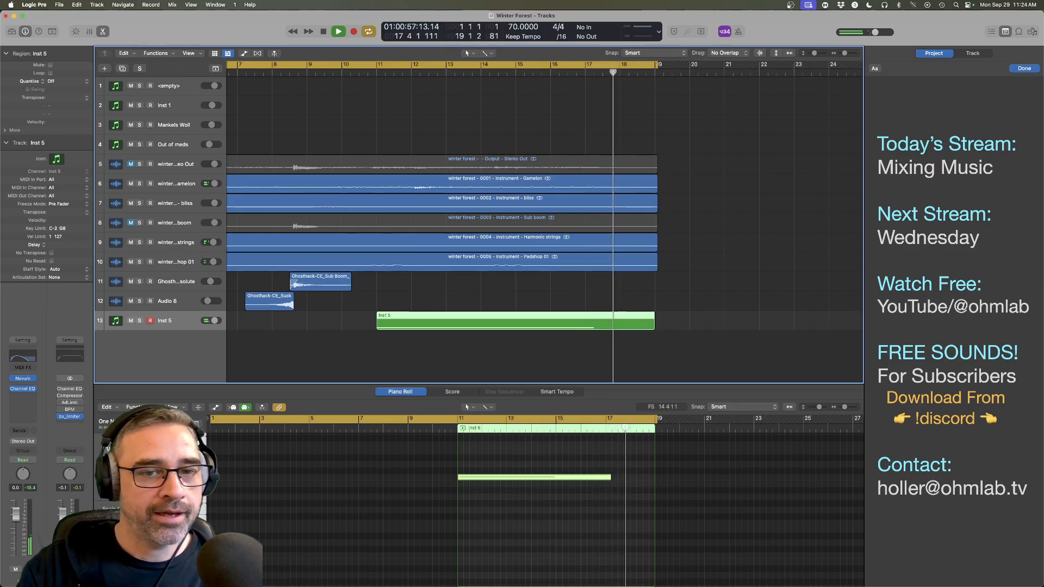
{"action": "key", "text": "space"}
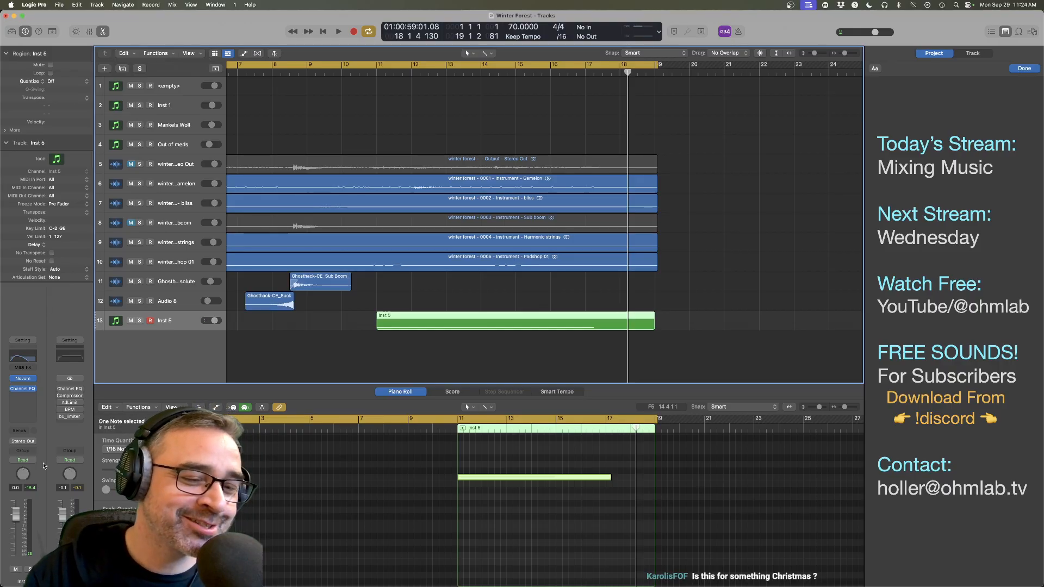
Step: Bypass bx_limiter True Peak on the Stereo Out channel, checking its plug-in window
{"action": "left_click", "coordinate": [71, 417]}
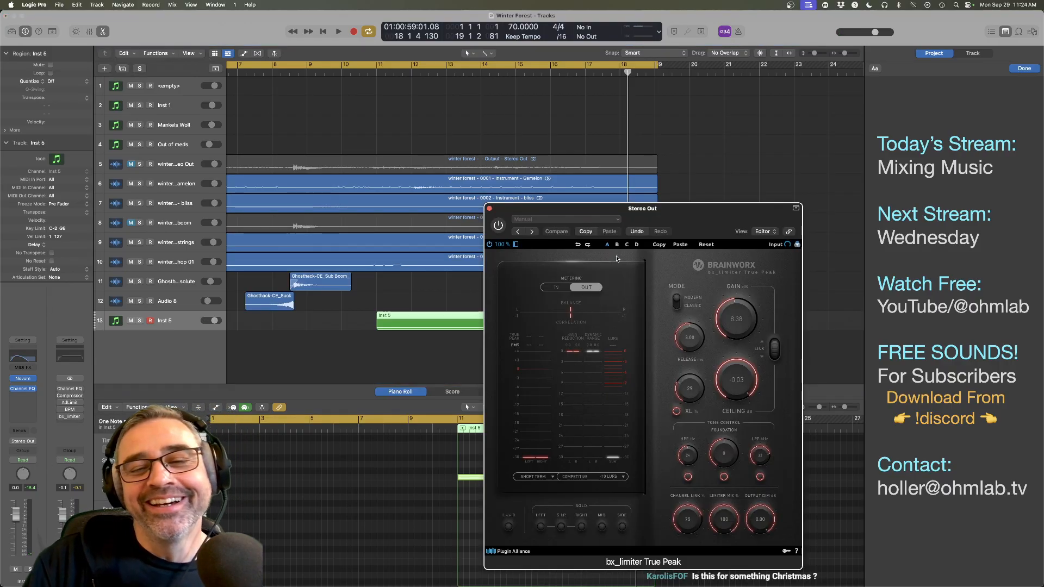
{"action": "left_click_drag", "start_coordinate": [677, 204], "coordinate": [281, 203]}
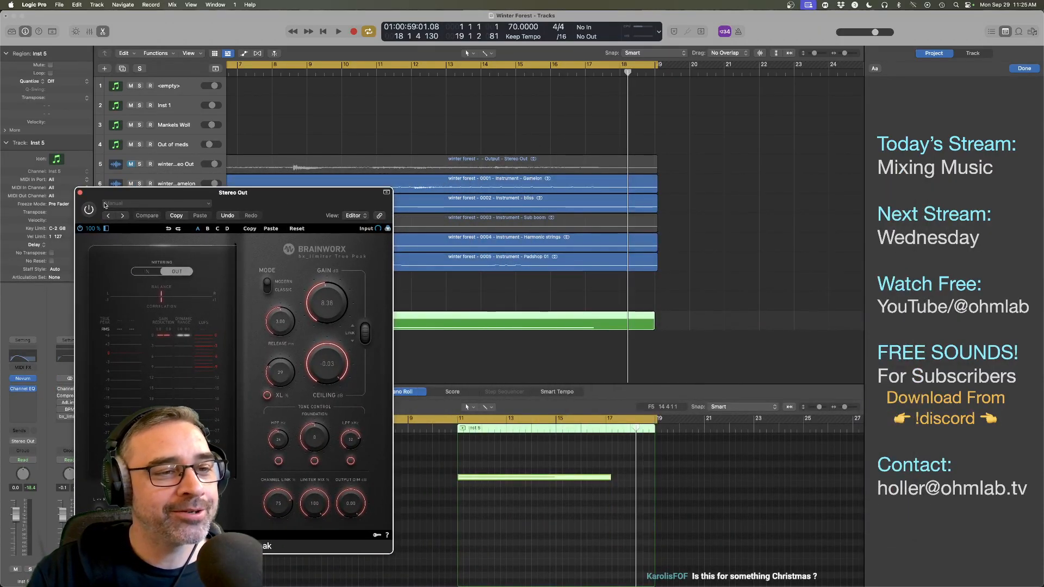
{"action": "left_click", "coordinate": [80, 193]}
Step: Bounce the Inst 5 region in place to a new track as Inst 5_bip, leaving the source and including the audio tail
{"action": "left_click", "coordinate": [461, 359]}
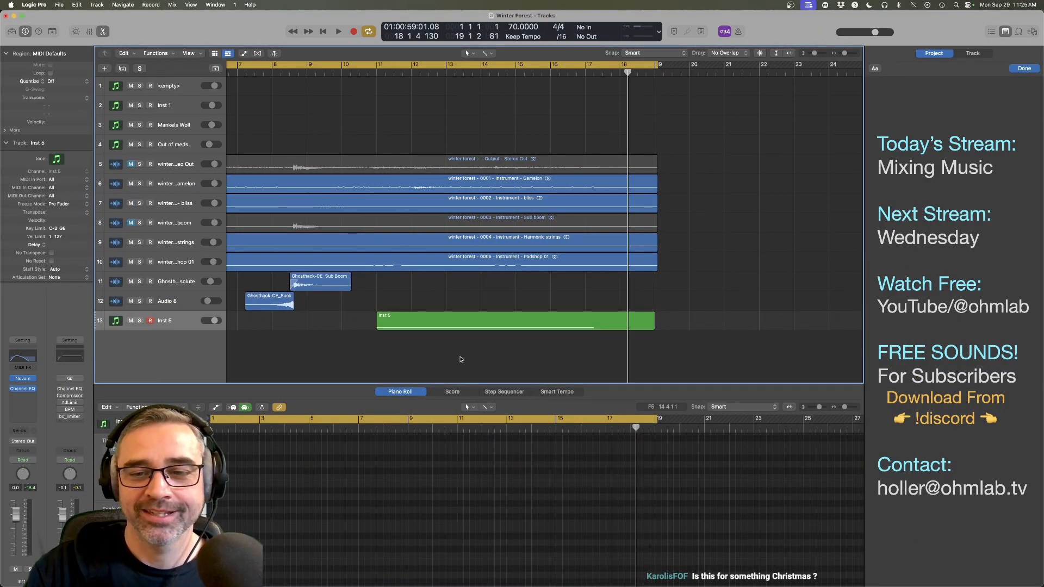
{"action": "left_click", "coordinate": [403, 324]}
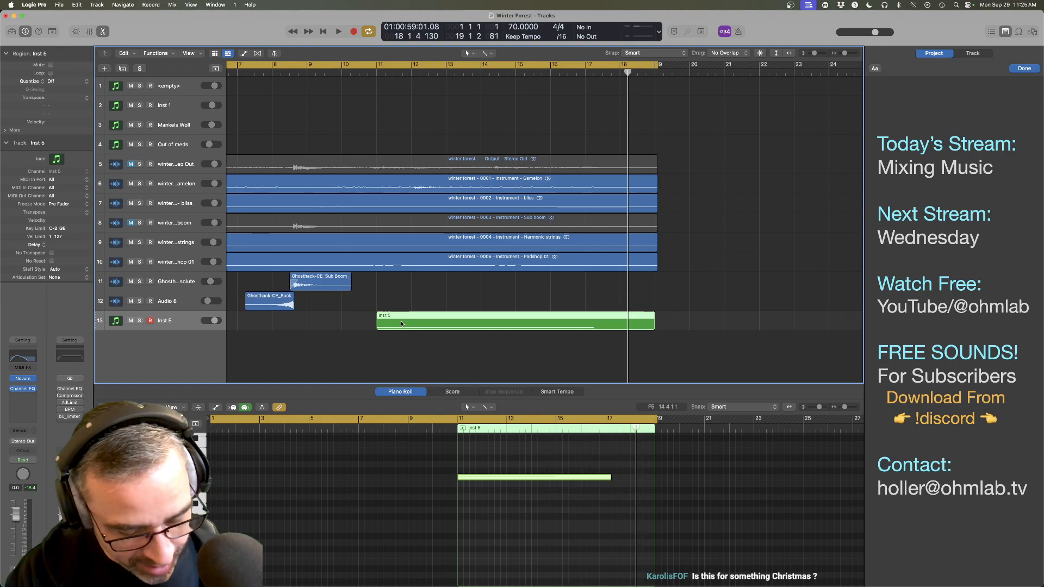
{"action": "key", "text": "ctrl+b"}
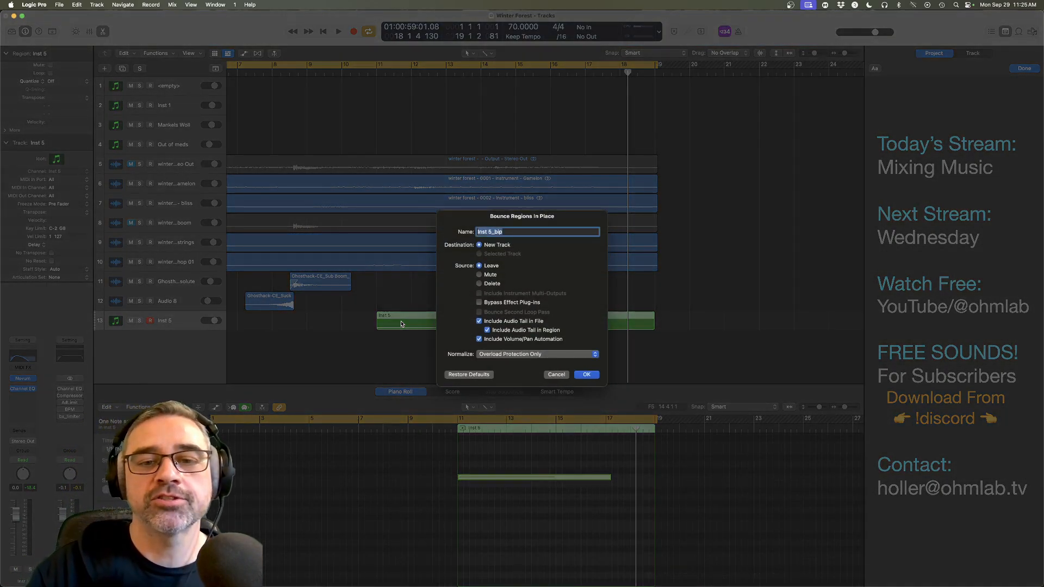
{"action": "left_click", "coordinate": [586, 375]}
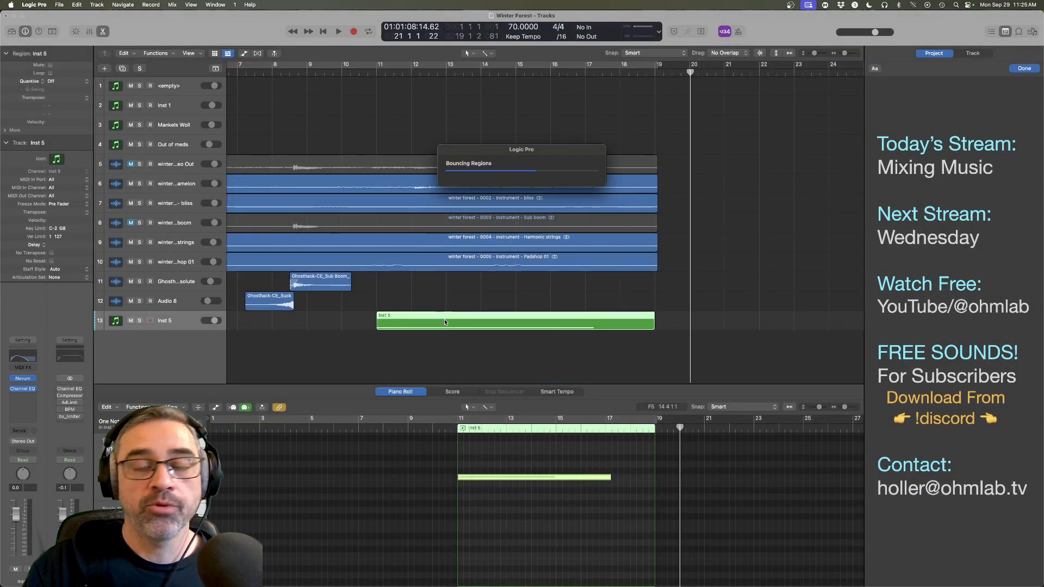
{"action": "key", "text": "space"}
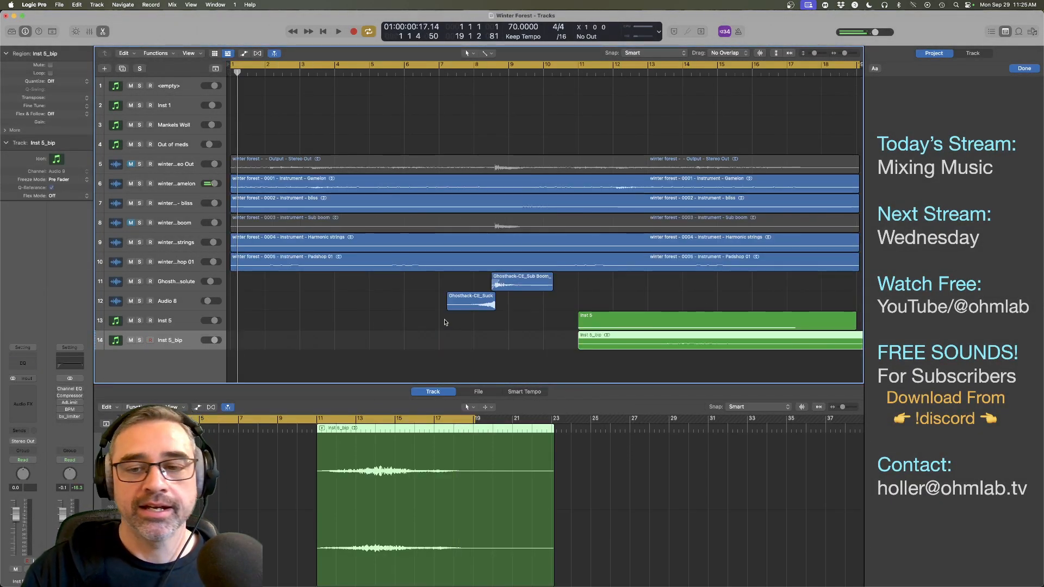
Step: Mute the original Inst 5 track so that only the bounced version is heard
{"action": "left_click", "coordinate": [183, 320]}
{"action": "left_click", "coordinate": [131, 321]}
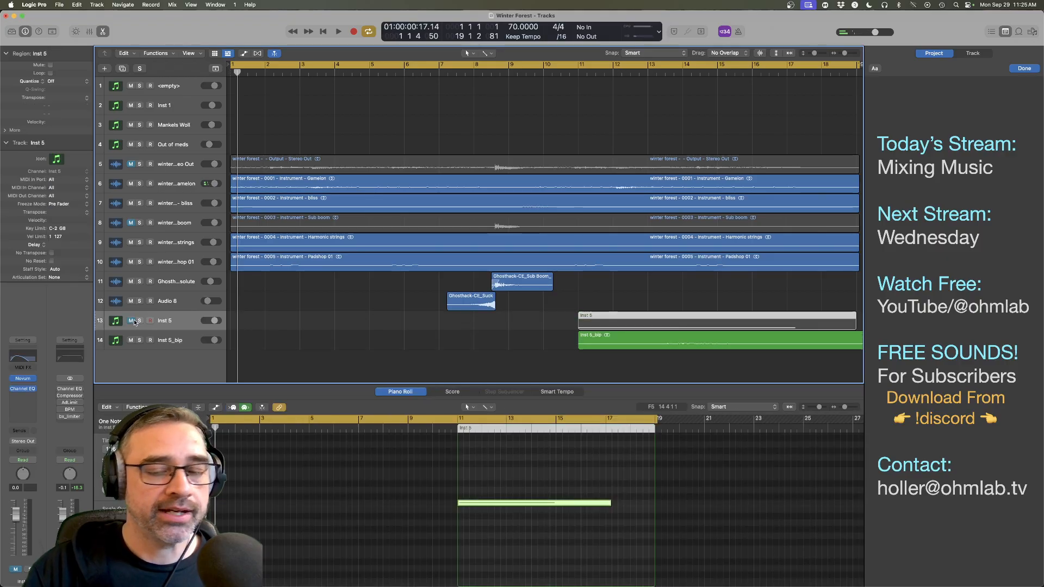
{"action": "scroll", "coordinate": [548, 317], "scroll_direction": "right", "scroll_amount": 5}
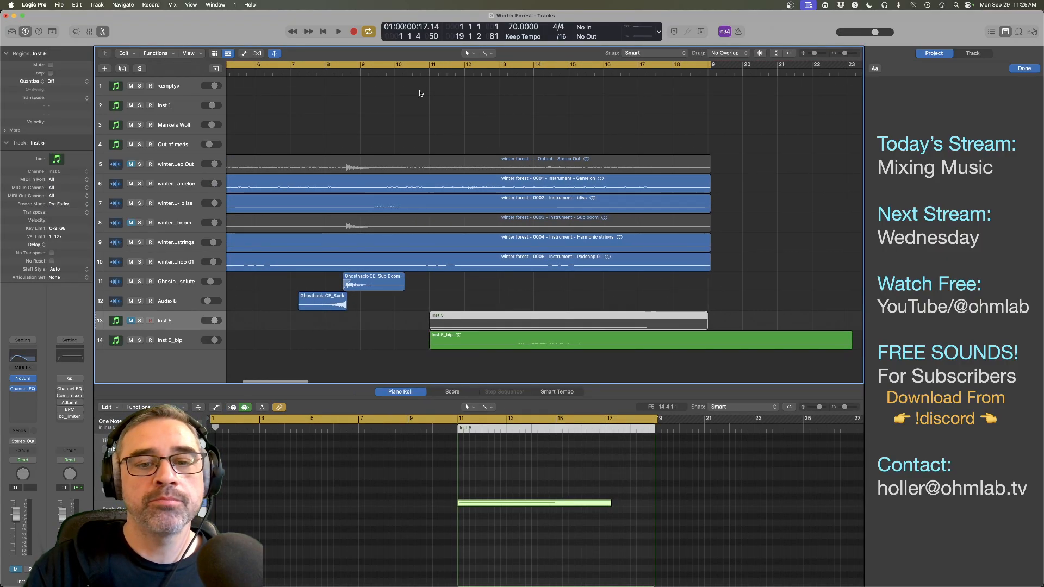
{"action": "scroll", "coordinate": [513, 309], "scroll_direction": "up", "scroll_amount": 6}
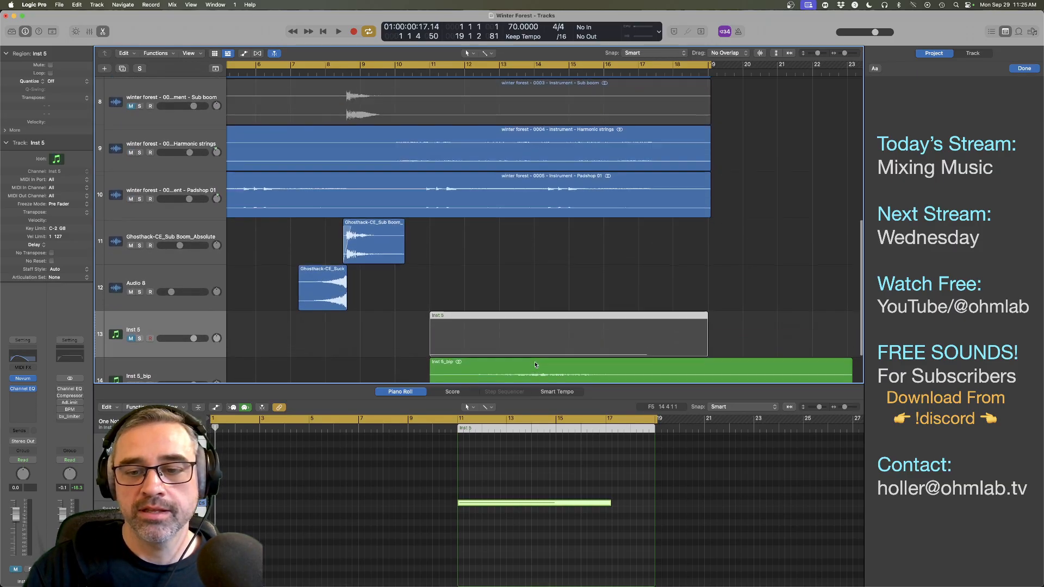
{"action": "scroll", "coordinate": [536, 365], "scroll_direction": "down", "scroll_amount": 3}
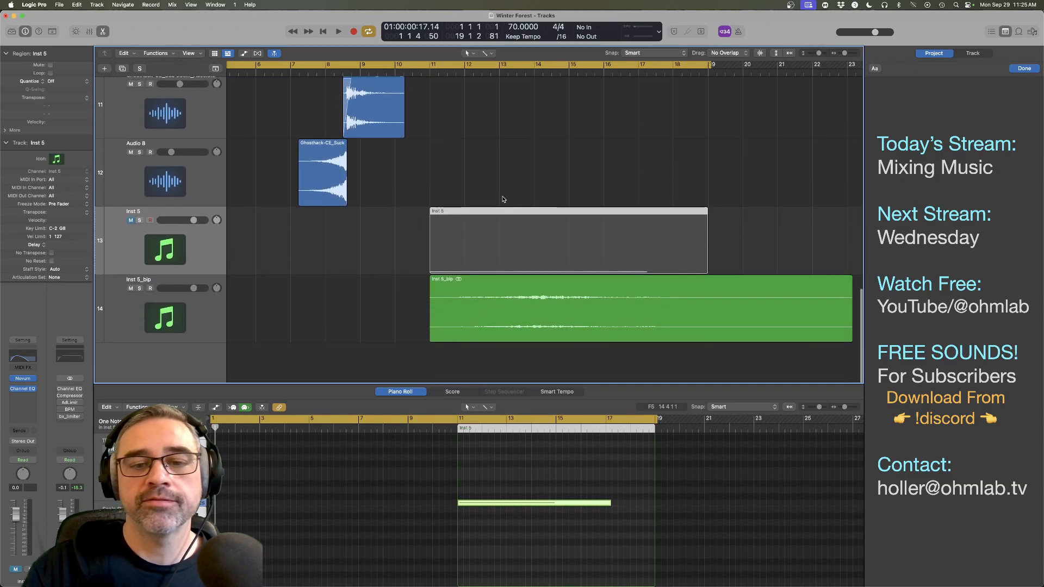
Step: Play the mix with the bounced Inst 5_bip pad and replay it from just before bar 11
{"action": "key", "text": "space"}
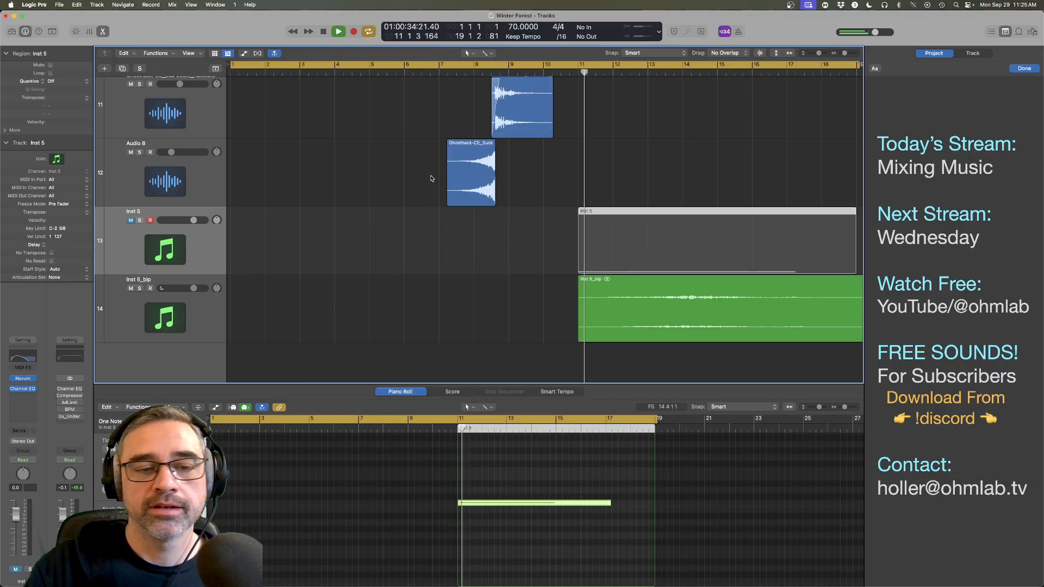
{"action": "left_click", "coordinate": [213, 318]}
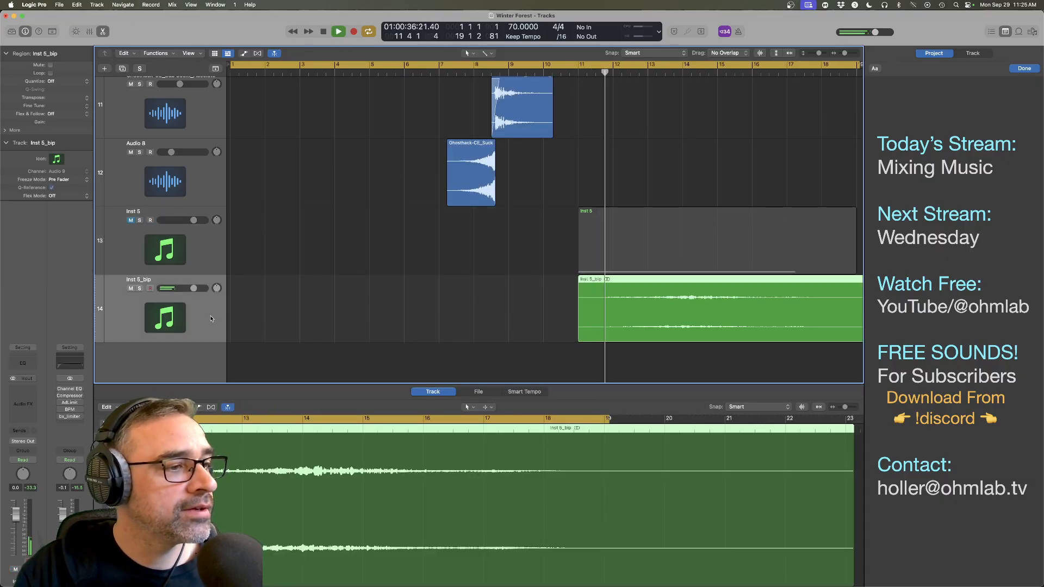
{"action": "left_click", "coordinate": [448, 314]}
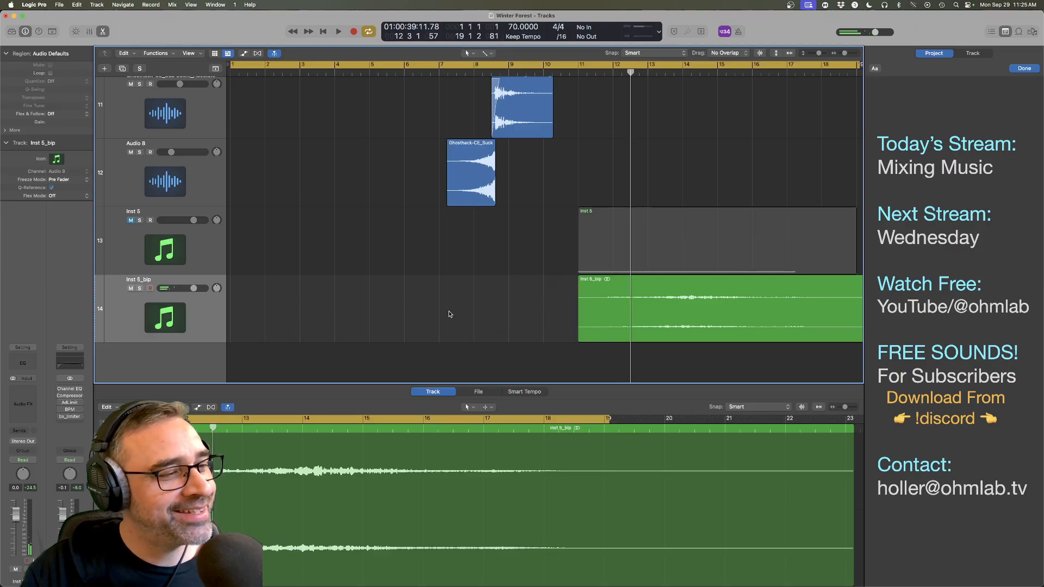
{"action": "double_click", "coordinate": [569, 74]}
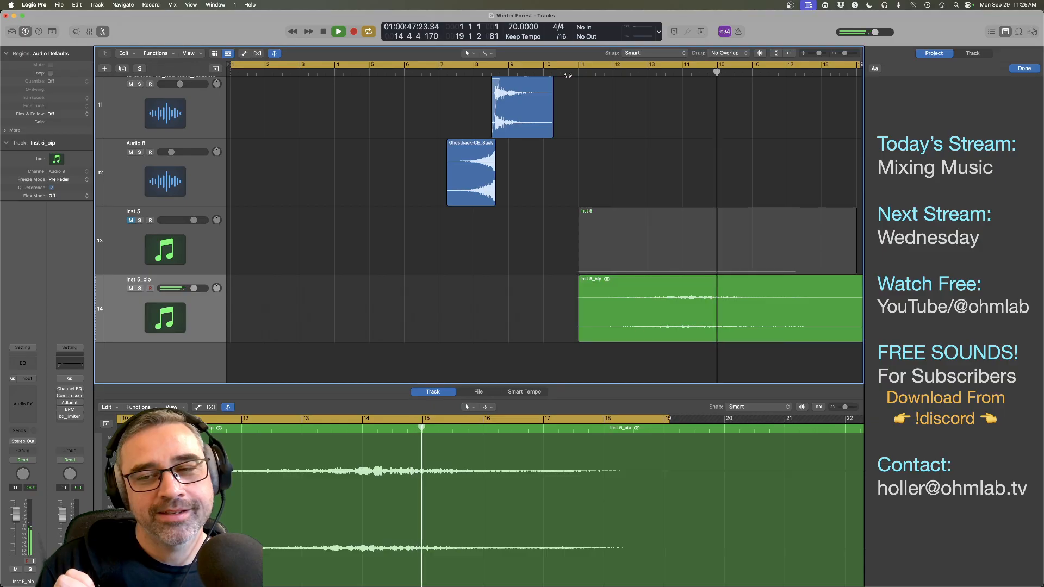
{"action": "key", "text": "space"}
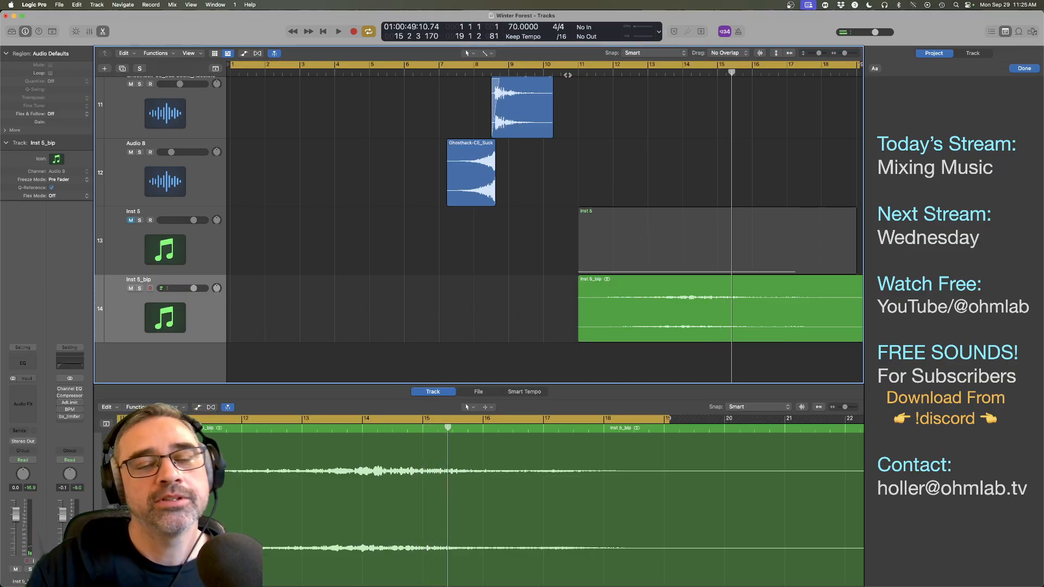
Step: Mute the Ghosthack-CE_Sub Boom_Absolute and Audio 8 tracks and play the mix without them from just before bar 7
{"action": "left_click", "coordinate": [578, 162], "text": "ctrl+alt"}
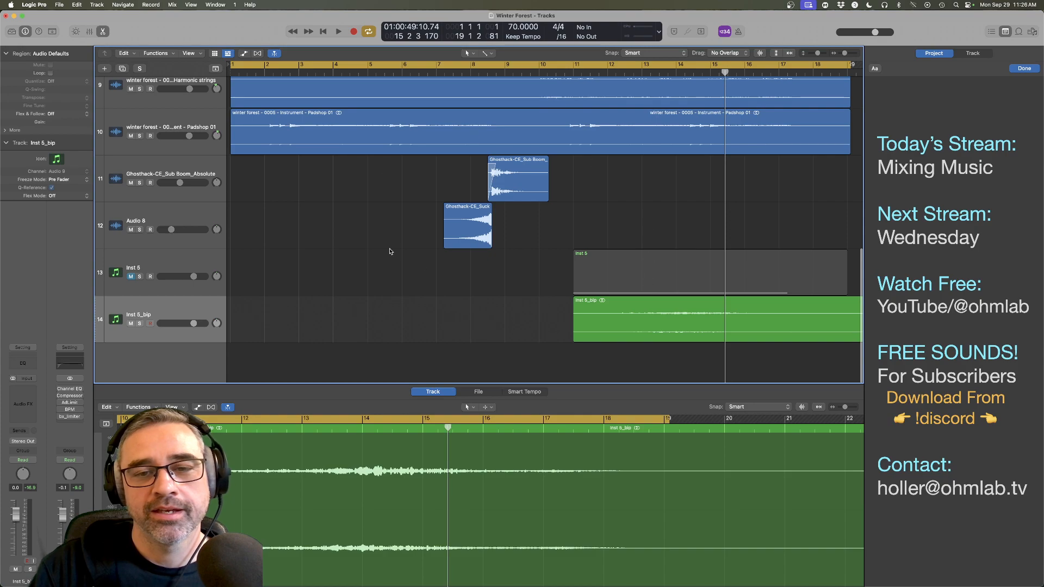
{"action": "scroll", "coordinate": [459, 237], "scroll_direction": "right", "scroll_amount": 5}
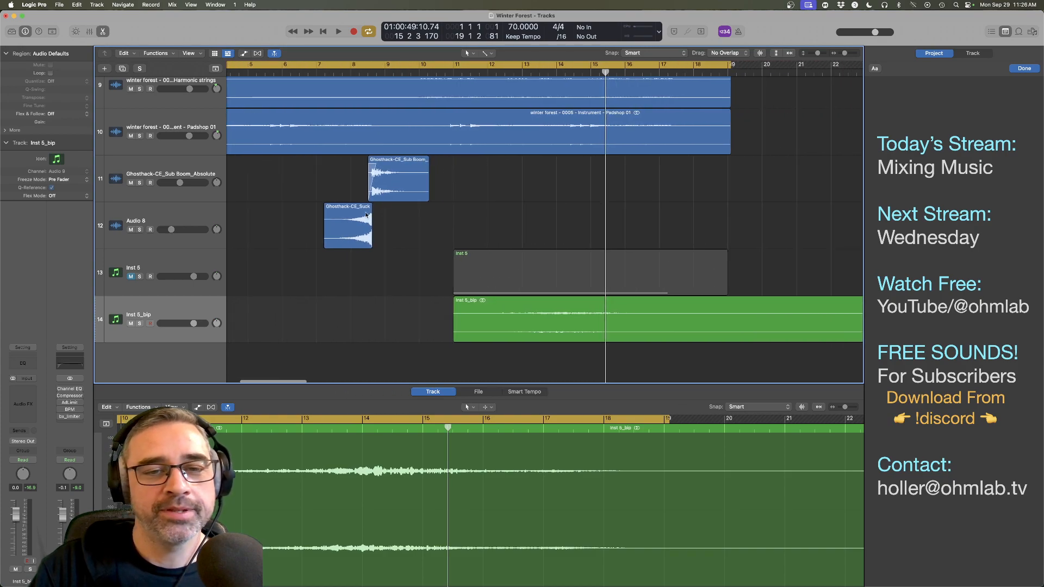
{"action": "left_click", "coordinate": [131, 183]}
{"action": "left_click", "coordinate": [131, 230]}
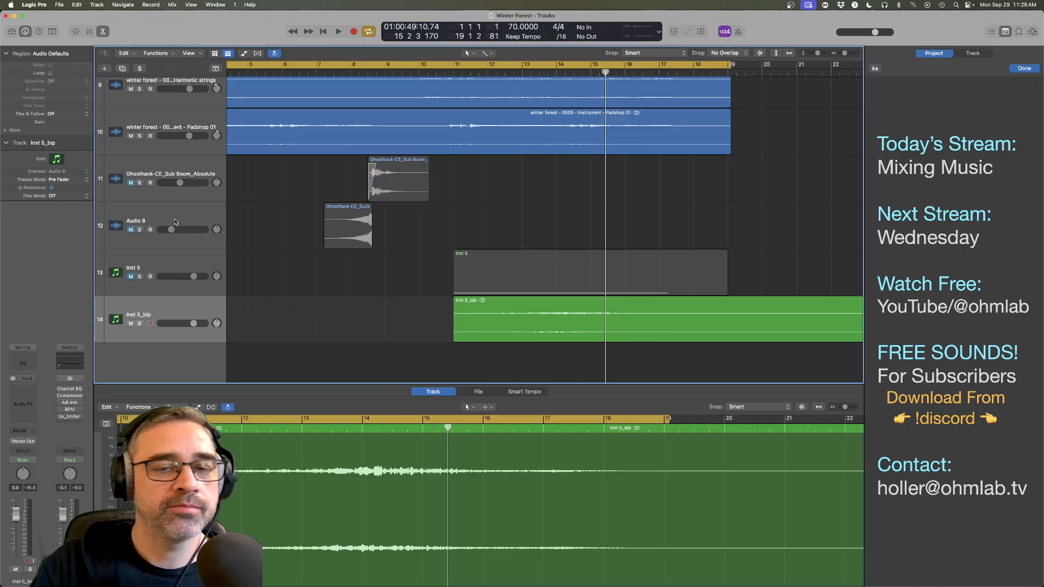
{"action": "double_click", "coordinate": [309, 74]}
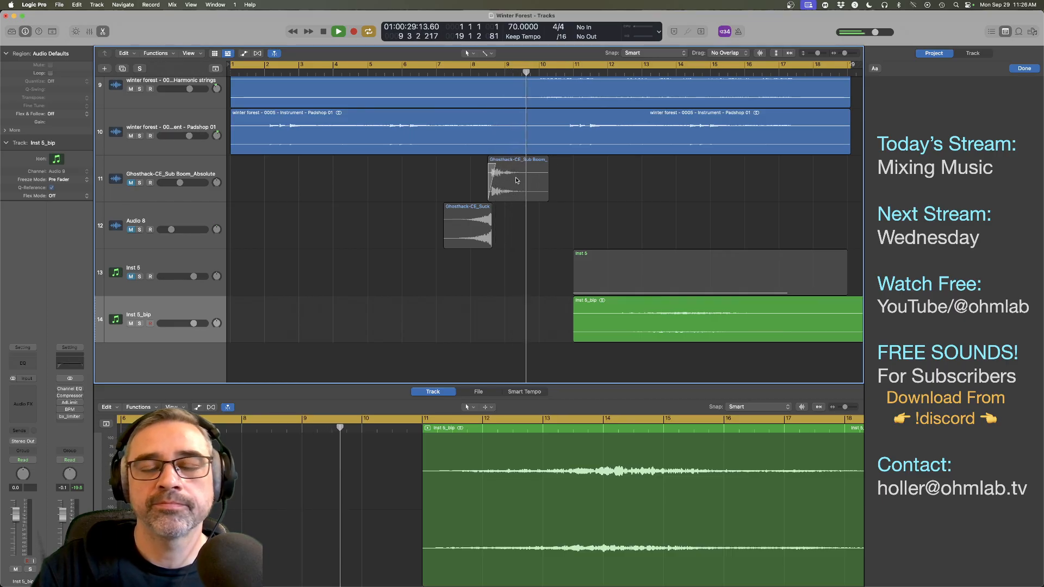
{"action": "scroll", "coordinate": [516, 180], "scroll_direction": "right", "scroll_amount": 10}
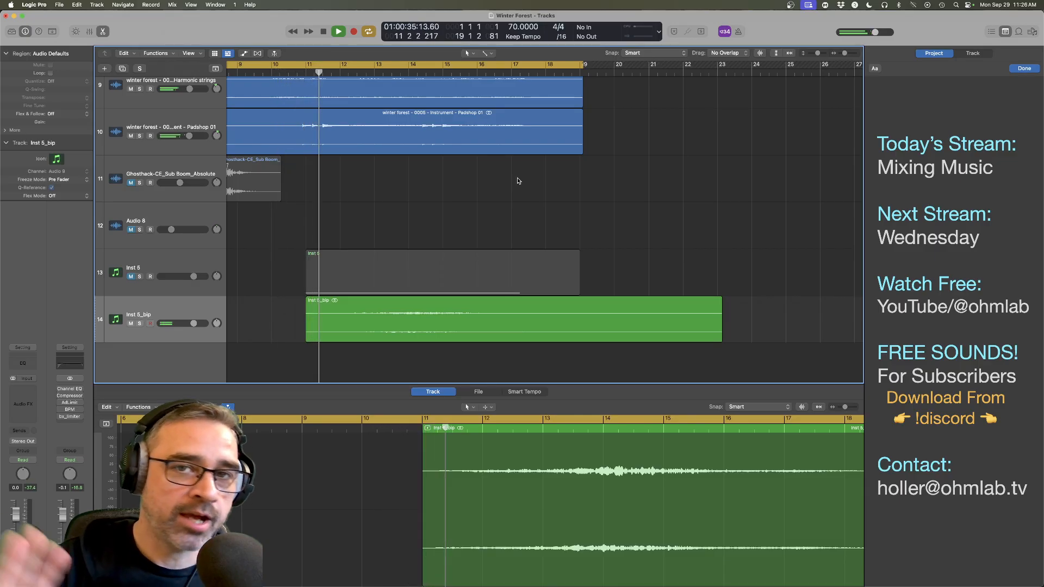
{"action": "key", "text": "space"}
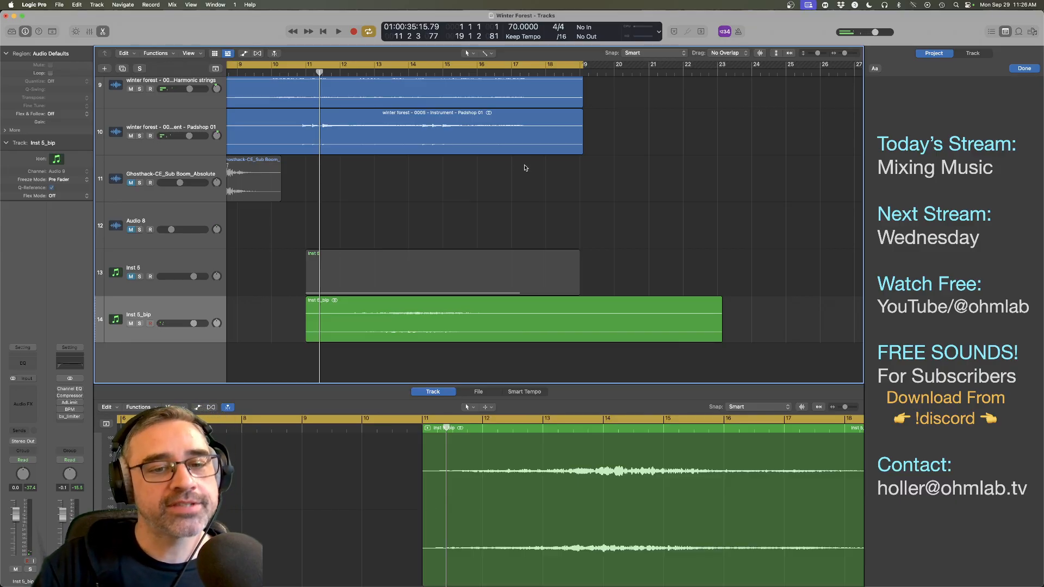
Step: Unmute the Ghosthack-CE_Sub Boom_Absolute and Audio 8 tracks
{"action": "scroll", "coordinate": [524, 168], "scroll_direction": "left", "scroll_amount": 10}
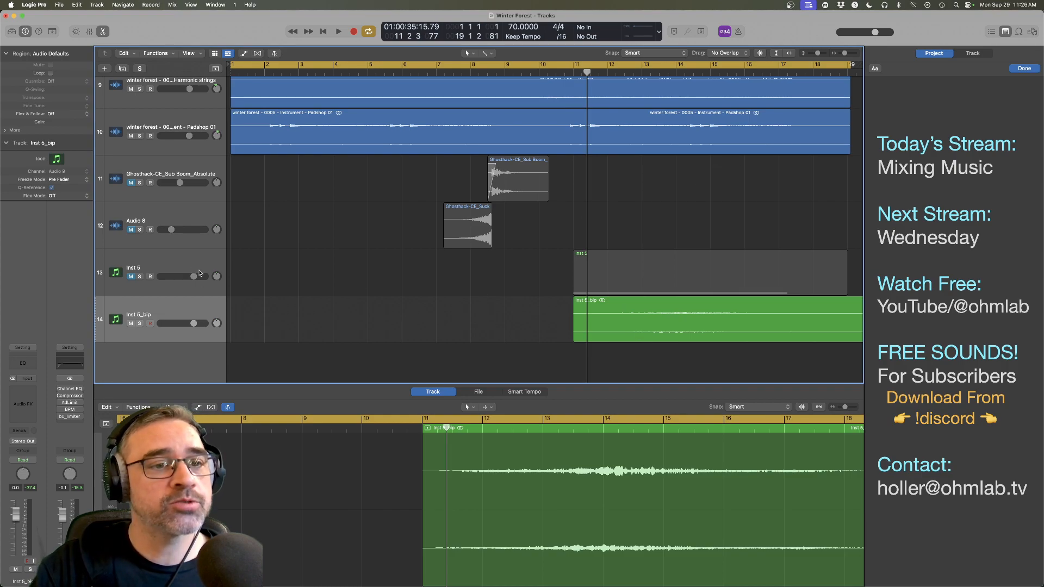
{"action": "left_click", "coordinate": [131, 230]}
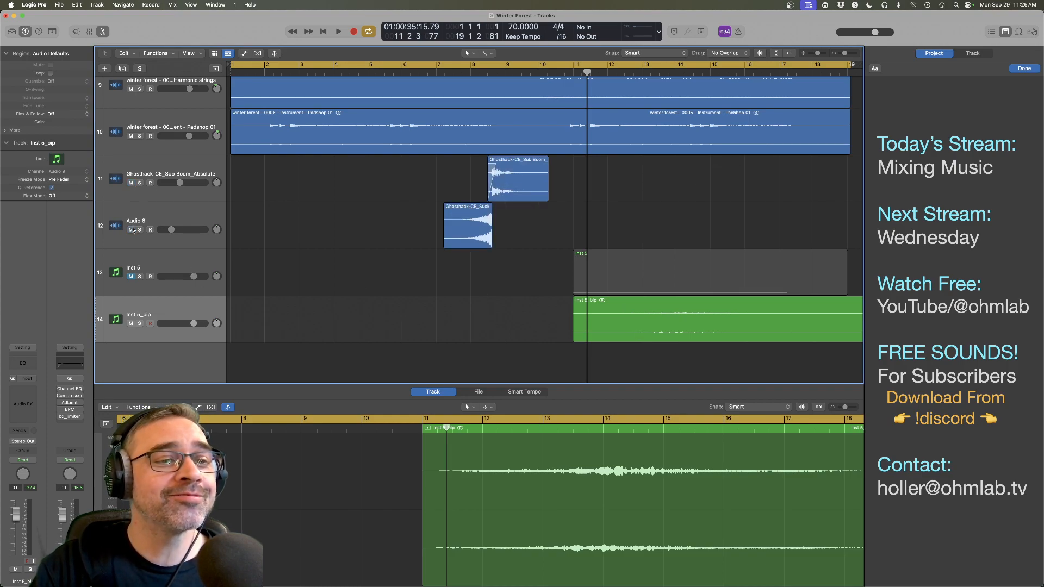
Step: Play the mix from just after bar 7 and raise the Stereo Out Adaptive Limiter's gain to 4.0 dB while replaying around bar 8
{"action": "double_click", "coordinate": [442, 73]}
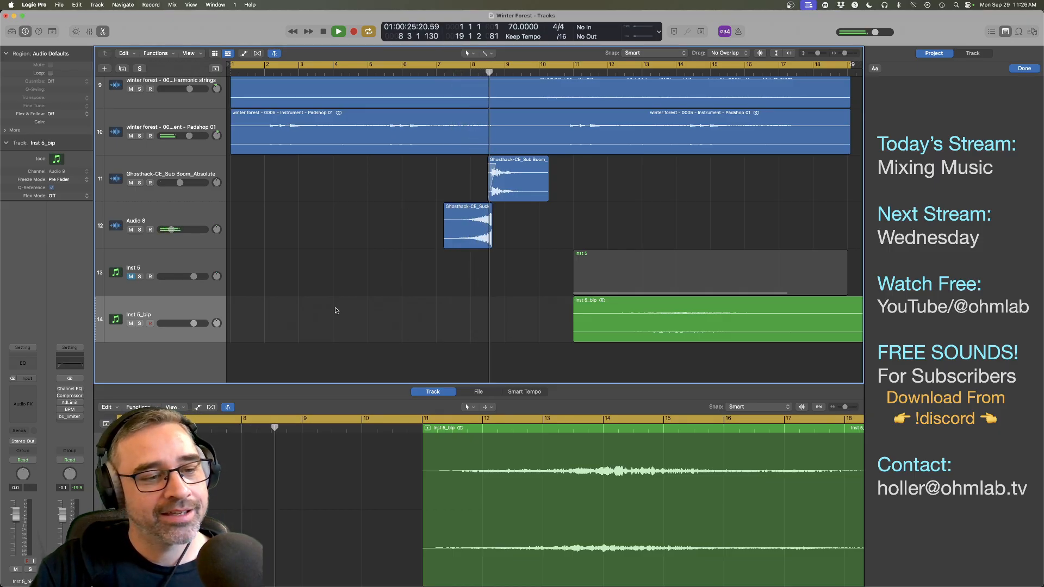
{"action": "key", "text": "space"}
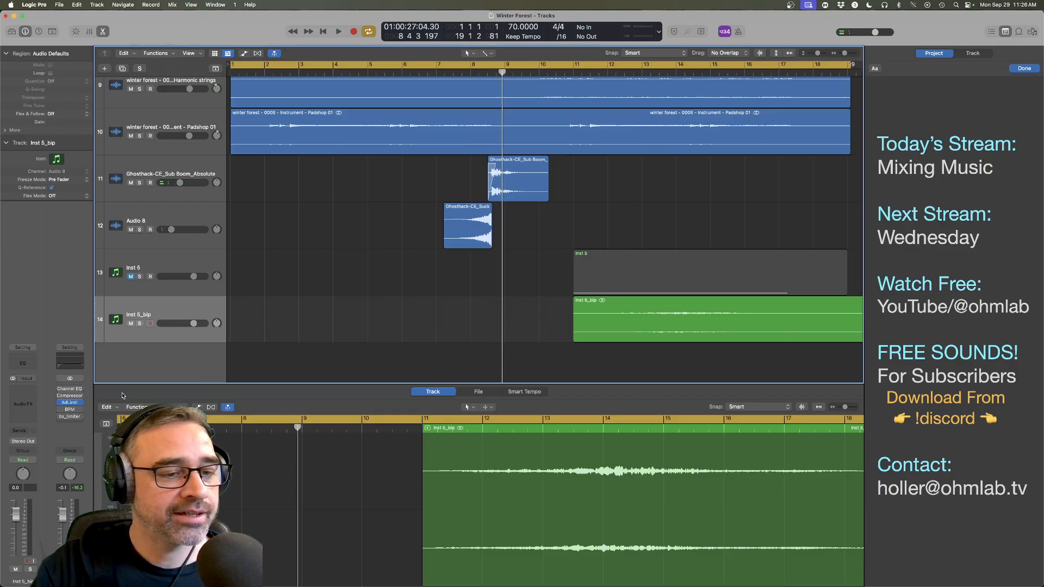
{"action": "key", "text": "space"}
{"action": "left_click", "coordinate": [70, 402]}
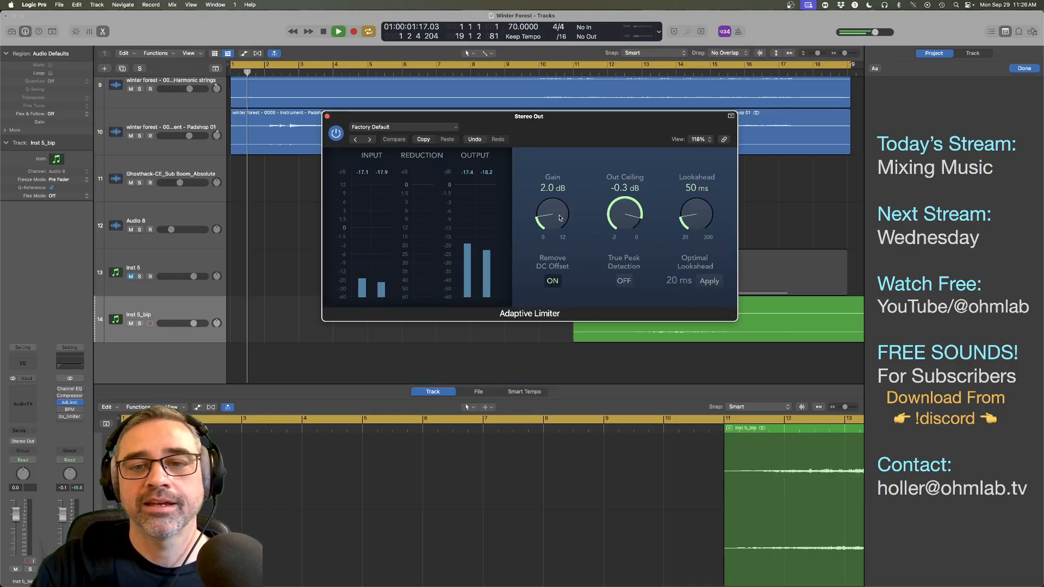
{"action": "left_click_drag", "start_coordinate": [559, 216], "coordinate": [562, 207]}
{"action": "left_click", "coordinate": [488, 72]}
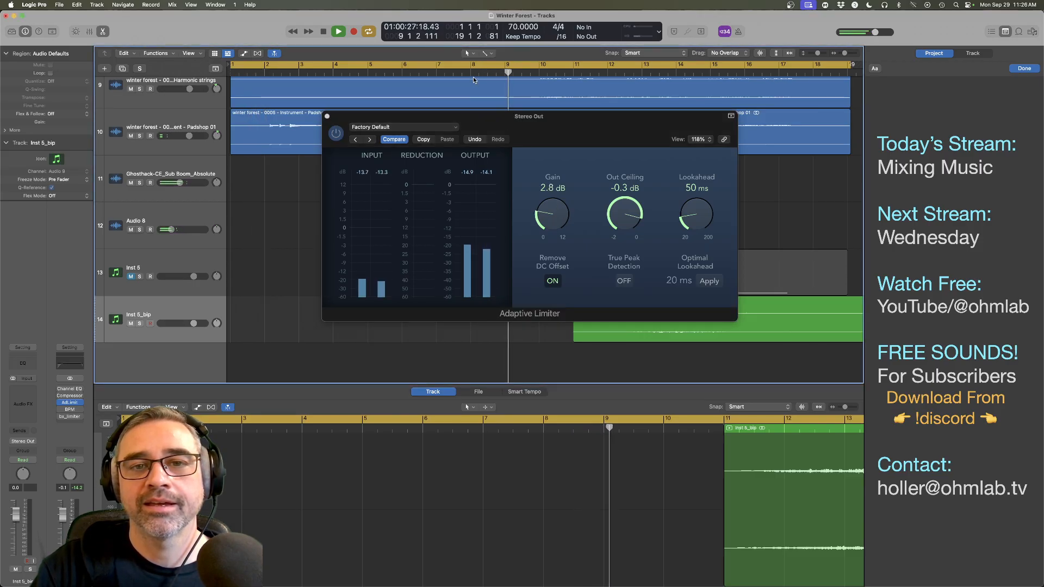
{"action": "left_click_drag", "start_coordinate": [558, 219], "coordinate": [558, 212]}
{"action": "left_click", "coordinate": [464, 73]}
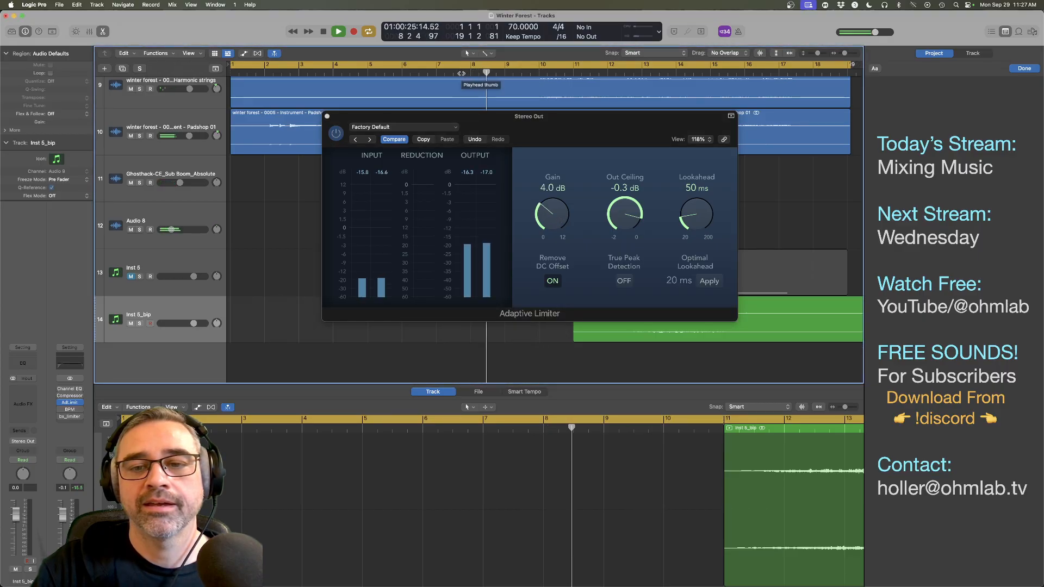
{"action": "left_click", "coordinate": [328, 116]}
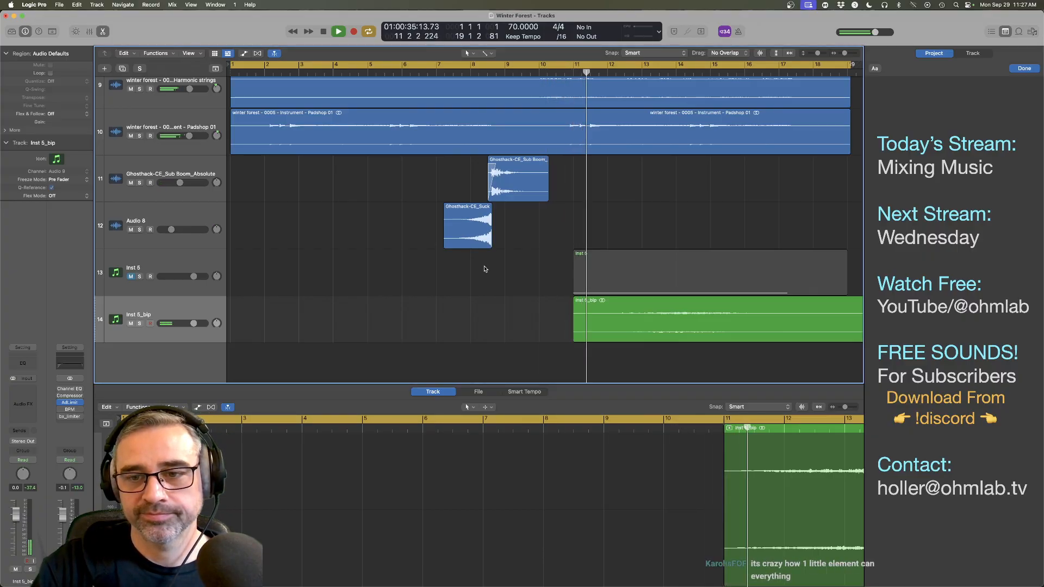
Step: Stop playback and play the closing bars of the arrangement up to bar 19
{"action": "scroll", "coordinate": [486, 266], "scroll_direction": "right", "scroll_amount": 5}
{"action": "key", "text": "space"}
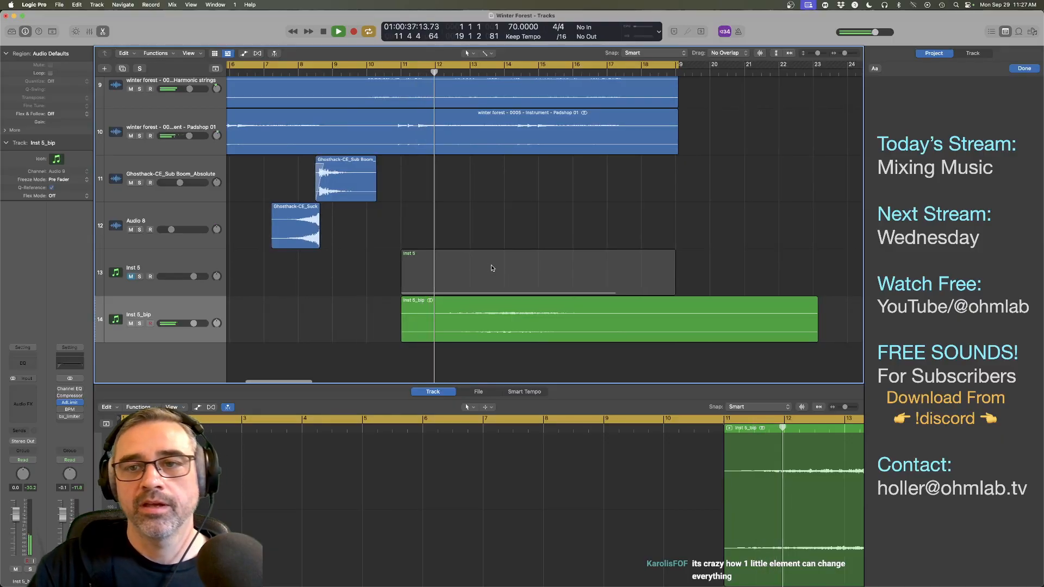
{"action": "scroll", "coordinate": [680, 243], "scroll_direction": "up", "scroll_amount": 5}
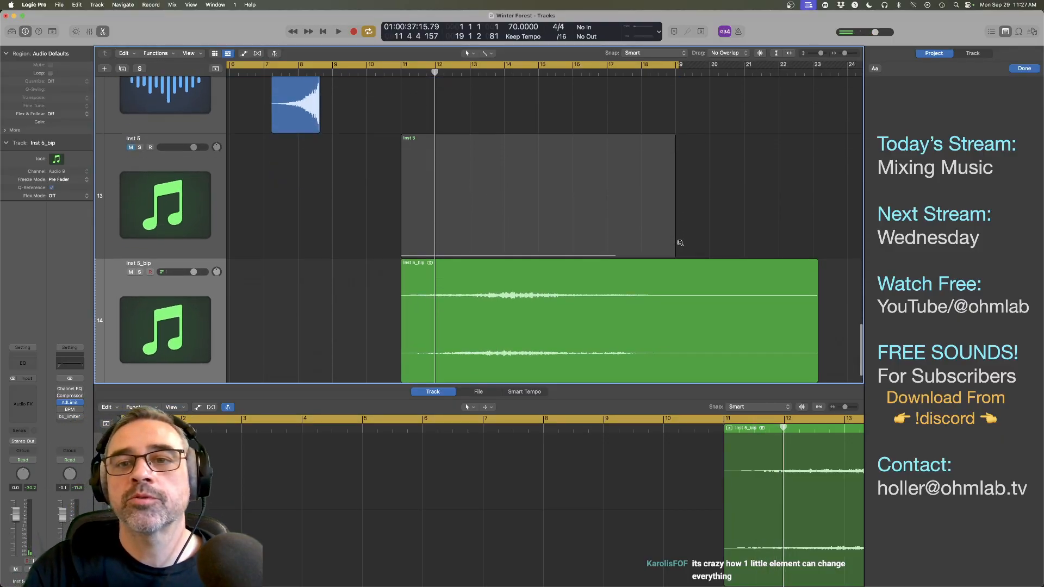
{"action": "scroll", "coordinate": [679, 243], "scroll_direction": "down", "scroll_amount": 5}
{"action": "scroll", "coordinate": [624, 180], "scroll_direction": "up", "scroll_amount": 1}
{"action": "scroll", "coordinate": [624, 180], "scroll_direction": "up", "scroll_amount": 6}
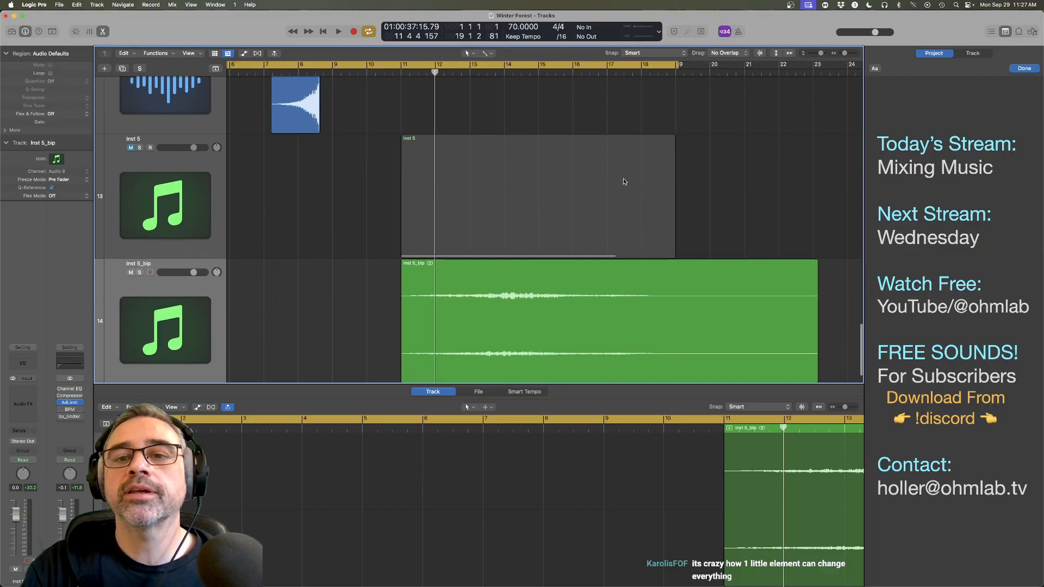
{"action": "scroll", "coordinate": [644, 192], "scroll_direction": "up", "scroll_amount": 5}
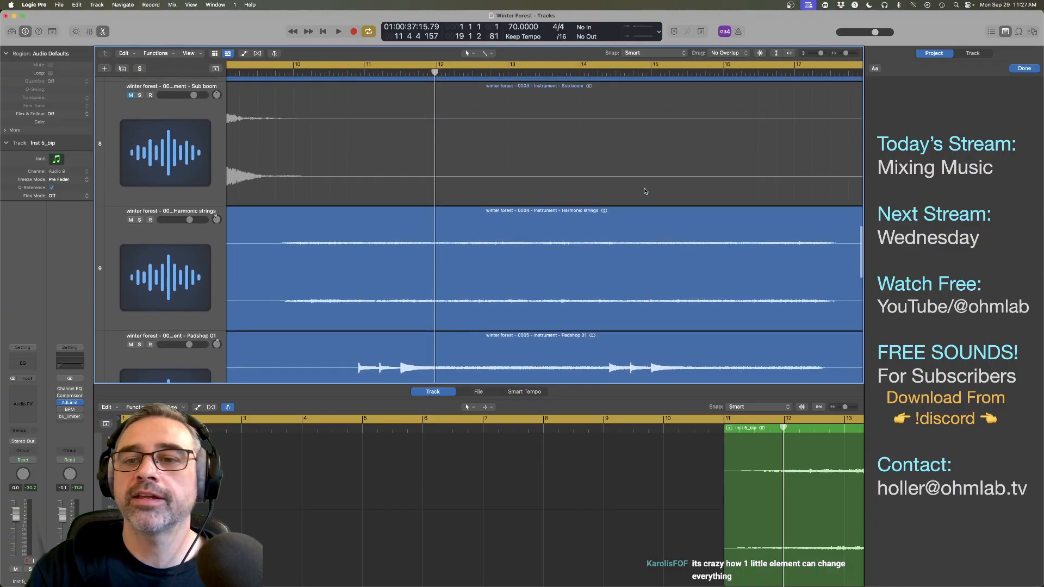
{"action": "scroll", "coordinate": [661, 194], "scroll_direction": "right", "scroll_amount": 4}
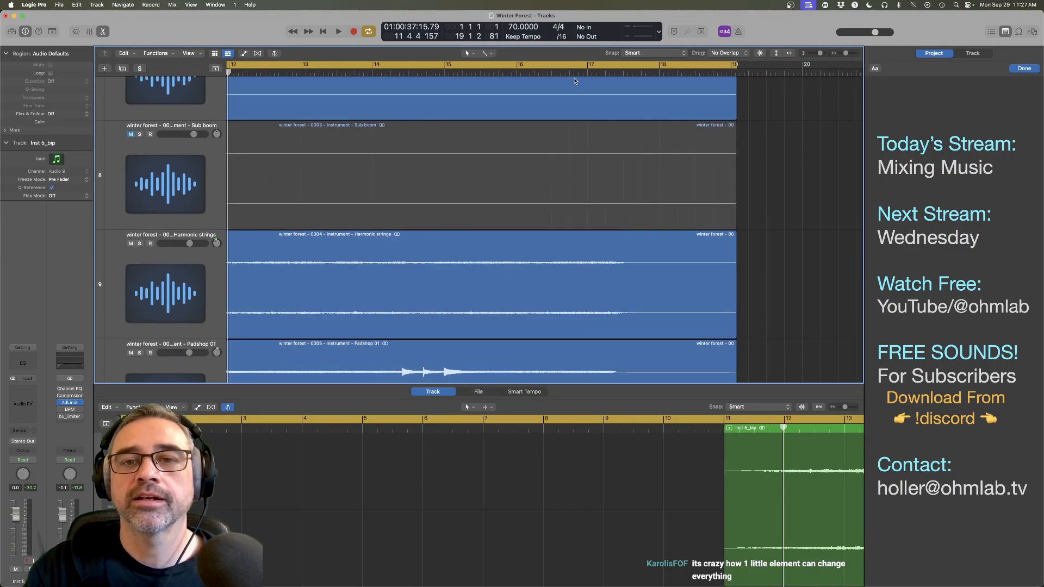
{"action": "key", "text": "space"}
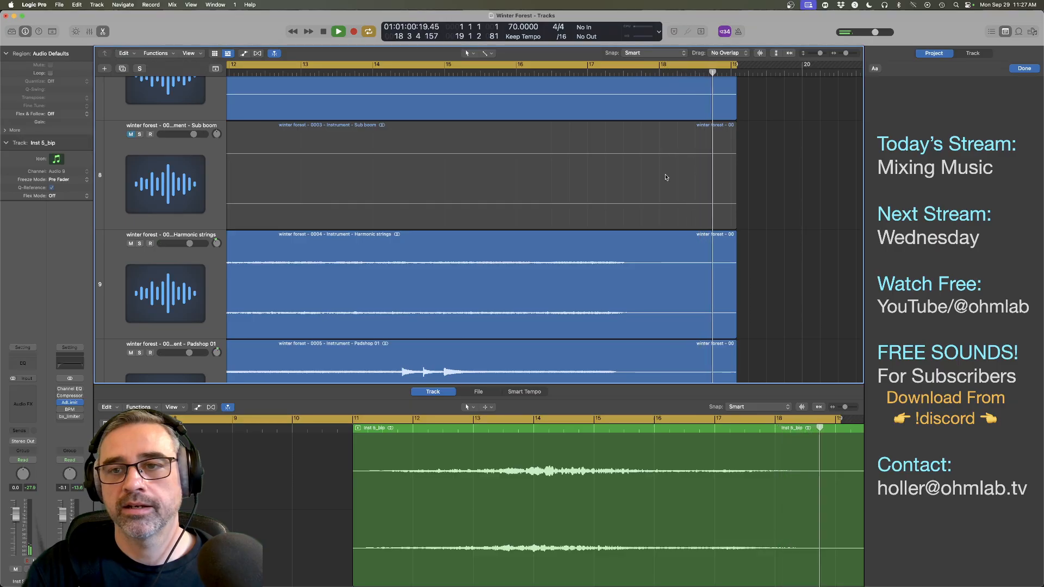
Step: Trim the end of the Inst 5_bip region back to bar 19 and give it a fade-out of 3500
{"action": "scroll", "coordinate": [777, 208], "scroll_direction": "down", "scroll_amount": 10}
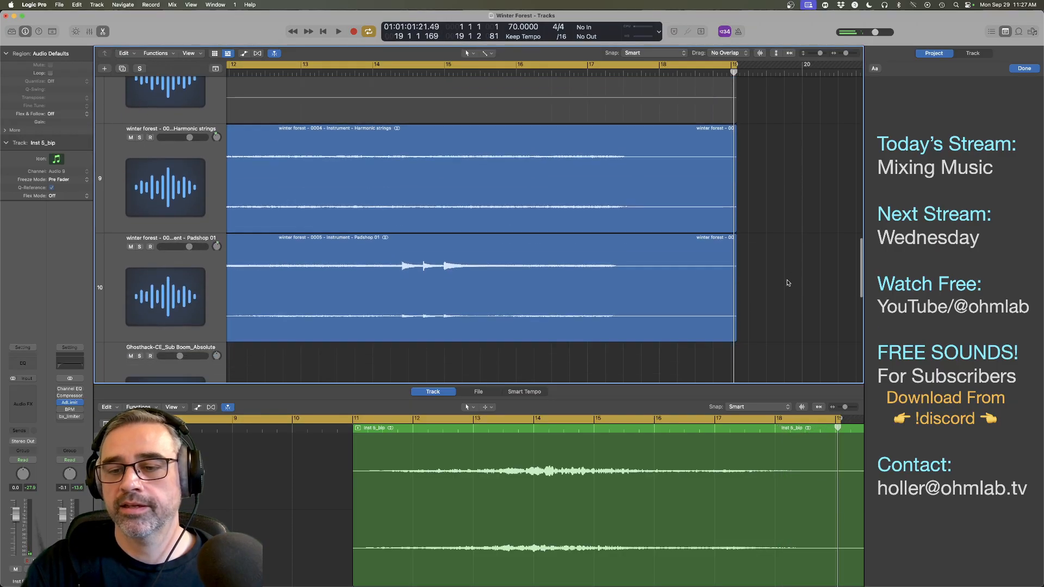
{"action": "scroll", "coordinate": [684, 314], "scroll_direction": "right", "scroll_amount": 5}
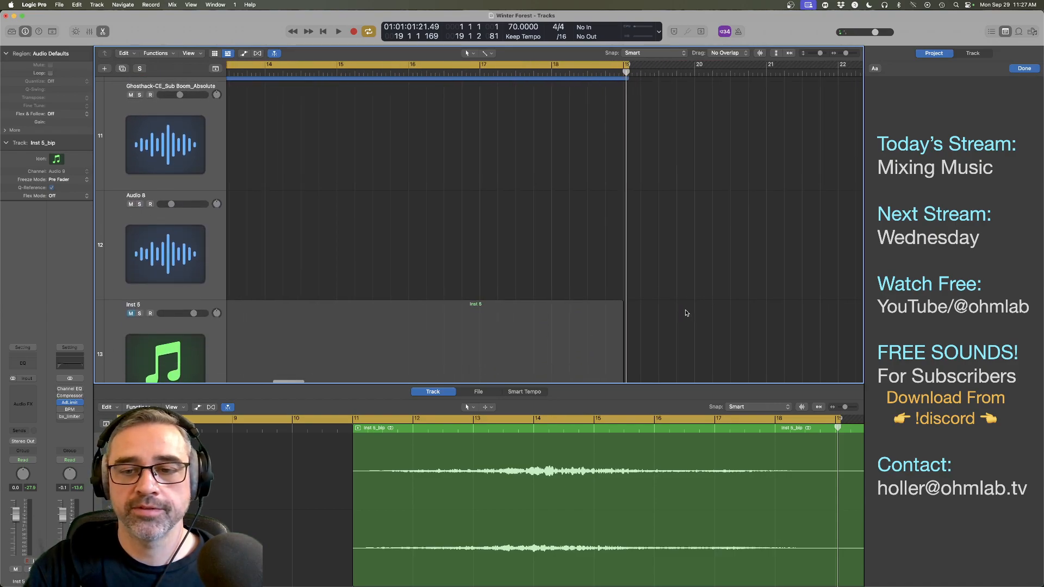
{"action": "scroll", "coordinate": [685, 313], "scroll_direction": "down", "scroll_amount": 4}
{"action": "scroll", "coordinate": [674, 311], "scroll_direction": "right", "scroll_amount": 1}
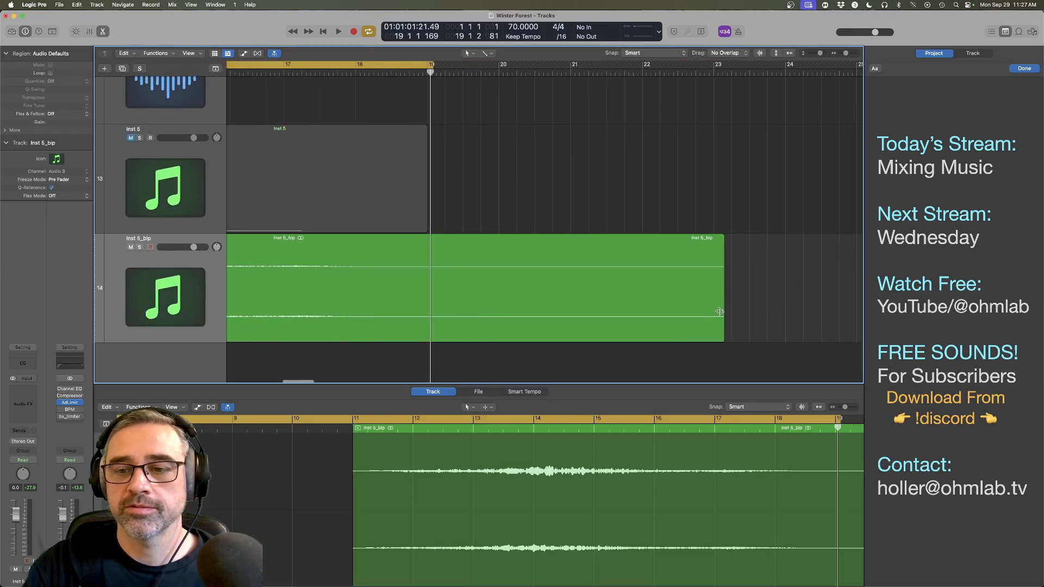
{"action": "left_click_drag", "start_coordinate": [723, 311], "coordinate": [433, 298]}
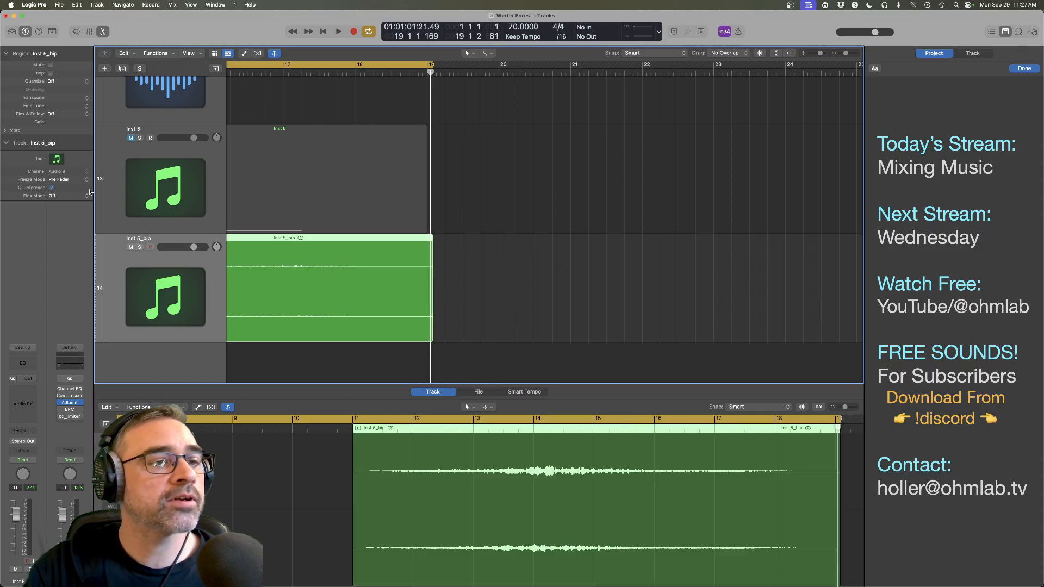
{"action": "left_click", "coordinate": [4, 131]}
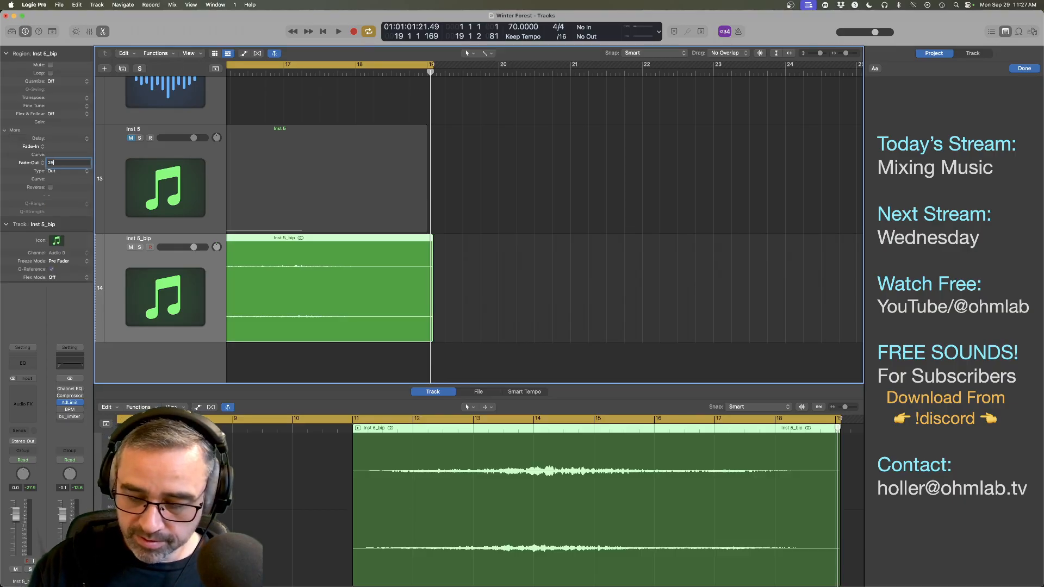
{"action": "key", "text": "Return"}
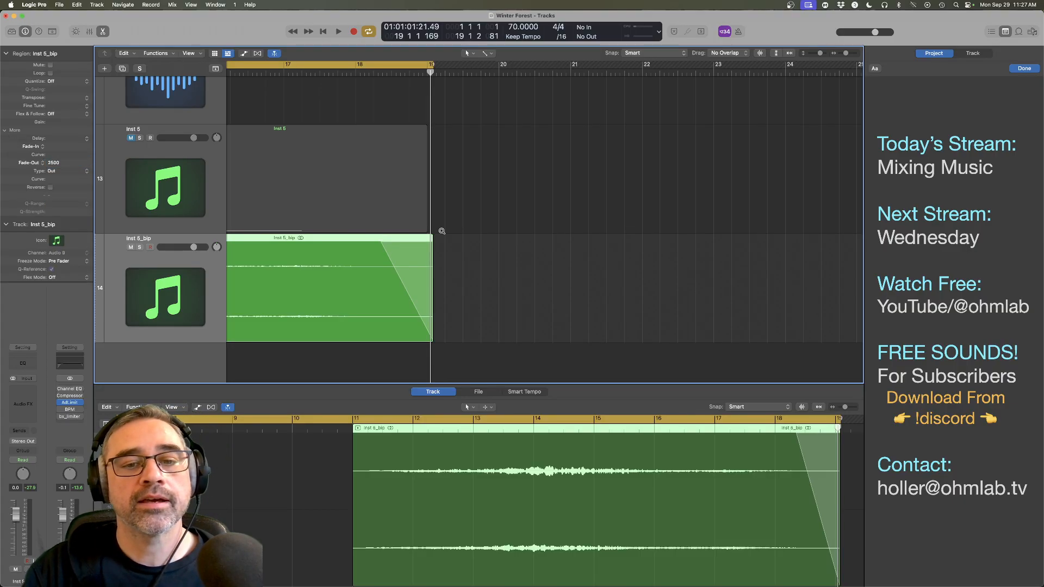
{"action": "scroll", "coordinate": [443, 231], "scroll_direction": "down", "scroll_amount": 5}
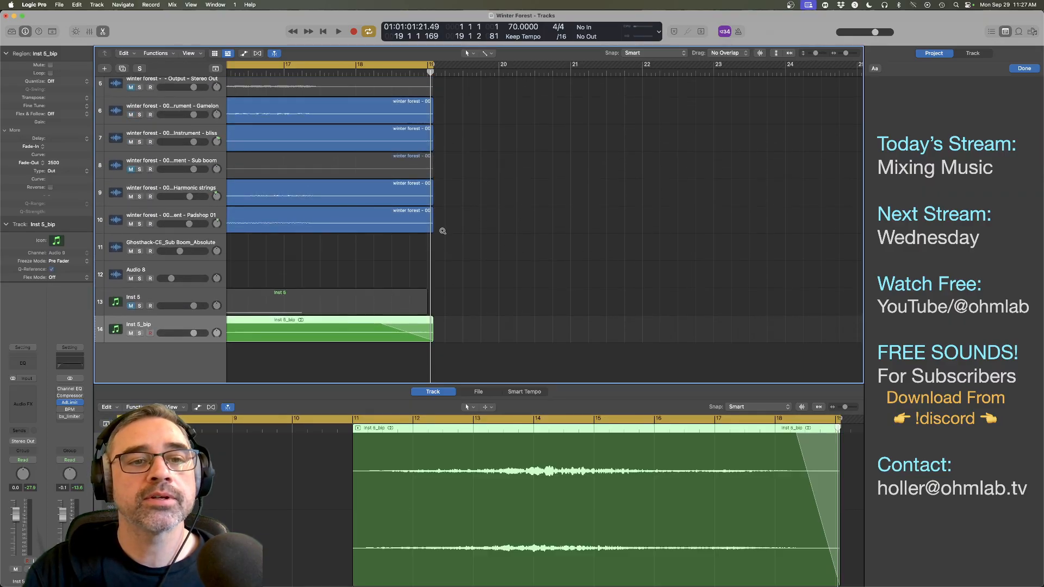
{"action": "left_click_drag", "start_coordinate": [448, 110], "coordinate": [416, 231]}
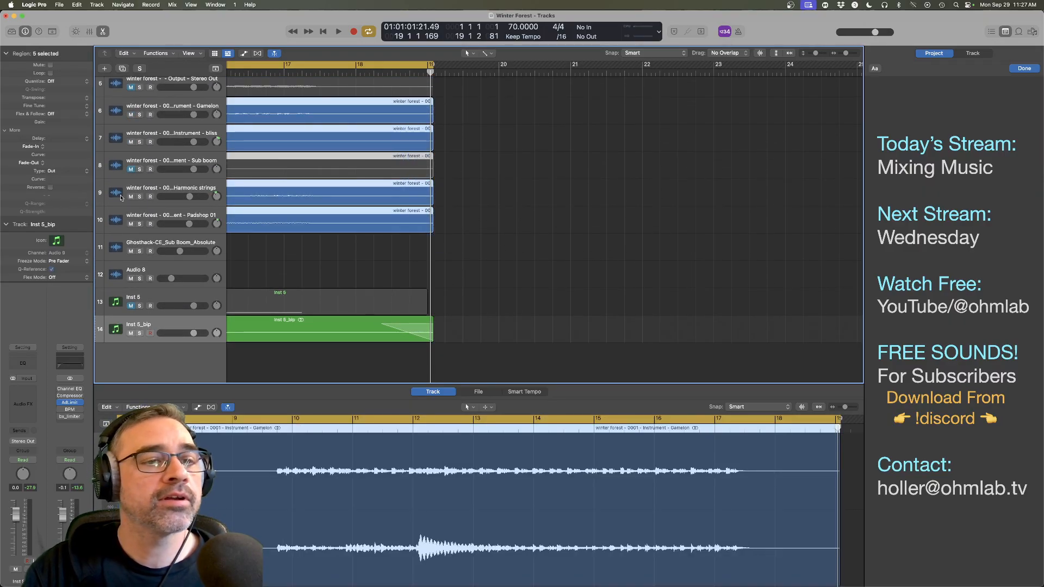
{"action": "left_click", "coordinate": [252, 167]}
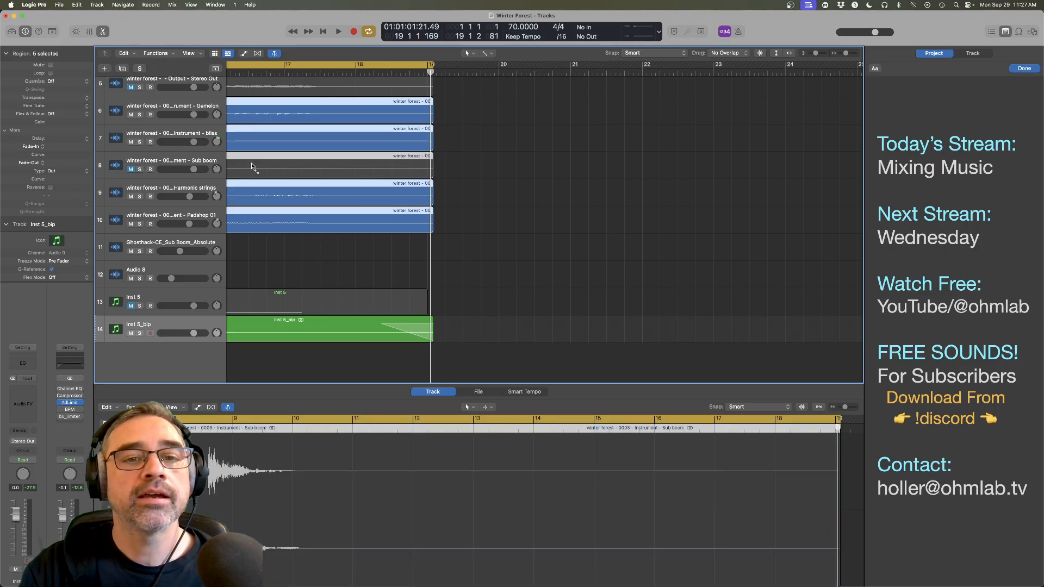
{"action": "left_click", "coordinate": [207, 162]}
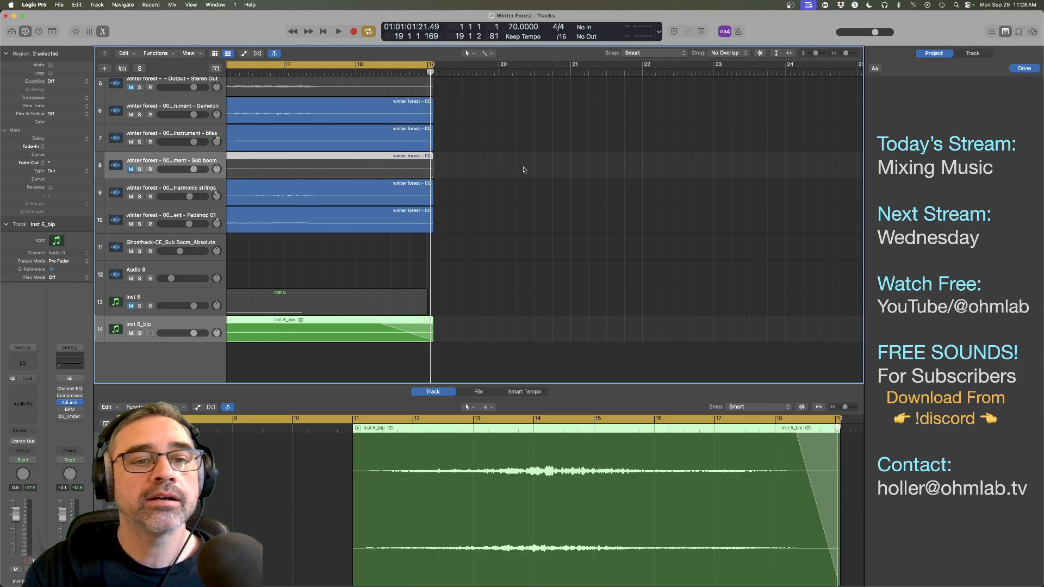
{"action": "left_click", "coordinate": [206, 157], "text": "super"}
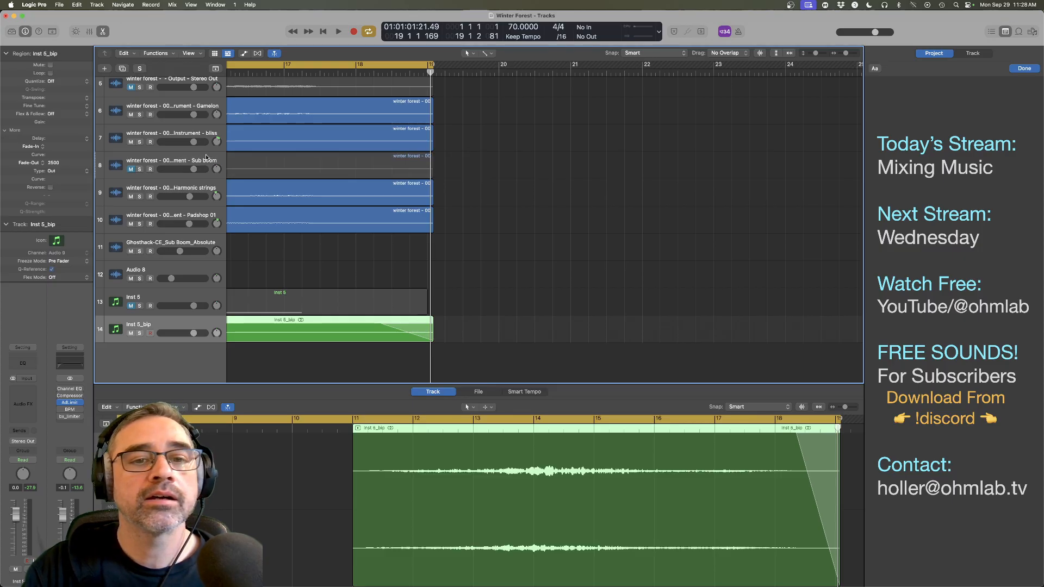
Step: Set a fade-out of 937 on the Gamelon, bliss, Harmonic strings and Padshop 01 regions together, leaving out Sub boom and both Inst 5 regions
{"action": "left_click_drag", "start_coordinate": [433, 99], "coordinate": [404, 354]}
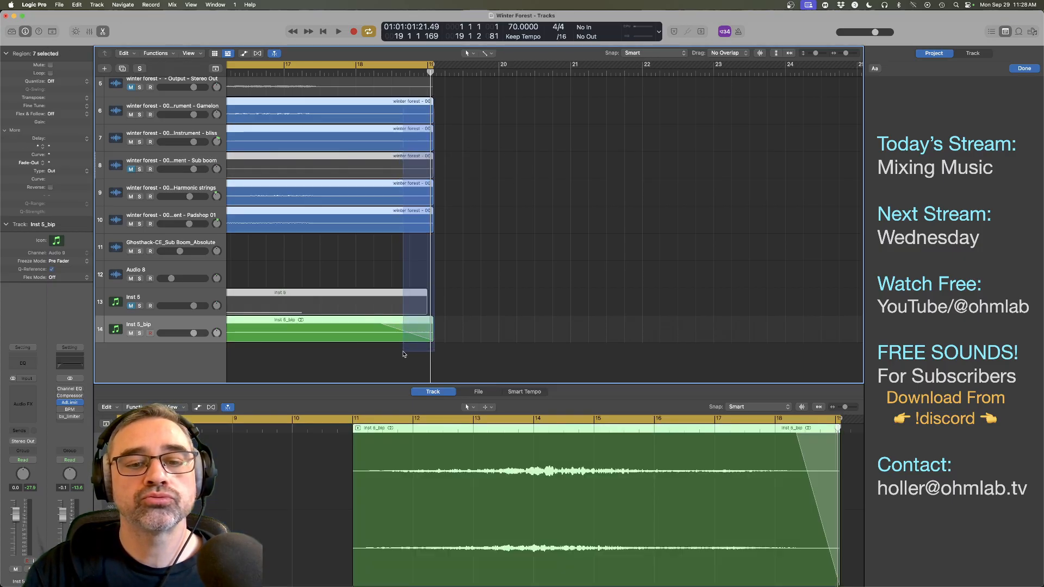
{"action": "left_click", "coordinate": [398, 304], "text": "super"}
{"action": "left_click", "coordinate": [405, 159], "text": "super"}
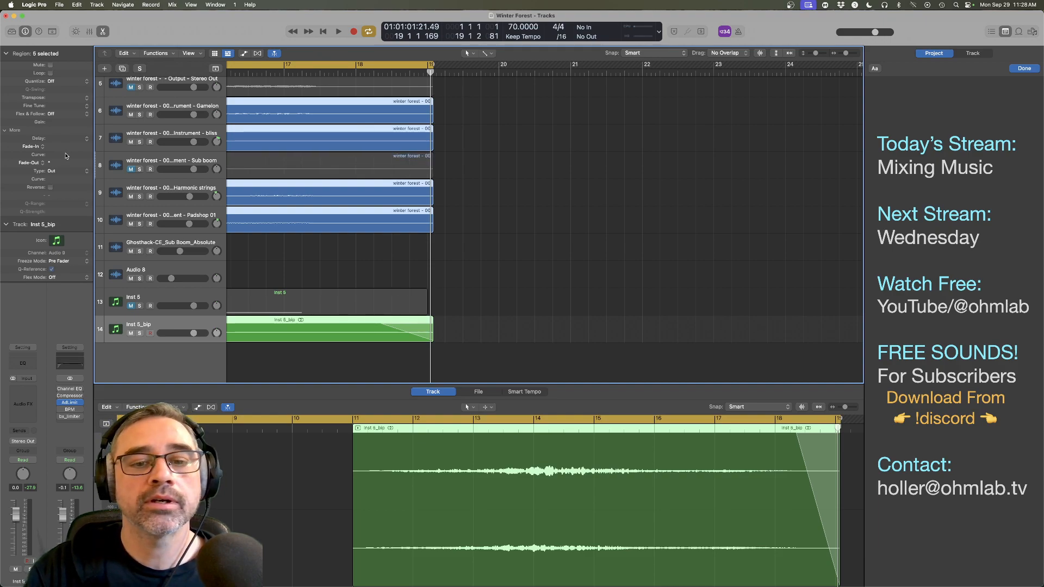
{"action": "left_click", "coordinate": [325, 338], "text": "super"}
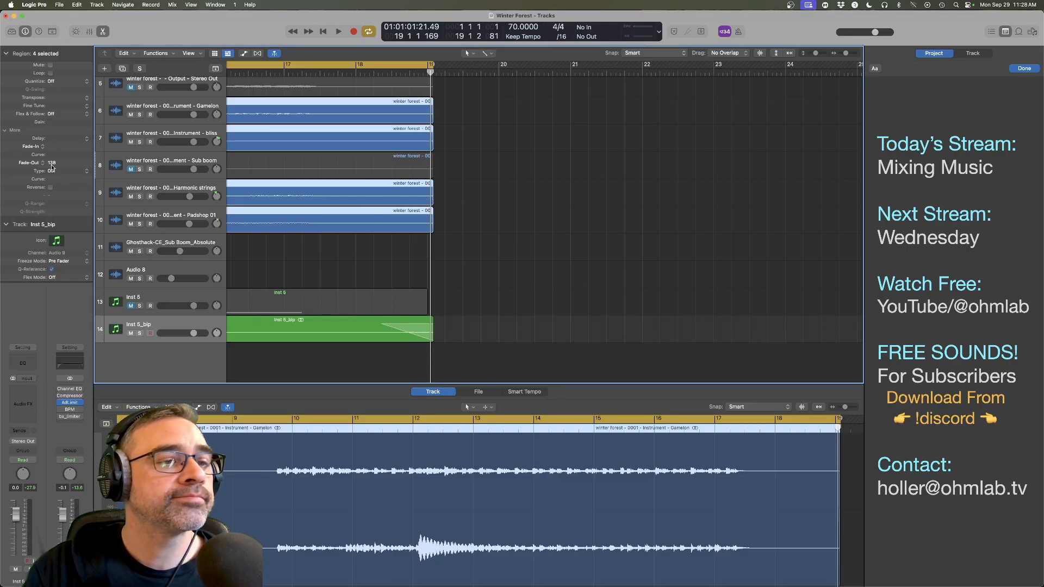
{"action": "left_click_drag", "start_coordinate": [52, 166], "coordinate": [51, 152]}
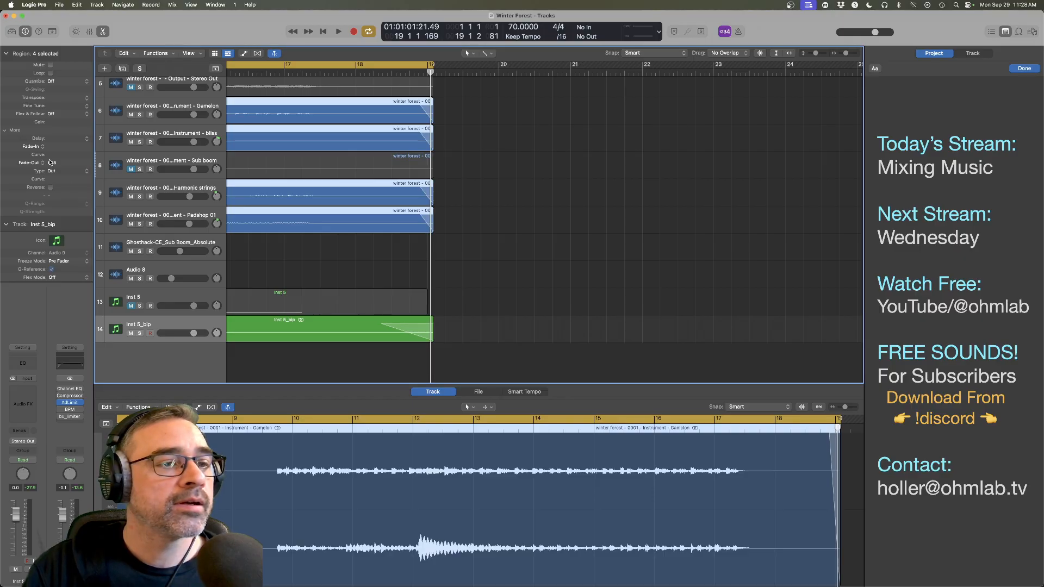
{"action": "scroll", "coordinate": [417, 219], "scroll_direction": "left", "scroll_amount": 15}
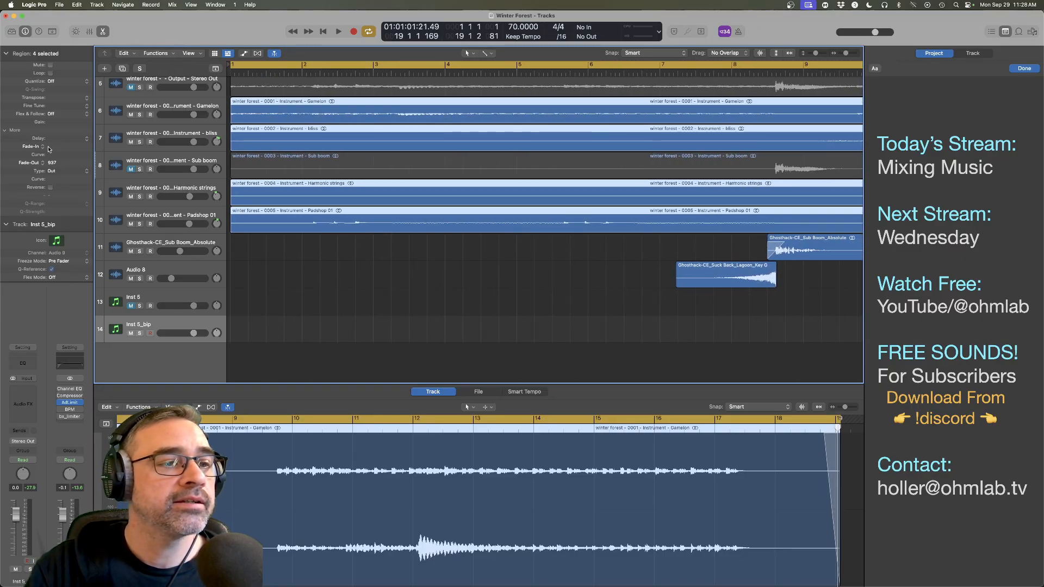
{"action": "left_click", "coordinate": [397, 276]}
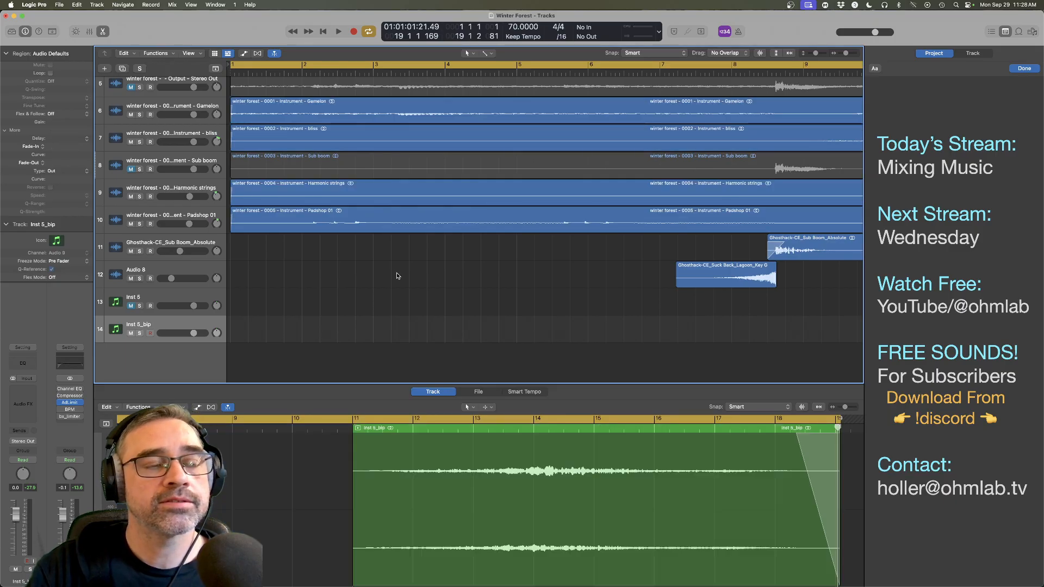
Step: Play the opening of the mix from bar 1, stop it and fit the whole arrangement in view
{"action": "key", "text": "space"}
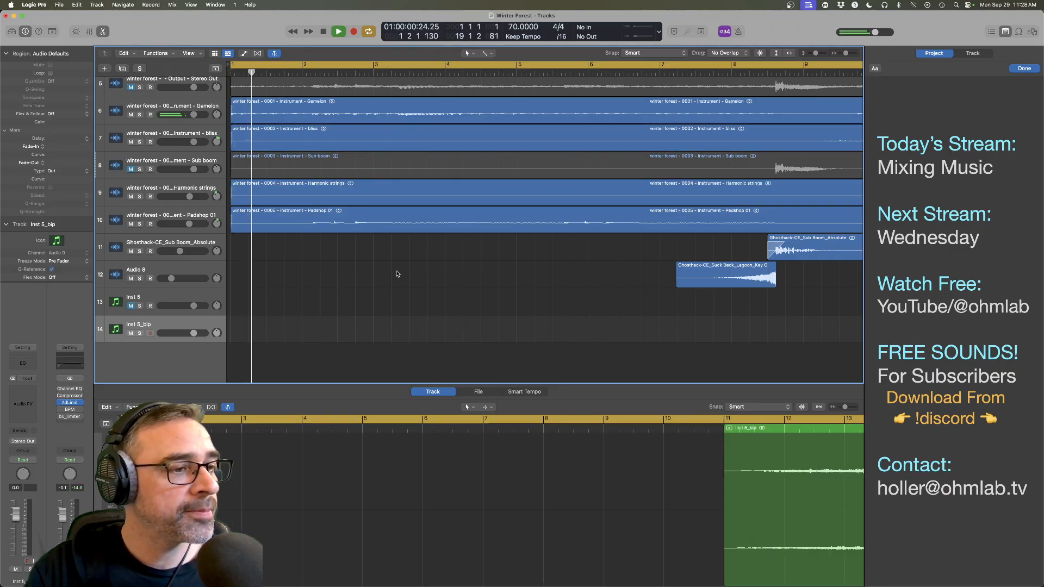
{"action": "key", "text": "space"}
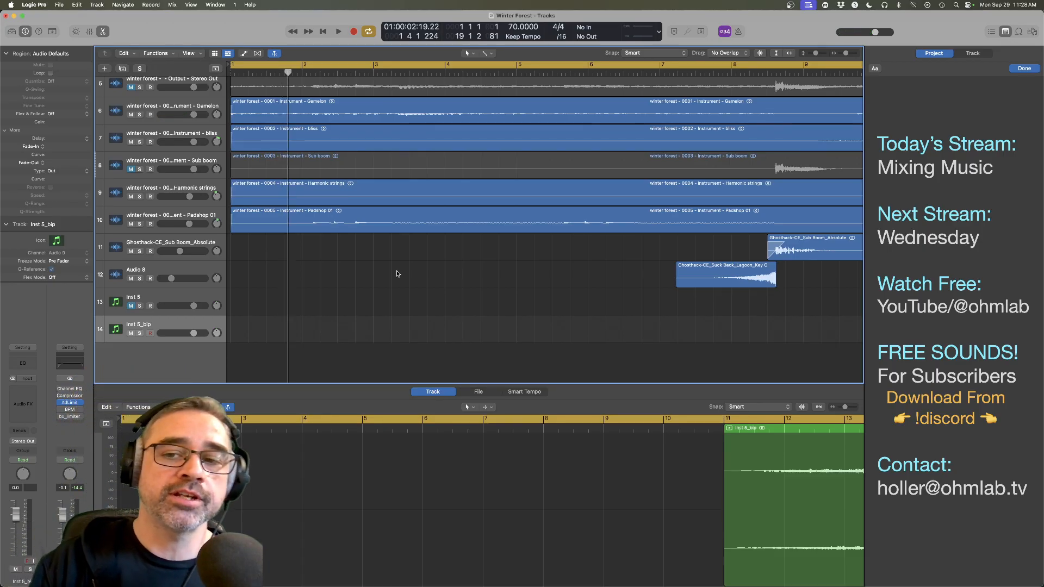
{"action": "key", "text": "z"}
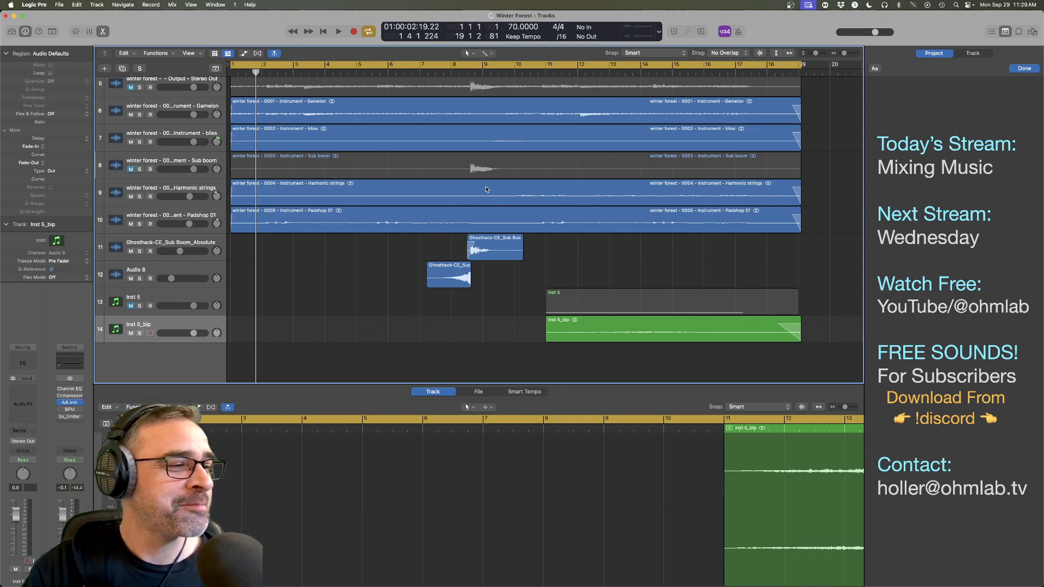
Step: Set the slope of the 50 Hz low cut in the Stereo Out Channel EQ to 6 dB/Oct while the mix plays
{"action": "key", "text": "space"}
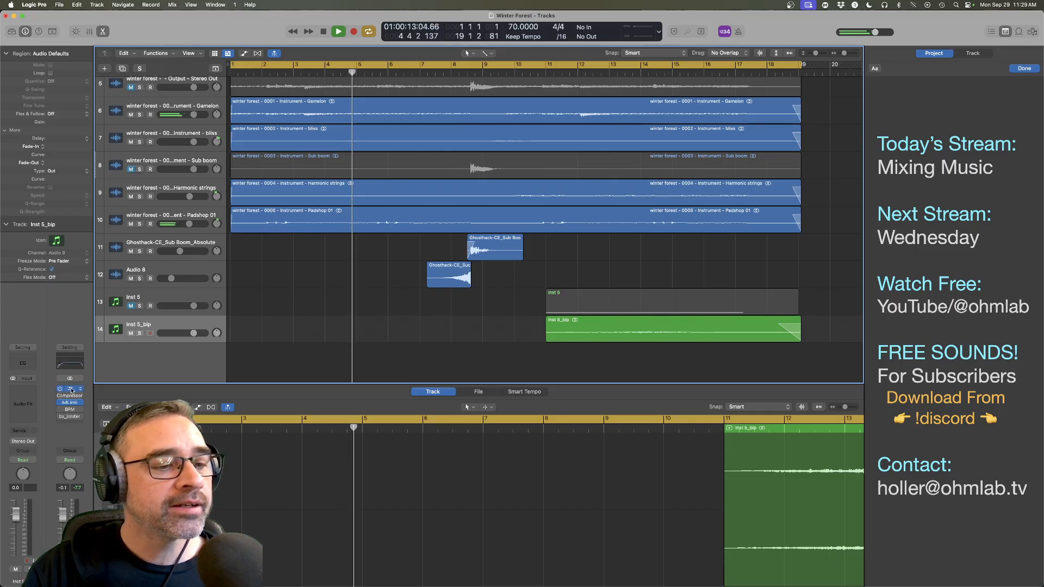
{"action": "left_click", "coordinate": [71, 390]}
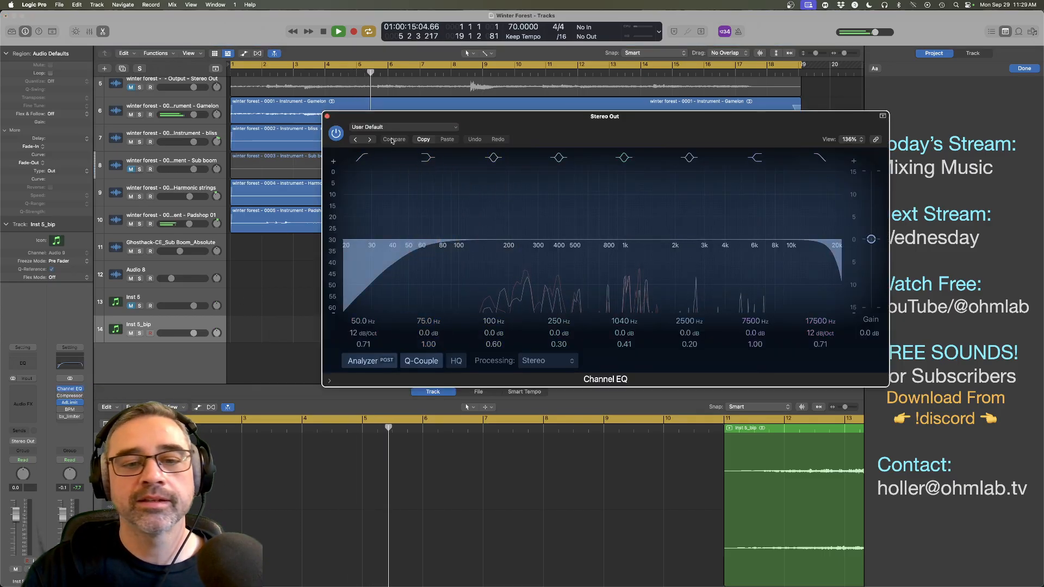
{"action": "left_click_drag", "start_coordinate": [367, 327], "coordinate": [367, 342]}
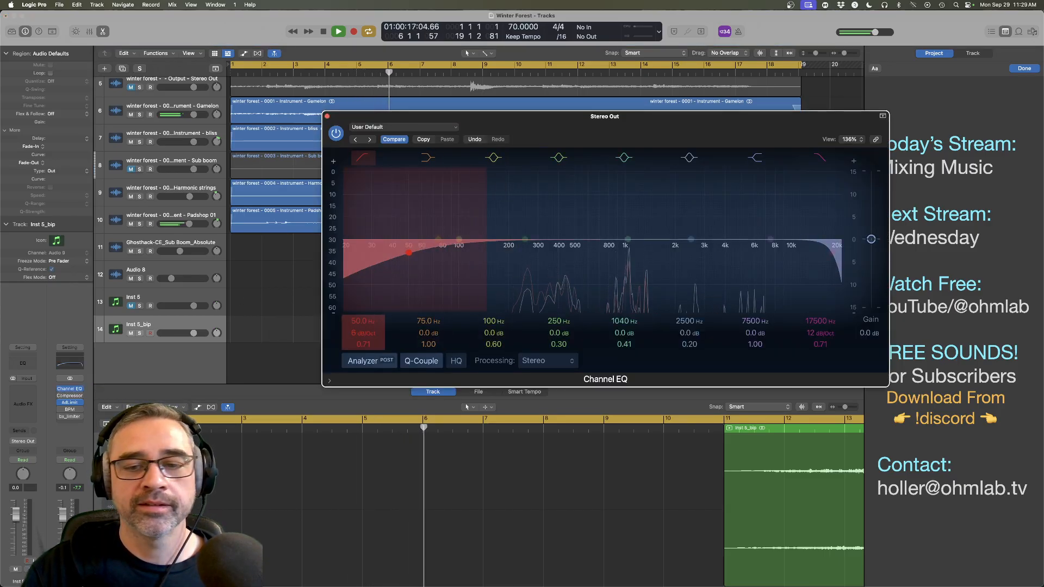
Step: Close the Stereo Out Channel EQ, open that channel's Compressor and play the mix from near its beginning
{"action": "left_click", "coordinate": [328, 117]}
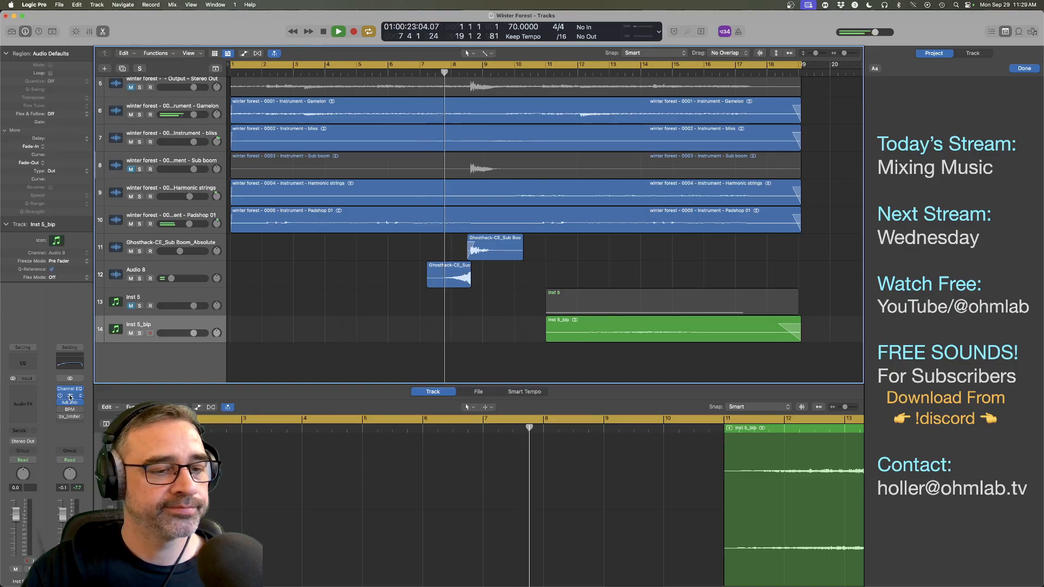
{"action": "left_click", "coordinate": [322, 355]}
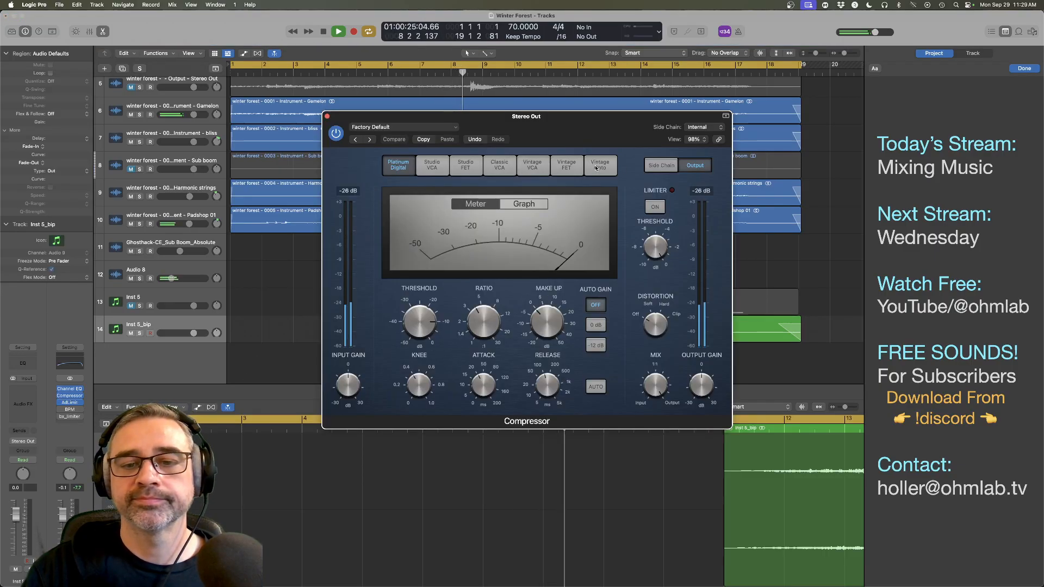
{"action": "left_click_drag", "start_coordinate": [571, 123], "coordinate": [385, 262]}
{"action": "left_click", "coordinate": [254, 74]}
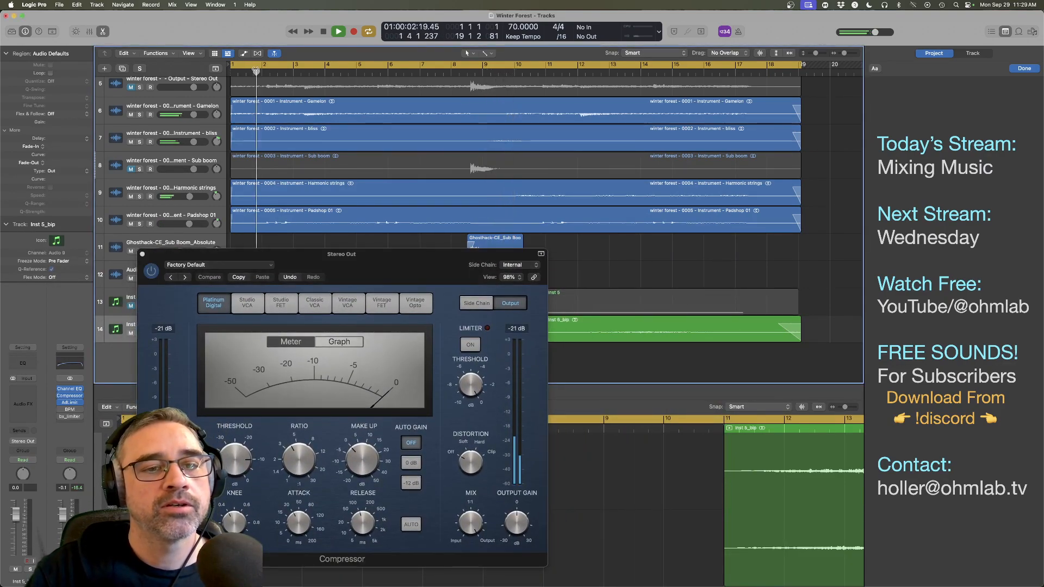
Step: Set the Stereo Out Compressor's attack to 26 ms and its ratio to 3.9:1 while the mix plays
{"action": "mouse_move", "coordinate": [237, 466]}
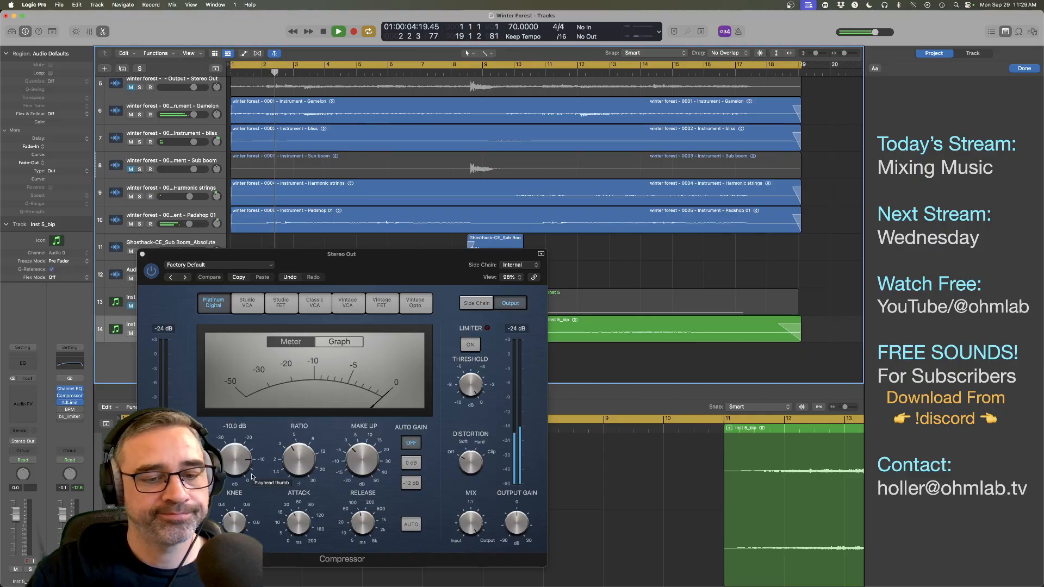
{"action": "left_click_drag", "start_coordinate": [238, 466], "coordinate": [240, 486]}
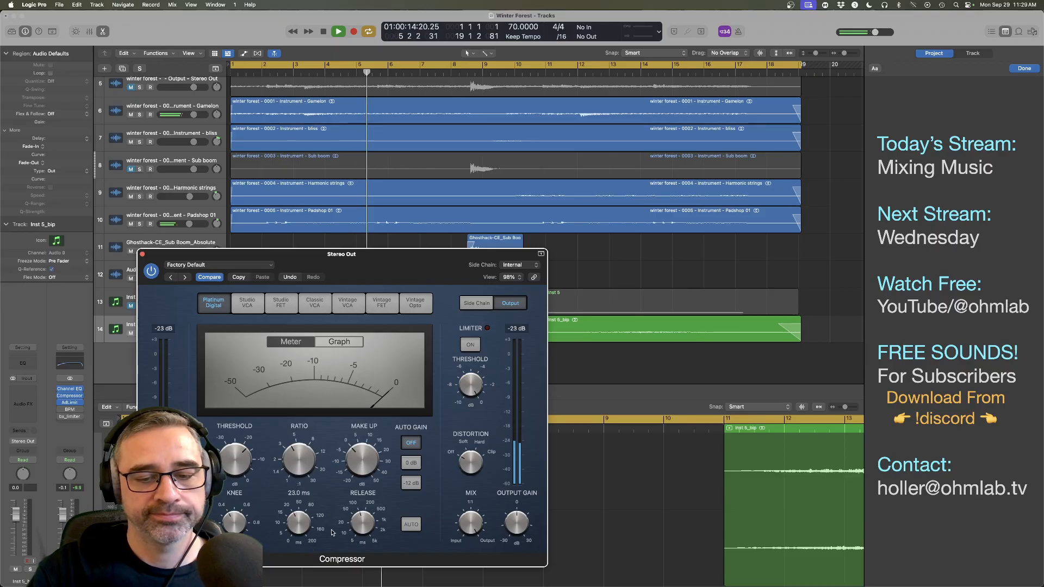
{"action": "mouse_move", "coordinate": [292, 527]}
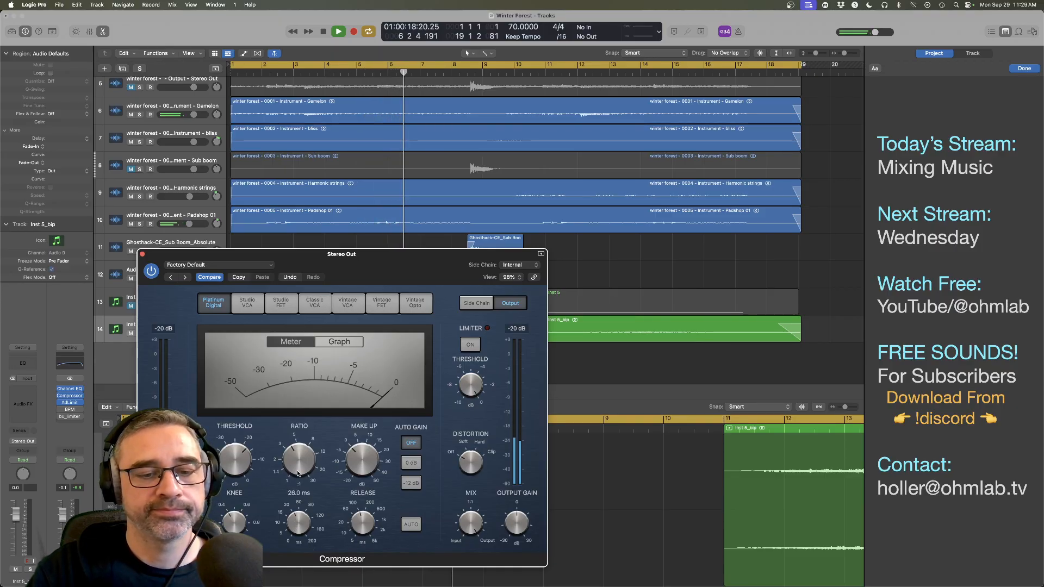
{"action": "mouse_move", "coordinate": [296, 471]}
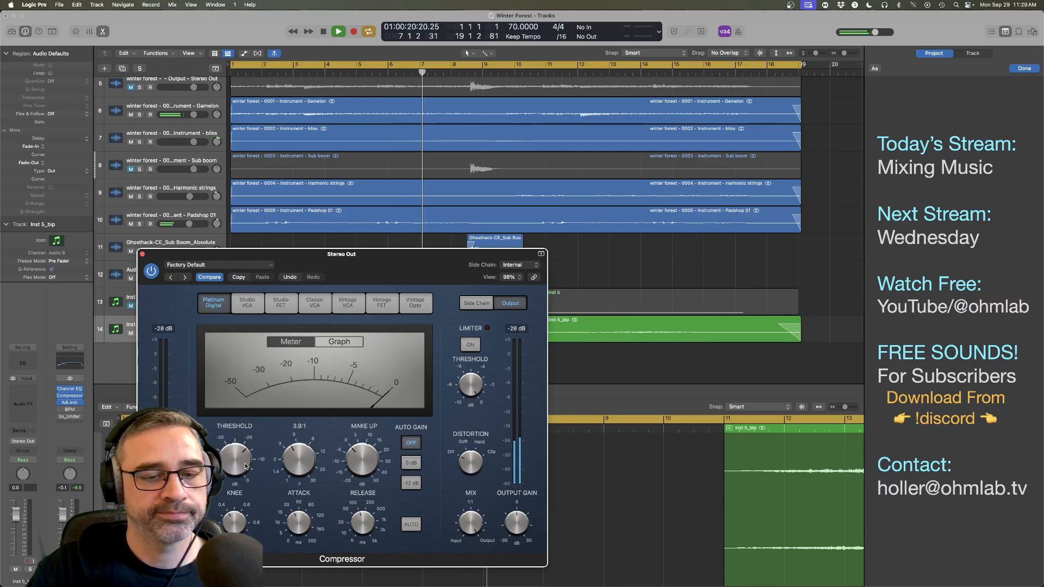
Step: Set the Stereo Out Compressor's threshold to -18 dB and close the plug-in
{"action": "mouse_move", "coordinate": [245, 467]}
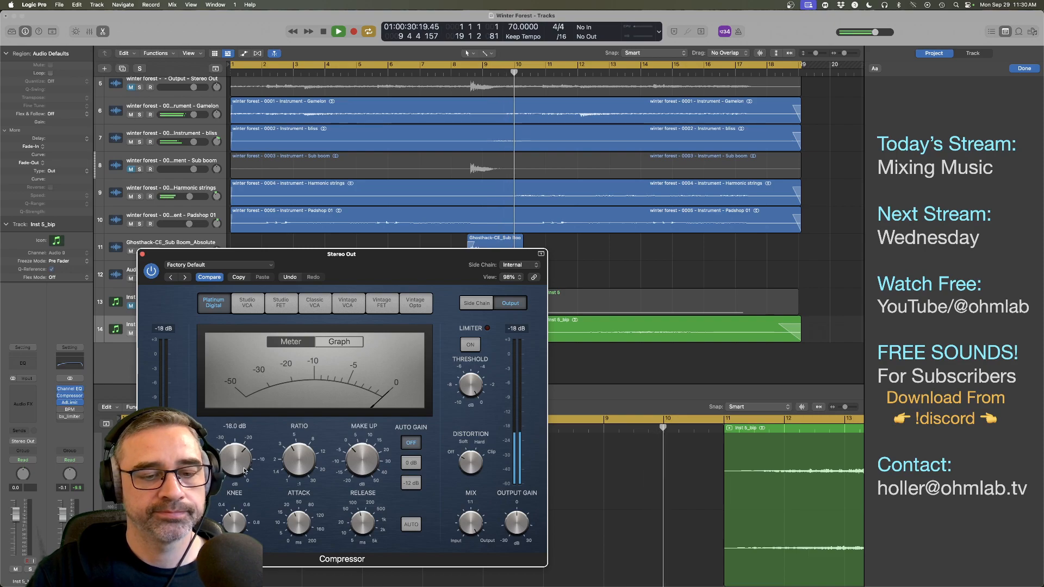
{"action": "scroll", "coordinate": [244, 471], "scroll_direction": "down", "scroll_amount": 1}
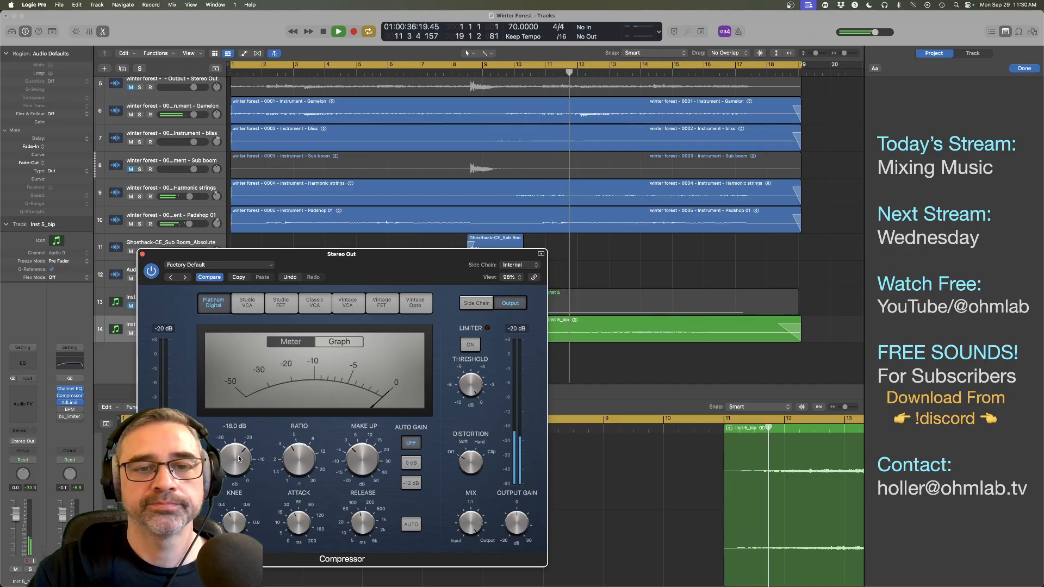
{"action": "left_click_drag", "start_coordinate": [235, 453], "coordinate": [236, 454]}
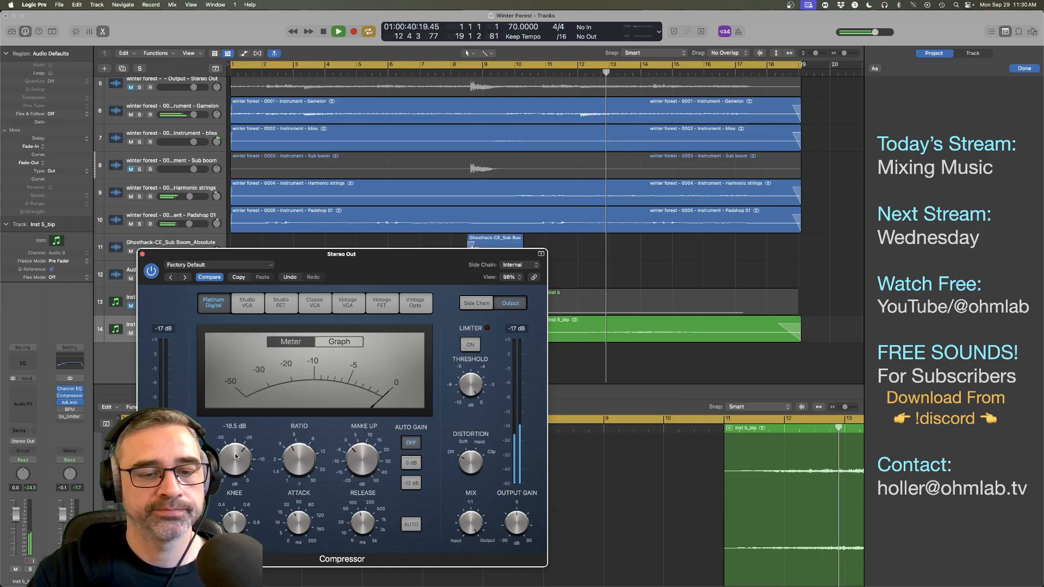
{"action": "left_click_drag", "start_coordinate": [235, 453], "coordinate": [235, 453]}
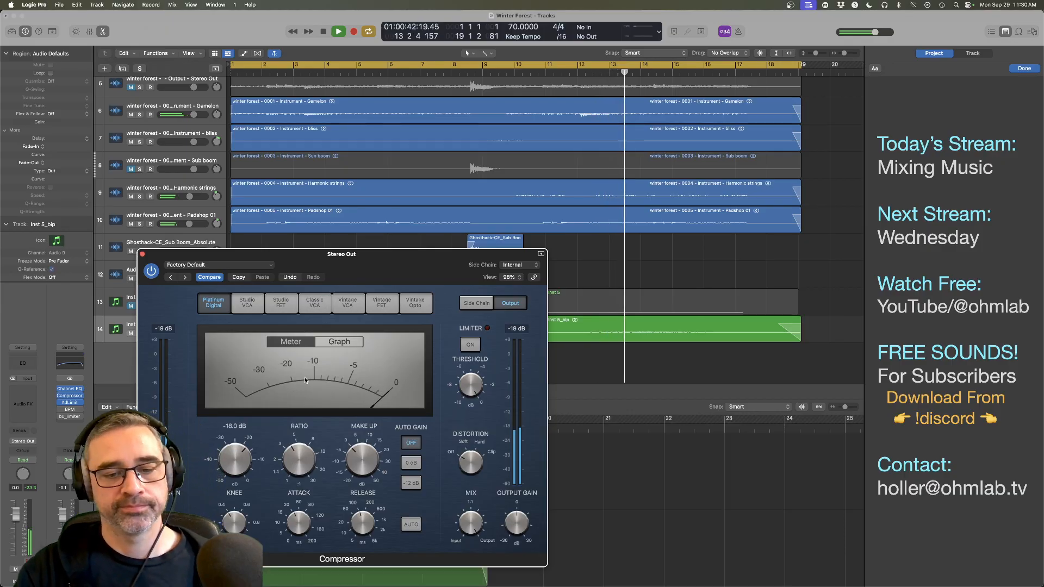
{"action": "left_click", "coordinate": [142, 254]}
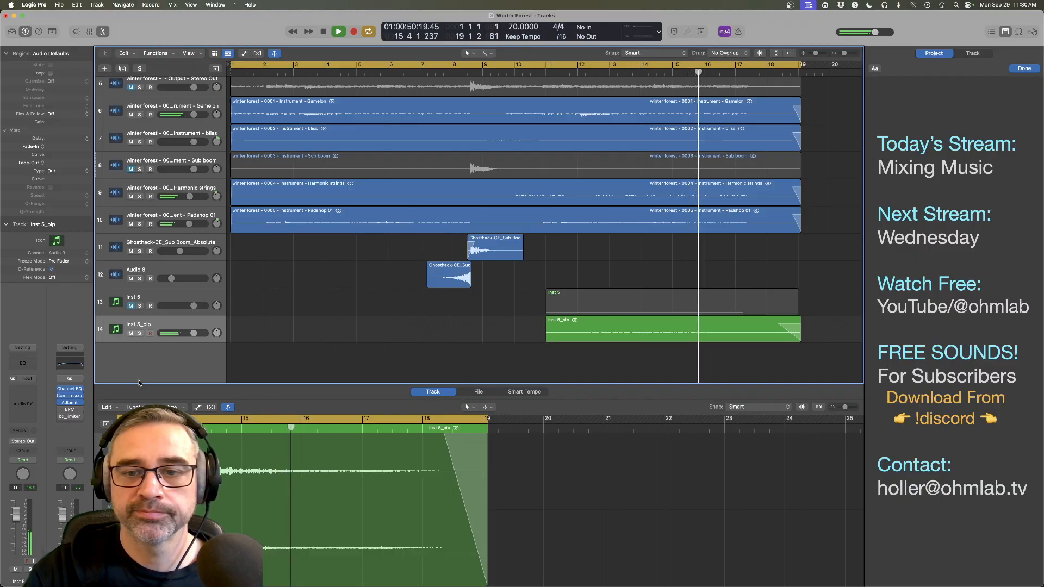
Step: Stop playback, show the Mixer and select all channels from Gamelon through Inst 5_bip, leaving out Sub boom and Inst 5
{"action": "key", "text": "space"}
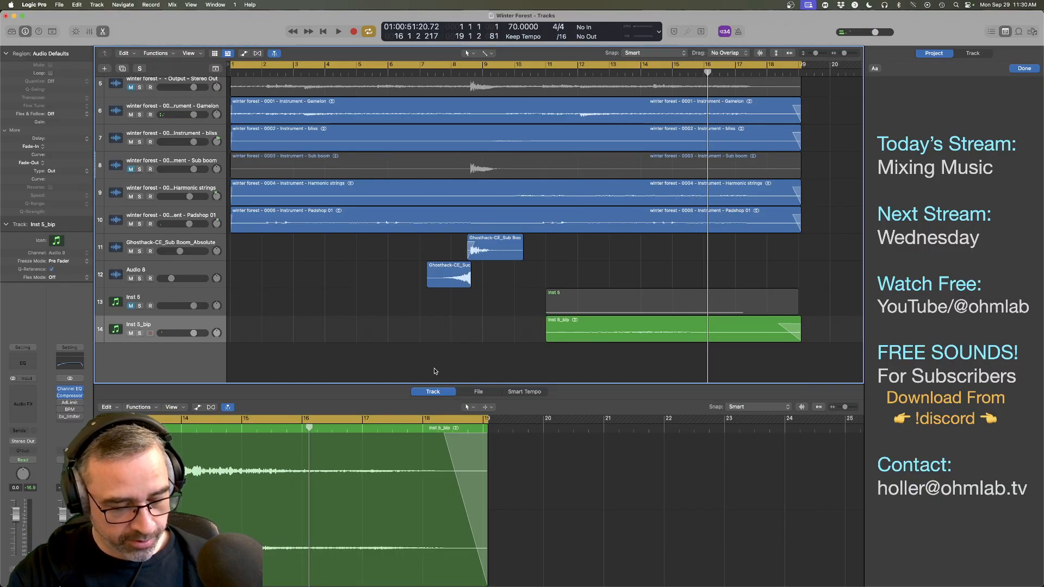
{"action": "key", "text": "x"}
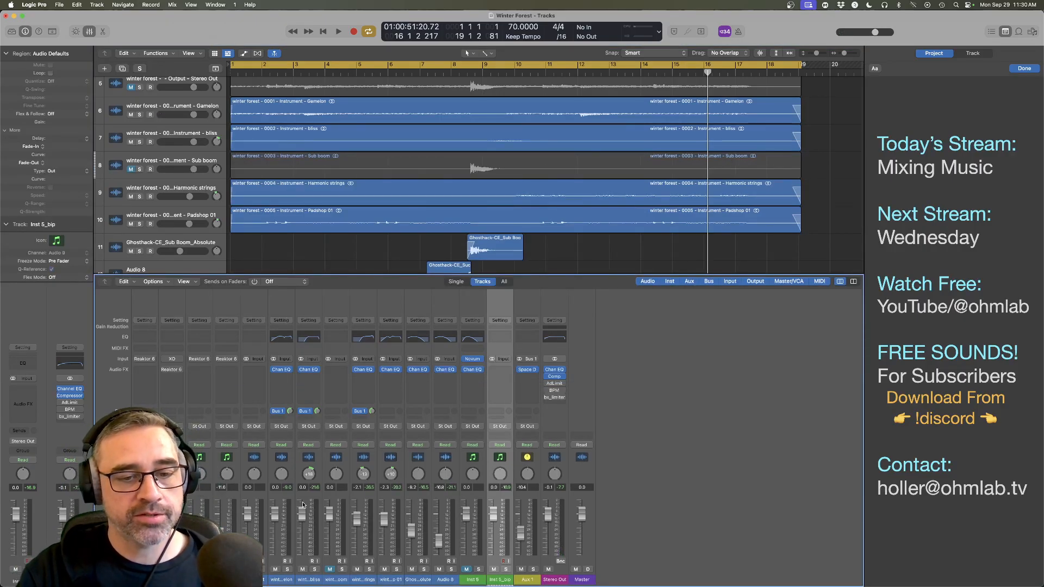
{"action": "left_click", "coordinate": [275, 583]}
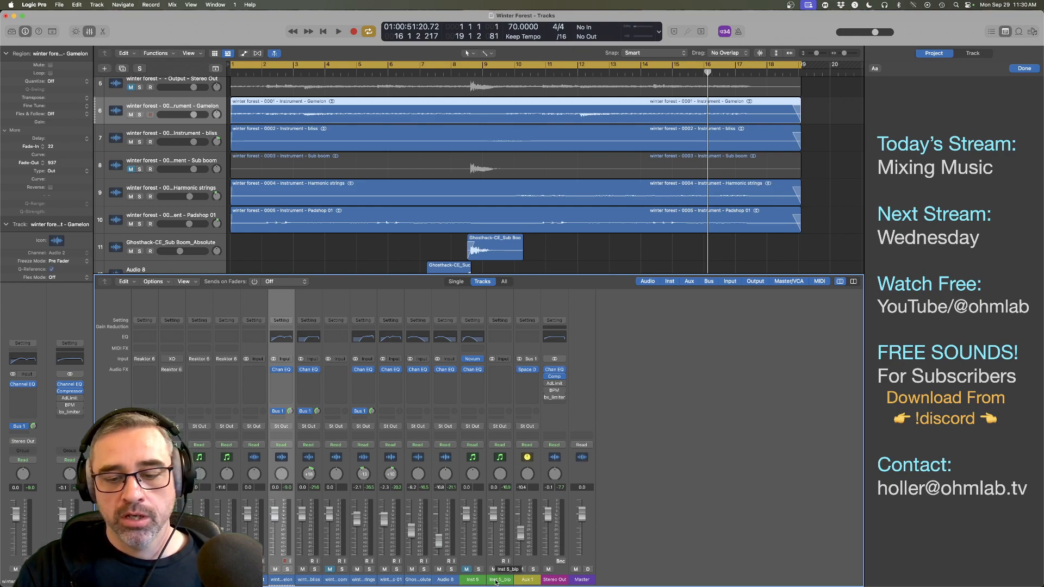
{"action": "key", "text": "super+a"}
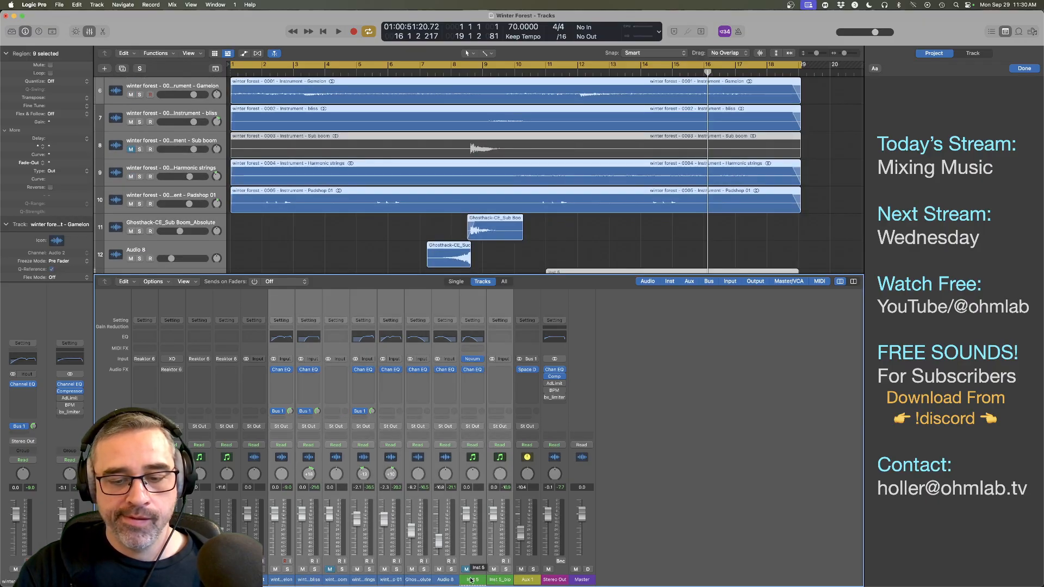
{"action": "left_click", "coordinate": [471, 580], "text": "super"}
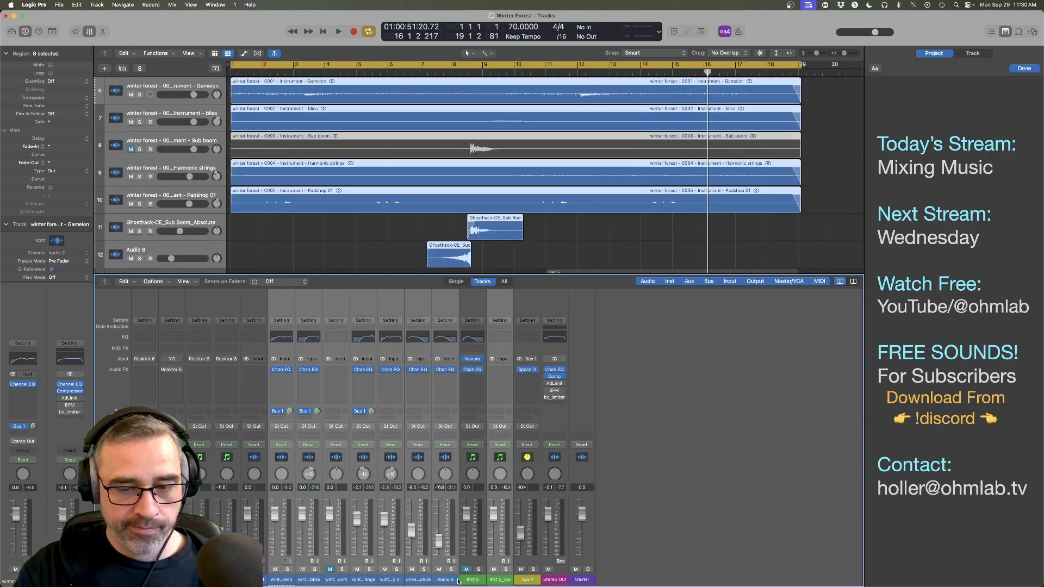
{"action": "left_click", "coordinate": [337, 580], "text": "super"}
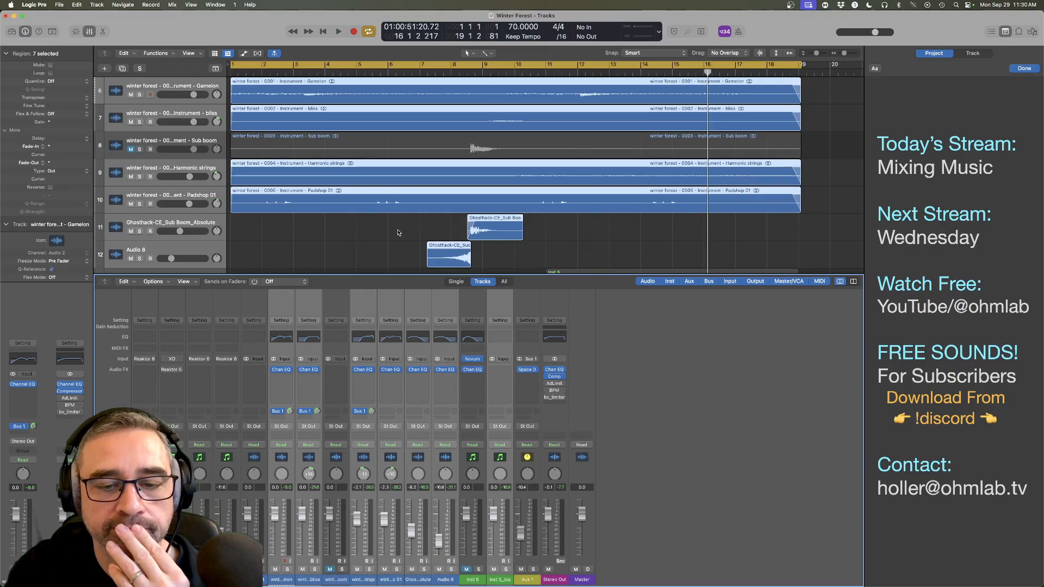
{"action": "scroll", "coordinate": [397, 232], "scroll_direction": "up", "scroll_amount": 3}
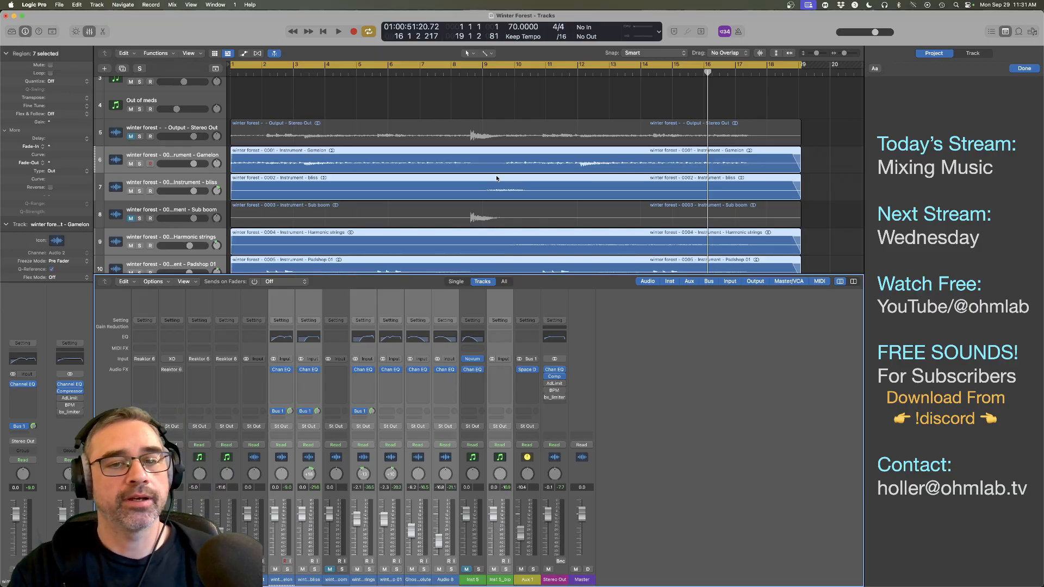
Step: Play the mix from bar 1 and spot-check passages around bars 3, 8, 11, 14 and 17, then stop playback
{"action": "key", "text": "Return"}
{"action": "key", "text": "space"}
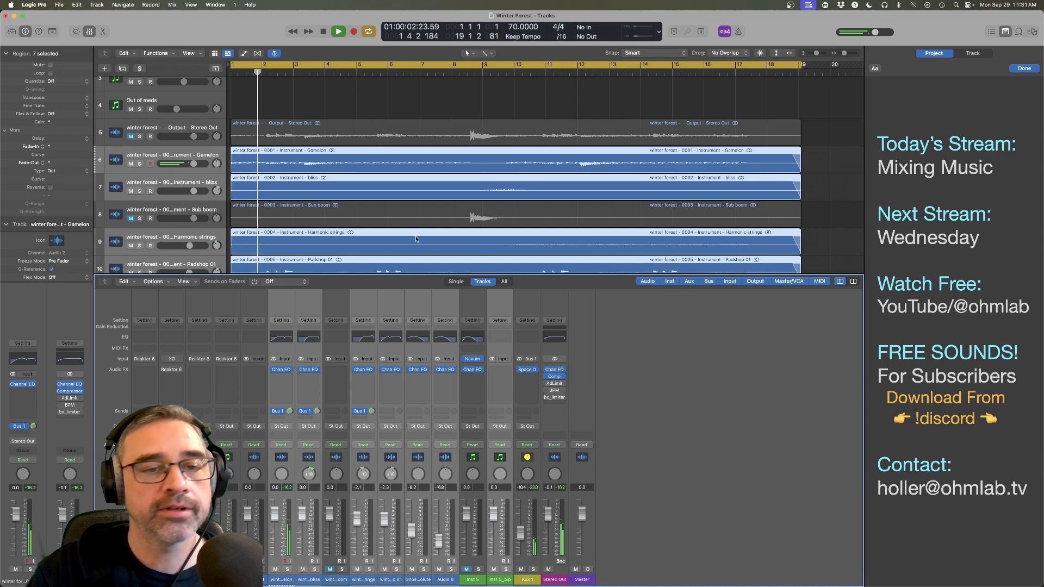
{"action": "left_click", "coordinate": [297, 73]}
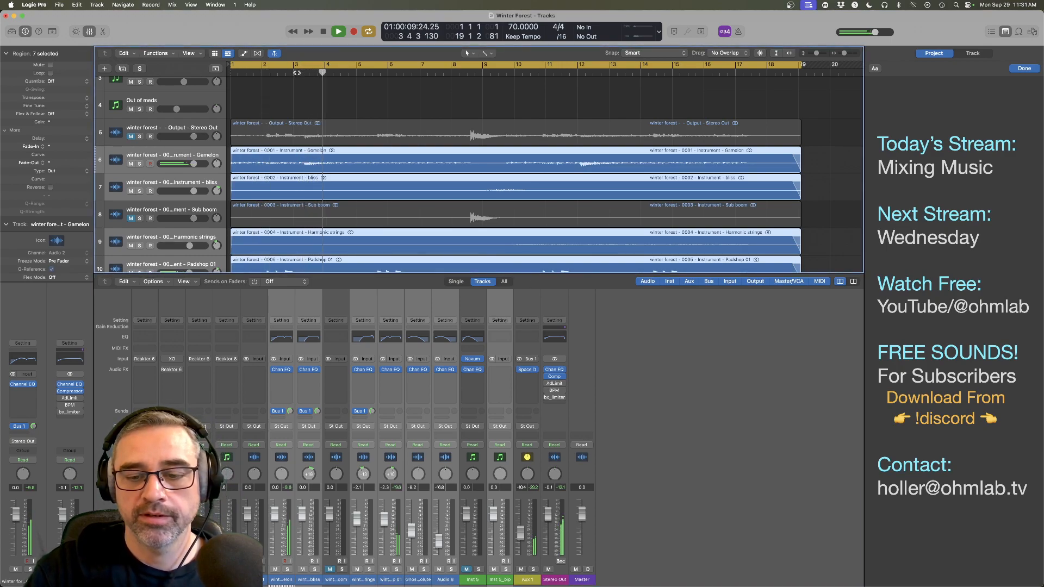
{"action": "left_click", "coordinate": [460, 73]}
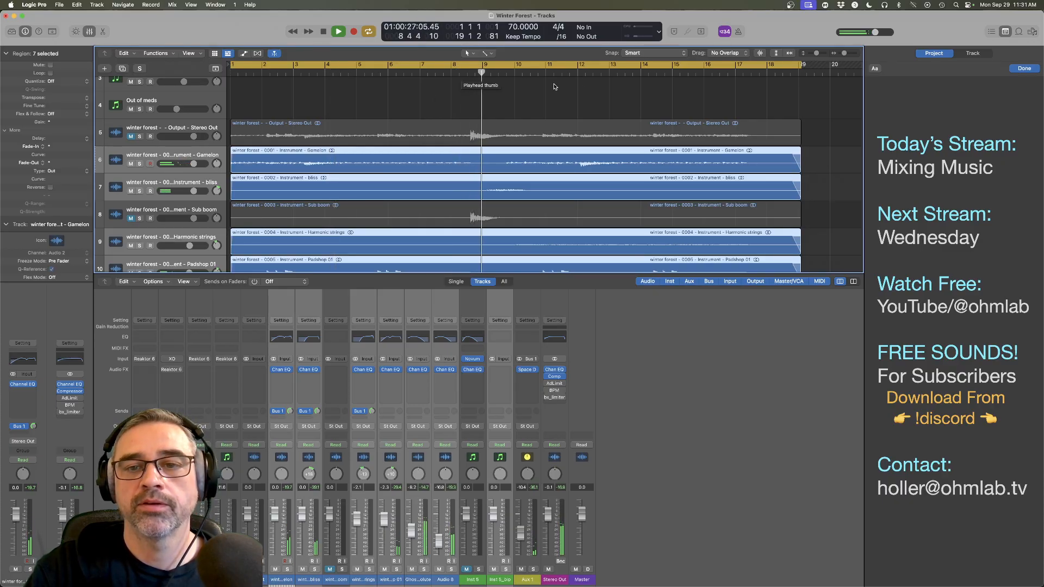
{"action": "left_click", "coordinate": [542, 72]}
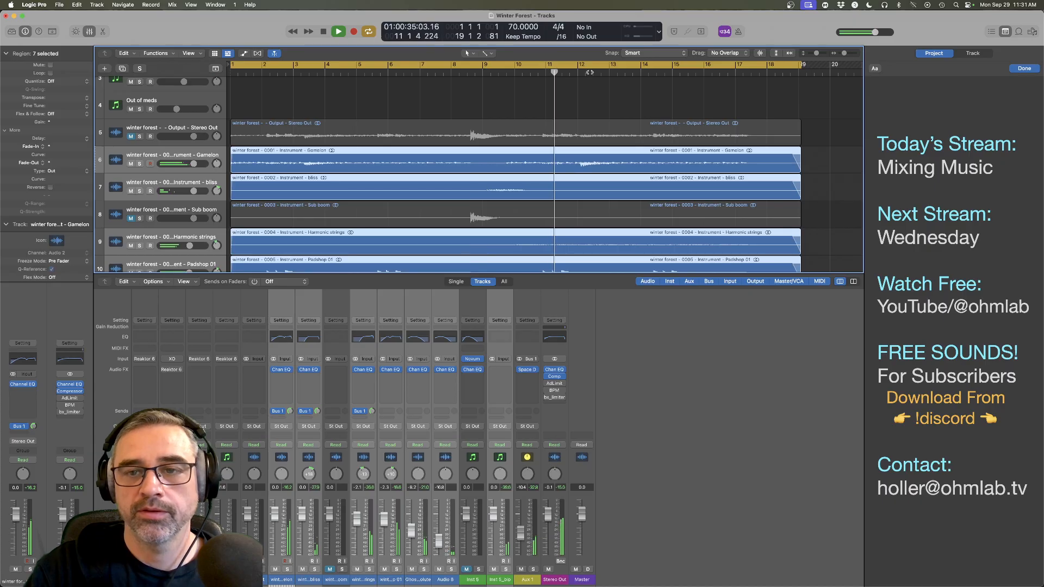
{"action": "left_click", "coordinate": [647, 72]}
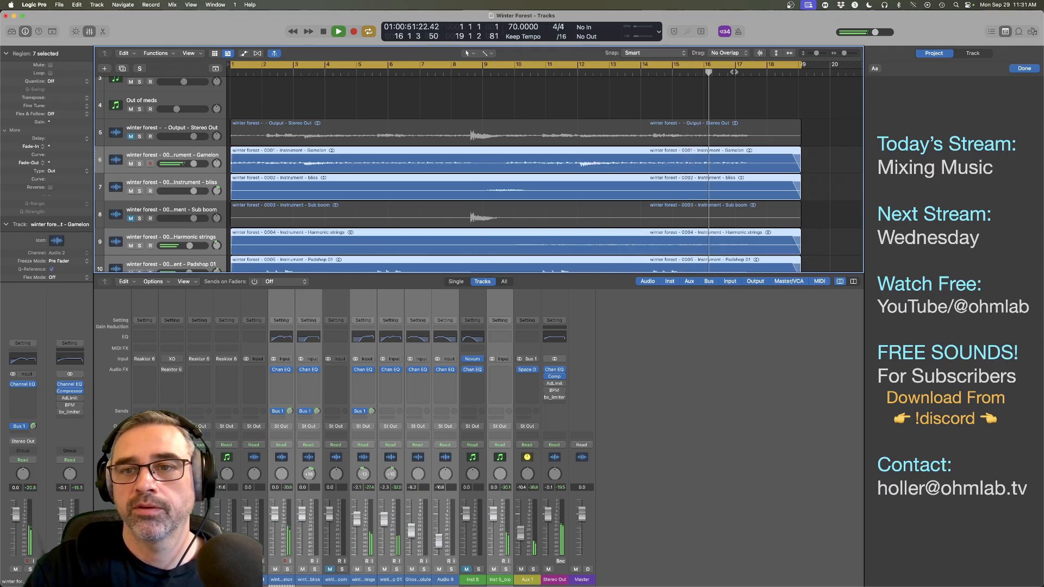
{"action": "left_click", "coordinate": [754, 73]}
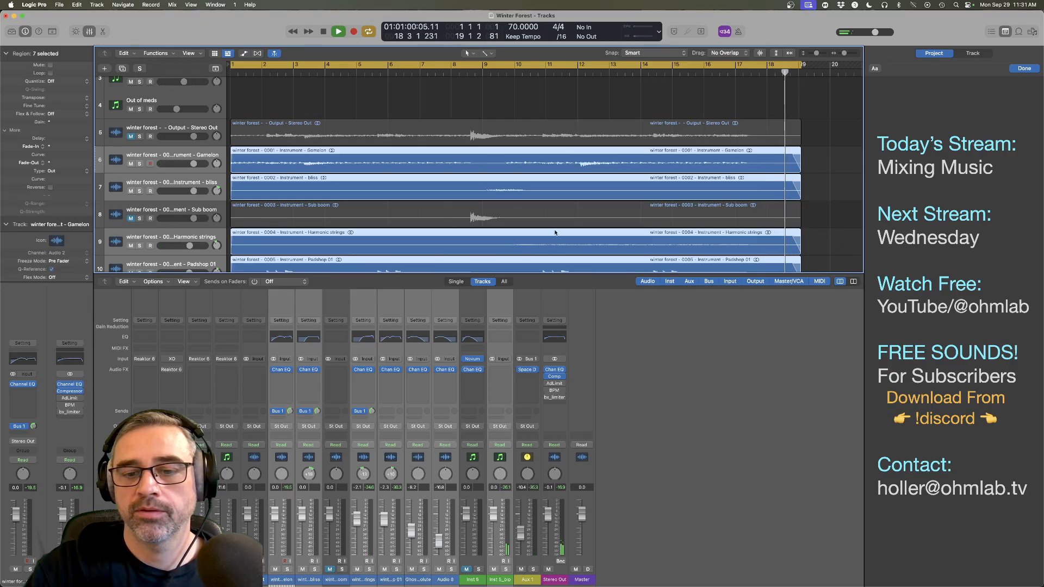
{"action": "key", "text": "space"}
Step: Switch on the Adaptive Limiter on the Stereo Out, play the mix from about bar 8 and select only the Gamelon track
{"action": "left_click", "coordinate": [547, 384]}
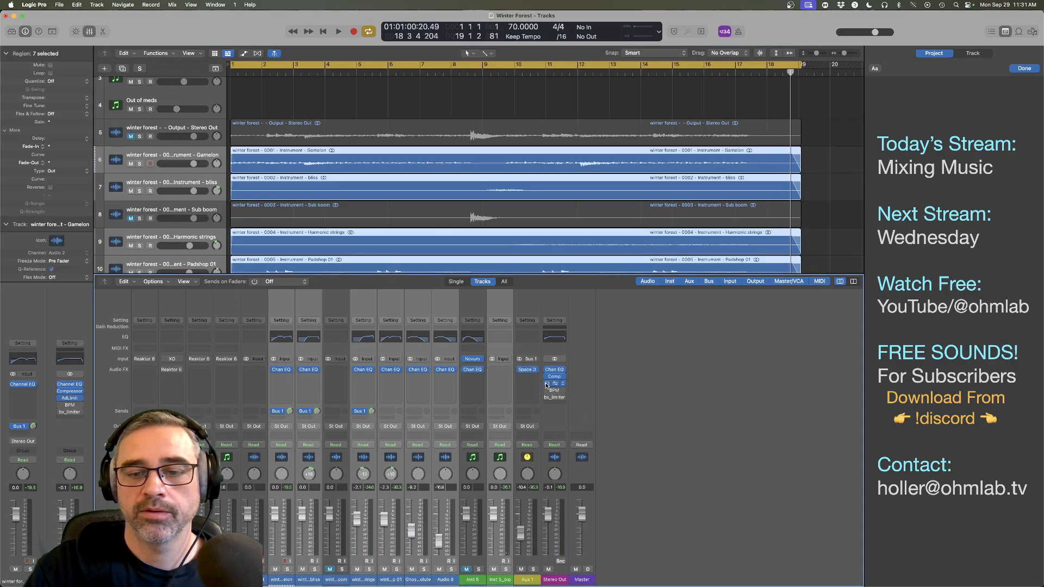
{"action": "left_click", "coordinate": [452, 74]}
{"action": "key", "text": "space"}
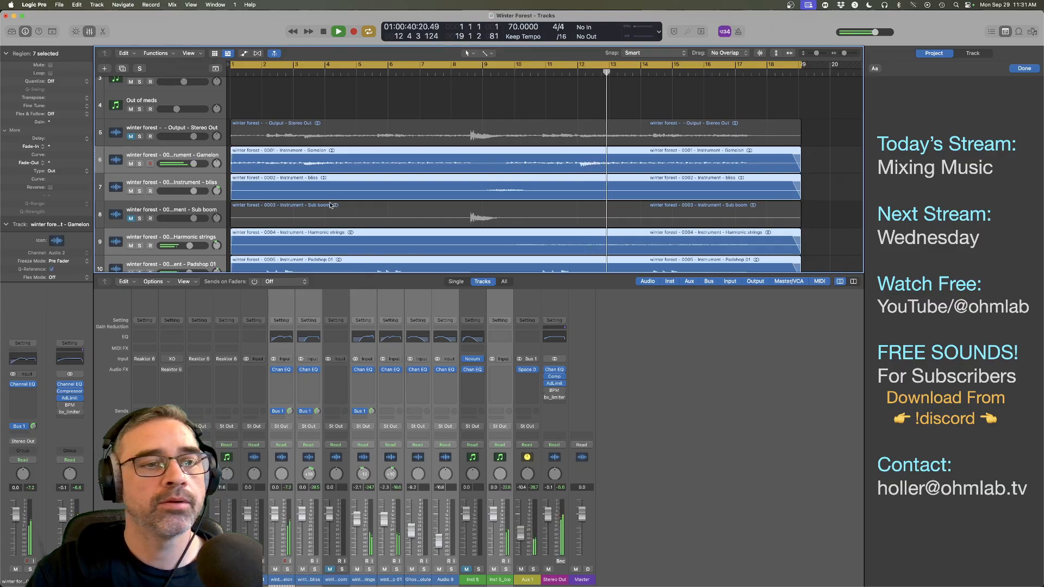
{"action": "left_click", "coordinate": [154, 158]}
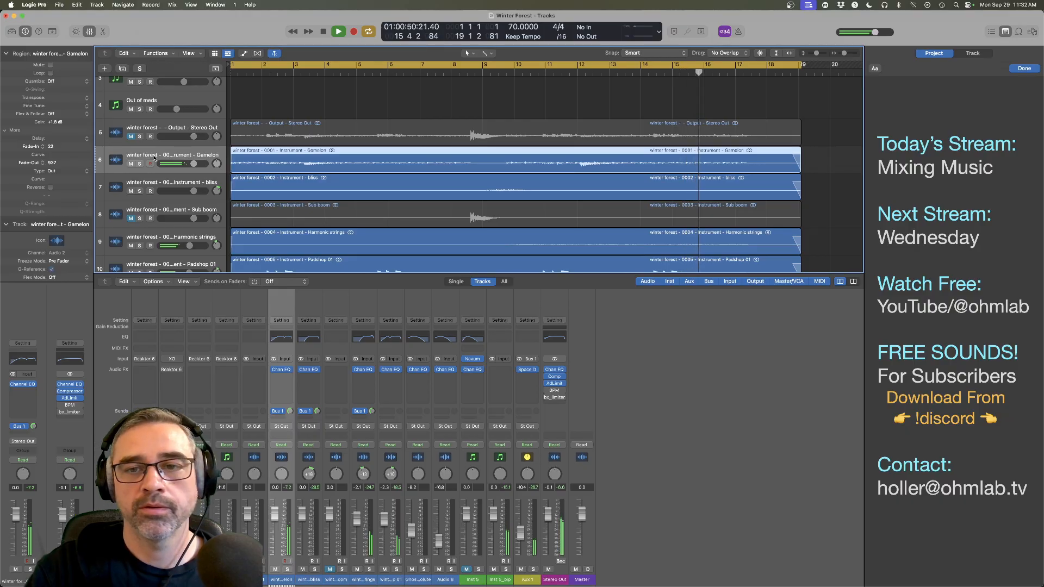
Step: Set the Stereo Out Adaptive Limiter's gain to 2.5 dB, stop playback and close the plug-in
{"action": "left_click", "coordinate": [554, 384]}
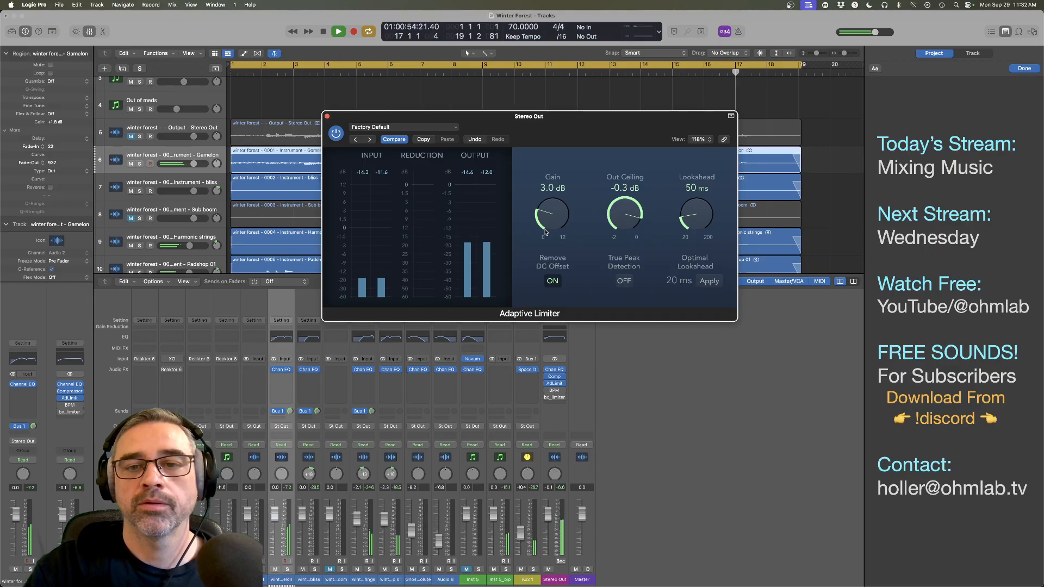
{"action": "left_click_drag", "start_coordinate": [546, 237], "coordinate": [546, 239]}
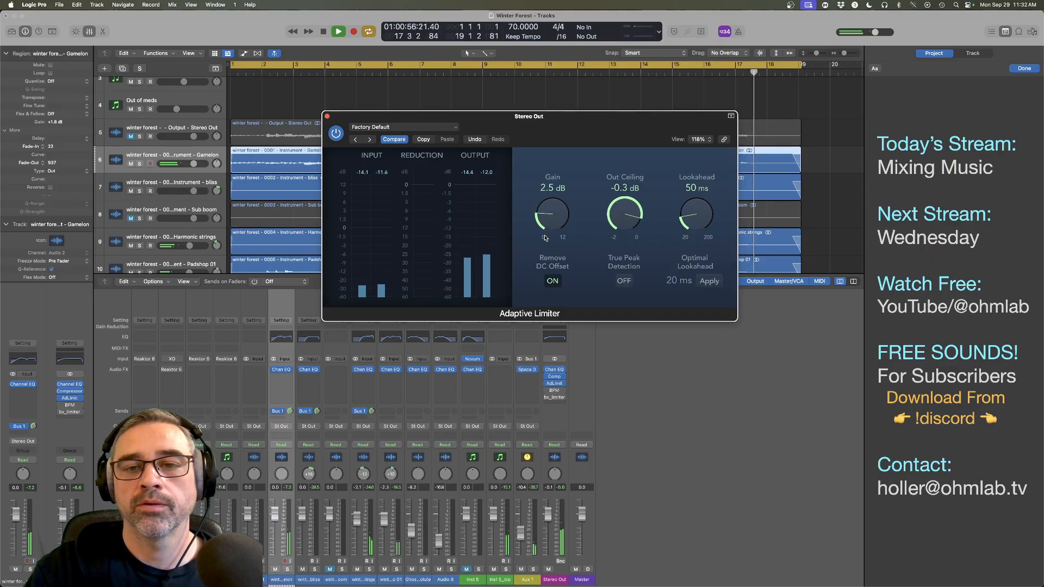
{"action": "key", "text": "space"}
{"action": "left_click", "coordinate": [327, 116]}
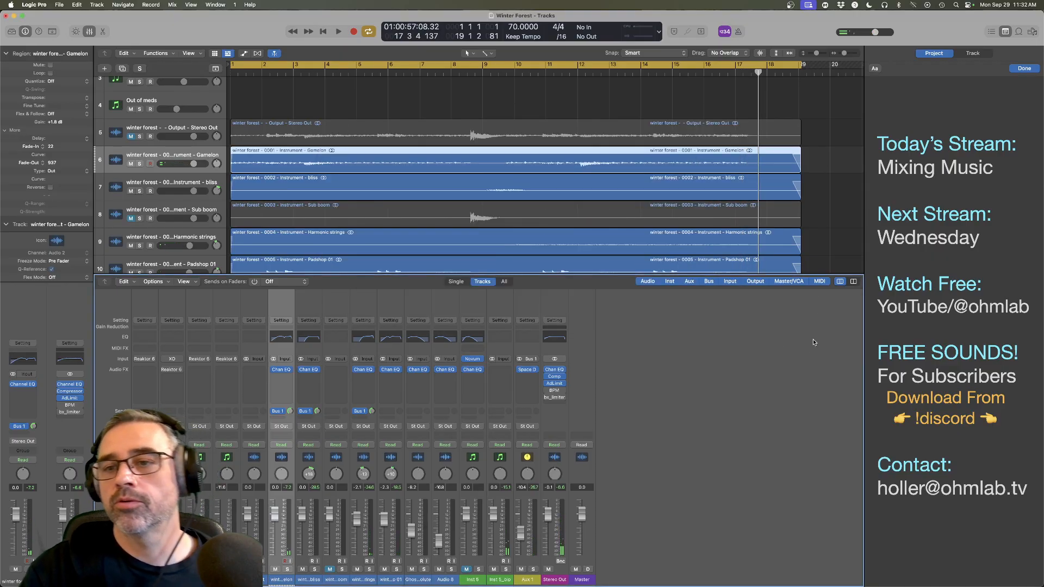
Step: Open the project bounce settings, enable PCM as the destination and set the resolution to 24 Bit
{"action": "key", "text": "super+b"}
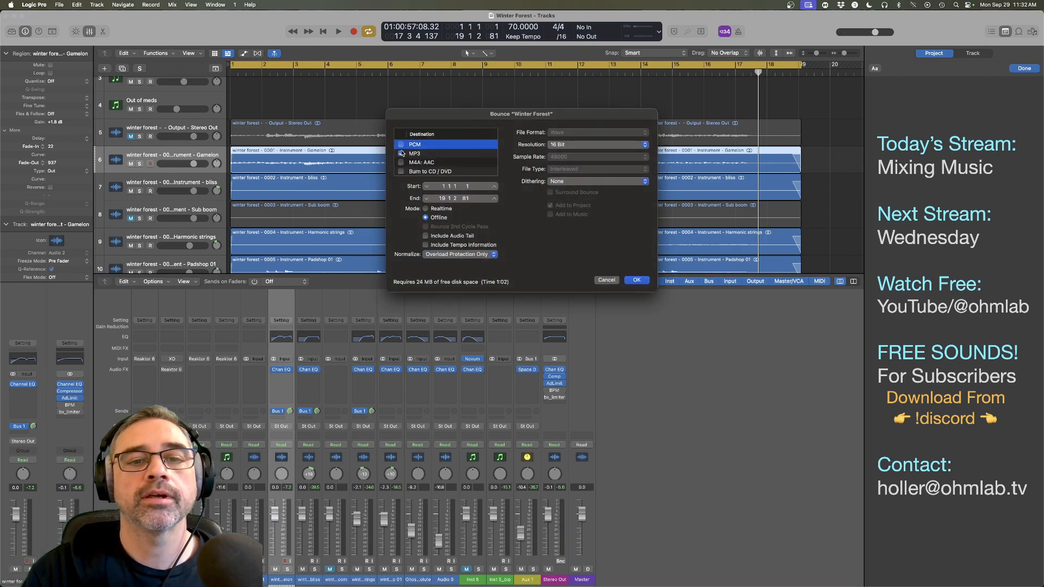
{"action": "left_click", "coordinate": [401, 145]}
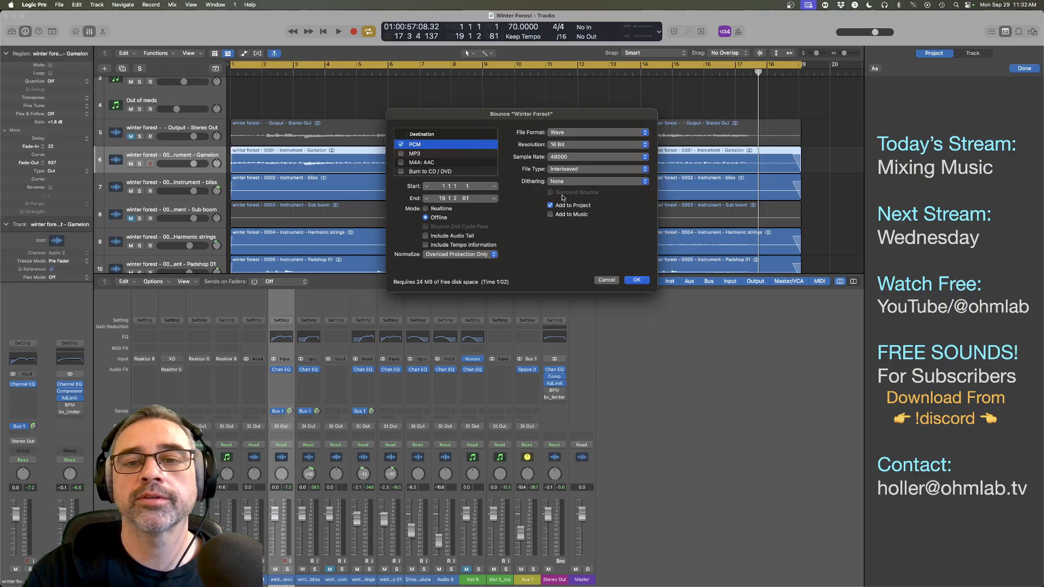
{"action": "left_click", "coordinate": [565, 145]}
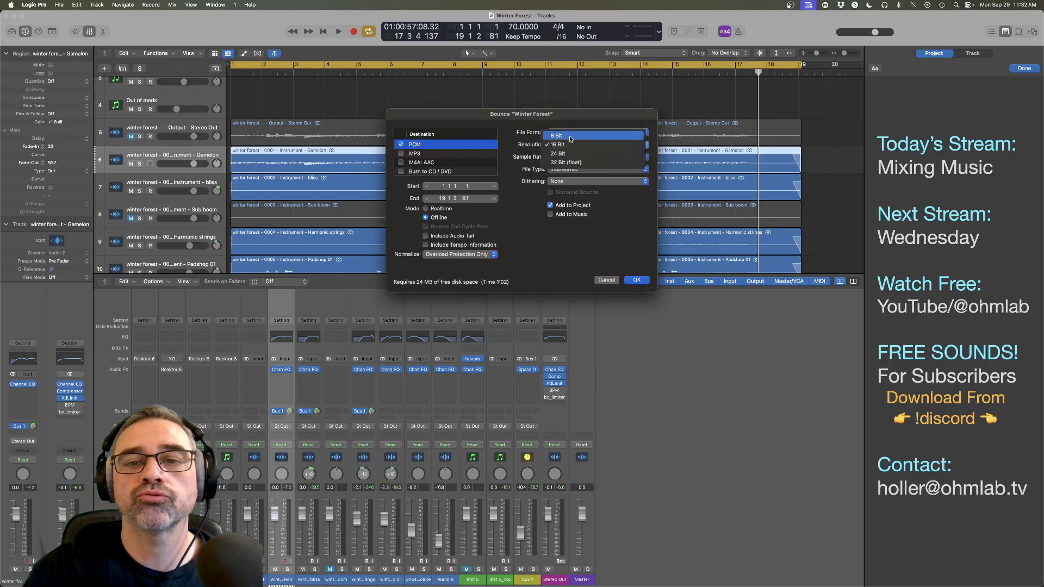
{"action": "left_click", "coordinate": [572, 155]}
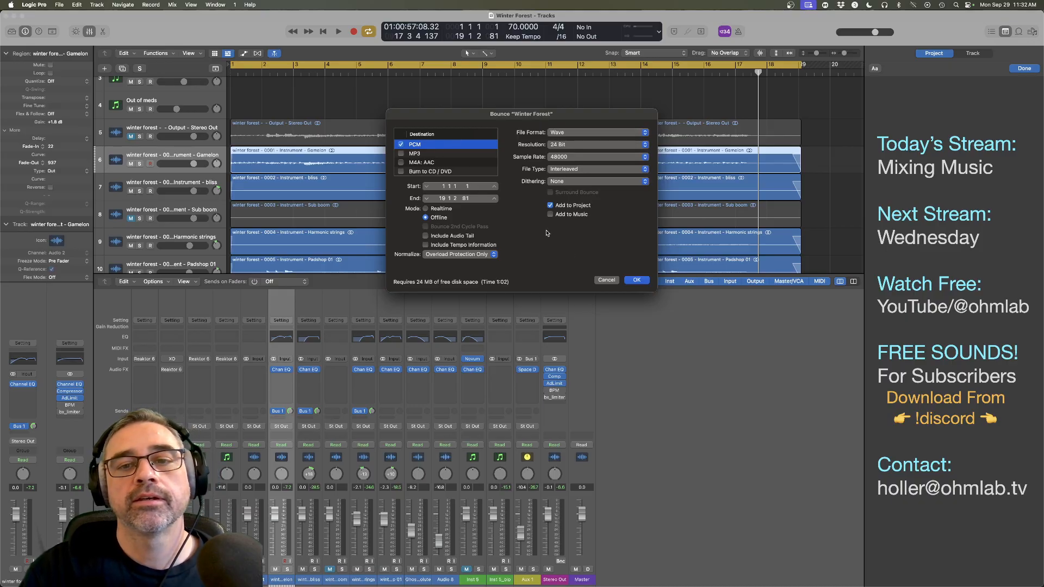
Step: Accept the bounce settings and bounce the mix as Winter Forest_pre into the project's Bounces folder
{"action": "left_click", "coordinate": [640, 282]}
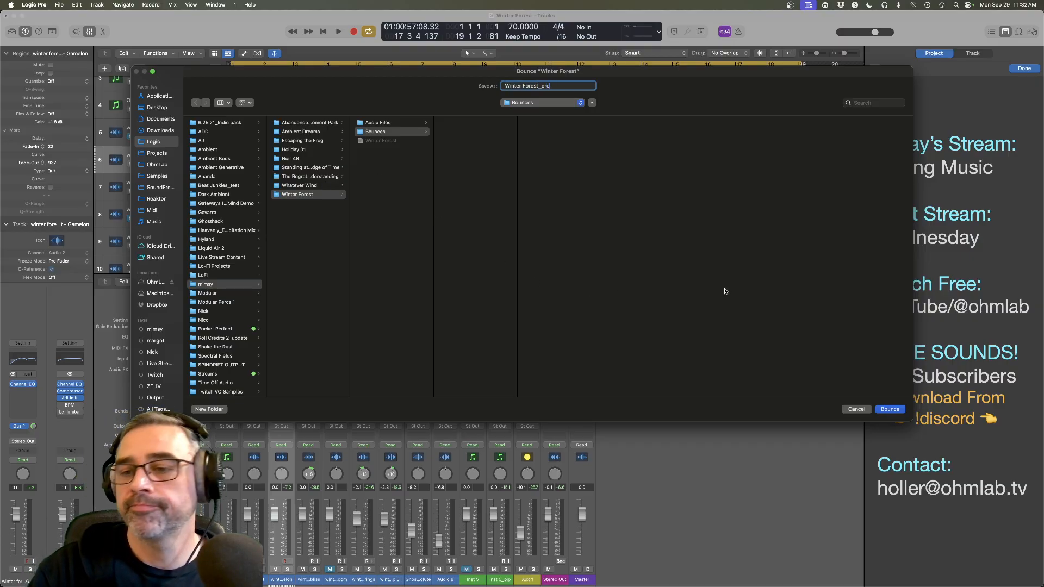
{"action": "left_click", "coordinate": [890, 409]}
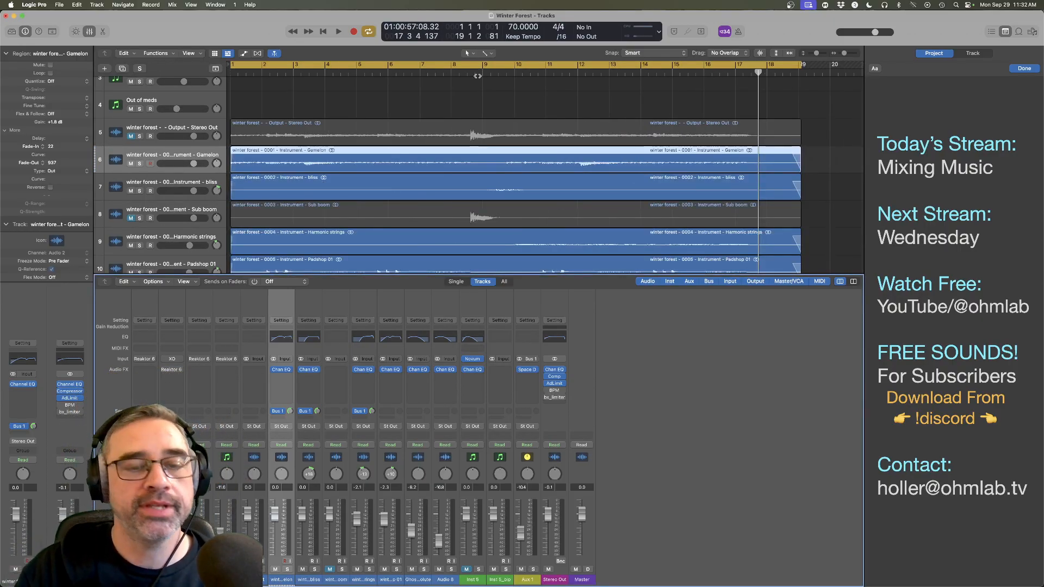
Step: Examine the full length of the Winter Forest arrangement and all its tracks
{"action": "scroll", "coordinate": [514, 205], "scroll_direction": "left", "scroll_amount": 5}
{"action": "scroll", "coordinate": [506, 205], "scroll_direction": "down", "scroll_amount": 4}
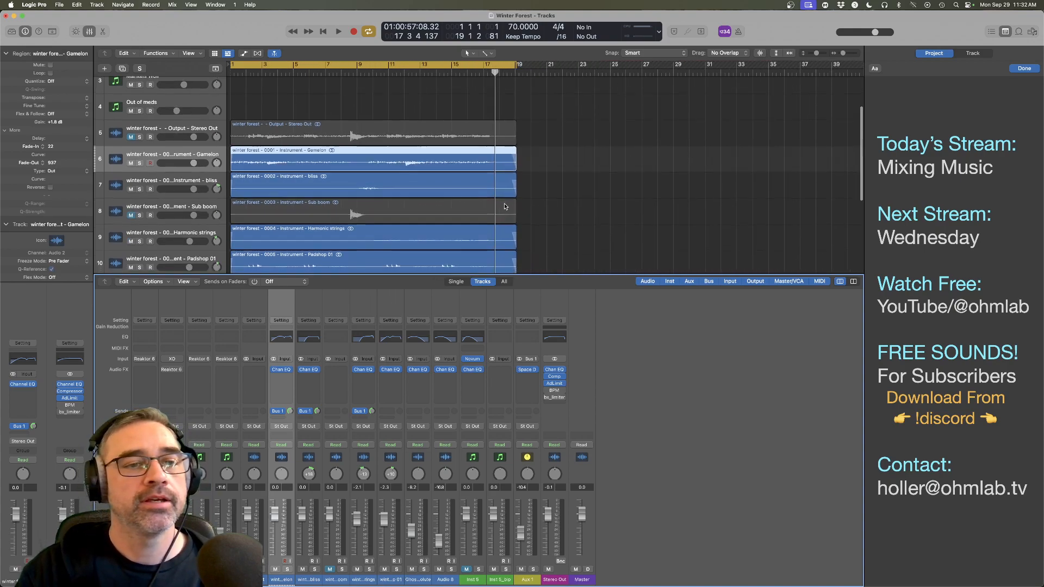
{"action": "scroll", "coordinate": [504, 205], "scroll_direction": "left", "scroll_amount": 3}
{"action": "scroll", "coordinate": [505, 205], "scroll_direction": "down", "scroll_amount": 2}
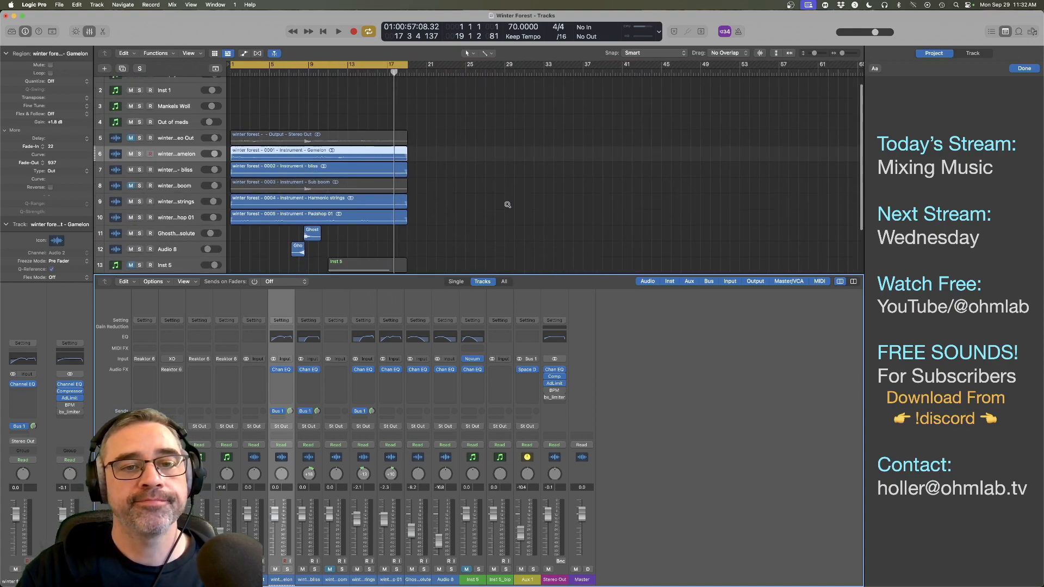
{"action": "scroll", "coordinate": [507, 204], "scroll_direction": "left", "scroll_amount": 3}
{"action": "scroll", "coordinate": [508, 203], "scroll_direction": "right", "scroll_amount": 3}
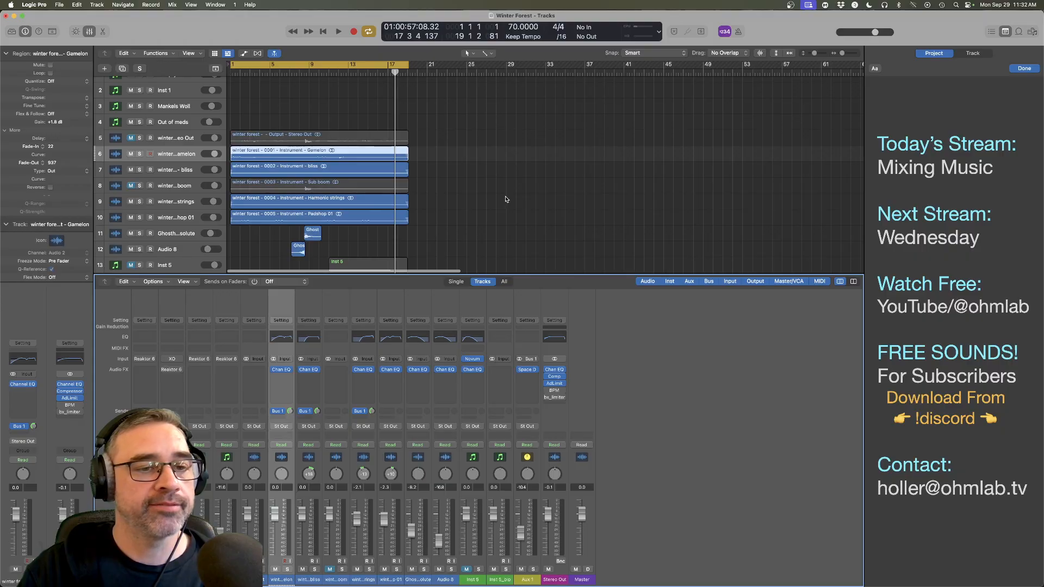
{"action": "scroll", "coordinate": [506, 200], "scroll_direction": "down", "scroll_amount": 2}
{"action": "scroll", "coordinate": [506, 199], "scroll_direction": "down", "scroll_amount": 2}
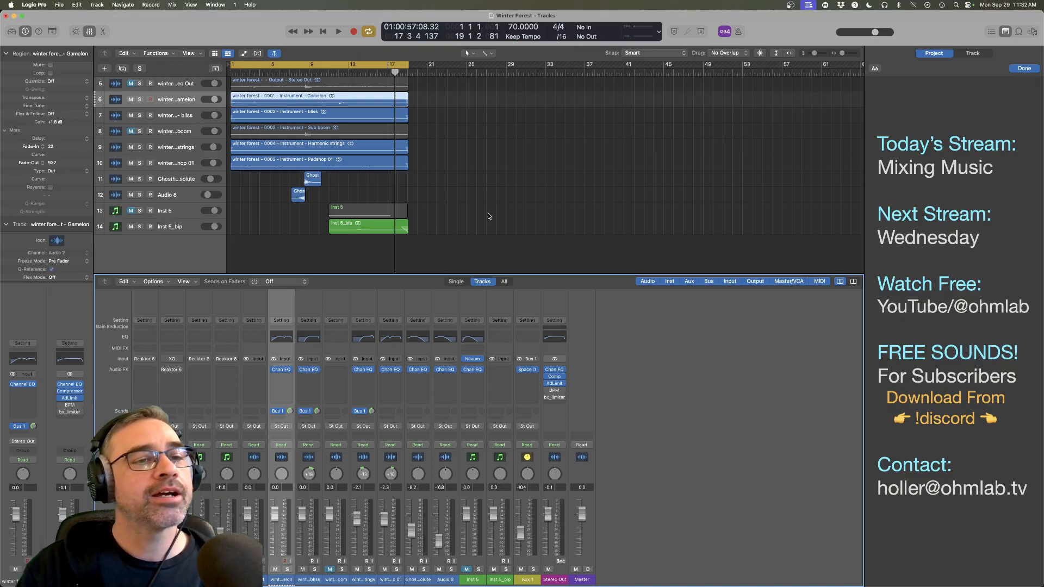
{"action": "scroll", "coordinate": [488, 217], "scroll_direction": "down", "scroll_amount": 3}
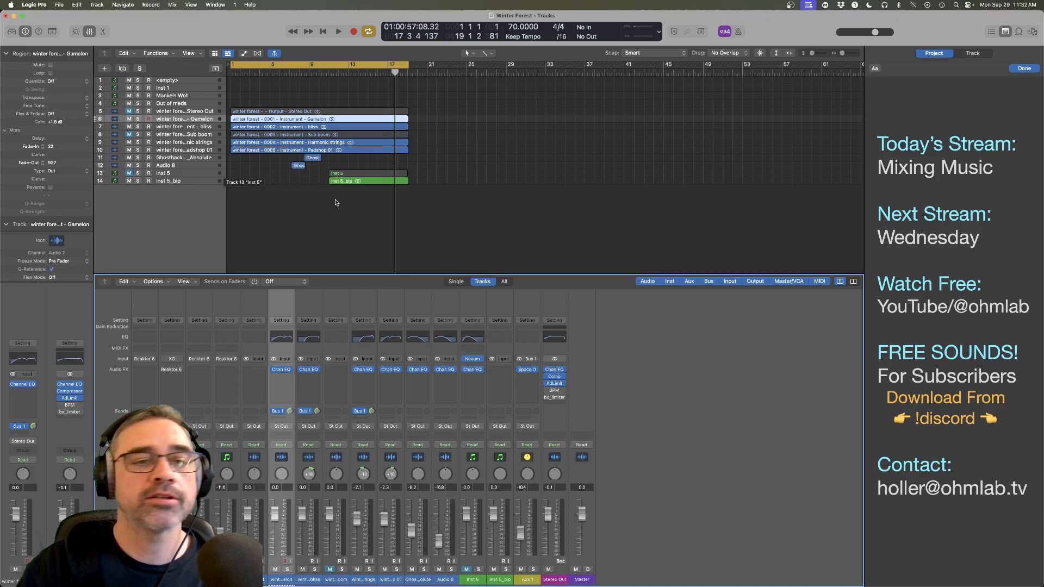
{"action": "scroll", "coordinate": [348, 209], "scroll_direction": "up", "scroll_amount": 5}
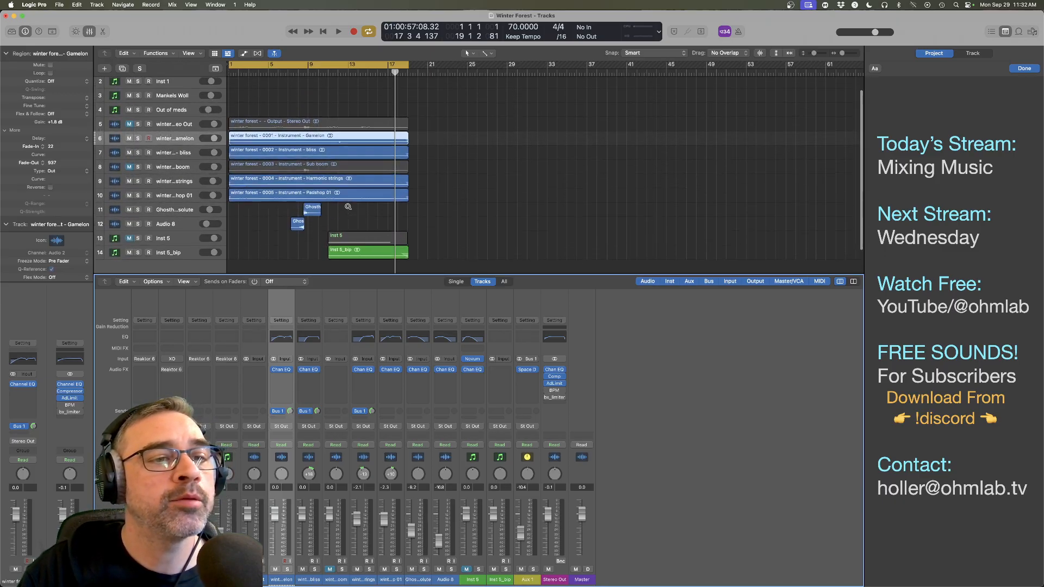
{"action": "scroll", "coordinate": [349, 206], "scroll_direction": "up", "scroll_amount": 2}
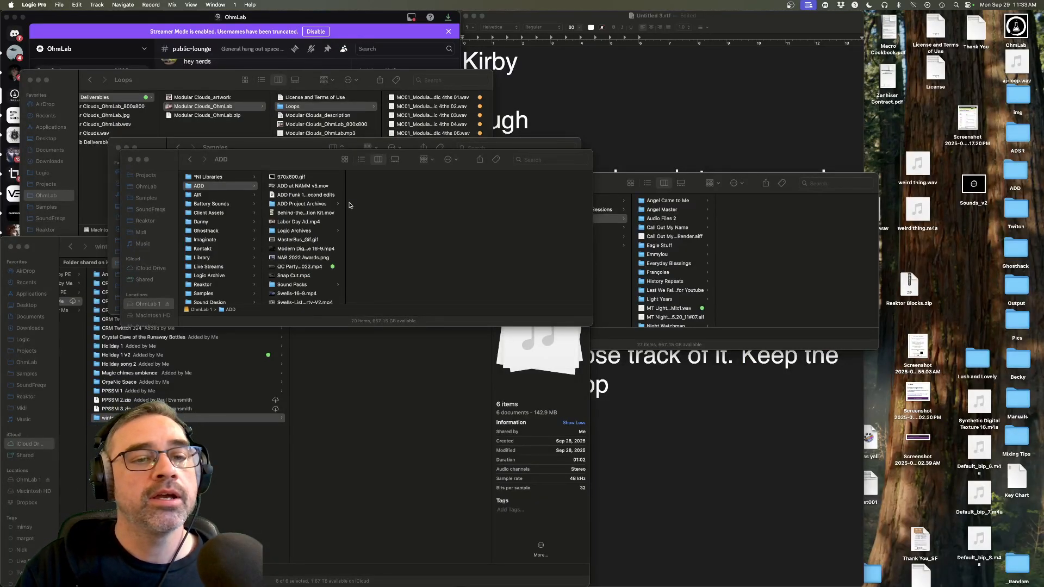
Step: Create a new project from a template
{"action": "left_click", "coordinate": [60, 4]}
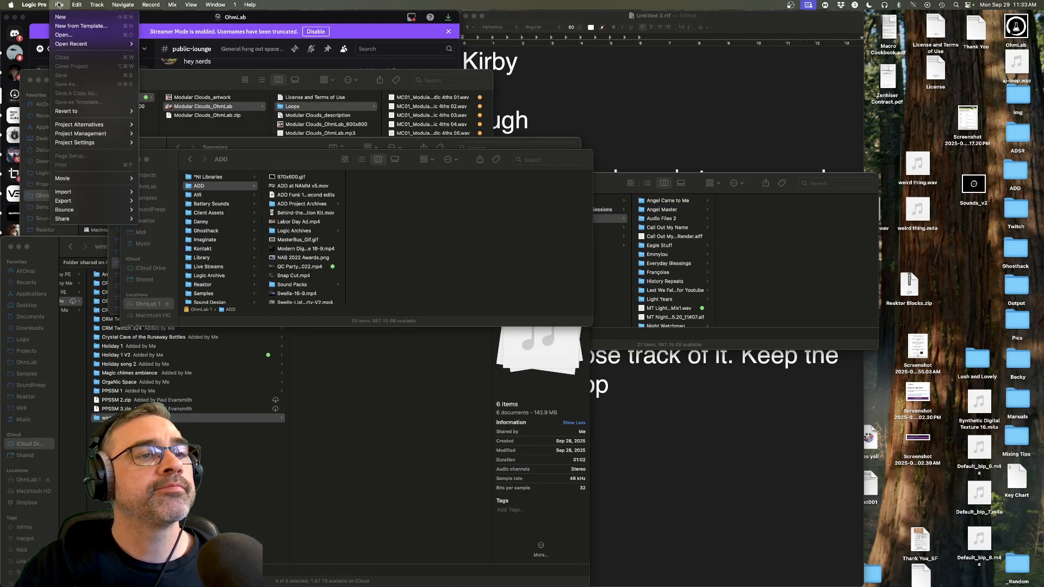
{"action": "left_click", "coordinate": [62, 28]}
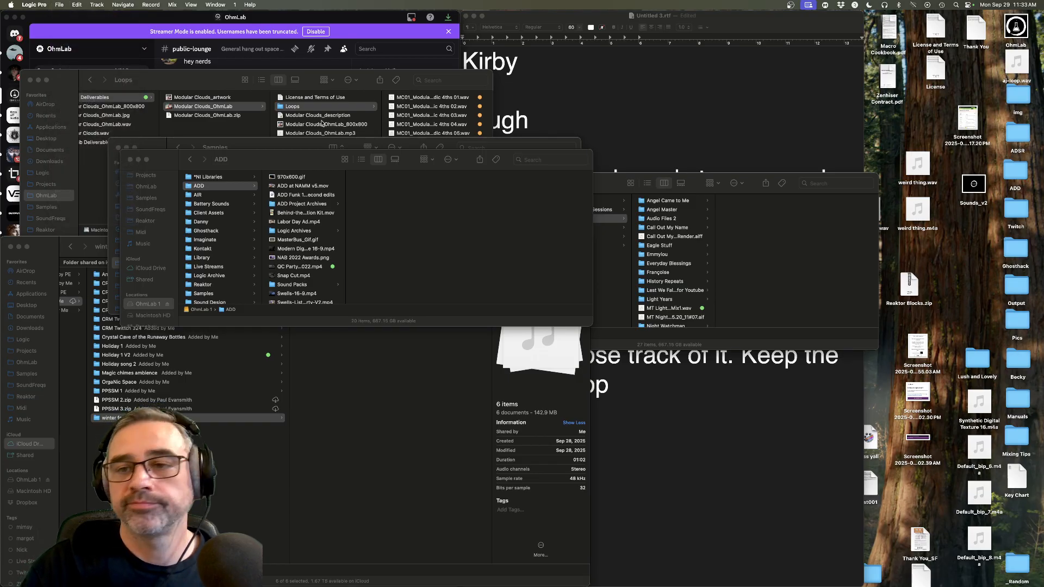
{"action": "double_click", "coordinate": [517, 170]}
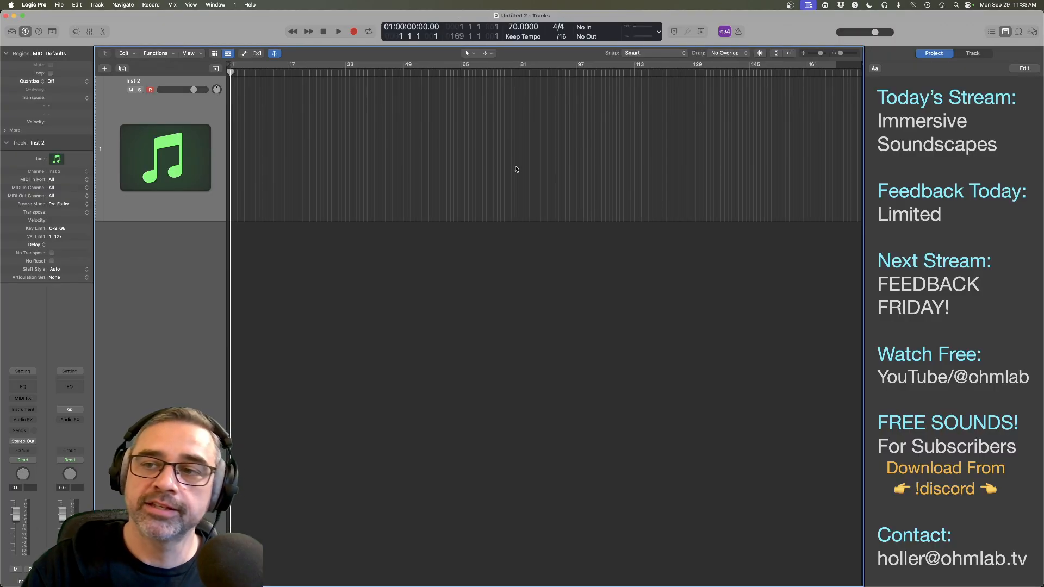
Step: Delete the Feedback Today section from the project notes and insert two blank lines above Today's Stream
{"action": "double_click", "coordinate": [914, 207]}
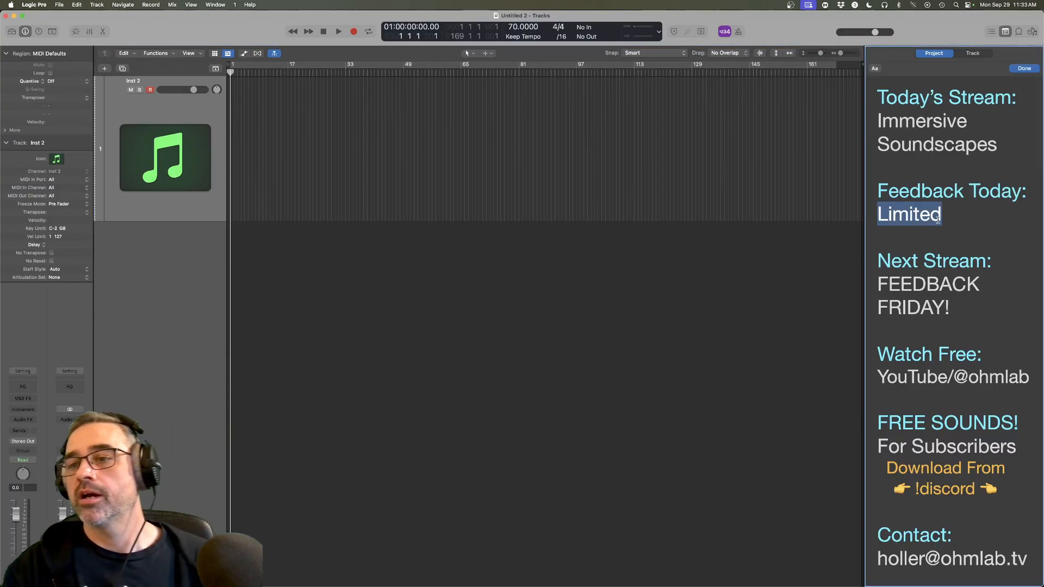
{"action": "left_click_drag", "start_coordinate": [943, 215], "coordinate": [865, 184]}
{"action": "key", "text": "BackSpace"}
{"action": "key", "text": "BackSpace"}
{"action": "key", "text": "BackSpace"}
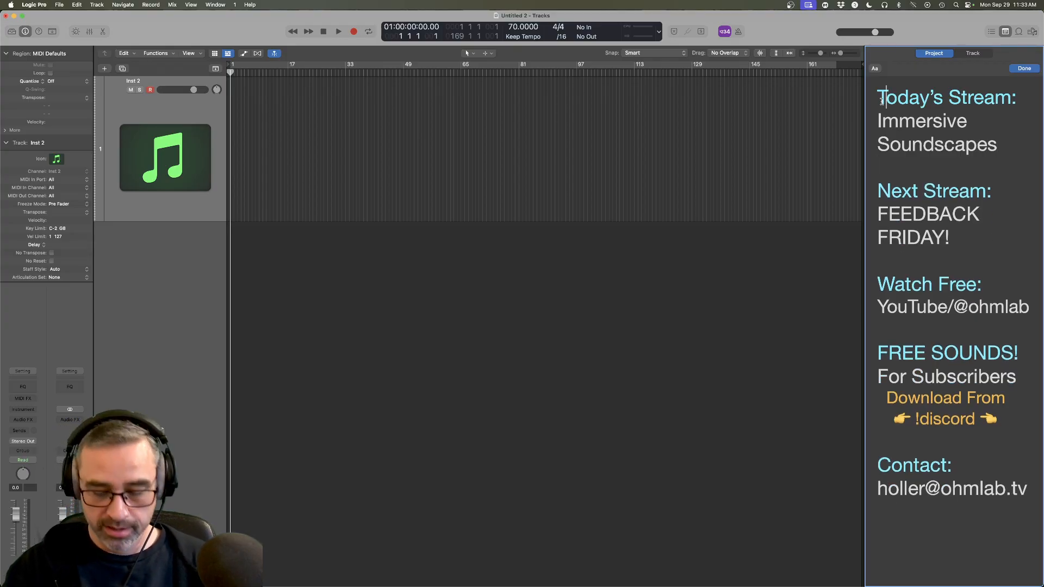
{"action": "key", "text": "Return"}
{"action": "key", "text": "Return"}
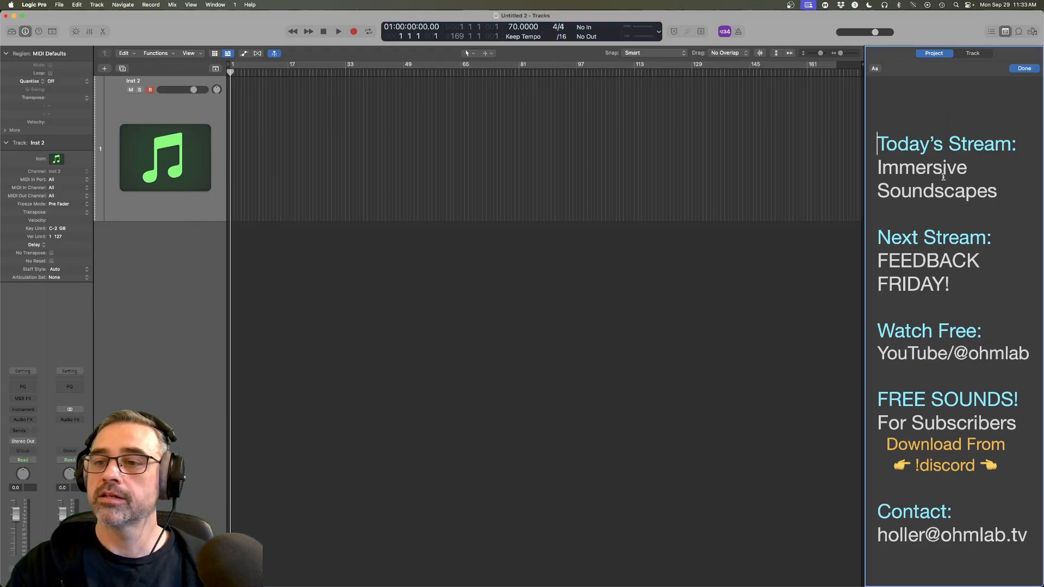
Step: Replace the Next Stream note with Wednesday and the Today's Stream note with Mixing Music
{"action": "left_click_drag", "start_coordinate": [973, 283], "coordinate": [863, 266]}
{"action": "type", "text": "We"}
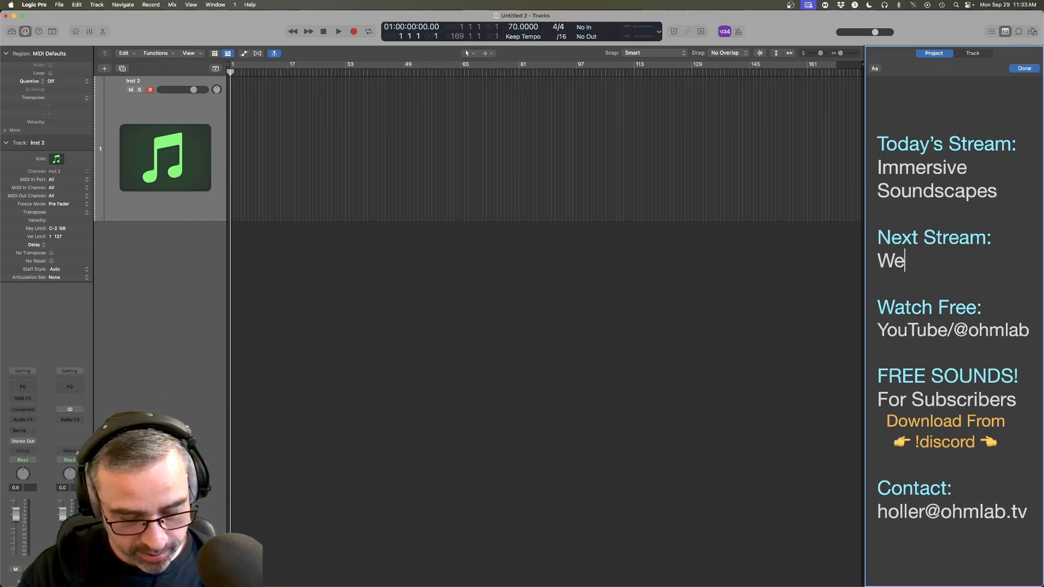
{"action": "type", "text": "dnesday"}
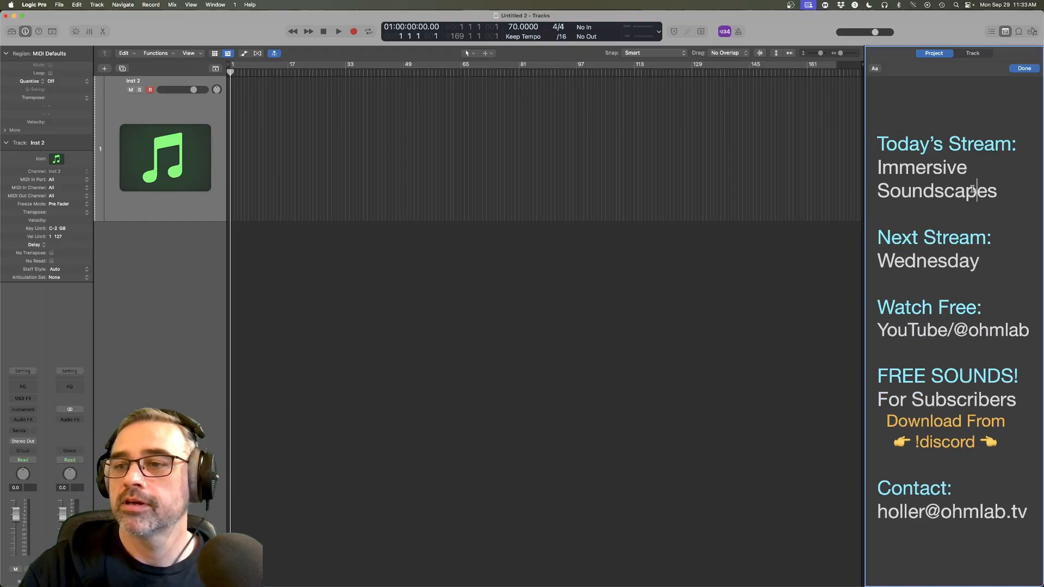
{"action": "left_click_drag", "start_coordinate": [1004, 193], "coordinate": [838, 158]}
{"action": "type", "text": "Mixing Music"}
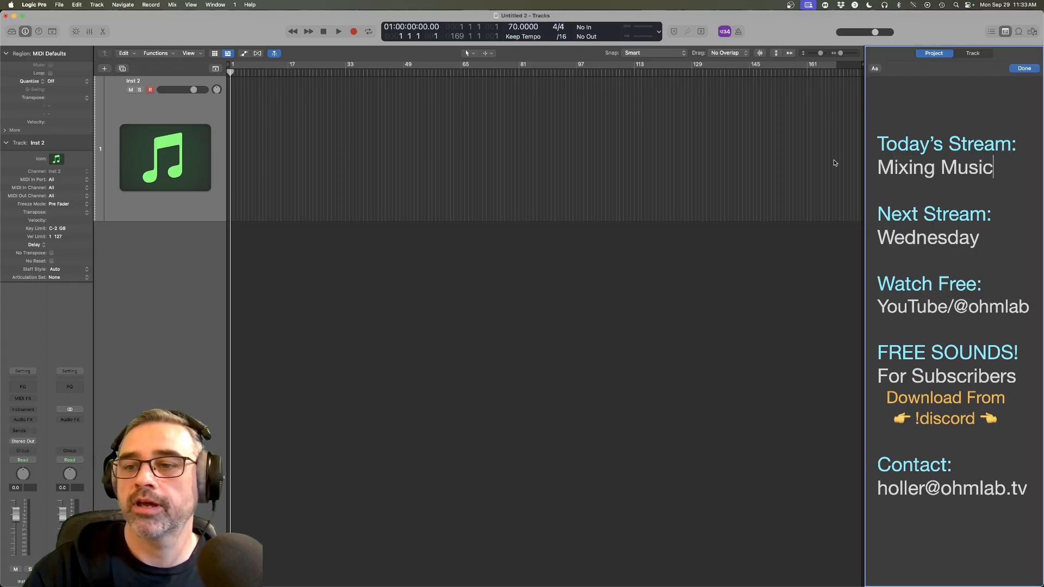
{"action": "left_click", "coordinate": [562, 303]}
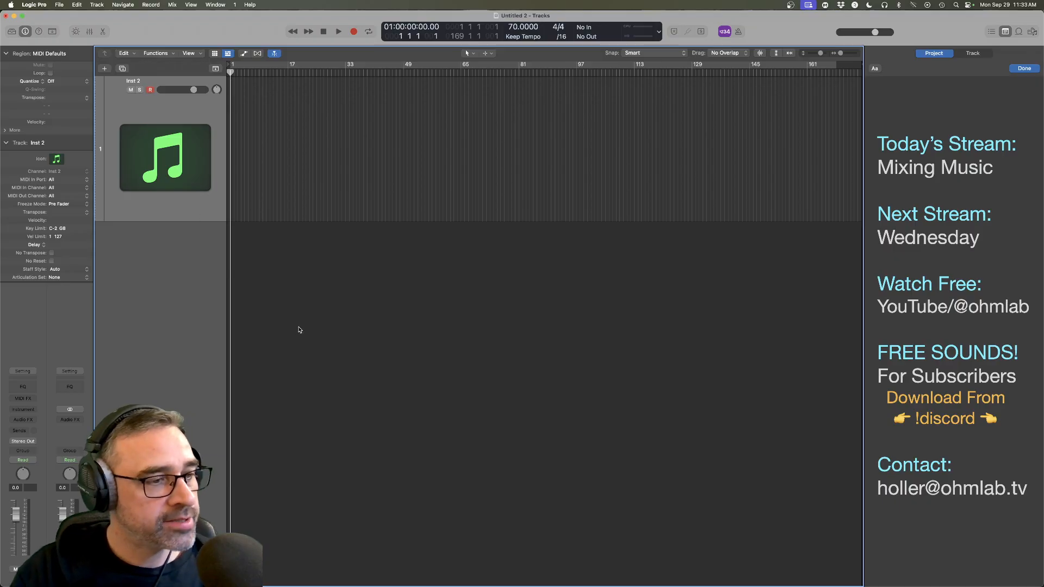
Step: Switch to Finder, close the ADD folder window and bring the winter forest folder window to the front
{"action": "scroll", "coordinate": [298, 327], "scroll_direction": "down", "scroll_amount": 4}
{"action": "key", "text": "super+Tab"}
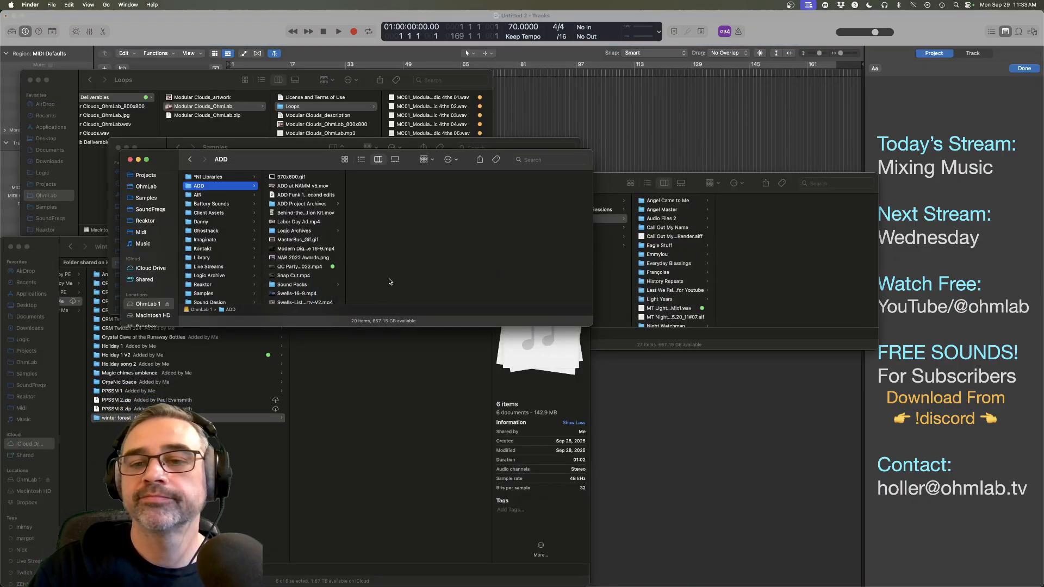
{"action": "left_click", "coordinate": [130, 159]}
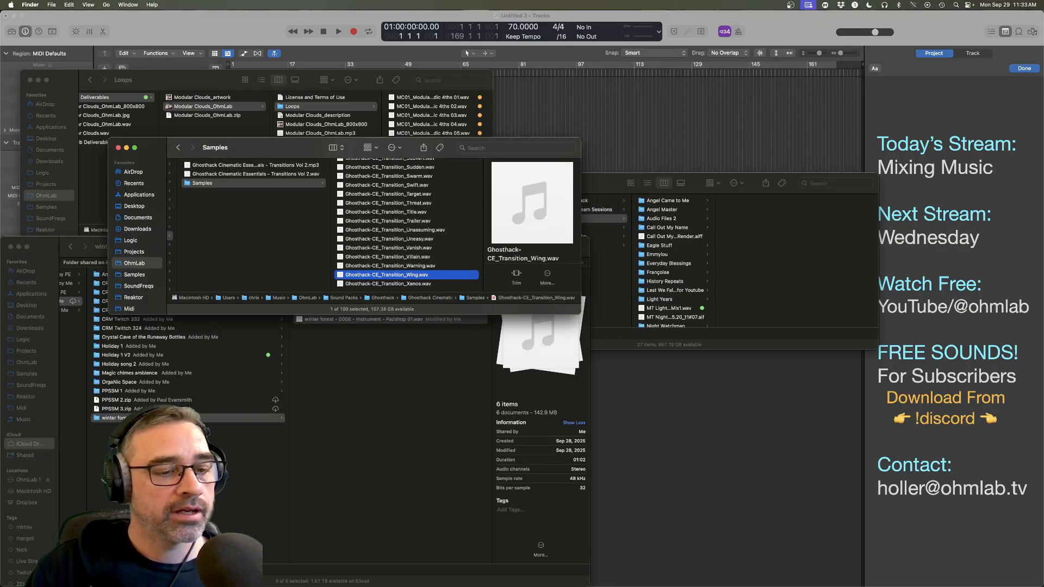
{"action": "key", "text": "super+grave"}
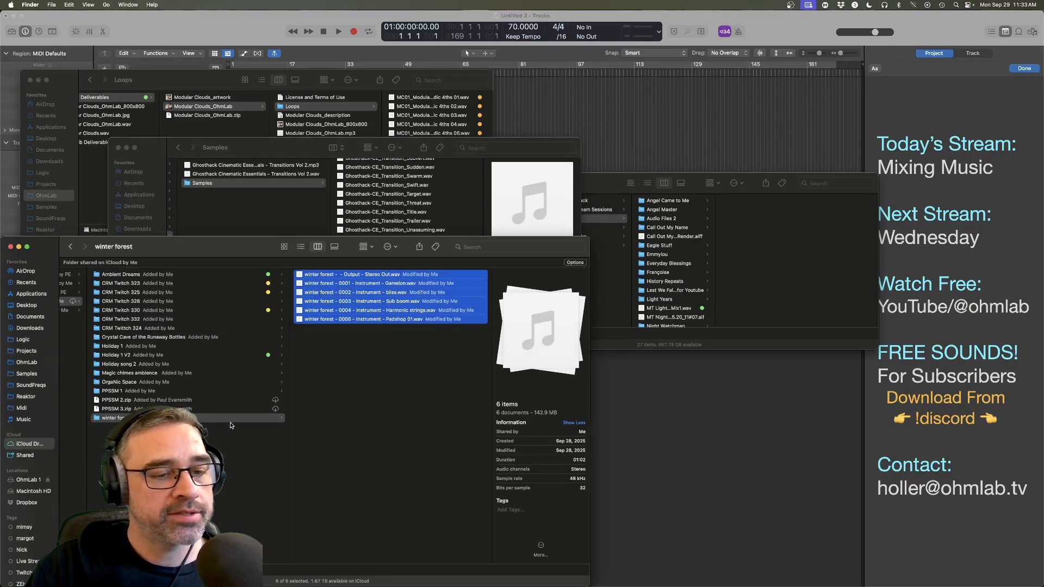
Step: Open the OrgaNic Space folder and preview the audio of OrgaNic Space.wav
{"action": "left_click", "coordinate": [202, 383]}
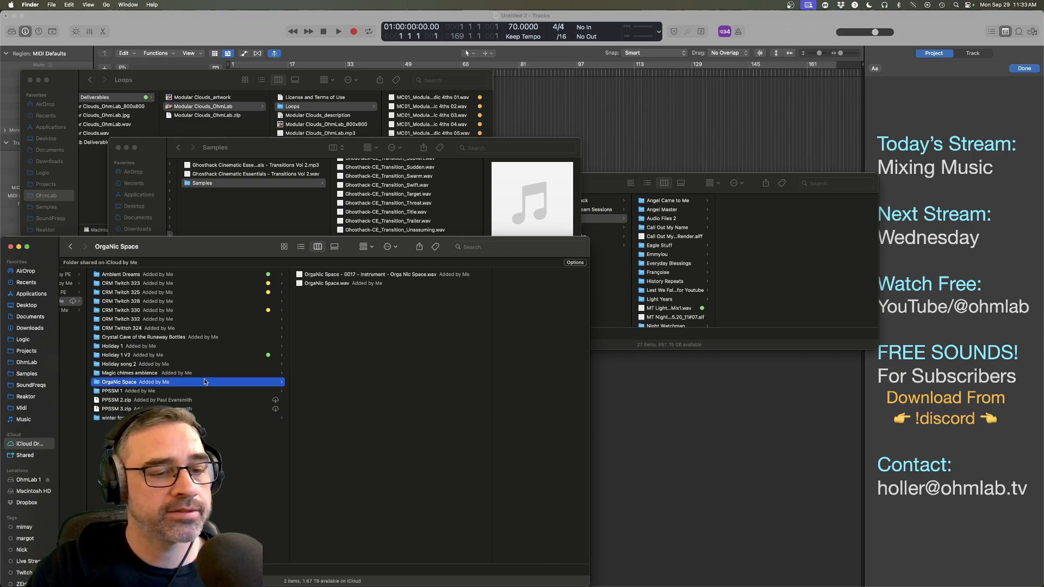
{"action": "left_click", "coordinate": [370, 275]}
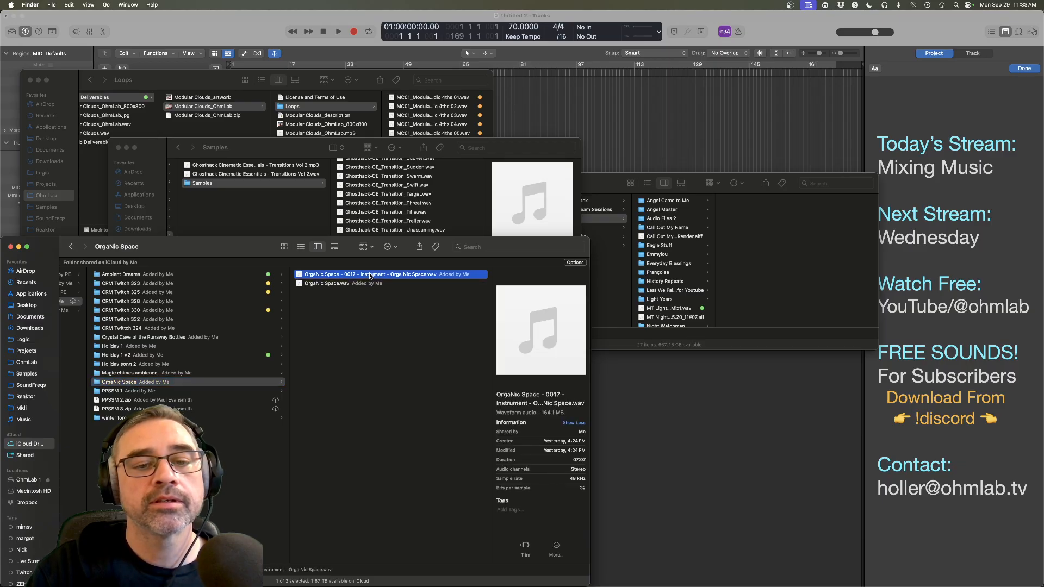
{"action": "left_click", "coordinate": [362, 284]}
{"action": "key", "text": "space"}
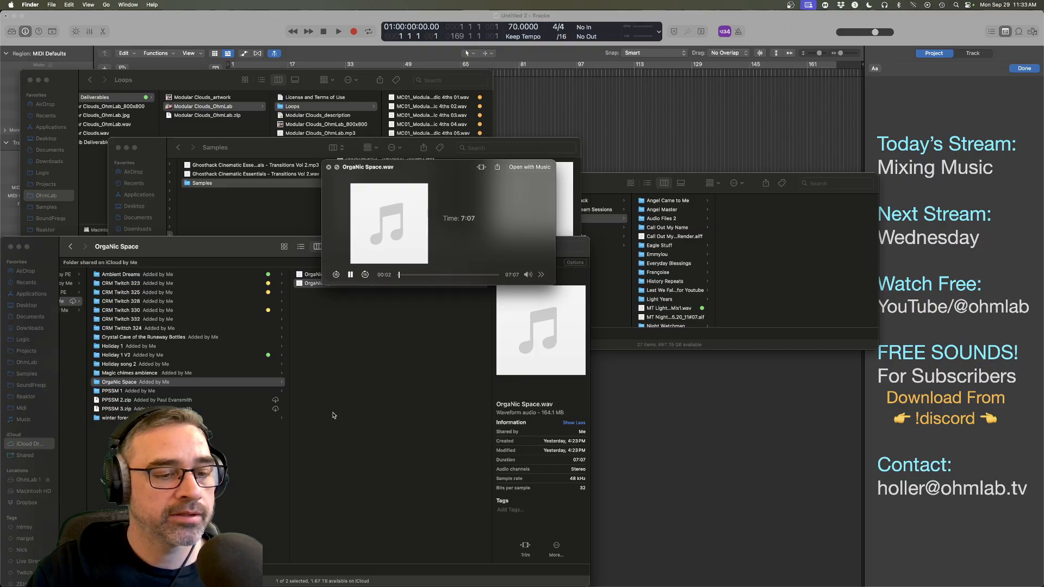
{"action": "key", "text": "space"}
Step: Open the PPSSM 1 folder and preview its Stereo Out wav file
{"action": "left_click", "coordinate": [197, 393]}
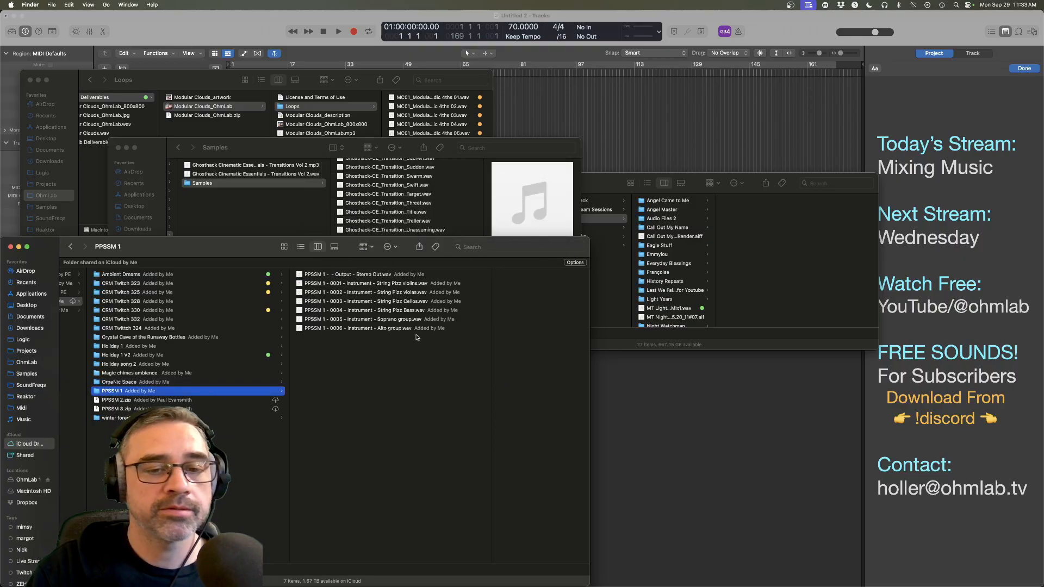
{"action": "left_click", "coordinate": [390, 275]}
{"action": "key", "text": "space"}
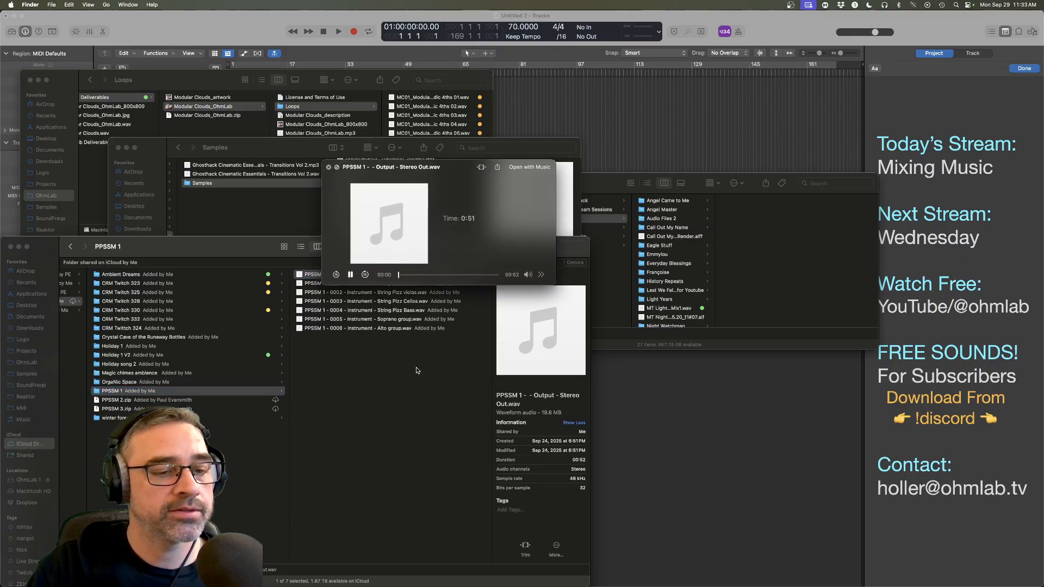
{"action": "key", "text": "space"}
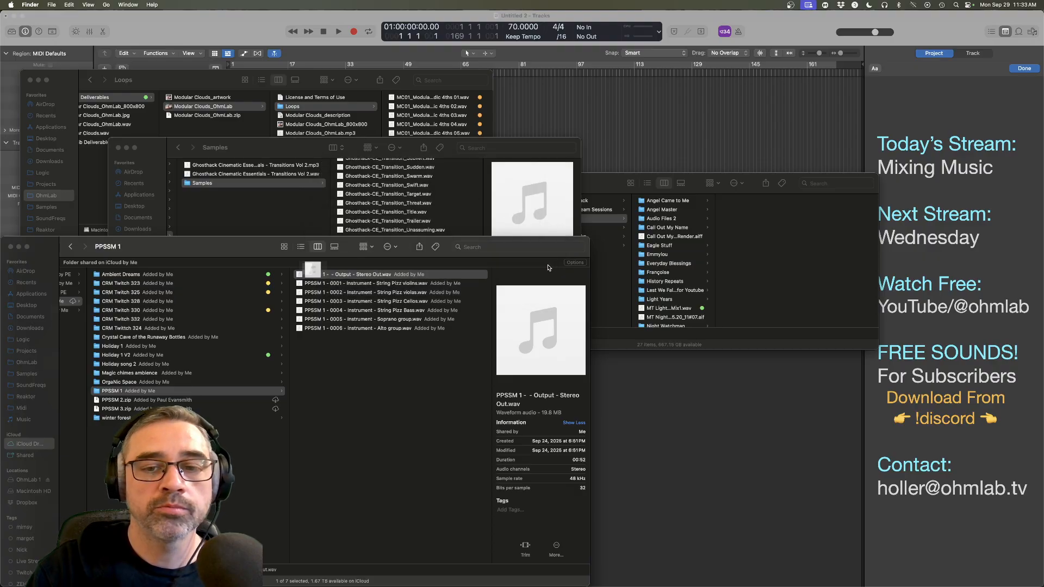
{"action": "key", "text": "space"}
{"action": "mouse_move", "coordinate": [529, 274]}
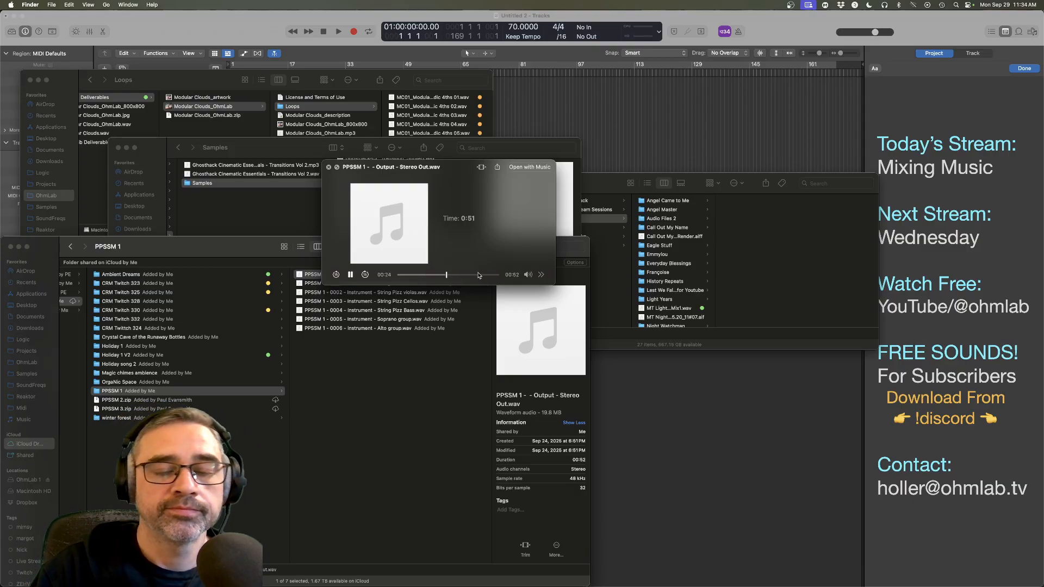
{"action": "key", "text": "space"}
Step: Check PPSSM 2.zip, and preview the Stereo Out wav file in the Crystal Cave of the Runaway Bottles folder
{"action": "left_click", "coordinate": [217, 401]}
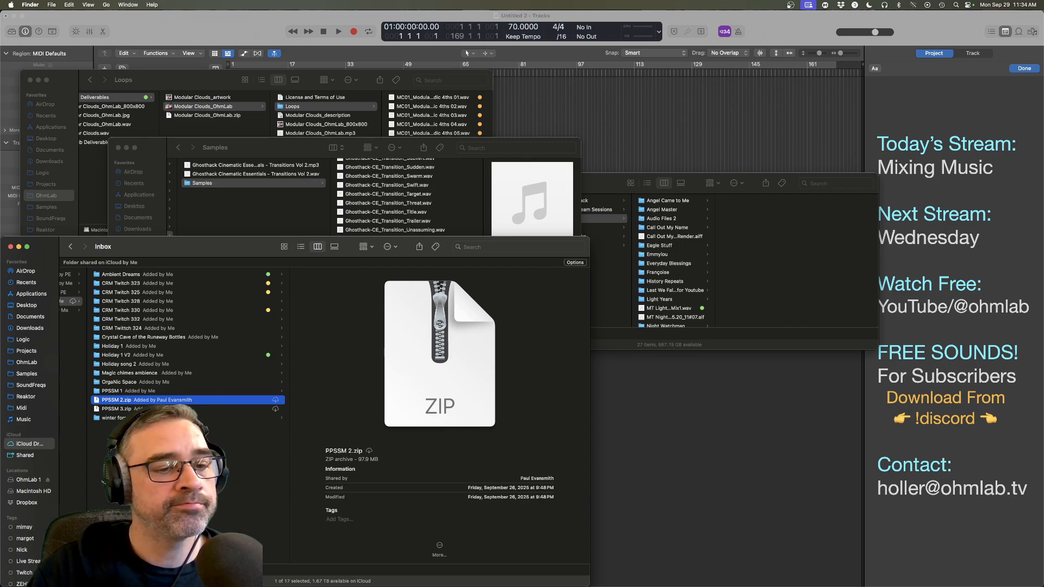
{"action": "left_click", "coordinate": [166, 338]}
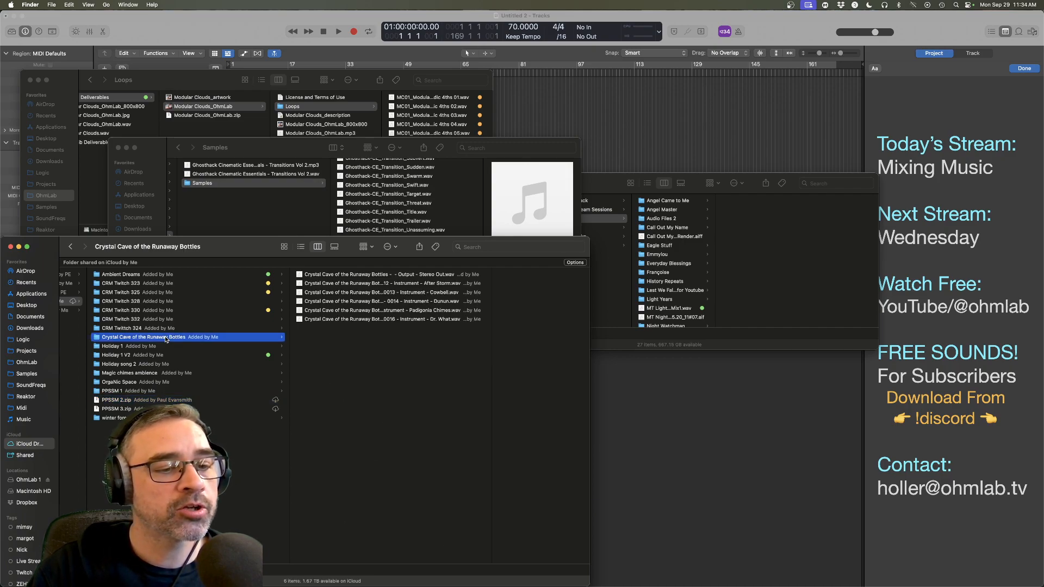
{"action": "left_click", "coordinate": [374, 276]}
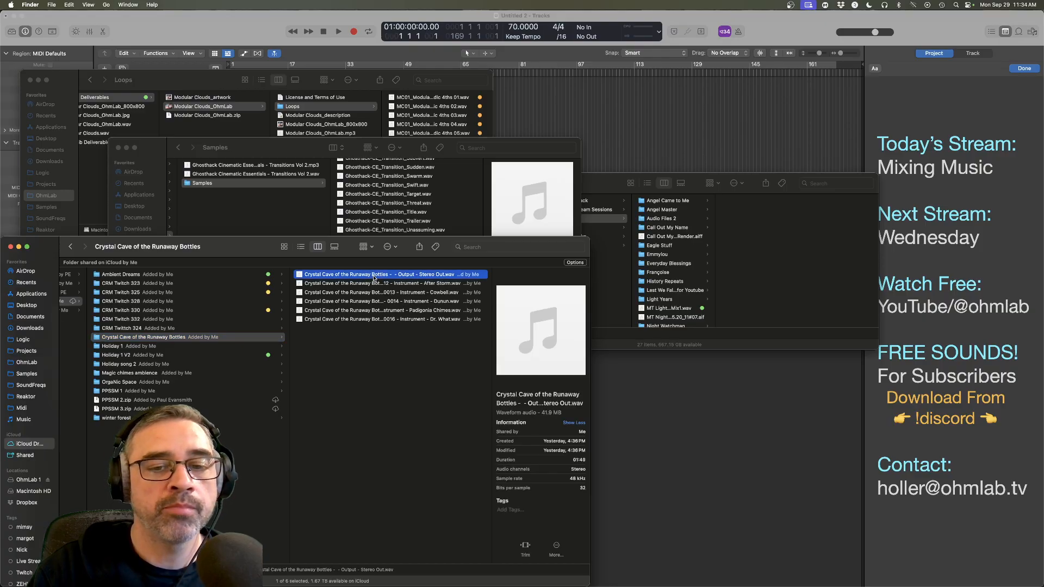
{"action": "key", "text": "space"}
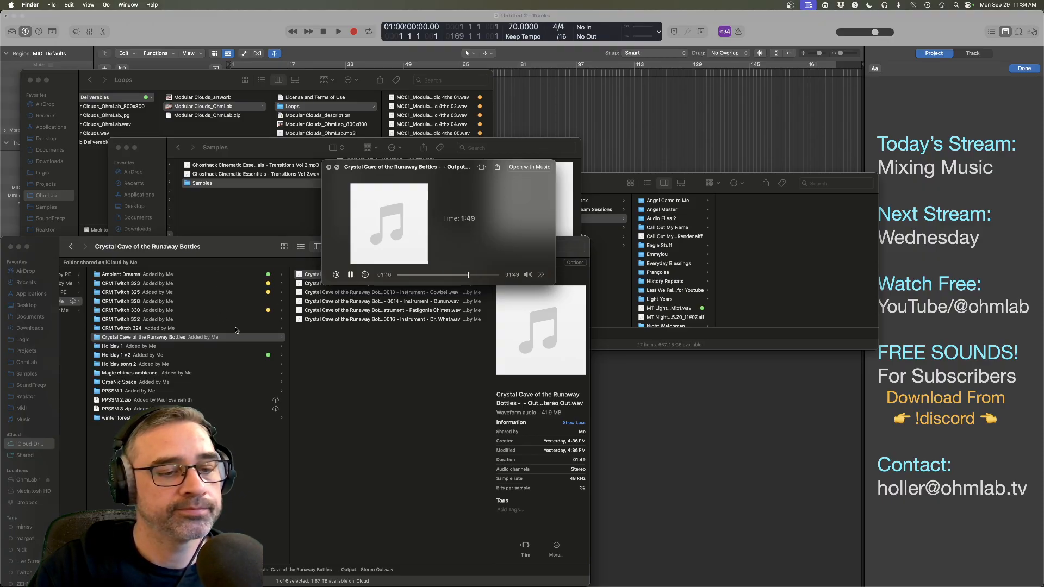
{"action": "key", "text": "space"}
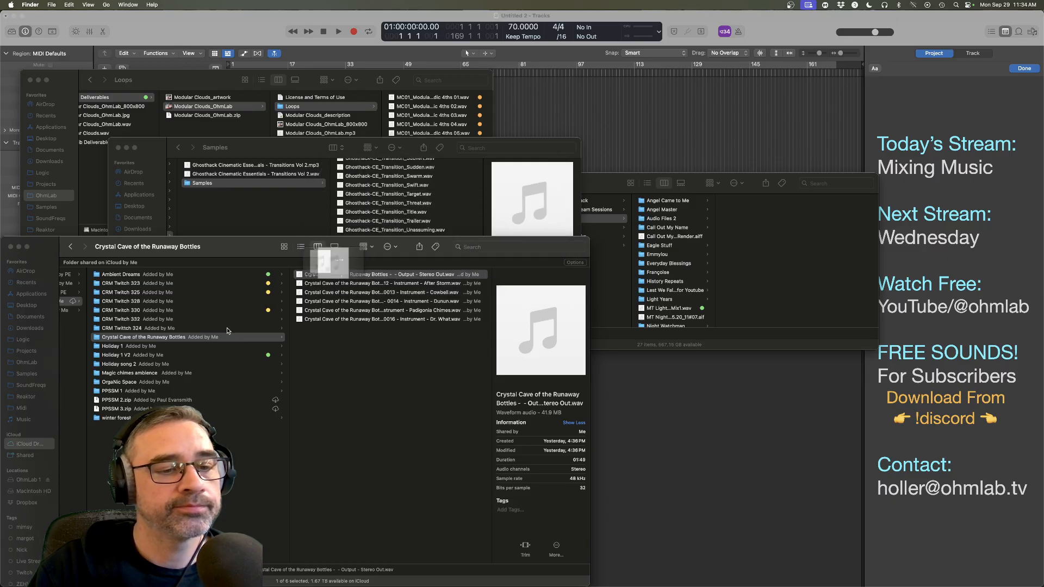
Step: Open the Time To Do Something folder in CRM Twitch 324 and preview its Stereo Out wav file
{"action": "left_click", "coordinate": [227, 330]}
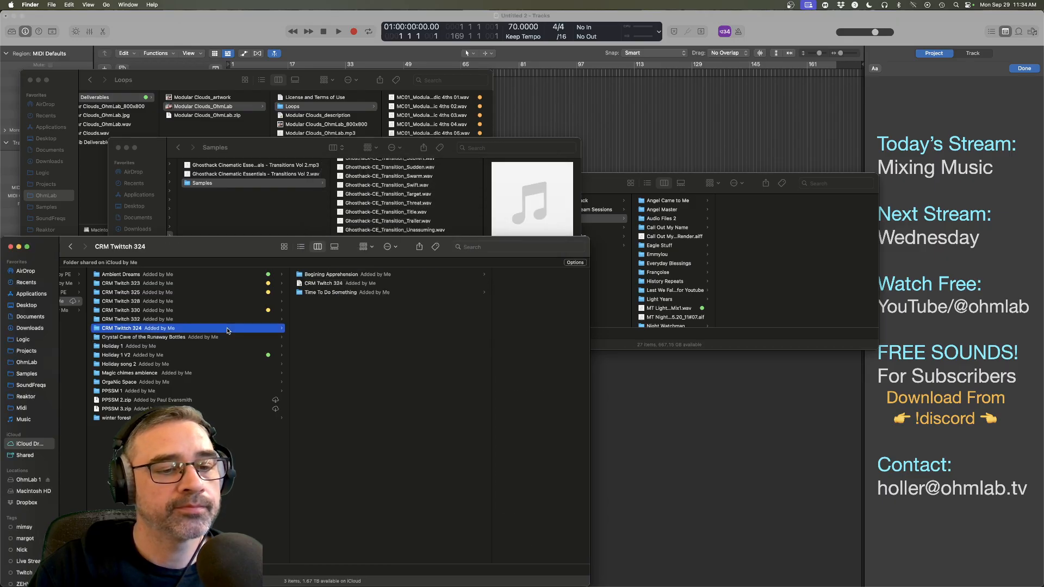
{"action": "left_click", "coordinate": [322, 294]}
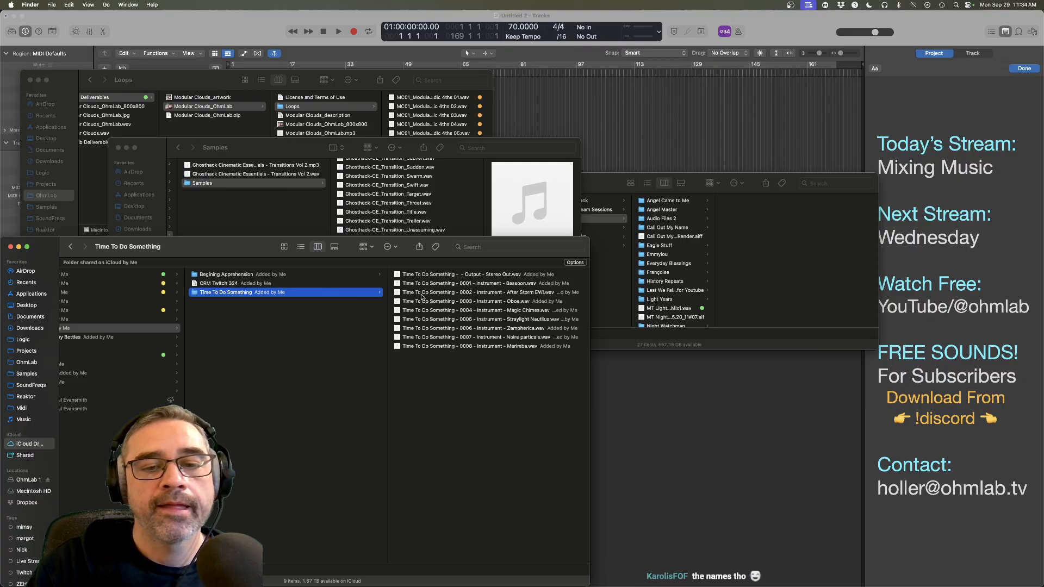
{"action": "left_click", "coordinate": [445, 276]}
{"action": "key", "text": "space"}
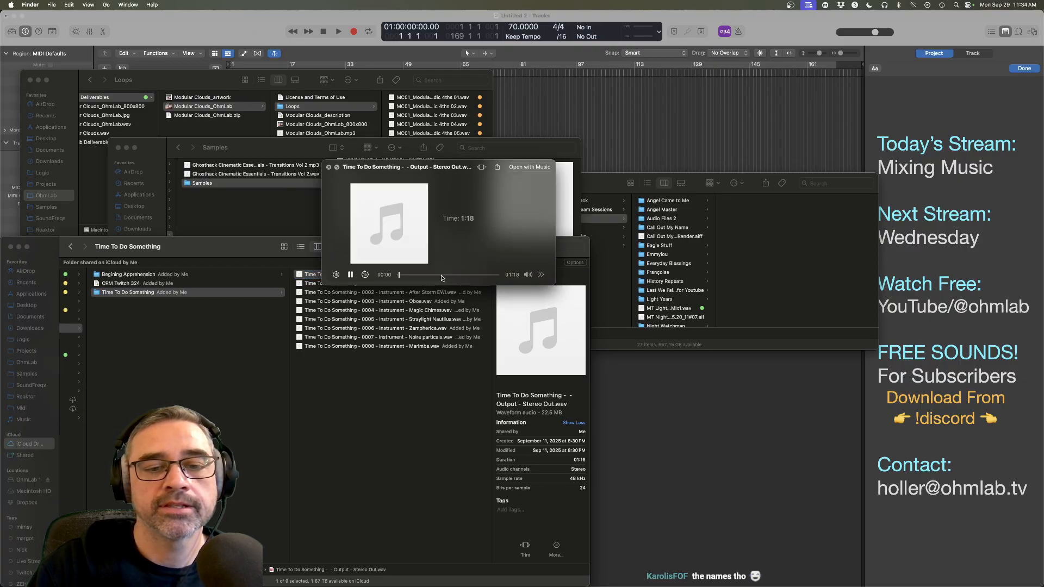
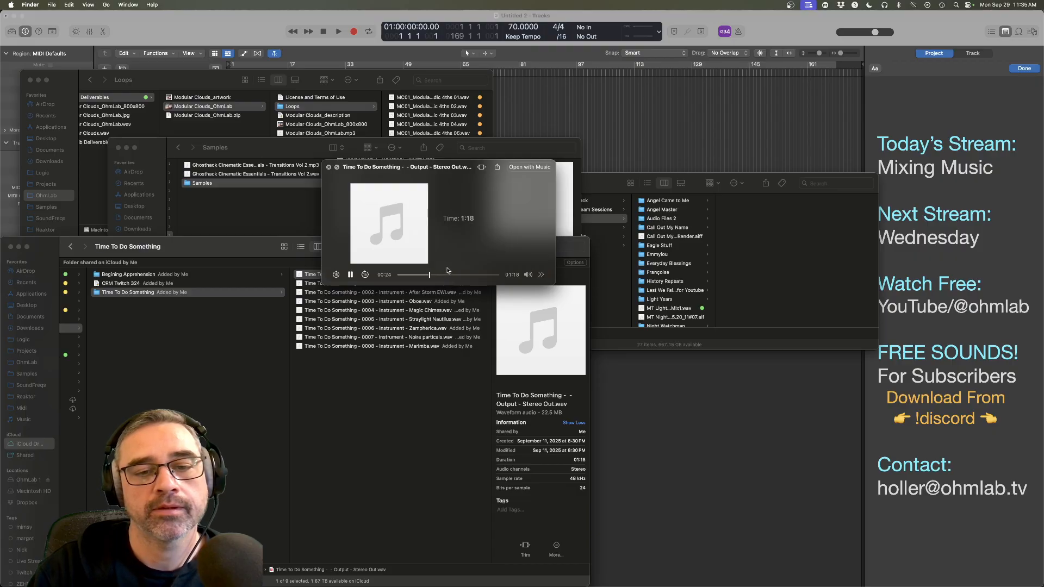
{"action": "key", "text": "space"}
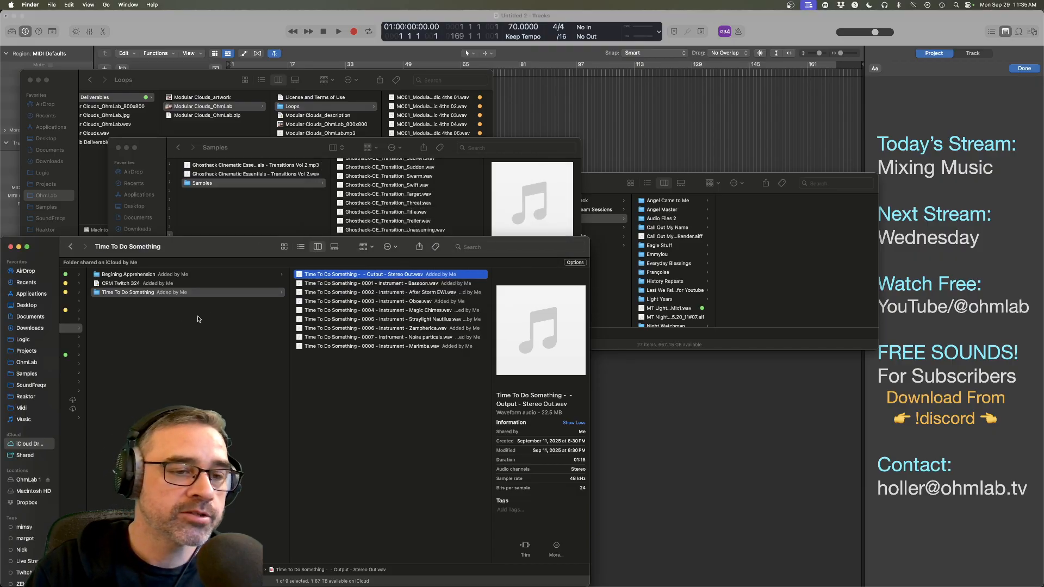
Step: Check the CRM Twitch 324 notes document, and import all Time To Do Something wav files into the Logic Pro project with the Use existing tracks option
{"action": "left_click", "coordinate": [212, 285]}
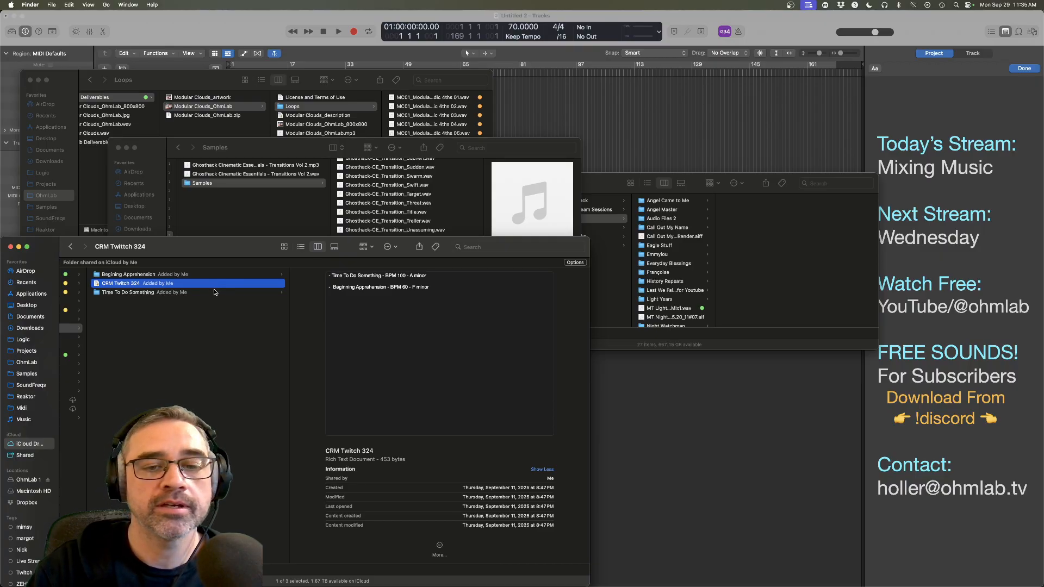
{"action": "left_click", "coordinate": [214, 293]}
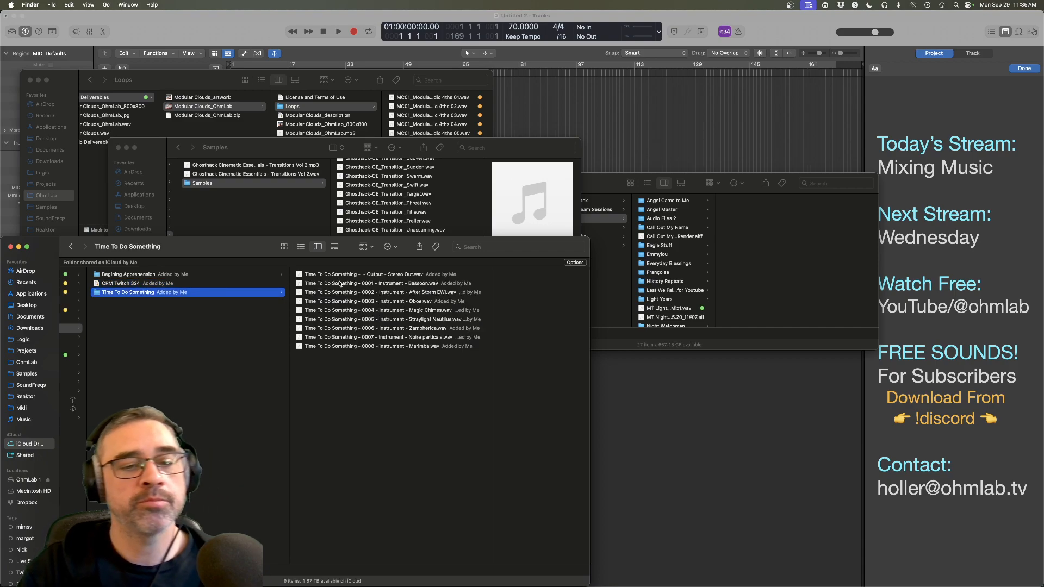
{"action": "left_click_drag", "start_coordinate": [350, 409], "coordinate": [227, 204]}
{"action": "key", "text": "super+Tab"}
{"action": "left_click", "coordinate": [578, 221]}
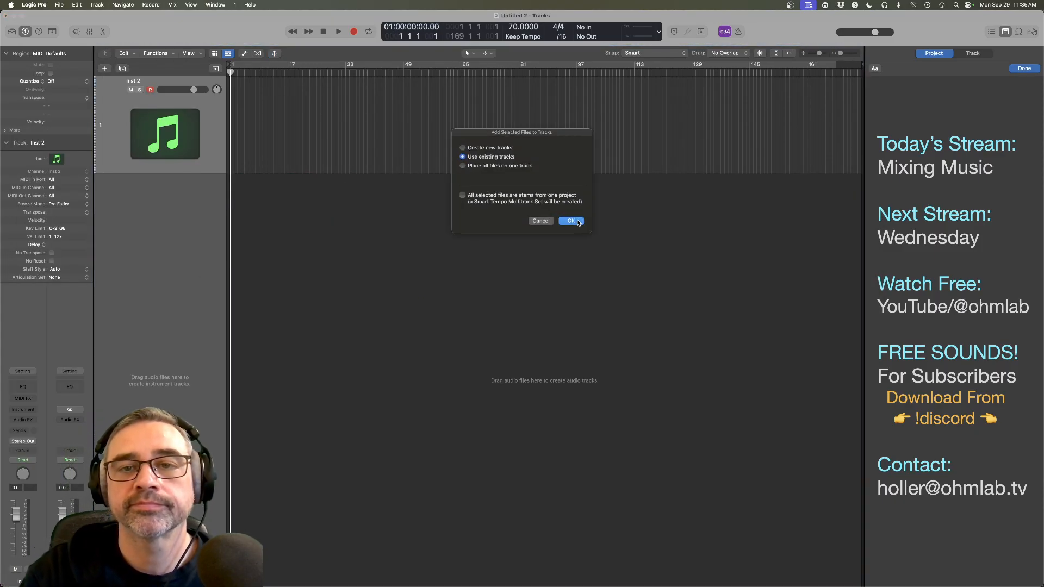
Step: Set the project tempo to 100 BPM
{"action": "double_click", "coordinate": [523, 27]}
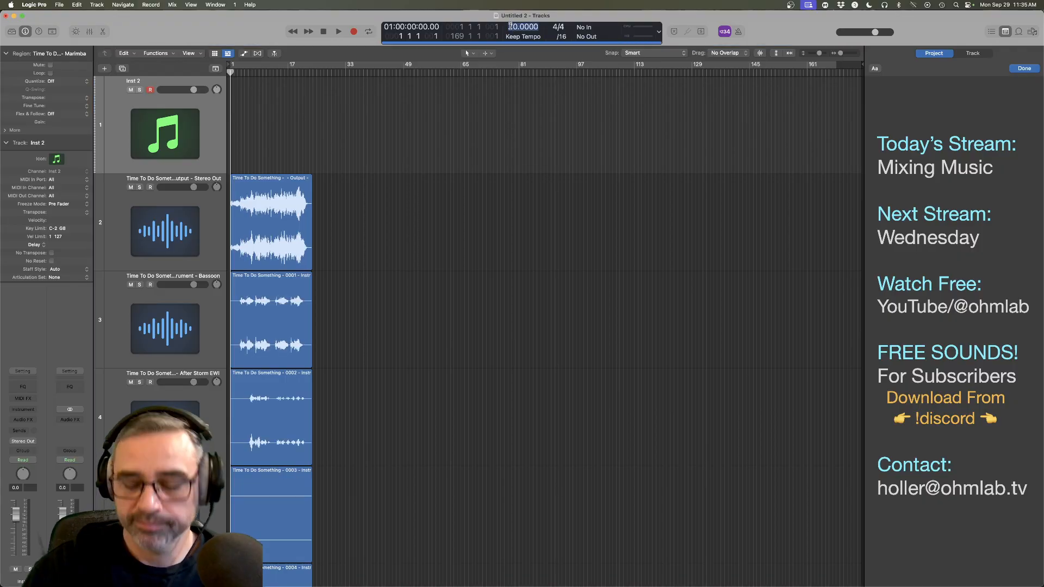
{"action": "type", "text": "100"}
{"action": "key", "text": "Return"}
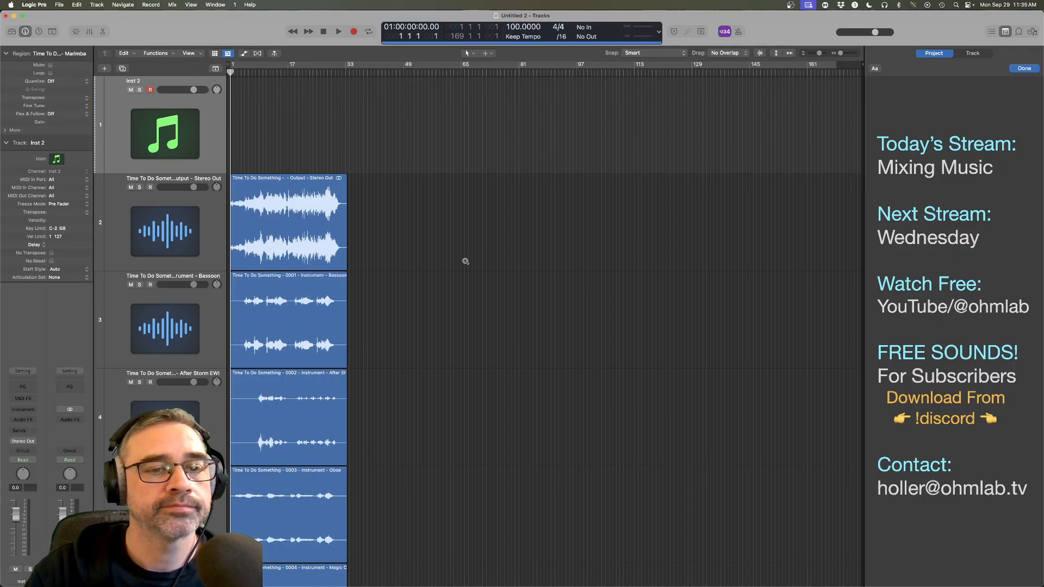
Step: Fit all imported stems in the Tracks area, solo the Stereo Out track and start playback
{"action": "scroll", "coordinate": [465, 261], "scroll_direction": "right", "scroll_amount": 10}
{"action": "scroll", "coordinate": [466, 260], "scroll_direction": "left", "scroll_amount": 5}
{"action": "scroll", "coordinate": [466, 261], "scroll_direction": "down", "scroll_amount": 5}
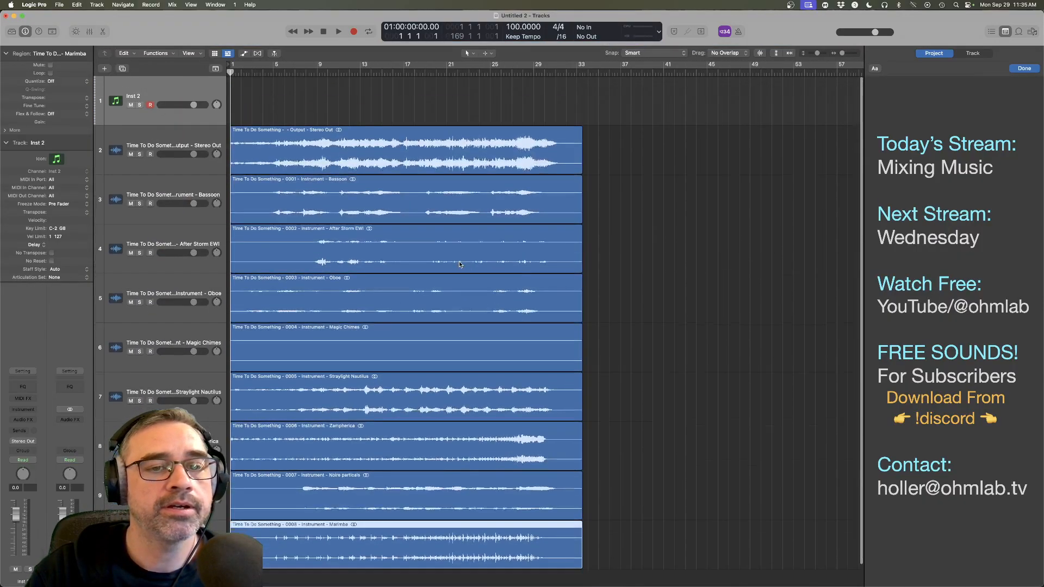
{"action": "scroll", "coordinate": [460, 265], "scroll_direction": "down", "scroll_amount": 1}
{"action": "left_click", "coordinate": [139, 149]}
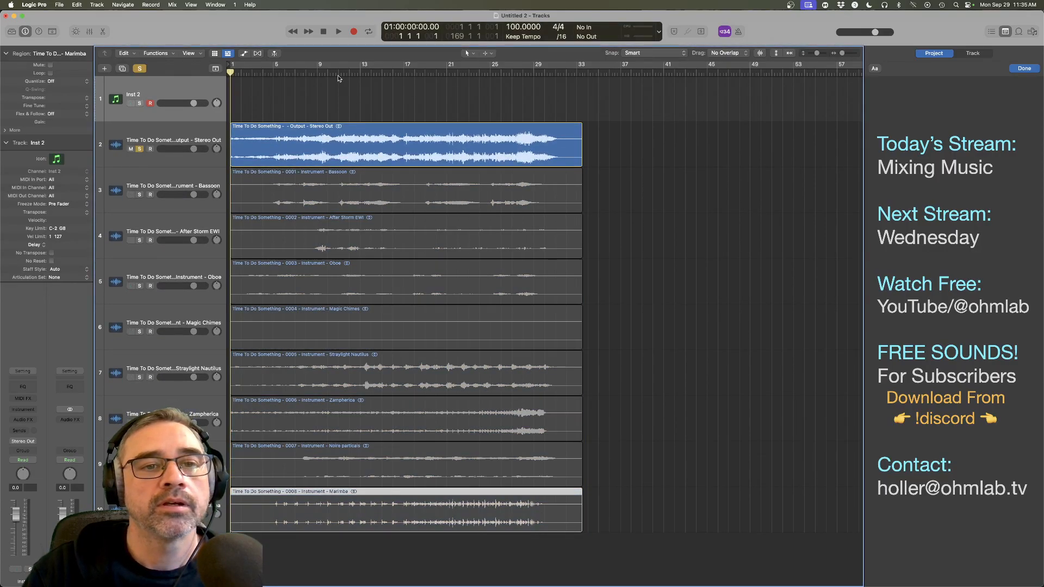
{"action": "double_click", "coordinate": [337, 75]}
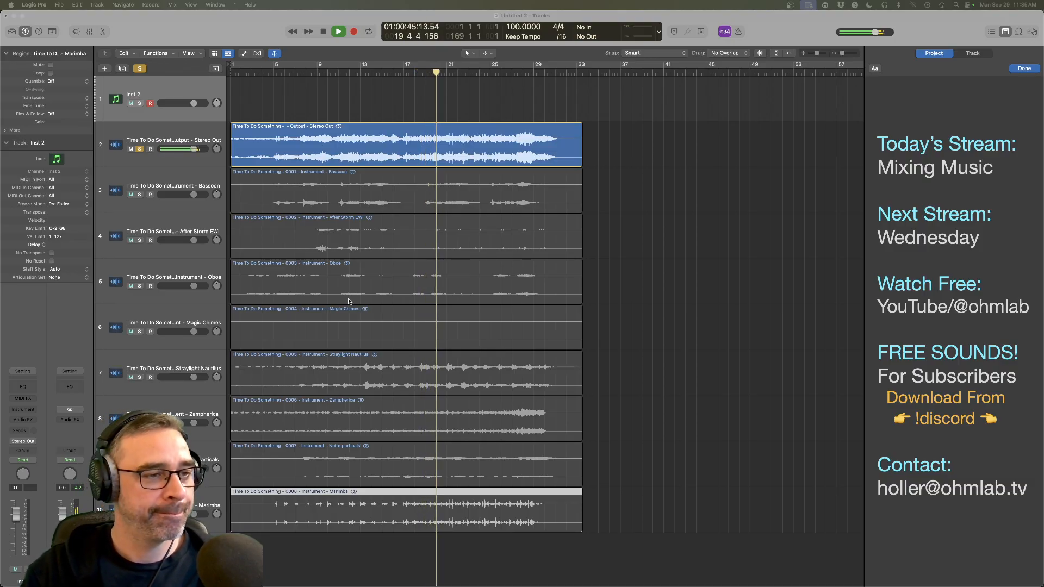
Step: Examine the waveforms of the instrument stems while the soloed Stereo Out mix plays, and stop playback near bar 27
{"action": "key", "text": "super+Down"}
{"action": "key", "text": "super+Down"}
{"action": "key", "text": "super+Down"}
{"action": "key", "text": "super+Right"}
{"action": "key", "text": "super+Right"}
{"action": "key", "text": "super+Right"}
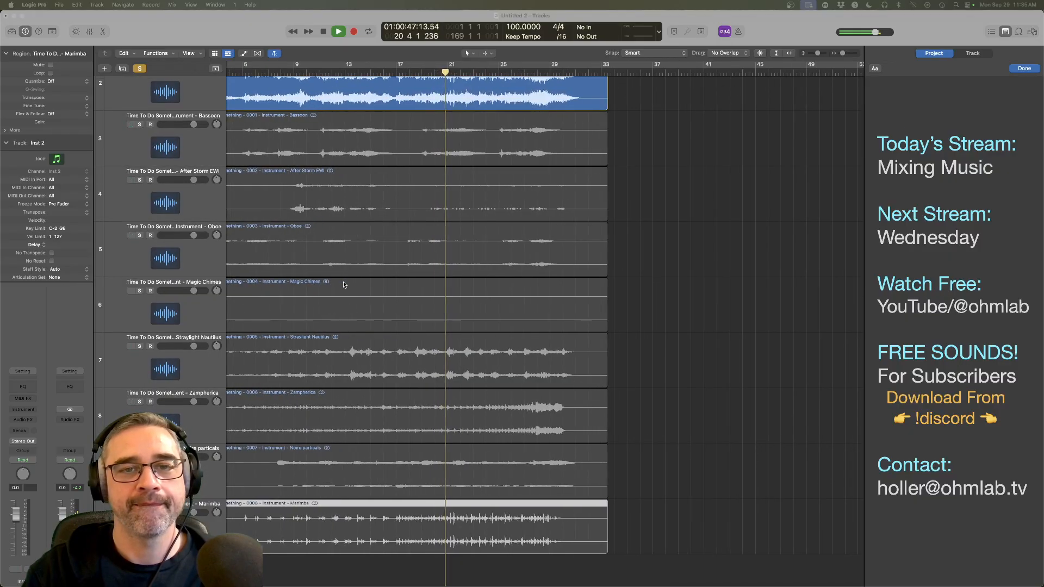
{"action": "key", "text": "super+Right"}
{"action": "key", "text": "super+Right"}
{"action": "key", "text": "super+Right"}
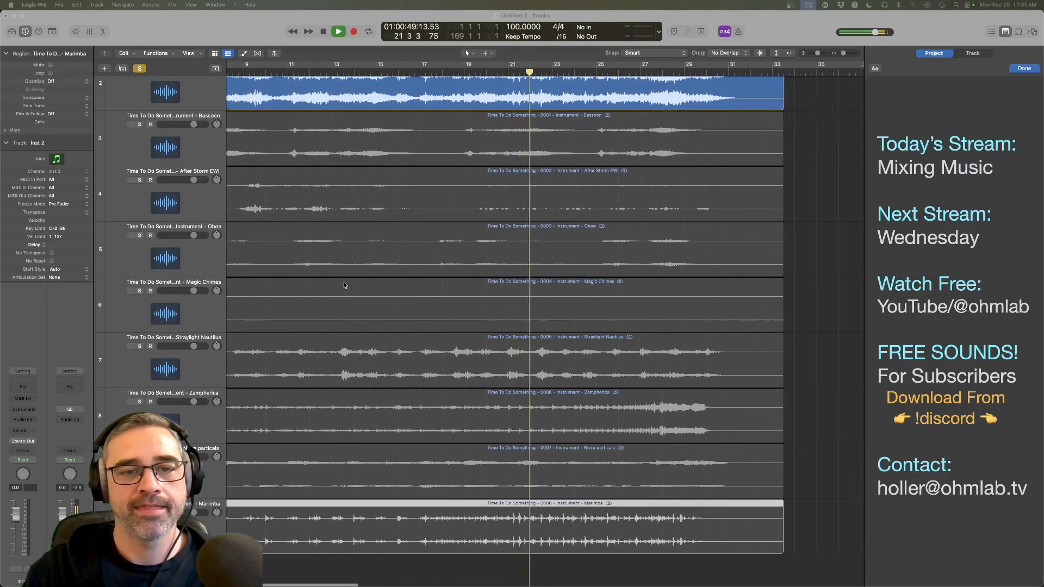
{"action": "scroll", "coordinate": [344, 286], "scroll_direction": "left", "scroll_amount": 3}
{"action": "scroll", "coordinate": [384, 316], "scroll_direction": "up", "scroll_amount": 2}
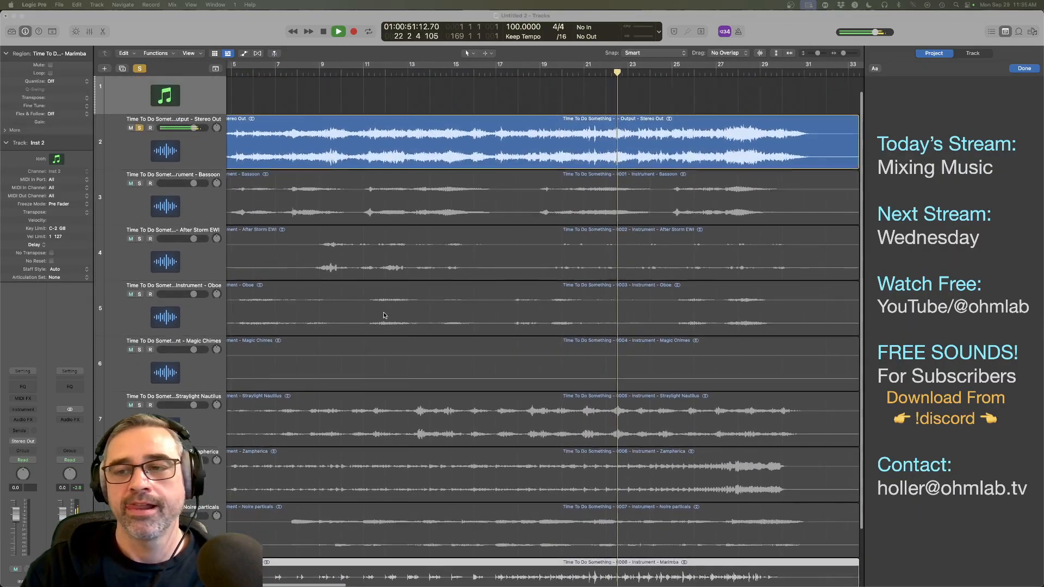
{"action": "scroll", "coordinate": [385, 316], "scroll_direction": "left", "scroll_amount": 3}
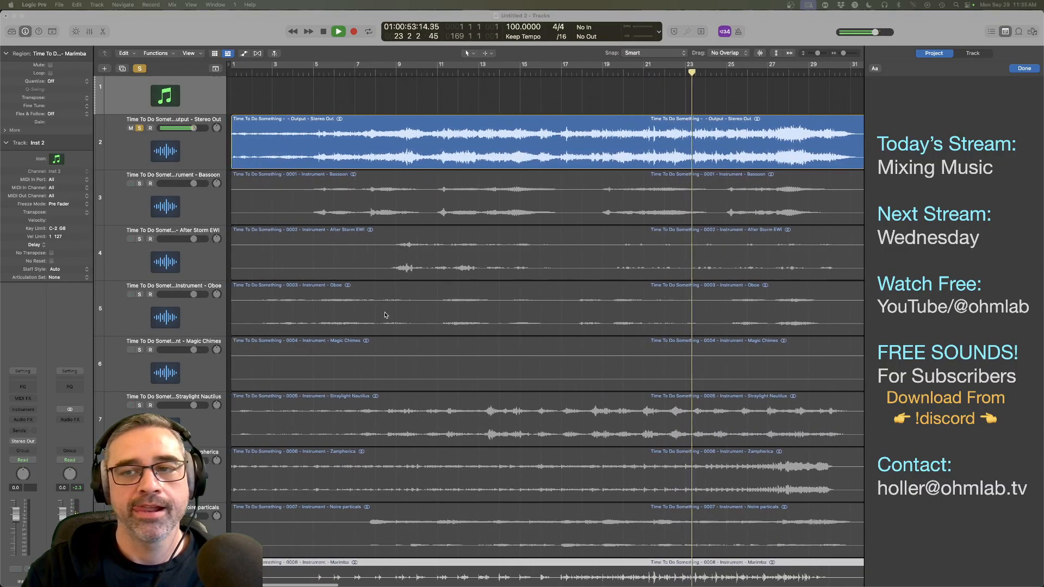
{"action": "scroll", "coordinate": [385, 316], "scroll_direction": "down", "scroll_amount": 2}
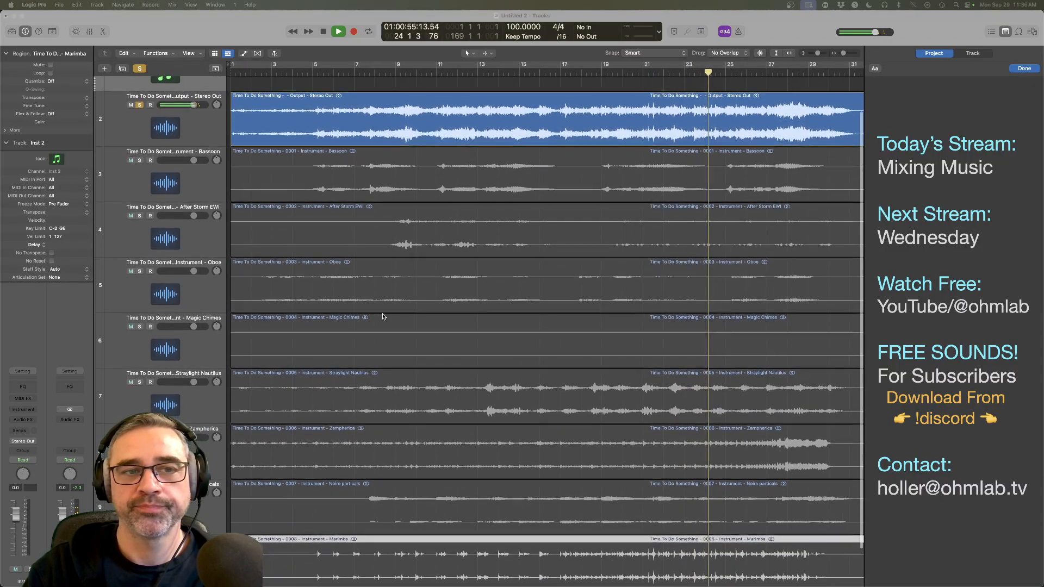
{"action": "scroll", "coordinate": [383, 316], "scroll_direction": "down", "scroll_amount": 1}
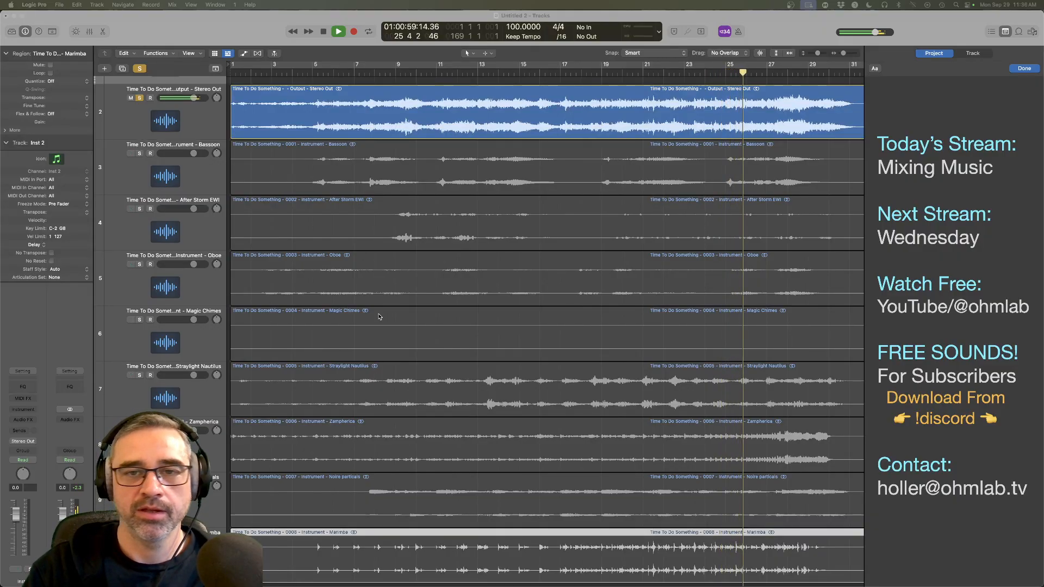
{"action": "left_click", "coordinate": [192, 126]}
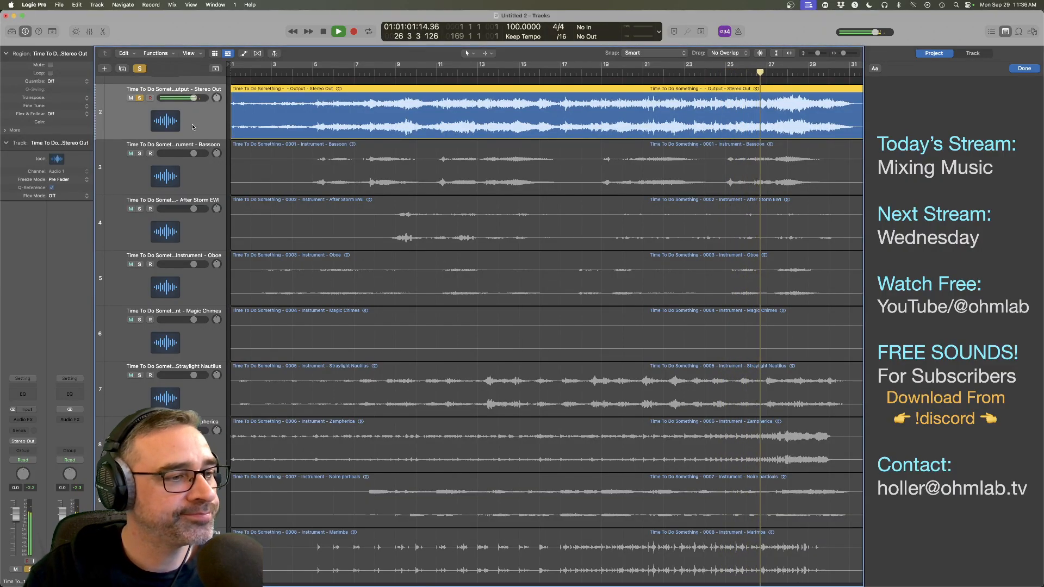
{"action": "key", "text": "space"}
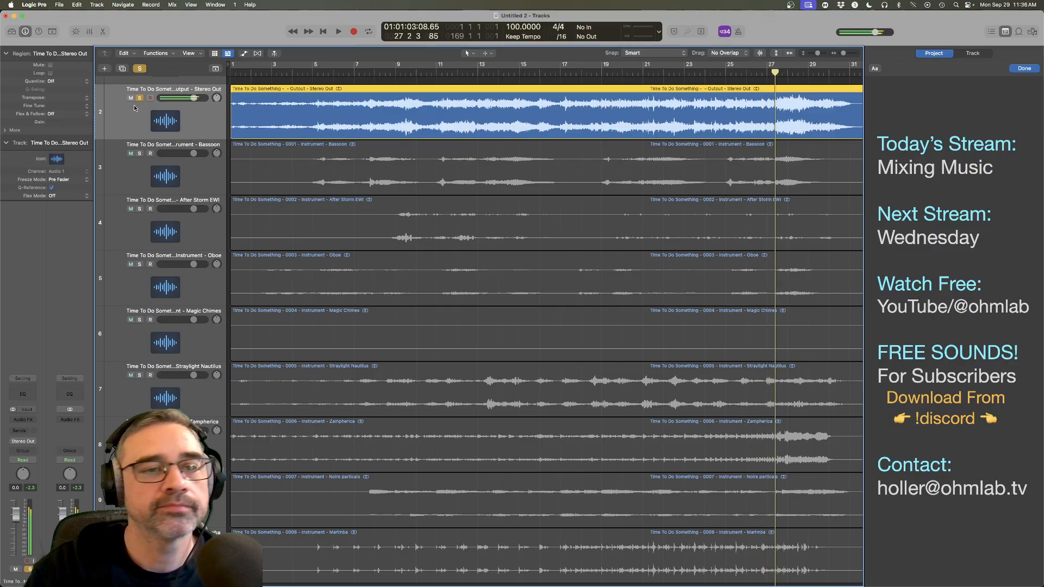
Step: Unsolo the Stereo Out track, solo the Bassoon track and play it from about bar 5
{"action": "left_click", "coordinate": [139, 98]}
{"action": "left_click", "coordinate": [140, 155]}
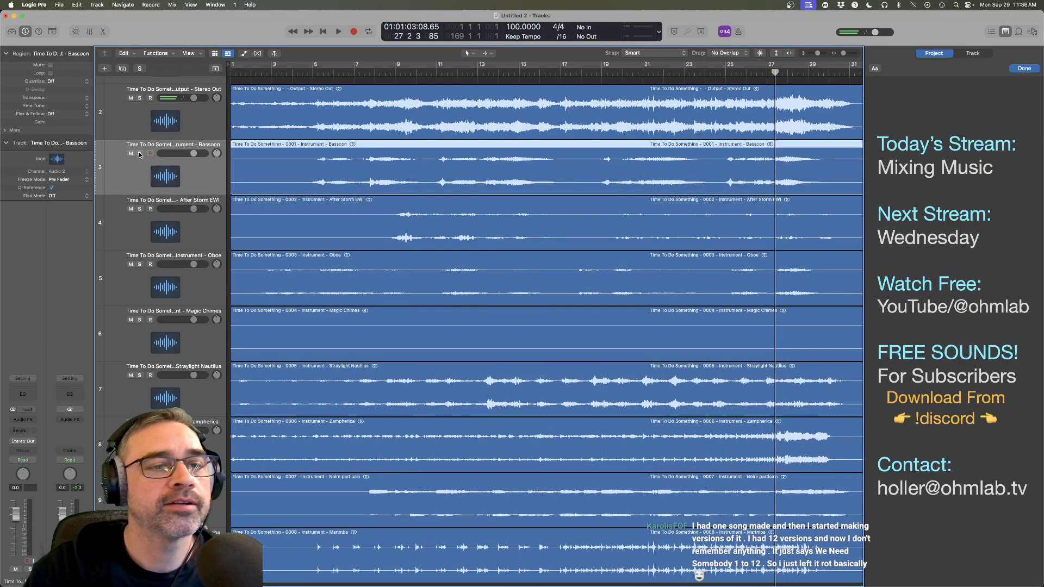
{"action": "left_click", "coordinate": [139, 153]}
{"action": "key", "text": "space"}
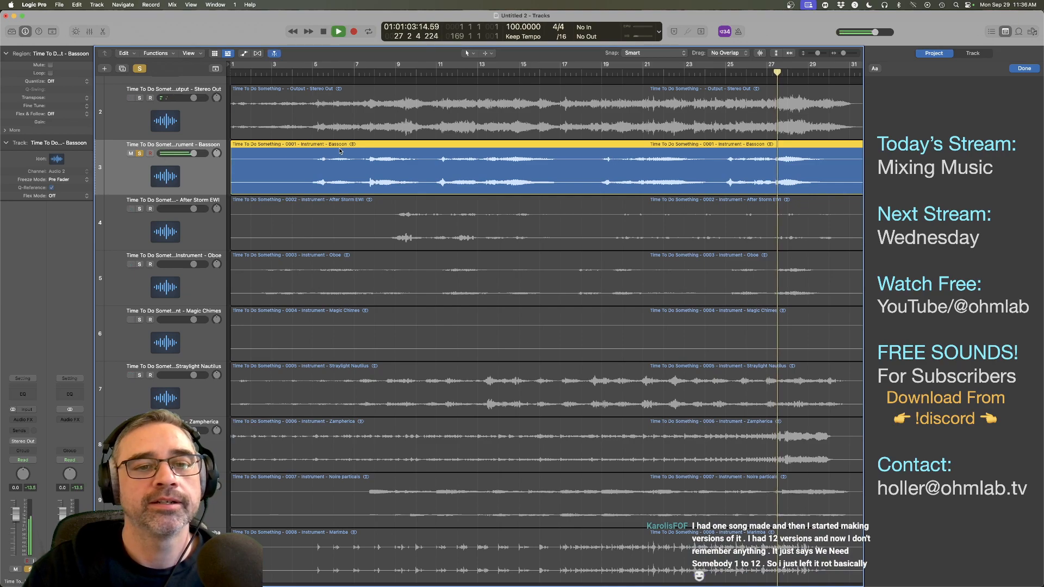
{"action": "left_click", "coordinate": [314, 71]}
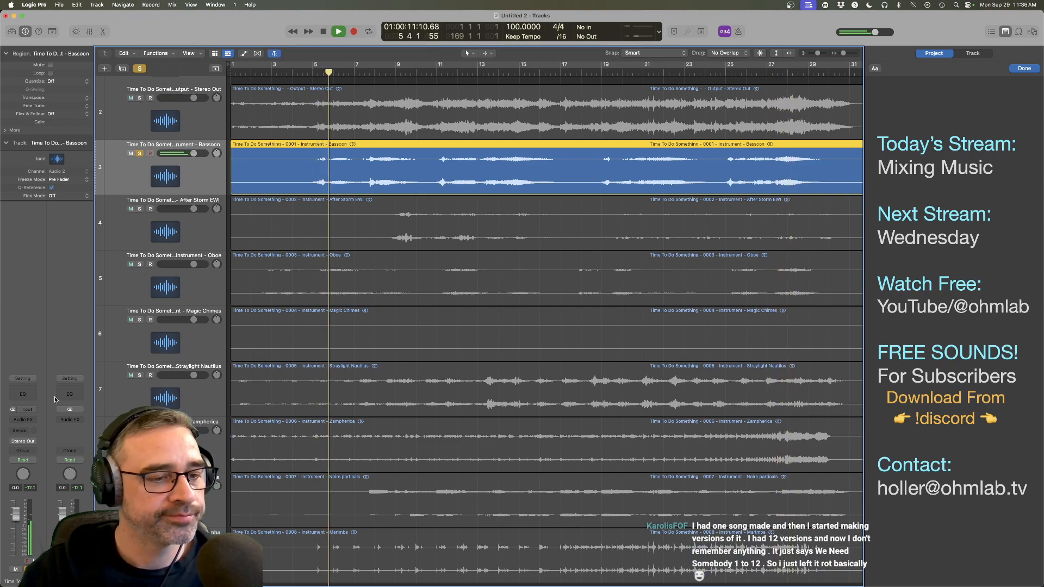
Step: Add a Channel EQ to the Bassoon track and set its low cut to 91 Hz at 6 dB/Oct
{"action": "left_click", "coordinate": [23, 394]}
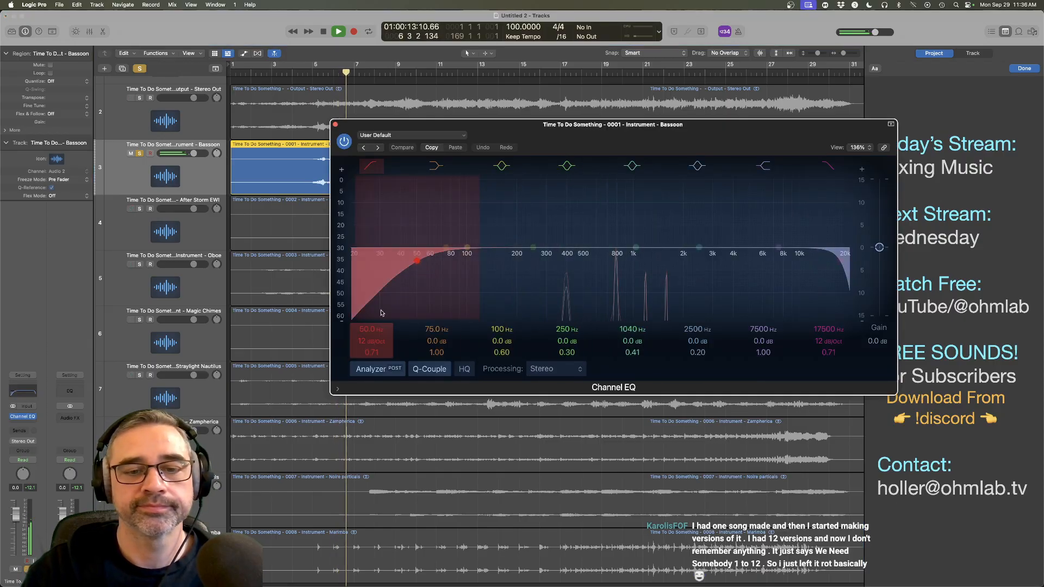
{"action": "left_click_drag", "start_coordinate": [381, 313], "coordinate": [438, 313]}
{"action": "mouse_move", "coordinate": [366, 341]}
{"action": "left_mouse_down"}
{"action": "mouse_move", "coordinate": [365, 324]}
{"action": "mouse_move", "coordinate": [365, 339]}
{"action": "left_mouse_up"}
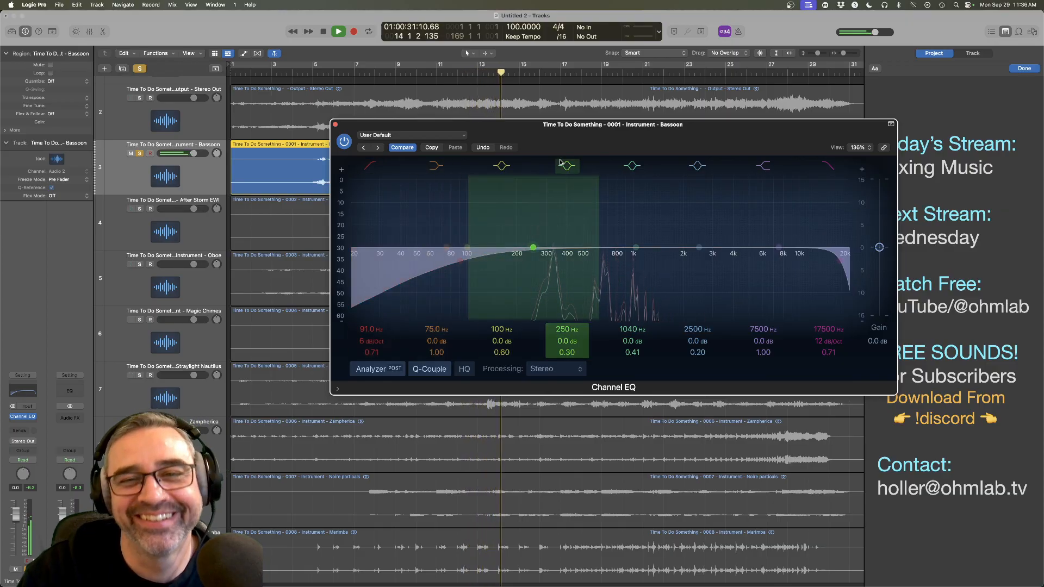
Step: Move the EQ window clear of the Bassoon region and set the 2500 Hz band to 1470 Hz, +3.7 dB, Q 0.71 during playback
{"action": "left_click_drag", "start_coordinate": [568, 124], "coordinate": [498, 124]}
{"action": "key", "text": "space"}
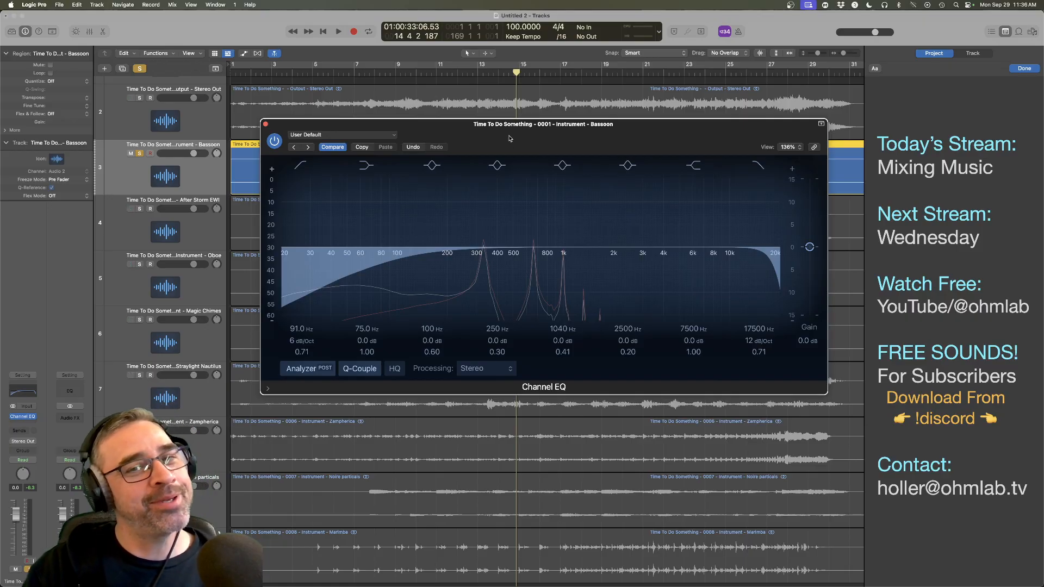
{"action": "left_click_drag", "start_coordinate": [507, 138], "coordinate": [477, 238]}
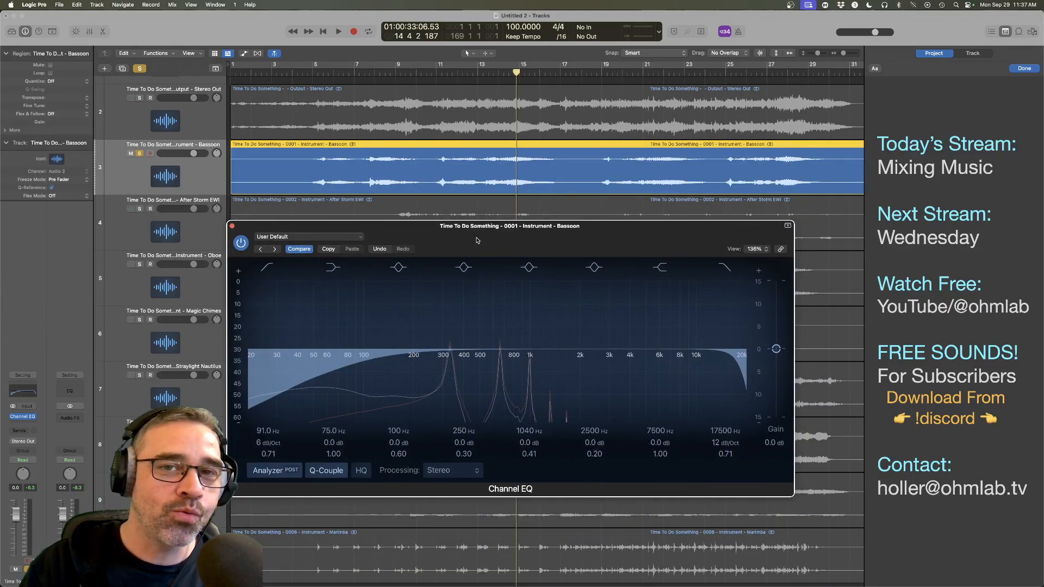
{"action": "double_click", "coordinate": [316, 73]}
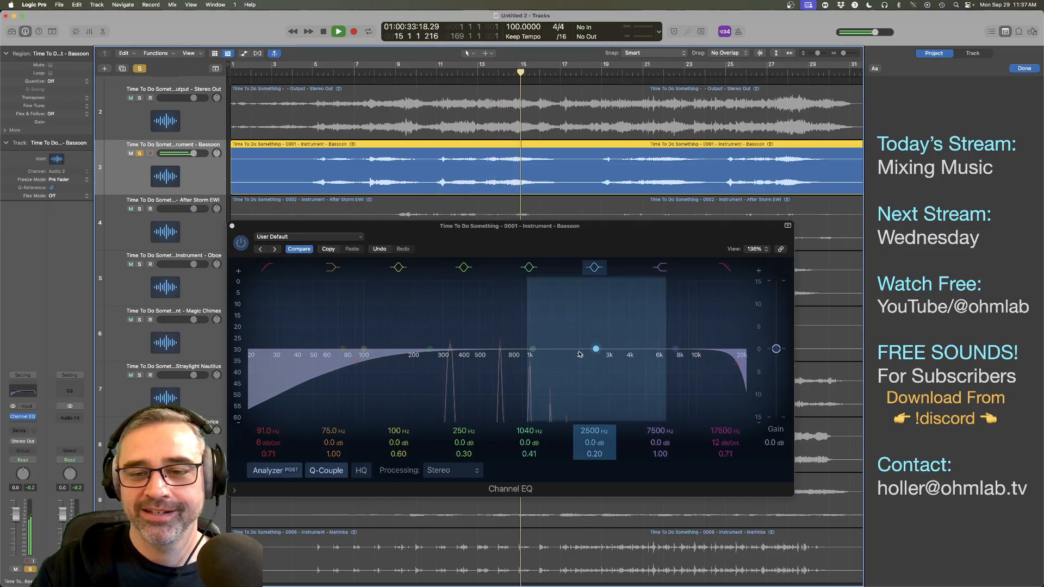
{"action": "left_click_drag", "start_coordinate": [596, 351], "coordinate": [576, 338]}
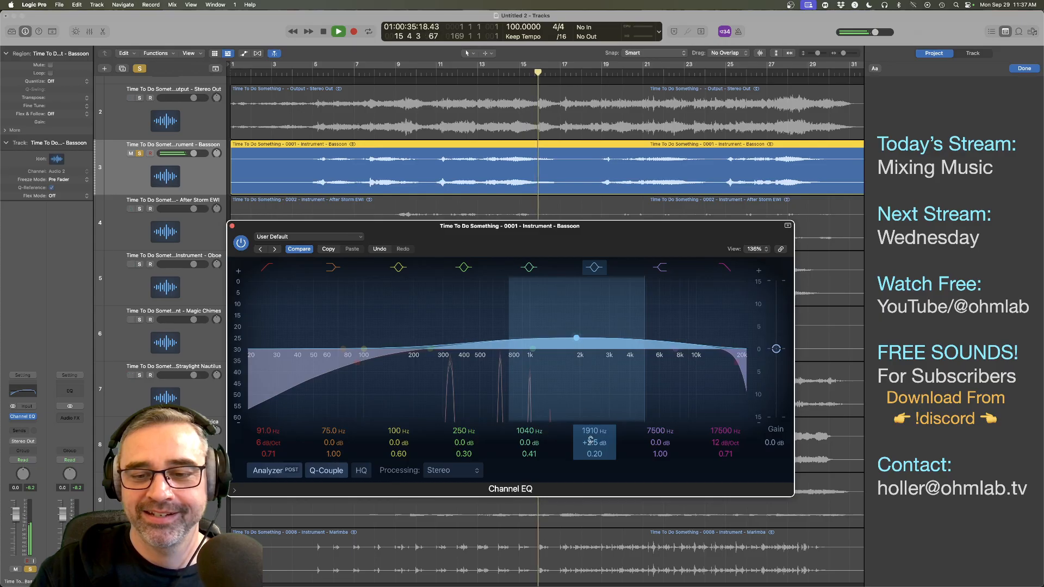
{"action": "left_click_drag", "start_coordinate": [590, 456], "coordinate": [590, 435]}
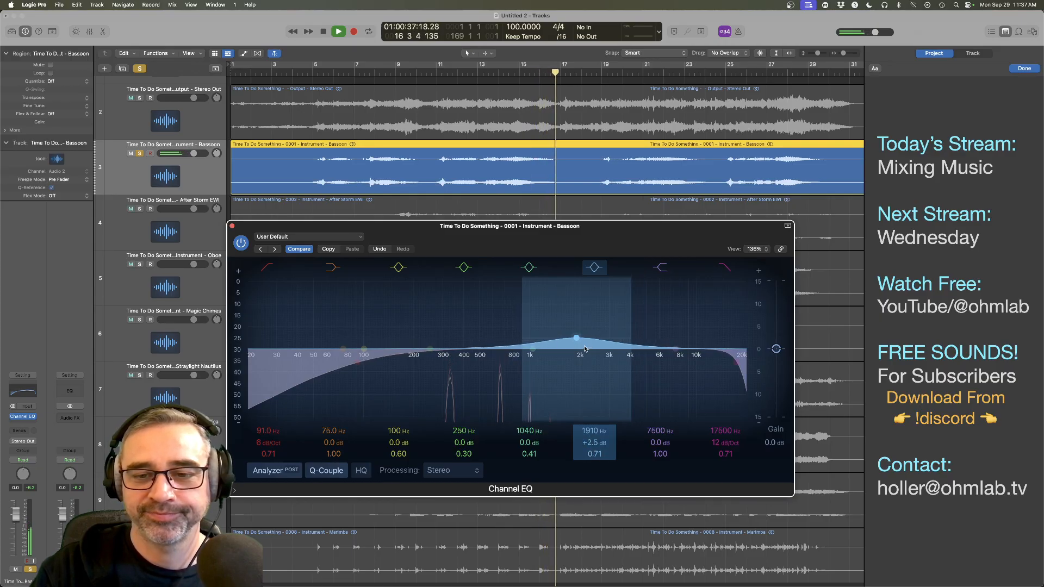
{"action": "left_click_drag", "start_coordinate": [577, 338], "coordinate": [557, 335]}
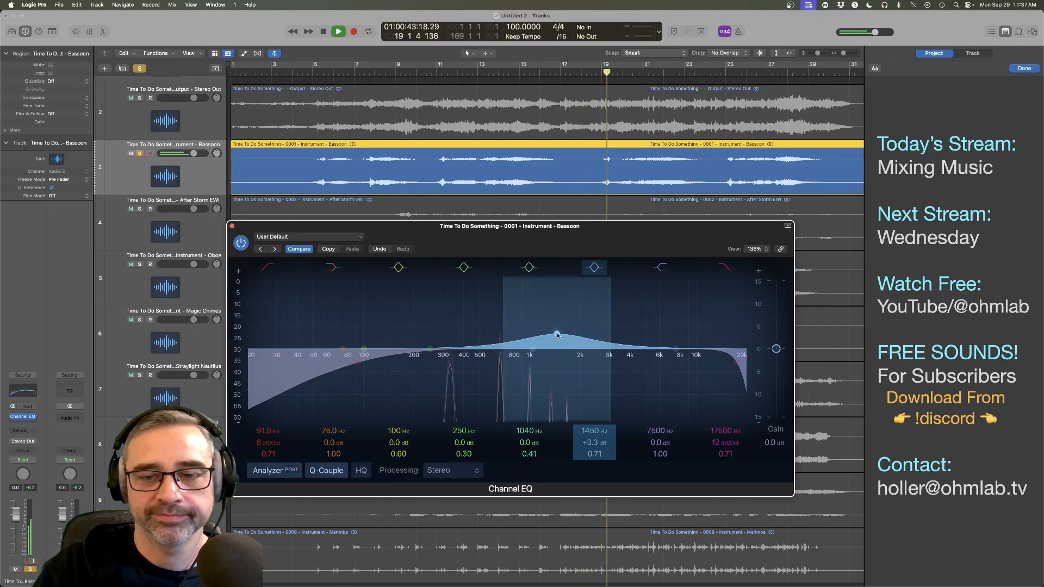
{"action": "left_click_drag", "start_coordinate": [558, 335], "coordinate": [559, 333]}
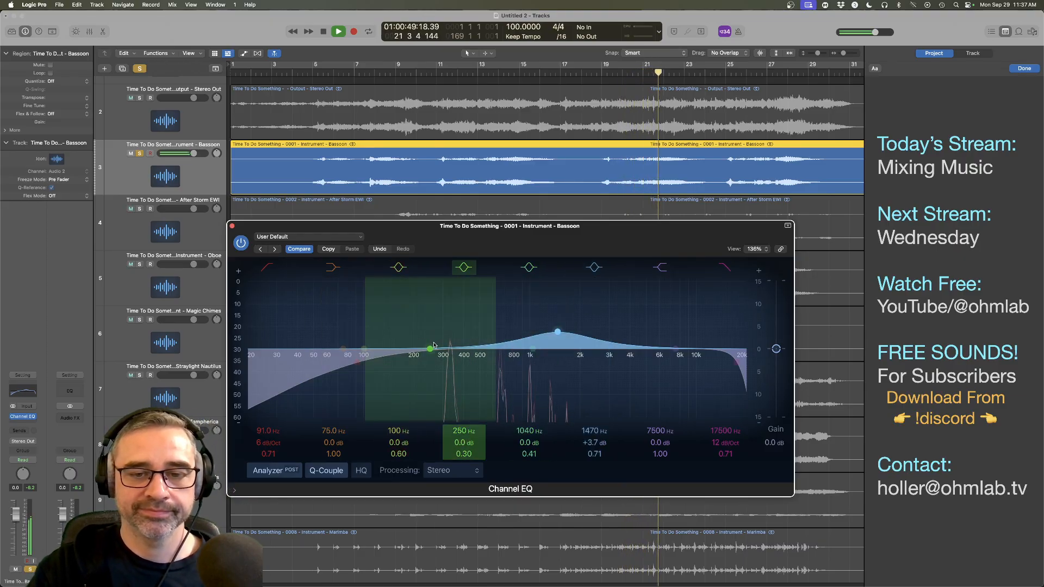
Step: Set the Bassoon EQ's 250 Hz band to 246 Hz, -2.5 dB and Q 1.10
{"action": "left_click_drag", "start_coordinate": [431, 350], "coordinate": [429, 367]}
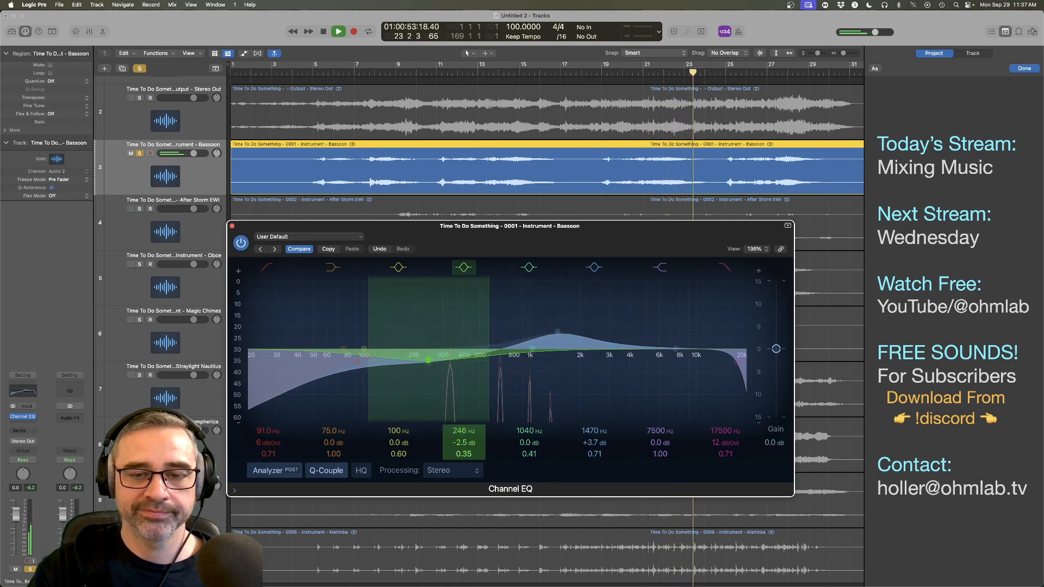
{"action": "scroll", "coordinate": [428, 360], "scroll_direction": "up", "scroll_amount": 5}
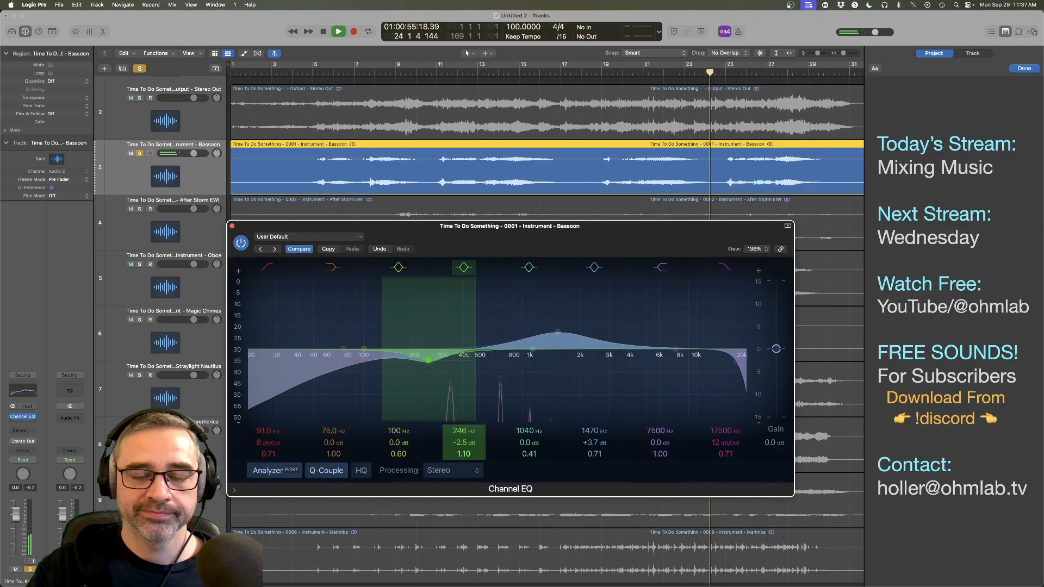
Step: On the Bassoon EQ, set the 246 Hz band to Q 1.20, low shelf to 107 Hz, -2.8 dB, and high shelf to 10800 Hz, +2.5 dB
{"action": "scroll", "coordinate": [429, 360], "scroll_direction": "up", "scroll_amount": 1}
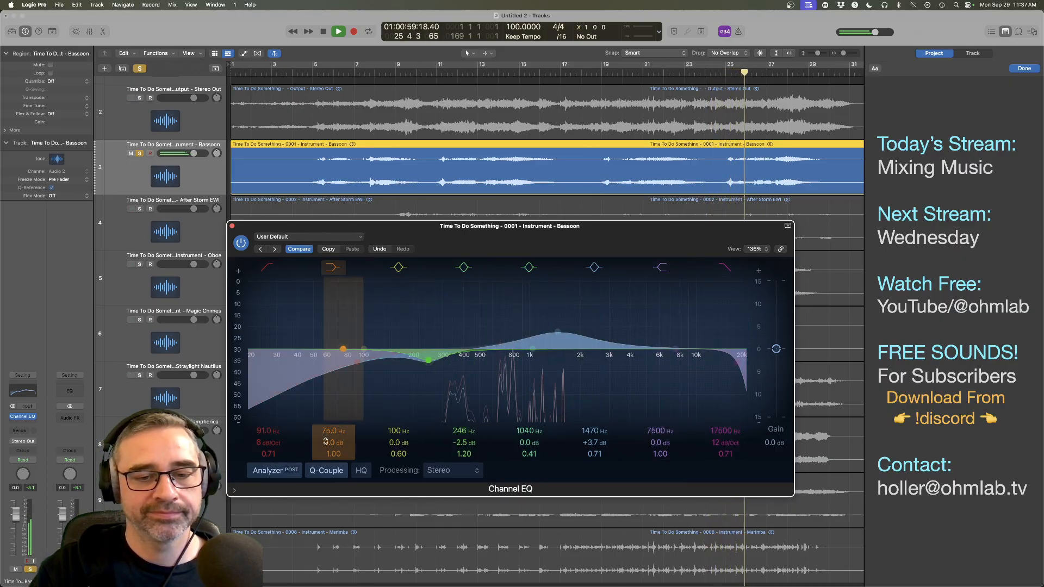
{"action": "mouse_move", "coordinate": [328, 442]}
{"action": "left_mouse_down"}
{"action": "mouse_move", "coordinate": [328, 458]}
{"action": "mouse_move", "coordinate": [324, 424]}
{"action": "left_mouse_up"}
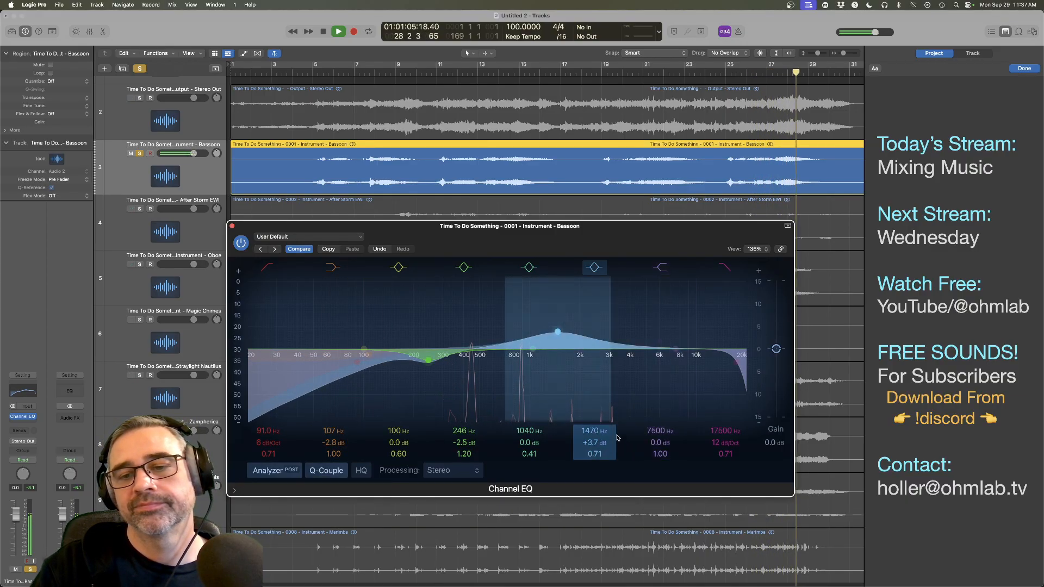
{"action": "left_click_drag", "start_coordinate": [675, 349], "coordinate": [702, 343]}
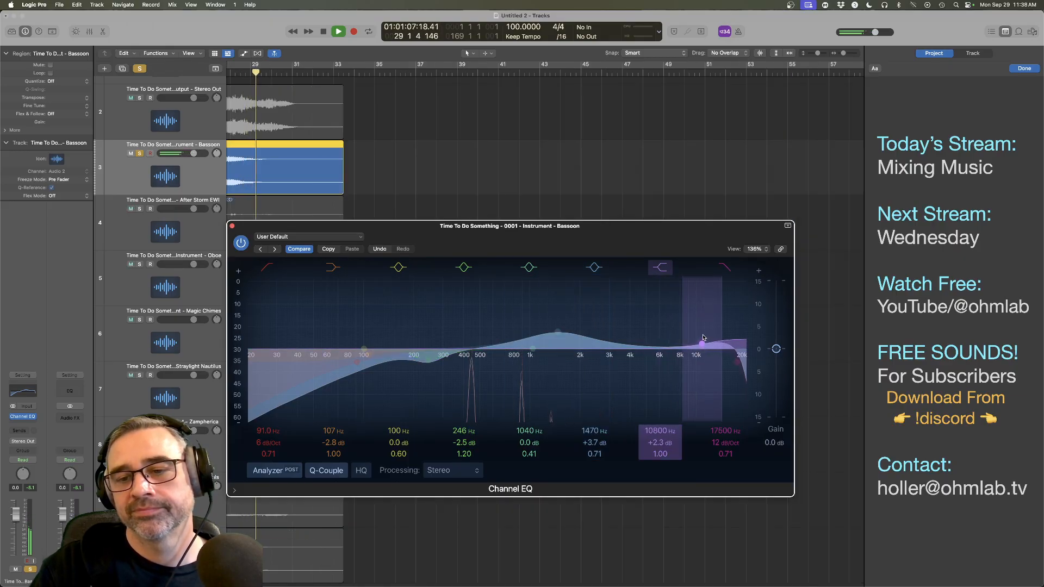
Step: Close the Bassoon EQ, unsolo that track, then solo After Storm EWI and play it from about bar 9
{"action": "left_click", "coordinate": [139, 154]}
{"action": "key", "text": "space"}
{"action": "left_click", "coordinate": [140, 209]}
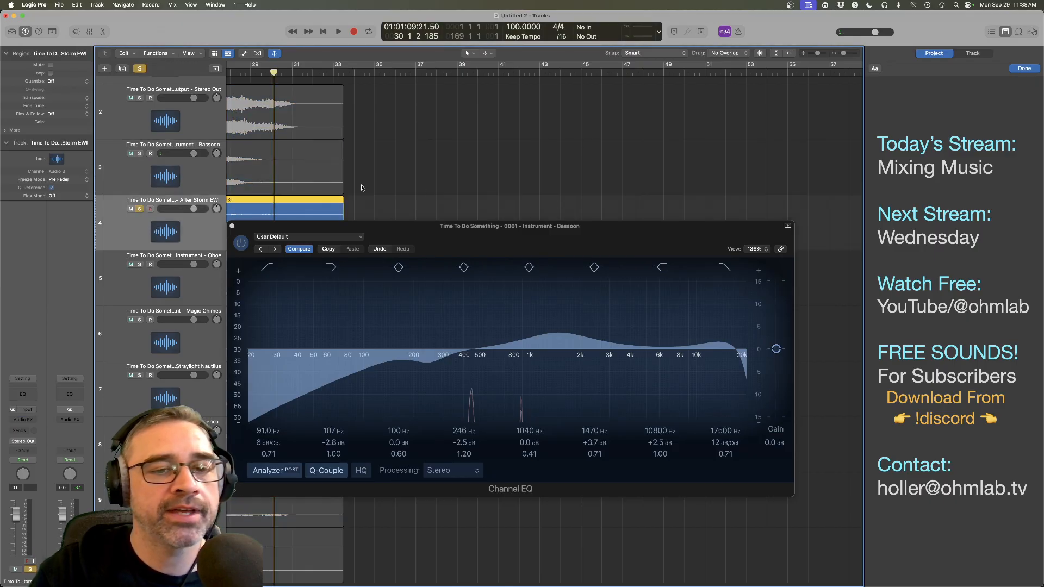
{"action": "scroll", "coordinate": [419, 194], "scroll_direction": "left", "scroll_amount": 10}
{"action": "left_click", "coordinate": [232, 226]}
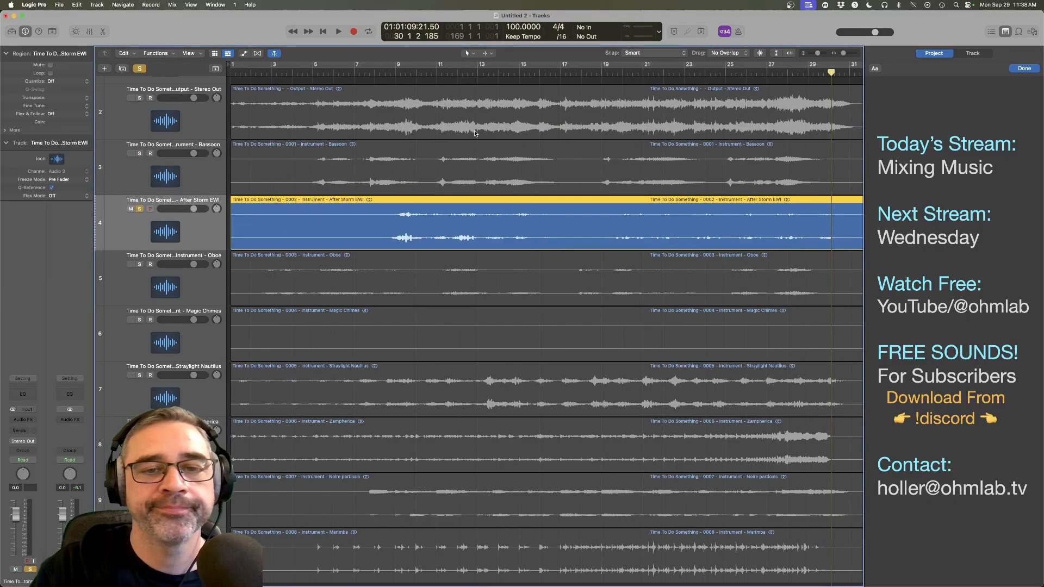
{"action": "double_click", "coordinate": [398, 71]}
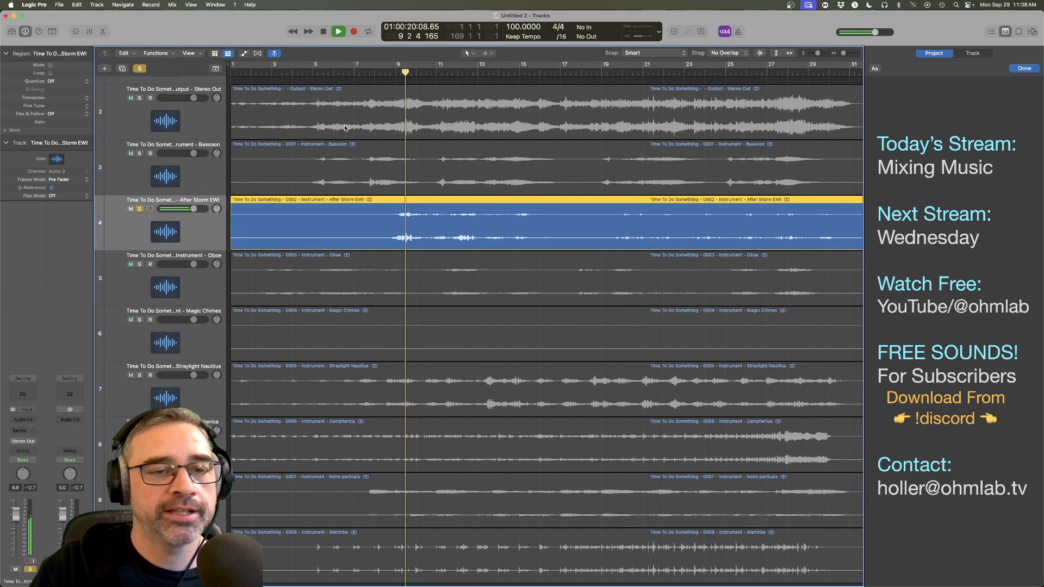
Step: Add a Channel EQ to the After Storm EWI track and set its low cut to 288 Hz during playback
{"action": "left_click", "coordinate": [26, 398]}
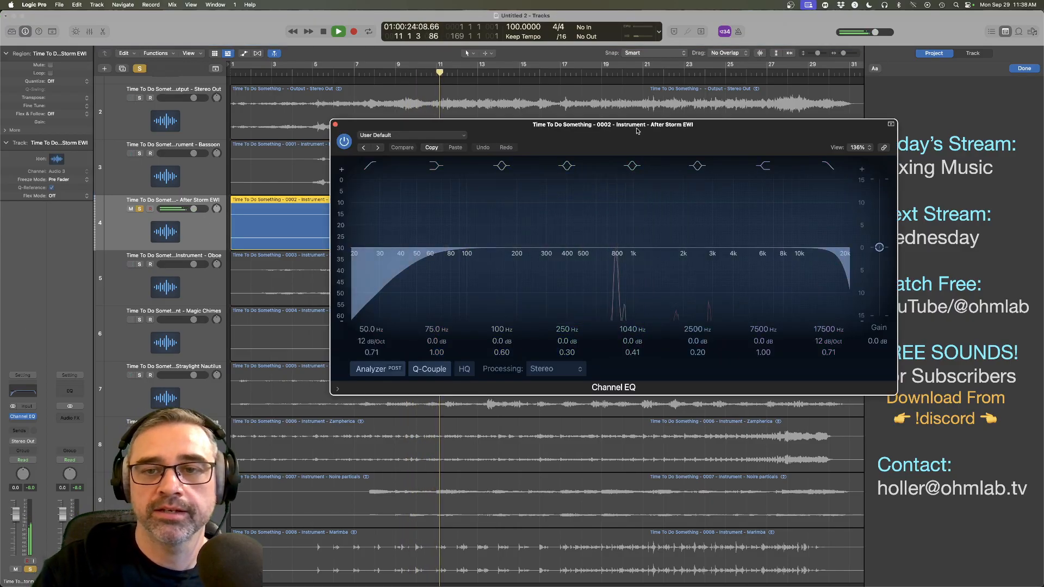
{"action": "left_click_drag", "start_coordinate": [633, 137], "coordinate": [485, 268]}
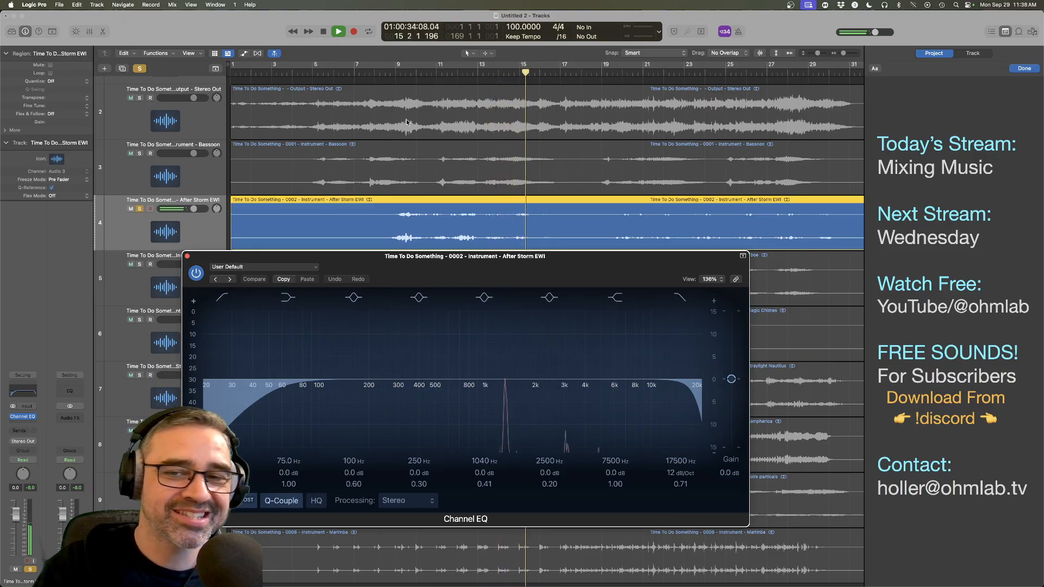
{"action": "left_click_drag", "start_coordinate": [268, 392], "coordinate": [395, 393]}
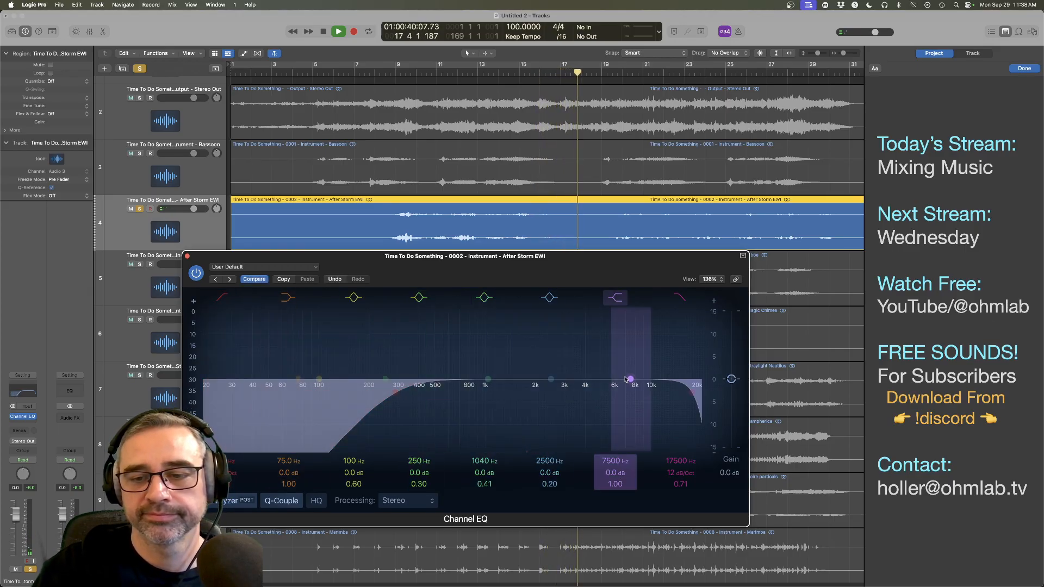
Step: Set the EWI EQ's high shelf to 6150 Hz, +1.0 dB, and its 1040 Hz band to 490 Hz, -3.1 dB, Q 0.71
{"action": "left_click_drag", "start_coordinate": [630, 379], "coordinate": [616, 375]}
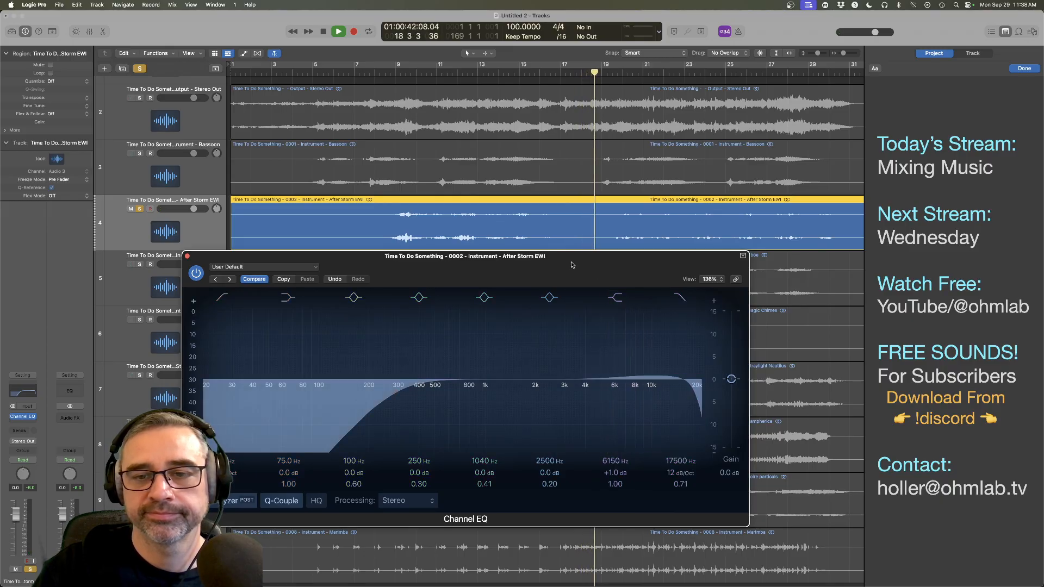
{"action": "left_click_drag", "start_coordinate": [671, 260], "coordinate": [537, 292]}
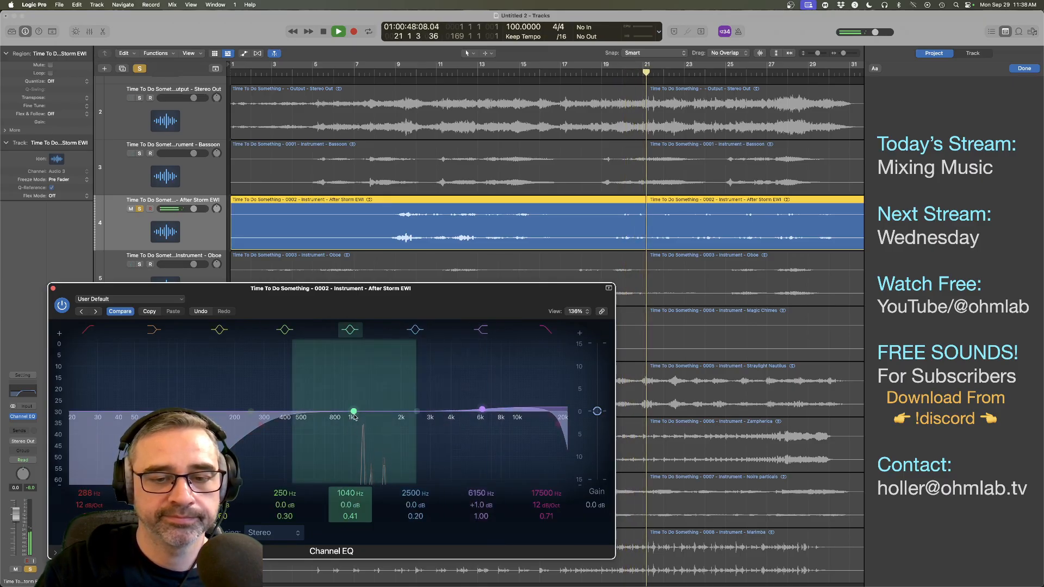
{"action": "left_click_drag", "start_coordinate": [353, 416], "coordinate": [299, 430]}
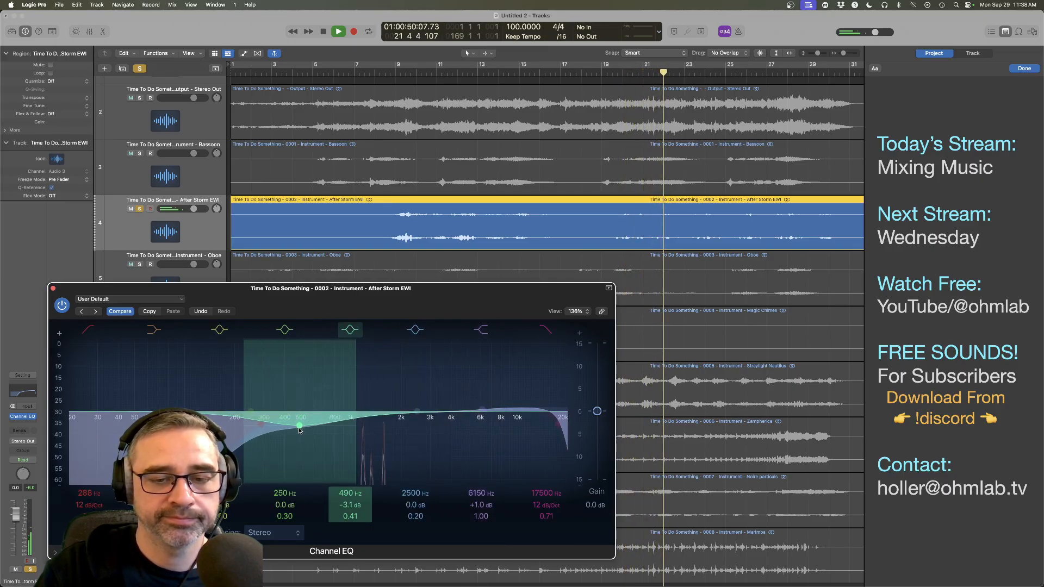
{"action": "left_click_drag", "start_coordinate": [350, 517], "coordinate": [350, 501]}
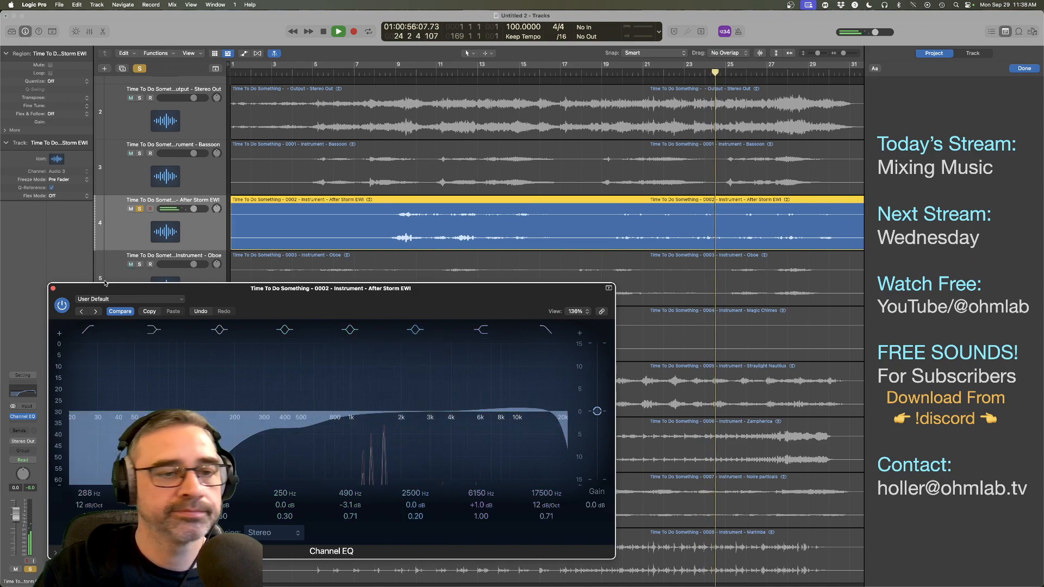
Step: Close the EWI EQ, unsolo that track, and play the Oboe track soloed from about bar 3
{"action": "key", "text": "super+w"}
{"action": "key", "text": "space"}
{"action": "key", "text": "super+a"}
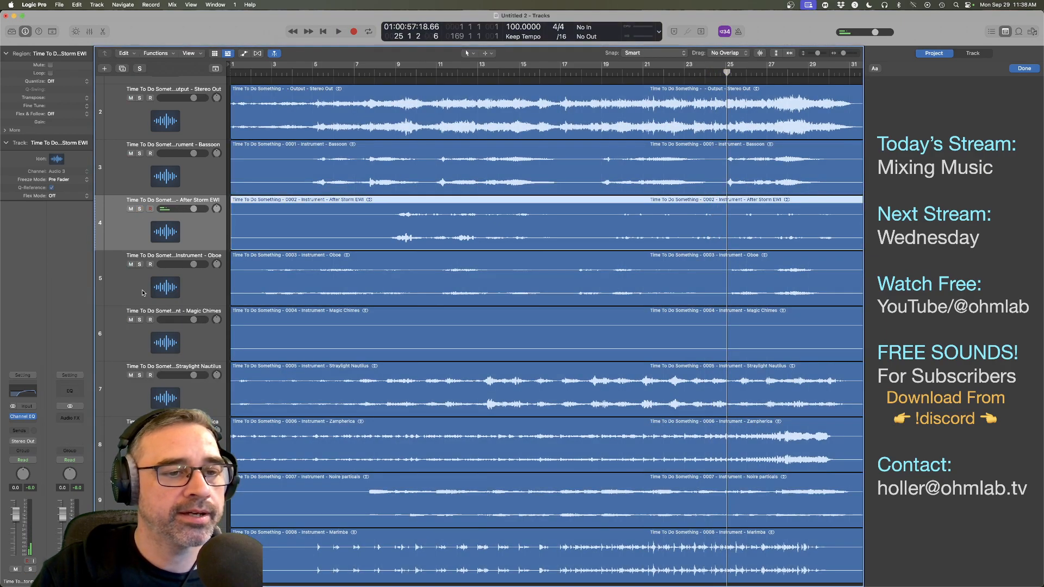
{"action": "left_click", "coordinate": [143, 292]}
{"action": "key", "text": "s"}
{"action": "key", "text": "space"}
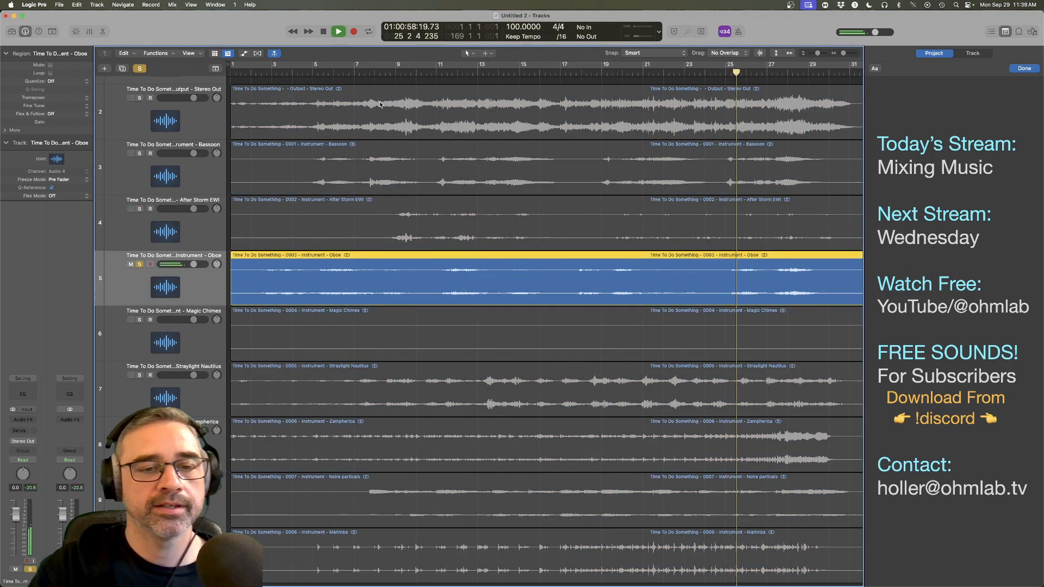
{"action": "left_click", "coordinate": [268, 72]}
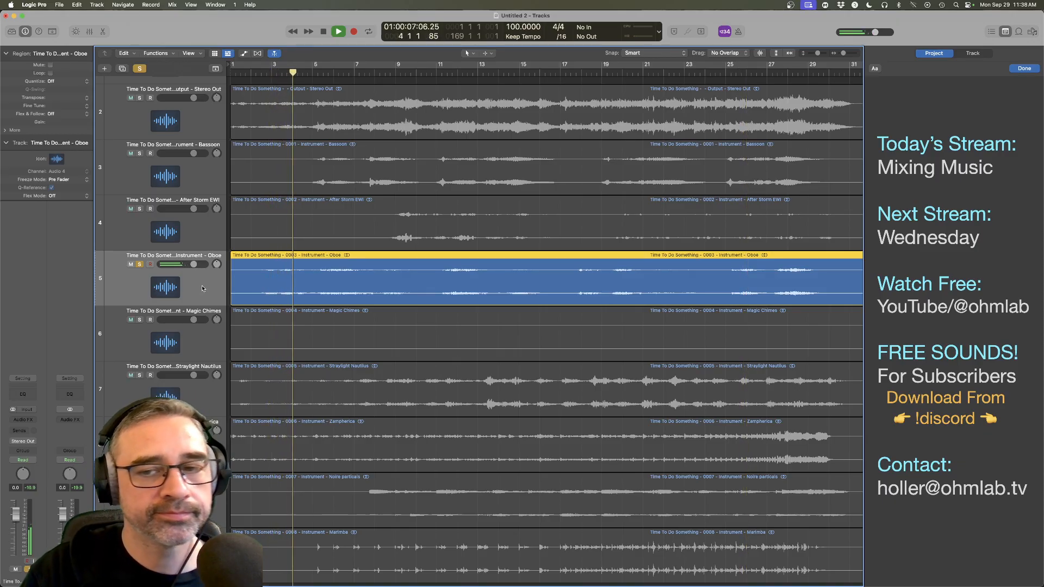
Step: Add a Channel EQ to the Oboe track, set its low cut to 181 Hz, and place the EQ window clear of the Oboe region
{"action": "left_click", "coordinate": [26, 393]}
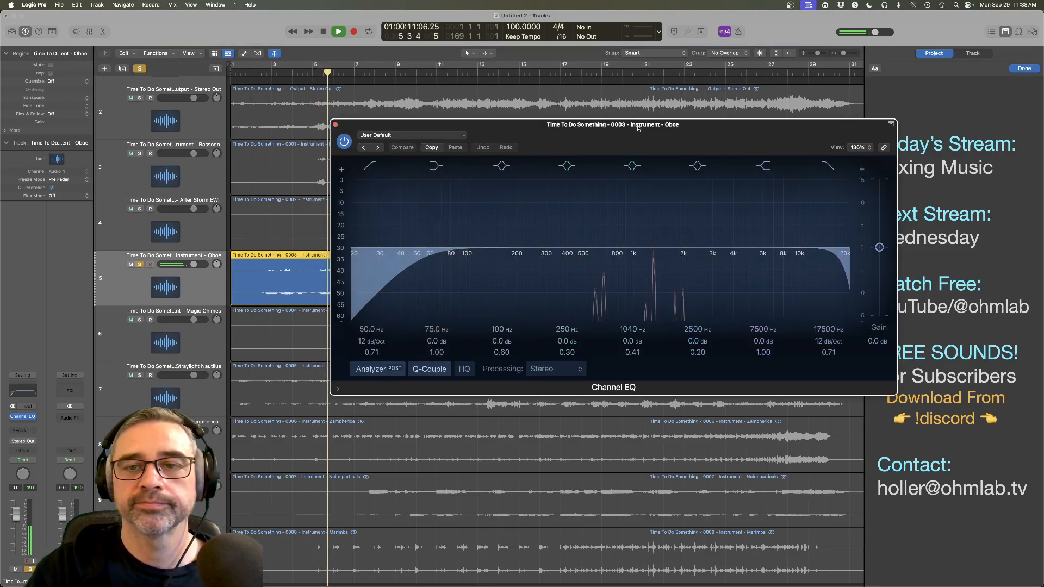
{"action": "left_click_drag", "start_coordinate": [639, 129], "coordinate": [496, 182]}
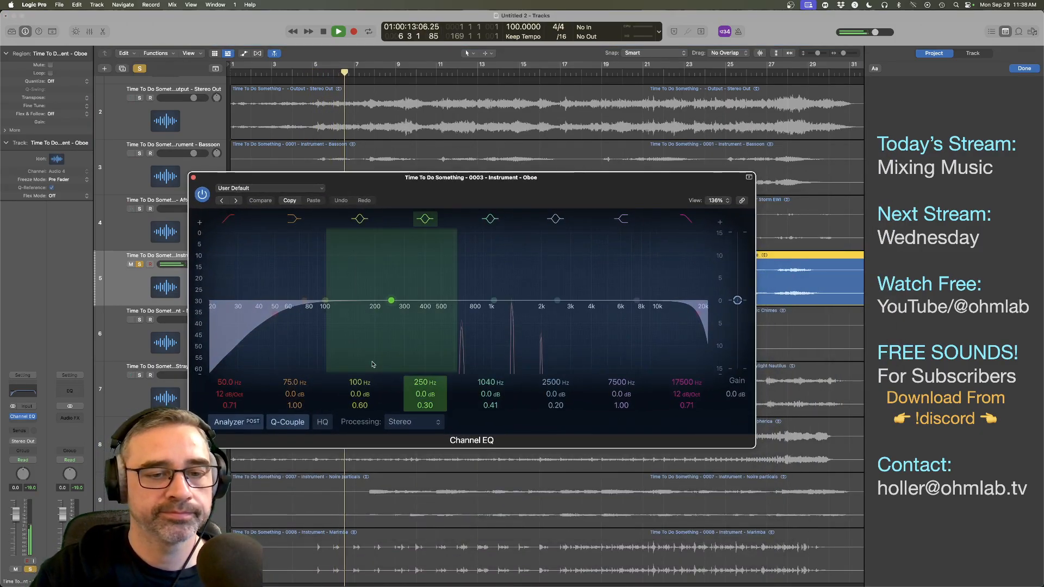
{"action": "left_click_drag", "start_coordinate": [229, 382], "coordinate": [229, 337]}
{"action": "left_click_drag", "start_coordinate": [471, 206], "coordinate": [495, 341]}
{"action": "scroll", "coordinate": [449, 282], "scroll_direction": "up", "scroll_amount": 5}
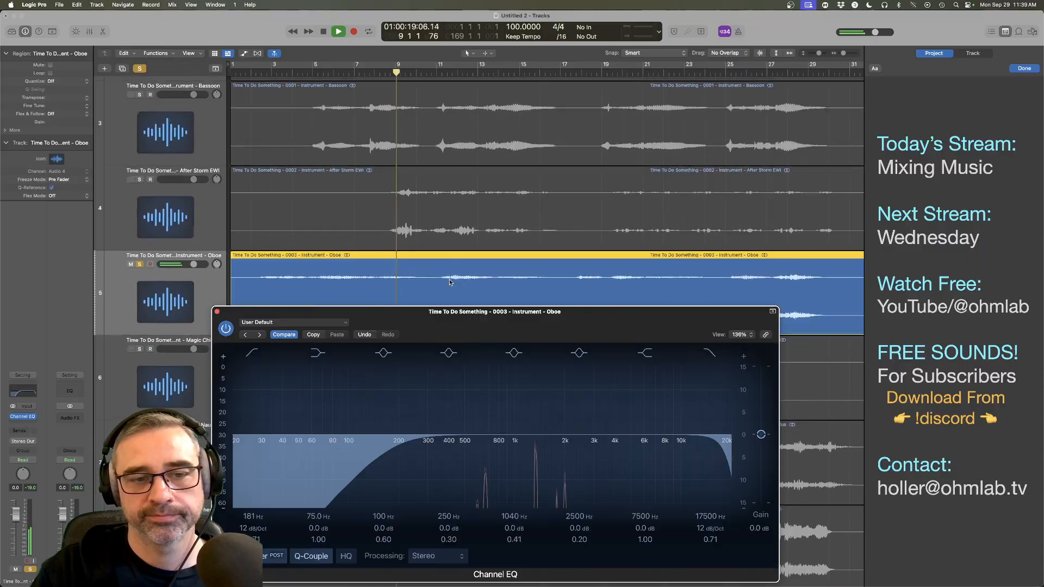
{"action": "scroll", "coordinate": [450, 282], "scroll_direction": "down", "scroll_amount": 4}
{"action": "scroll", "coordinate": [449, 282], "scroll_direction": "down", "scroll_amount": 2}
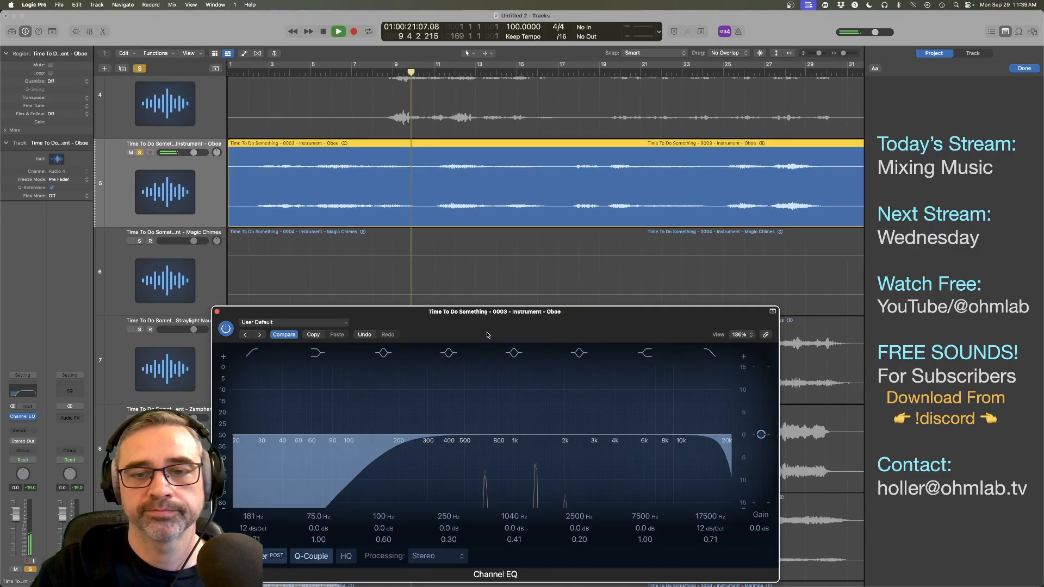
{"action": "left_click_drag", "start_coordinate": [496, 344], "coordinate": [490, 287]}
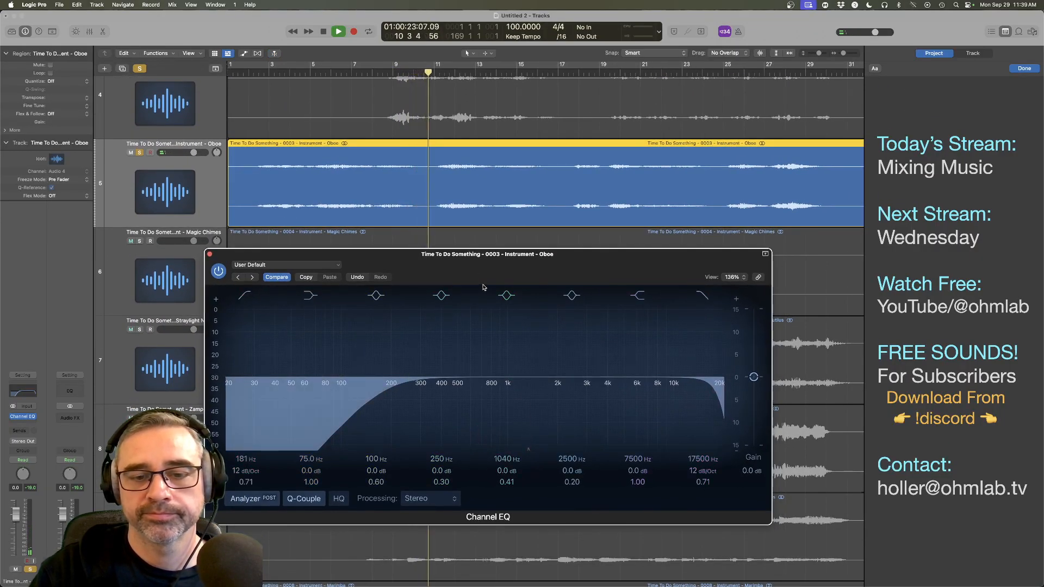
Step: Set the Oboe EQ's 1040 Hz band to 1120 Hz, +3.0 dB, Q 0.54, high cut to 18600 Hz, and high shelf to 10600 Hz, +2.1 dB
{"action": "left_click_drag", "start_coordinate": [507, 377], "coordinate": [509, 362]}
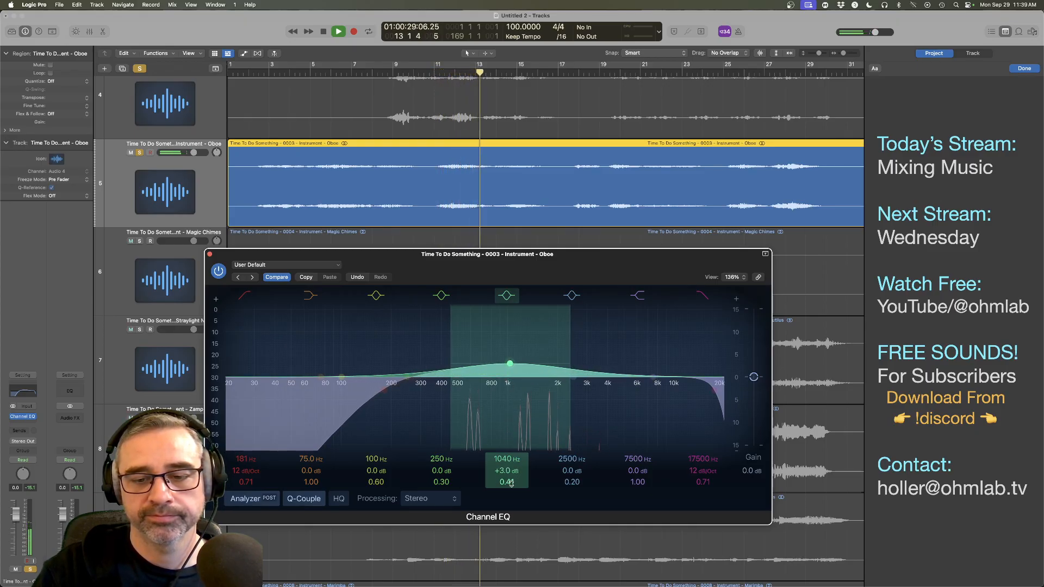
{"action": "left_click_drag", "start_coordinate": [507, 482], "coordinate": [504, 454]}
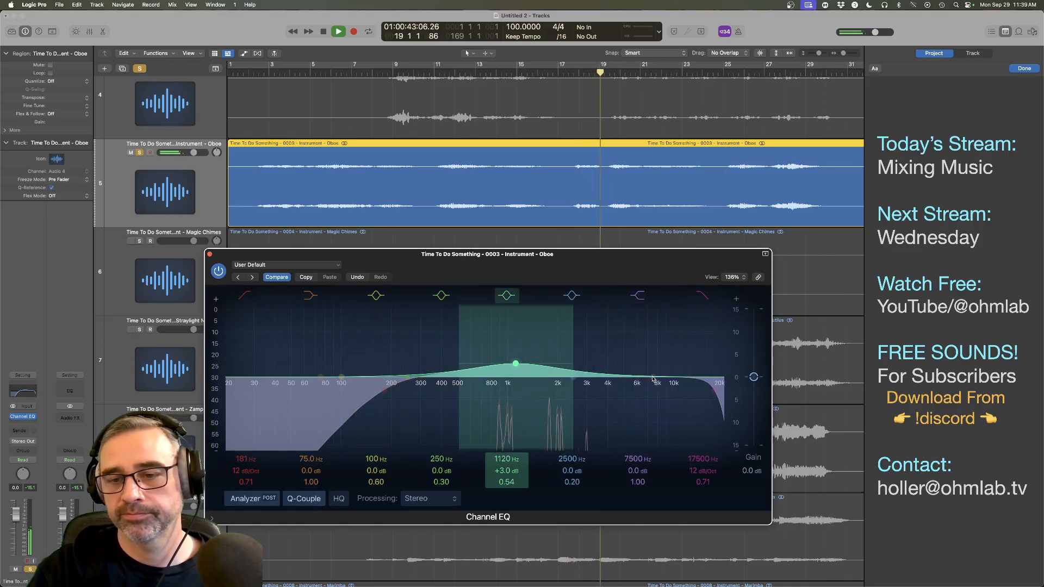
{"action": "left_click_drag", "start_coordinate": [653, 377], "coordinate": [715, 391]}
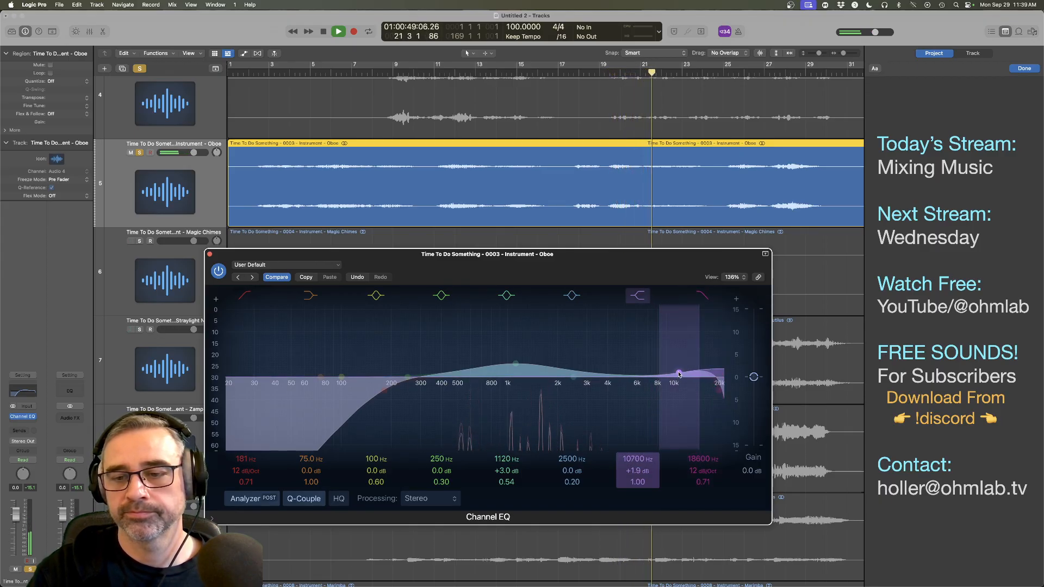
{"action": "left_click_drag", "start_coordinate": [679, 373], "coordinate": [678, 372]}
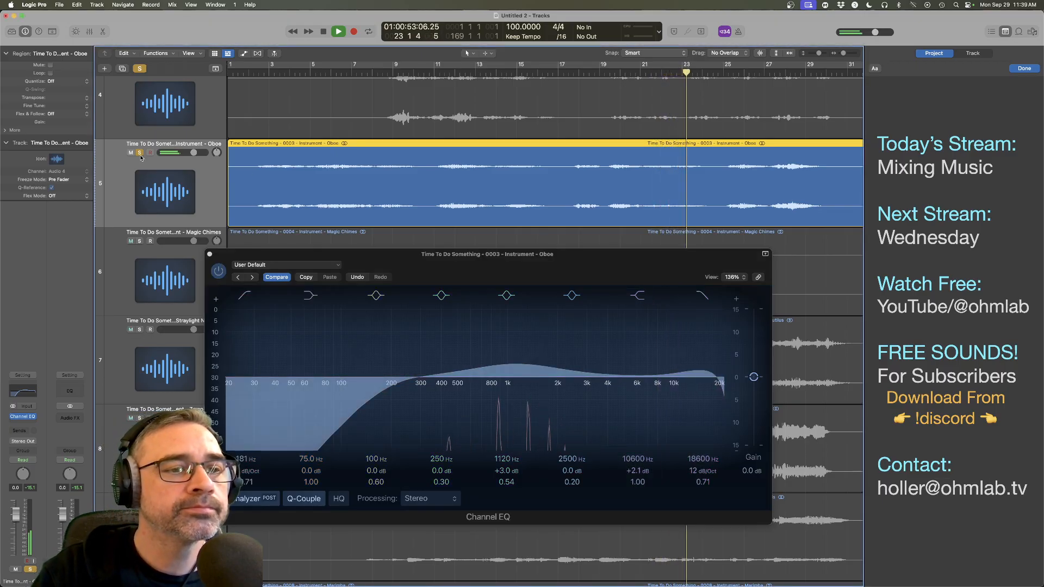
Step: Close the Oboe EQ, unsolo that track, and play the Magic Chimes track soloed from about bar 12
{"action": "left_click", "coordinate": [140, 153]}
{"action": "left_click", "coordinate": [139, 242]}
{"action": "left_click", "coordinate": [162, 253]}
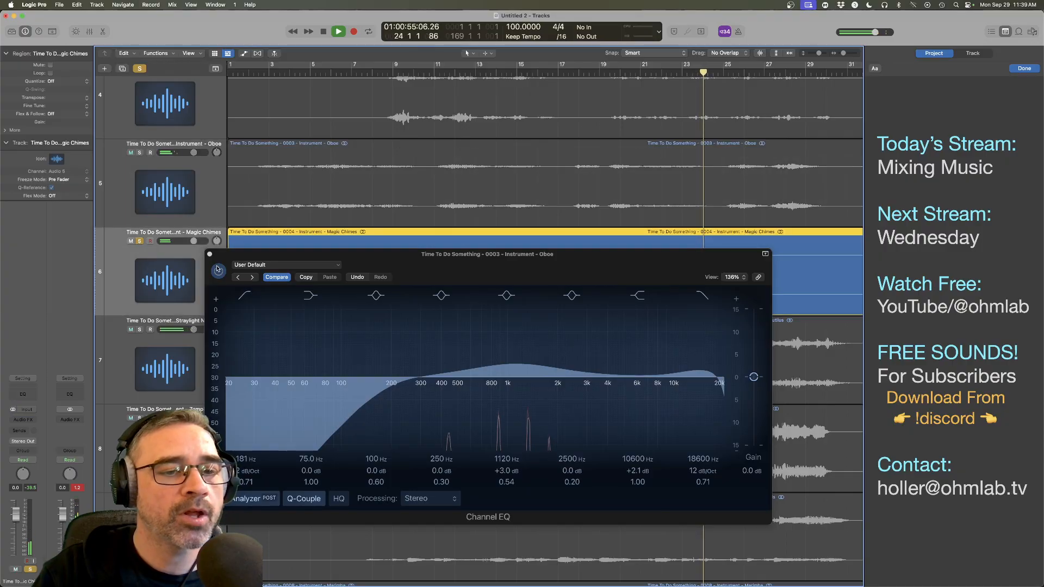
{"action": "left_click", "coordinate": [210, 254]}
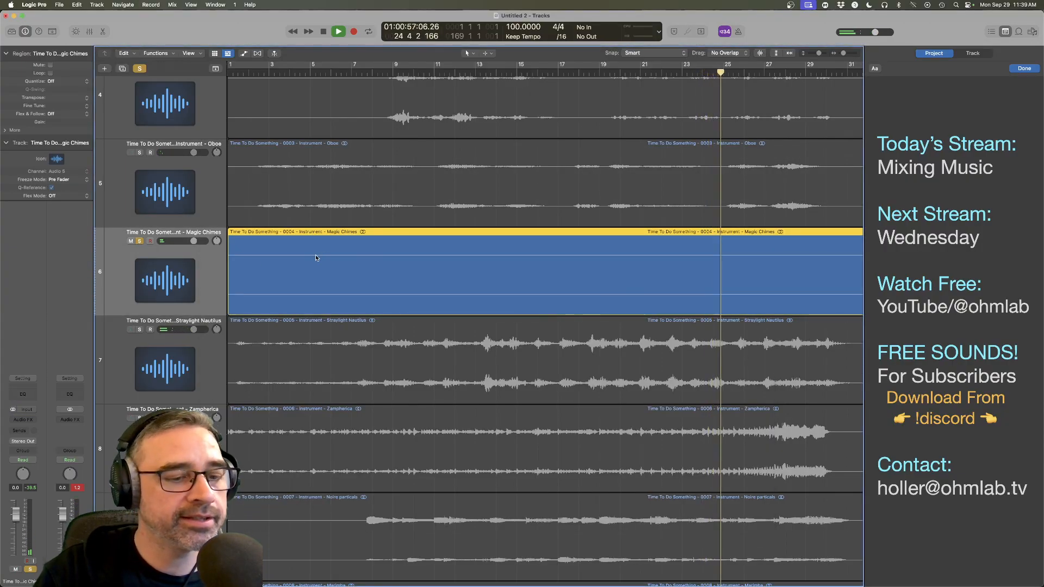
{"action": "key", "text": "super+Down"}
{"action": "key", "text": "super+Down"}
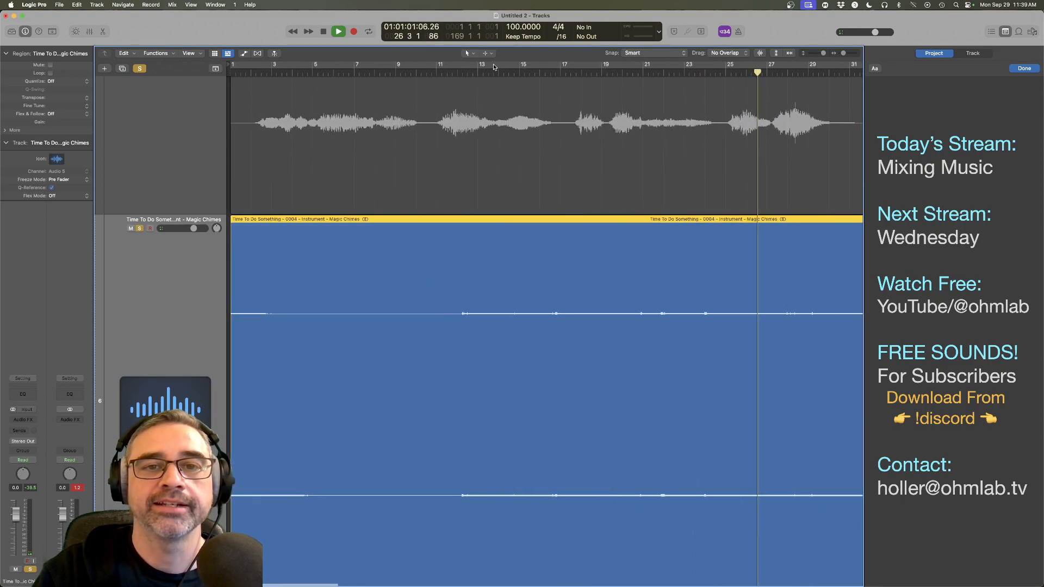
{"action": "left_click", "coordinate": [456, 72]}
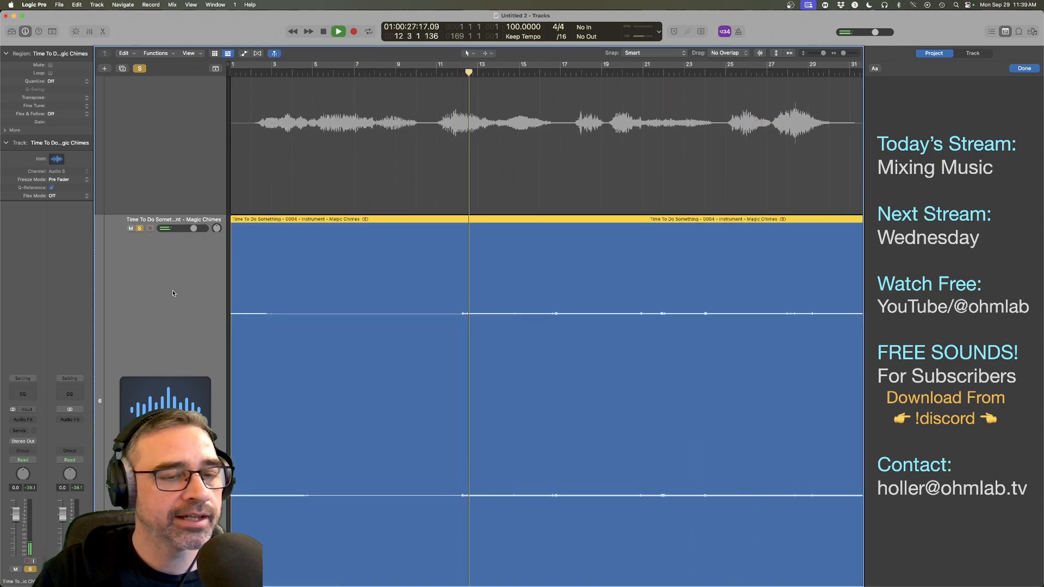
Step: Unsolo the Magic Chimes track, then solo Straylight Nautilus and play it from about bar 8
{"action": "left_click", "coordinate": [140, 229]}
{"action": "scroll", "coordinate": [165, 302], "scroll_direction": "down", "scroll_amount": 8}
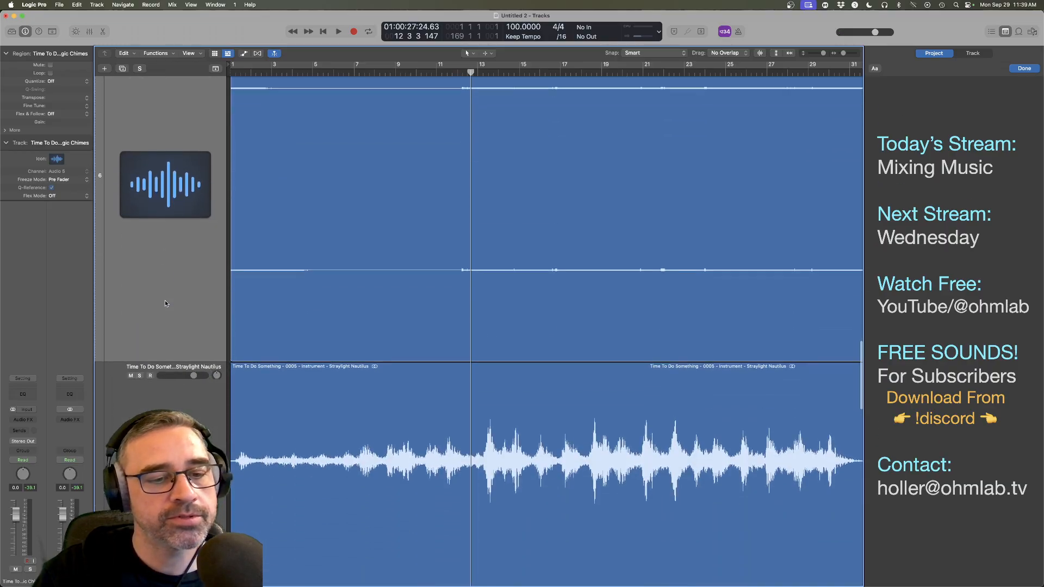
{"action": "left_click", "coordinate": [145, 372]}
{"action": "left_click", "coordinate": [140, 224]}
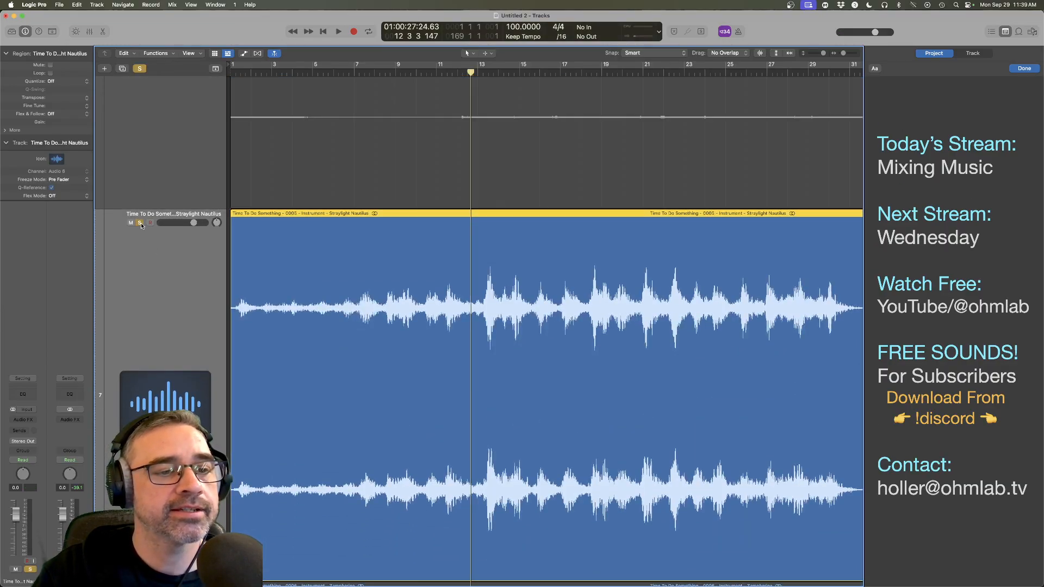
{"action": "key", "text": "z"}
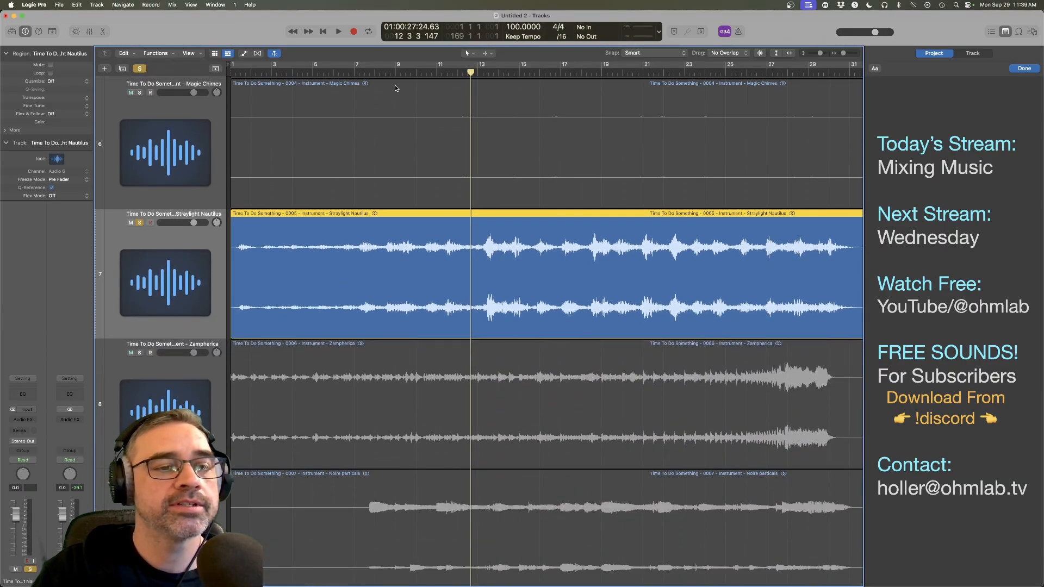
{"action": "double_click", "coordinate": [372, 74]}
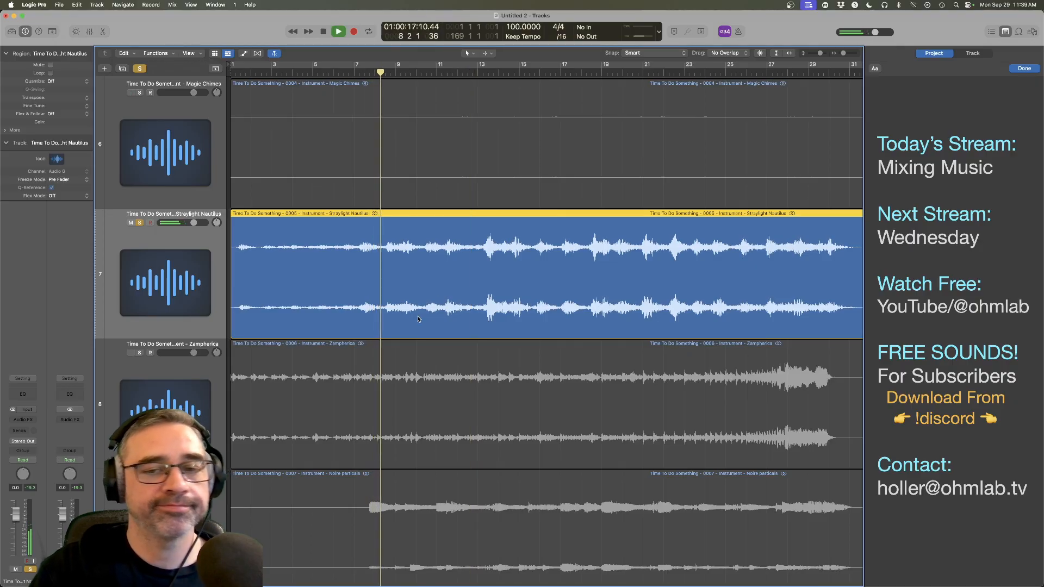
Step: Examine the Straylight Nautilus waveform closely between about bars 7 and 18 during playback
{"action": "key", "text": "super+Right"}
{"action": "key", "text": "super+Left"}
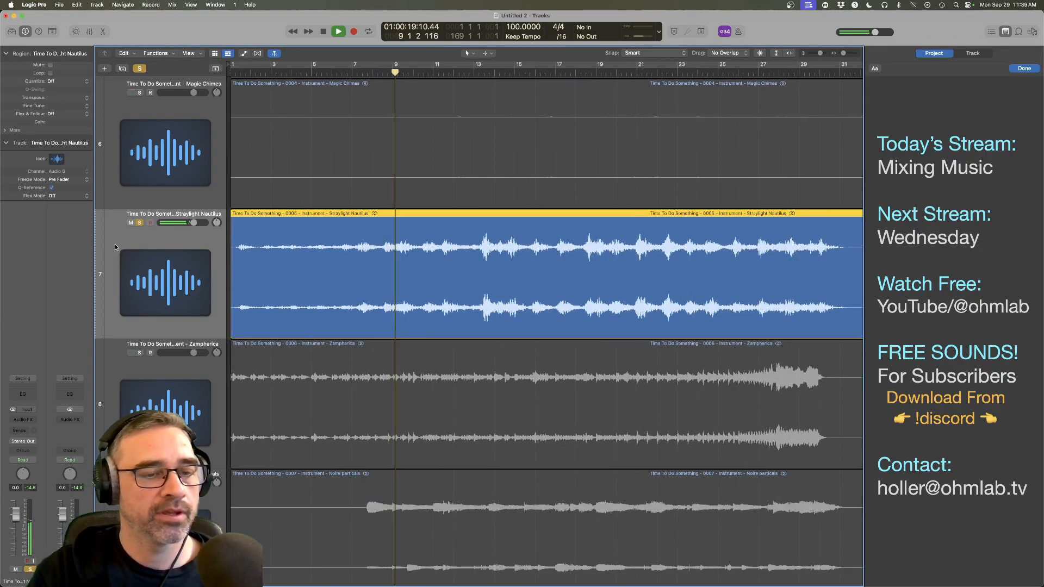
{"action": "key", "text": "super+Down"}
{"action": "key", "text": "super+Down"}
{"action": "key", "text": "super+Down"}
{"action": "key", "text": "super+Right"}
{"action": "key", "text": "super+Right"}
{"action": "key", "text": "super+Right"}
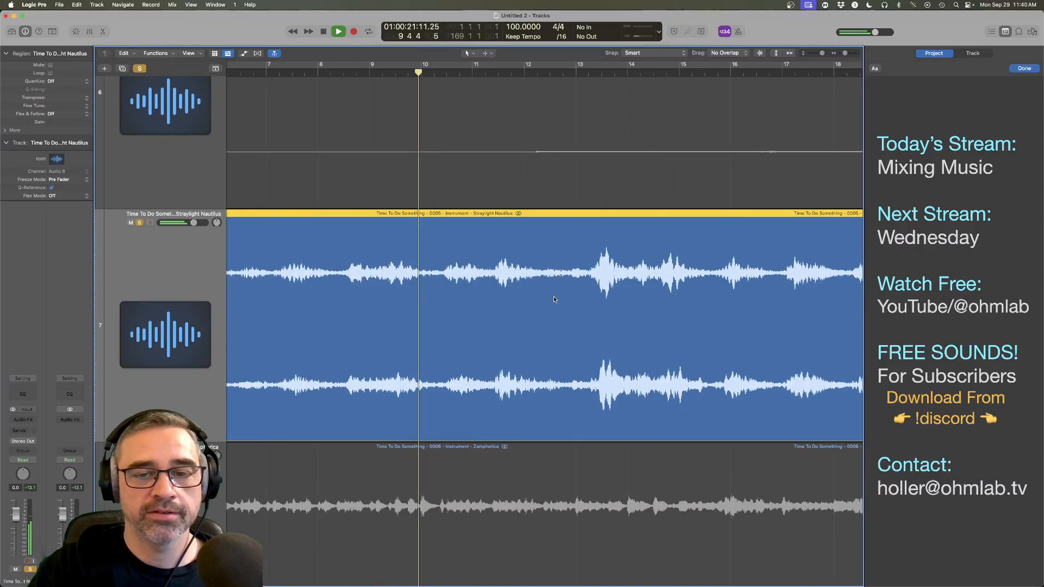
Step: Add a Channel EQ to the Straylight Nautilus track and set its low cut to 197 Hz at 6 dB/Oct
{"action": "scroll", "coordinate": [460, 283], "scroll_direction": "right", "scroll_amount": 8}
{"action": "key", "text": "super+Left"}
{"action": "key", "text": "super+Left"}
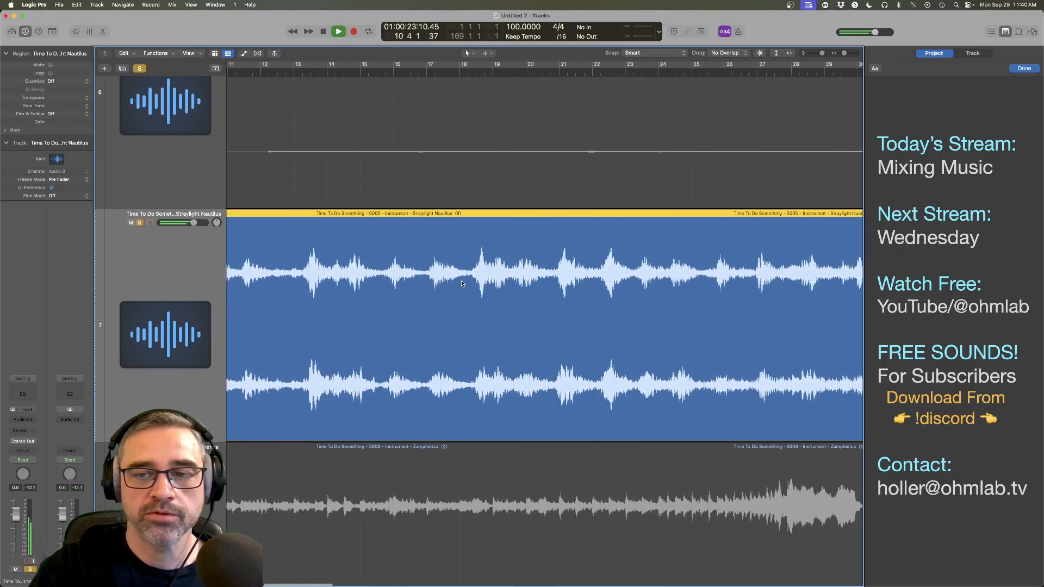
{"action": "scroll", "coordinate": [460, 283], "scroll_direction": "left", "scroll_amount": 5}
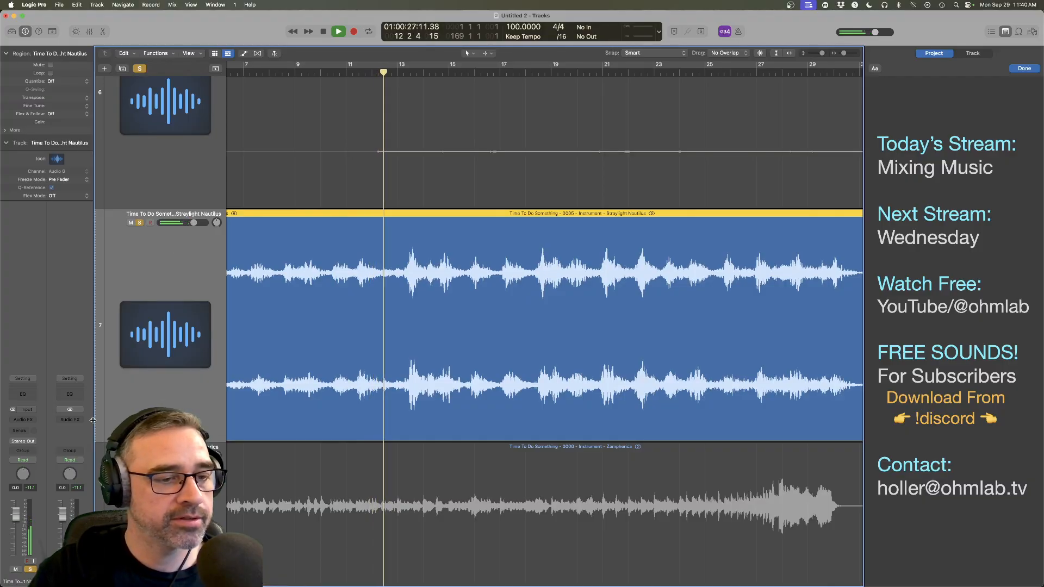
{"action": "left_click", "coordinate": [22, 394]}
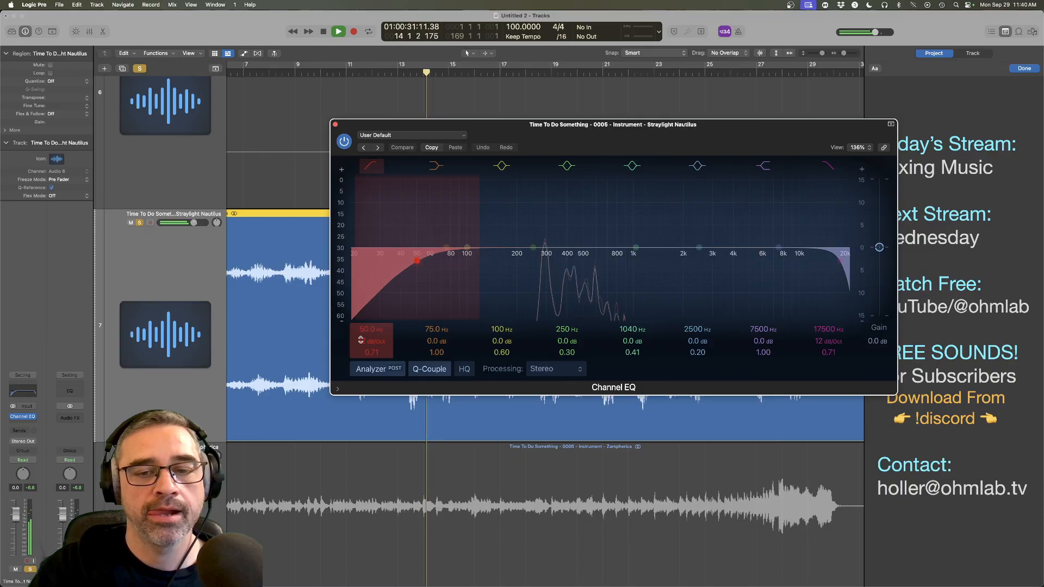
{"action": "left_click_drag", "start_coordinate": [363, 337], "coordinate": [364, 315]}
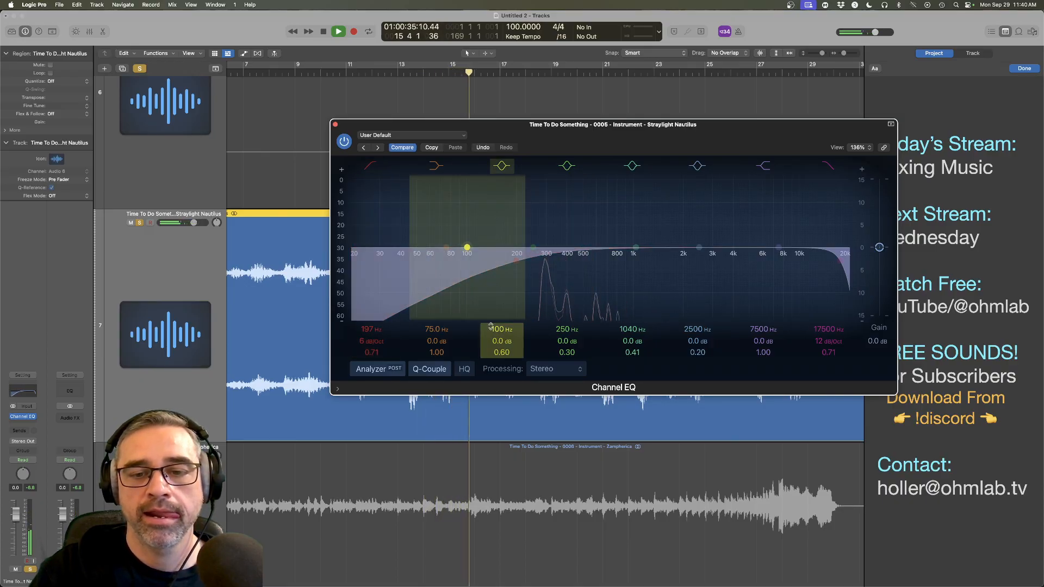
Step: Set the Nautilus EQ's 100 Hz band to 432 Hz, +2.9 dB, Q 0.75, and the 2500 Hz band to 2280 Hz, +1.8 dB, Q 0.98
{"action": "left_click_drag", "start_coordinate": [468, 248], "coordinate": [467, 235]}
{"action": "left_click_drag", "start_coordinate": [503, 342], "coordinate": [497, 319]}
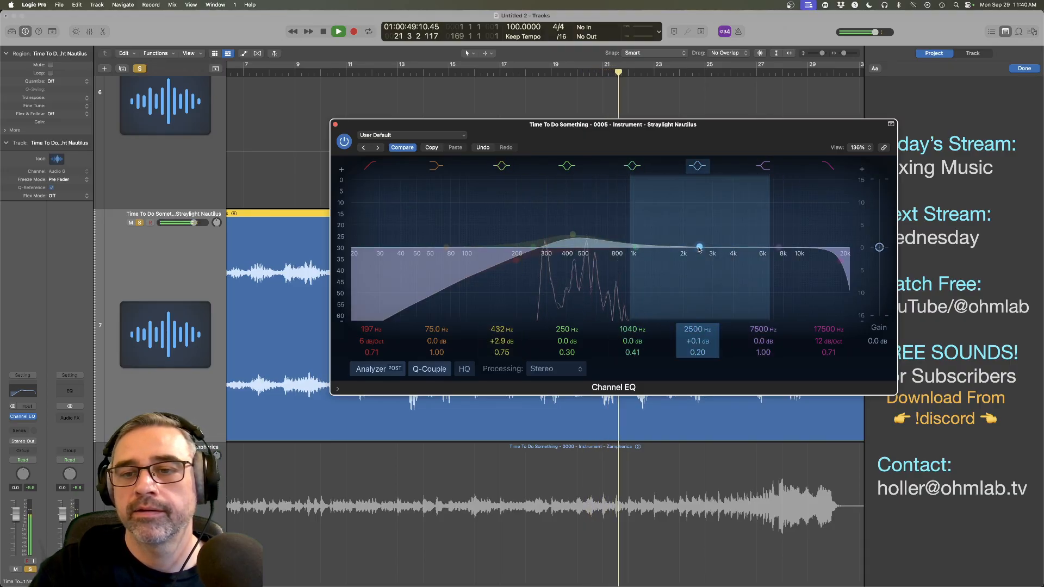
{"action": "left_click_drag", "start_coordinate": [699, 247], "coordinate": [692, 239]}
{"action": "scroll", "coordinate": [696, 239], "scroll_direction": "up", "scroll_amount": 10}
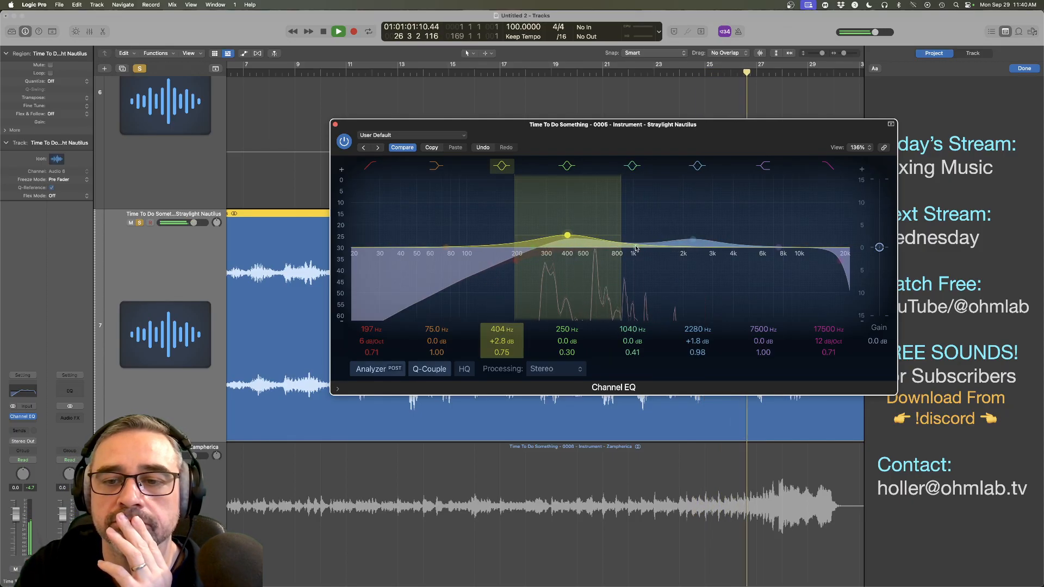
Step: Set the Nautilus EQ's 250 Hz band to 498 Hz, -2.6 dB, Q 1.20, and shift the yellow boost to 324 Hz, +2.7 dB
{"action": "left_click_drag", "start_coordinate": [533, 251], "coordinate": [584, 264]}
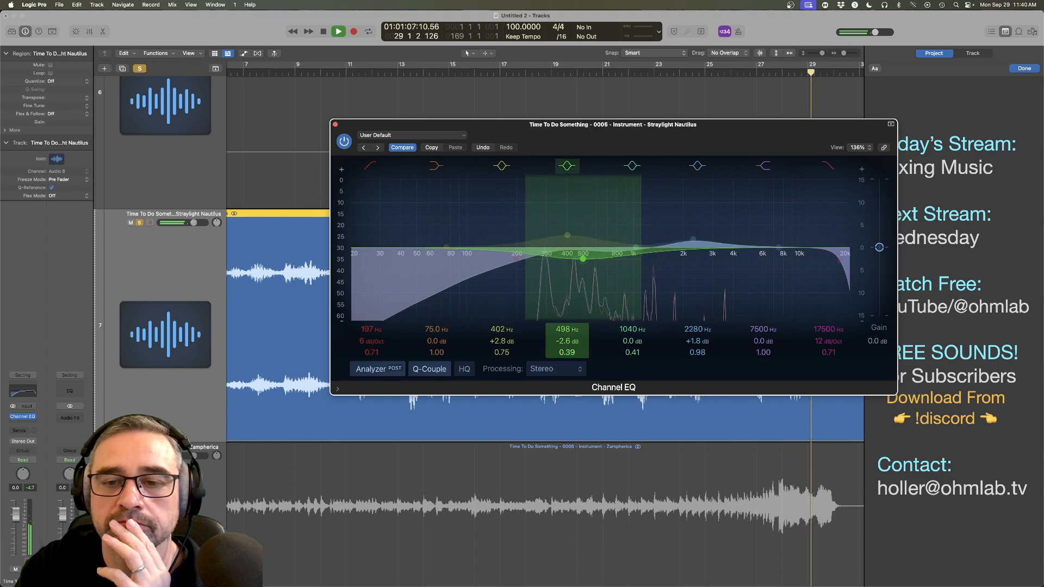
{"action": "left_click_drag", "start_coordinate": [567, 353], "coordinate": [567, 334]}
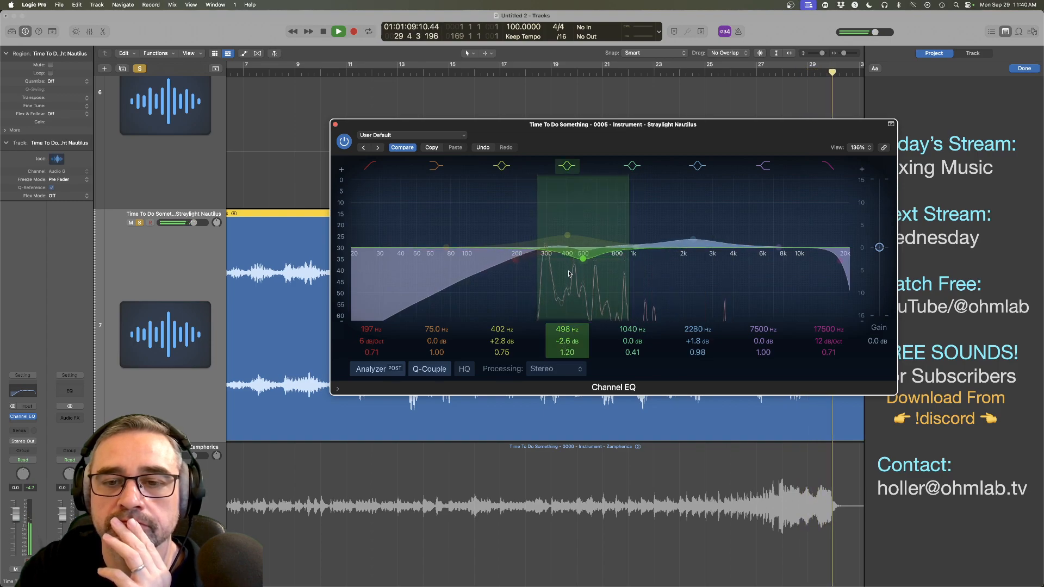
{"action": "left_click", "coordinate": [567, 236]}
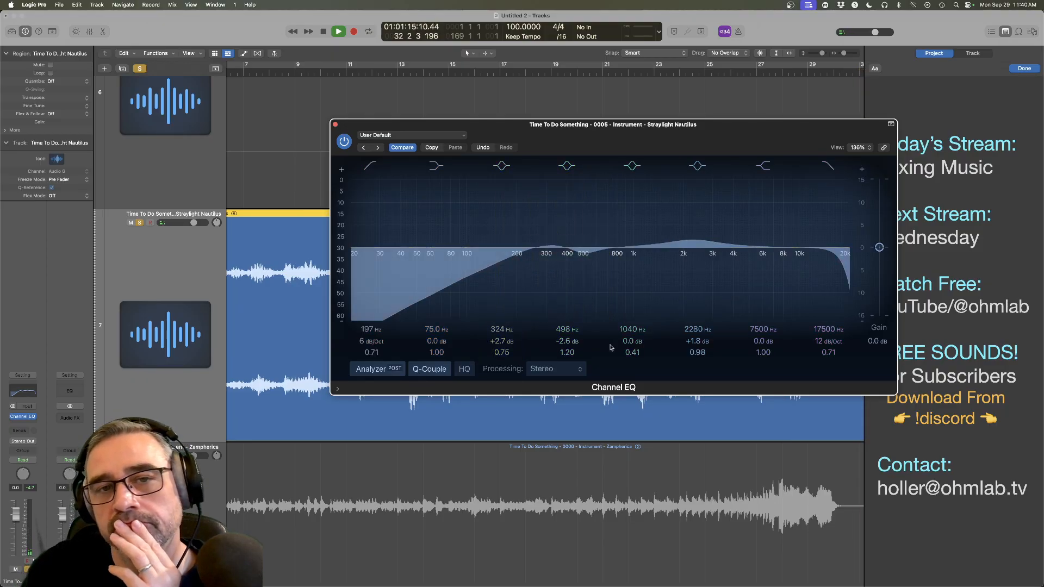
Step: While playing from about bar 11, try the 1040 Hz band at 250 Hz, -8 dB, and settle it at 175 Hz, -4.4 dB, Q 1.30
{"action": "left_click", "coordinate": [353, 79]}
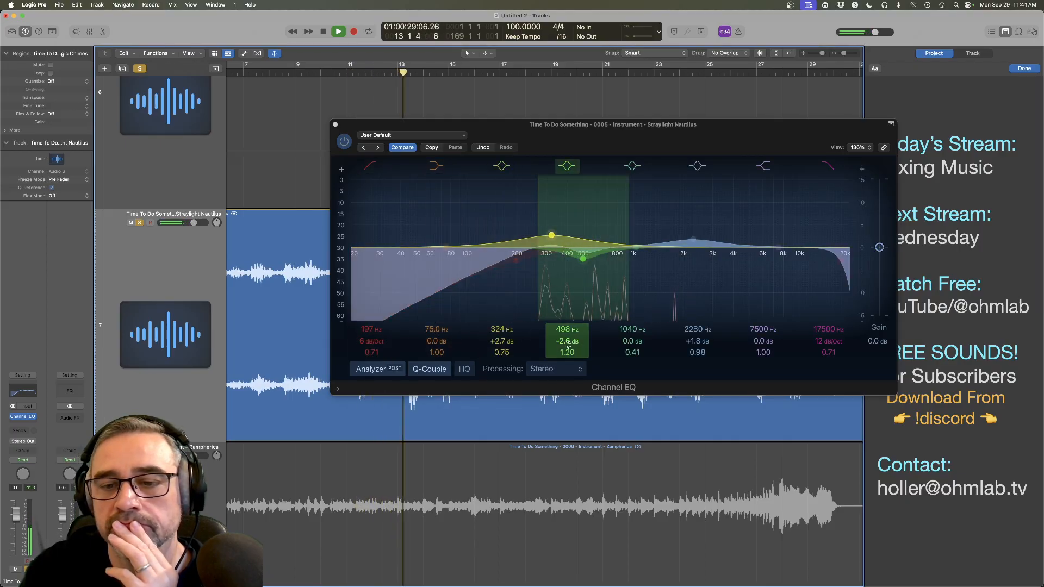
{"action": "left_click", "coordinate": [629, 330]}
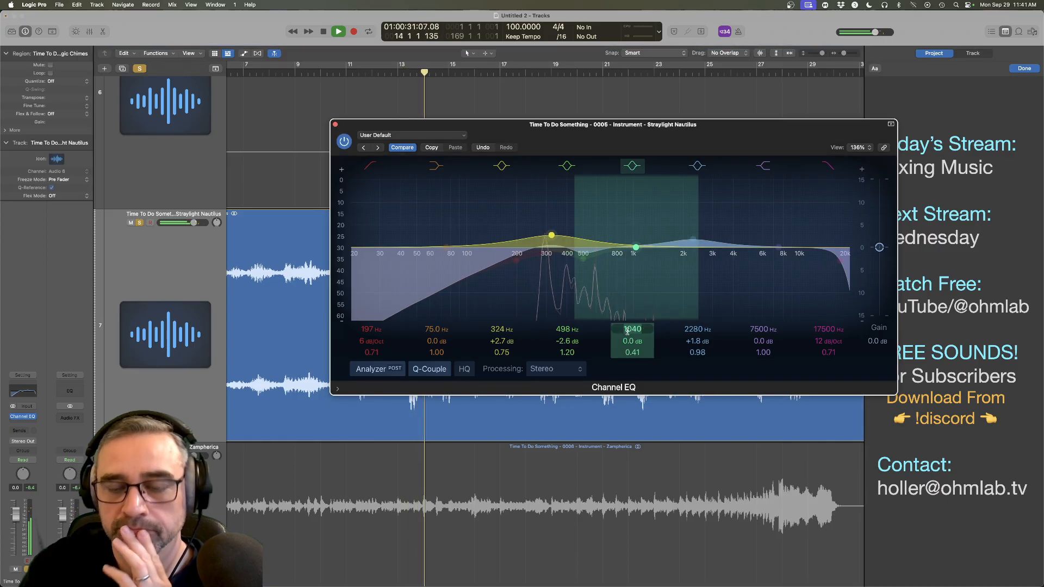
{"action": "type", "text": "250"}
{"action": "key", "text": "Return"}
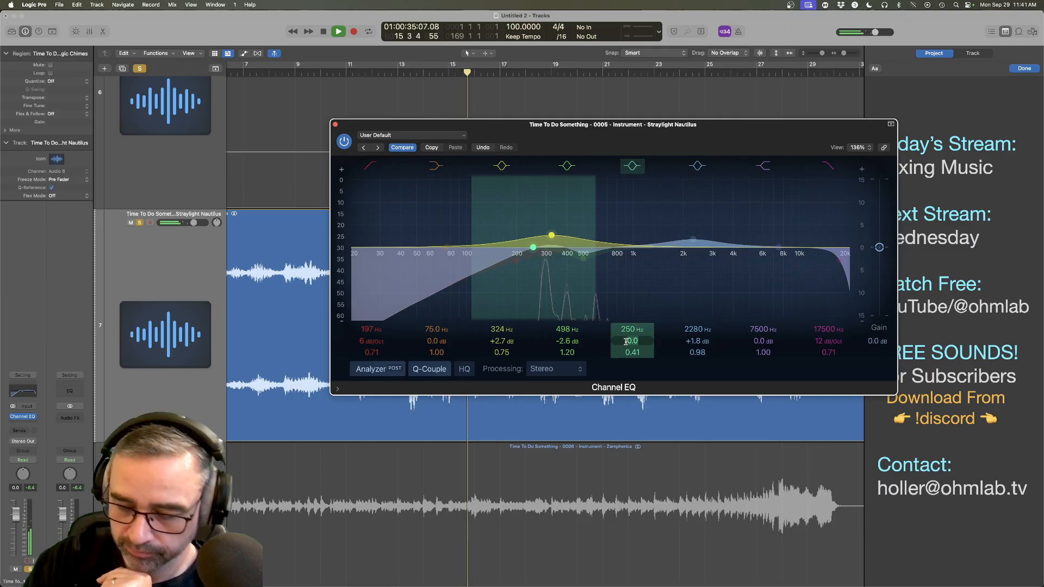
{"action": "type", "text": "-8"}
{"action": "key", "text": "Return"}
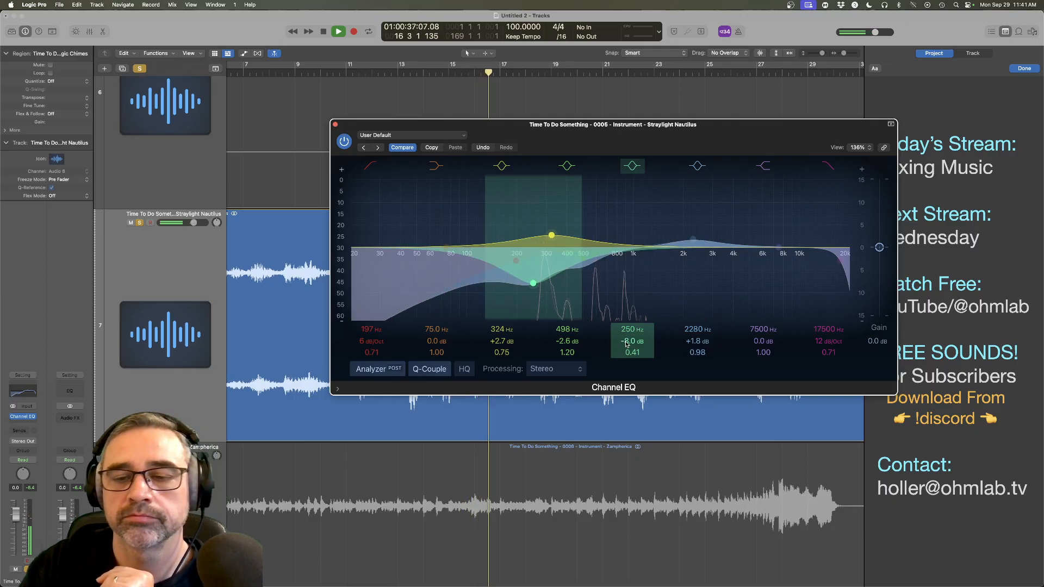
{"action": "left_click_drag", "start_coordinate": [632, 352], "coordinate": [633, 327]}
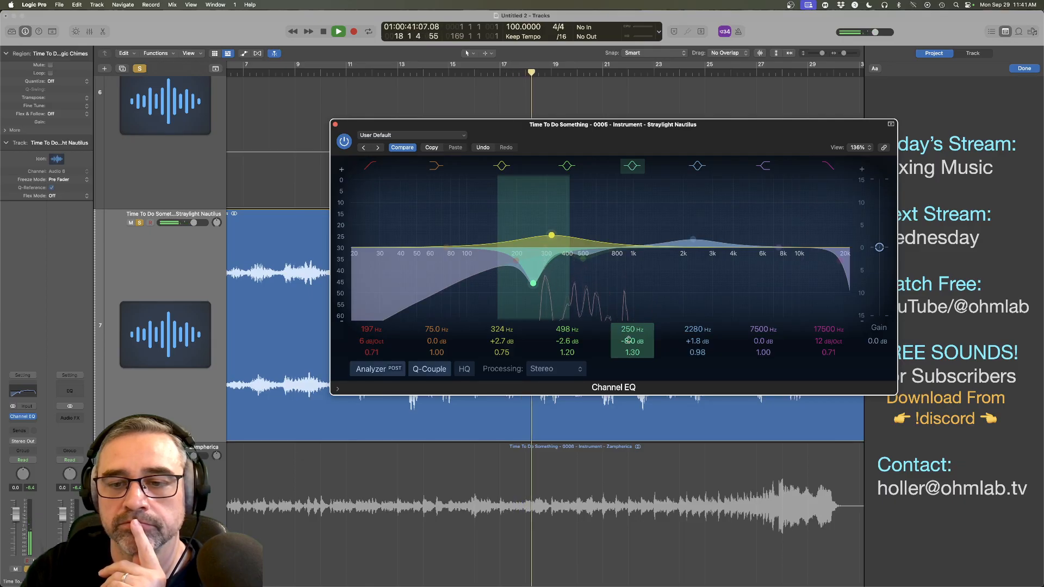
{"action": "left_click_drag", "start_coordinate": [632, 341], "coordinate": [629, 341]}
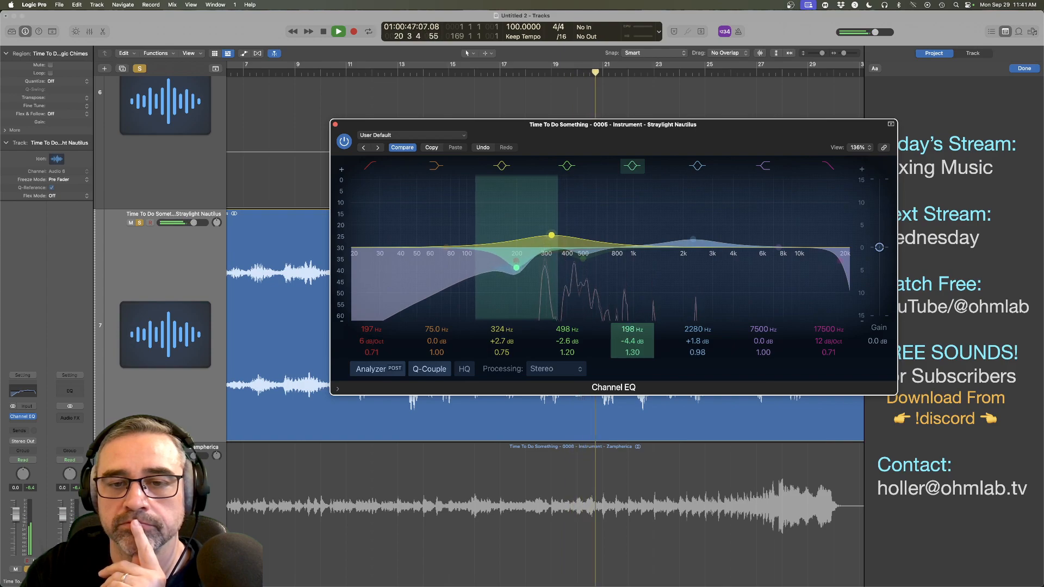
{"action": "left_click_drag", "start_coordinate": [630, 330], "coordinate": [630, 335]}
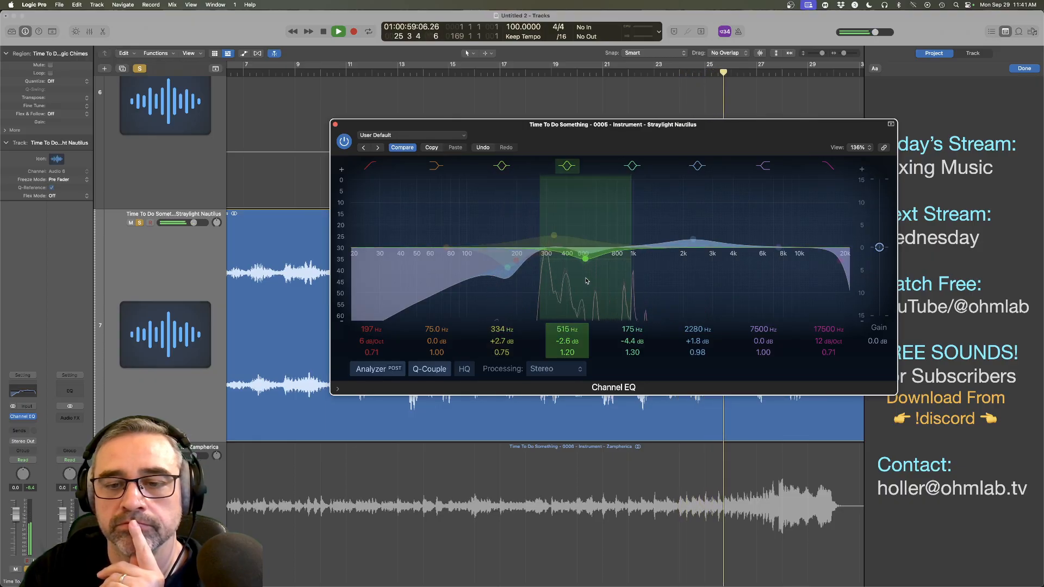
Step: Refine the green mid cut to 494 Hz, -2.9 dB, Q 2.10, set the high shelf to 7850 Hz, +2.3 dB, and close the EQ
{"action": "left_click_drag", "start_coordinate": [585, 258], "coordinate": [585, 253]}
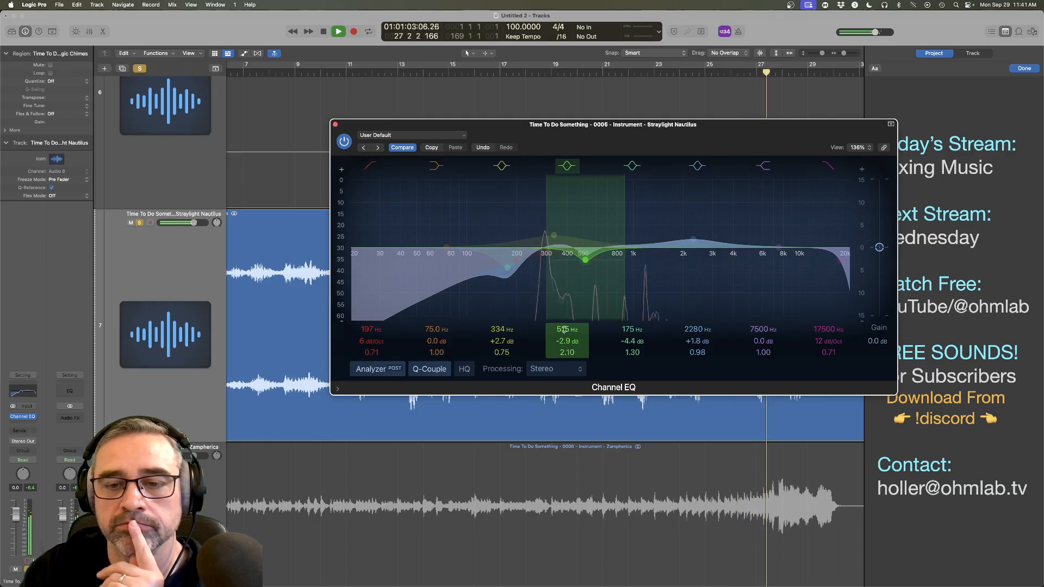
{"action": "left_click_drag", "start_coordinate": [585, 259], "coordinate": [582, 260]}
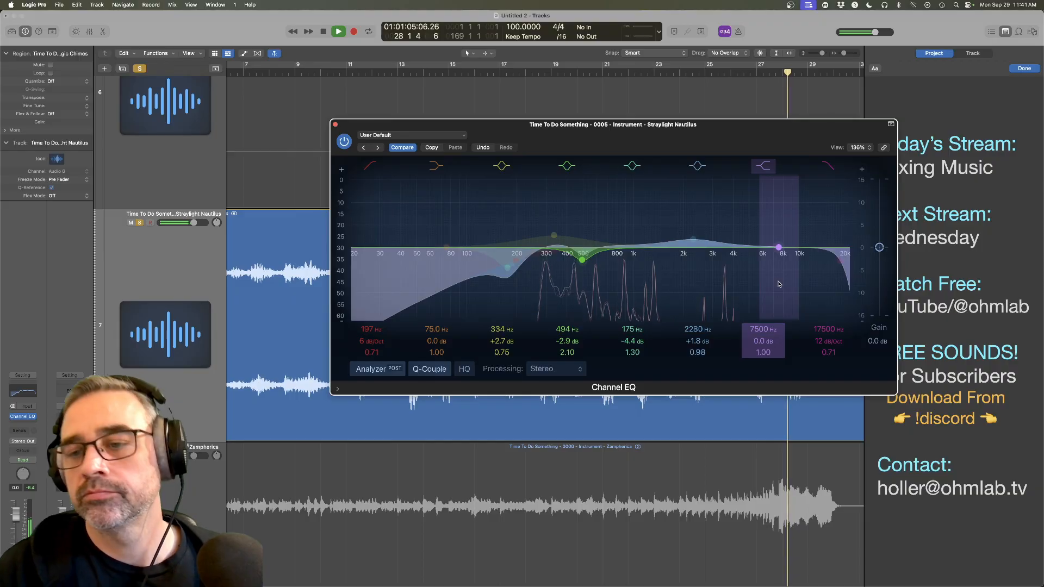
{"action": "mouse_move", "coordinate": [778, 247]}
{"action": "left_mouse_down"}
{"action": "mouse_move", "coordinate": [799, 243]}
{"action": "mouse_move", "coordinate": [782, 242]}
{"action": "left_mouse_up"}
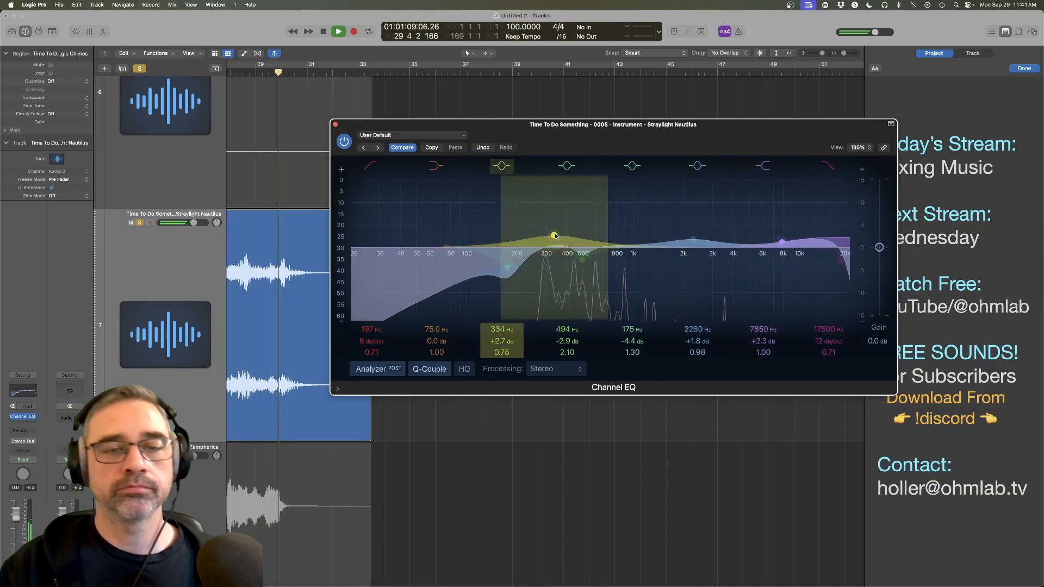
{"action": "left_click", "coordinate": [335, 125]}
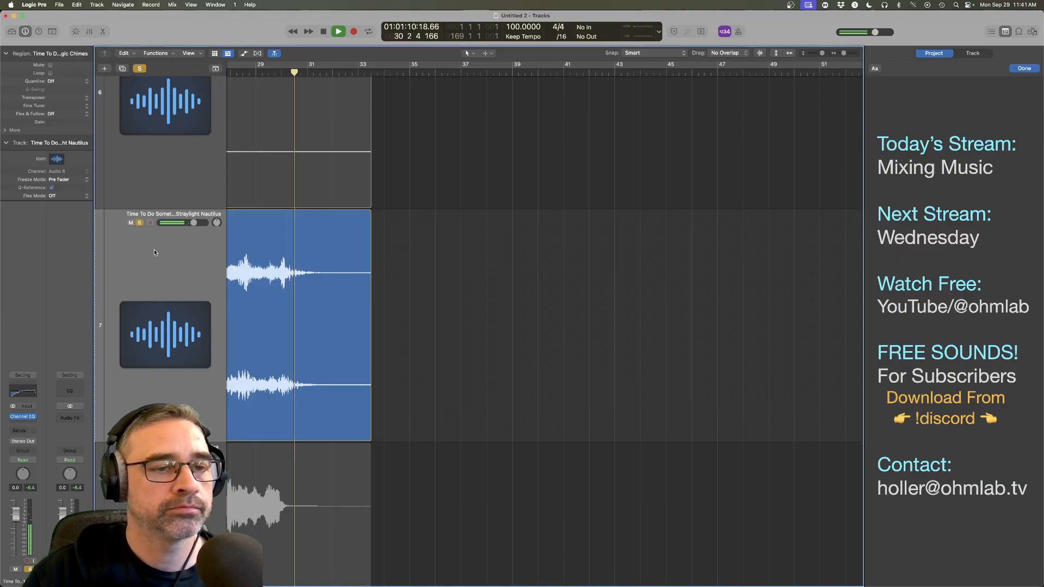
Step: Stop playback and unsolo Straylight Nautilus, then solo the Zampherica track and play it from about bar 4
{"action": "key", "text": "space"}
{"action": "left_click", "coordinate": [141, 223]}
{"action": "key", "text": "Down"}
{"action": "key", "text": "s"}
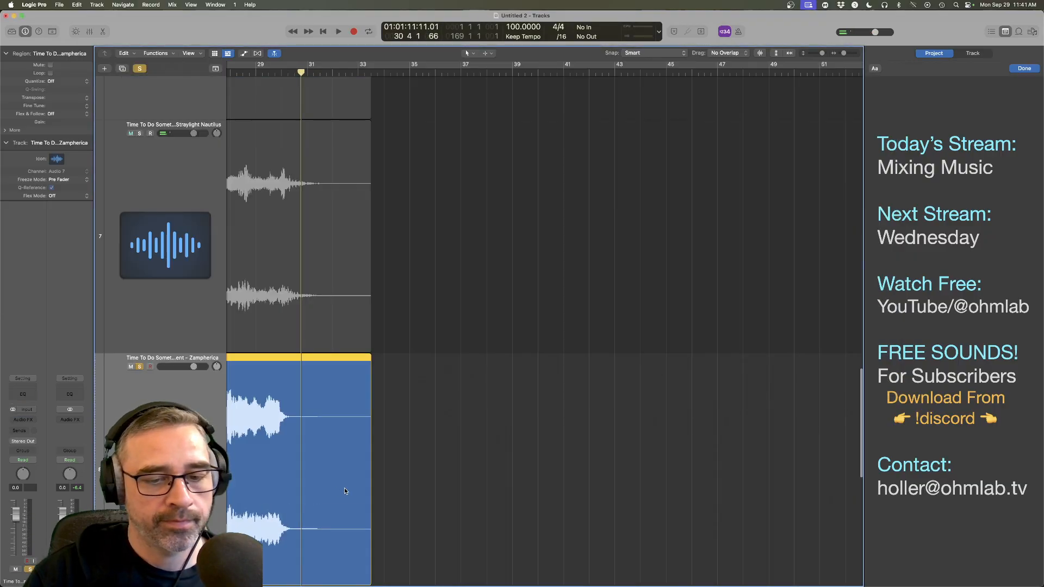
{"action": "scroll", "coordinate": [344, 488], "scroll_direction": "left", "scroll_amount": 13}
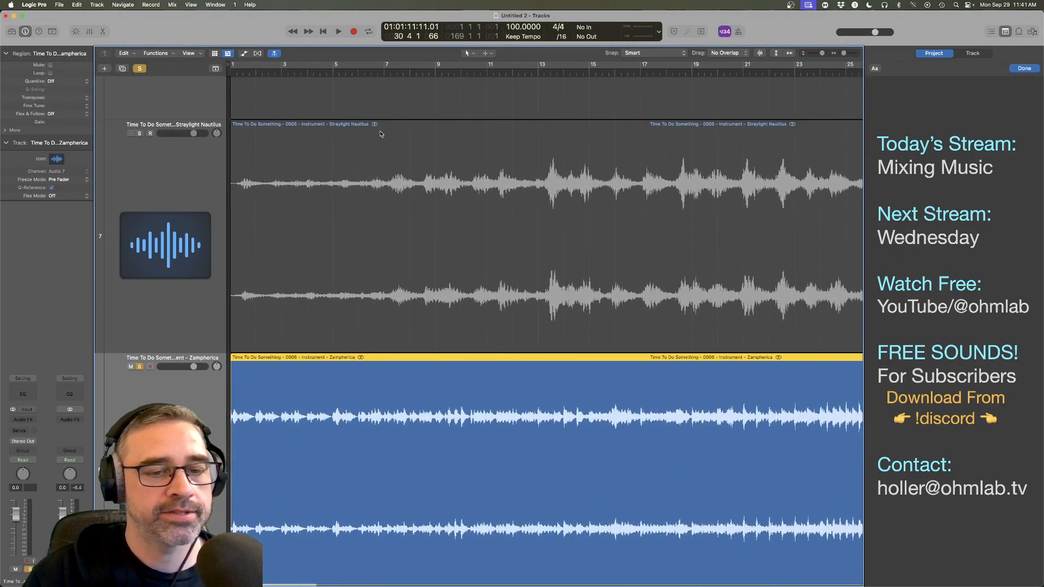
{"action": "key", "text": "space"}
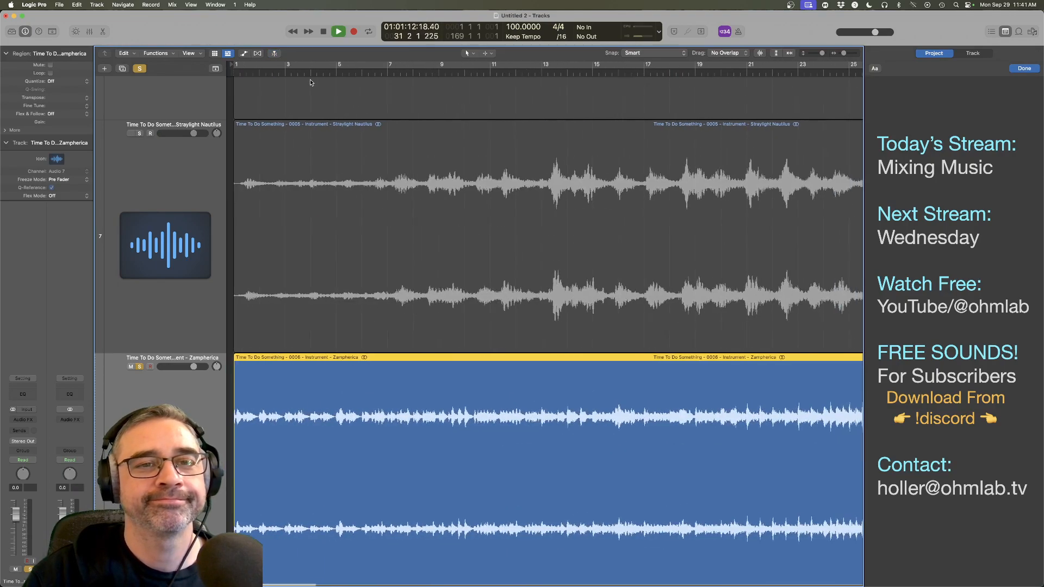
Step: Show the whole song in the timeline and enable cycle playback over bars 1 to 33
{"action": "key", "text": "super+Left"}
{"action": "key", "text": "super+Left"}
{"action": "key", "text": "super+Left"}
{"action": "key", "text": "super+Left"}
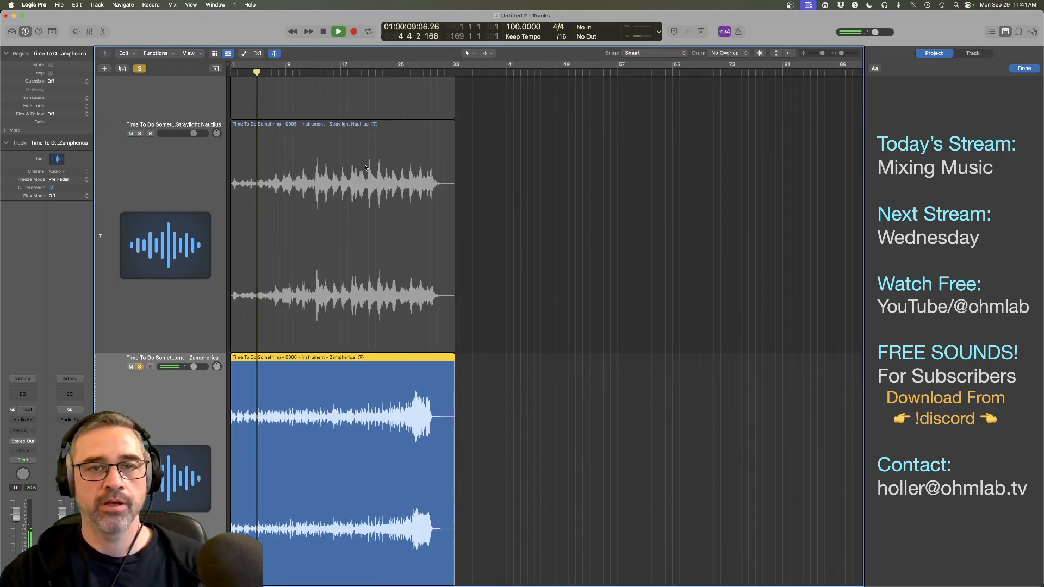
{"action": "key", "text": "super+Up"}
{"action": "key", "text": "super+Up"}
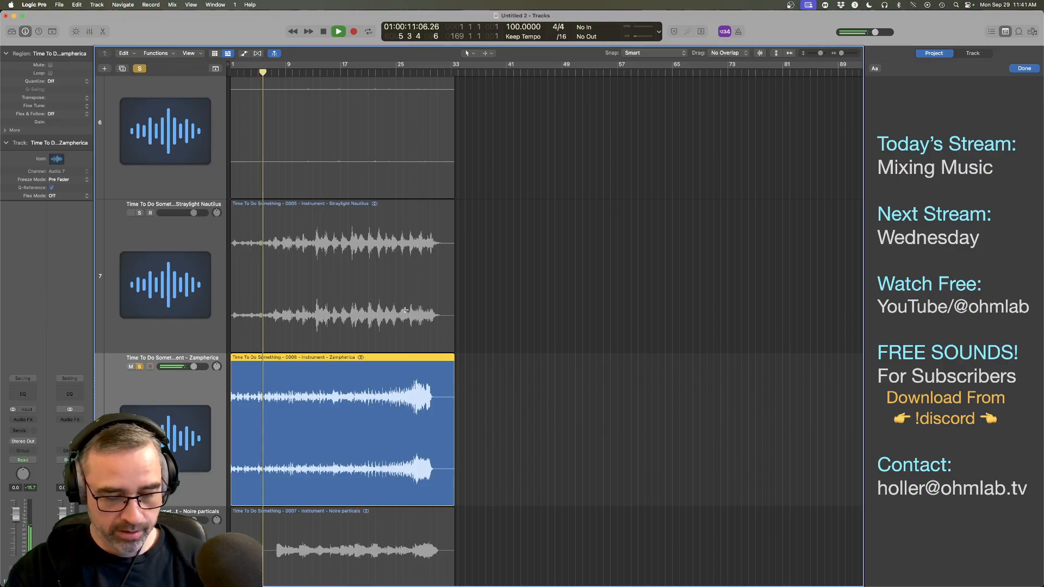
{"action": "key", "text": "c"}
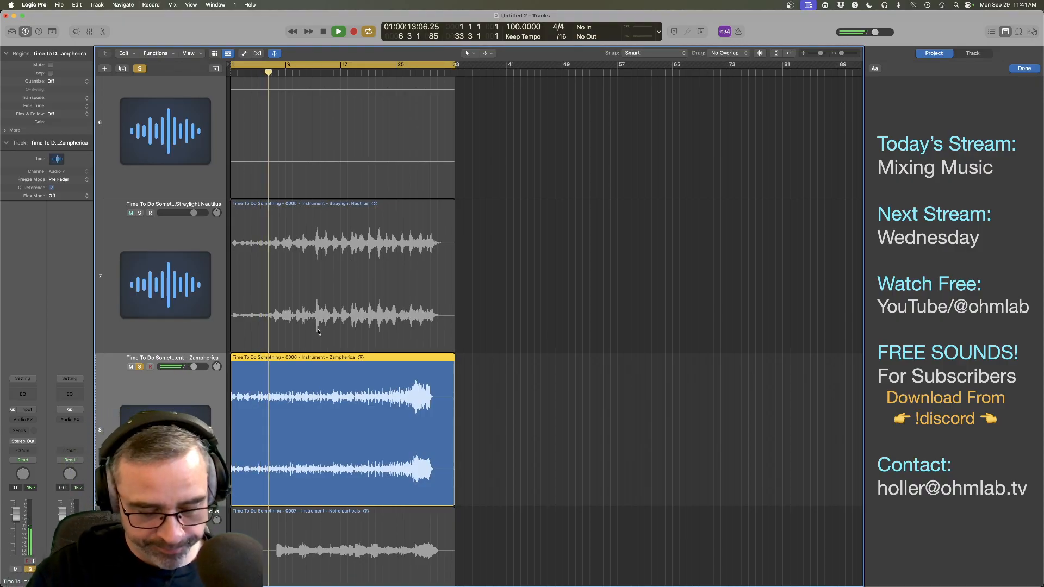
Step: Add a Channel EQ to the Zampherica track and set its low cut to 166 Hz at 12 dB/Oct
{"action": "key", "text": "super+Right"}
{"action": "key", "text": "super+Right"}
{"action": "key", "text": "super+Right"}
{"action": "key", "text": "super+Right"}
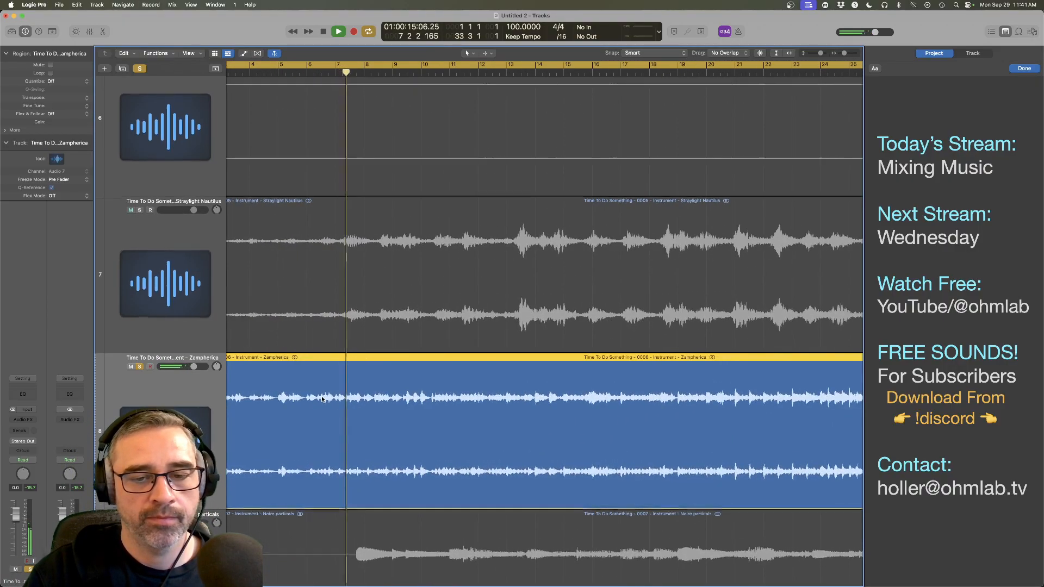
{"action": "key", "text": "super+Down"}
{"action": "key", "text": "super+Down"}
{"action": "scroll", "coordinate": [323, 400], "scroll_direction": "down", "scroll_amount": 5}
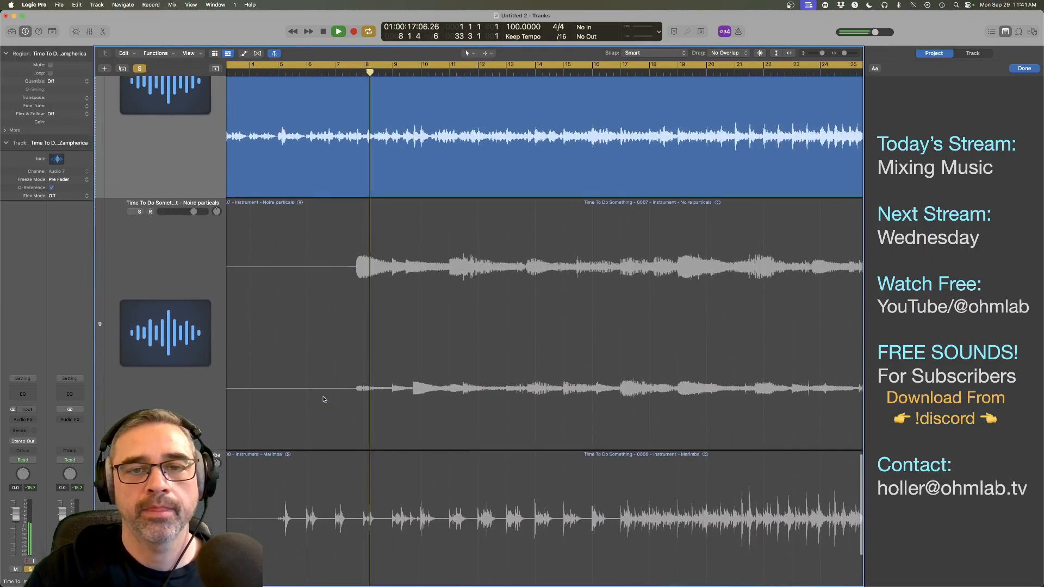
{"action": "scroll", "coordinate": [323, 399], "scroll_direction": "up", "scroll_amount": 3}
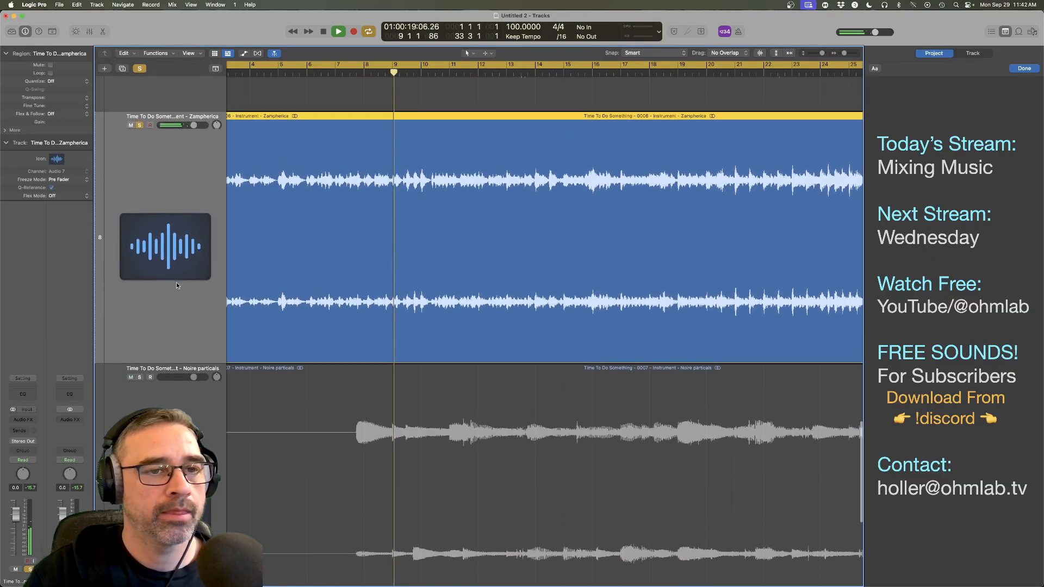
{"action": "left_click", "coordinate": [24, 393]}
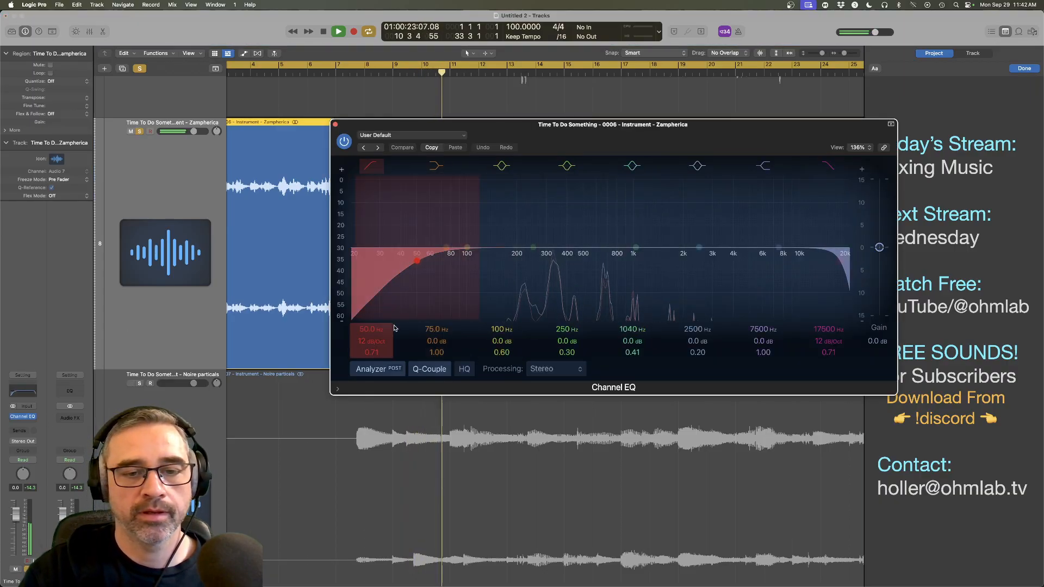
{"action": "left_click_drag", "start_coordinate": [418, 259], "coordinate": [431, 261]}
{"action": "mouse_move", "coordinate": [364, 327]}
{"action": "left_mouse_down"}
{"action": "mouse_move", "coordinate": [364, 304]}
{"action": "mouse_move", "coordinate": [363, 325]}
{"action": "left_mouse_up"}
Step: Move the EQ window clear of the upper waveform and set the 1040 Hz band to 338 Hz, -4.1 dB, Q 1.30
{"action": "left_click_drag", "start_coordinate": [663, 125], "coordinate": [519, 249]}
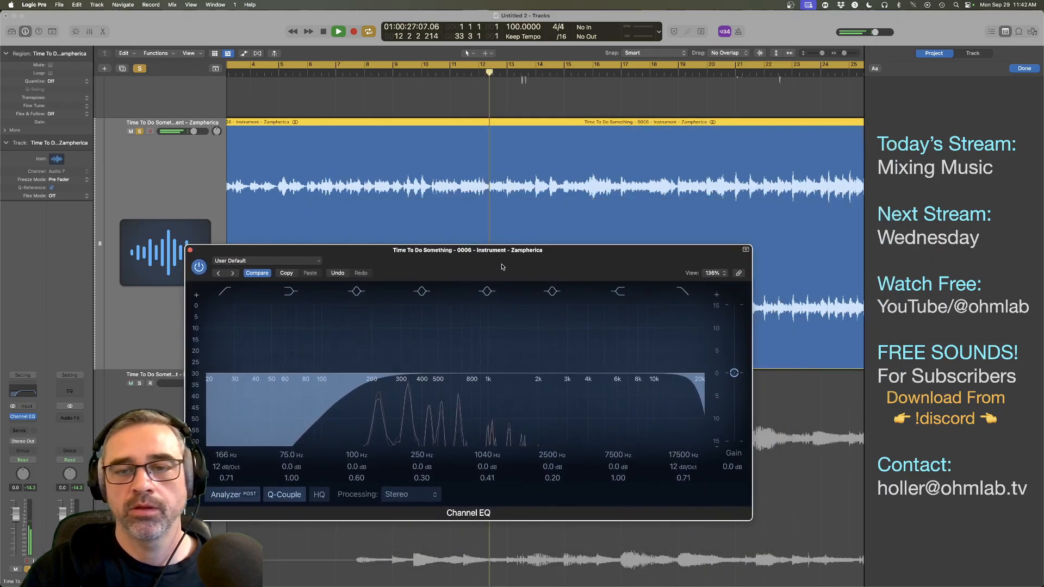
{"action": "scroll", "coordinate": [517, 217], "scroll_direction": "right", "scroll_amount": 3}
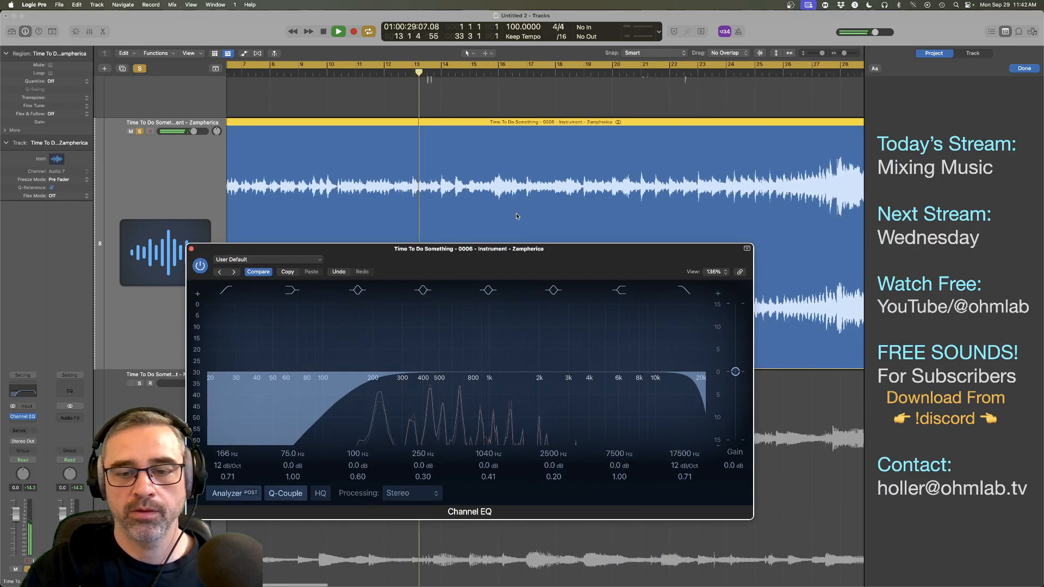
{"action": "scroll", "coordinate": [517, 216], "scroll_direction": "down", "scroll_amount": 5}
{"action": "scroll", "coordinate": [517, 216], "scroll_direction": "left", "scroll_amount": 2}
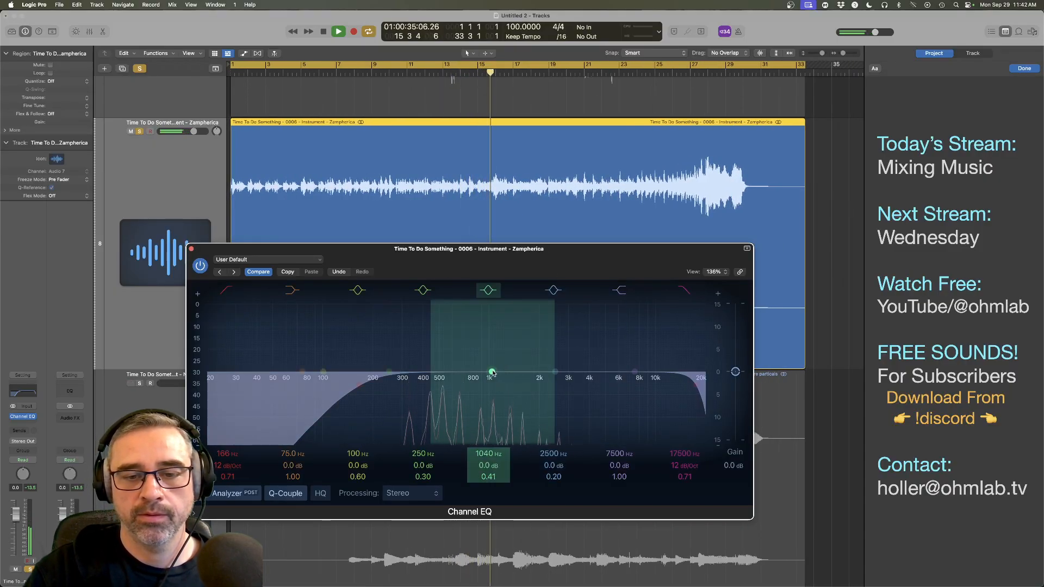
{"action": "left_click_drag", "start_coordinate": [493, 372], "coordinate": [412, 399]}
{"action": "left_click_drag", "start_coordinate": [487, 478], "coordinate": [487, 458]}
Step: Set the Zampherica EQ's 250 Hz band to 177 Hz, +1.9 dB, Q 0.98, and lower the low cut to 48.8 Hz
{"action": "left_click", "coordinate": [422, 479]}
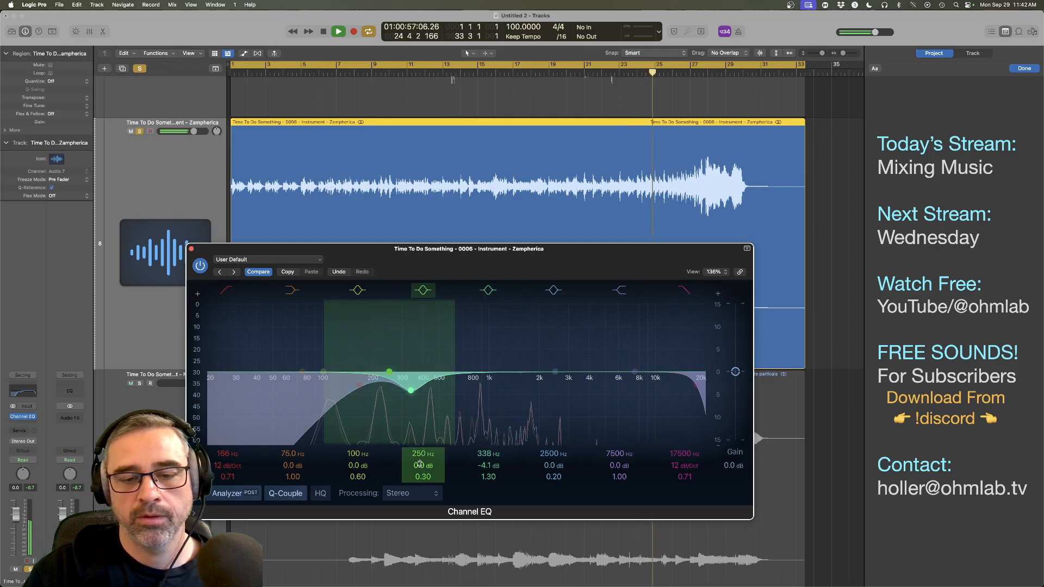
{"action": "left_click_drag", "start_coordinate": [420, 464], "coordinate": [424, 470]}
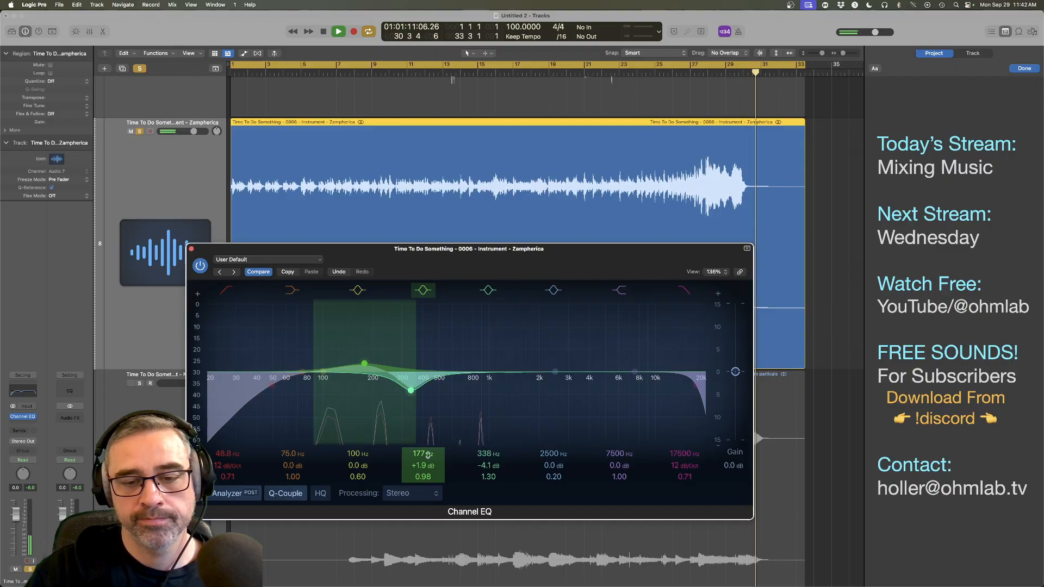
Step: Set the Zampherica EQ's 177 Hz band to 110 Hz and its low cut to 48.0 Hz at 6 dB/Oct, with playback from bar 16
{"action": "left_click_drag", "start_coordinate": [426, 453], "coordinate": [425, 486]}
{"action": "left_click", "coordinate": [494, 72]}
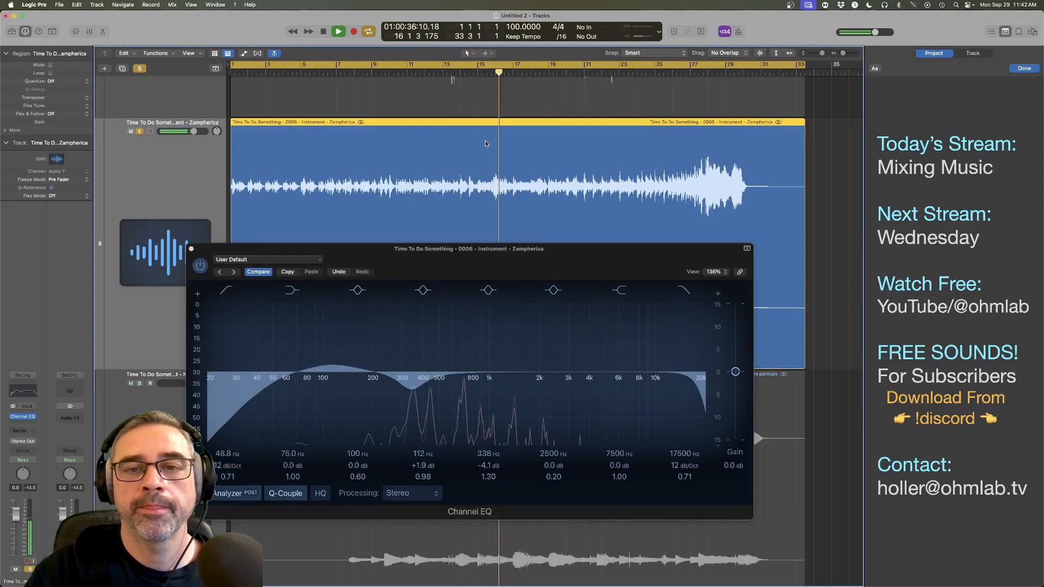
{"action": "left_click_drag", "start_coordinate": [330, 365], "coordinate": [330, 364]}
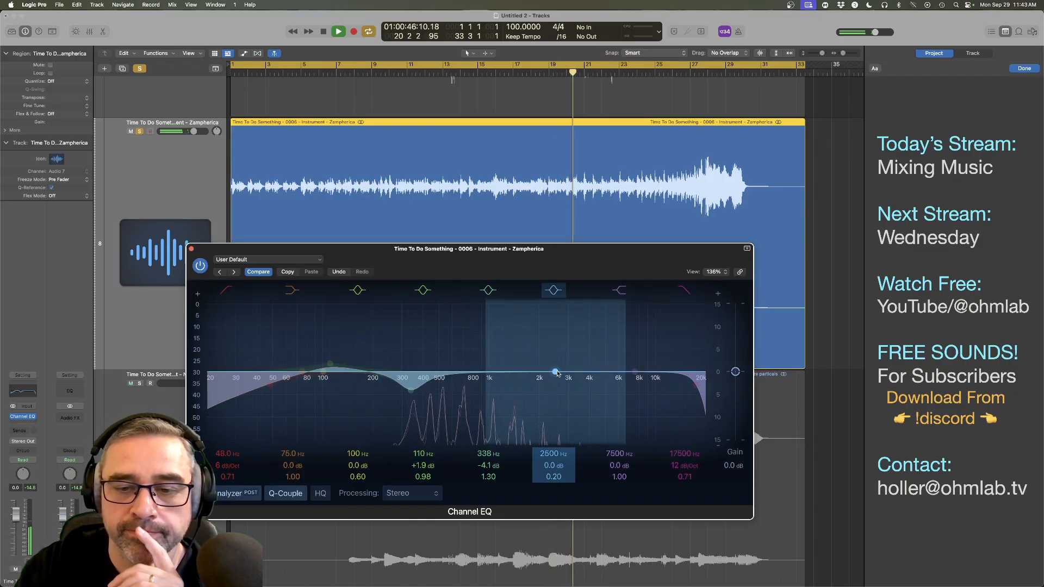
Step: Set the Zampherica EQ's 2500 Hz band to 1390 Hz, +1.2 dB, Q 0.57
{"action": "left_click_drag", "start_coordinate": [555, 372], "coordinate": [503, 365]}
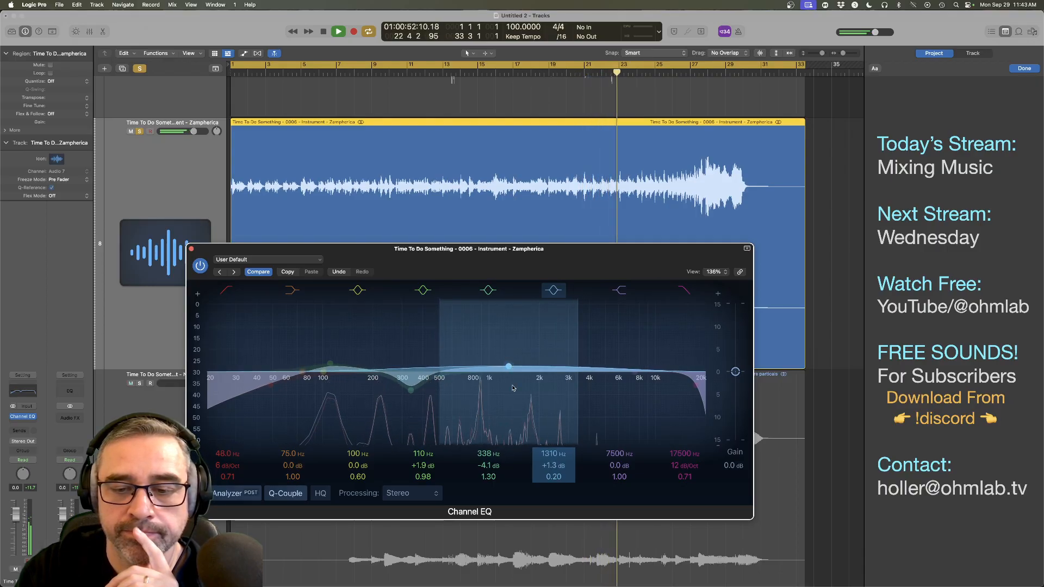
{"action": "left_click_drag", "start_coordinate": [552, 475], "coordinate": [552, 454]}
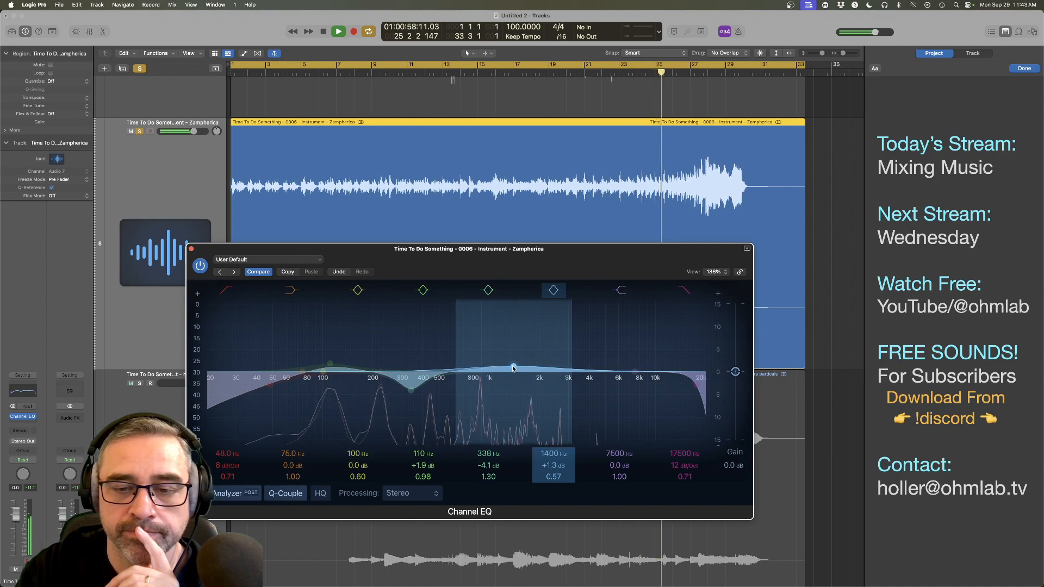
Step: Compare Zampherica with the full mix, return it to solo, and trim its volume to -0.3 dB with a slight pan
{"action": "left_click", "coordinate": [148, 149]}
{"action": "left_click", "coordinate": [138, 132]}
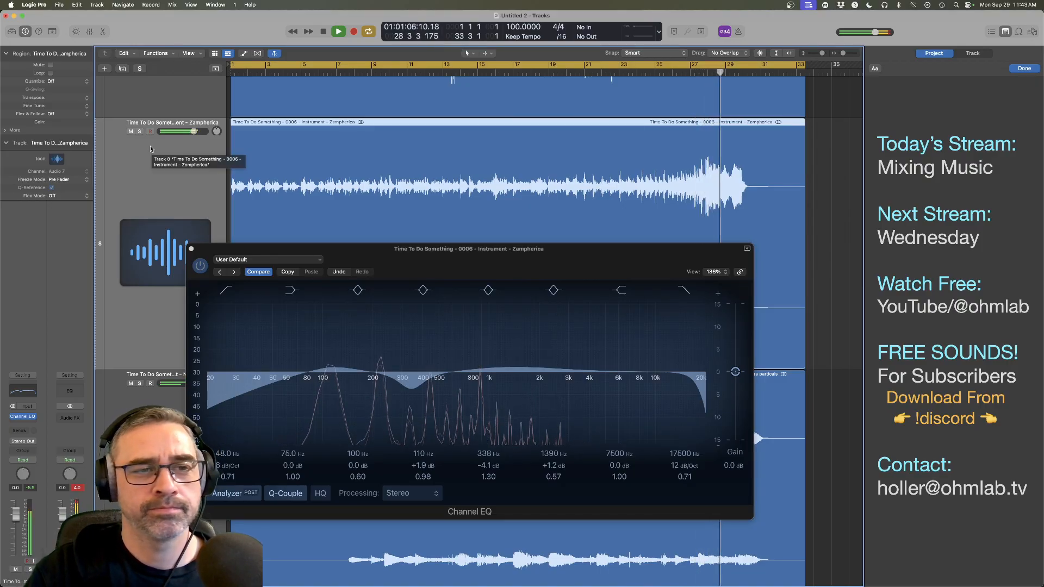
{"action": "left_click", "coordinate": [139, 131]}
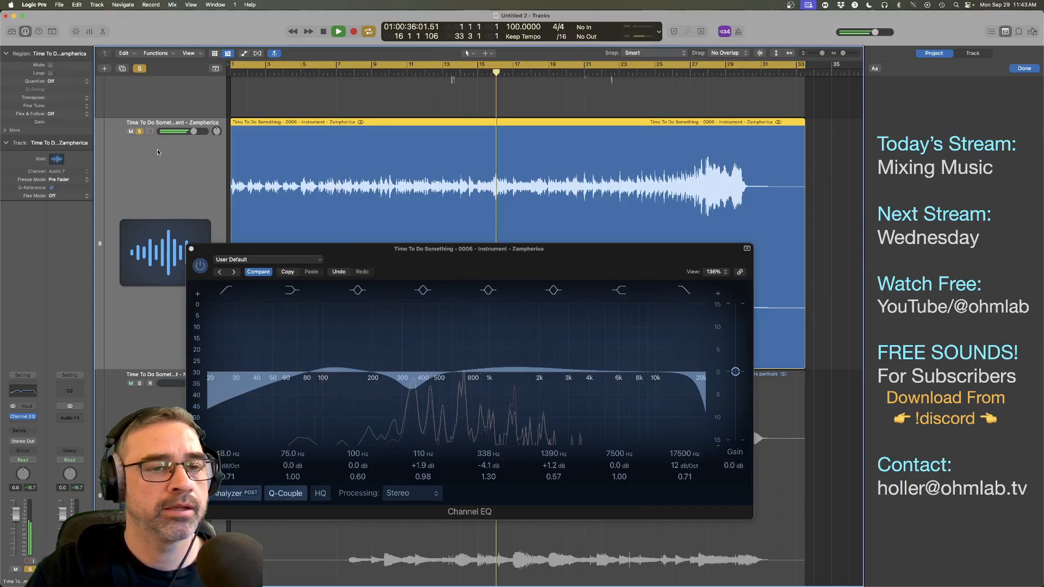
{"action": "left_click_drag", "start_coordinate": [193, 131], "coordinate": [216, 131]}
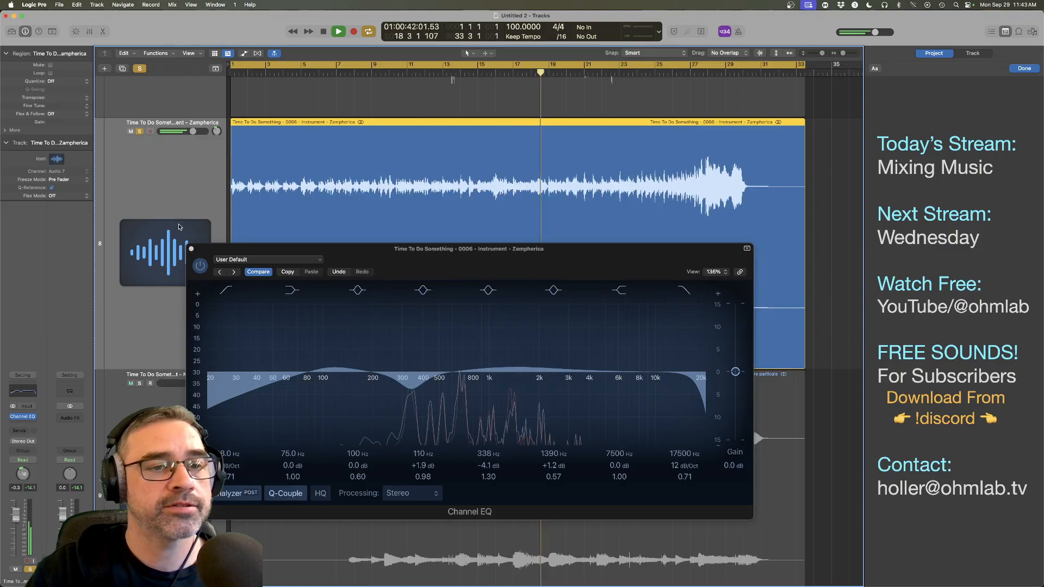
Step: Solo Straylight Nautilus alongside Zampherica, close the EQ window, and lower the Straylight Nautilus volume to -2.8 dB
{"action": "scroll", "coordinate": [187, 217], "scroll_direction": "up", "scroll_amount": 5}
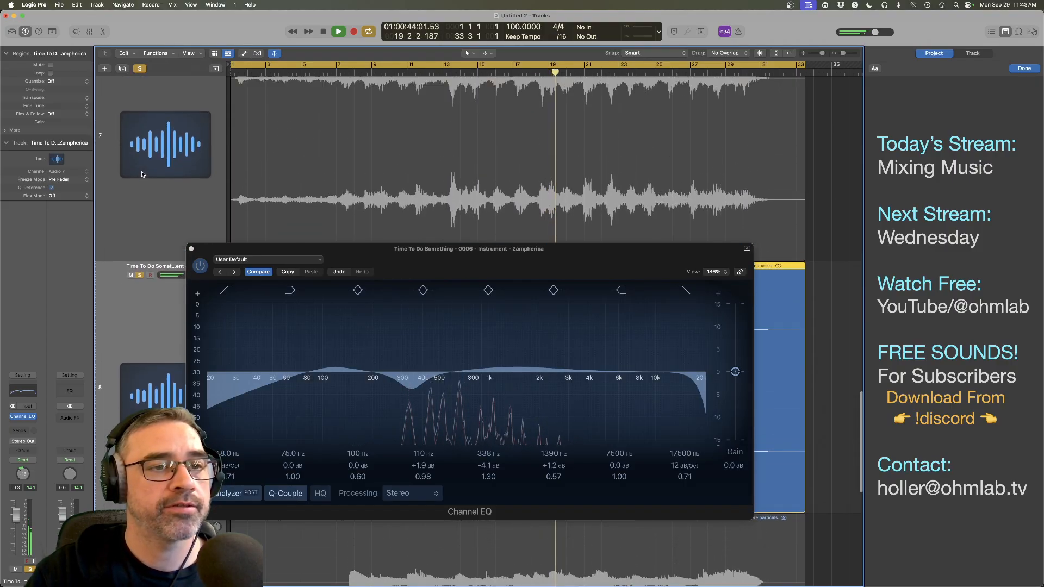
{"action": "scroll", "coordinate": [158, 189], "scroll_direction": "up", "scroll_amount": 3}
{"action": "left_click", "coordinate": [141, 164]}
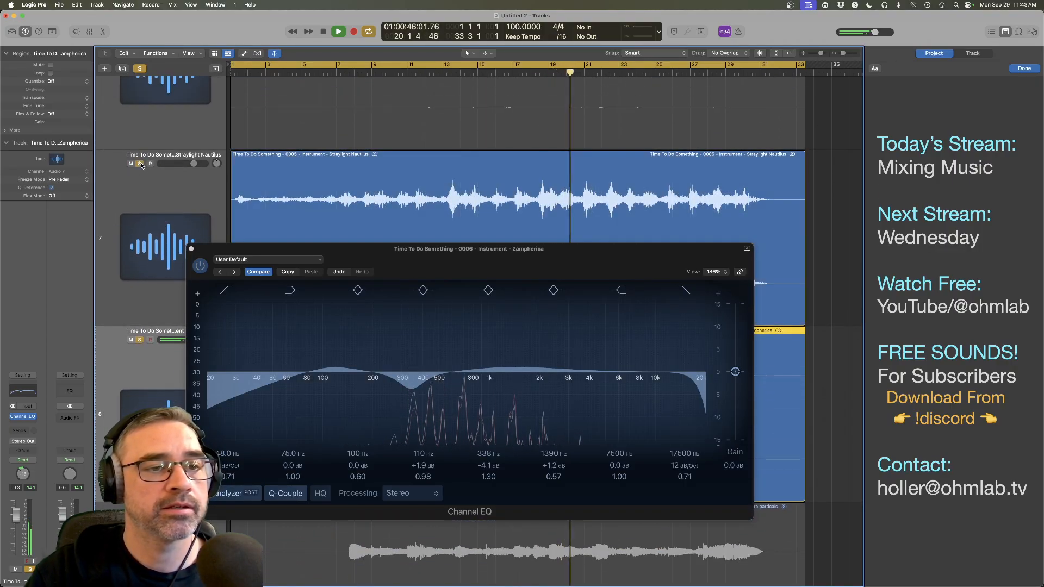
{"action": "scroll", "coordinate": [174, 209], "scroll_direction": "up", "scroll_amount": 3}
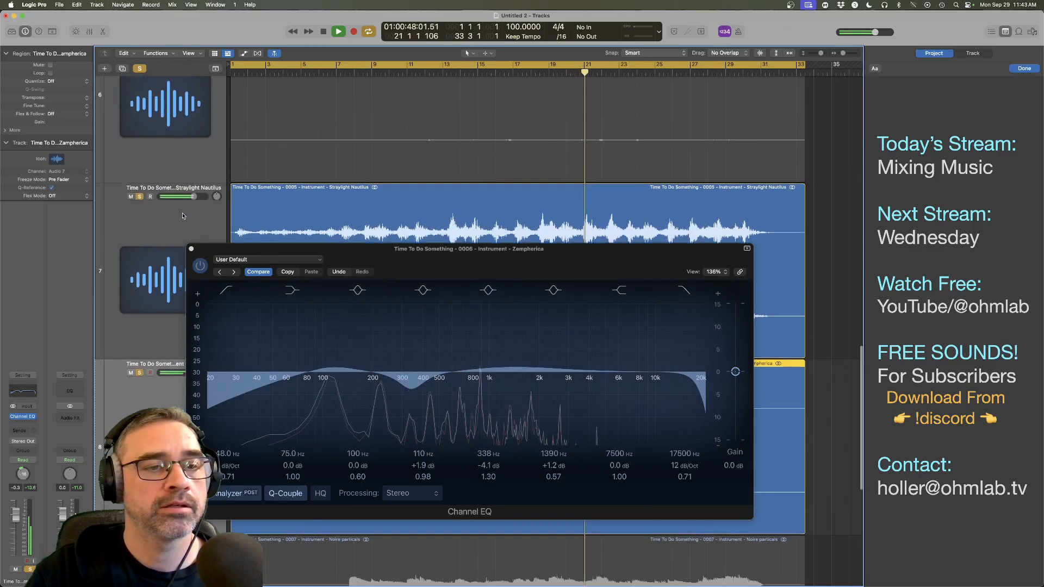
{"action": "scroll", "coordinate": [164, 189], "scroll_direction": "up", "scroll_amount": 1}
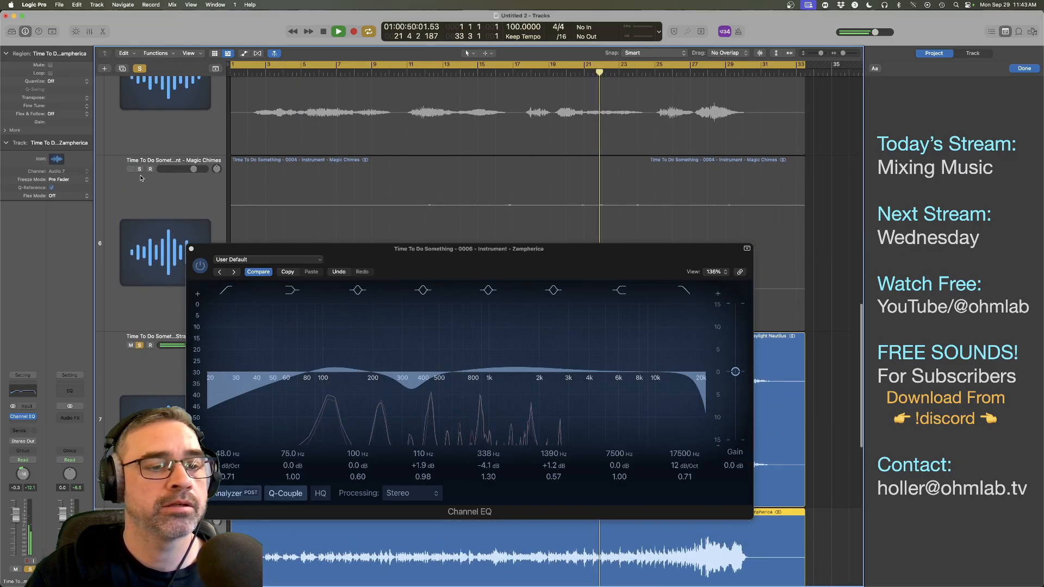
{"action": "left_click", "coordinate": [191, 249]}
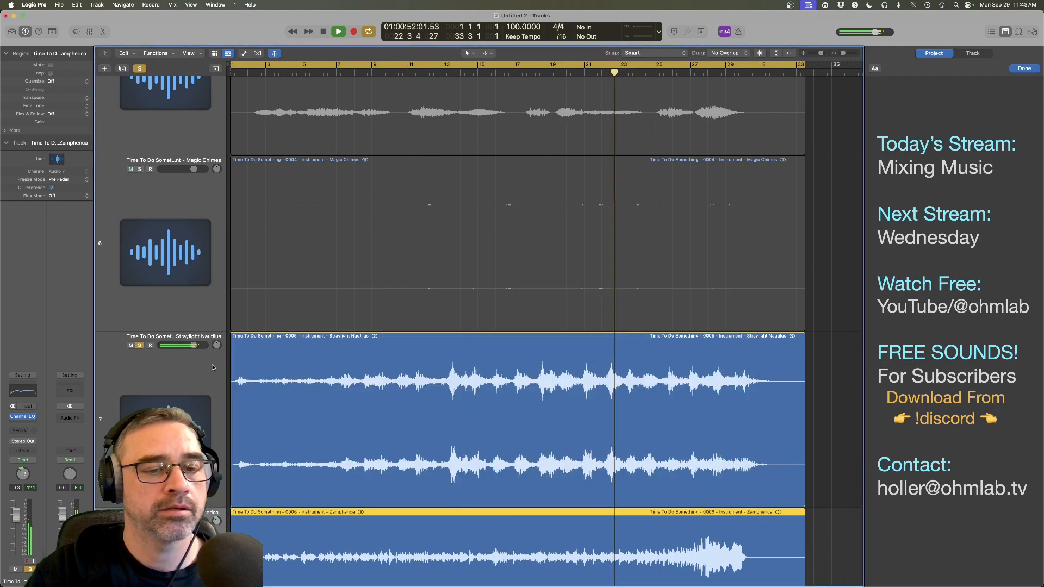
{"action": "left_click_drag", "start_coordinate": [193, 345], "coordinate": [187, 345]}
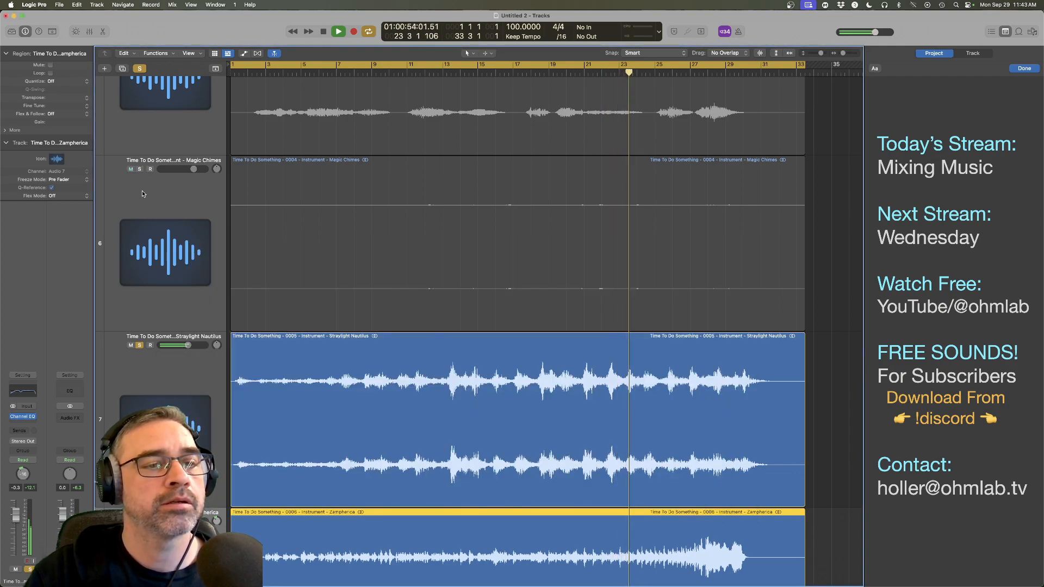
Step: Add Magic Chimes to the soloed tracks with its pan at +17, and Oboe with its pan slightly right
{"action": "left_click", "coordinate": [139, 169]}
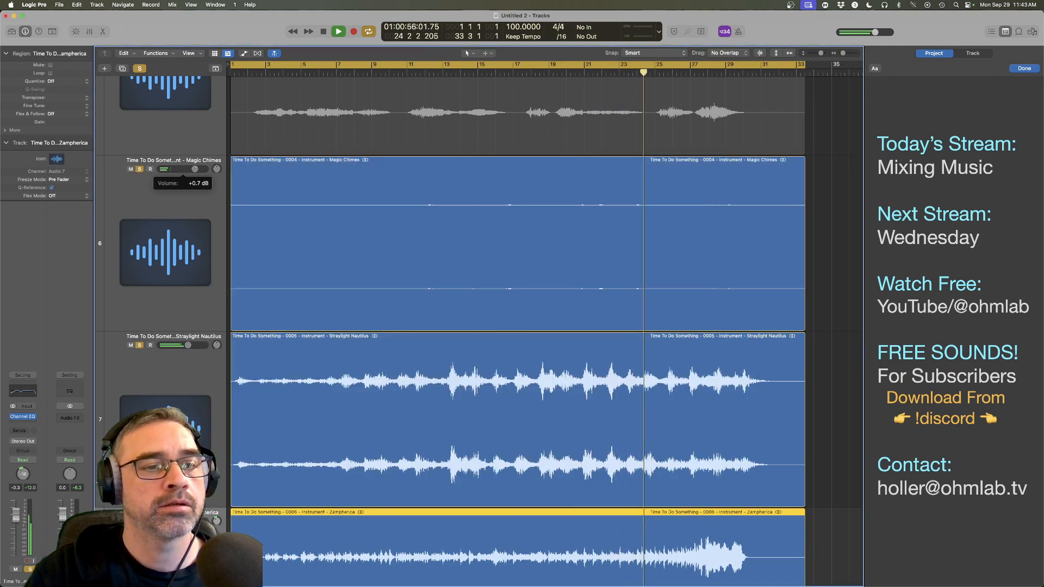
{"action": "left_click_drag", "start_coordinate": [194, 169], "coordinate": [217, 164]}
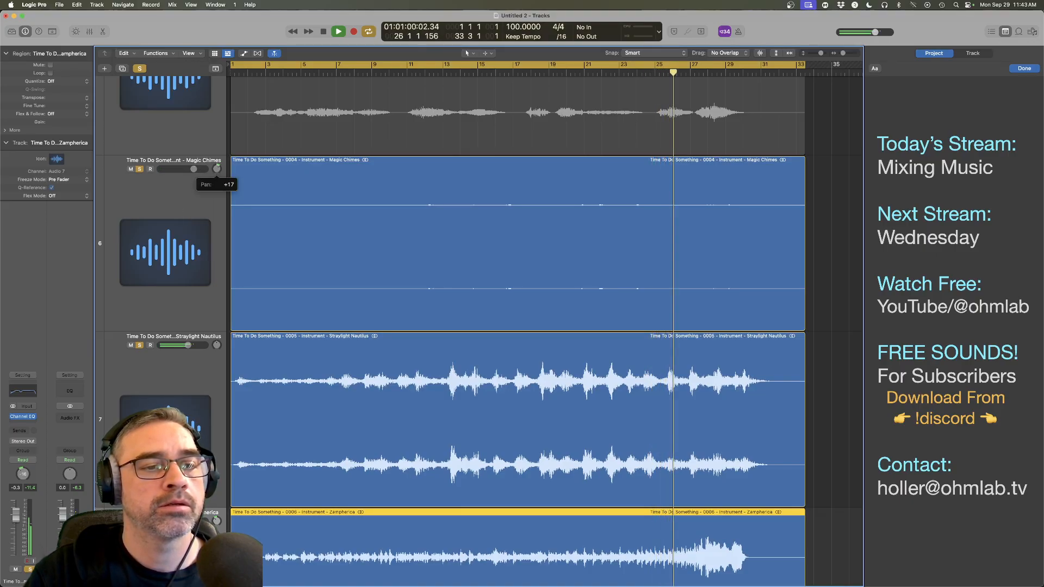
{"action": "scroll", "coordinate": [180, 214], "scroll_direction": "up", "scroll_amount": 5}
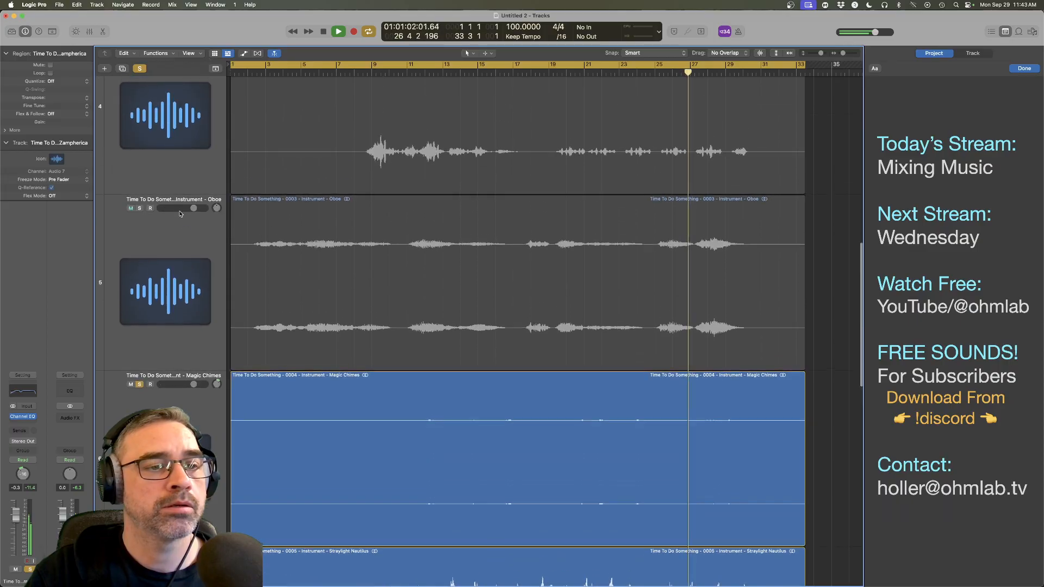
{"action": "scroll", "coordinate": [180, 214], "scroll_direction": "up", "scroll_amount": 1}
{"action": "left_click", "coordinate": [213, 227], "text": "shift"}
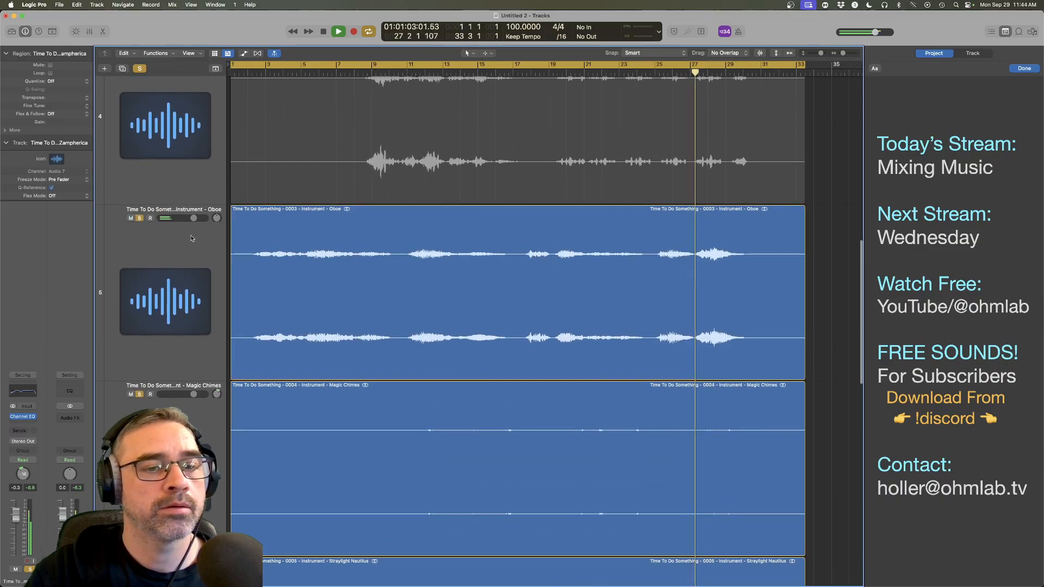
{"action": "left_click", "coordinate": [216, 219]}
{"action": "left_click_drag", "start_coordinate": [217, 218], "coordinate": [217, 214]}
Step: Add After Storm EWI to the soloed tracks and pan it slightly left
{"action": "scroll", "coordinate": [215, 217], "scroll_direction": "up", "scroll_amount": 6}
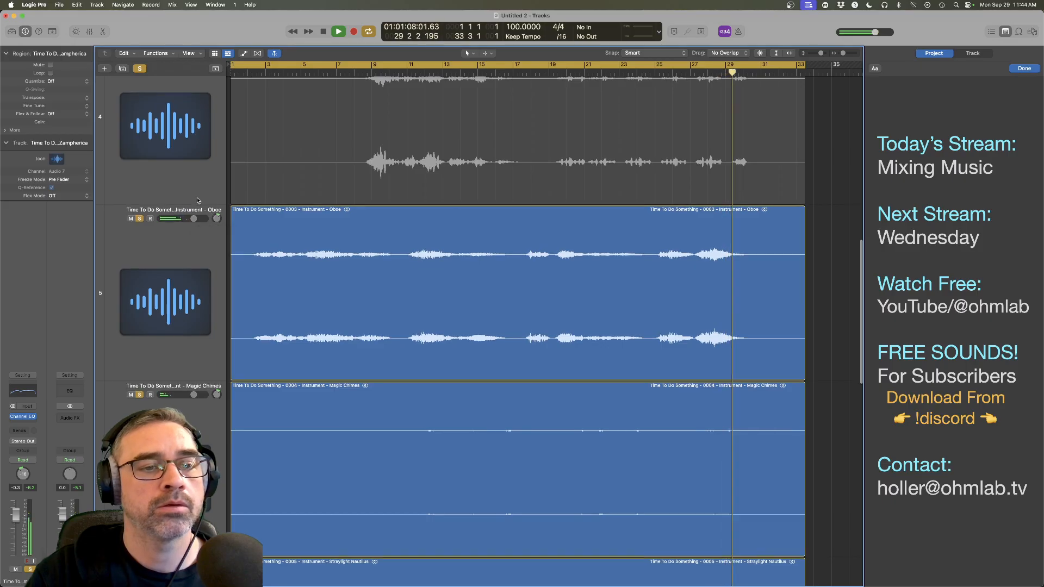
{"action": "left_click", "coordinate": [140, 147]}
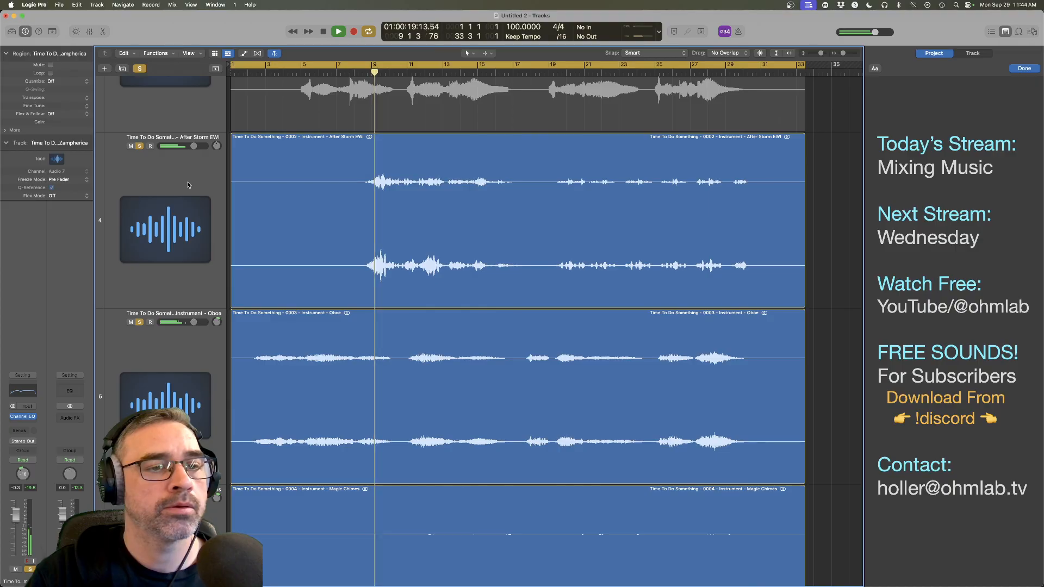
{"action": "scroll", "coordinate": [188, 185], "scroll_direction": "up", "scroll_amount": 2}
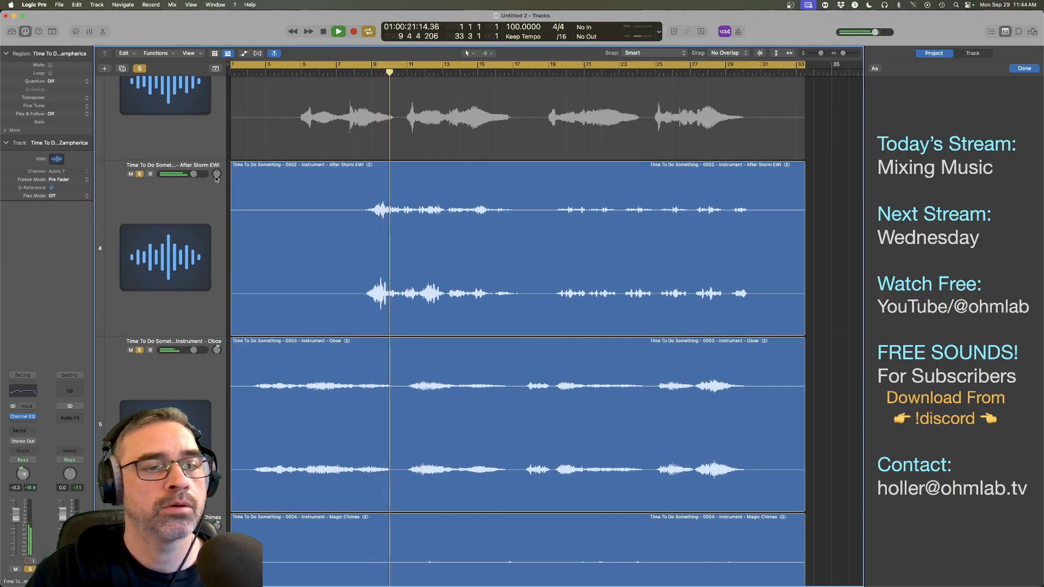
{"action": "left_click_drag", "start_coordinate": [216, 177], "coordinate": [215, 183]}
Step: Add Bassoon to the soloed tracks and pan it to +5
{"action": "scroll", "coordinate": [140, 110], "scroll_direction": "up", "scroll_amount": 5}
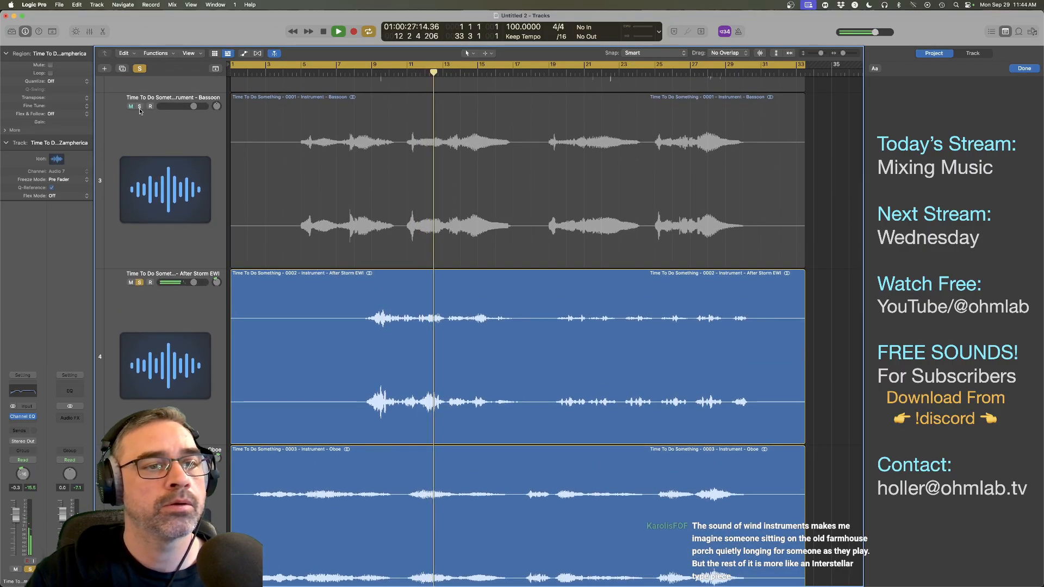
{"action": "left_click", "coordinate": [139, 106]}
{"action": "scroll", "coordinate": [198, 169], "scroll_direction": "up", "scroll_amount": 3}
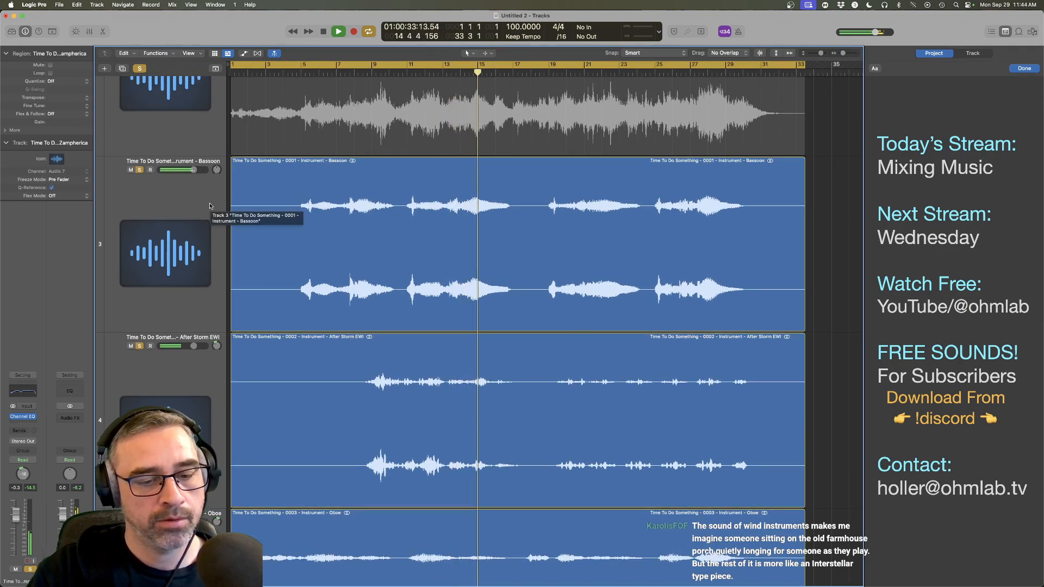
{"action": "left_click_drag", "start_coordinate": [216, 172], "coordinate": [216, 168]}
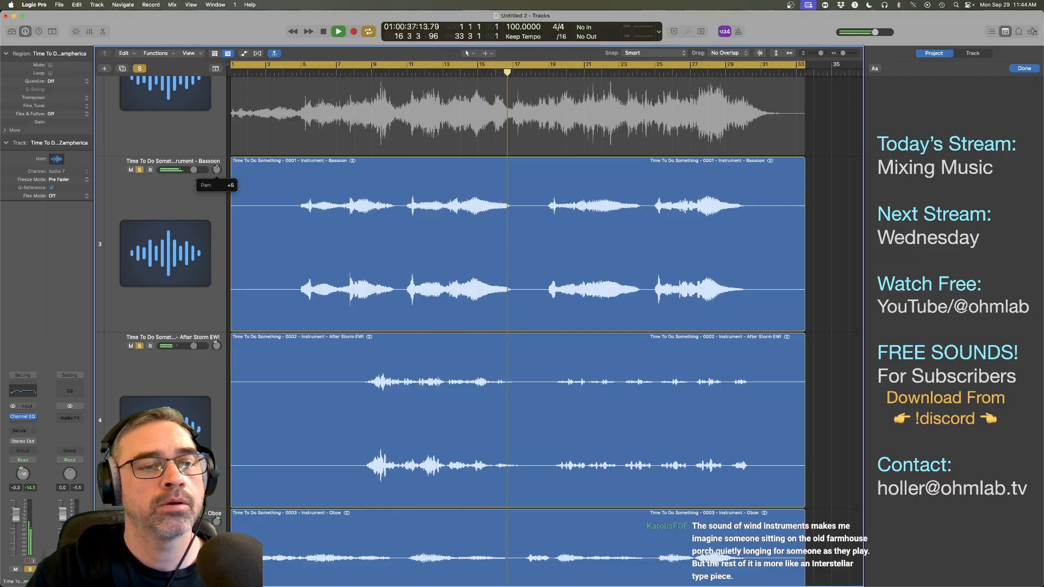
Step: Solo the Noire particals track together with the other soloed instruments
{"action": "scroll", "coordinate": [191, 238], "scroll_direction": "down", "scroll_amount": 1}
{"action": "scroll", "coordinate": [191, 237], "scroll_direction": "down", "scroll_amount": 15}
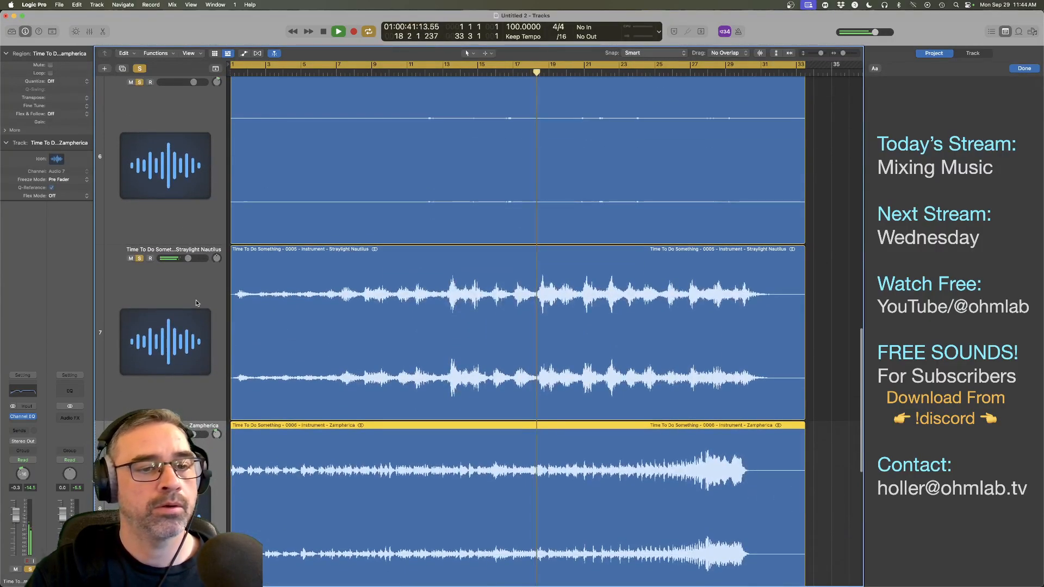
{"action": "scroll", "coordinate": [195, 304], "scroll_direction": "down", "scroll_amount": 5}
{"action": "scroll", "coordinate": [196, 304], "scroll_direction": "down", "scroll_amount": 5}
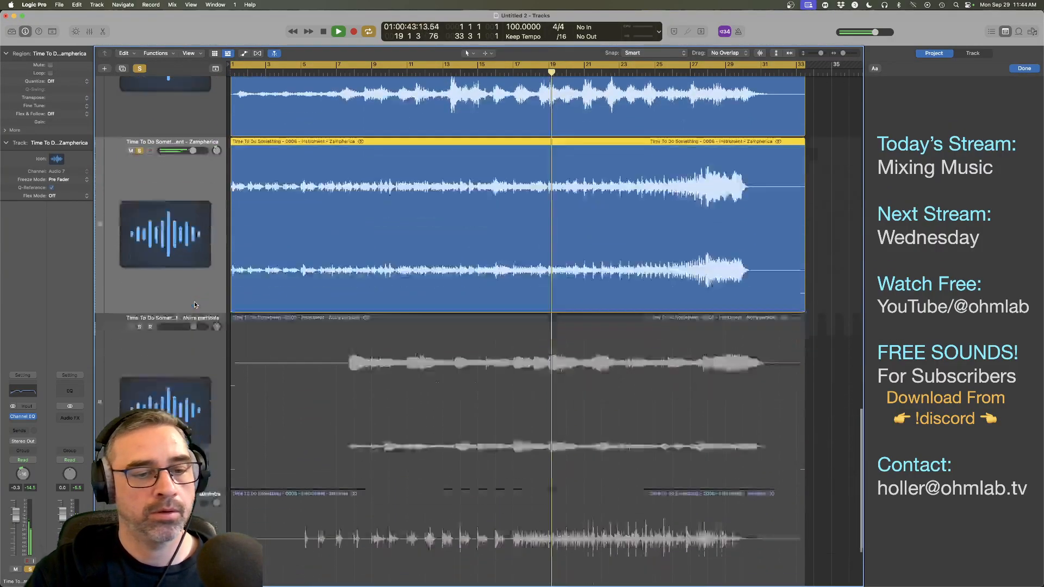
{"action": "left_click", "coordinate": [140, 208]}
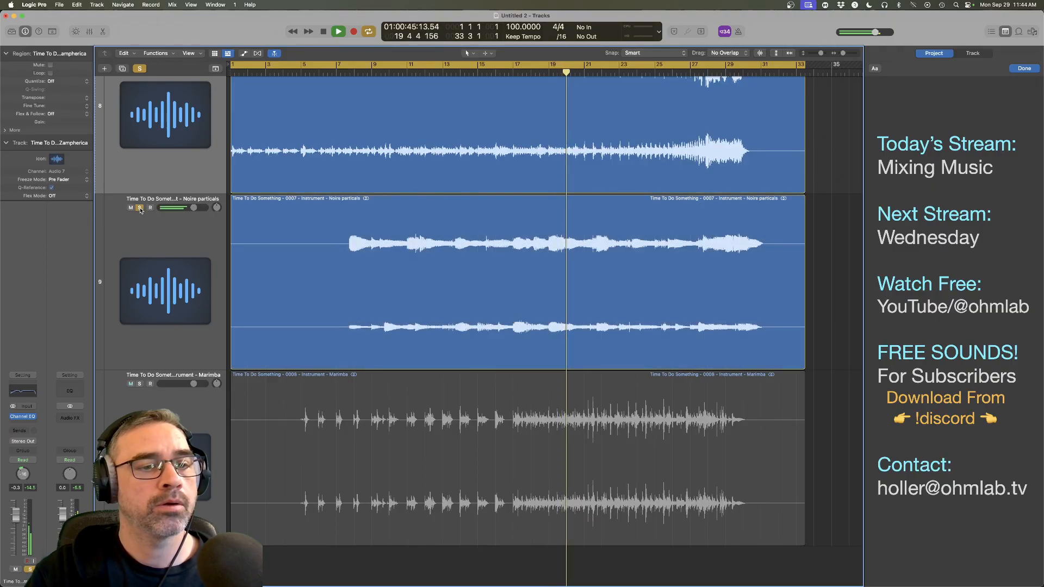
Step: Clear the existing solos, solo only Straylight Nautilus, and pan it slightly right
{"action": "scroll", "coordinate": [203, 238], "scroll_direction": "up", "scroll_amount": 6}
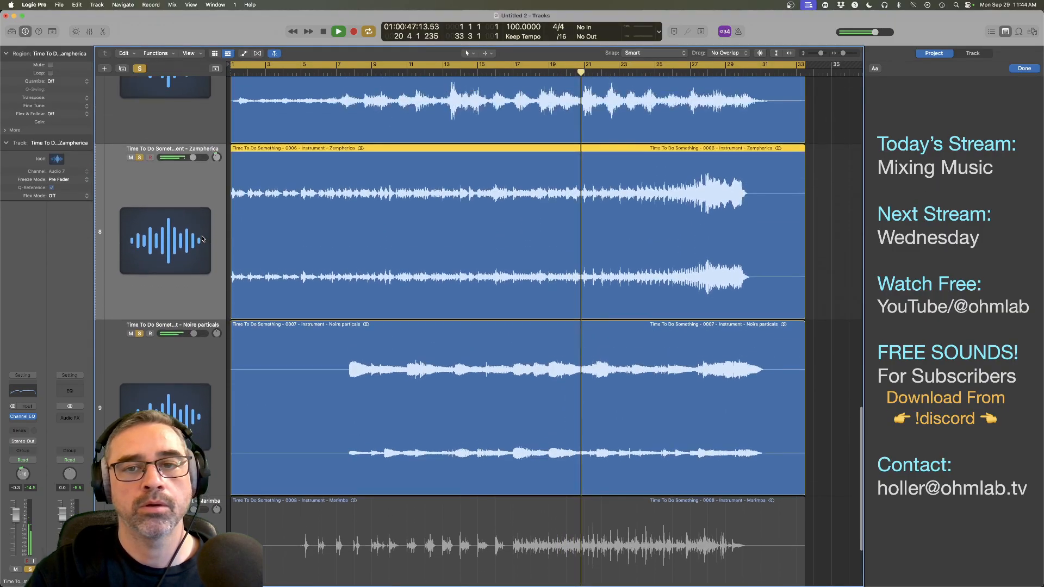
{"action": "scroll", "coordinate": [202, 239], "scroll_direction": "up", "scroll_amount": 2}
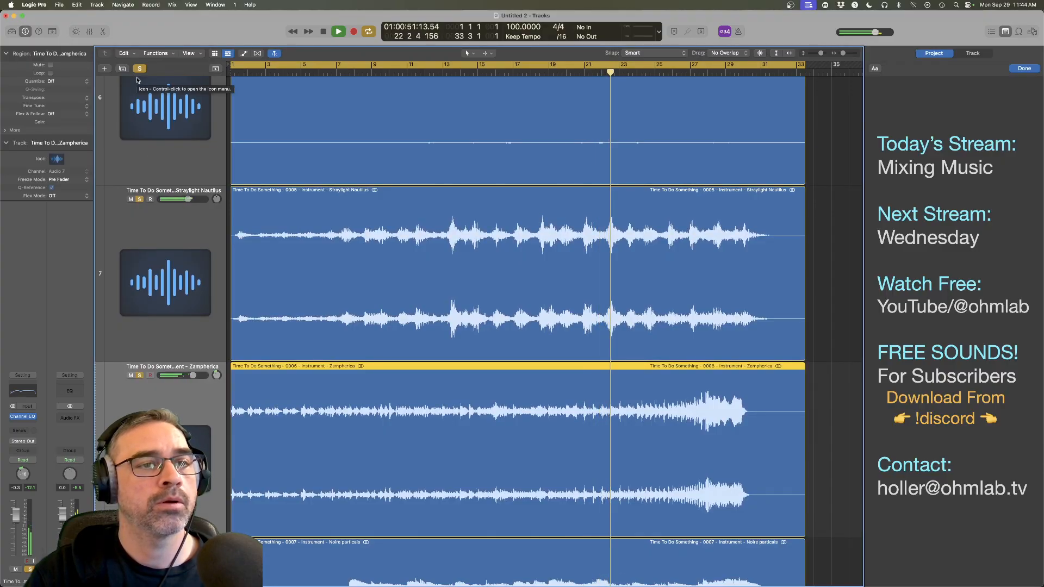
{"action": "left_click", "coordinate": [140, 200]}
{"action": "left_click", "coordinate": [140, 200]}
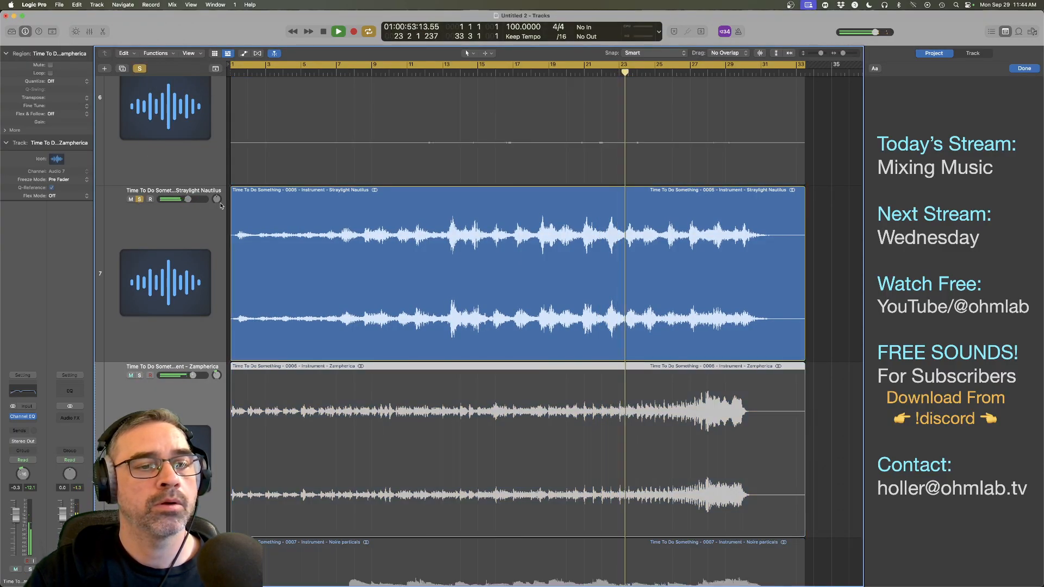
{"action": "left_click_drag", "start_coordinate": [218, 199], "coordinate": [217, 196]}
Step: Check Straylight Nautilus in the full mix, select its track, and play it soloed again from around bar 13
{"action": "left_click", "coordinate": [140, 199]}
{"action": "left_click", "coordinate": [131, 215]}
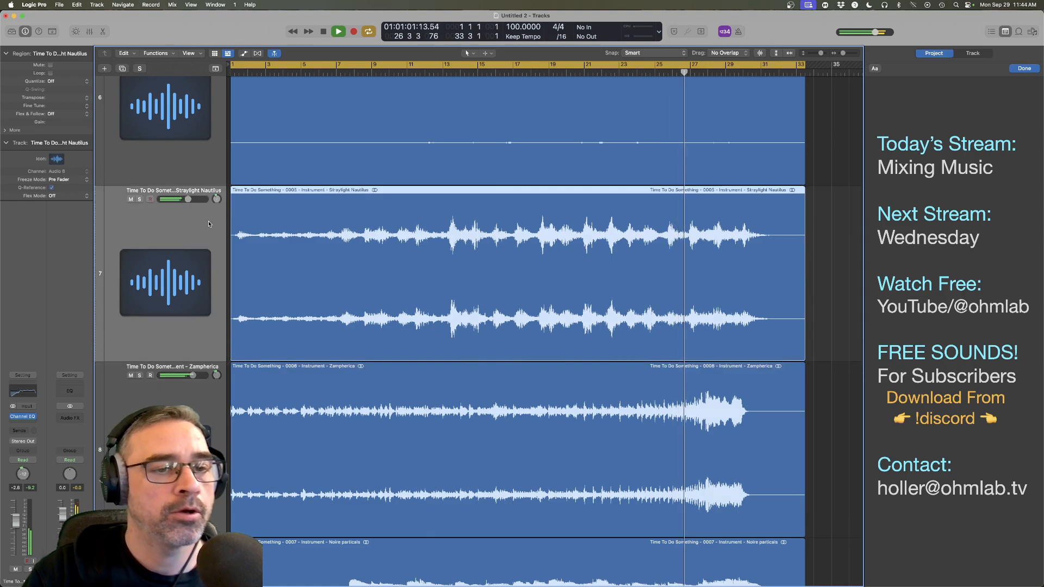
{"action": "key", "text": "space"}
{"action": "left_click", "coordinate": [140, 199]}
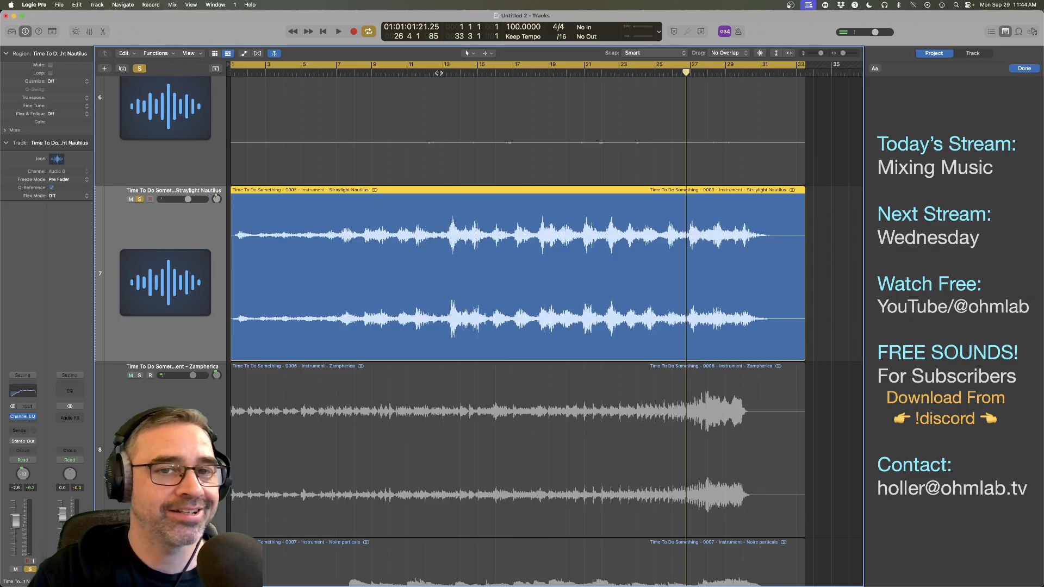
{"action": "key", "text": "space"}
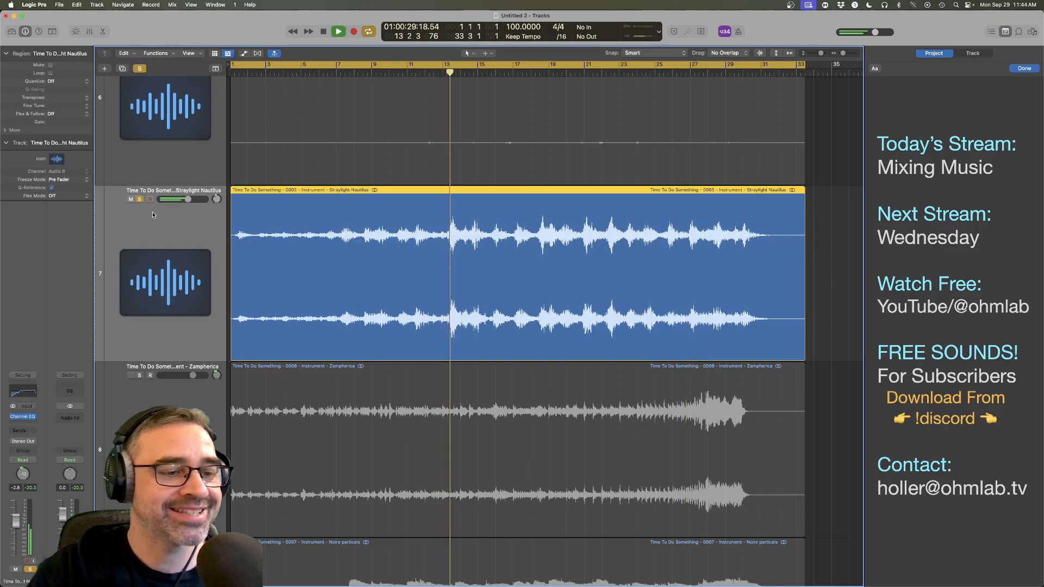
Step: Add a second Channel EQ to Straylight Nautilus, set it to Side Only, and lower the low shelf by 6.7 dB at 366 Hz
{"action": "left_click", "coordinate": [31, 423]}
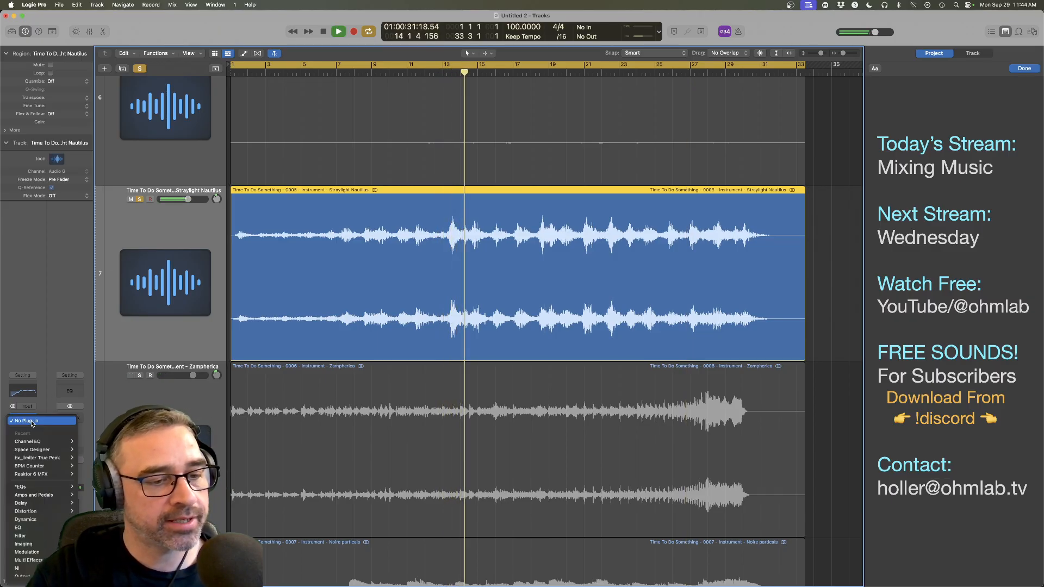
{"action": "left_click", "coordinate": [27, 442]}
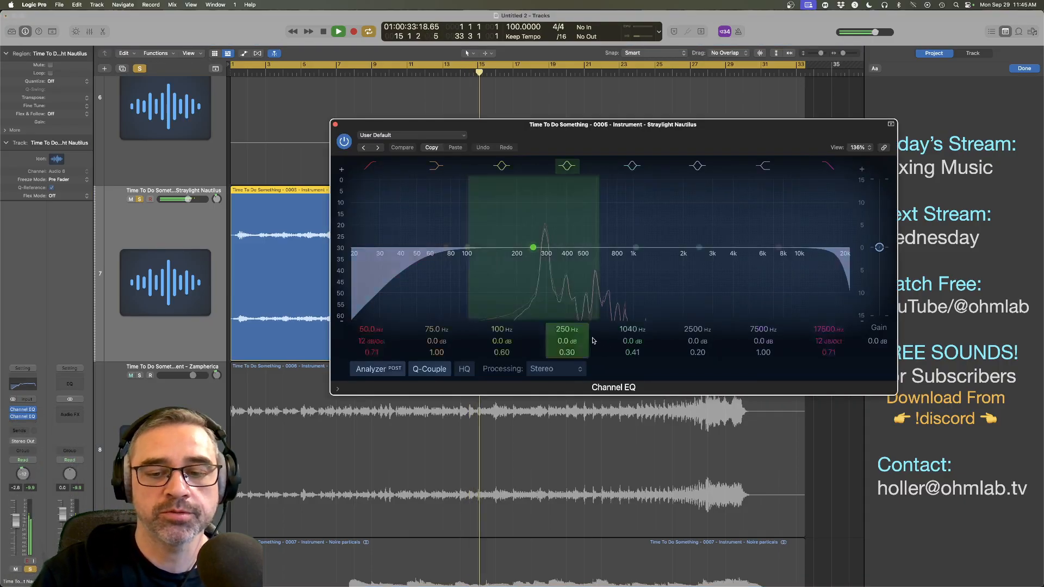
{"action": "left_click", "coordinate": [560, 369]}
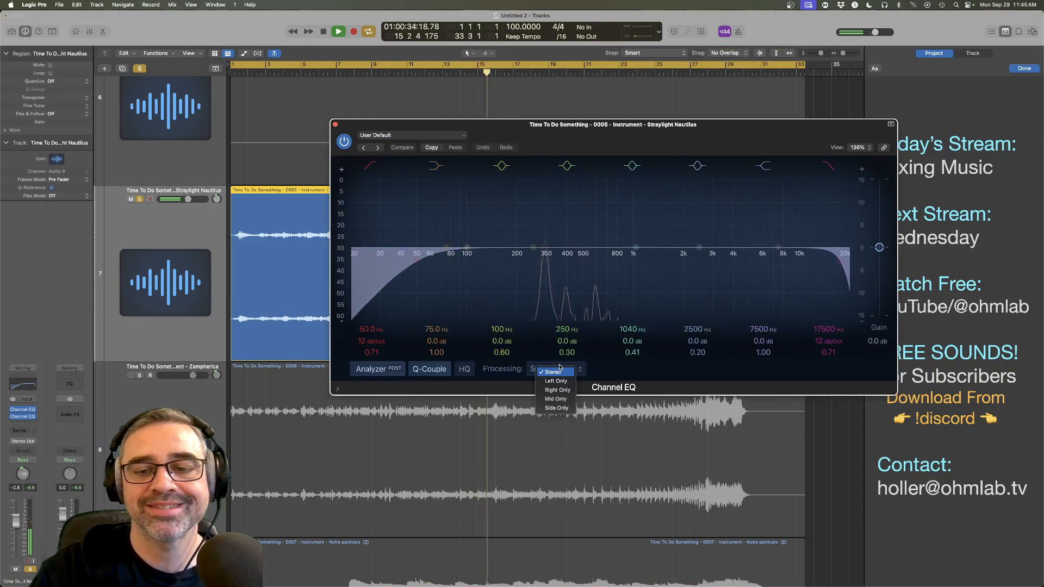
{"action": "left_click", "coordinate": [563, 408]}
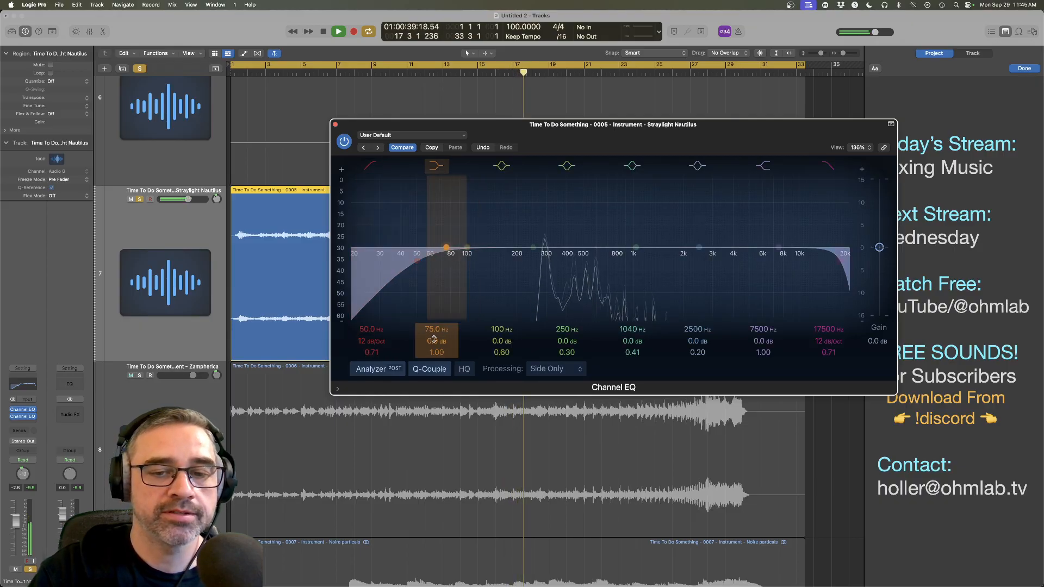
{"action": "mouse_move", "coordinate": [434, 340]}
{"action": "left_mouse_down"}
{"action": "mouse_move", "coordinate": [434, 364]}
{"action": "mouse_move", "coordinate": [434, 300]}
{"action": "left_mouse_up"}
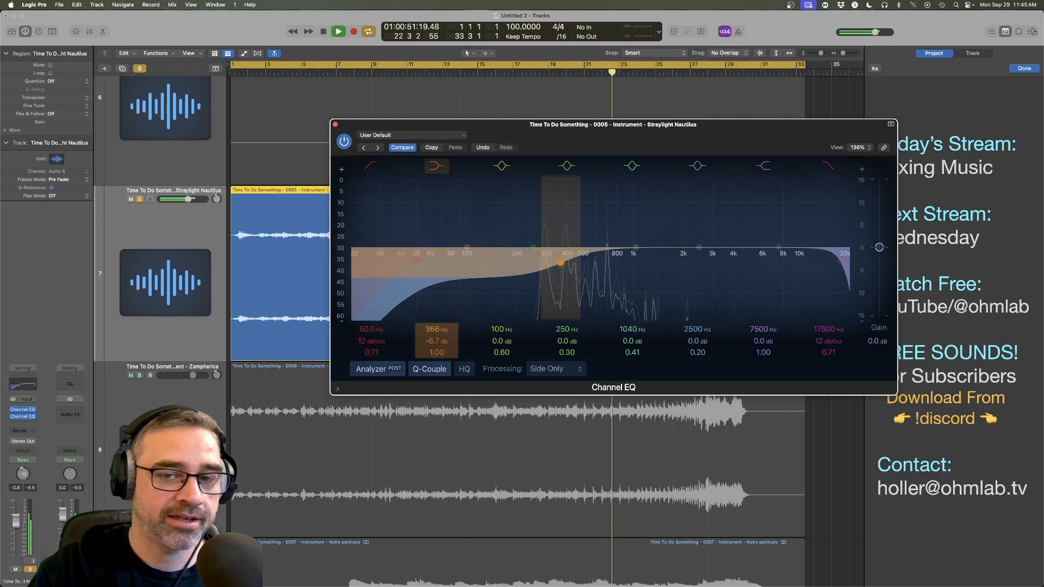
{"action": "left_click", "coordinate": [336, 125]}
Step: Unsolo Straylight Nautilus to hear it in the full mix, select the Zampherica region, and stop playback
{"action": "left_click", "coordinate": [139, 200]}
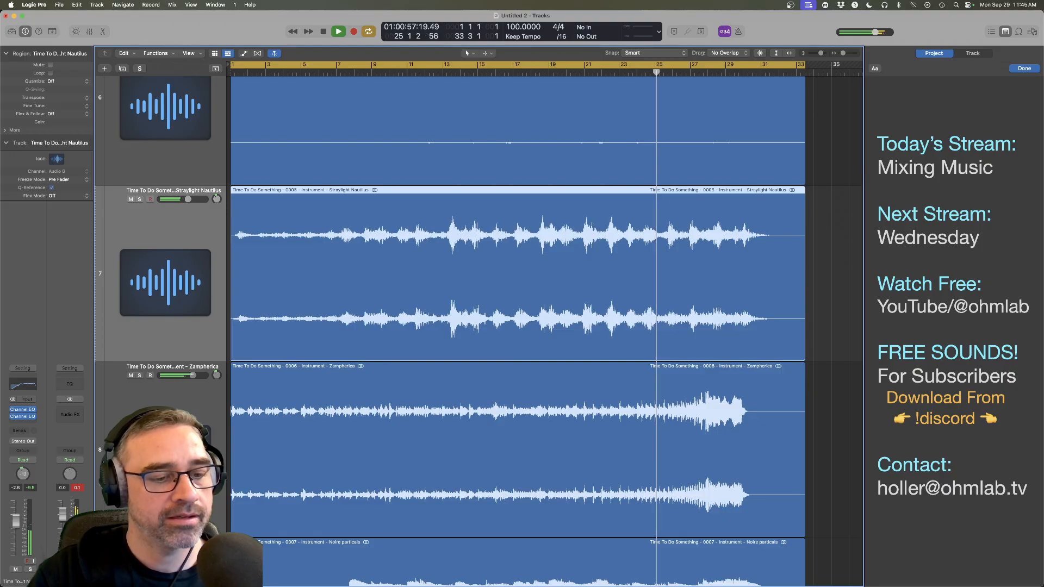
{"action": "left_click", "coordinate": [313, 445]}
{"action": "key", "text": "space"}
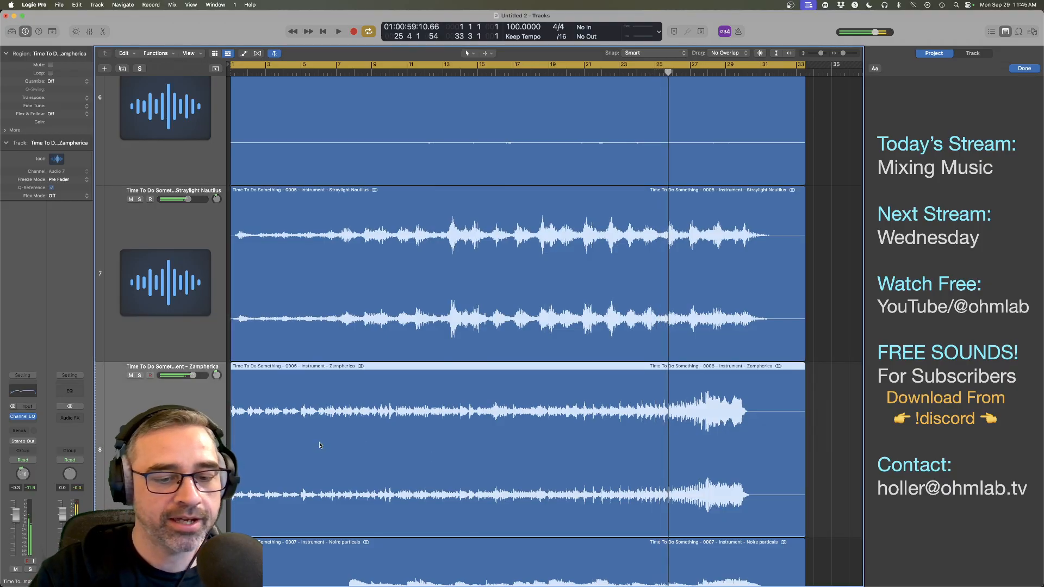
Step: Solo the Noire particals track and place the playhead near the end of bar 8
{"action": "scroll", "coordinate": [324, 445], "scroll_direction": "down", "scroll_amount": 8}
{"action": "left_click", "coordinate": [160, 376]}
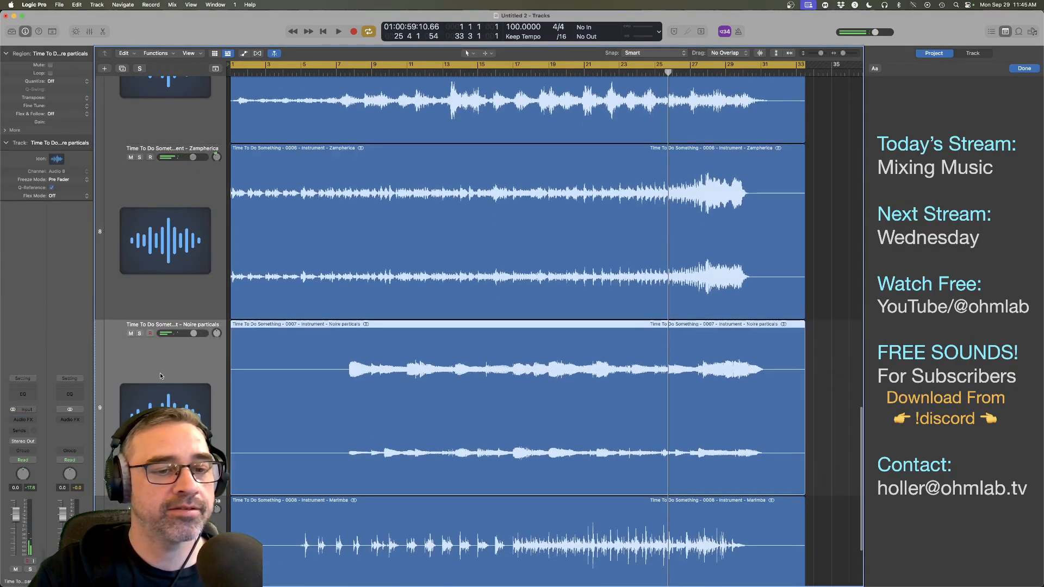
{"action": "left_click", "coordinate": [140, 334]}
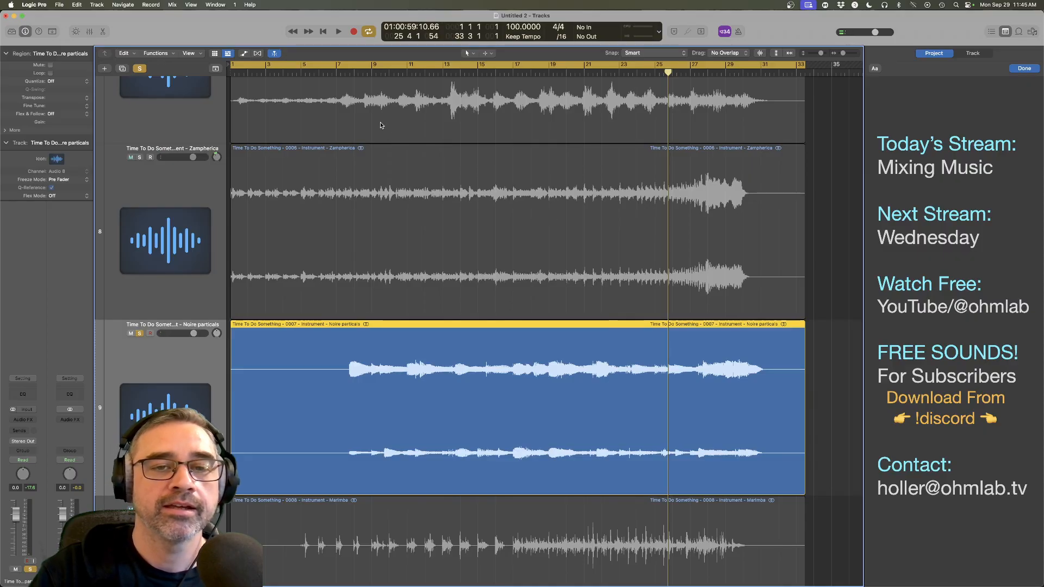
{"action": "left_click", "coordinate": [369, 72]}
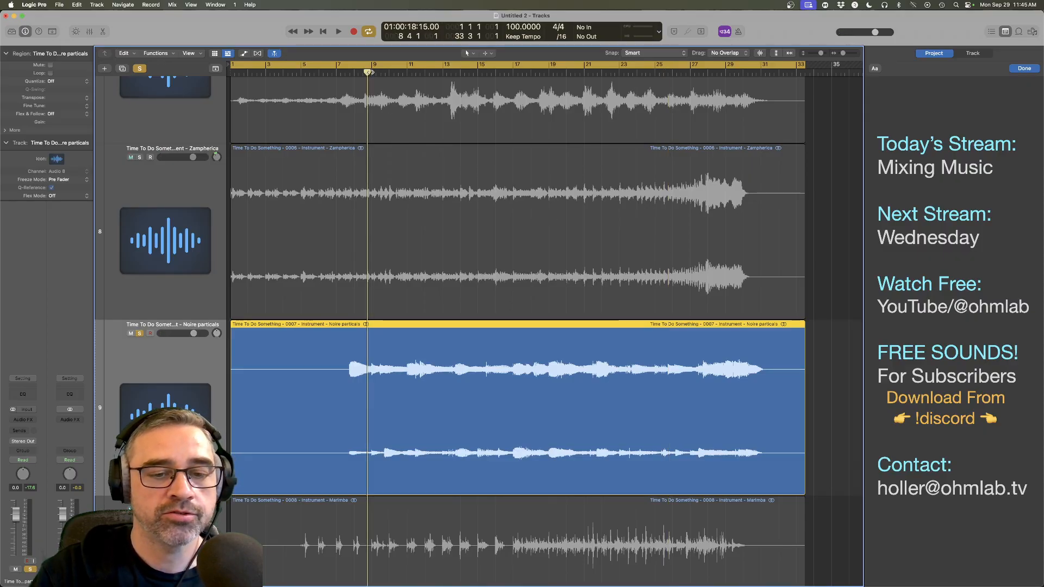
Step: Unsolo the Noire particals track and add a Channel EQ with its low cut at 40.8 Hz and 6 dB/Oct
{"action": "key", "text": "space"}
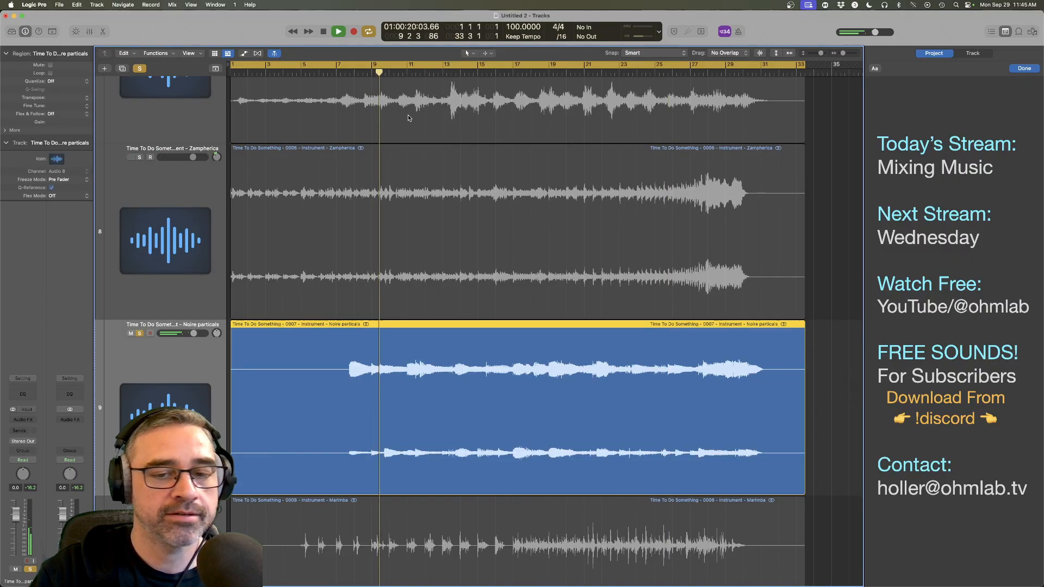
{"action": "left_click", "coordinate": [140, 334]}
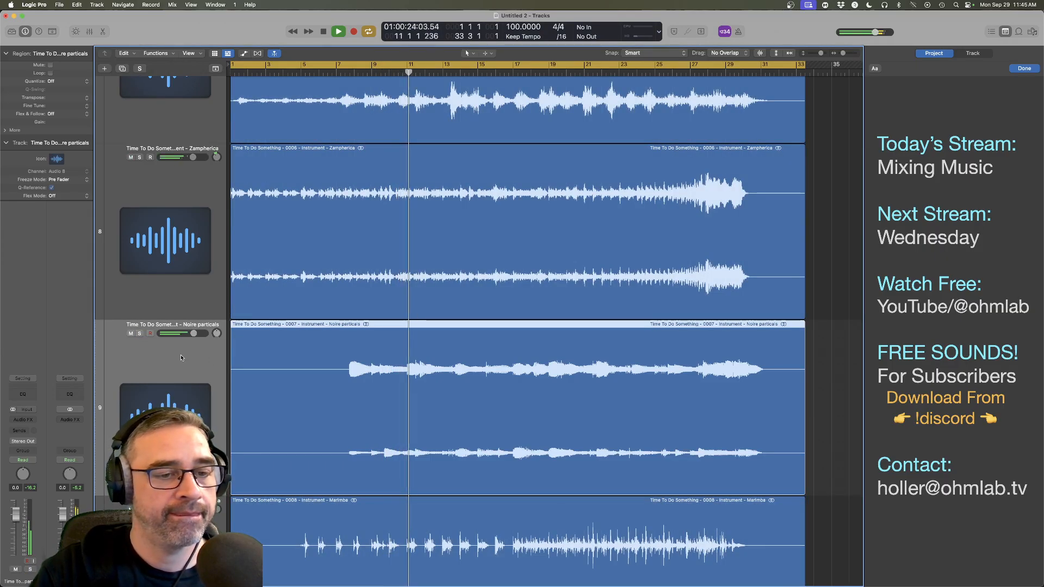
{"action": "left_click", "coordinate": [23, 394]}
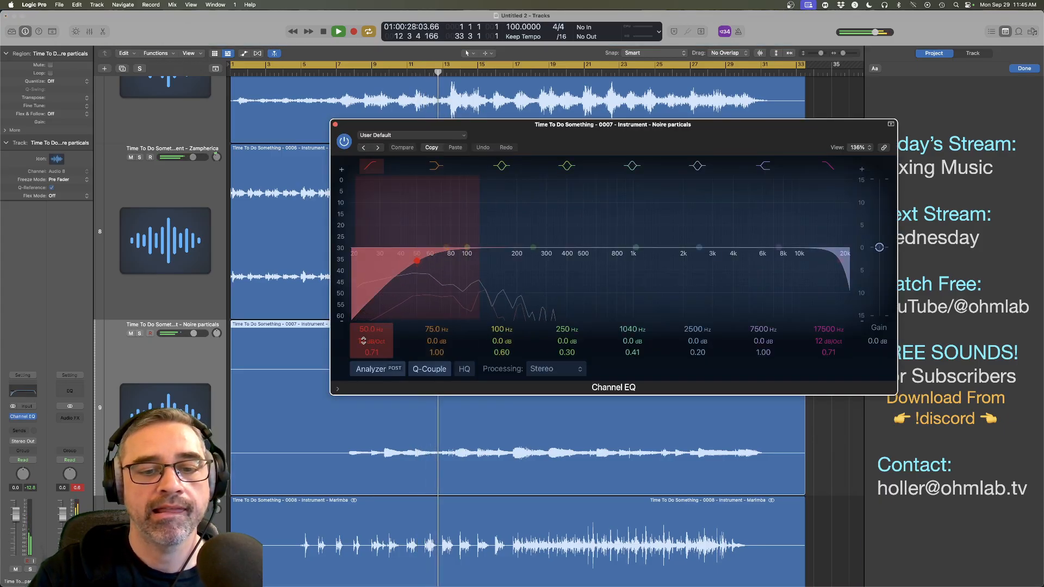
{"action": "left_click_drag", "start_coordinate": [363, 341], "coordinate": [365, 350]}
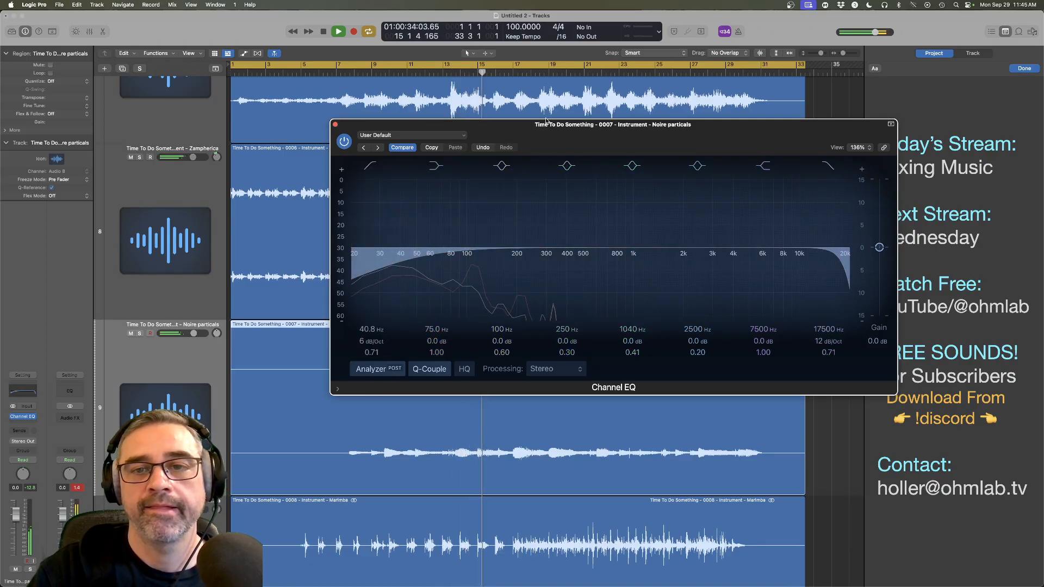
{"action": "left_click_drag", "start_coordinate": [546, 120], "coordinate": [384, 159]}
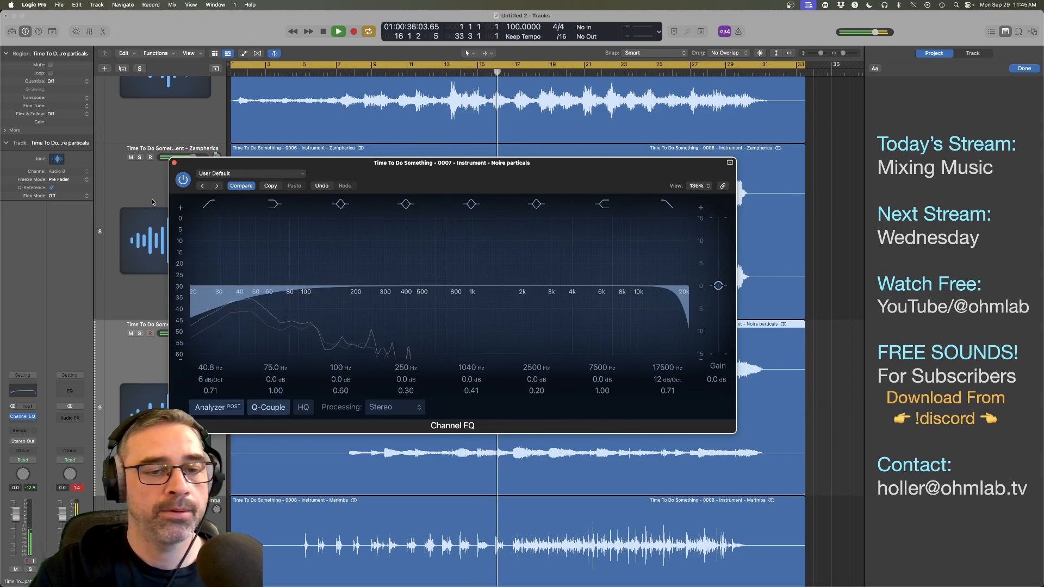
{"action": "left_click", "coordinate": [174, 163]}
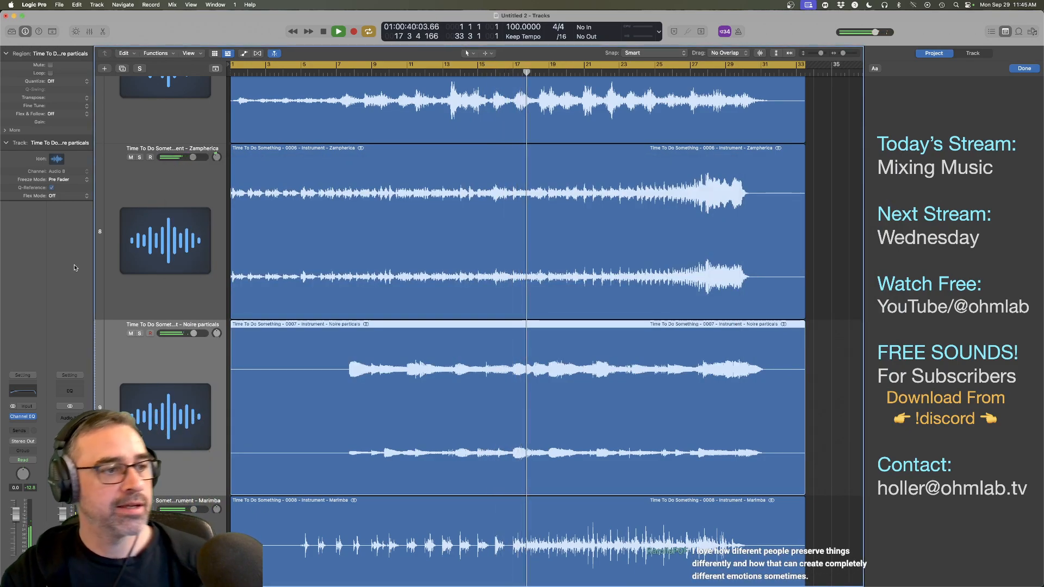
Step: Lower the Noire particals track's volume to -3.9 dB while listening to the full mix
{"action": "key", "text": "Up"}
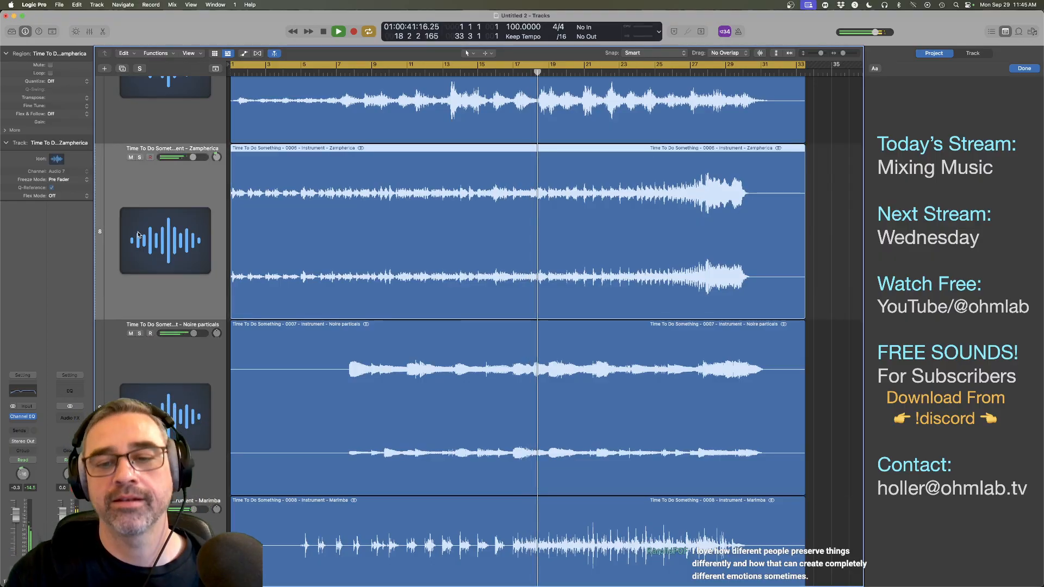
{"action": "left_click", "coordinate": [156, 397]}
{"action": "scroll", "coordinate": [163, 400], "scroll_direction": "down", "scroll_amount": 3}
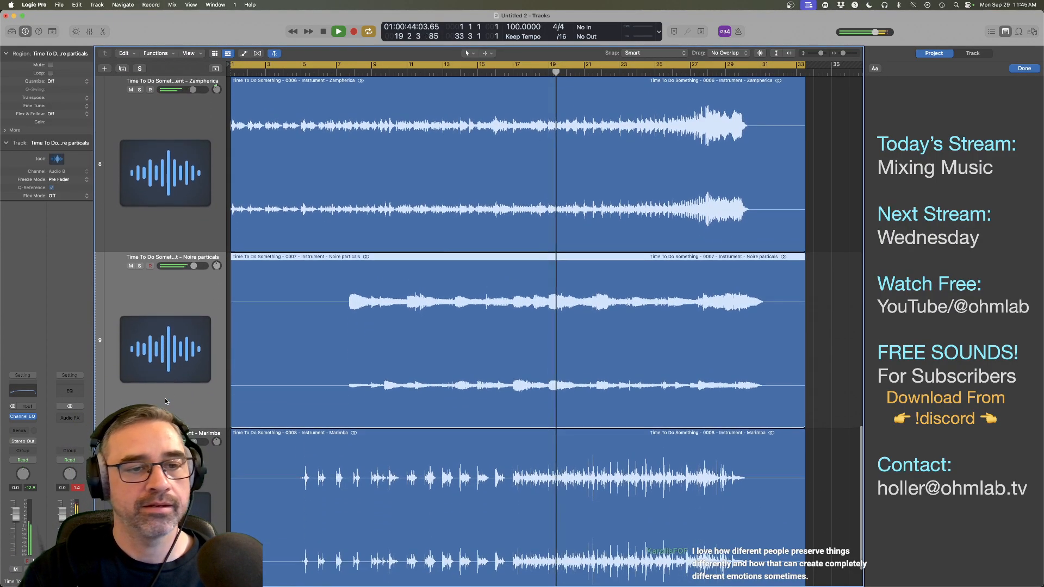
{"action": "left_click_drag", "start_coordinate": [194, 266], "coordinate": [186, 266]}
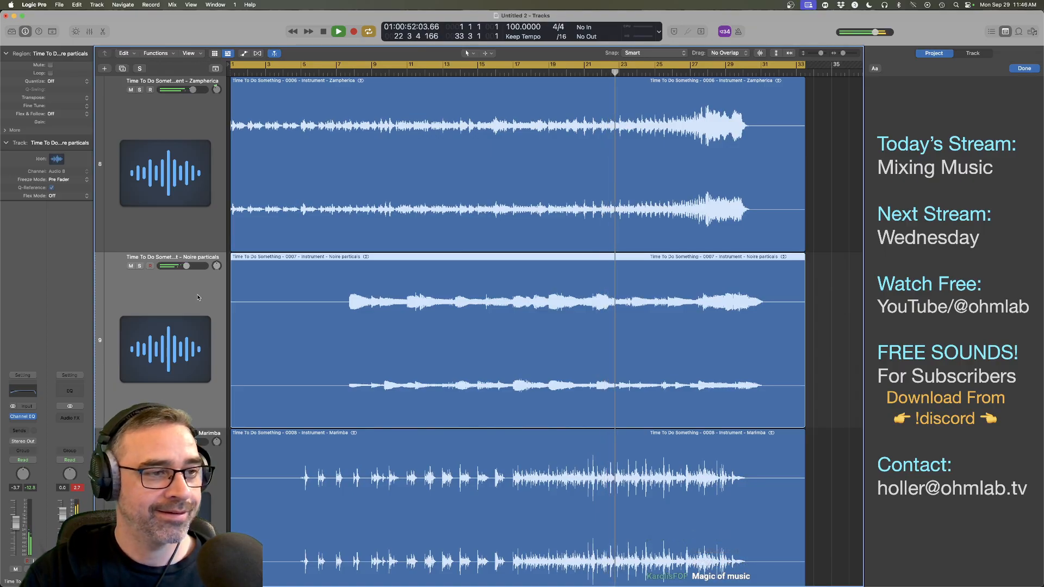
{"action": "left_click_drag", "start_coordinate": [187, 266], "coordinate": [186, 266]}
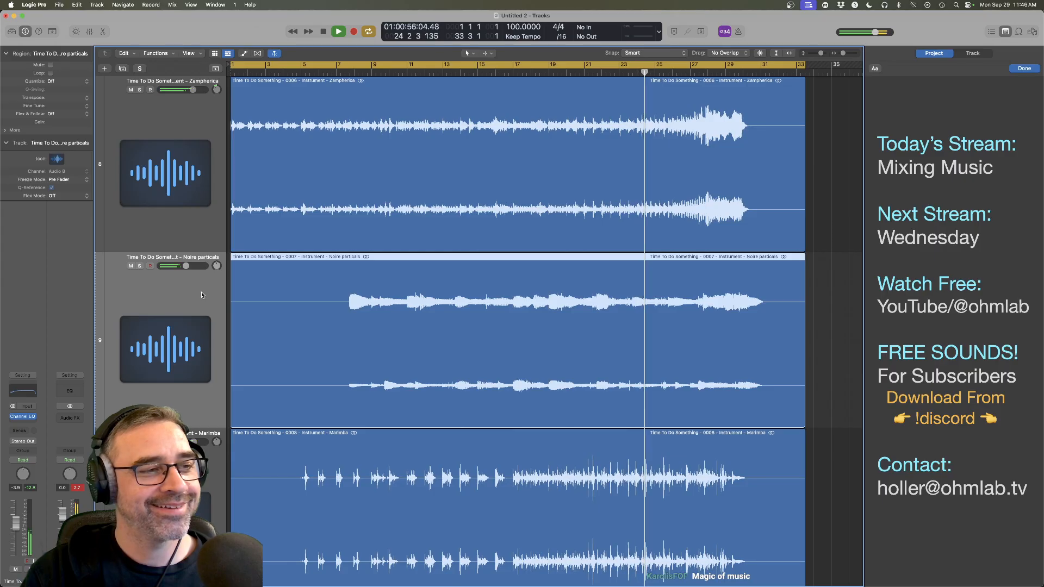
{"action": "key", "text": "space"}
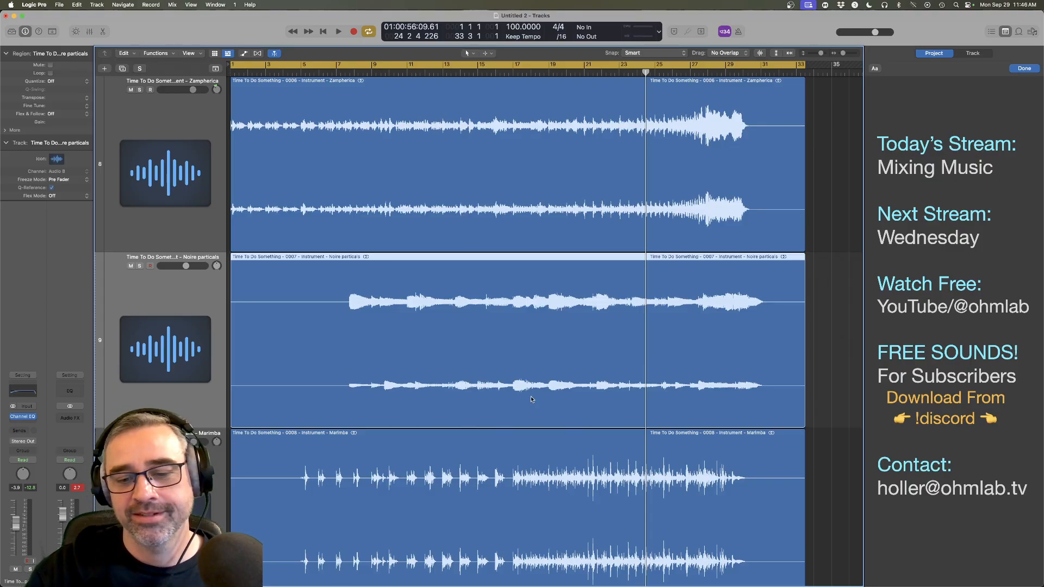
Step: Play the mix from around bar 8, and solo the Marimba track to audition it from around bar 23
{"action": "key", "text": "Return"}
{"action": "key", "text": "space"}
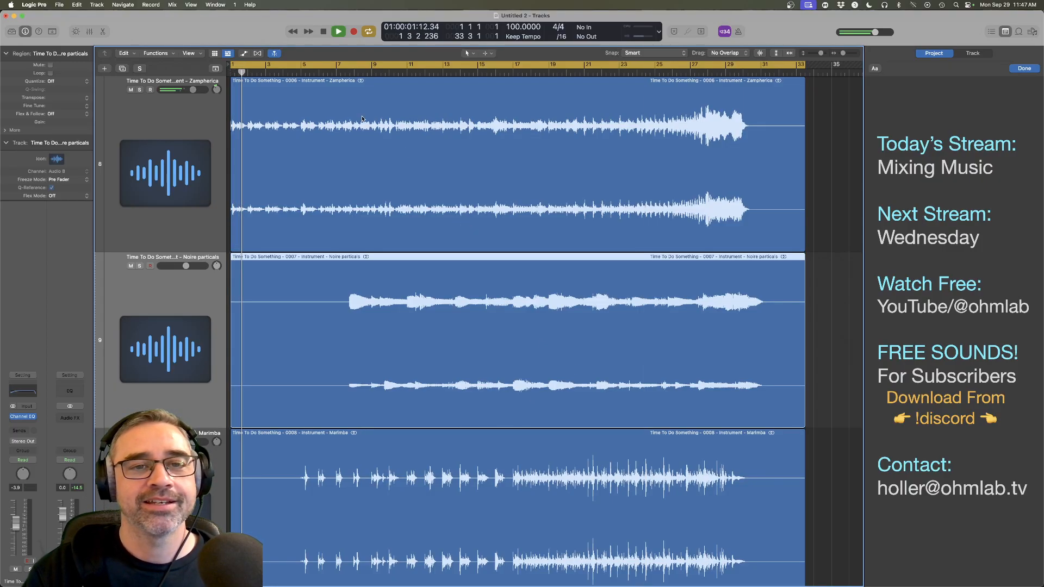
{"action": "left_click", "coordinate": [356, 74]}
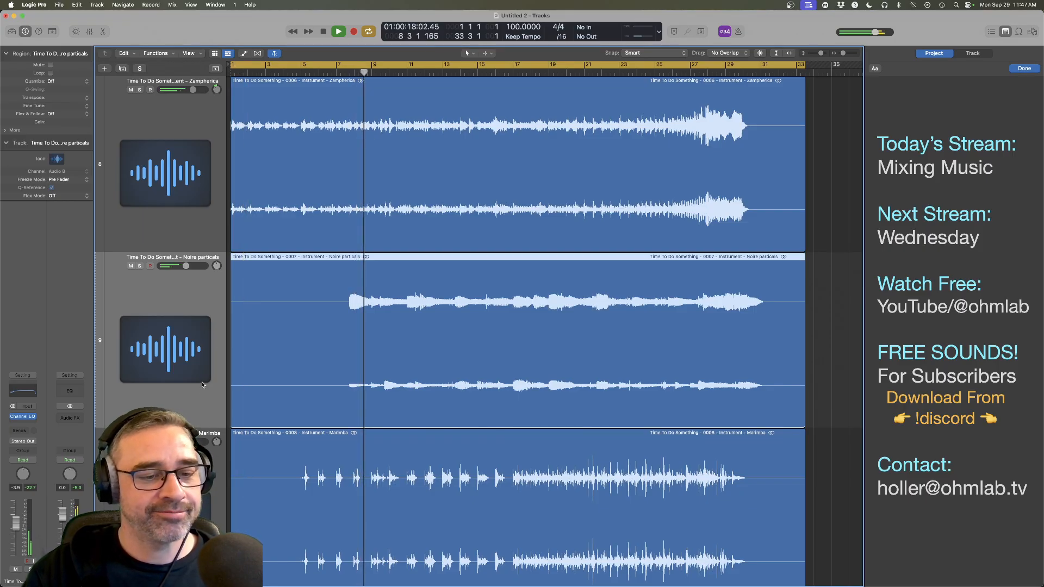
{"action": "key", "text": "Down"}
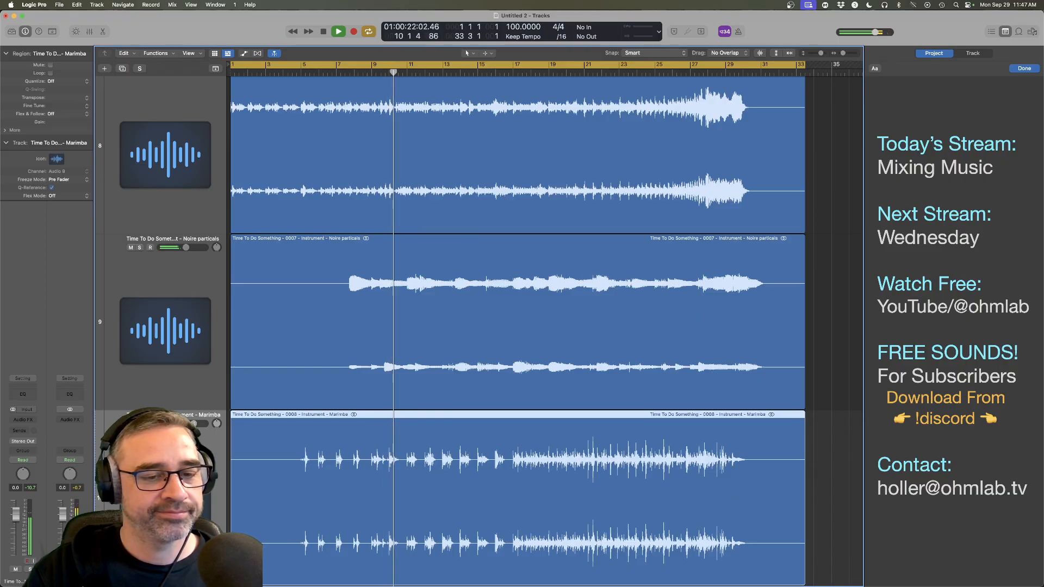
{"action": "key", "text": "s"}
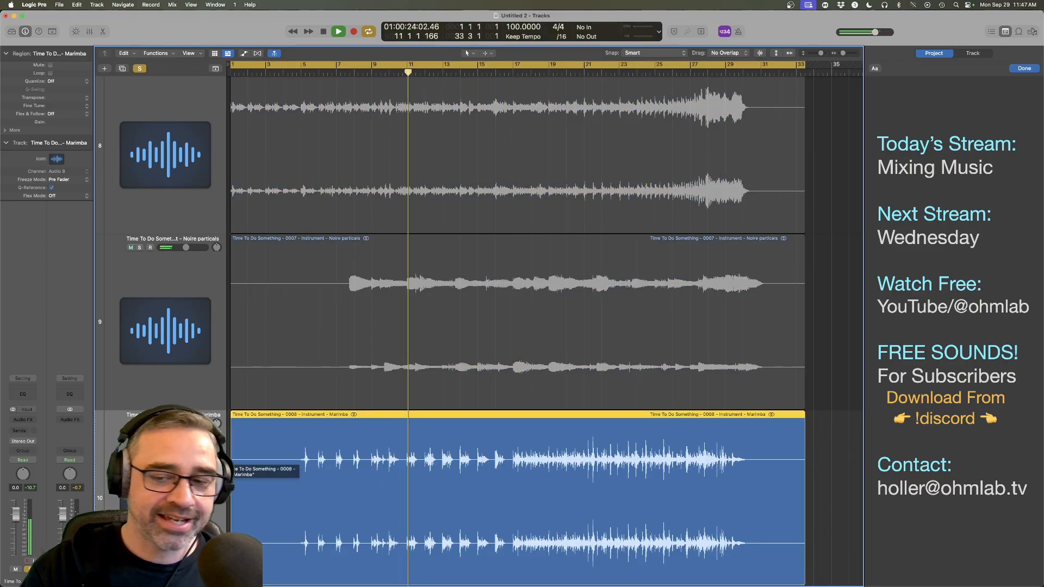
{"action": "left_click", "coordinate": [617, 72]}
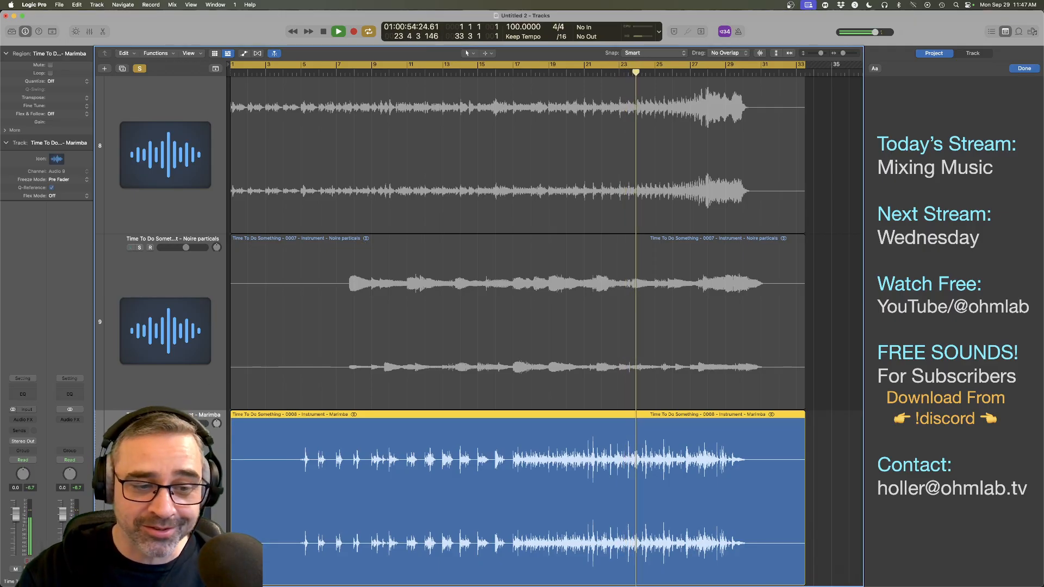
Step: Add a Channel EQ to the Marimba track with its low cut at 122 Hz, and pan the track left
{"action": "left_click", "coordinate": [23, 394]}
{"action": "left_click_drag", "start_coordinate": [694, 129], "coordinate": [520, 102]}
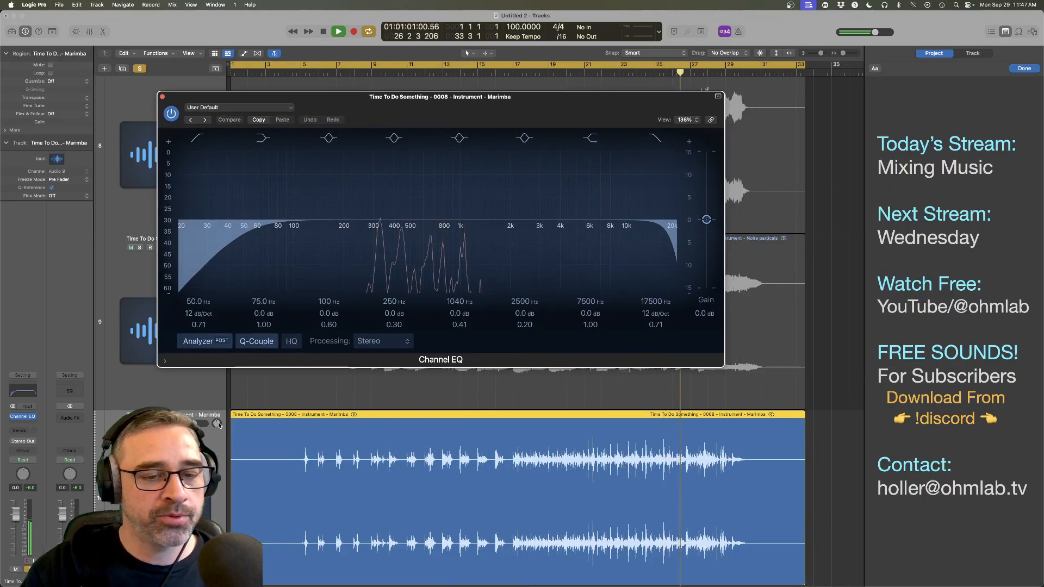
{"action": "left_click_drag", "start_coordinate": [217, 423], "coordinate": [216, 436]}
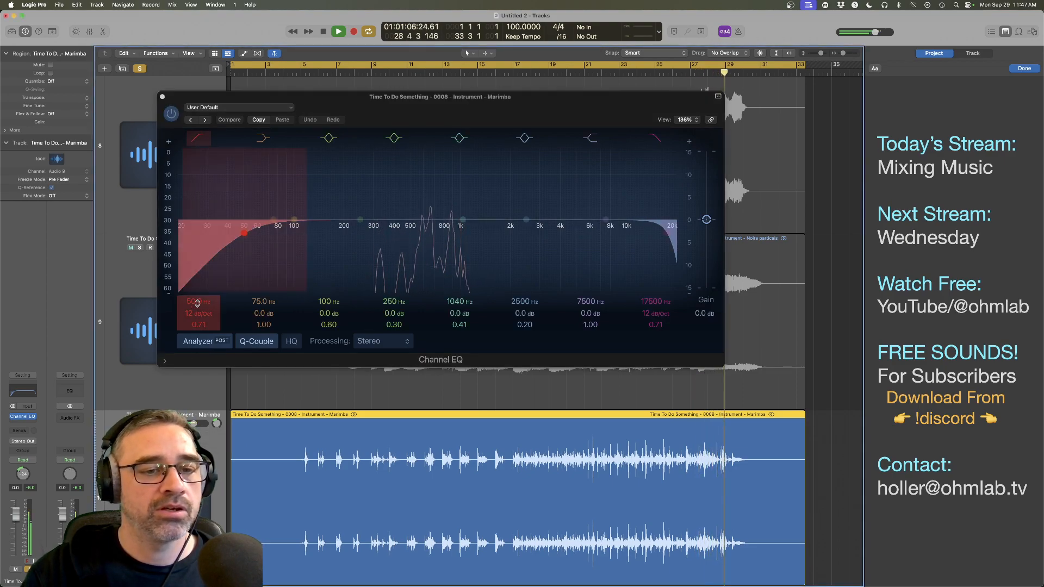
{"action": "left_click_drag", "start_coordinate": [195, 303], "coordinate": [195, 278]}
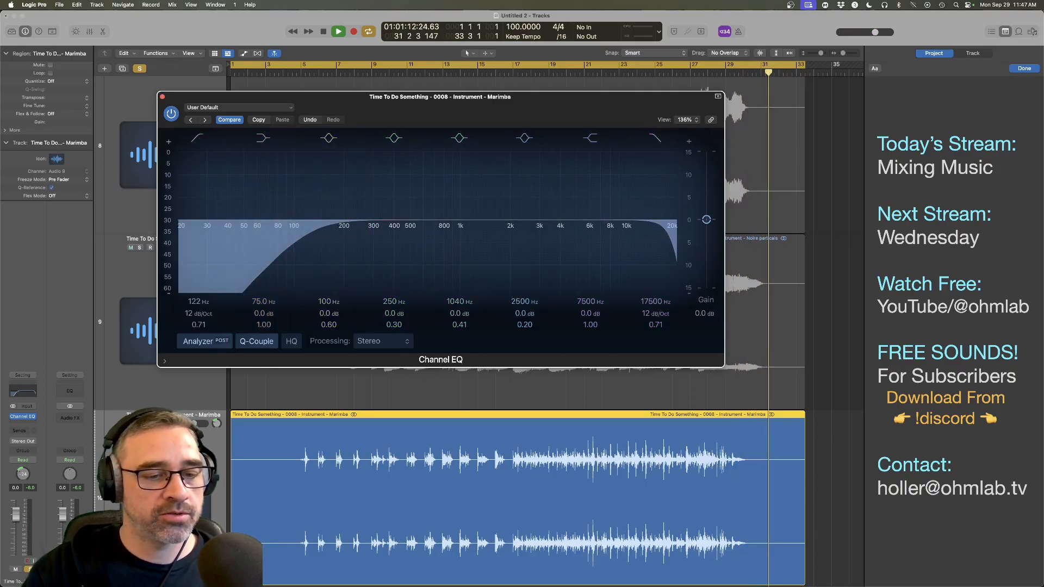
Step: Unsolo the Marimba track, audition it in the mix, and lower its volume to -4.0 dB
{"action": "left_click", "coordinate": [140, 424]}
{"action": "left_click", "coordinate": [387, 72]}
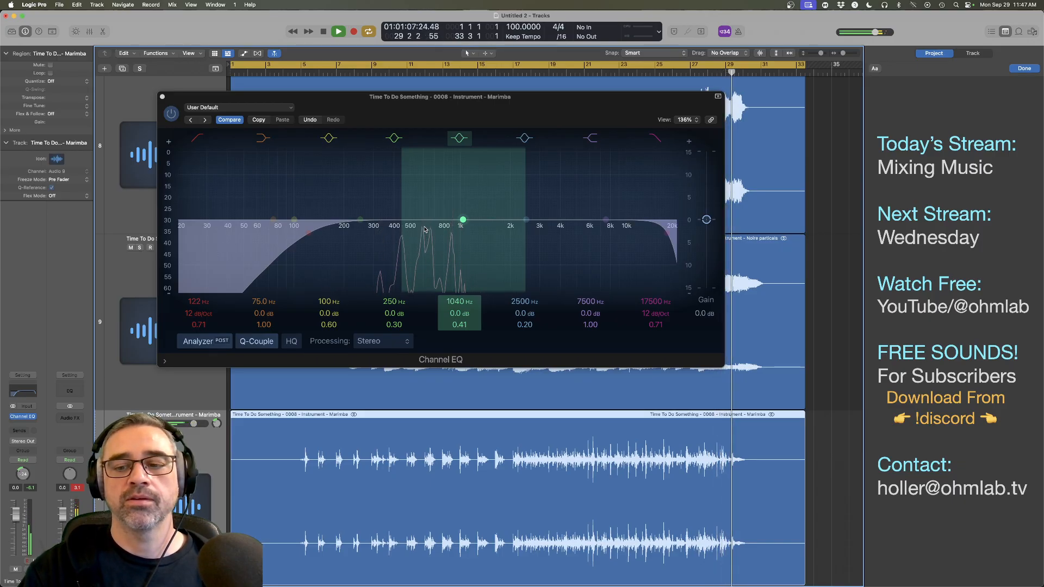
{"action": "key", "text": "space"}
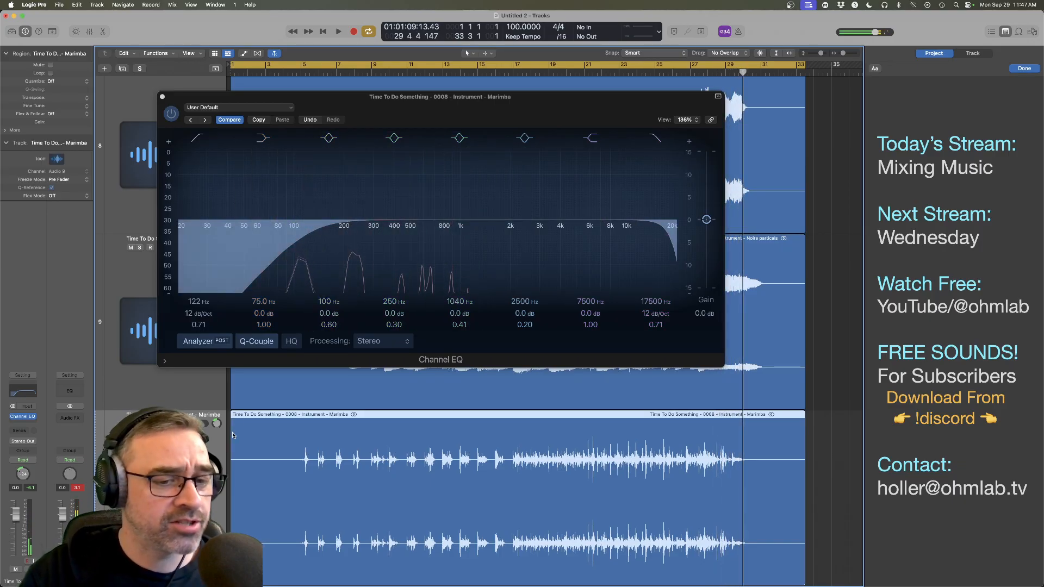
{"action": "left_click", "coordinate": [216, 424]}
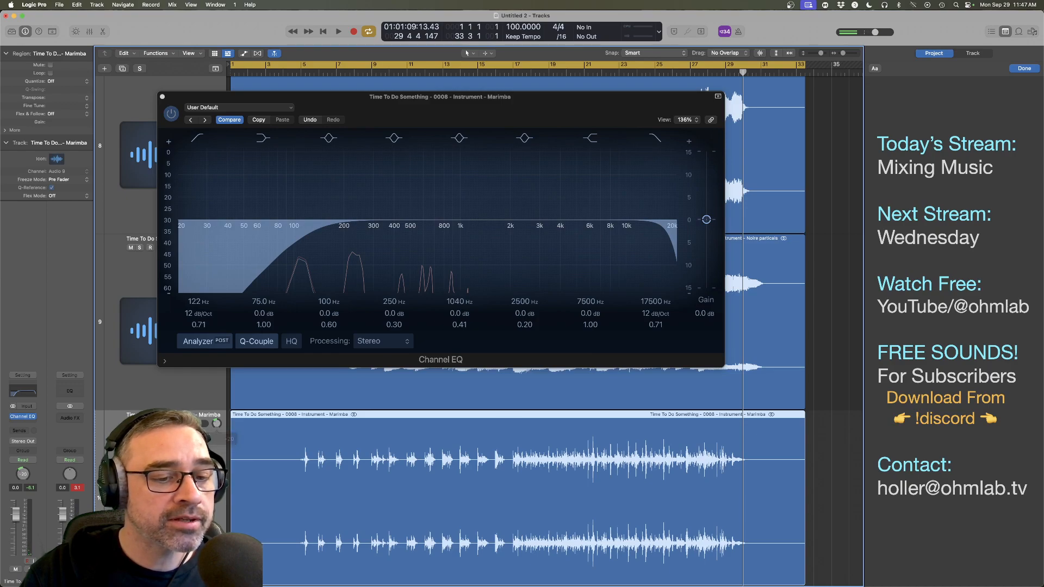
{"action": "left_click_drag", "start_coordinate": [216, 424], "coordinate": [186, 423]}
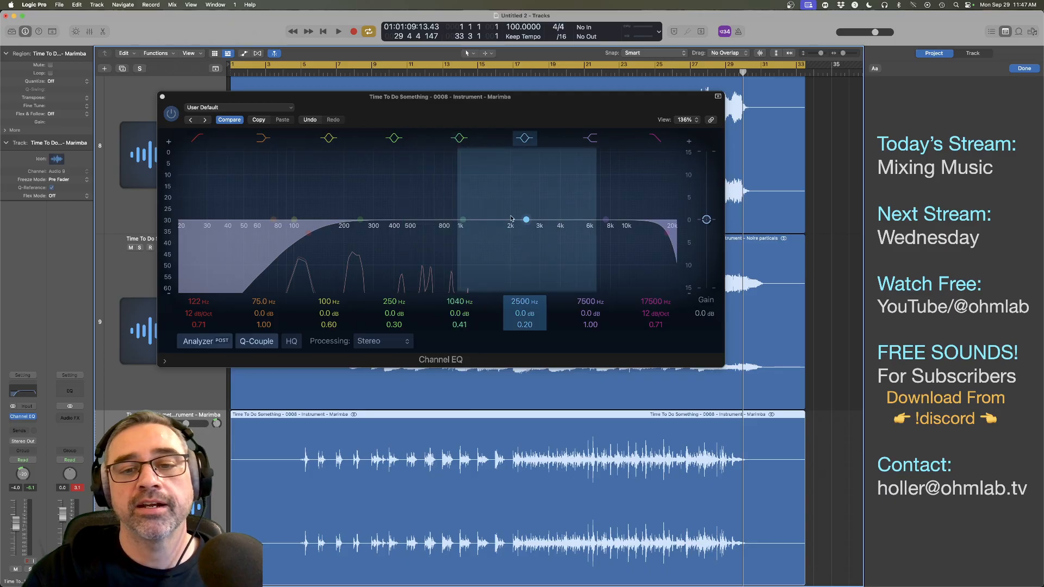
Step: Boost the Marimba EQ's mid band by 2.1 dB at 765 Hz with a Q of 0.67 while the mix plays
{"action": "left_click_drag", "start_coordinate": [462, 219], "coordinate": [462, 215]}
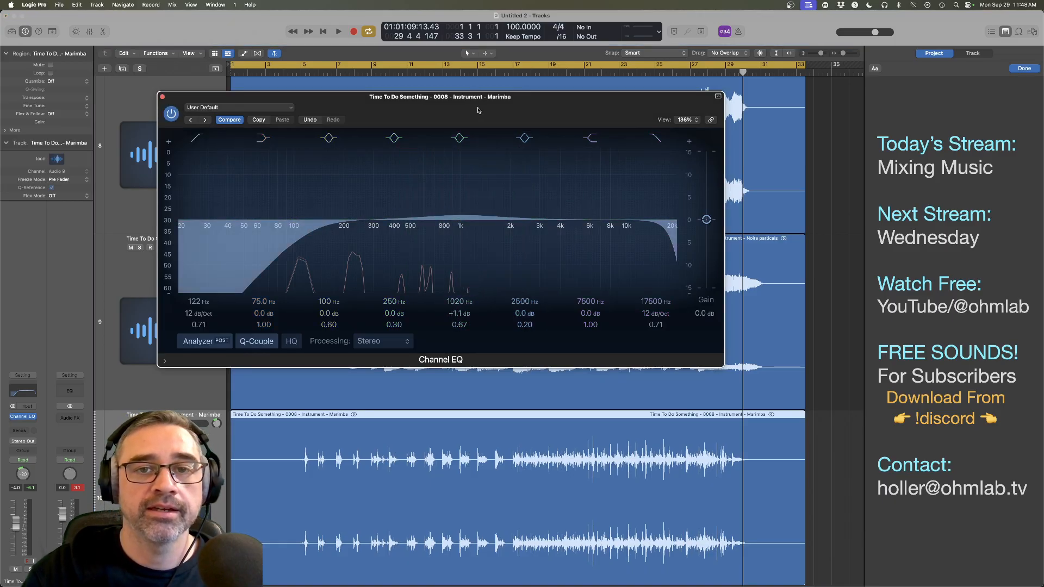
{"action": "double_click", "coordinate": [456, 73]}
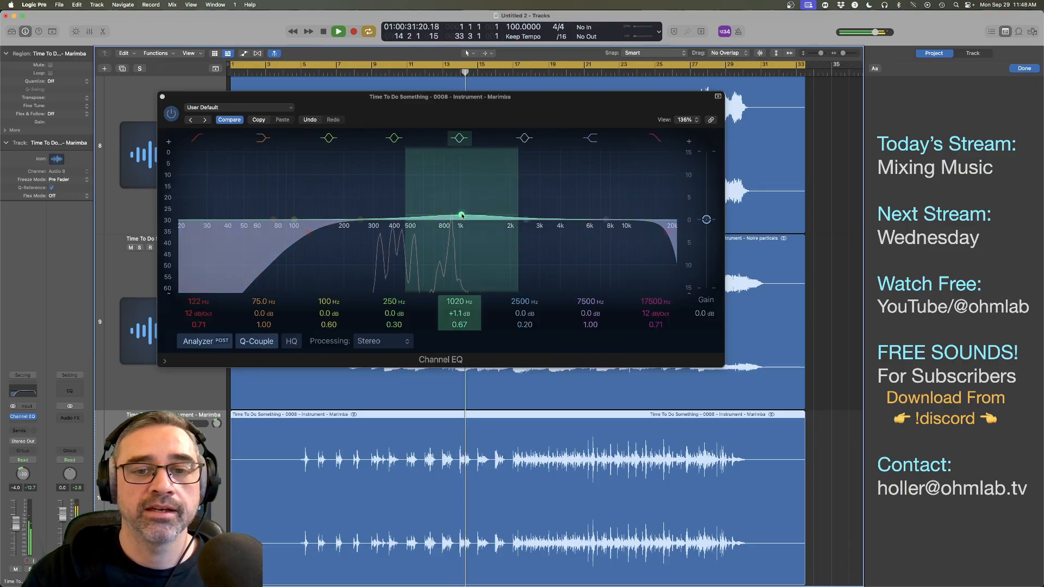
{"action": "left_click_drag", "start_coordinate": [462, 216], "coordinate": [442, 211]}
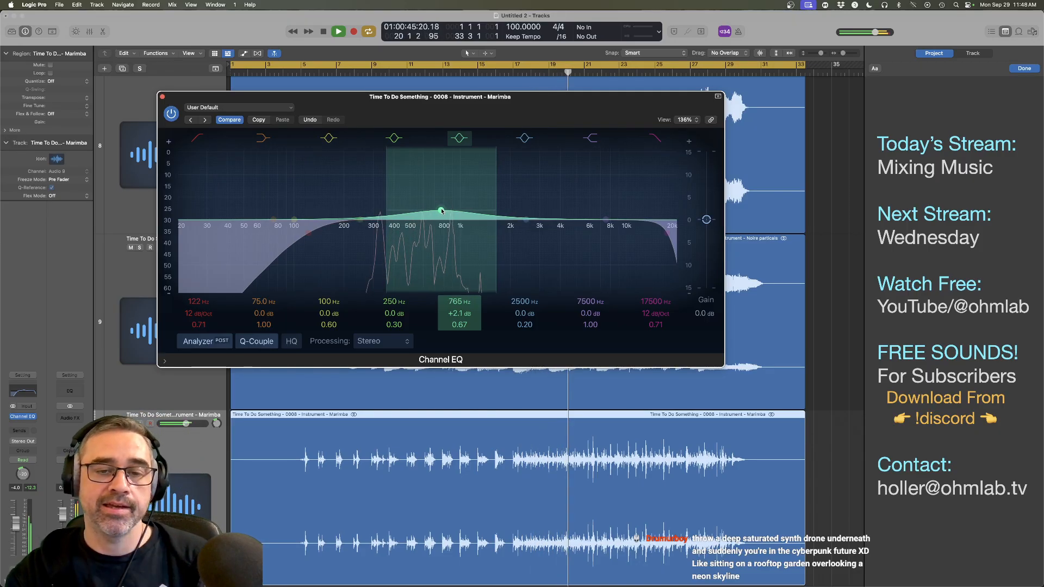
Step: Lower the Marimba track's volume to -5.2 dB and stop playback
{"action": "left_click_drag", "start_coordinate": [186, 424], "coordinate": [216, 424]}
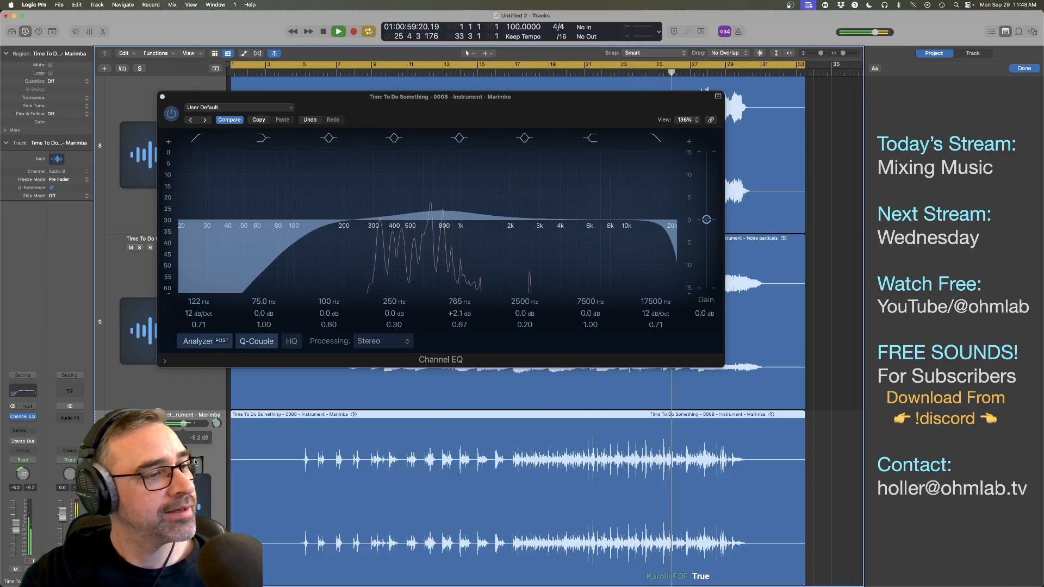
{"action": "left_click", "coordinate": [264, 363]}
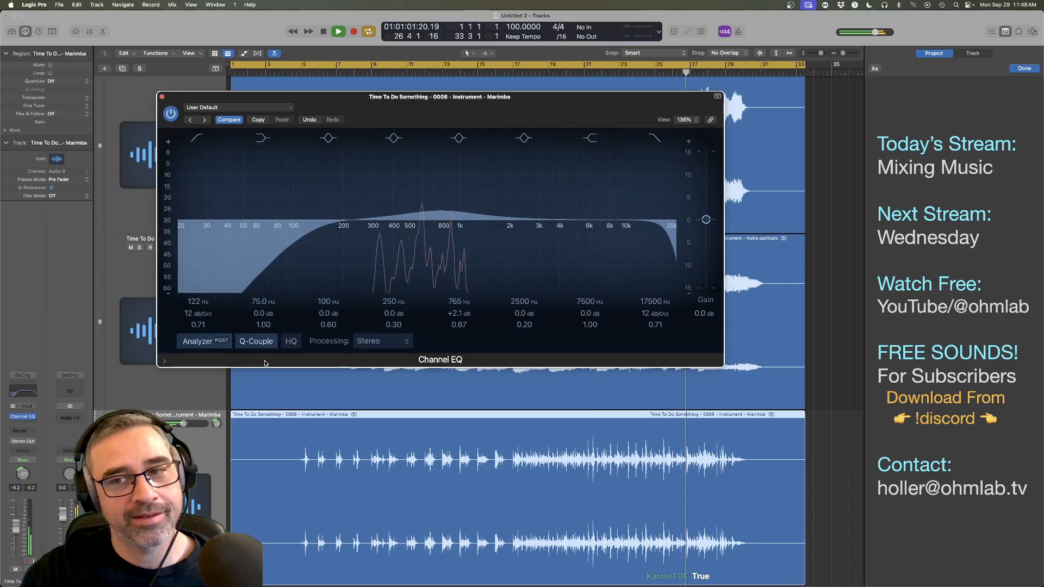
{"action": "key", "text": "space"}
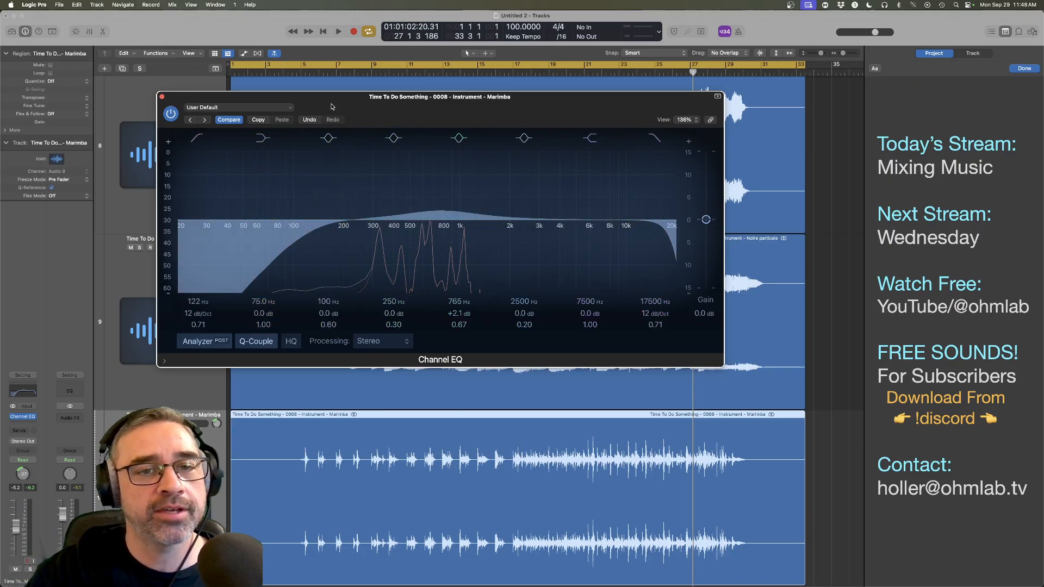
Step: Replay the mix from around bar 14, close the Marimba EQ, and lower the track's volume to -9.6 dB
{"action": "left_click_drag", "start_coordinate": [339, 100], "coordinate": [380, 234]}
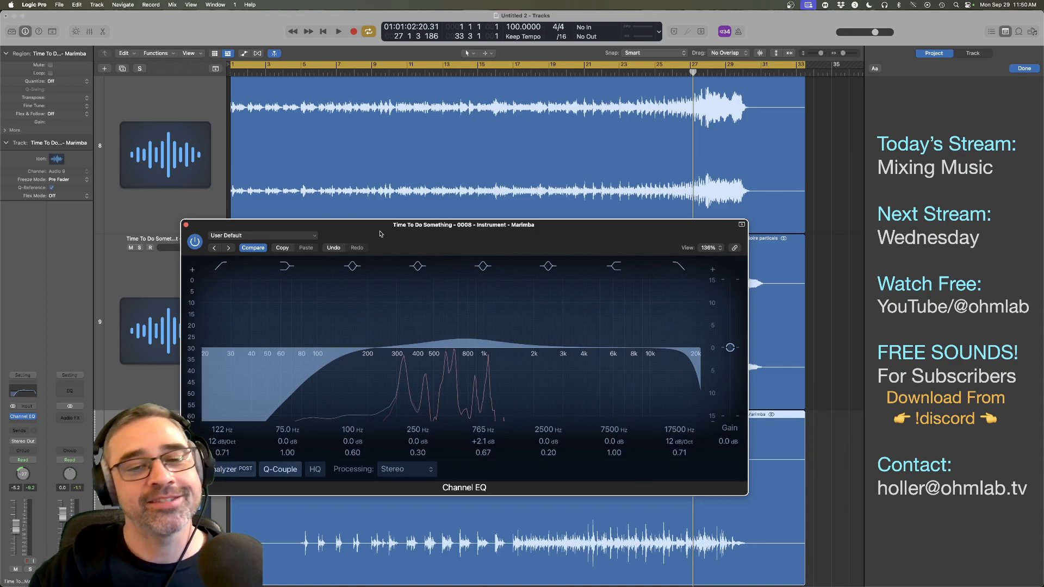
{"action": "left_click", "coordinate": [474, 73]}
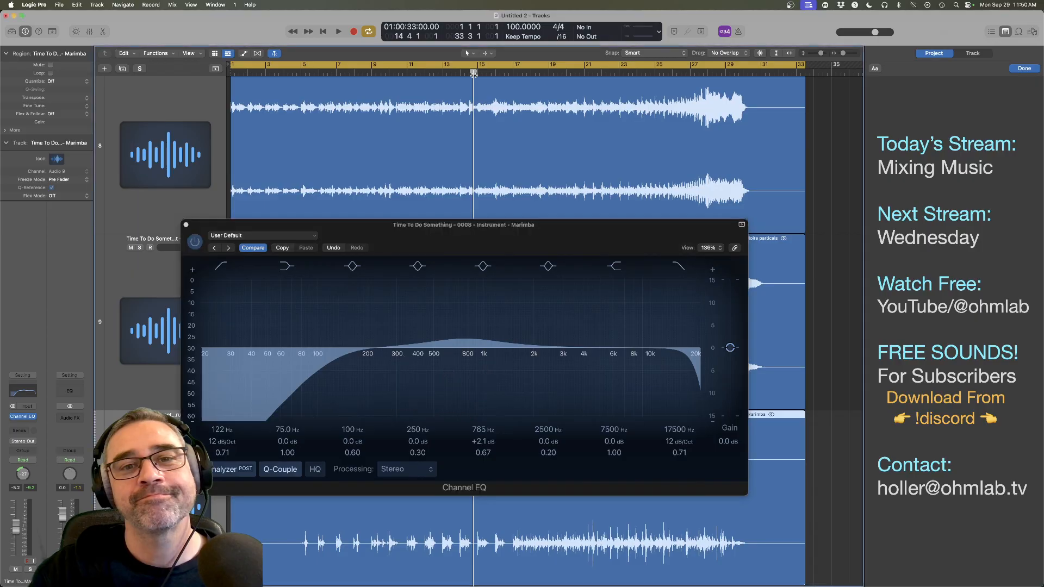
{"action": "key", "text": "space"}
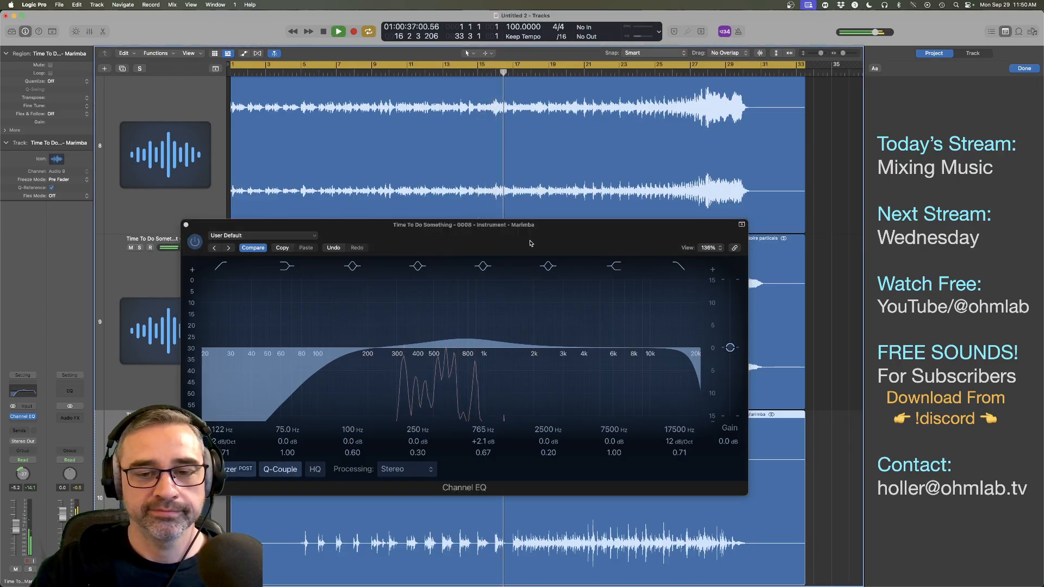
{"action": "left_click", "coordinate": [186, 225]}
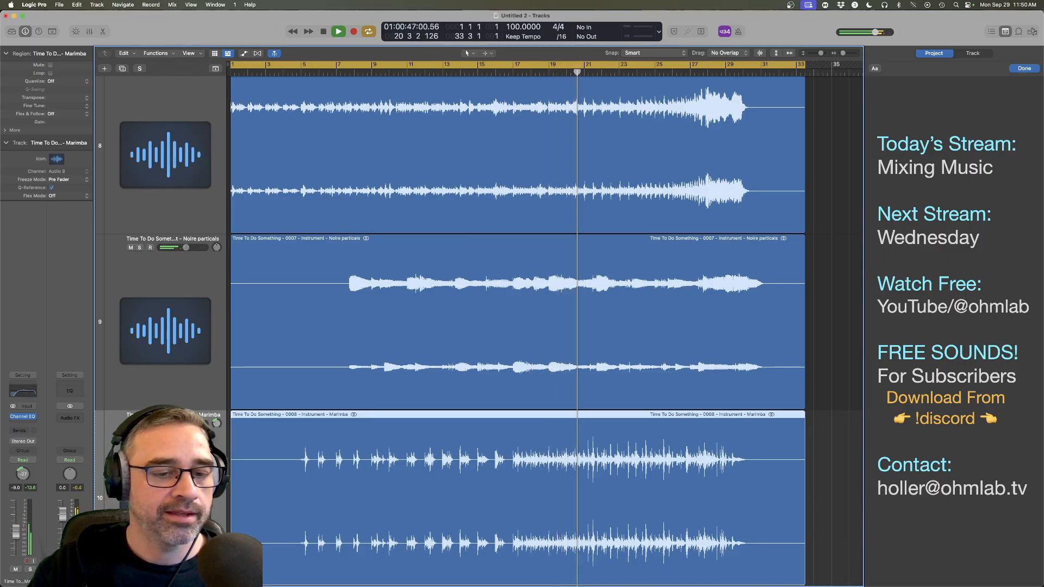
{"action": "key", "text": "space"}
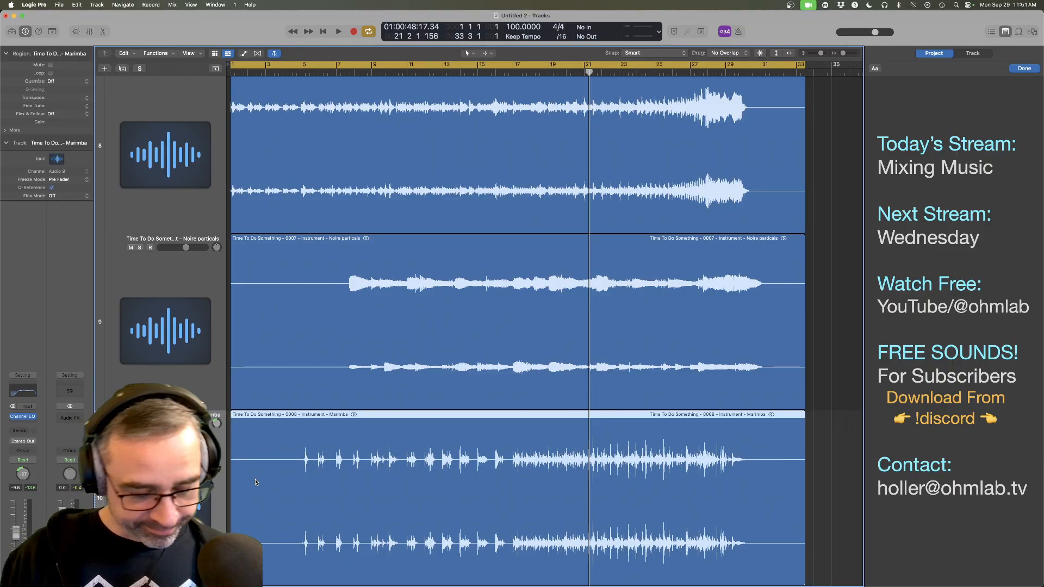
{"action": "key", "text": "space"}
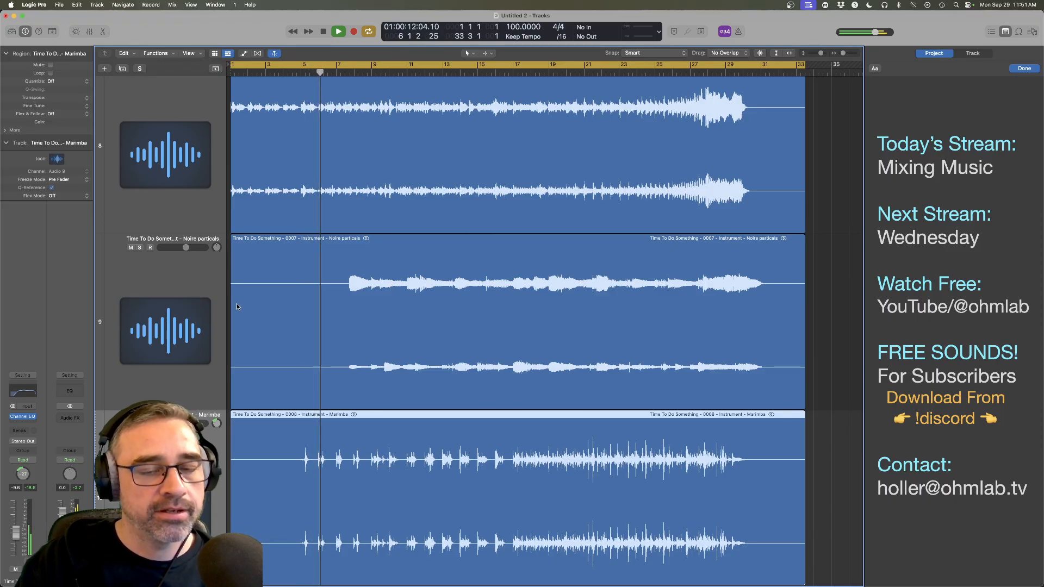
Step: Mute the Stereo Out reference track while the mix keeps playing
{"action": "scroll", "coordinate": [237, 308], "scroll_direction": "up", "scroll_amount": 5}
{"action": "scroll", "coordinate": [237, 307], "scroll_direction": "up", "scroll_amount": 1}
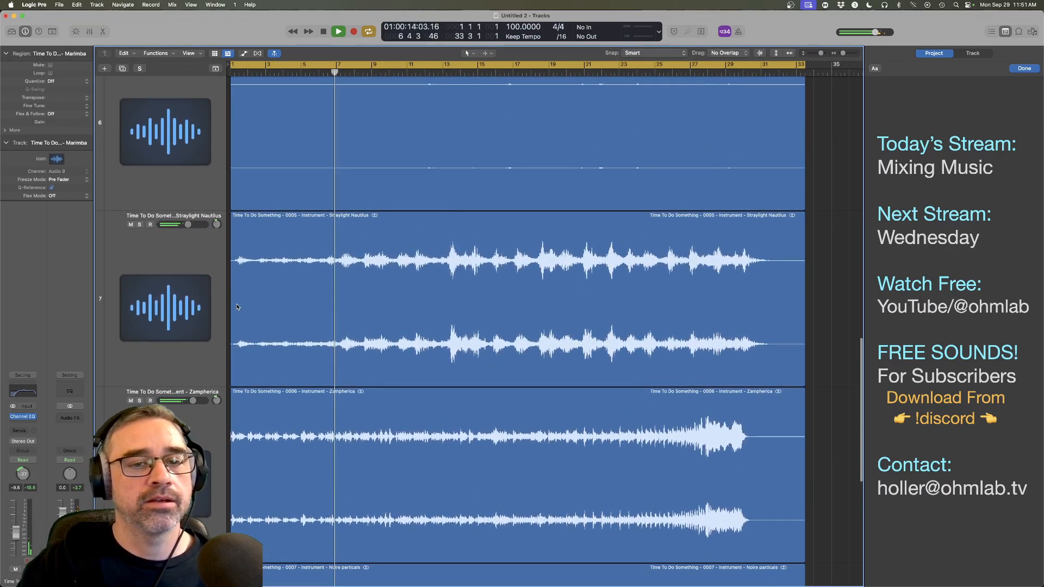
{"action": "scroll", "coordinate": [236, 308], "scroll_direction": "up", "scroll_amount": 5}
{"action": "scroll", "coordinate": [237, 308], "scroll_direction": "up", "scroll_amount": 6}
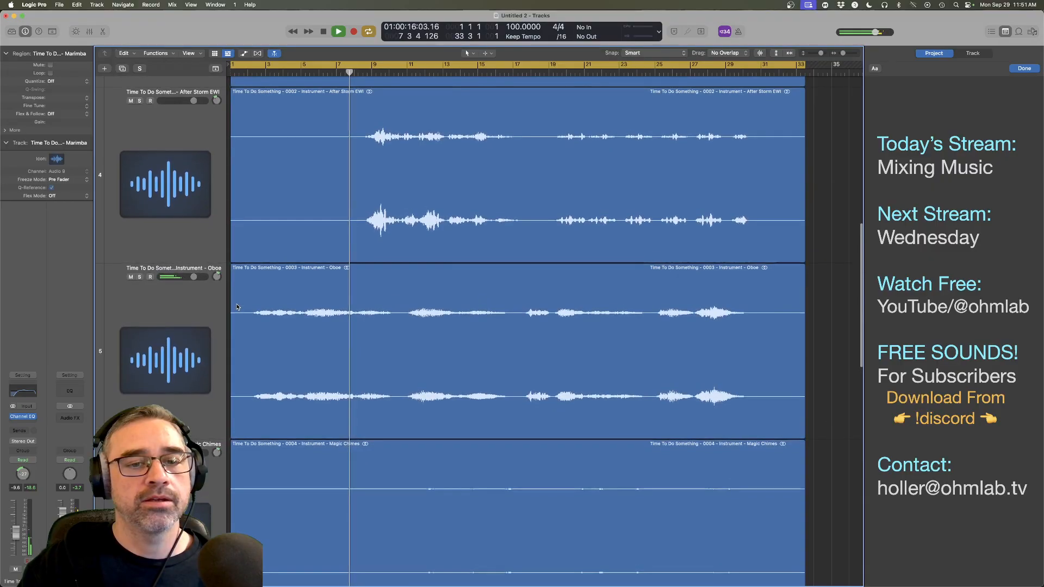
{"action": "scroll", "coordinate": [237, 308], "scroll_direction": "up", "scroll_amount": 3}
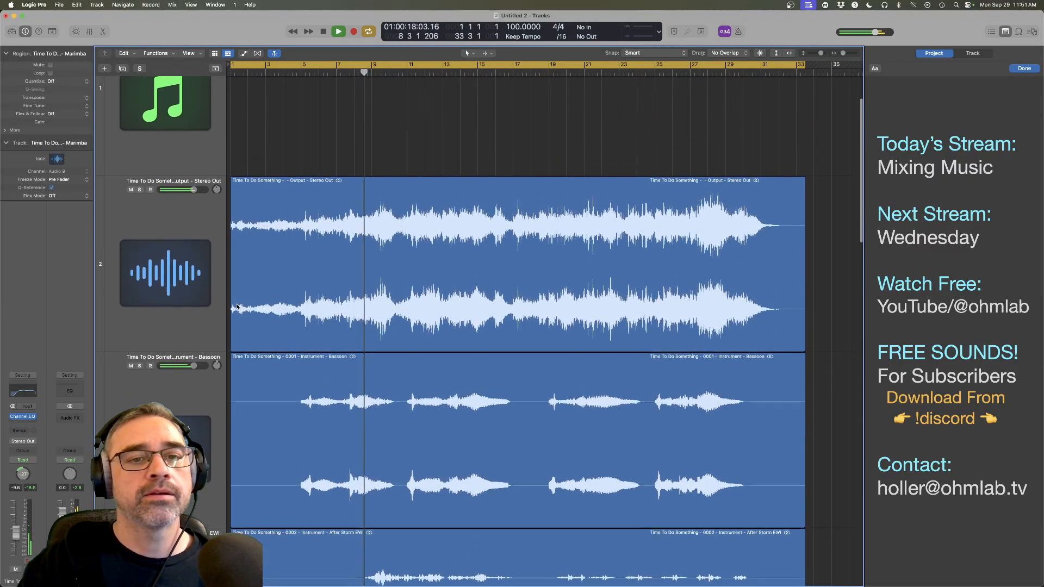
{"action": "scroll", "coordinate": [237, 307], "scroll_direction": "up", "scroll_amount": 2}
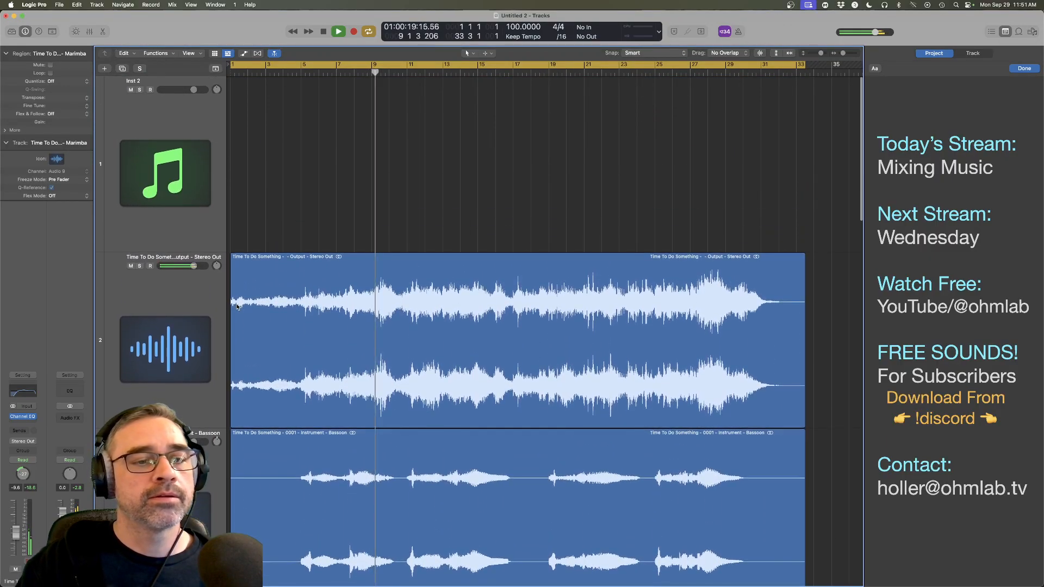
{"action": "left_click", "coordinate": [130, 266]}
Step: Listen to the mix while looking over the tracks from Bassoon to Marimba, with the Bassoon track selected
{"action": "scroll", "coordinate": [390, 281], "scroll_direction": "down", "scroll_amount": 5}
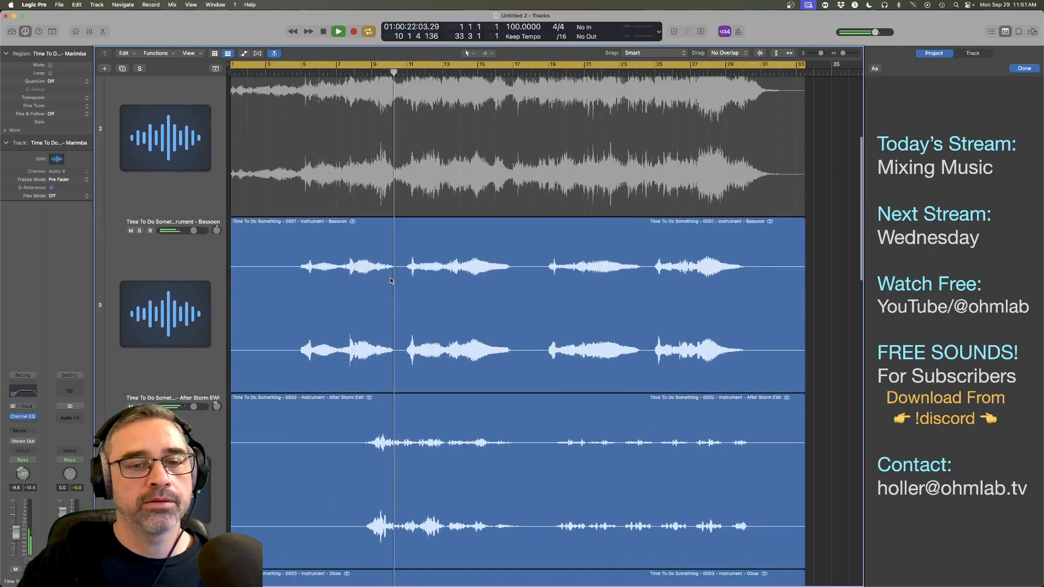
{"action": "scroll", "coordinate": [224, 226], "scroll_direction": "up", "scroll_amount": 3}
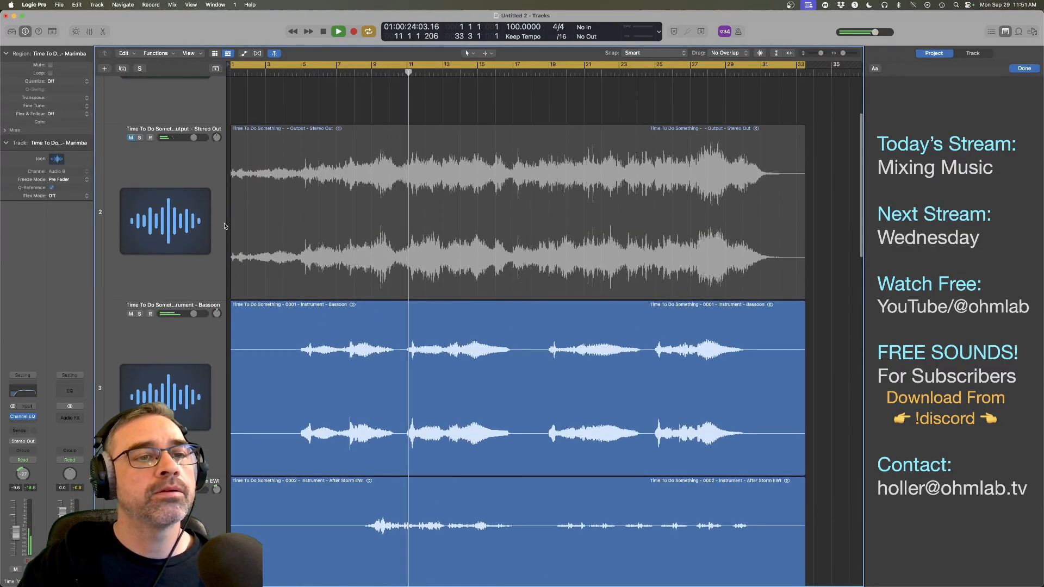
{"action": "scroll", "coordinate": [294, 226], "scroll_direction": "down", "scroll_amount": 3}
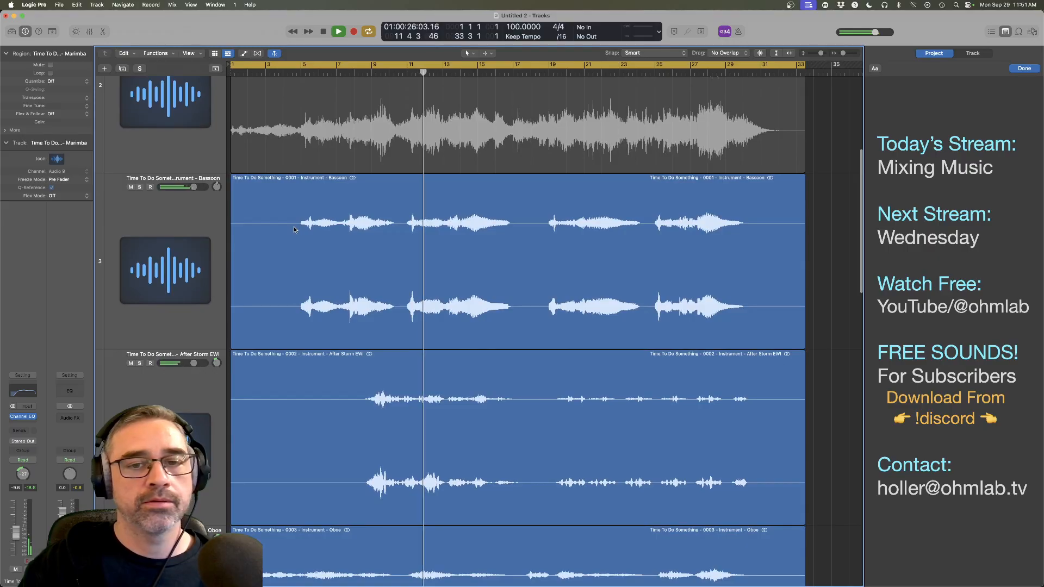
{"action": "left_click", "coordinate": [177, 216]}
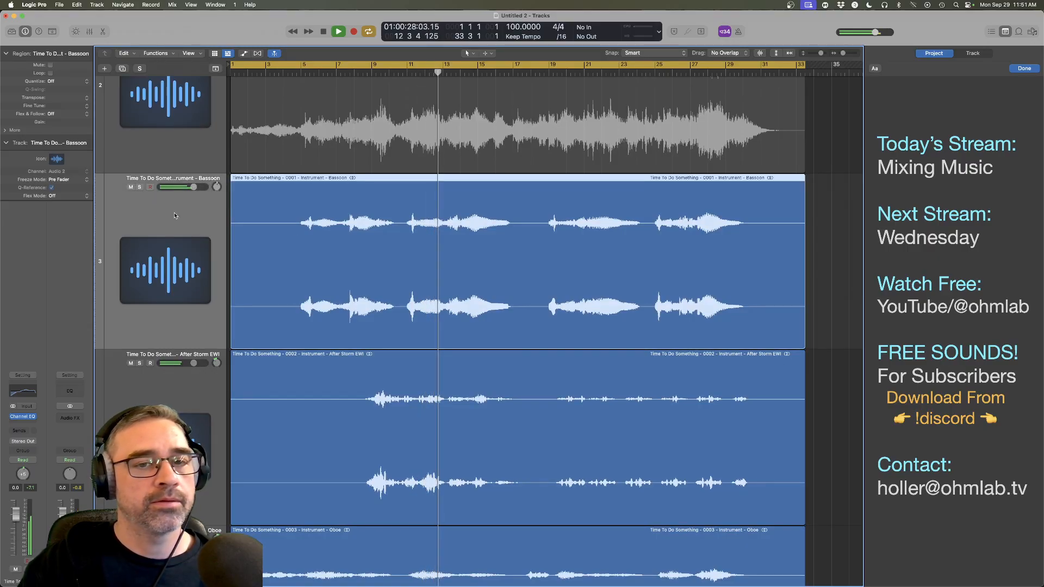
{"action": "scroll", "coordinate": [176, 215], "scroll_direction": "down", "scroll_amount": 2}
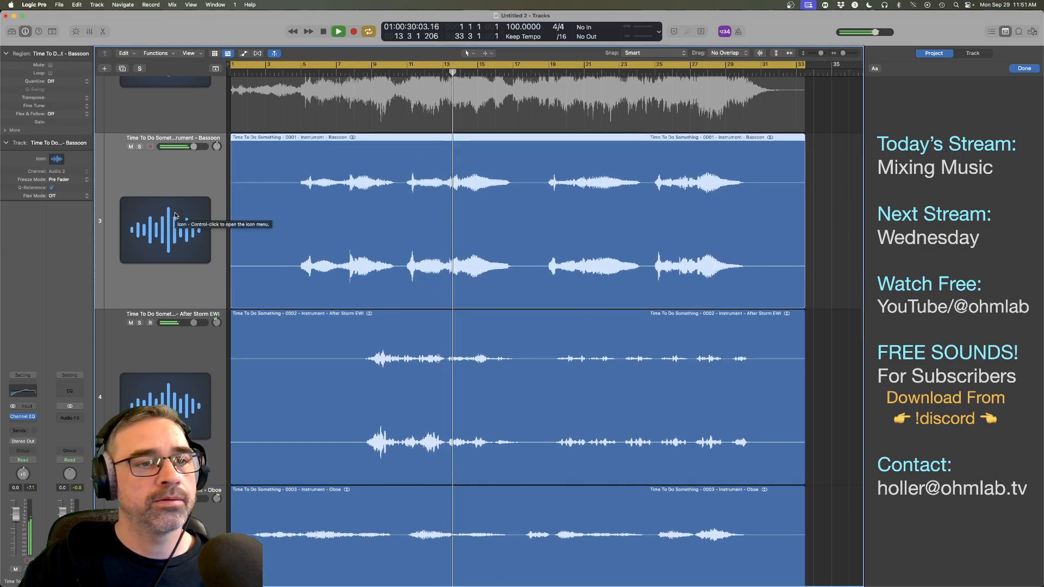
{"action": "scroll", "coordinate": [389, 196], "scroll_direction": "down", "scroll_amount": 10}
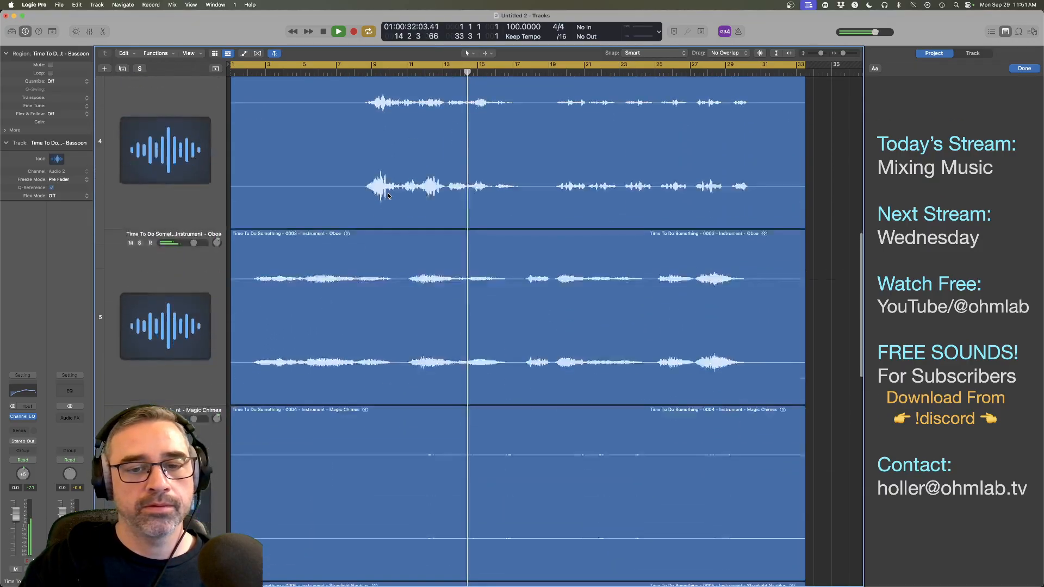
{"action": "scroll", "coordinate": [388, 196], "scroll_direction": "down", "scroll_amount": 8}
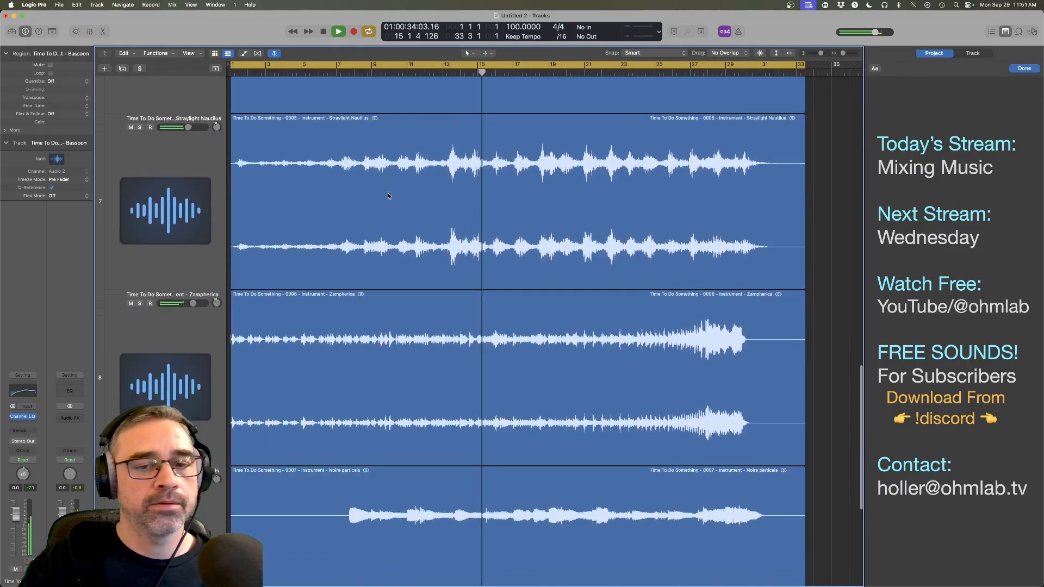
{"action": "scroll", "coordinate": [388, 196], "scroll_direction": "down", "scroll_amount": 4}
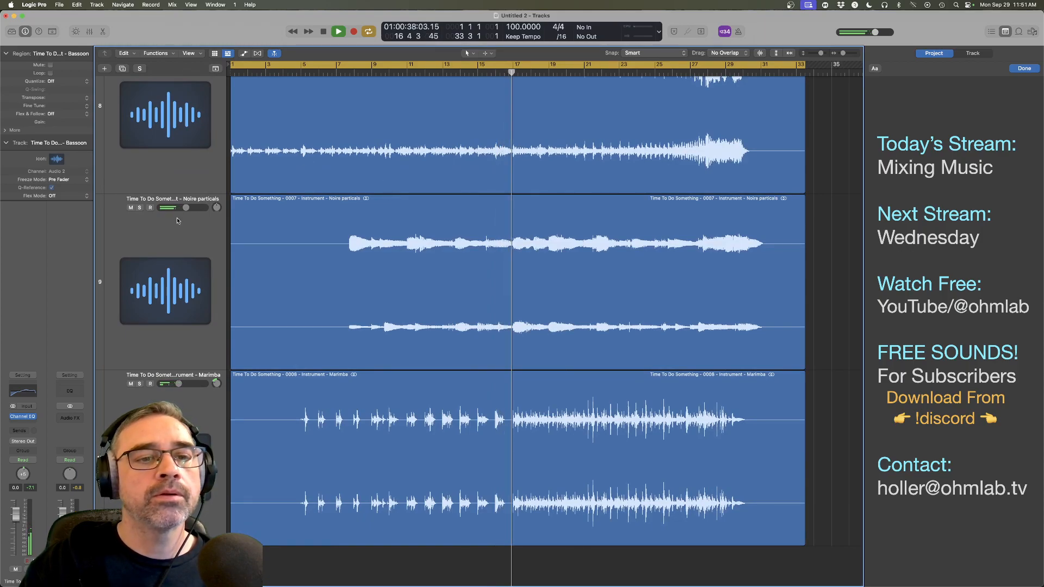
{"action": "scroll", "coordinate": [178, 223], "scroll_direction": "up", "scroll_amount": 15}
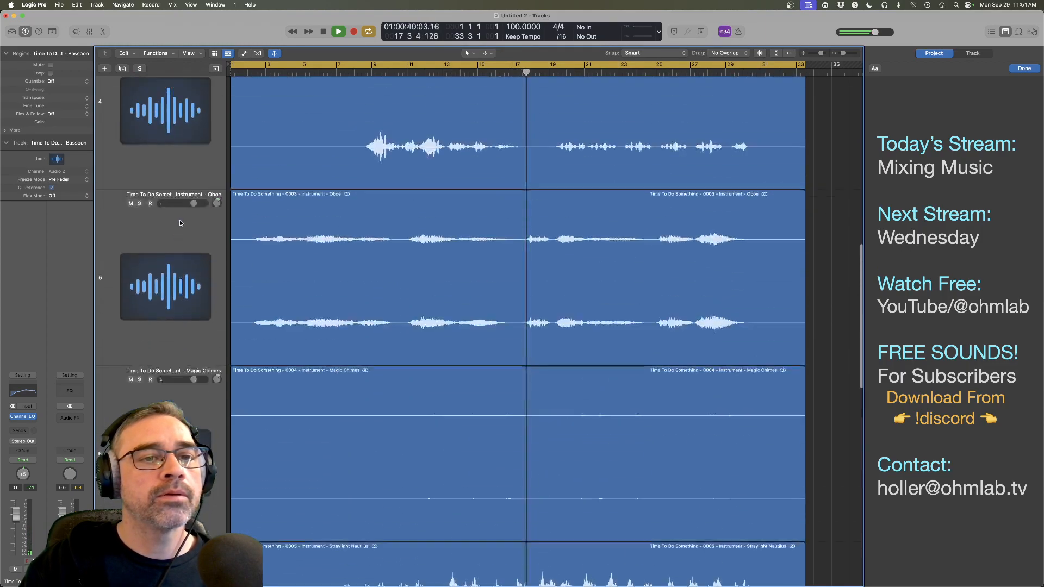
{"action": "scroll", "coordinate": [180, 220], "scroll_direction": "up", "scroll_amount": 5}
{"action": "scroll", "coordinate": [181, 221], "scroll_direction": "down", "scroll_amount": 3}
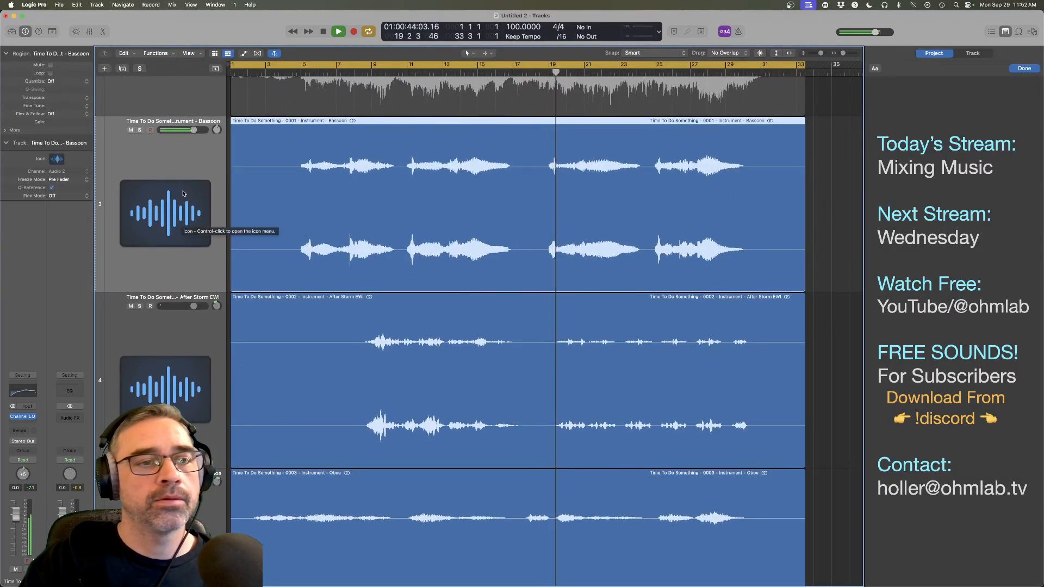
Step: Briefly solo the Bassoon track, fine-tune its panning in the full mix, and stop playback
{"action": "left_click", "coordinate": [140, 130]}
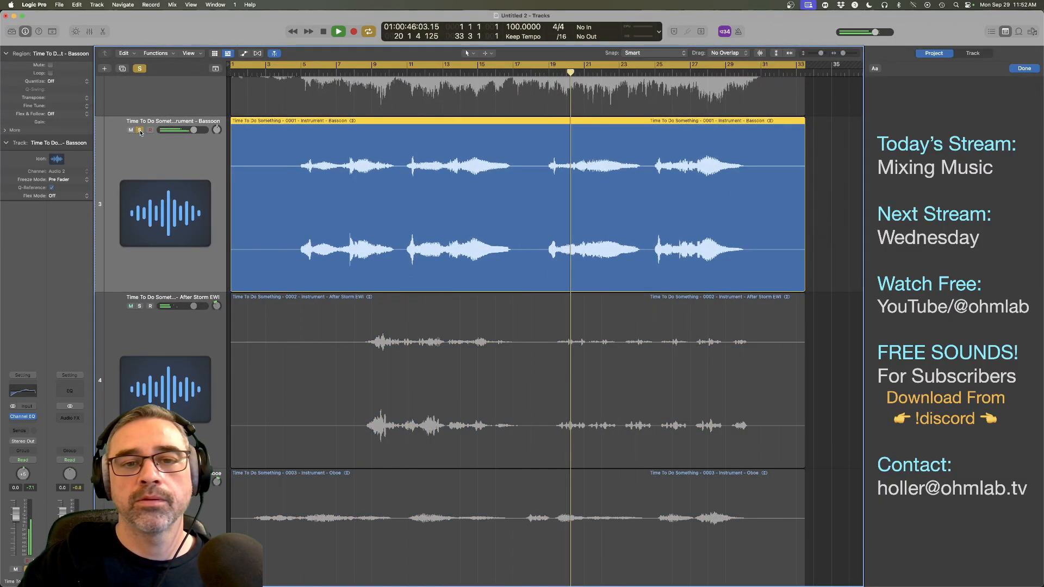
{"action": "left_click", "coordinate": [140, 130]}
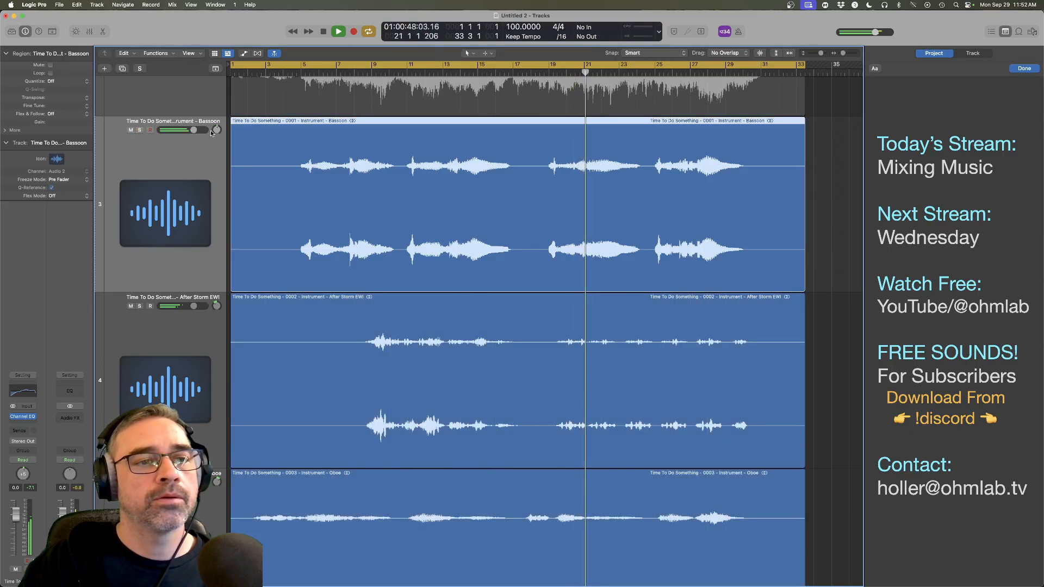
{"action": "left_click_drag", "start_coordinate": [216, 130], "coordinate": [195, 142]}
{"action": "key", "text": "space"}
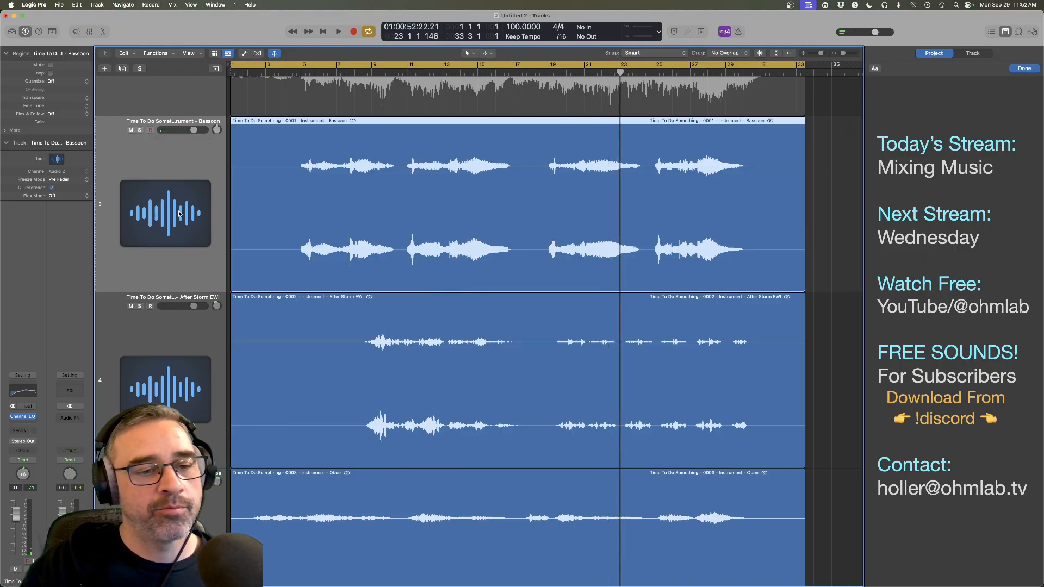
Step: Show the mixer and lower the volume of the seven tracks from After Storm EWI through Marimba by 3 dB together
{"action": "key", "text": "z"}
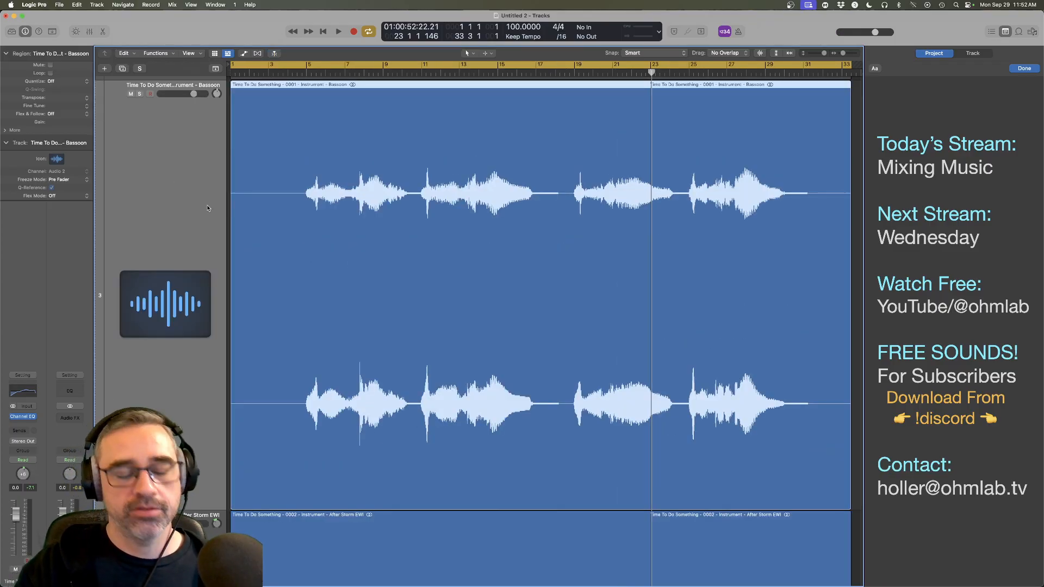
{"action": "key", "text": "z"}
{"action": "key", "text": "x"}
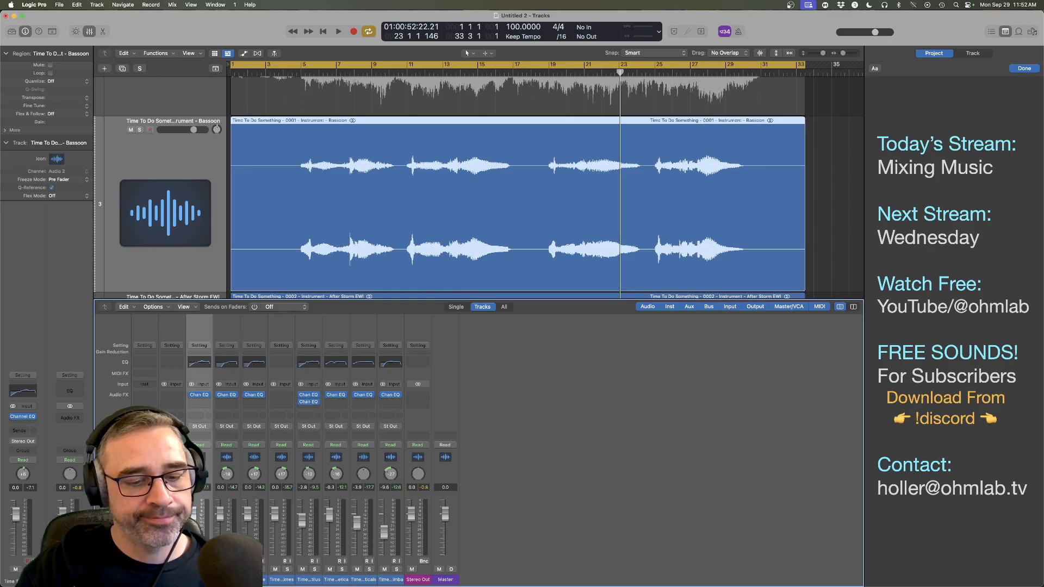
{"action": "key", "text": "Down"}
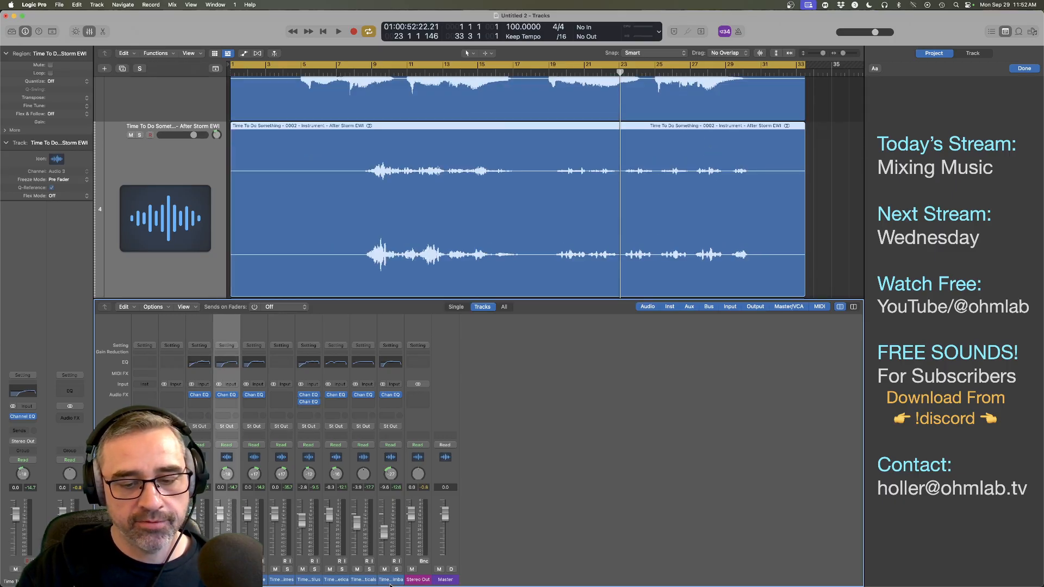
{"action": "left_click", "coordinate": [390, 584], "text": "shift"}
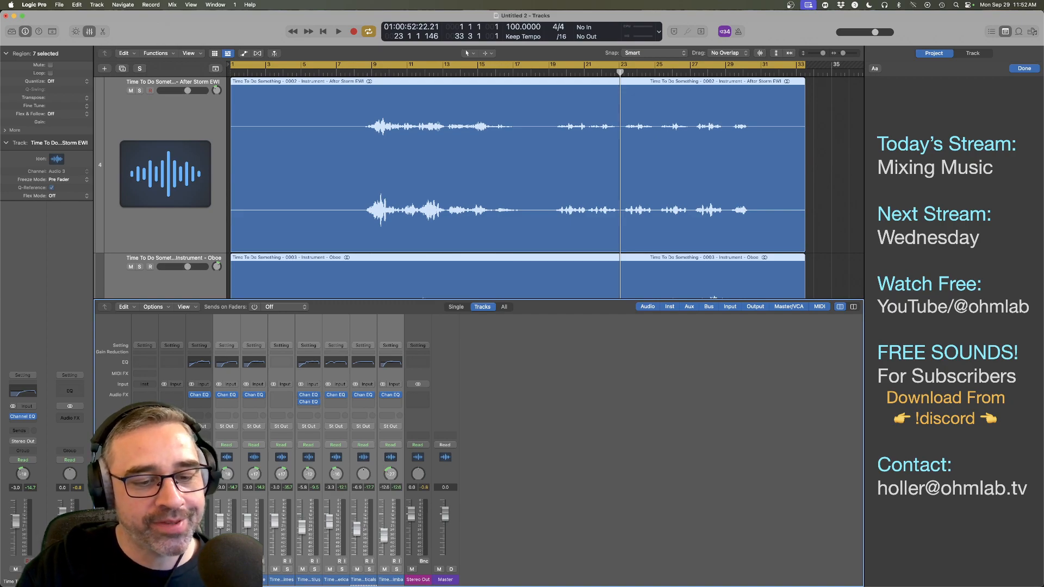
{"action": "left_click", "coordinate": [534, 381]}
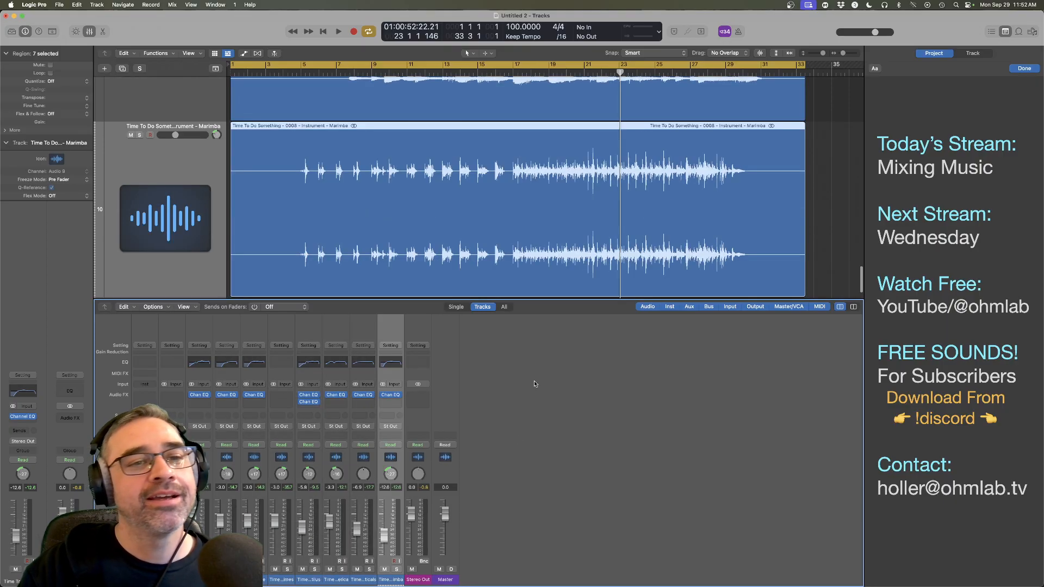
{"action": "left_click", "coordinate": [165, 204]}
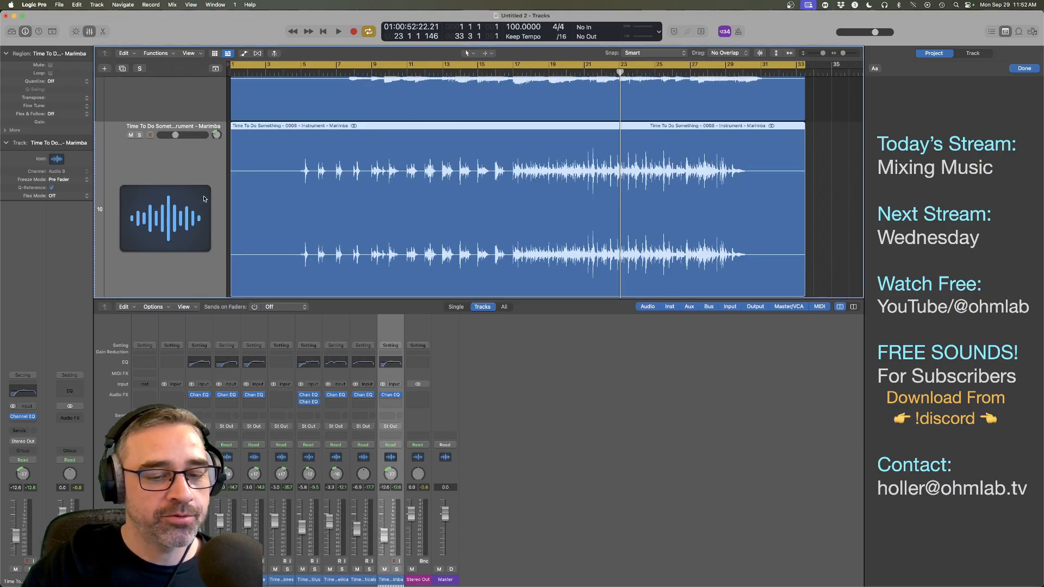
Step: Play the mix from the beginning and solo the Straylight Nautilus track
{"action": "scroll", "coordinate": [290, 240], "scroll_direction": "up", "scroll_amount": 5}
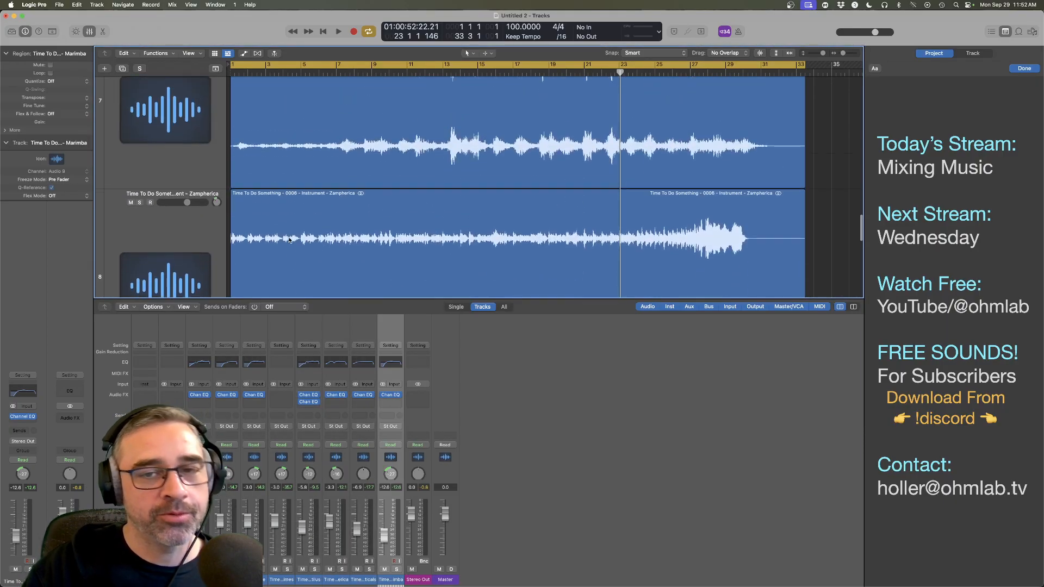
{"action": "key", "text": "Return"}
{"action": "key", "text": "space"}
{"action": "scroll", "coordinate": [300, 232], "scroll_direction": "down", "scroll_amount": 5}
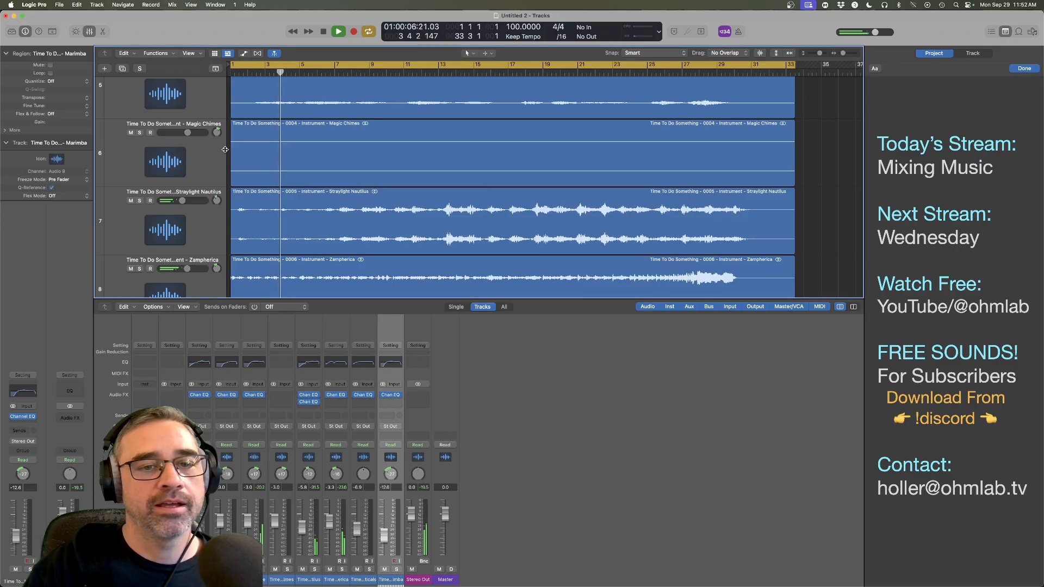
{"action": "left_click", "coordinate": [200, 149]}
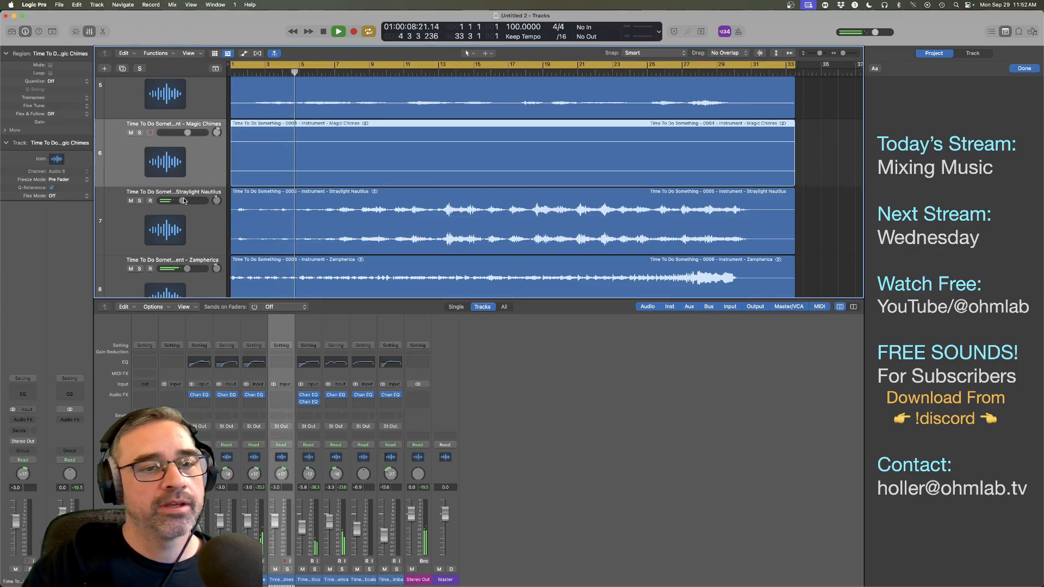
{"action": "left_click", "coordinate": [196, 229]}
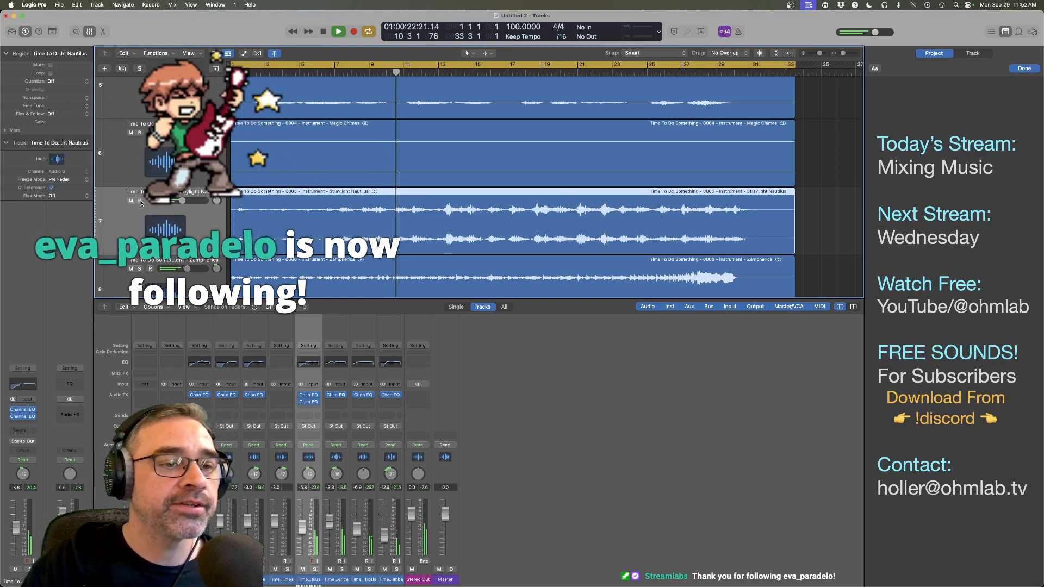
{"action": "key", "text": "s"}
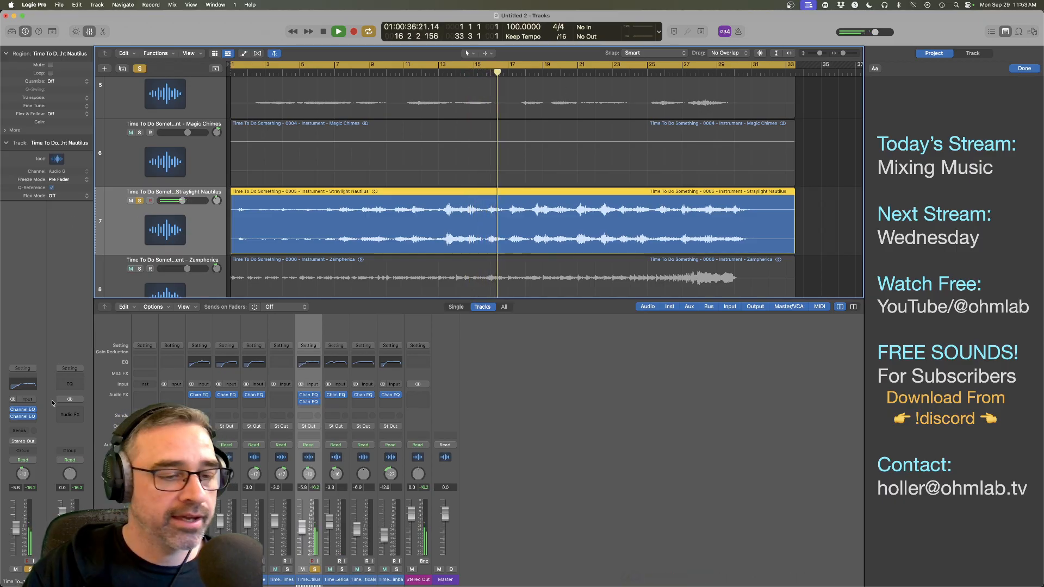
Step: Insert the Native Instruments Raum reverb after the two Channel EQs on the Straylight Nautilus track
{"action": "left_click", "coordinate": [33, 423]}
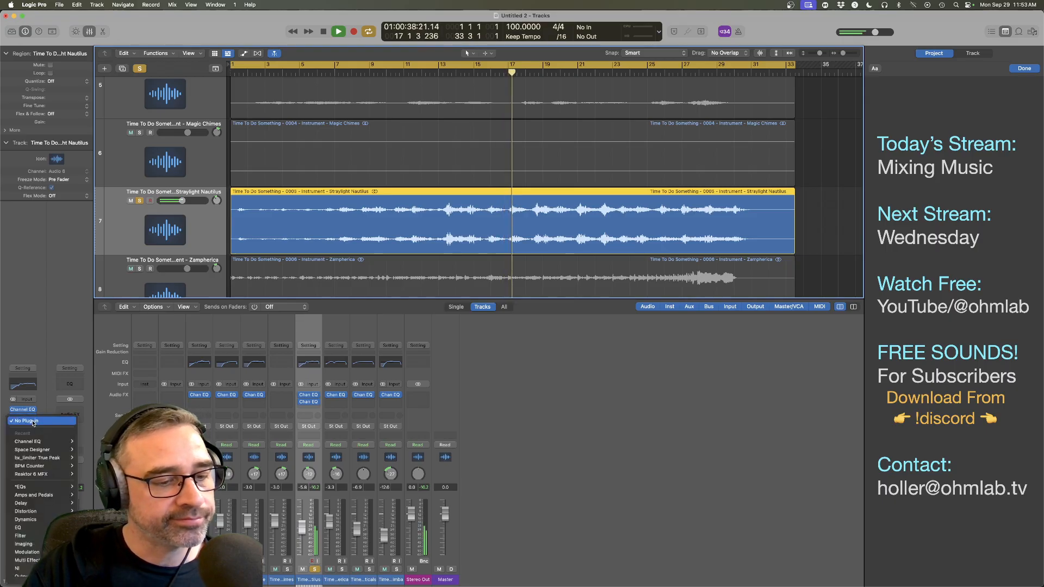
{"action": "mouse_move", "coordinate": [32, 579]}
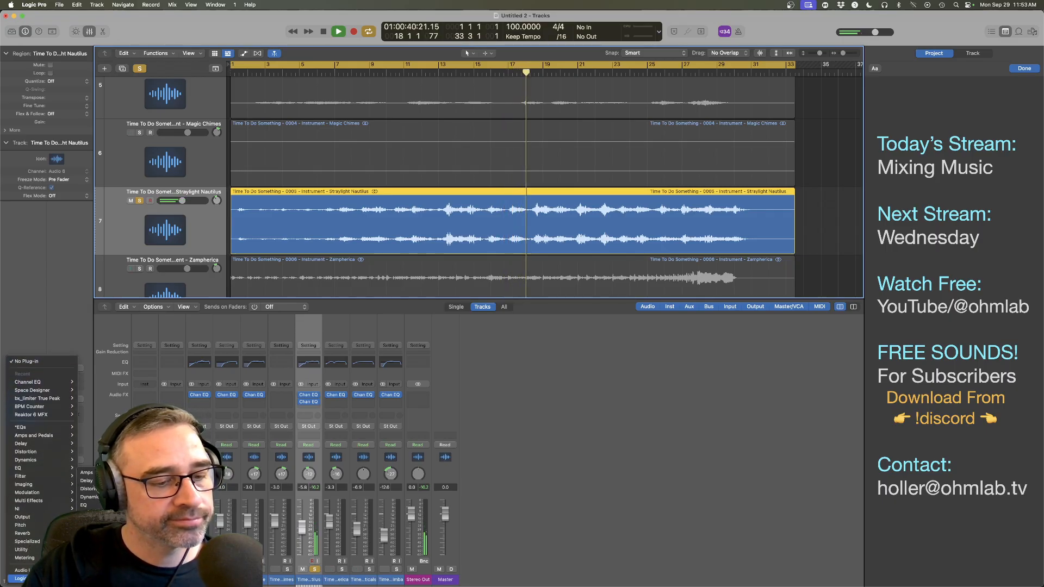
{"action": "mouse_move", "coordinate": [57, 511]}
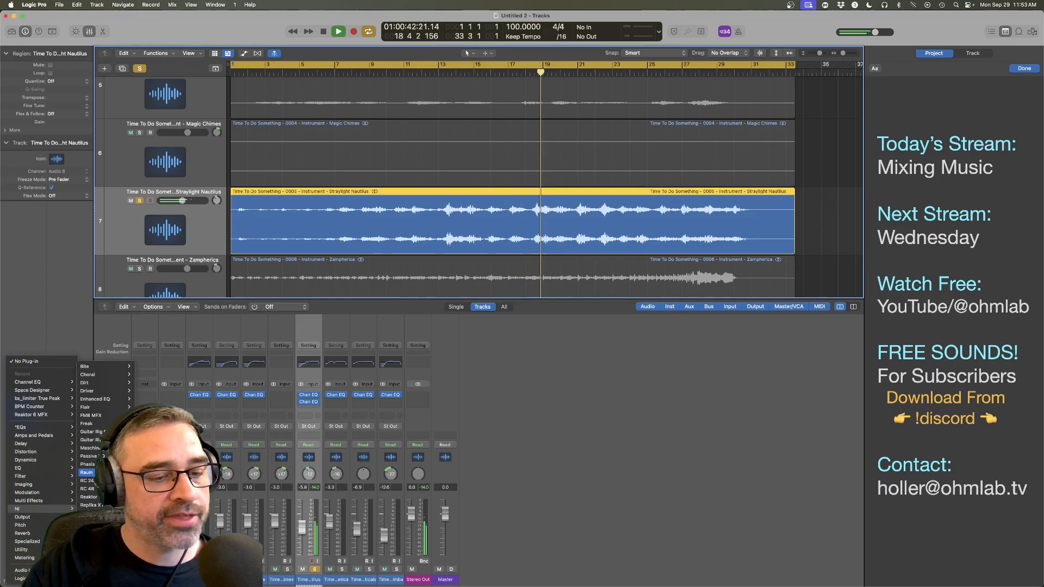
{"action": "left_click", "coordinate": [89, 473]}
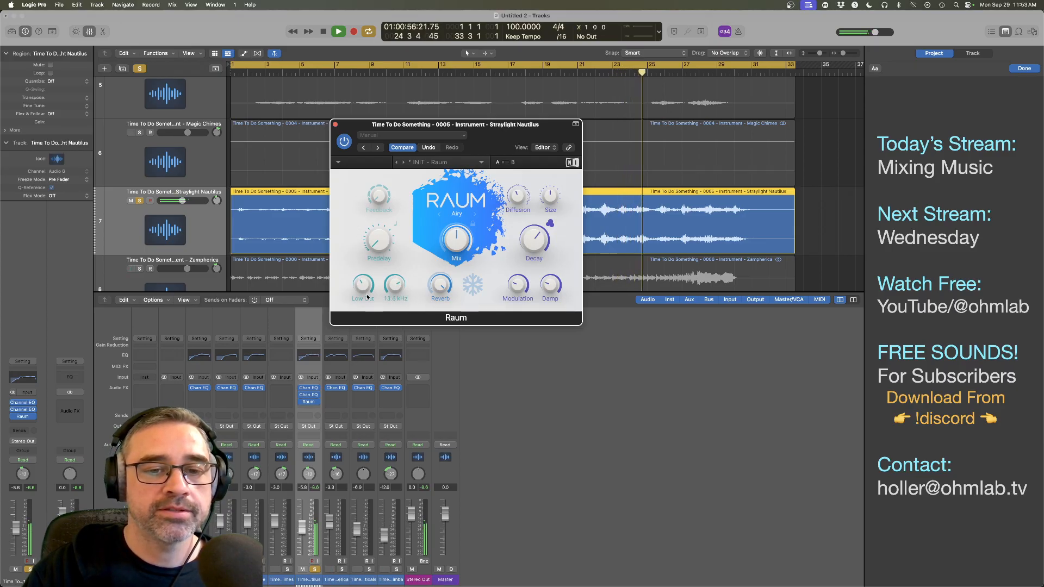
Step: Adjust Raum's low and high cut filters and increase its predelay while the soloed track plays
{"action": "left_click_drag", "start_coordinate": [363, 289], "coordinate": [395, 292]}
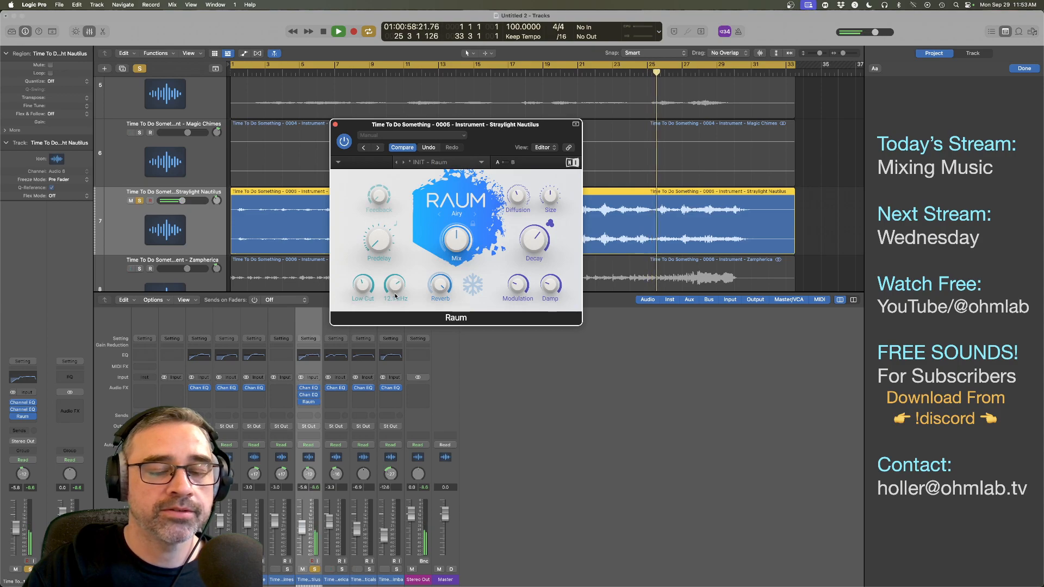
{"action": "mouse_move", "coordinate": [379, 243]}
{"action": "left_mouse_down"}
{"action": "mouse_move", "coordinate": [376, 209]}
{"action": "mouse_move", "coordinate": [379, 233]}
{"action": "left_mouse_up"}
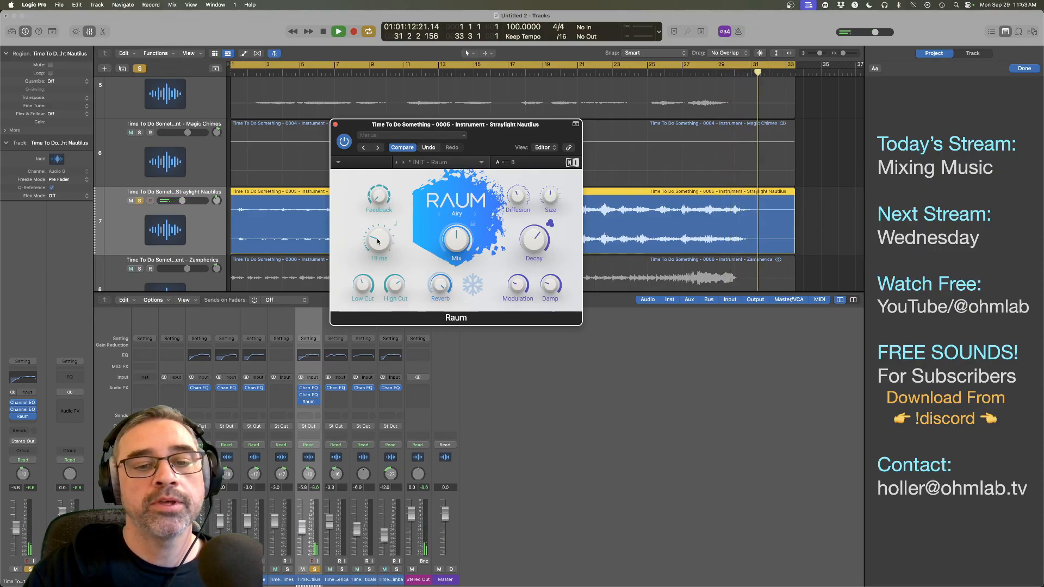
{"action": "left_click_drag", "start_coordinate": [378, 242], "coordinate": [378, 235]}
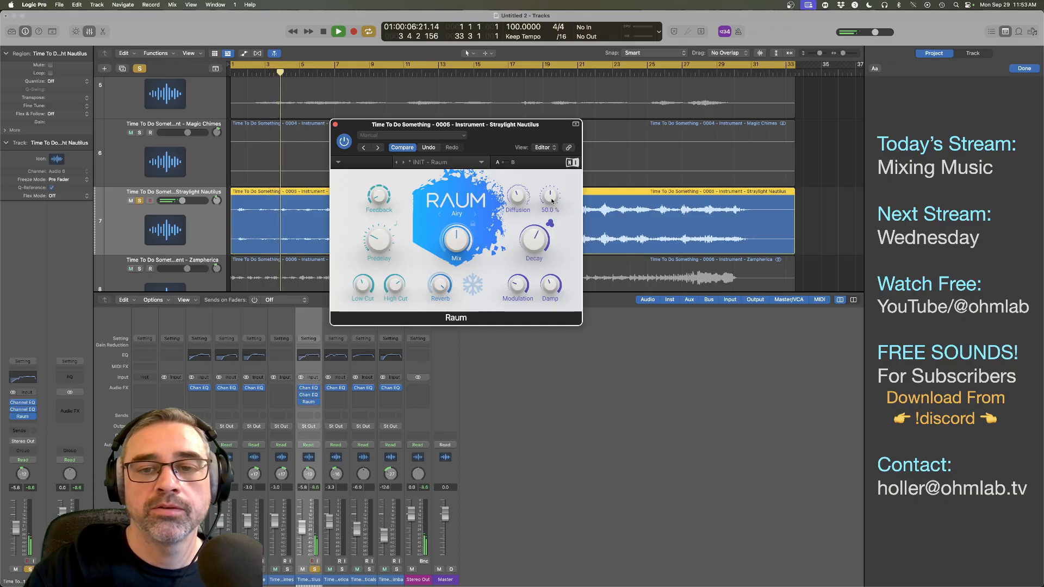
Step: Raise Raum's Size to about 53%, unsolo Straylight Nautilus and move the plug-in window clear of its region
{"action": "left_click_drag", "start_coordinate": [552, 201], "coordinate": [554, 195]}
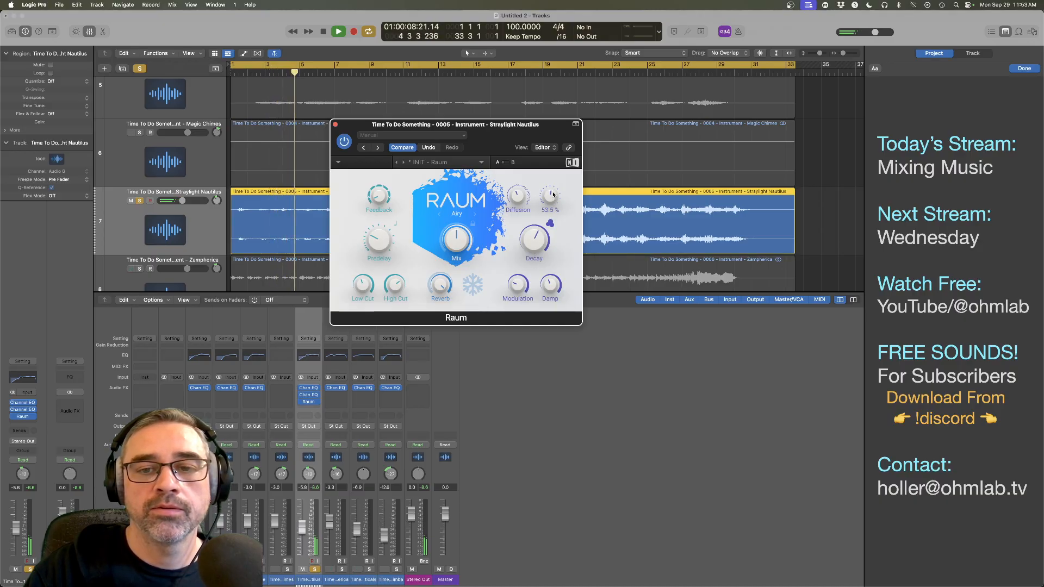
{"action": "mouse_move", "coordinate": [454, 247]}
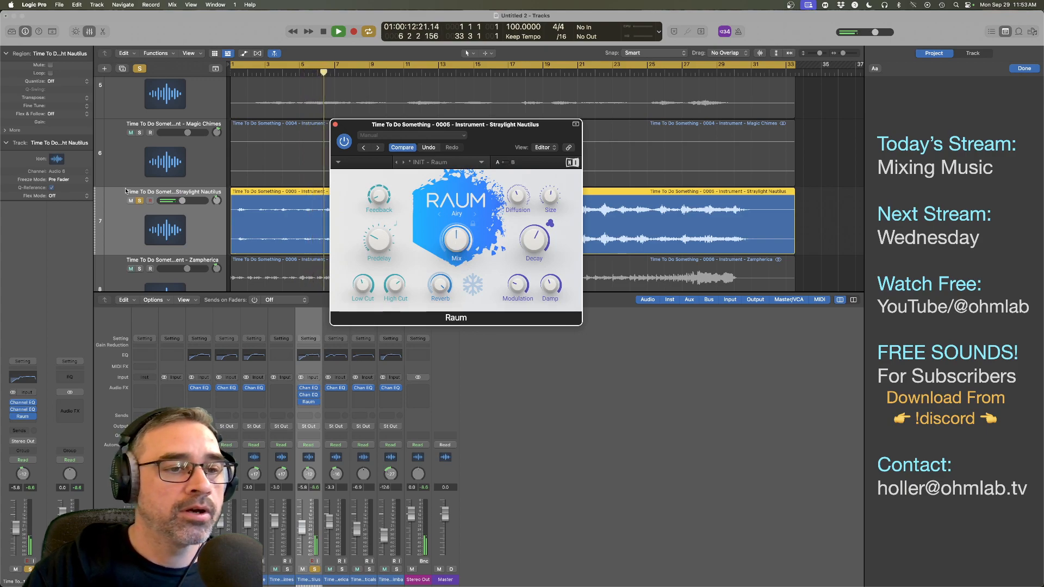
{"action": "left_click", "coordinate": [140, 201]}
{"action": "left_click_drag", "start_coordinate": [509, 124], "coordinate": [378, 252]}
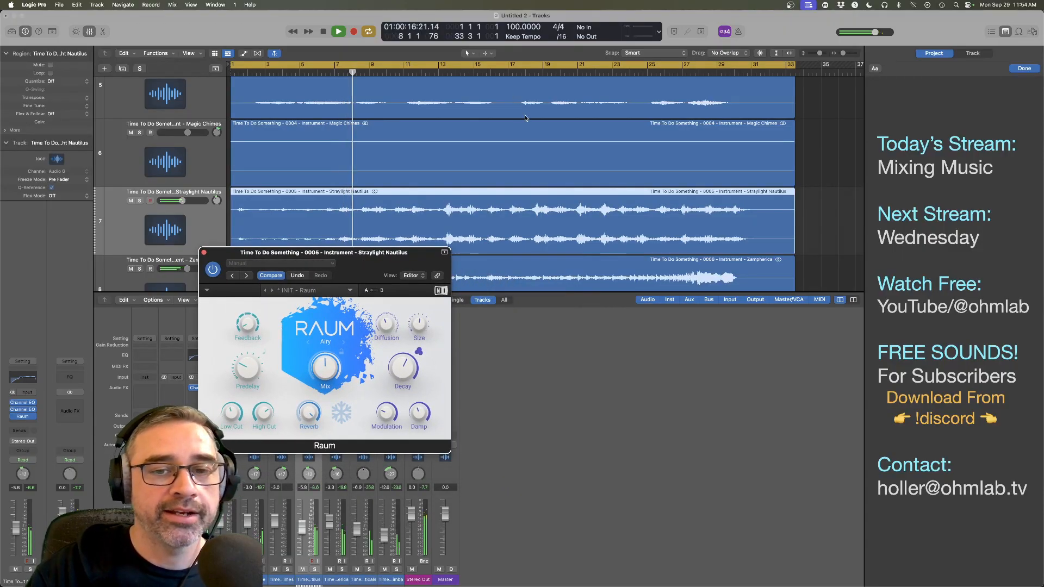
Step: Play from bar 13 and try Raum's Mix at about 39%, then solo Straylight Nautilus and raise the Mix to about 73%
{"action": "left_click", "coordinate": [440, 73]}
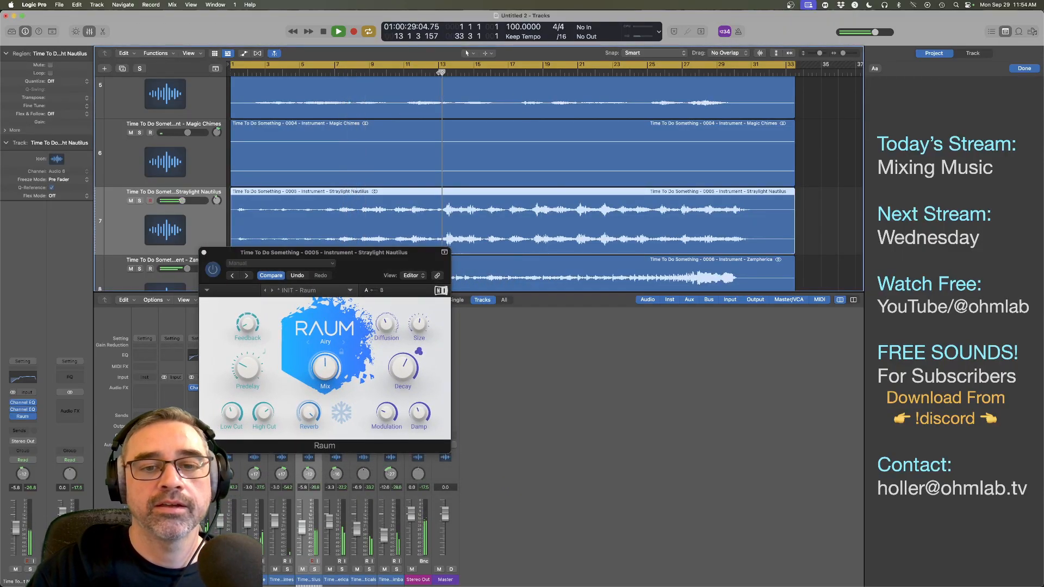
{"action": "left_click", "coordinate": [356, 265]}
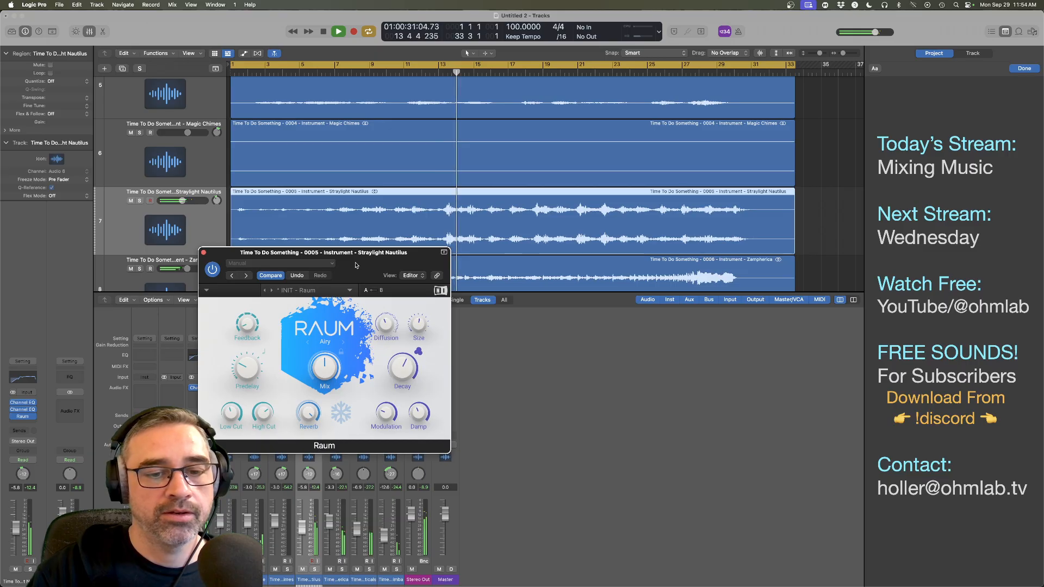
{"action": "left_click_drag", "start_coordinate": [326, 372], "coordinate": [325, 388]}
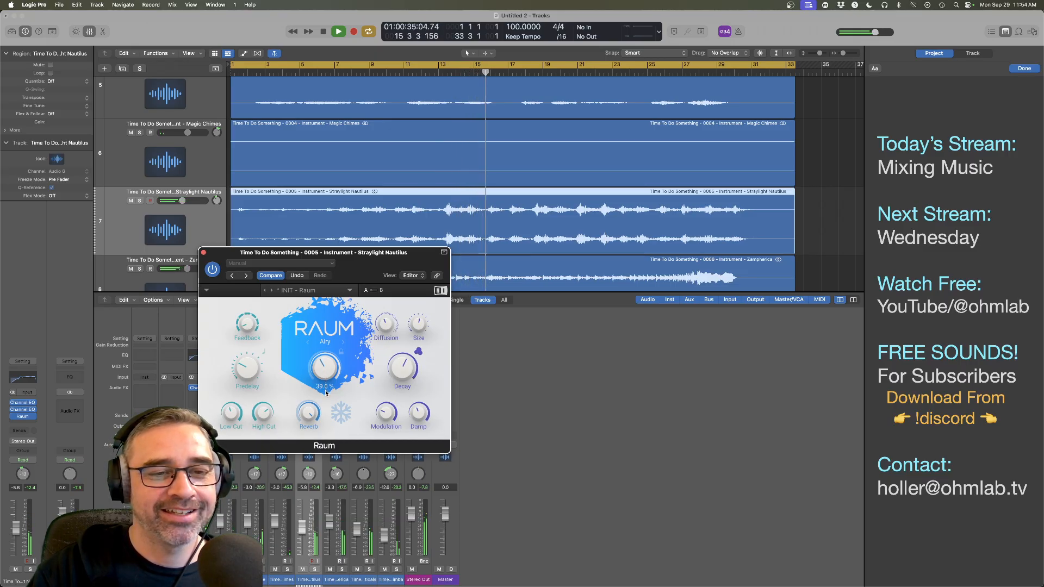
{"action": "left_click", "coordinate": [139, 201]}
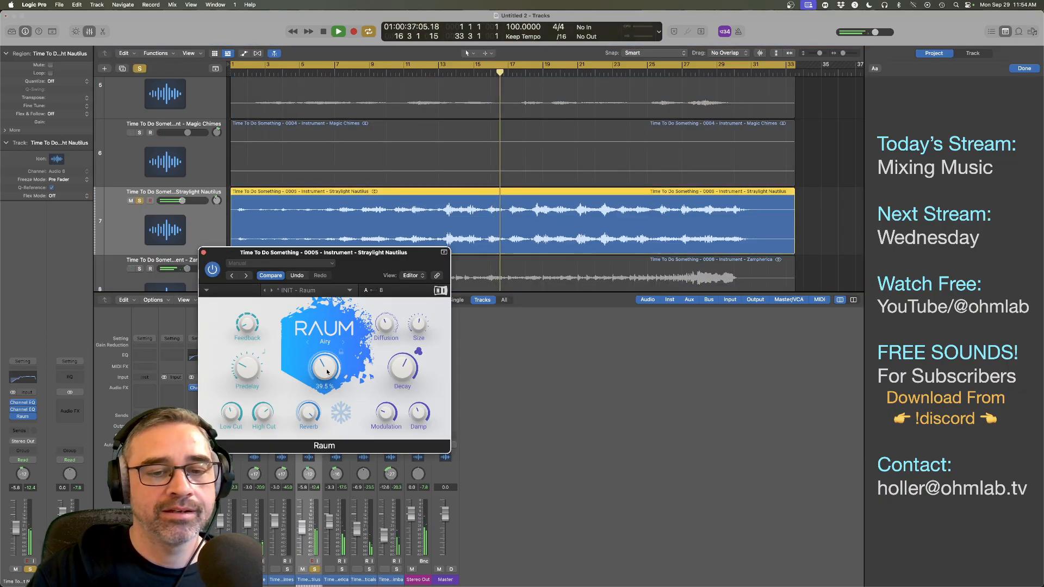
{"action": "left_click_drag", "start_coordinate": [327, 346], "coordinate": [328, 312]}
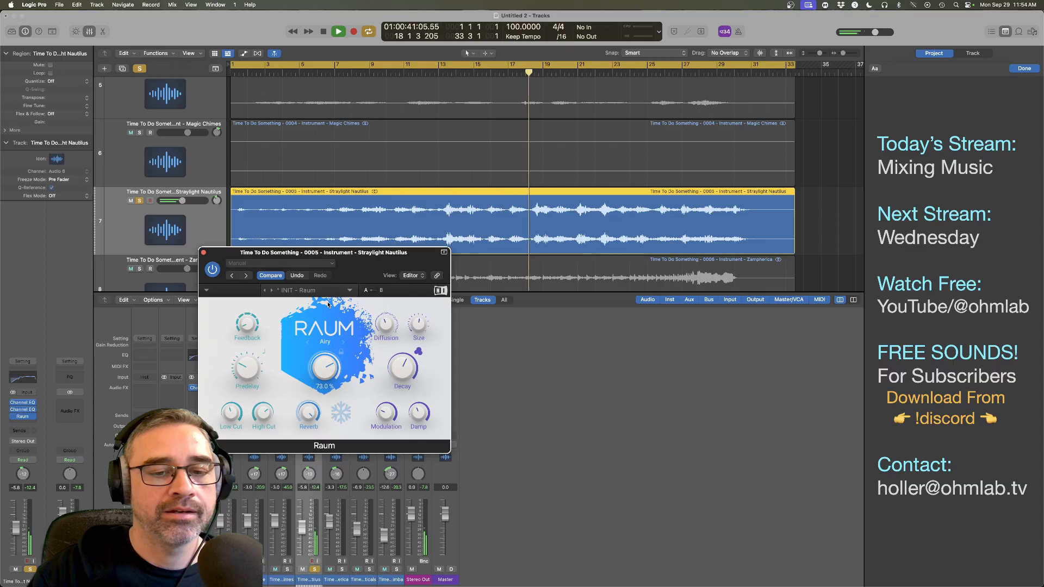
{"action": "mouse_move", "coordinate": [322, 376]}
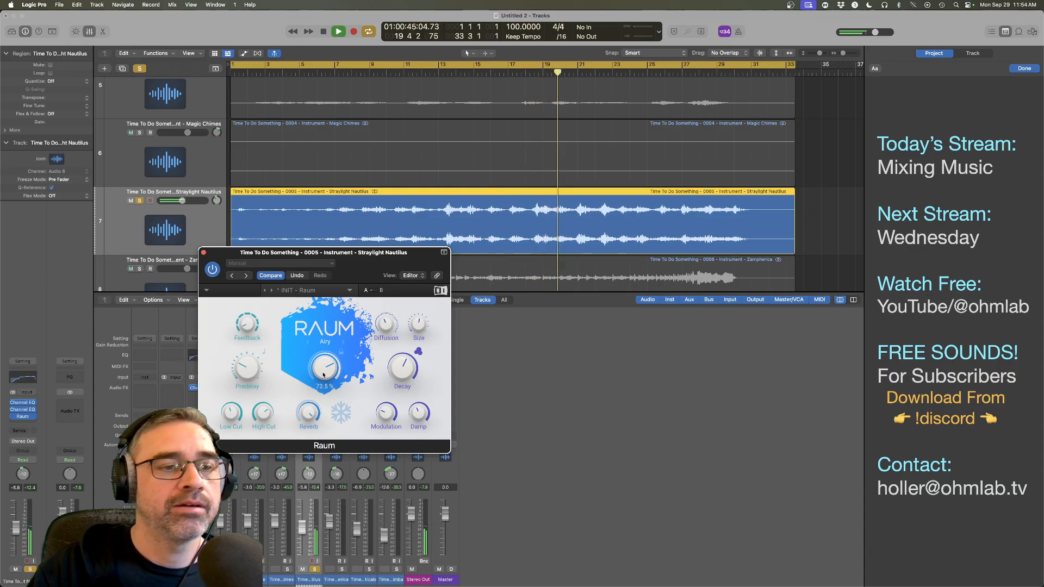
Step: Unsolo Straylight Nautilus and set Raum's Diffusion to 47.5% while the full mix plays
{"action": "left_click", "coordinate": [139, 202]}
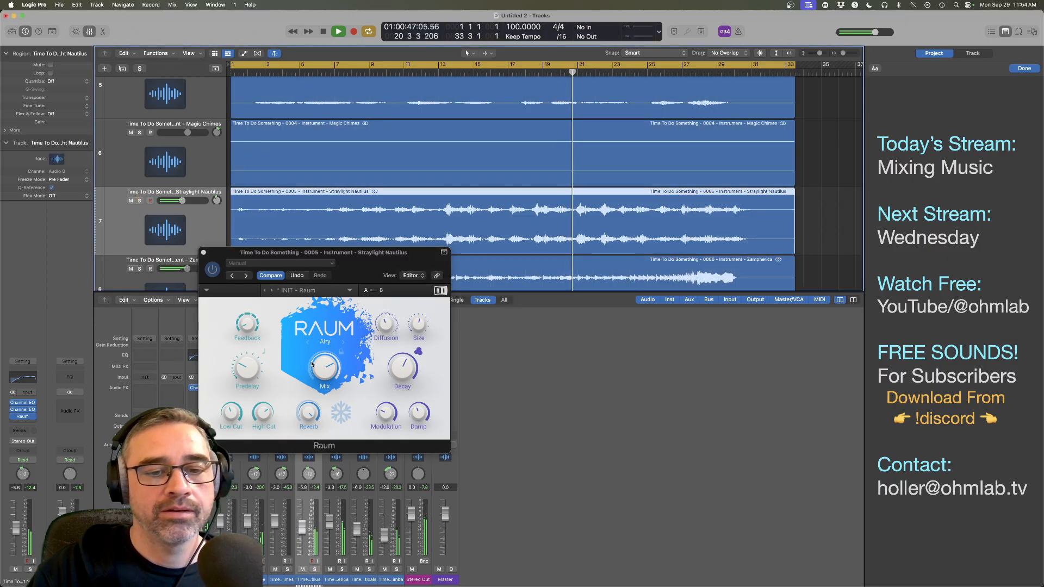
{"action": "mouse_move", "coordinate": [324, 371]}
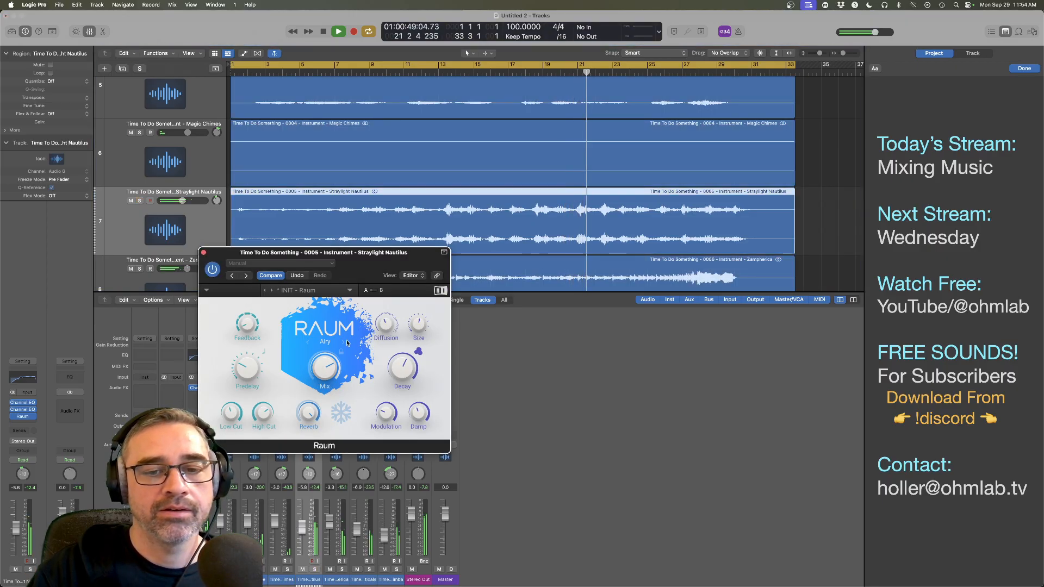
{"action": "mouse_move", "coordinate": [384, 320]}
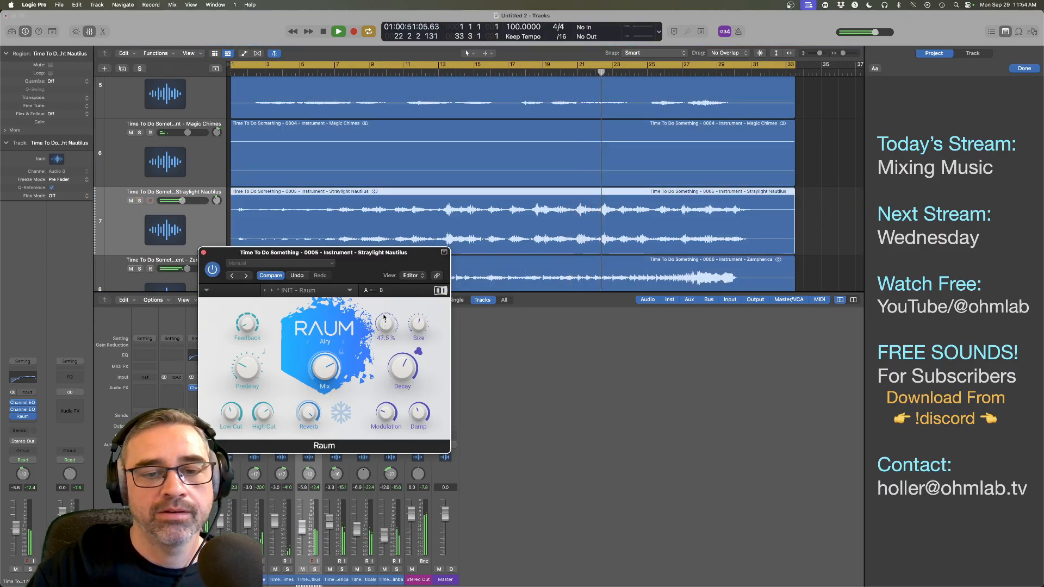
{"action": "left_click_drag", "start_coordinate": [384, 317], "coordinate": [384, 317]}
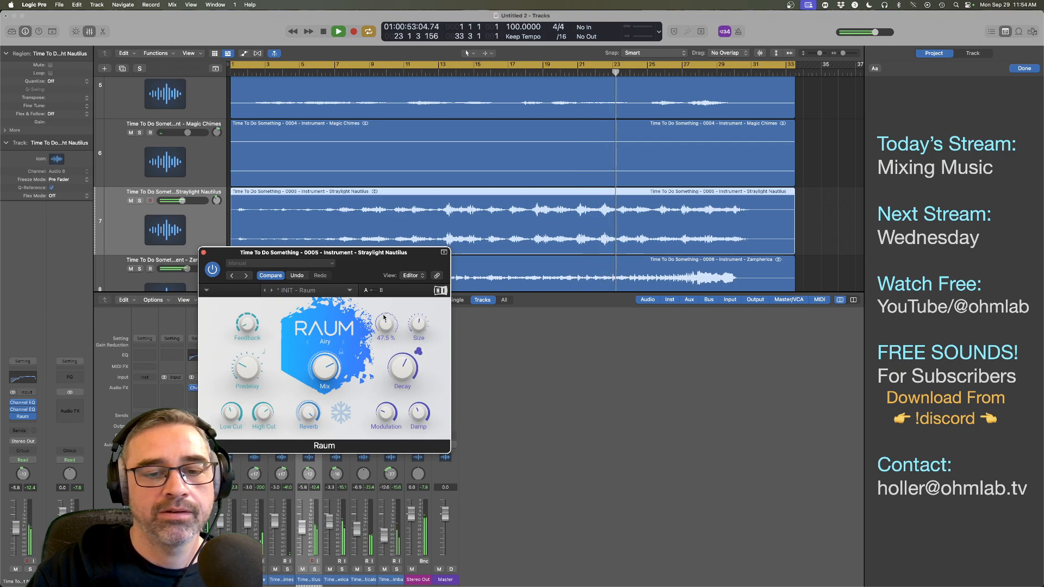
{"action": "mouse_move", "coordinate": [320, 377]}
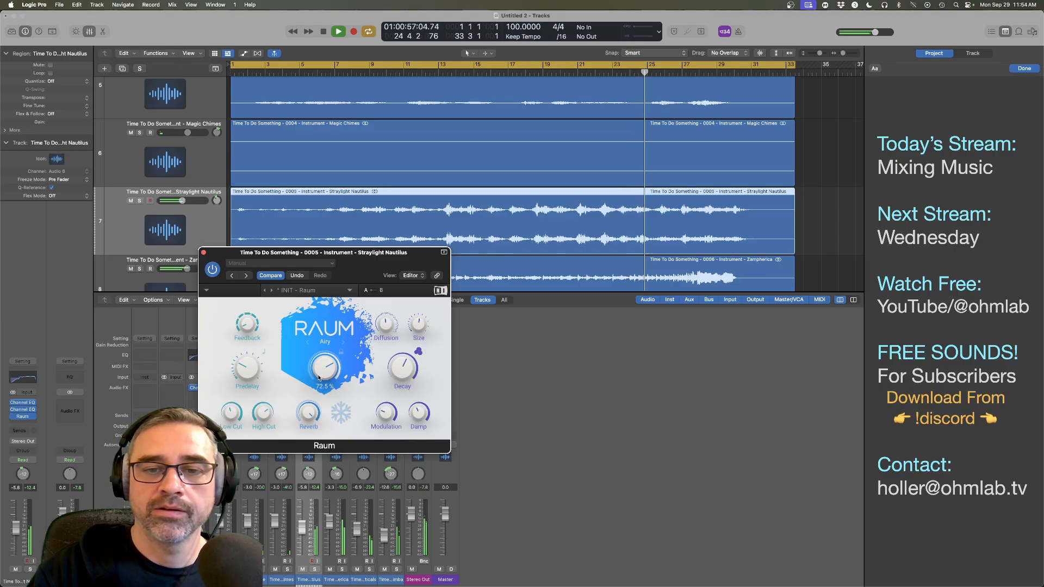
Step: Raise the Straylight Nautilus track volume to -5.2 dB and replay the mix from around bars 9 and 13
{"action": "left_click_drag", "start_coordinate": [182, 201], "coordinate": [185, 201]}
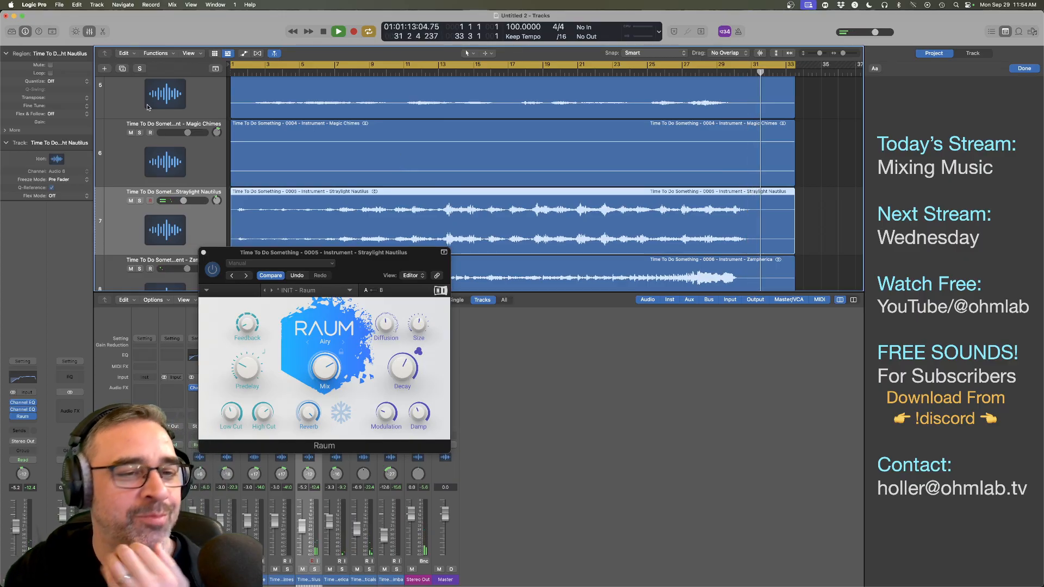
{"action": "left_click", "coordinate": [367, 72]}
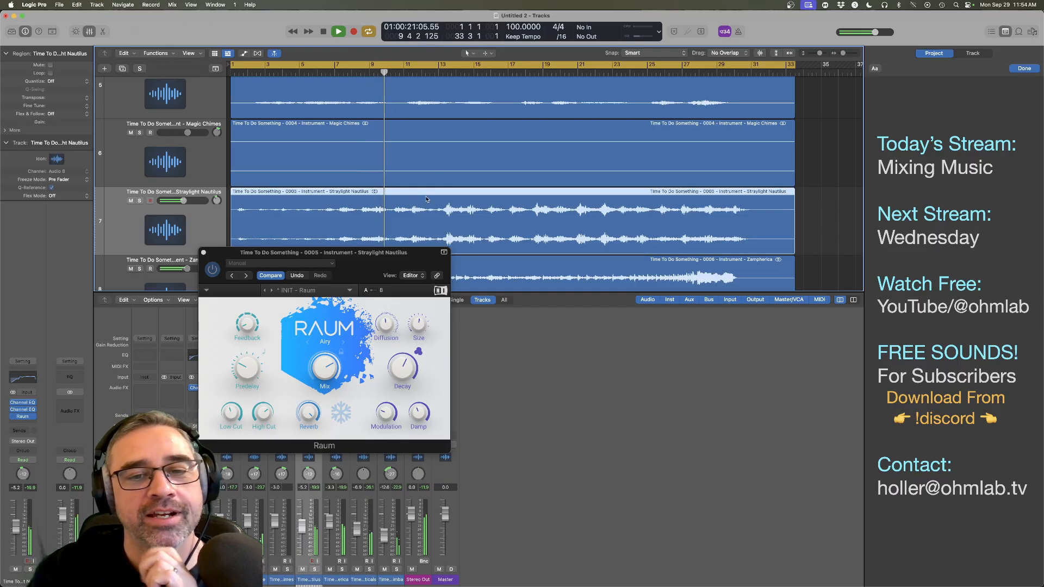
{"action": "left_click", "coordinate": [443, 72]}
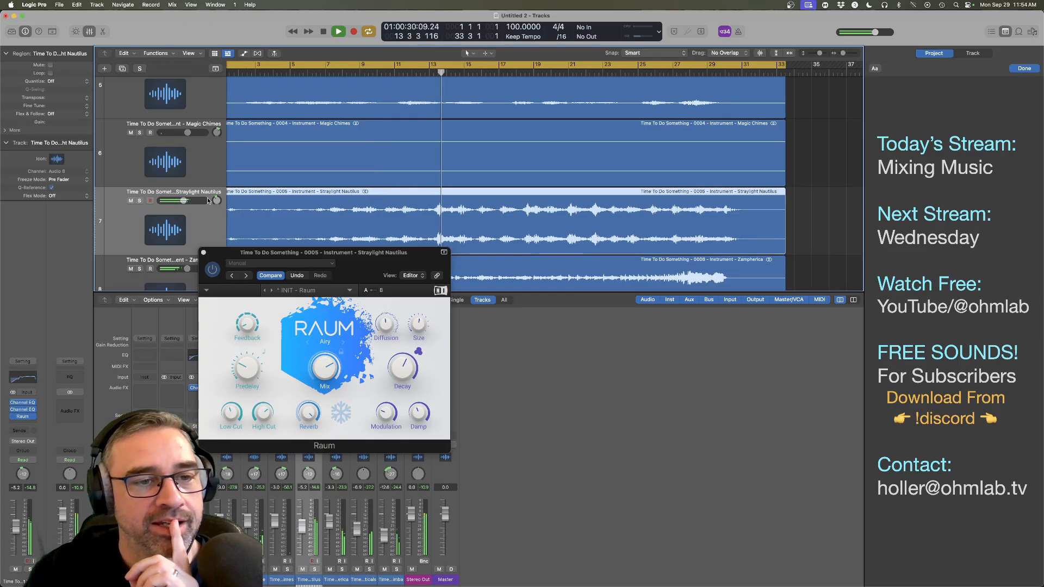
Step: Try transposing the Straylight Nautilus region by +3, listening to it from around bar 13 soloed and in the full mix
{"action": "left_click", "coordinate": [140, 201]}
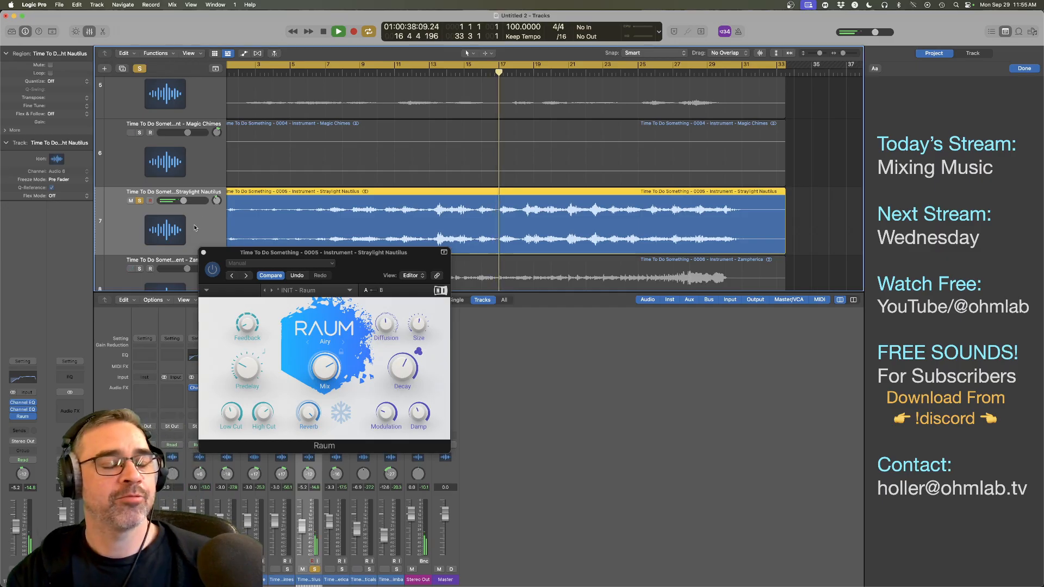
{"action": "key", "text": "space"}
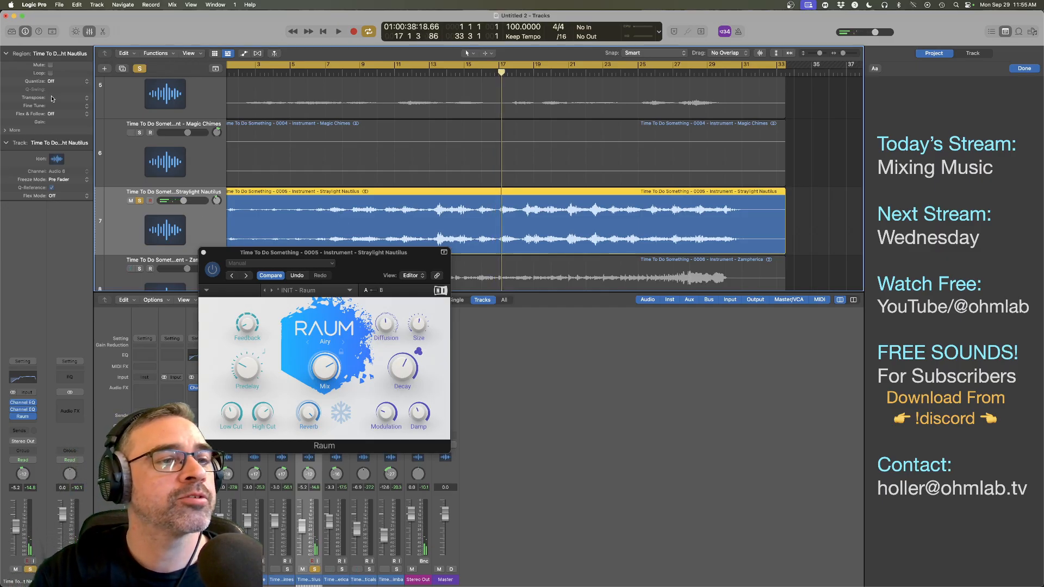
{"action": "left_click_drag", "start_coordinate": [54, 97], "coordinate": [54, 94]}
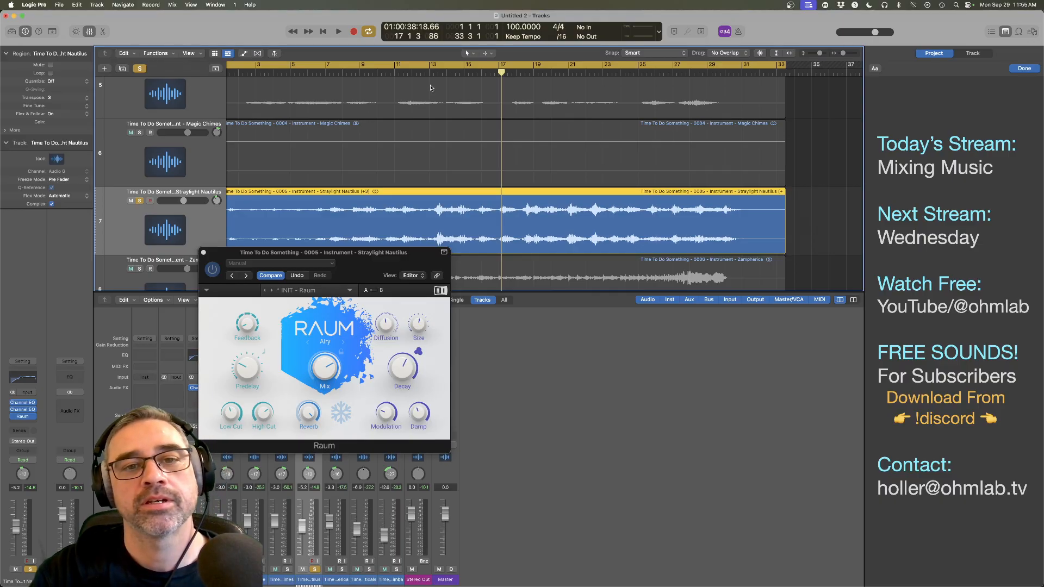
{"action": "key", "text": "space"}
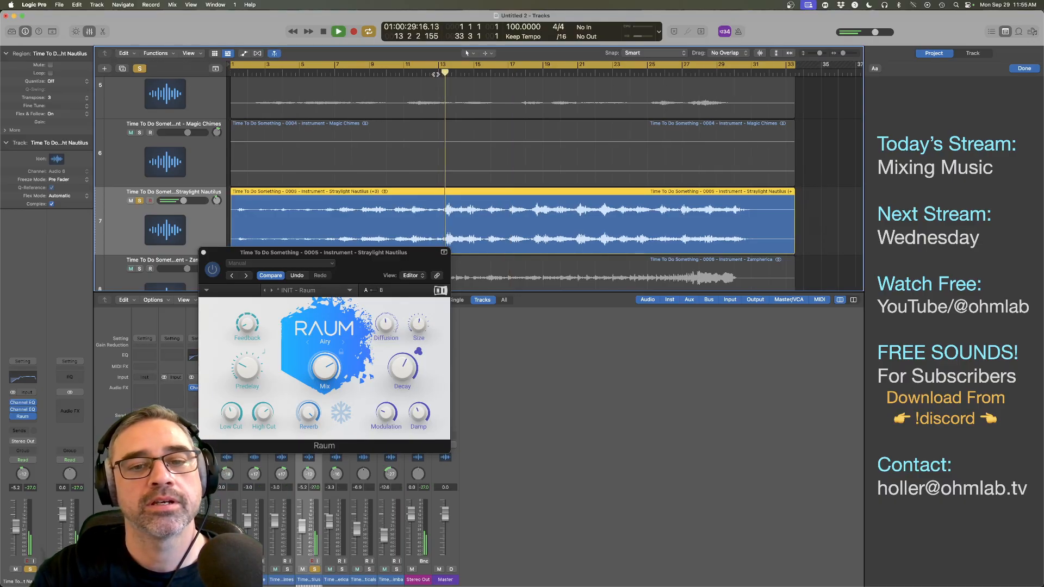
{"action": "left_click", "coordinate": [141, 202]}
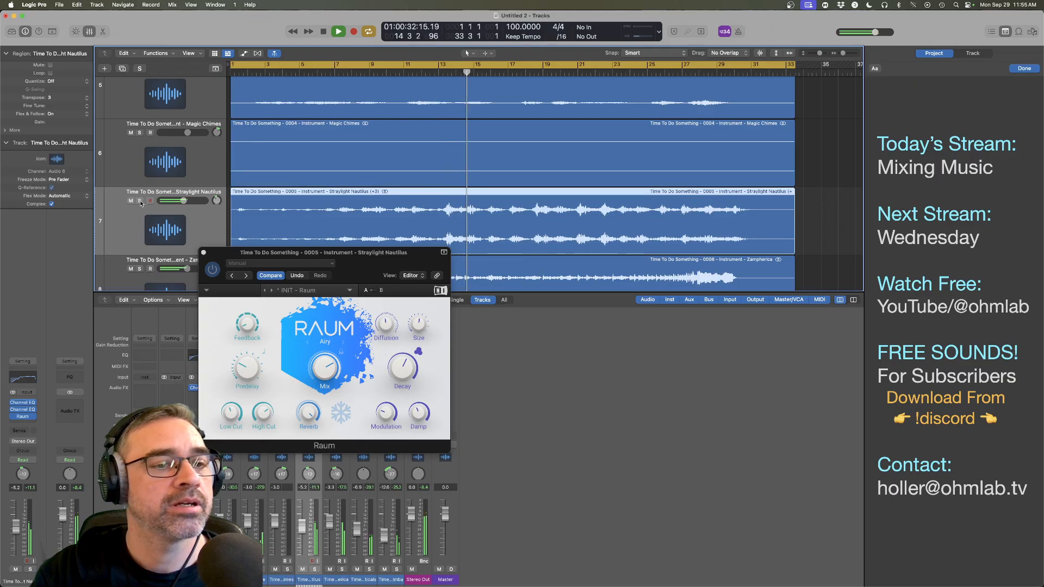
Step: Lower the Straylight Nautilus region's transposition to +2 and play it soloed, then within the full mix
{"action": "left_click", "coordinate": [141, 202]}
{"action": "left_click_drag", "start_coordinate": [54, 98], "coordinate": [53, 100]}
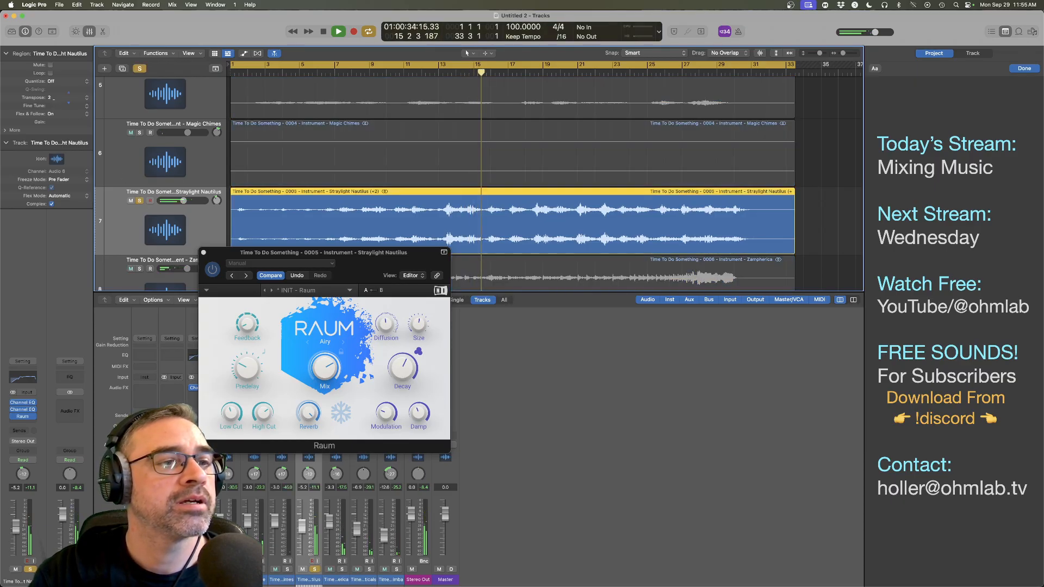
{"action": "key", "text": "space"}
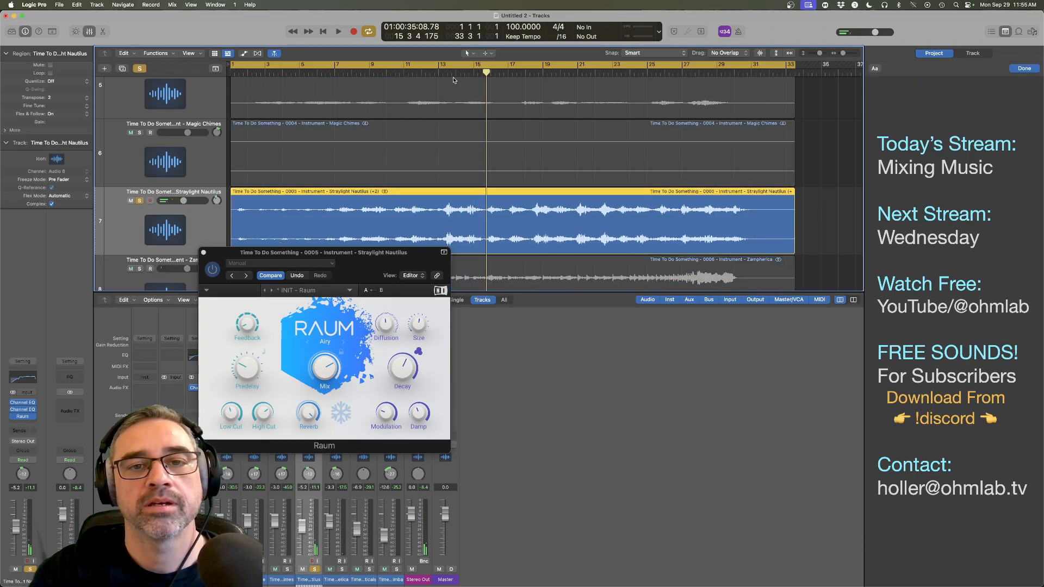
{"action": "key", "text": "space"}
{"action": "left_click", "coordinate": [139, 202]}
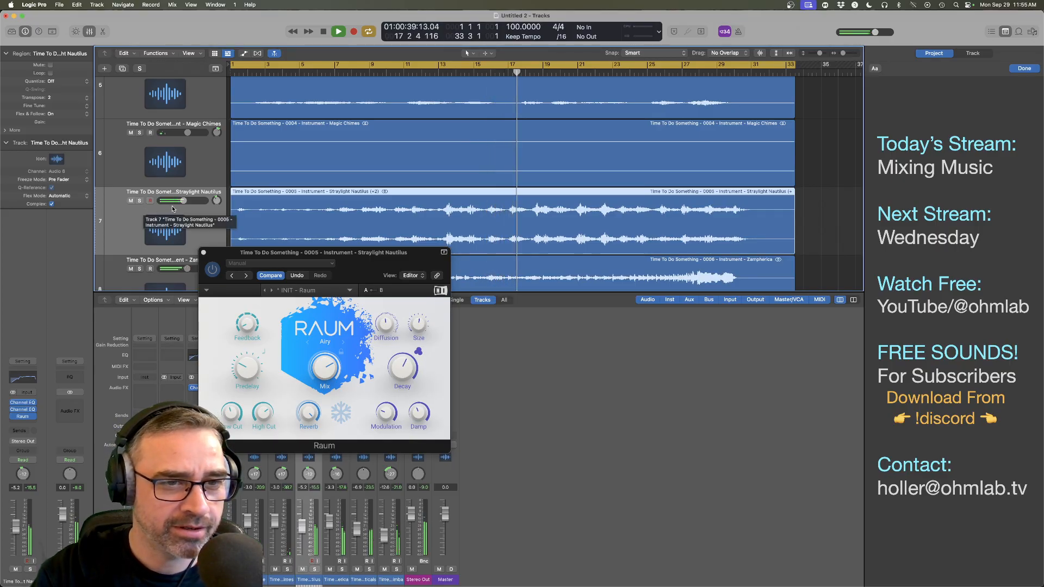
Step: Lower the Straylight Nautilus volume to about -12.2 dB, comparing it soloed and in the mix, then close Raum and stop playback
{"action": "left_click_drag", "start_coordinate": [183, 200], "coordinate": [180, 201]}
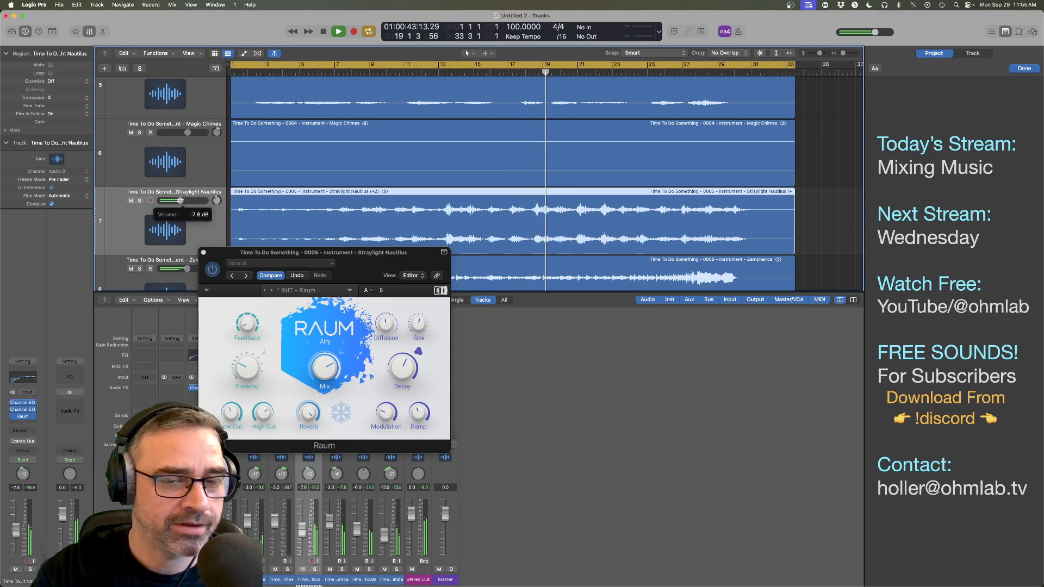
{"action": "left_click_drag", "start_coordinate": [180, 201], "coordinate": [179, 202]}
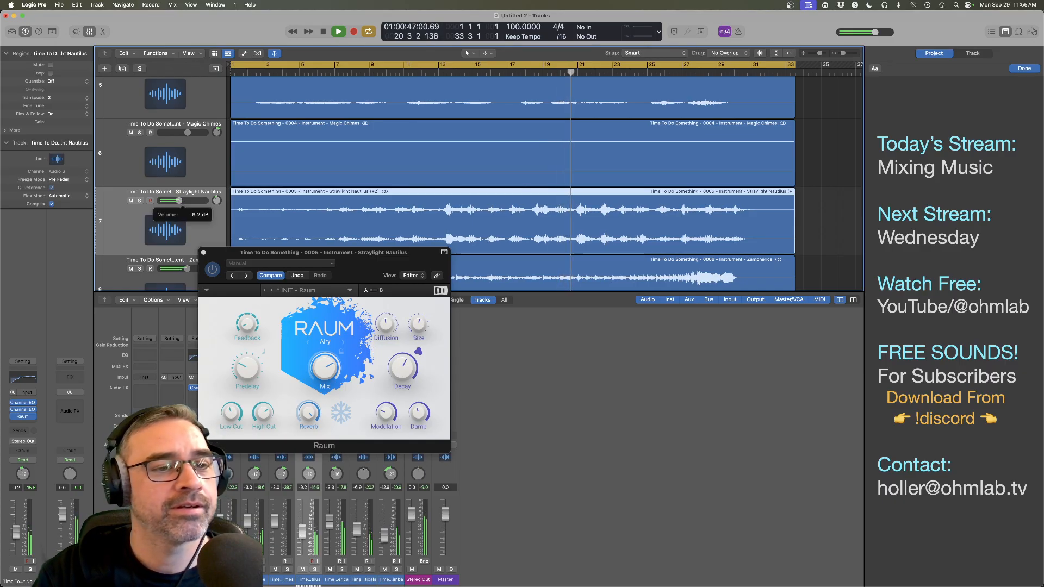
{"action": "left_click", "coordinate": [139, 201]}
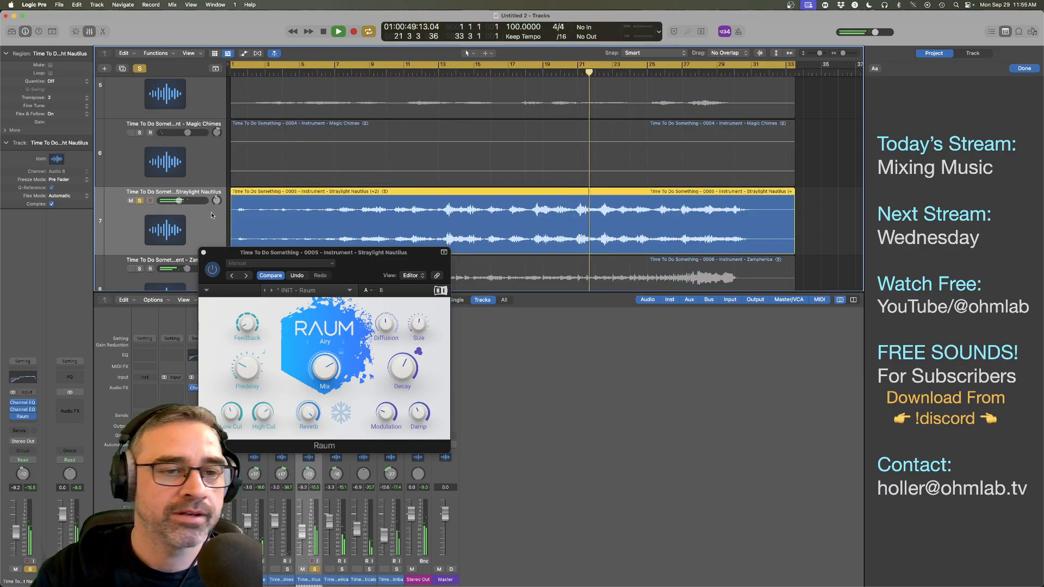
{"action": "left_click_drag", "start_coordinate": [179, 201], "coordinate": [174, 201]}
{"action": "key", "text": "s"}
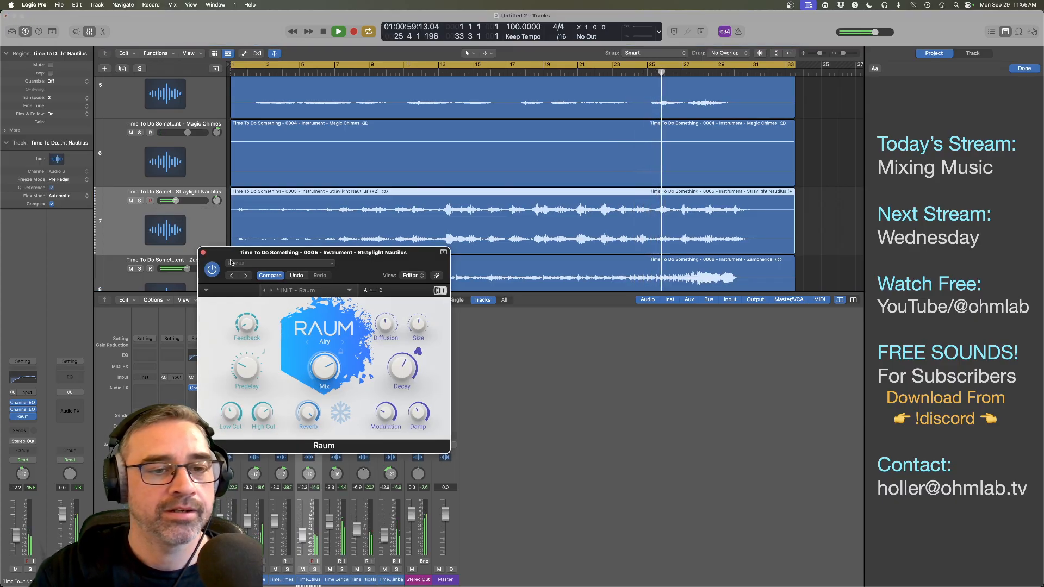
{"action": "key", "text": "super+w"}
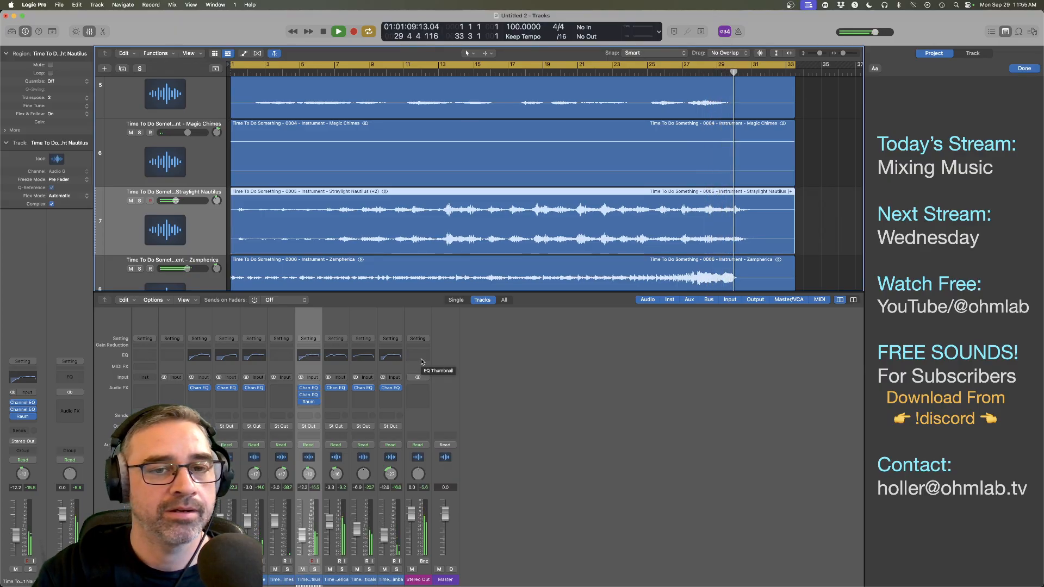
{"action": "key", "text": "space"}
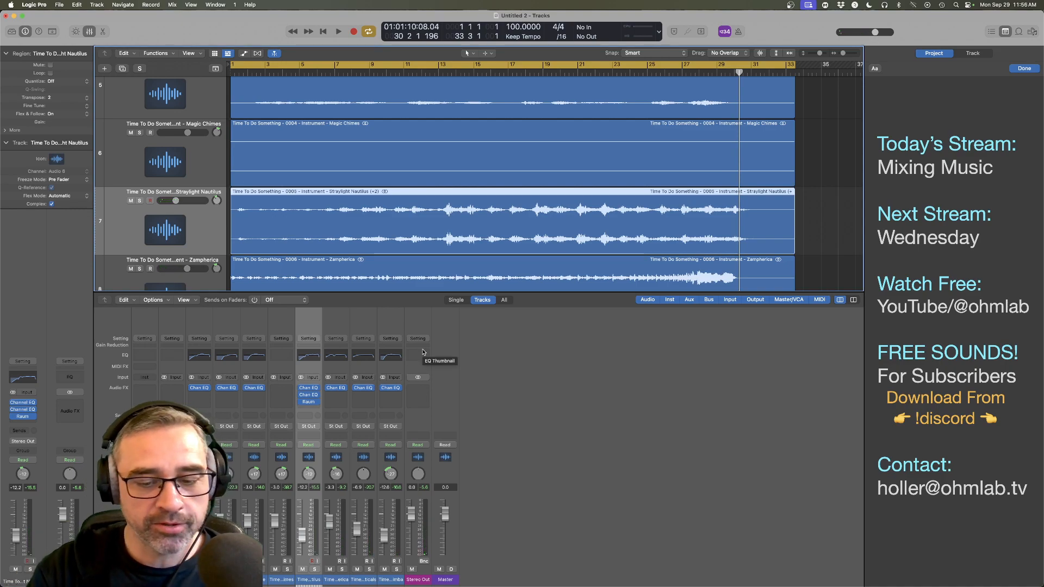
Step: Dismiss the project's save dialog without saving and switch to Finder to view the Time To Do Something folder
{"action": "key", "text": "super+s"}
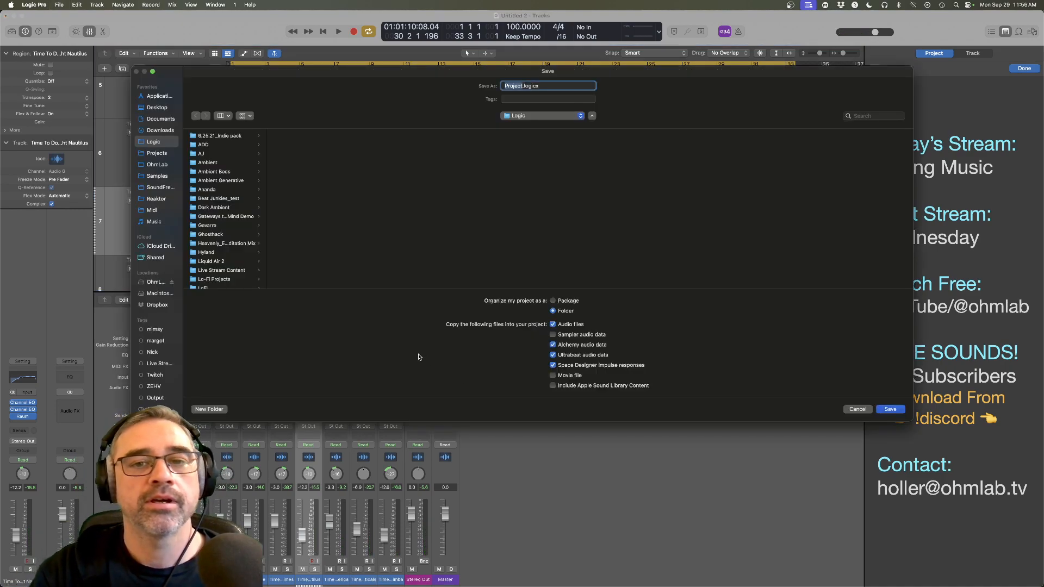
{"action": "left_click", "coordinate": [857, 410]}
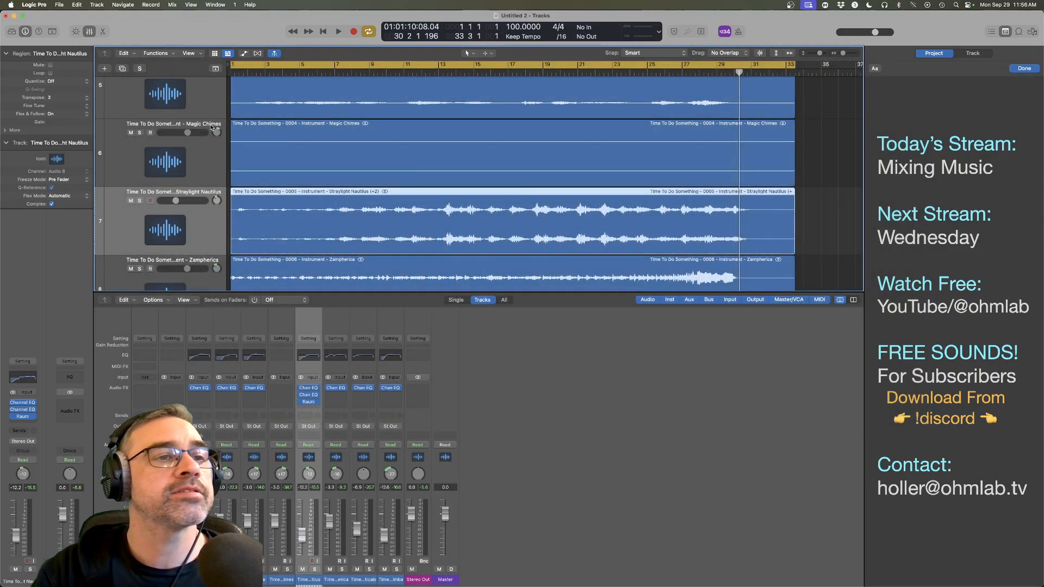
{"action": "key", "text": "super+Tab"}
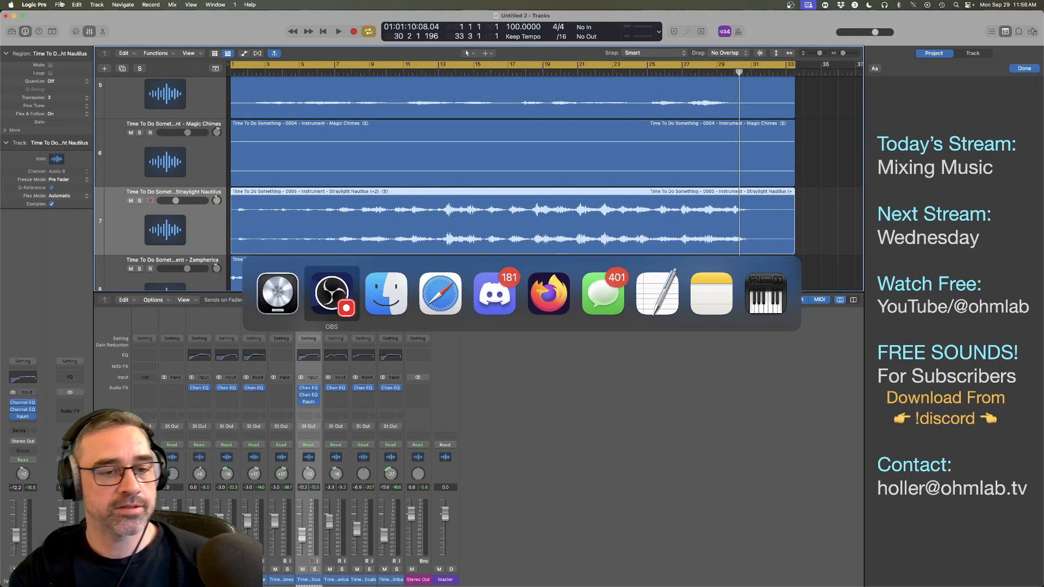
{"action": "left_click", "coordinate": [382, 270]}
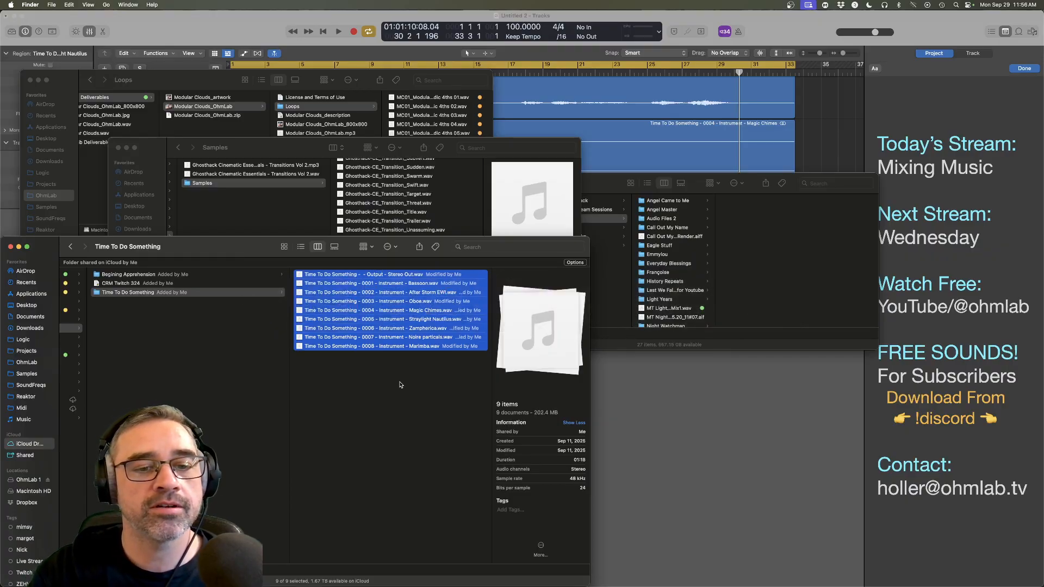
Step: Look through the parent folders of the Time To Do Something stems in Finder, then return to Logic Pro
{"action": "key", "text": "super+Tab"}
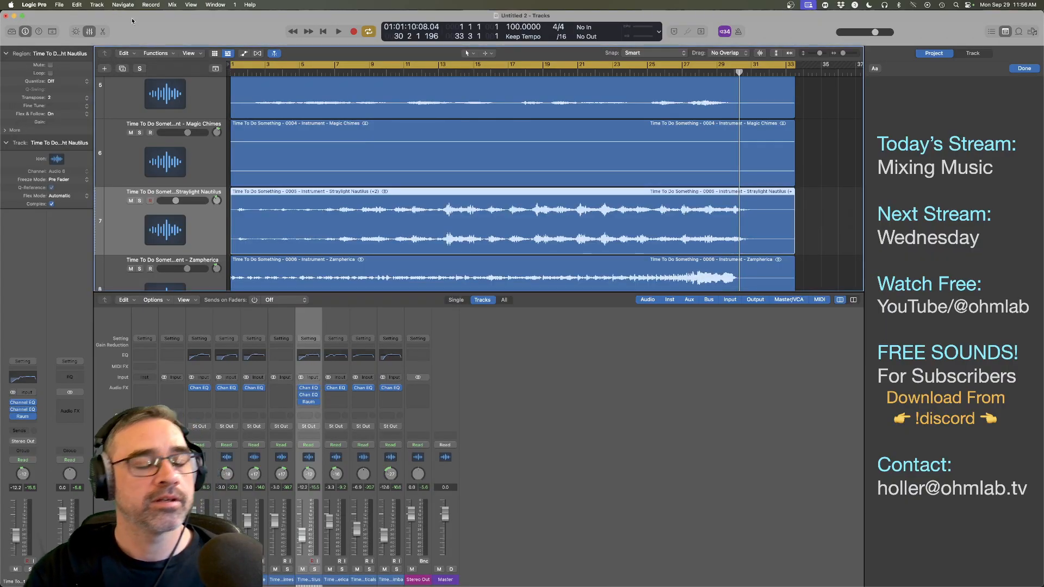
{"action": "key", "text": "super+Tab"}
{"action": "left_click", "coordinate": [330, 300]}
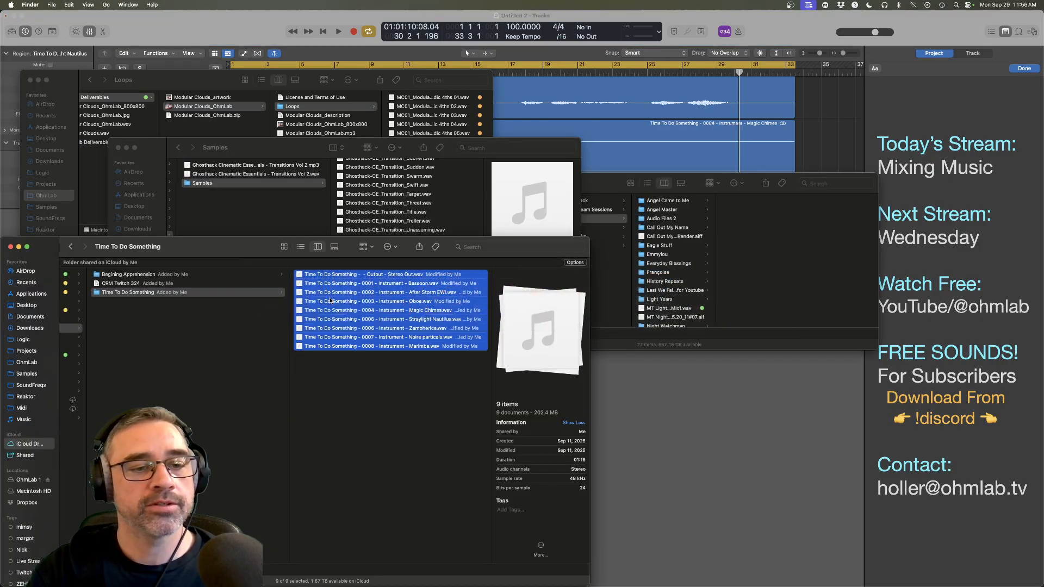
{"action": "scroll", "coordinate": [259, 342], "scroll_direction": "left", "scroll_amount": 5}
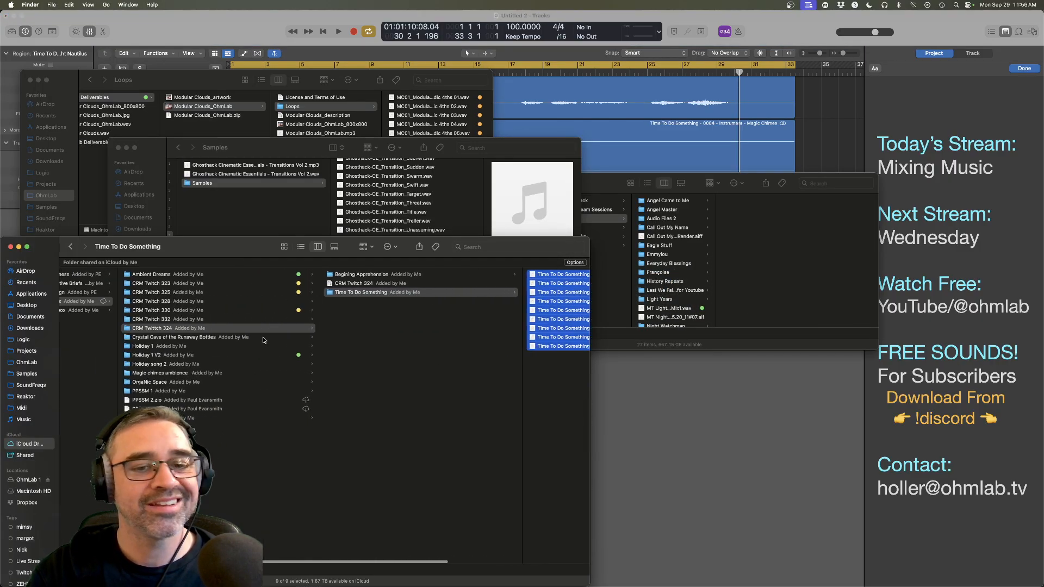
{"action": "scroll", "coordinate": [265, 341], "scroll_direction": "right", "scroll_amount": 1}
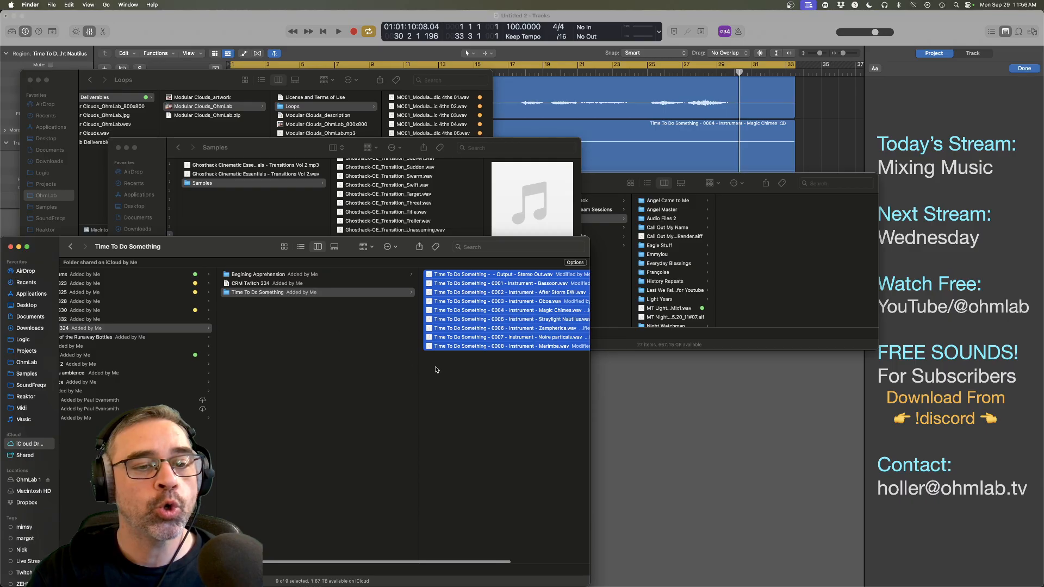
{"action": "key", "text": "super+Tab"}
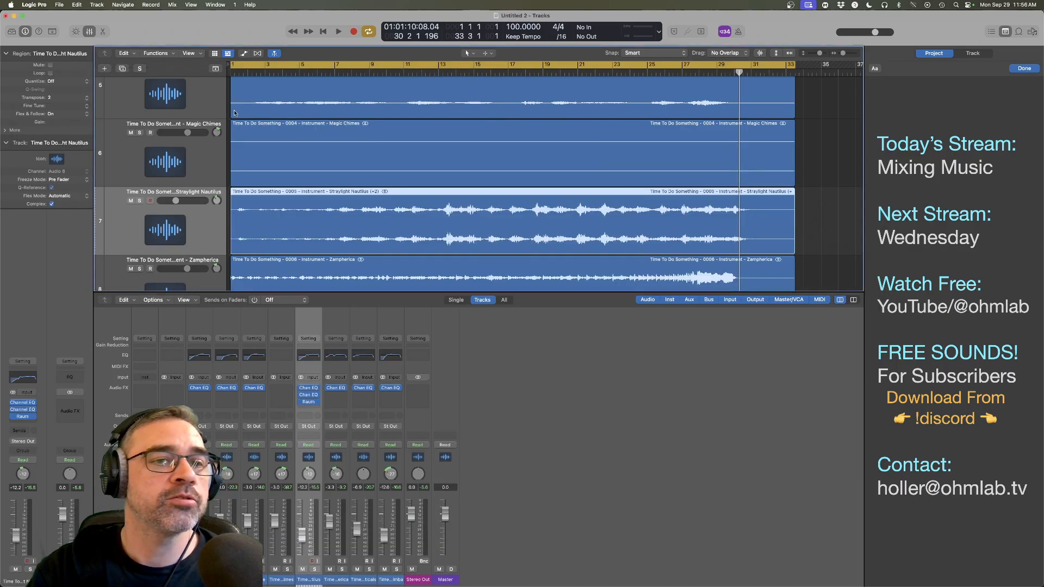
Step: Save the project as "Time to Do Something" in the mimsy folder inside the Logic folder
{"action": "left_click", "coordinate": [59, 5]}
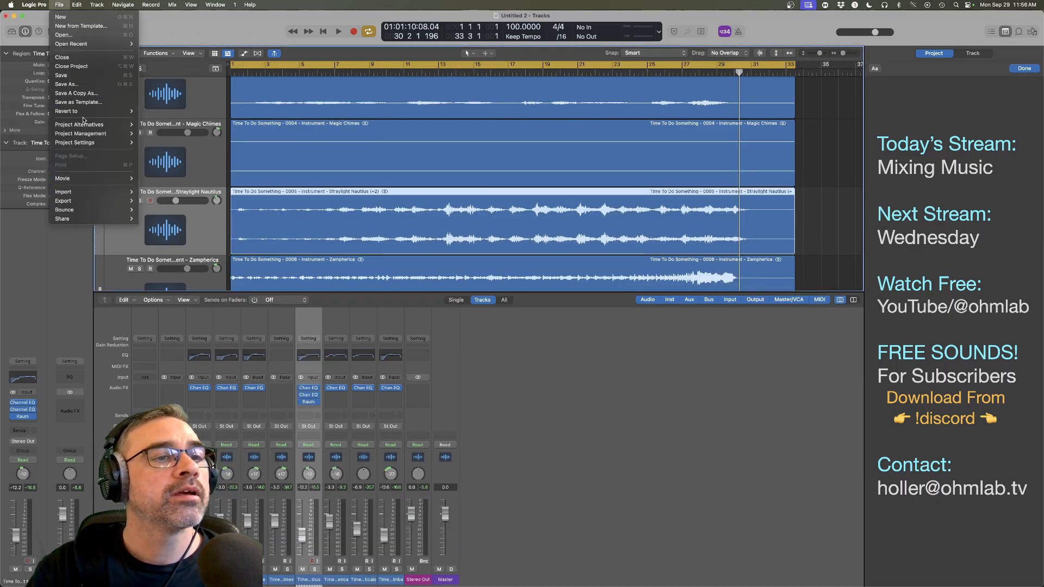
{"action": "left_click", "coordinate": [244, 216]}
{"action": "key", "text": "super+s"}
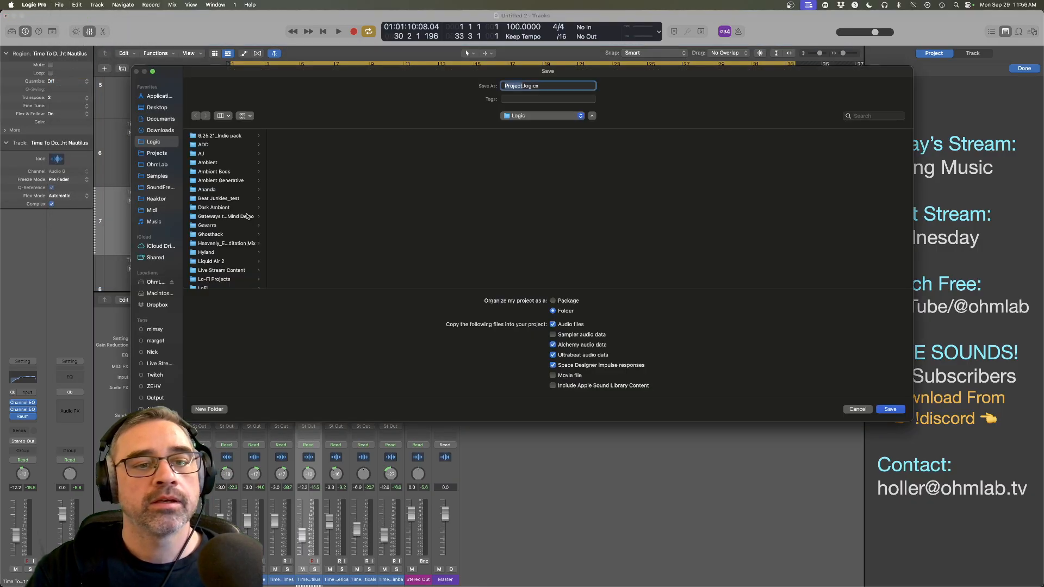
{"action": "scroll", "coordinate": [228, 259], "scroll_direction": "down", "scroll_amount": 5}
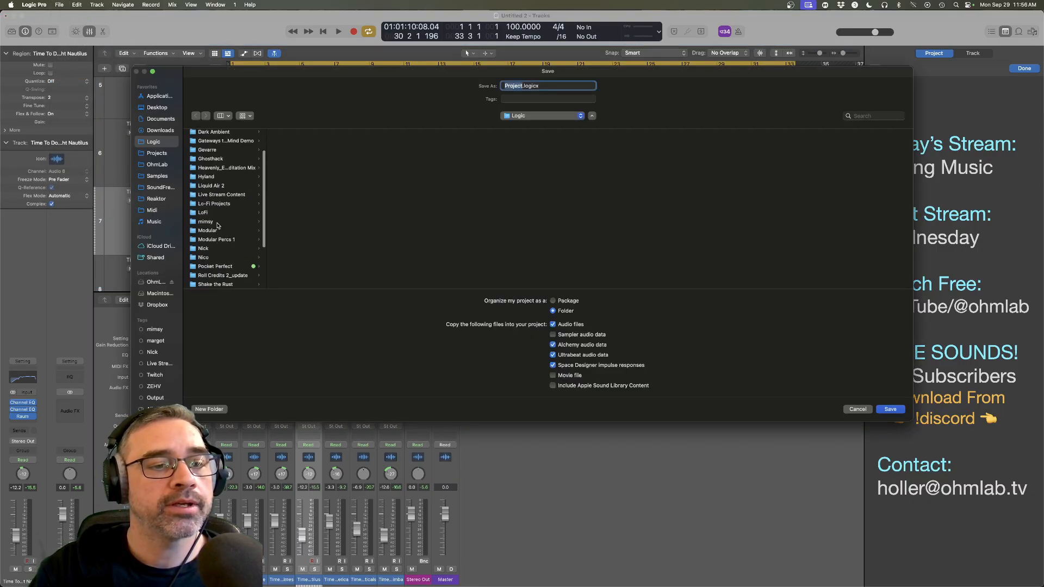
{"action": "left_click", "coordinate": [217, 223]}
{"action": "left_click", "coordinate": [557, 87]}
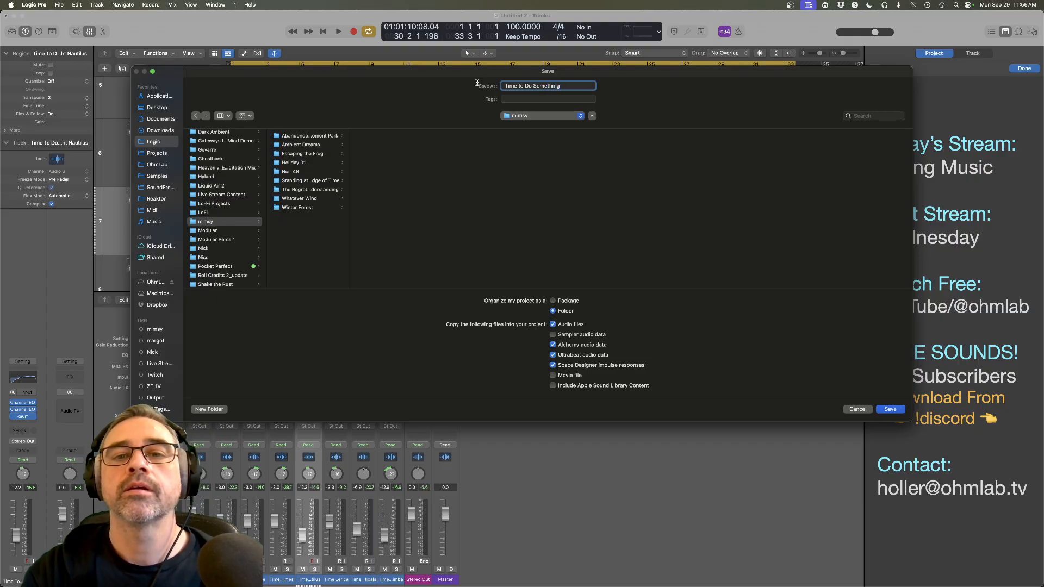
{"action": "left_click", "coordinate": [891, 409]}
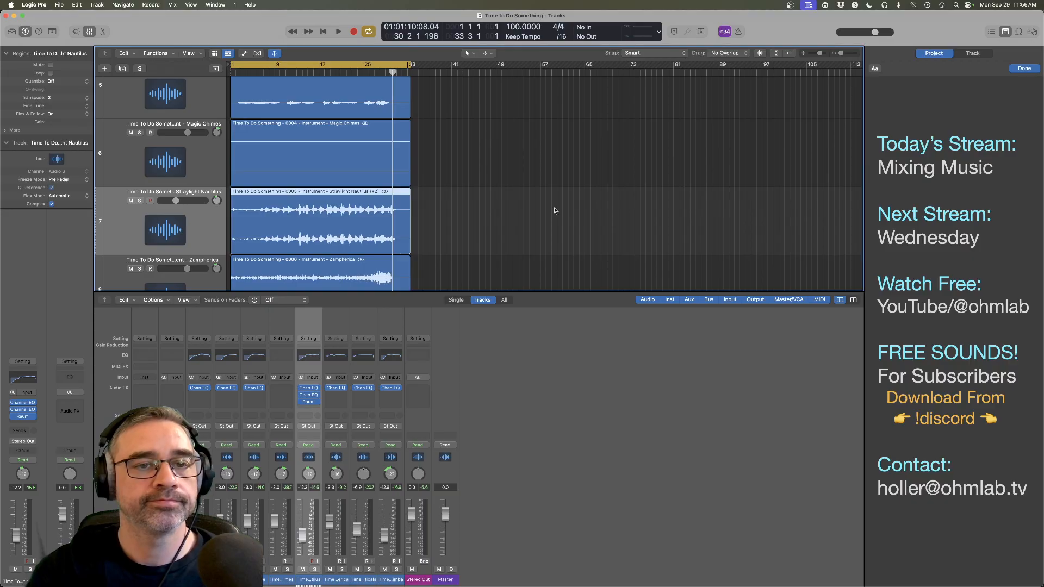
Step: Add a Channel EQ to Stereo Out while the mix plays and set its low-cut slope to 6 dB/Oct
{"action": "key", "text": "space"}
{"action": "scroll", "coordinate": [468, 233], "scroll_direction": "up", "scroll_amount": 5}
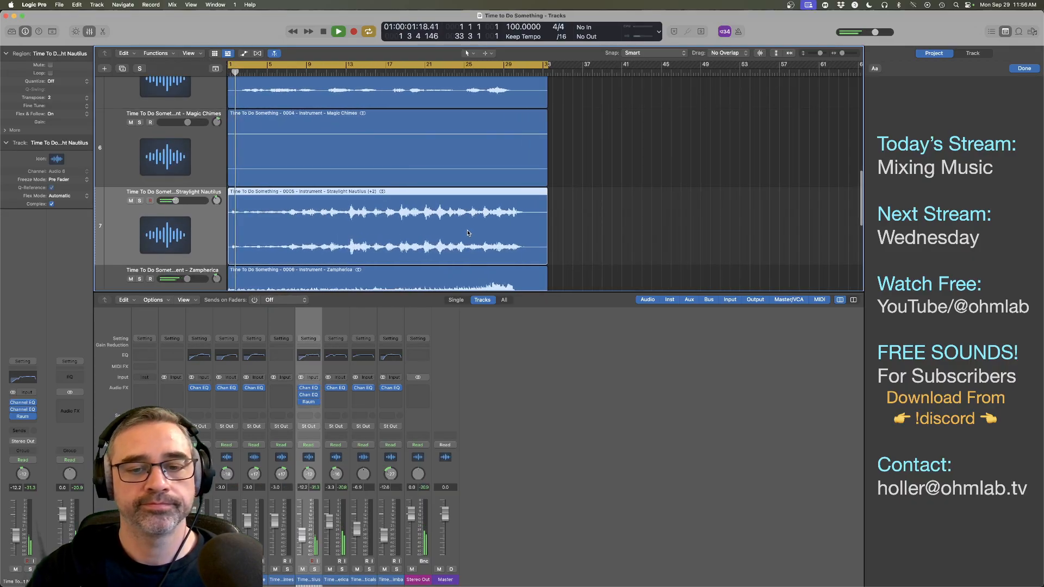
{"action": "left_click", "coordinate": [418, 356]}
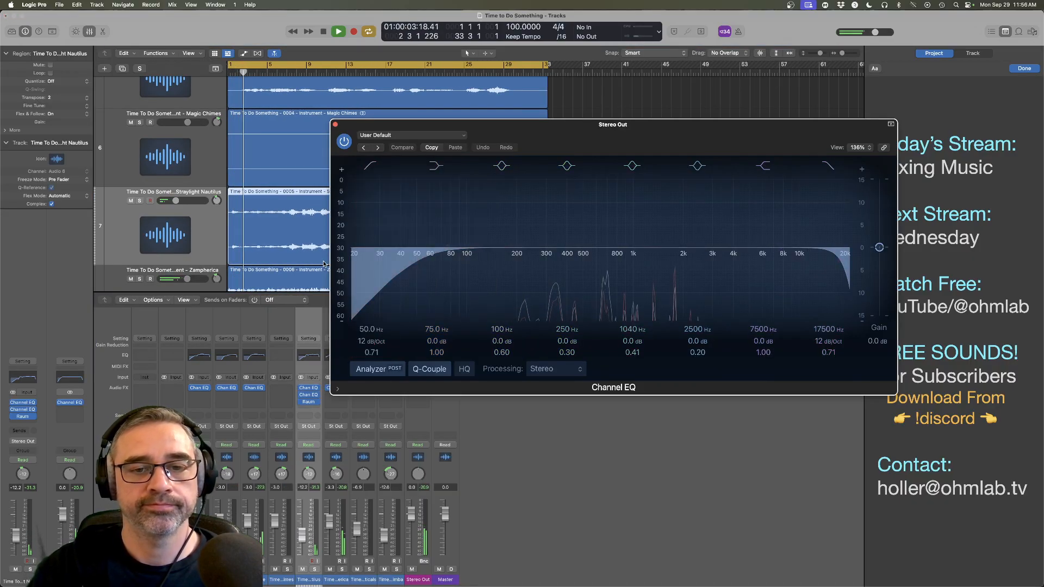
{"action": "left_click_drag", "start_coordinate": [562, 144], "coordinate": [383, 164]}
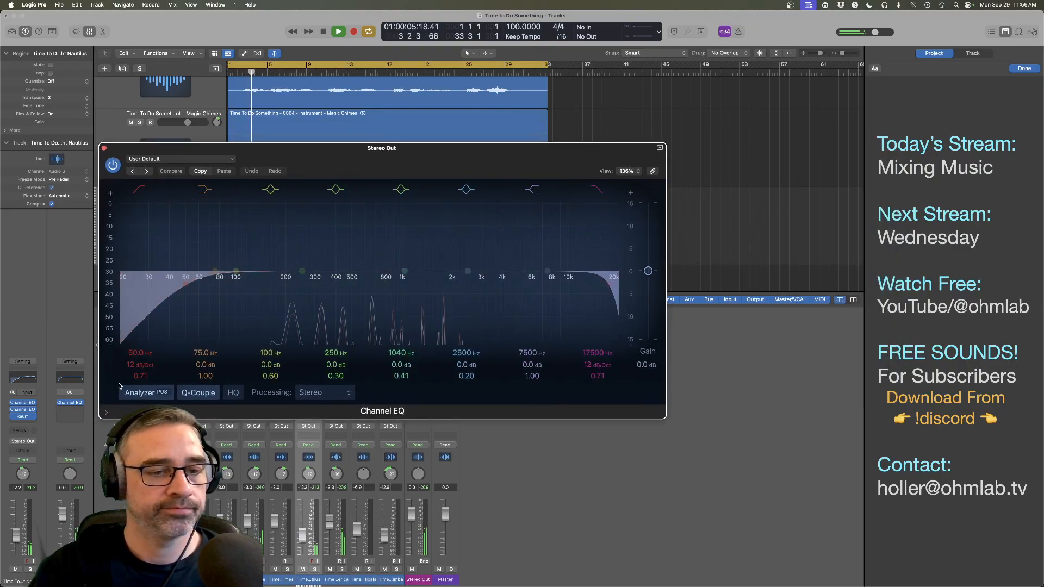
{"action": "left_click_drag", "start_coordinate": [131, 366], "coordinate": [131, 363]}
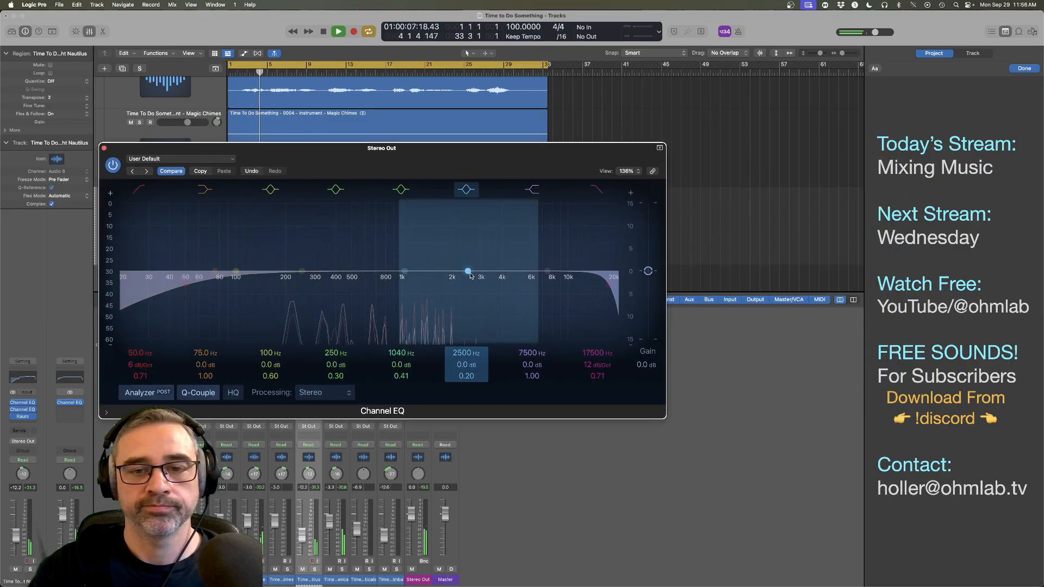
Step: Shape the Stereo Out EQ at about 1410 Hz +1.9 dB, 3580 Hz -0.1 dB and an 8600 Hz high shelf +1.8 dB
{"action": "left_click_drag", "start_coordinate": [469, 272], "coordinate": [486, 269]}
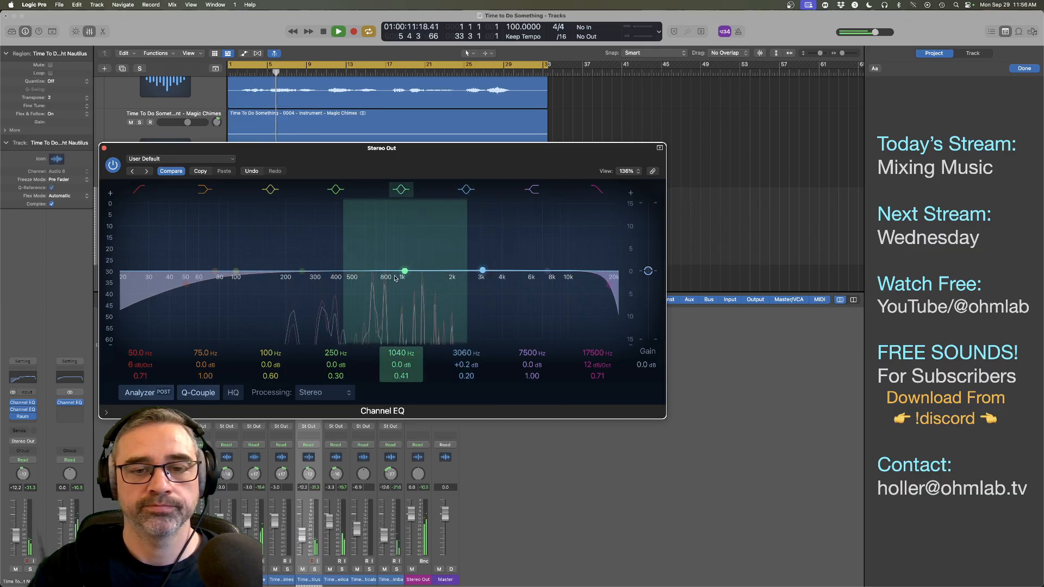
{"action": "left_click_drag", "start_coordinate": [406, 272], "coordinate": [427, 262]}
{"action": "left_click_drag", "start_coordinate": [493, 264], "coordinate": [494, 271]}
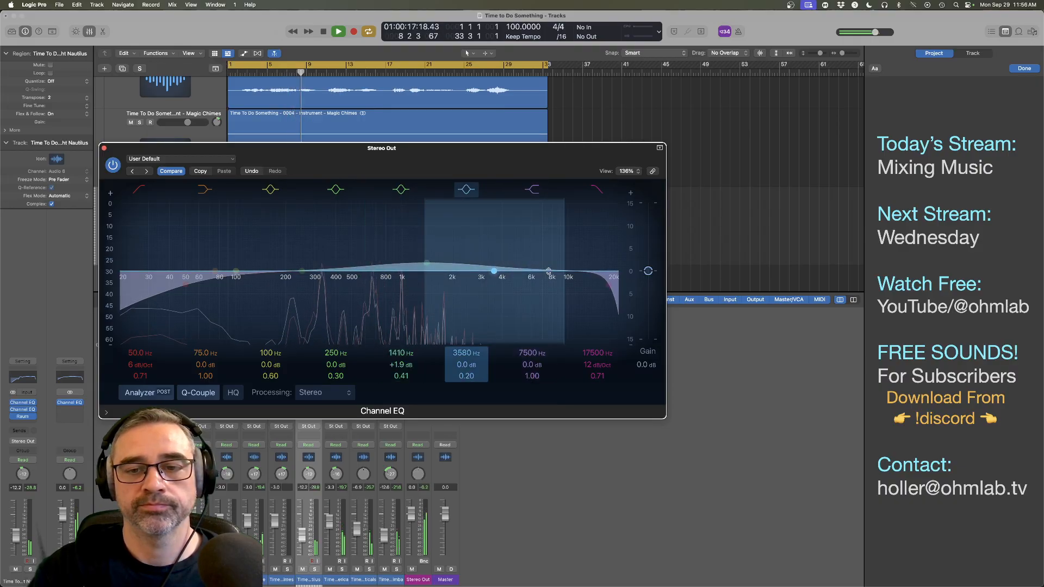
{"action": "mouse_move", "coordinate": [553, 283]}
{"action": "left_mouse_down"}
{"action": "mouse_move", "coordinate": [570, 265]}
{"action": "mouse_move", "coordinate": [558, 265]}
{"action": "left_mouse_up"}
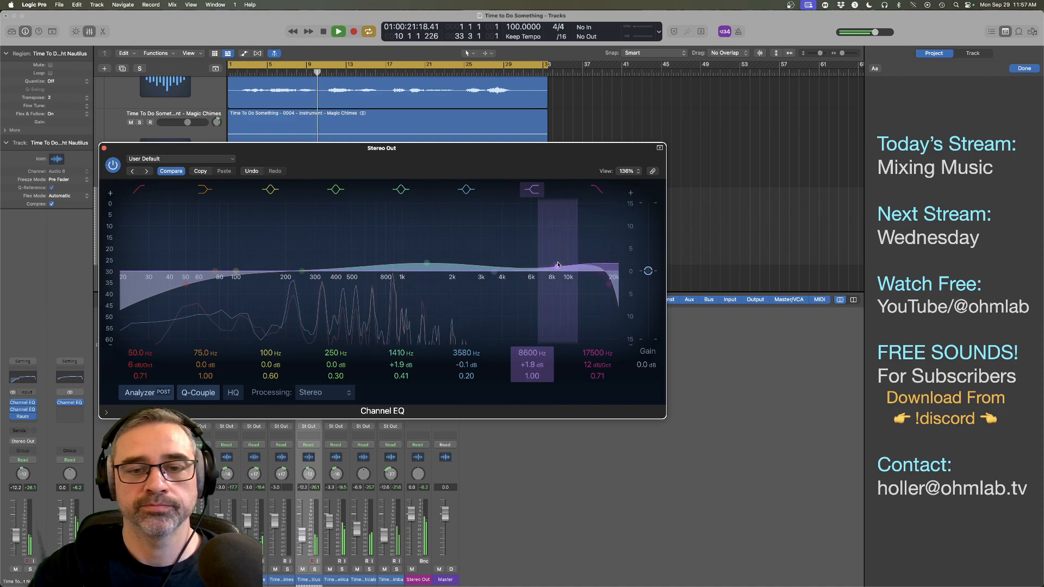
Step: Narrow the Stereo Out EQ's upper-mid boost to a Q of 0.64 and place it at about 1540 Hz, +2.0 dB
{"action": "left_click_drag", "start_coordinate": [402, 376], "coordinate": [405, 356]}
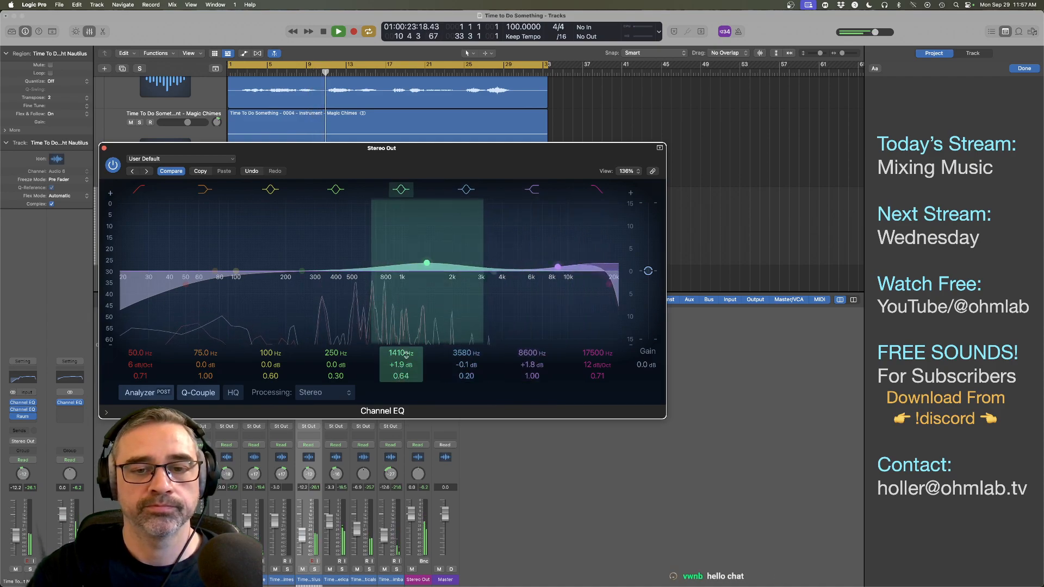
{"action": "left_click_drag", "start_coordinate": [426, 263], "coordinate": [420, 262]}
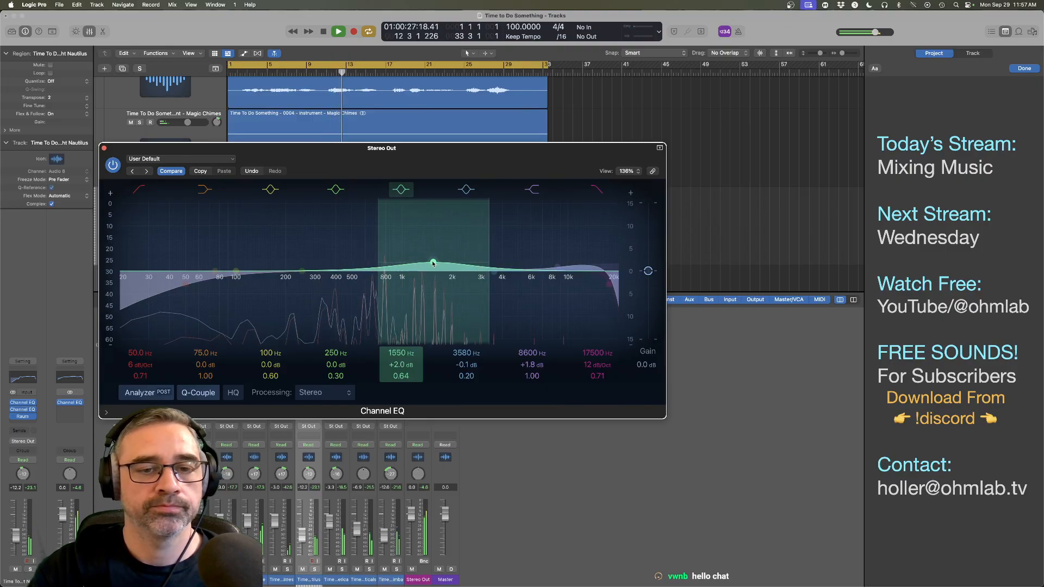
{"action": "left_click_drag", "start_coordinate": [434, 263], "coordinate": [433, 262]}
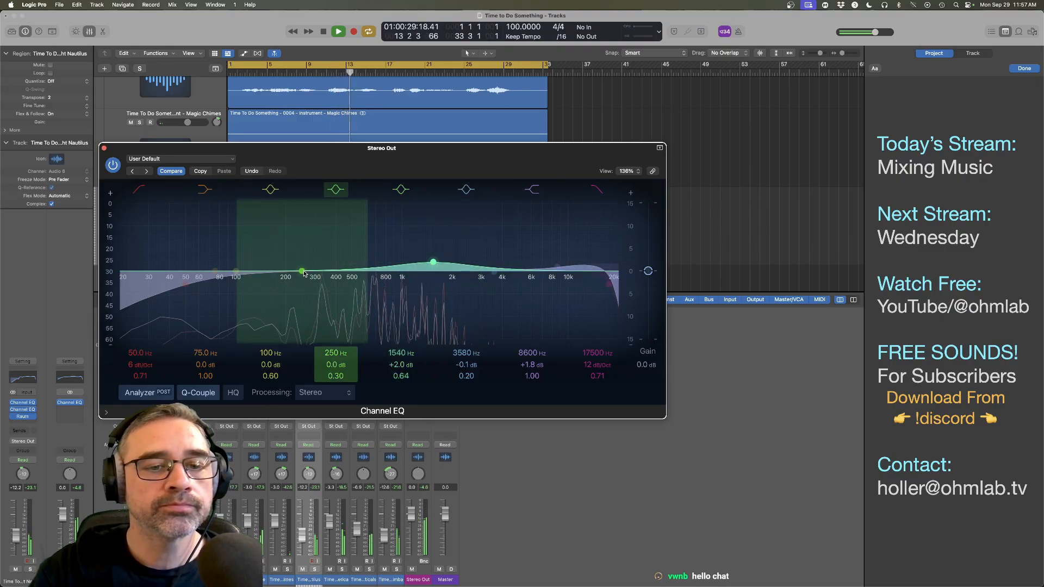
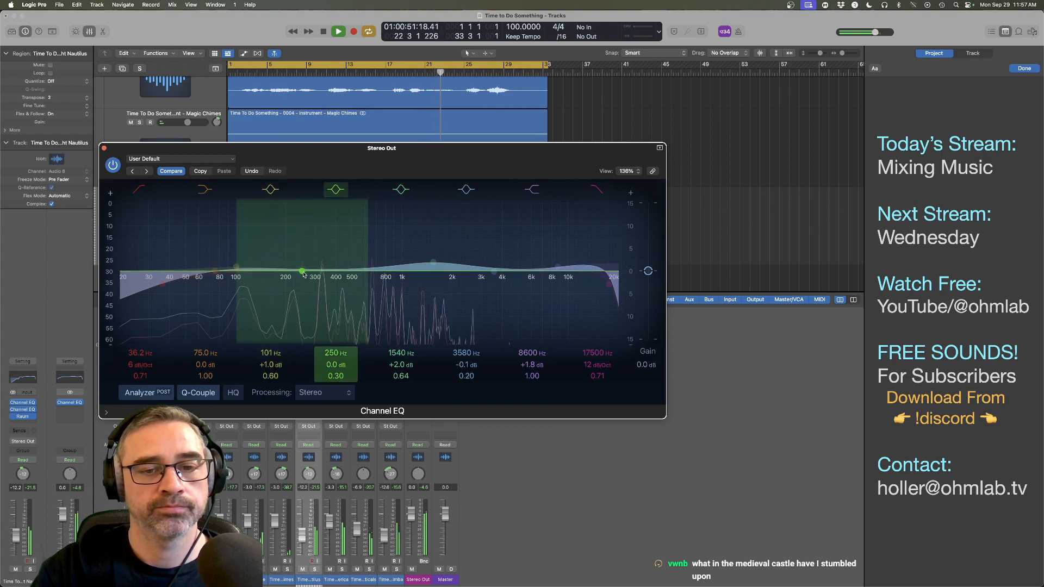
Step: Cut the Stereo Out EQ's low mids by about 1.6 dB at 494 Hz with a Q of 0.98
{"action": "left_click_drag", "start_coordinate": [304, 274], "coordinate": [348, 277]}
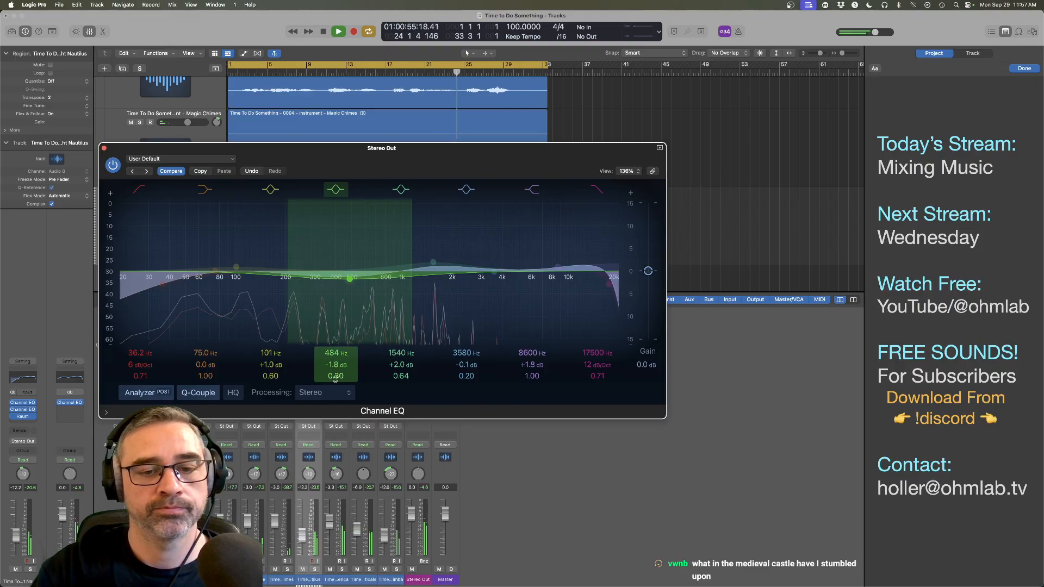
{"action": "left_click_drag", "start_coordinate": [335, 378], "coordinate": [335, 368]}
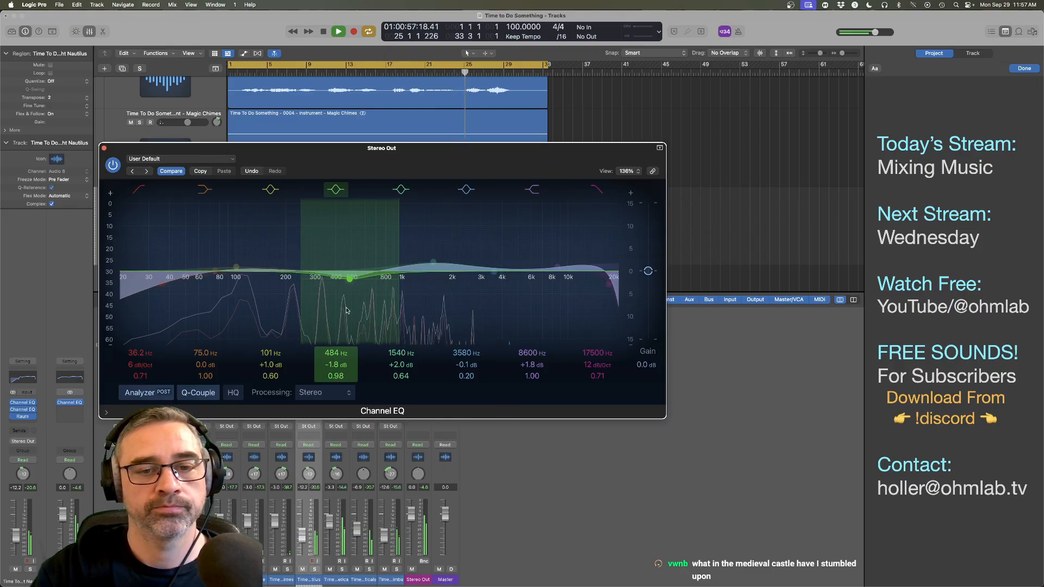
{"action": "left_click_drag", "start_coordinate": [351, 279], "coordinate": [350, 278]}
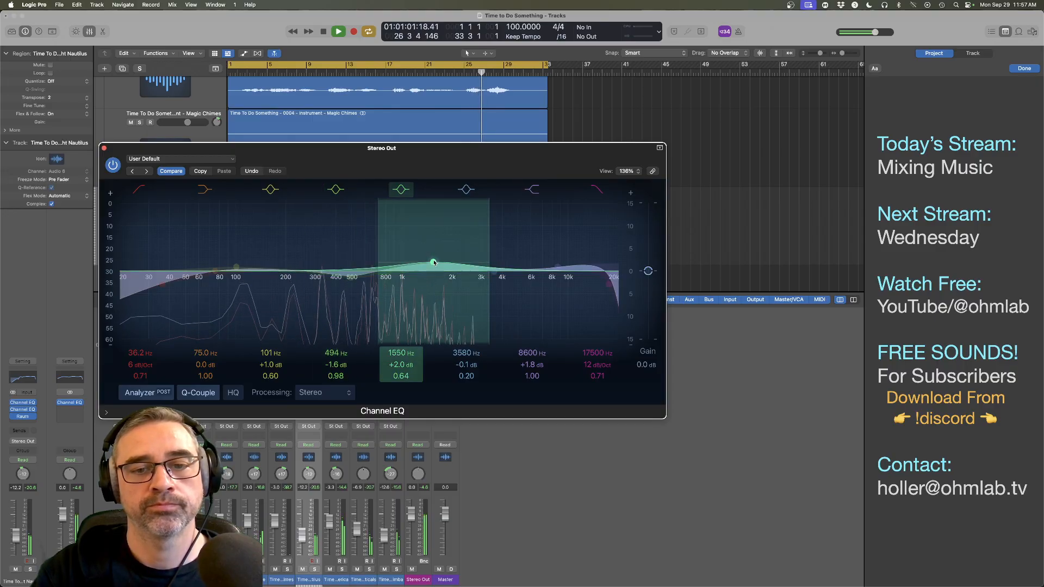
Step: Set the Stereo Out EQ boosts to about 1290 Hz +2.1 dB and 105 Hz +1.3 dB, then stop playback and close the EQ
{"action": "mouse_move", "coordinate": [437, 264]}
{"action": "left_mouse_down"}
{"action": "mouse_move", "coordinate": [404, 262]}
{"action": "mouse_move", "coordinate": [429, 262]}
{"action": "mouse_move", "coordinate": [421, 262]}
{"action": "left_mouse_up"}
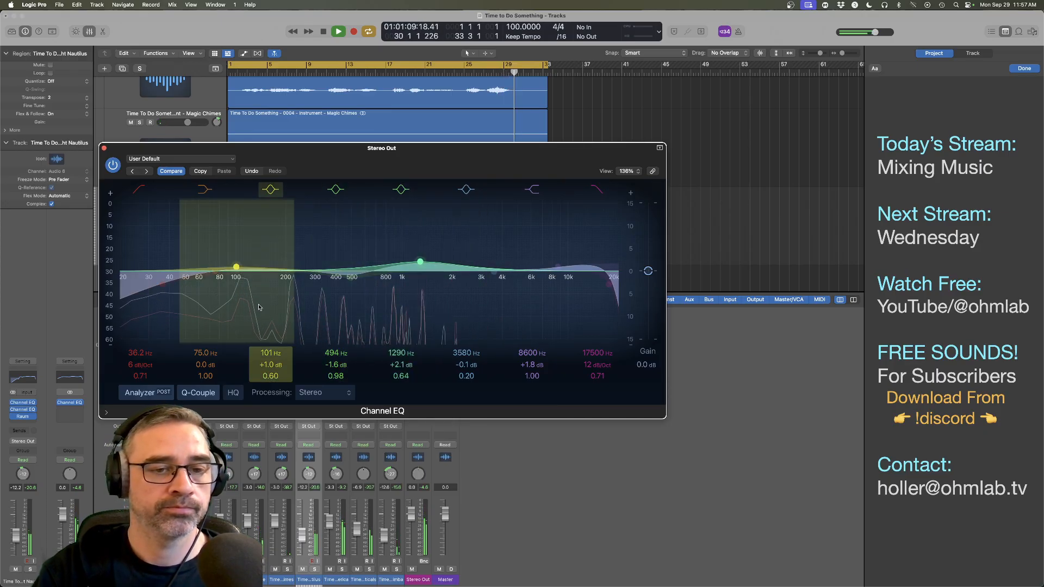
{"action": "left_click_drag", "start_coordinate": [239, 272], "coordinate": [239, 269]}
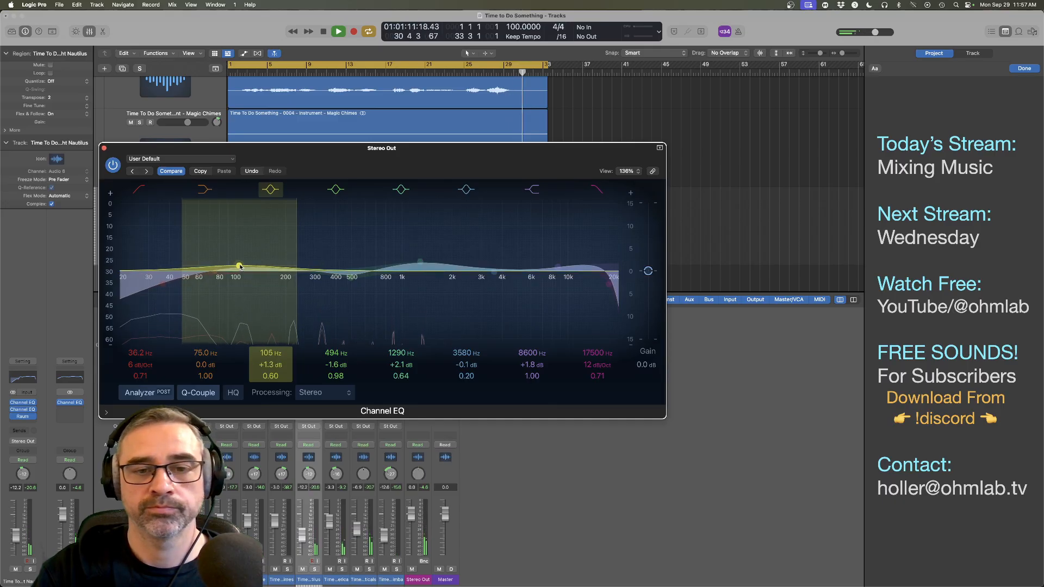
{"action": "key", "text": "space"}
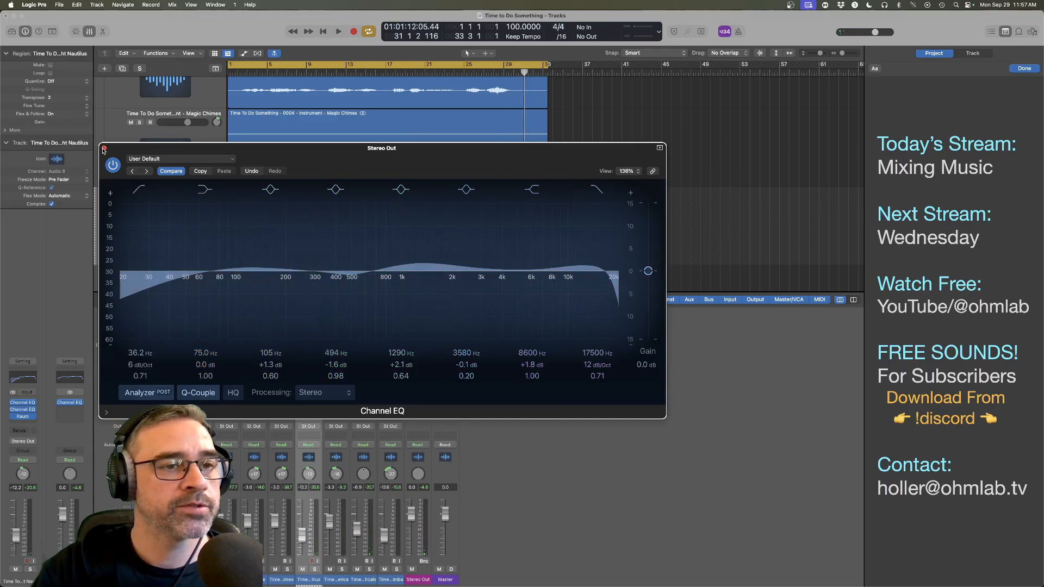
{"action": "left_click", "coordinate": [104, 147]}
Step: Play the full mix from around bar 13 to hear the equalized output, then stop playback
{"action": "left_click", "coordinate": [345, 71]}
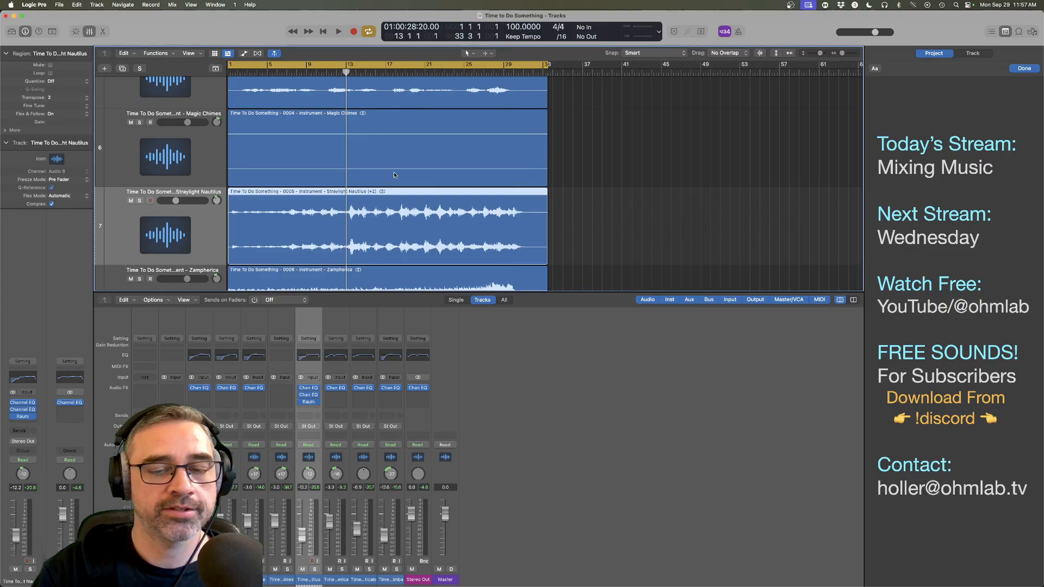
{"action": "key", "text": "space"}
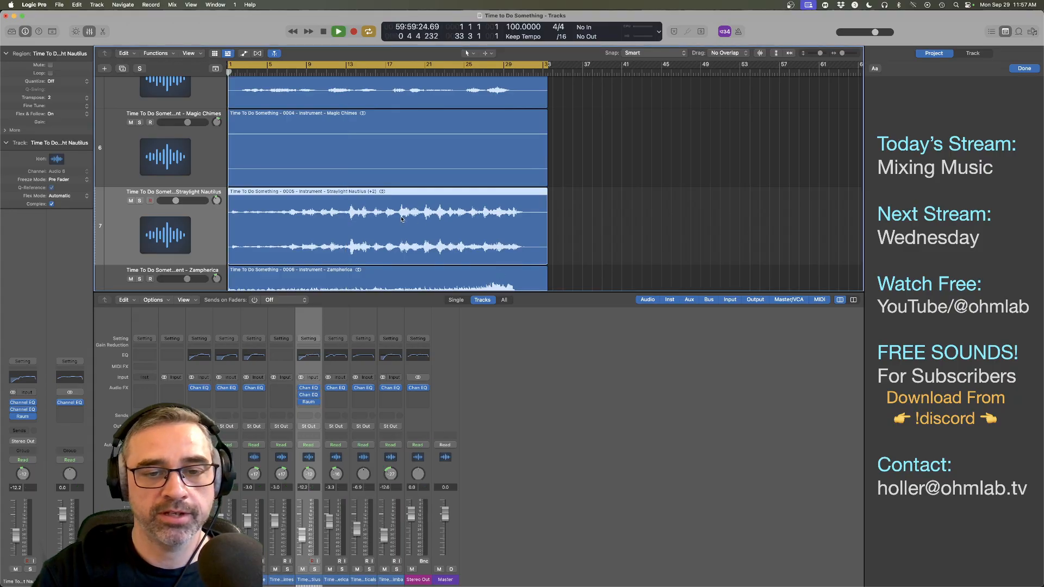
{"action": "left_click", "coordinate": [350, 68]}
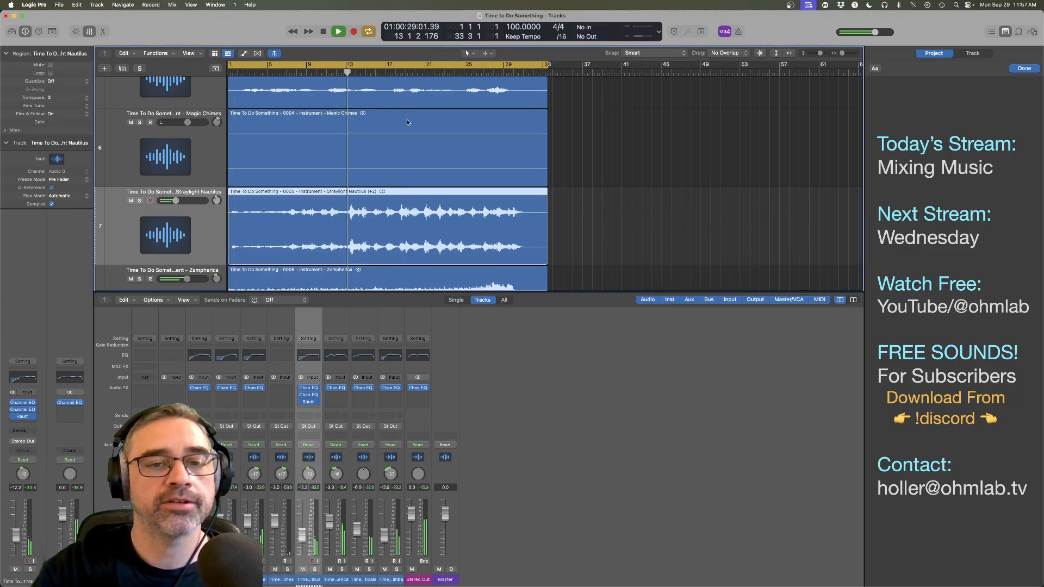
{"action": "key", "text": "space"}
Step: Insert a stereo Compressor after the Channel EQ on Stereo Out and switch it to the Vintage VCA model
{"action": "left_click", "coordinate": [424, 399]}
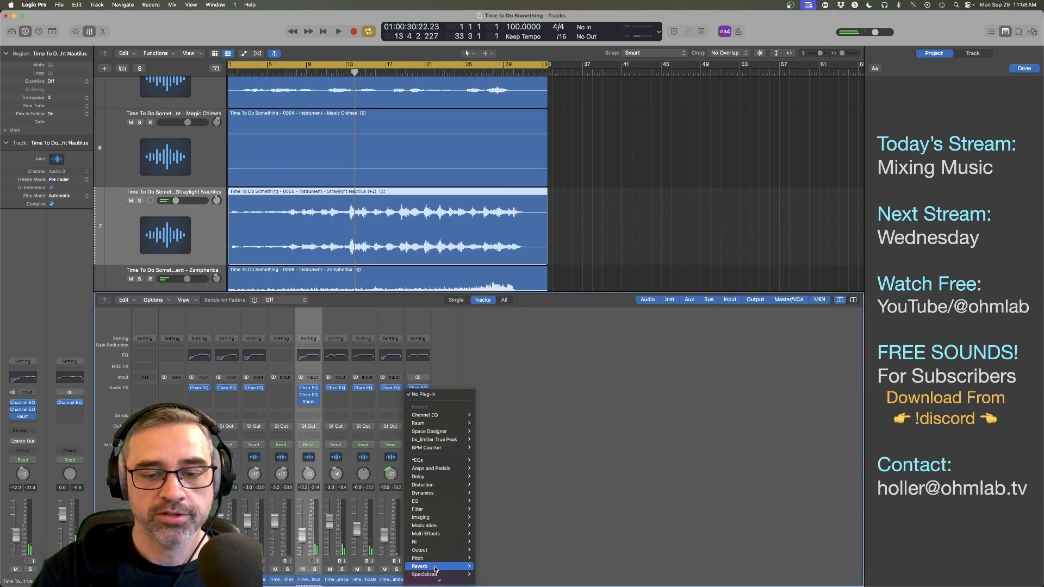
{"action": "mouse_move", "coordinate": [435, 493]}
{"action": "mouse_move", "coordinate": [505, 502]}
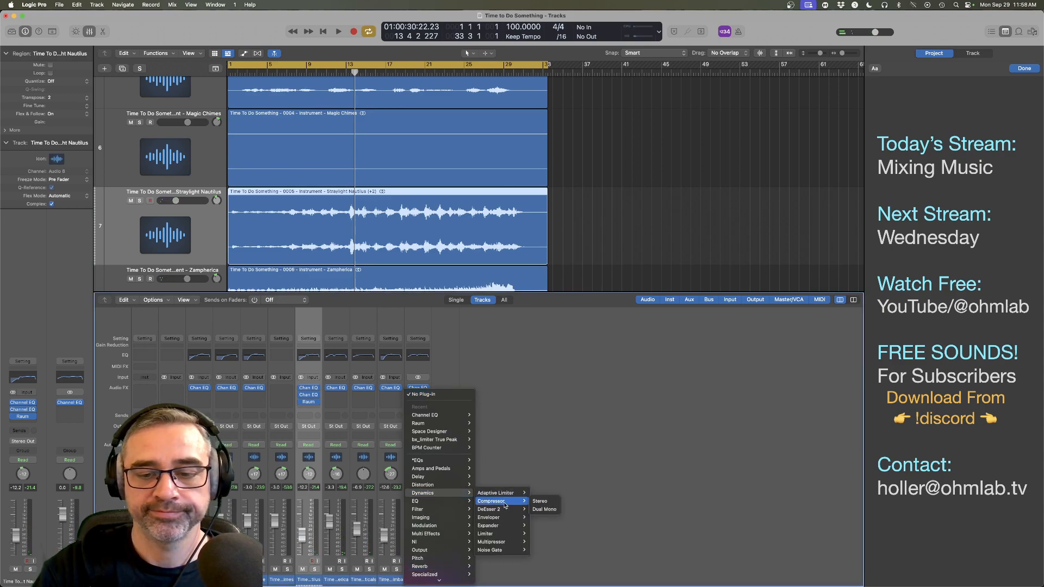
{"action": "left_click", "coordinate": [540, 501]}
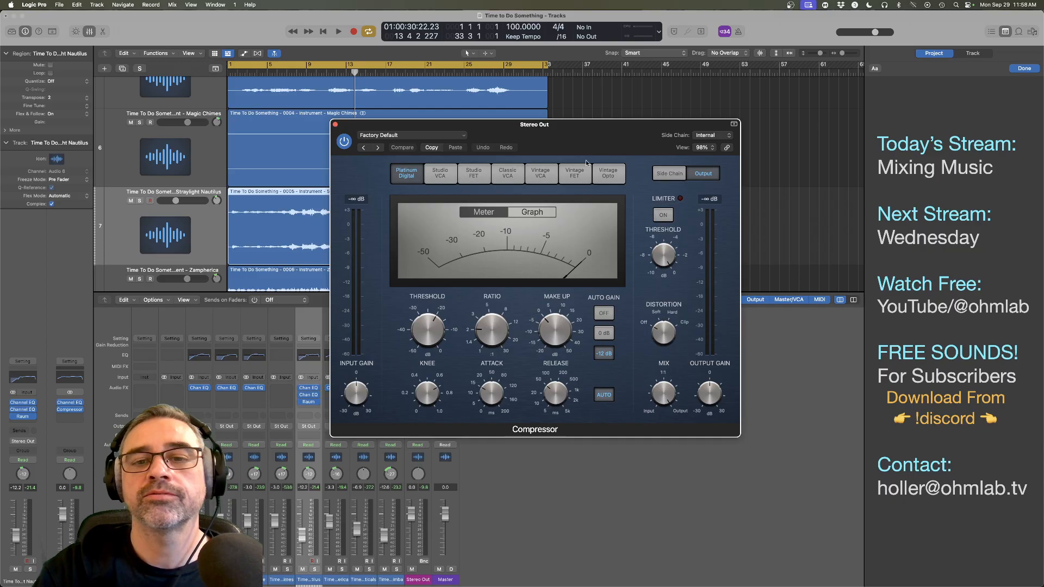
{"action": "left_click", "coordinate": [541, 173]}
{"action": "left_click_drag", "start_coordinate": [624, 125], "coordinate": [551, 128]}
Step: Play the mix with the compressor kept in view below the ruler, jumping playback to around bar 18
{"action": "key", "text": "space"}
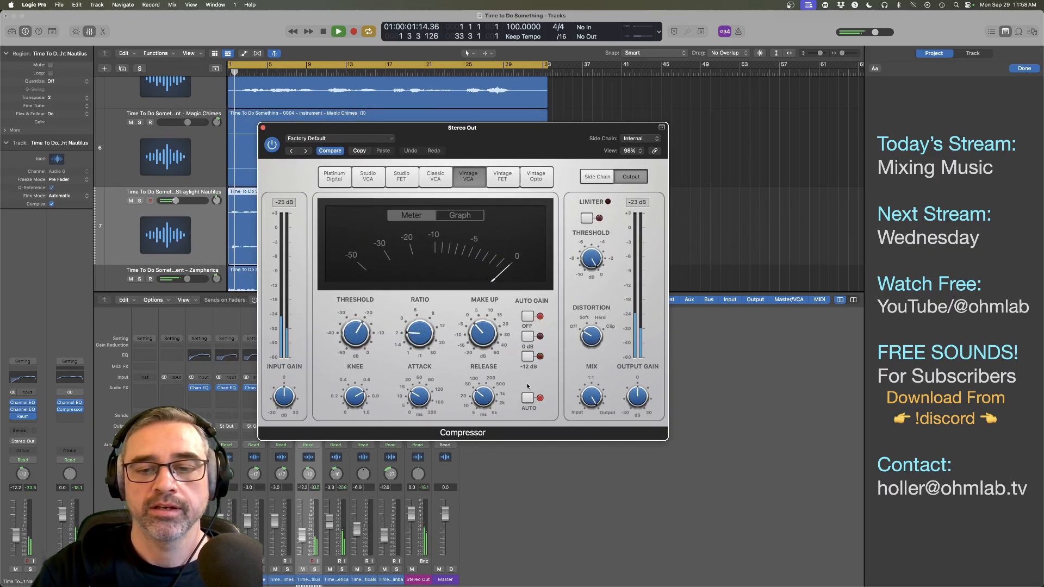
{"action": "left_click_drag", "start_coordinate": [460, 132], "coordinate": [451, 233]}
{"action": "left_click", "coordinate": [396, 73]}
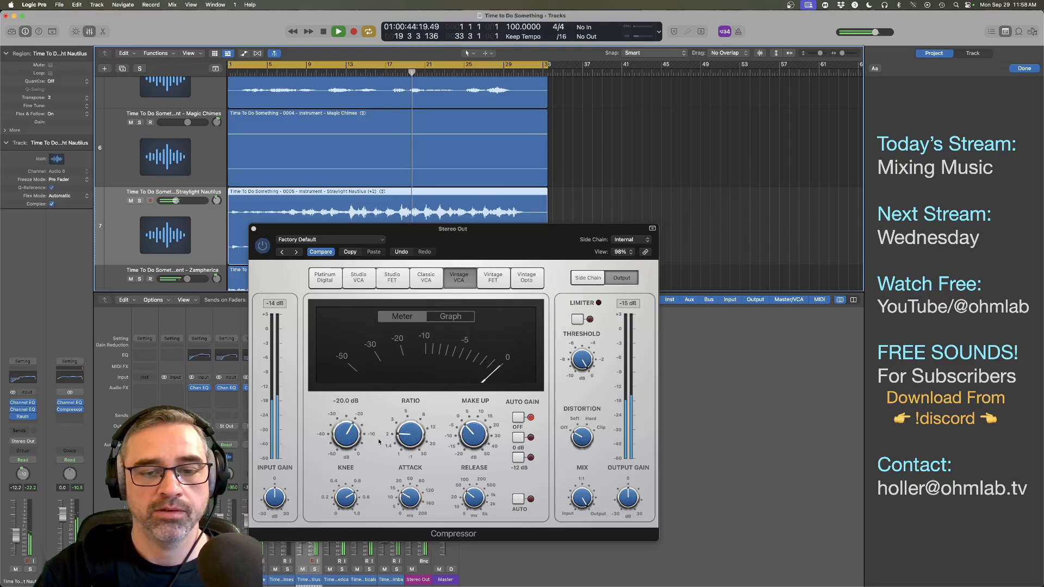
Step: Set the compressor's ratio to 3.6:1 and raise its threshold slightly past -18 dB, then close it and stop playback
{"action": "left_click_drag", "start_coordinate": [422, 442], "coordinate": [420, 428]}
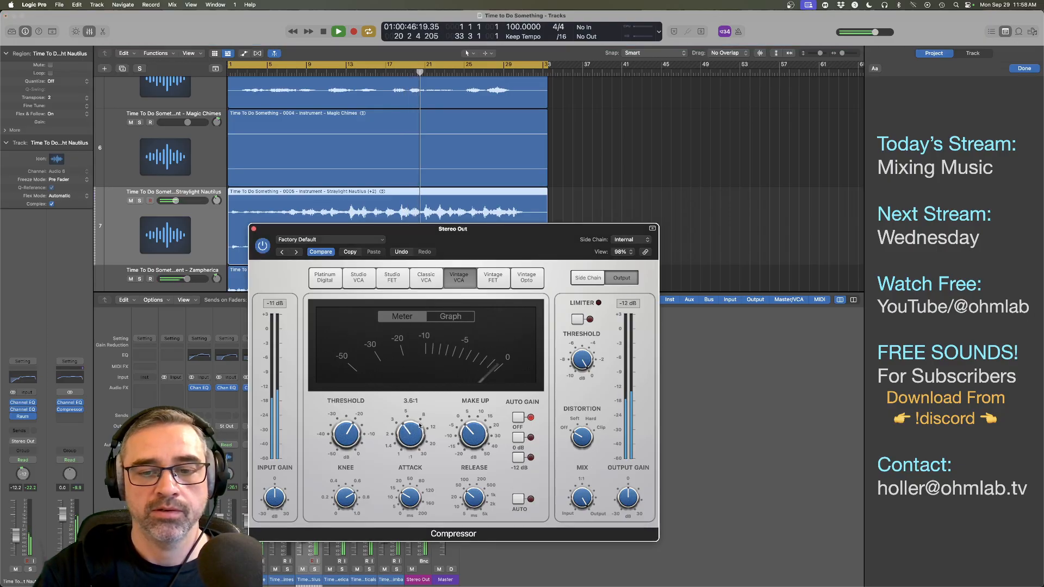
{"action": "left_click_drag", "start_coordinate": [354, 440], "coordinate": [356, 435]}
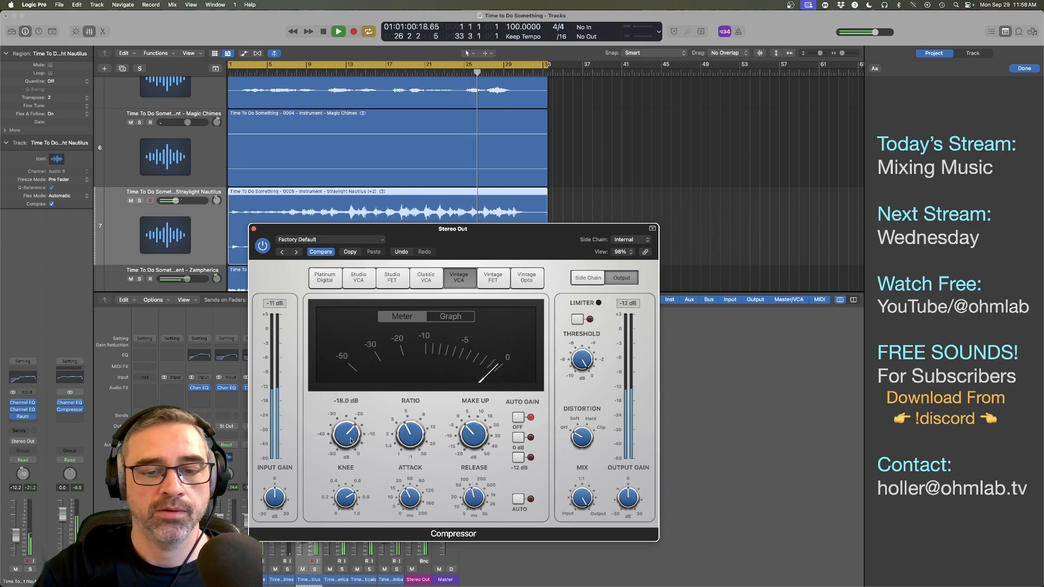
{"action": "left_click_drag", "start_coordinate": [350, 441], "coordinate": [353, 435]}
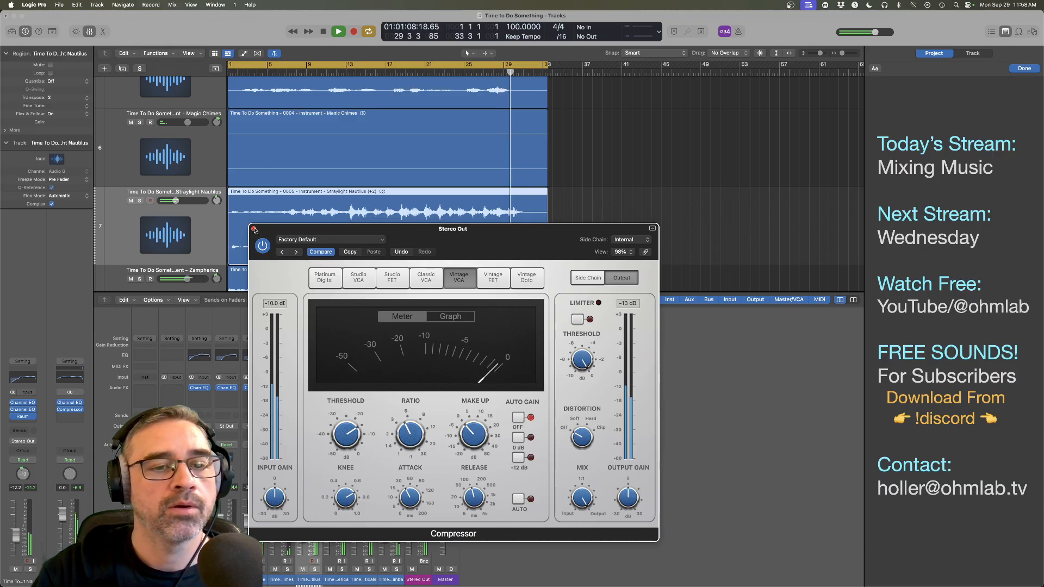
{"action": "key", "text": "super+w"}
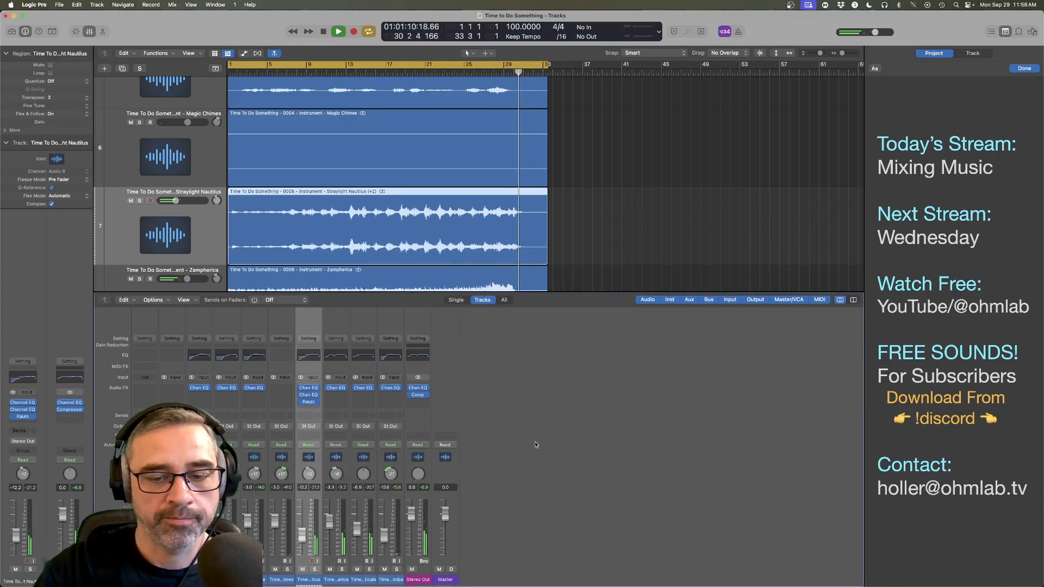
{"action": "key", "text": "space"}
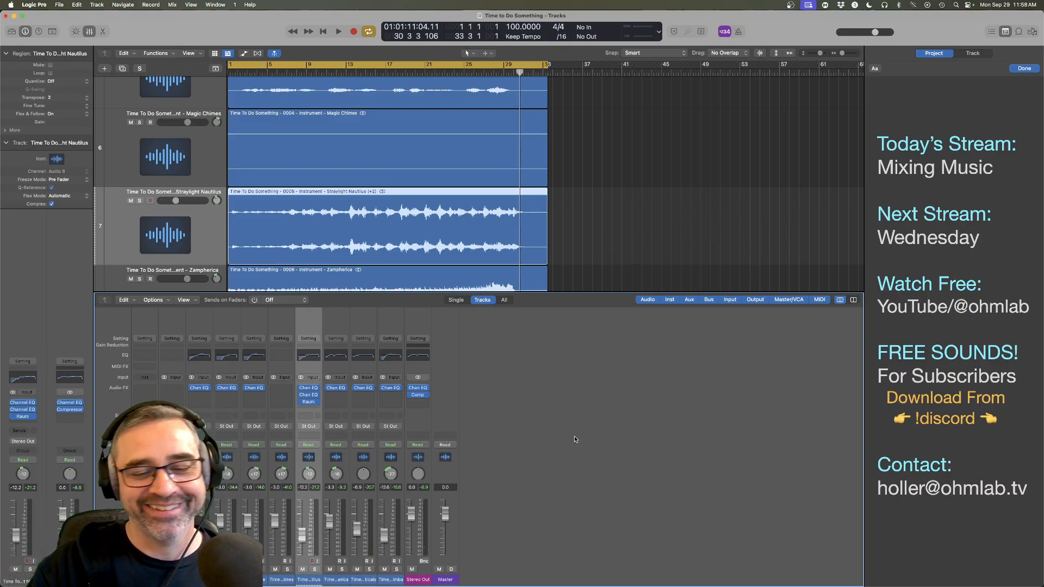
Step: Play the mix from the beginning with more of the instrument tracks and the full song length in view
{"action": "scroll", "coordinate": [454, 240], "scroll_direction": "down", "scroll_amount": 3}
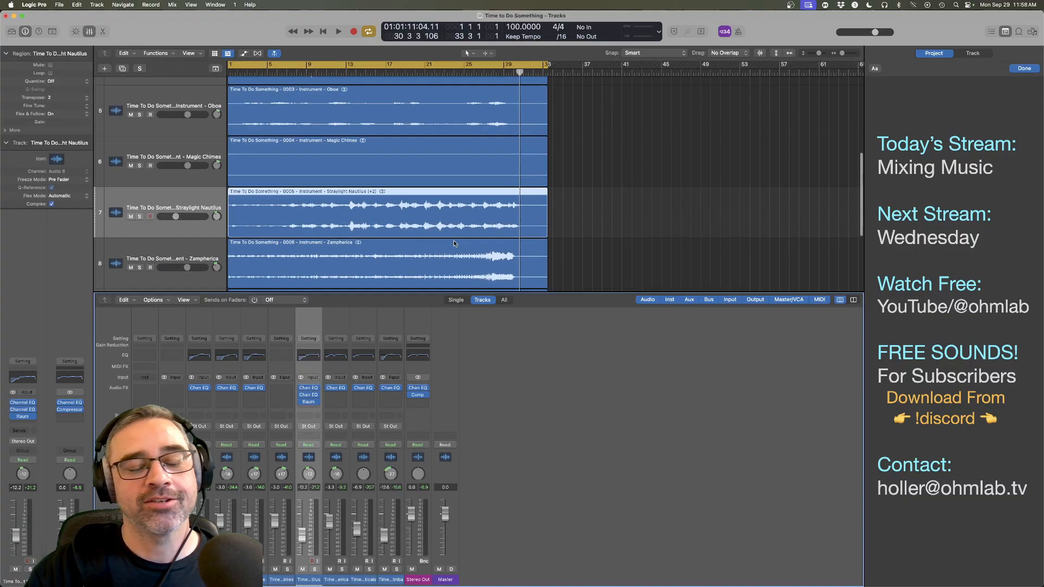
{"action": "scroll", "coordinate": [454, 244], "scroll_direction": "down", "scroll_amount": 3}
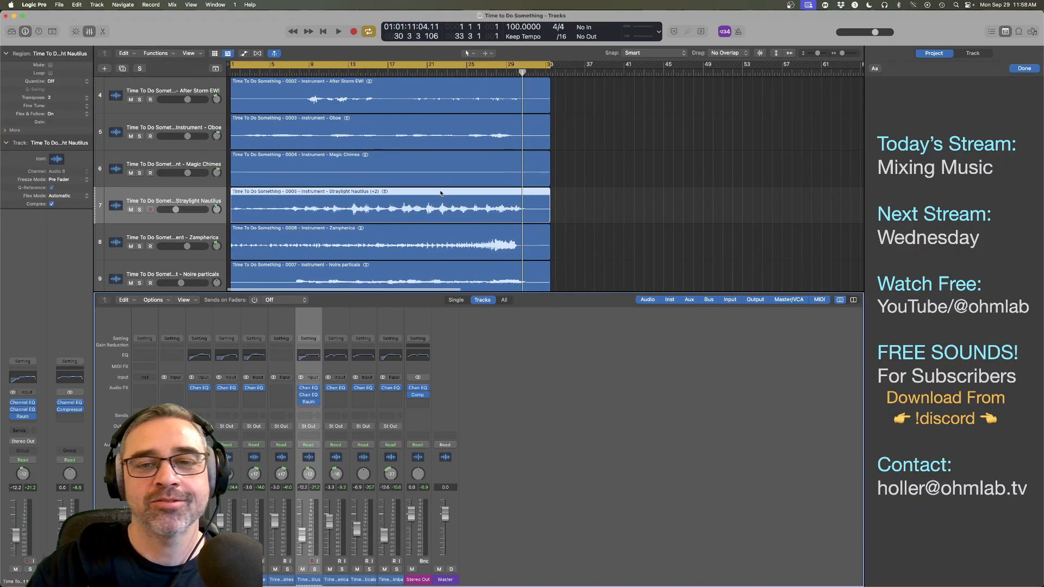
{"action": "key", "text": "space"}
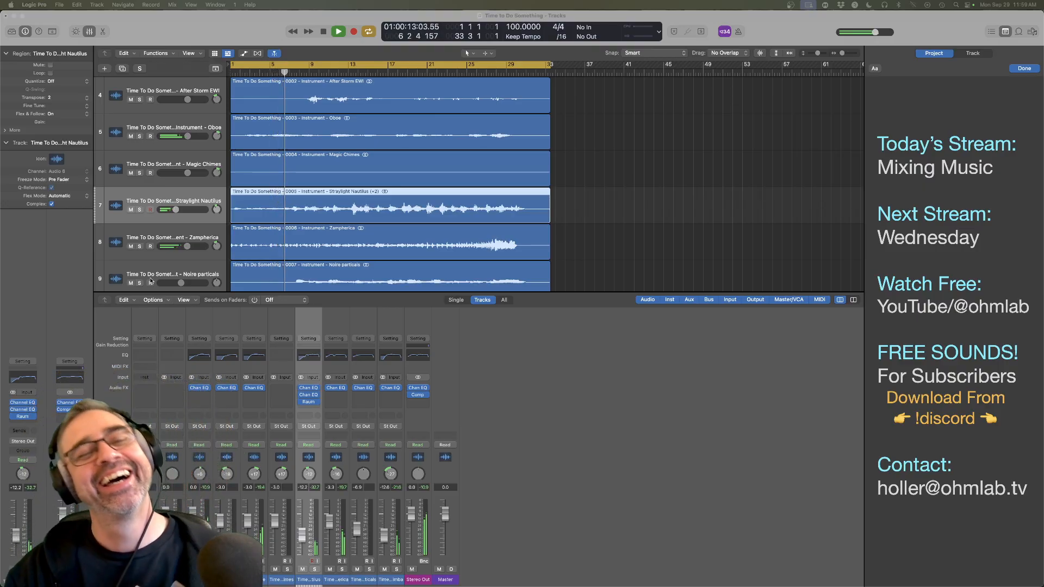
{"action": "scroll", "coordinate": [459, 221], "scroll_direction": "up", "scroll_amount": 3}
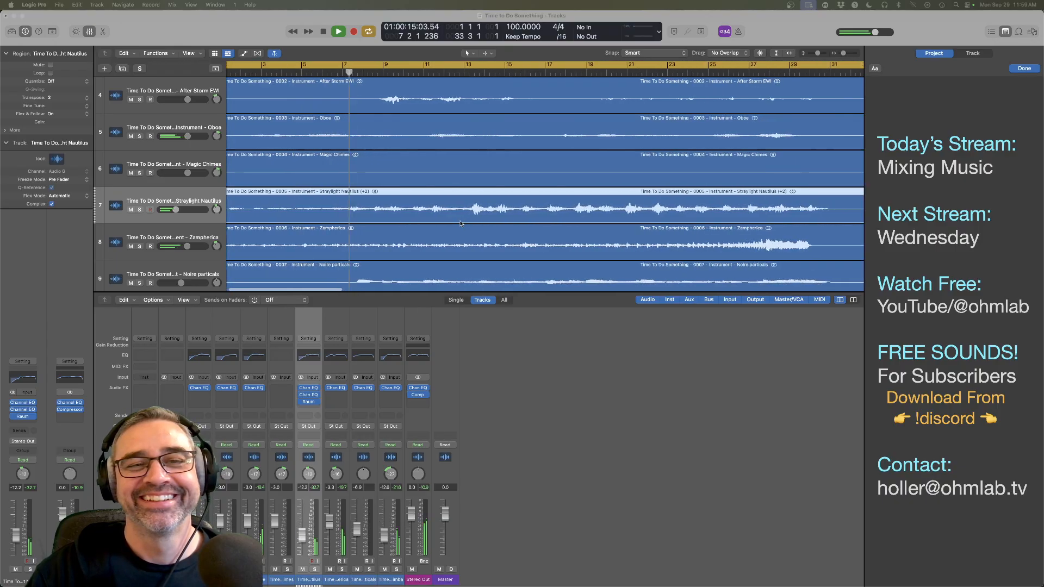
{"action": "scroll", "coordinate": [461, 220], "scroll_direction": "down", "scroll_amount": 4}
{"action": "scroll", "coordinate": [461, 221], "scroll_direction": "up", "scroll_amount": 2}
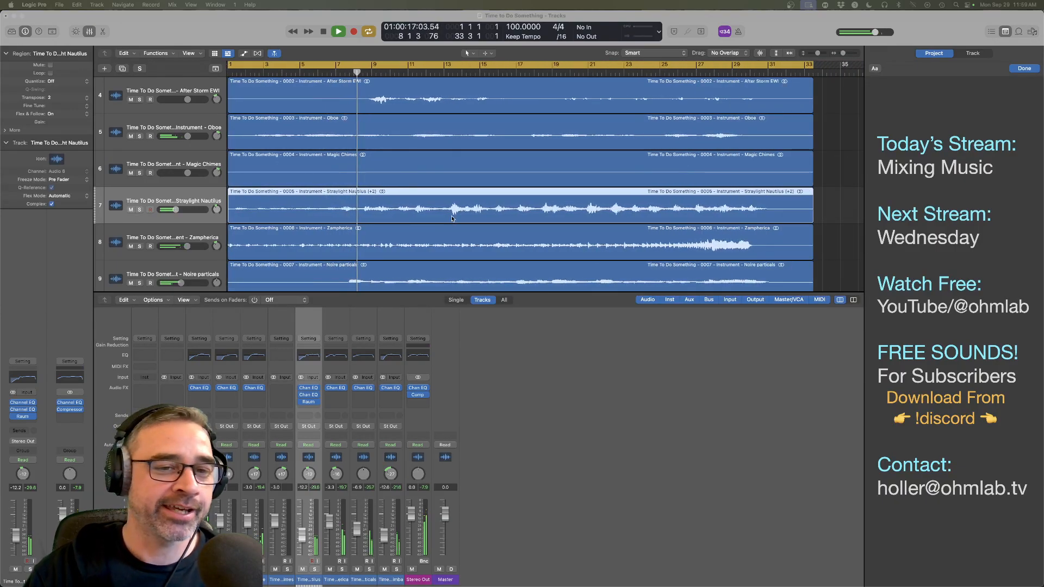
{"action": "scroll", "coordinate": [487, 233], "scroll_direction": "left", "scroll_amount": 1}
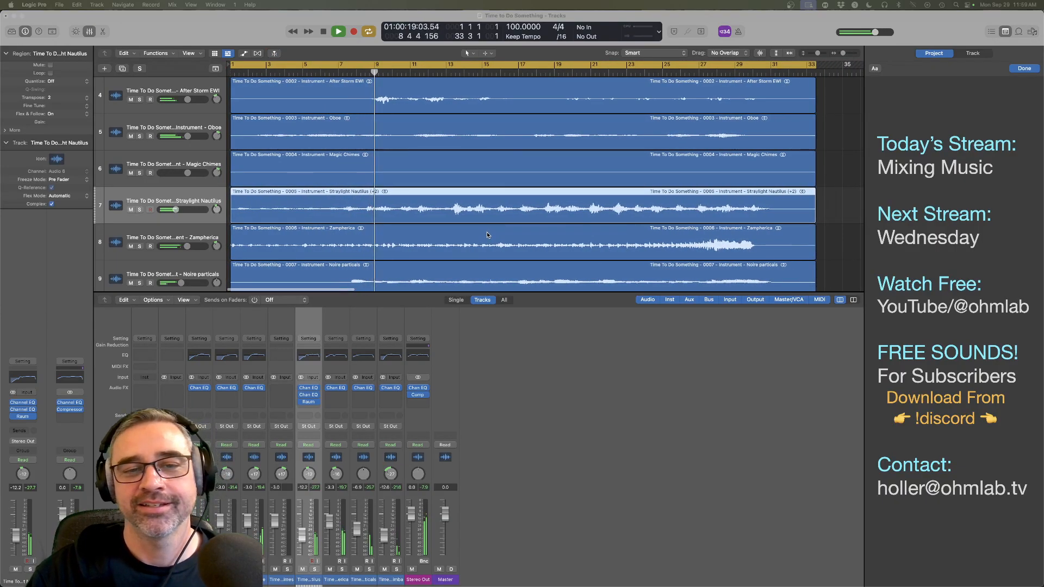
{"action": "scroll", "coordinate": [488, 235], "scroll_direction": "up", "scroll_amount": 1}
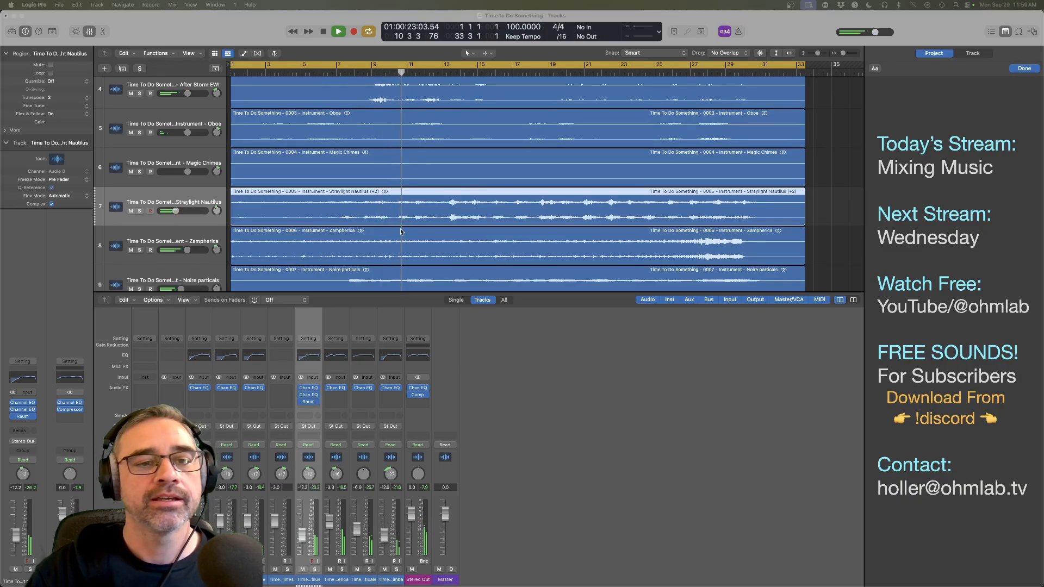
Step: Raise the Noire particals track to -2.6 dB, then solo Zampherica briefly and lower it to -4.7 dB
{"action": "scroll", "coordinate": [401, 231], "scroll_direction": "down", "scroll_amount": 5}
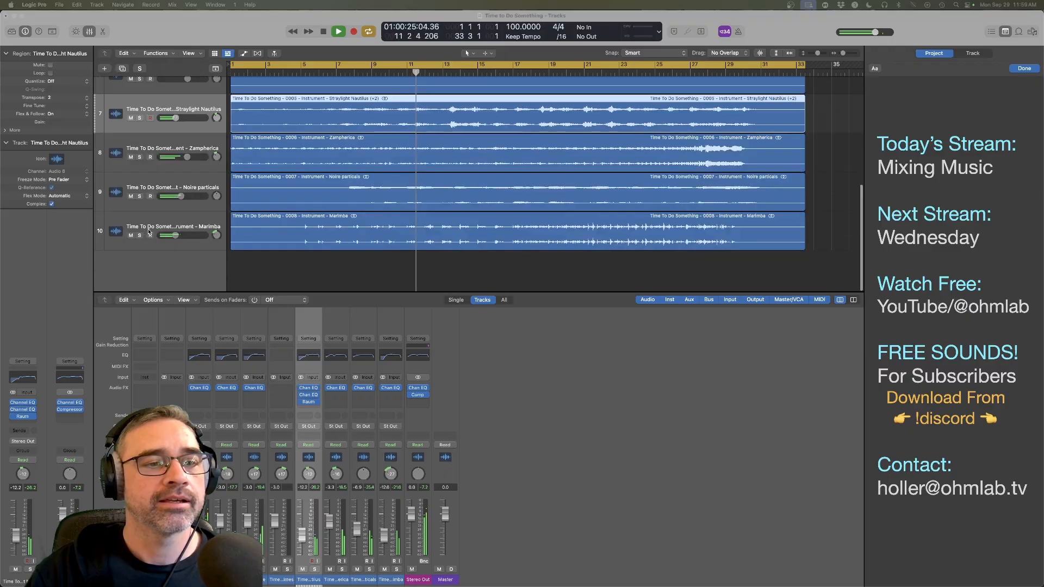
{"action": "left_click_drag", "start_coordinate": [181, 196], "coordinate": [190, 196]}
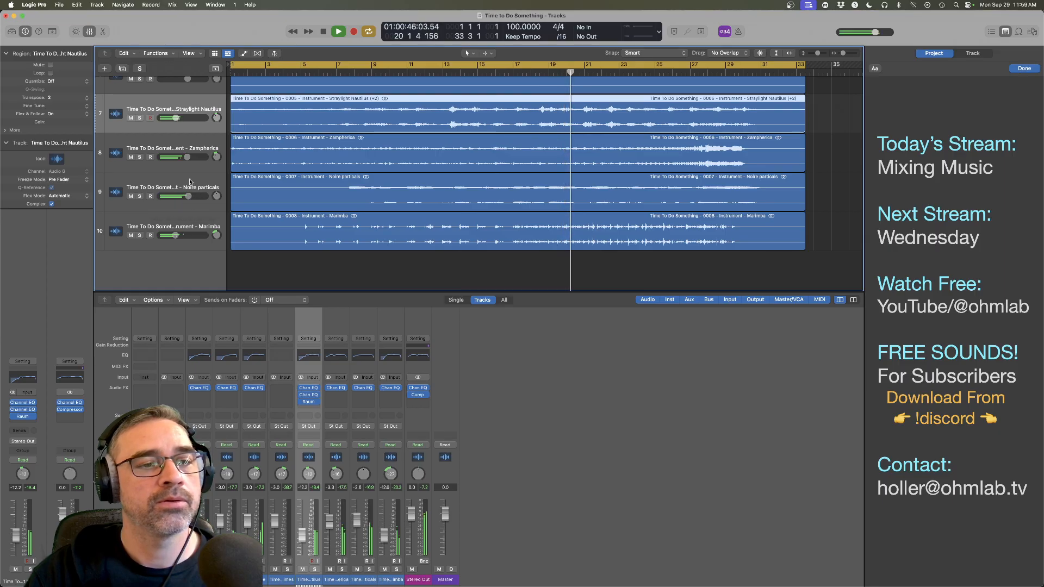
{"action": "left_click", "coordinate": [139, 157]}
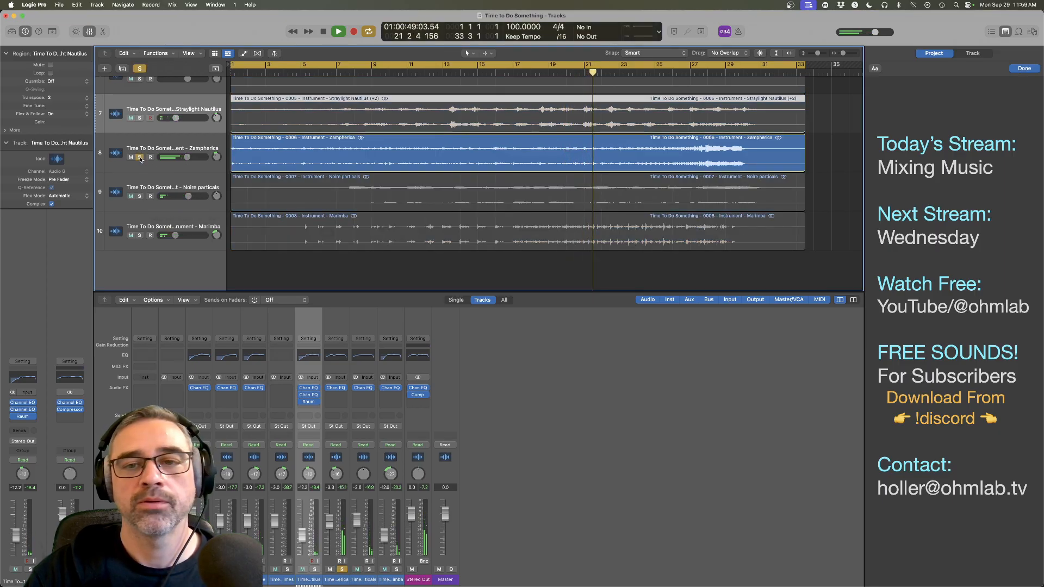
{"action": "left_click", "coordinate": [140, 157]}
{"action": "left_click_drag", "start_coordinate": [184, 158], "coordinate": [216, 155]}
{"action": "scroll", "coordinate": [203, 164], "scroll_direction": "up", "scroll_amount": 2}
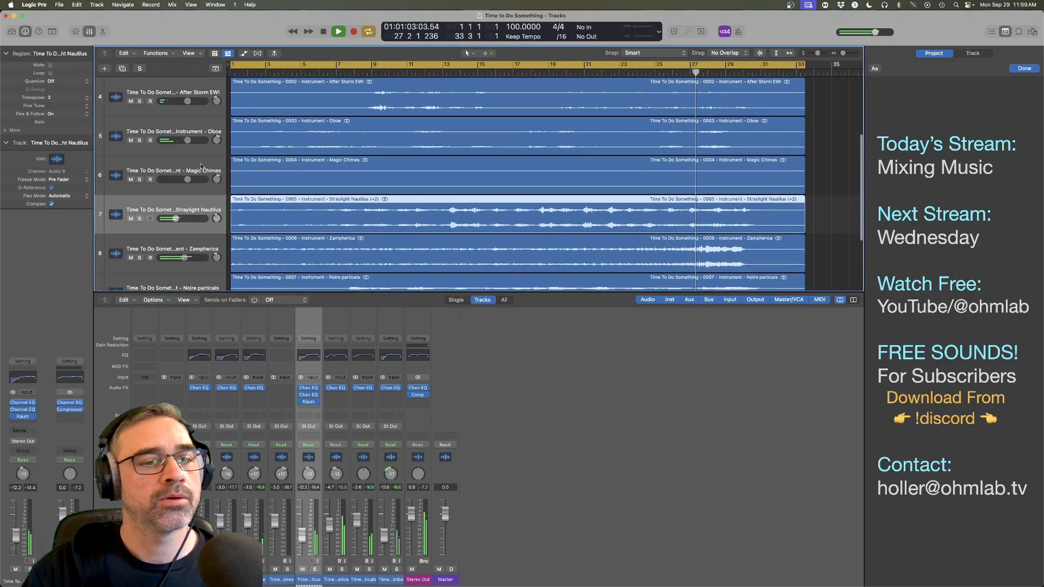
Step: Solo Straylight Nautilus from around bar 19 and centre its pan, then unsolo it and set its volume to -12.6 dB
{"action": "scroll", "coordinate": [193, 212], "scroll_direction": "down", "scroll_amount": 3}
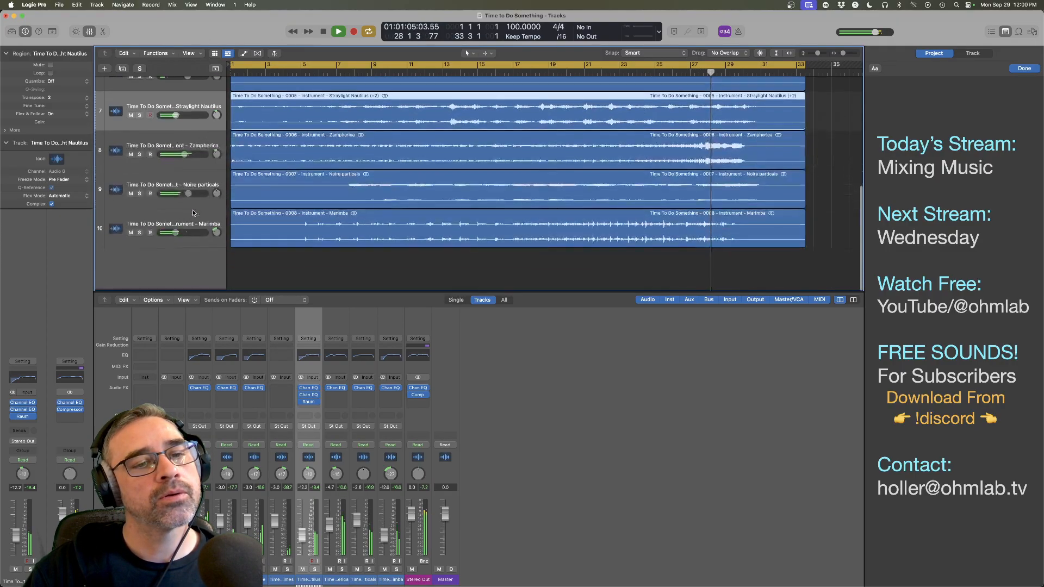
{"action": "scroll", "coordinate": [193, 210], "scroll_direction": "up", "scroll_amount": 1}
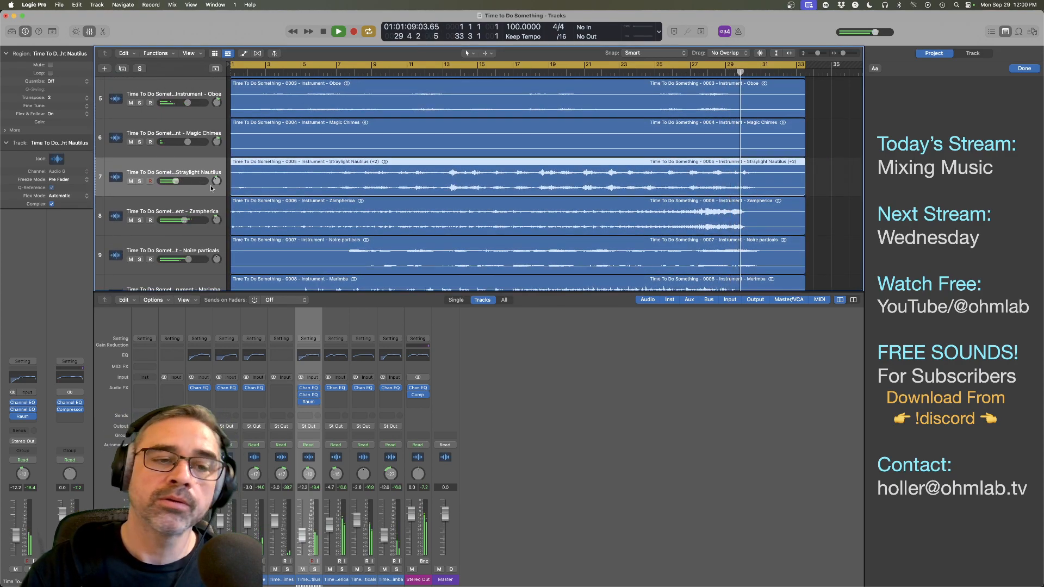
{"action": "left_click", "coordinate": [139, 181]}
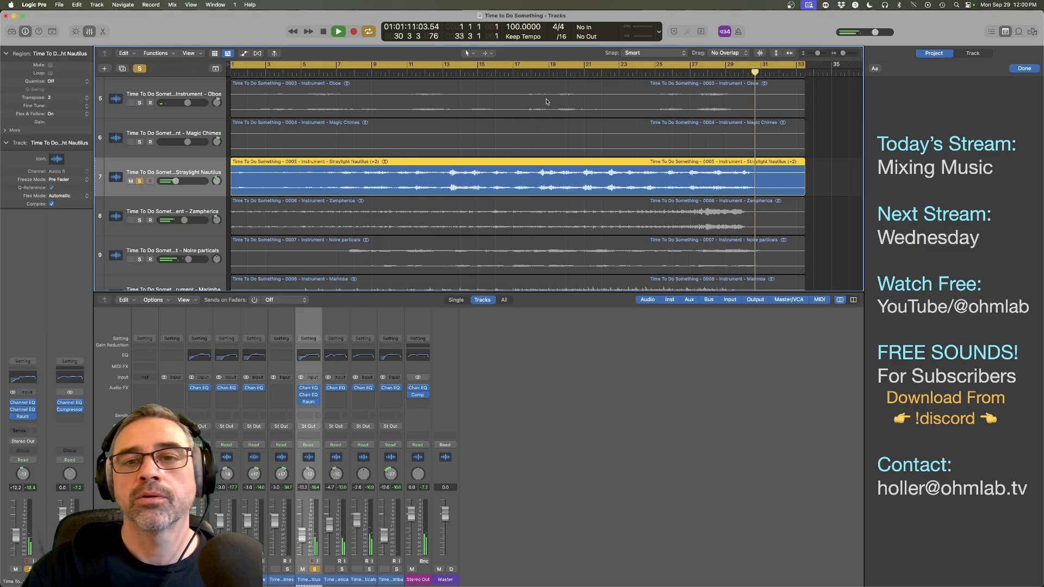
{"action": "left_click", "coordinate": [547, 74]}
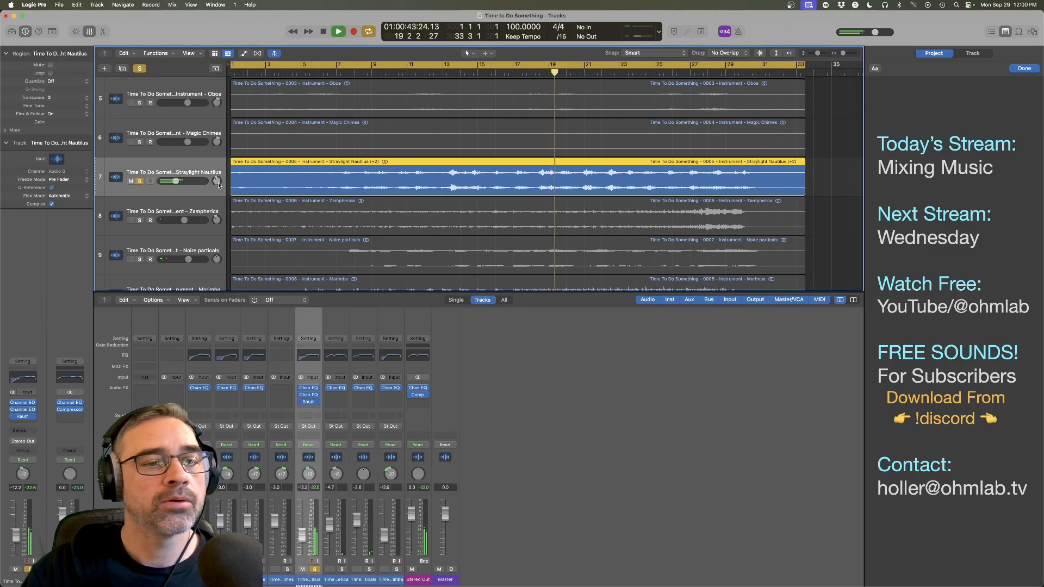
{"action": "left_click_drag", "start_coordinate": [217, 182], "coordinate": [217, 180]}
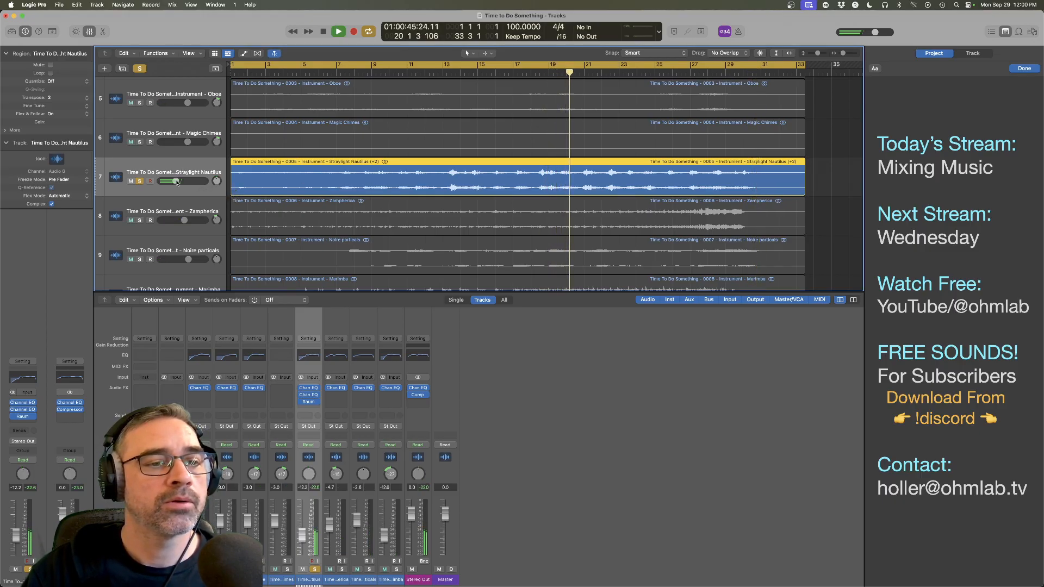
{"action": "left_click", "coordinate": [131, 182]}
{"action": "left_click", "coordinate": [139, 181]}
{"action": "left_click", "coordinate": [131, 181]}
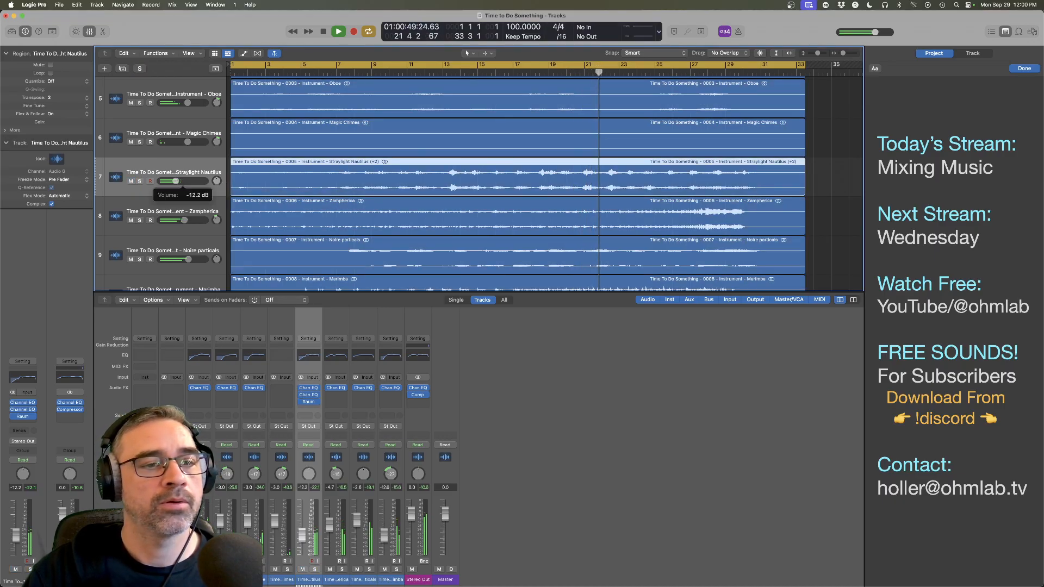
{"action": "left_click_drag", "start_coordinate": [176, 181], "coordinate": [175, 181]}
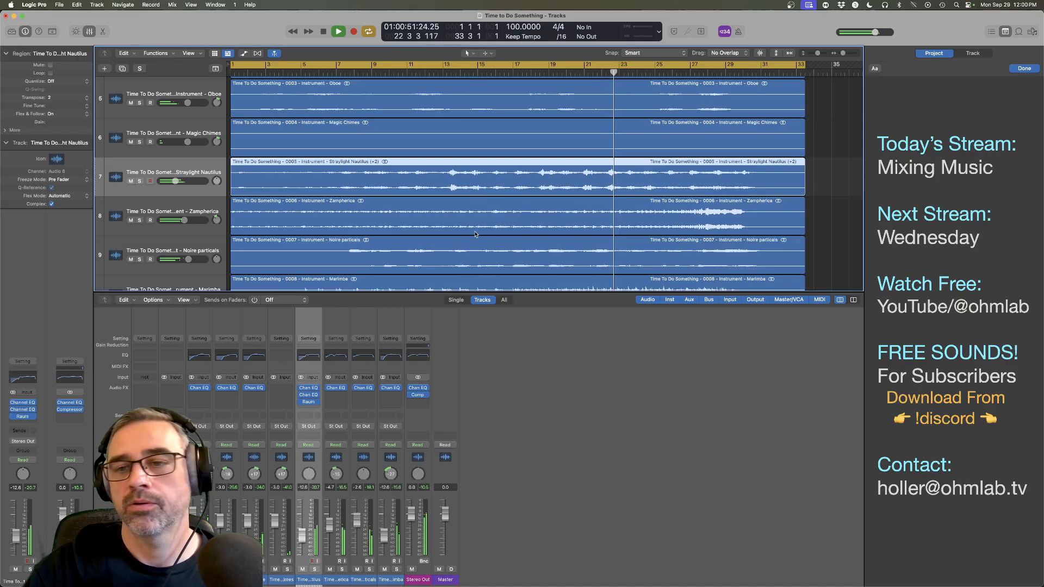
Step: Raise the Marimba track's volume to about -6.8 dB, then stop playback
{"action": "scroll", "coordinate": [556, 230], "scroll_direction": "down", "scroll_amount": 4}
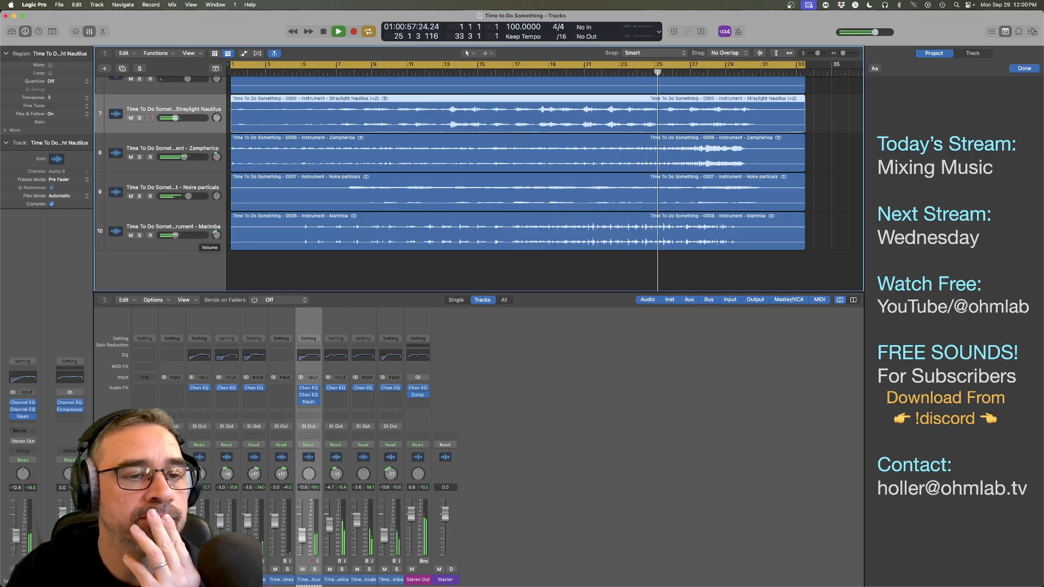
{"action": "mouse_move", "coordinate": [175, 235]}
{"action": "left_mouse_down"}
{"action": "mouse_move", "coordinate": [217, 234]}
{"action": "mouse_move", "coordinate": [181, 237]}
{"action": "left_mouse_up"}
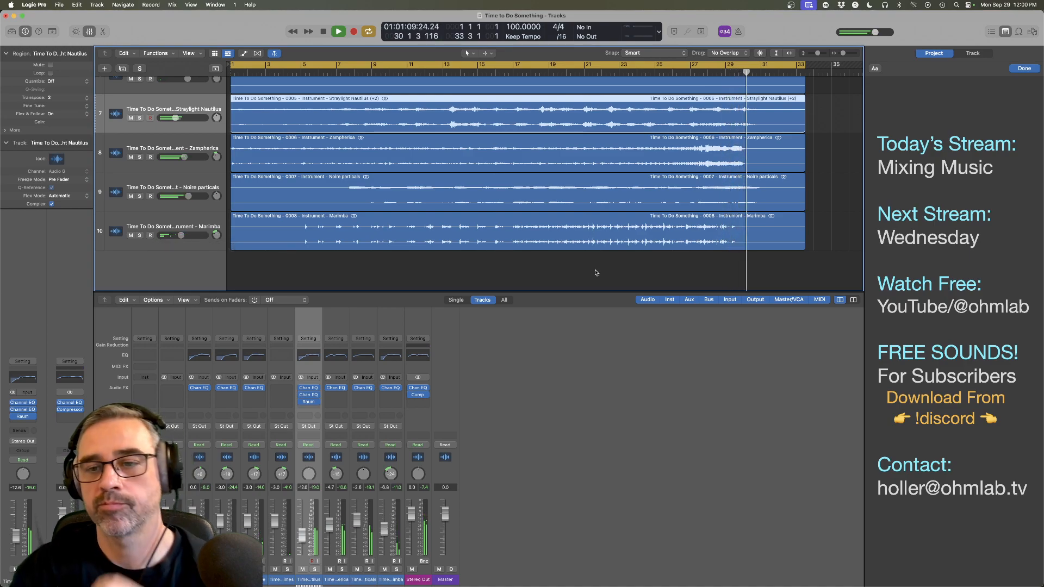
{"action": "key", "text": "space"}
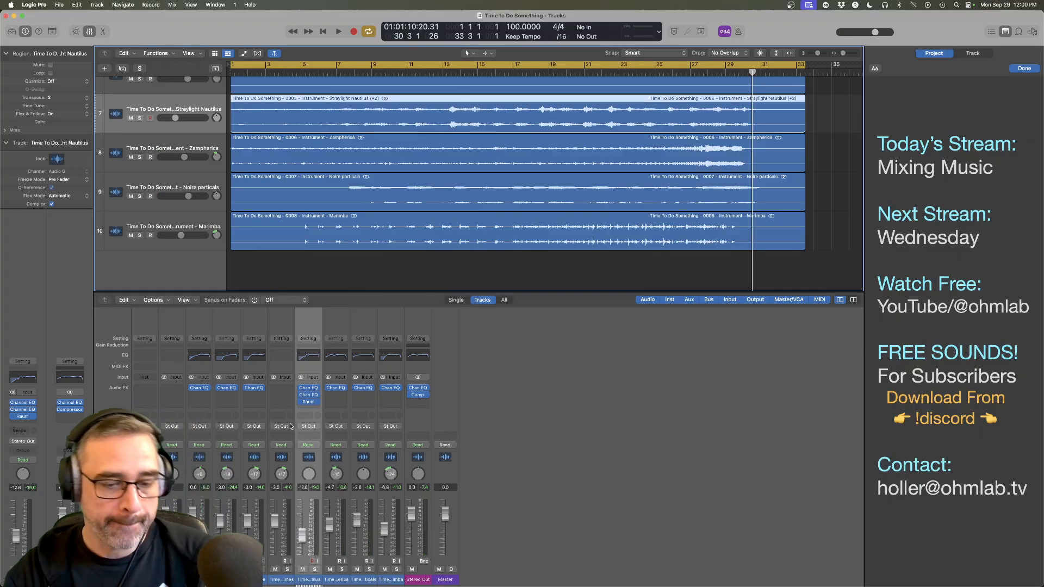
Step: Select the channels from Bassoon through Marimba and add a Bus 10 send to all of them
{"action": "left_click", "coordinate": [199, 580]}
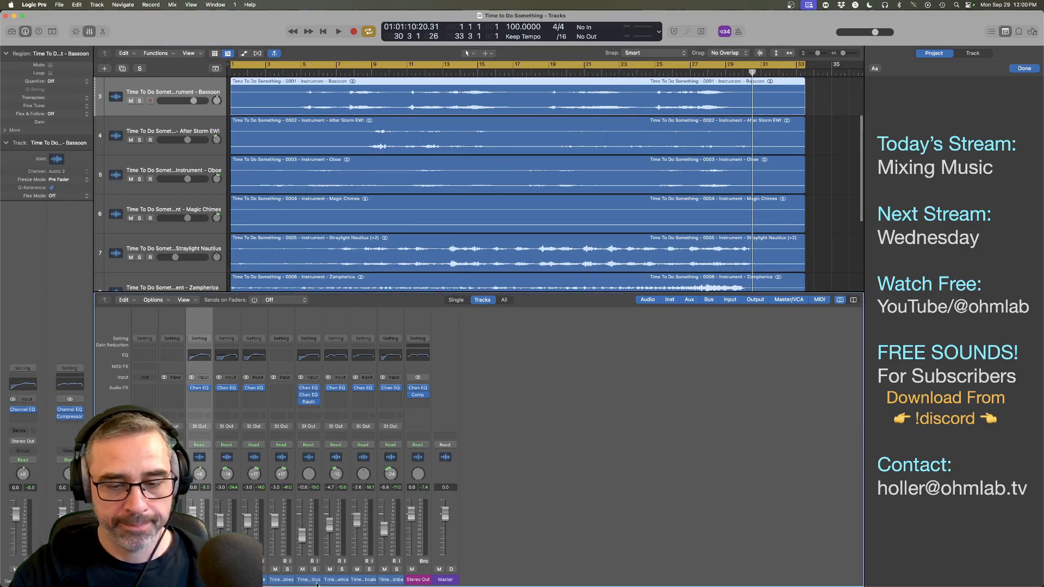
{"action": "left_click", "coordinate": [386, 582], "text": "shift"}
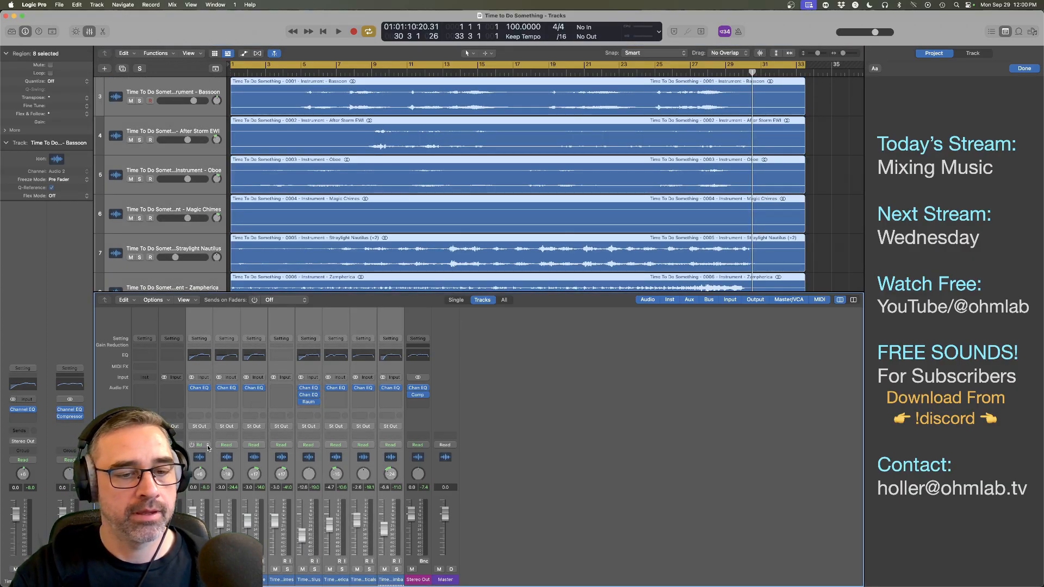
{"action": "left_click", "coordinate": [201, 416]}
{"action": "mouse_move", "coordinate": [217, 427]}
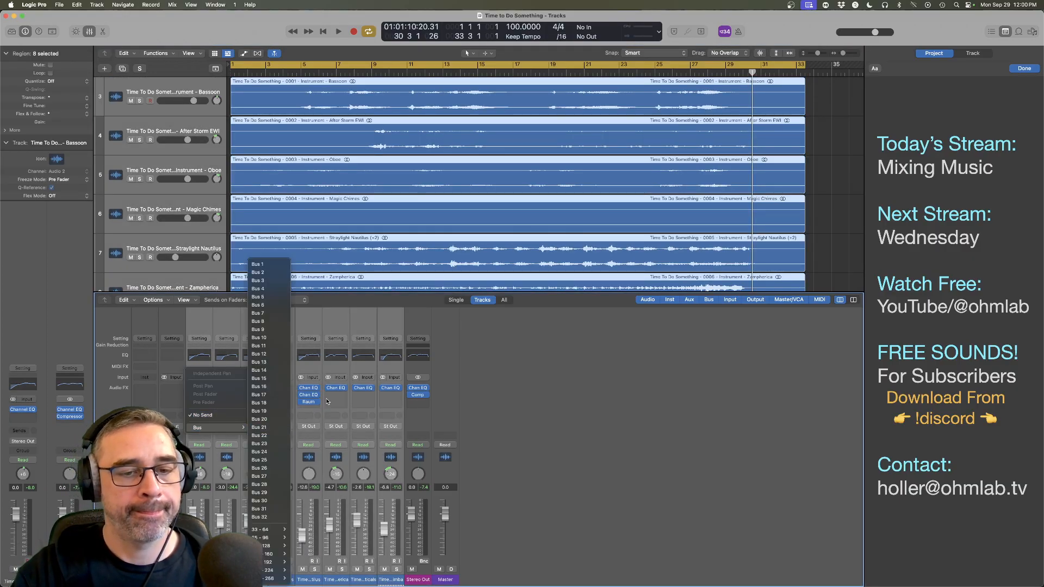
{"action": "left_click", "coordinate": [261, 337]}
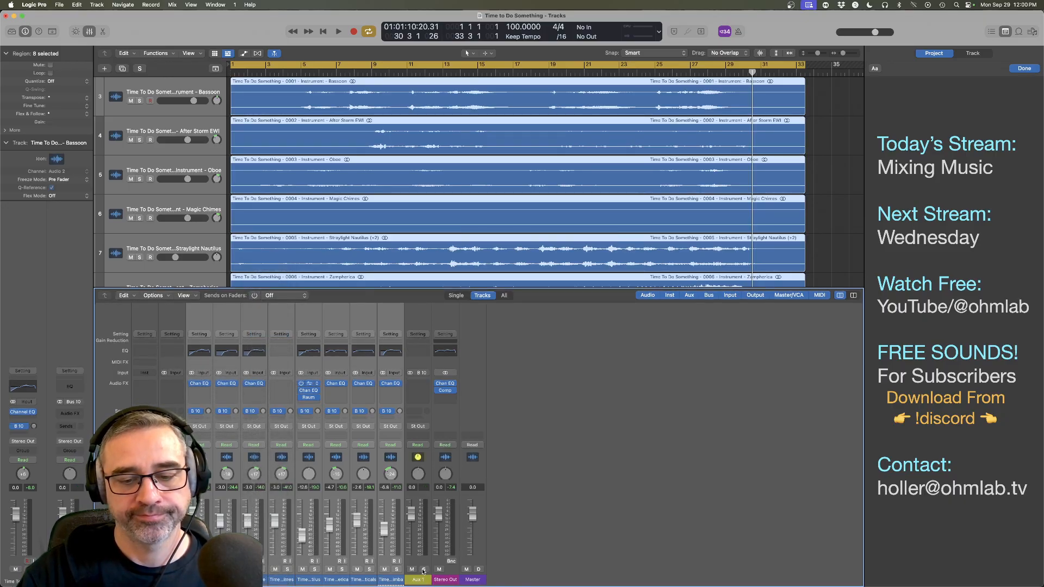
Step: Solo the Aux 1 channel and insert a stereo Space Designer on it
{"action": "left_click", "coordinate": [418, 385]}
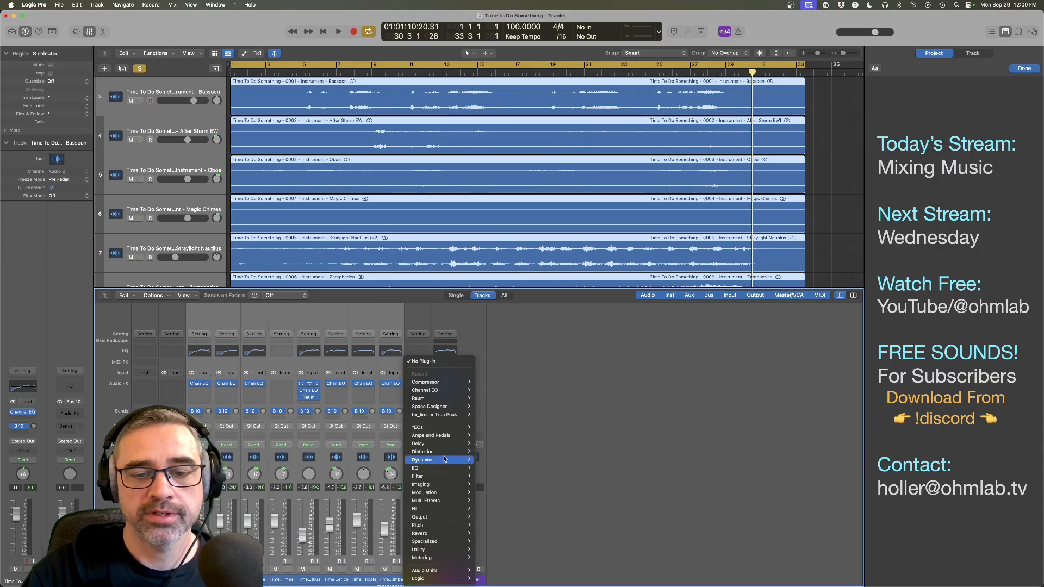
{"action": "mouse_move", "coordinate": [442, 409]}
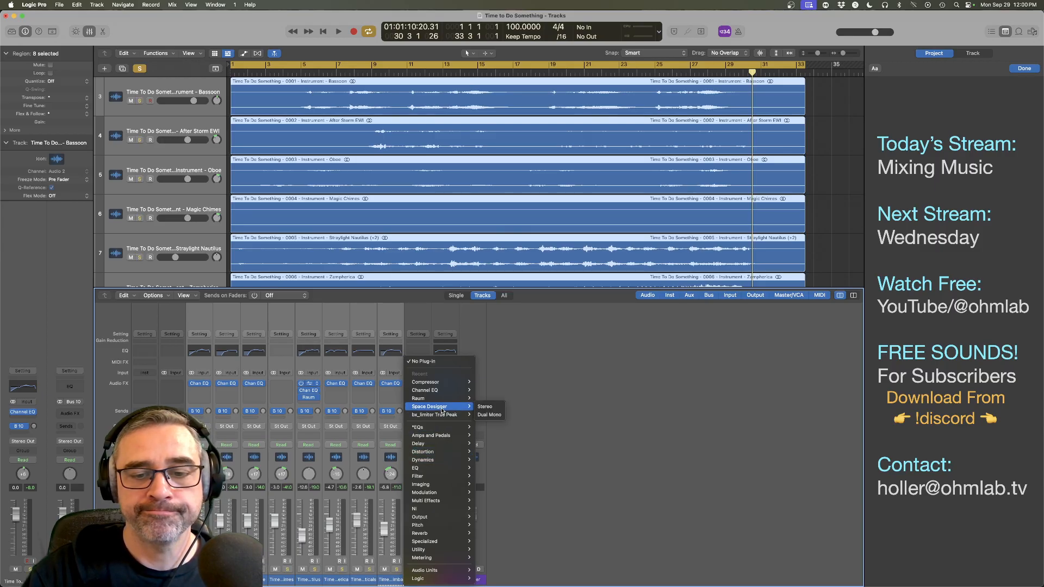
{"action": "left_click", "coordinate": [495, 407]}
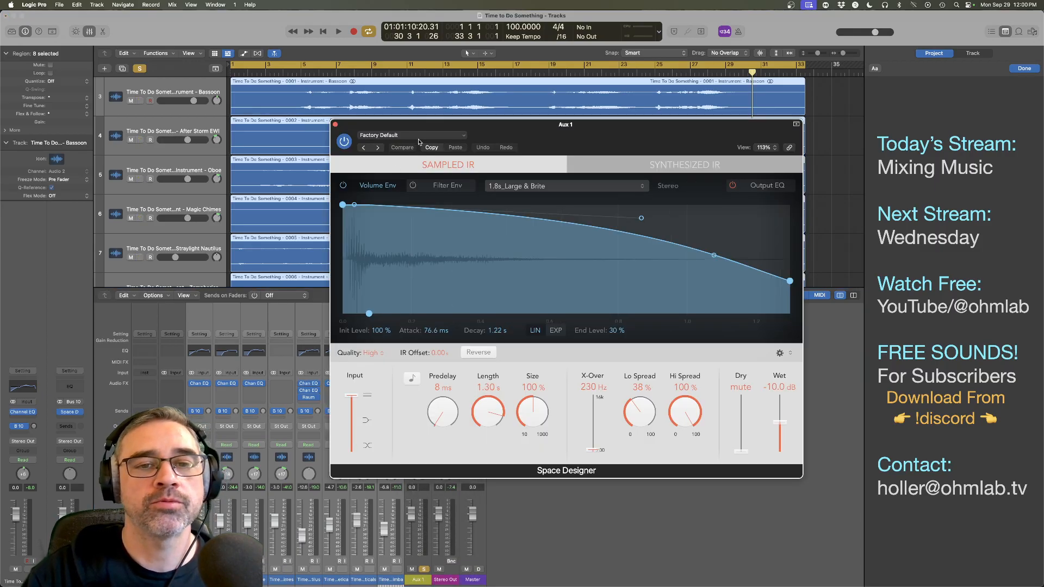
Step: Load the 1.5s String Chamber preset from the Medium Spaces rooms in Aux 1's Space Designer
{"action": "left_click", "coordinate": [419, 137]}
{"action": "mouse_move", "coordinate": [467, 371]}
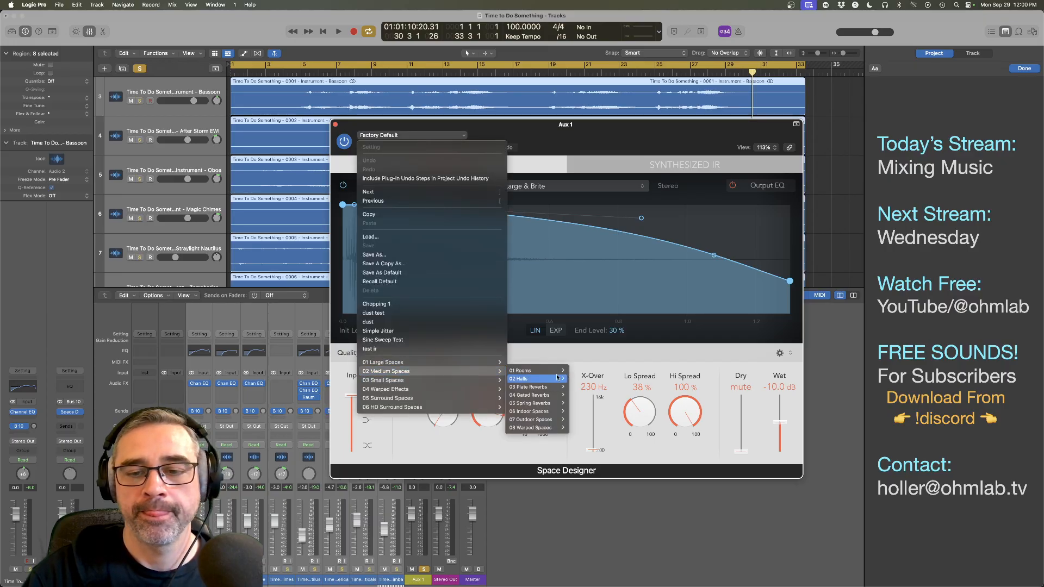
{"action": "mouse_move", "coordinate": [554, 371]}
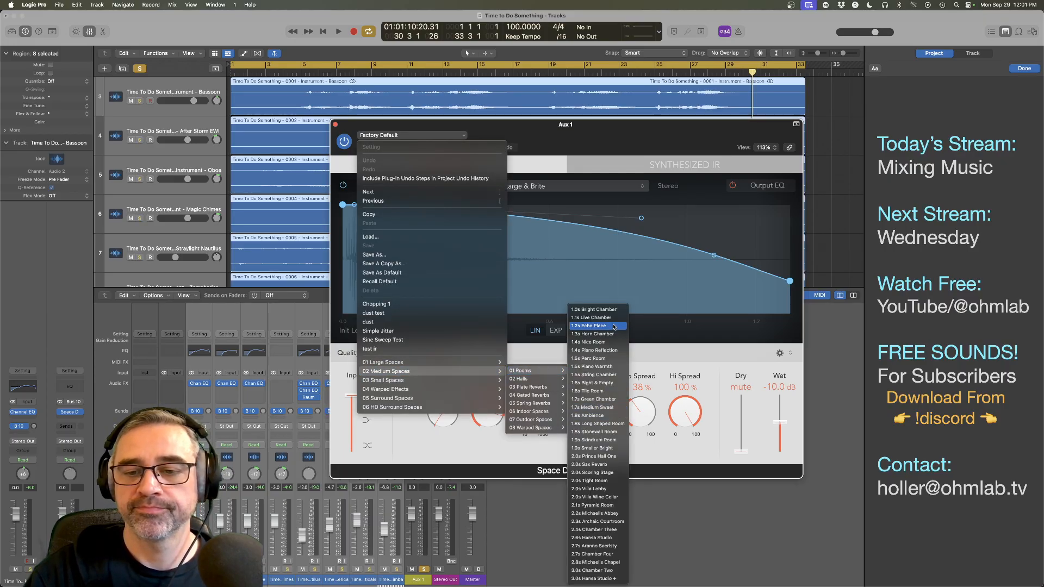
{"action": "left_click", "coordinate": [595, 374]}
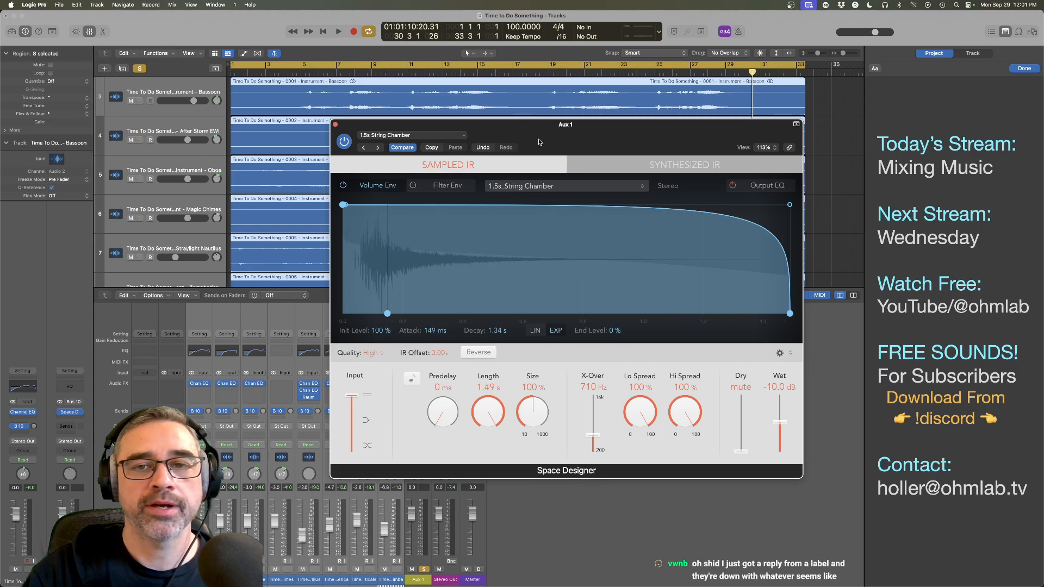
{"action": "left_click_drag", "start_coordinate": [539, 142], "coordinate": [564, 112]}
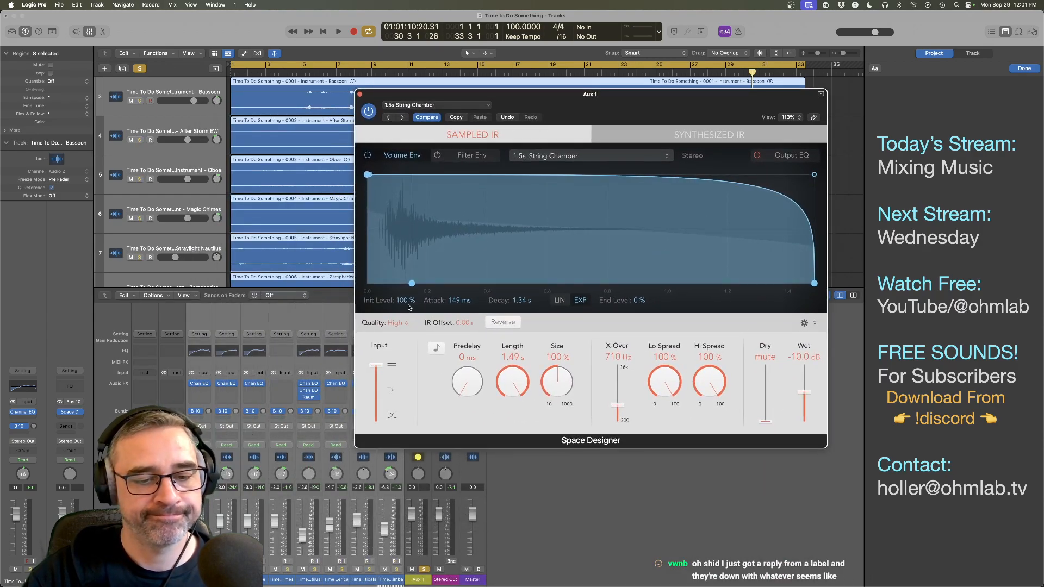
Step: Play the song from the start and raise the Bassoon channel's Bus 10 send
{"action": "key", "text": "Return"}
{"action": "key", "text": "space"}
{"action": "left_click", "coordinate": [199, 580]}
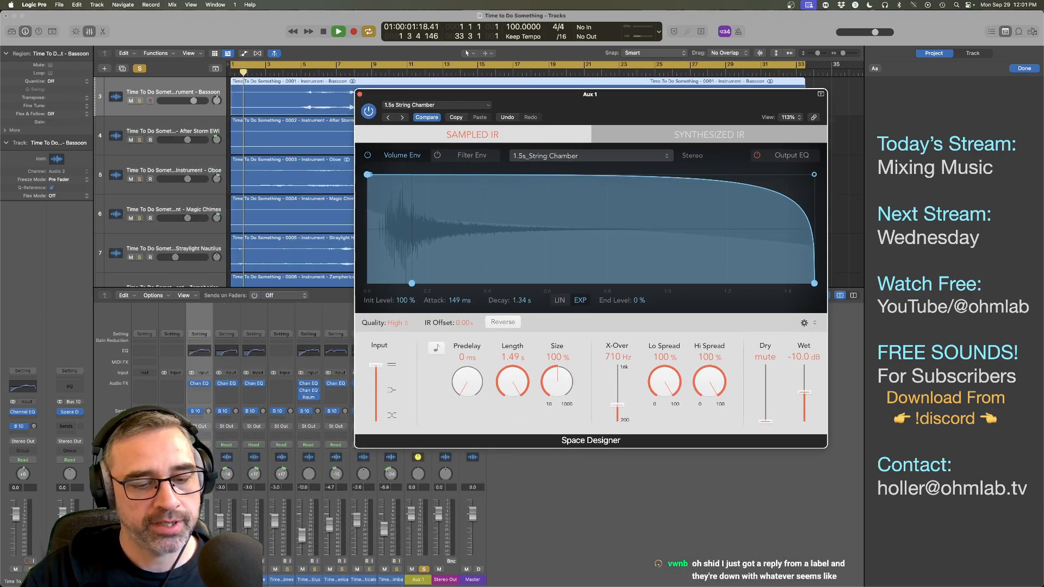
{"action": "left_click_drag", "start_coordinate": [209, 412], "coordinate": [208, 357]}
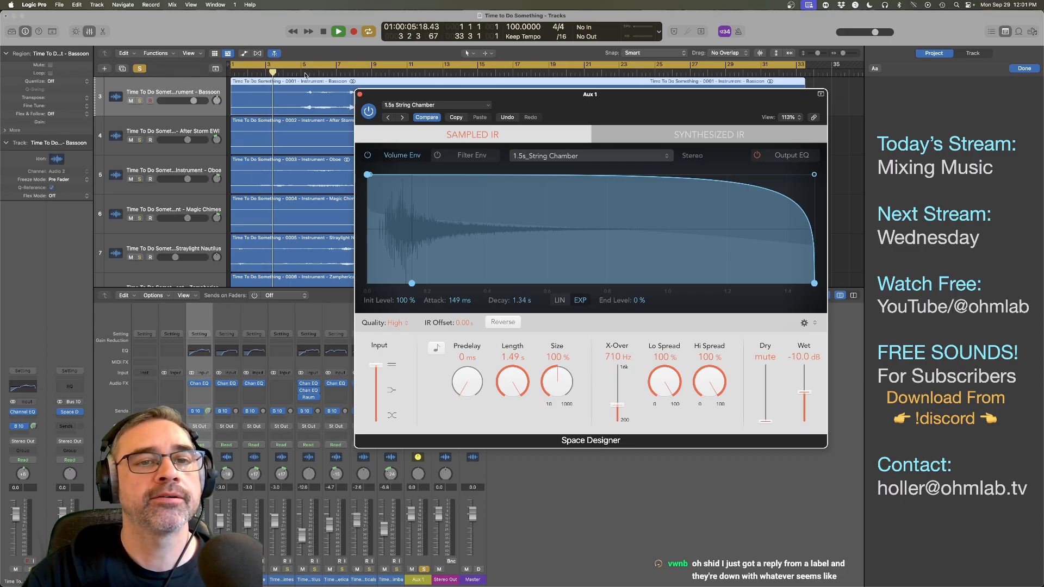
{"action": "left_click", "coordinate": [279, 213]}
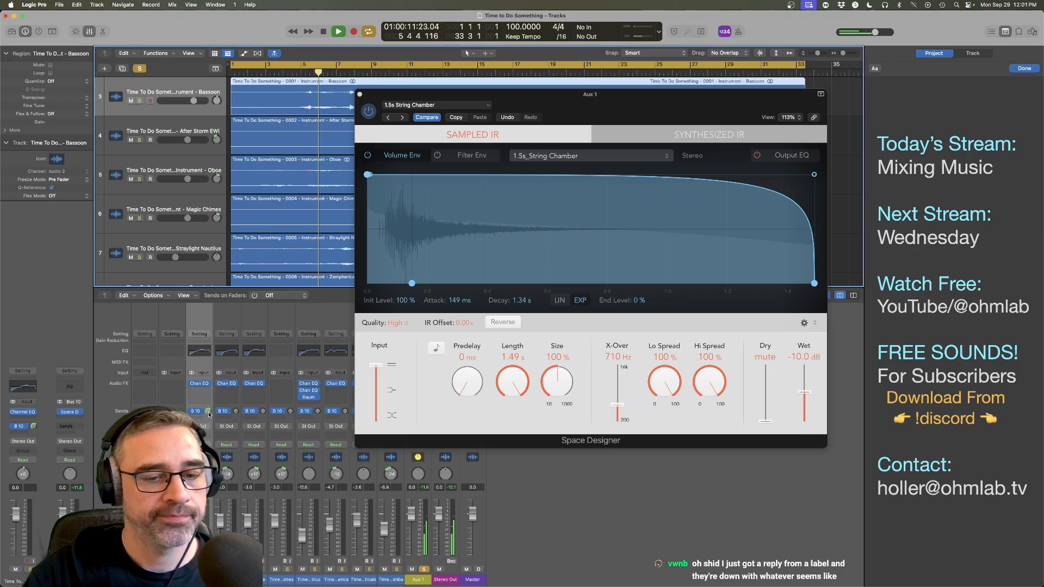
{"action": "left_click_drag", "start_coordinate": [208, 412], "coordinate": [209, 413]}
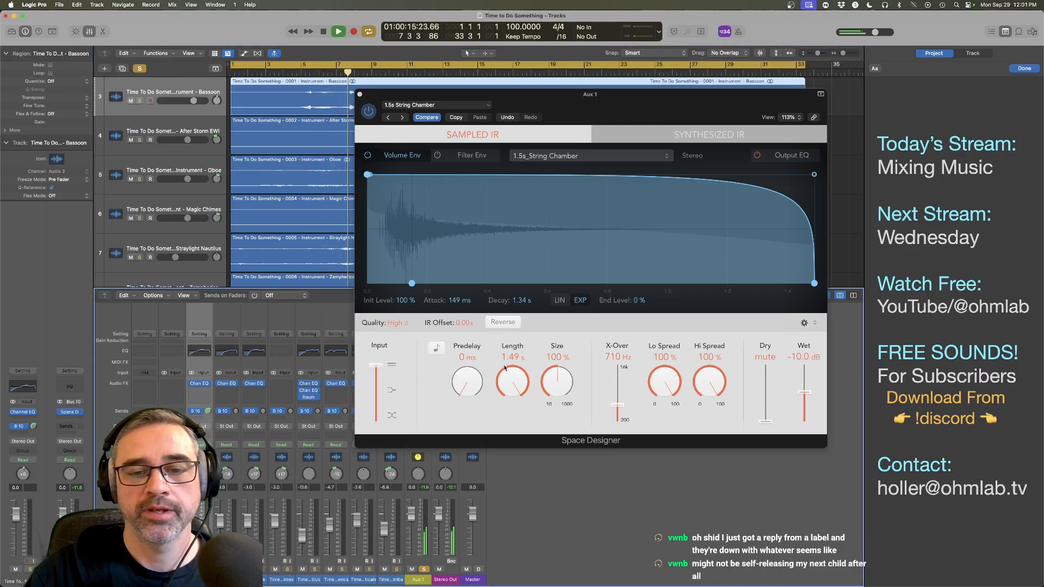
Step: Set Space Designer's predelay to 12 ms and shape its Output EQ with a high cut and a 320 Hz, 6 dB/Oct low cut
{"action": "left_click_drag", "start_coordinate": [548, 109], "coordinate": [489, 159]}
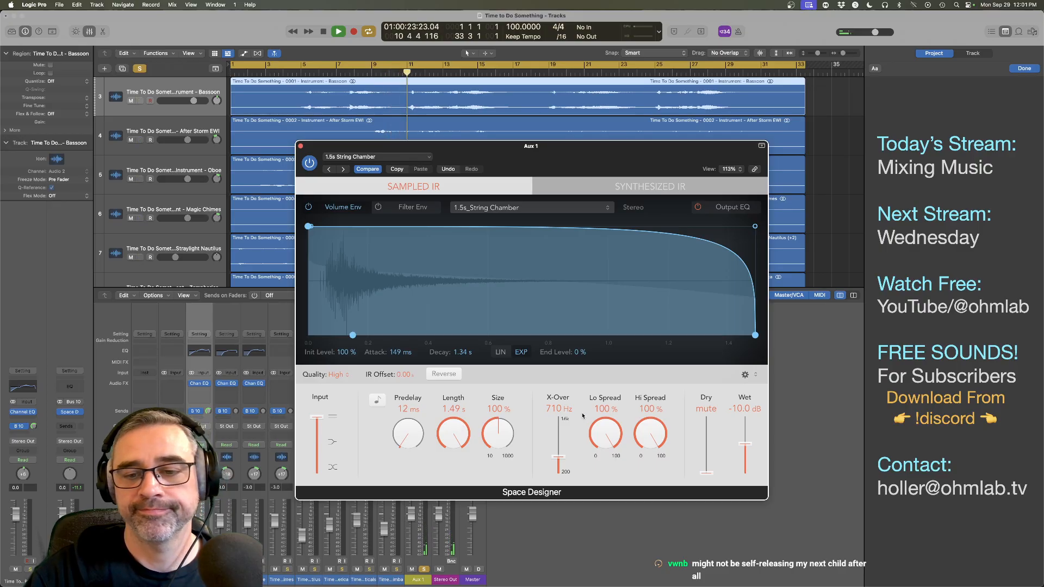
{"action": "left_click", "coordinate": [744, 213]}
{"action": "left_click", "coordinate": [339, 227]}
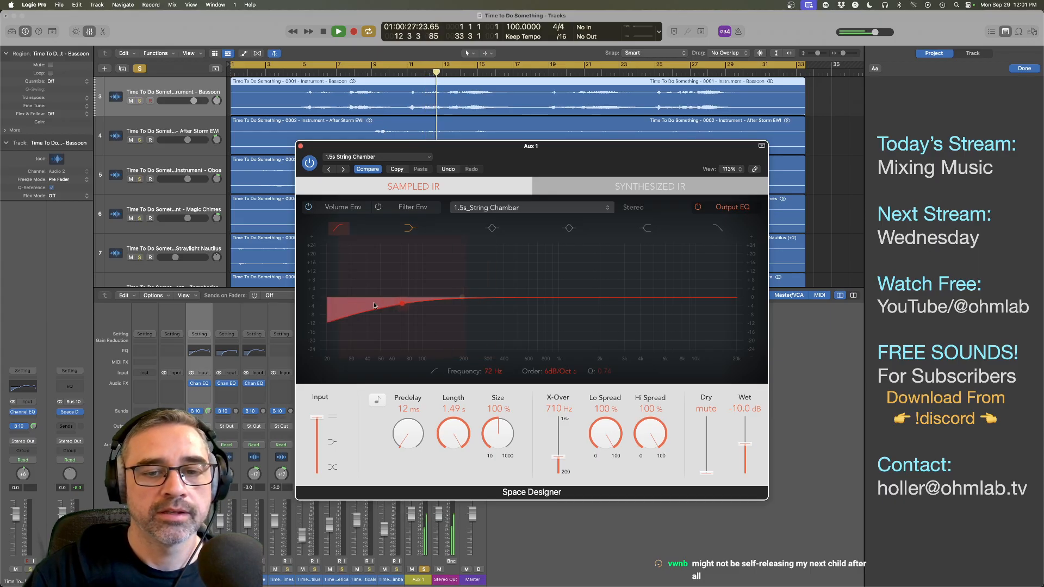
{"action": "left_click_drag", "start_coordinate": [375, 305], "coordinate": [435, 305]}
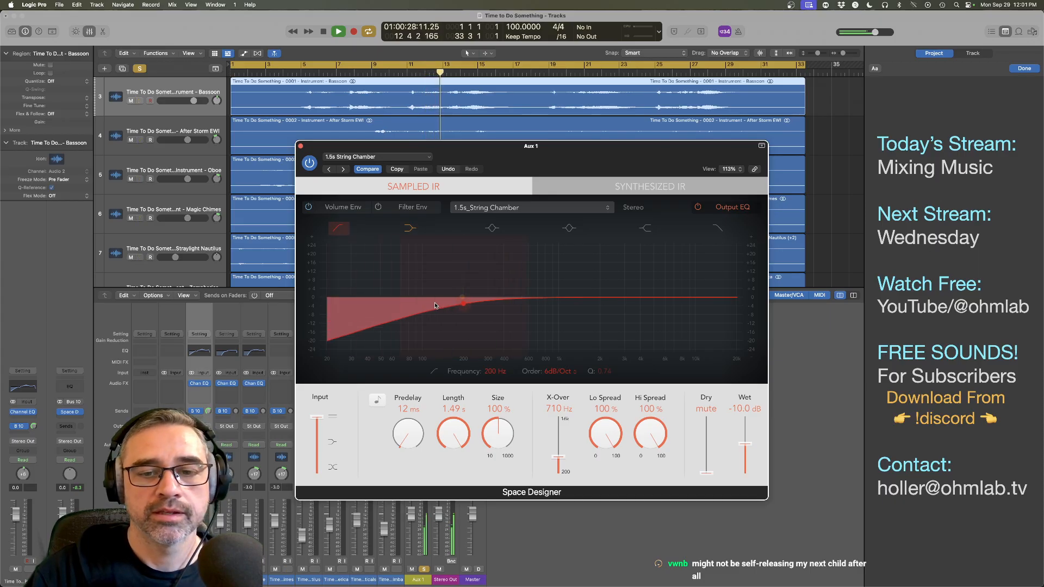
{"action": "left_click", "coordinate": [718, 229]}
{"action": "left_click_drag", "start_coordinate": [462, 298], "coordinate": [472, 297]}
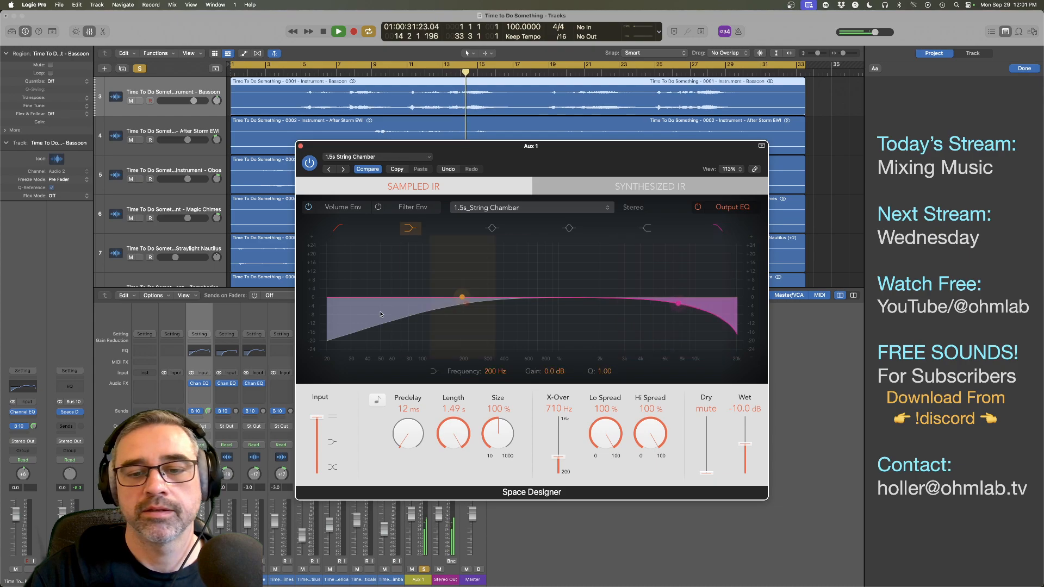
{"action": "left_click_drag", "start_coordinate": [373, 318], "coordinate": [397, 323]}
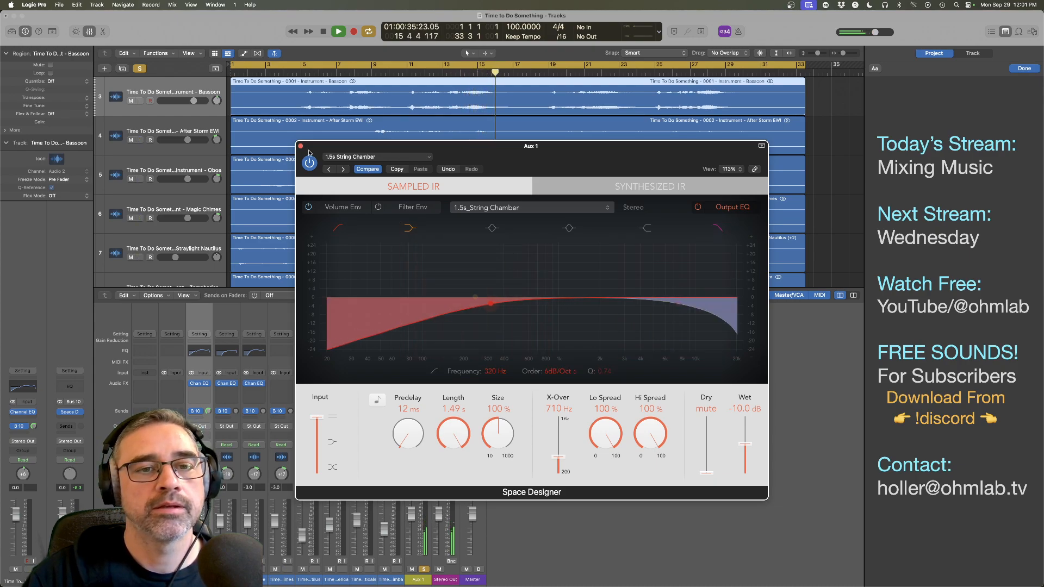
{"action": "left_click", "coordinate": [302, 146]}
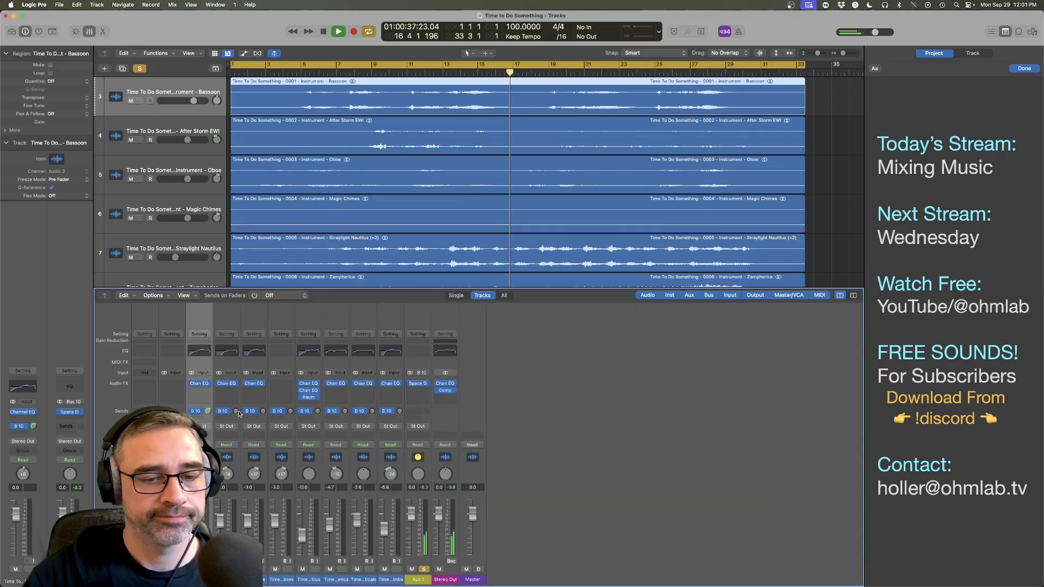
Step: Raise the Bus 10 sends on After Storm EWI, Oboe and Magic Chimes while the song plays
{"action": "left_click_drag", "start_coordinate": [236, 412], "coordinate": [236, 373]}
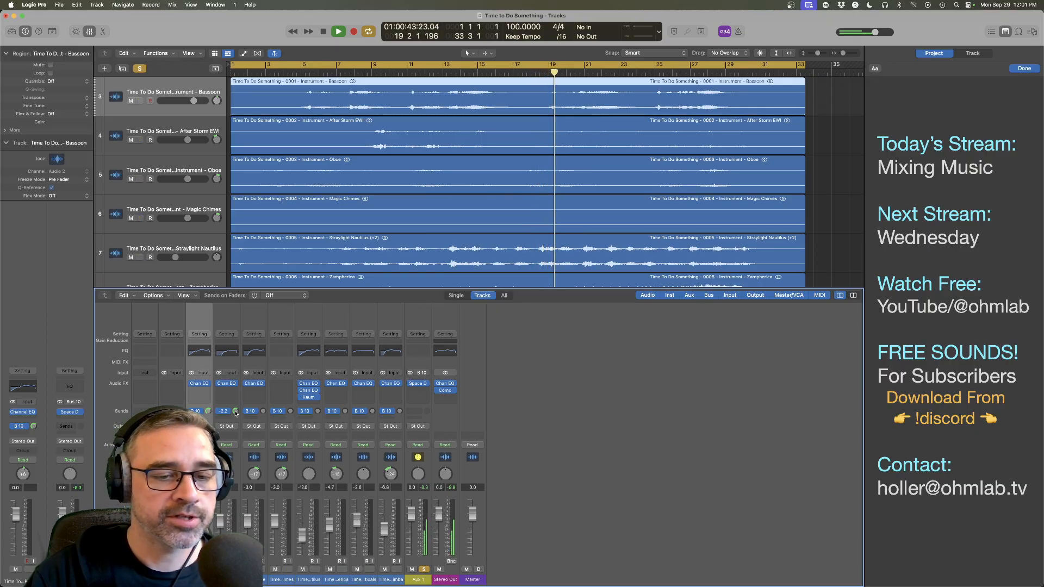
{"action": "left_click_drag", "start_coordinate": [235, 411], "coordinate": [261, 375]}
{"action": "left_click_drag", "start_coordinate": [263, 411], "coordinate": [290, 407]}
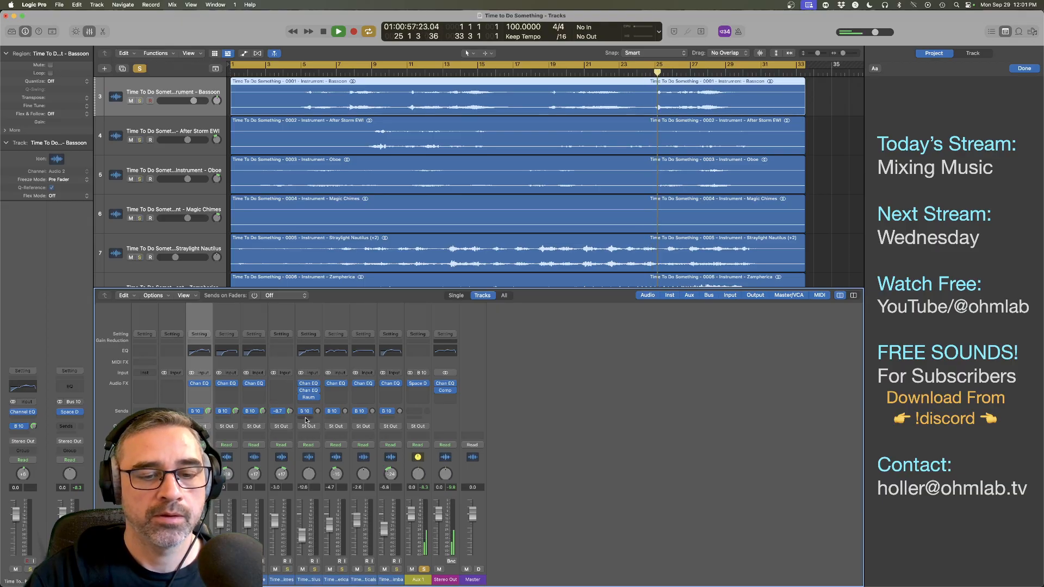
{"action": "left_click_drag", "start_coordinate": [290, 411], "coordinate": [290, 405]}
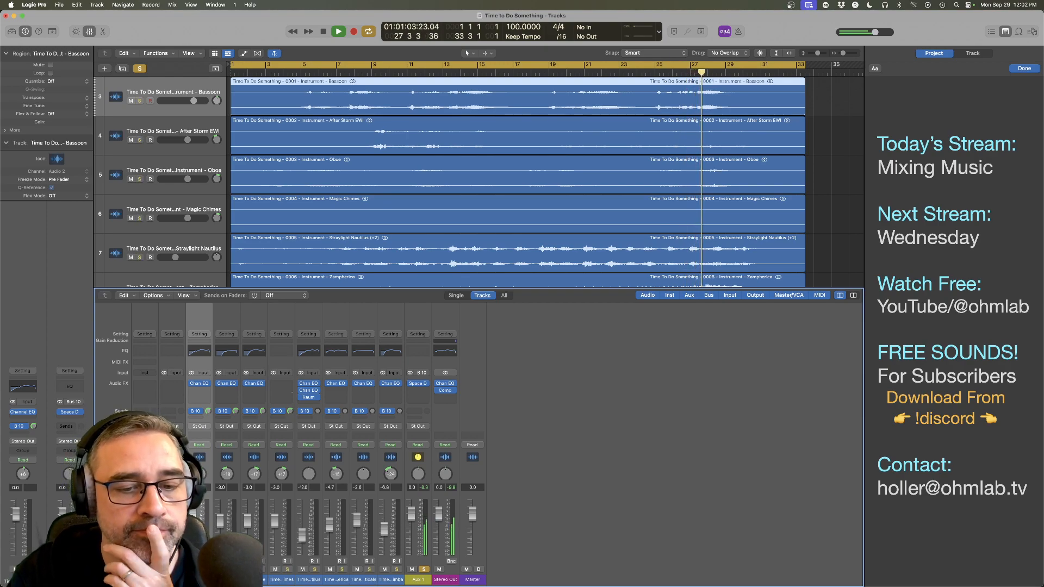
{"action": "left_click_drag", "start_coordinate": [290, 411], "coordinate": [290, 409]}
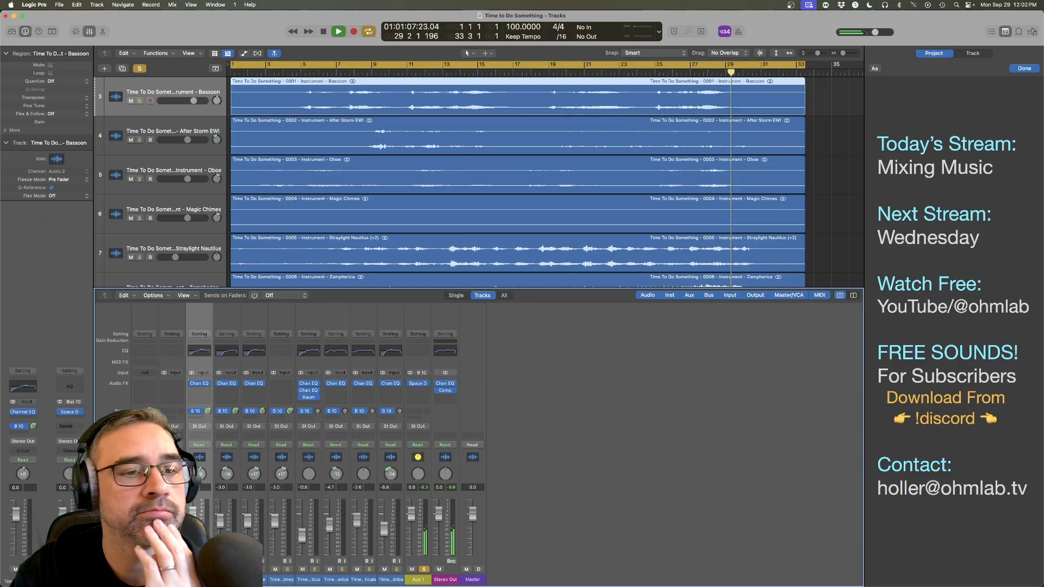
Step: Set the Bus 10 sends to about -1.8 dB on Oboe and -1.1 dB on Bassoon, and turn Straylight Nautilus's send fully down
{"action": "left_click_drag", "start_coordinate": [318, 412], "coordinate": [263, 409]}
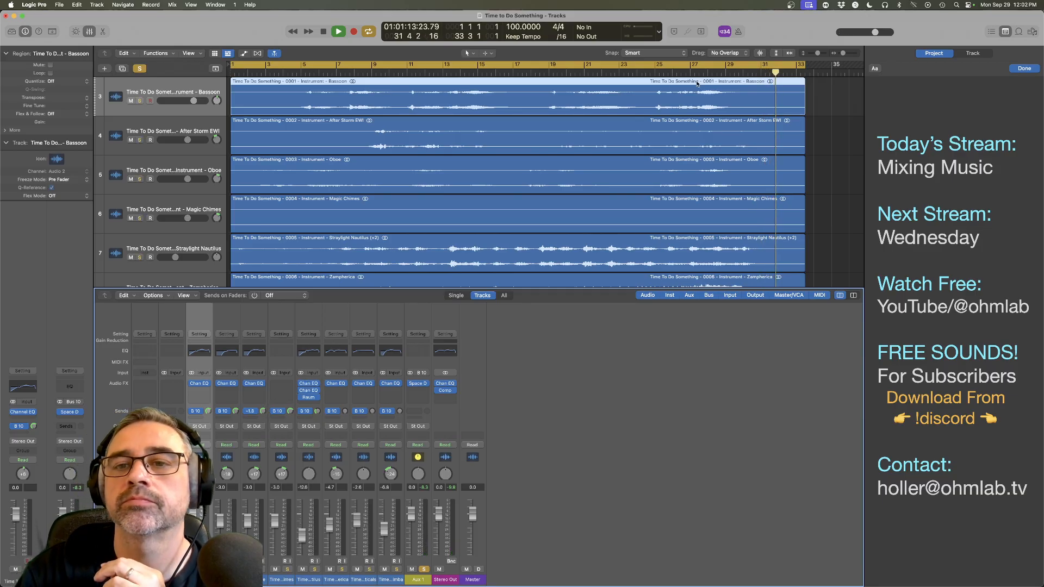
{"action": "left_click", "coordinate": [650, 71]}
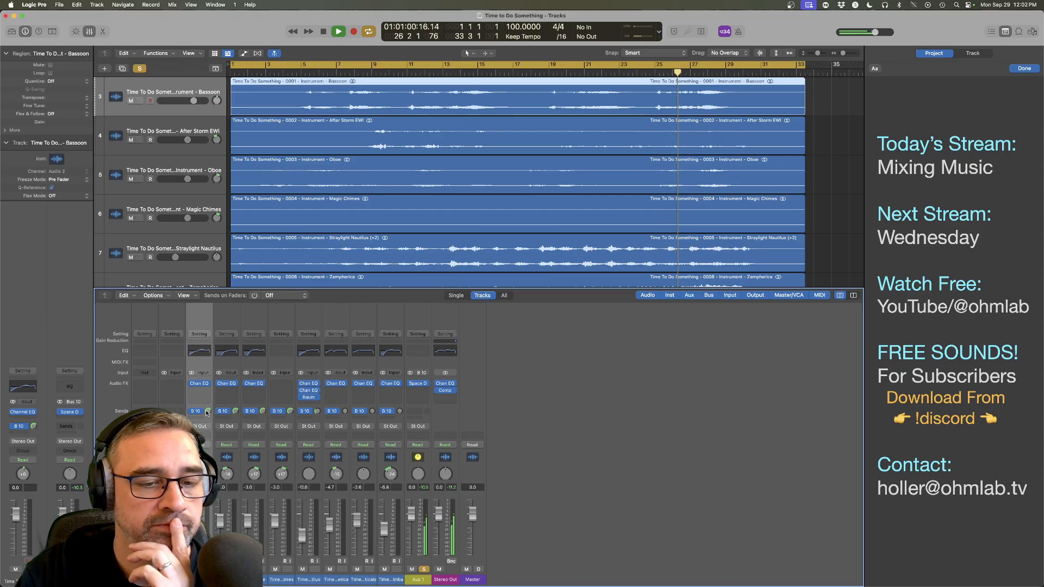
{"action": "left_click_drag", "start_coordinate": [209, 412], "coordinate": [209, 411]}
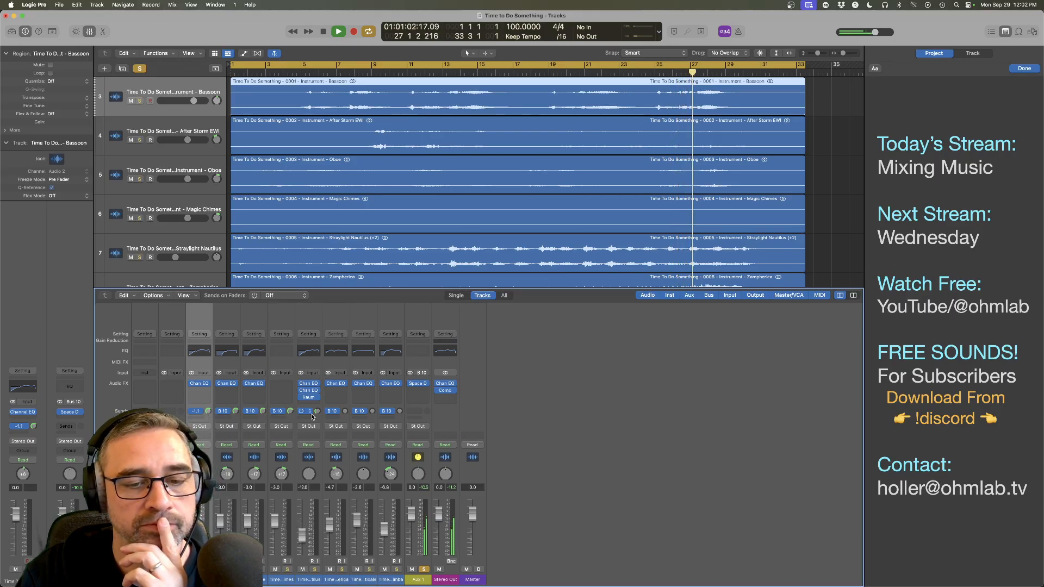
{"action": "left_click_drag", "start_coordinate": [290, 413], "coordinate": [318, 415]}
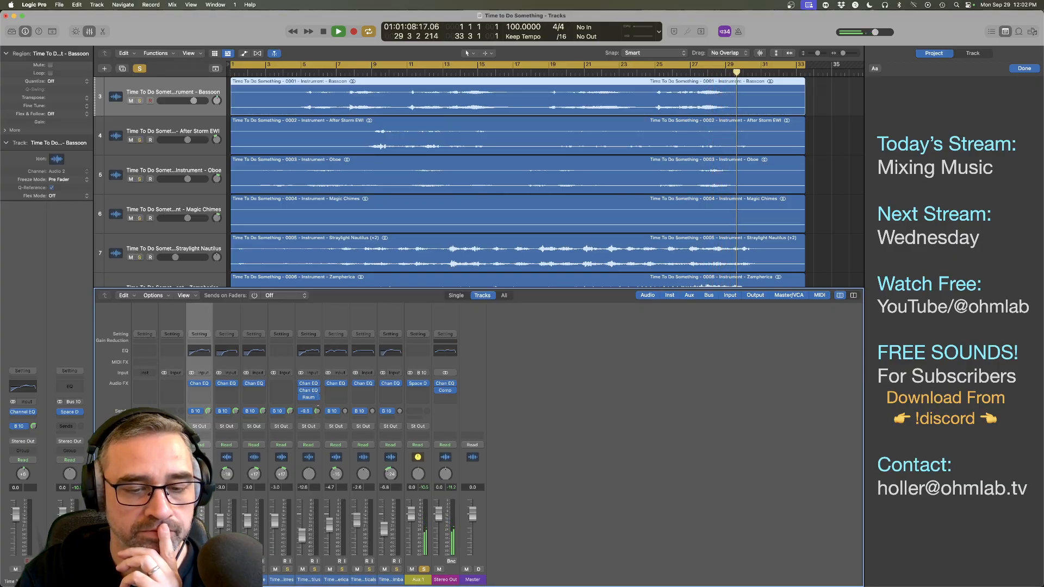
{"action": "left_click_drag", "start_coordinate": [319, 415], "coordinate": [317, 415]}
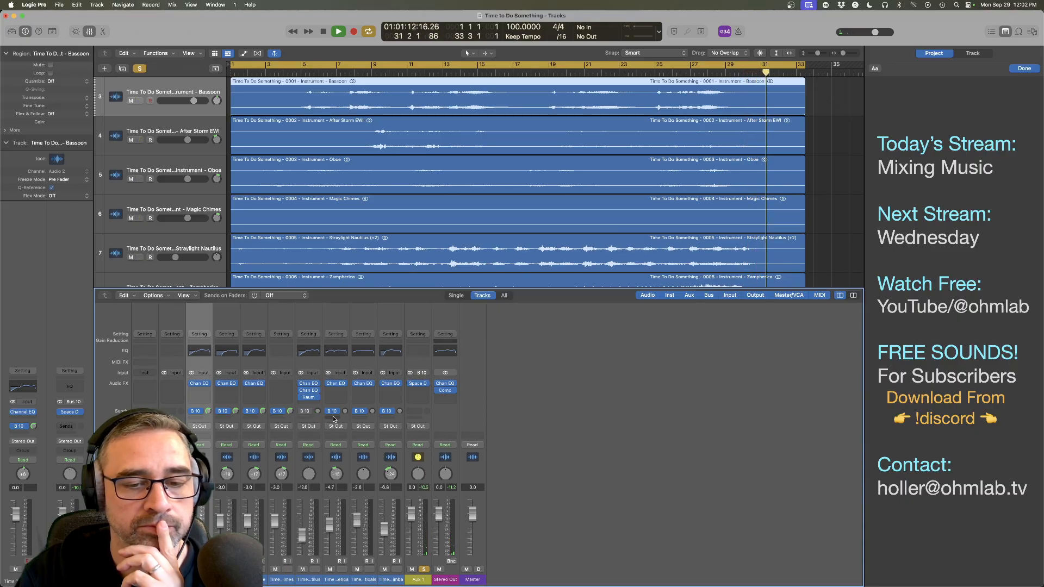
Step: Raise Zampherica's Bus 10 send to about -3.7 dB and move playback back to around bar 6
{"action": "left_click_drag", "start_coordinate": [345, 412], "coordinate": [343, 373]}
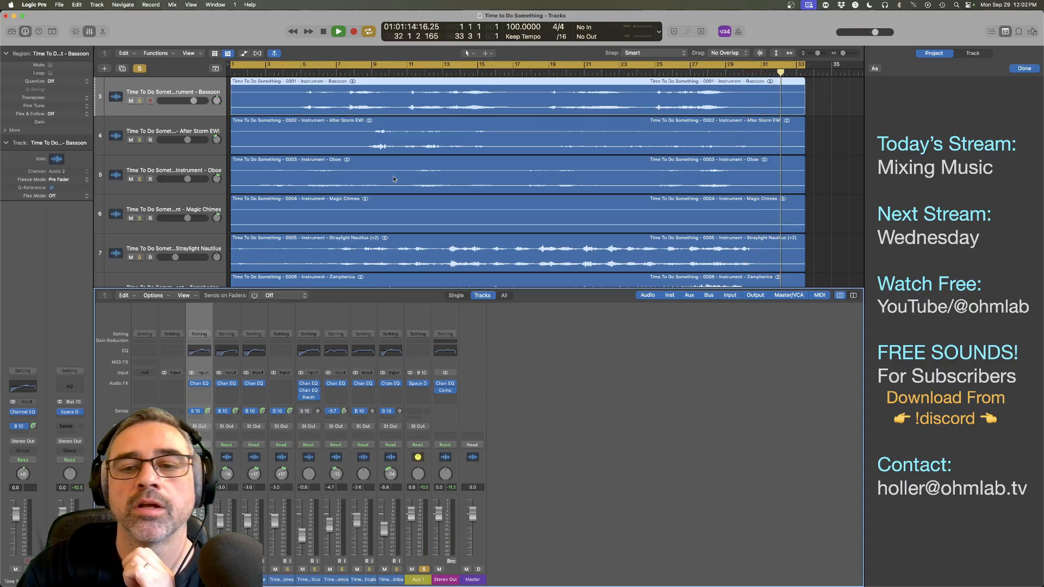
{"action": "scroll", "coordinate": [402, 155], "scroll_direction": "down", "scroll_amount": 3}
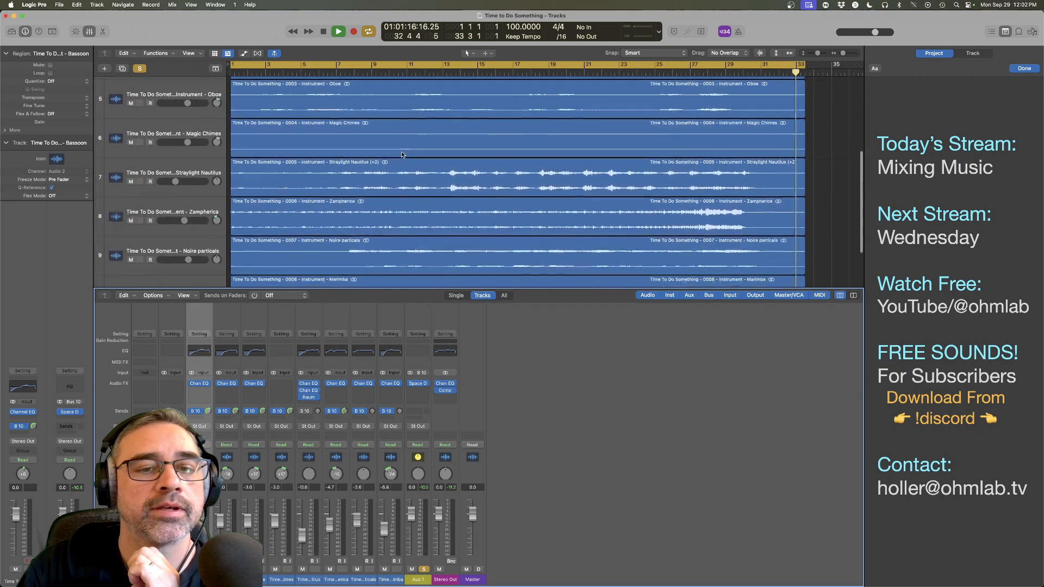
{"action": "left_click", "coordinate": [316, 69]}
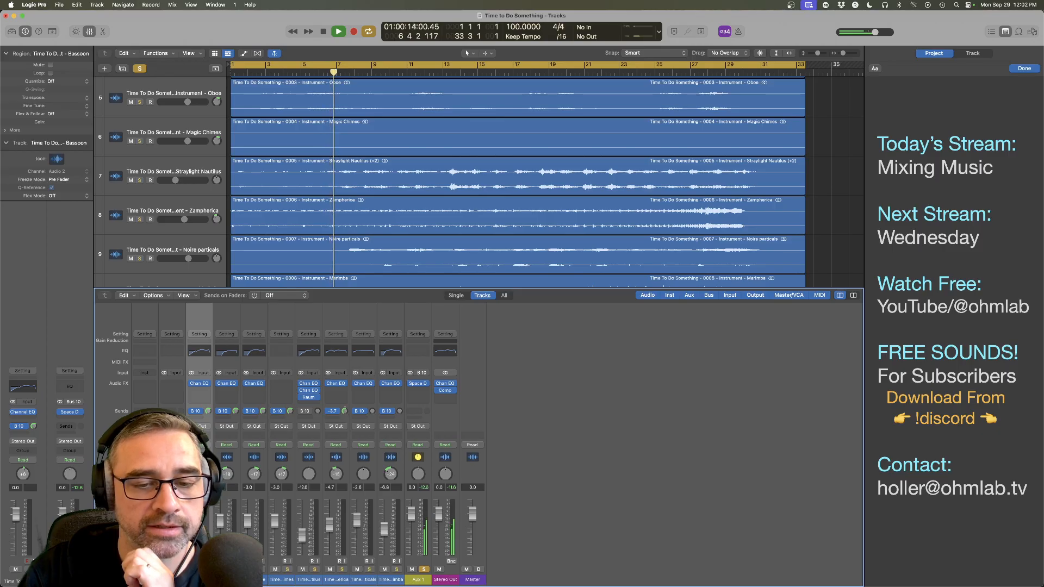
Step: Turn Noire particals' Bus 10 send fully down and set Marimba's to about -4.0 dB, then stop playback and unsolo Aux 1
{"action": "left_click_drag", "start_coordinate": [344, 408], "coordinate": [371, 377]}
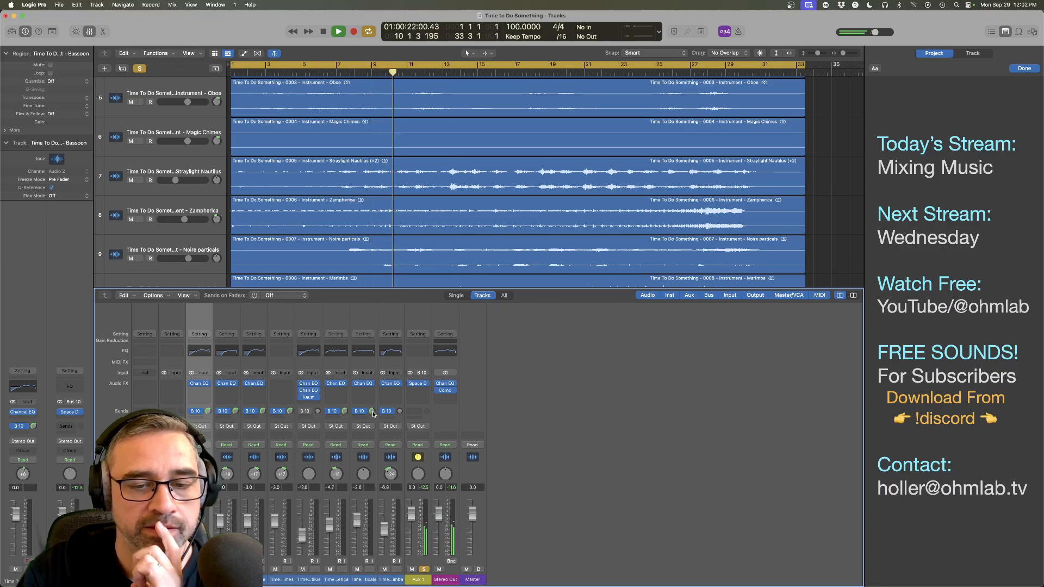
{"action": "left_click_drag", "start_coordinate": [373, 412], "coordinate": [372, 406]}
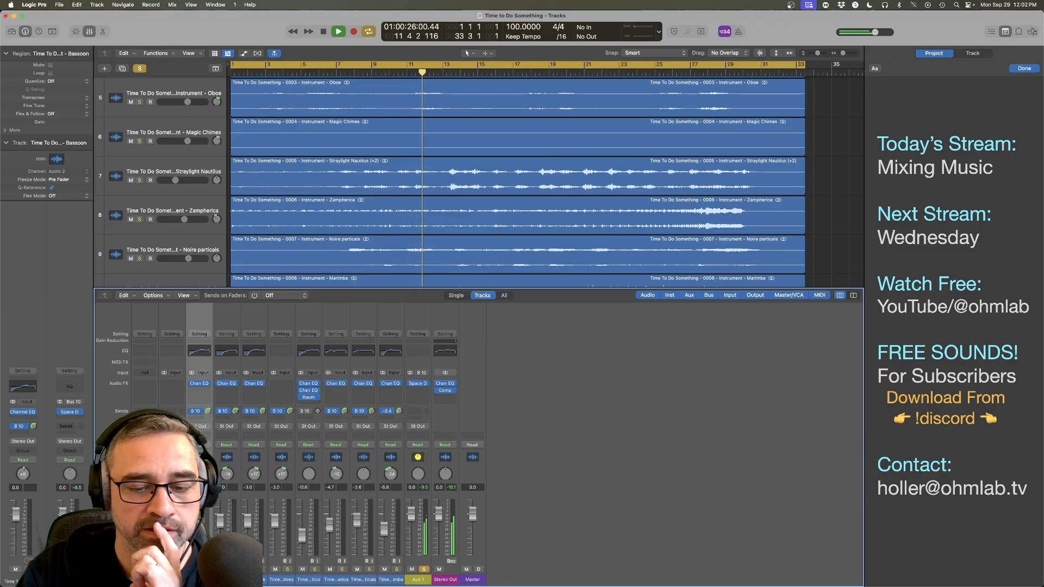
{"action": "left_click_drag", "start_coordinate": [373, 412], "coordinate": [371, 446]}
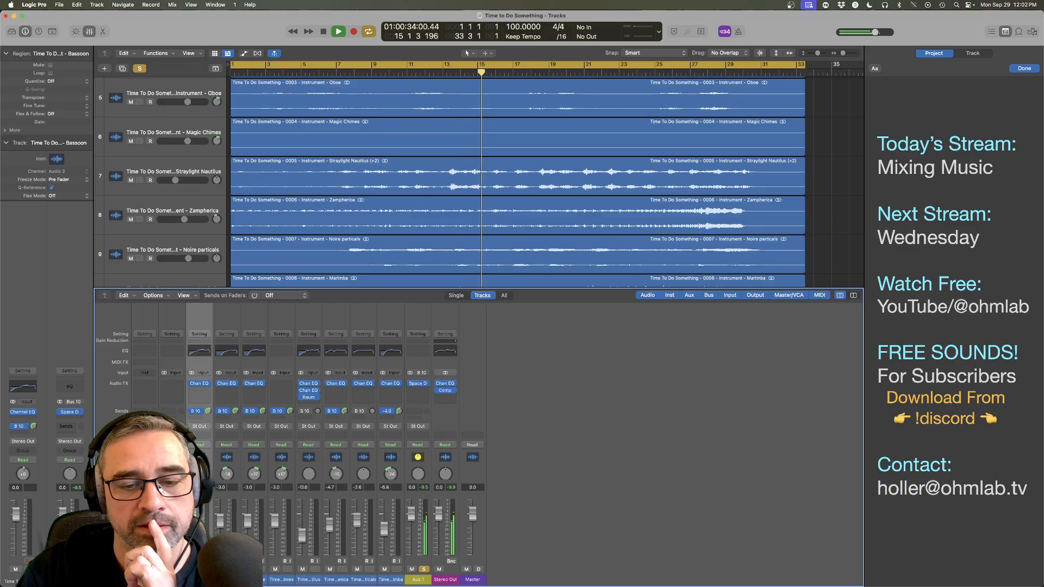
{"action": "left_click_drag", "start_coordinate": [398, 412], "coordinate": [397, 413]}
{"action": "key", "text": "space"}
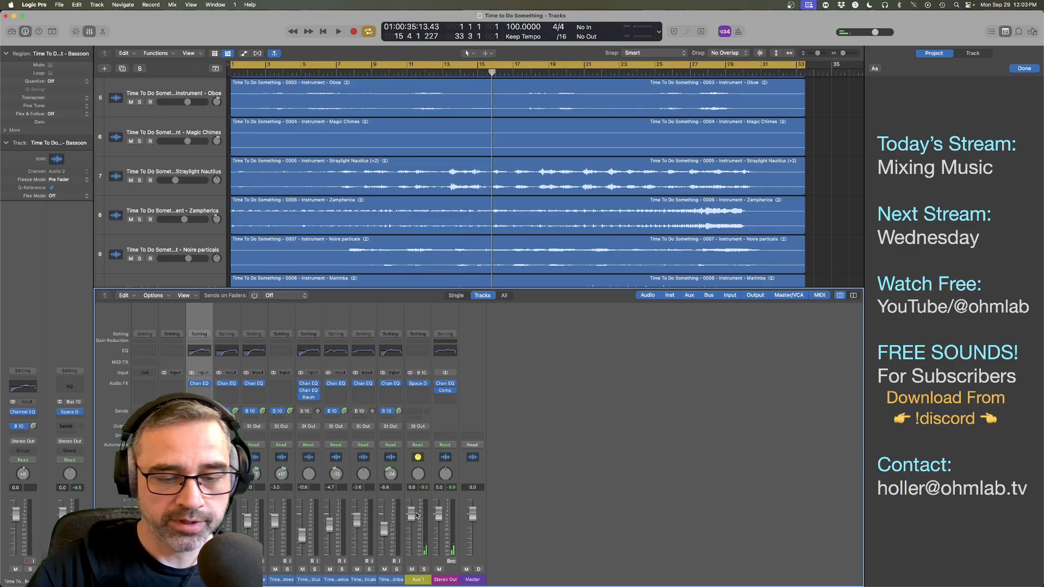
Step: Play the full mix from the start and from around bar 11, and set Aux 1's volume to about -9.6 dB
{"action": "key", "text": "Return"}
{"action": "key", "text": "space"}
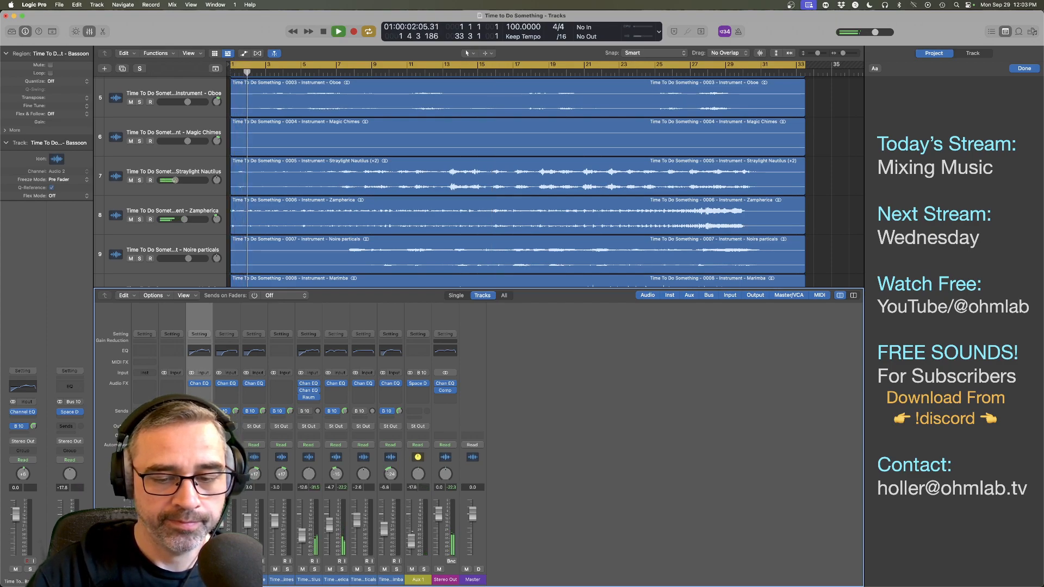
{"action": "left_click", "coordinate": [411, 71]}
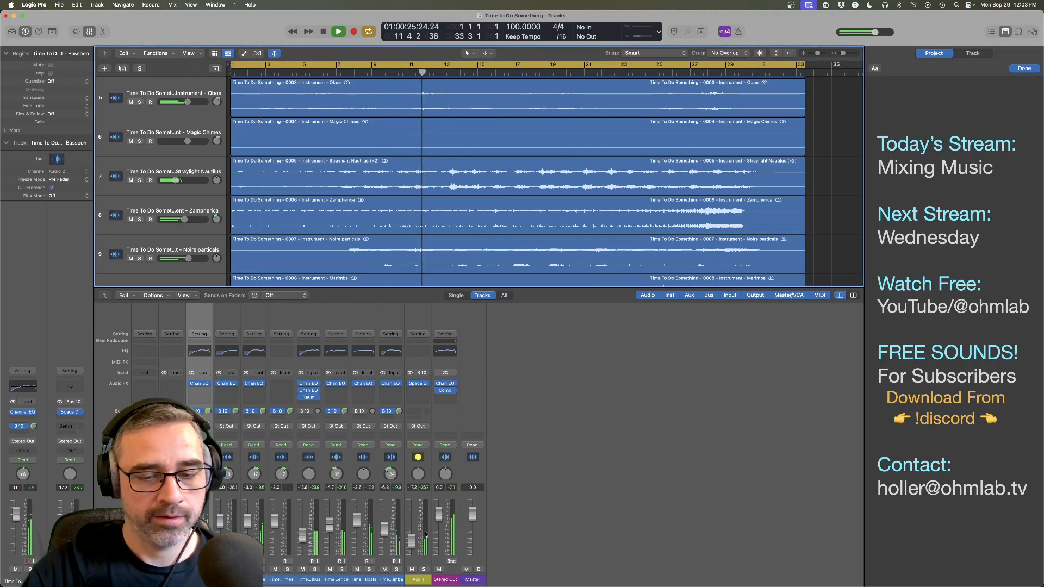
{"action": "left_click_drag", "start_coordinate": [415, 537], "coordinate": [415, 529]}
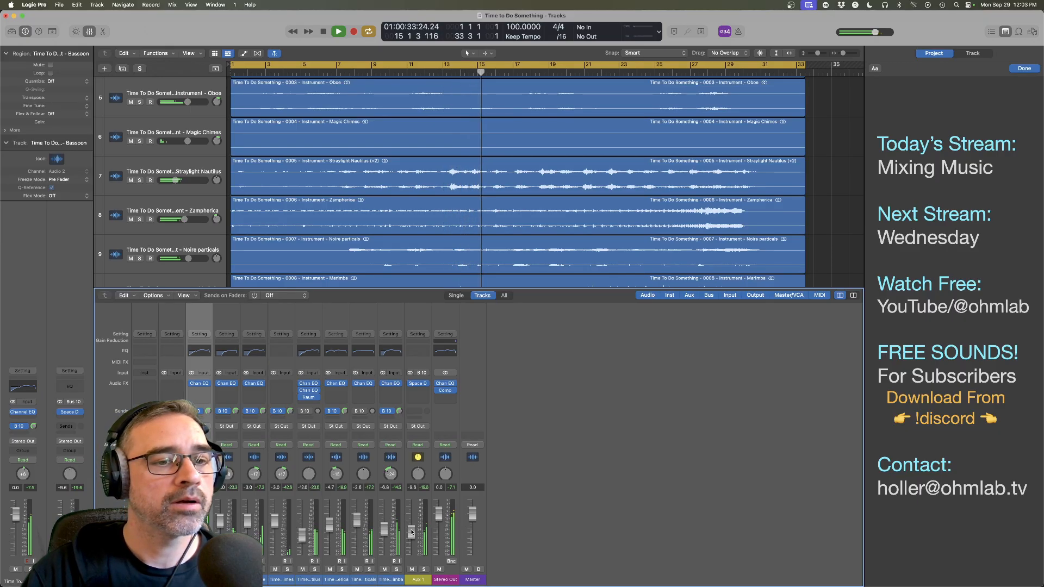
Step: Solo Noire particals, listen to it from around bar 13, and return to the full mix
{"action": "left_click", "coordinate": [169, 245]}
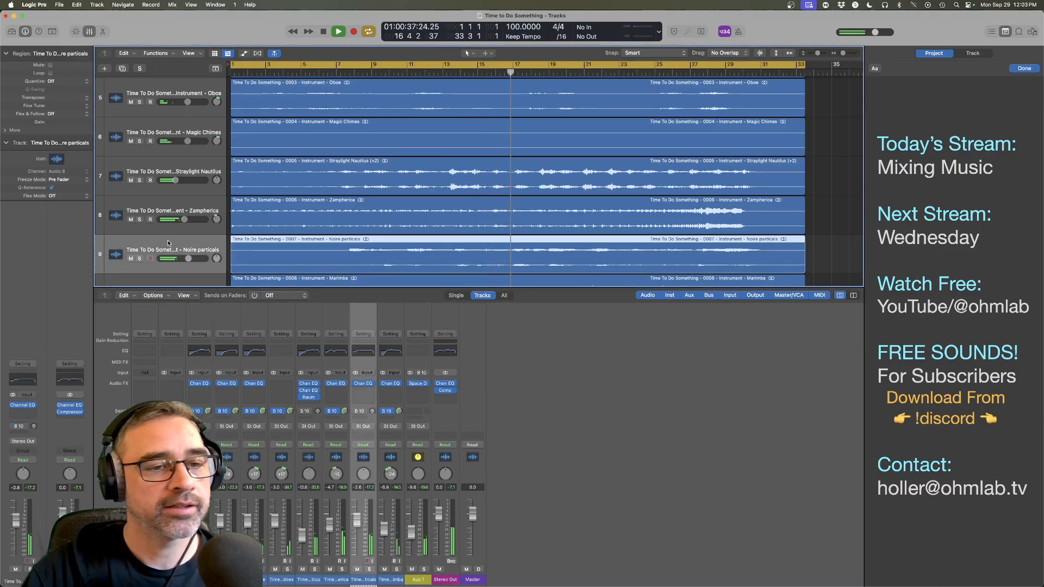
{"action": "left_click", "coordinate": [139, 259]}
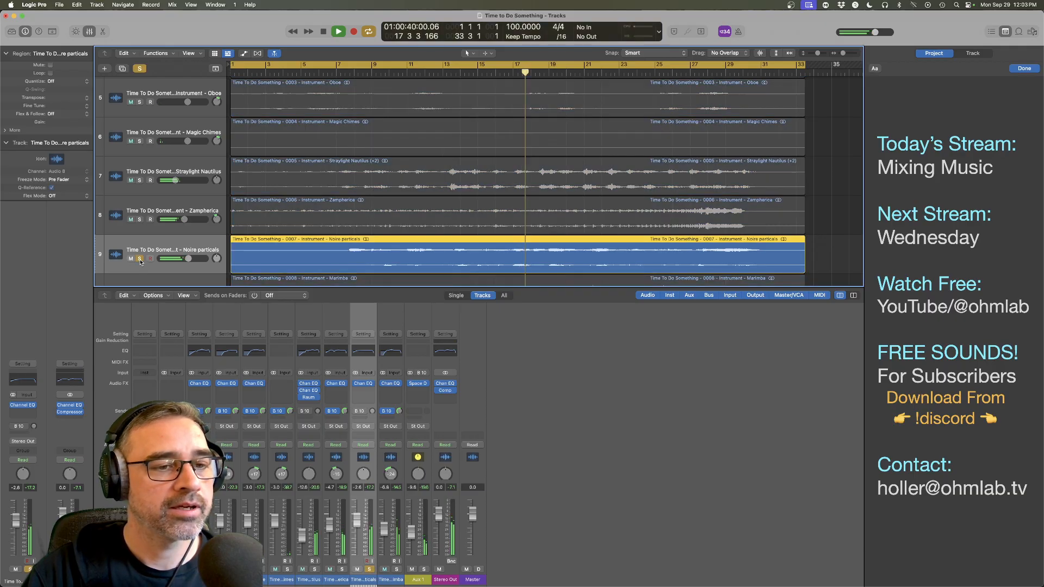
{"action": "left_click", "coordinate": [448, 73]}
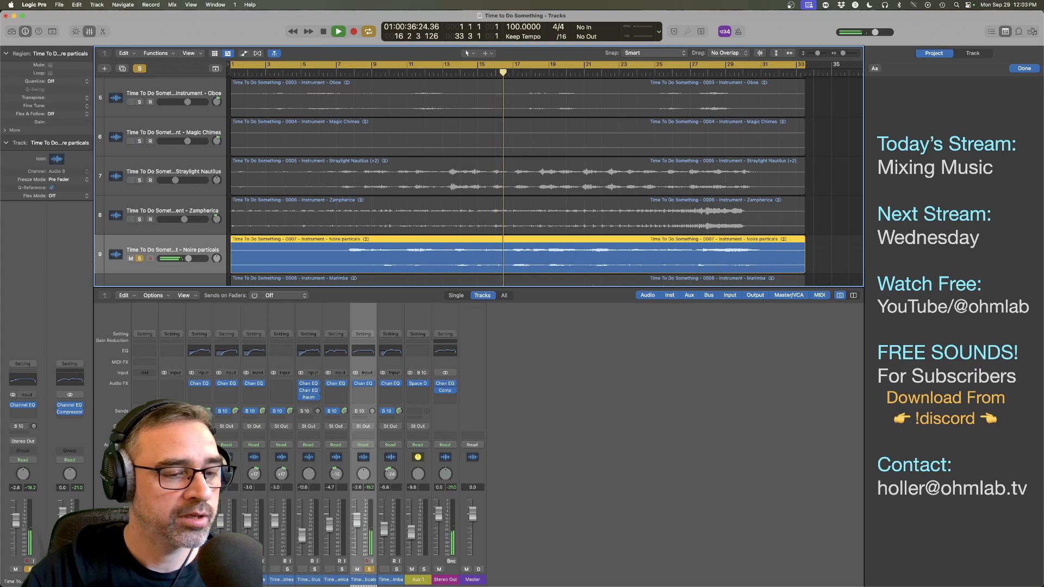
{"action": "key", "text": "ctrl+s"}
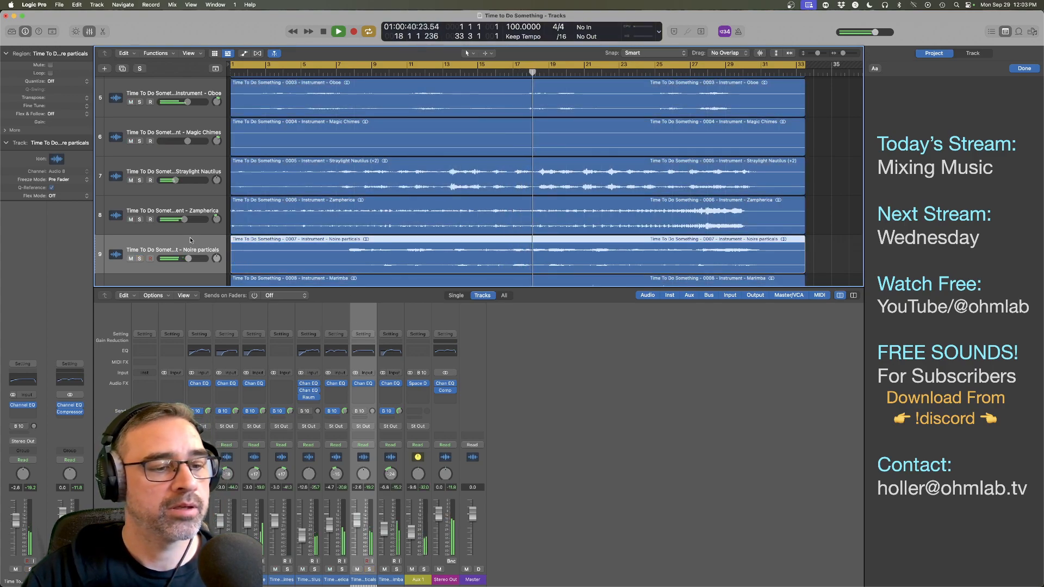
Step: In Noire particals' Channel EQ, set the low cut to 37.8 Hz and dip the fifth band by 3.5 dB at 300 Hz
{"action": "left_click", "coordinate": [23, 406]}
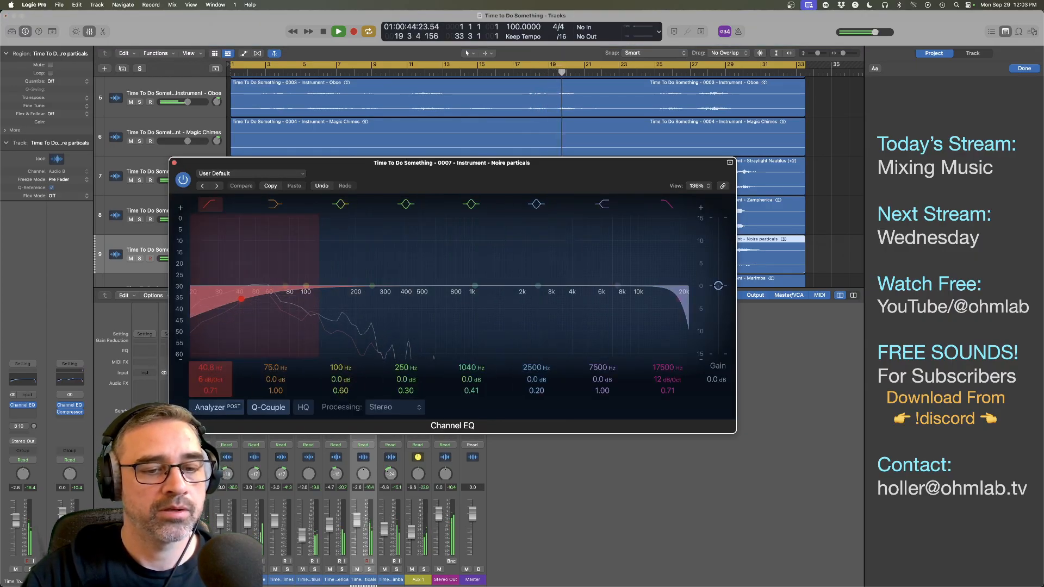
{"action": "left_click_drag", "start_coordinate": [208, 379], "coordinate": [203, 388]}
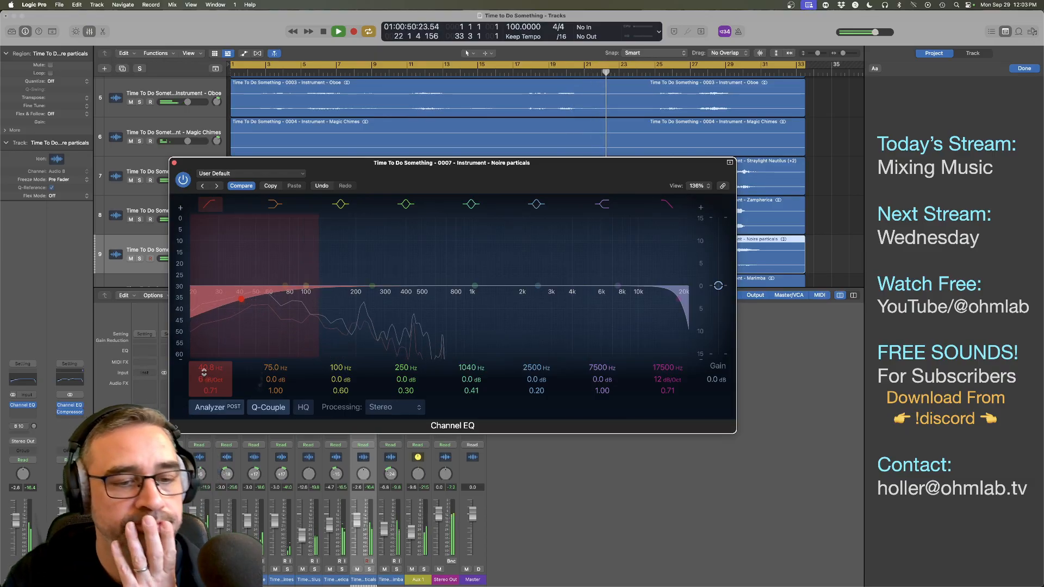
{"action": "left_click_drag", "start_coordinate": [204, 372], "coordinate": [204, 378]}
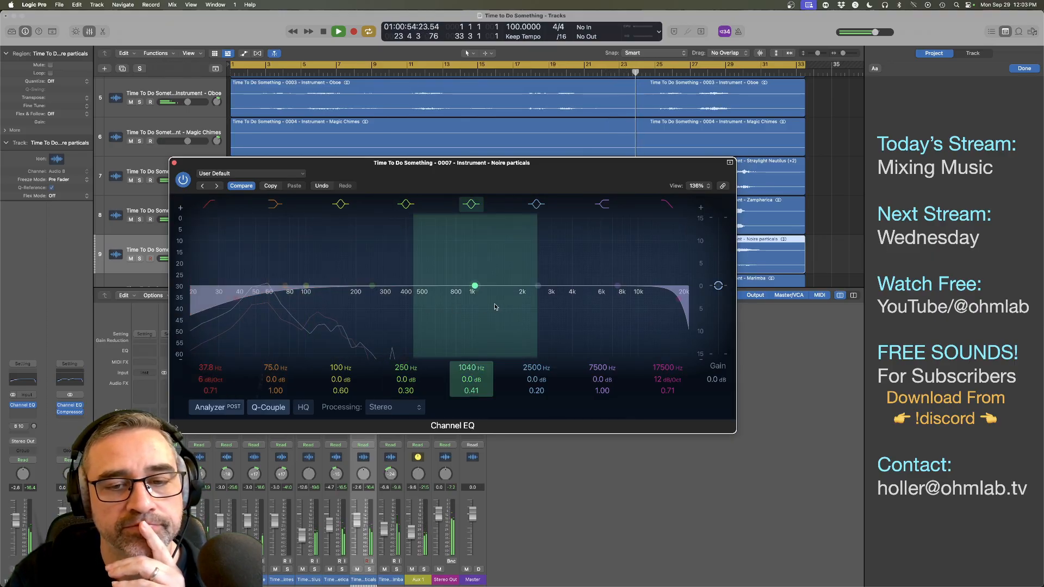
{"action": "mouse_move", "coordinate": [475, 287]}
{"action": "left_mouse_down"}
{"action": "mouse_move", "coordinate": [385, 289]}
{"action": "mouse_move", "coordinate": [387, 304]}
{"action": "left_mouse_up"}
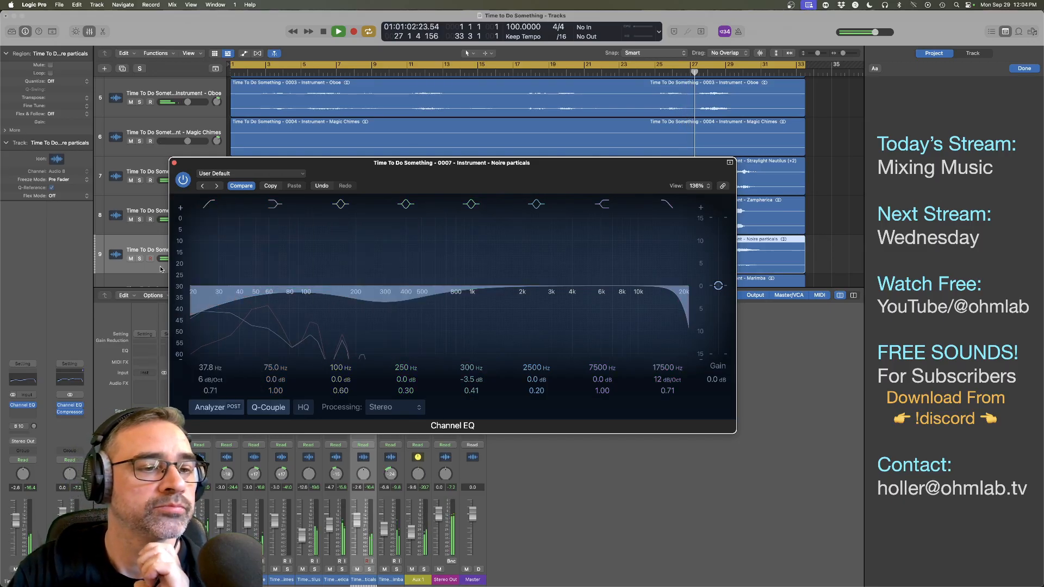
Step: With Noire particals soloed, refine the EQ dip to 334 Hz, -4.2 dB and Q 0.57, then unsolo it and close the EQ
{"action": "left_click", "coordinate": [139, 259]}
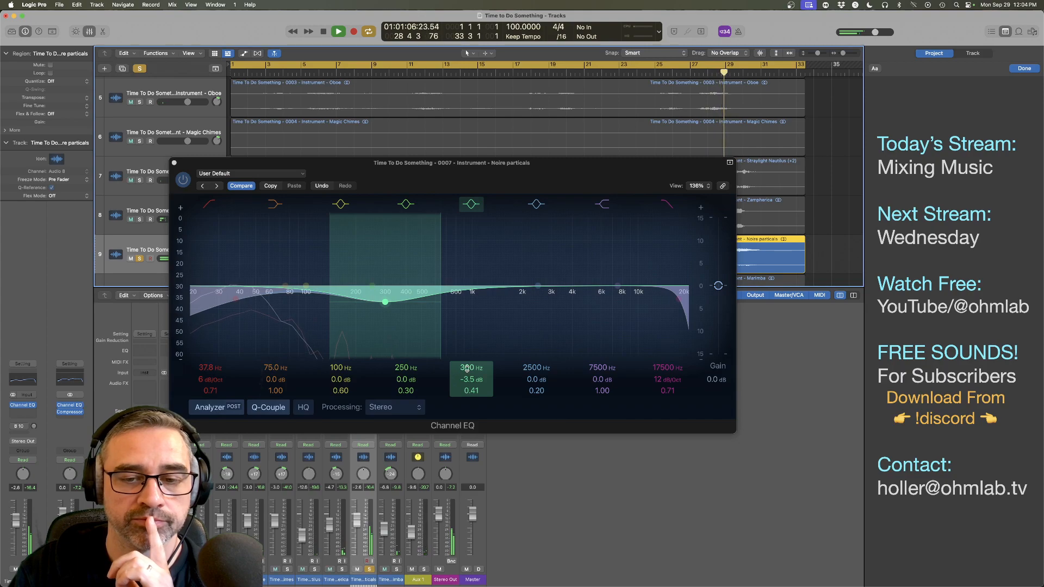
{"action": "left_click_drag", "start_coordinate": [469, 368], "coordinate": [468, 382]}
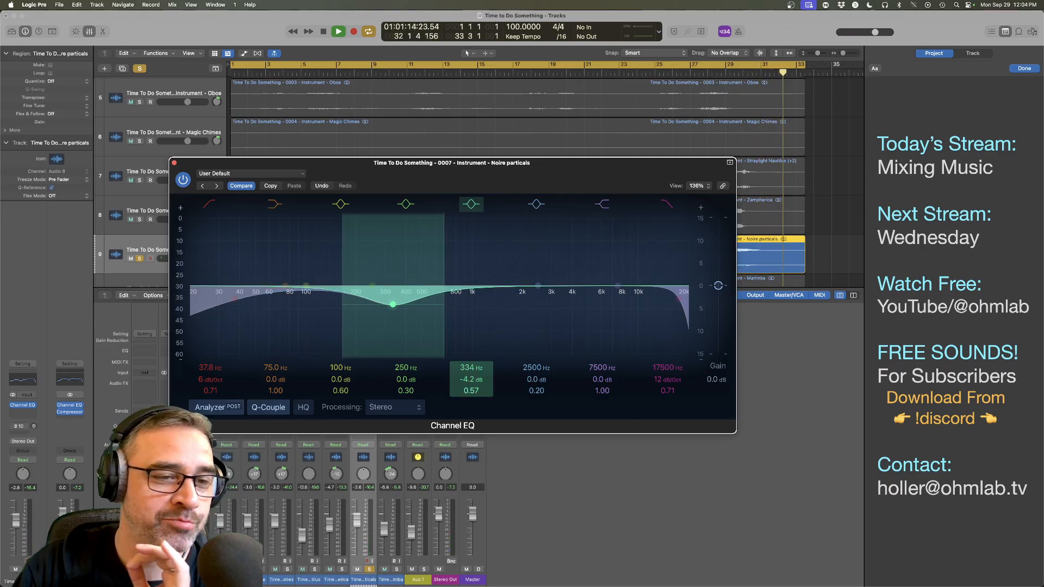
{"action": "left_click", "coordinate": [140, 258]}
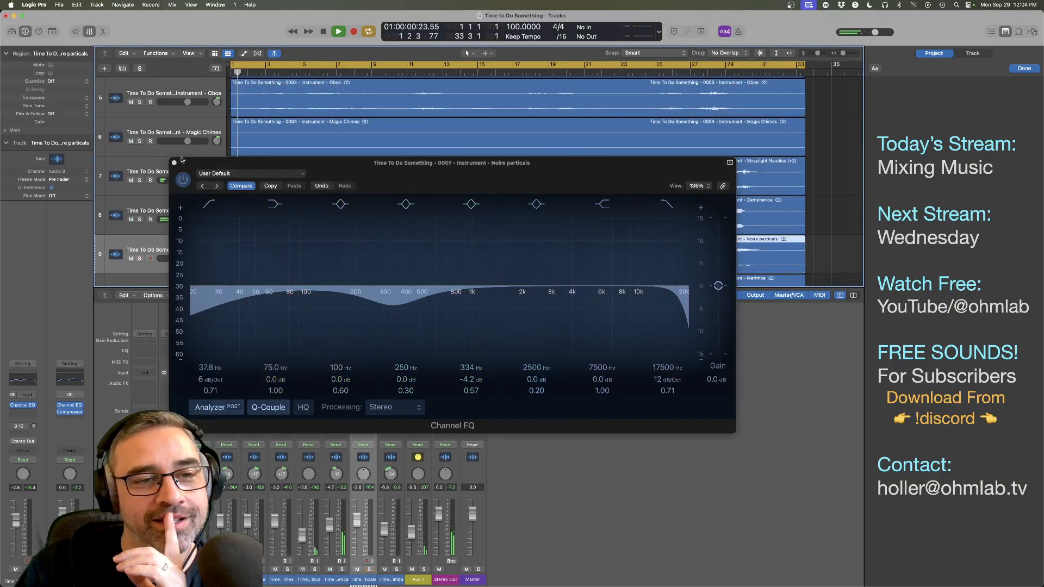
{"action": "left_click", "coordinate": [174, 164]}
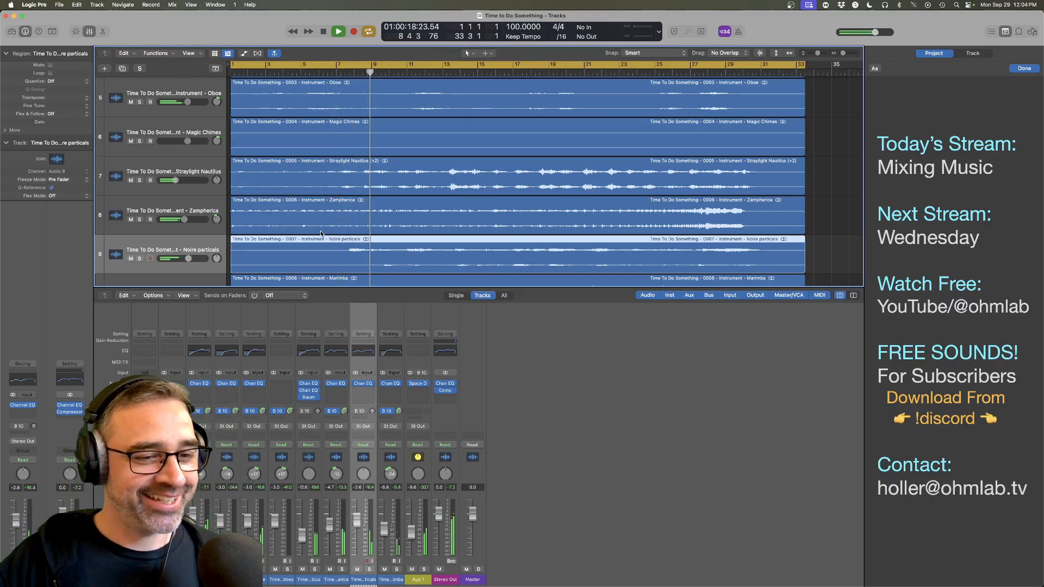
Step: Replay the full mix from the start and from around bar 8, raise Aux 1's volume to about -8.0 dB, and stop playback
{"action": "key", "text": "space"}
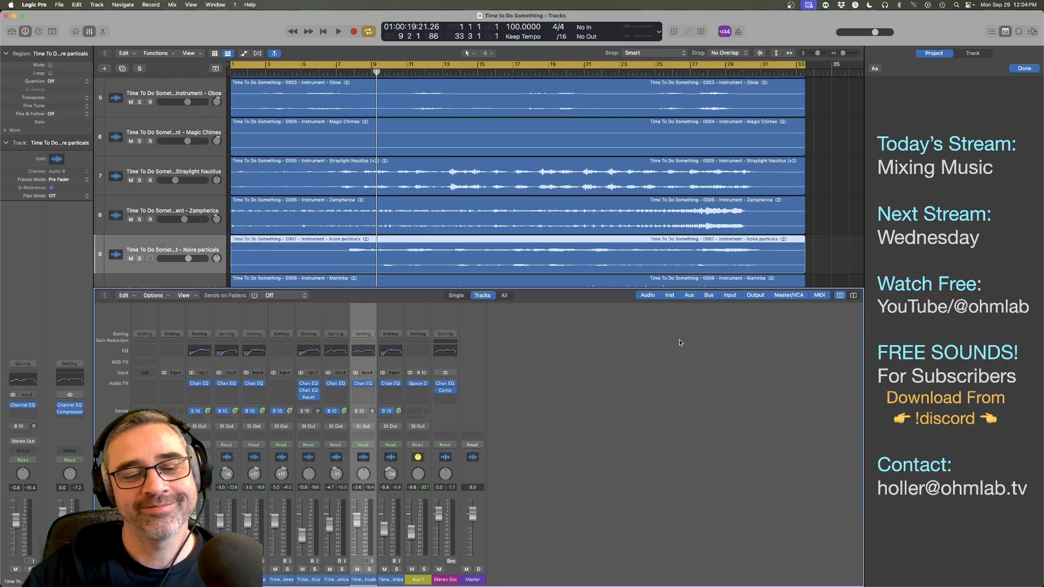
{"action": "key", "text": "space"}
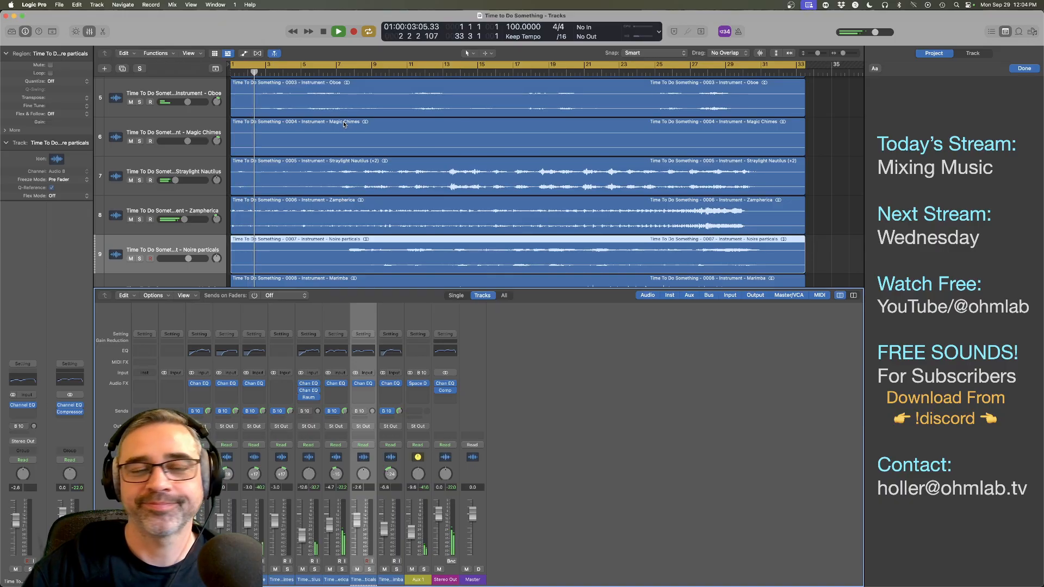
{"action": "left_click", "coordinate": [352, 72]}
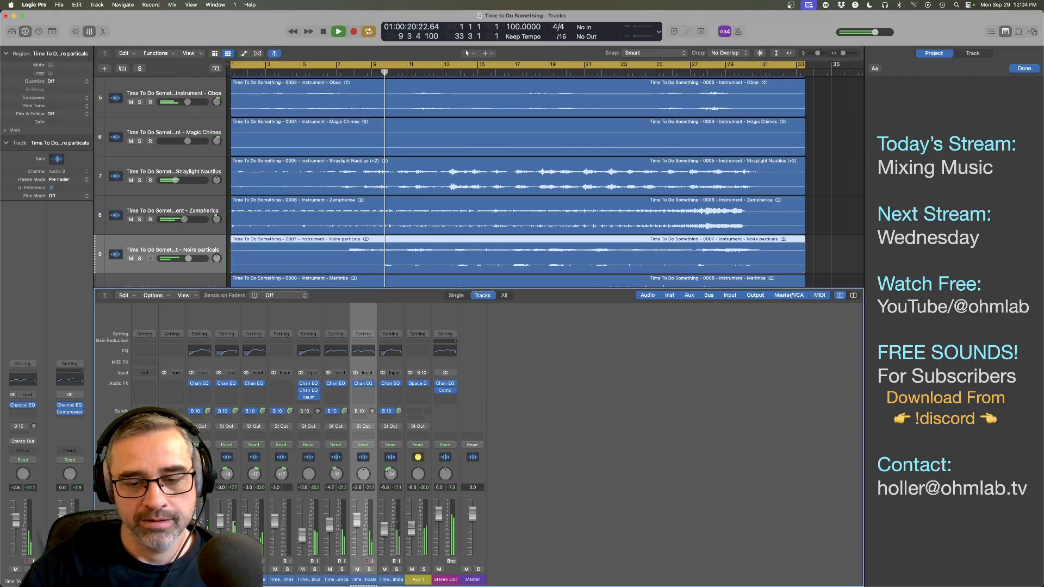
{"action": "left_click_drag", "start_coordinate": [413, 532], "coordinate": [414, 530]}
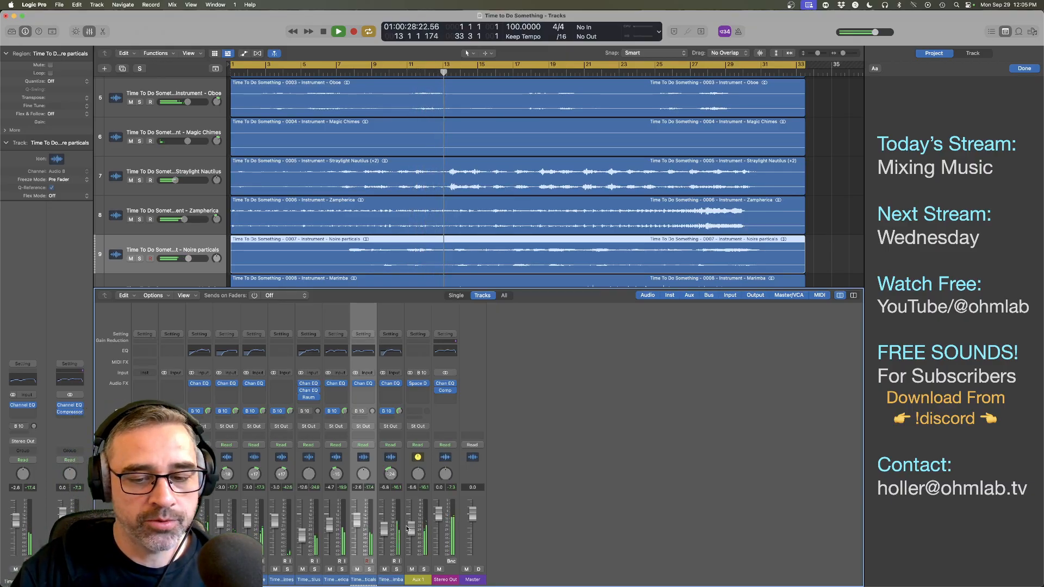
{"action": "left_click", "coordinate": [408, 529]}
{"action": "left_click_drag", "start_coordinate": [411, 528], "coordinate": [412, 532]}
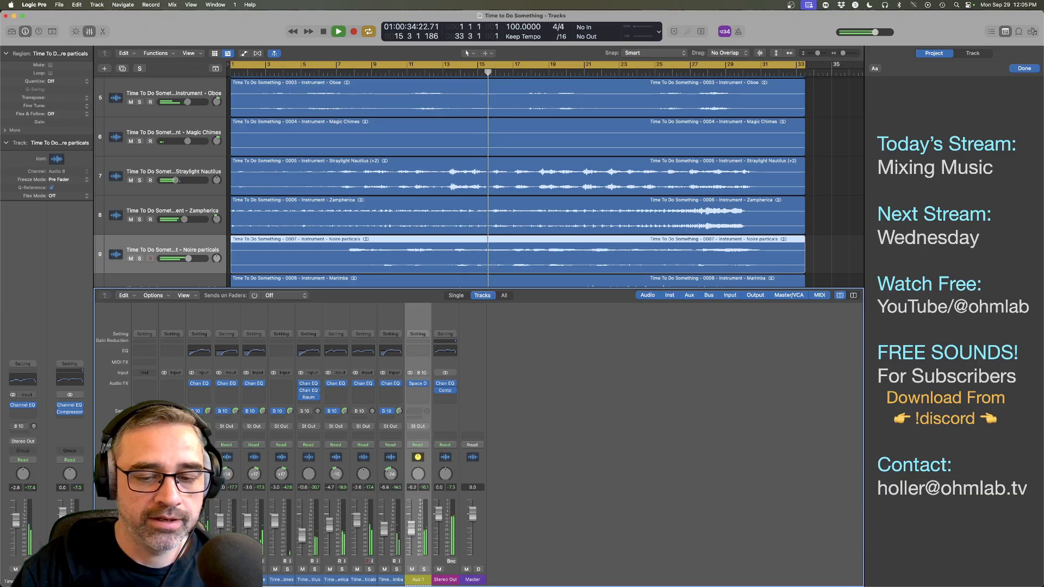
{"action": "left_click_drag", "start_coordinate": [412, 531], "coordinate": [412, 531]}
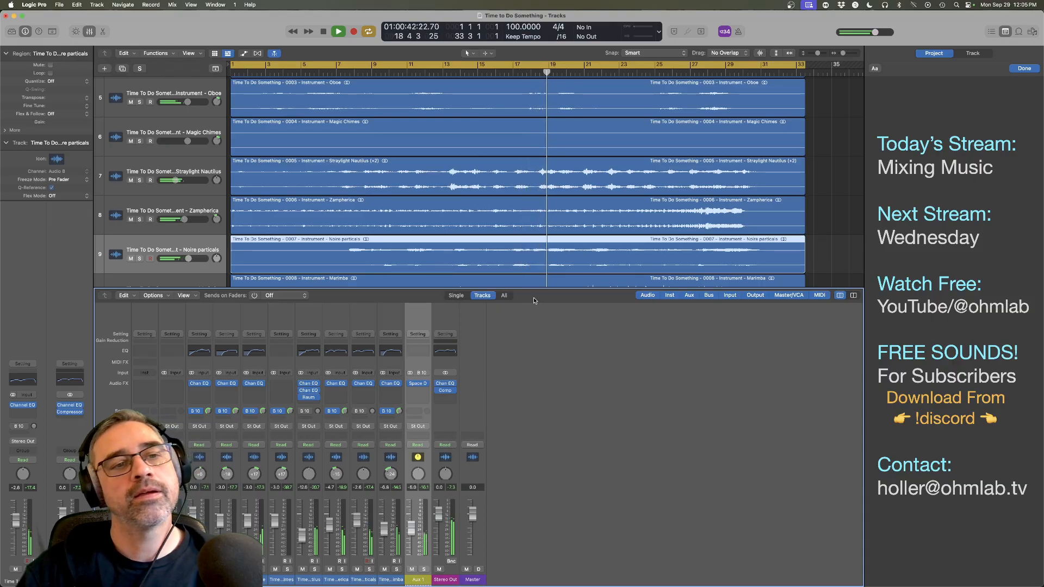
{"action": "key", "text": "space"}
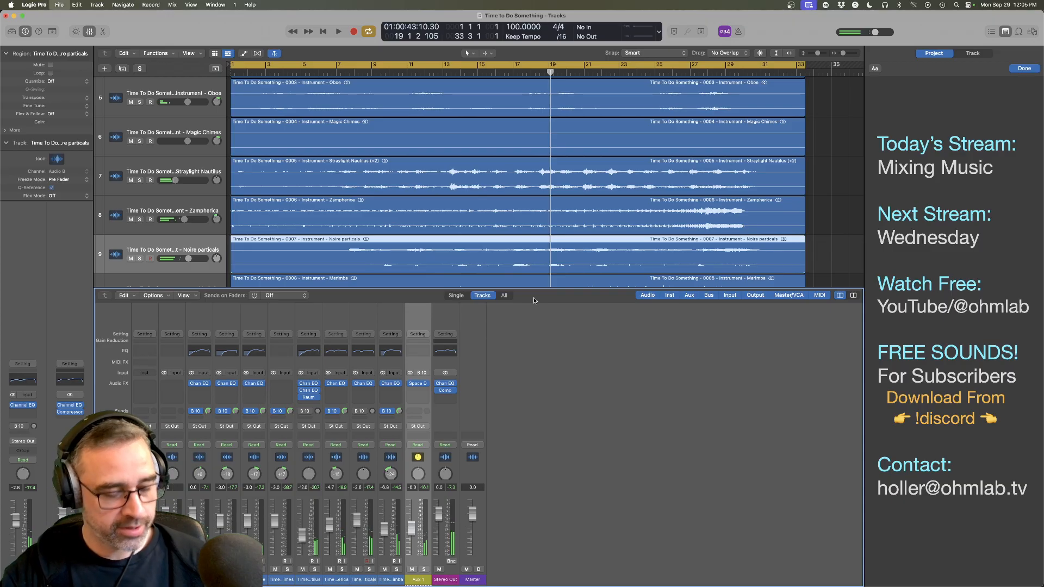
Step: Switch to Finder and preview the CRM Twitch 324 text document for the song's tempo and key
{"action": "key", "text": "super+Tab"}
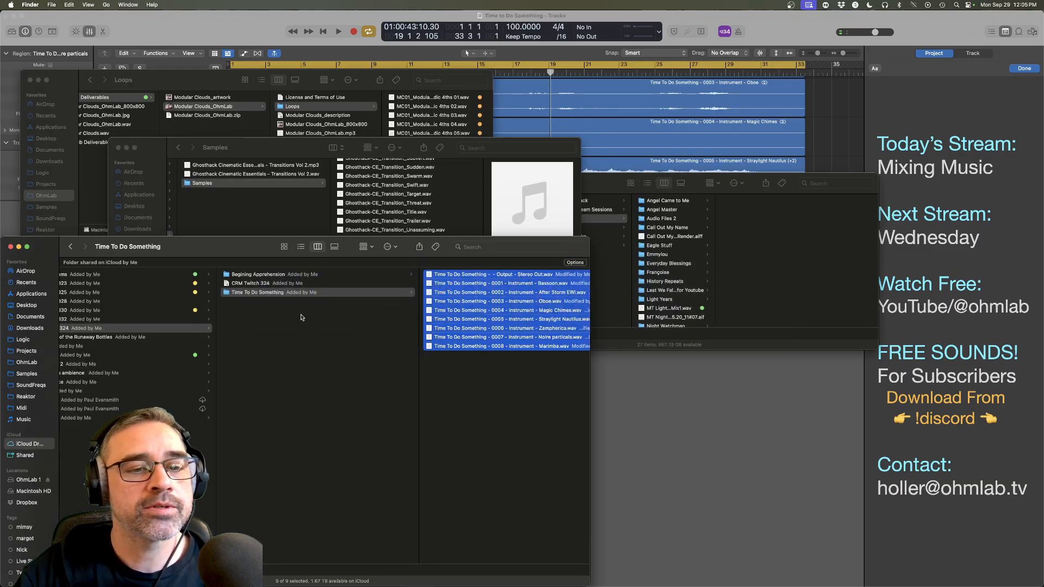
{"action": "left_click", "coordinate": [322, 285]}
{"action": "key", "text": "space"}
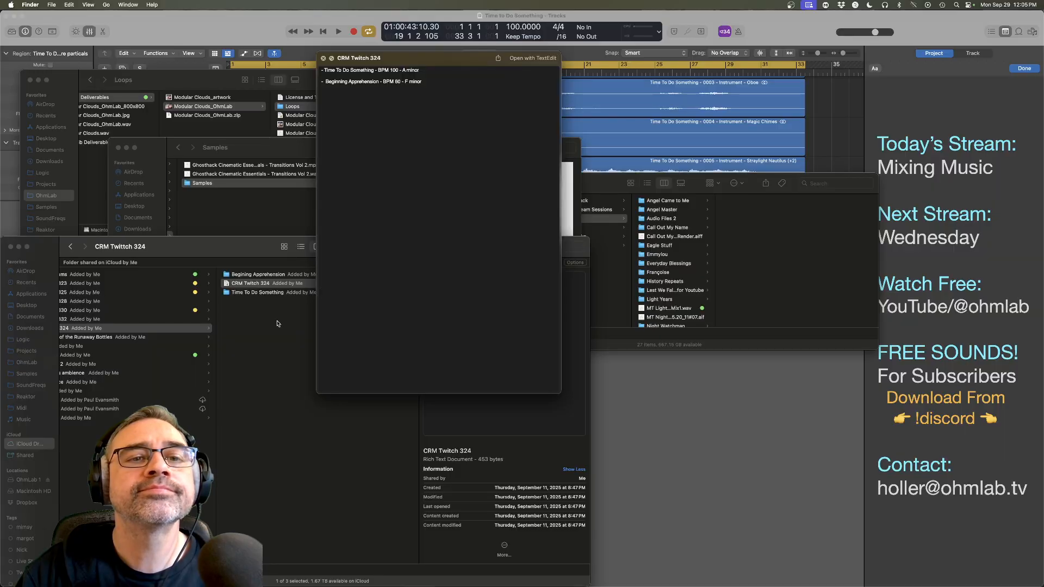
{"action": "key", "text": "space"}
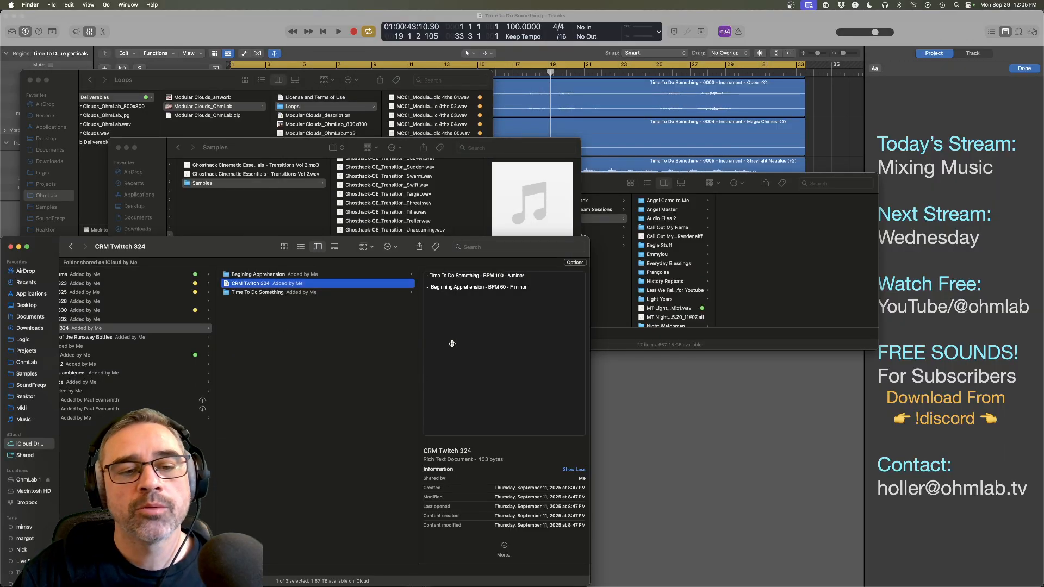
{"action": "key", "text": "super+Tab"}
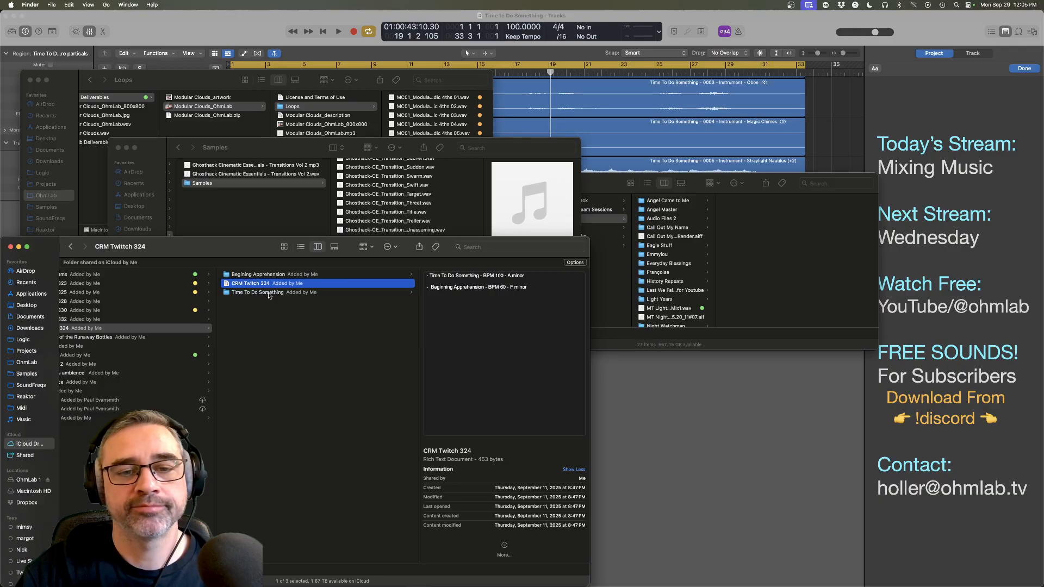
{"action": "key", "text": "super+Tab"}
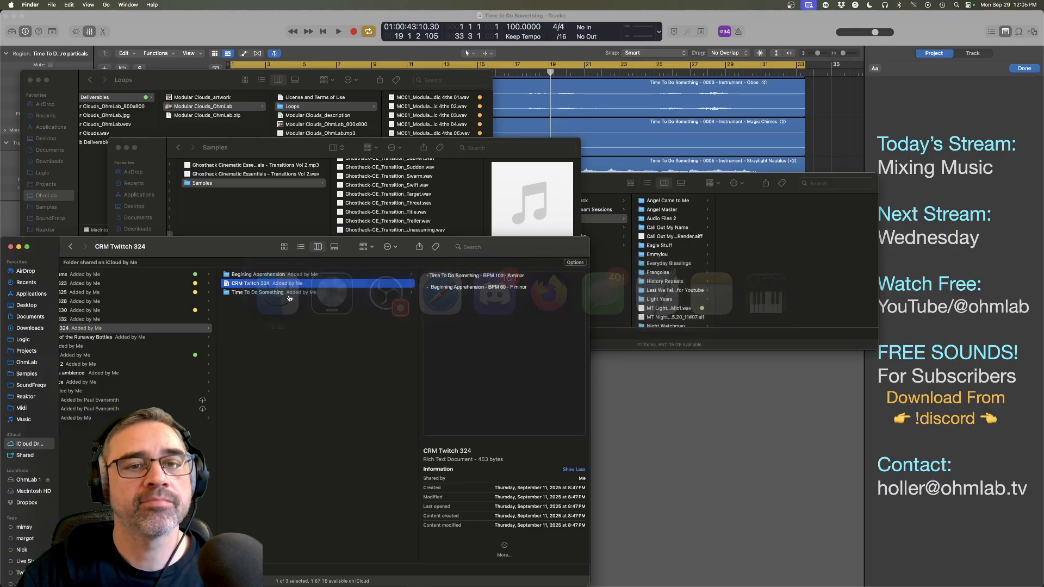
Step: Open the Samples folder of the Ghosthack Cinematic Essentials - Drones Vol 1 sound pack
{"action": "left_click", "coordinate": [448, 209]}
{"action": "scroll", "coordinate": [283, 228], "scroll_direction": "left", "scroll_amount": 5}
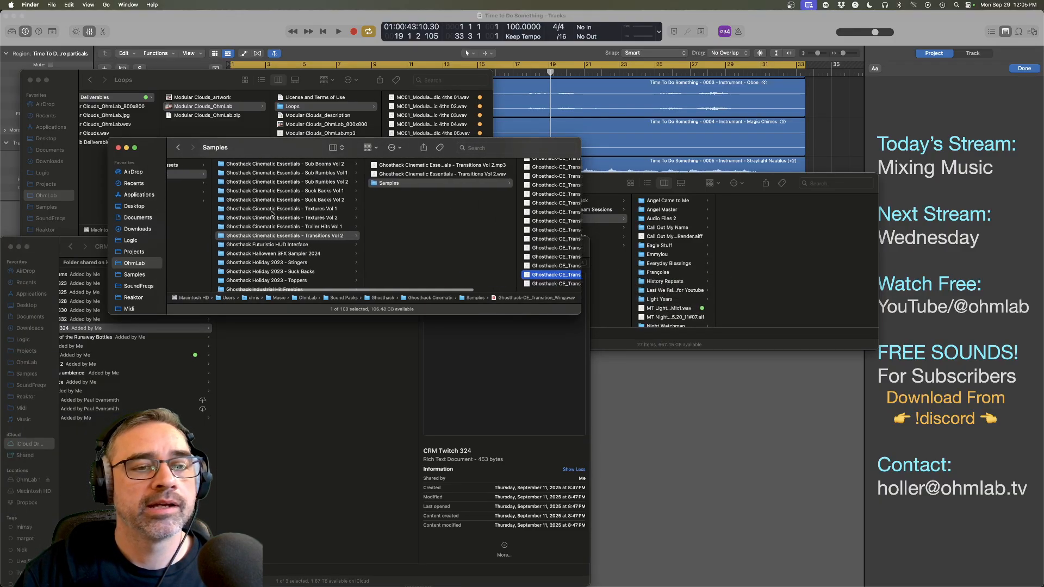
{"action": "scroll", "coordinate": [308, 241], "scroll_direction": "up", "scroll_amount": 3}
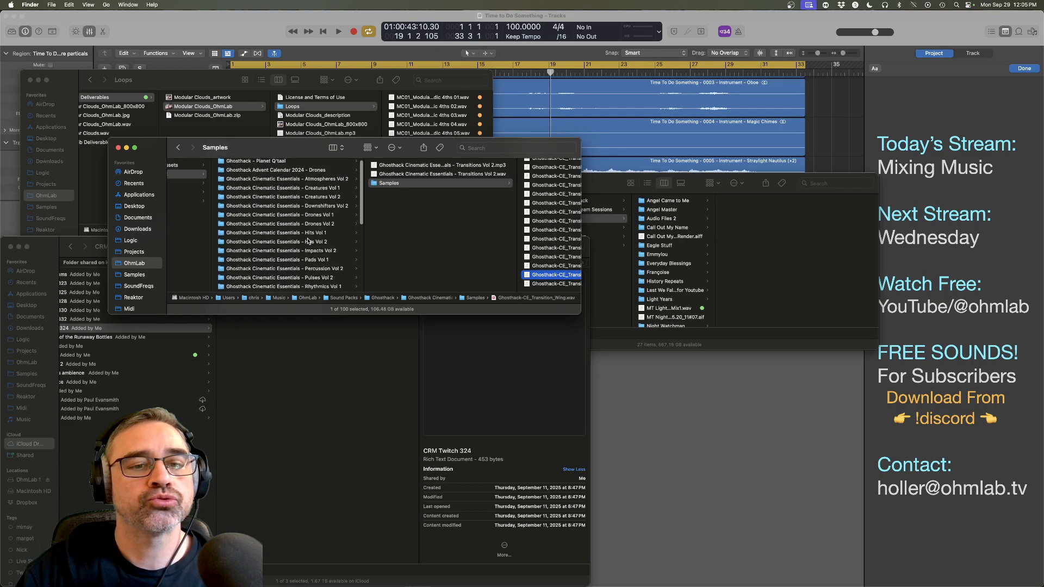
{"action": "left_click", "coordinate": [322, 222]}
{"action": "left_click", "coordinate": [322, 215]}
{"action": "left_click", "coordinate": [448, 184]}
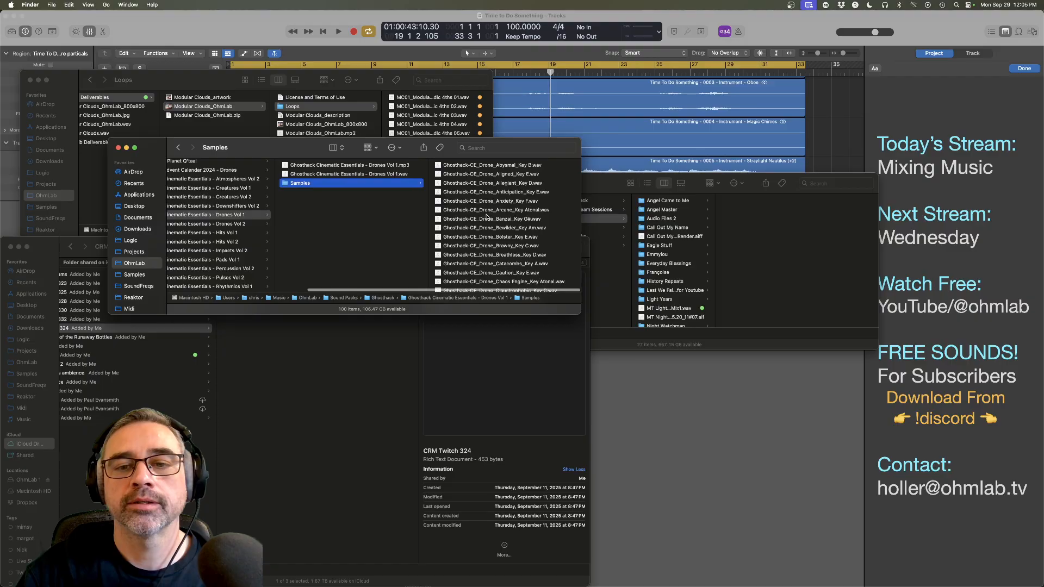
Step: Audition the drone sample Ghosthack-CE_Drone_Bewilder_Key Am.wav
{"action": "left_click", "coordinate": [491, 197]}
{"action": "key", "text": "space"}
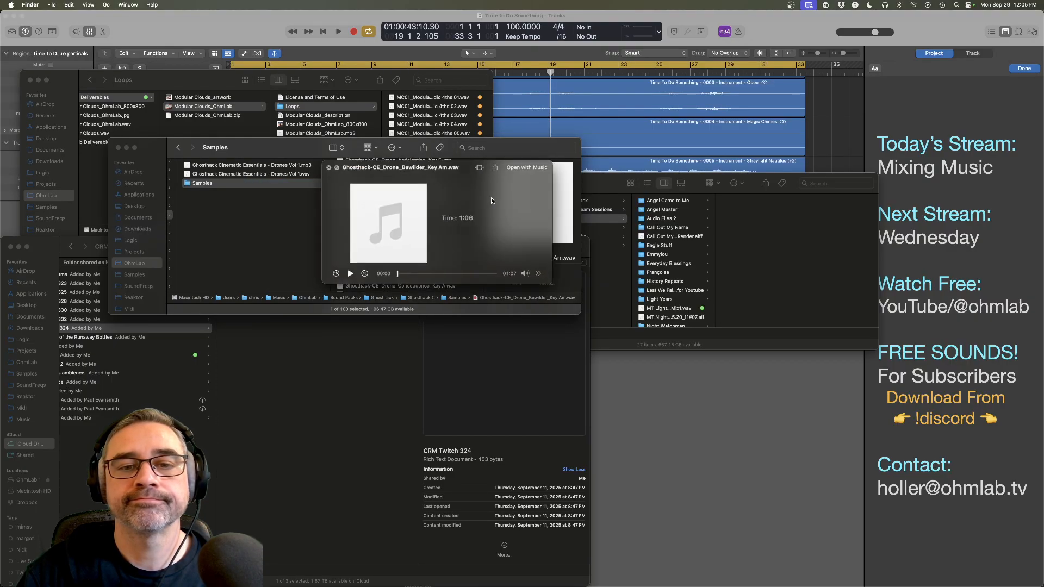
{"action": "key", "text": "space"}
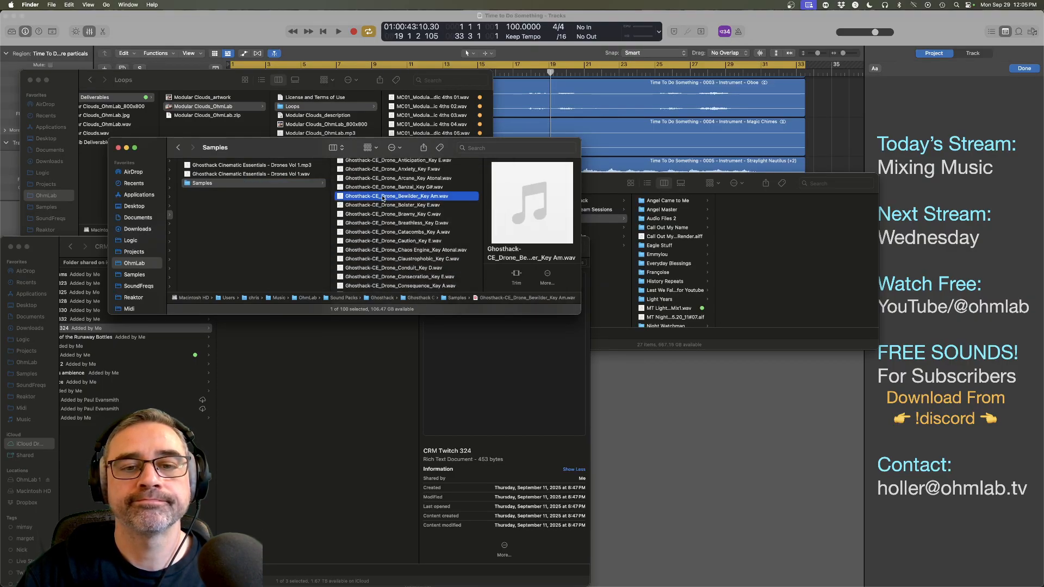
{"action": "scroll", "coordinate": [382, 199], "scroll_direction": "down", "scroll_amount": 3}
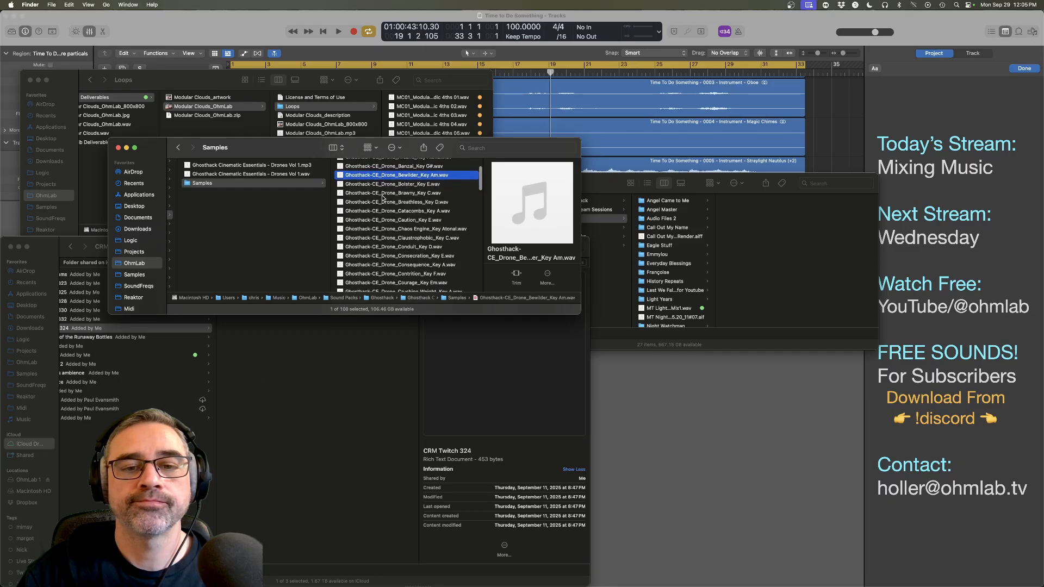
{"action": "key", "text": "space"}
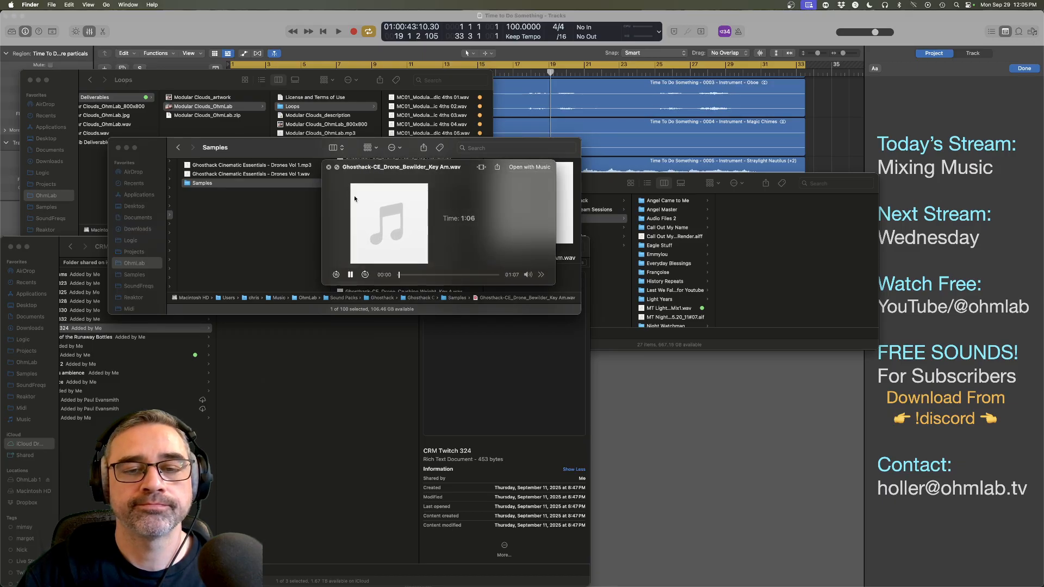
{"action": "key", "text": "space"}
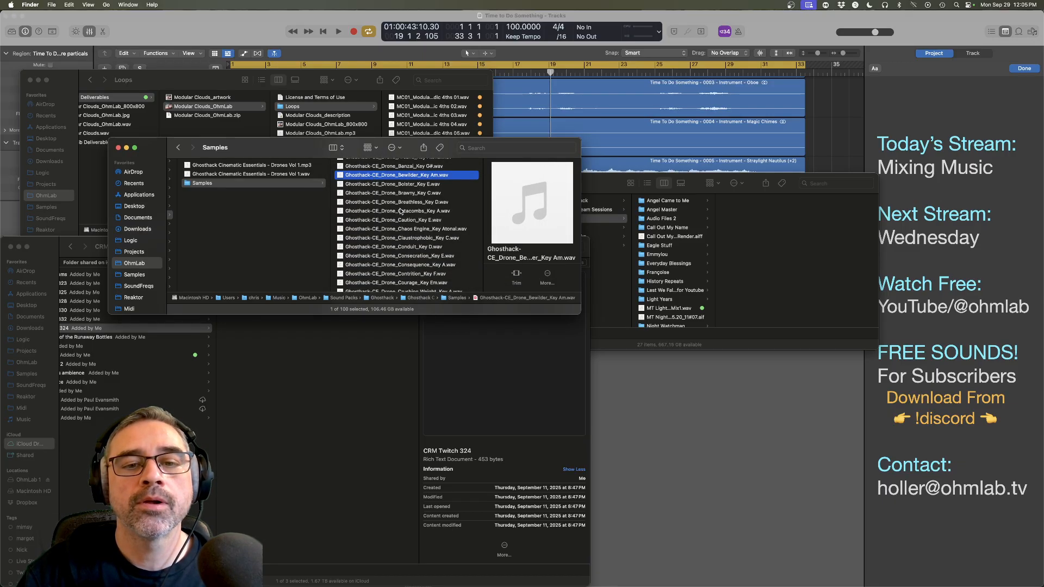
Step: Audition the drone sample Ghosthack-CE_Drone_Crushing Weight_Key A.wav and look further down the list for other drones
{"action": "scroll", "coordinate": [382, 232], "scroll_direction": "down", "scroll_amount": 5}
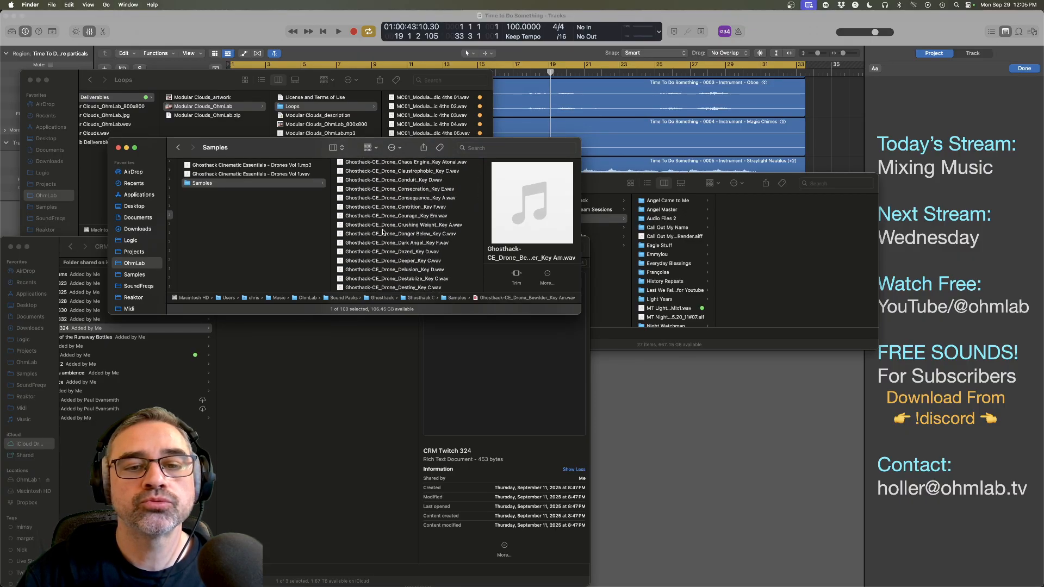
{"action": "scroll", "coordinate": [383, 232], "scroll_direction": "down", "scroll_amount": 1}
{"action": "left_click", "coordinate": [385, 220]}
{"action": "key", "text": "space"}
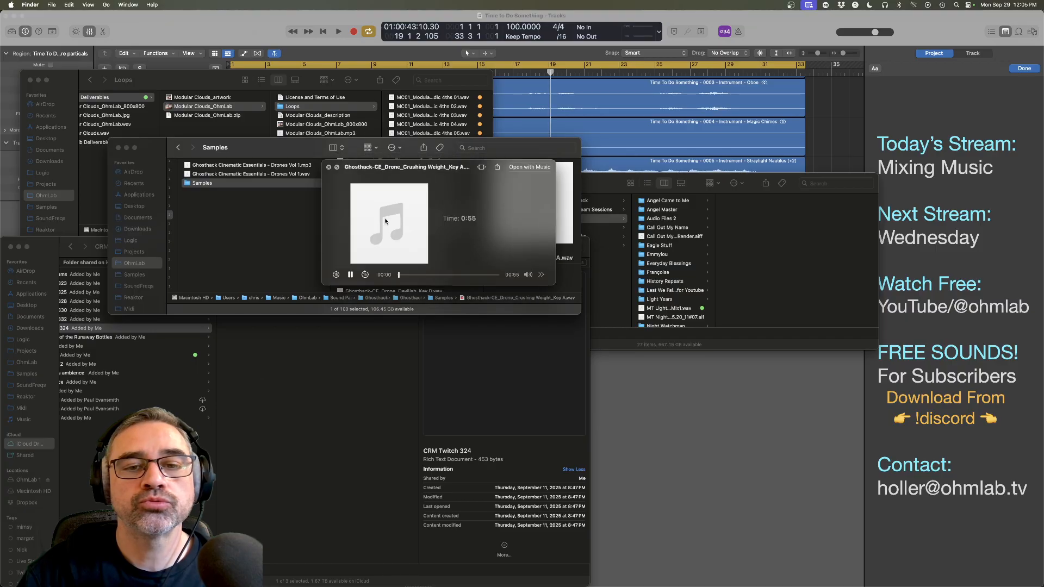
{"action": "key", "text": "space"}
{"action": "scroll", "coordinate": [385, 220], "scroll_direction": "down", "scroll_amount": 5}
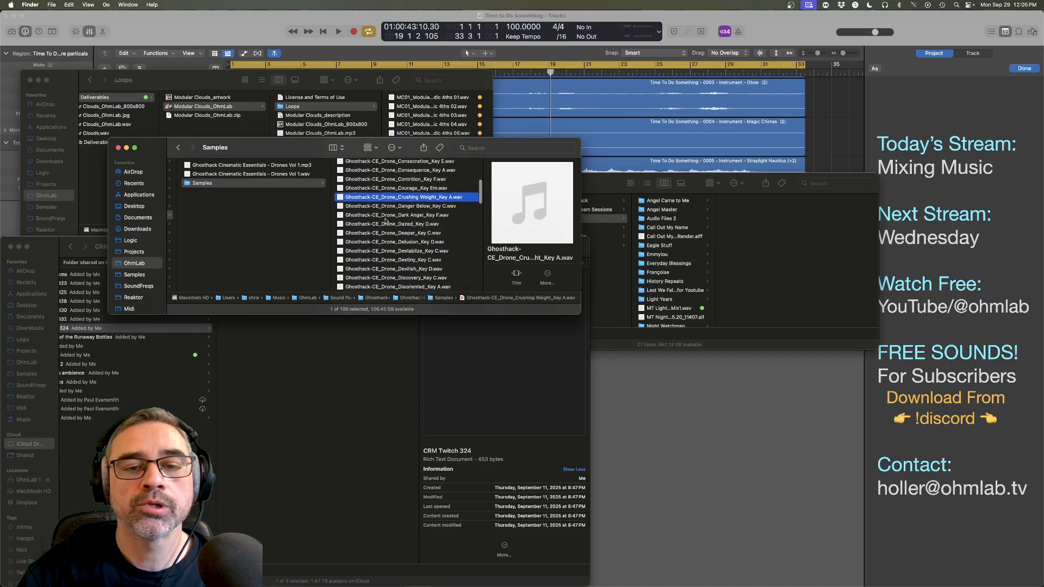
Step: Look further down the drone list and audition Ghosthack-CE_Drone_Highland_Key C.wav
{"action": "left_click", "coordinate": [385, 227]}
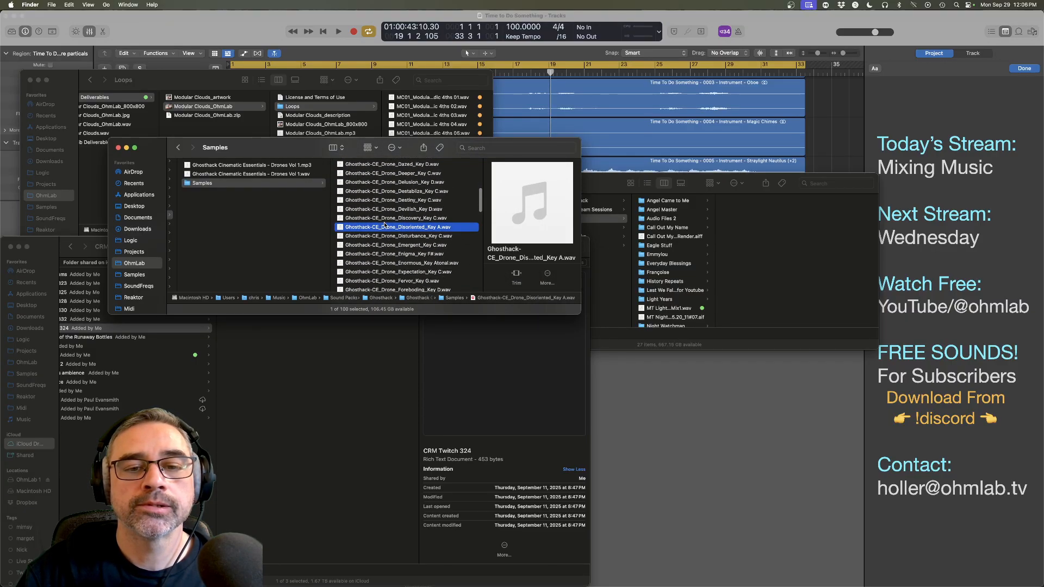
{"action": "scroll", "coordinate": [385, 225], "scroll_direction": "down", "scroll_amount": 5}
{"action": "scroll", "coordinate": [384, 225], "scroll_direction": "down", "scroll_amount": 5}
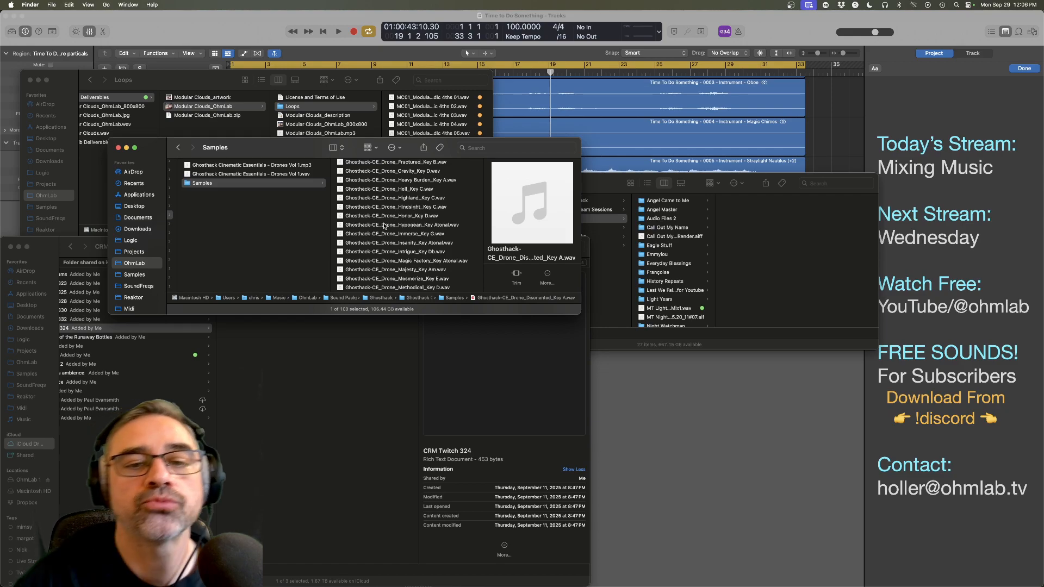
{"action": "left_click", "coordinate": [433, 199]}
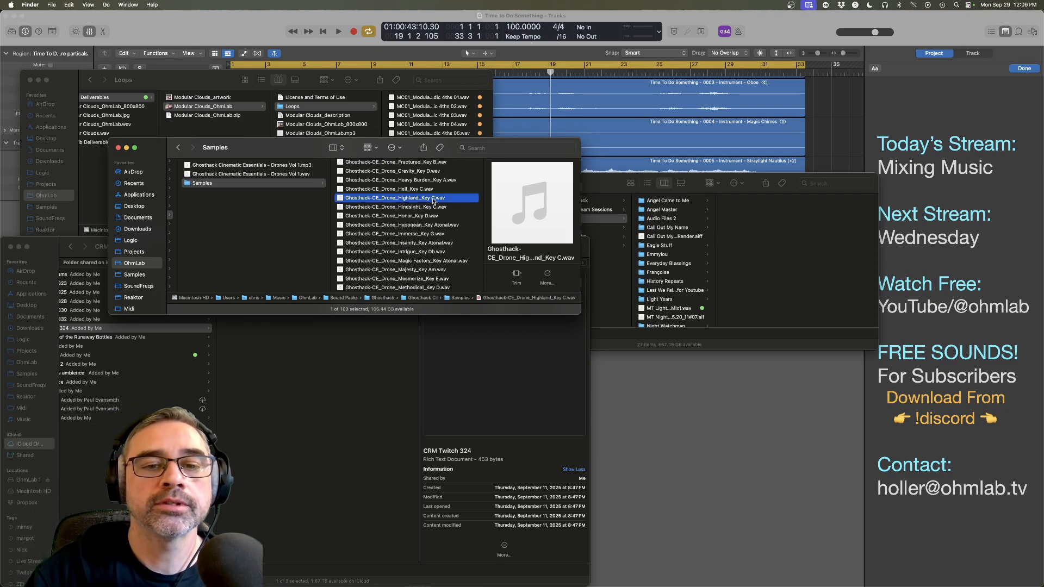
{"action": "key", "text": "space"}
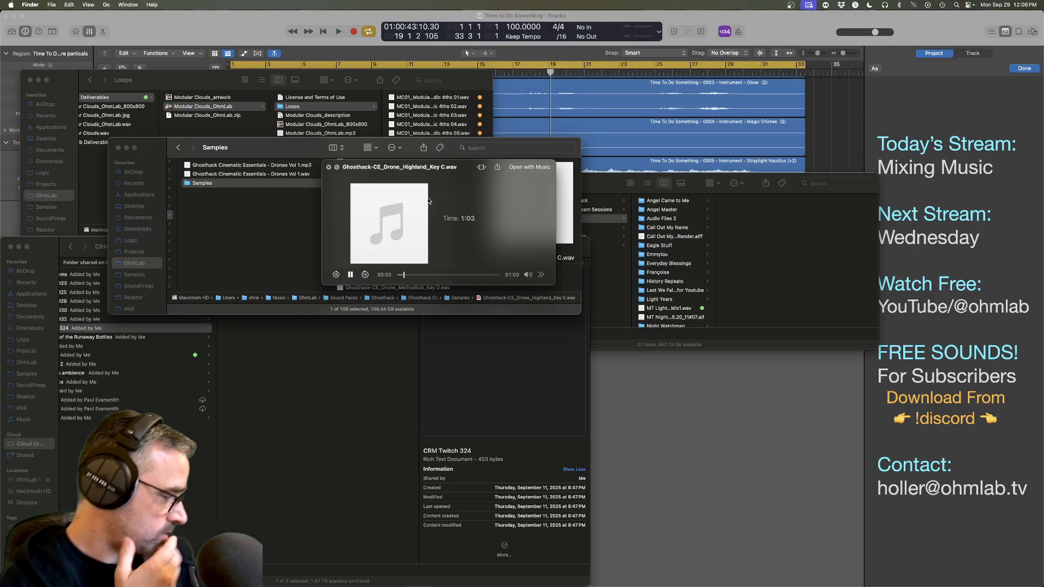
{"action": "key", "text": "space"}
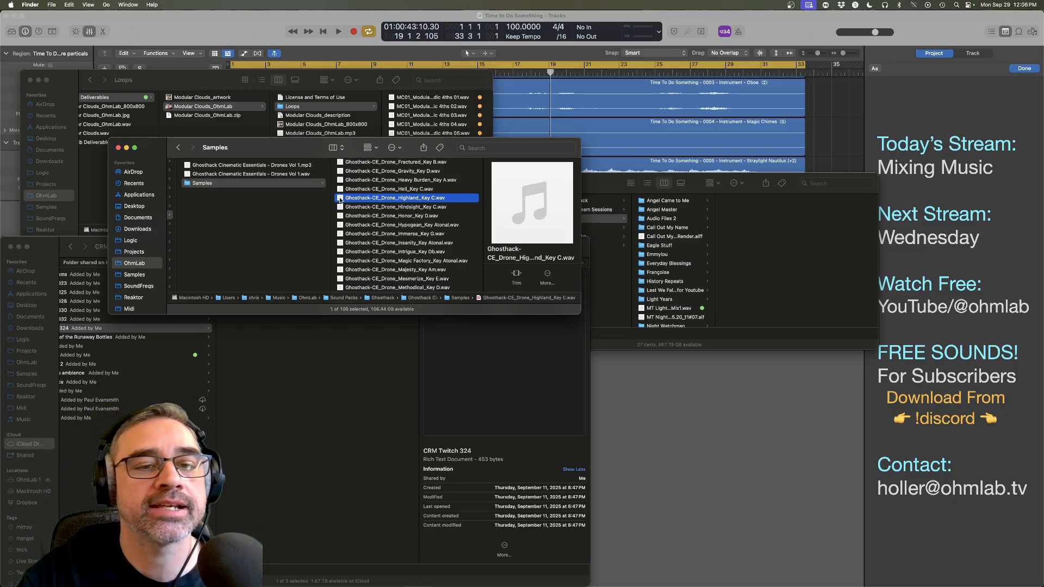
Step: Place the Highland drone at bar 1 on a new track in Logic Pro and transpose its region by -3
{"action": "left_click_drag", "start_coordinate": [340, 201], "coordinate": [231, 267]}
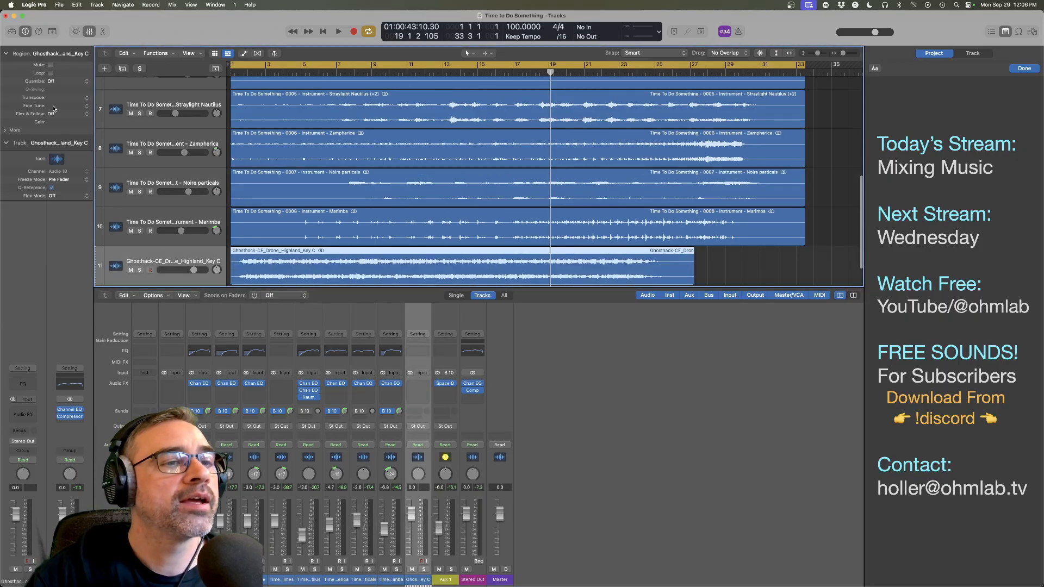
{"action": "left_click_drag", "start_coordinate": [50, 102], "coordinate": [54, 103]}
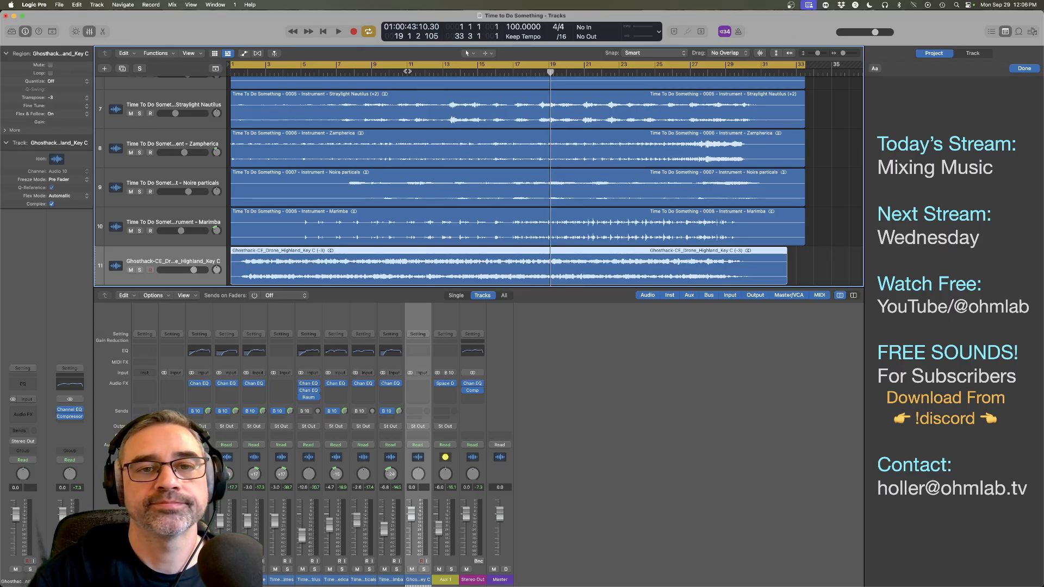
Step: Balance the Highland drone track's volume during playback and compare the mix with the drone muted and unmuted
{"action": "key", "text": "space"}
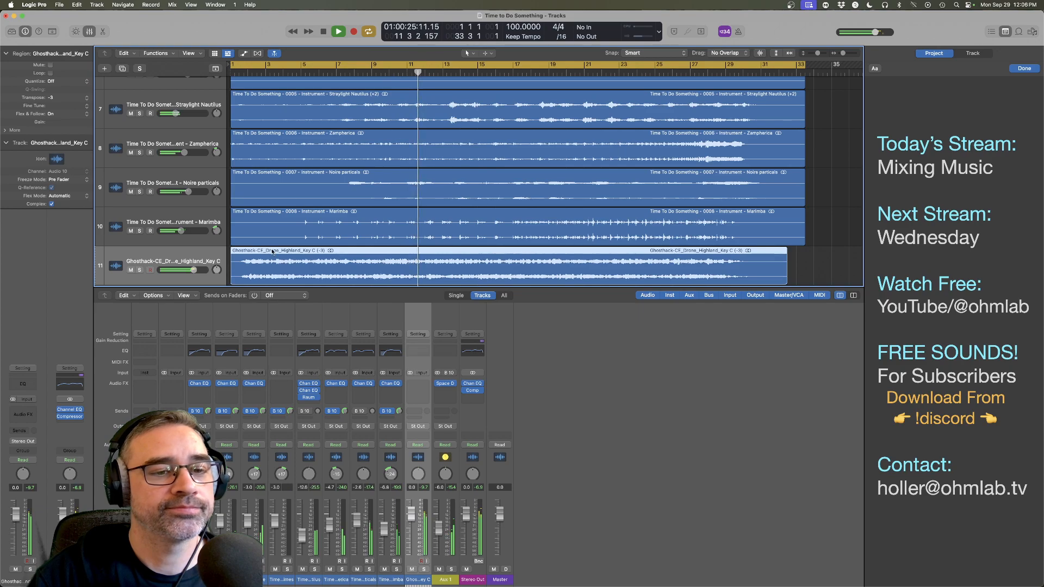
{"action": "left_click_drag", "start_coordinate": [195, 270], "coordinate": [194, 270]}
{"action": "left_click_drag", "start_coordinate": [161, 270], "coordinate": [179, 270]}
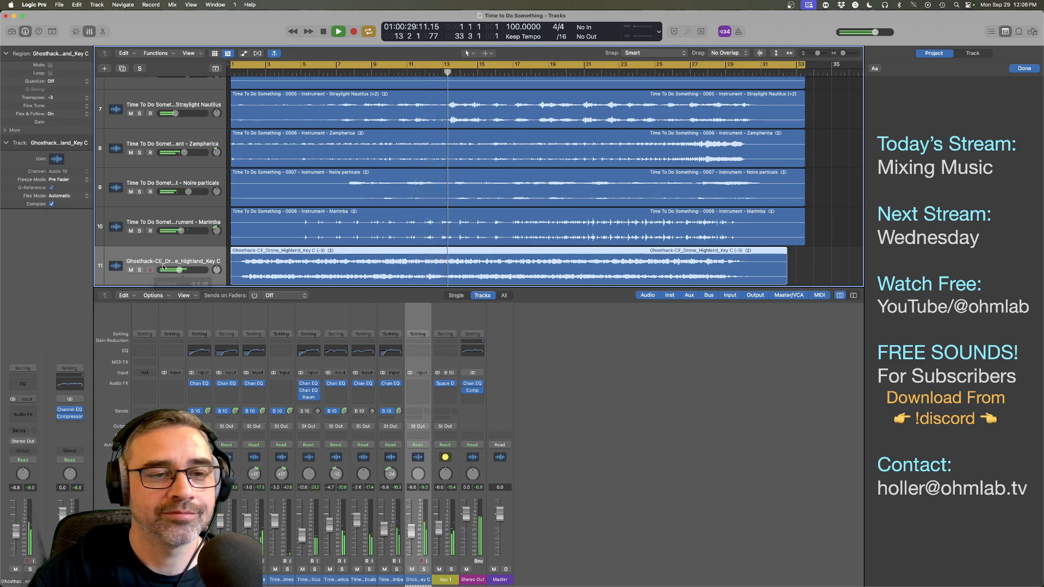
{"action": "key", "text": "space"}
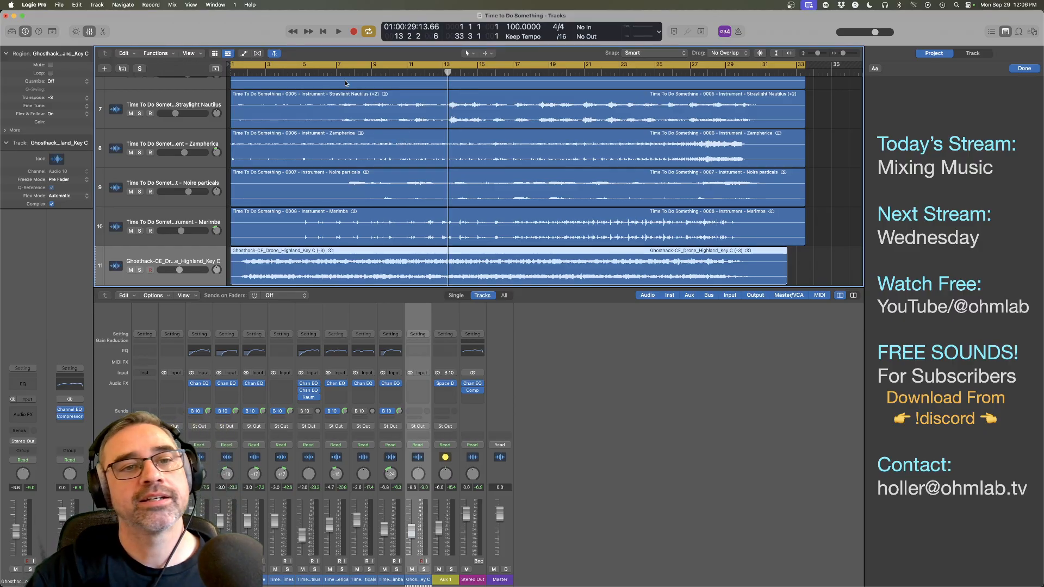
{"action": "key", "text": "space"}
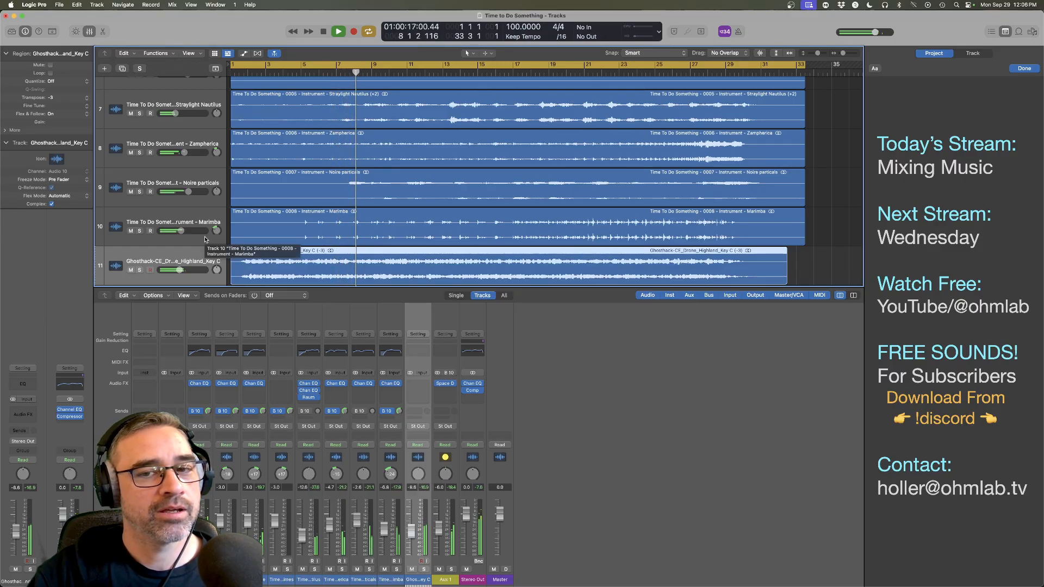
{"action": "left_click_drag", "start_coordinate": [180, 270], "coordinate": [189, 270]}
{"action": "left_click", "coordinate": [132, 271]}
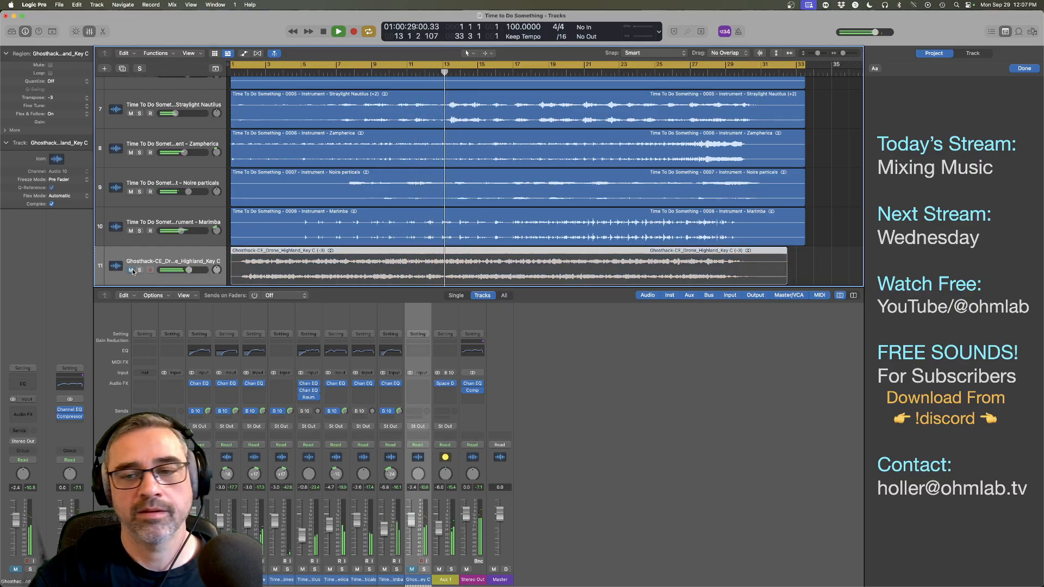
{"action": "left_click", "coordinate": [131, 270]}
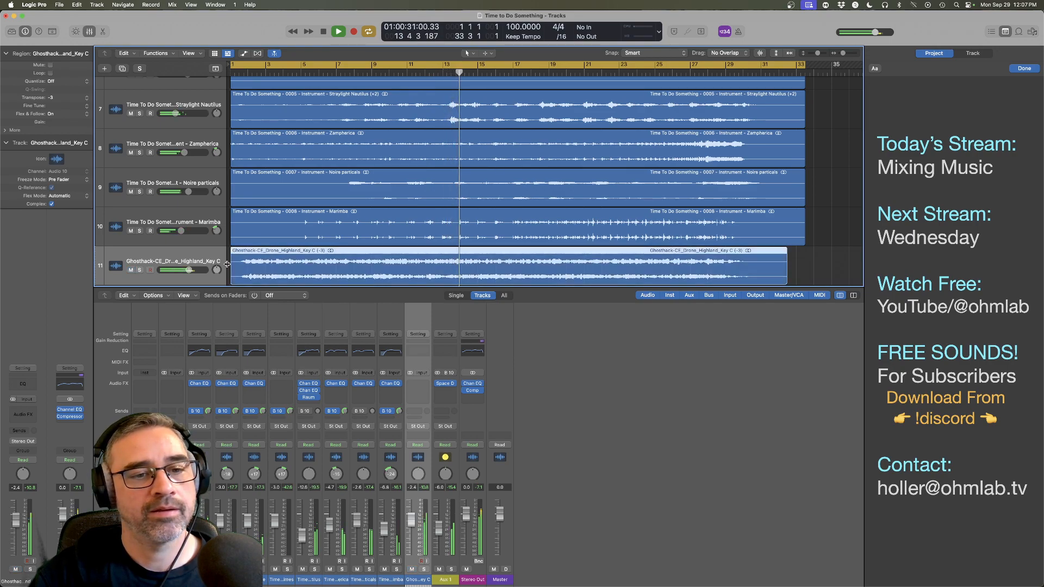
Step: Try the Highland drone region with a transposition of -15 and return it to -3
{"action": "key", "text": "space"}
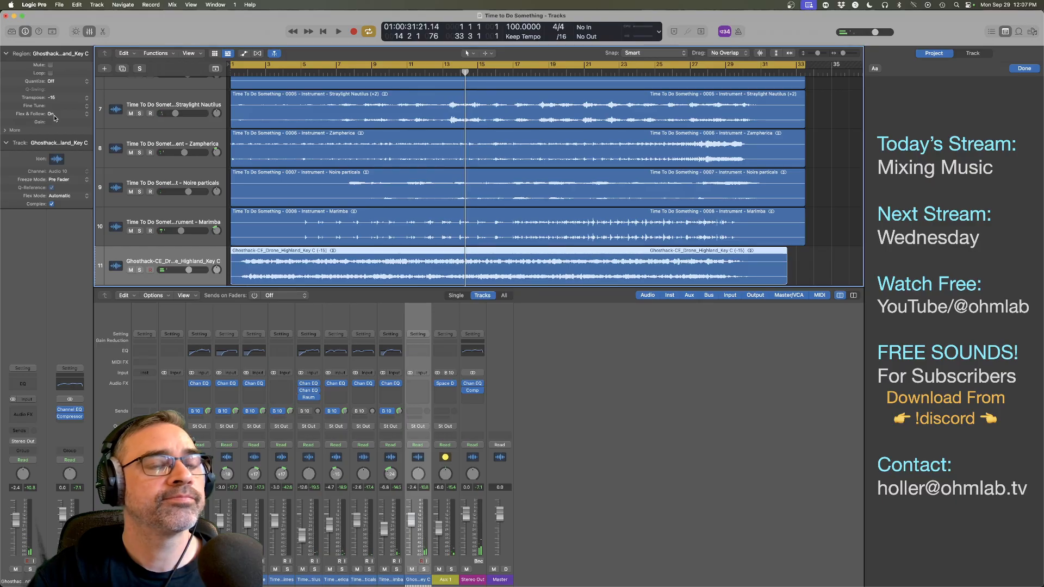
{"action": "key", "text": "space"}
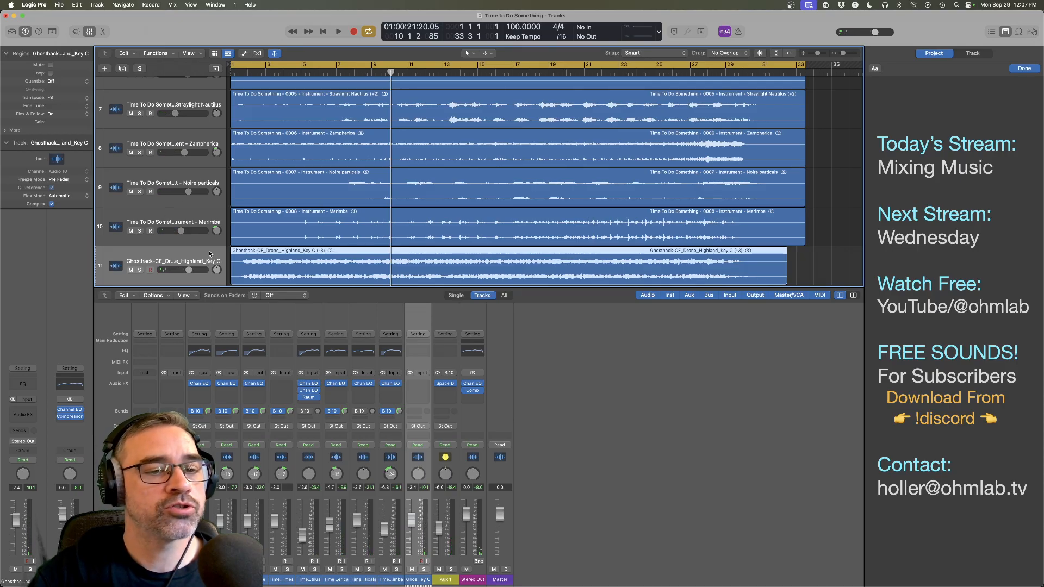
Step: Solo the Highland drone track and add a Channel EQ with a low cut at 306 Hz and 18 dB/Oct
{"action": "key", "text": "space"}
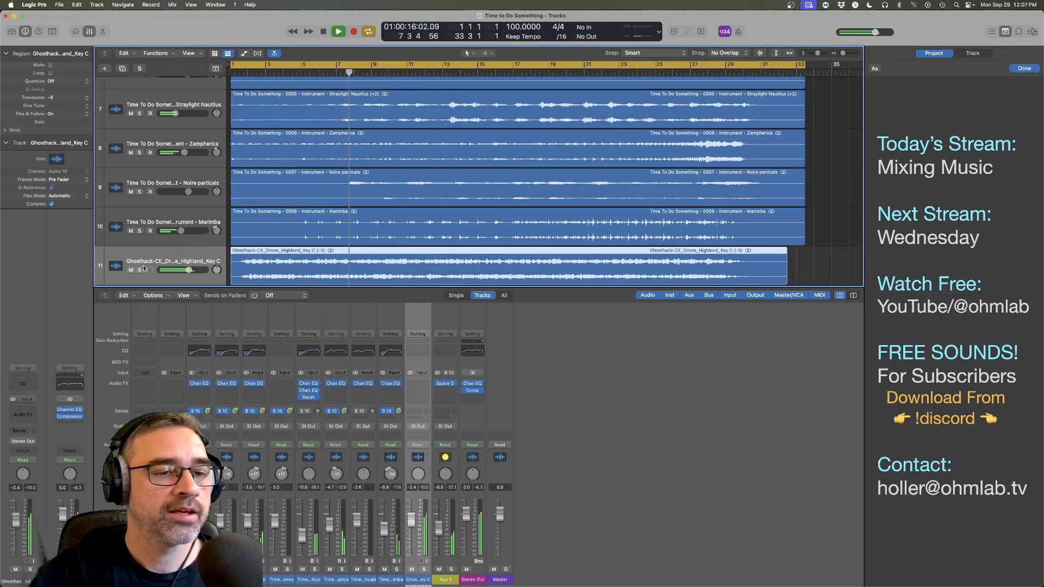
{"action": "key", "text": "s"}
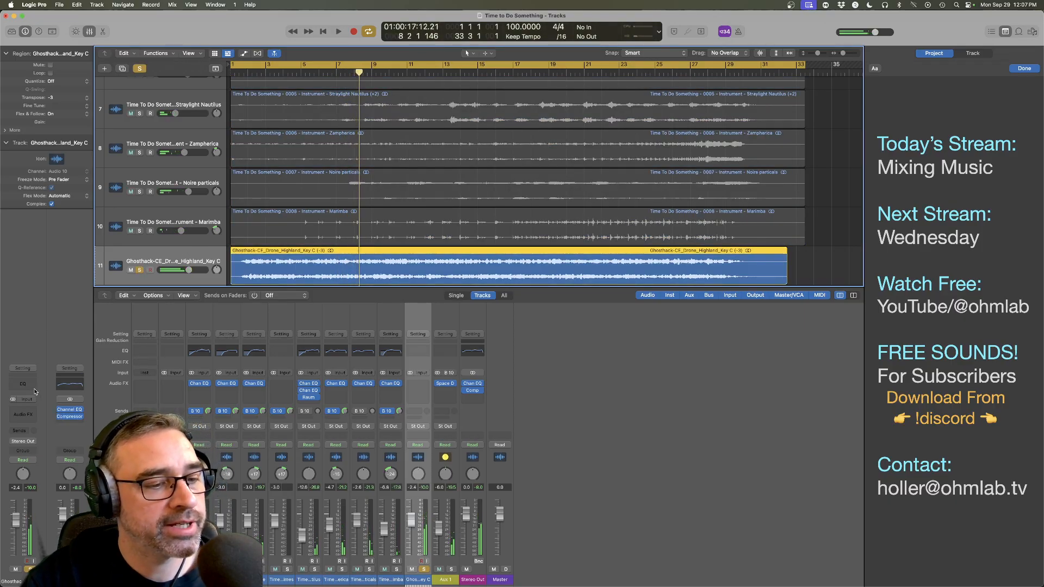
{"action": "left_click", "coordinate": [23, 384]}
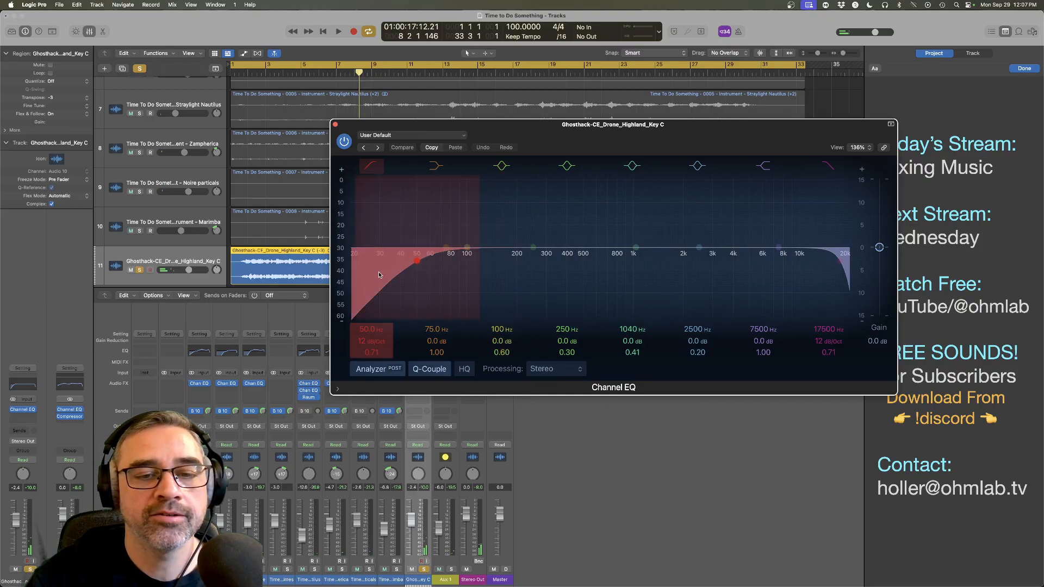
{"action": "key", "text": "space"}
{"action": "left_click_drag", "start_coordinate": [376, 277], "coordinate": [493, 268]}
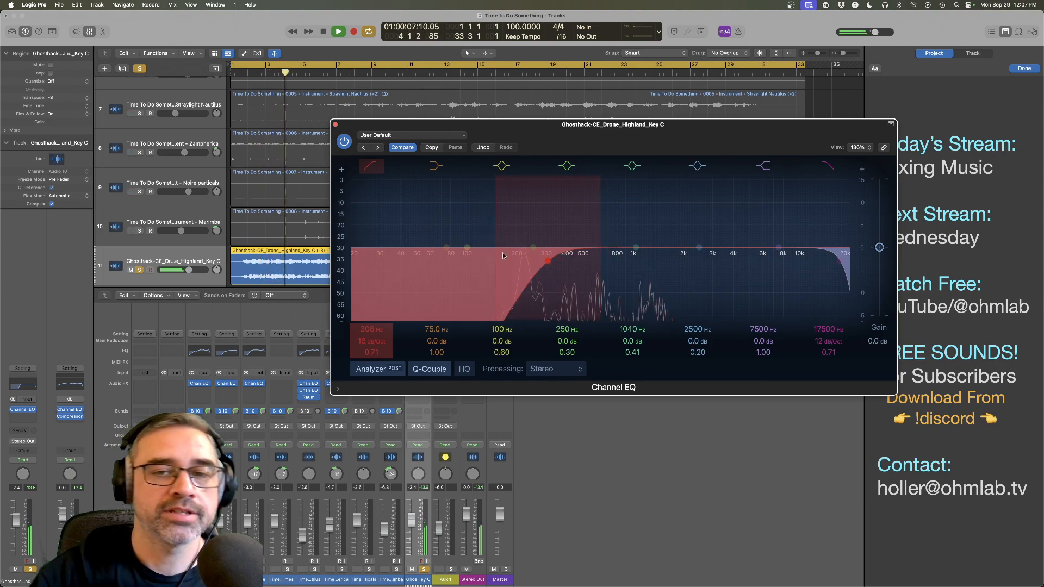
{"action": "left_click_drag", "start_coordinate": [580, 140], "coordinate": [482, 313]}
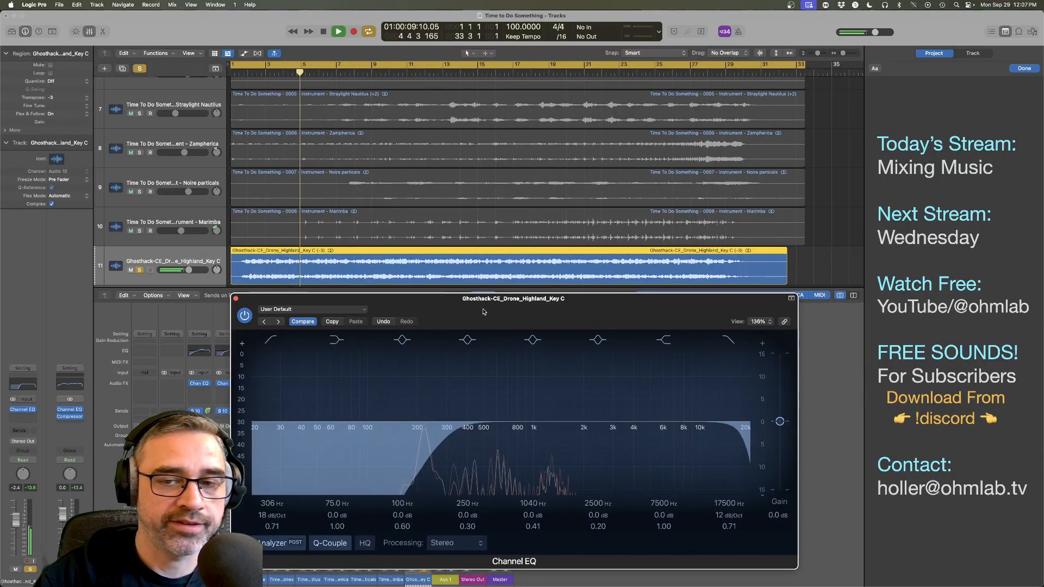
{"action": "key", "text": "space"}
{"action": "left_click", "coordinate": [236, 298]}
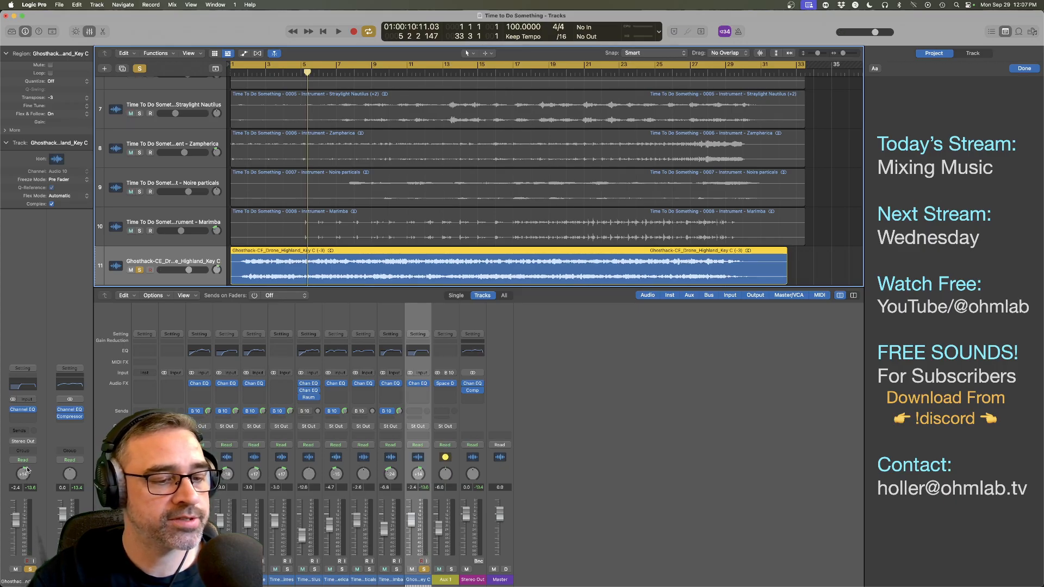
Step: Unsolo the Highland drone, pan it to -11 and lower its volume within the full mix
{"action": "key", "text": "Return"}
{"action": "key", "text": "space"}
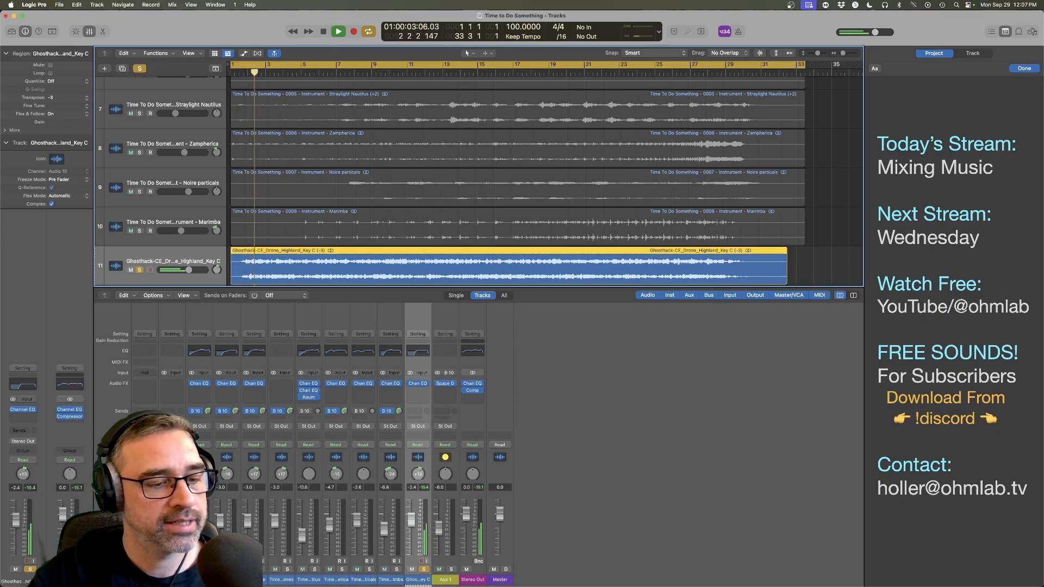
{"action": "key", "text": "ctrl+s"}
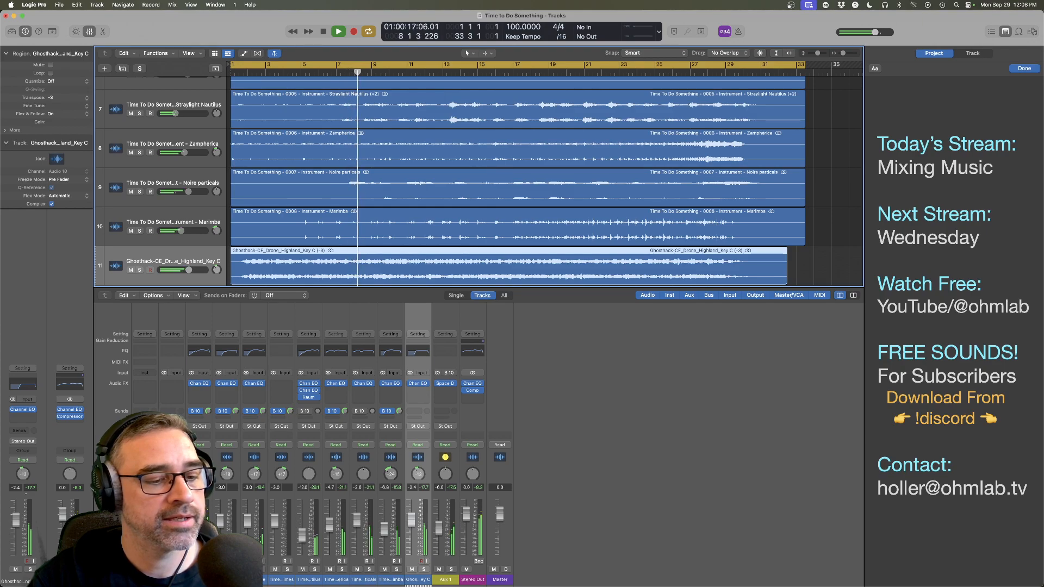
{"action": "left_click_drag", "start_coordinate": [17, 510], "coordinate": [12, 541]}
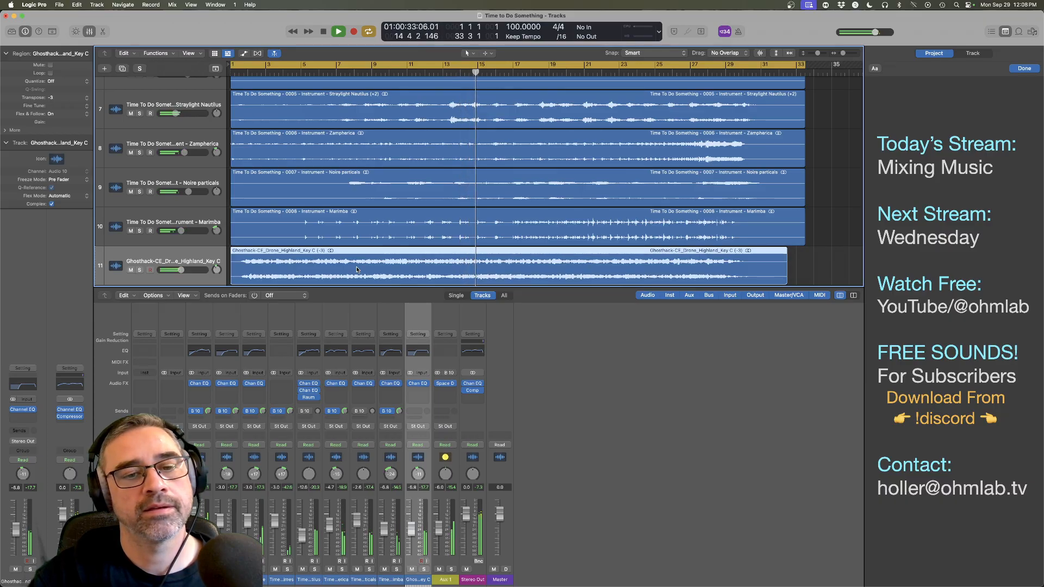
{"action": "key", "text": "space"}
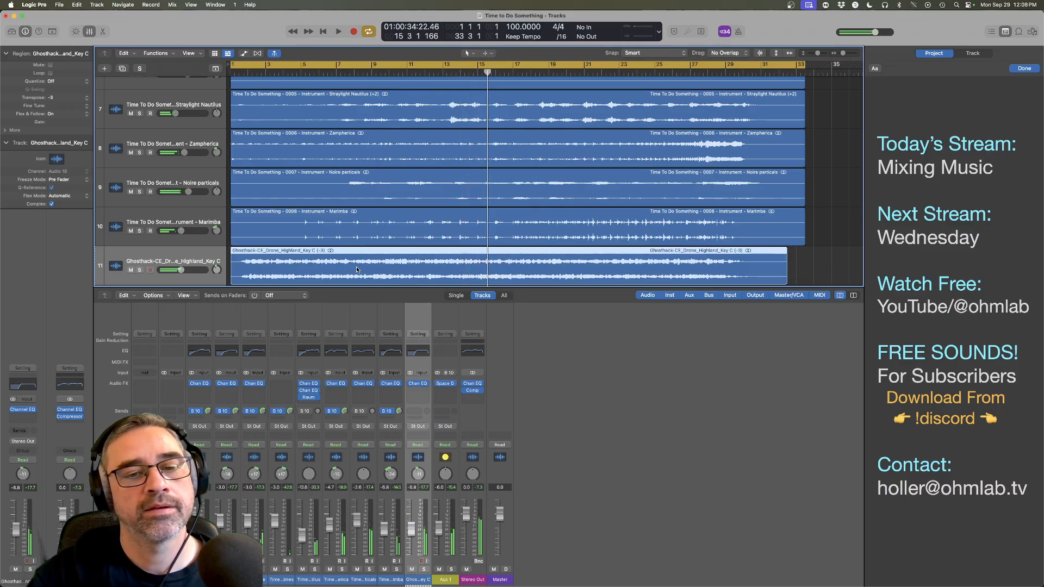
Step: Check the Flex modes available for the Highland drone track, keeping Automatic
{"action": "left_click", "coordinate": [826, 275]}
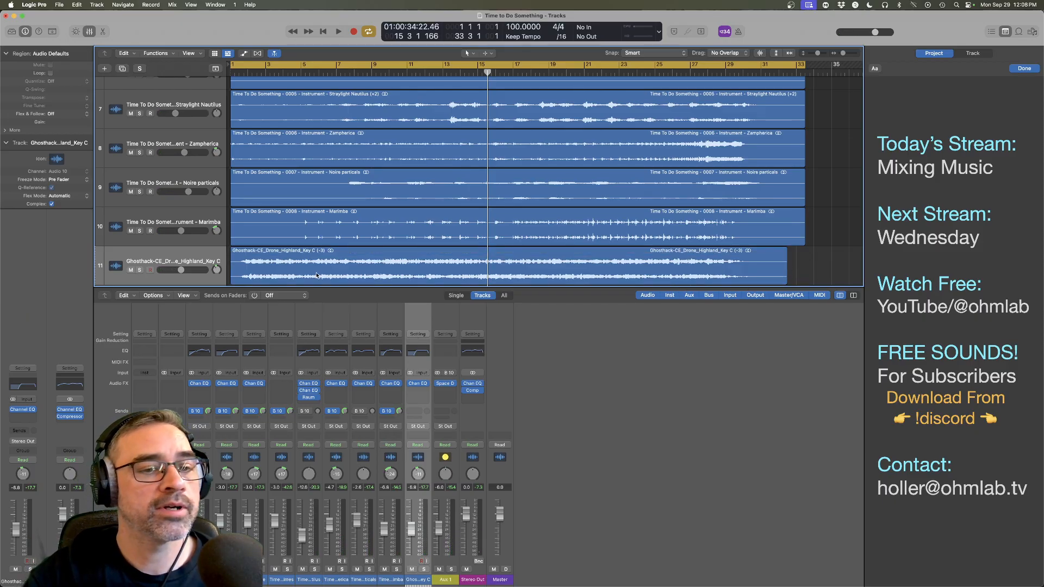
{"action": "left_click", "coordinate": [294, 269]}
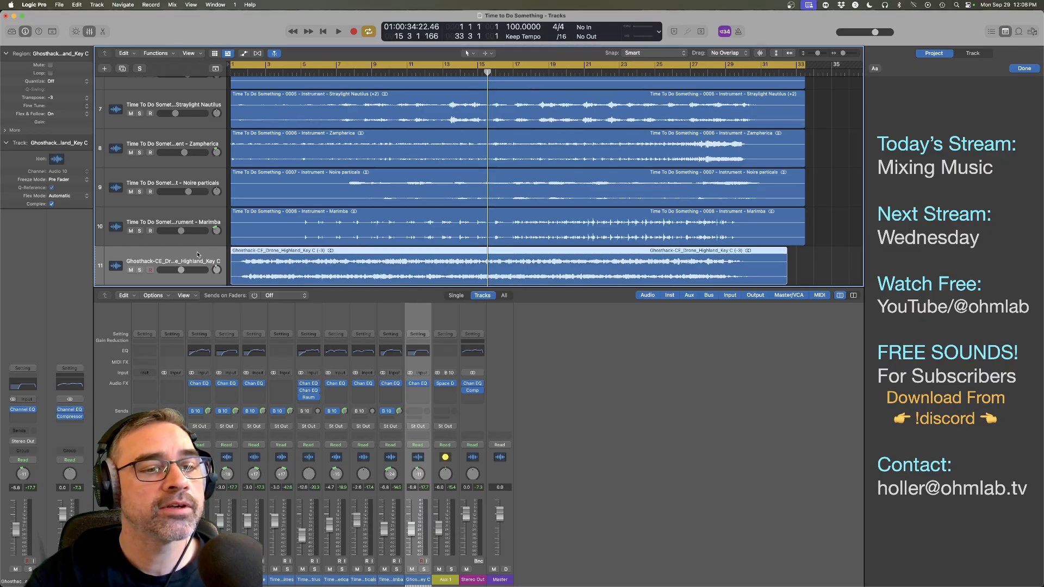
{"action": "left_click", "coordinate": [65, 196]}
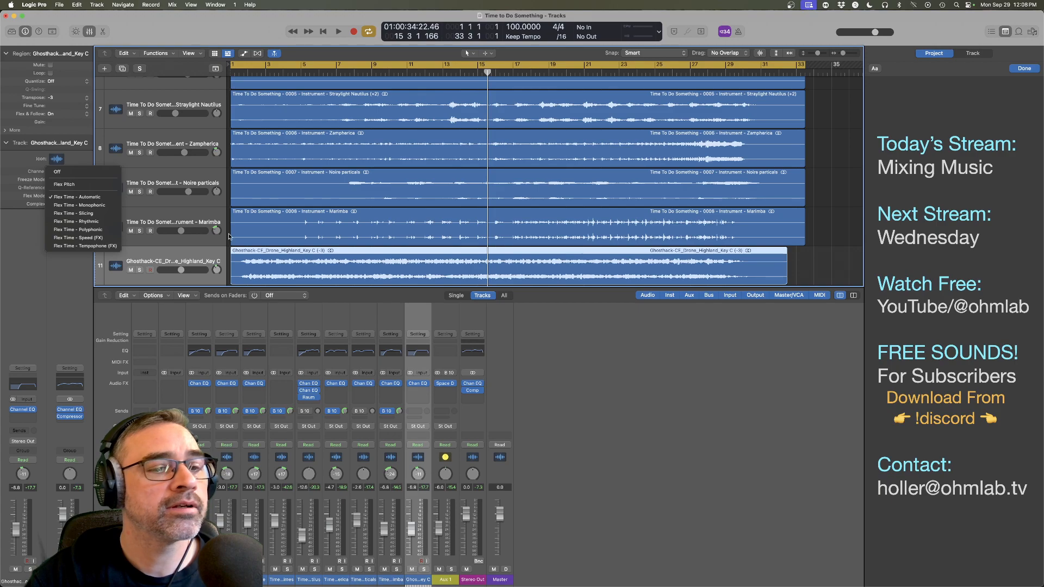
{"action": "left_click", "coordinate": [221, 261]}
{"action": "left_click", "coordinate": [851, 263]}
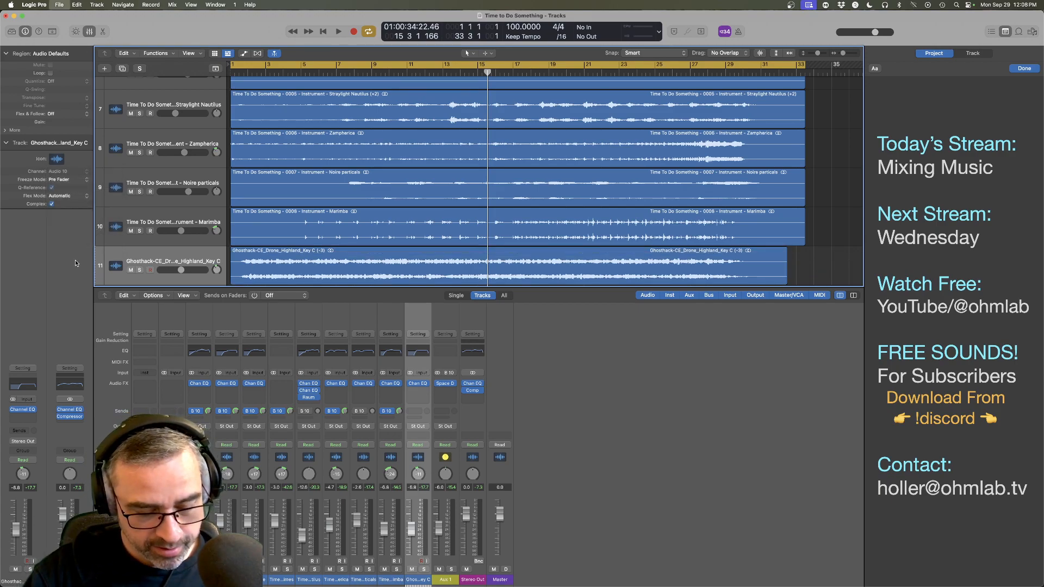
Step: Switch to Finder and audition the drone sample Ghosthack-CE_Drone_Majesty_Key Am.wav
{"action": "key", "text": "super+Tab"}
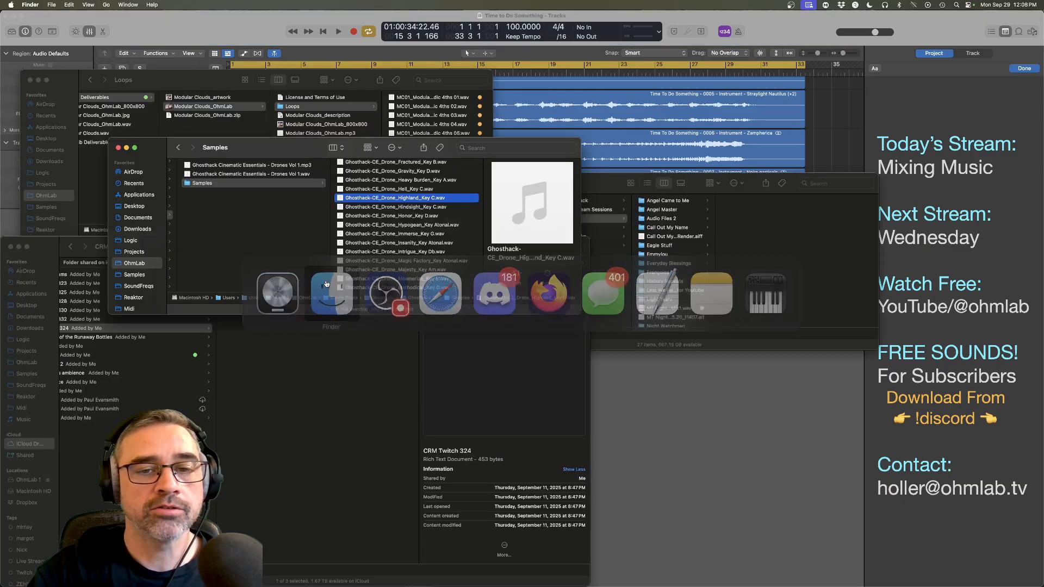
{"action": "left_click", "coordinate": [330, 280]}
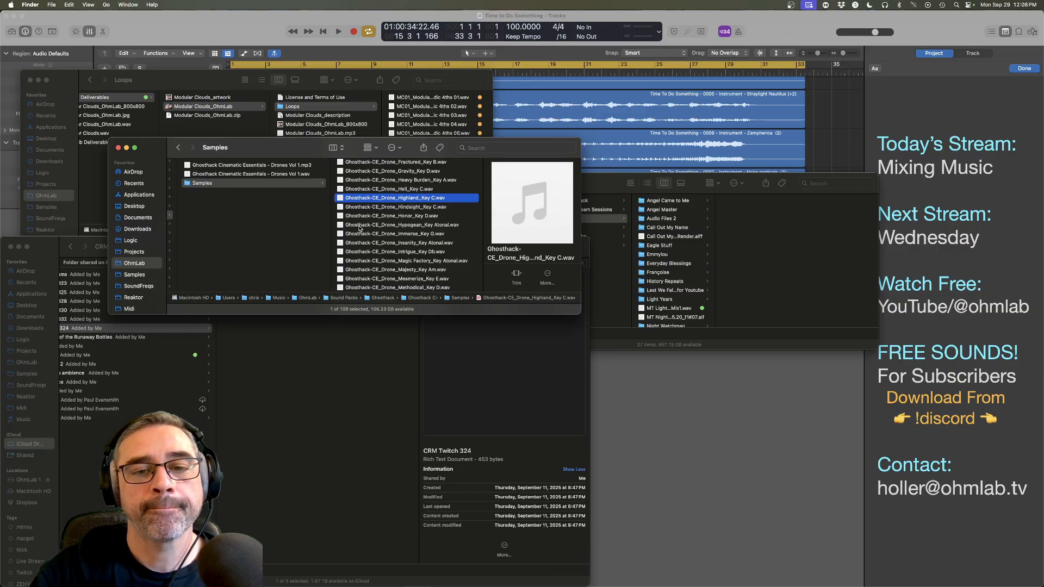
{"action": "scroll", "coordinate": [359, 228], "scroll_direction": "down", "scroll_amount": 1}
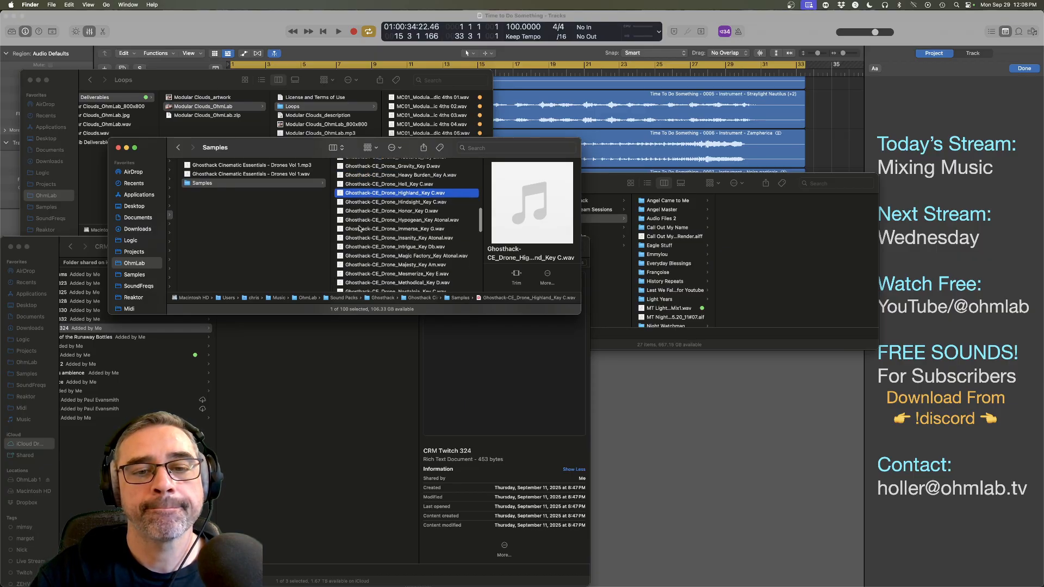
{"action": "left_click", "coordinate": [426, 265]}
{"action": "key", "text": "space"}
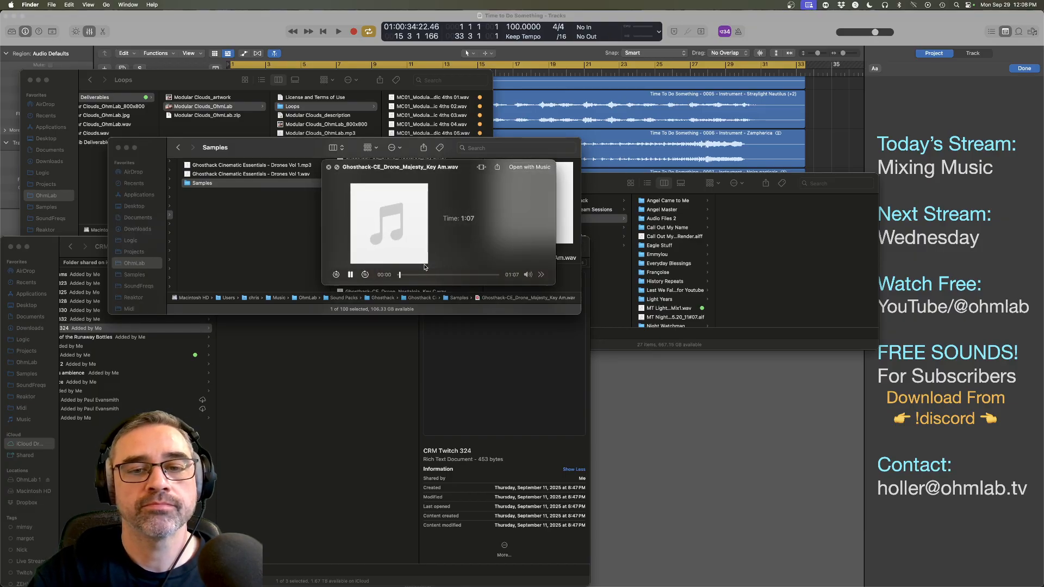
{"action": "key", "text": "space"}
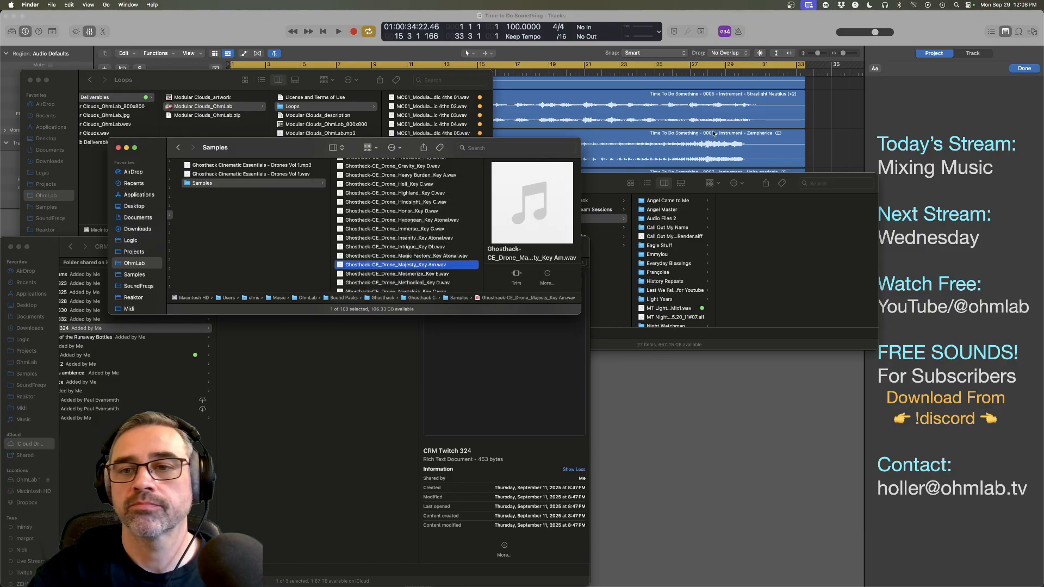
Step: Switch back to Logic Pro and briefly play the opening of the song
{"action": "left_click", "coordinate": [714, 133]}
{"action": "key", "text": "space"}
{"action": "key", "text": "space"}
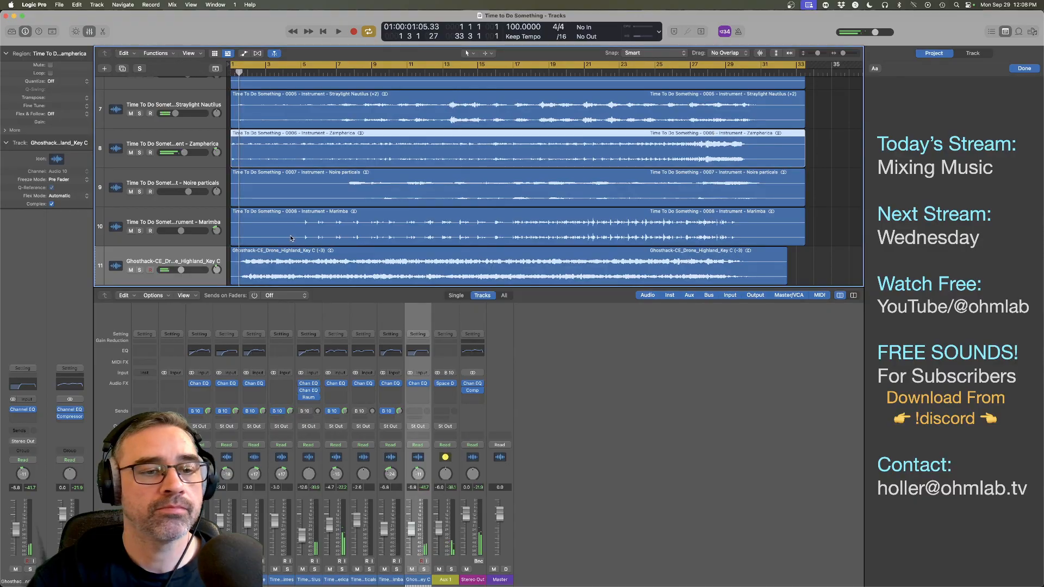
Step: Bring the sample Ghosthack-CE_Drone_Majesty_Key Am.wav from Finder into the Logic Pro project as a new track starting at bar 1
{"action": "key", "text": "super+Tab"}
{"action": "left_click_drag", "start_coordinate": [339, 268], "coordinate": [234, 269]}
{"action": "key", "text": "super+Tab"}
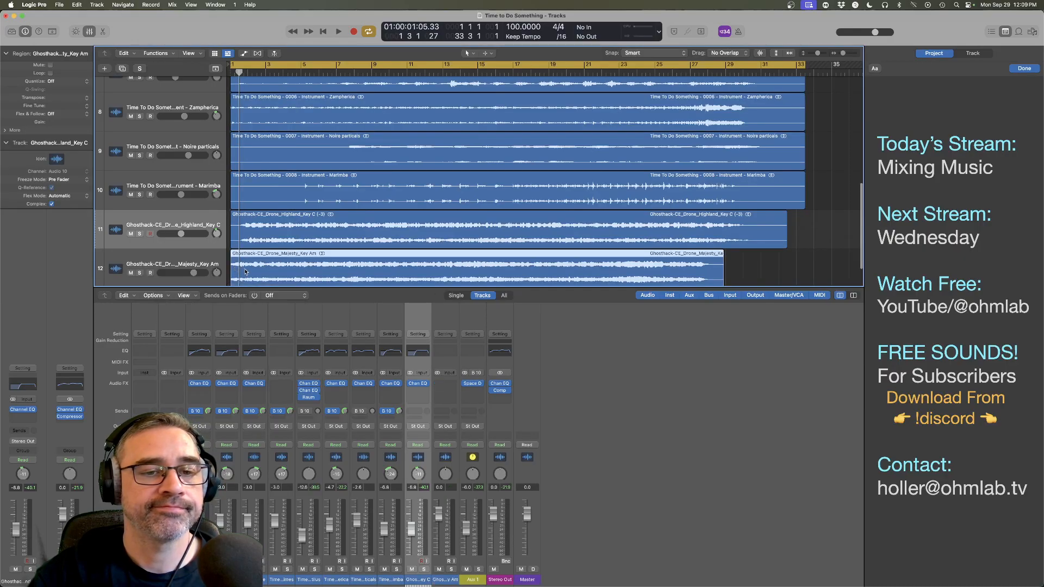
Step: Pan the Majesty drone track to +17 and lower its volume, checking it in playback
{"action": "key", "text": "space"}
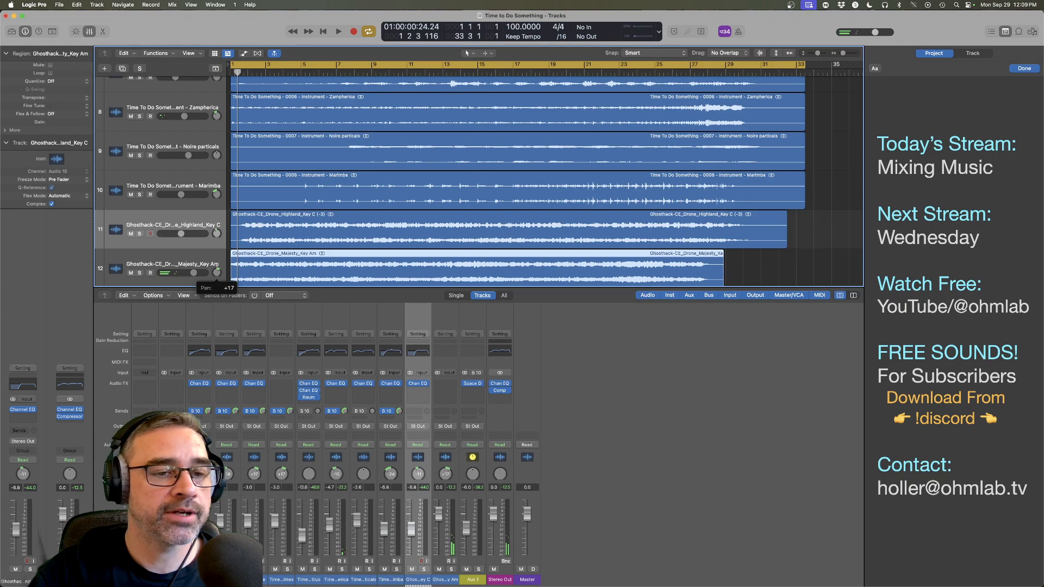
{"action": "key", "text": "space"}
{"action": "left_click_drag", "start_coordinate": [216, 273], "coordinate": [179, 273]}
{"action": "key", "text": "space"}
{"action": "key", "text": "space"}
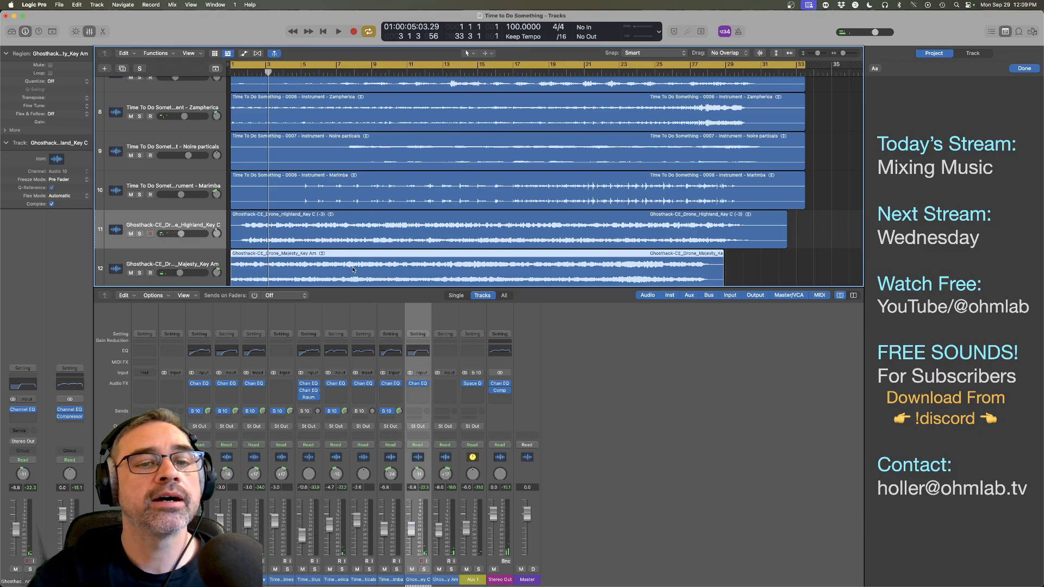
Step: Shift the Majesty drone region so it starts just before bar 3, and listen to its entry
{"action": "left_click_drag", "start_coordinate": [353, 269], "coordinate": [383, 266]}
{"action": "left_click", "coordinate": [241, 264]}
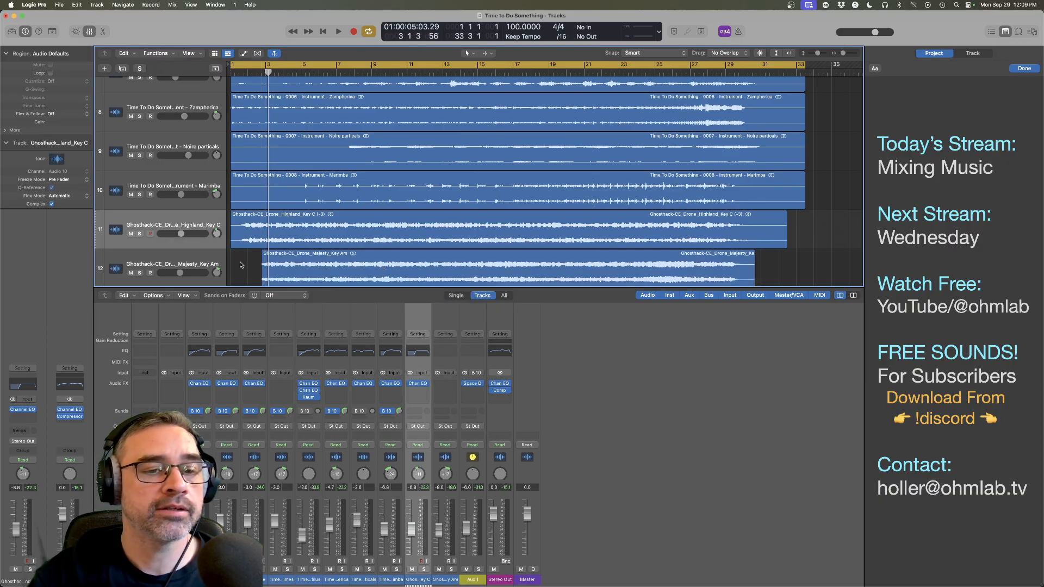
{"action": "left_click", "coordinate": [342, 263]}
{"action": "key", "text": "space"}
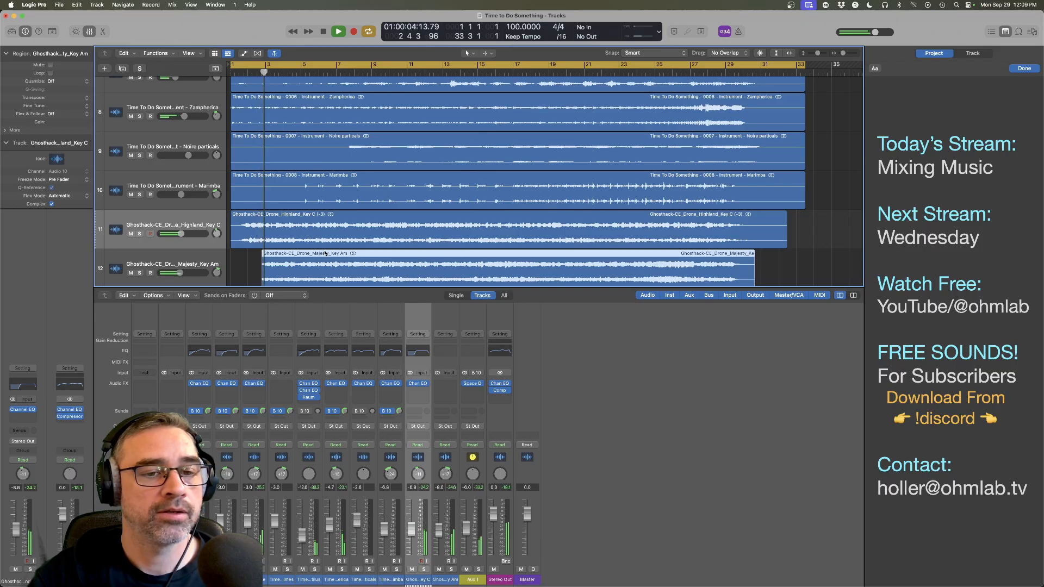
{"action": "key", "text": "space"}
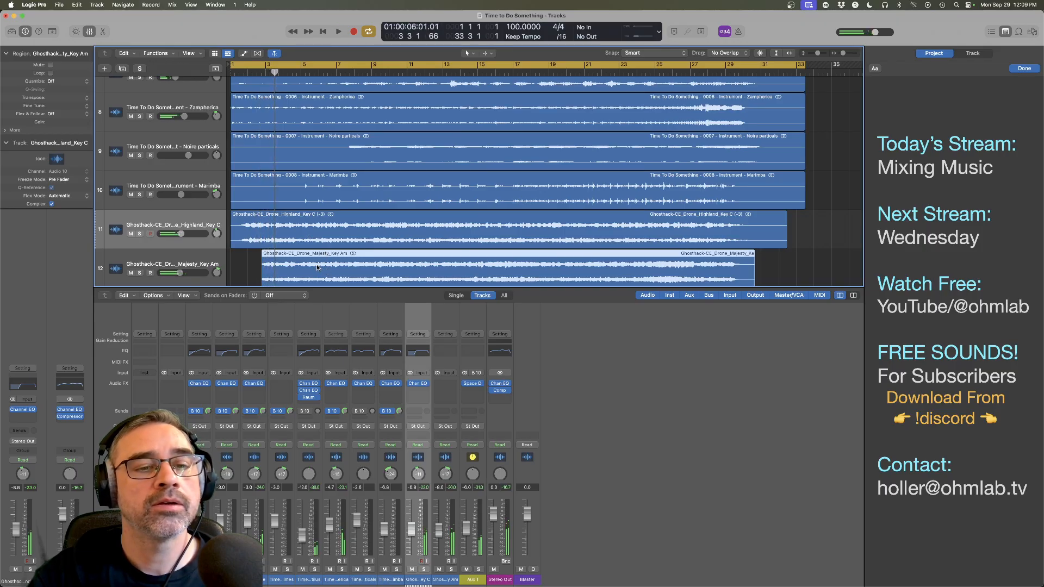
Step: Nudge the Majesty drone region's start to bar 3 and play the song from the beginning
{"action": "left_click", "coordinate": [265, 72]}
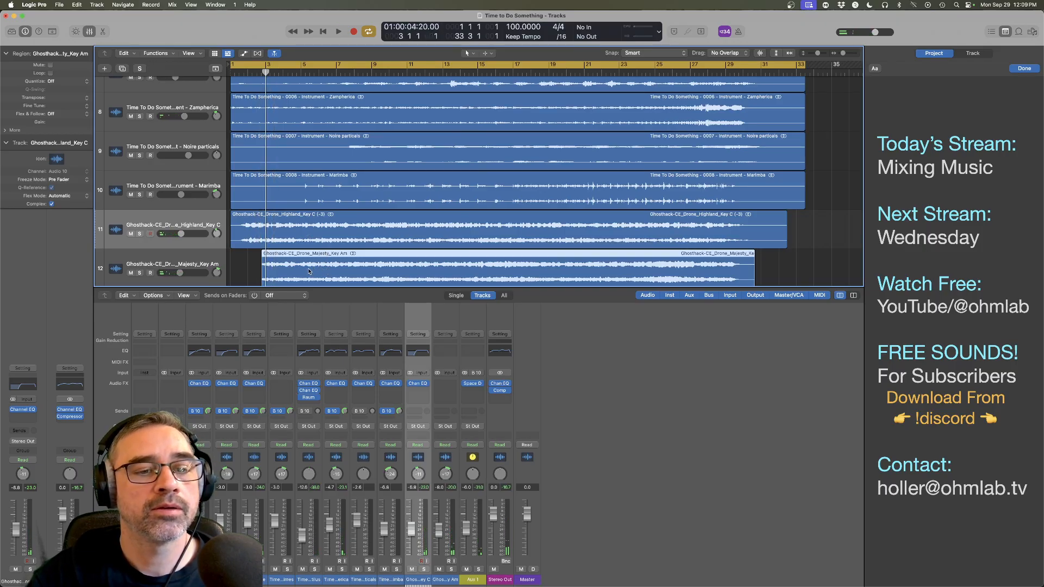
{"action": "left_click", "coordinate": [309, 271]}
{"action": "left_click_drag", "start_coordinate": [302, 270], "coordinate": [305, 270]}
{"action": "key", "text": "Return"}
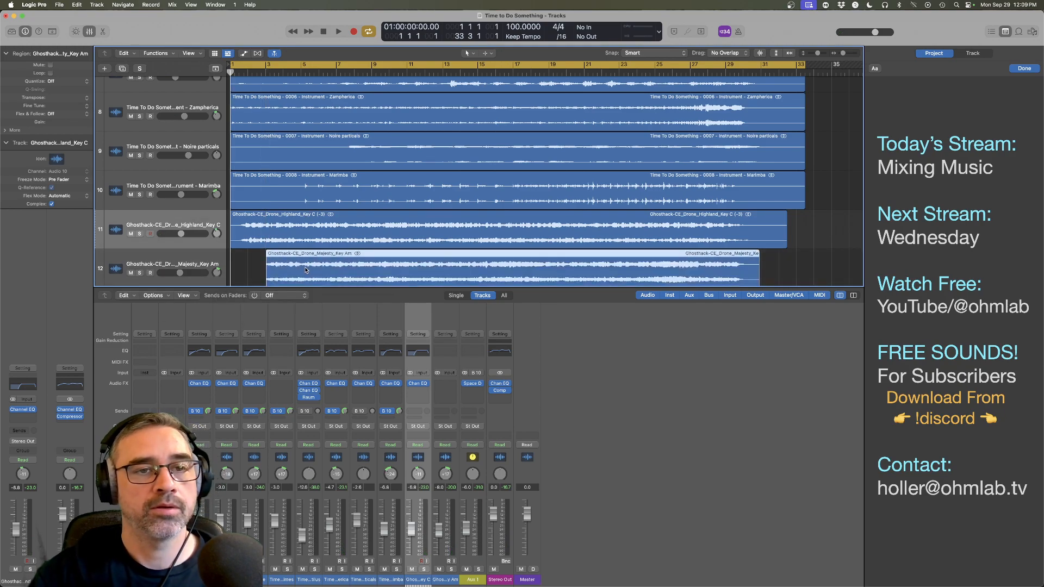
{"action": "key", "text": "space"}
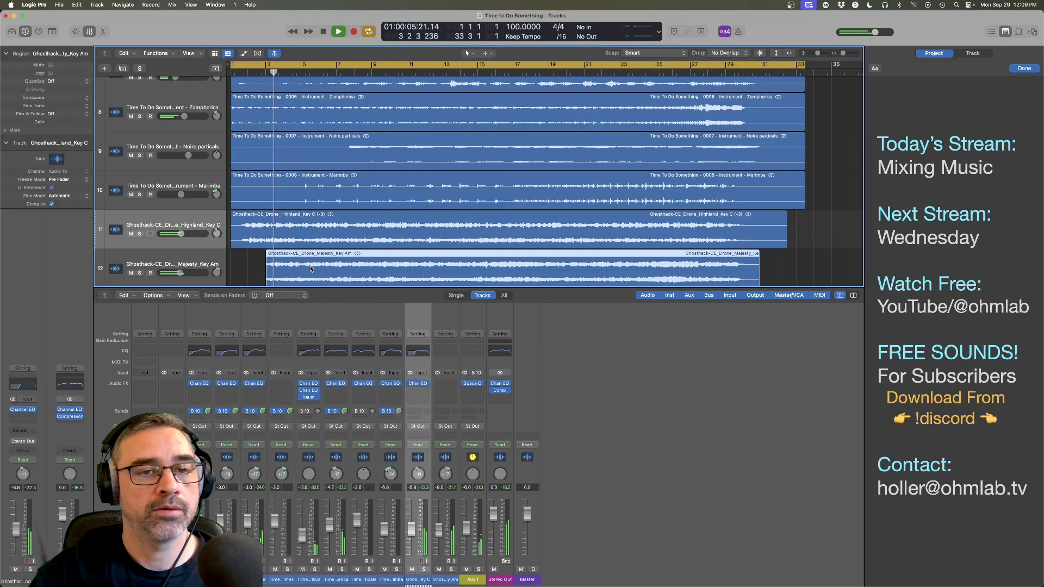
Step: Try slightly later and earlier starts for the Majesty drone region in playback, and return it to bar 3
{"action": "left_click_drag", "start_coordinate": [283, 257], "coordinate": [287, 257]}
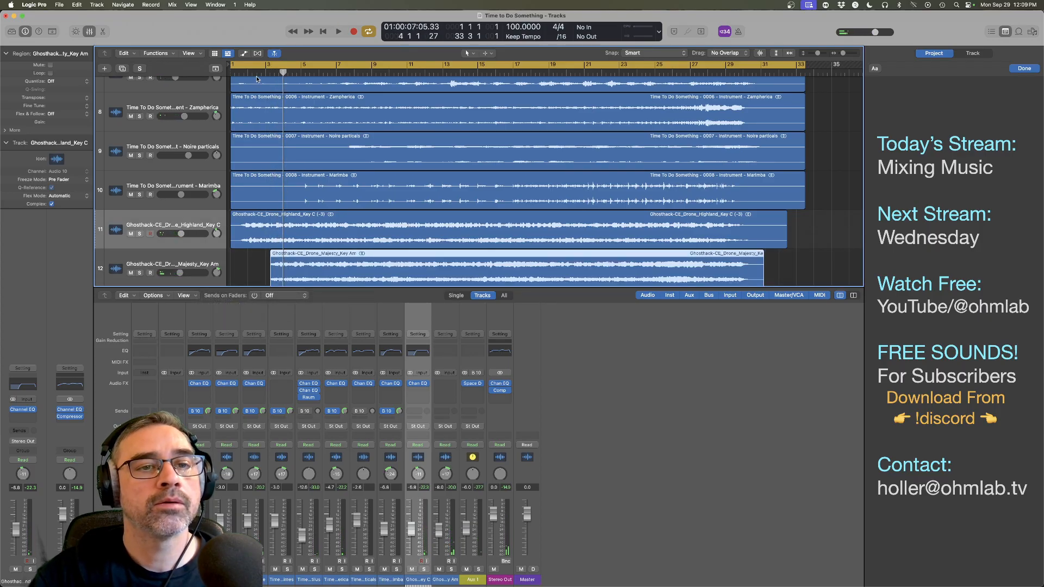
{"action": "key", "text": "space"}
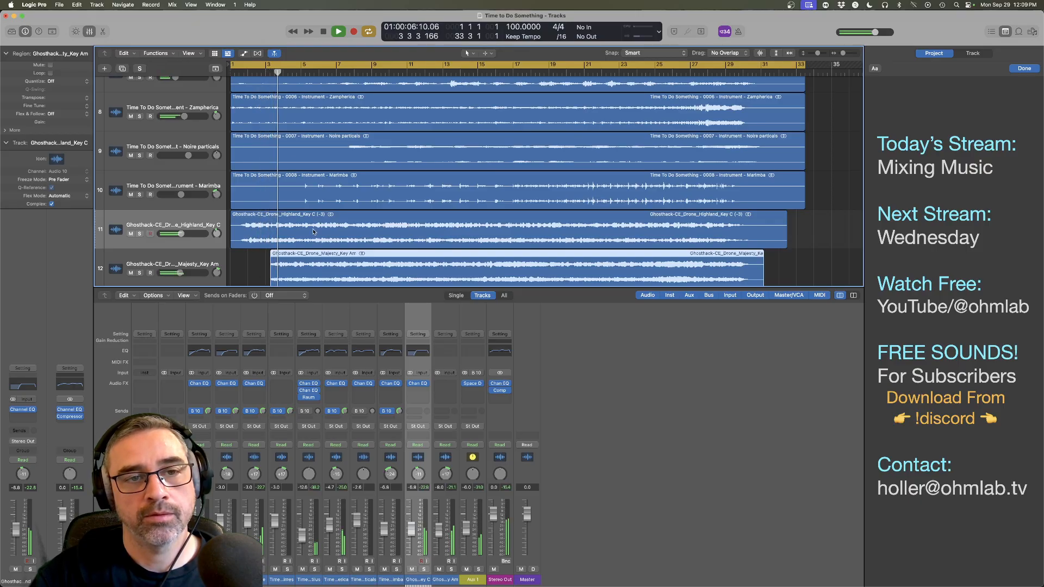
{"action": "left_click_drag", "start_coordinate": [312, 266], "coordinate": [316, 264]}
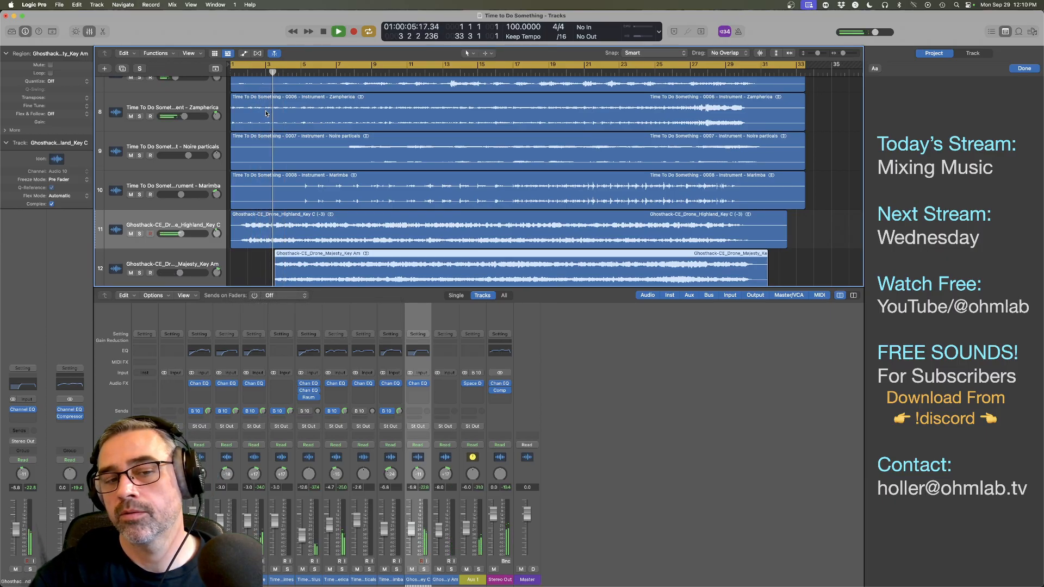
{"action": "key", "text": "space"}
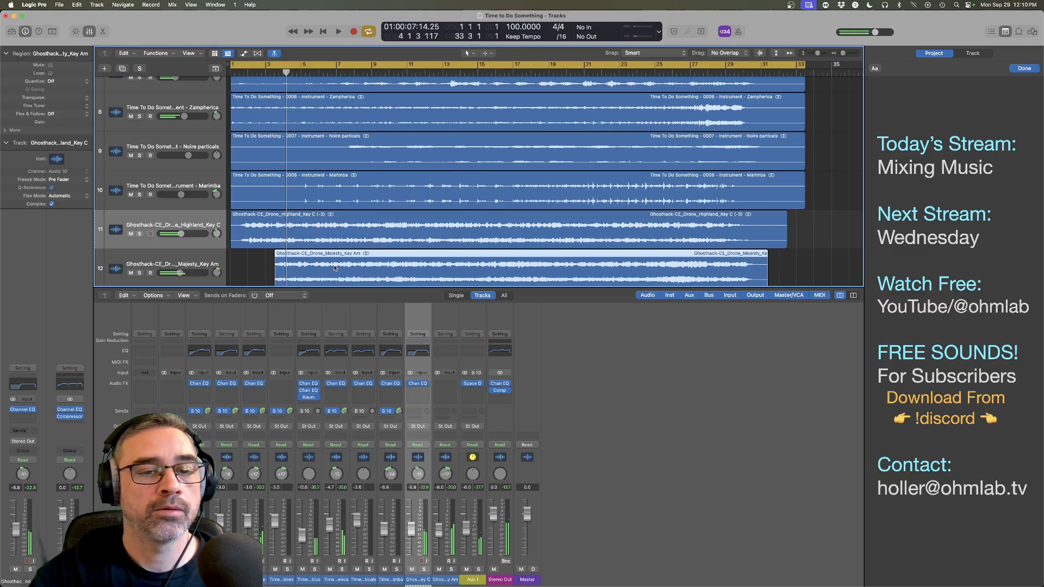
{"action": "left_click_drag", "start_coordinate": [336, 268], "coordinate": [320, 264]}
{"action": "left_click", "coordinate": [253, 74]}
{"action": "key", "text": "space"}
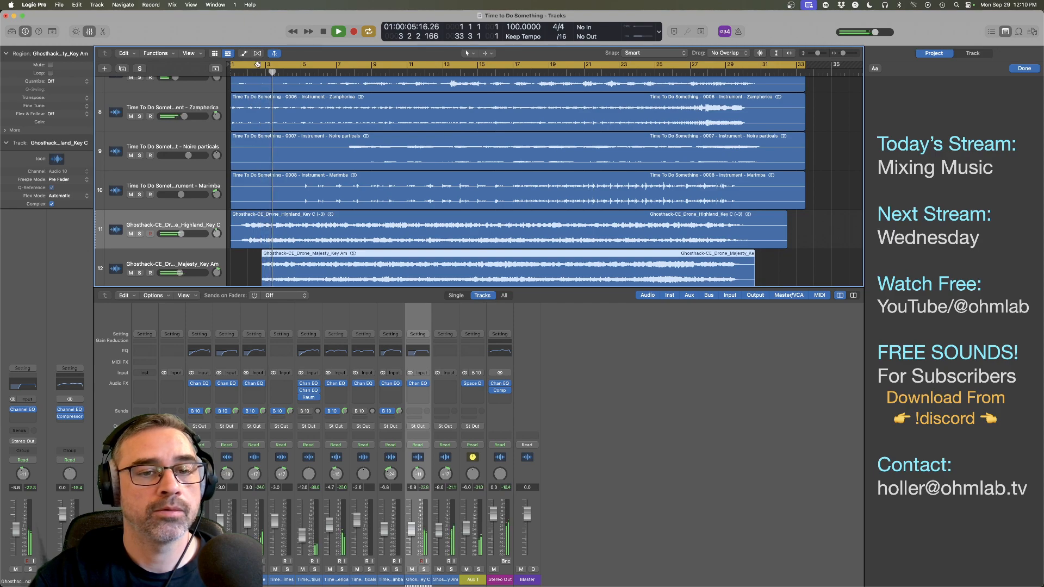
{"action": "key", "text": "space"}
{"action": "left_click_drag", "start_coordinate": [324, 270], "coordinate": [329, 271]}
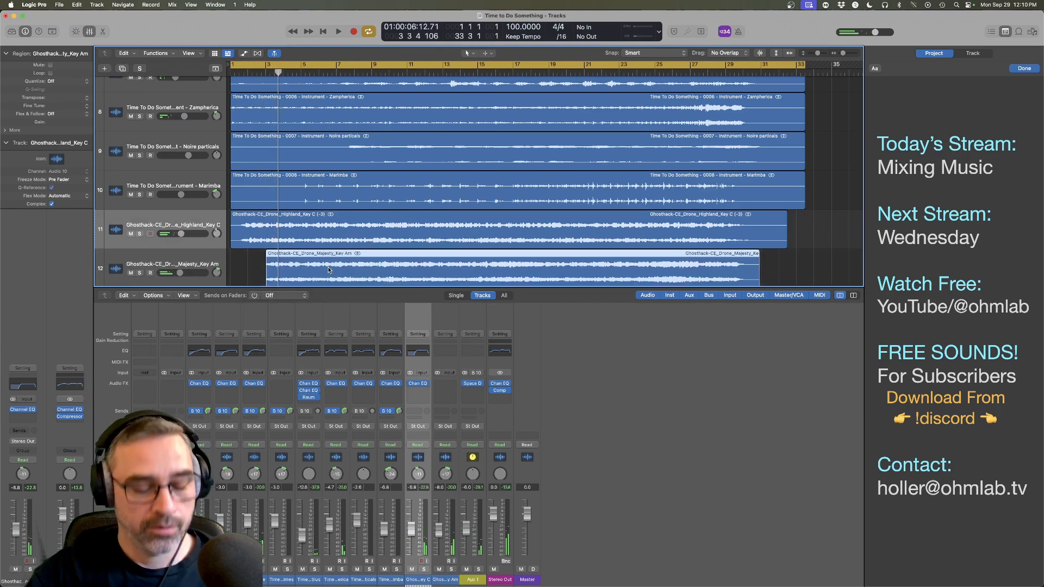
Step: Give the Majesty drone region a fade-in of 3000 and play the song from shortly before its entry
{"action": "left_click", "coordinate": [6, 131]}
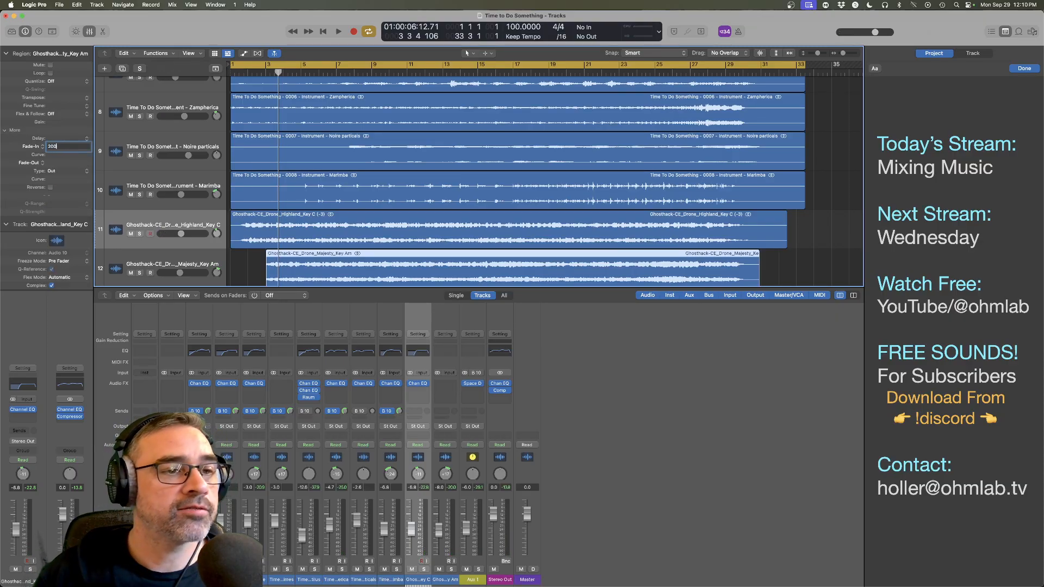
{"action": "double_click", "coordinate": [249, 72]}
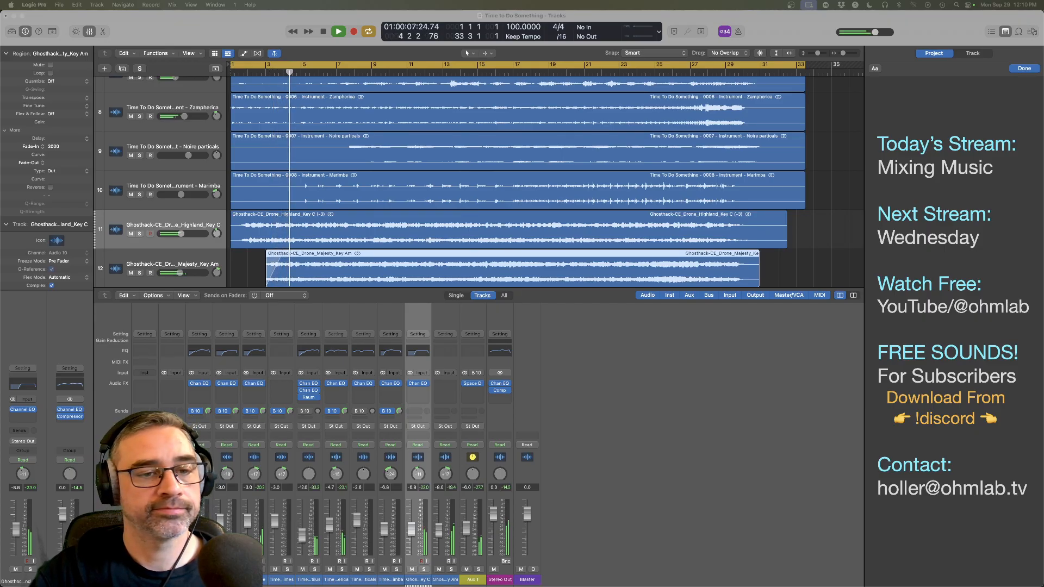
Step: Lower the Majesty drone track to -14.0 dB and the Highland drone track slightly during playback
{"action": "left_click_drag", "start_coordinate": [180, 273], "coordinate": [175, 273]}
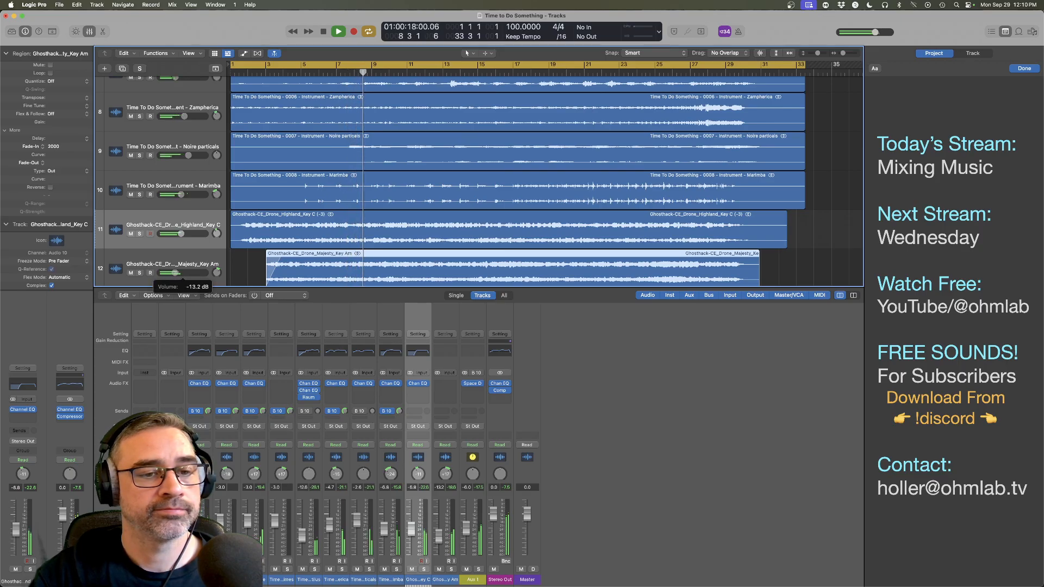
{"action": "left_click_drag", "start_coordinate": [181, 234], "coordinate": [180, 234]}
{"action": "left_click_drag", "start_coordinate": [175, 273], "coordinate": [175, 273]}
{"action": "left_click", "coordinate": [180, 260]}
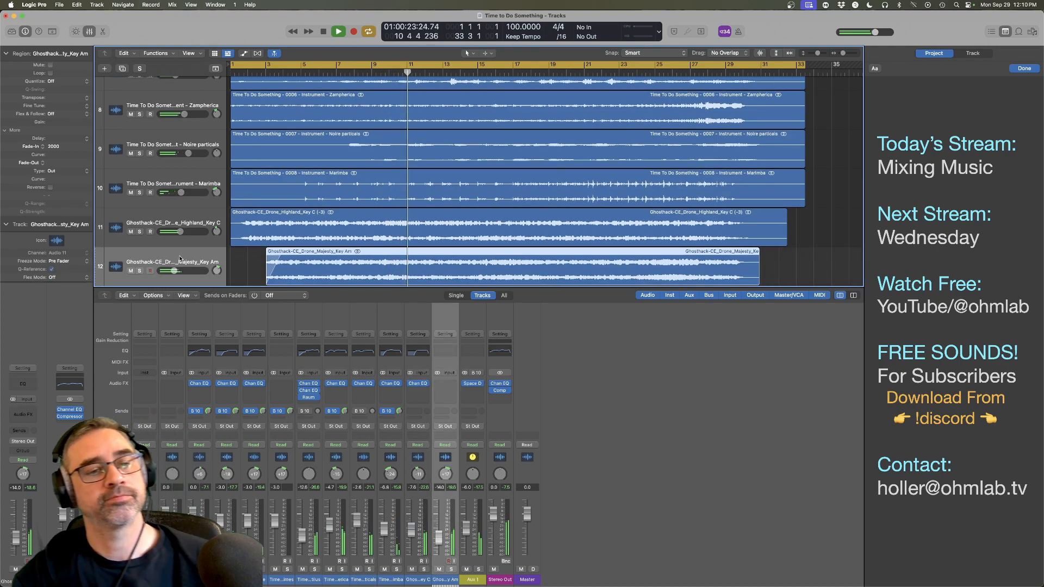
Step: With both drone tracks soloed, pan the Highland drone slightly further left, lower its volume and set the Majesty drone to -15.0 dB
{"action": "left_click", "coordinate": [139, 232]}
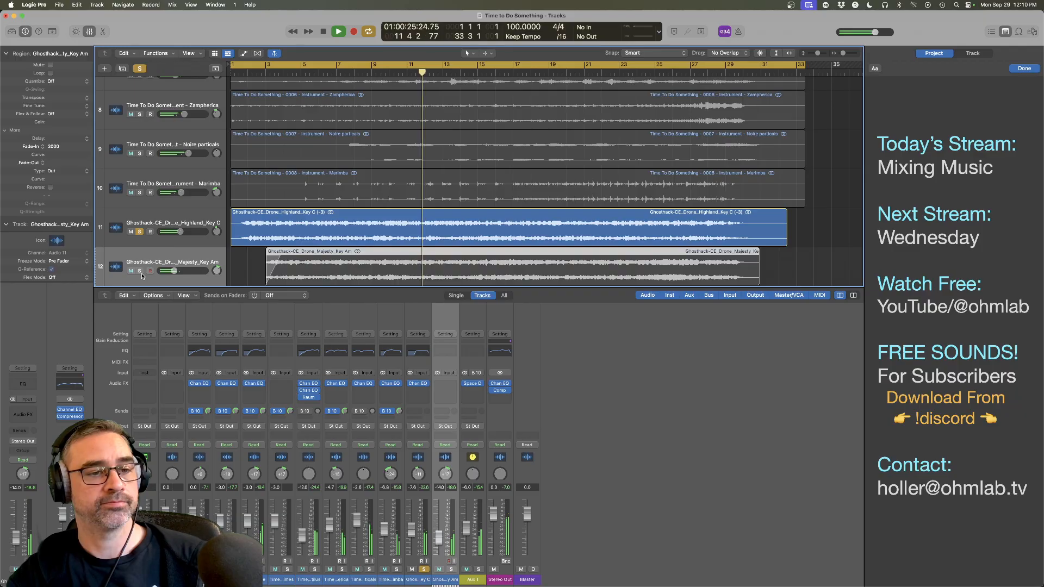
{"action": "left_click", "coordinate": [140, 270]}
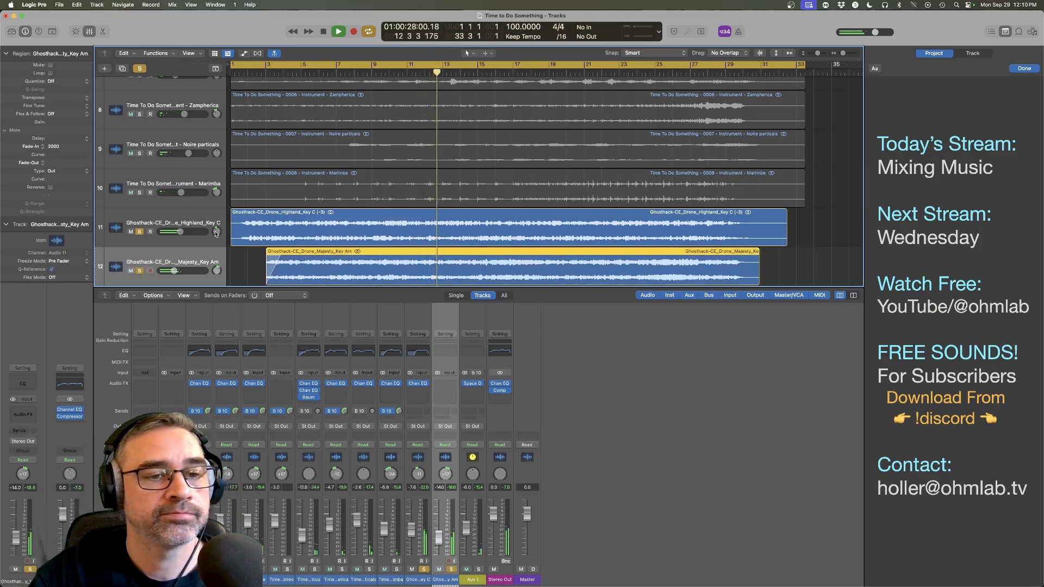
{"action": "left_click_drag", "start_coordinate": [216, 232], "coordinate": [179, 231]}
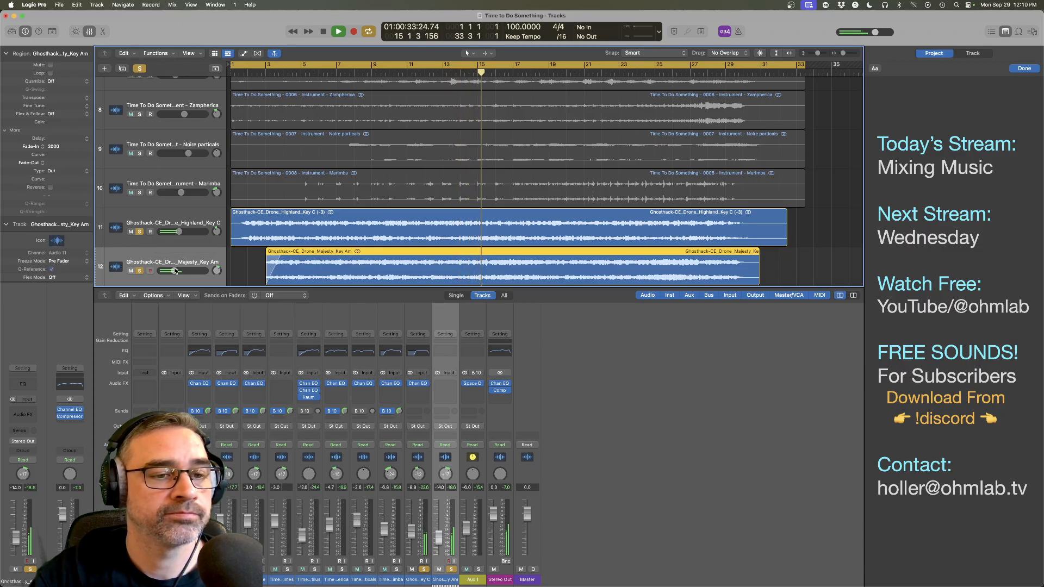
{"action": "left_click_drag", "start_coordinate": [174, 270], "coordinate": [173, 271]}
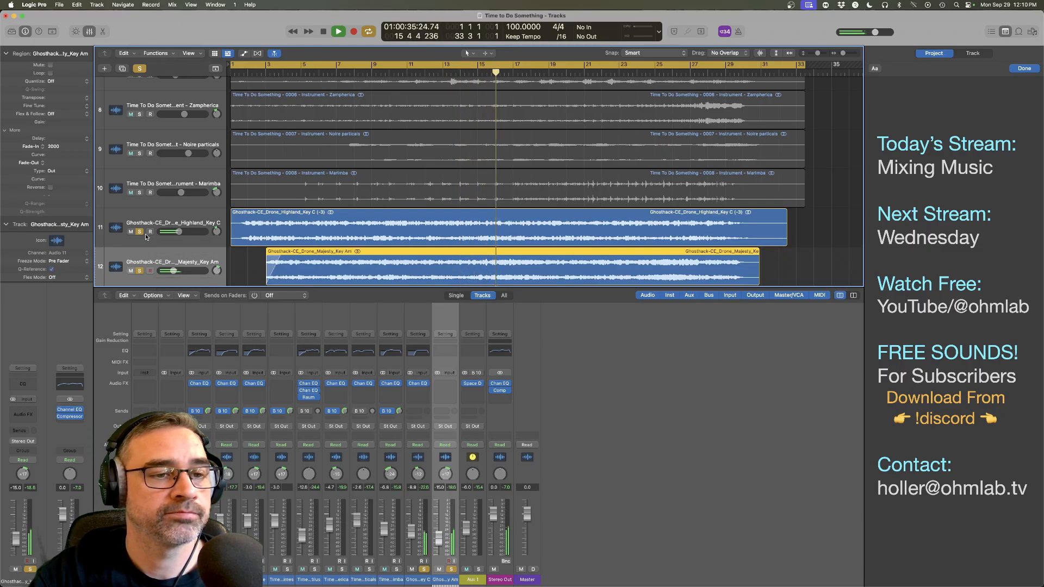
{"action": "left_click", "coordinate": [139, 232]}
{"action": "left_click", "coordinate": [140, 271]}
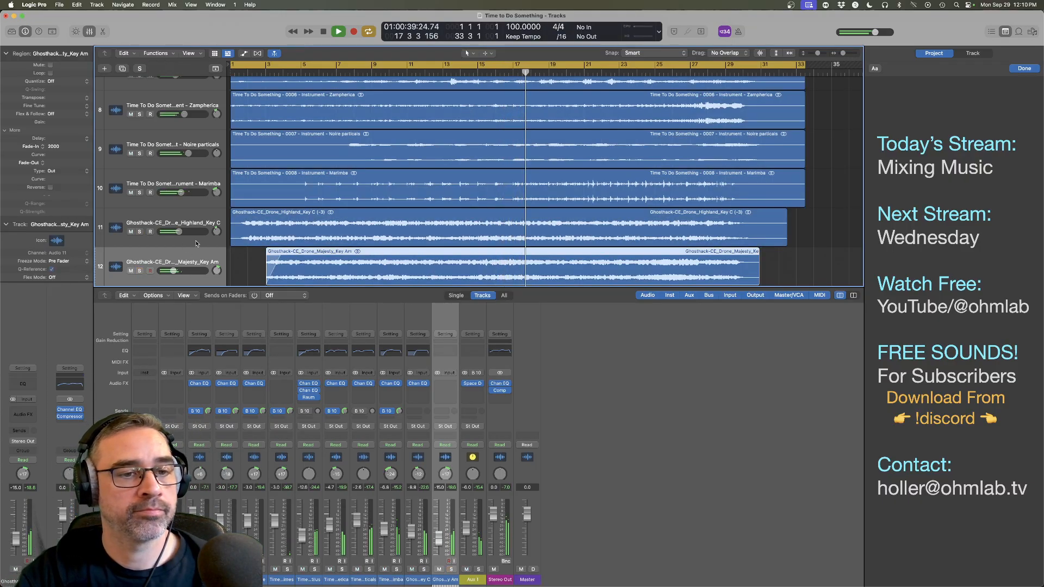
Step: Lower both drone tracks together, bringing the Highland drone to -12.6 dB, and stop playback
{"action": "left_click", "coordinate": [237, 242]}
{"action": "left_click", "coordinate": [180, 266], "text": "shift"}
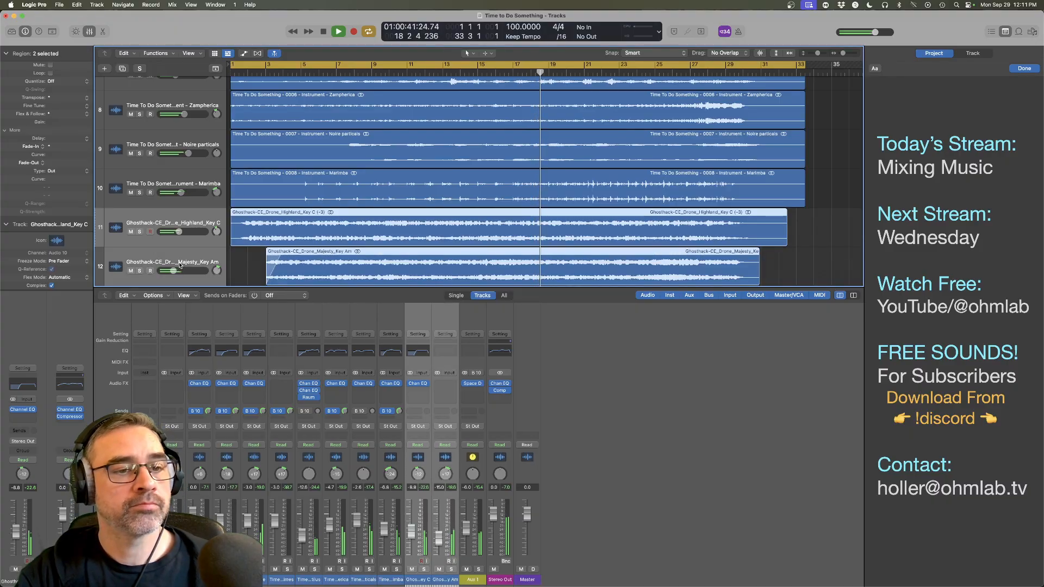
{"action": "left_click_drag", "start_coordinate": [178, 232], "coordinate": [176, 232]}
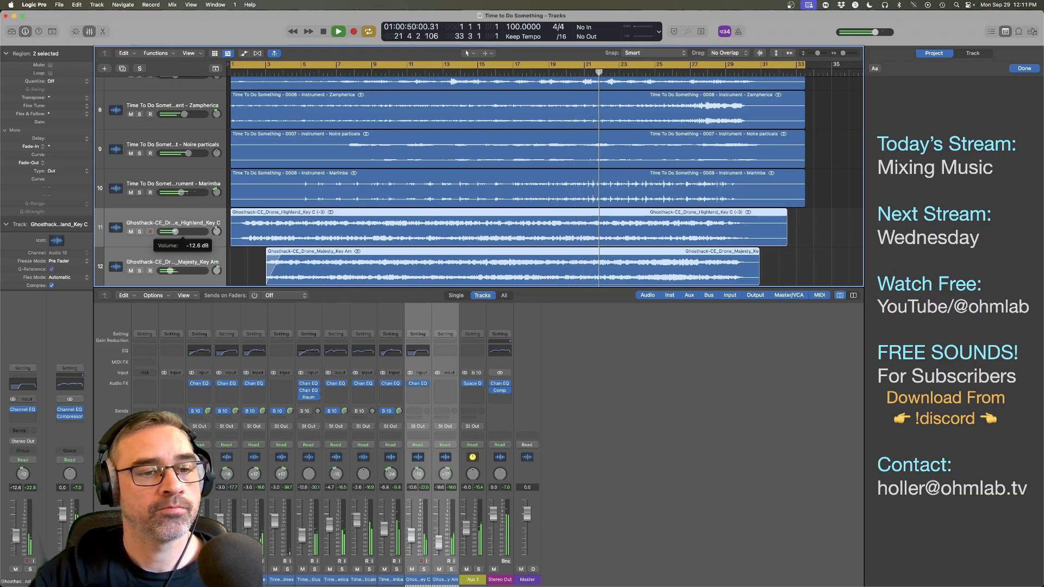
{"action": "left_click", "coordinate": [166, 220]}
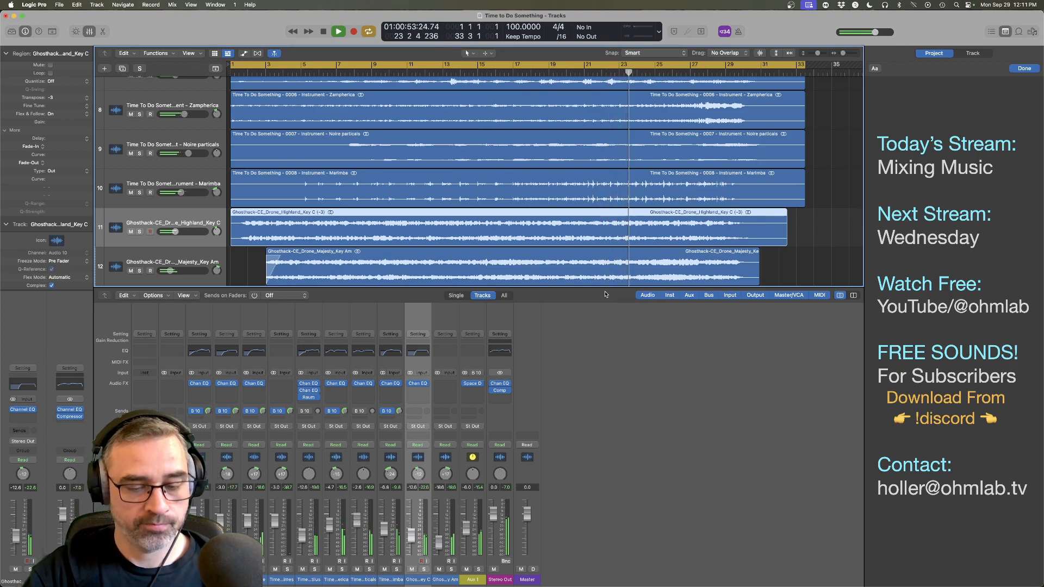
{"action": "key", "text": "space"}
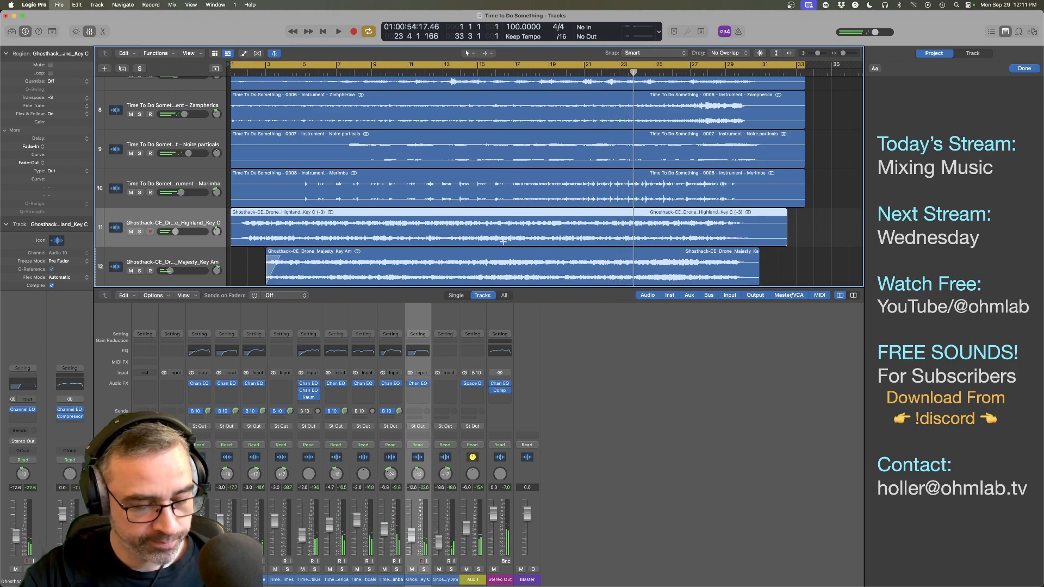
Step: Switch to Finder, browse the remaining drone samples and audition Ghosthack-CE_Drone_Revelation_Key A.wav
{"action": "key", "text": "super+Tab"}
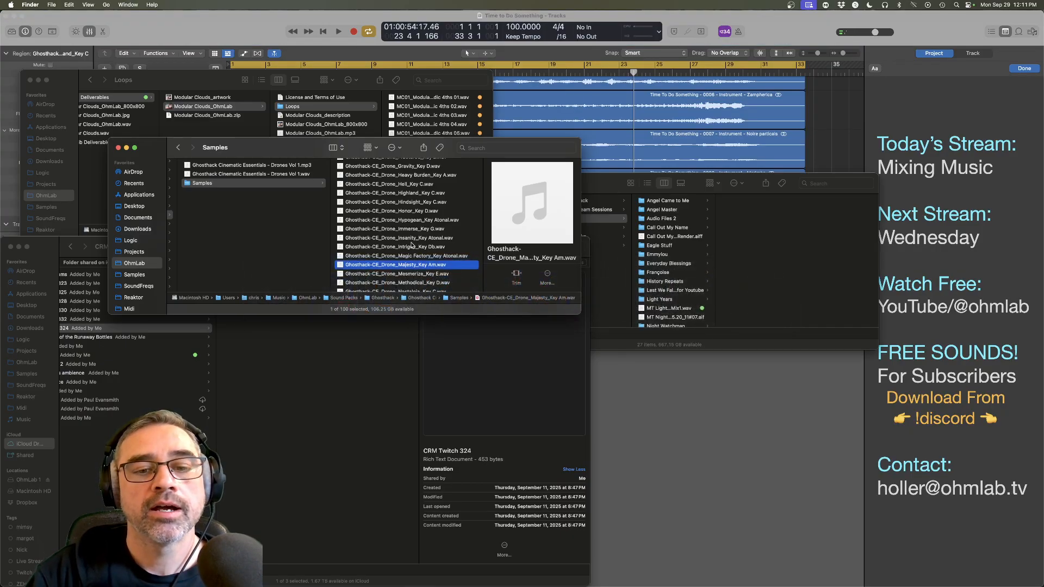
{"action": "scroll", "coordinate": [412, 245], "scroll_direction": "down", "scroll_amount": 5}
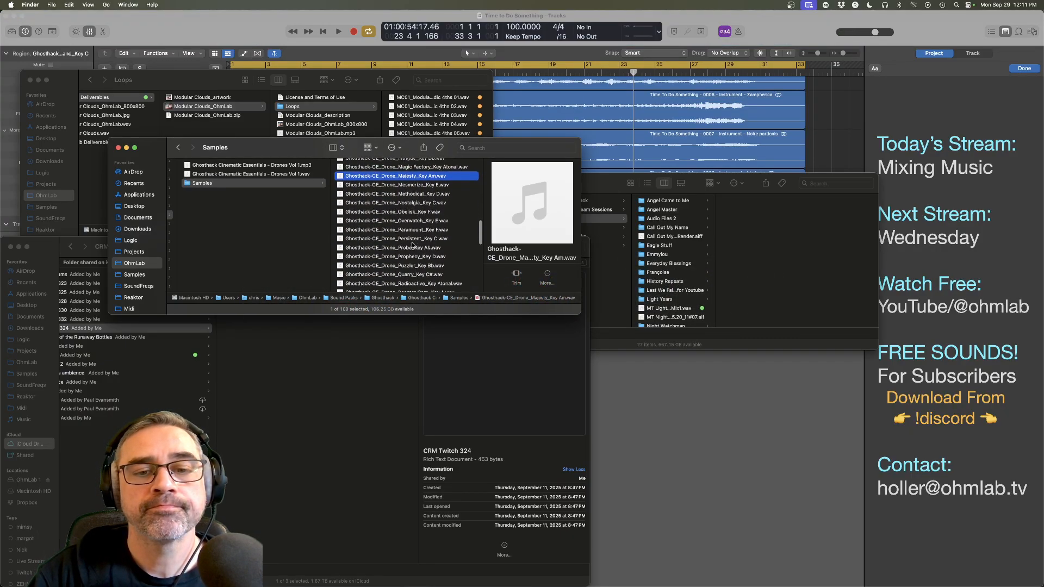
{"action": "scroll", "coordinate": [412, 245], "scroll_direction": "down", "scroll_amount": 3}
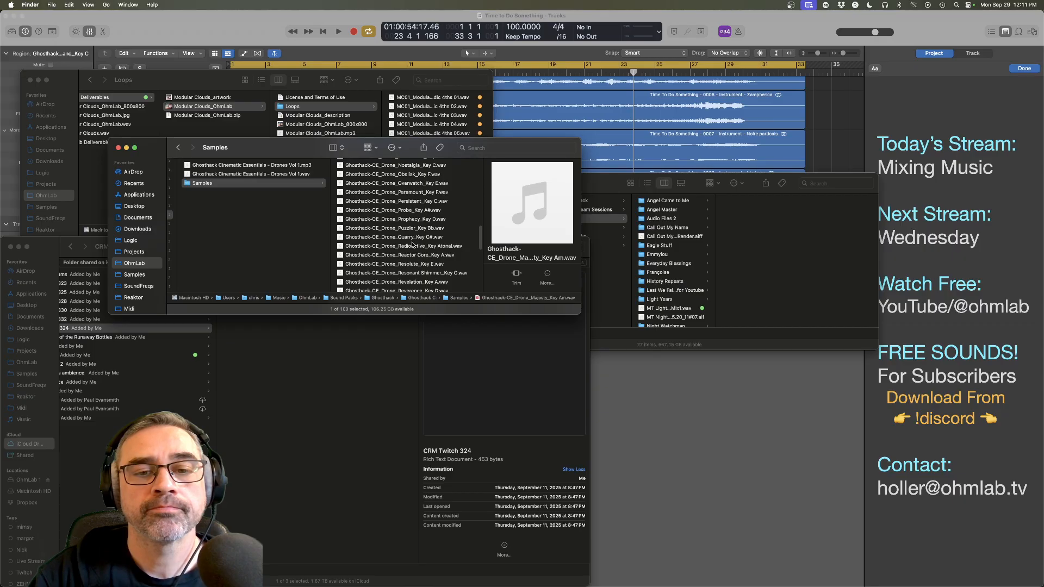
{"action": "scroll", "coordinate": [412, 244], "scroll_direction": "down", "scroll_amount": 2}
{"action": "scroll", "coordinate": [411, 245], "scroll_direction": "down", "scroll_amount": 2}
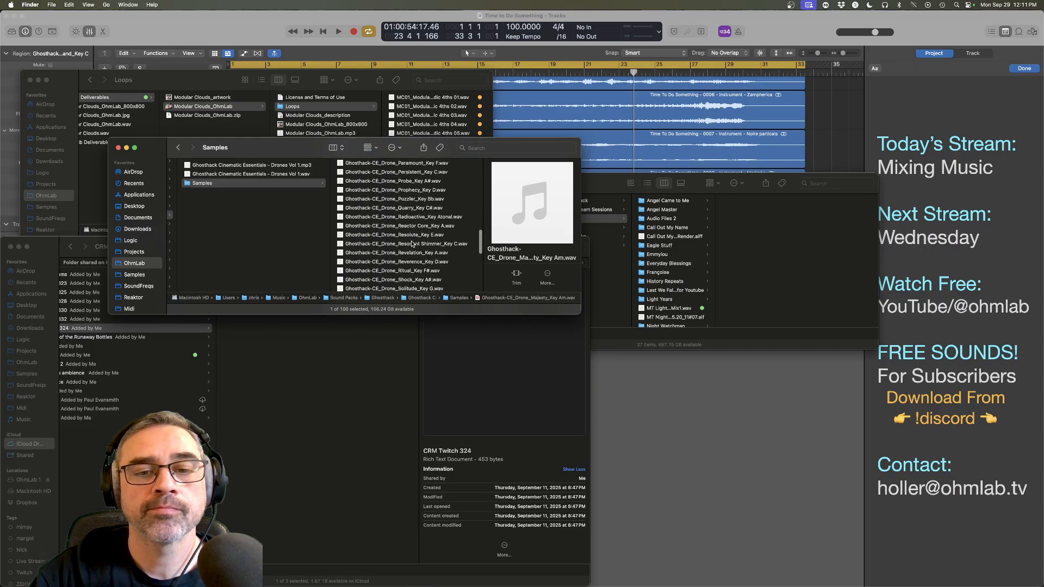
{"action": "left_click", "coordinate": [412, 243]}
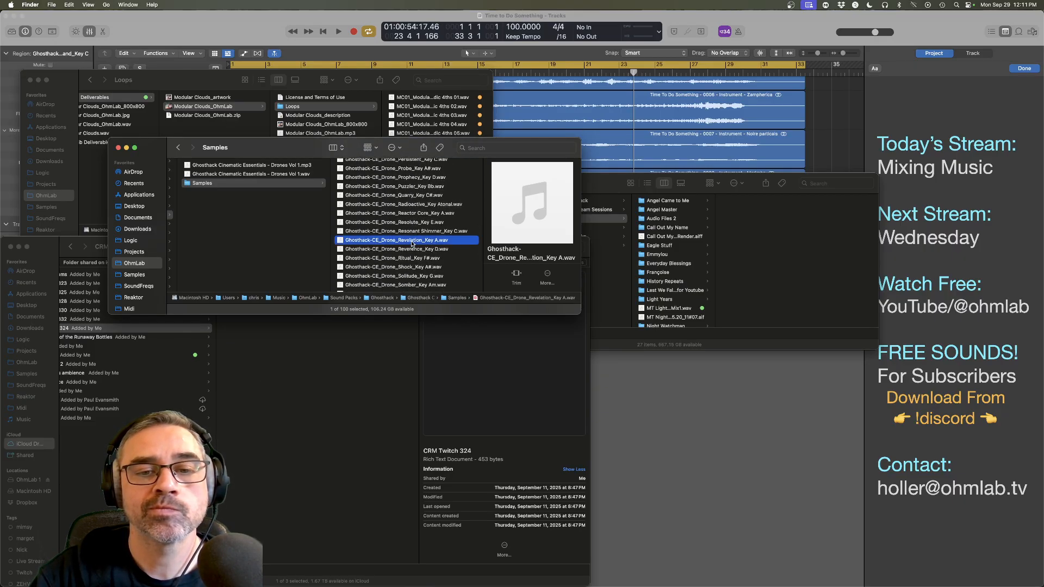
{"action": "key", "text": "space"}
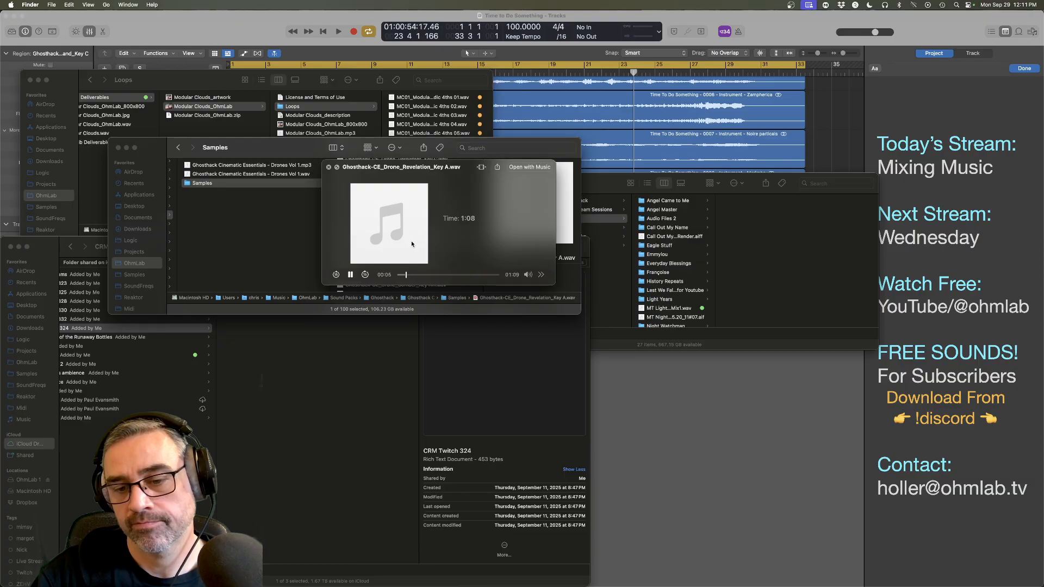
Step: Return to Logic Pro and play the later part of the song with both drones in the mix
{"action": "left_click", "coordinate": [820, 154]}
{"action": "key", "text": "space"}
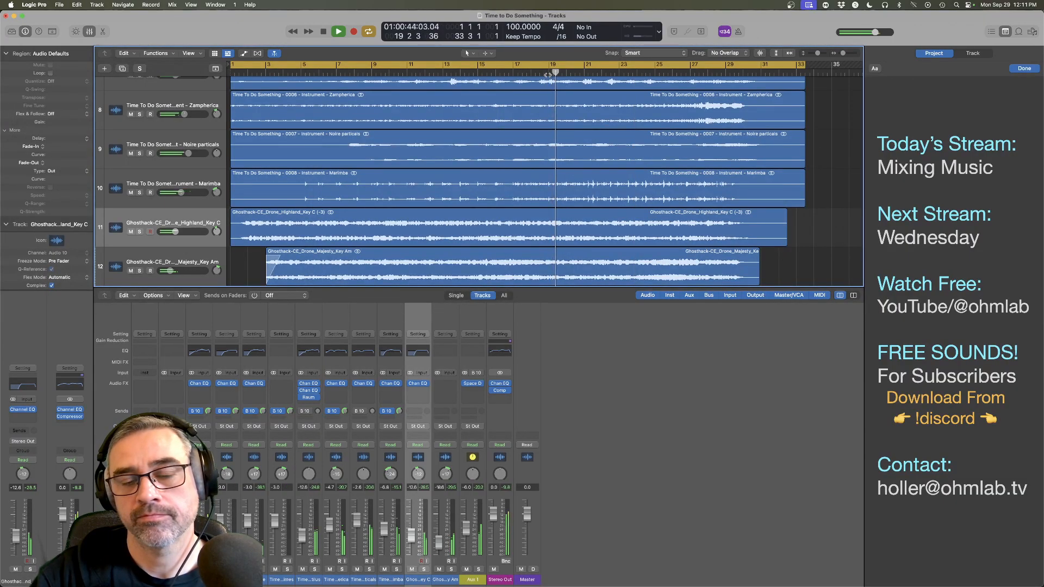
Step: Stop the sample preview in Finder and import Ghosthack-CE_Drone_Revelation_Key A.wav into Logic Pro on a new track below the Majesty drone
{"action": "key", "text": "super+Tab"}
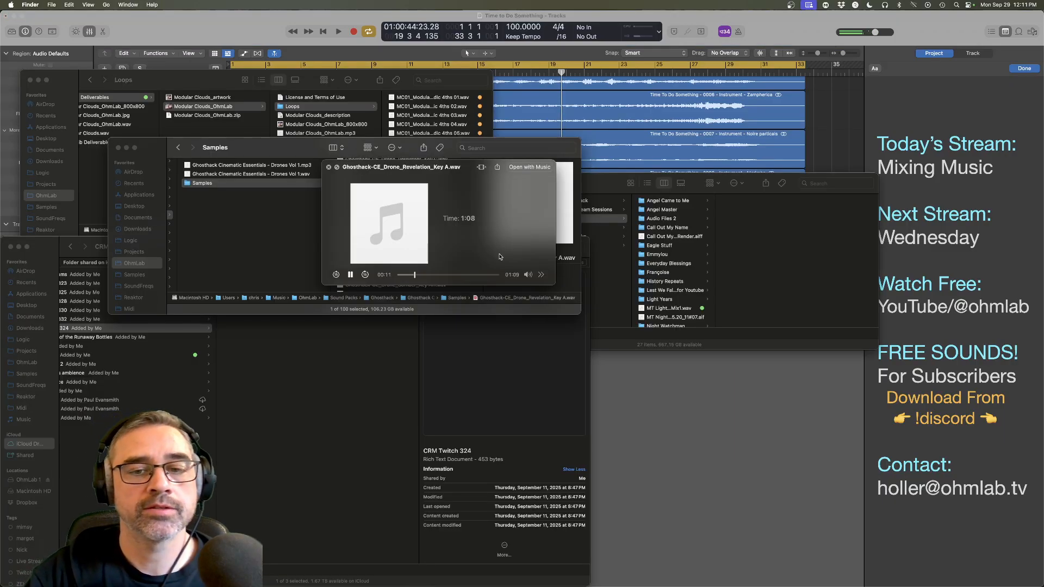
{"action": "key", "text": "space"}
{"action": "mouse_move", "coordinate": [558, 202]}
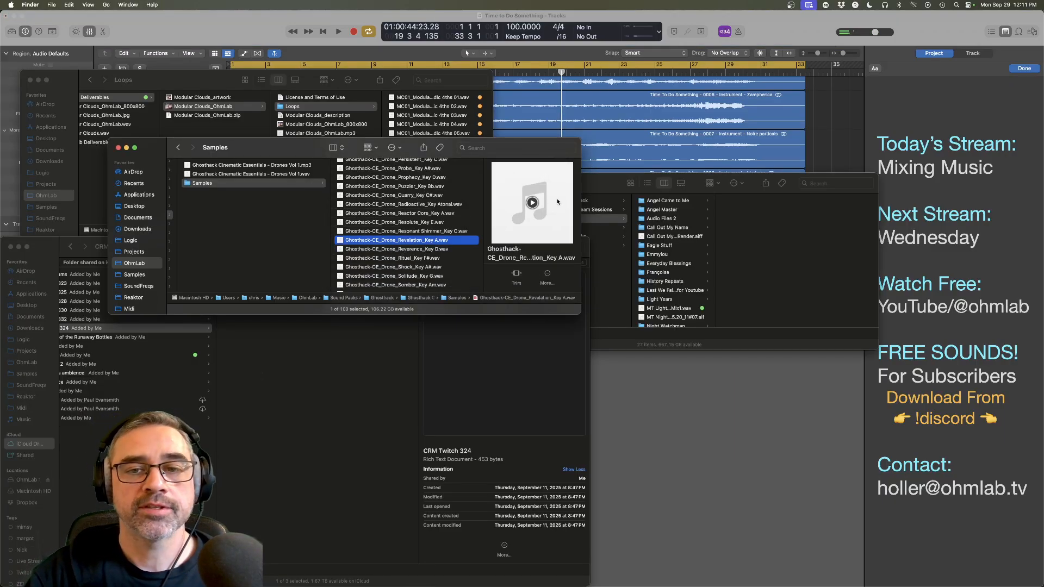
{"action": "left_click", "coordinate": [601, 134]}
{"action": "scroll", "coordinate": [559, 162], "scroll_direction": "down", "scroll_amount": 3}
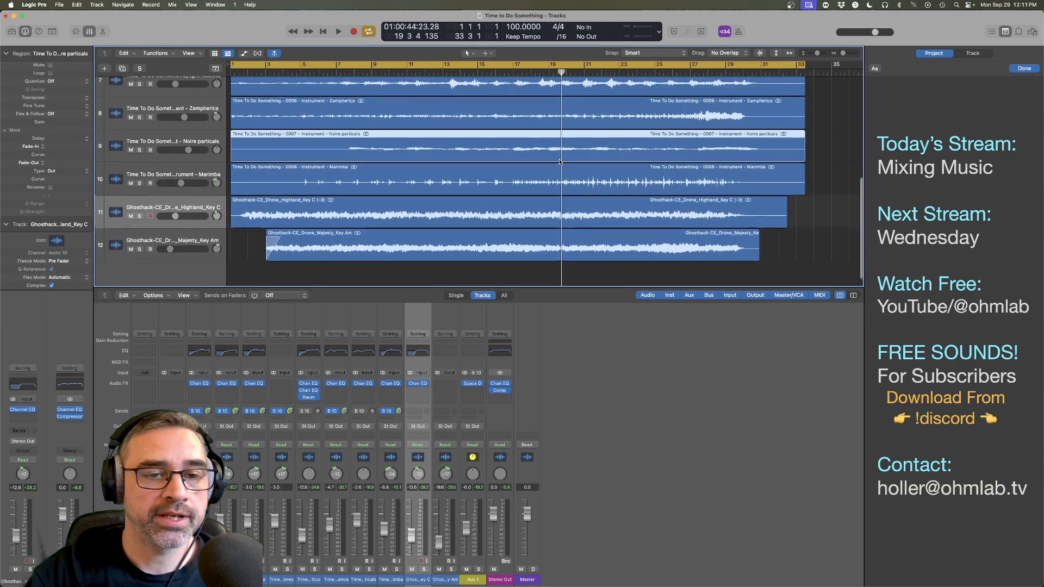
{"action": "key", "text": "super+Tab"}
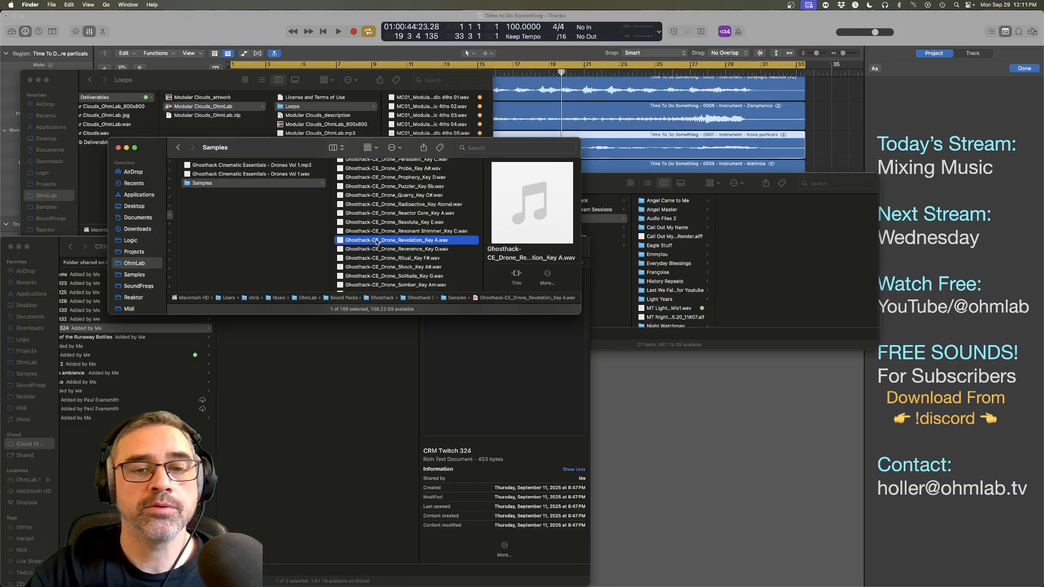
{"action": "left_click_drag", "start_coordinate": [377, 243], "coordinate": [306, 269]}
{"action": "key", "text": "super+Tab"}
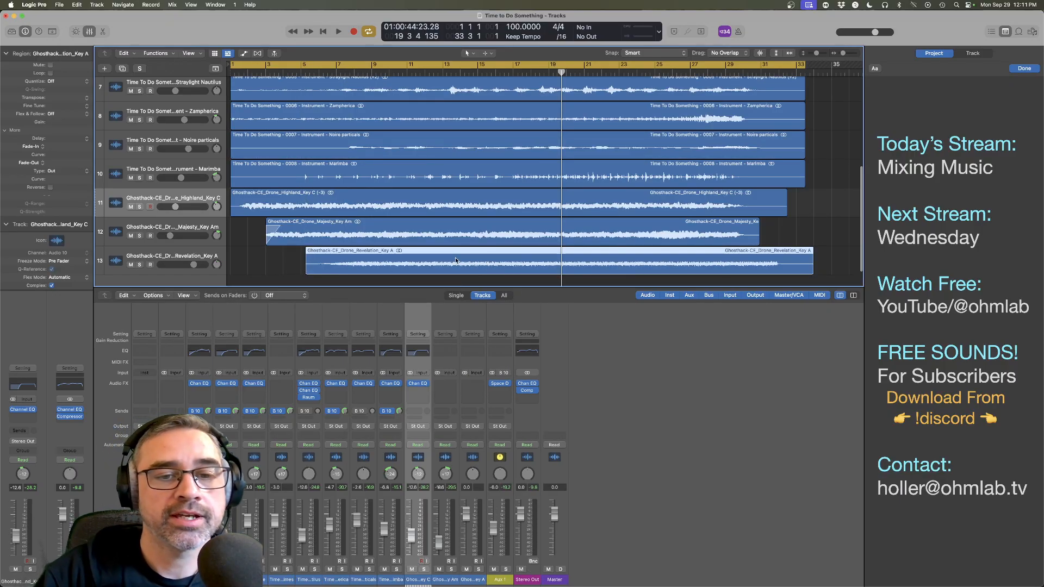
Step: Move the Revelation drone region slightly earlier so it starts at bar 4, beat 3, and check where it ends
{"action": "left_click_drag", "start_coordinate": [409, 262], "coordinate": [395, 262]}
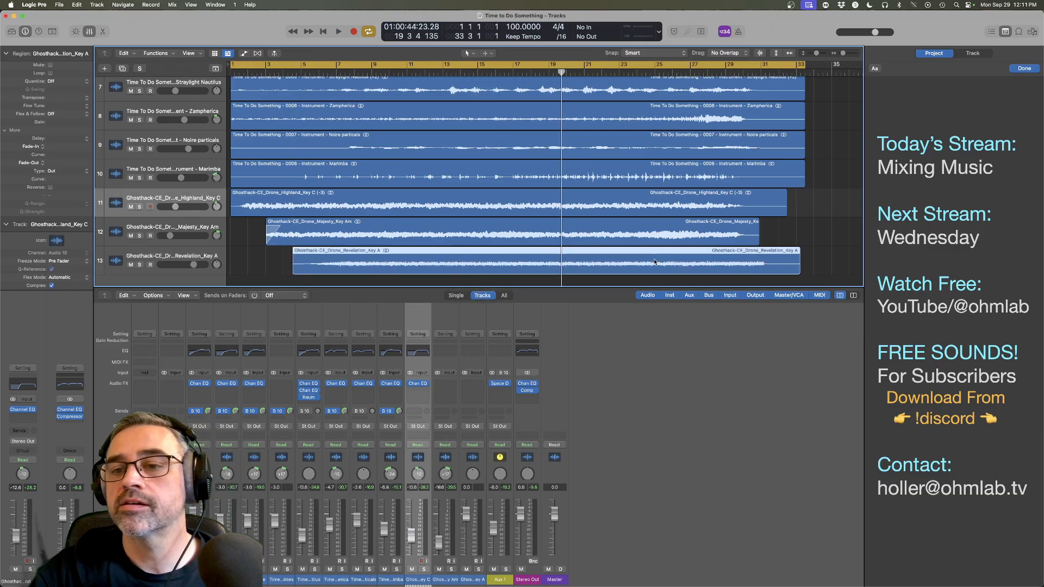
{"action": "scroll", "coordinate": [658, 260], "scroll_direction": "right", "scroll_amount": 5}
{"action": "scroll", "coordinate": [669, 253], "scroll_direction": "down", "scroll_amount": 2}
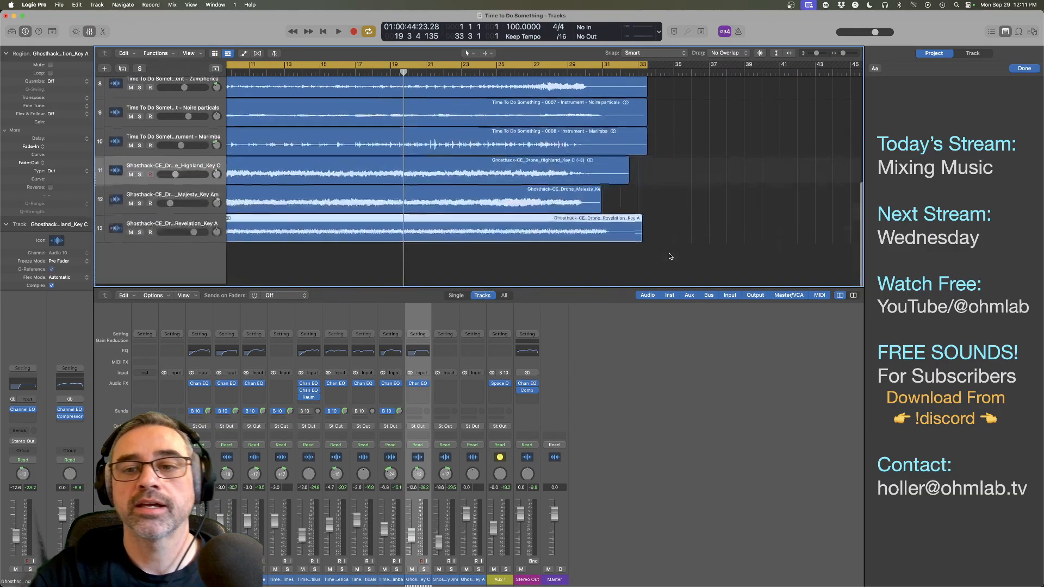
{"action": "scroll", "coordinate": [669, 256], "scroll_direction": "up", "scroll_amount": 1}
{"action": "scroll", "coordinate": [350, 224], "scroll_direction": "left", "scroll_amount": 5}
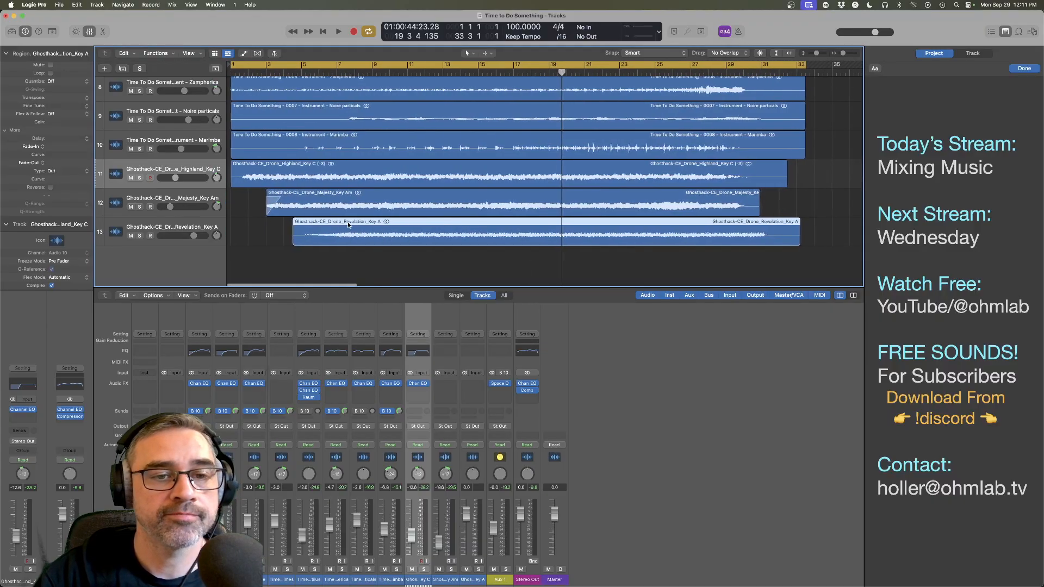
Step: Play the song from near the beginning and lower the Revelation drone track's volume to -9.8 dB
{"action": "double_click", "coordinate": [260, 72]}
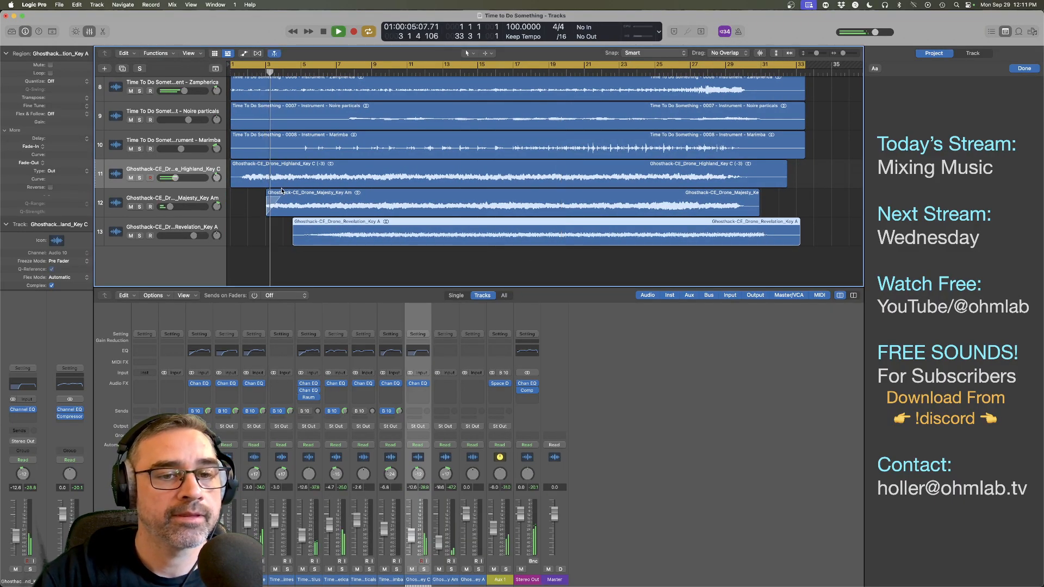
{"action": "left_click", "coordinate": [191, 238]}
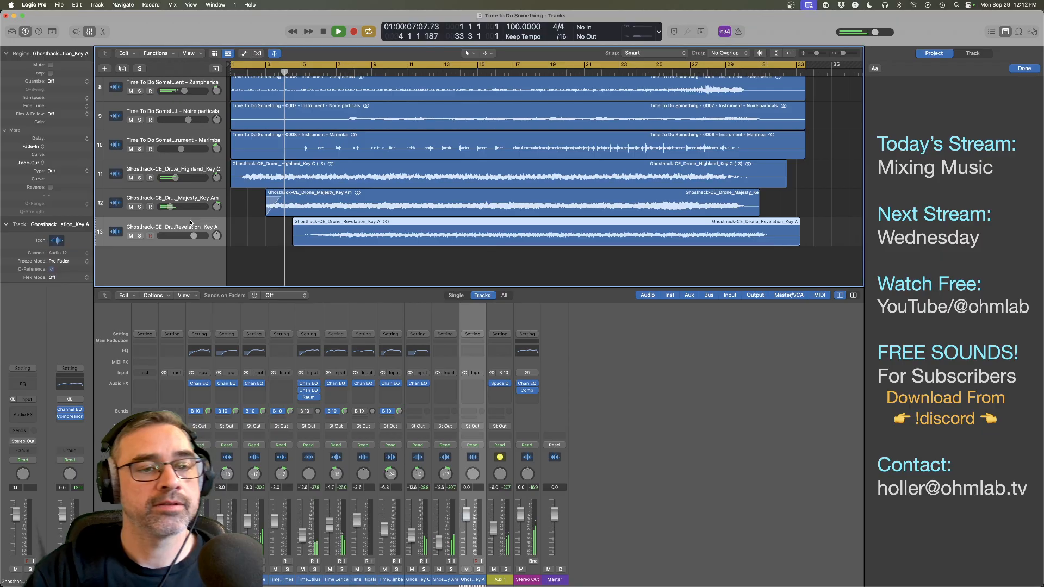
{"action": "left_click_drag", "start_coordinate": [191, 238], "coordinate": [189, 239]}
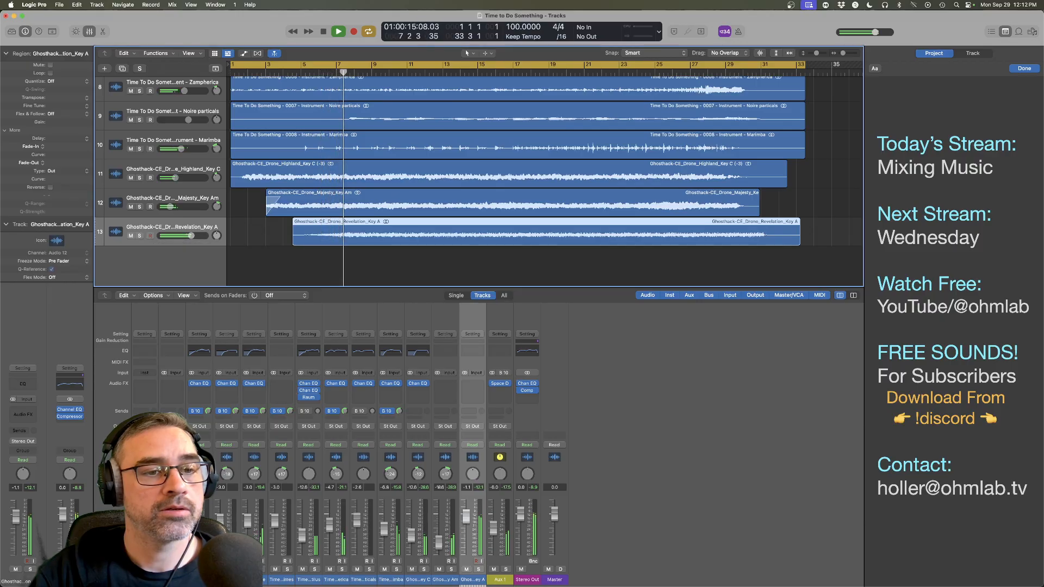
{"action": "mouse_move", "coordinate": [186, 235]}
{"action": "left_mouse_down"}
{"action": "mouse_move", "coordinate": [169, 237]}
{"action": "mouse_move", "coordinate": [177, 237]}
{"action": "left_mouse_up"}
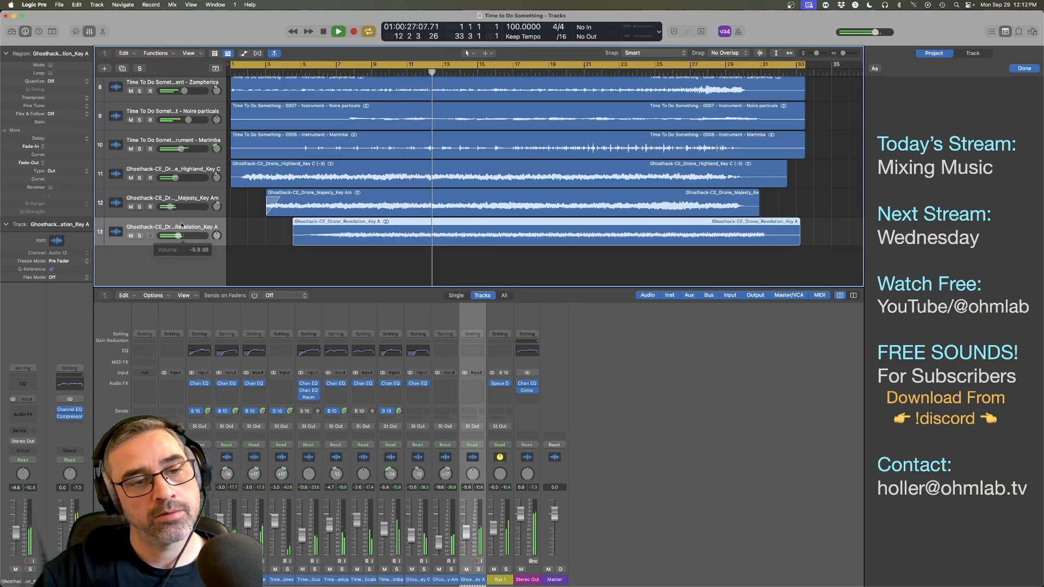
Step: Add a Channel EQ to the Revelation drone with its low cut at 176 Hz, lower the track to -14.0 dB and stop playback
{"action": "left_click", "coordinate": [472, 351]}
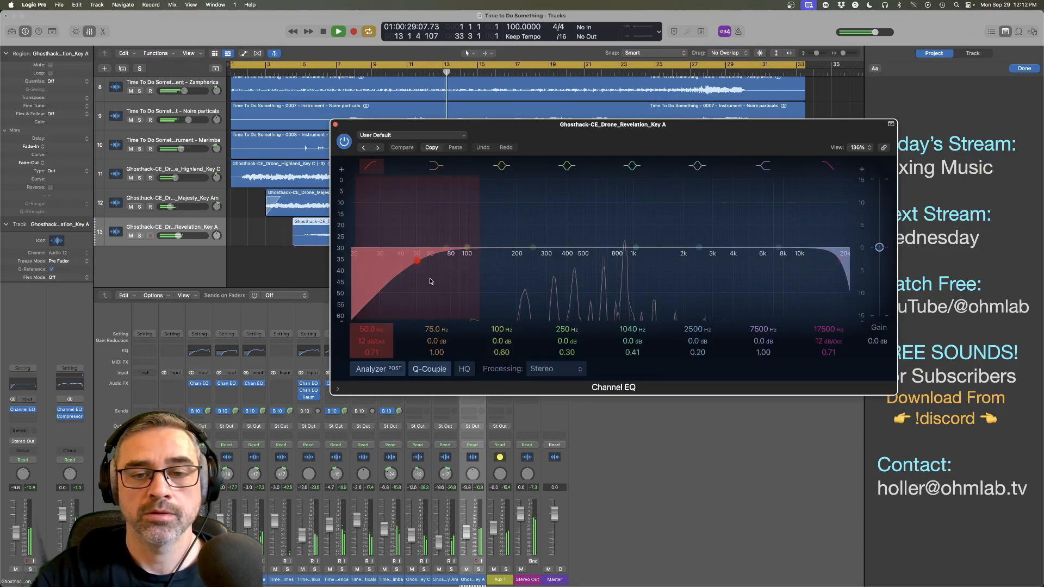
{"action": "left_click_drag", "start_coordinate": [365, 330], "coordinate": [365, 306]}
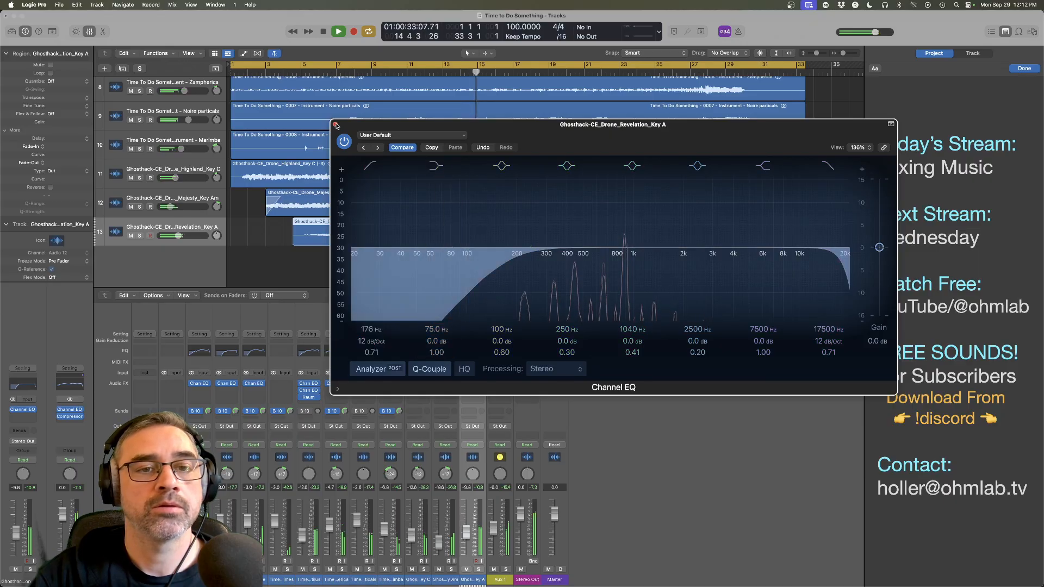
{"action": "left_click", "coordinate": [337, 126]}
{"action": "left_click_drag", "start_coordinate": [179, 235], "coordinate": [174, 236]}
{"action": "key", "text": "space"}
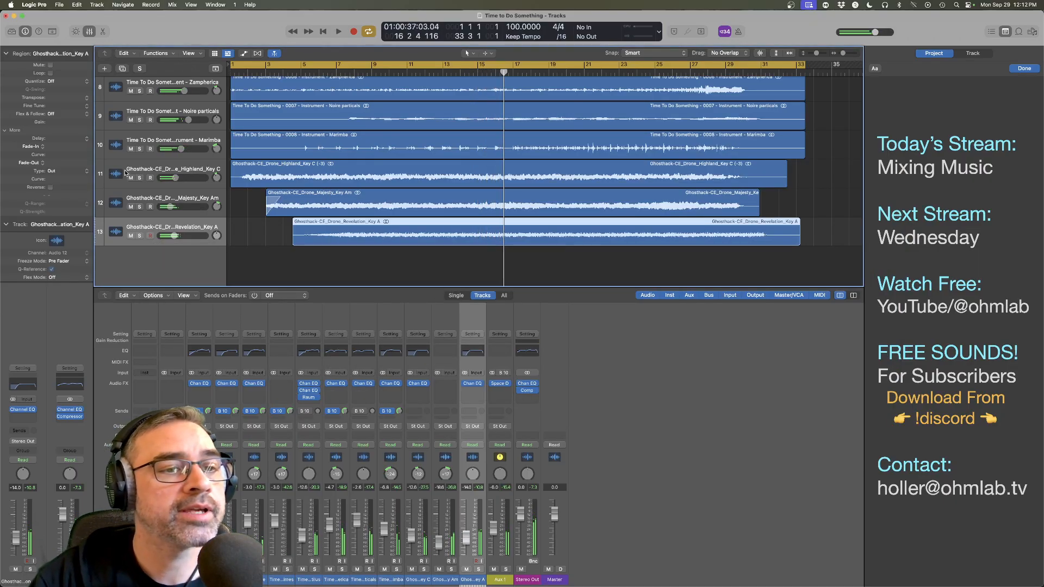
Step: Solo the Highland, Majesty and Revelation drones, play them together from about bar 7 and set the Revelation drone to -15.4 dB
{"action": "left_click", "coordinate": [138, 178]}
{"action": "left_click", "coordinate": [139, 207]}
{"action": "left_click", "coordinate": [140, 236]}
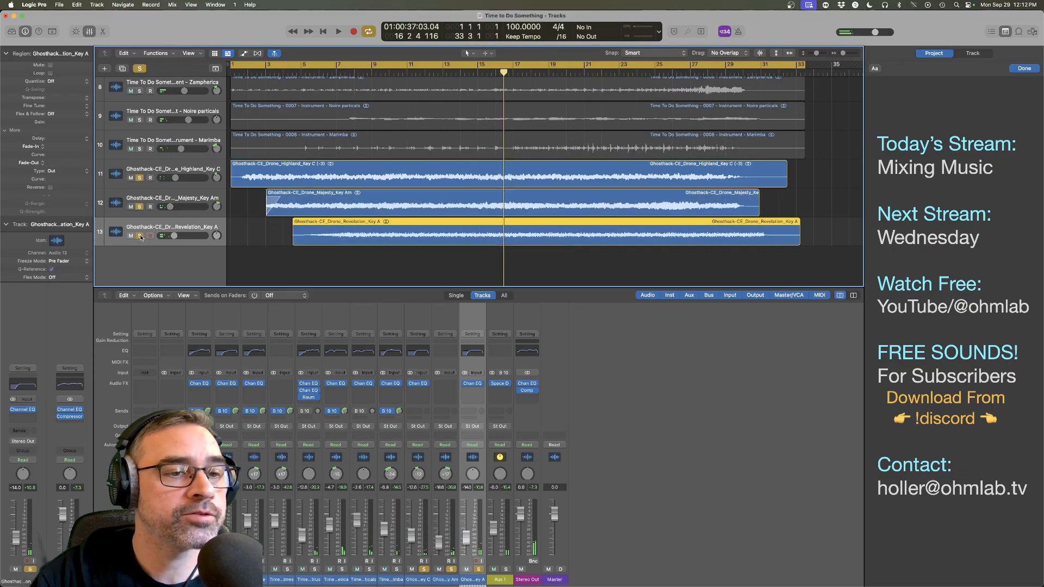
{"action": "key", "text": "Return"}
{"action": "key", "text": "space"}
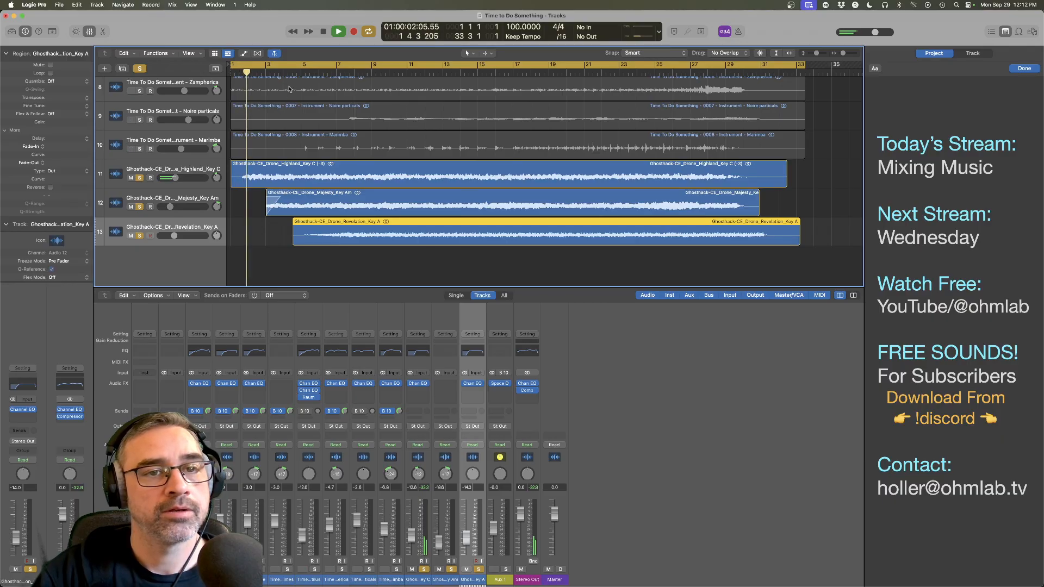
{"action": "left_click", "coordinate": [345, 73]}
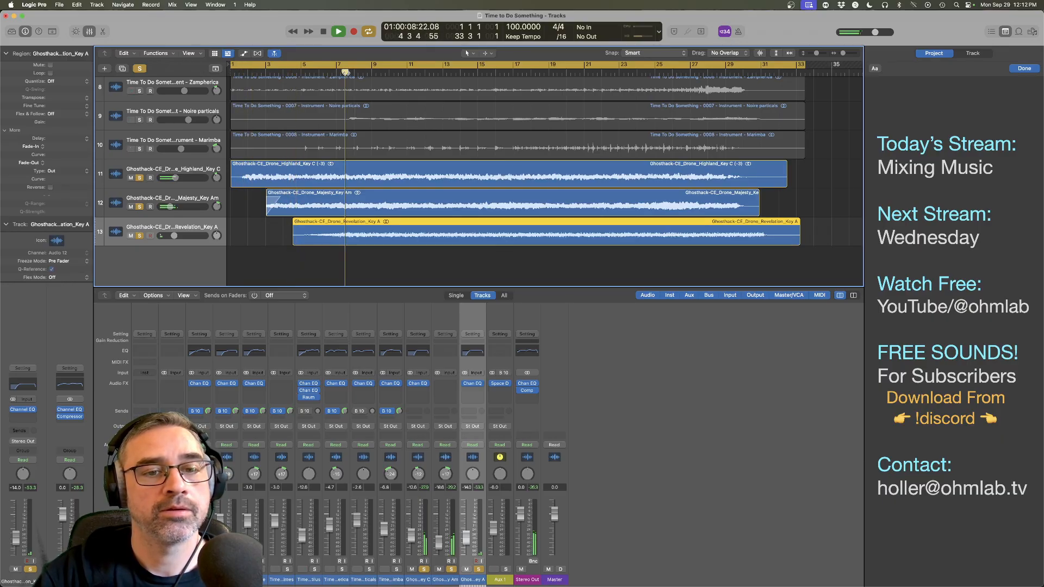
{"action": "left_click_drag", "start_coordinate": [171, 238], "coordinate": [172, 236]}
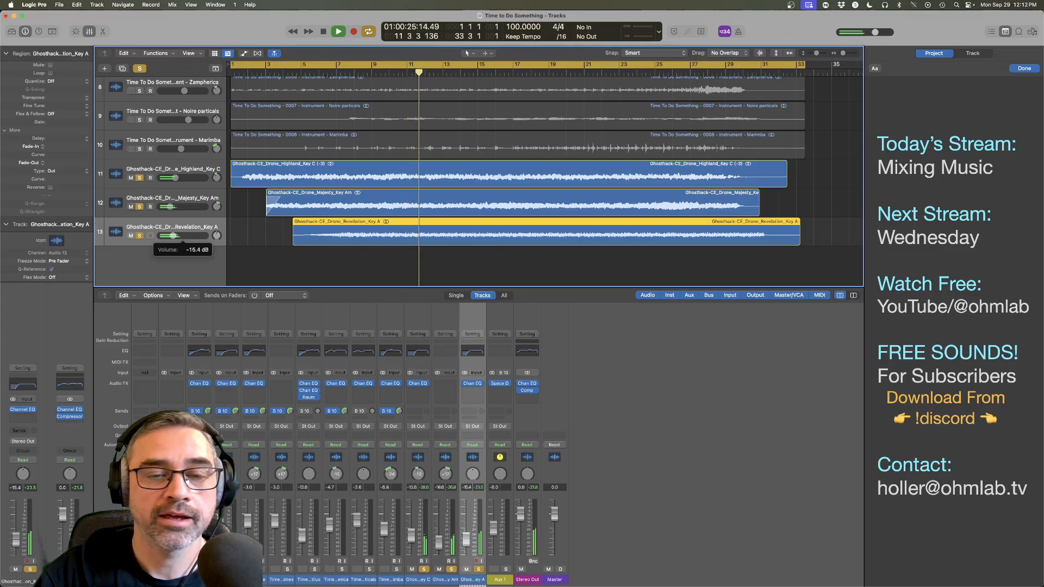
Step: Clear the solos and lower the three drone tracks together, bringing the Revelation drone to -17.4 dB
{"action": "left_click", "coordinate": [139, 177], "text": "alt"}
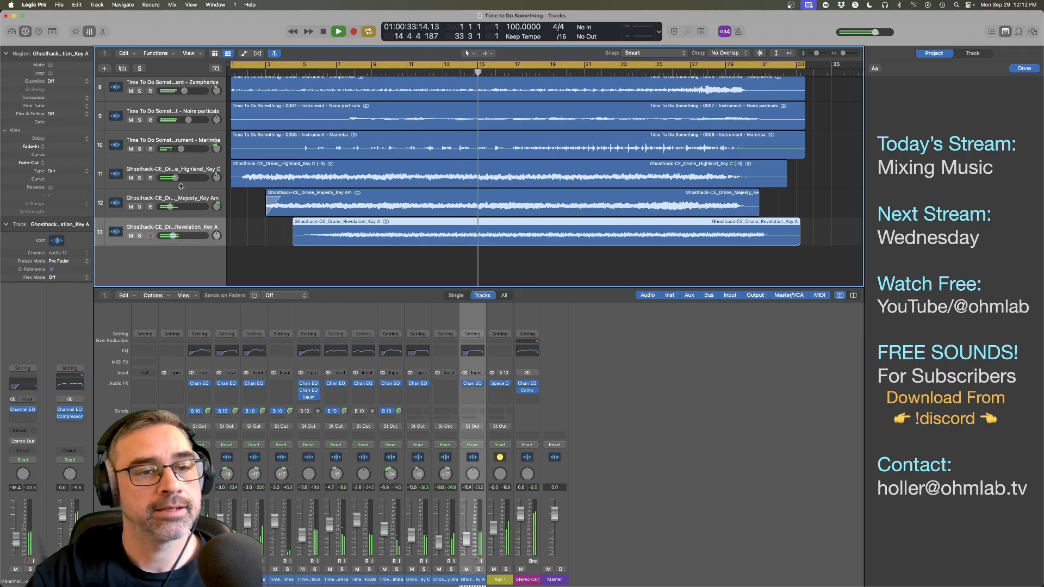
{"action": "left_click", "coordinate": [168, 170], "text": "shift"}
{"action": "left_click_drag", "start_coordinate": [170, 206], "coordinate": [168, 243]}
{"action": "left_click", "coordinate": [375, 254]}
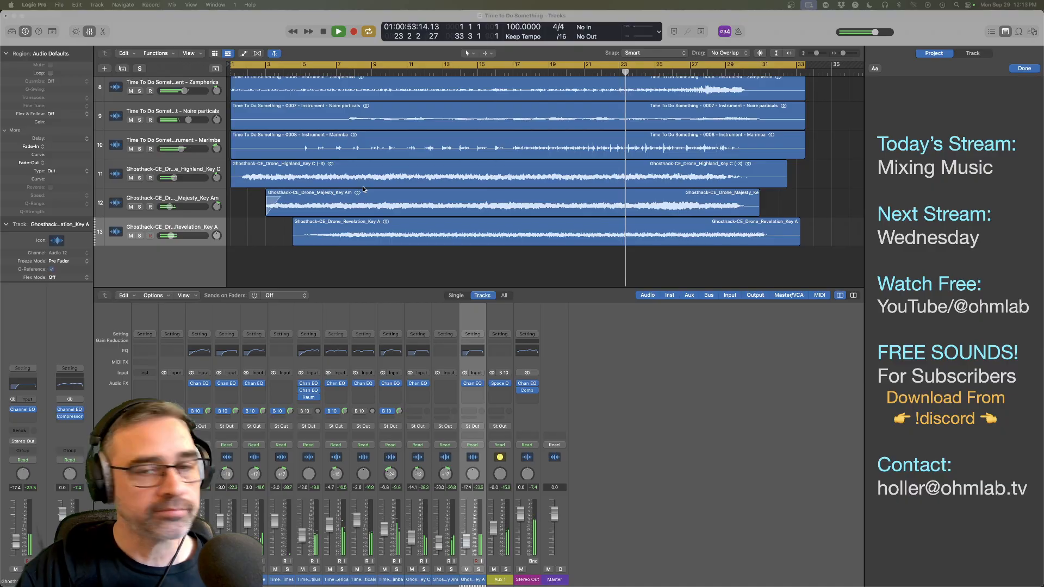
Step: Listen to the full mix through to its ending while reviewing all the tracks, and stop playback near bar 32
{"action": "key", "text": "super+Left"}
{"action": "scroll", "coordinate": [472, 163], "scroll_direction": "left", "scroll_amount": 3}
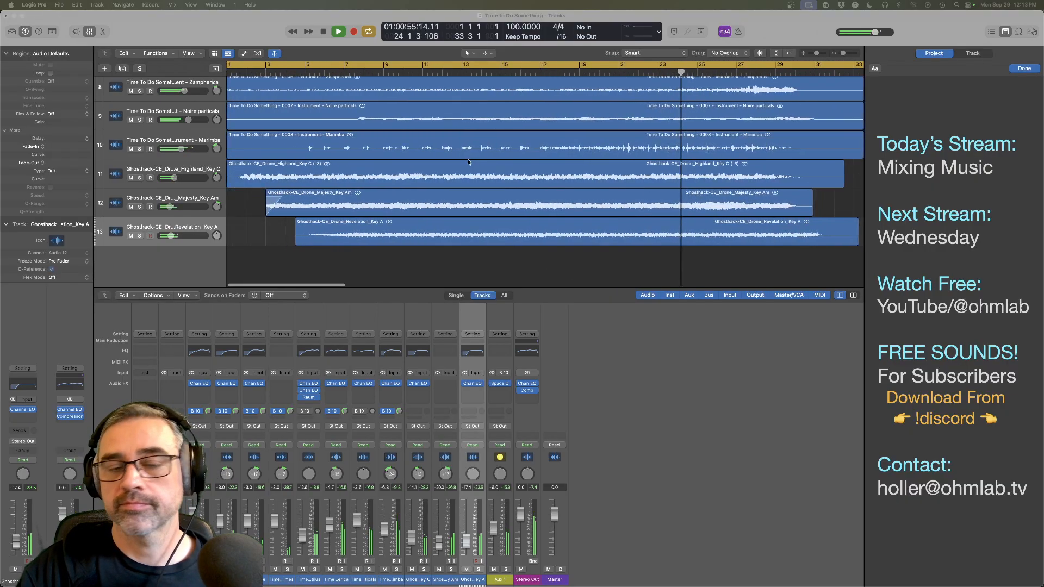
{"action": "scroll", "coordinate": [458, 160], "scroll_direction": "down", "scroll_amount": 2}
{"action": "scroll", "coordinate": [457, 159], "scroll_direction": "up", "scroll_amount": 8}
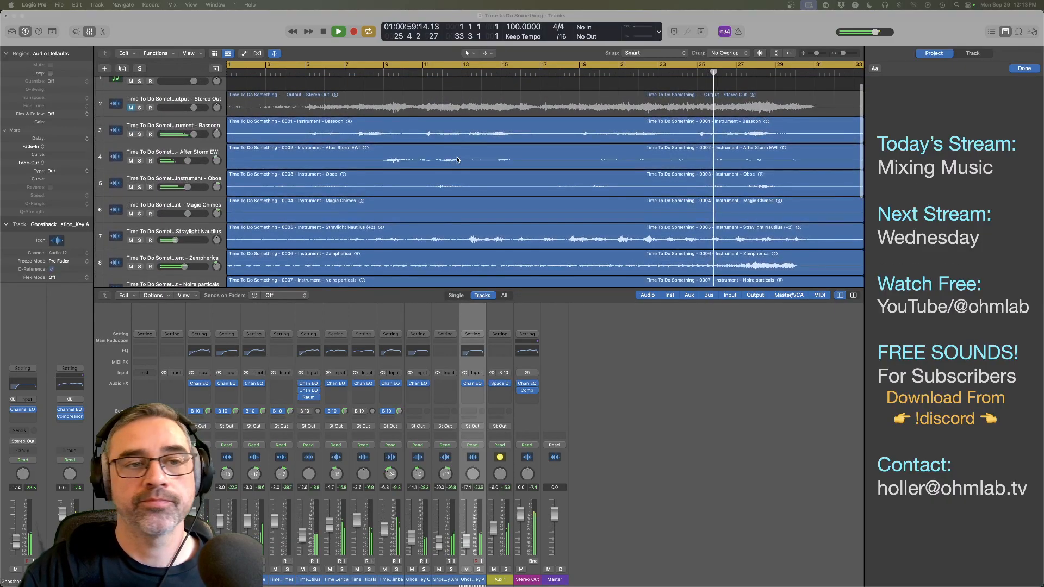
{"action": "scroll", "coordinate": [457, 160], "scroll_direction": "down", "scroll_amount": 3}
{"action": "scroll", "coordinate": [457, 159], "scroll_direction": "down", "scroll_amount": 2}
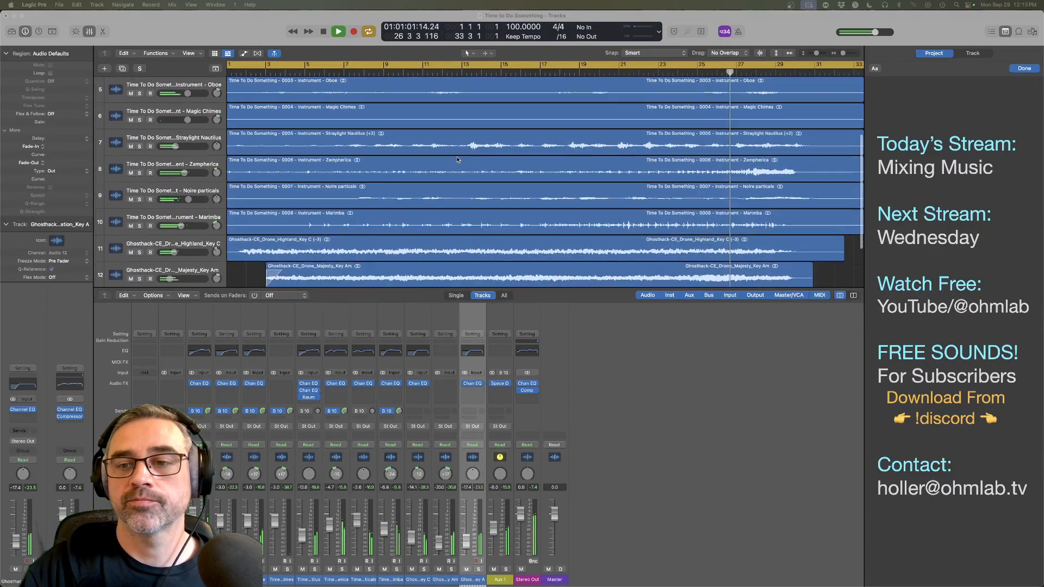
{"action": "scroll", "coordinate": [458, 160], "scroll_direction": "right", "scroll_amount": 5}
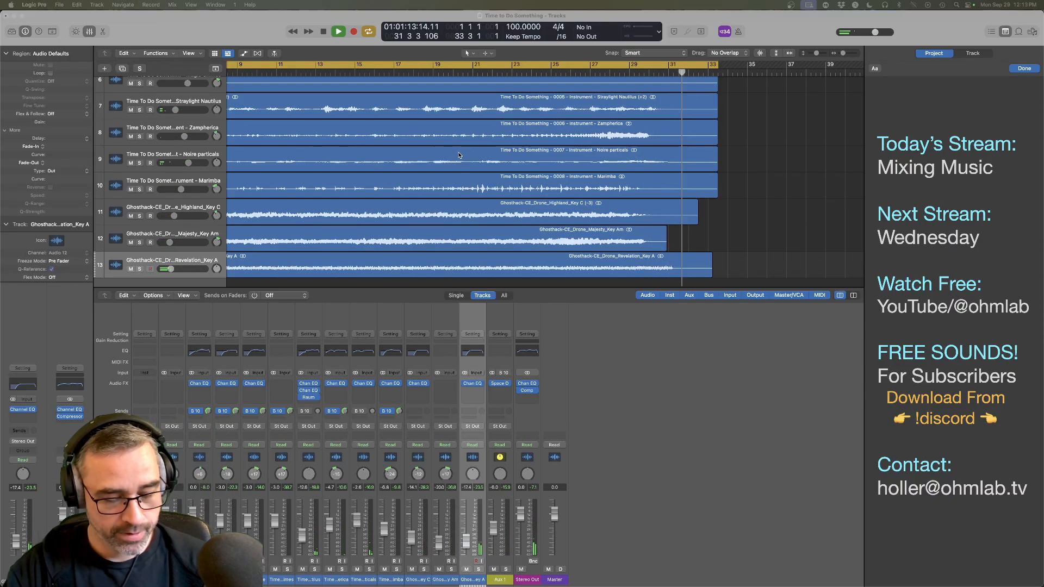
{"action": "left_click", "coordinate": [734, 263]}
{"action": "key", "text": "space"}
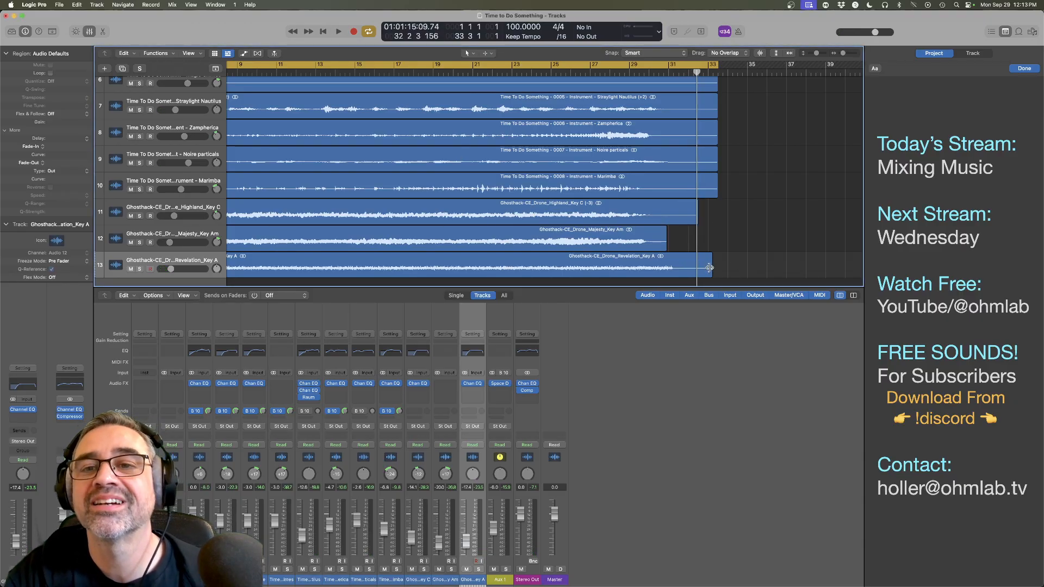
Step: Shorten the end of the Revelation drone region by 2 bars 3 beats and give it a fade-out of 1500
{"action": "left_click_drag", "start_coordinate": [710, 268], "coordinate": [657, 268]}
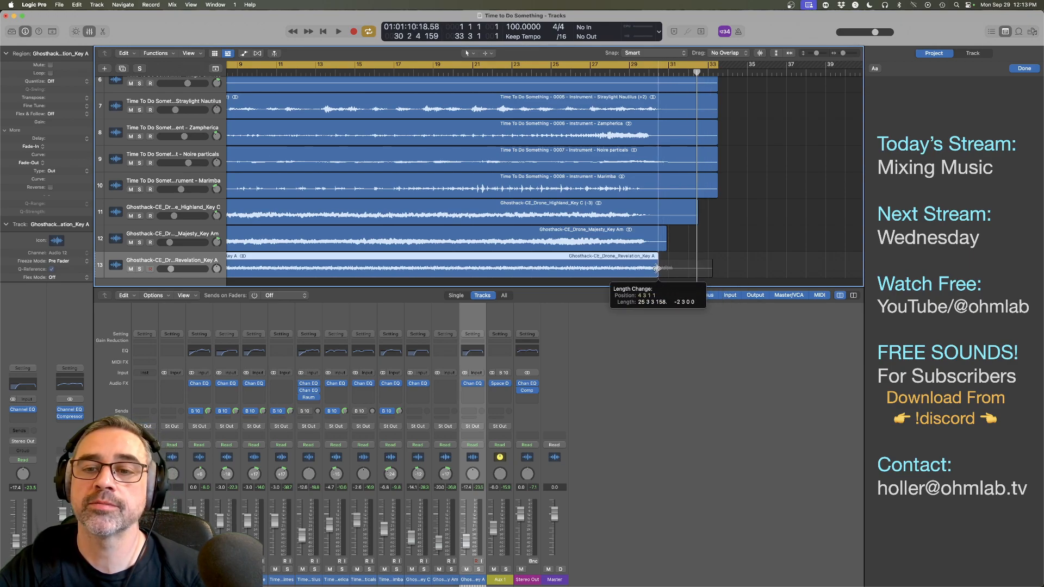
{"action": "left_click_drag", "start_coordinate": [657, 268], "coordinate": [657, 269]}
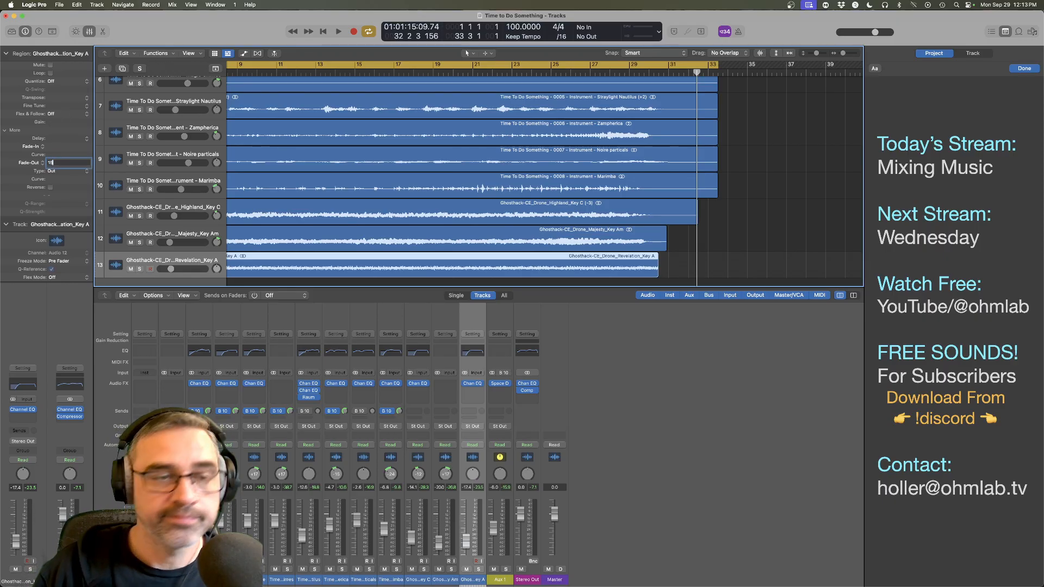
{"action": "key", "text": "Return"}
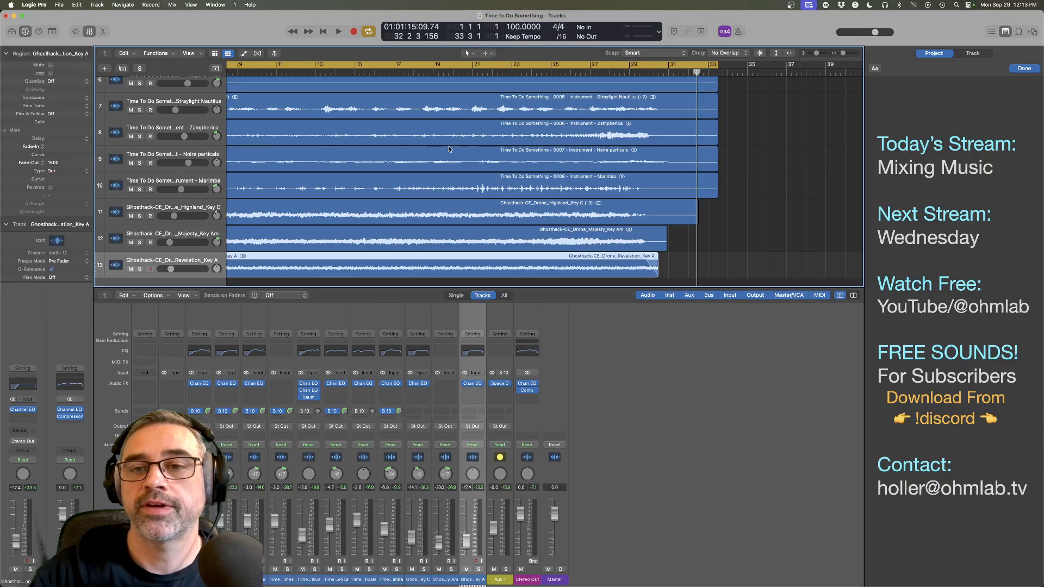
Step: Play the song's last bars repeatedly to check how the drones fade out at the ending with the other stems
{"action": "left_click", "coordinate": [644, 73]}
{"action": "key", "text": "space"}
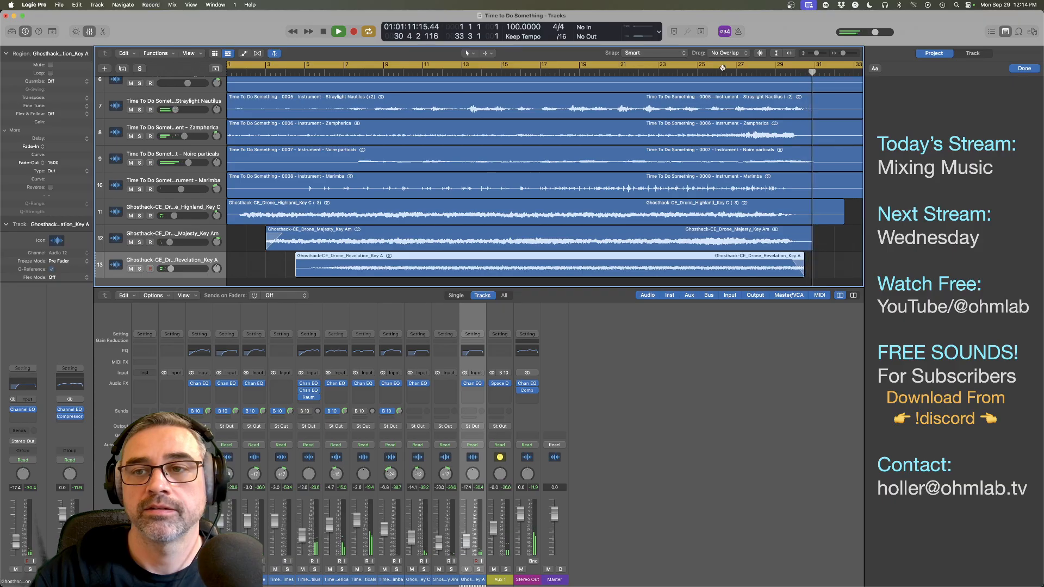
{"action": "left_click", "coordinate": [777, 73]}
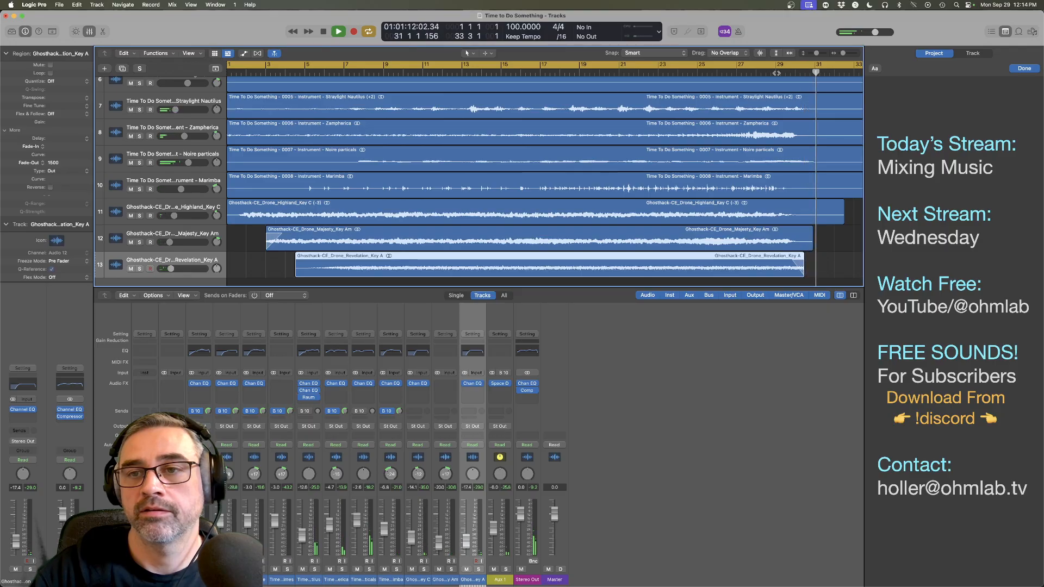
{"action": "left_click", "coordinate": [777, 72]}
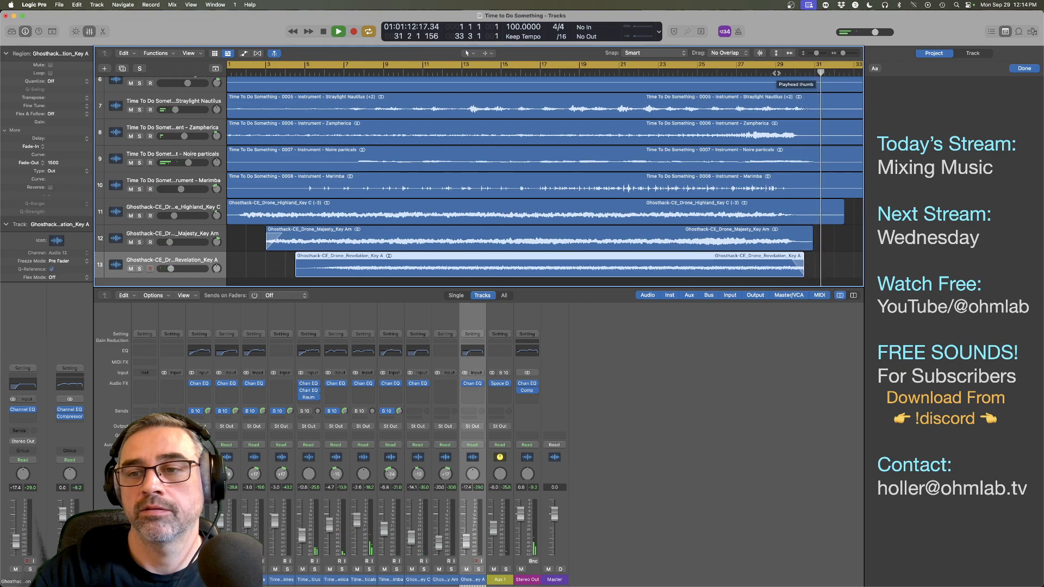
{"action": "key", "text": "space"}
{"action": "scroll", "coordinate": [731, 140], "scroll_direction": "right", "scroll_amount": 2}
{"action": "scroll", "coordinate": [729, 139], "scroll_direction": "right", "scroll_amount": 5}
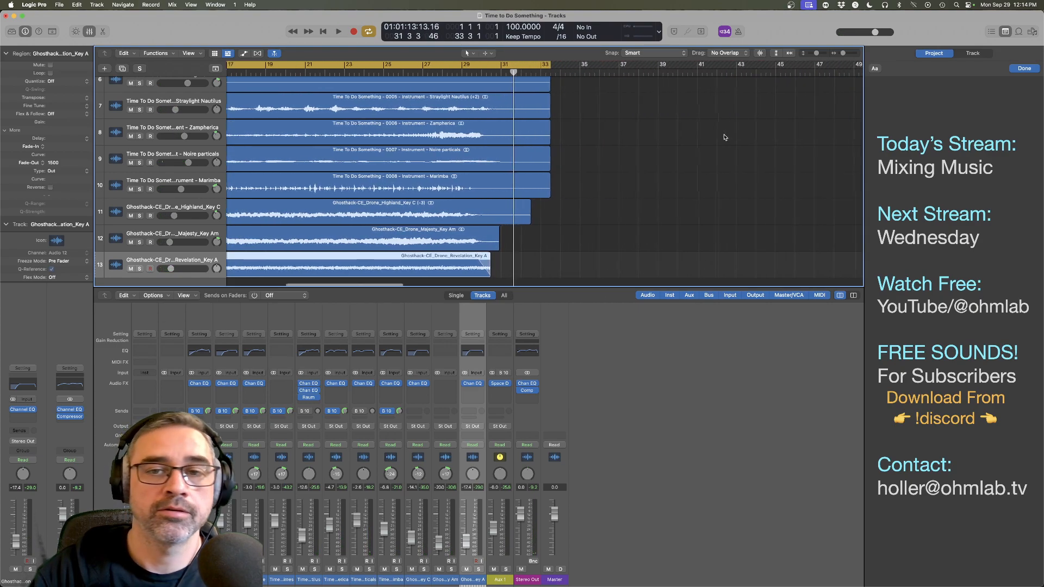
{"action": "scroll", "coordinate": [583, 237], "scroll_direction": "up", "scroll_amount": 5}
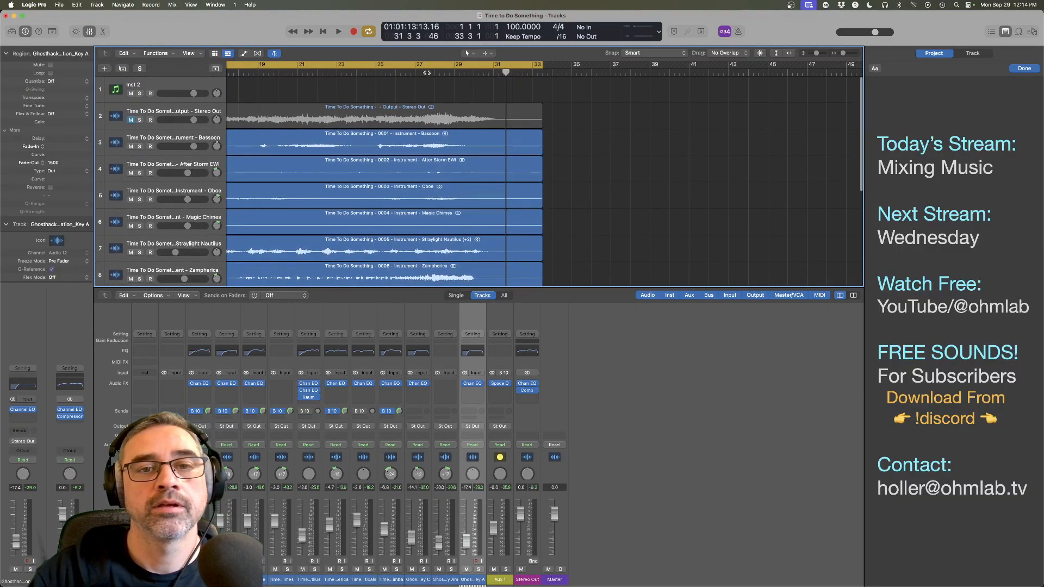
{"action": "key", "text": "space"}
{"action": "scroll", "coordinate": [544, 137], "scroll_direction": "right", "scroll_amount": 3}
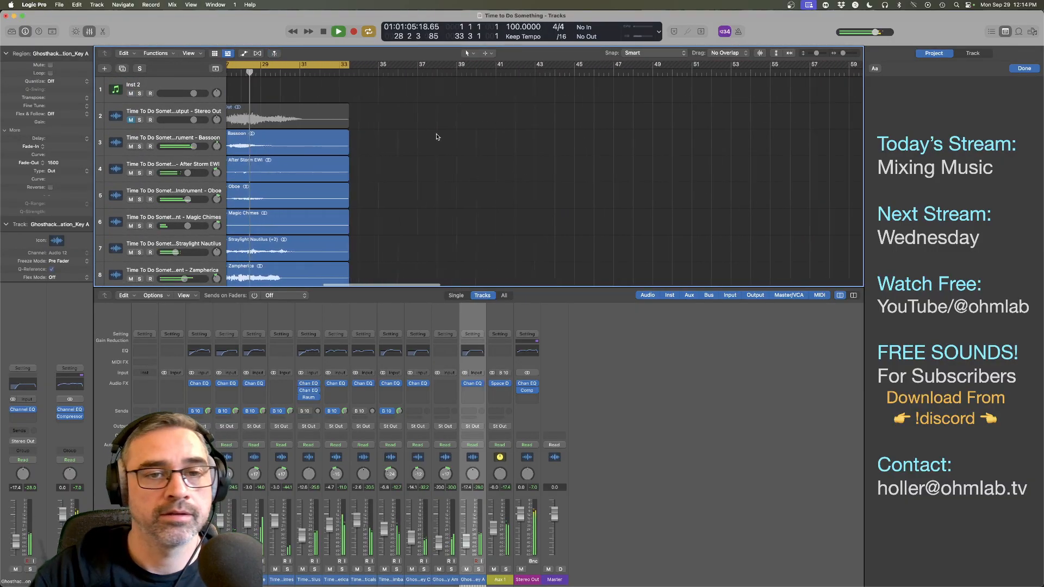
Step: Play the ending, stop near bar 32, and shorten the end of the Highland drone region to the playhead
{"action": "scroll", "coordinate": [436, 136], "scroll_direction": "down", "scroll_amount": 5}
{"action": "scroll", "coordinate": [436, 136], "scroll_direction": "down", "scroll_amount": 2}
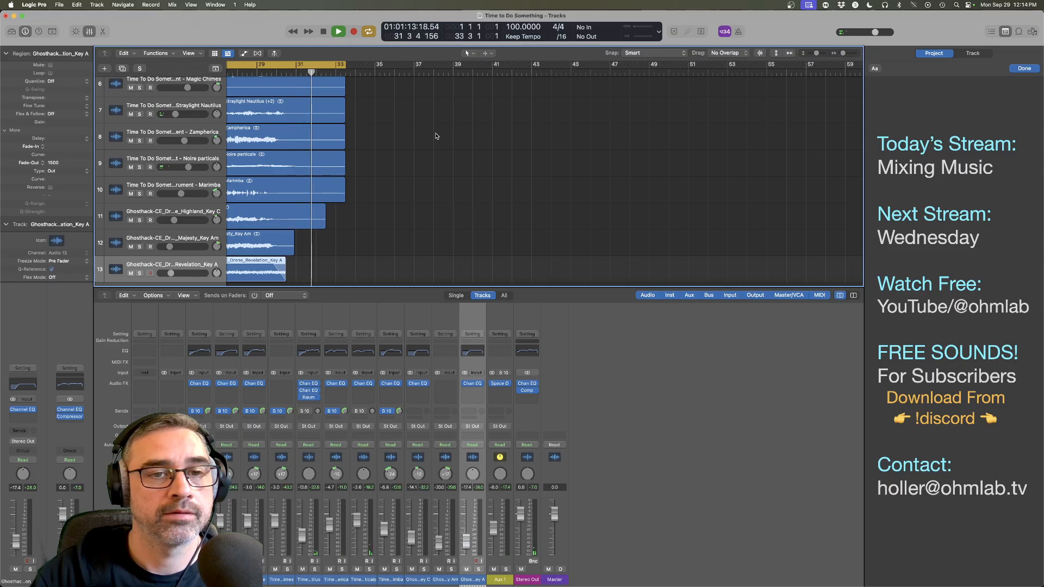
{"action": "key", "text": "space"}
{"action": "left_click", "coordinate": [359, 242]}
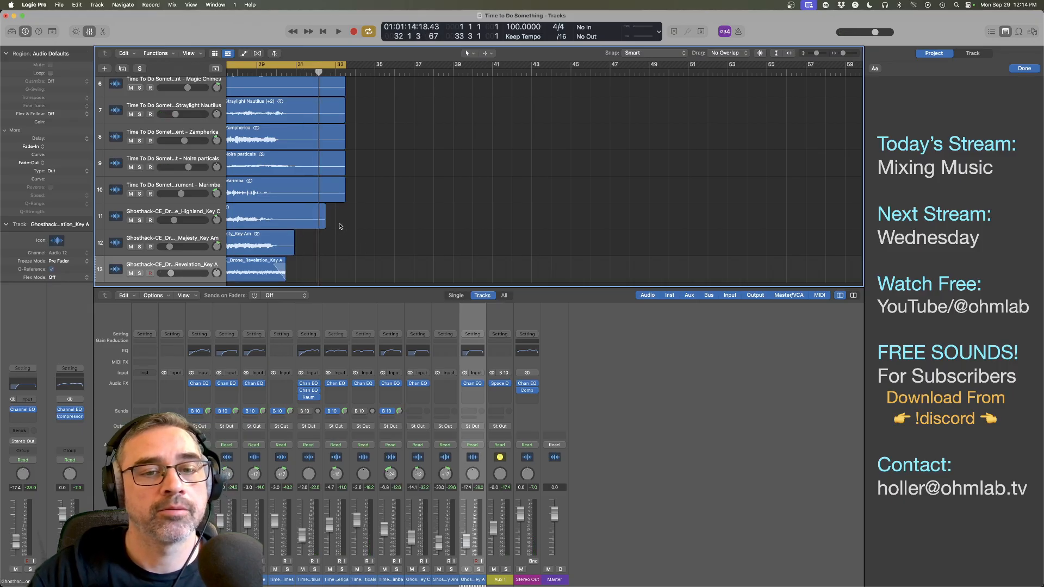
{"action": "left_click_drag", "start_coordinate": [324, 221], "coordinate": [337, 80]}
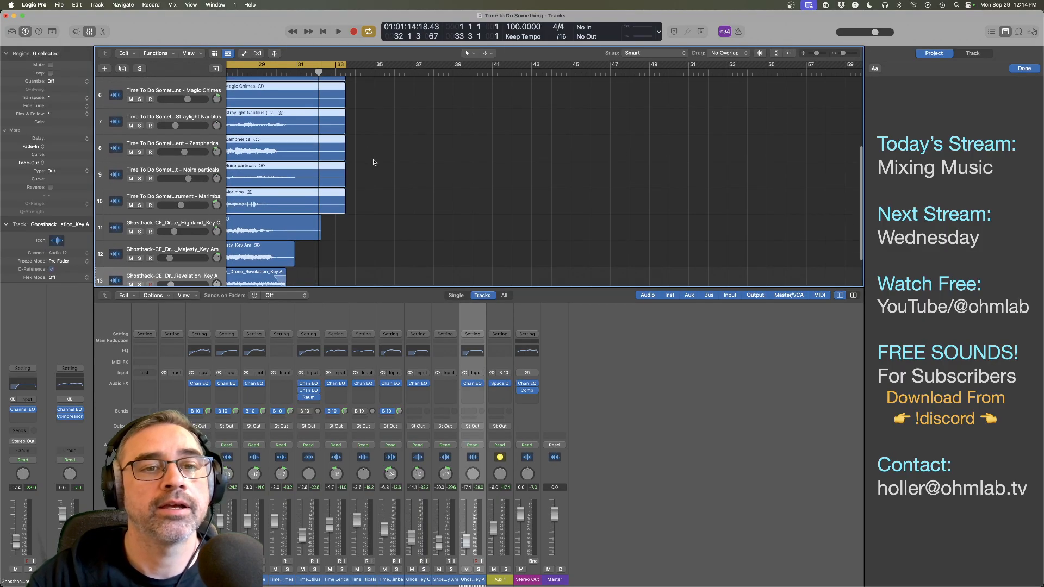
Step: Select the eight instrument stems from Bassoon to Marimba, shorten their ends together to bar 32 and give them a short fade-out
{"action": "scroll", "coordinate": [374, 161], "scroll_direction": "up", "scroll_amount": 4}
{"action": "scroll", "coordinate": [389, 171], "scroll_direction": "down", "scroll_amount": 5}
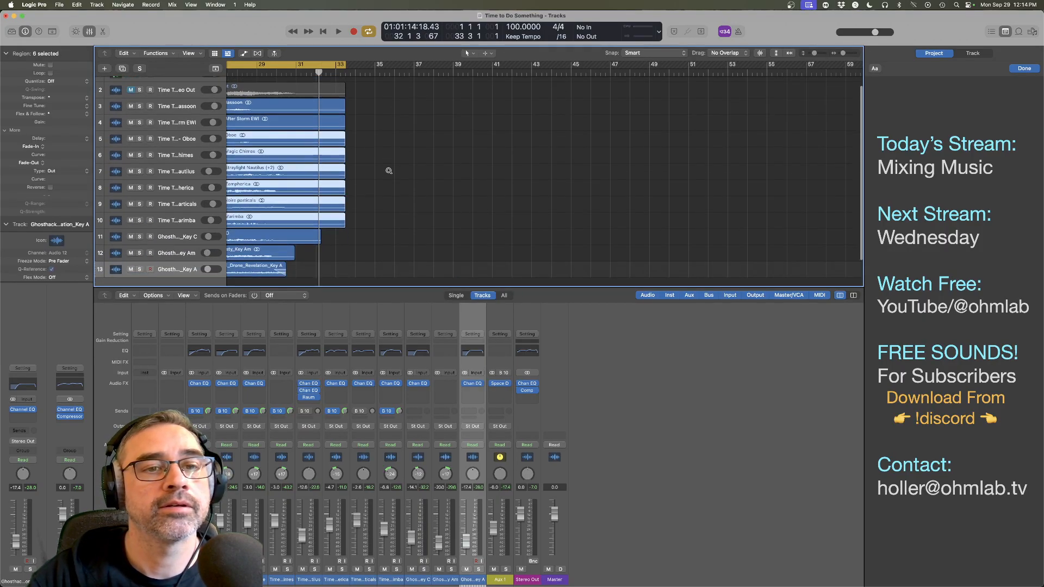
{"action": "scroll", "coordinate": [388, 170], "scroll_direction": "down", "scroll_amount": 1}
{"action": "left_click", "coordinate": [356, 219]}
{"action": "left_click_drag", "start_coordinate": [334, 230], "coordinate": [321, 110]}
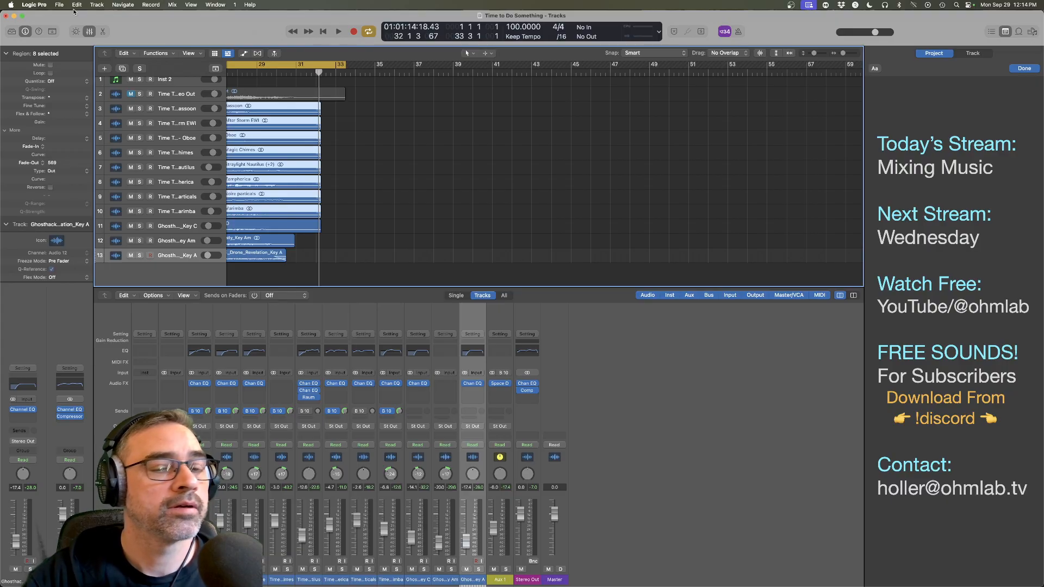
Step: Check the Highland drone region's settings, then play the last bars with the whole song in view to review the shortened endings
{"action": "left_click", "coordinate": [360, 247]}
{"action": "left_click", "coordinate": [292, 231]}
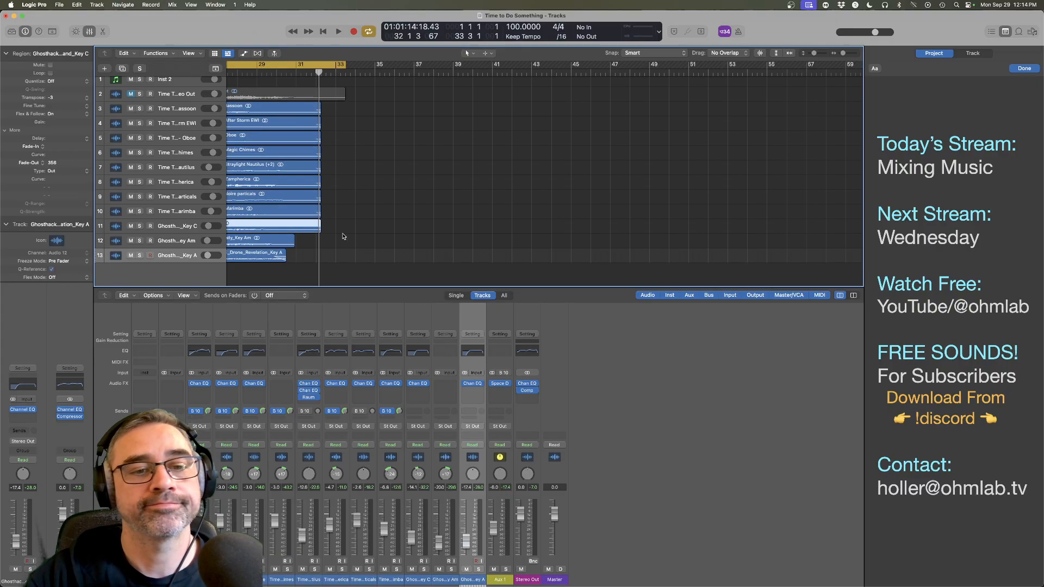
{"action": "left_click", "coordinate": [361, 244]}
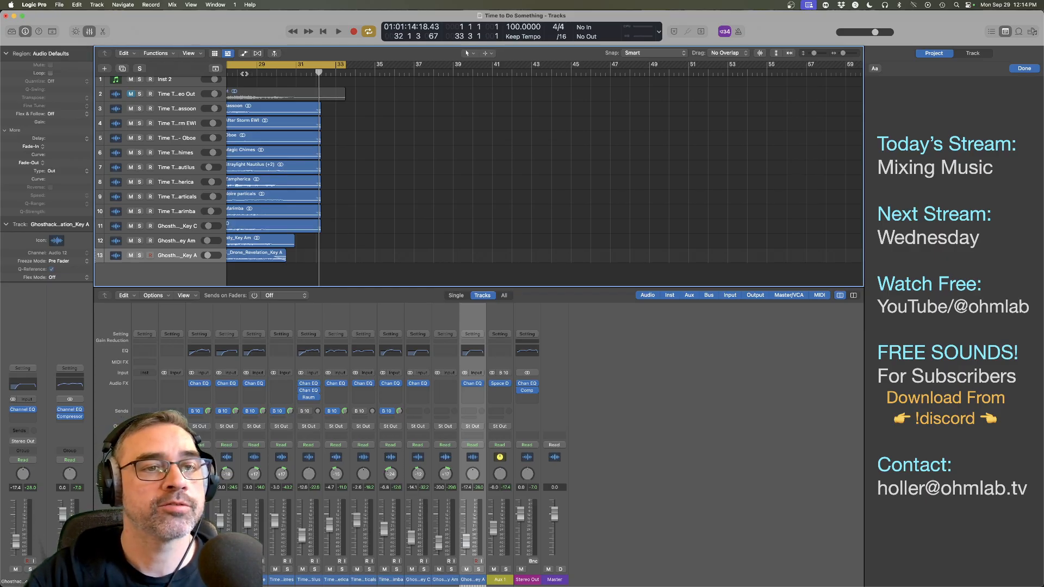
{"action": "key", "text": "z"}
{"action": "key", "text": "space"}
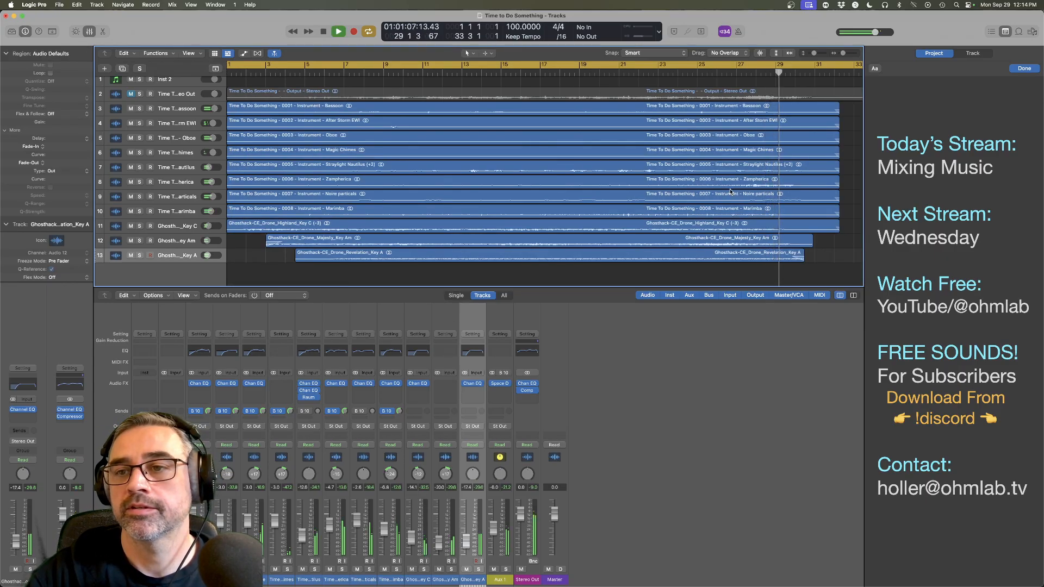
{"action": "scroll", "coordinate": [730, 192], "scroll_direction": "right", "scroll_amount": 10}
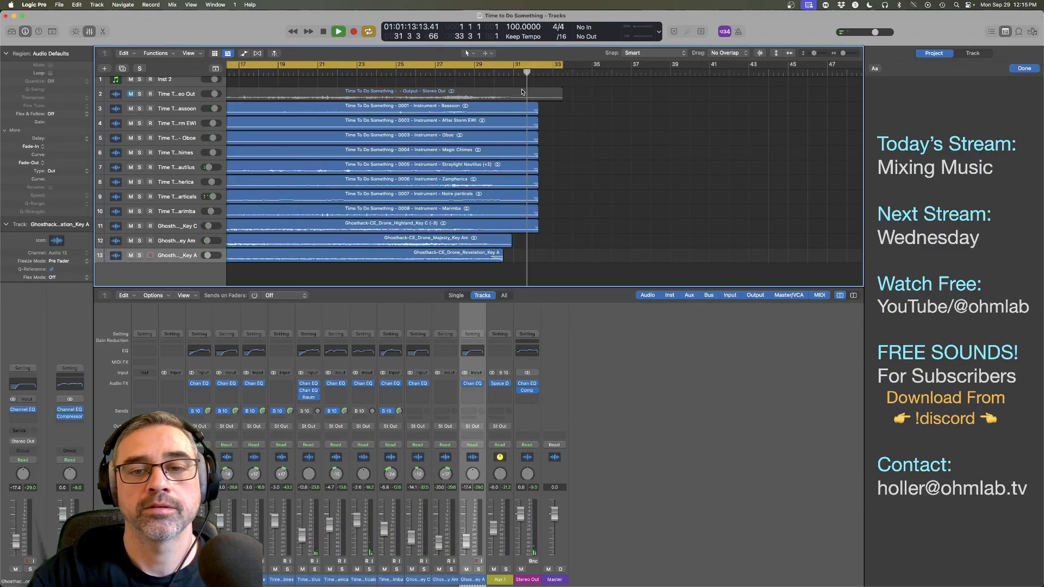
Step: Stop playback, look over the full arrangement's regions and waveforms, and replay the song from the beginning
{"action": "key", "text": "space"}
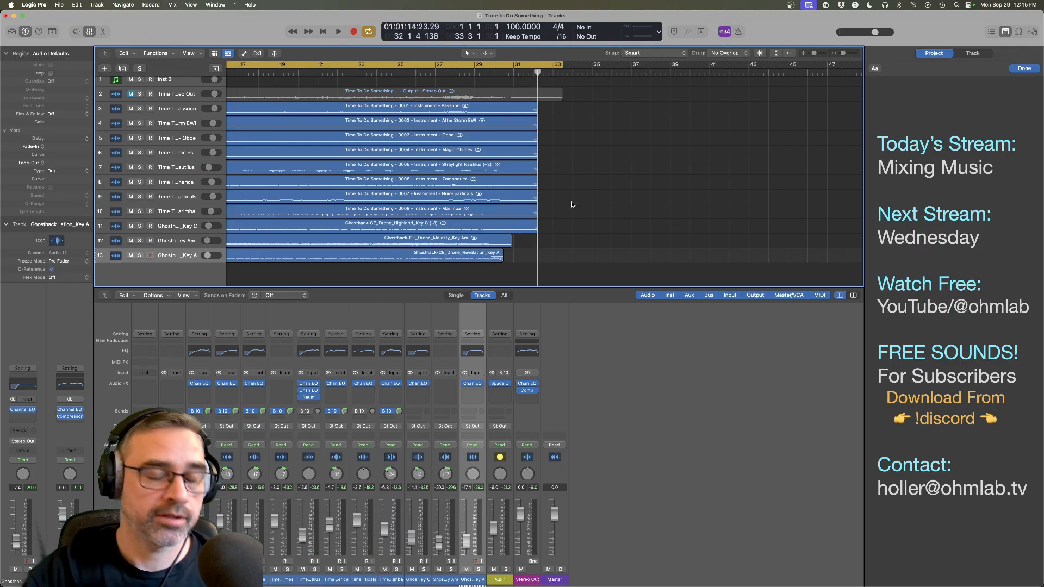
{"action": "key", "text": "super+Left"}
{"action": "key", "text": "super+Left"}
{"action": "key", "text": "super+Left"}
{"action": "key", "text": "super+Left"}
{"action": "key", "text": "super+Left"}
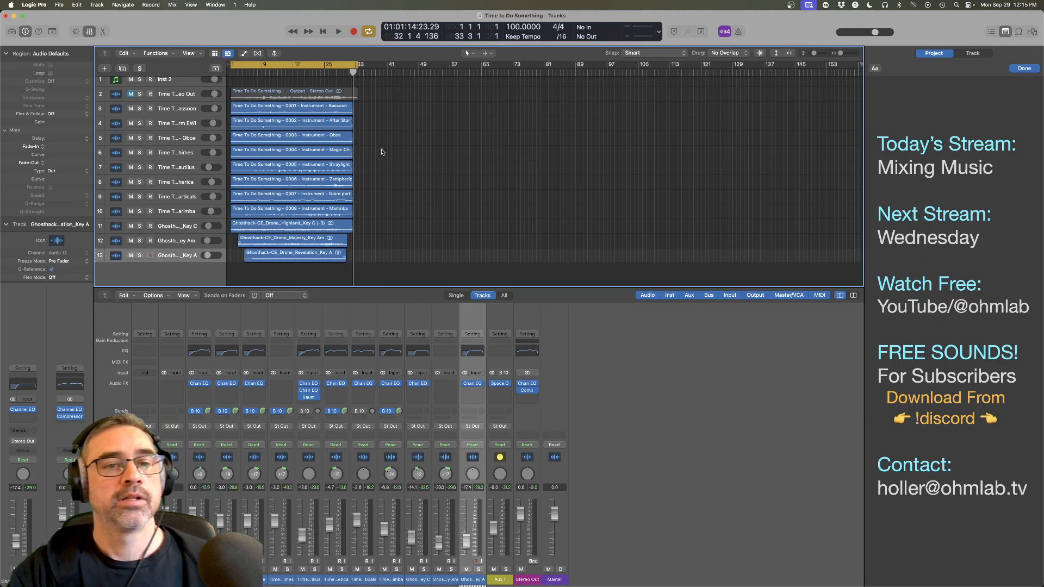
{"action": "left_click", "coordinate": [332, 138]}
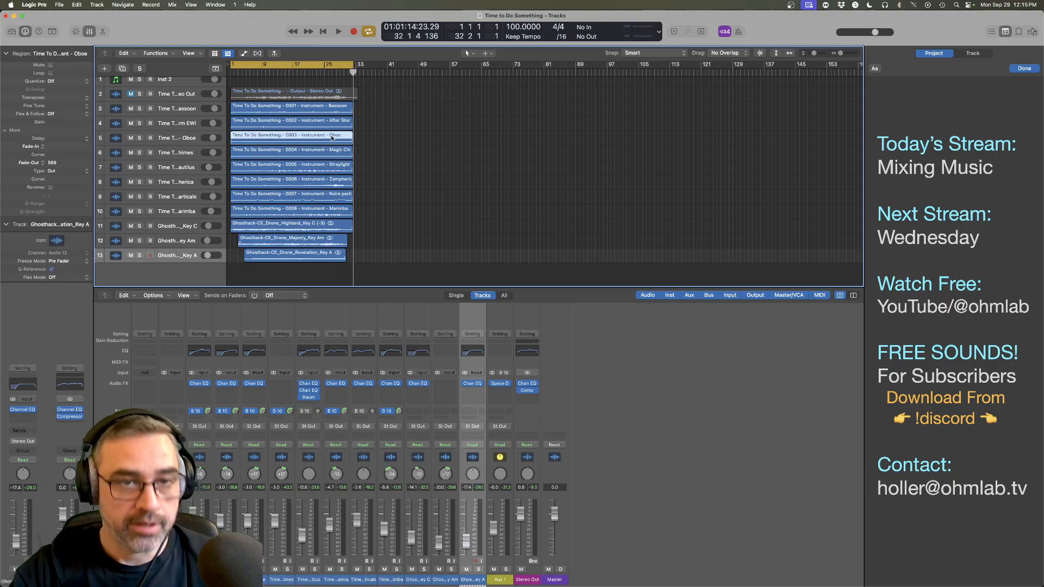
{"action": "key", "text": "super+Right"}
{"action": "key", "text": "super+Right"}
{"action": "key", "text": "super+Right"}
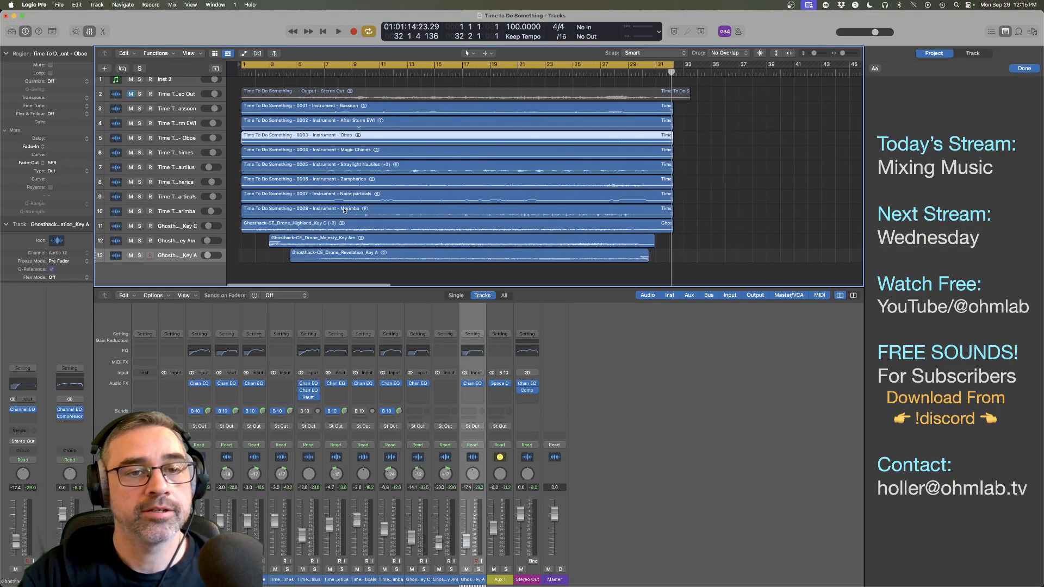
{"action": "key", "text": "super+Down"}
{"action": "key", "text": "super+Down"}
{"action": "key", "text": "super+Right"}
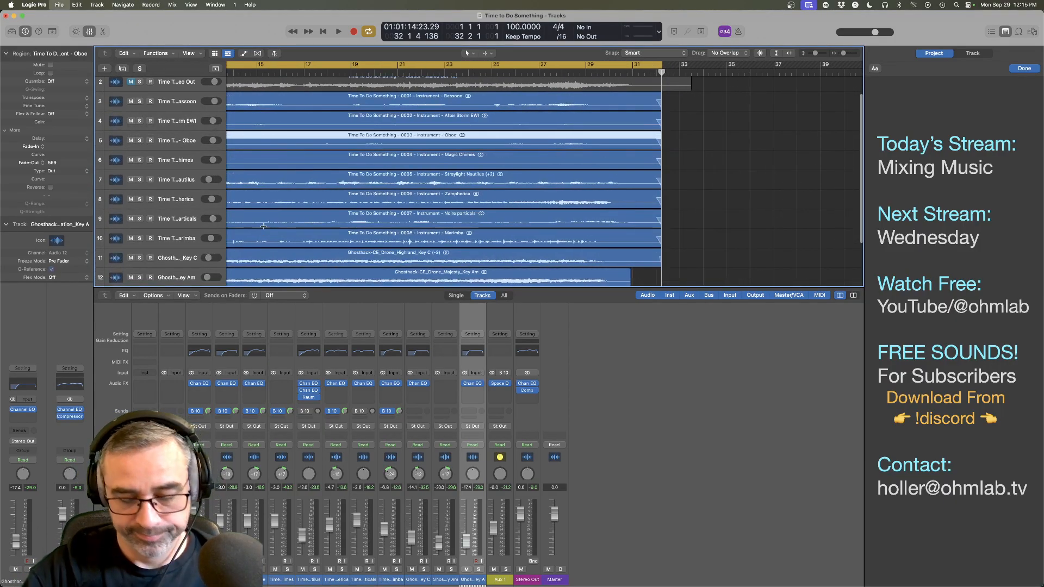
{"action": "key", "text": "space"}
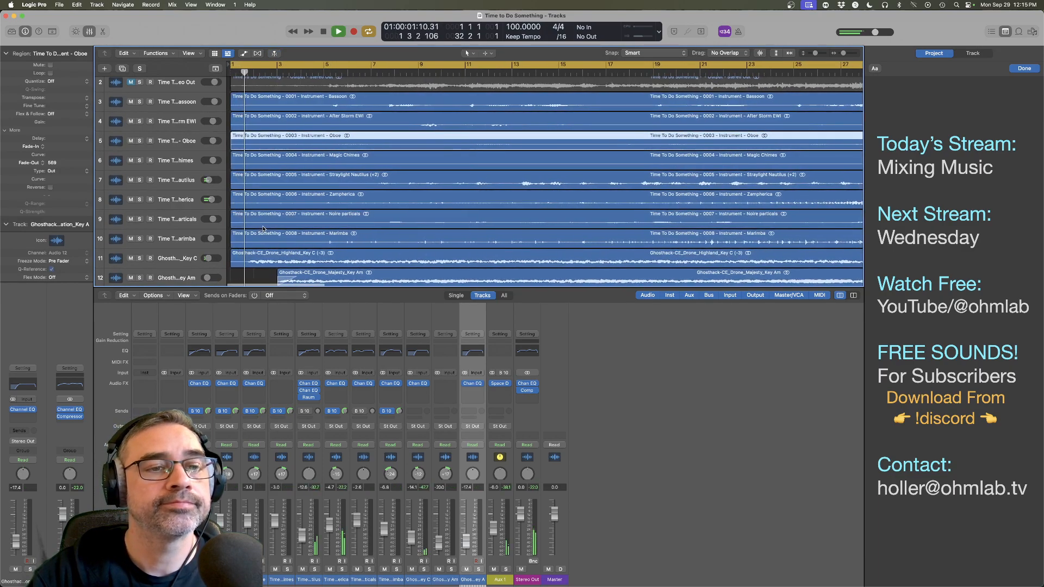
Step: Set the fade-in of the nine regions starting at bar 1, from Bassoon to Drone Highland, to 44 and audition the opening
{"action": "scroll", "coordinate": [262, 235], "scroll_direction": "down", "scroll_amount": 4}
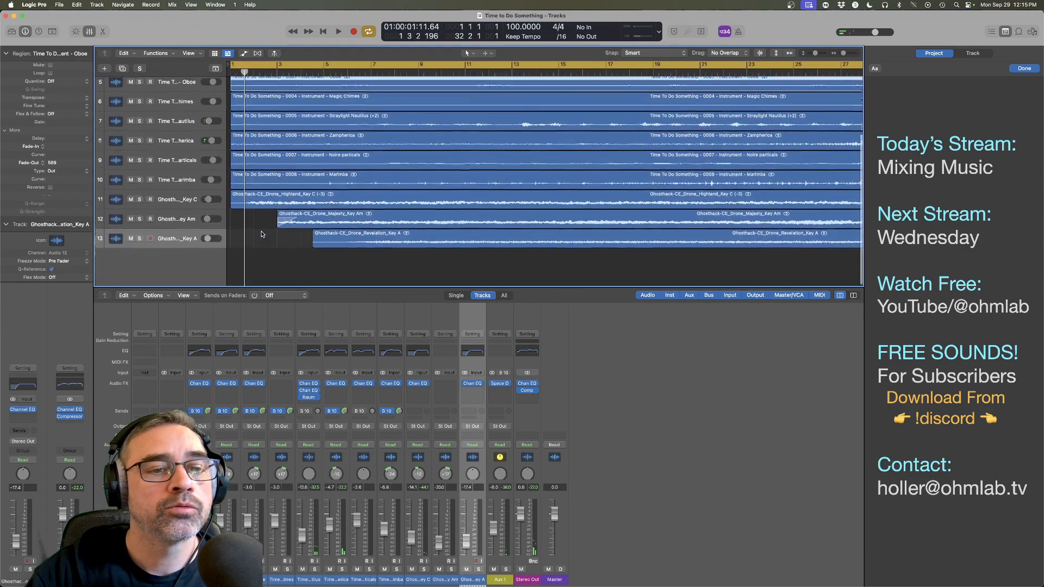
{"action": "scroll", "coordinate": [262, 234], "scroll_direction": "up", "scroll_amount": 5}
{"action": "scroll", "coordinate": [257, 258], "scroll_direction": "down", "scroll_amount": 2}
{"action": "left_click_drag", "start_coordinate": [252, 282], "coordinate": [229, 107]}
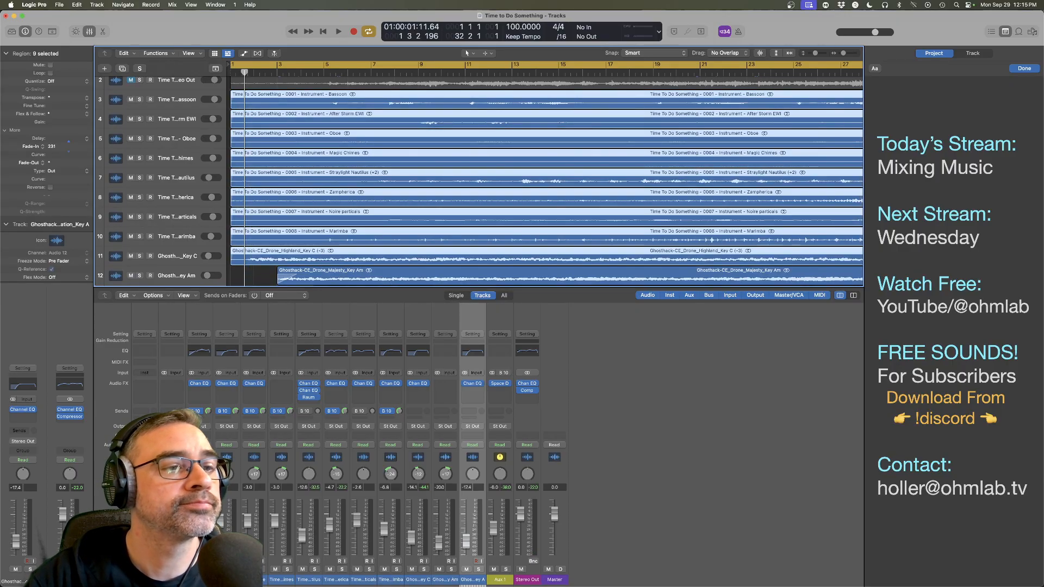
{"action": "key", "text": "space"}
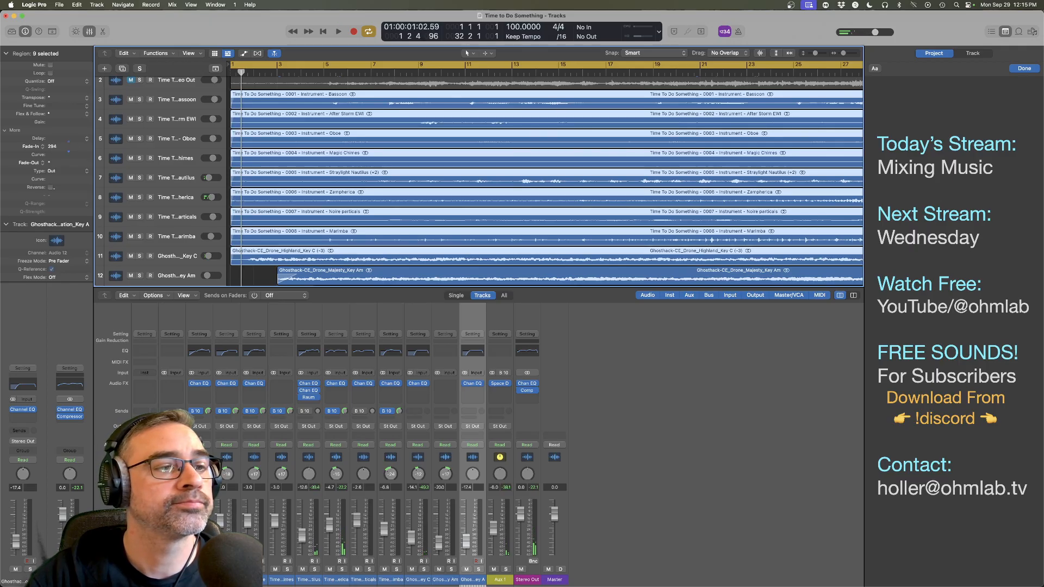
{"action": "key", "text": "space"}
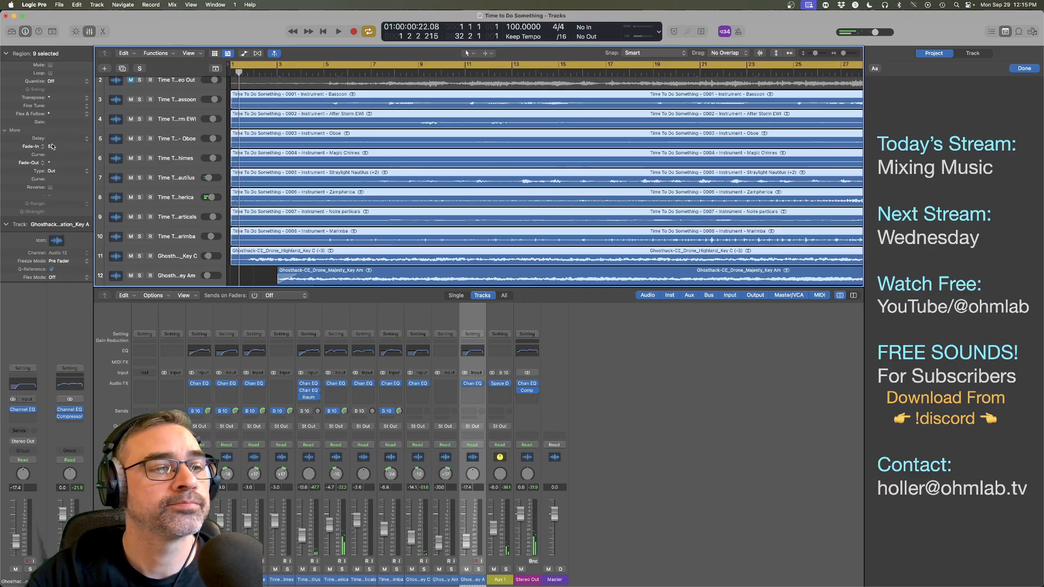
{"action": "key", "text": "space"}
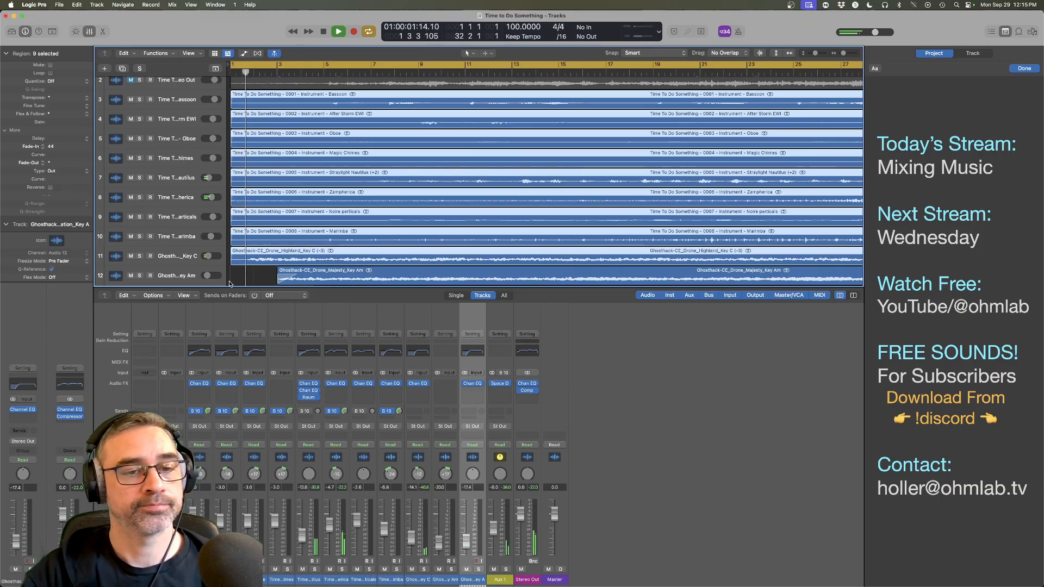
{"action": "left_click", "coordinate": [230, 283]}
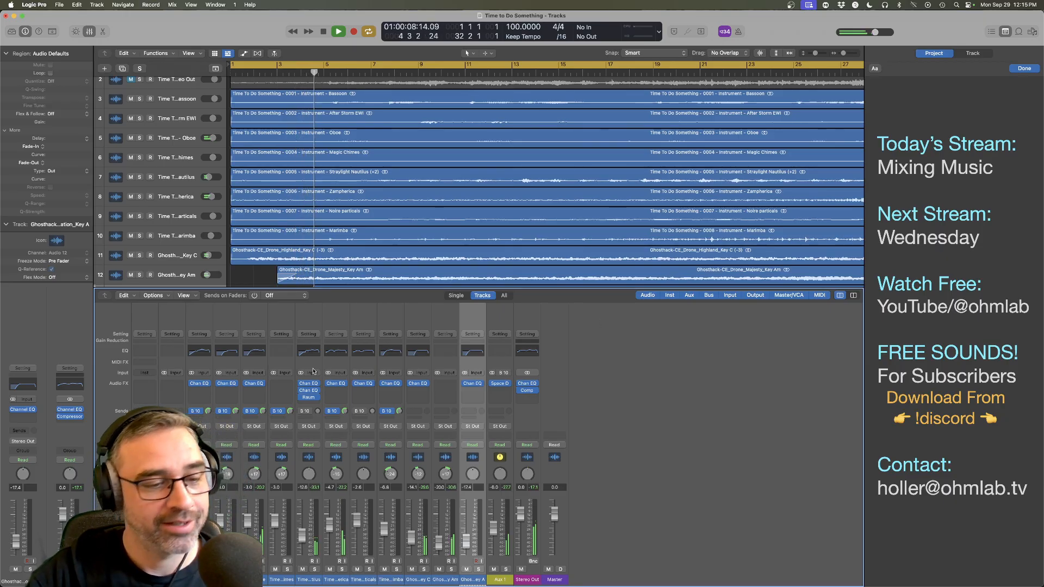
Step: Insert bx_limiter True Peak after the compressor on the Stereo Out and raise its gain to about 5.23 dB during playback
{"action": "key", "text": "space"}
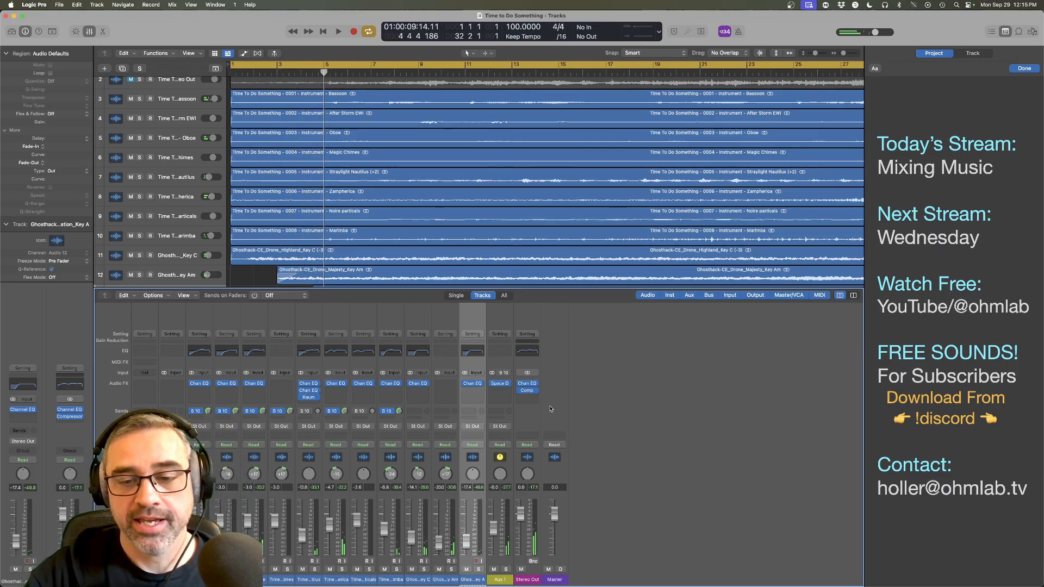
{"action": "left_click", "coordinate": [537, 397]}
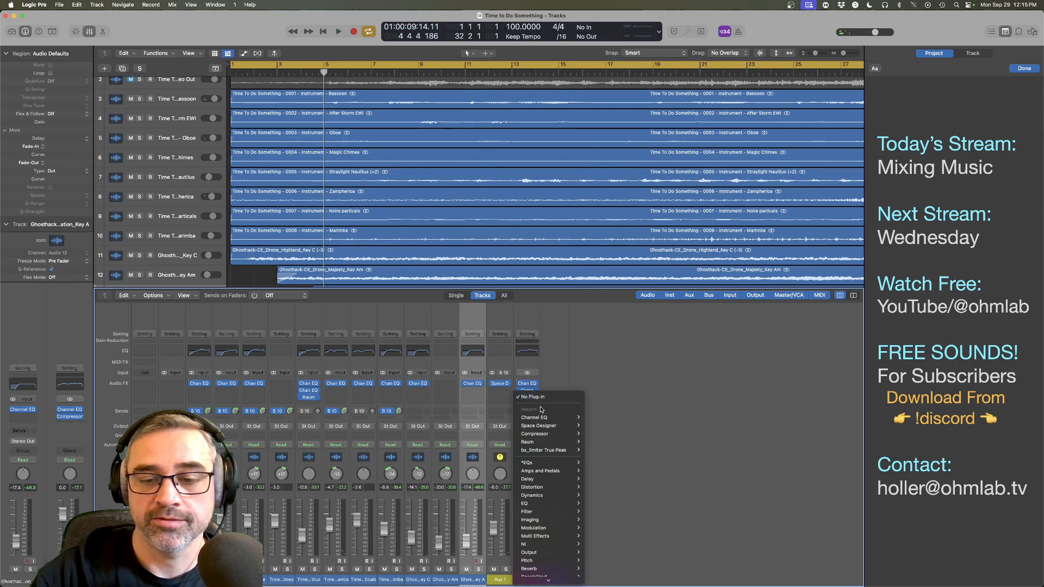
{"action": "mouse_move", "coordinate": [551, 451]}
{"action": "left_click", "coordinate": [597, 451]}
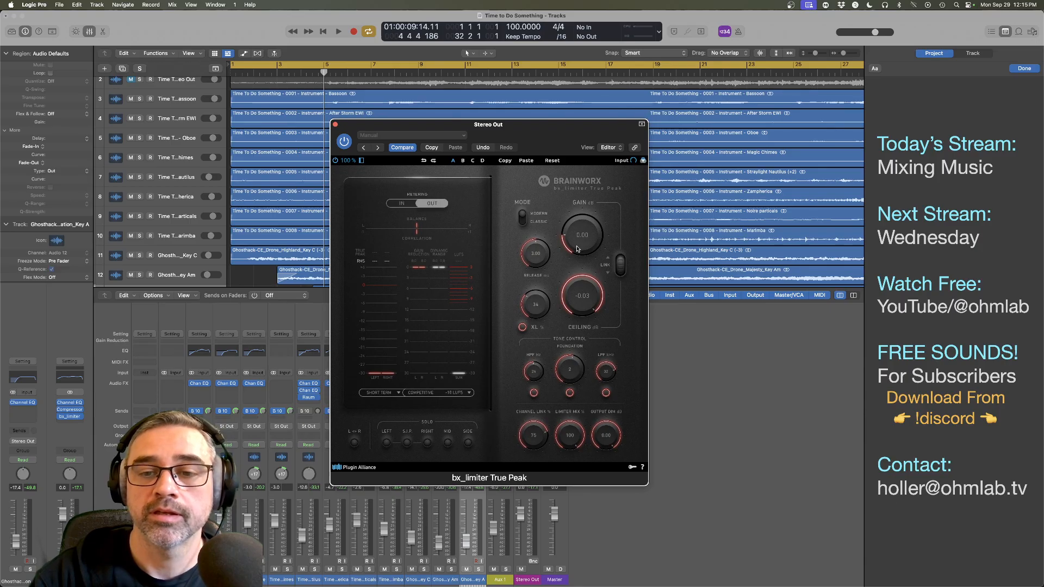
{"action": "key", "text": "space"}
{"action": "left_click_drag", "start_coordinate": [578, 249], "coordinate": [573, 245]}
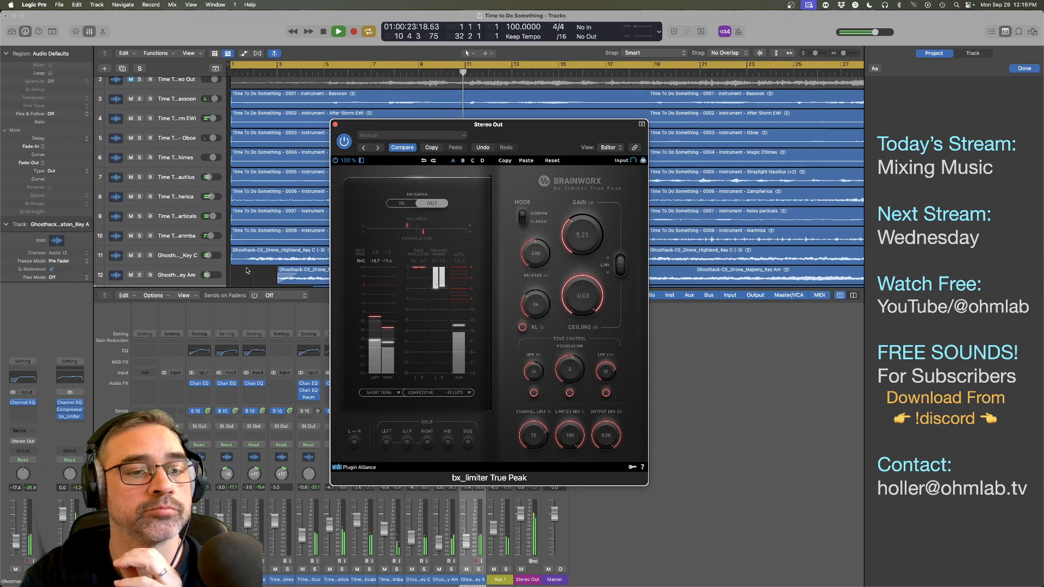
{"action": "left_click", "coordinate": [177, 240]}
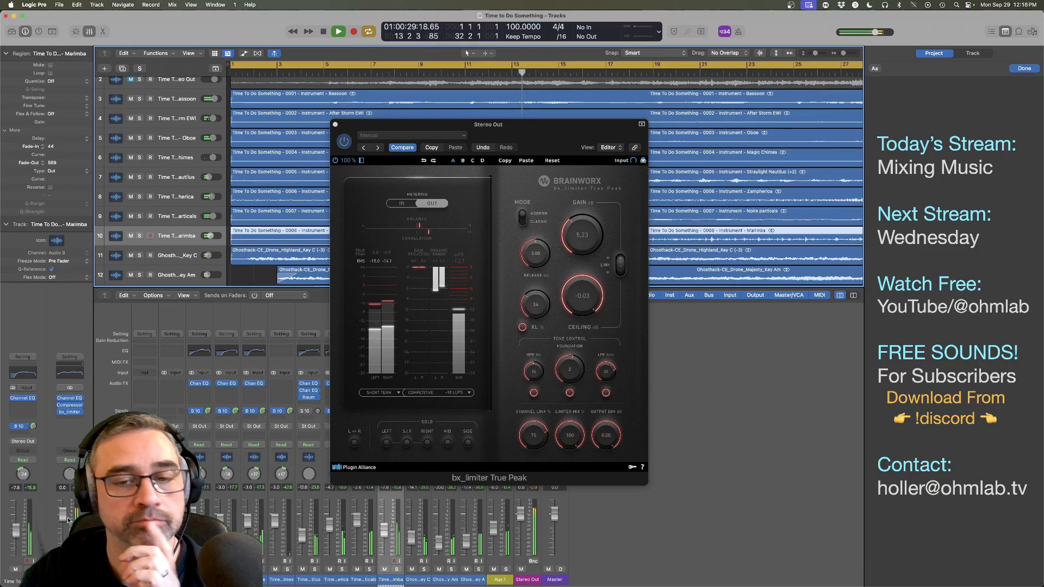
{"action": "left_click", "coordinate": [517, 396]}
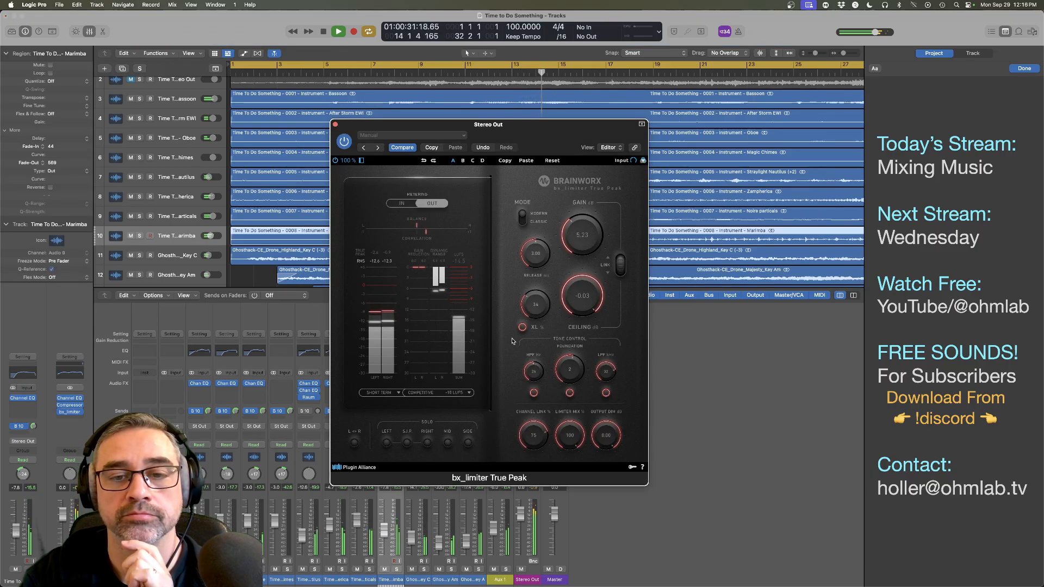
{"action": "left_click", "coordinate": [335, 125]}
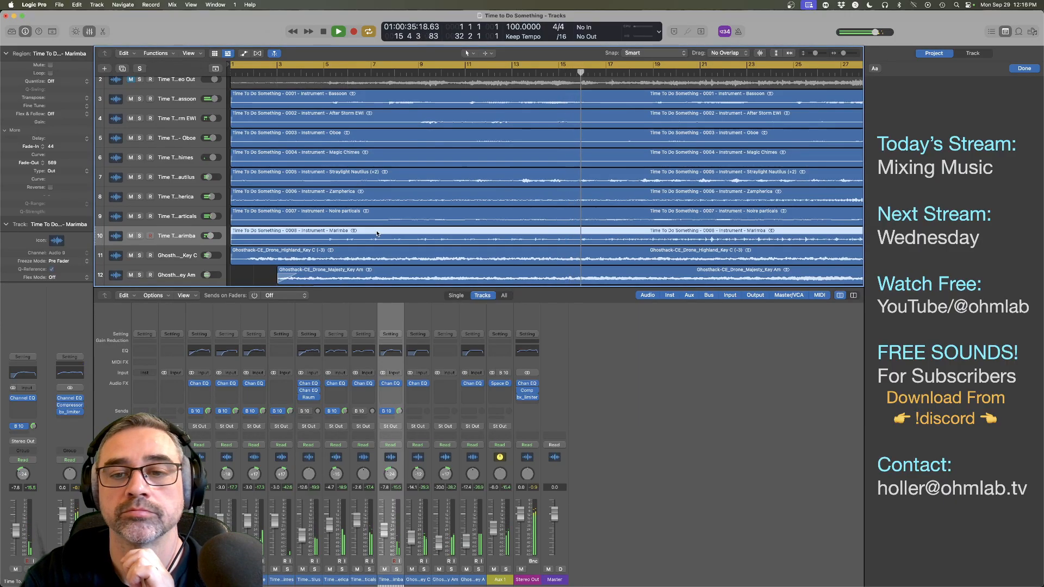
Step: Audition the Zampherica track in solo, switch the solo to the Noire particals track, and play it from about bar 7
{"action": "scroll", "coordinate": [377, 233], "scroll_direction": "right", "scroll_amount": 4}
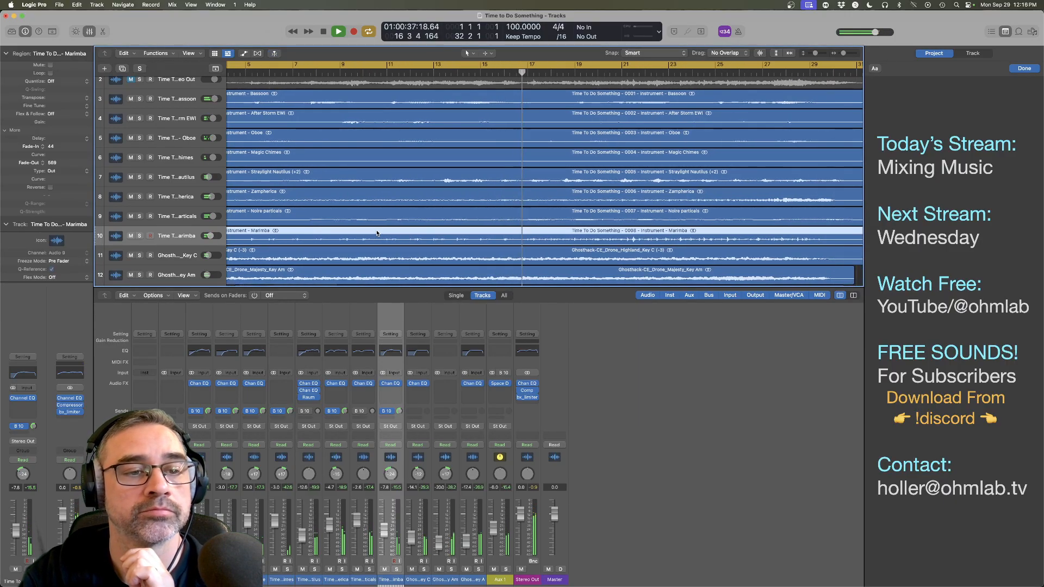
{"action": "left_click", "coordinate": [199, 215]}
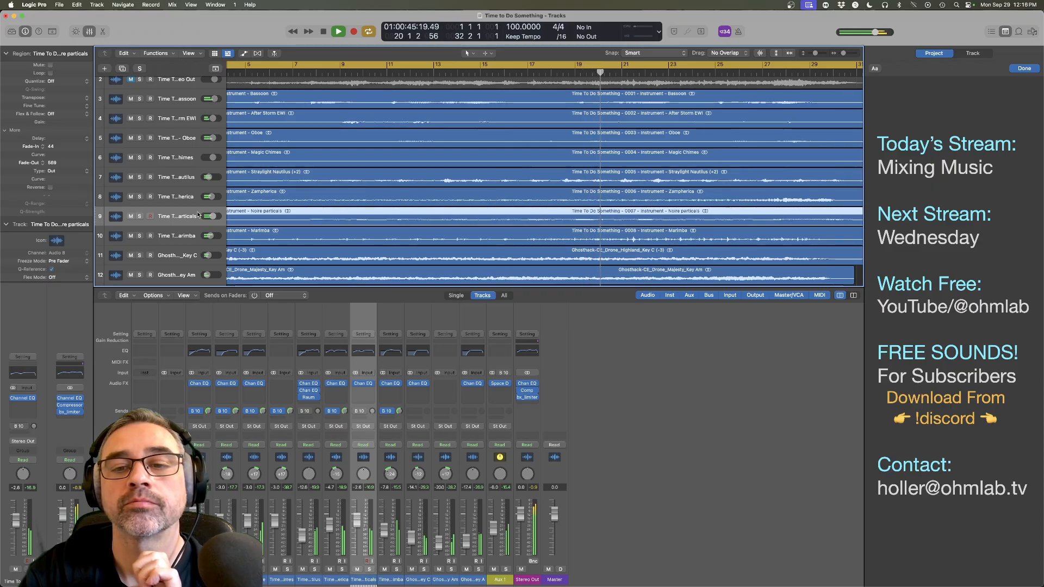
{"action": "left_click", "coordinate": [198, 204]}
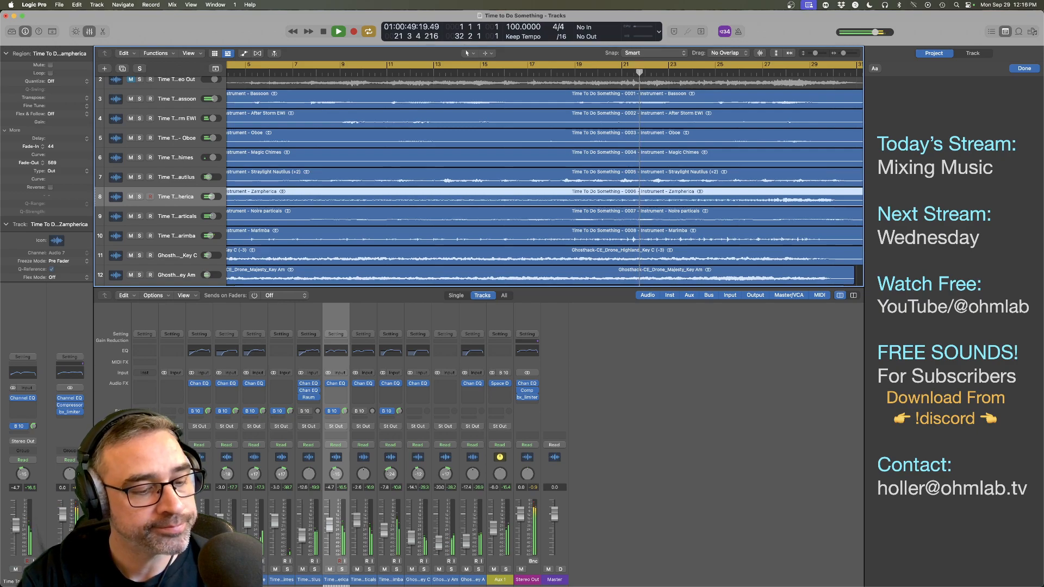
{"action": "key", "text": "s"}
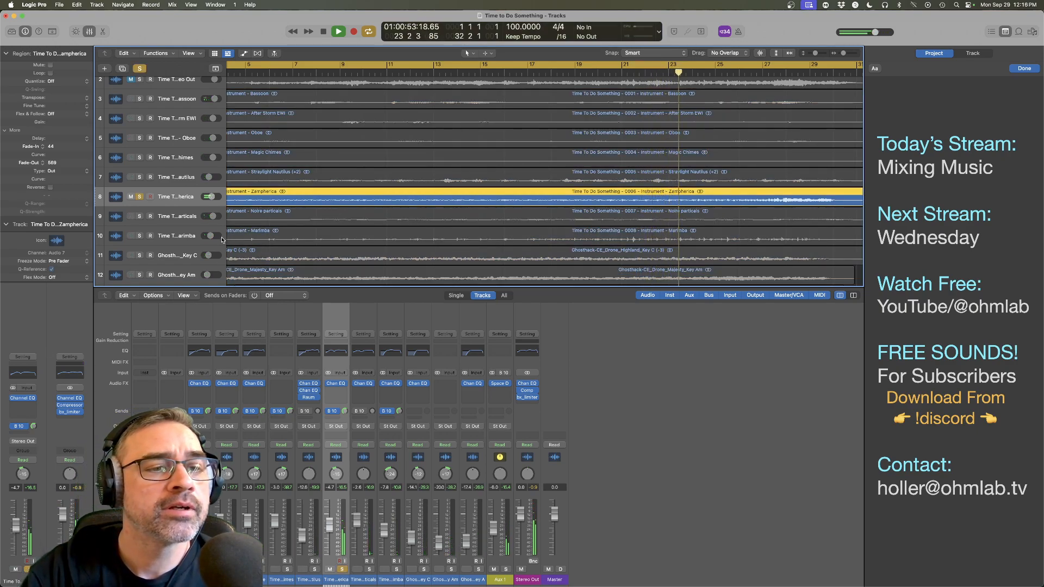
{"action": "left_click", "coordinate": [140, 198]}
{"action": "left_click", "coordinate": [140, 217]}
{"action": "left_click", "coordinate": [179, 216]}
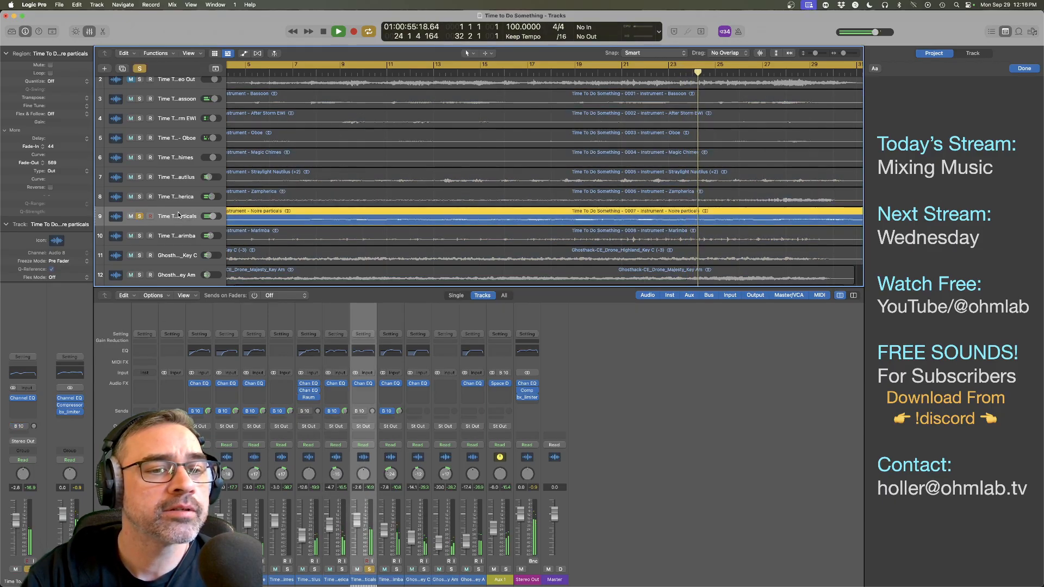
{"action": "left_click", "coordinate": [309, 73]}
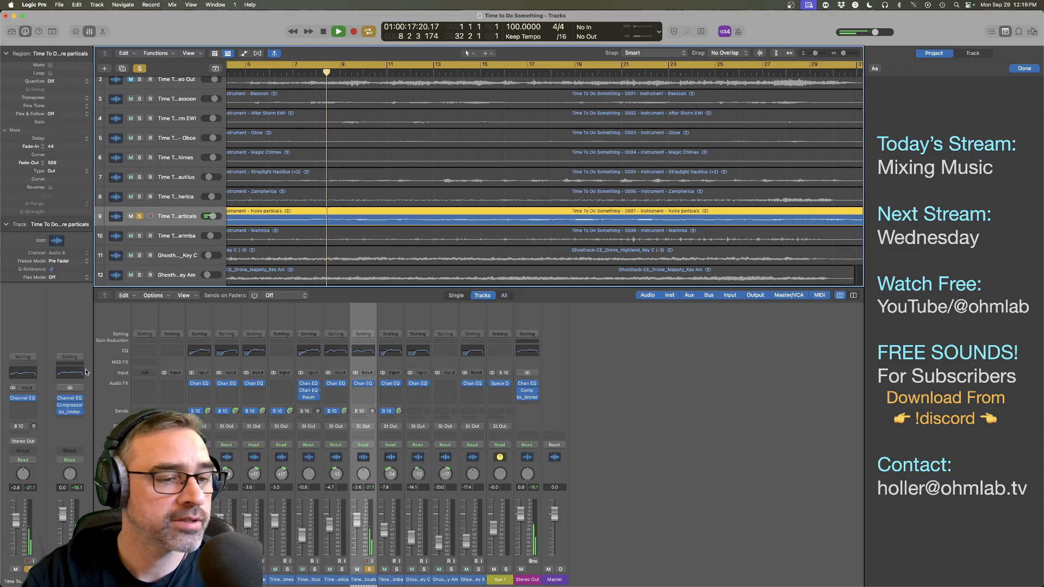
Step: In the Noire particals Channel EQ, change the 334 Hz cut into a boost of about 1.8 dB near 252 Hz, comparing without solo
{"action": "left_click", "coordinate": [24, 401]}
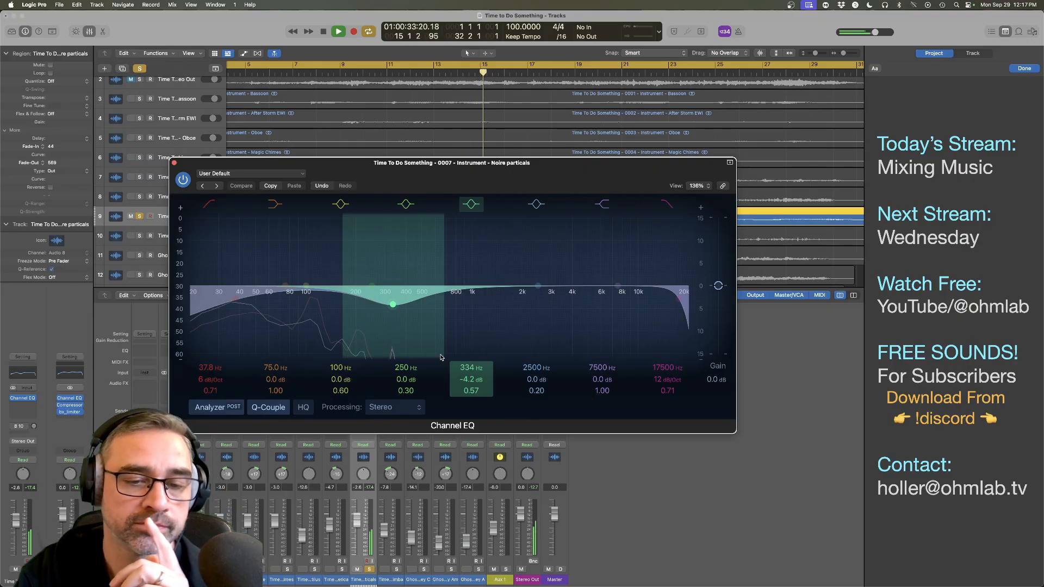
{"action": "left_click_drag", "start_coordinate": [394, 306], "coordinate": [376, 271]}
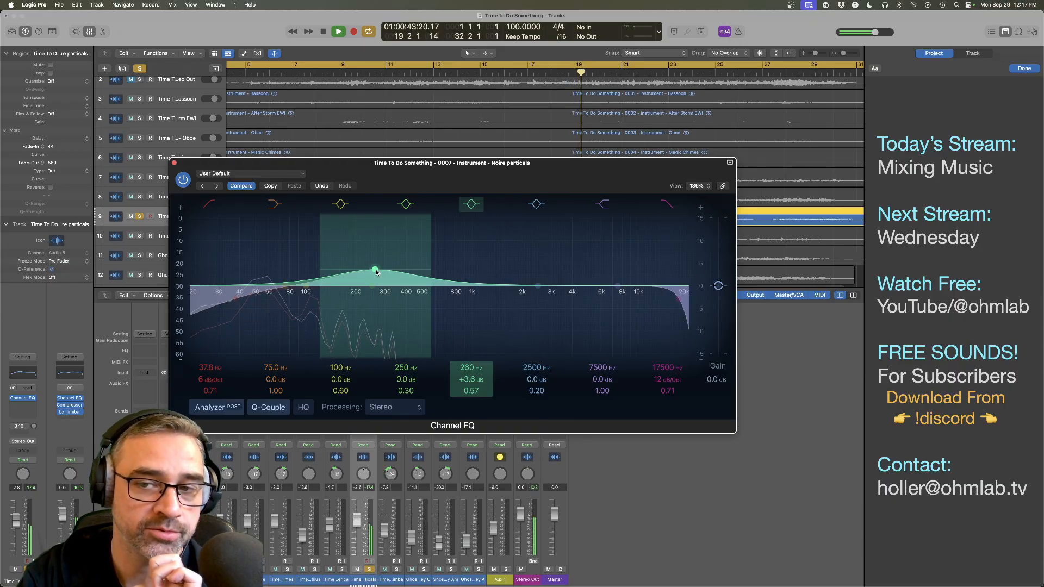
{"action": "left_click", "coordinate": [139, 215]}
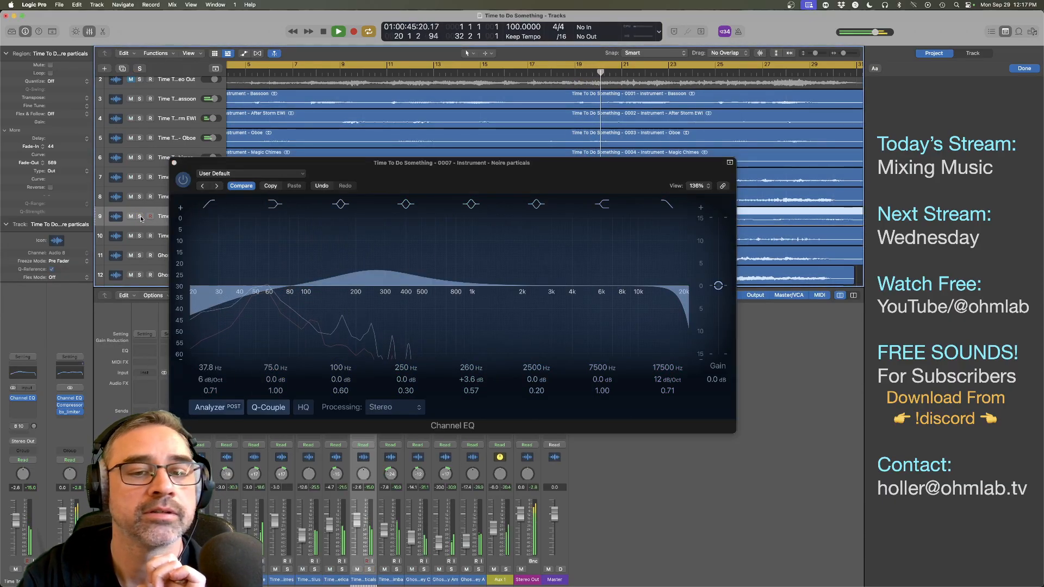
{"action": "left_click_drag", "start_coordinate": [375, 270], "coordinate": [373, 278]}
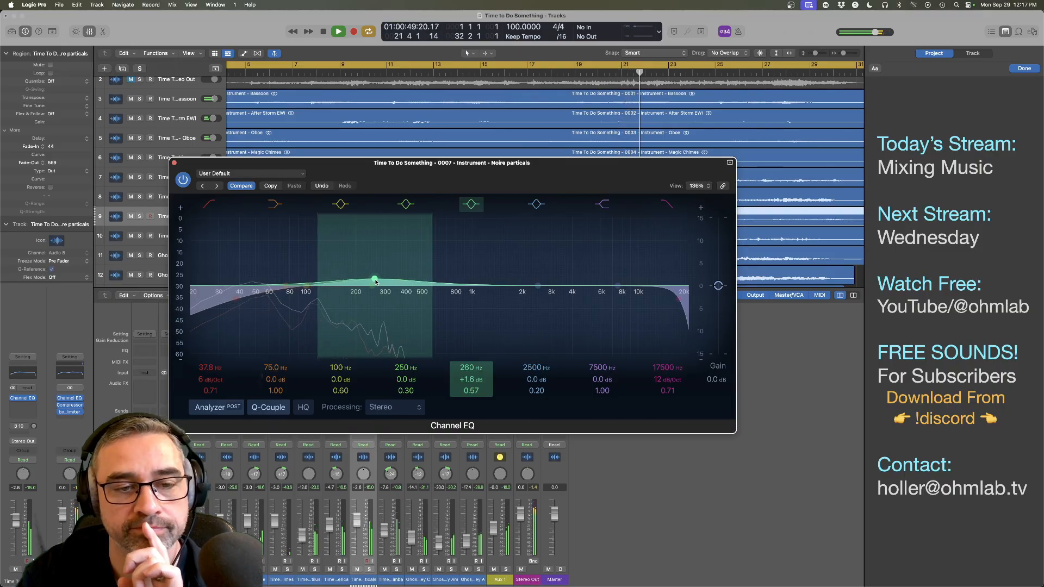
Step: Solo Noire particals, lower its EQ's high cut to 155 Hz at 18 dB/Oct, and move the boosted band to 80.5 Hz at +3.3 dB
{"action": "left_click", "coordinate": [139, 216]}
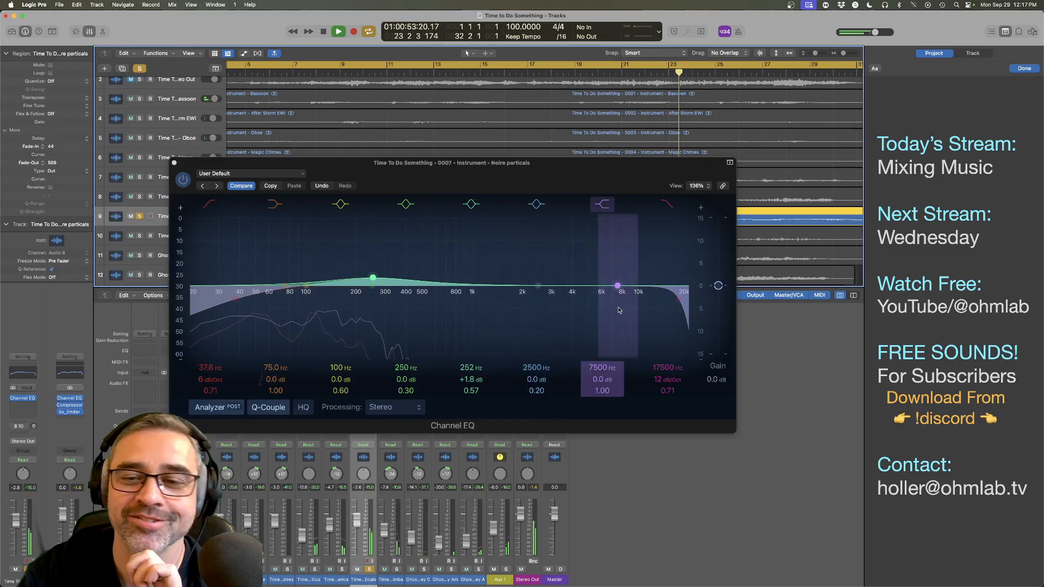
{"action": "left_click_drag", "start_coordinate": [675, 302], "coordinate": [335, 308]}
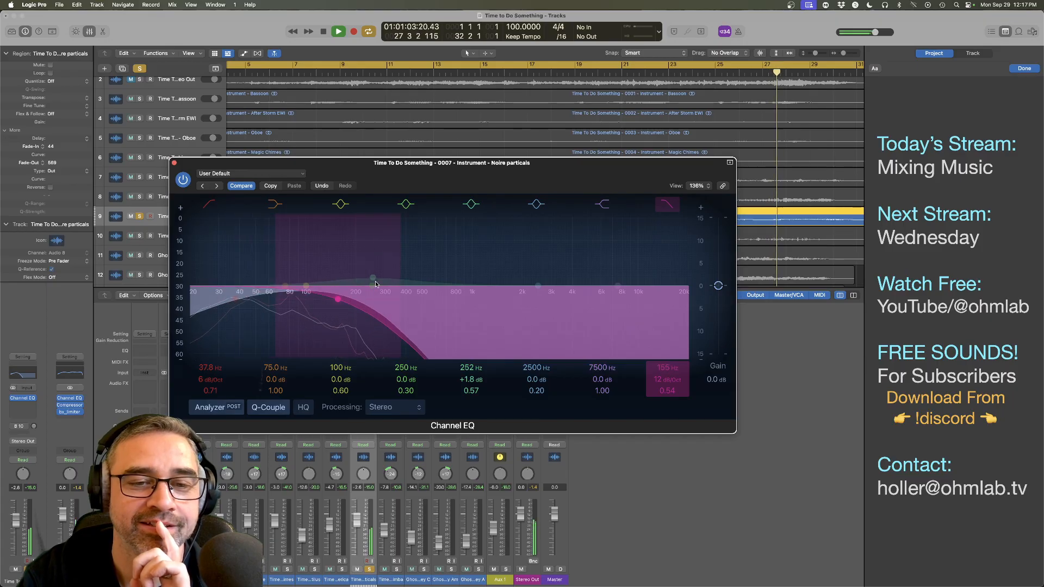
{"action": "left_click", "coordinate": [373, 284]}
{"action": "left_click_drag", "start_coordinate": [374, 280], "coordinate": [292, 271]}
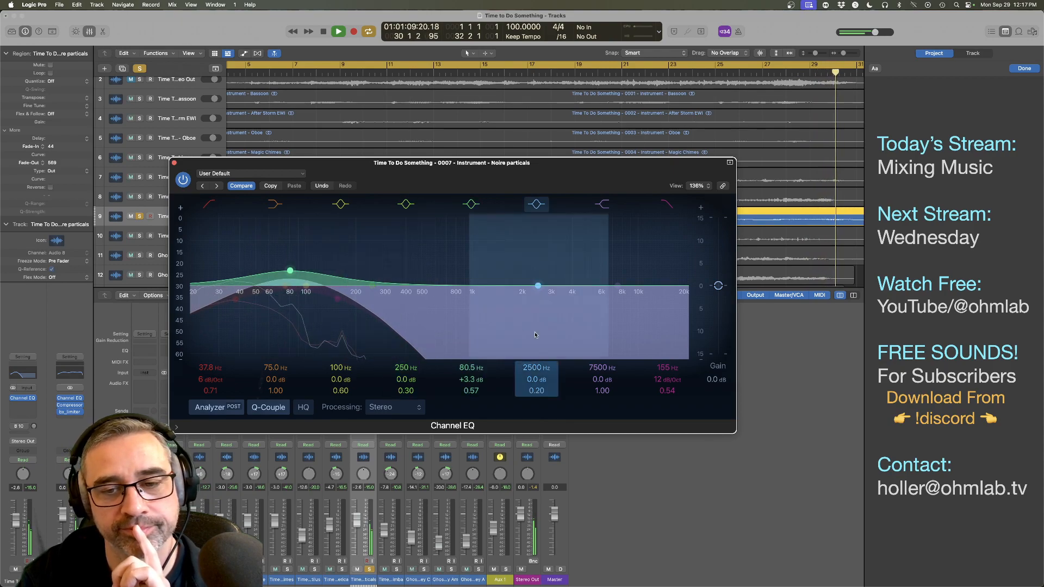
{"action": "left_click_drag", "start_coordinate": [658, 378], "coordinate": [658, 373]}
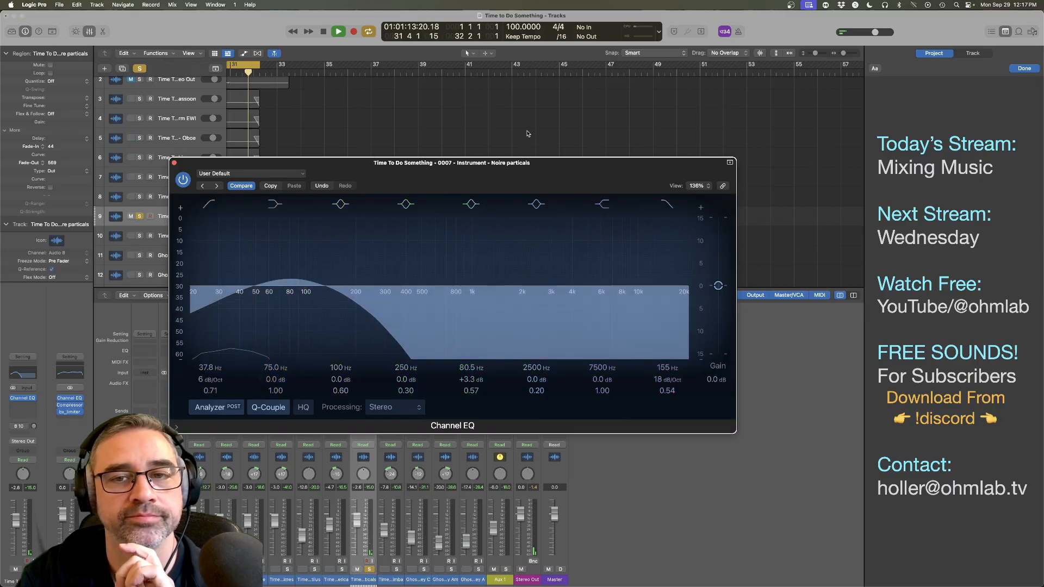
Step: Replay Noire particals from about bar 22 and turn off its solo to hear the new EQ in the full mix
{"action": "scroll", "coordinate": [325, 76], "scroll_direction": "left", "scroll_amount": 10}
{"action": "left_click", "coordinate": [325, 75]}
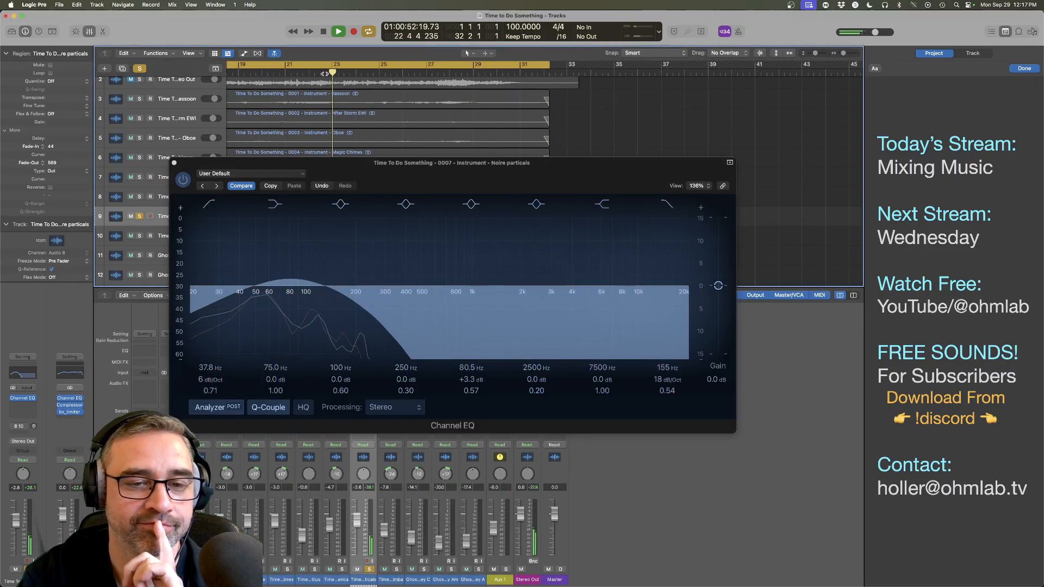
{"action": "left_click", "coordinate": [140, 216]}
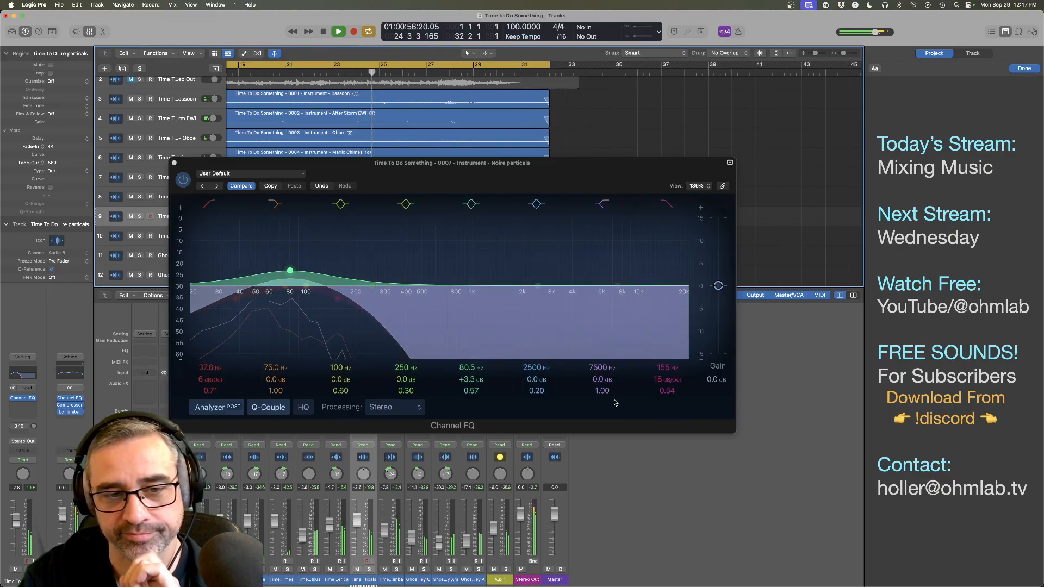
Step: Raise the Noire particals EQ's high cut to 2960 Hz and turn the 80.5 Hz boost into a -8.3 dB cut at 300 Hz with Q 0.93
{"action": "left_click_drag", "start_coordinate": [408, 390], "coordinate": [406, 392]}
{"action": "left_click_drag", "start_coordinate": [471, 391], "coordinate": [471, 382]}
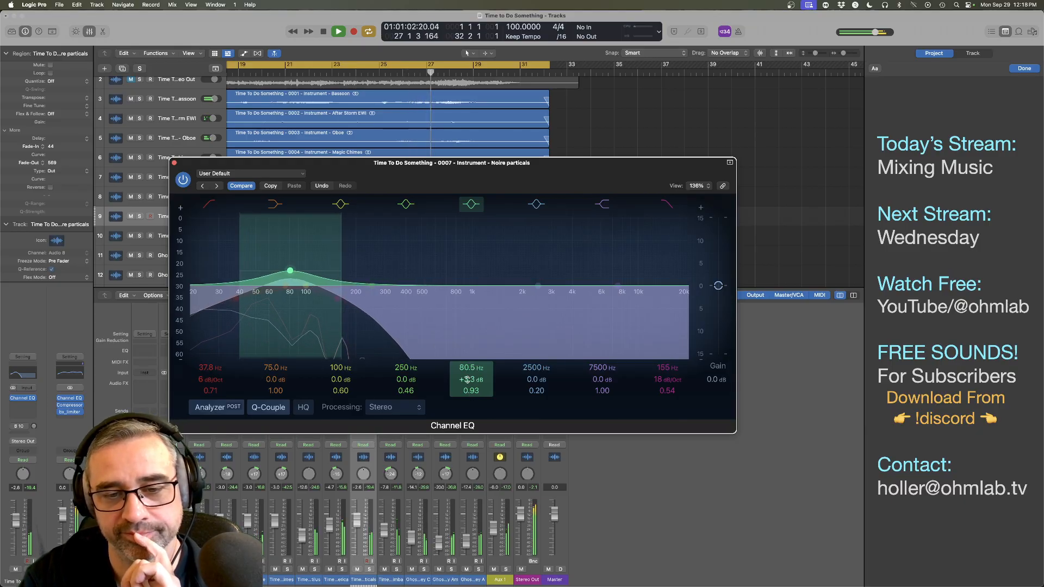
{"action": "left_click_drag", "start_coordinate": [664, 368], "coordinate": [664, 337]}
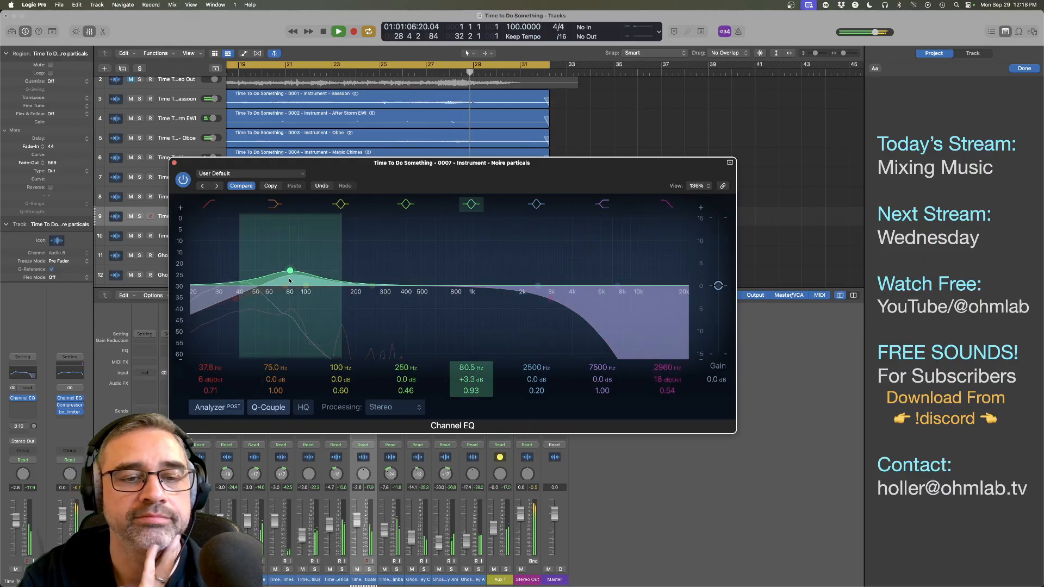
{"action": "left_click_drag", "start_coordinate": [291, 273], "coordinate": [385, 325]}
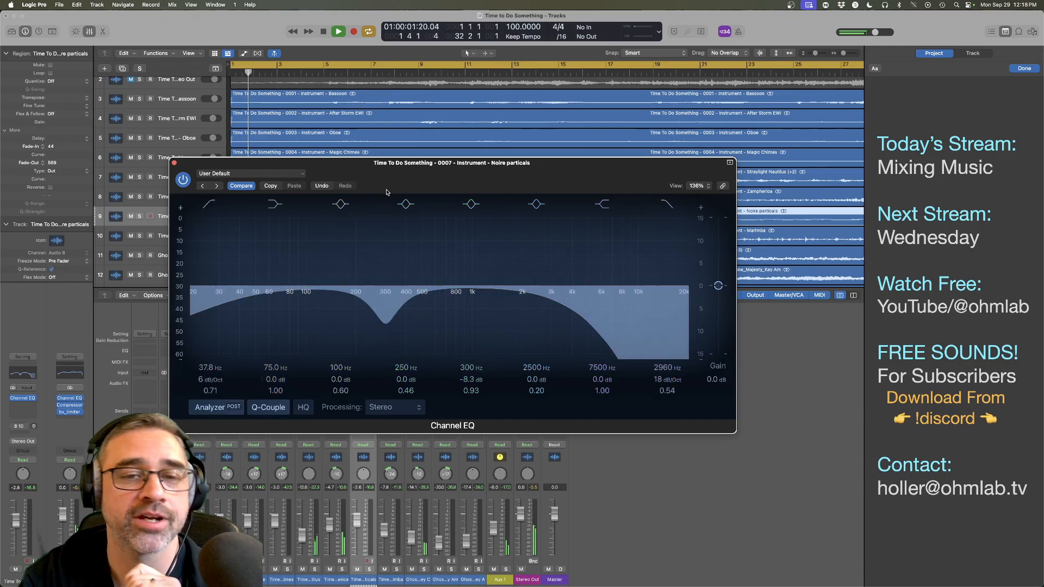
Step: During playback from about bar 7, set the EQ's 75 Hz shelf to +0.9 dB, low cut to 44.6 Hz, and midrange cut to -13.7 dB at 446 Hz
{"action": "left_click_drag", "start_coordinate": [385, 175], "coordinate": [368, 309]}
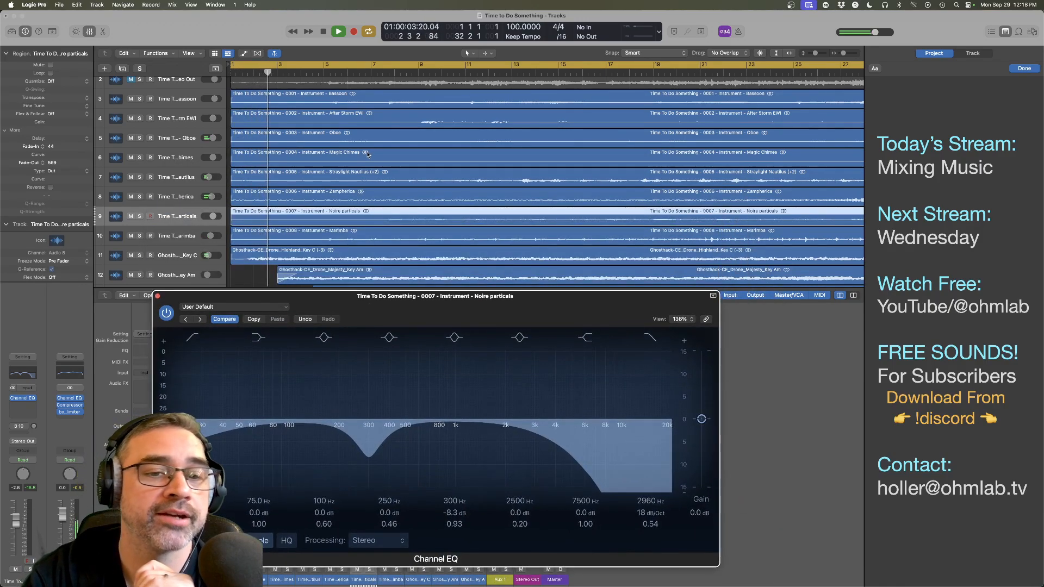
{"action": "left_click", "coordinate": [380, 74]}
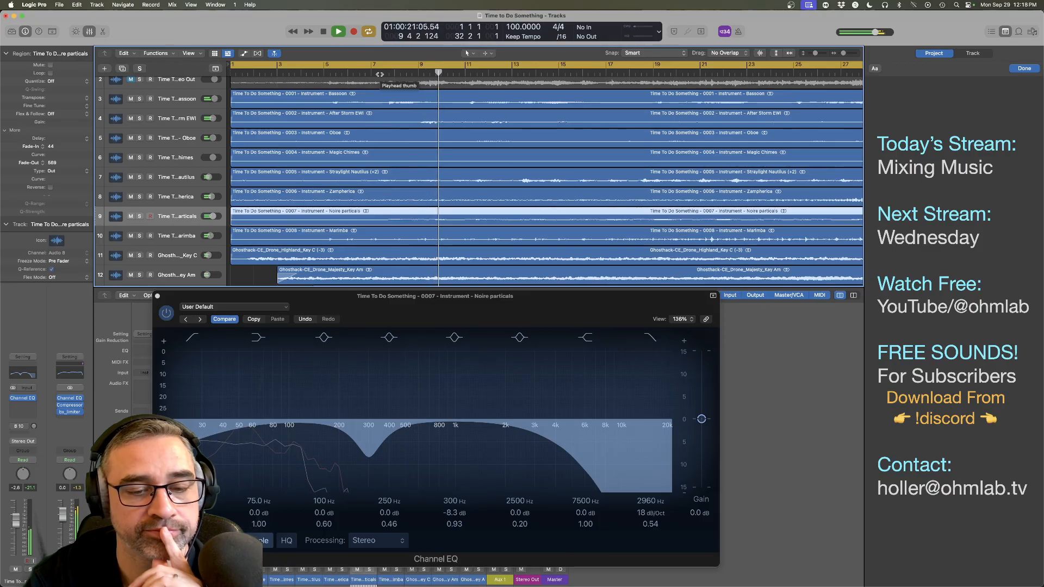
{"action": "left_click", "coordinate": [254, 472]}
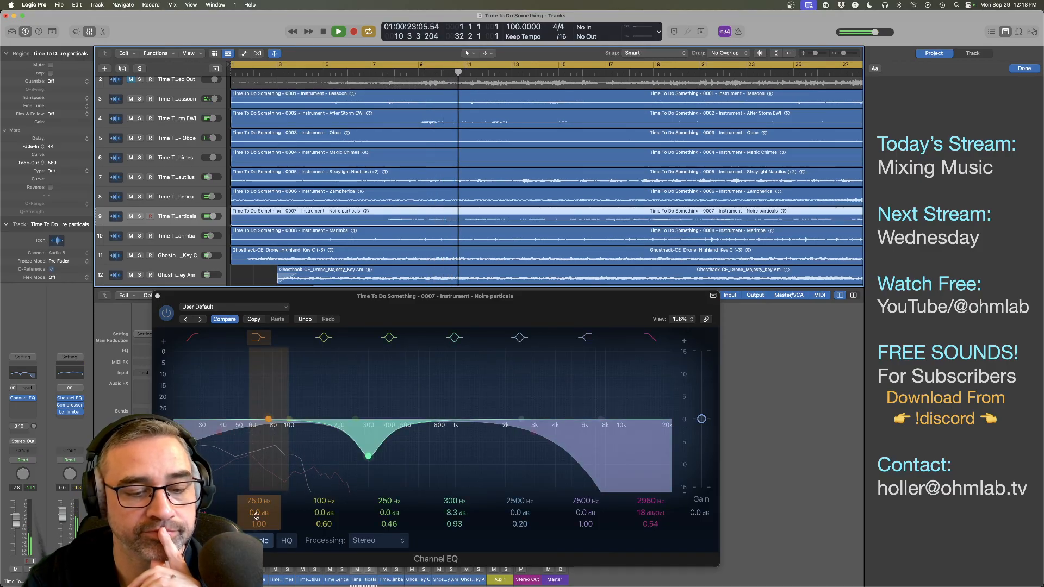
{"action": "left_click_drag", "start_coordinate": [248, 517], "coordinate": [248, 513]}
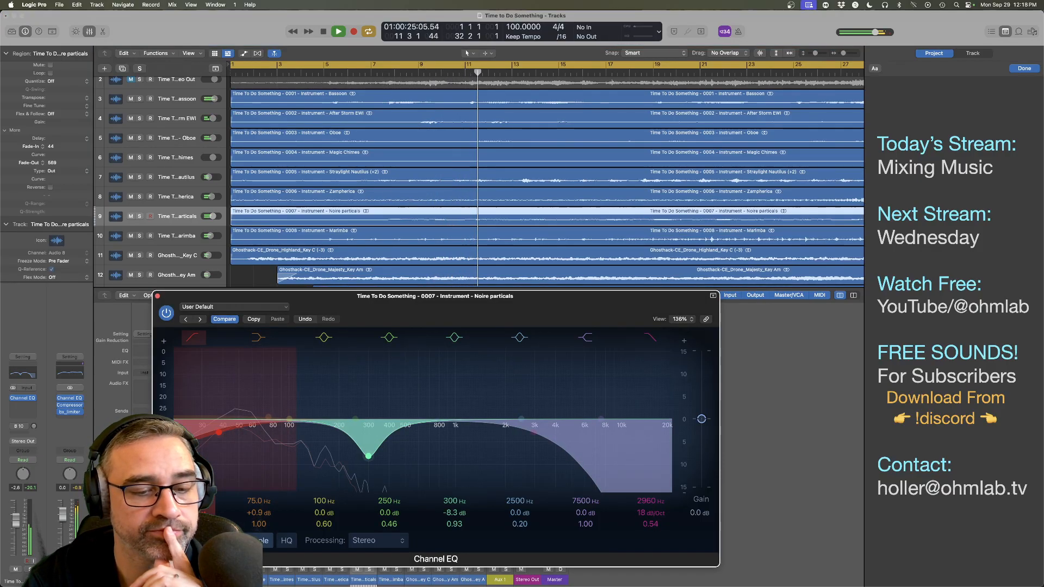
{"action": "mouse_move", "coordinate": [194, 501]}
{"action": "left_mouse_down"}
{"action": "mouse_move", "coordinate": [194, 489]}
{"action": "mouse_move", "coordinate": [194, 498]}
{"action": "left_mouse_up"}
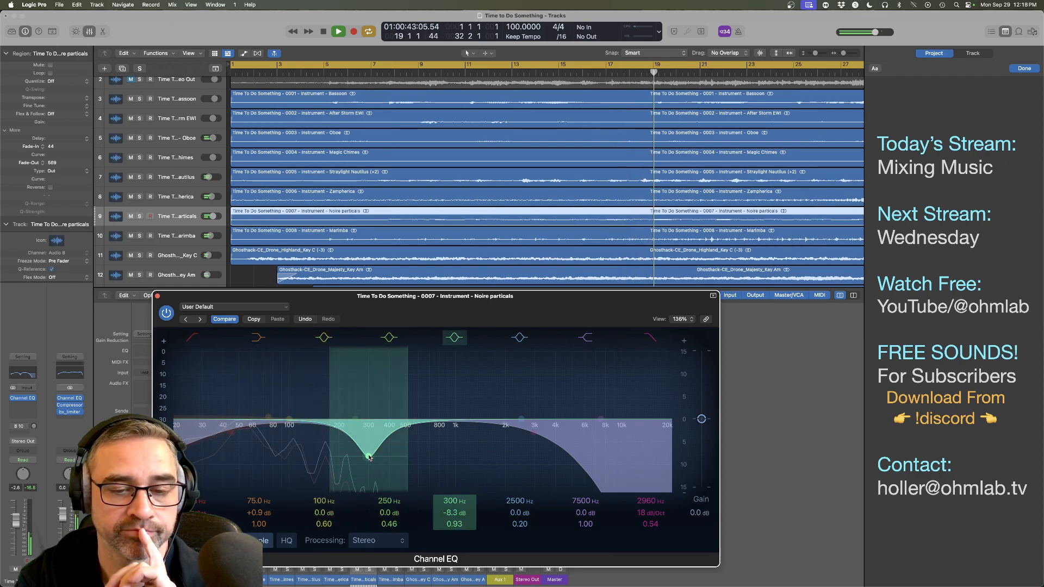
{"action": "left_click_drag", "start_coordinate": [369, 458], "coordinate": [407, 458]}
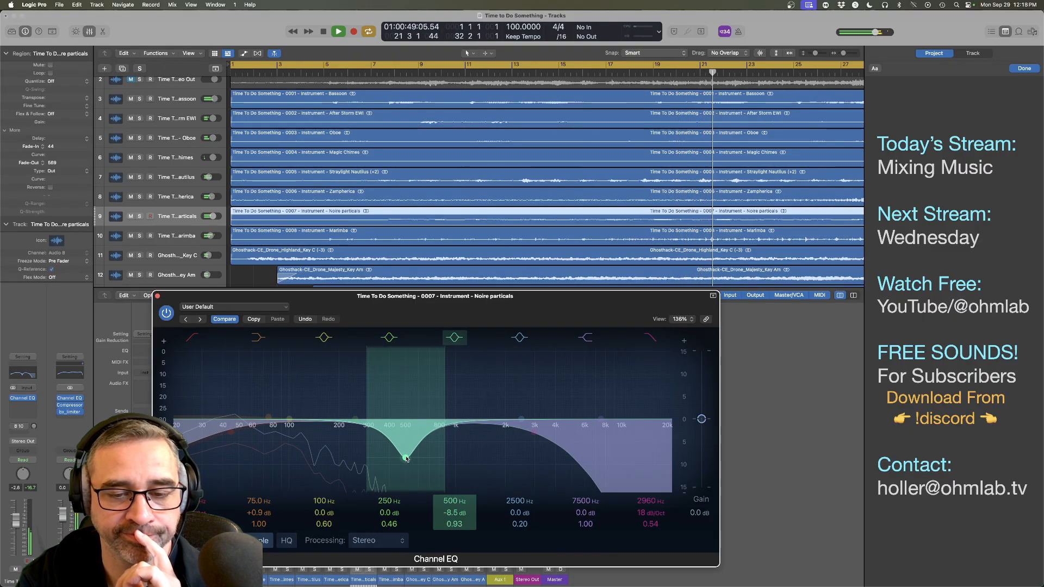
{"action": "left_click_drag", "start_coordinate": [407, 458], "coordinate": [398, 484]}
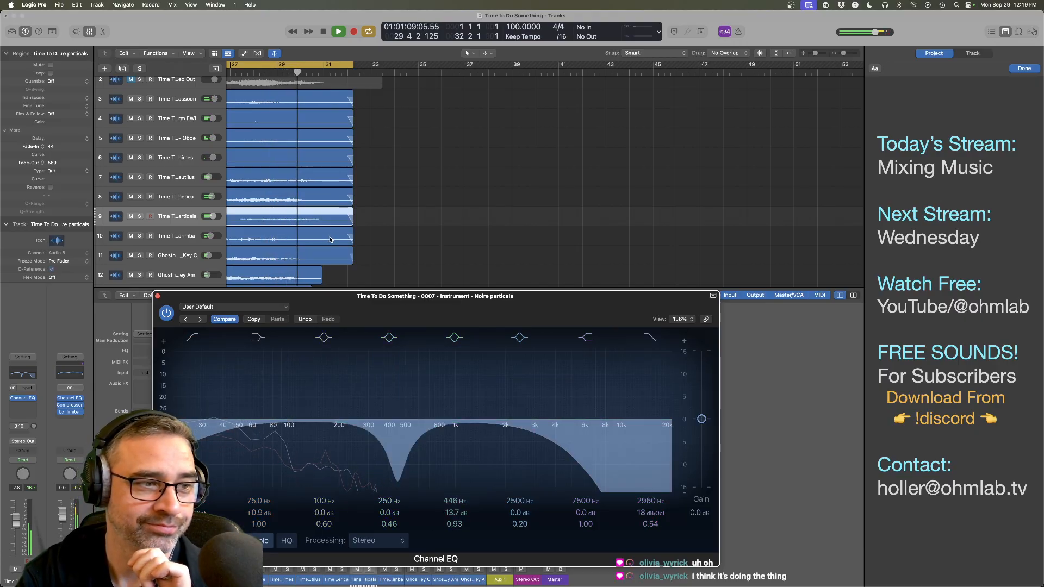
Step: Replay the opening of the song, then a passage from about bar 8, stopping after each to check for the reported noise
{"action": "key", "text": "Return"}
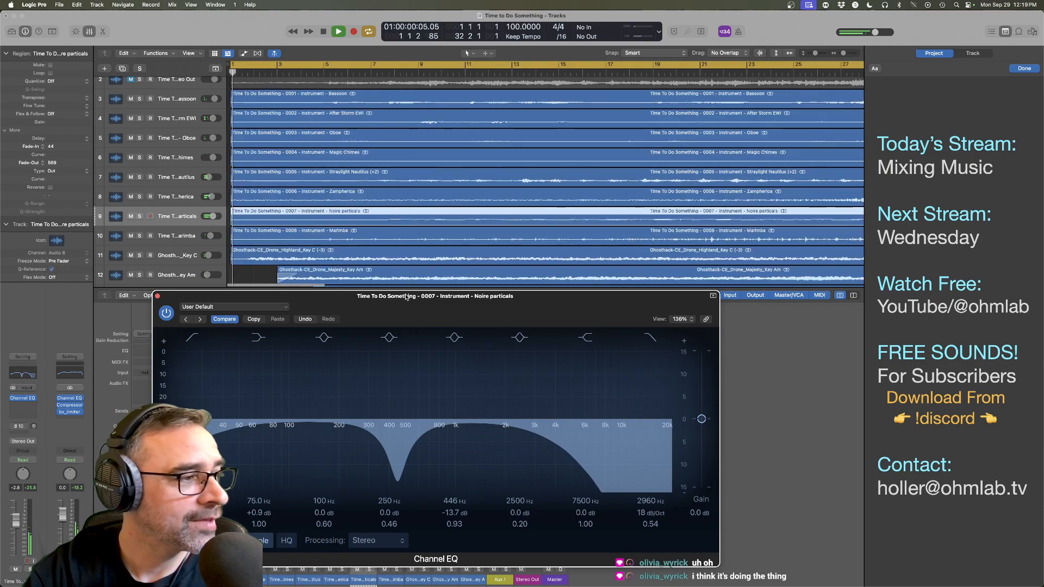
{"action": "key", "text": "space"}
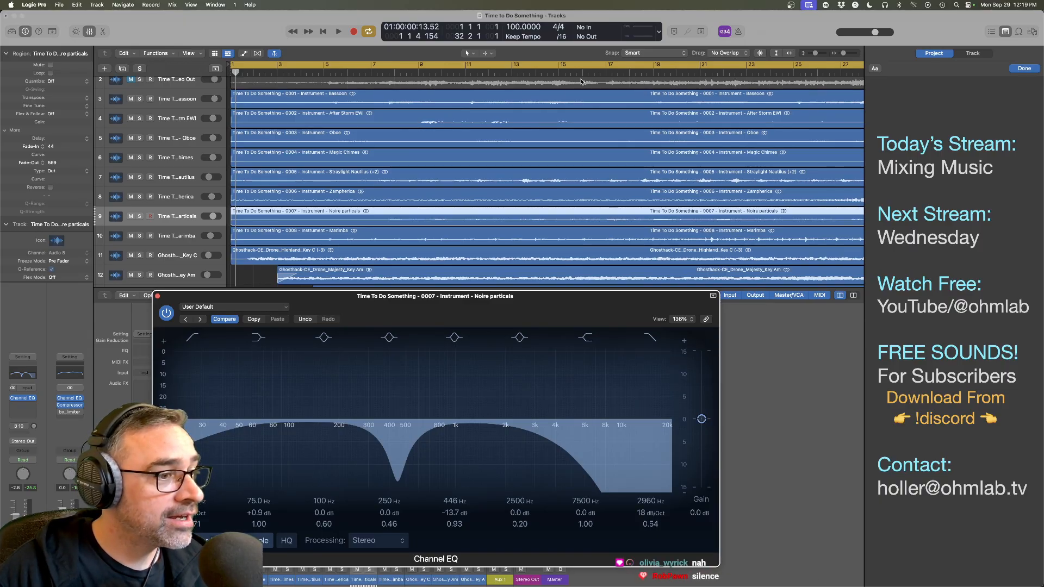
{"action": "left_click", "coordinate": [412, 73]}
{"action": "key", "text": "space"}
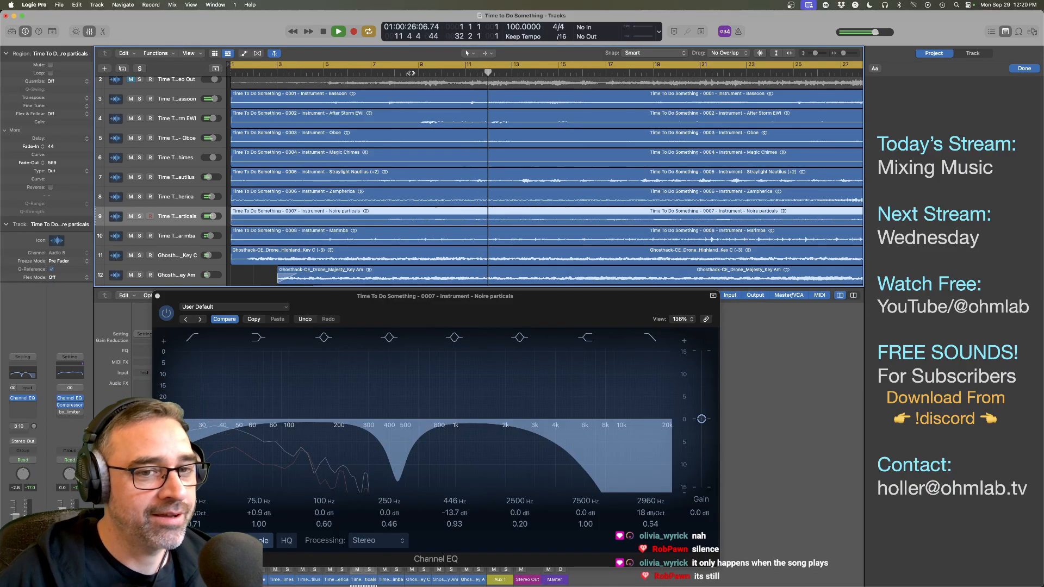
{"action": "key", "text": "space"}
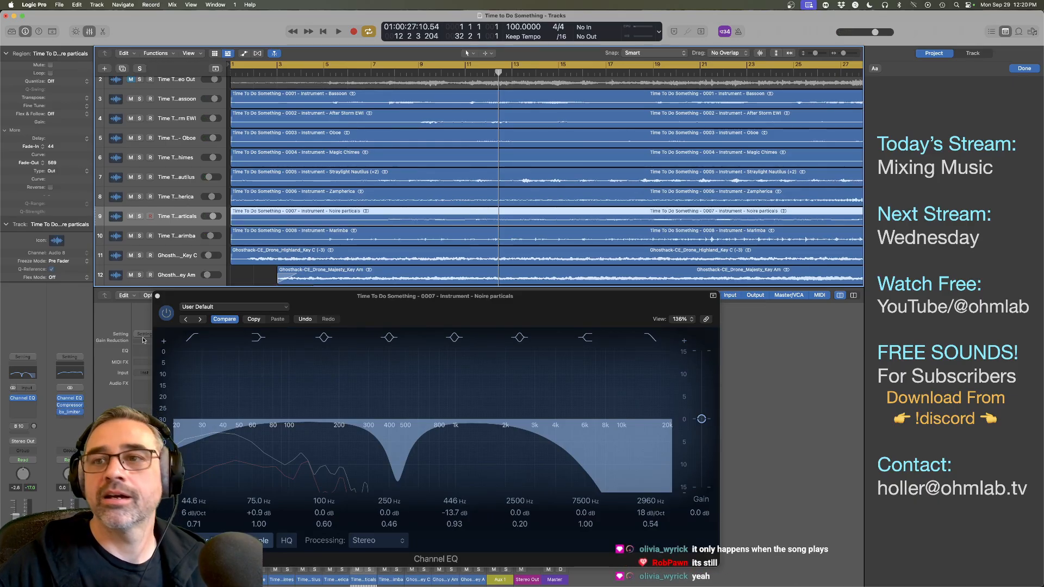
Step: Check the Mac's sound output device and review the Multi-Output Device in Audio MIDI Setup
{"action": "left_click", "coordinate": [885, 5]}
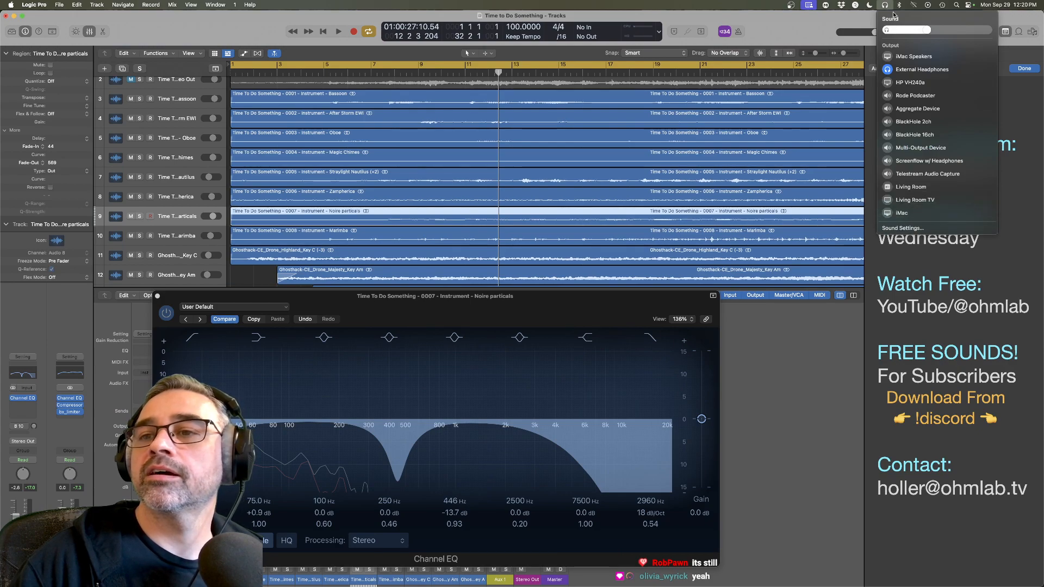
{"action": "left_click", "coordinate": [885, 5]}
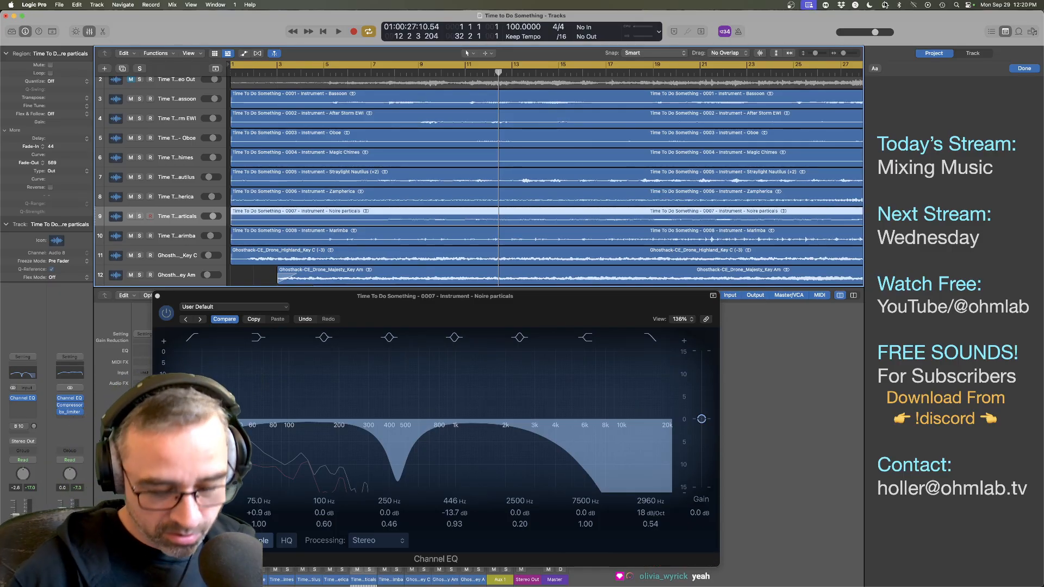
{"action": "key", "text": "super+space"}
{"action": "type", "text": "midi"}
{"action": "key", "text": "Return"}
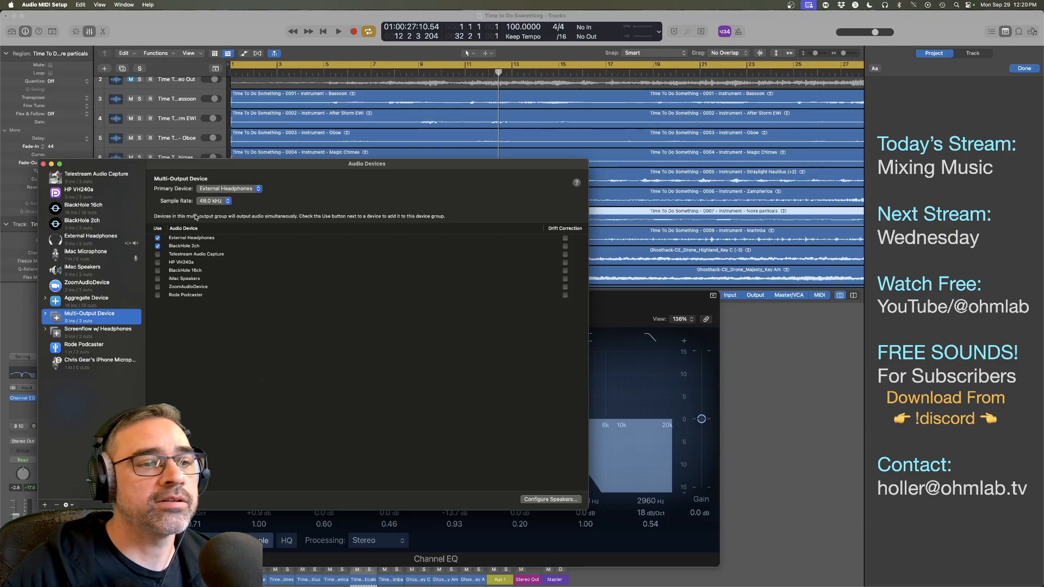
{"action": "left_click", "coordinate": [44, 164]}
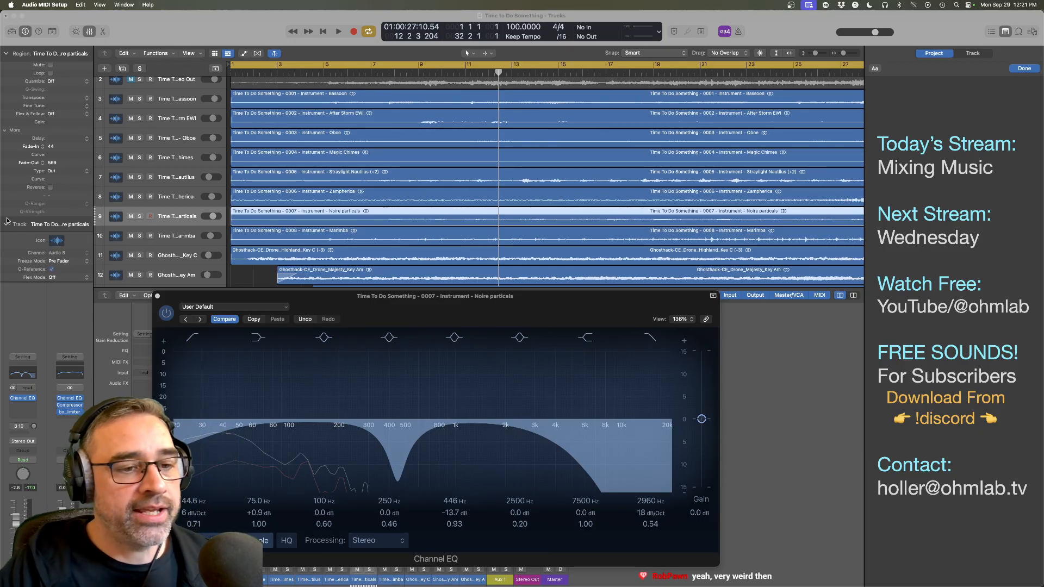
Step: Close the Noire particals EQ and play the mix from about bar 10, stopping after a few bars
{"action": "left_click", "coordinate": [157, 297]}
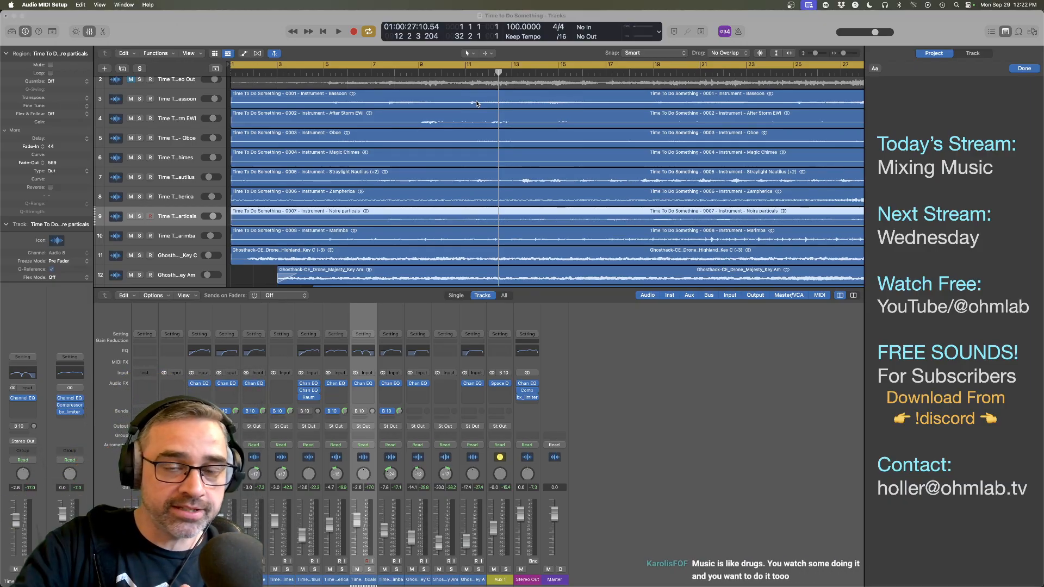
{"action": "double_click", "coordinate": [440, 74]}
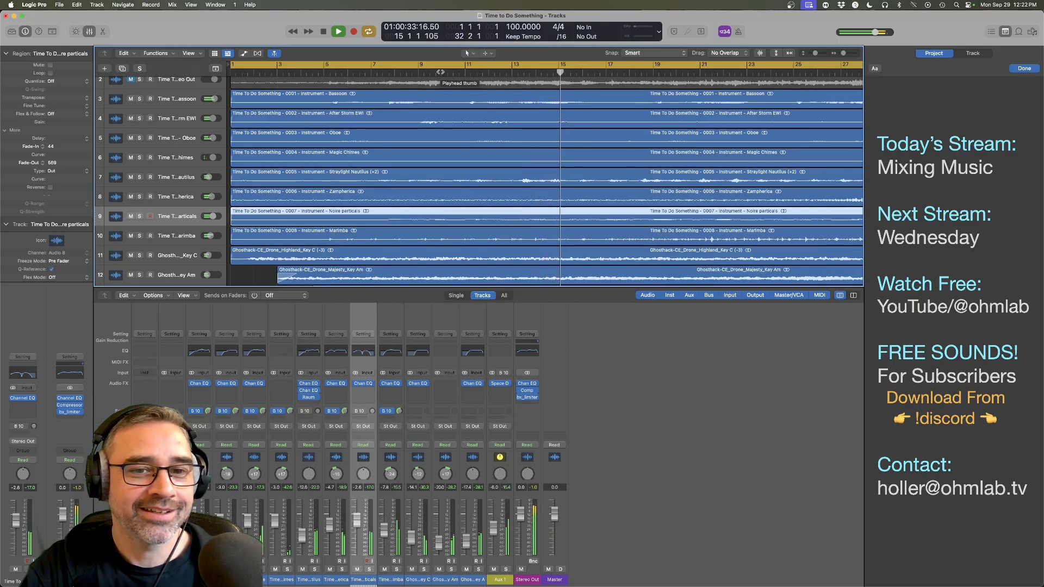
{"action": "key", "text": "space"}
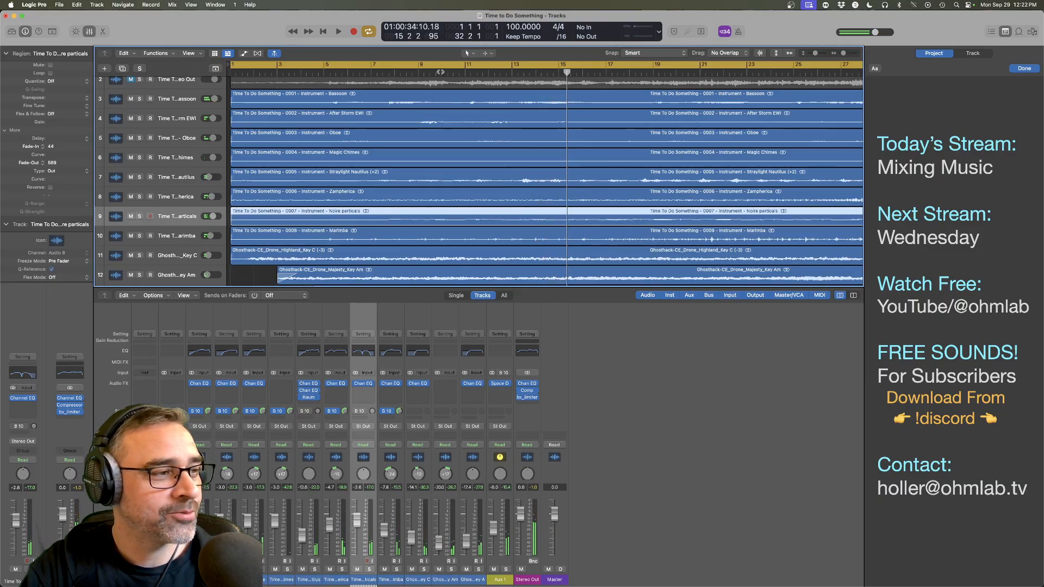
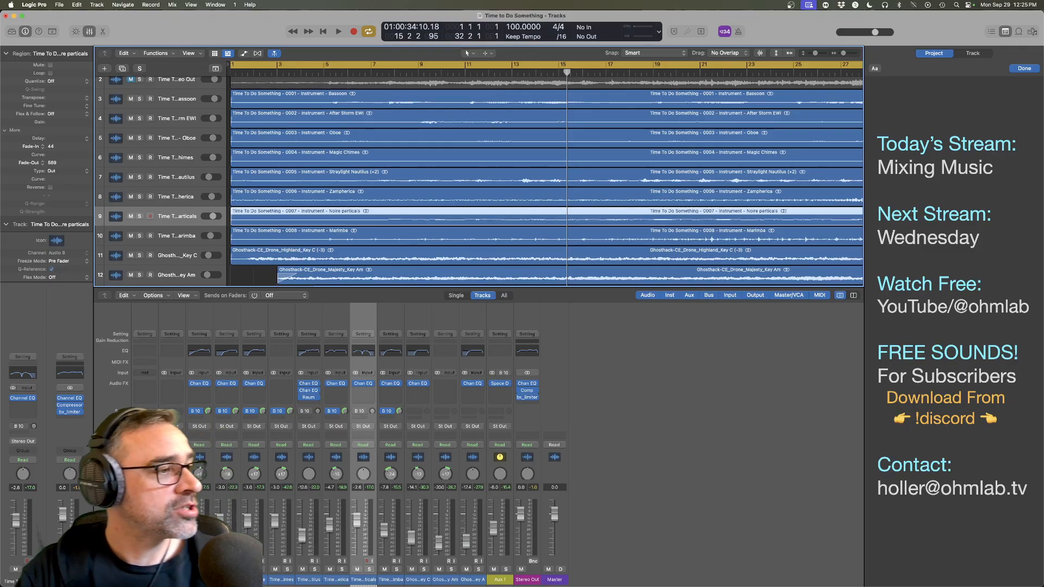
Step: Switch to Firefox, search the web in a new tab for the current OBS version for Mac, and return to Logic Pro
{"action": "key", "text": "super+Tab"}
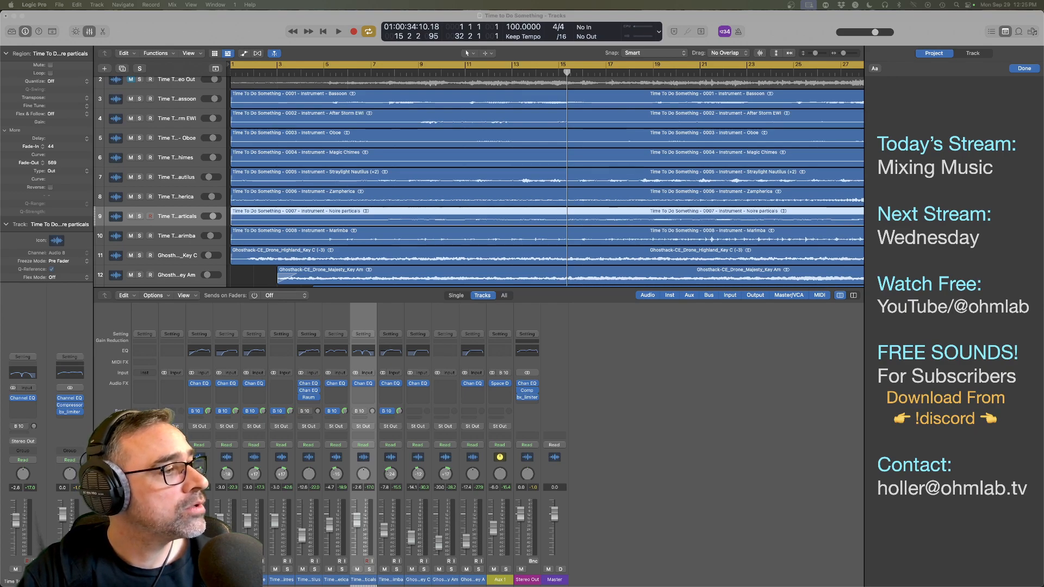
{"action": "key", "text": "super+Tab"}
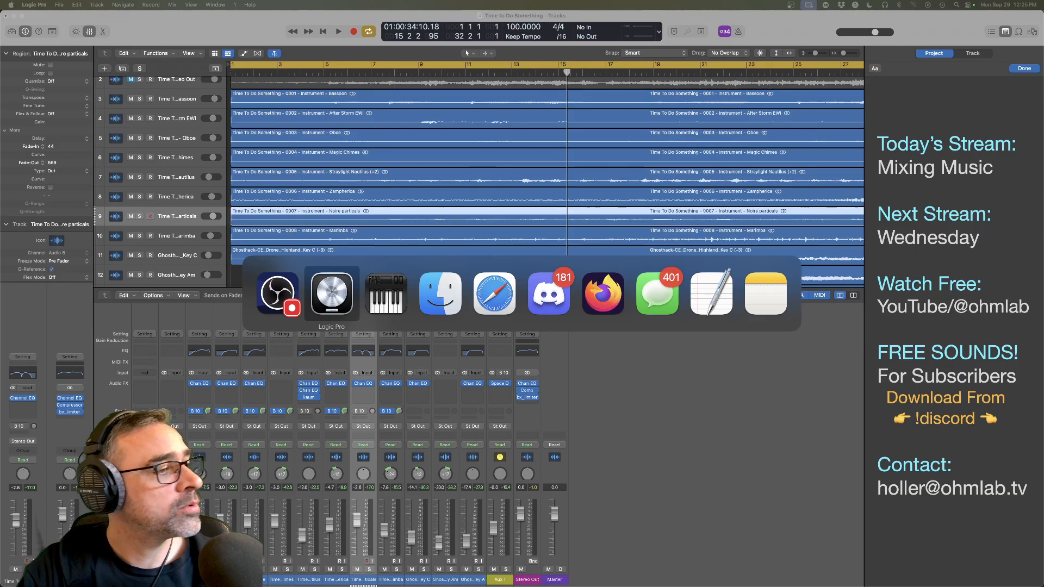
{"action": "left_click", "coordinate": [602, 298]}
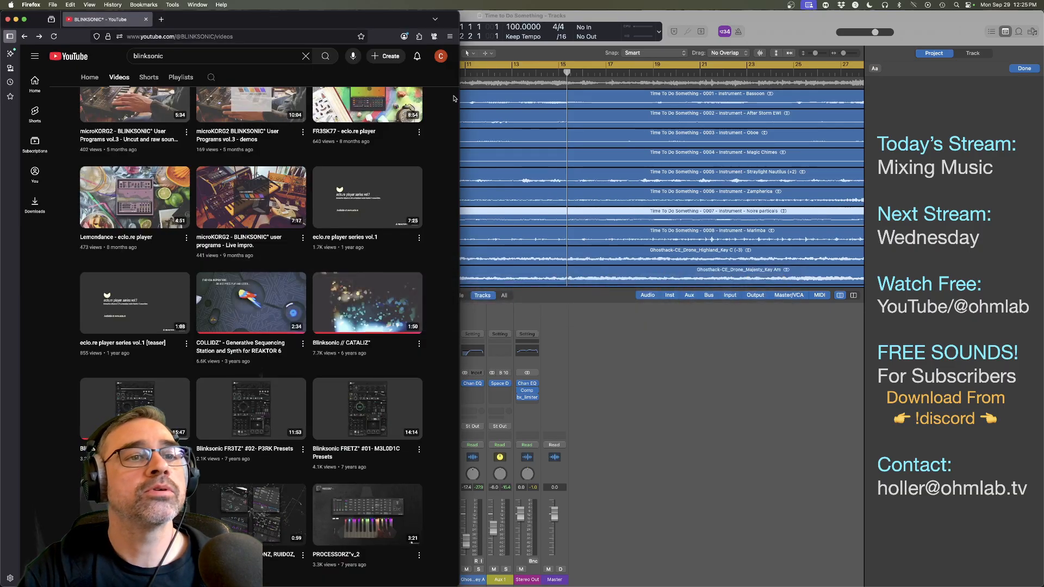
{"action": "left_click", "coordinate": [161, 19]}
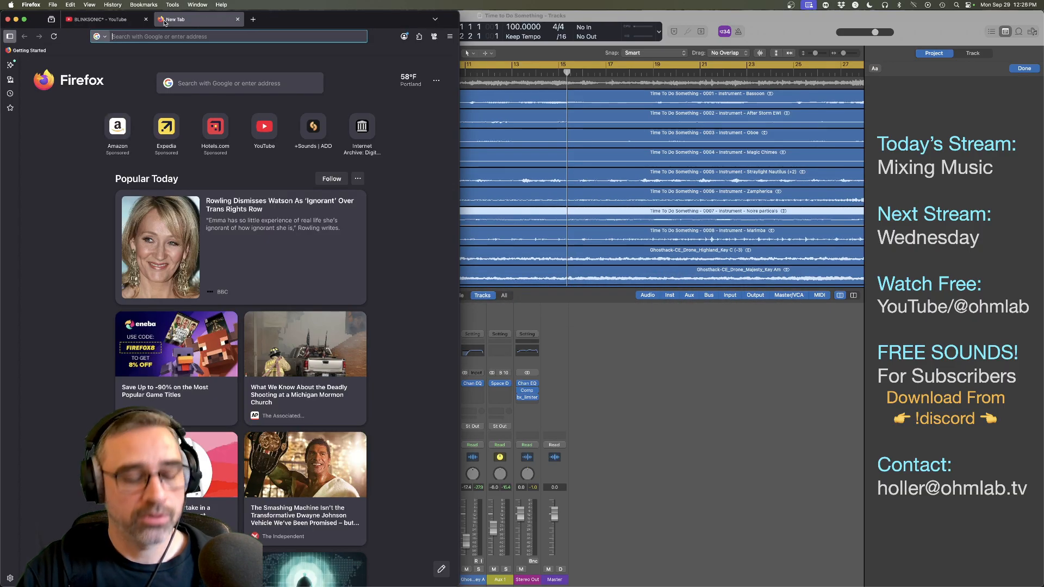
{"action": "type", "text": "current "}
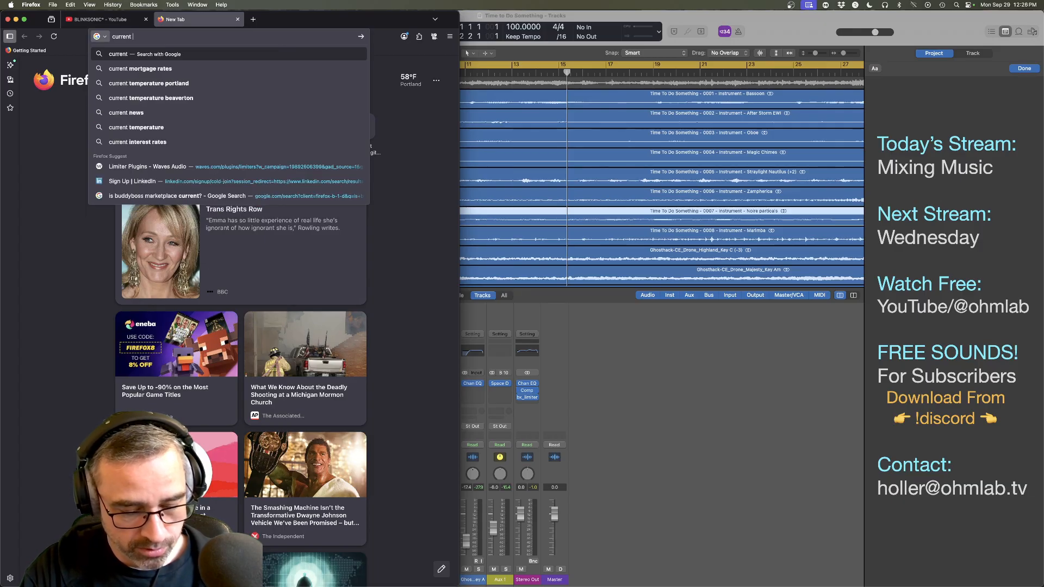
{"action": "type", "text": "obs versiopn mac"}
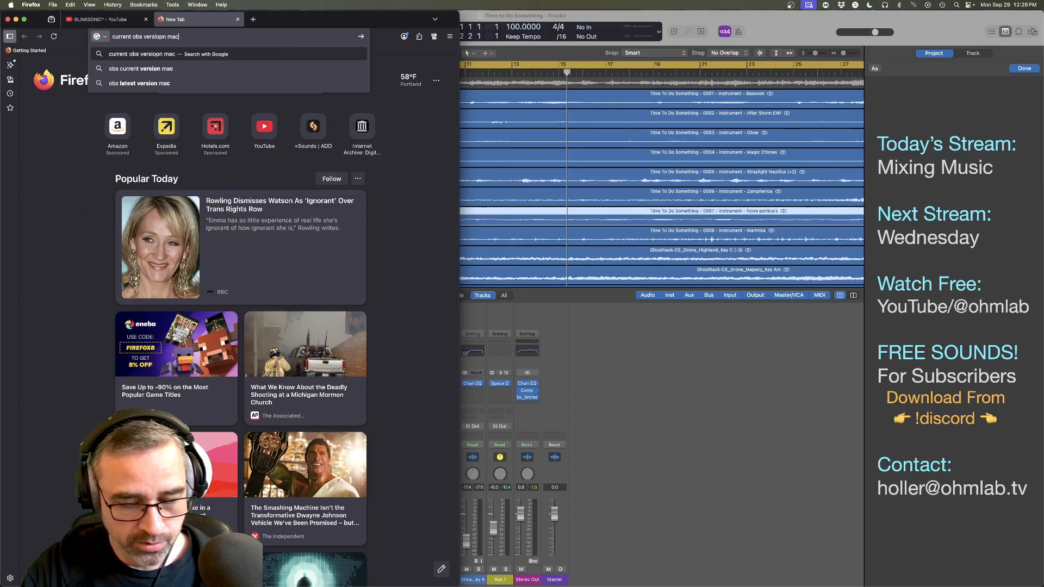
{"action": "key", "text": "Return"}
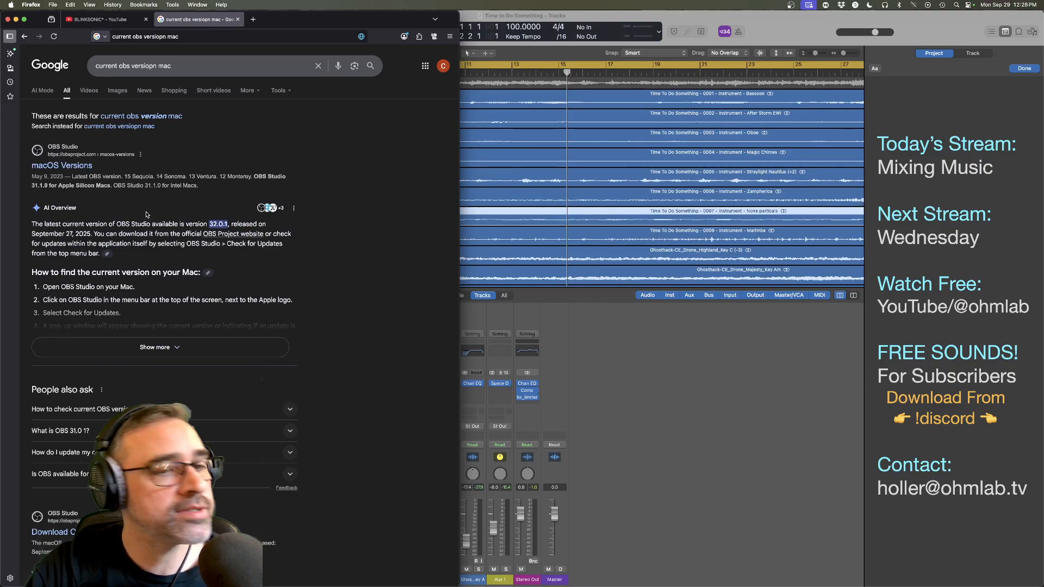
{"action": "left_click", "coordinate": [467, 17]}
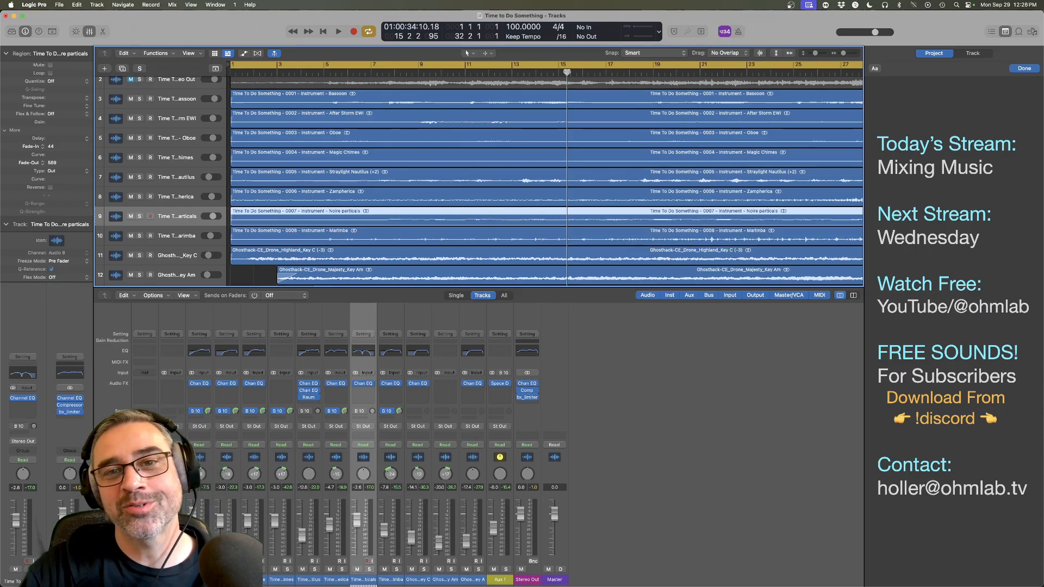
Step: Play the song from the beginning and bypass the bx_limiter True Peak on the stereo output
{"action": "left_click", "coordinate": [471, 73]}
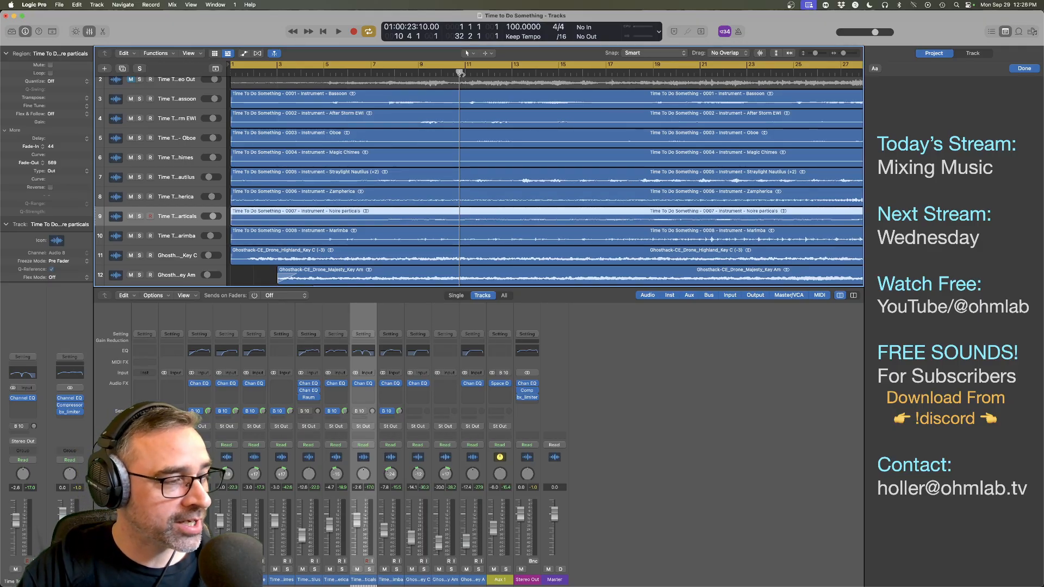
{"action": "key", "text": "Return"}
{"action": "key", "text": "space"}
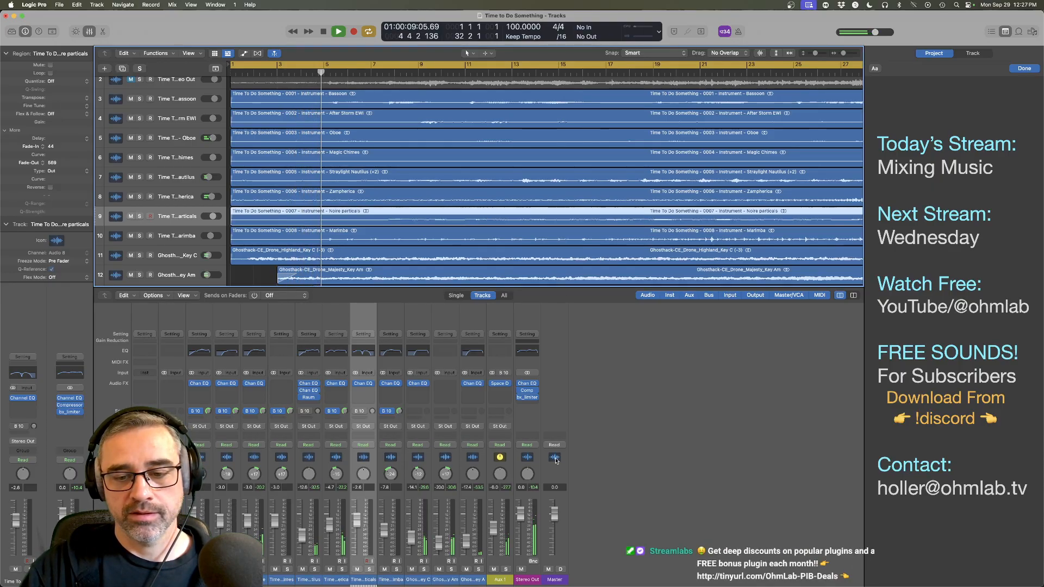
{"action": "left_click", "coordinate": [528, 399]}
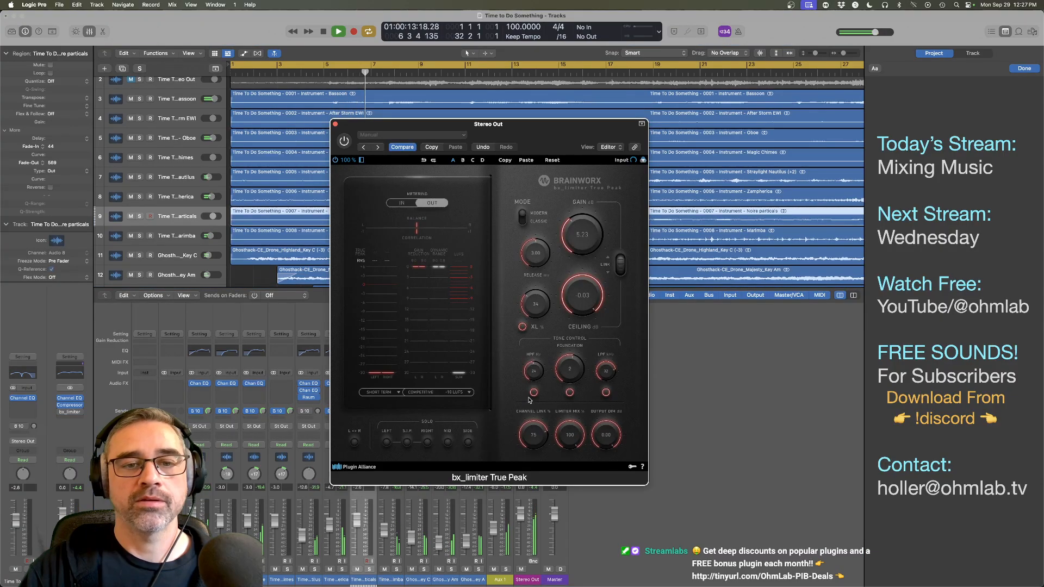
{"action": "left_click", "coordinate": [336, 125]}
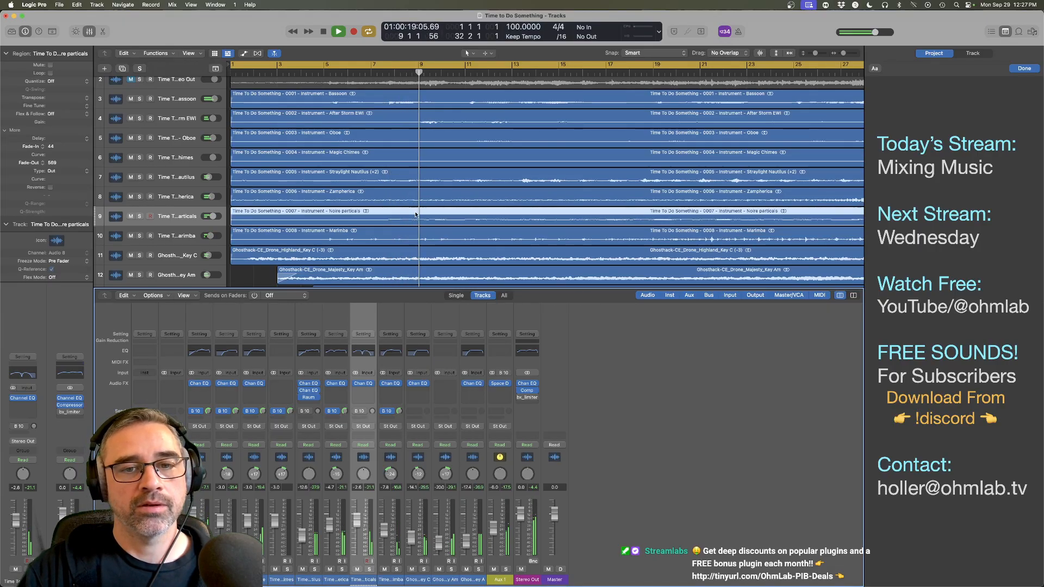
{"action": "scroll", "coordinate": [469, 214], "scroll_direction": "down", "scroll_amount": 3}
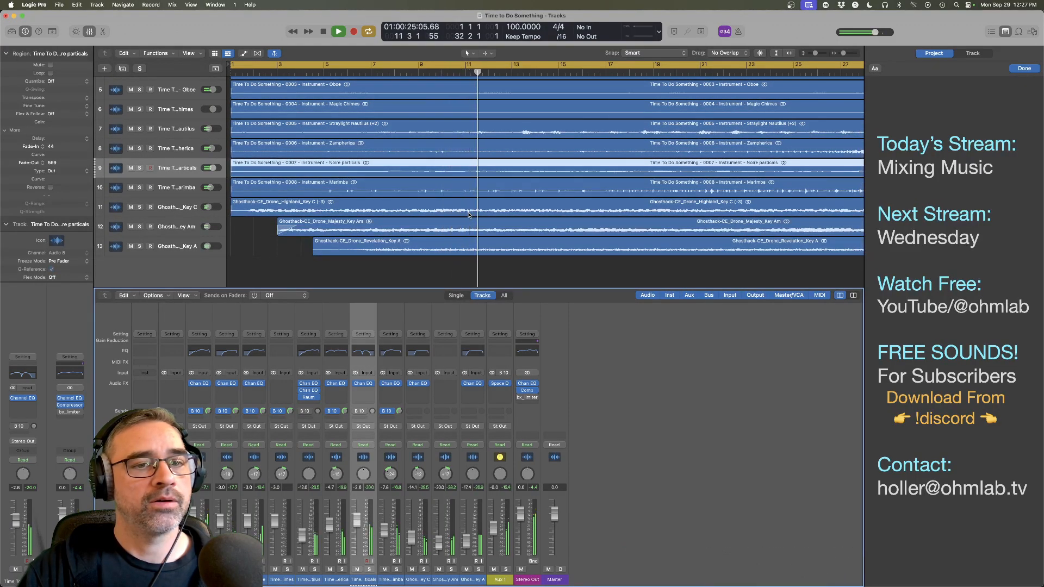
Step: Solo the Noire particals track during playback and insert Native Instruments' Transient Master after its Channel EQ
{"action": "left_click", "coordinate": [186, 173]}
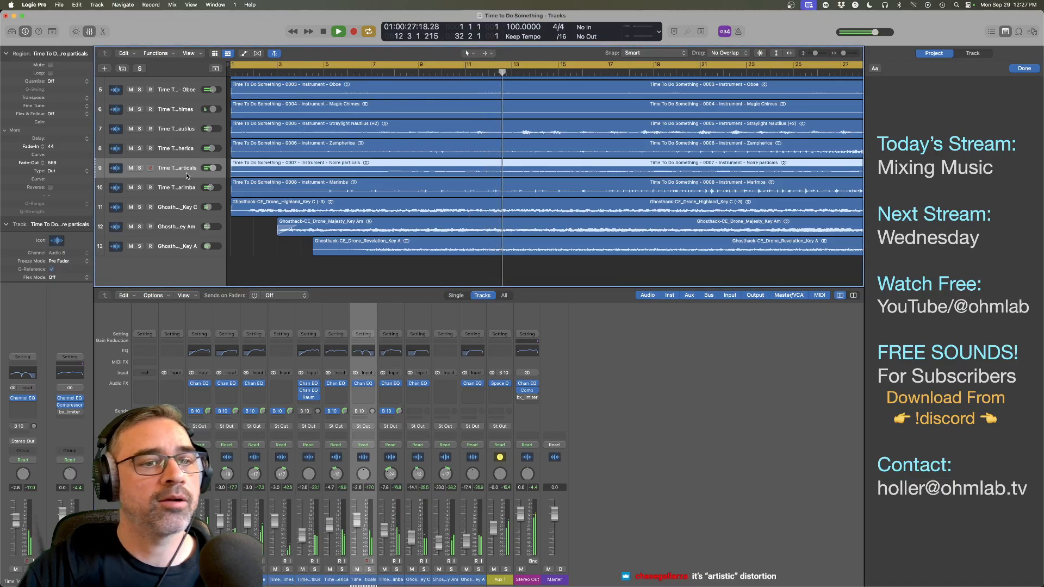
{"action": "left_click", "coordinate": [139, 168]}
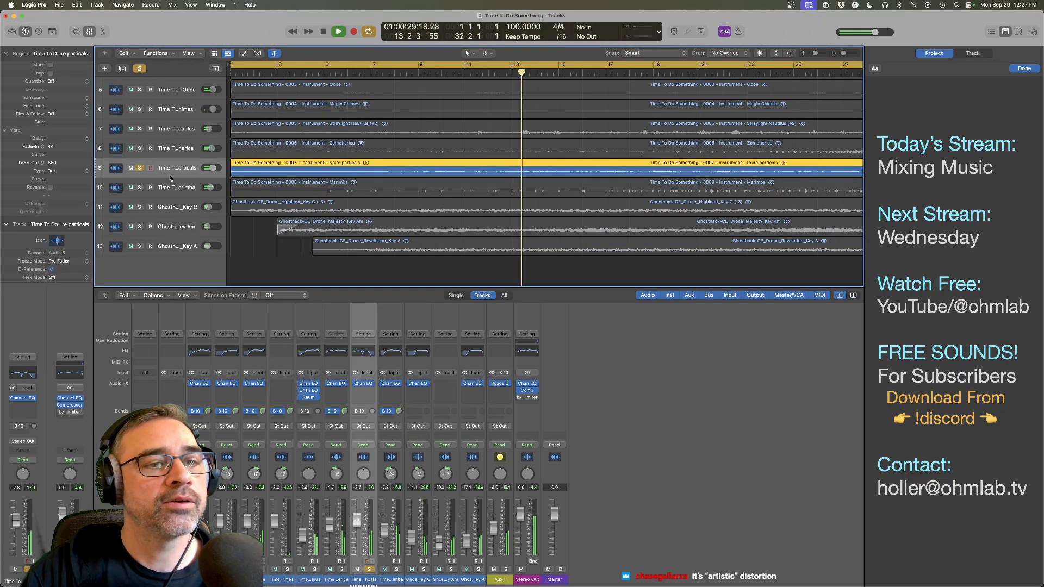
{"action": "left_click", "coordinate": [30, 406]}
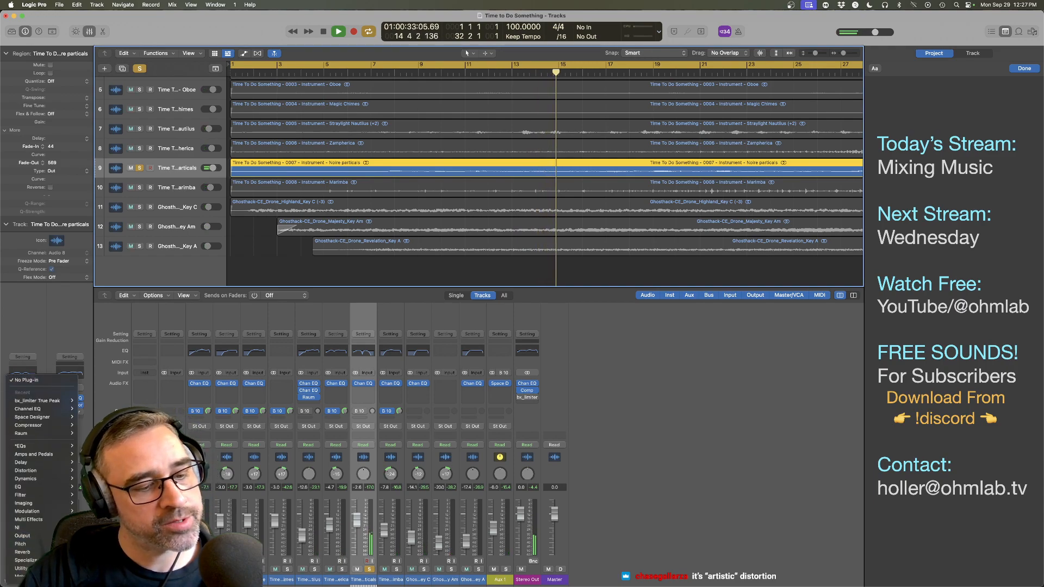
{"action": "mouse_move", "coordinate": [24, 570]}
{"action": "mouse_move", "coordinate": [158, 375]}
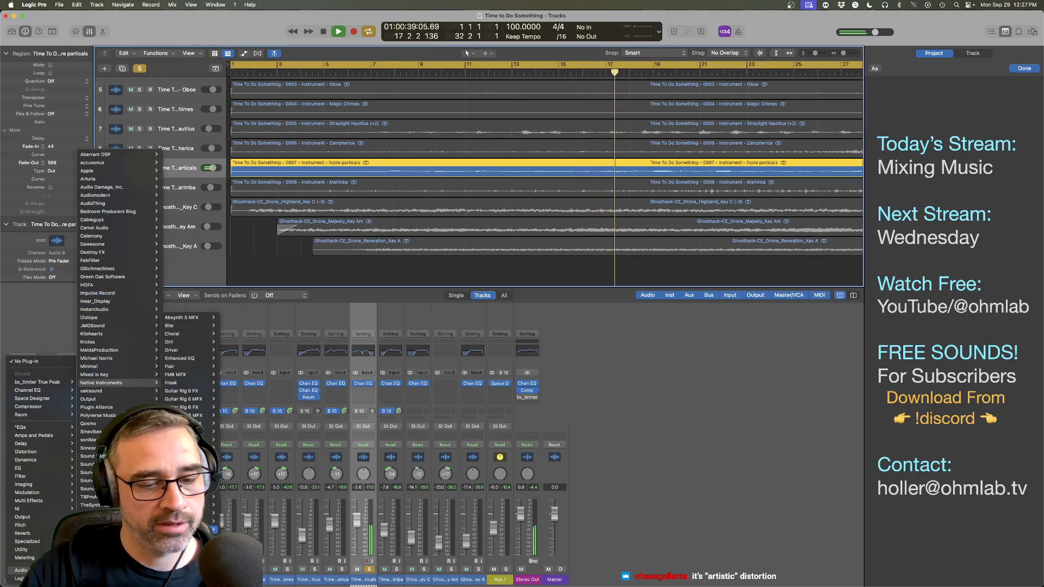
{"action": "left_click", "coordinate": [187, 529]}
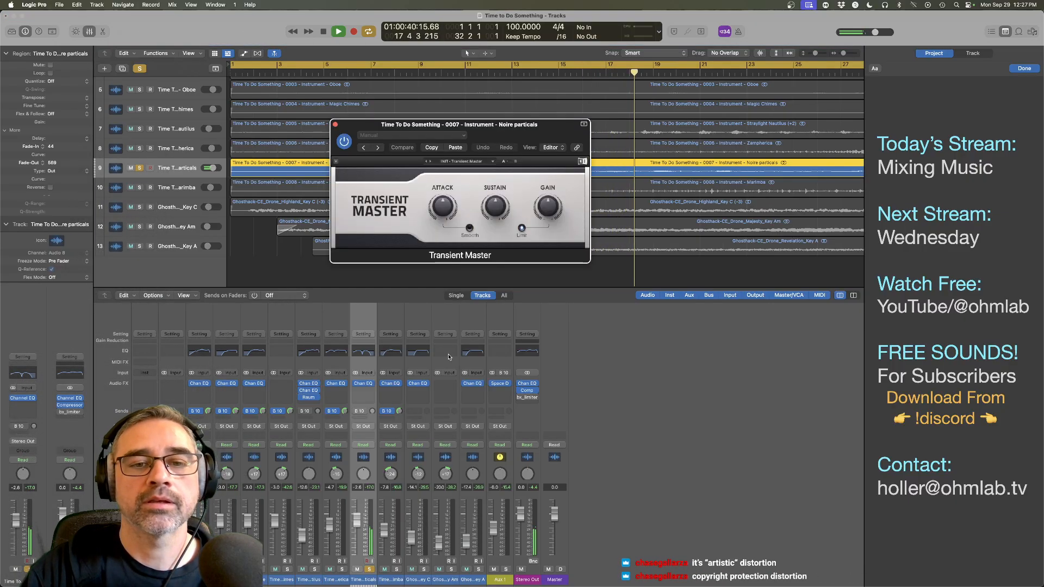
Step: In Transient Master on Noire particals, lower Attack to -45% and enable Smooth, closing the plug-in when done
{"action": "left_click_drag", "start_coordinate": [442, 206], "coordinate": [442, 229]}
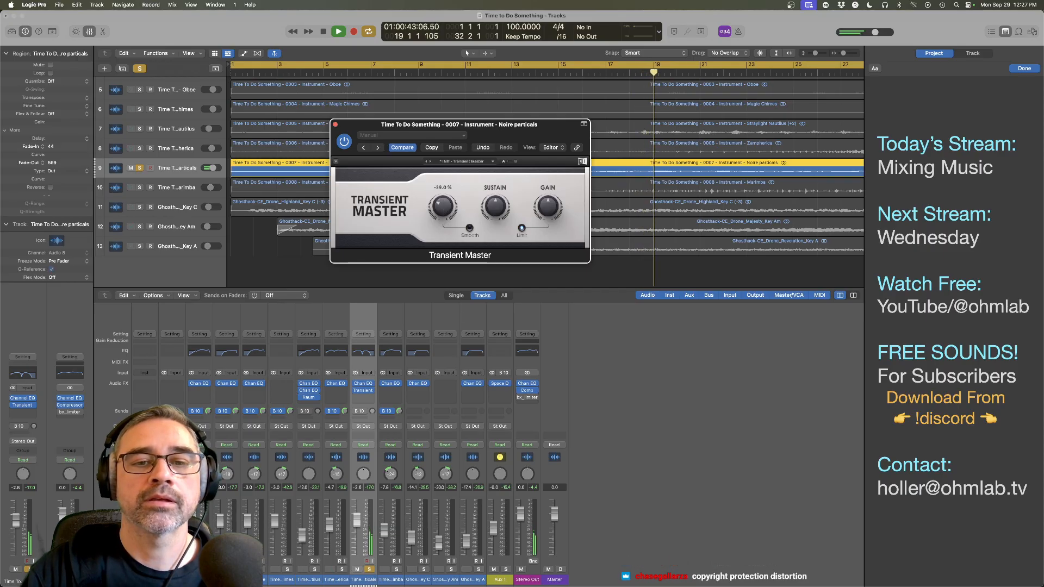
{"action": "left_click", "coordinate": [469, 228]}
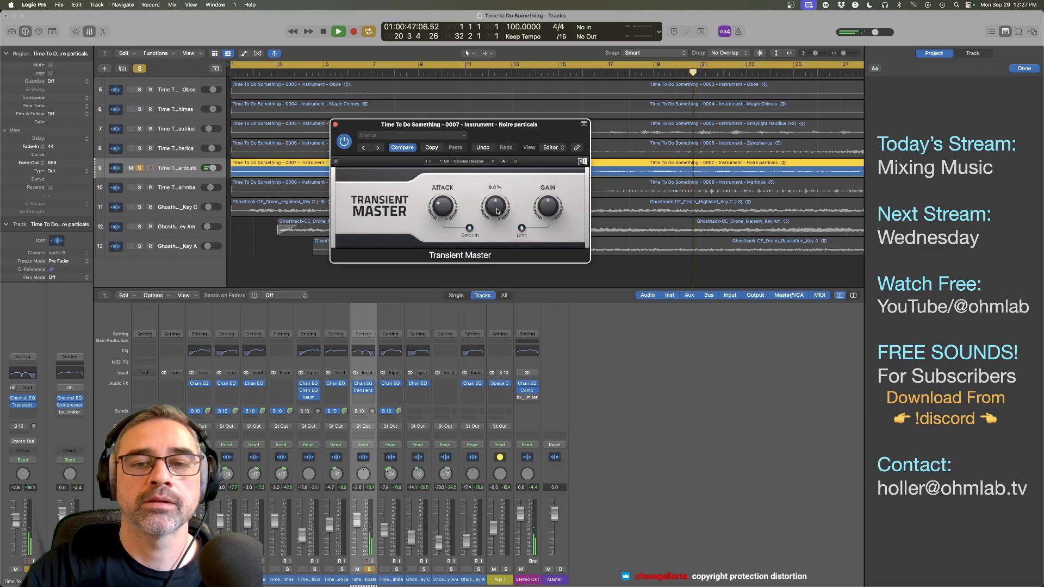
{"action": "left_click_drag", "start_coordinate": [494, 217], "coordinate": [491, 213]}
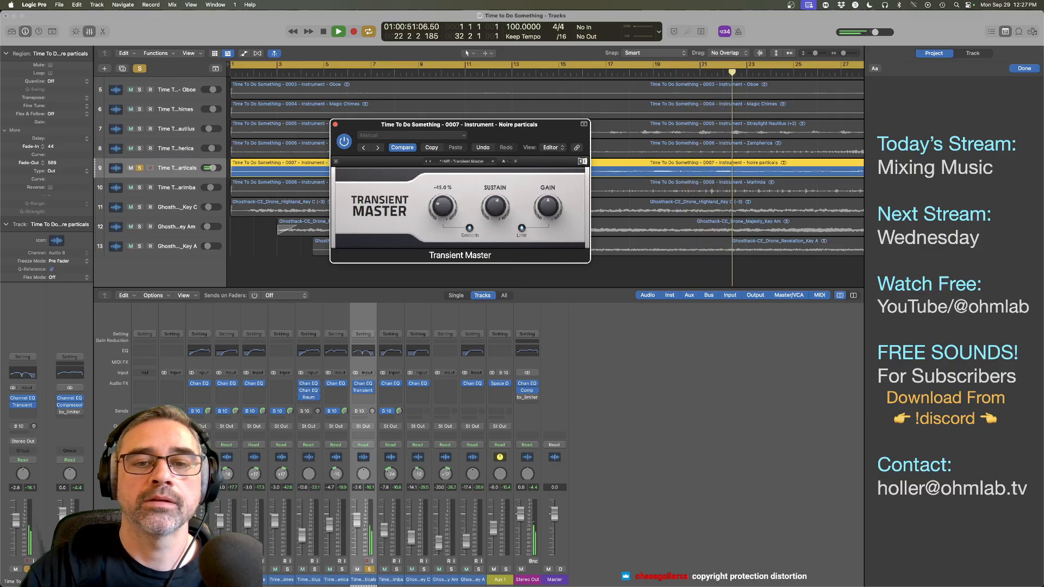
{"action": "left_click", "coordinate": [335, 125]}
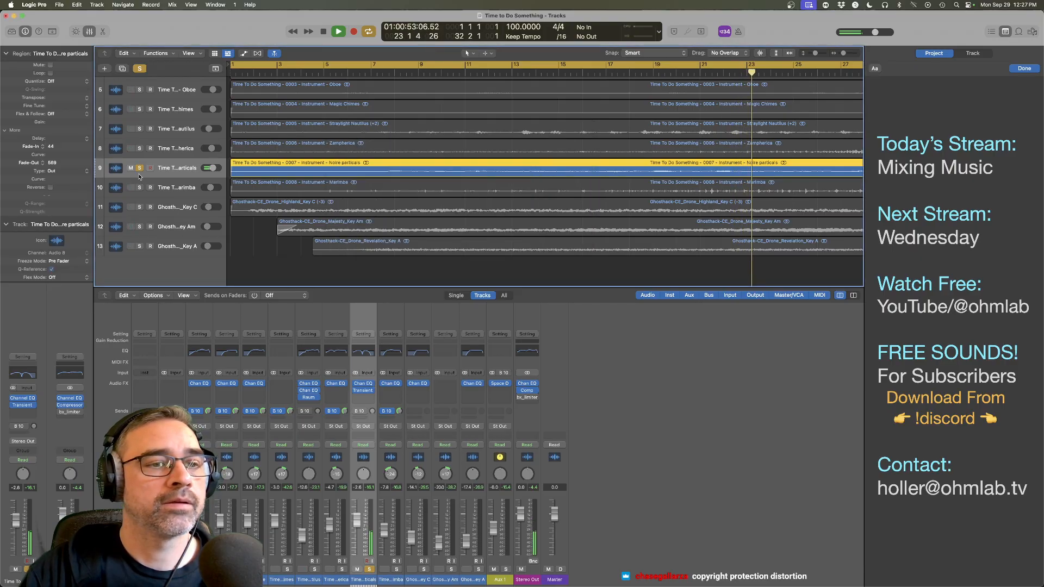
Step: Unsolo Noire particals, lower its volume to -5.1 dB while listening to the full mix, and stop playback
{"action": "left_click", "coordinate": [139, 168]}
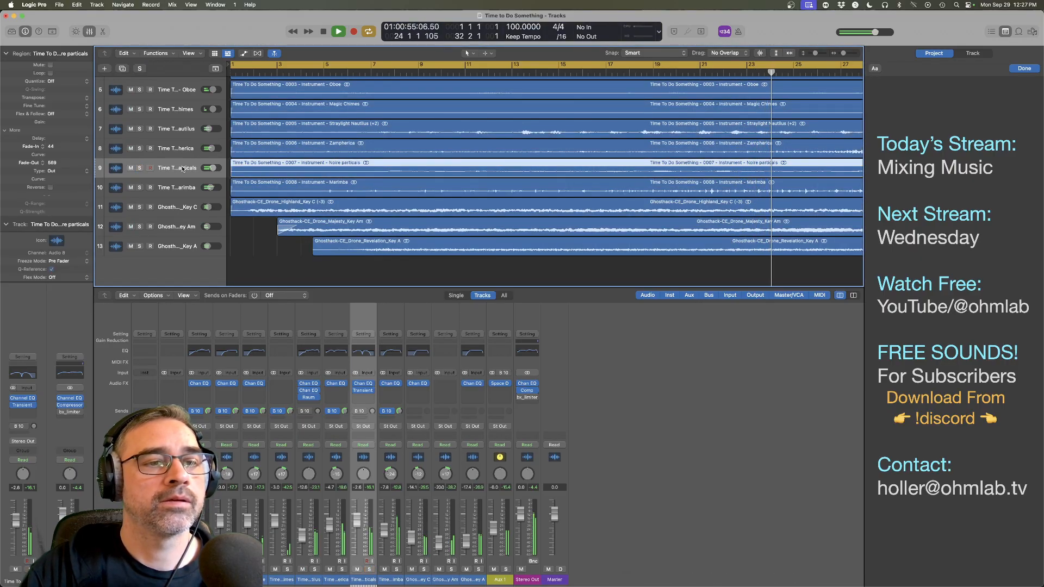
{"action": "left_click_drag", "start_coordinate": [213, 168], "coordinate": [207, 168]}
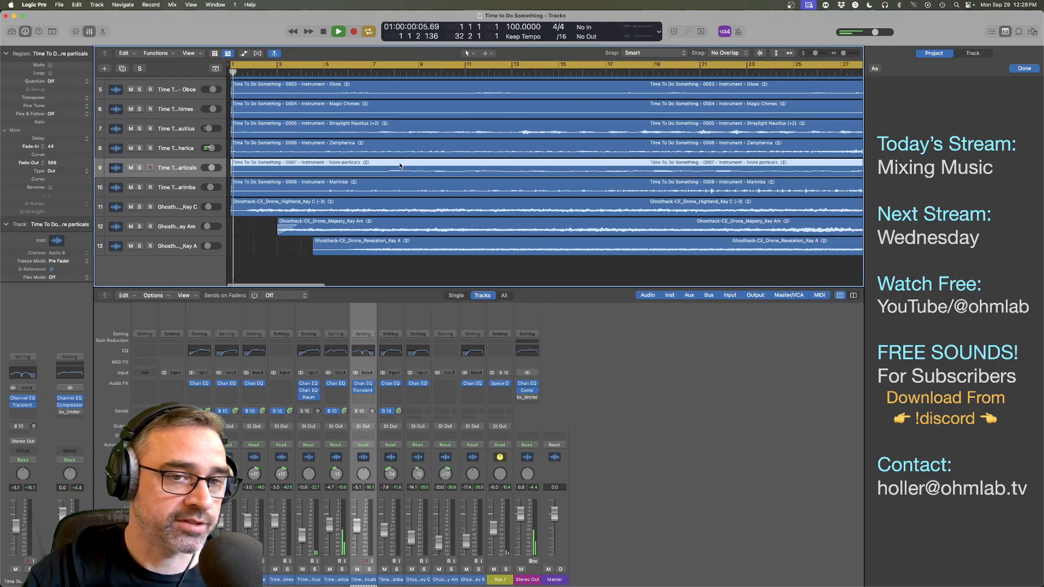
{"action": "key", "text": "space"}
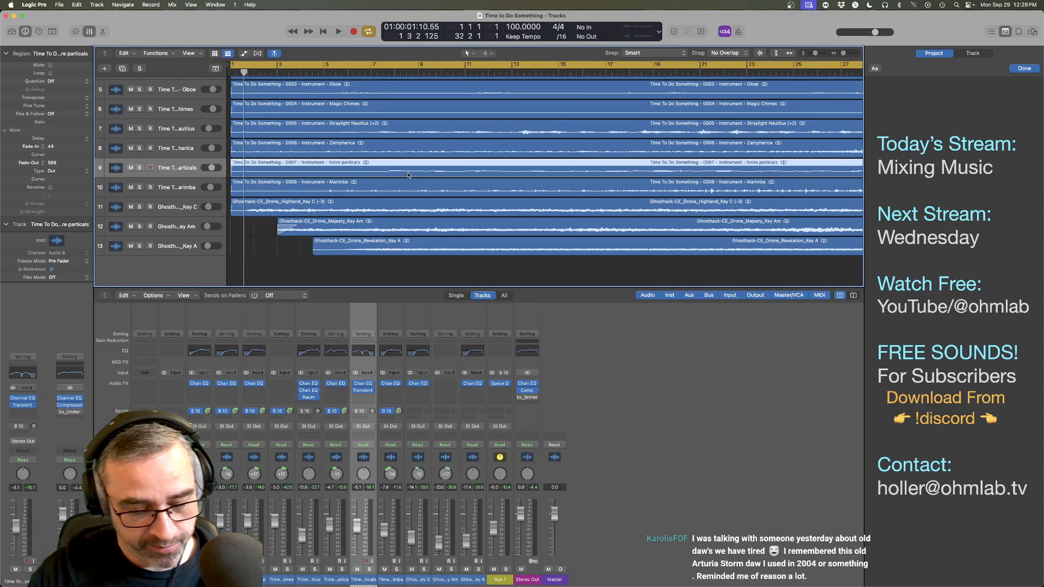
Step: Bounce the song offline as a 24-bit, 48000 Hz Wave file named "Time to Do Something_pre" in the Bounces folder
{"action": "key", "text": "super+b"}
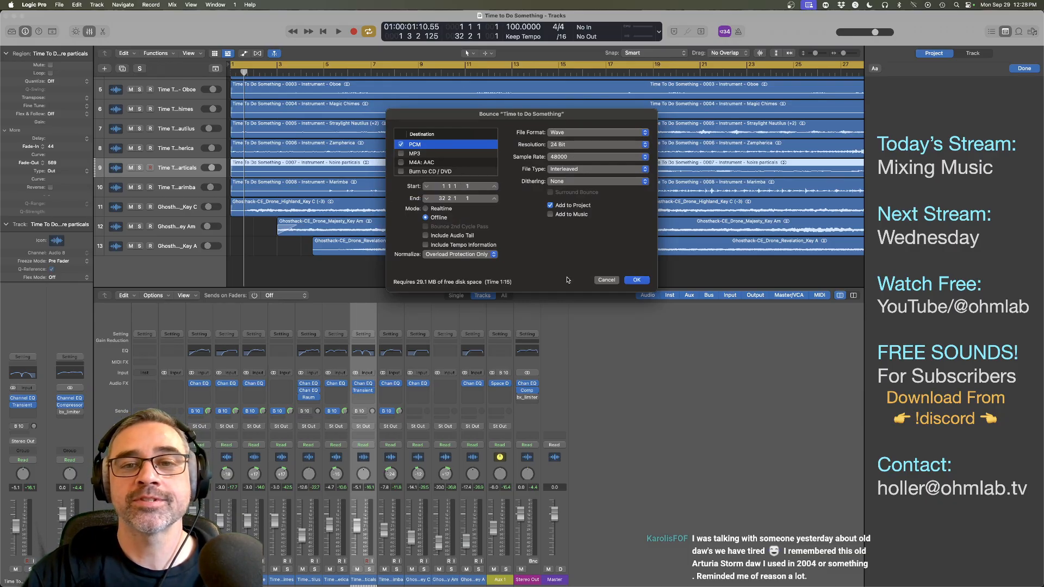
{"action": "left_click", "coordinate": [636, 280]}
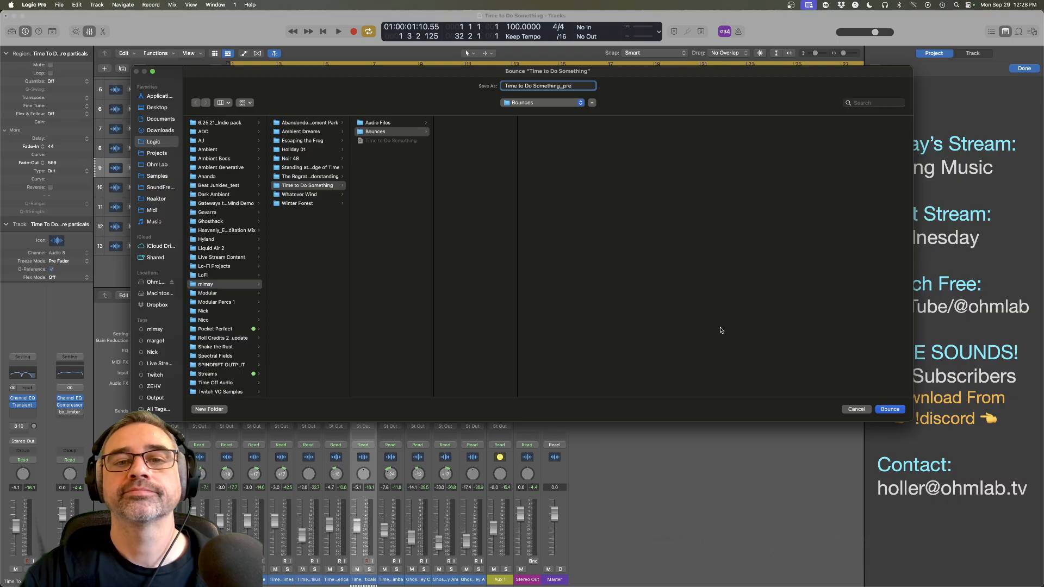
{"action": "left_click", "coordinate": [890, 411]}
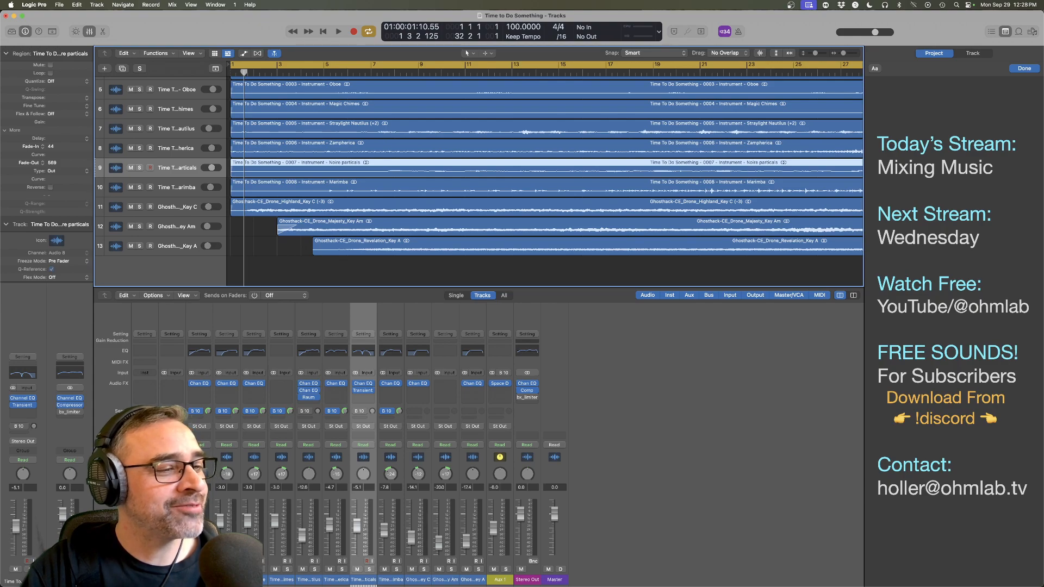
Step: Deselect the region and examine the whole arrangement, from the song's end up to the first tracks
{"action": "left_click", "coordinate": [394, 272]}
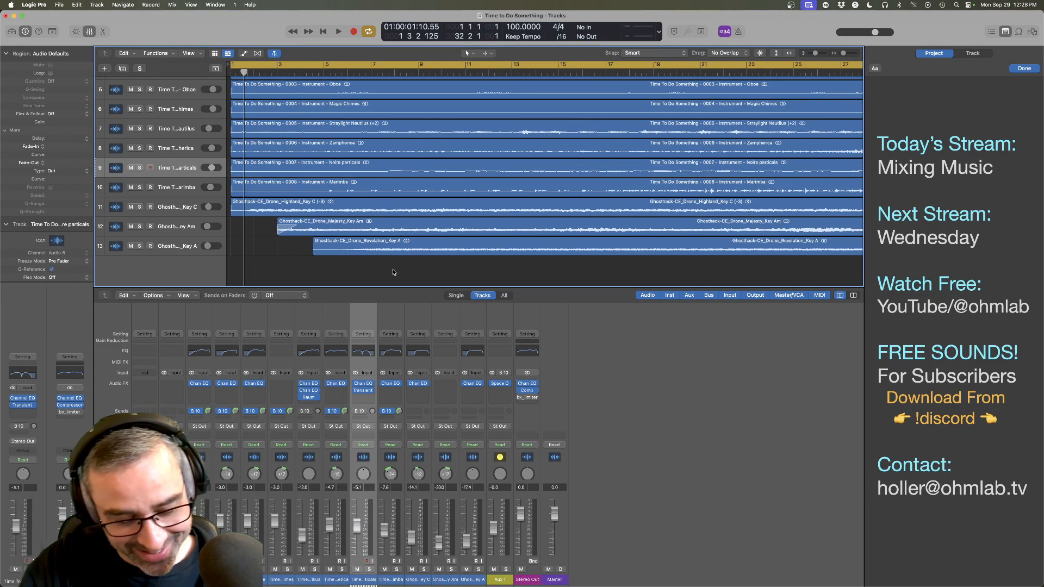
{"action": "left_click", "coordinate": [447, 259], "text": "ctrl+alt"}
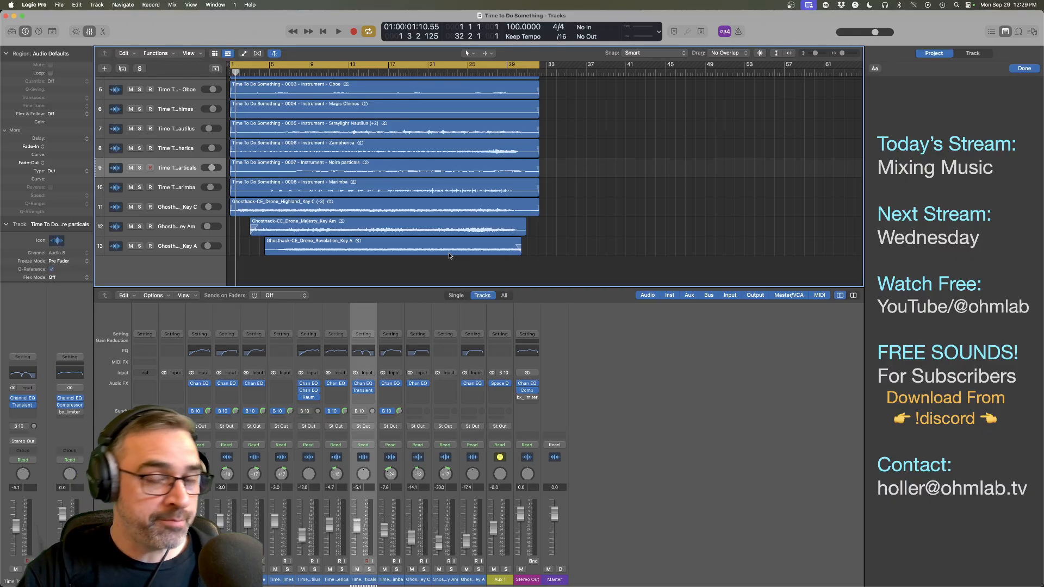
{"action": "key", "text": "super+Right"}
{"action": "key", "text": "super+Right"}
{"action": "key", "text": "super+Right"}
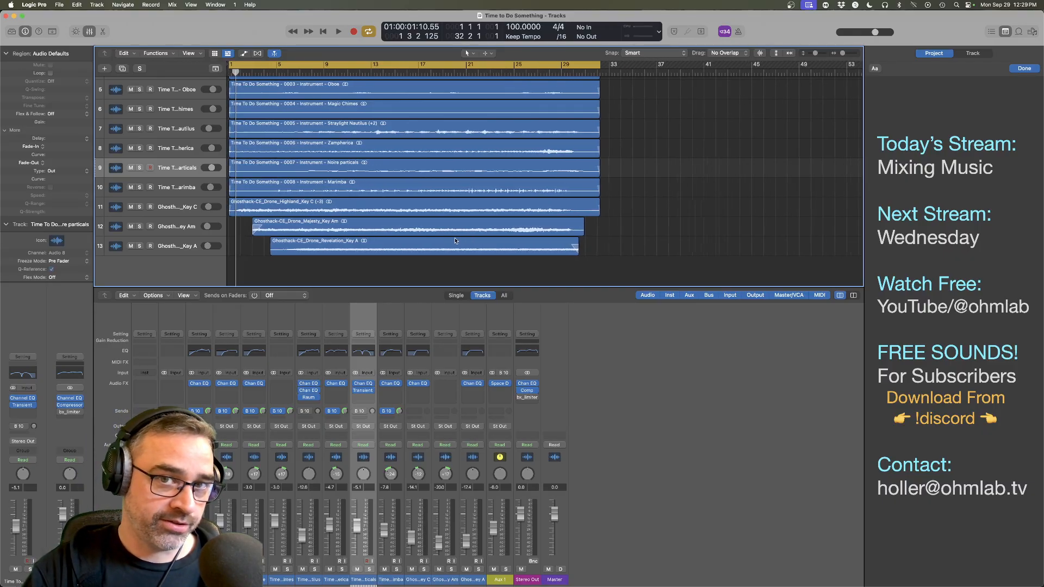
{"action": "scroll", "coordinate": [455, 240], "scroll_direction": "left", "scroll_amount": 1}
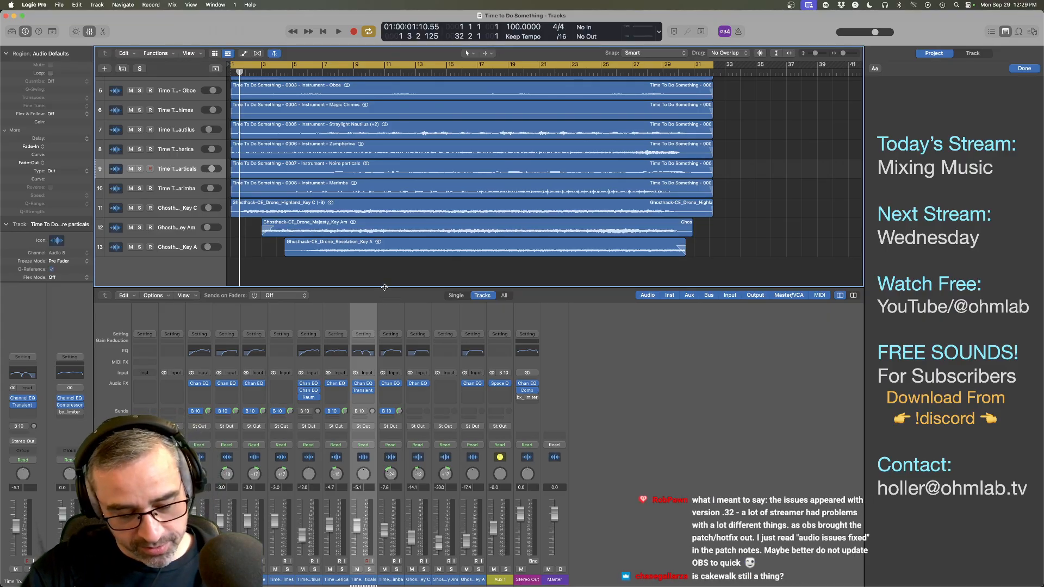
{"action": "left_click", "coordinate": [381, 263], "text": "ctrl+alt"}
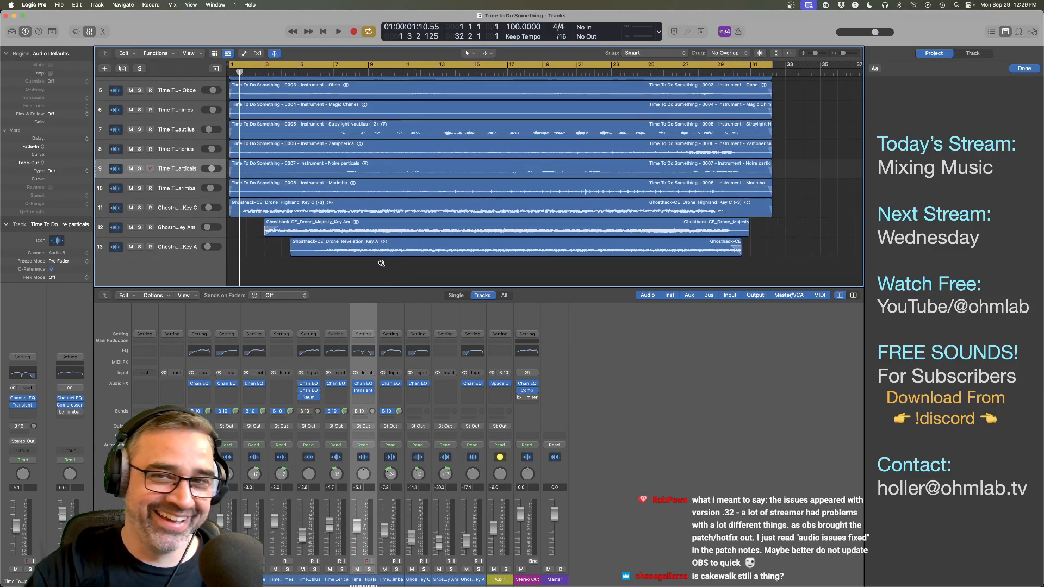
{"action": "scroll", "coordinate": [381, 265], "scroll_direction": "up", "scroll_amount": 4}
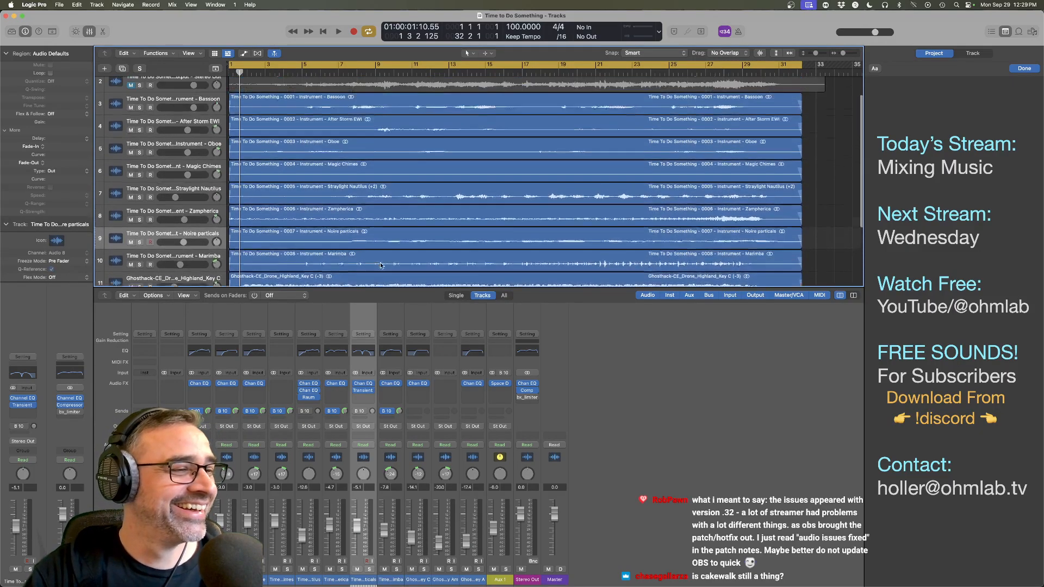
{"action": "scroll", "coordinate": [337, 270], "scroll_direction": "up", "scroll_amount": 1}
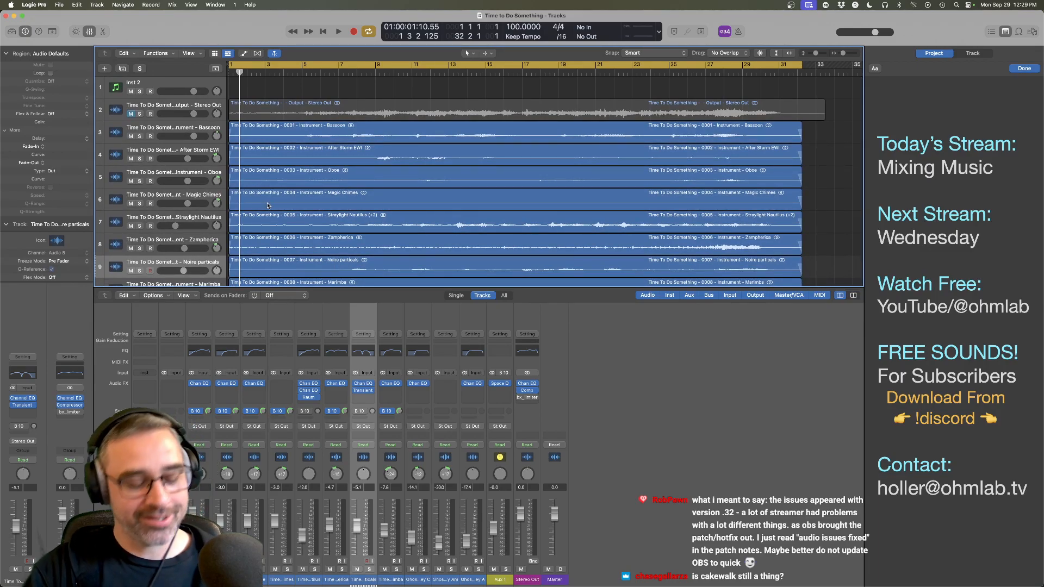
Step: Switch to Firefox and search the web for "cakewalk daw"
{"action": "key", "text": "super+Tab"}
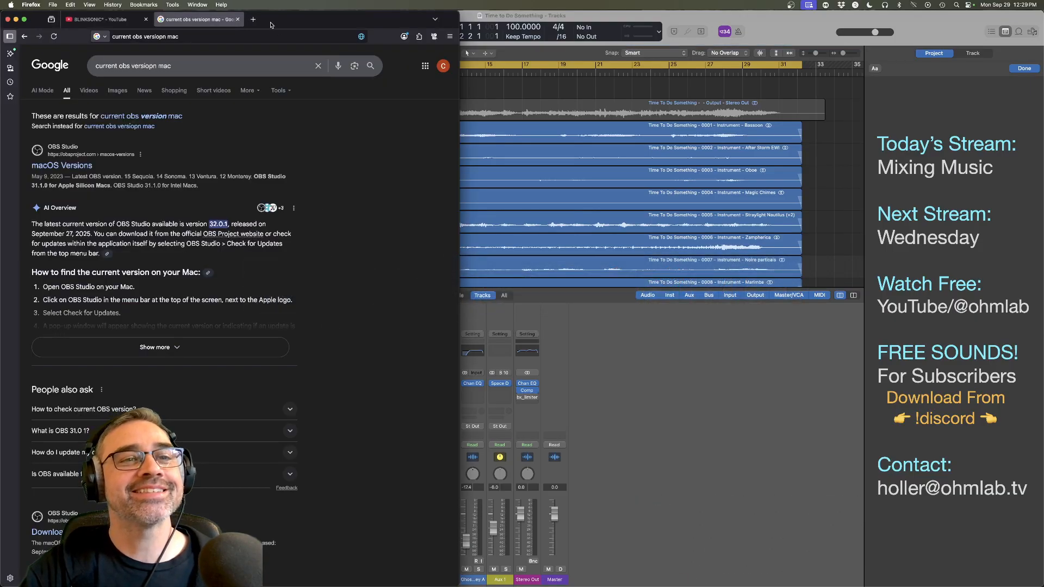
{"action": "left_click", "coordinate": [238, 37]}
{"action": "type", "text": "xa"}
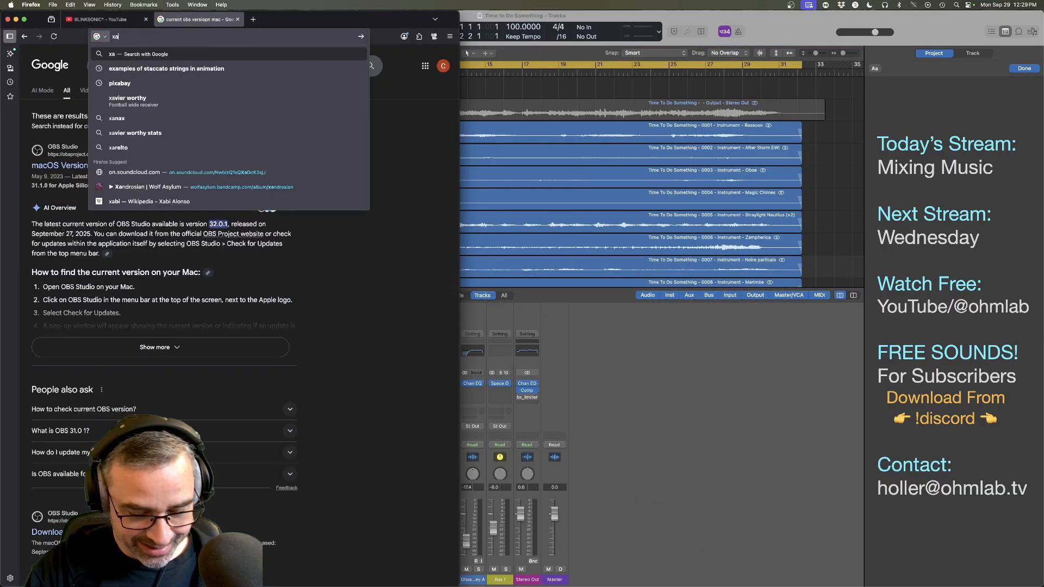
{"action": "key", "text": "BackSpace"}
{"action": "type", "text": "cake"}
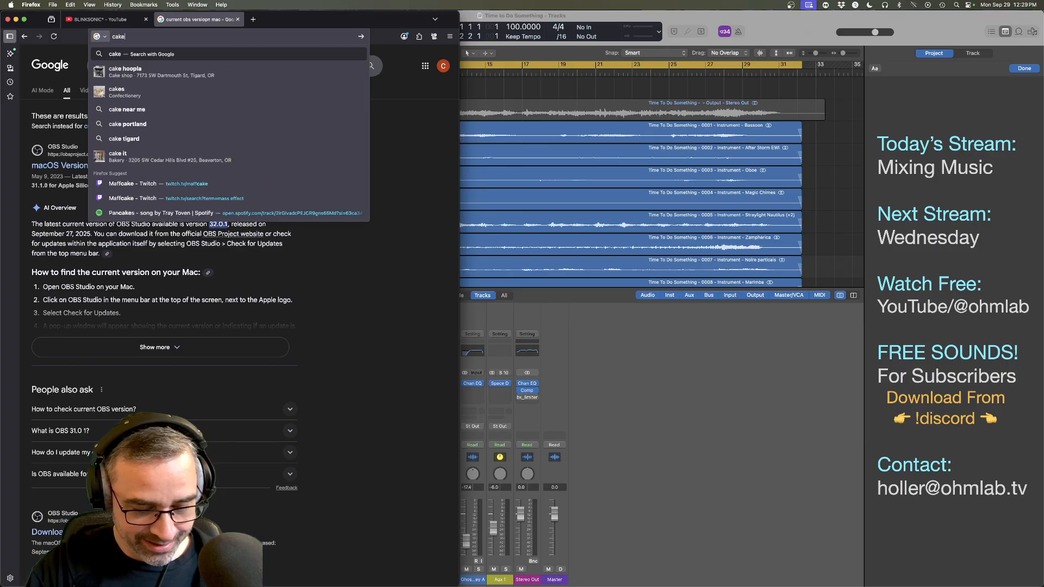
{"action": "type", "text": "walk daw"}
{"action": "key", "text": "Return"}
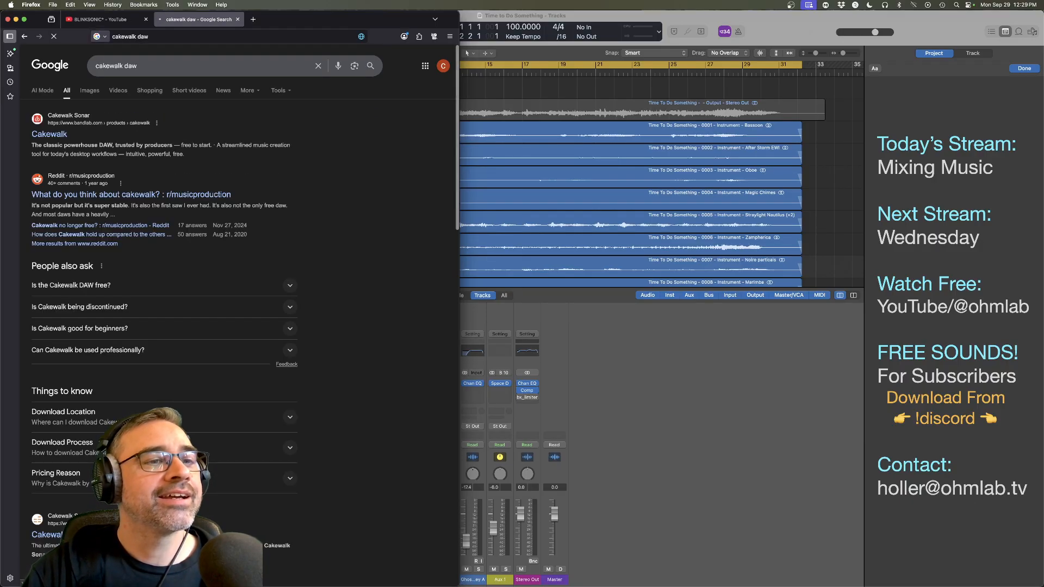
Step: Open the Cakewalk site from the results and read through its home page to the Next and Sonar comparison table
{"action": "left_click", "coordinate": [49, 135]}
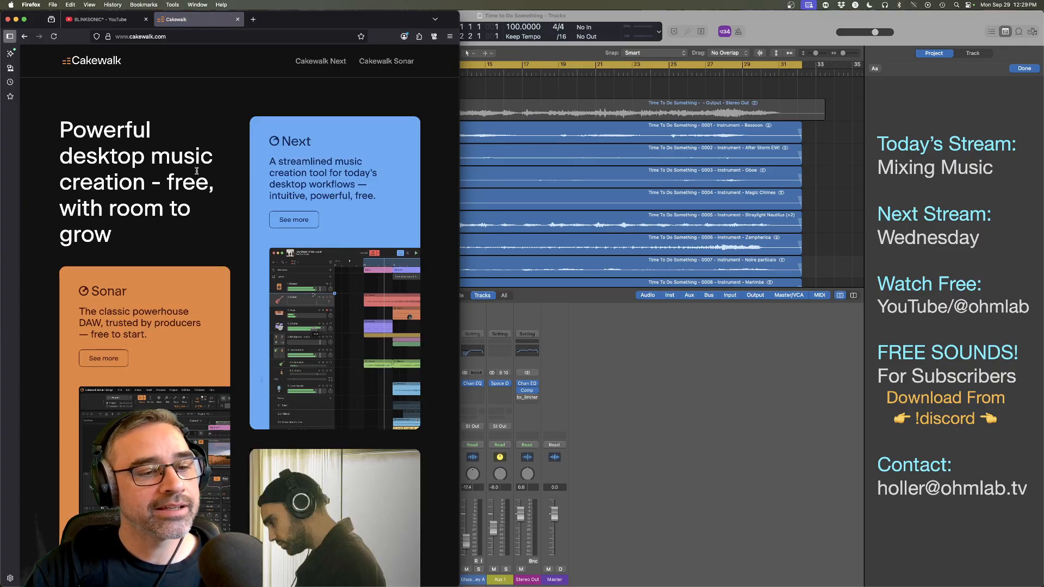
{"action": "scroll", "coordinate": [197, 170], "scroll_direction": "down", "scroll_amount": 2}
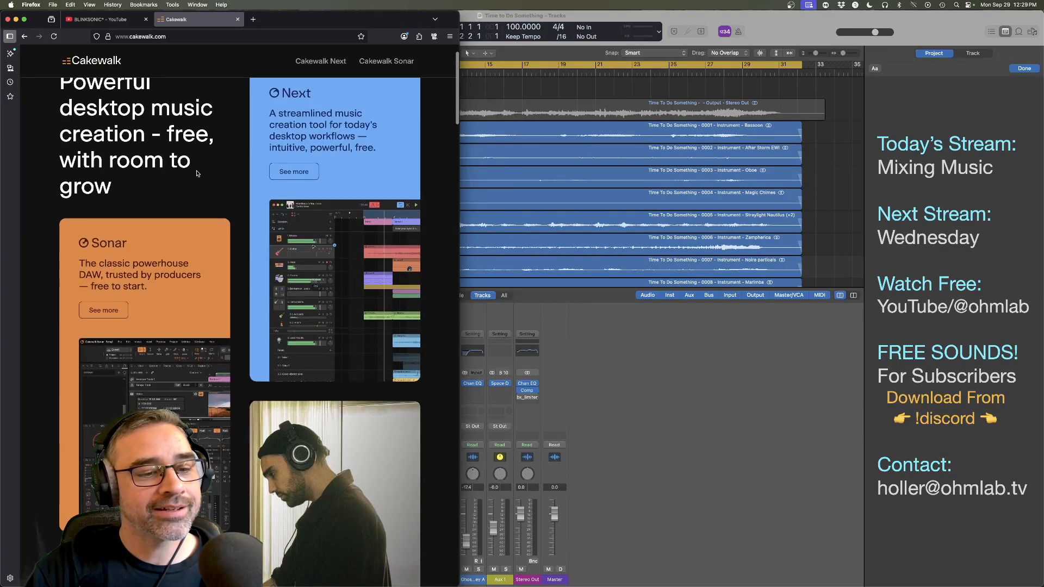
{"action": "scroll", "coordinate": [196, 173], "scroll_direction": "down", "scroll_amount": 10}
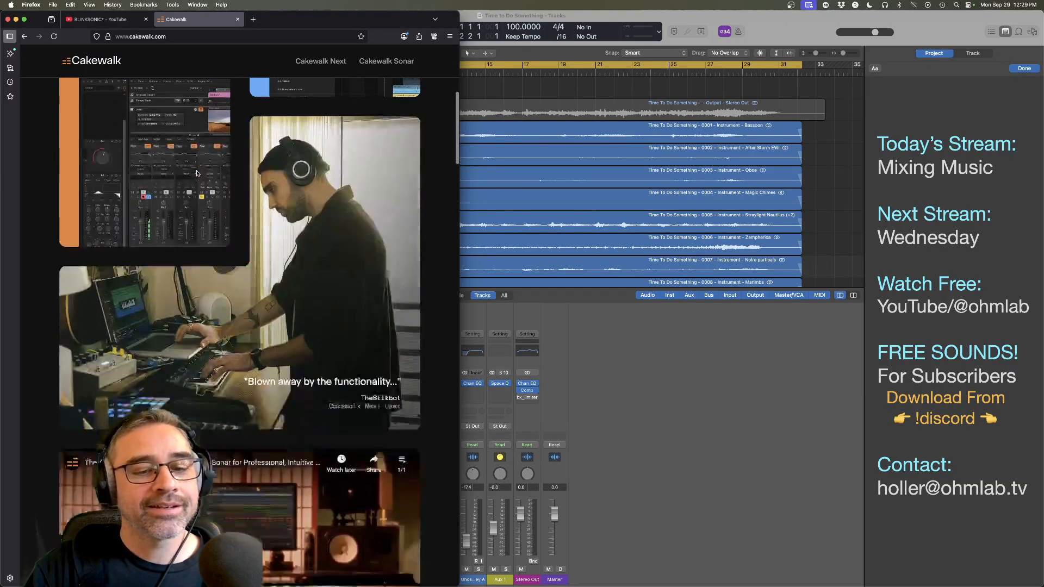
{"action": "scroll", "coordinate": [197, 173], "scroll_direction": "down", "scroll_amount": 12}
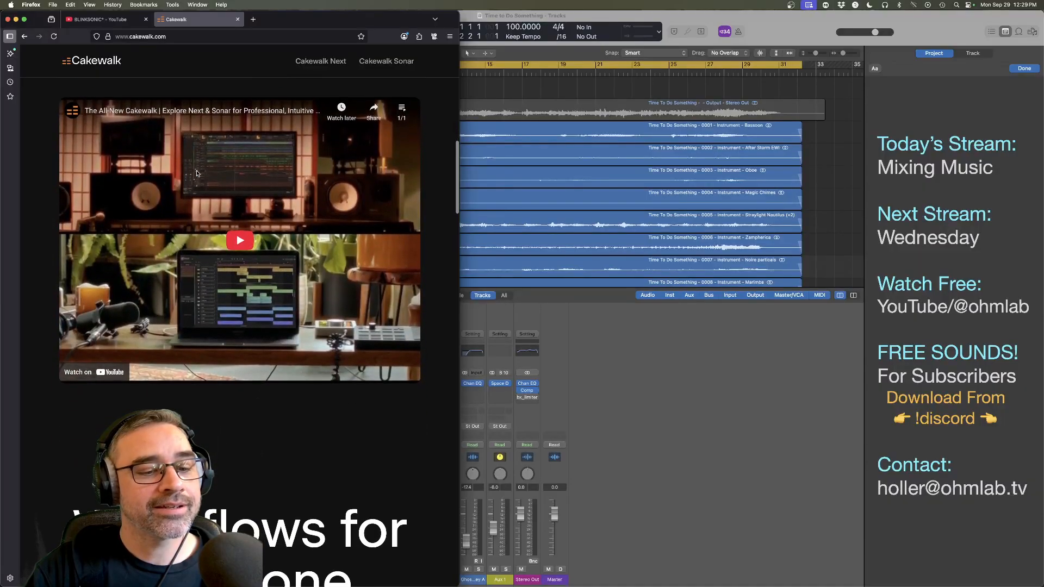
{"action": "scroll", "coordinate": [197, 173], "scroll_direction": "down", "scroll_amount": 14}
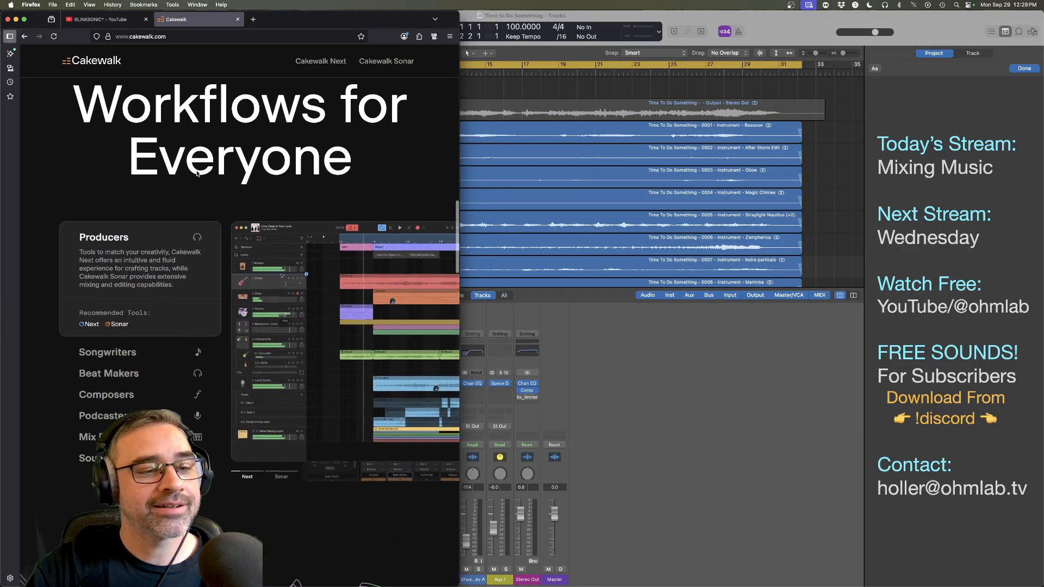
{"action": "scroll", "coordinate": [196, 173], "scroll_direction": "down", "scroll_amount": 14}
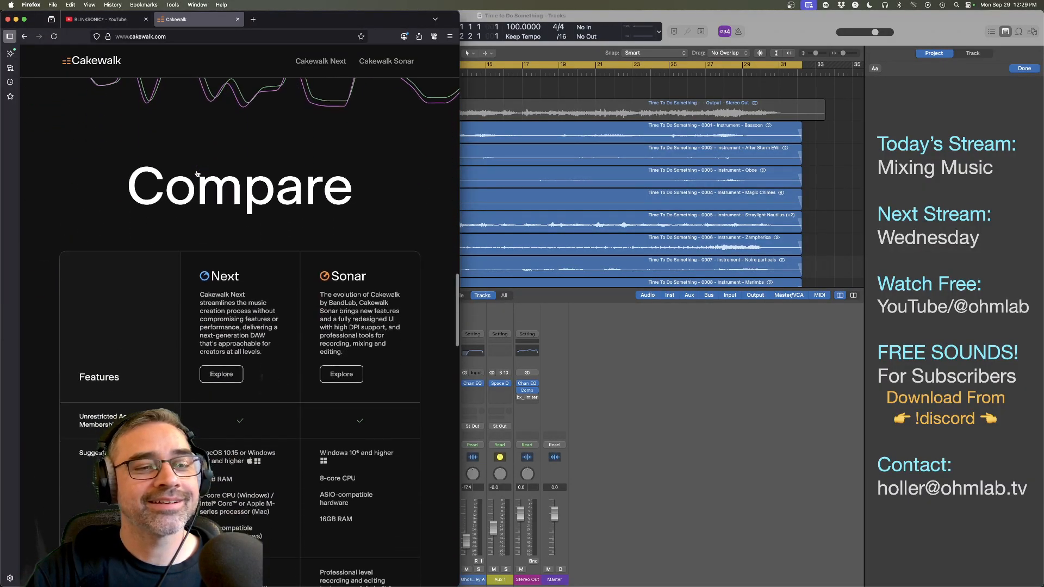
{"action": "scroll", "coordinate": [197, 173], "scroll_direction": "down", "scroll_amount": 2}
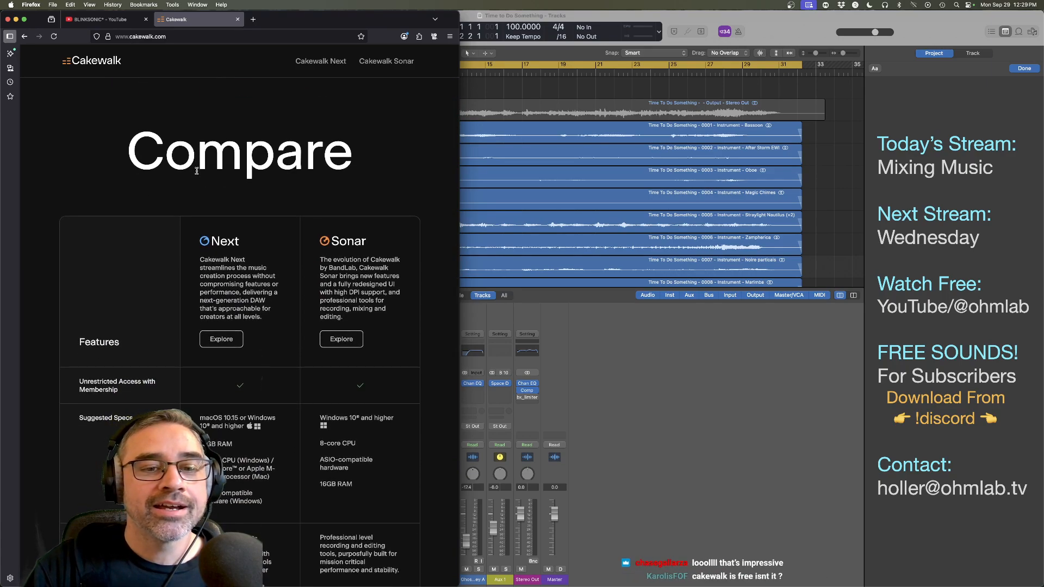
{"action": "scroll", "coordinate": [197, 171], "scroll_direction": "down", "scroll_amount": 5}
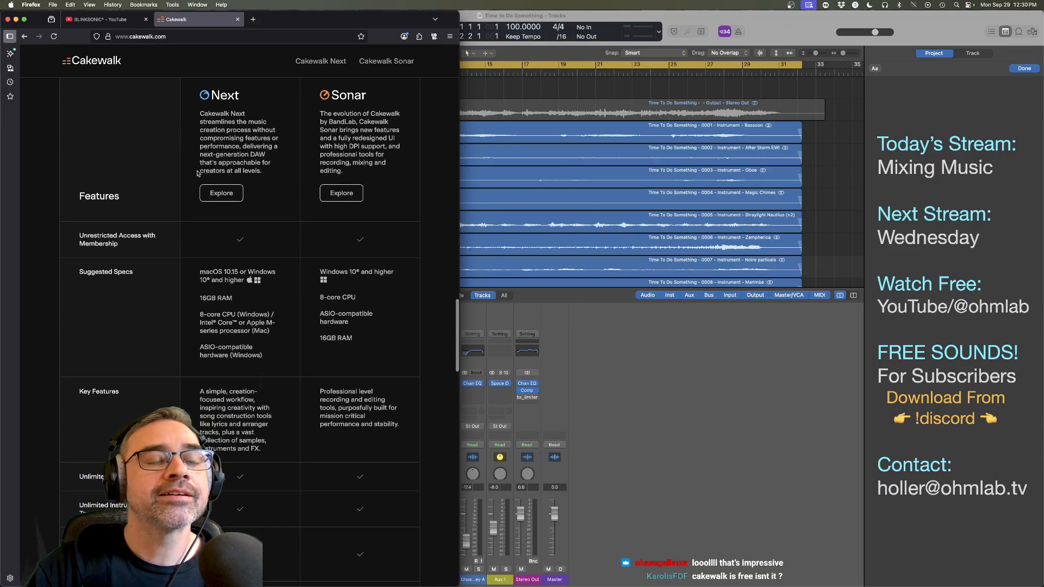
{"action": "scroll", "coordinate": [176, 183], "scroll_direction": "up", "scroll_amount": 2}
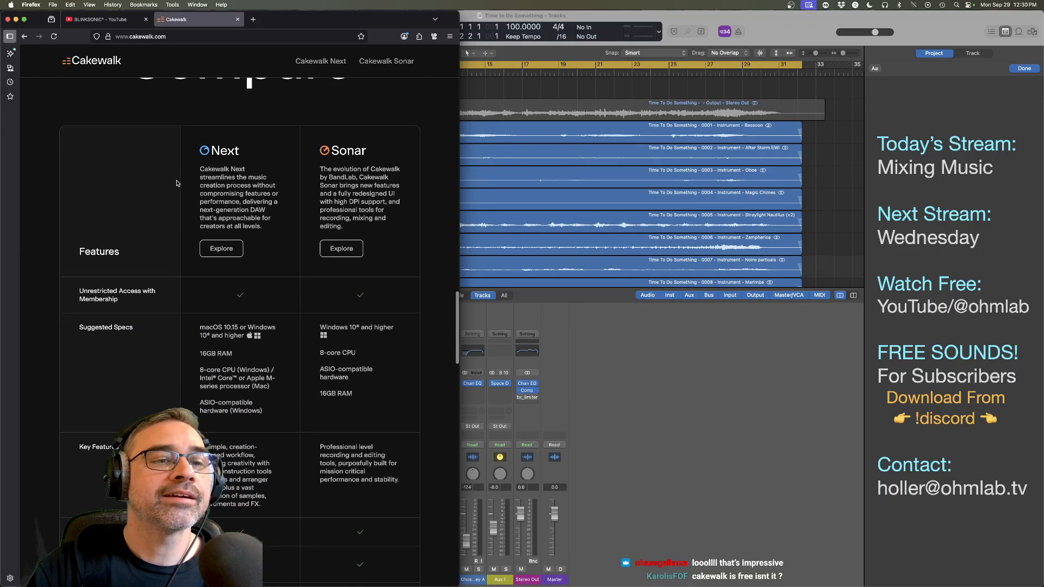
Step: Compare the suggested specs and features of Next and Sonar in the table, and return to Logic Pro
{"action": "scroll", "coordinate": [177, 183], "scroll_direction": "up", "scroll_amount": 1}
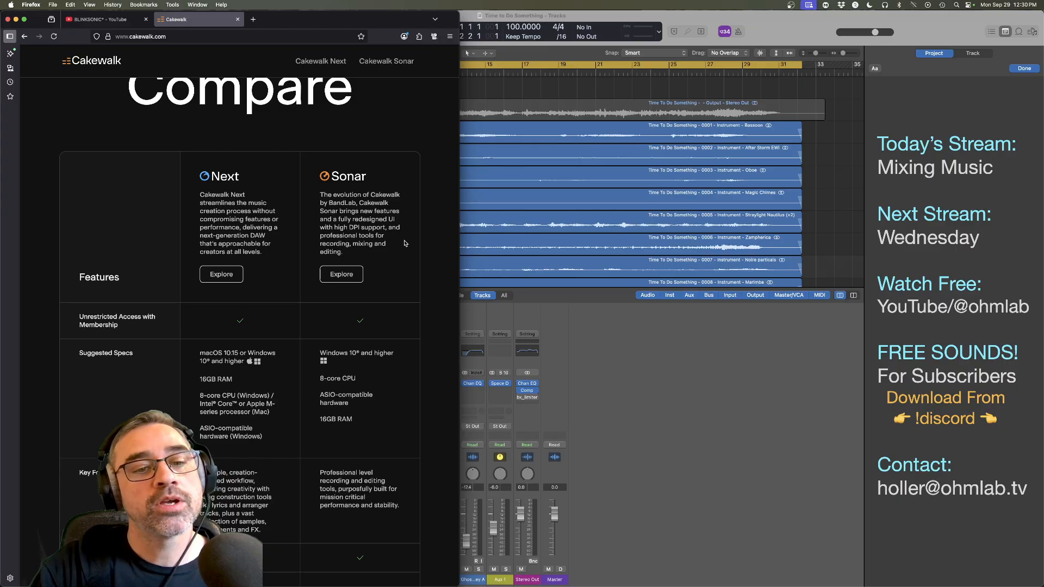
{"action": "scroll", "coordinate": [404, 243], "scroll_direction": "down", "scroll_amount": 5}
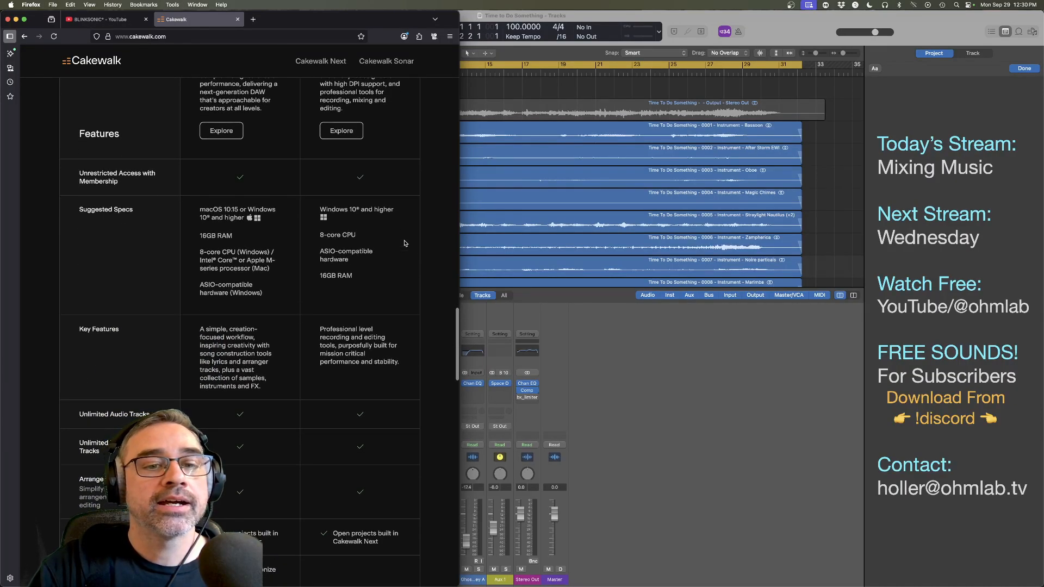
{"action": "scroll", "coordinate": [405, 243], "scroll_direction": "up", "scroll_amount": 3}
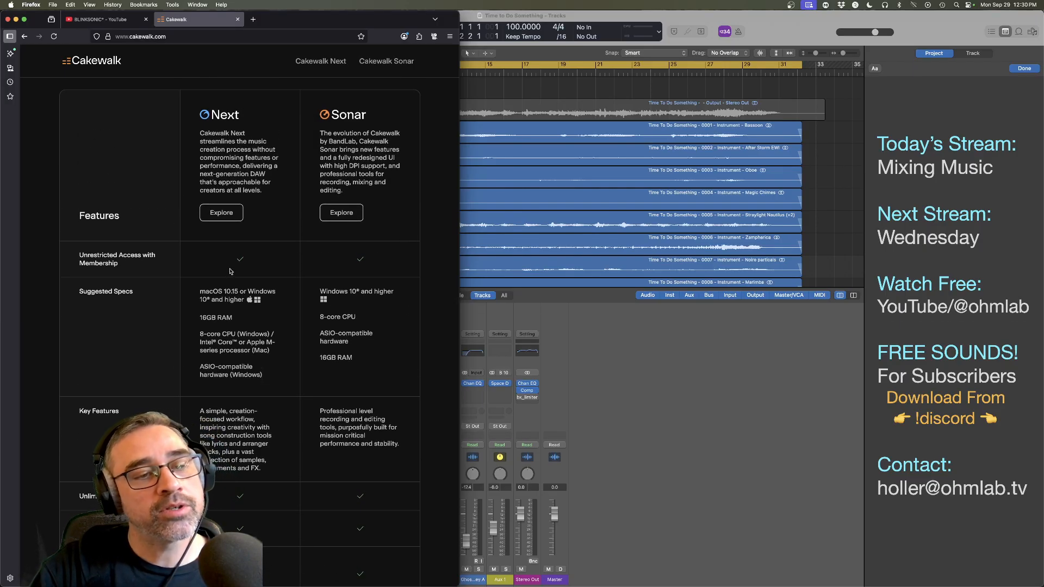
{"action": "scroll", "coordinate": [230, 271], "scroll_direction": "down", "scroll_amount": 5}
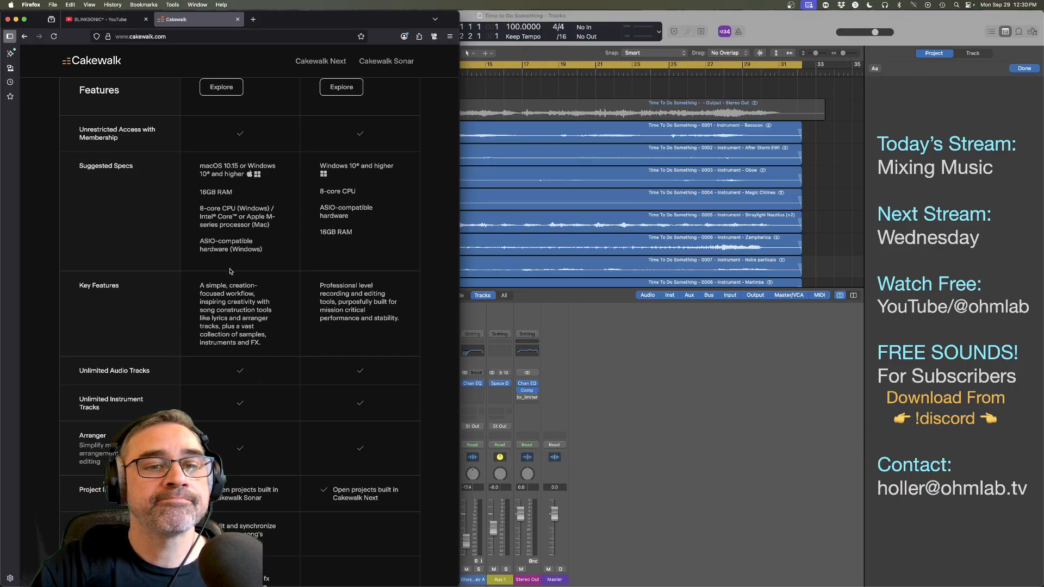
{"action": "scroll", "coordinate": [230, 271], "scroll_direction": "down", "scroll_amount": 15}
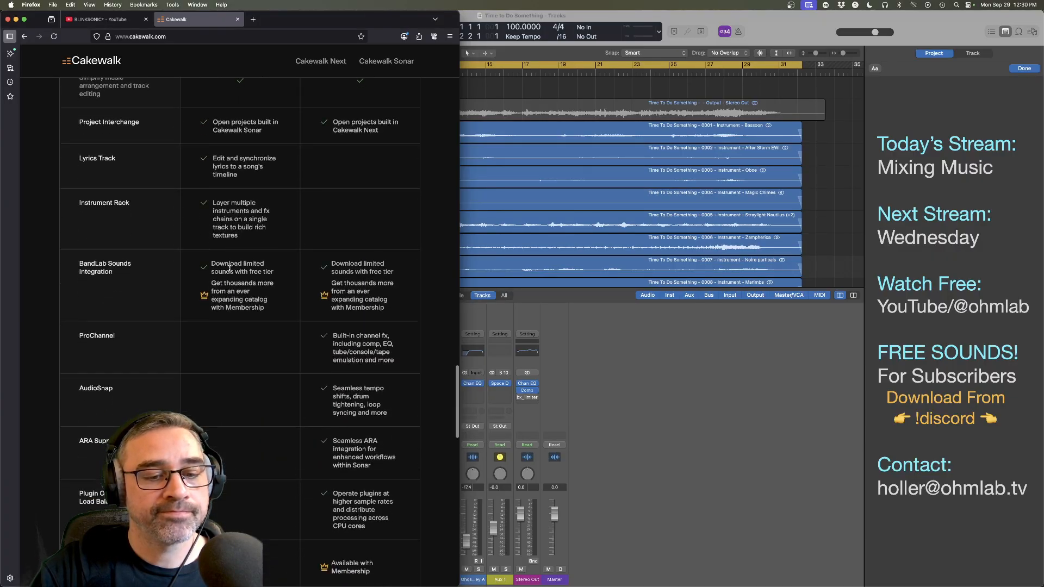
{"action": "scroll", "coordinate": [230, 268], "scroll_direction": "up", "scroll_amount": 20}
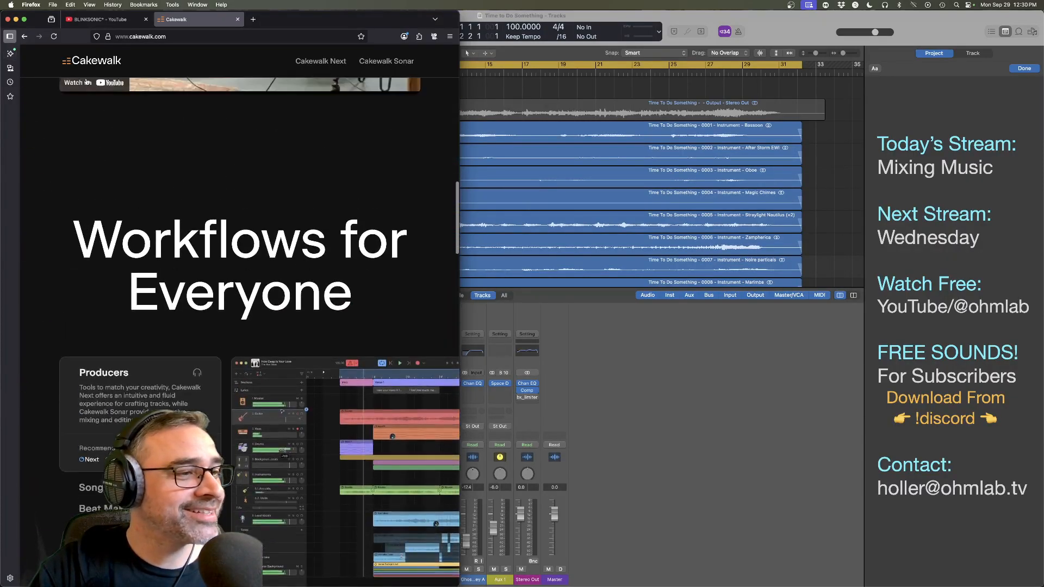
{"action": "scroll", "coordinate": [230, 269], "scroll_direction": "up", "scroll_amount": 10}
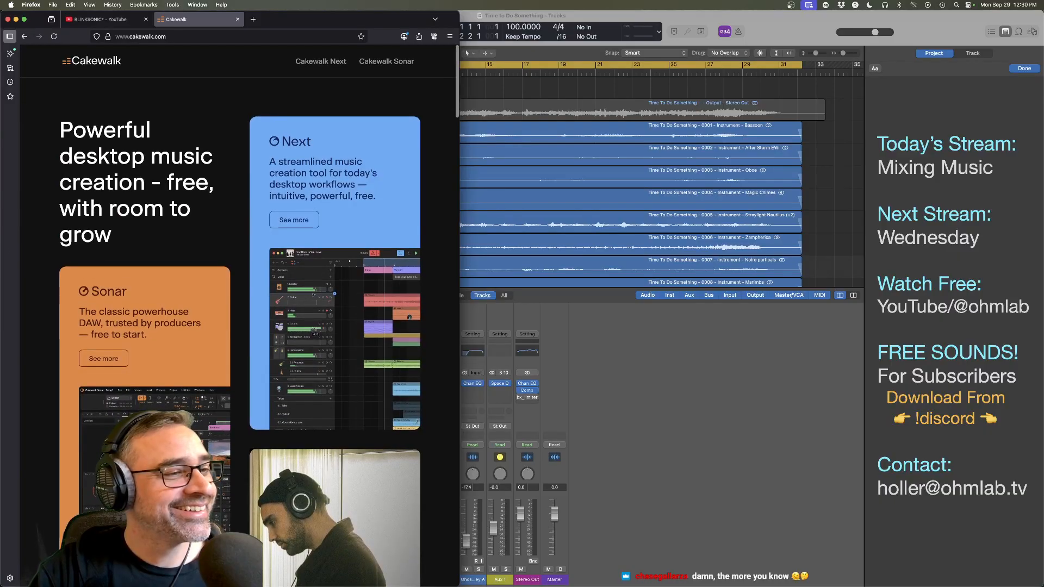
{"action": "left_click", "coordinate": [544, 340]}
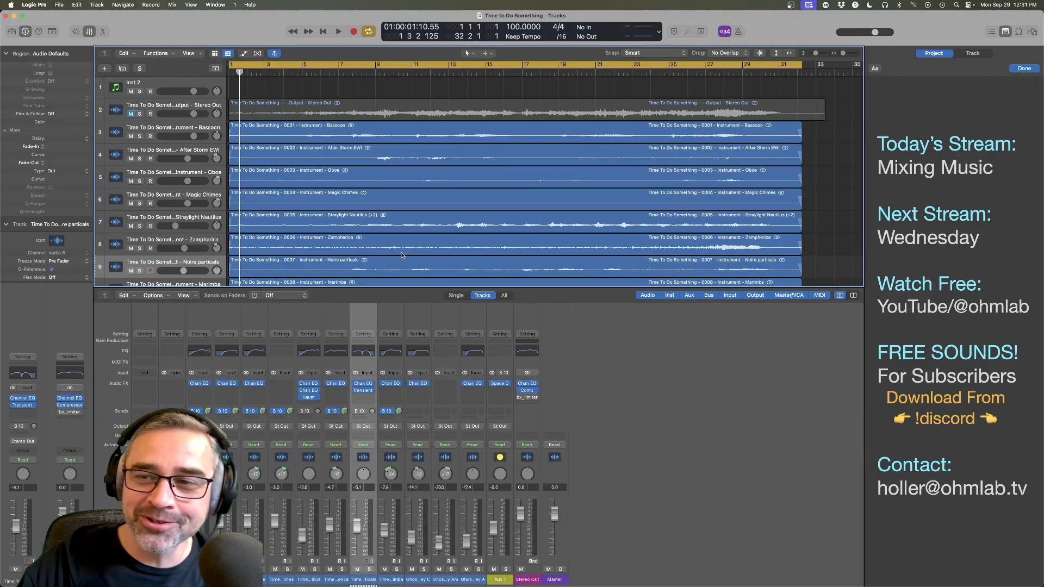
Step: Switch to Finder and look through the song folders in the shared iCloud Inbox, including Crystal Cave of the Runaway Bottles and CRM Twitch 332
{"action": "key", "text": "super+Tab"}
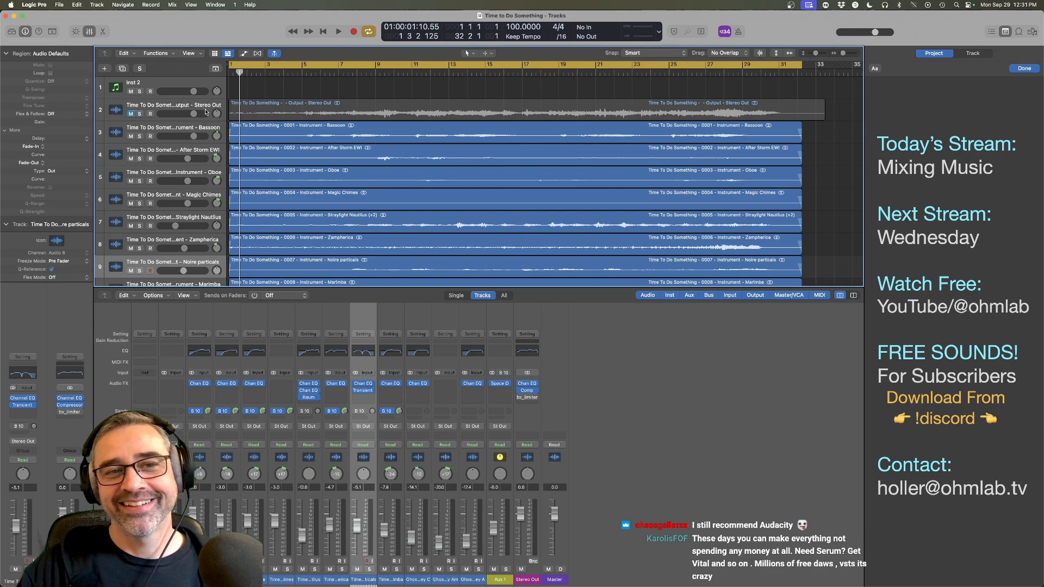
{"action": "key", "text": "super+Tab"}
{"action": "key", "text": "super+Tab"}
{"action": "key", "text": "super+Tab"}
{"action": "key", "text": "super+Tab"}
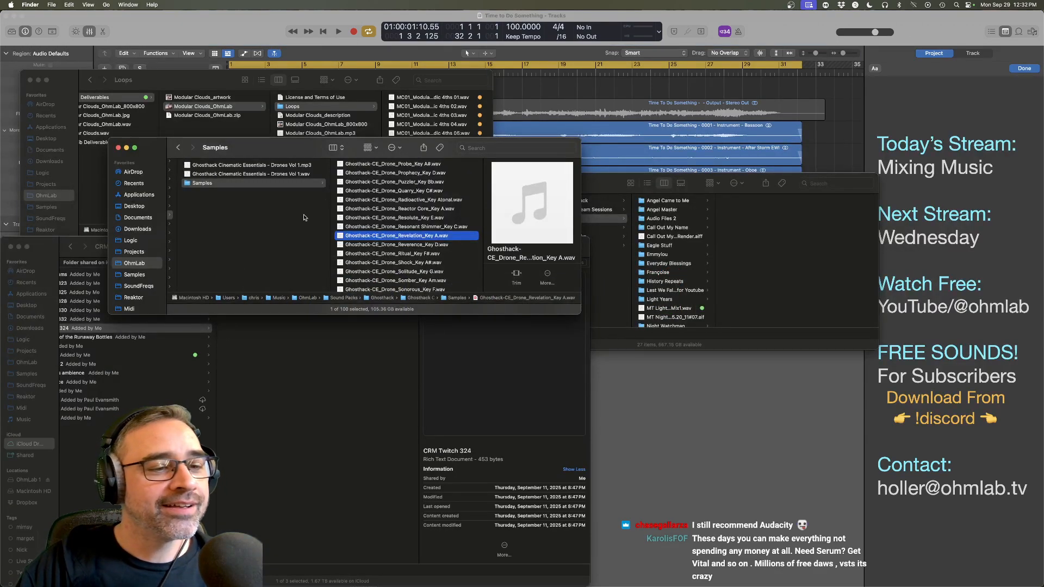
{"action": "left_click", "coordinate": [281, 409]}
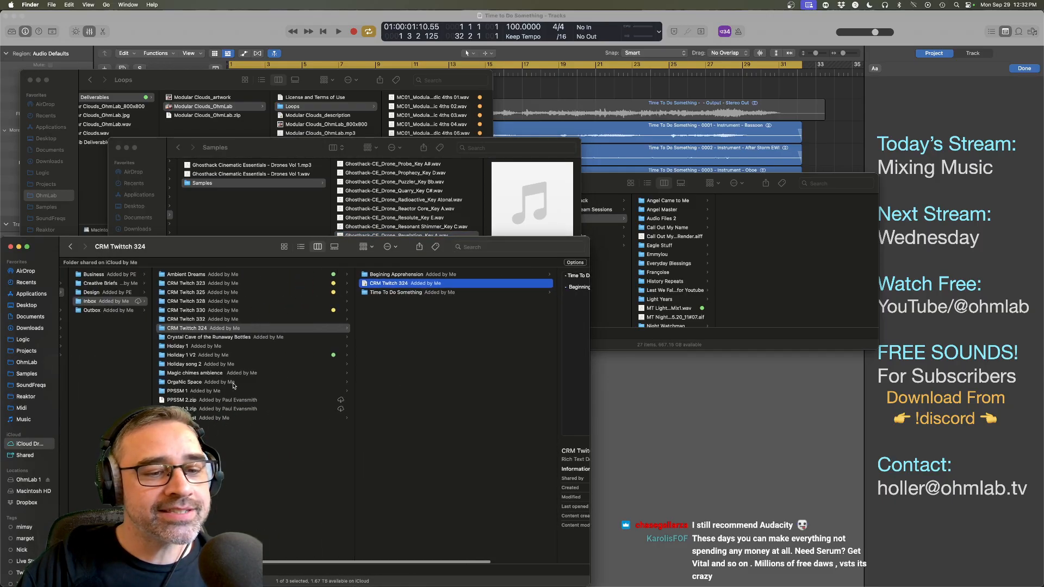
{"action": "left_click", "coordinate": [246, 383]}
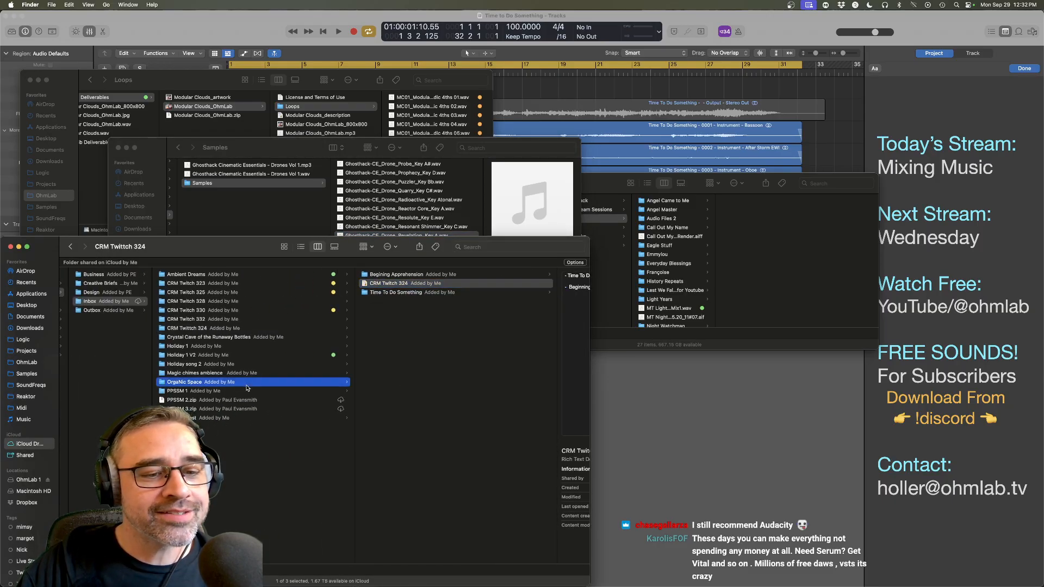
{"action": "left_click", "coordinate": [248, 338]}
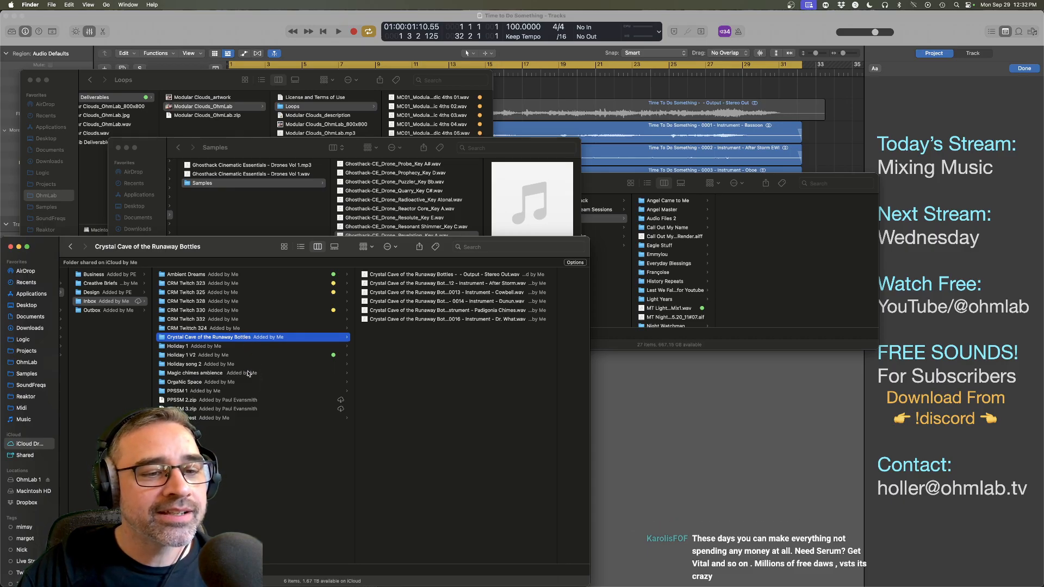
{"action": "left_click", "coordinate": [251, 320]}
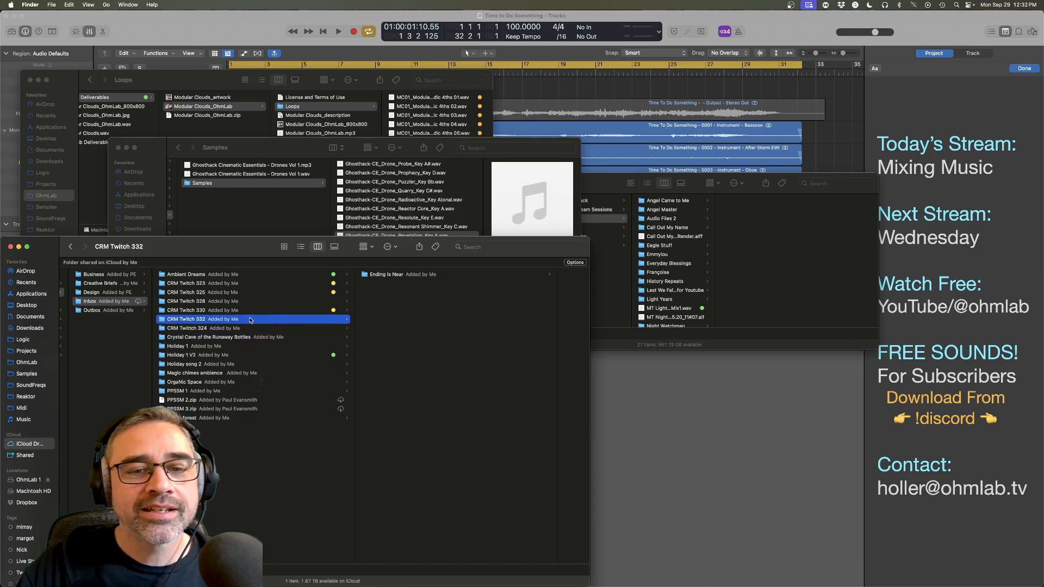
Step: Mark the CRM Twittch 324 folder in the Inbox with a yellow tag
{"action": "left_click", "coordinate": [250, 328]}
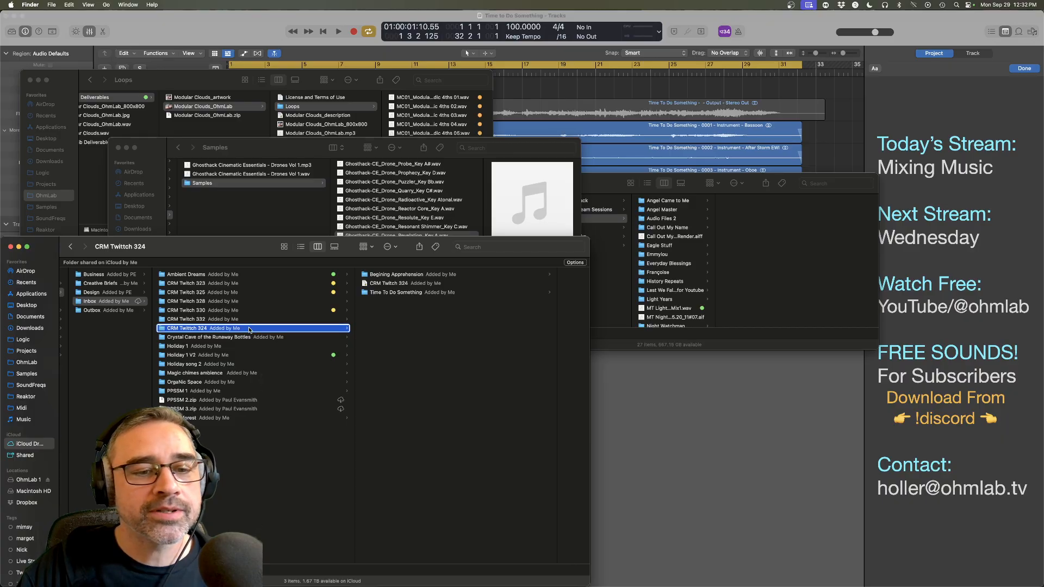
{"action": "right_click", "coordinate": [249, 330]}
{"action": "left_click", "coordinate": [278, 467]}
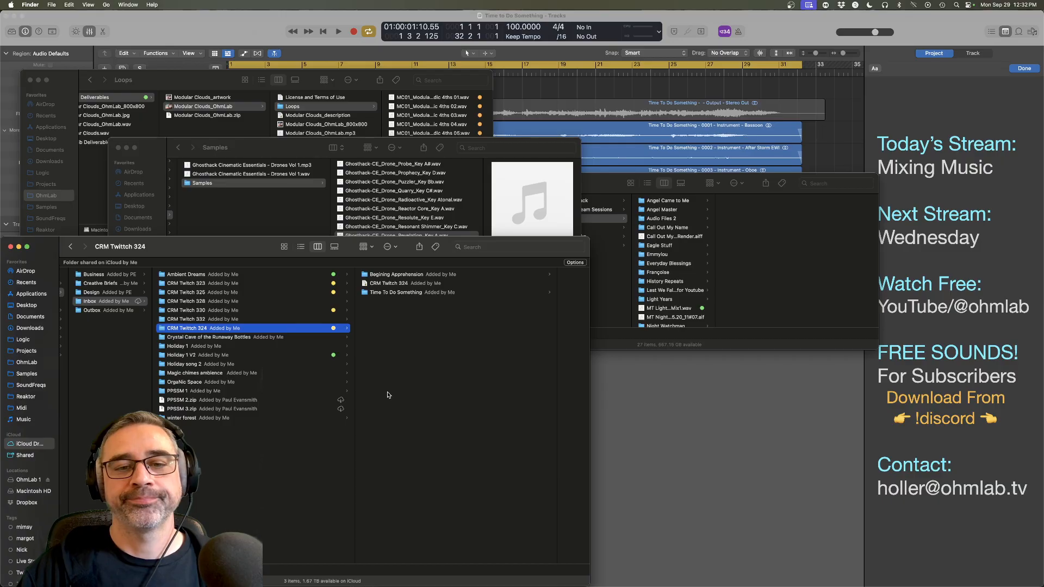
Step: View the Time To Do Something stems, and find the pre bounce in that song's Bounces folder under Logic
{"action": "left_click", "coordinate": [412, 293]}
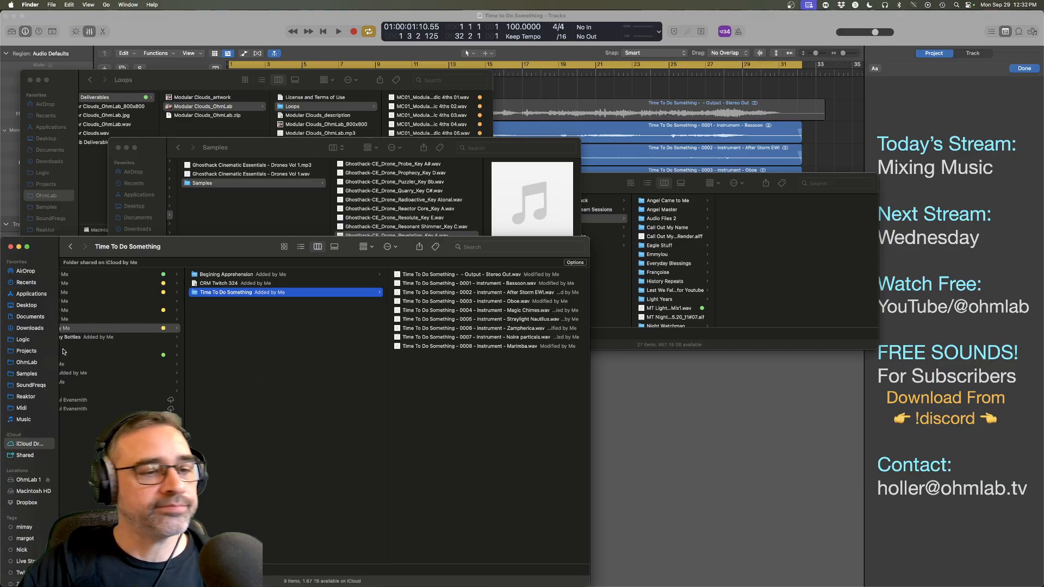
{"action": "left_click", "coordinate": [36, 342]}
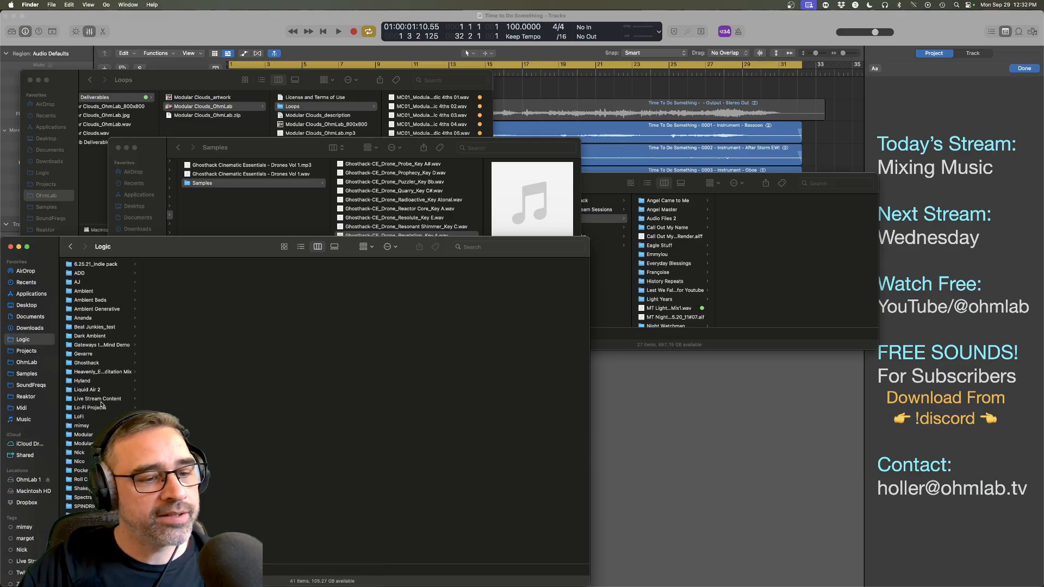
{"action": "left_click", "coordinate": [97, 427]}
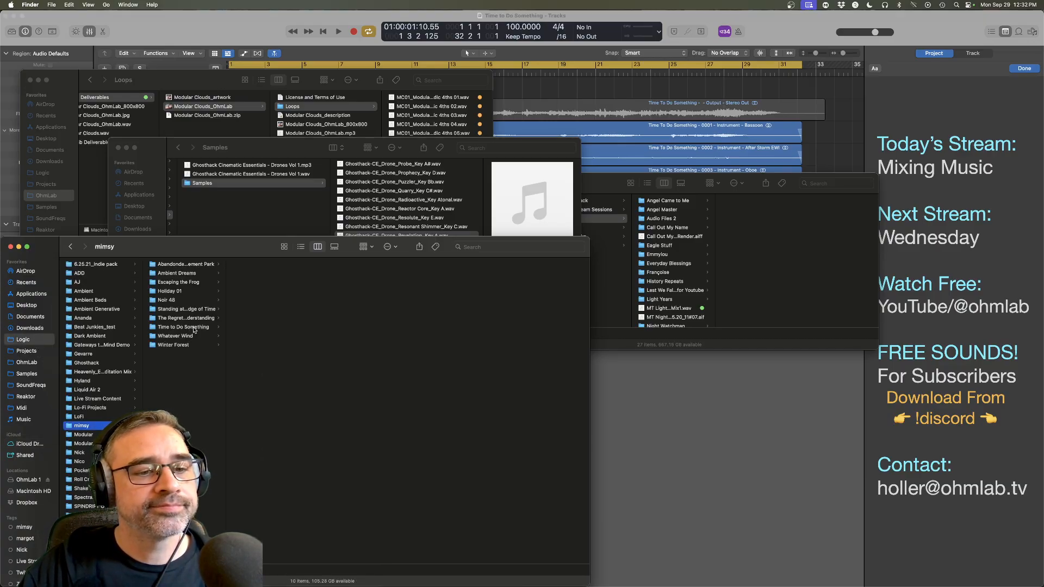
{"action": "left_click", "coordinate": [193, 329]}
{"action": "left_click", "coordinate": [252, 273]}
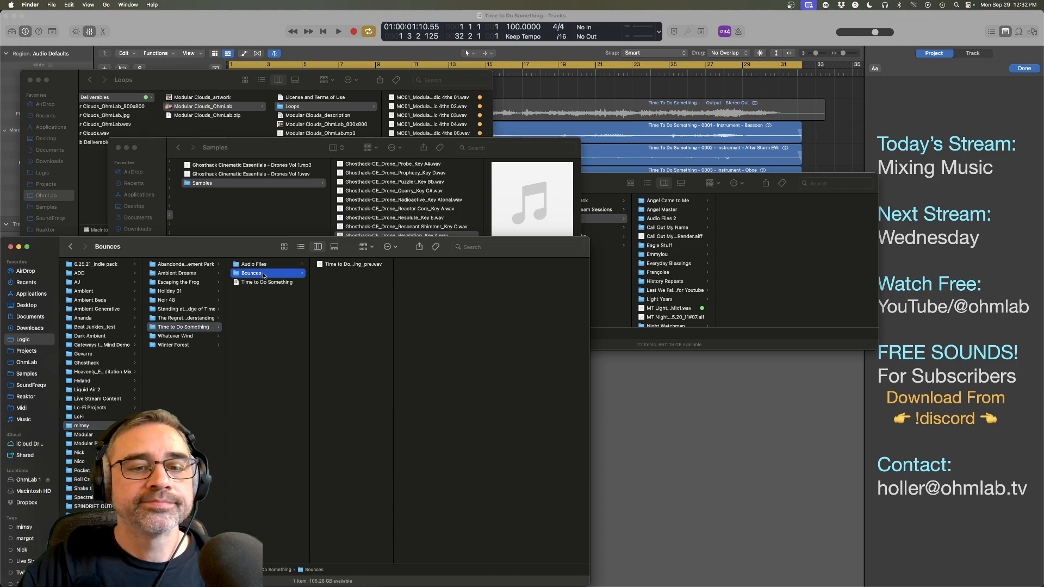
Step: Return to Logic Pro, close the mix project and create a new project from the Production Stream template
{"action": "left_click", "coordinate": [641, 440]}
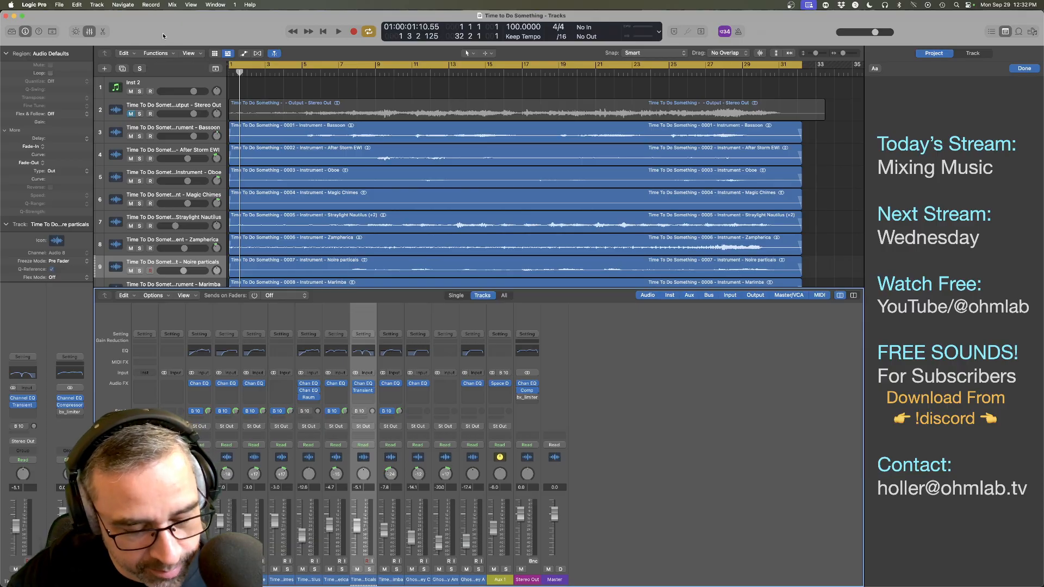
{"action": "key", "text": "super+w"}
{"action": "left_click", "coordinate": [59, 4]}
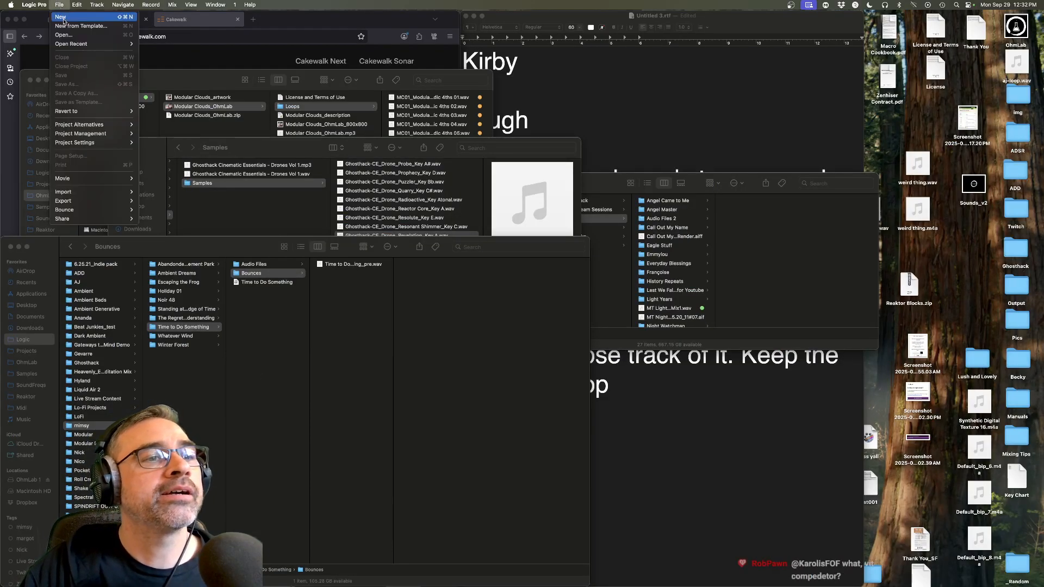
{"action": "left_click", "coordinate": [61, 17]}
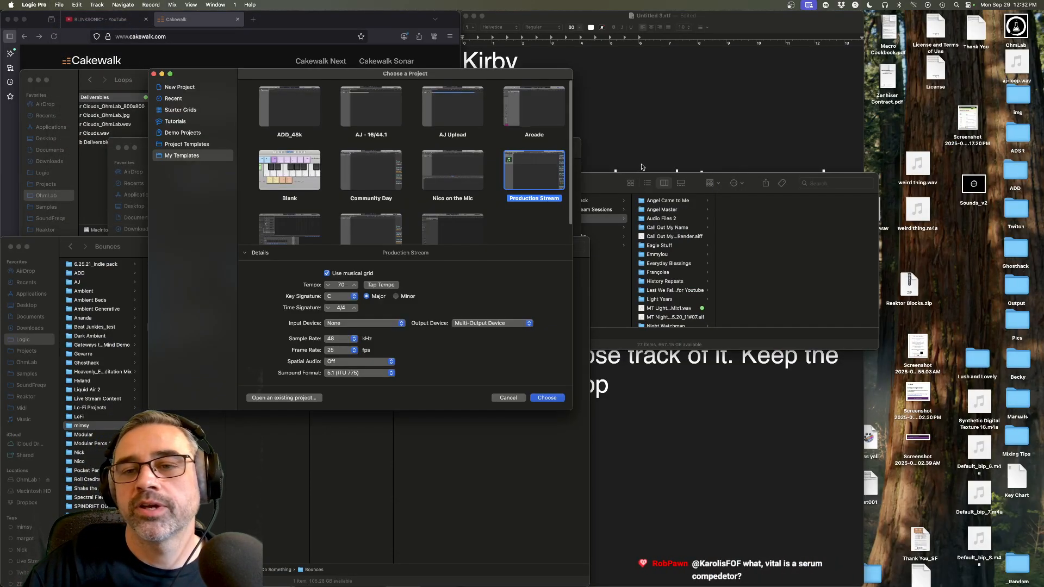
{"action": "double_click", "coordinate": [535, 166]}
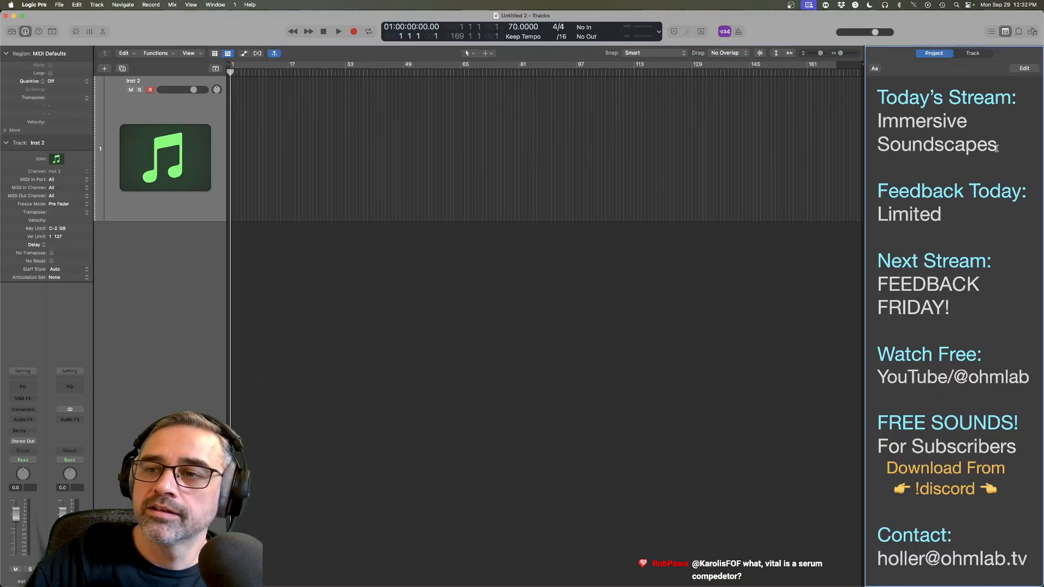
Step: Replace "Immersive Soundscapes" under Today's Stream in the project notes with "Weird"
{"action": "double_click", "coordinate": [936, 143]}
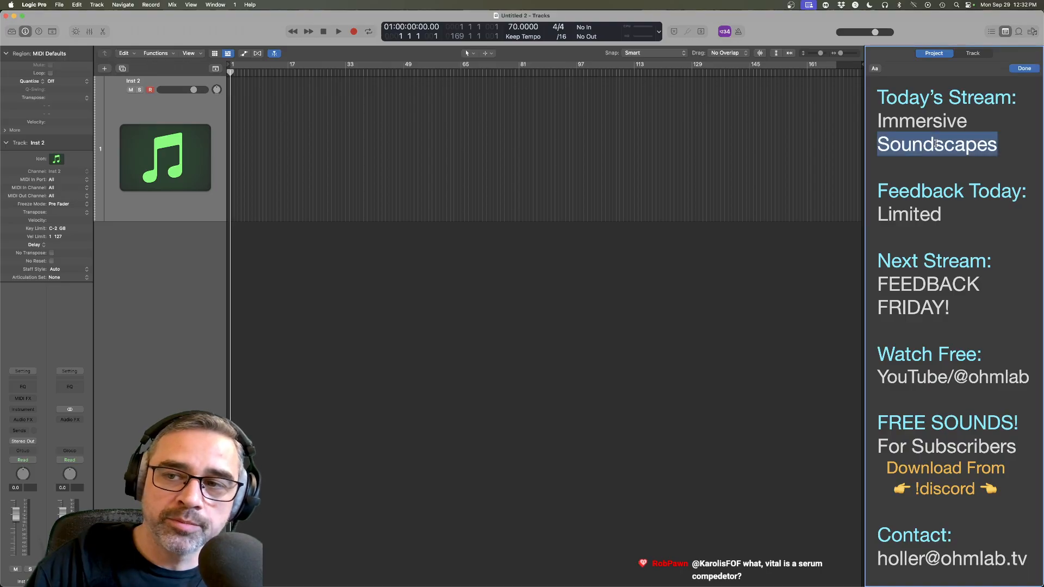
{"action": "left_click", "coordinate": [943, 144]}
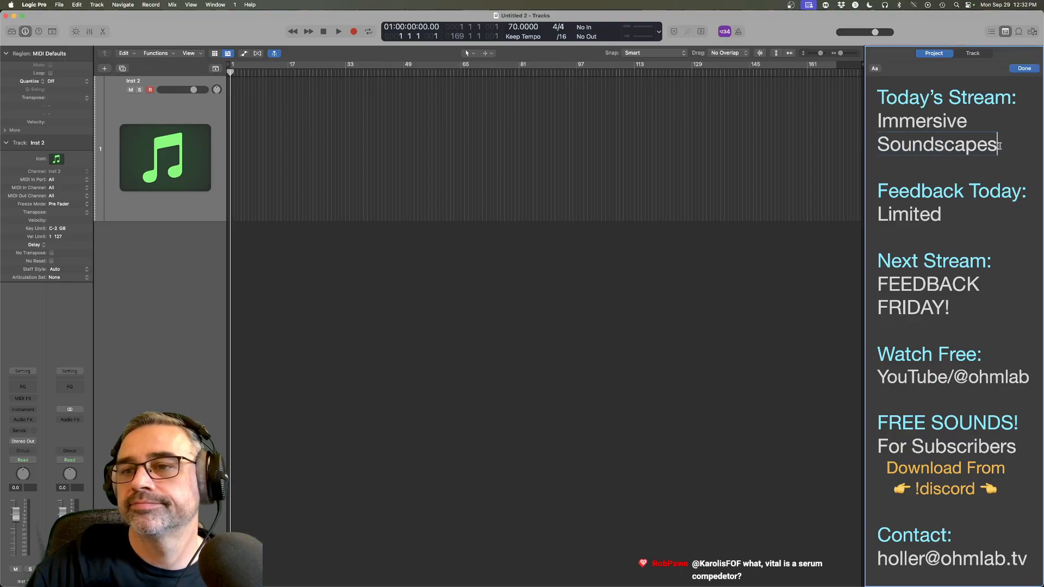
{"action": "left_click_drag", "start_coordinate": [1001, 144], "coordinate": [857, 120]}
{"action": "type", "text": "Weird"}
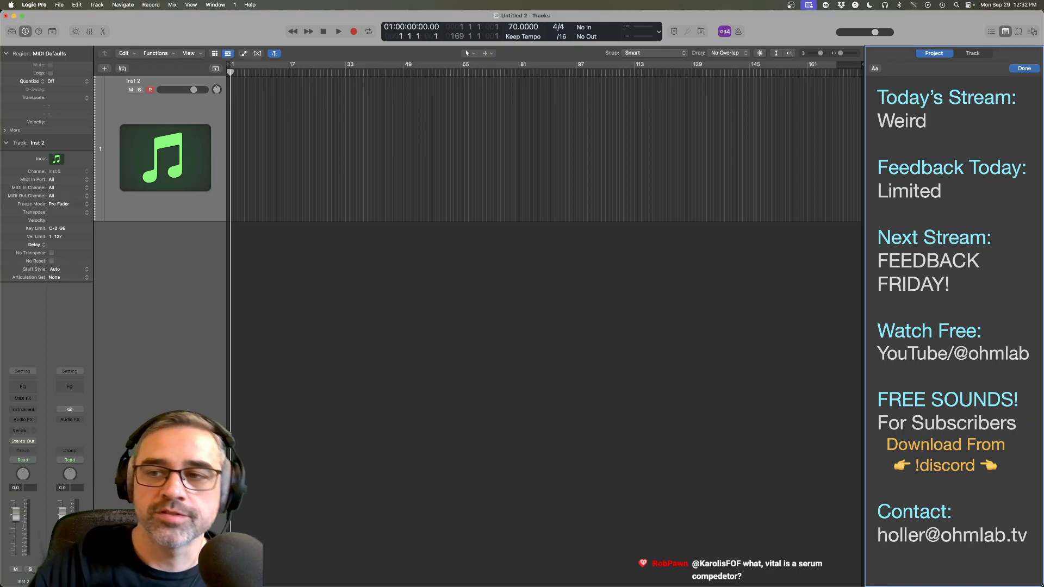
Step: Delete the Feedback Today section from the project notes and insert two blank lines above Today's Stream
{"action": "double_click", "coordinate": [944, 204]}
{"action": "left_click_drag", "start_coordinate": [945, 197], "coordinate": [882, 152]}
{"action": "key", "text": "BackSpace"}
{"action": "key", "text": "BackSpace"}
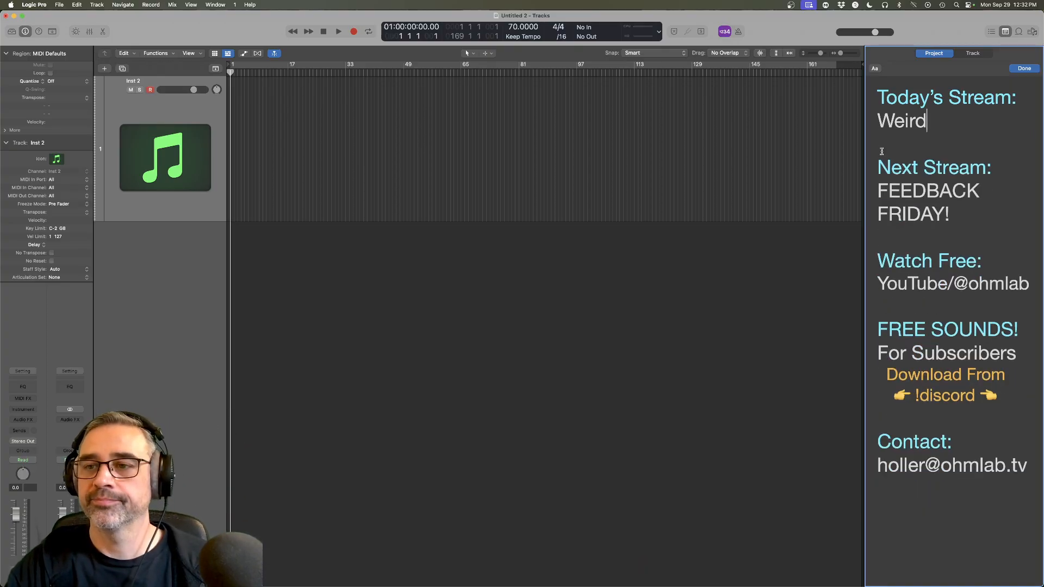
{"action": "left_click", "coordinate": [881, 103]}
{"action": "key", "text": "Return"}
{"action": "key", "text": "Return"}
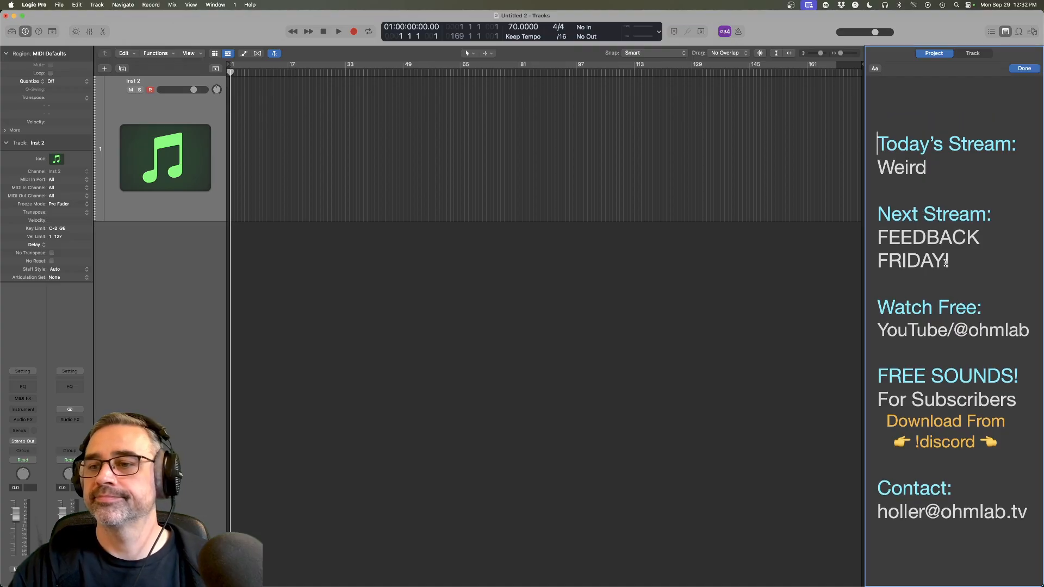
Step: Replace the Next Stream entry in the project notes with "Wednesday"
{"action": "left_click_drag", "start_coordinate": [951, 263], "coordinate": [875, 245]}
{"action": "type", "text": "Wednesday"}
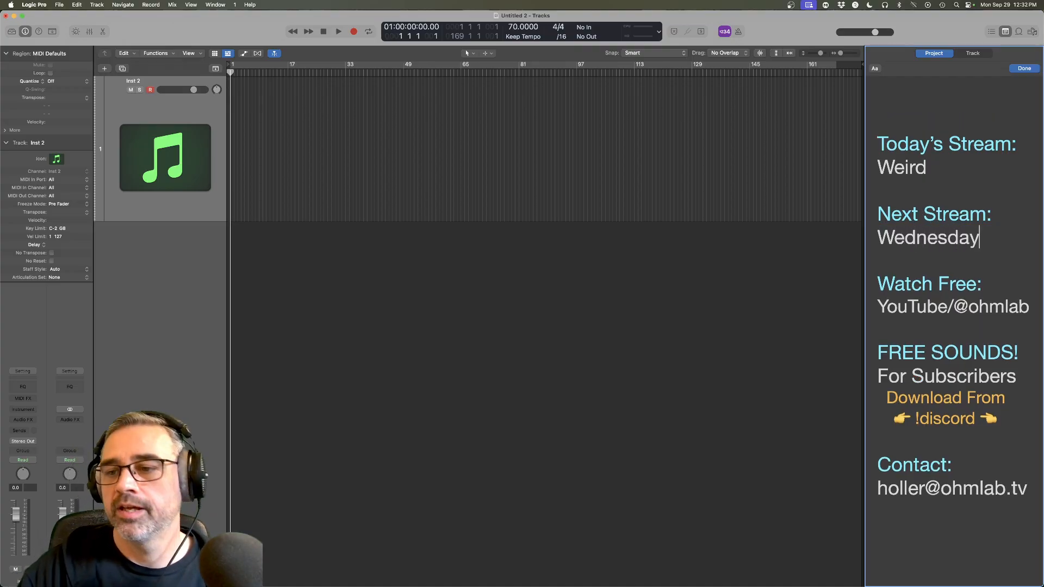
{"action": "left_click", "coordinate": [627, 334]}
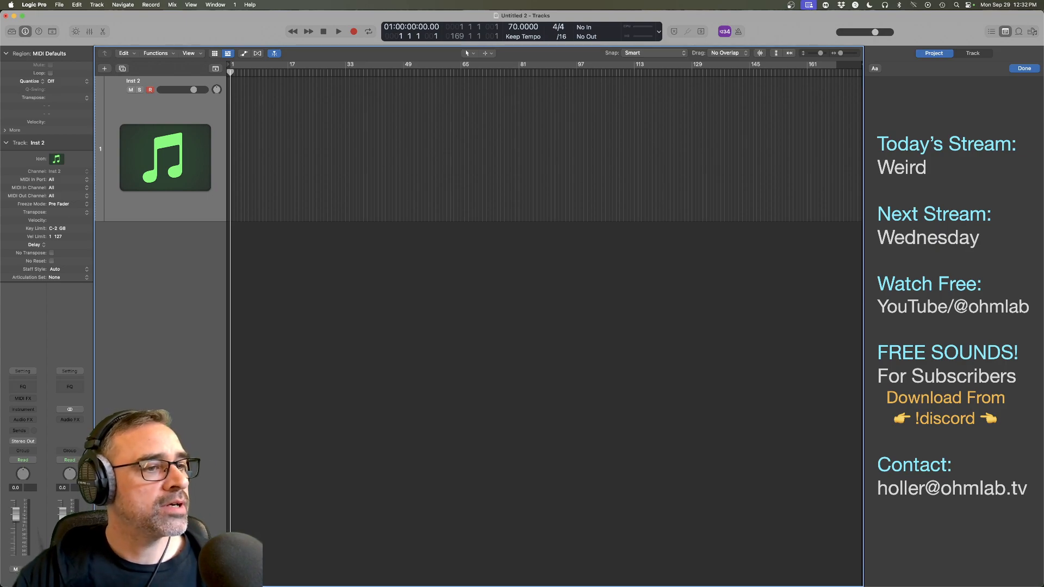
Step: Load Reaktor 6 as the software instrument on the Inst 2 track
{"action": "left_click", "coordinate": [143, 276]}
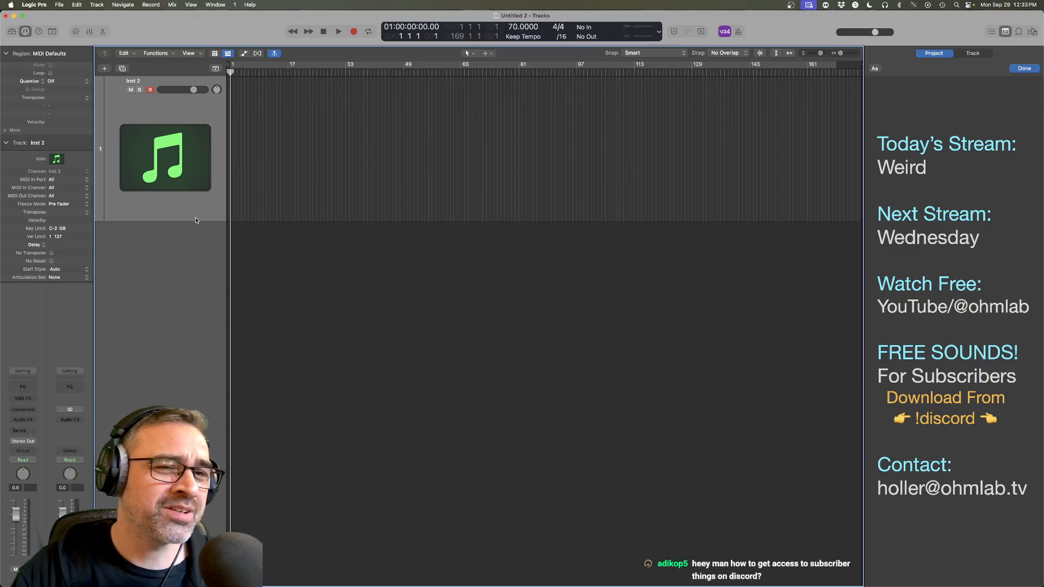
{"action": "scroll", "coordinate": [249, 244], "scroll_direction": "down", "scroll_amount": 3}
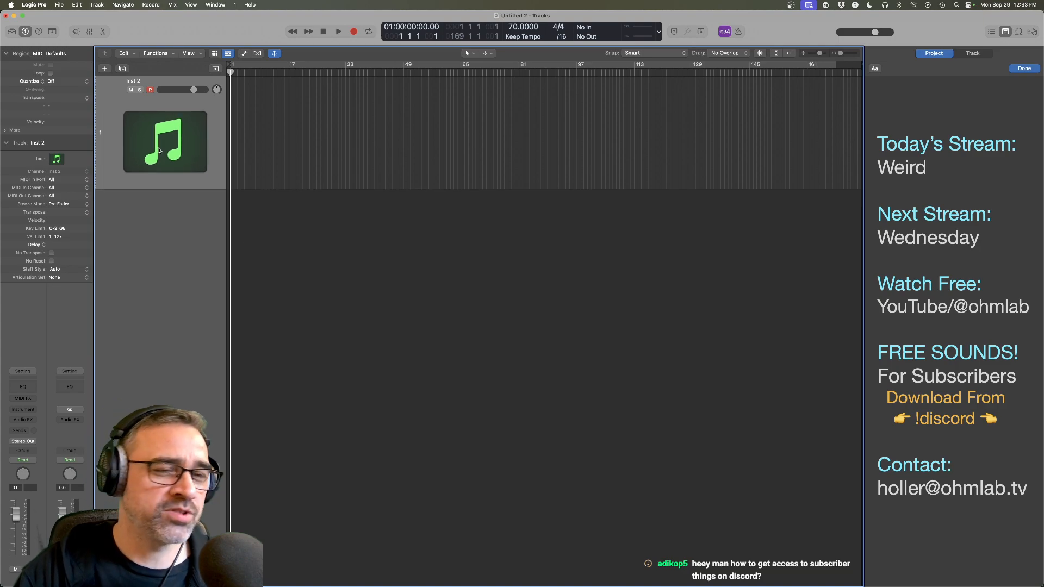
{"action": "left_click", "coordinate": [22, 410]}
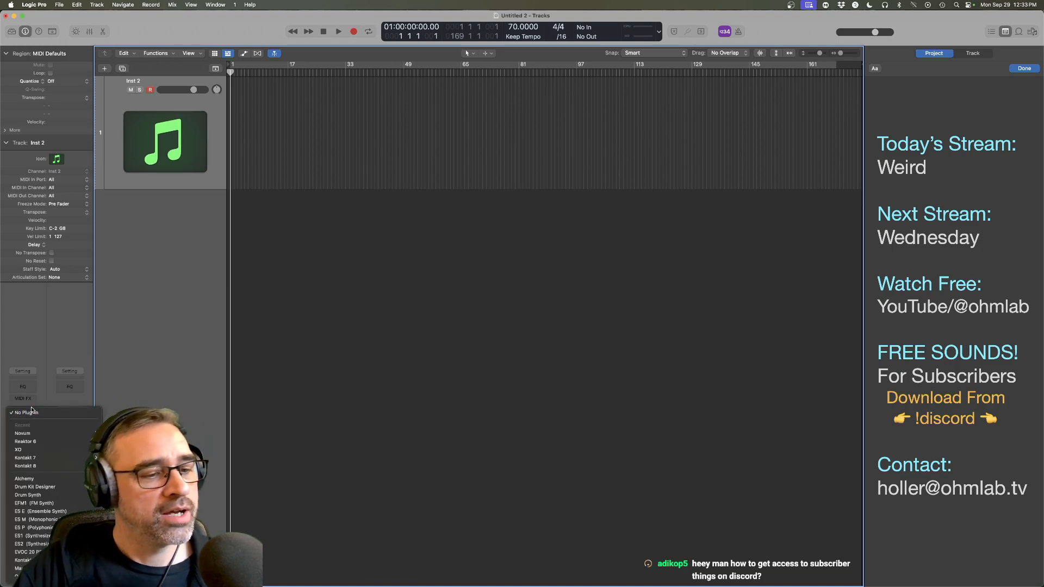
{"action": "left_click", "coordinate": [115, 442]}
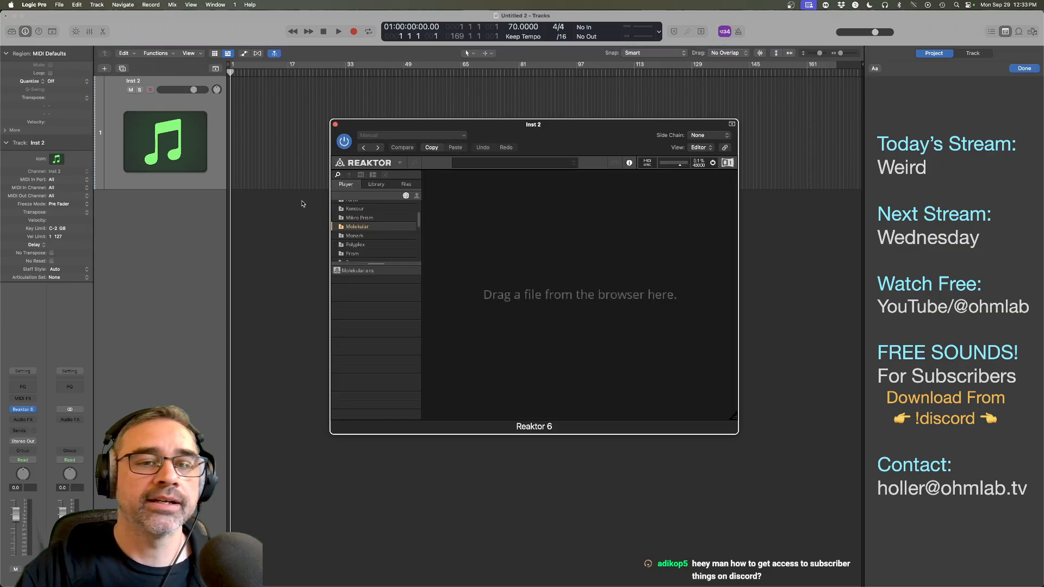
Step: Load the COLLIDZ°_1.2.ens ensemble from the Blinksonic folder into Reaktor 6 and reposition the plug-in window to show it fully
{"action": "left_click", "coordinate": [404, 184]}
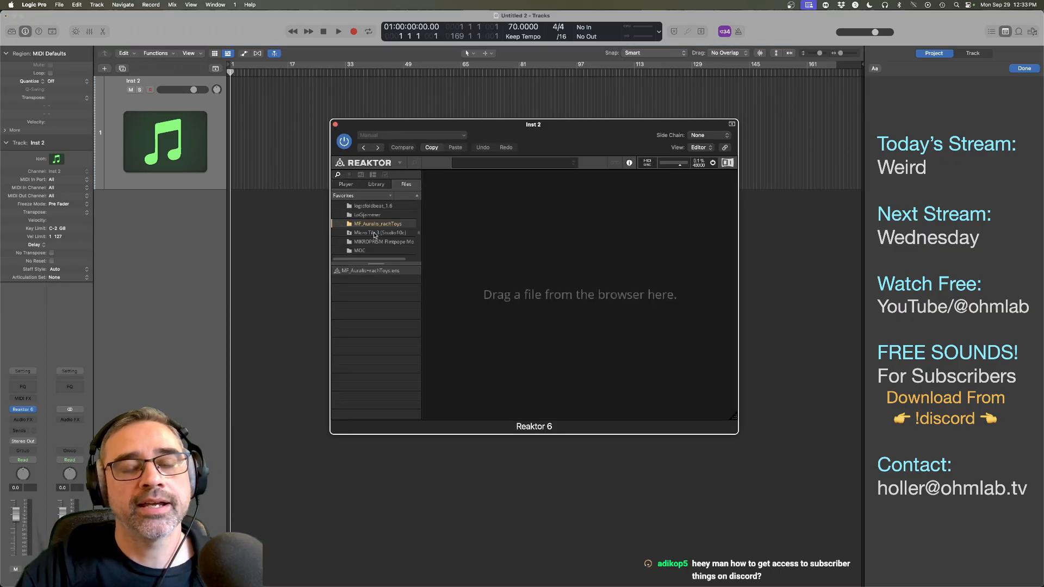
{"action": "scroll", "coordinate": [374, 235], "scroll_direction": "up", "scroll_amount": 10}
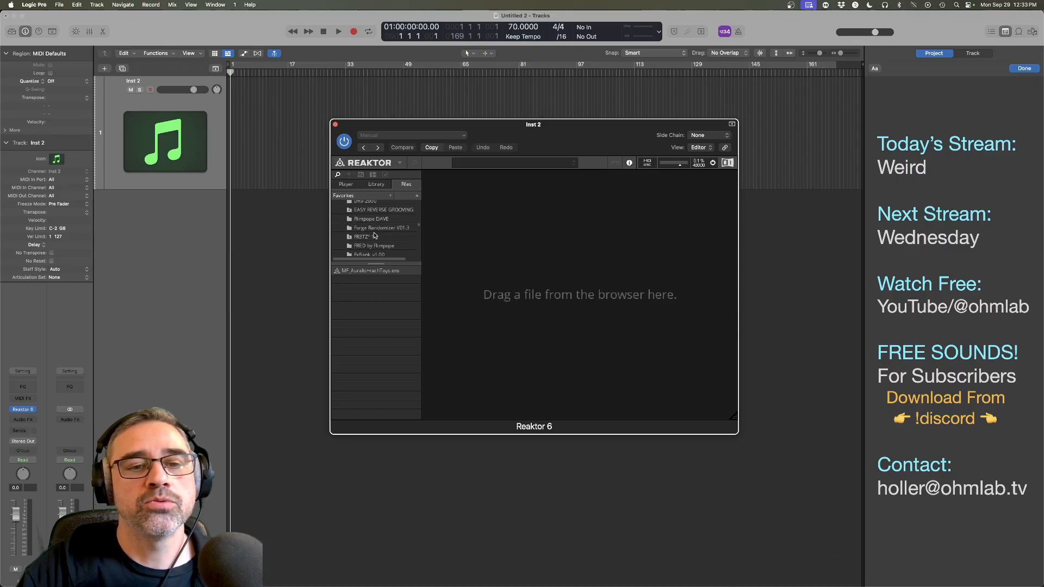
{"action": "scroll", "coordinate": [374, 235], "scroll_direction": "up", "scroll_amount": 8}
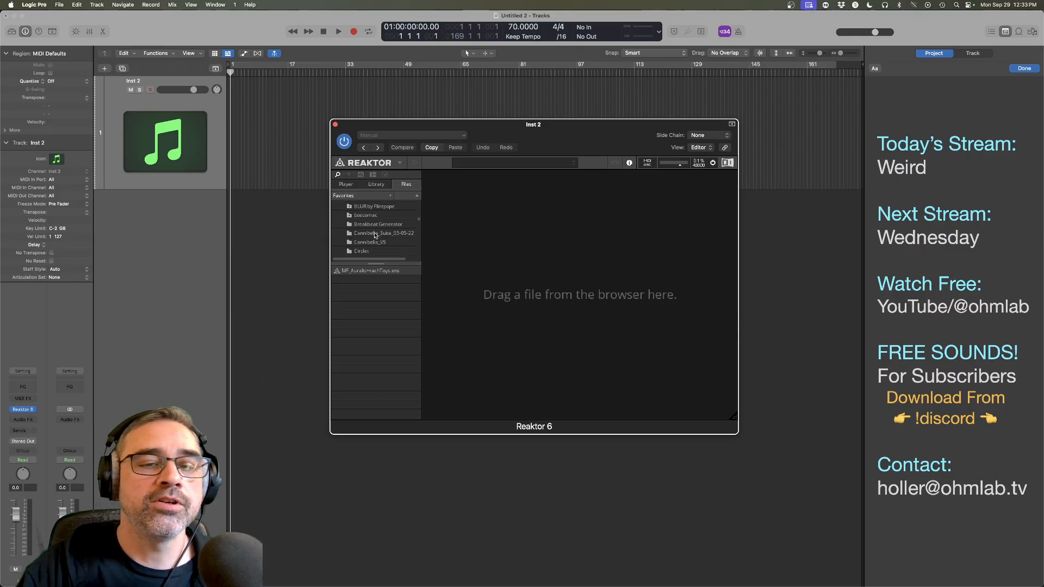
{"action": "scroll", "coordinate": [374, 235], "scroll_direction": "up", "scroll_amount": 2}
{"action": "scroll", "coordinate": [374, 235], "scroll_direction": "up", "scroll_amount": 4}
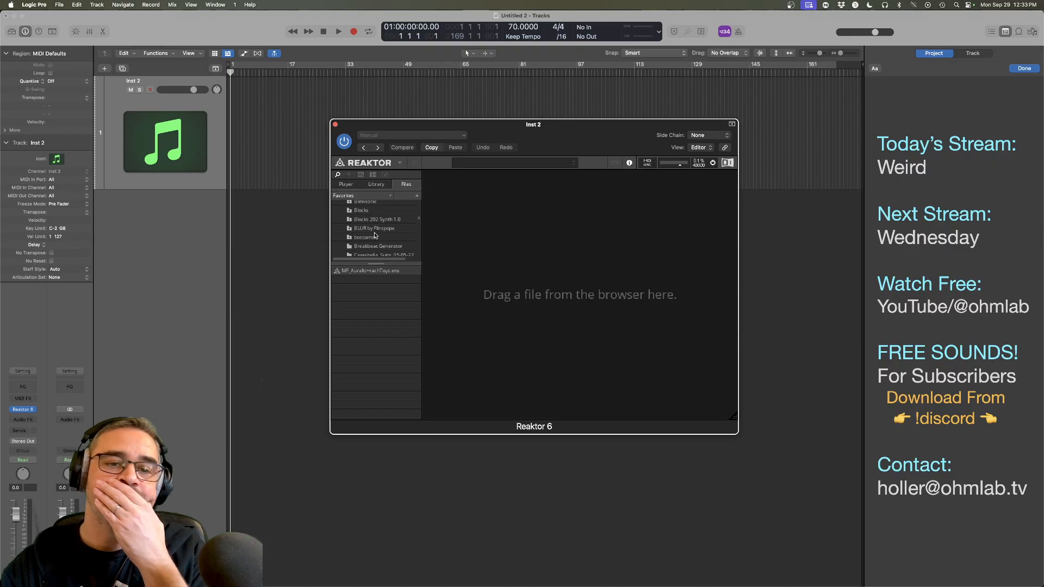
{"action": "left_click", "coordinate": [367, 248]}
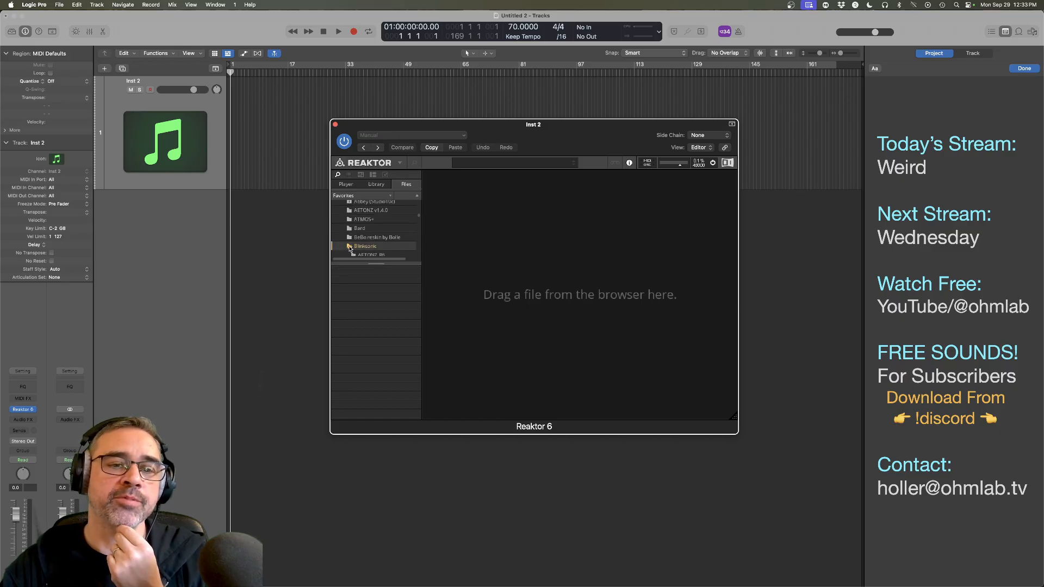
{"action": "scroll", "coordinate": [374, 245], "scroll_direction": "down", "scroll_amount": 3}
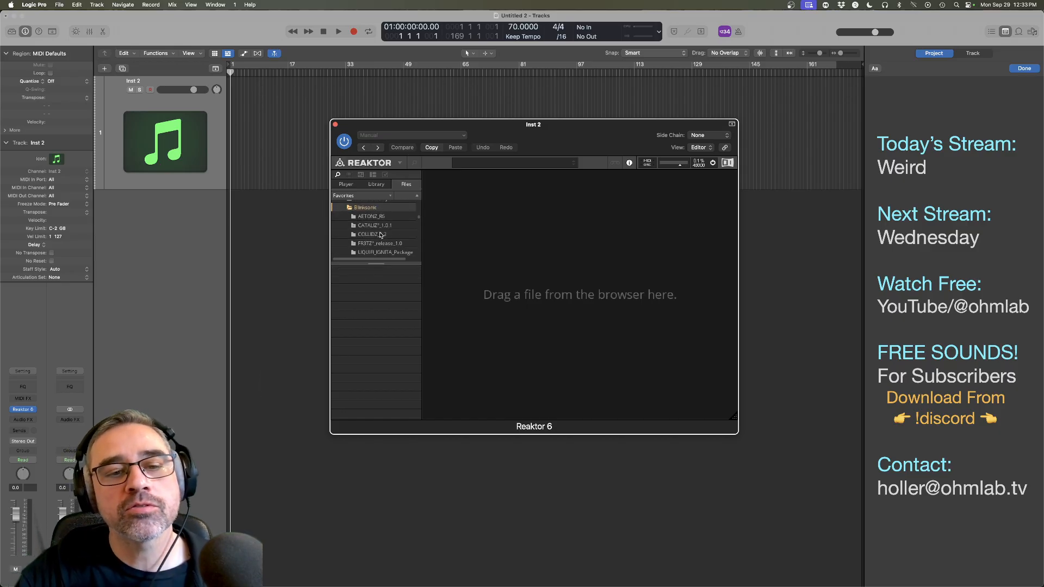
{"action": "left_click", "coordinate": [388, 236]}
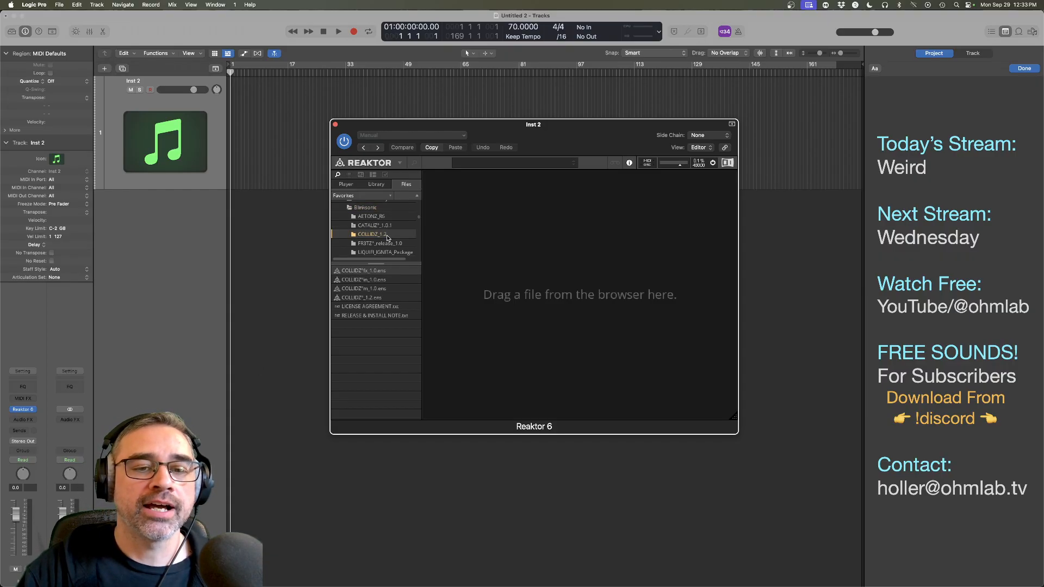
{"action": "double_click", "coordinate": [352, 298]}
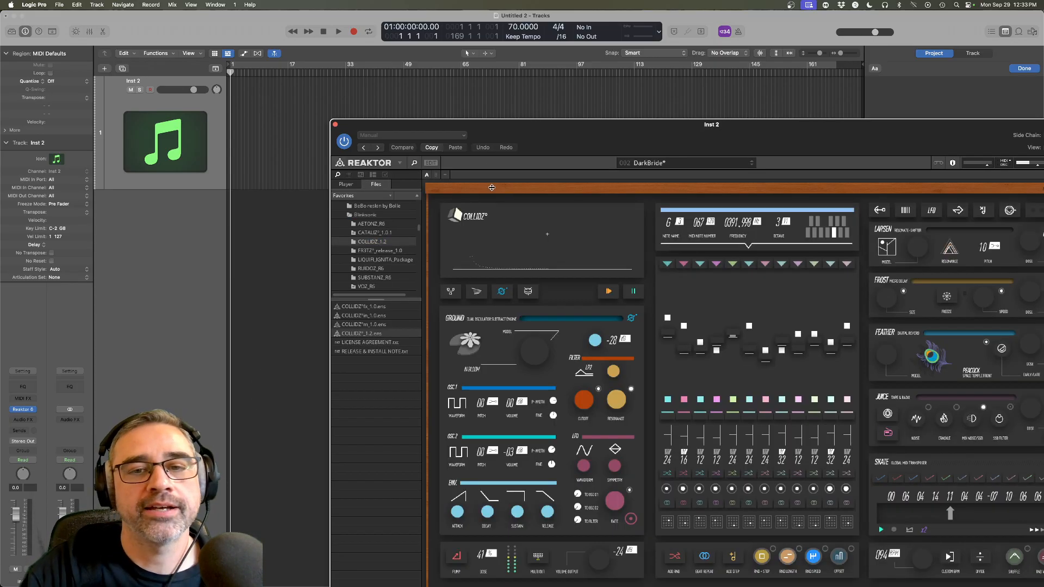
{"action": "left_click_drag", "start_coordinate": [538, 136], "coordinate": [289, 107]}
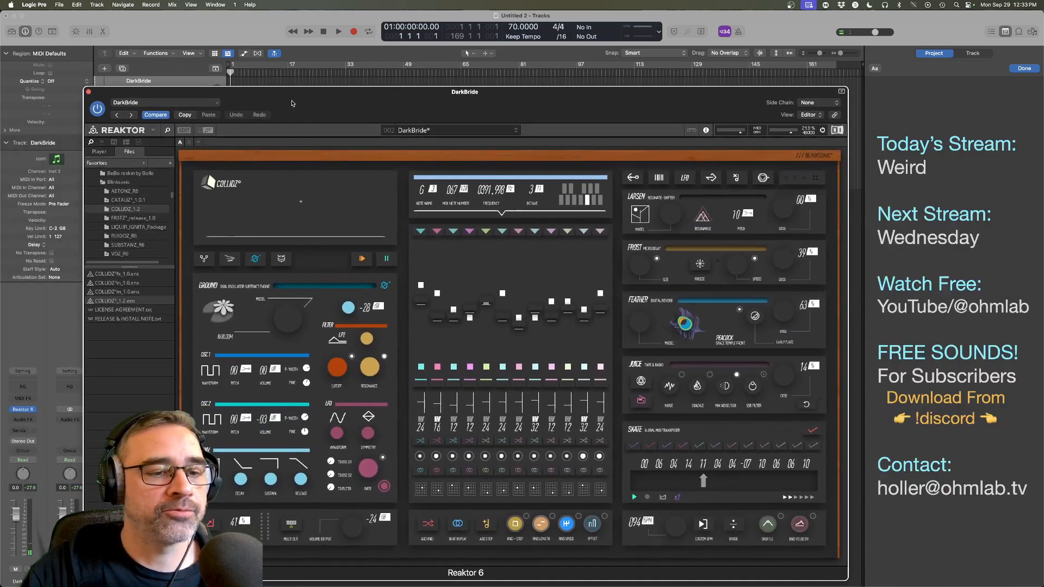
Step: Start playback and audition the Friction, Stroke and Ground engines of the DarkBride snapshot
{"action": "left_click", "coordinate": [266, 68]}
{"action": "key", "text": "space"}
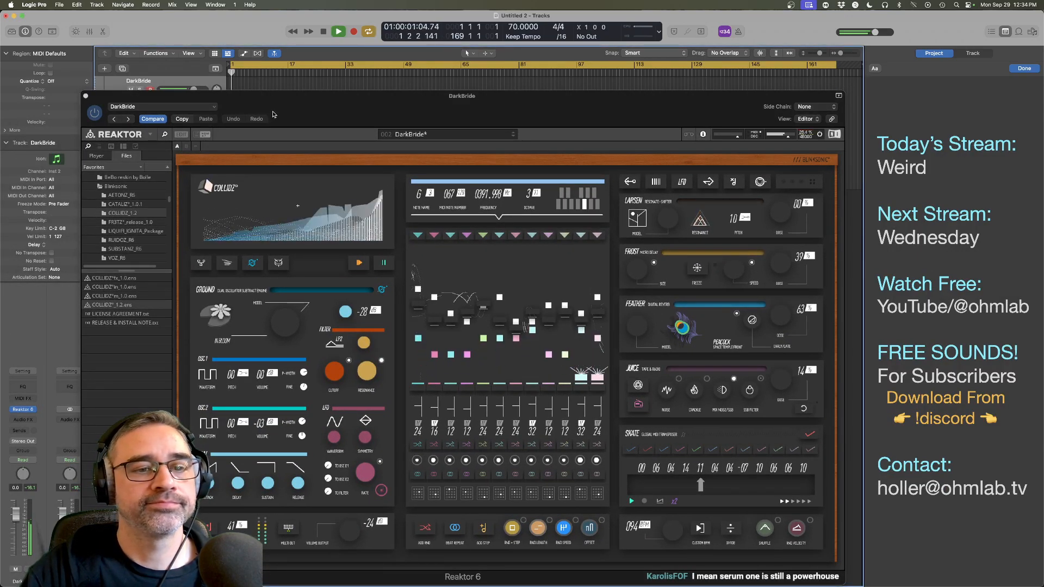
{"action": "left_click", "coordinate": [228, 263]}
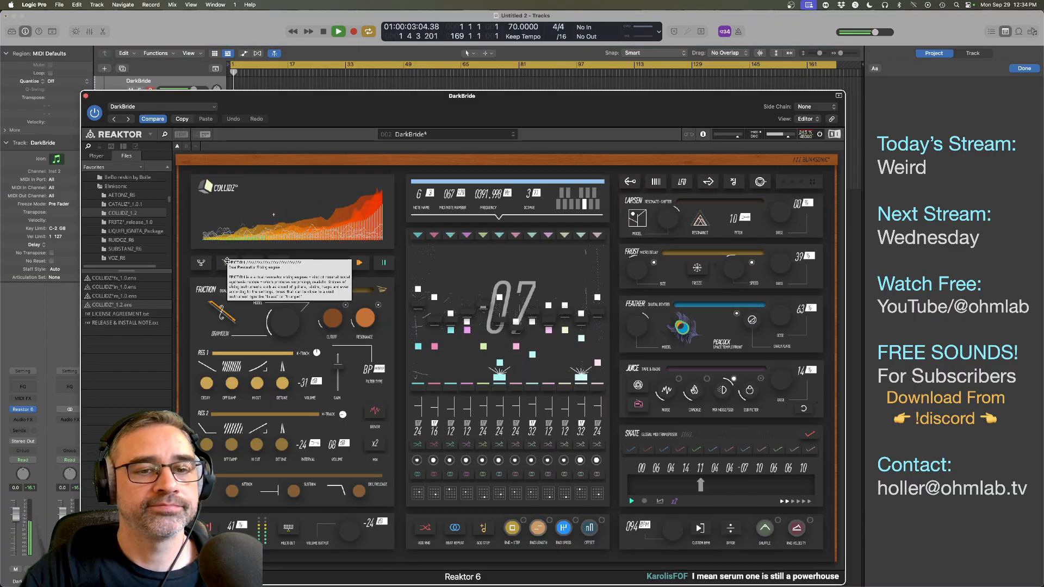
{"action": "left_click", "coordinate": [253, 264]}
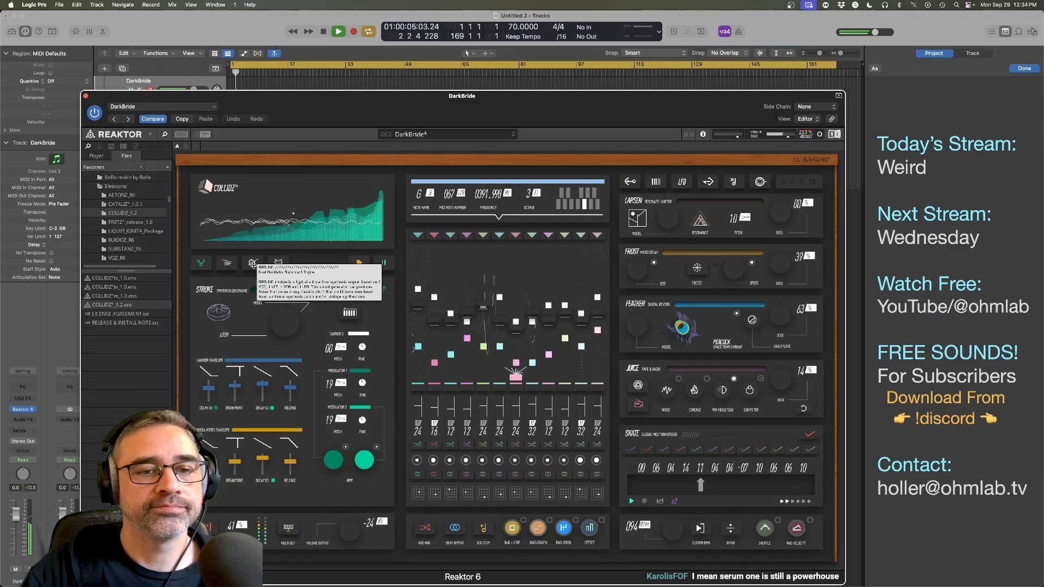
Step: Load the PlanctiTone snapshot in COLLIDZ and compare its sound engines, settling on Stroke
{"action": "left_click", "coordinate": [433, 133]}
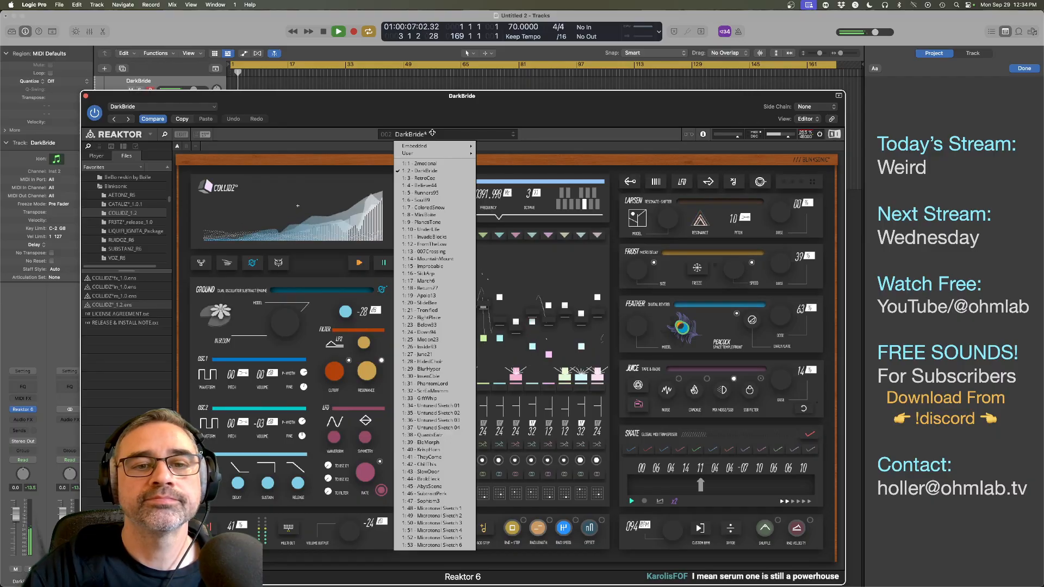
{"action": "left_click", "coordinate": [446, 223]}
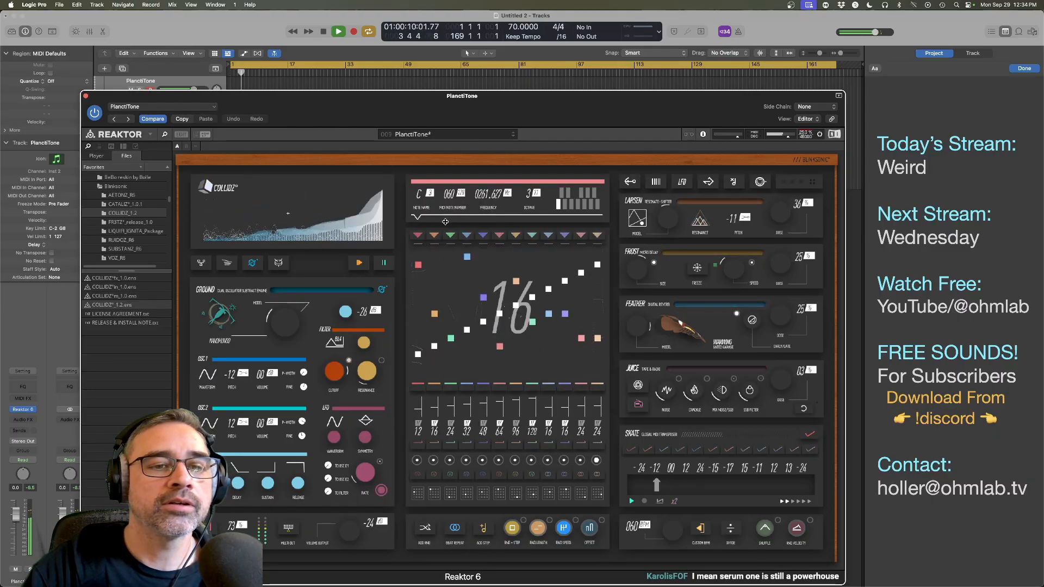
{"action": "left_click", "coordinate": [201, 264]}
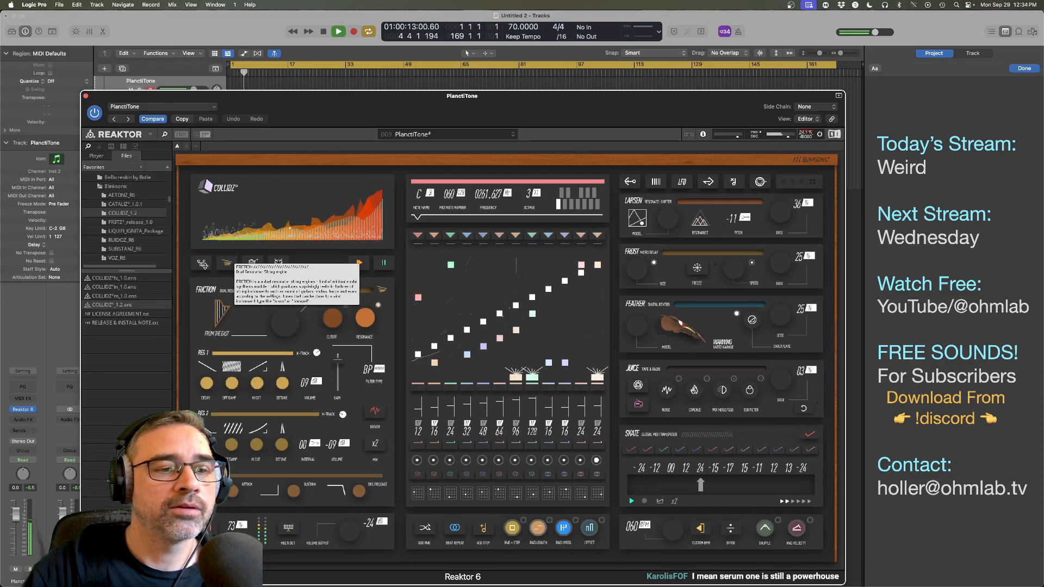
{"action": "left_click", "coordinate": [255, 263]}
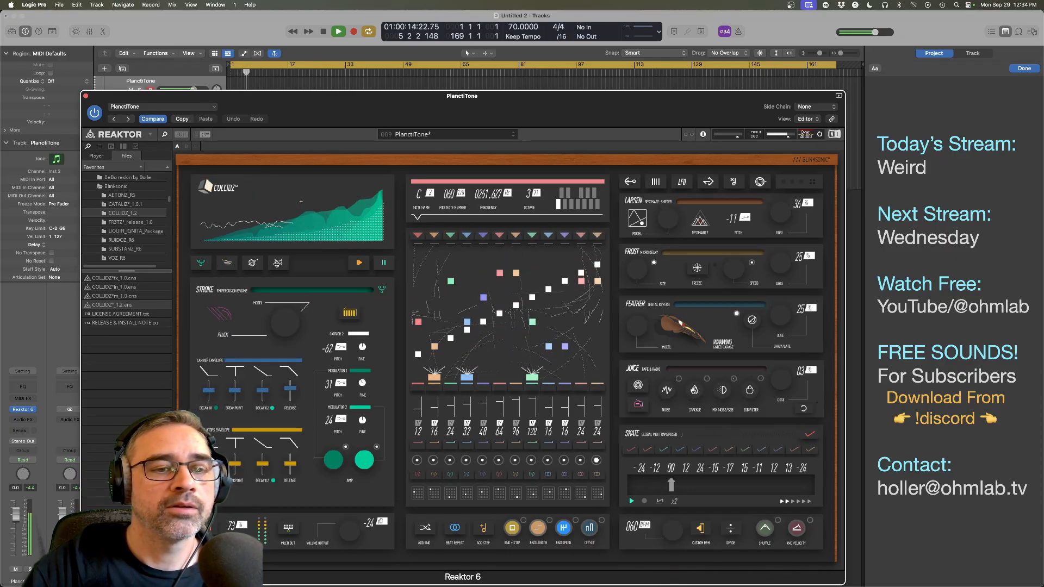
{"action": "left_click", "coordinate": [278, 263]}
{"action": "left_click", "coordinate": [252, 263]}
{"action": "left_click", "coordinate": [202, 263]}
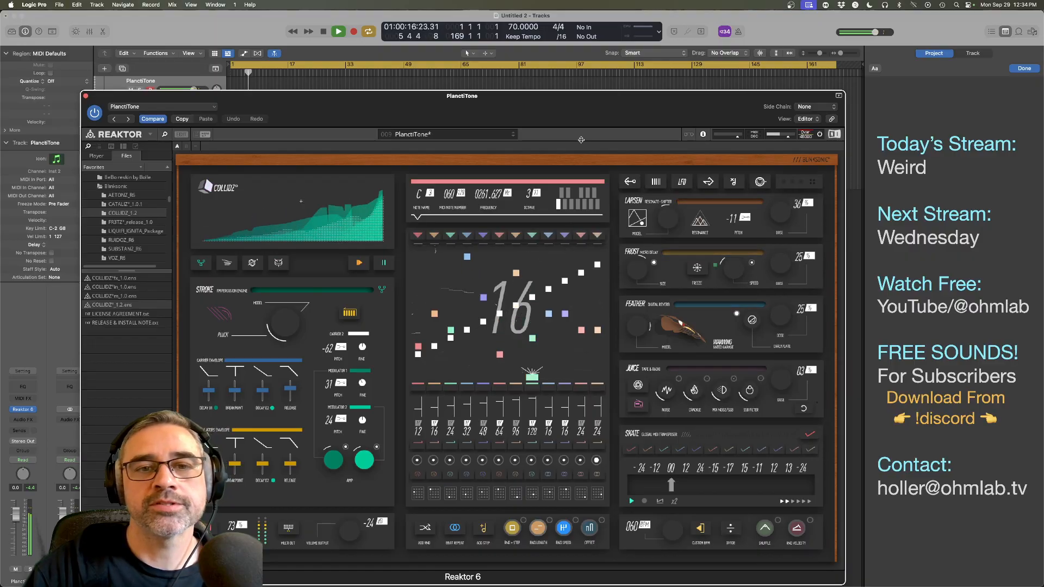
Step: Add a second software instrument track below PlanctiTone and load XO as its instrument
{"action": "left_click_drag", "start_coordinate": [547, 113], "coordinate": [531, 131]}
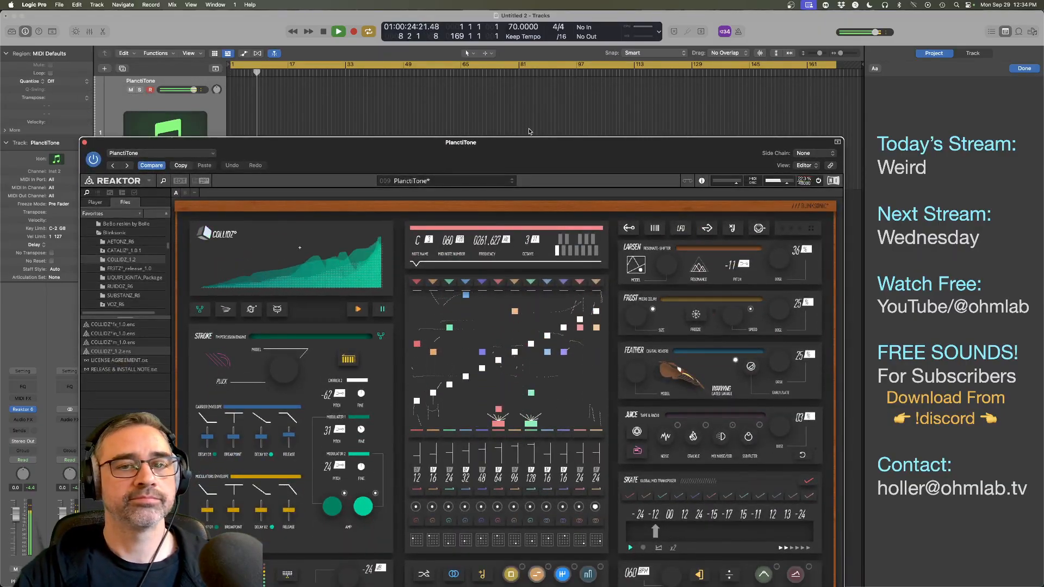
{"action": "left_click_drag", "start_coordinate": [455, 143], "coordinate": [462, 307]}
{"action": "double_click", "coordinate": [191, 234]}
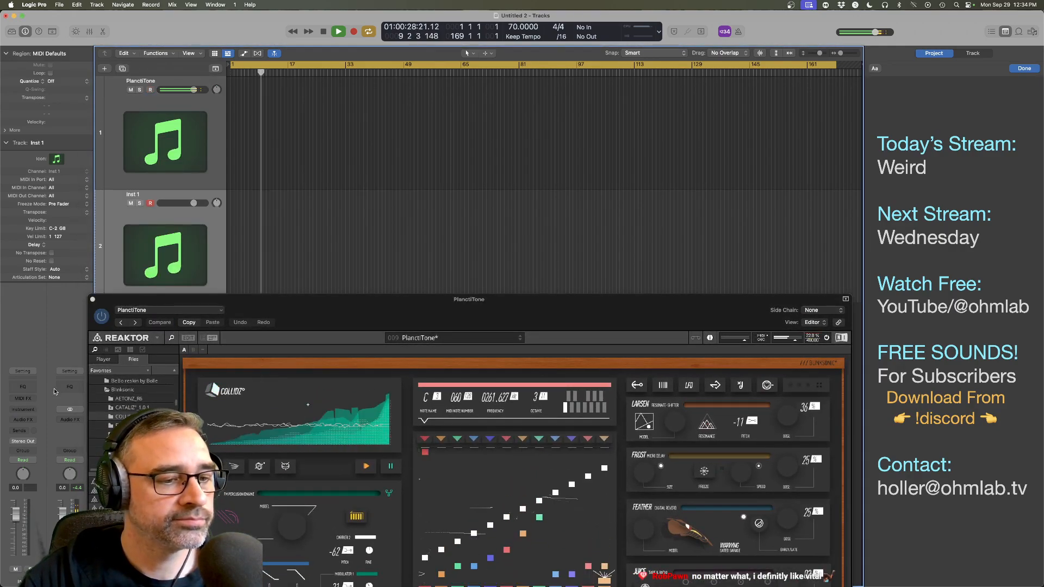
{"action": "left_click", "coordinate": [23, 409]}
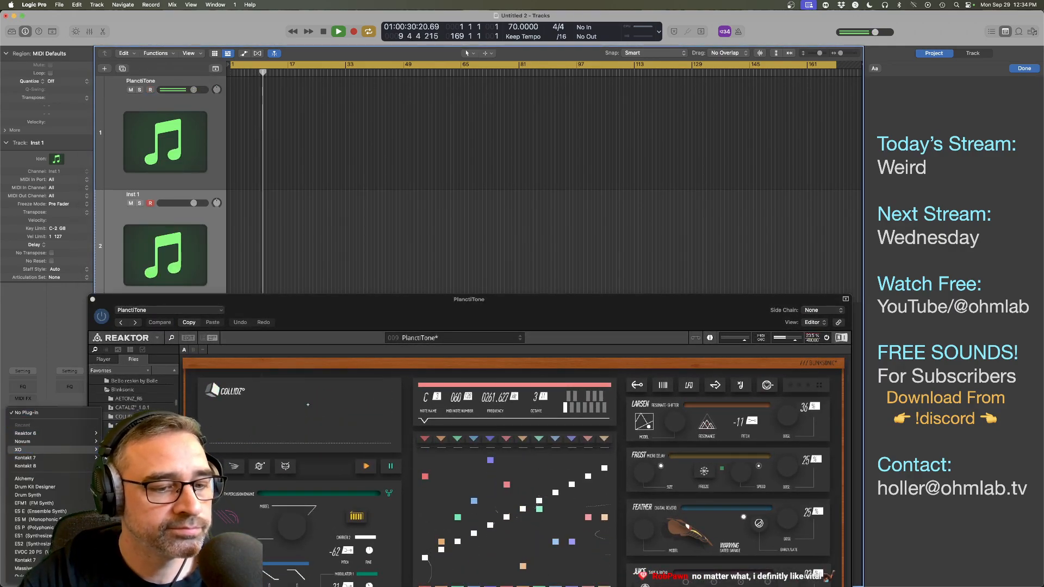
{"action": "left_click", "coordinate": [121, 450]}
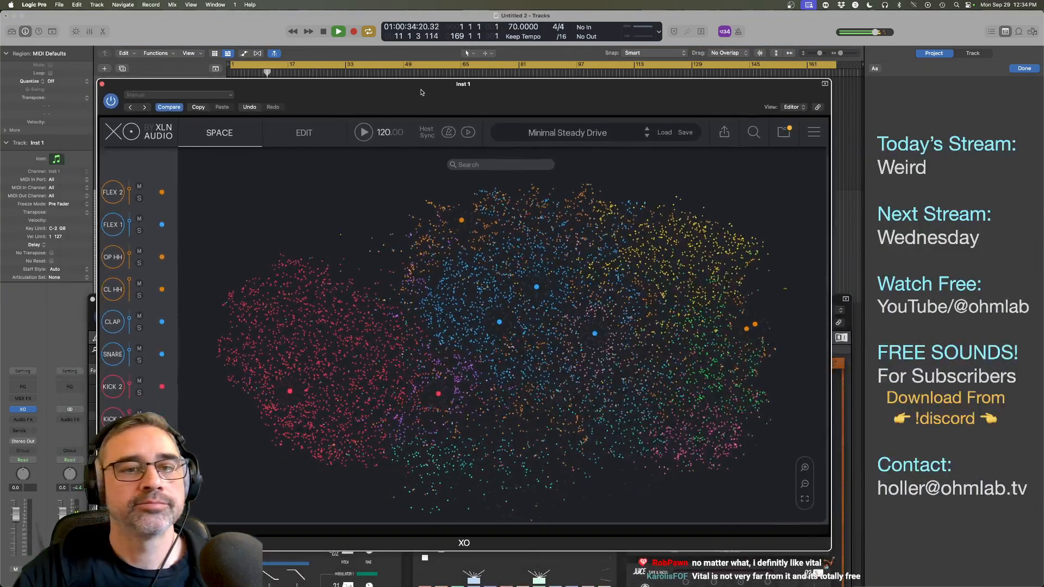
{"action": "left_click_drag", "start_coordinate": [420, 93], "coordinate": [429, 88]}
Step: Load the Nudge and Balds preset in XO and try one of its similar-sample variations
{"action": "left_click", "coordinate": [555, 130]}
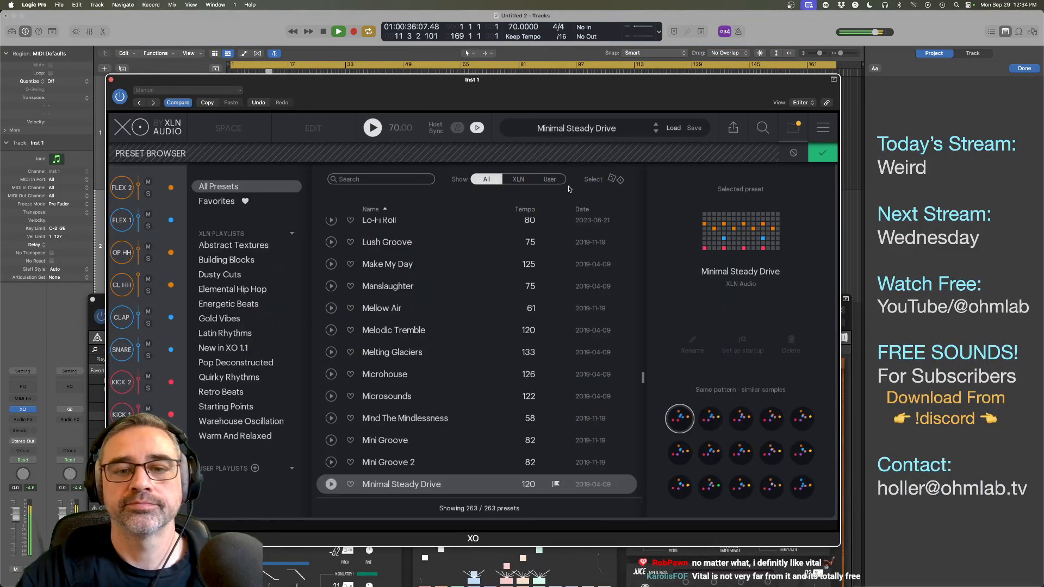
{"action": "scroll", "coordinate": [445, 380], "scroll_direction": "down", "scroll_amount": 10}
{"action": "left_click", "coordinate": [445, 376]}
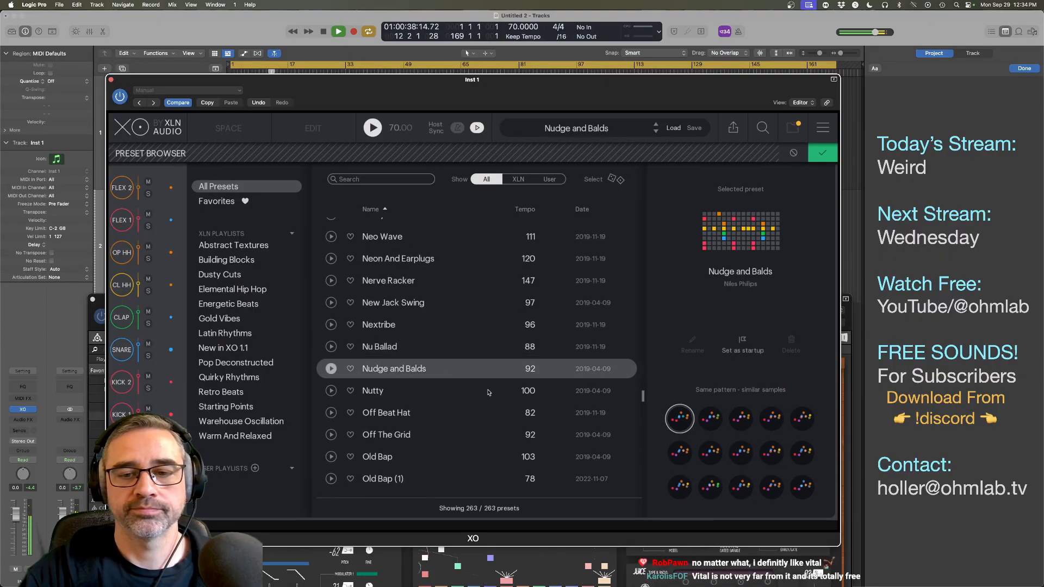
{"action": "left_click", "coordinate": [745, 453]}
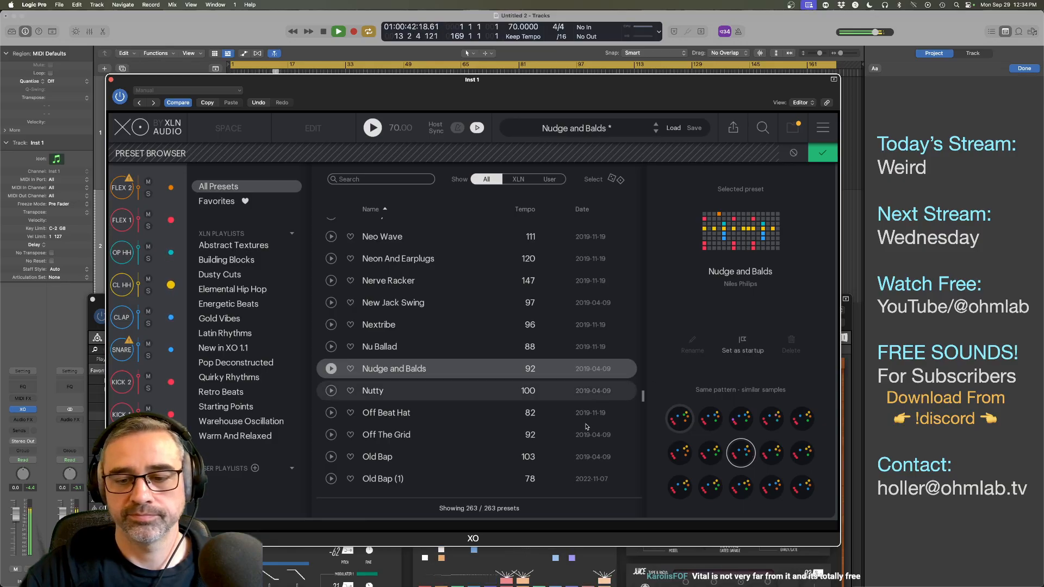
Step: Load the Nutty preset in XO and audition three of its similar-sample variations
{"action": "left_click", "coordinate": [370, 390]}
{"action": "left_click", "coordinate": [737, 427]}
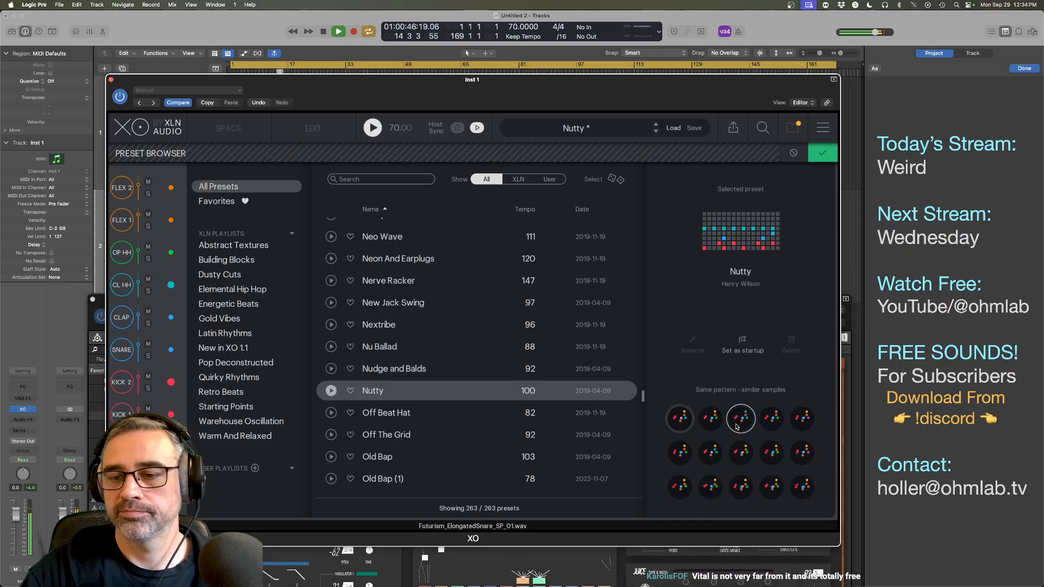
{"action": "left_click", "coordinate": [775, 454]}
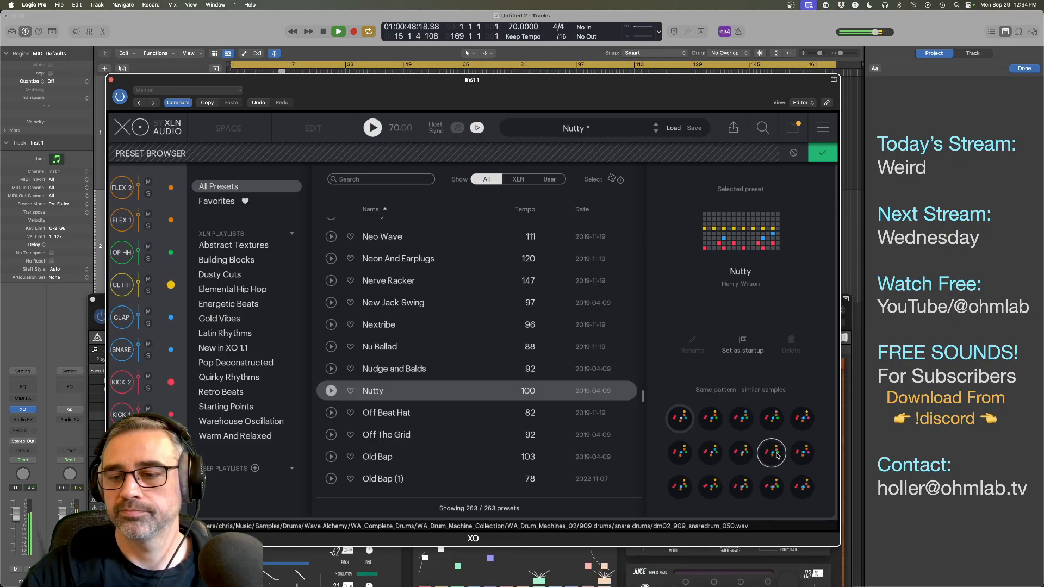
{"action": "left_click", "coordinate": [710, 486]}
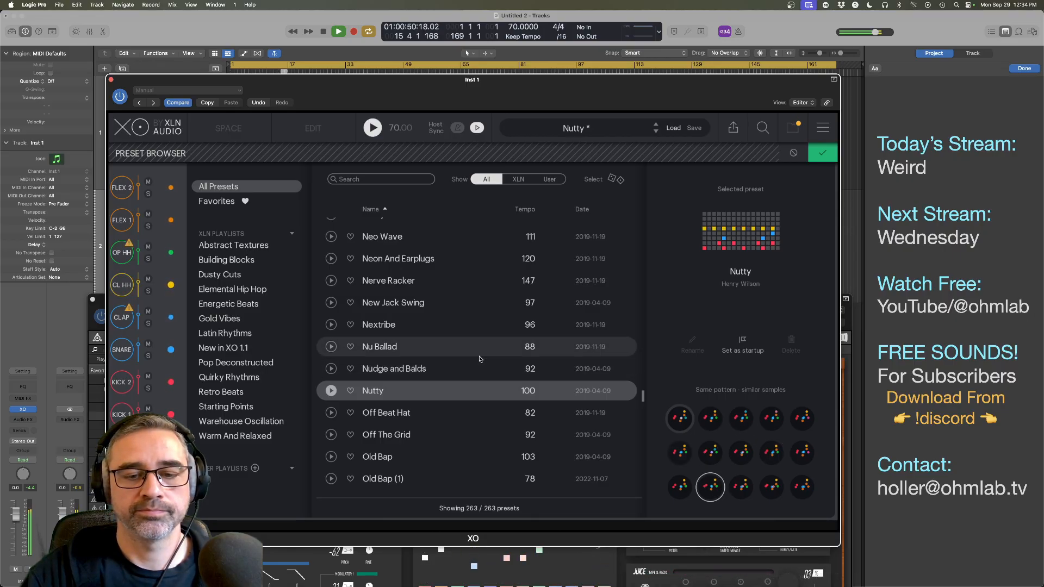
Step: Load the Outatime preset in XO and choose the third similar-sample variation in the second row
{"action": "scroll", "coordinate": [481, 353], "scroll_direction": "down", "scroll_amount": 5}
{"action": "scroll", "coordinate": [480, 359], "scroll_direction": "down", "scroll_amount": 4}
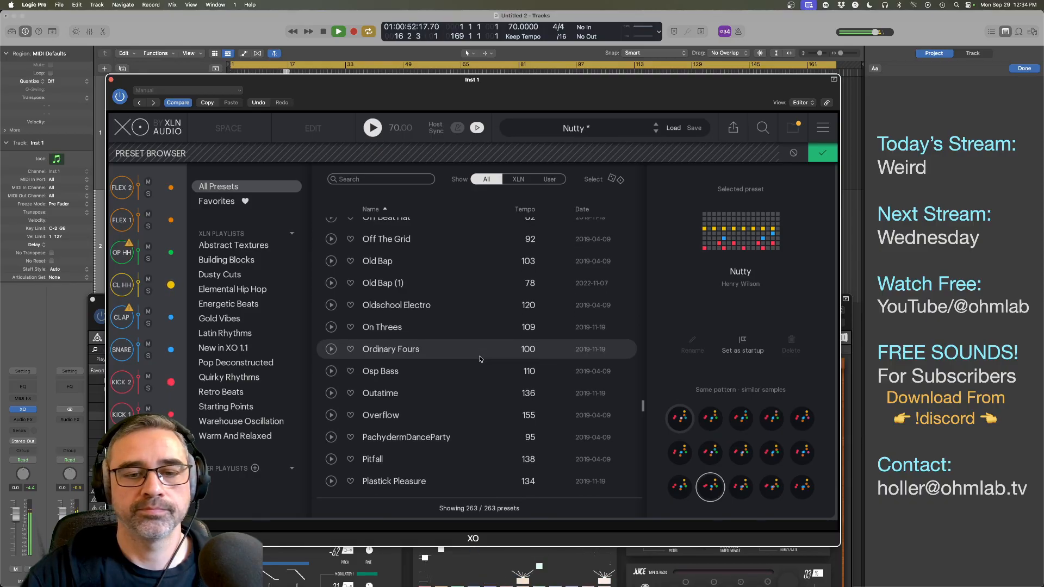
{"action": "left_click", "coordinate": [479, 394]}
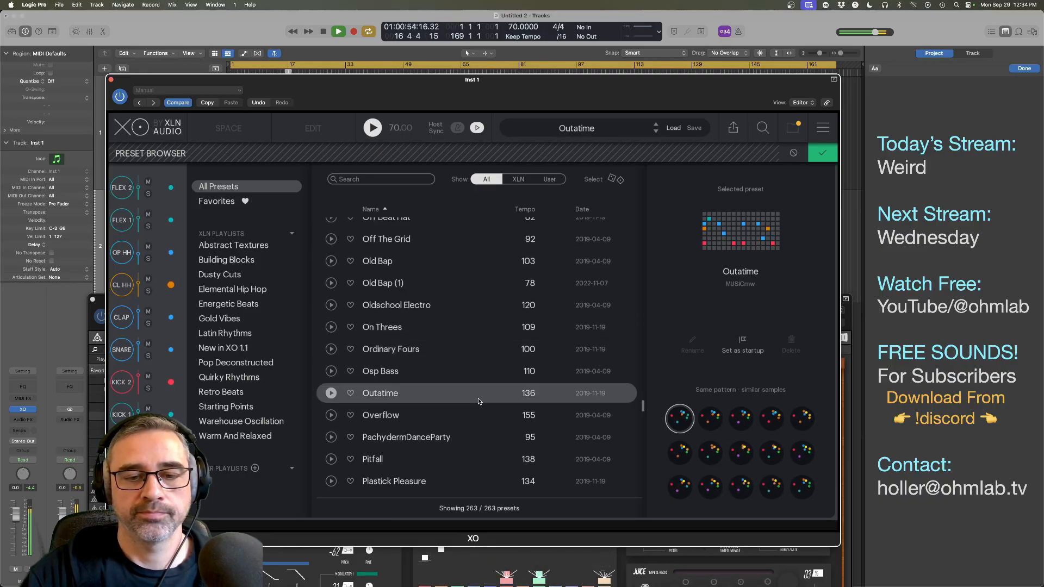
{"action": "left_click", "coordinate": [741, 453]}
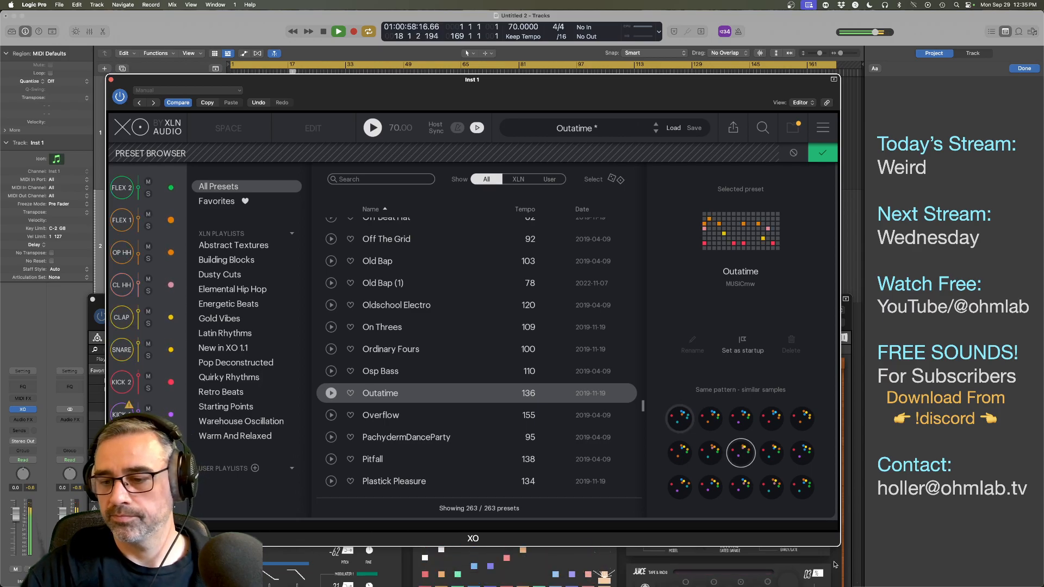
Step: Accept the Outatime variation, close XO and leave the repositioned COLLIDZ window in view
{"action": "left_click", "coordinate": [834, 565]}
{"action": "left_click_drag", "start_coordinate": [619, 324], "coordinate": [618, 113]}
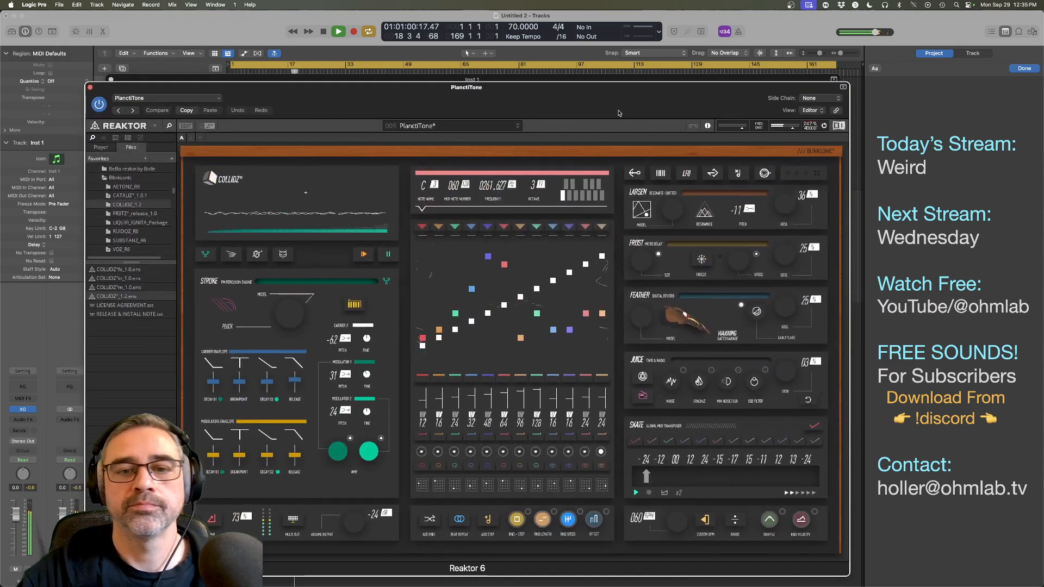
{"action": "left_click", "coordinate": [795, 79]}
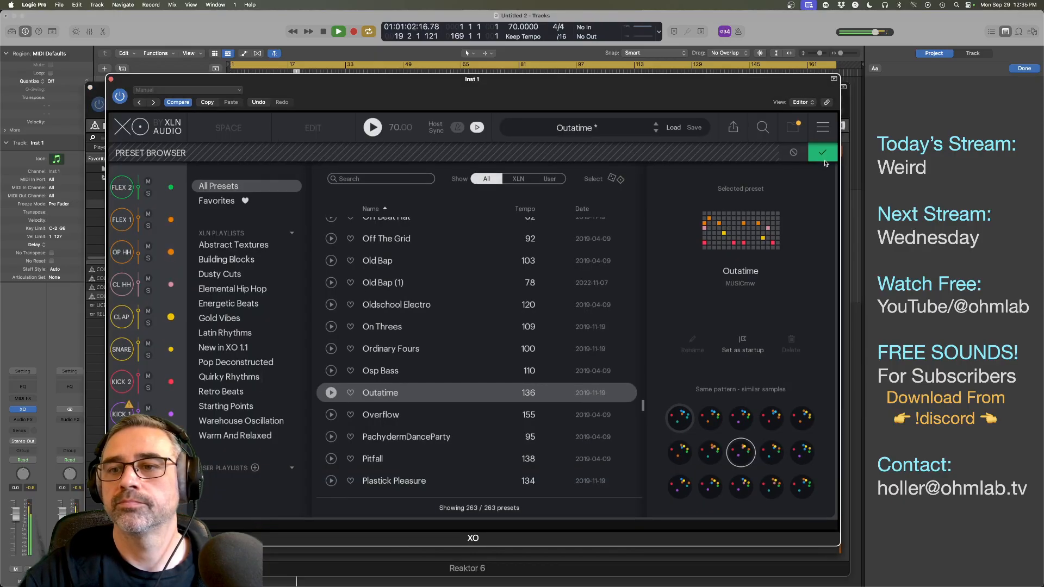
{"action": "left_click", "coordinate": [823, 155]}
{"action": "left_click", "coordinate": [110, 79]}
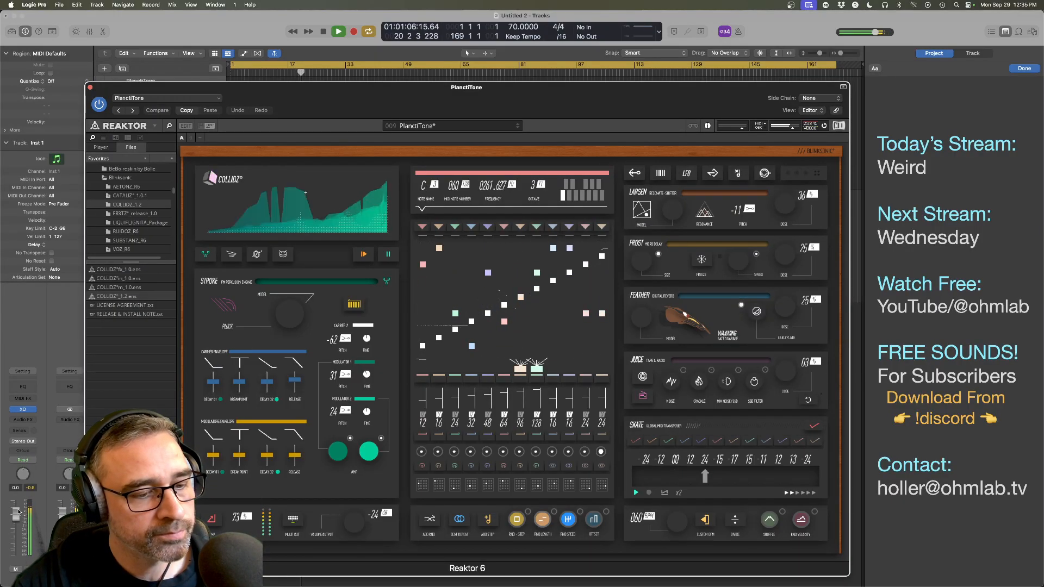
Step: Lower the Inst 1 channel volume to -1.7 dB and slightly adjust the carrier envelope's first decay in the Stroke engine
{"action": "left_click_drag", "start_coordinate": [16, 518], "coordinate": [15, 518]}
{"action": "left_click", "coordinate": [8, 231]}
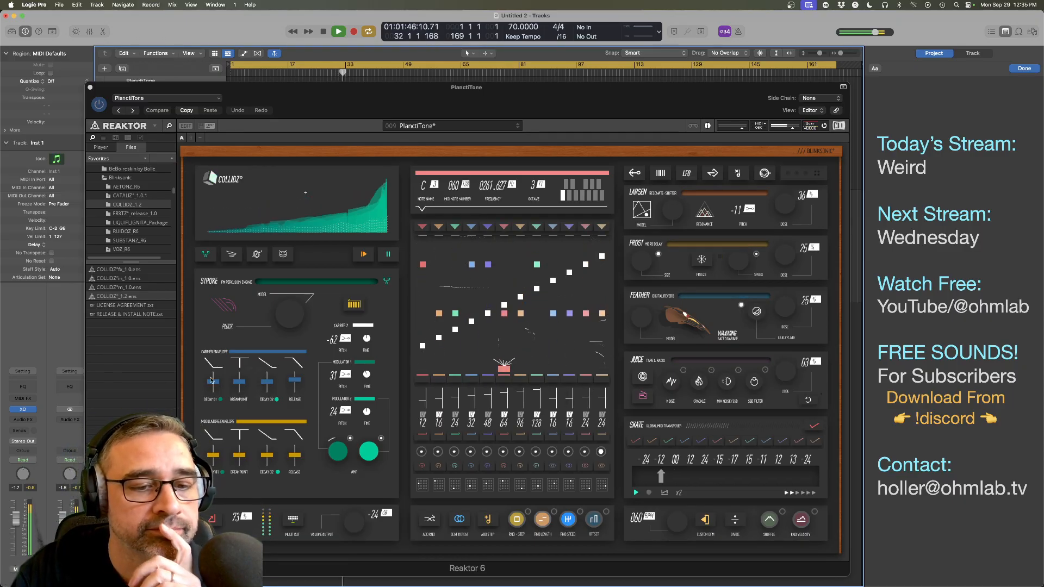
{"action": "mouse_move", "coordinate": [214, 382]}
{"action": "left_mouse_down"}
{"action": "mouse_move", "coordinate": [216, 370]}
{"action": "mouse_move", "coordinate": [217, 382]}
{"action": "left_mouse_up"}
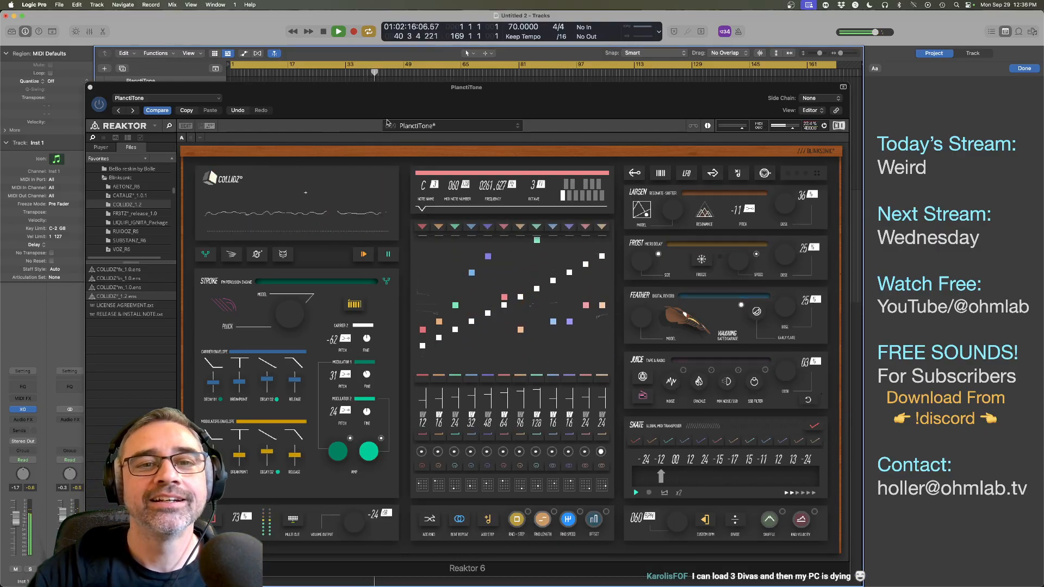
Step: Load the UnderLife preset in COLLIDZ and select its track in the arrangement, keeping the plug-in window in view
{"action": "left_click", "coordinate": [433, 125]}
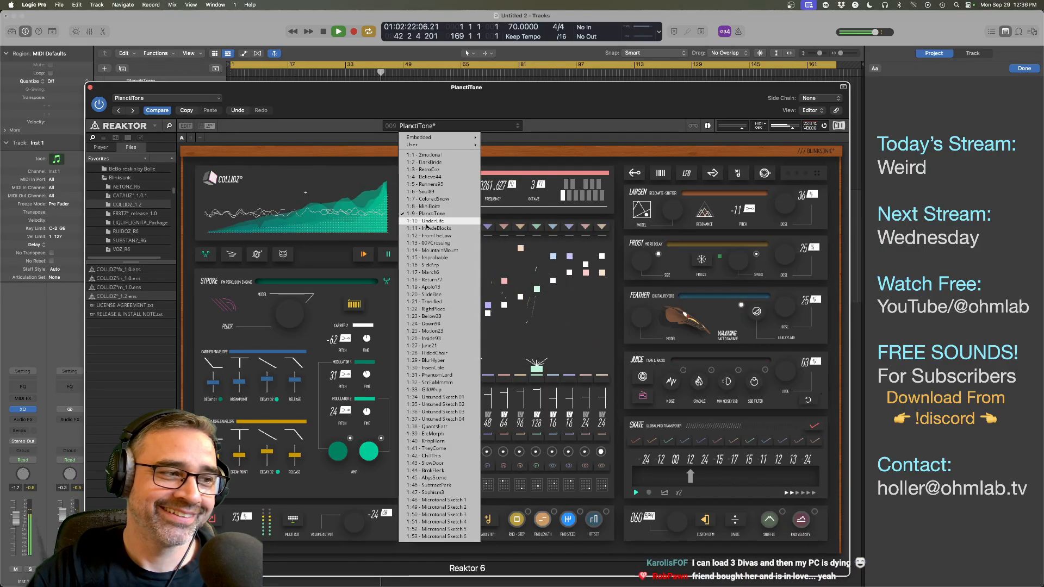
{"action": "left_click", "coordinate": [427, 221]}
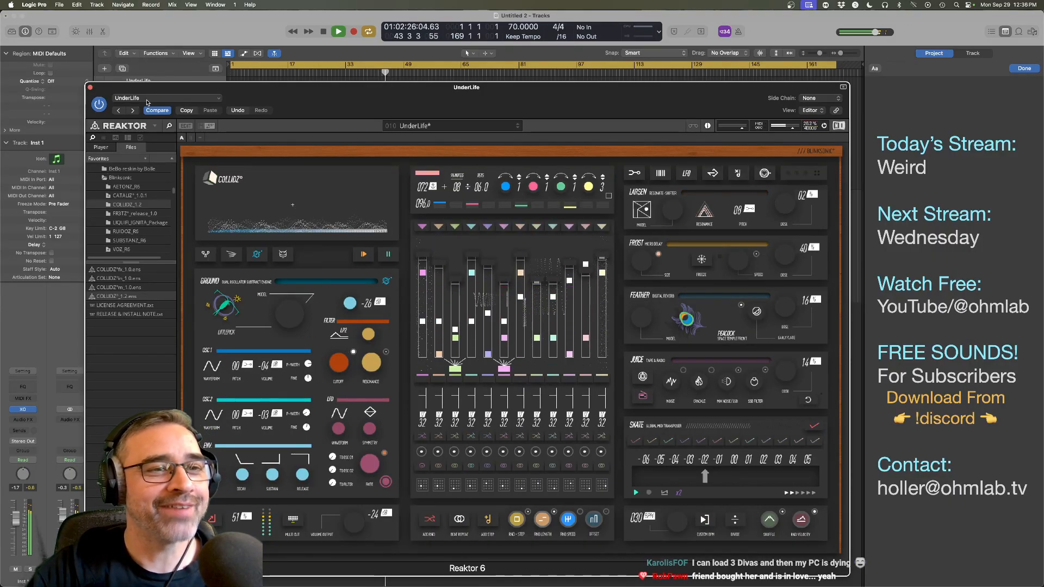
{"action": "left_click_drag", "start_coordinate": [251, 91], "coordinate": [248, 360]}
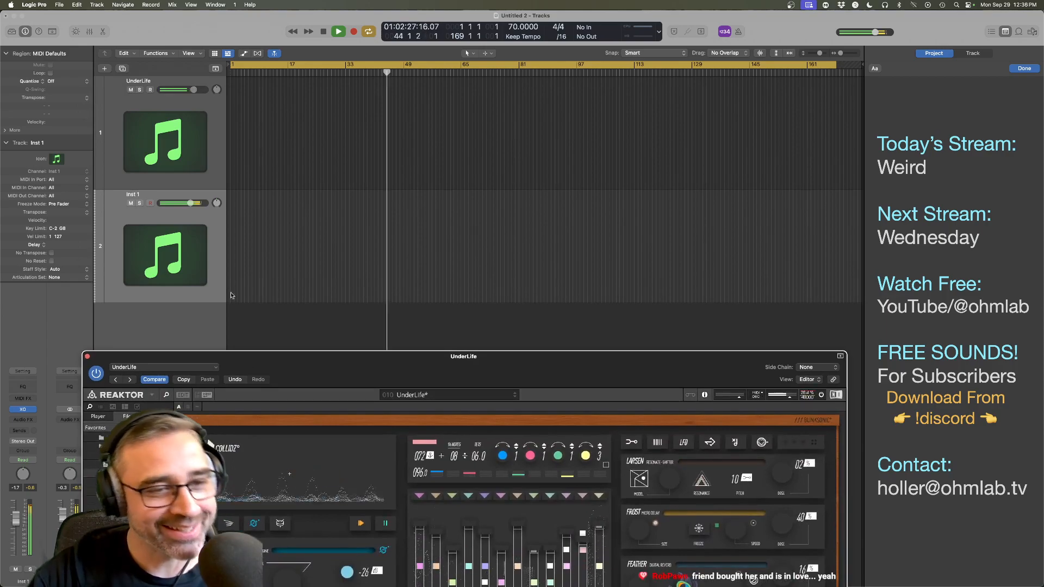
{"action": "left_click", "coordinate": [177, 257]}
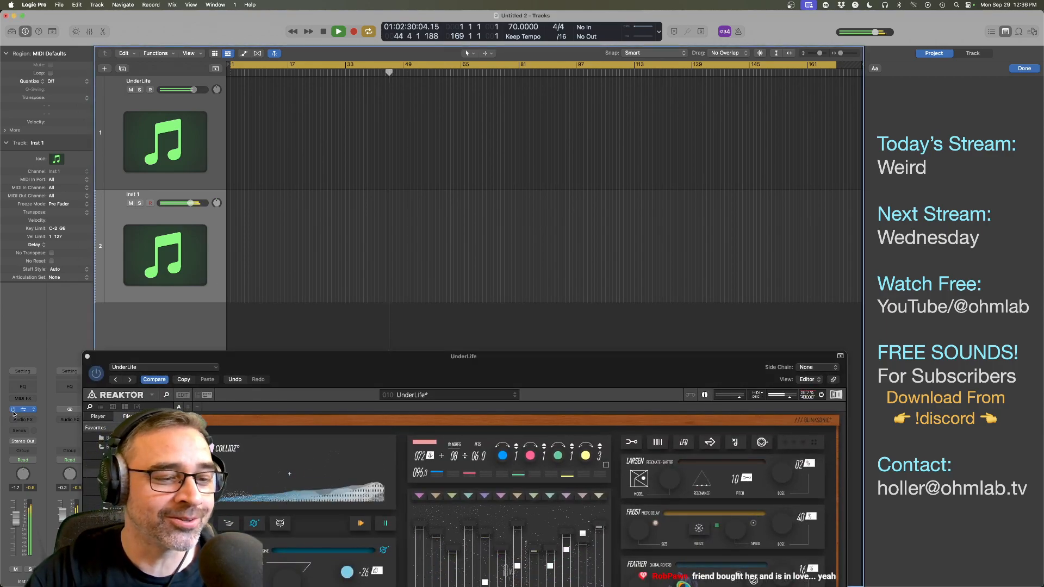
{"action": "left_click_drag", "start_coordinate": [416, 369], "coordinate": [429, 114]}
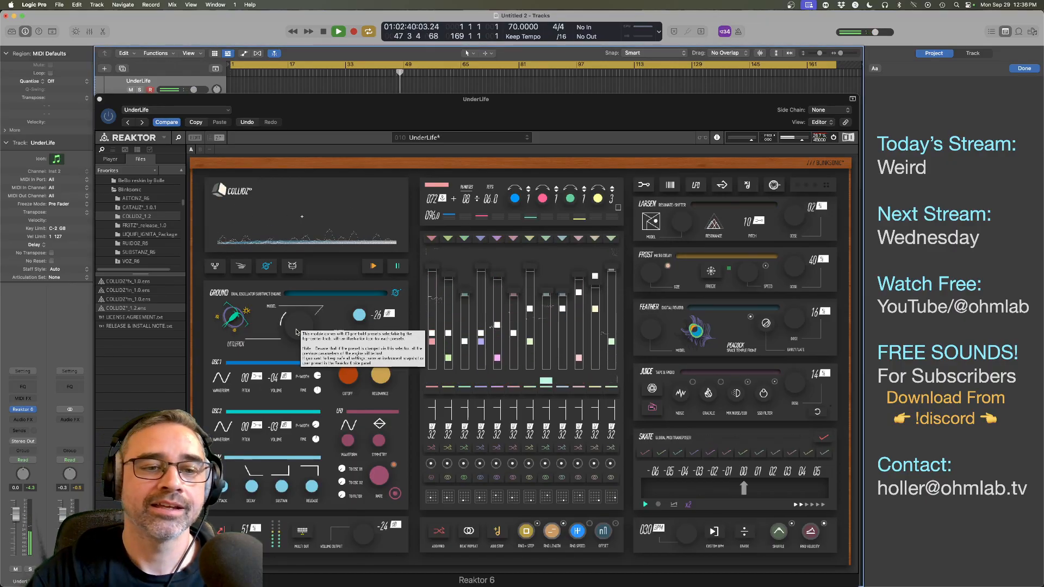
Step: Try the Friction engine on UnderLife, switch to the Stroke engine, and audition another Stroke model before returning to the piano model
{"action": "left_click", "coordinate": [242, 266]}
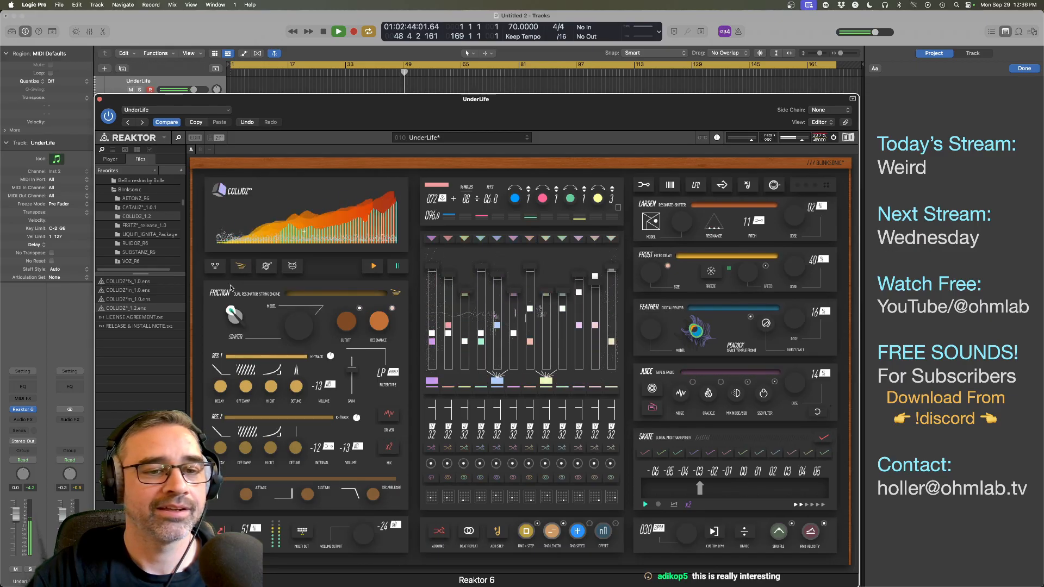
{"action": "left_click", "coordinate": [219, 270]}
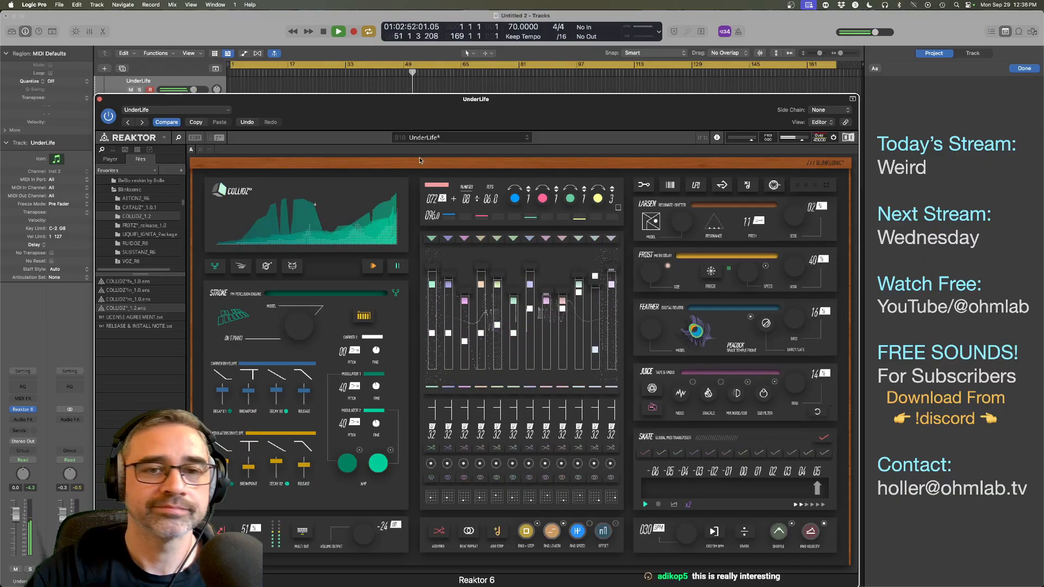
{"action": "left_click_drag", "start_coordinate": [472, 108], "coordinate": [471, 97]}
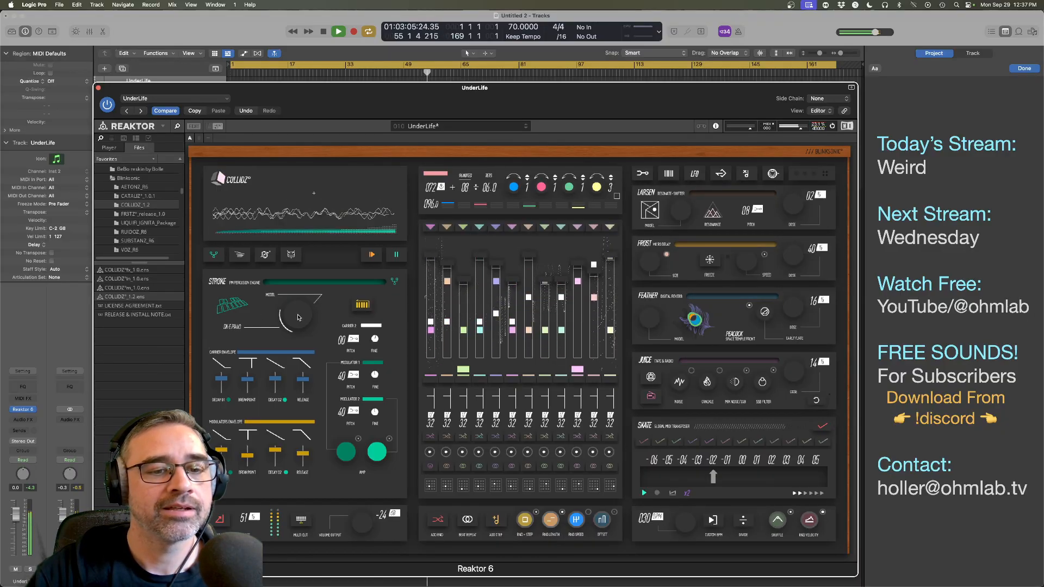
{"action": "left_click_drag", "start_coordinate": [298, 317], "coordinate": [293, 329]}
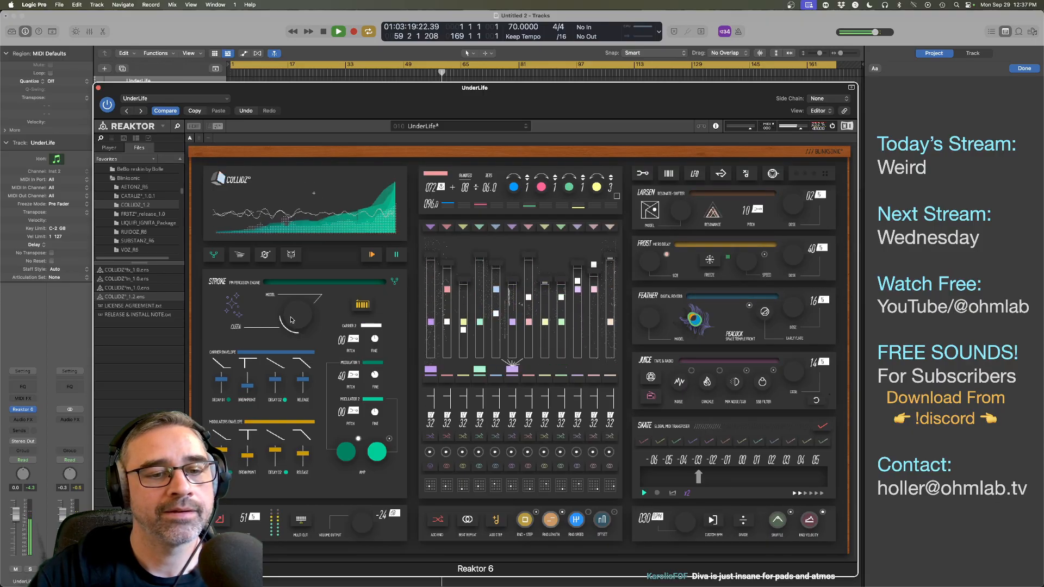
{"action": "left_click_drag", "start_coordinate": [291, 322], "coordinate": [292, 319]}
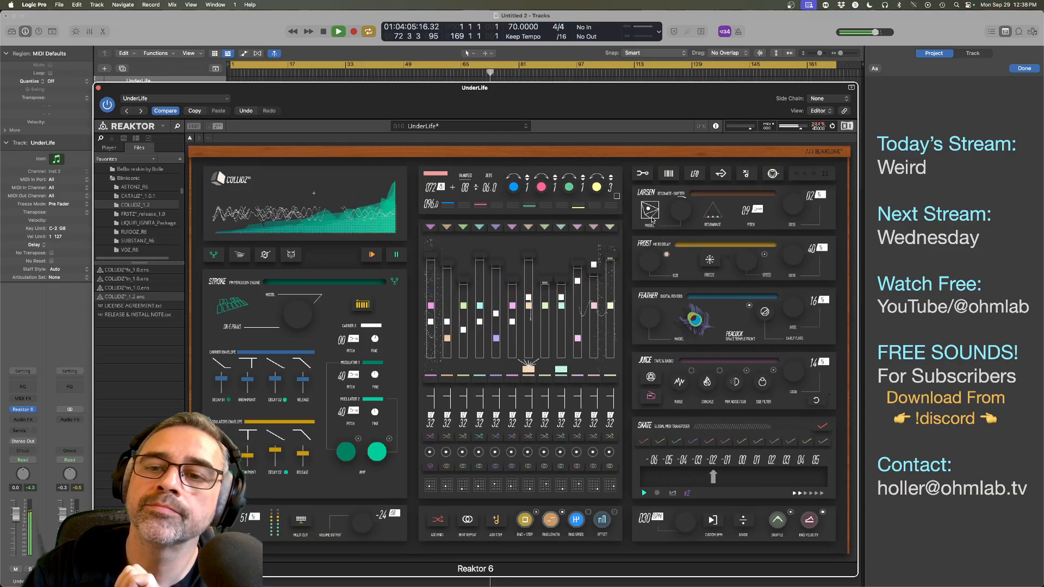
Step: Try the tape machine in the Juice effect, return it to radio mode, and set the Juice amount to about 38%
{"action": "left_click_drag", "start_coordinate": [653, 212], "coordinate": [653, 230]}
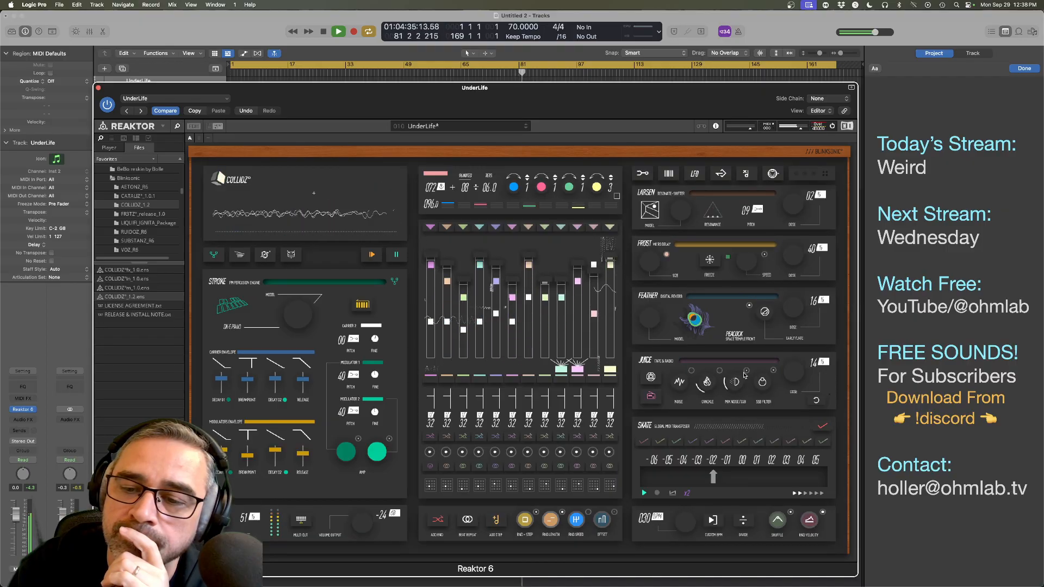
{"action": "left_click", "coordinate": [651, 379]}
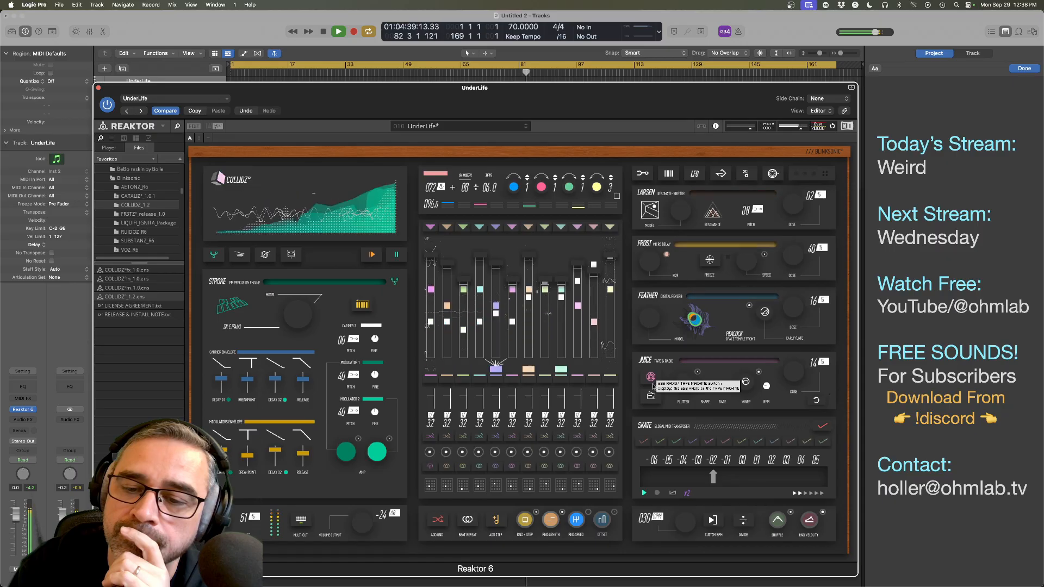
{"action": "left_click", "coordinate": [652, 398]}
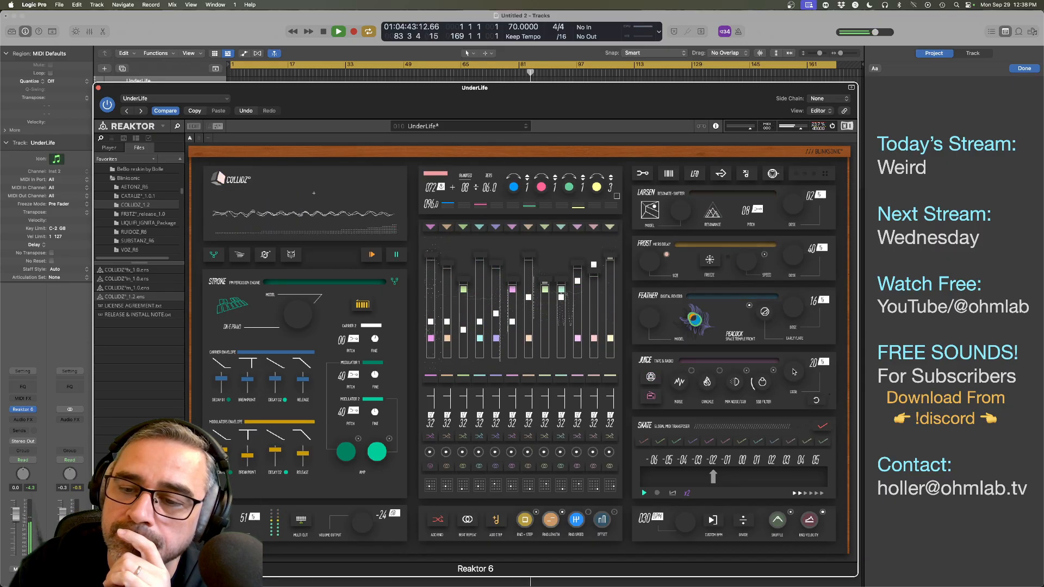
{"action": "left_click_drag", "start_coordinate": [794, 370], "coordinate": [794, 341]}
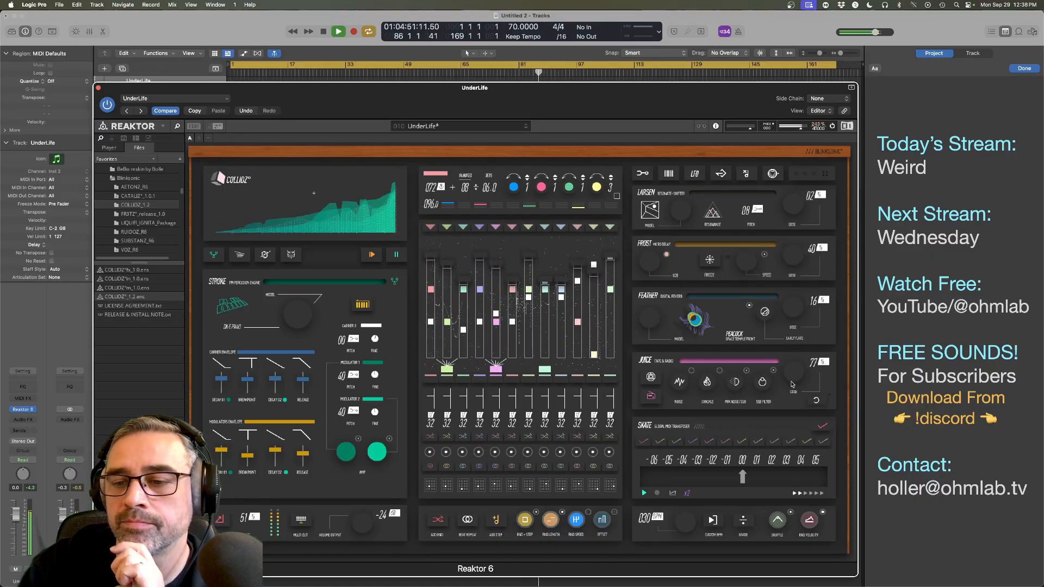
{"action": "left_click_drag", "start_coordinate": [792, 377], "coordinate": [792, 390]}
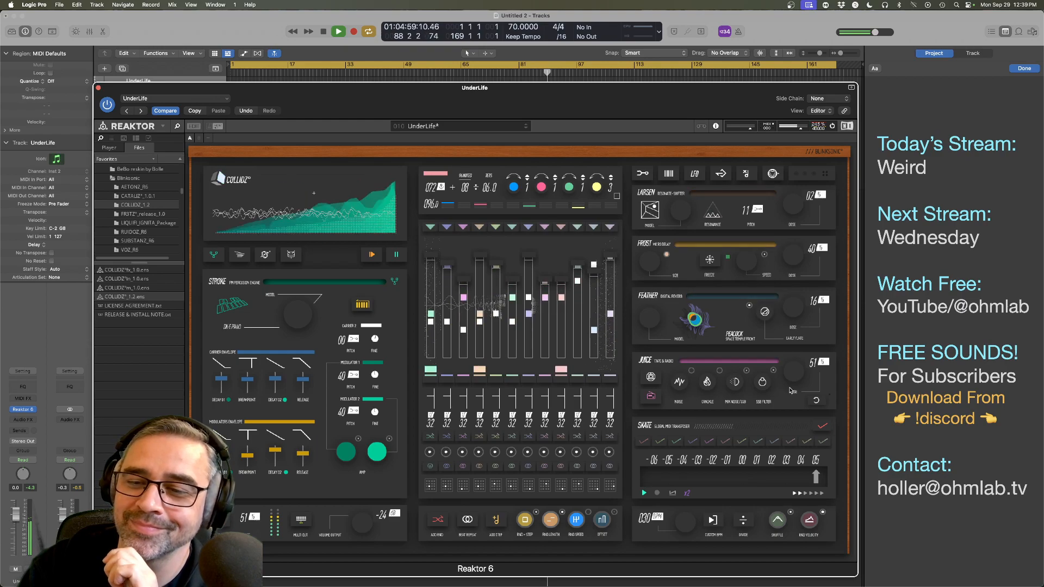
{"action": "left_click_drag", "start_coordinate": [789, 376], "coordinate": [789, 383]}
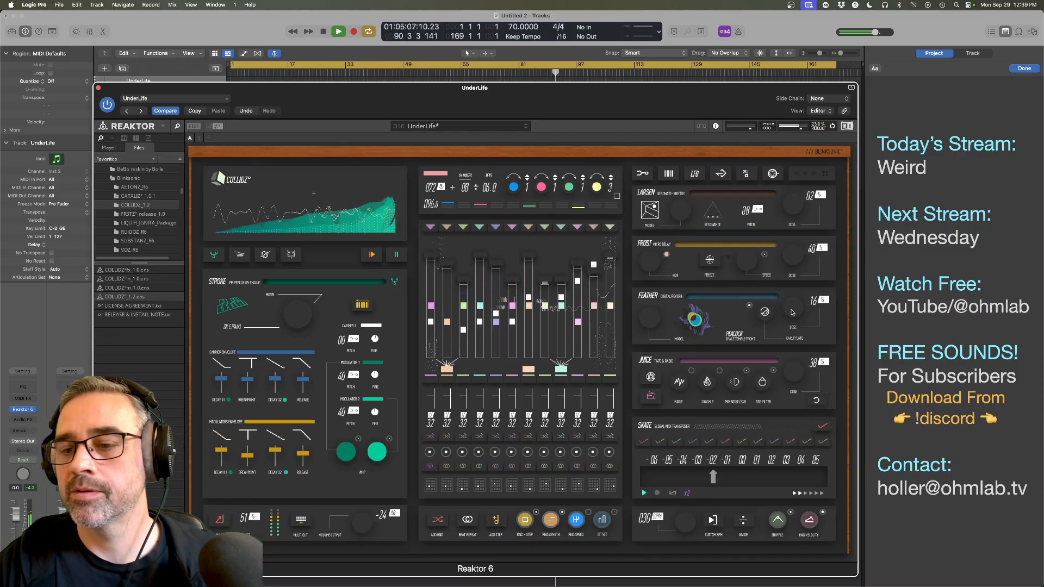
Step: Set the Feather reverb amount to 25% and the Frost effect amount to about 37%
{"action": "mouse_move", "coordinate": [792, 313]}
{"action": "left_mouse_down"}
{"action": "mouse_move", "coordinate": [794, 294]}
{"action": "mouse_move", "coordinate": [793, 322]}
{"action": "left_mouse_up"}
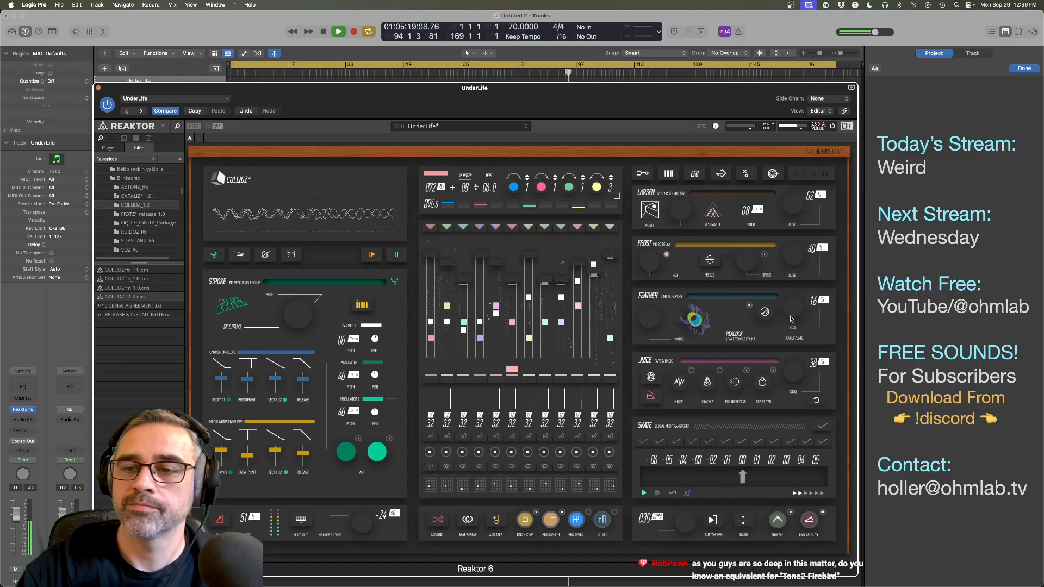
{"action": "left_click_drag", "start_coordinate": [792, 319], "coordinate": [794, 301]}
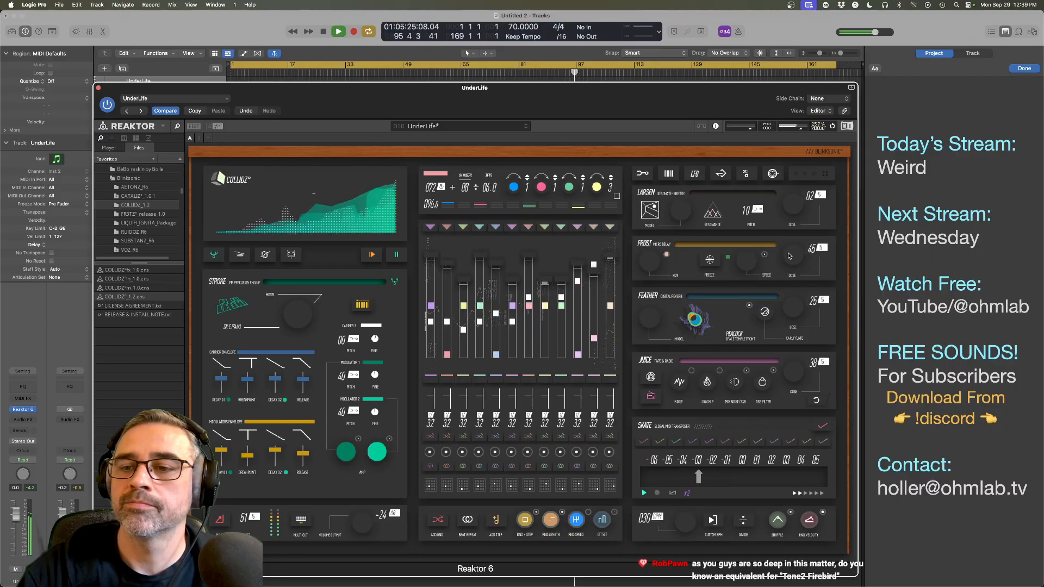
{"action": "left_click_drag", "start_coordinate": [790, 250], "coordinate": [791, 249]}
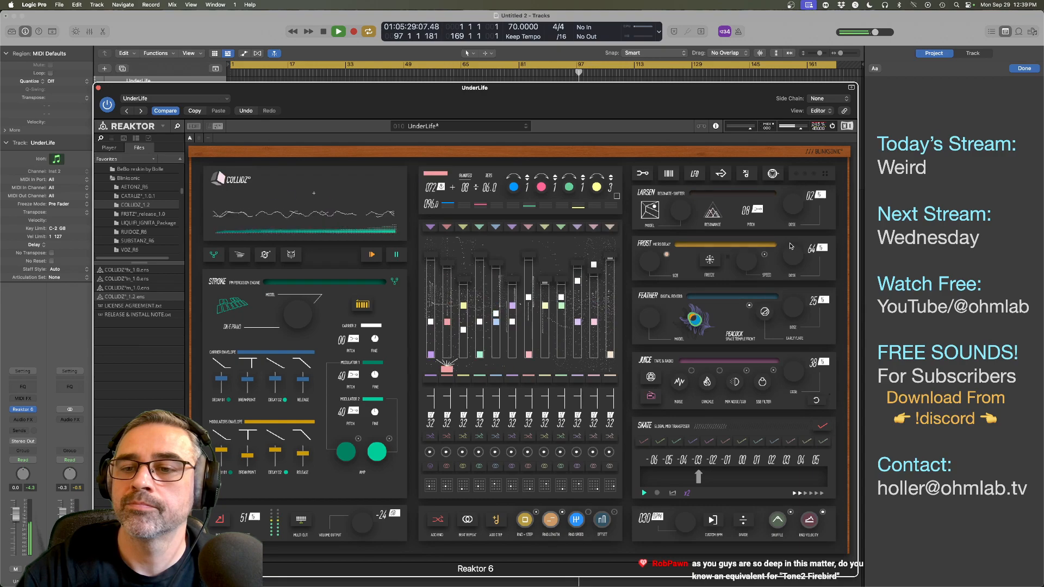
{"action": "left_click_drag", "start_coordinate": [792, 246], "coordinate": [791, 261]}
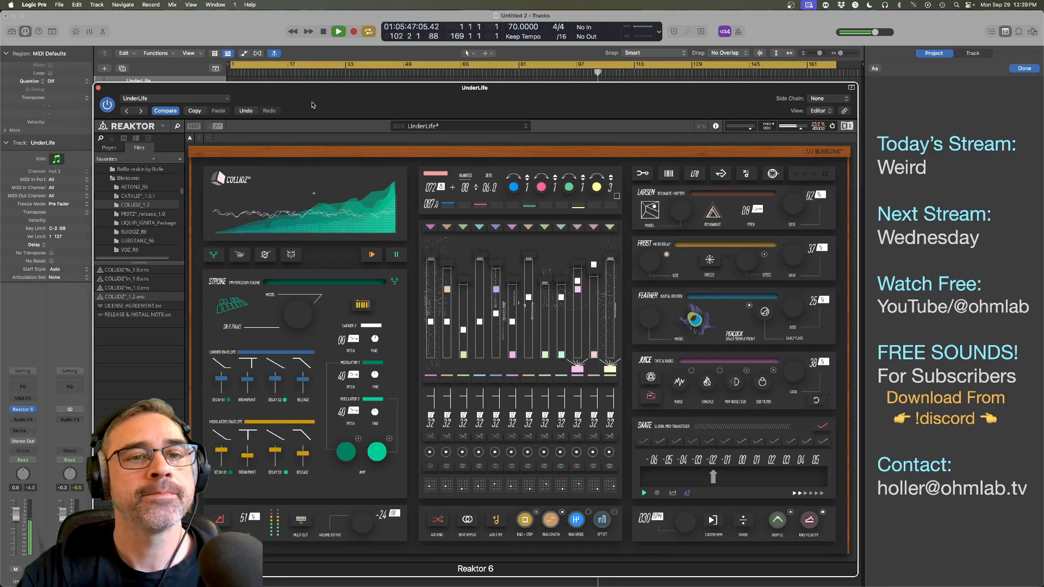
Step: Load the Tronified preset in COLLIDZ, audition its Friction engine, and switch to the Stroke engine
{"action": "left_click_drag", "start_coordinate": [313, 105], "coordinate": [313, 105]}
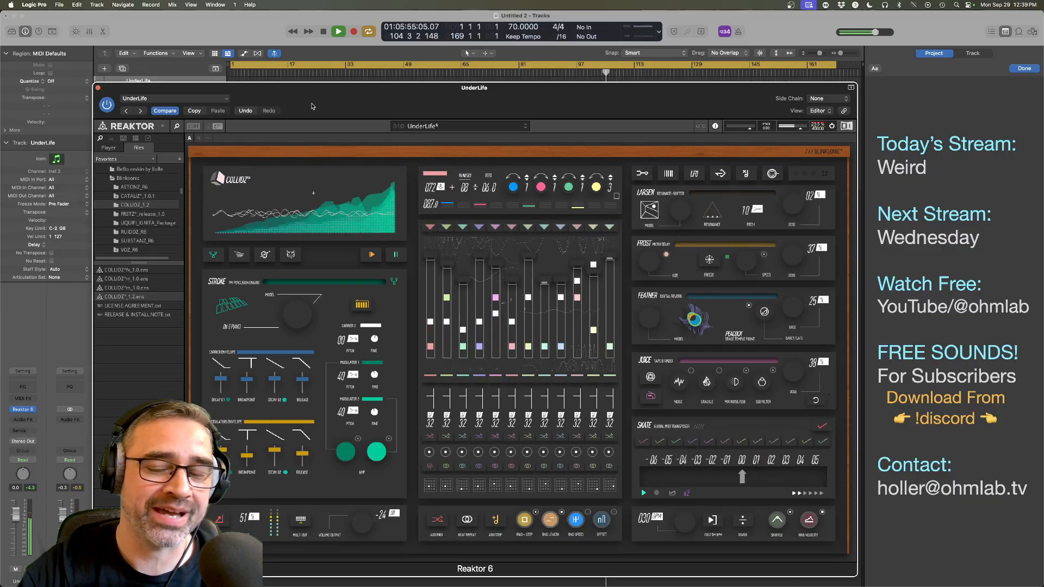
{"action": "left_click_drag", "start_coordinate": [313, 106], "coordinate": [310, 102]}
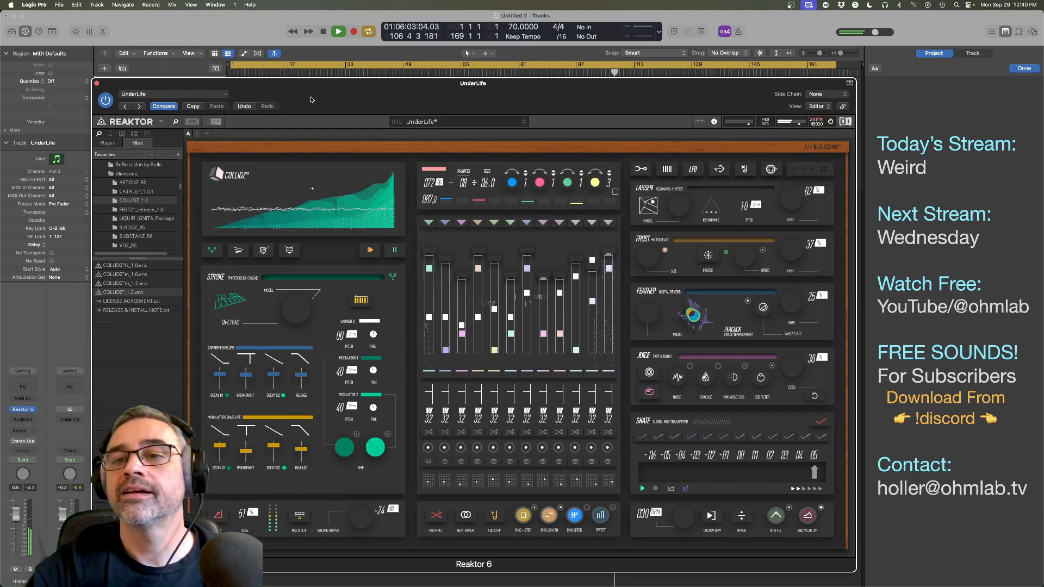
{"action": "mouse_move", "coordinate": [264, 303]}
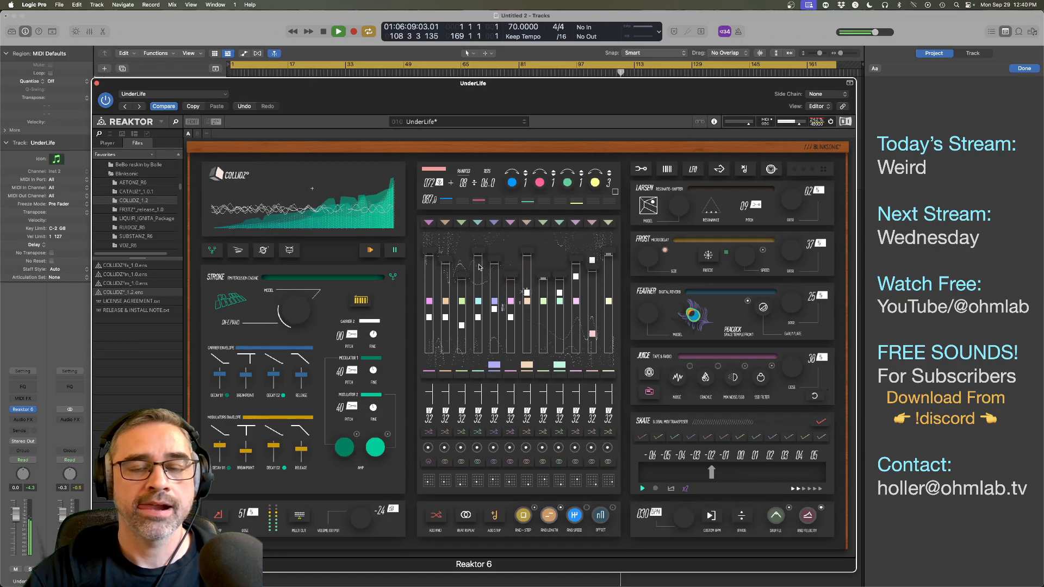
{"action": "left_click", "coordinate": [436, 125]}
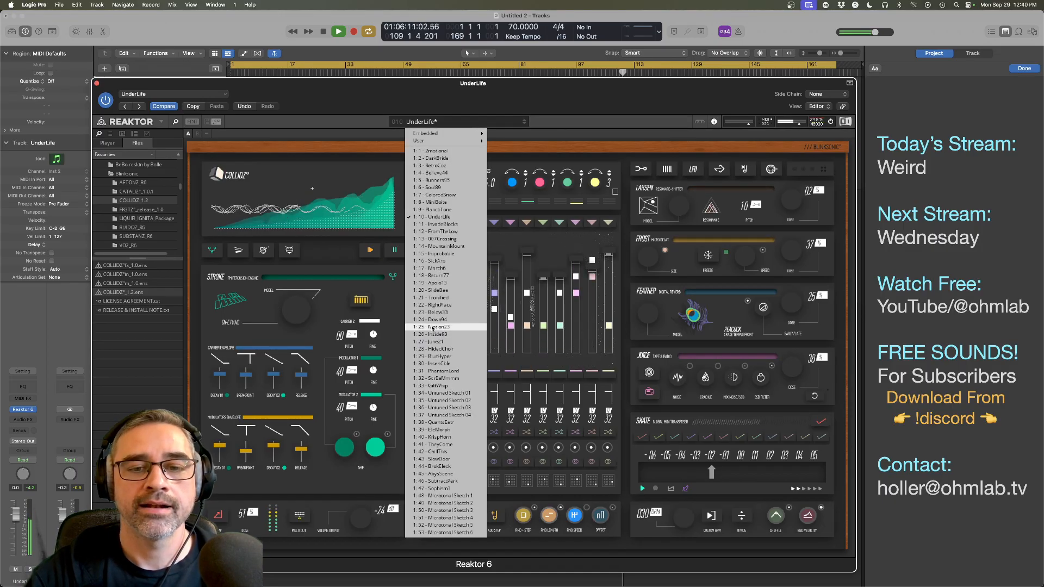
{"action": "left_click", "coordinate": [432, 298]}
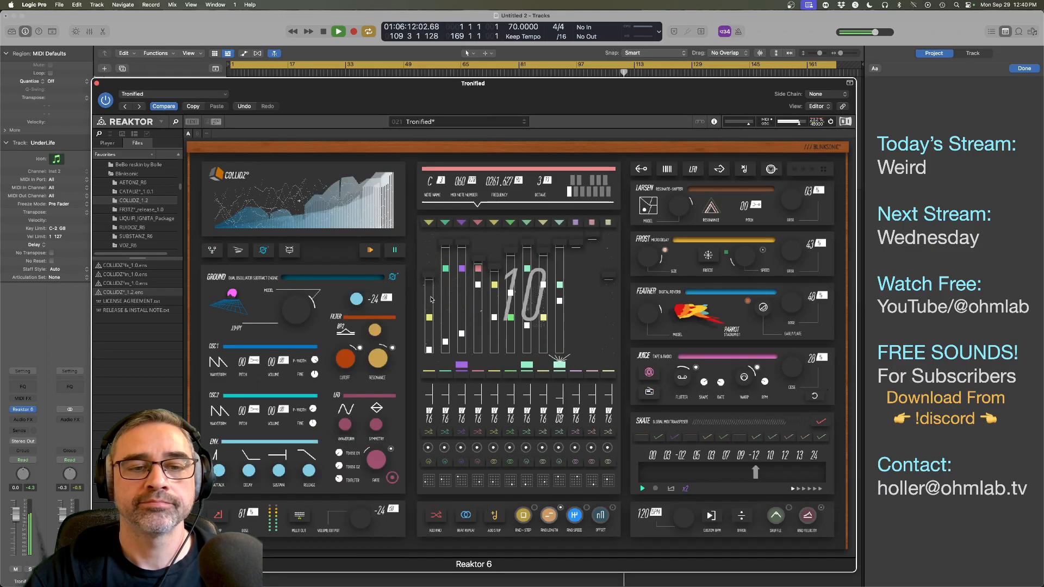
{"action": "left_click", "coordinate": [239, 251]}
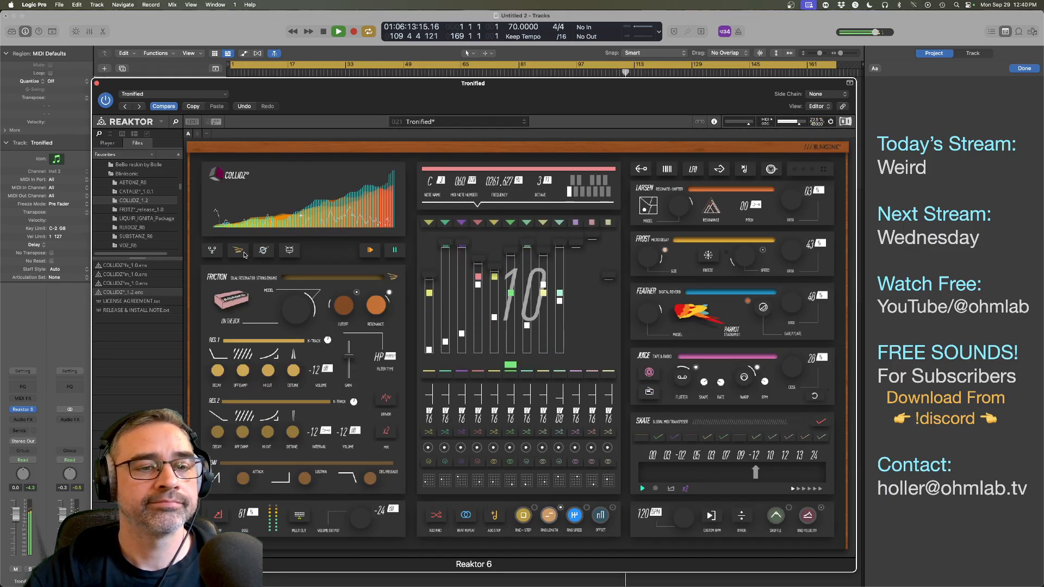
{"action": "left_click", "coordinate": [211, 254]}
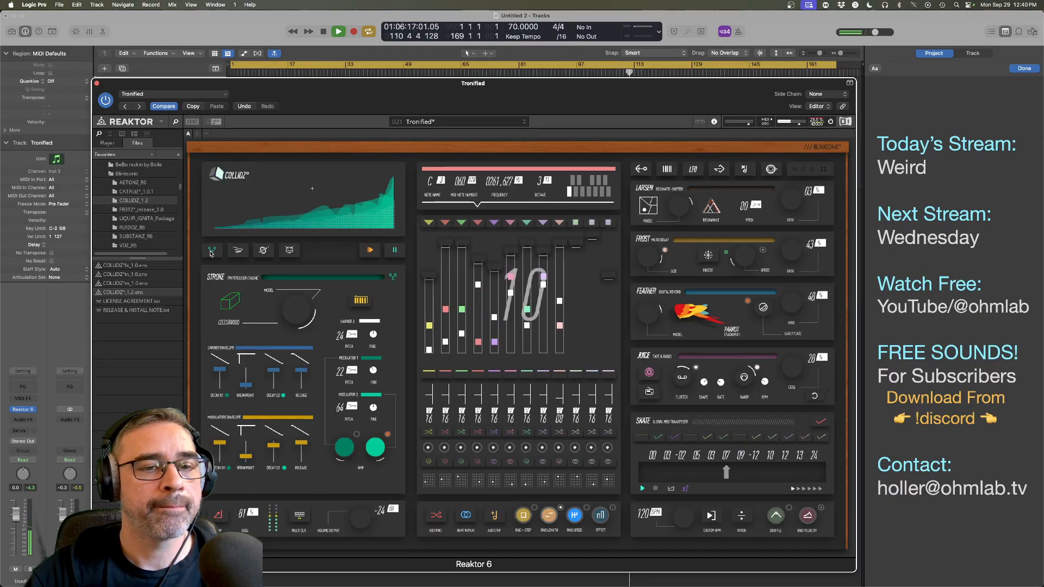
{"action": "mouse_move", "coordinate": [238, 251]}
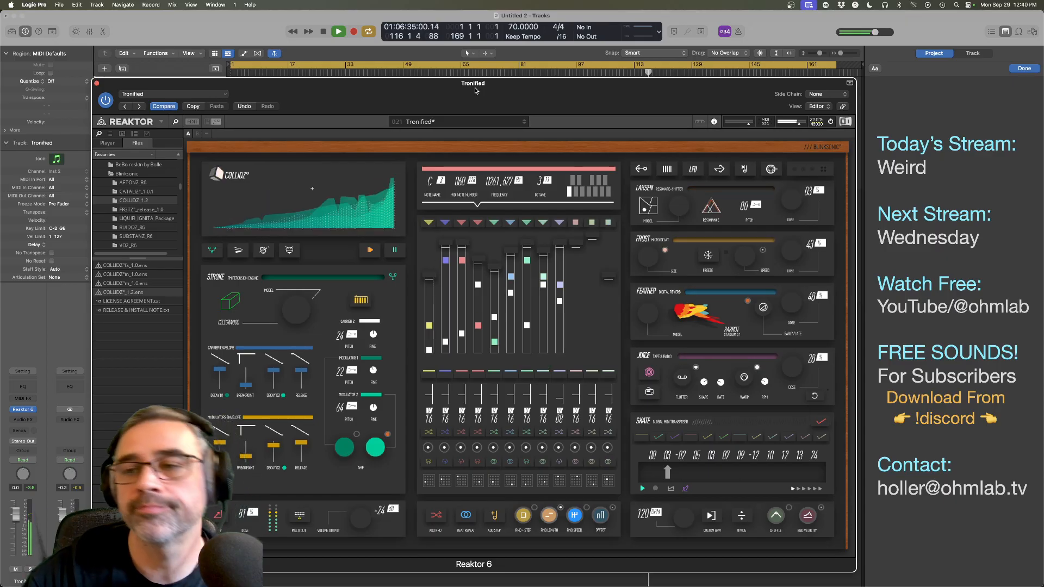
Step: Move the COLLIDZ window down to expose the arrangement, stop playback and turn off cycle mode
{"action": "left_click_drag", "start_coordinate": [475, 90], "coordinate": [483, 249]}
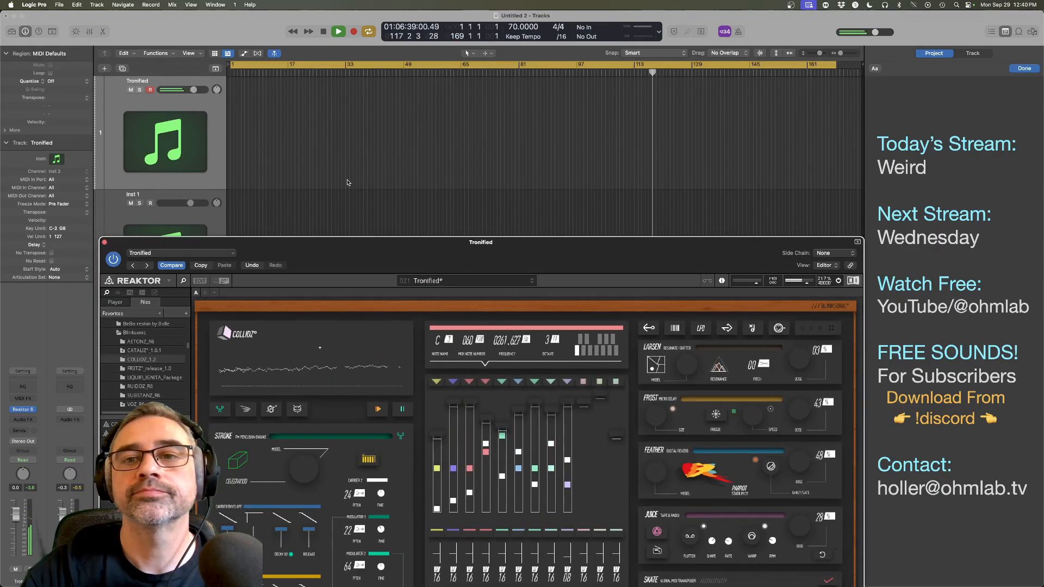
{"action": "key", "text": "space"}
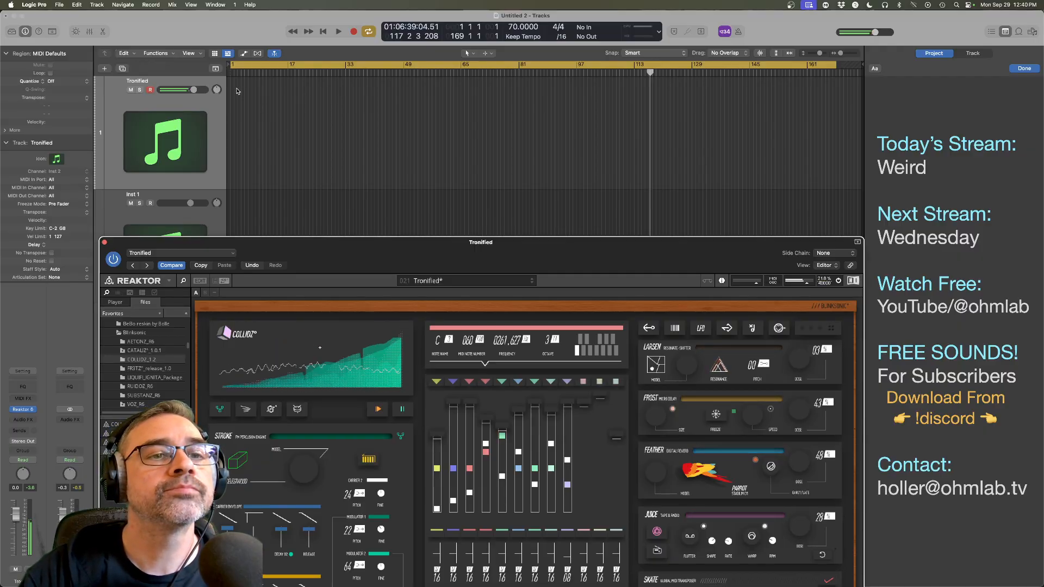
{"action": "left_click", "coordinate": [431, 112]}
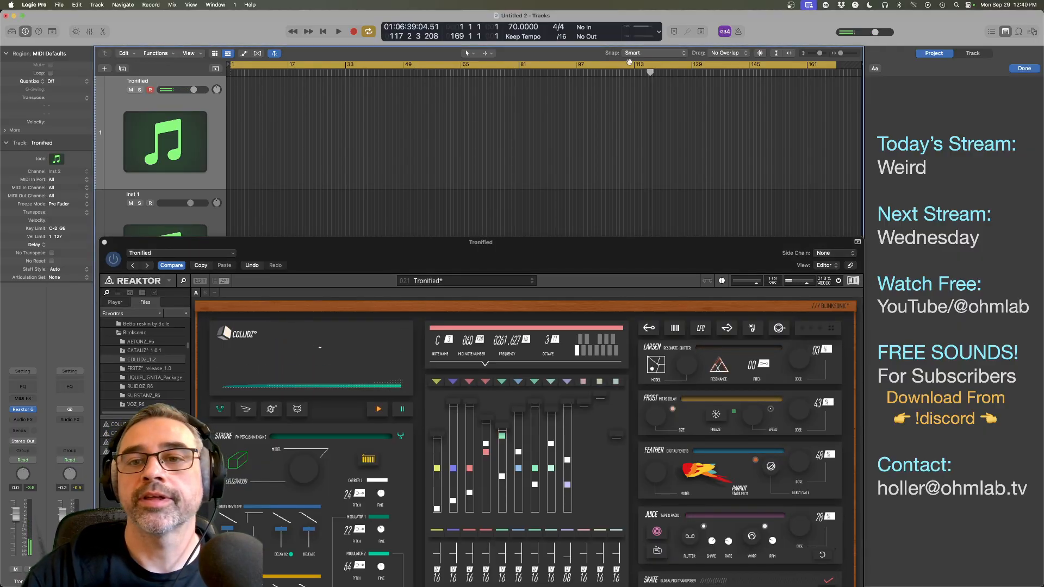
{"action": "key", "text": "c"}
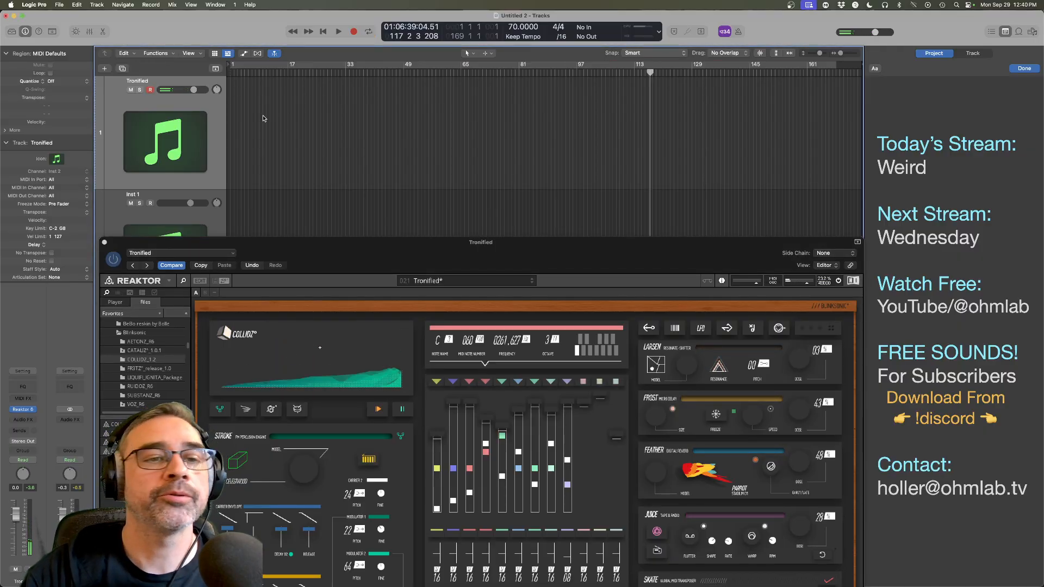
Step: Create an empty MIDI region at bar 1 of the Tronified track, extend it to about bar 66, and put the playhead at bar 65
{"action": "right_click", "coordinate": [232, 90]}
{"action": "left_click", "coordinate": [242, 91]}
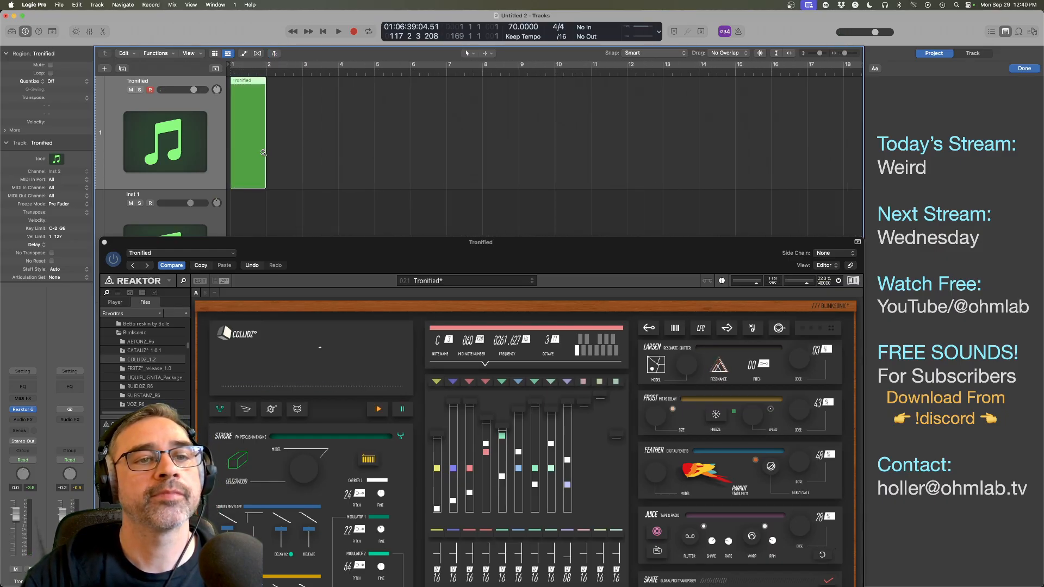
{"action": "left_click_drag", "start_coordinate": [265, 151], "coordinate": [702, 152]}
{"action": "scroll", "coordinate": [539, 150], "scroll_direction": "down", "scroll_amount": 5}
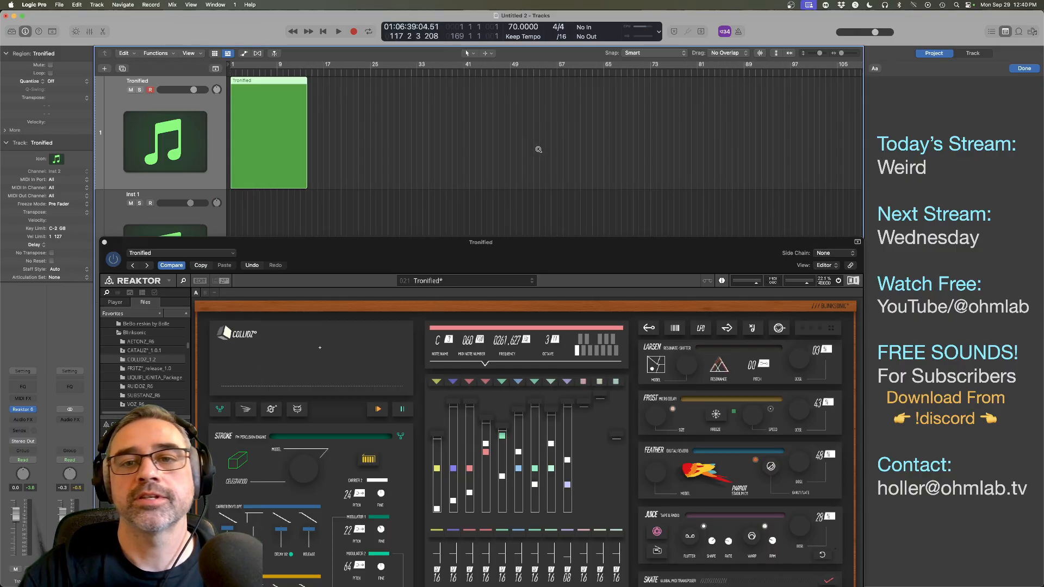
{"action": "scroll", "coordinate": [538, 150], "scroll_direction": "down", "scroll_amount": 1}
{"action": "left_click_drag", "start_coordinate": [299, 156], "coordinate": [580, 151]}
{"action": "left_click_drag", "start_coordinate": [305, 72], "coordinate": [570, 75]}
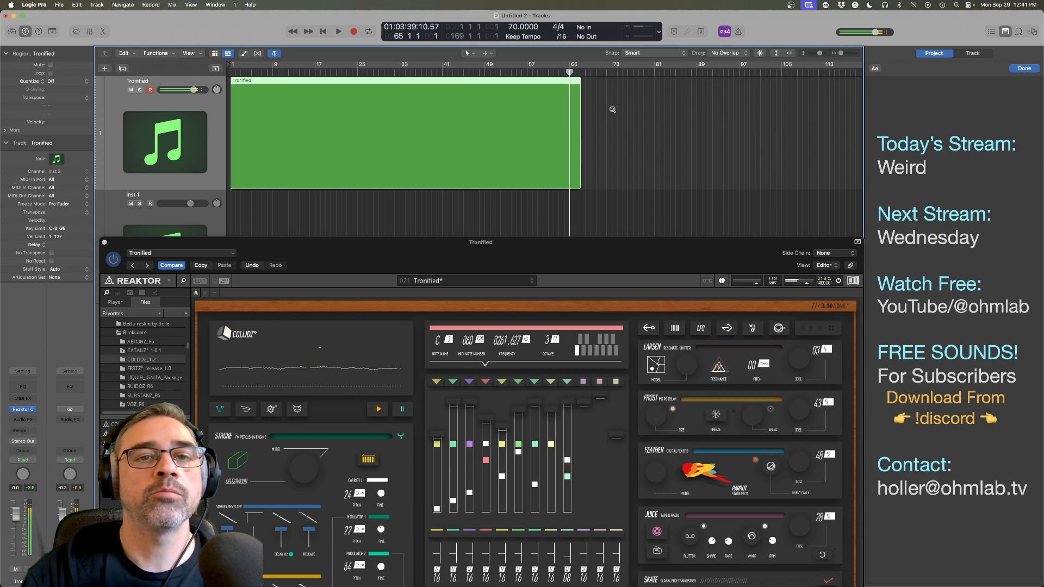
Step: Move the playhead to bar 113 and extend the Tronified MIDI region so it ends there
{"action": "scroll", "coordinate": [613, 110], "scroll_direction": "down", "scroll_amount": 3}
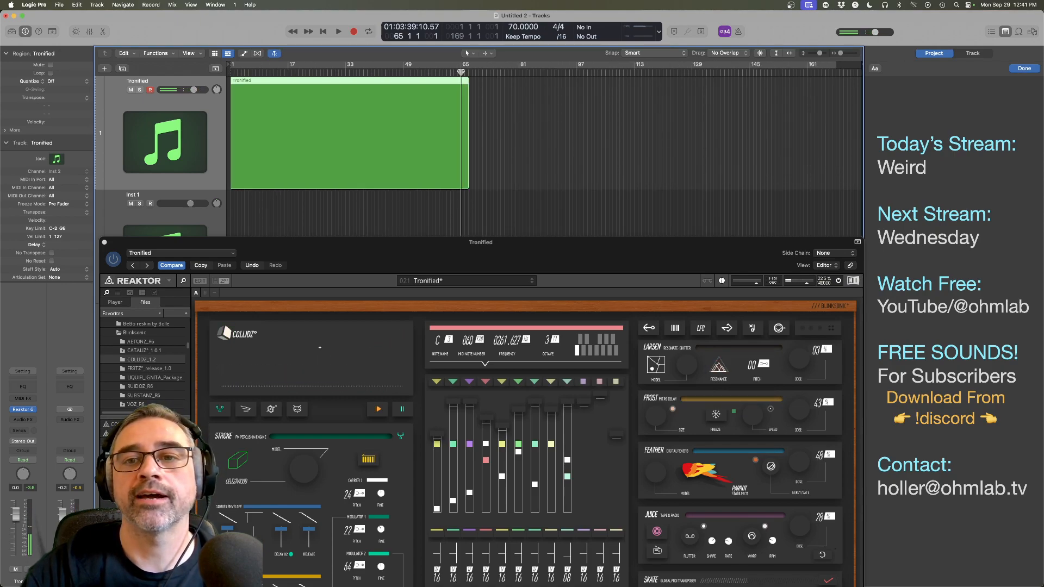
{"action": "left_click_drag", "start_coordinate": [461, 72], "coordinate": [635, 73]}
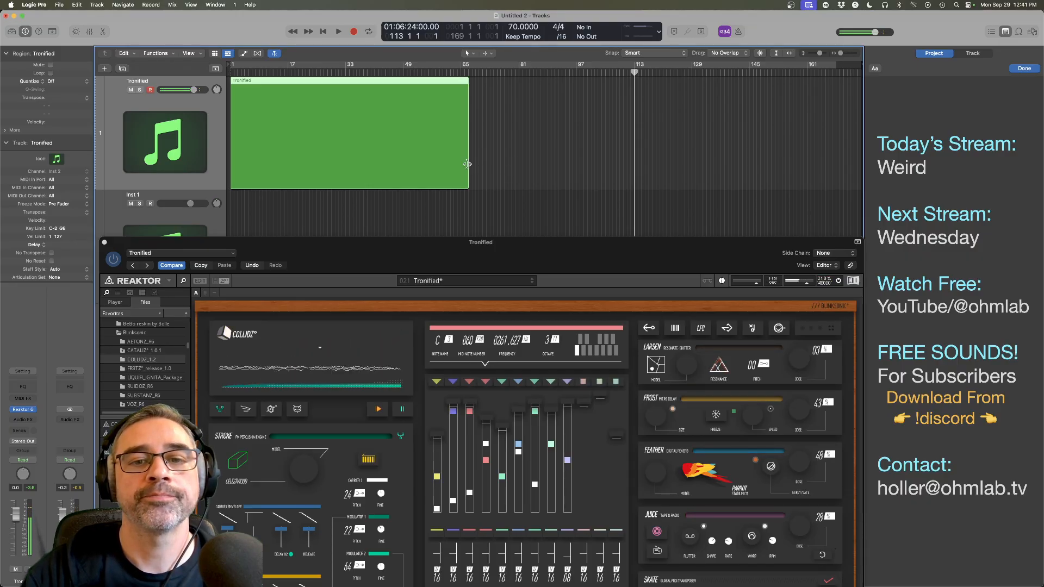
{"action": "left_click_drag", "start_coordinate": [468, 164], "coordinate": [633, 161]}
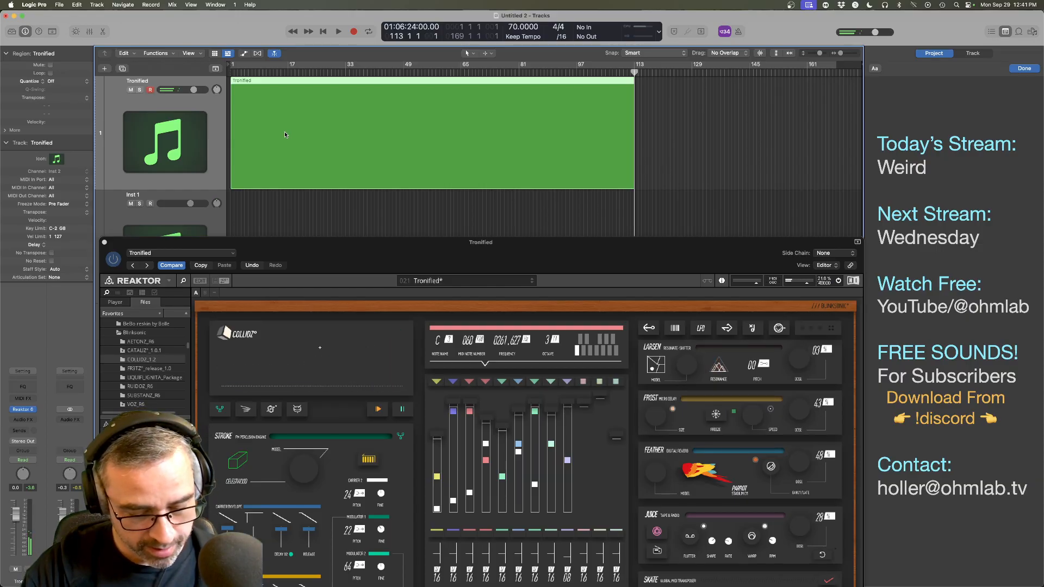
{"action": "key", "text": "ctrl+b"}
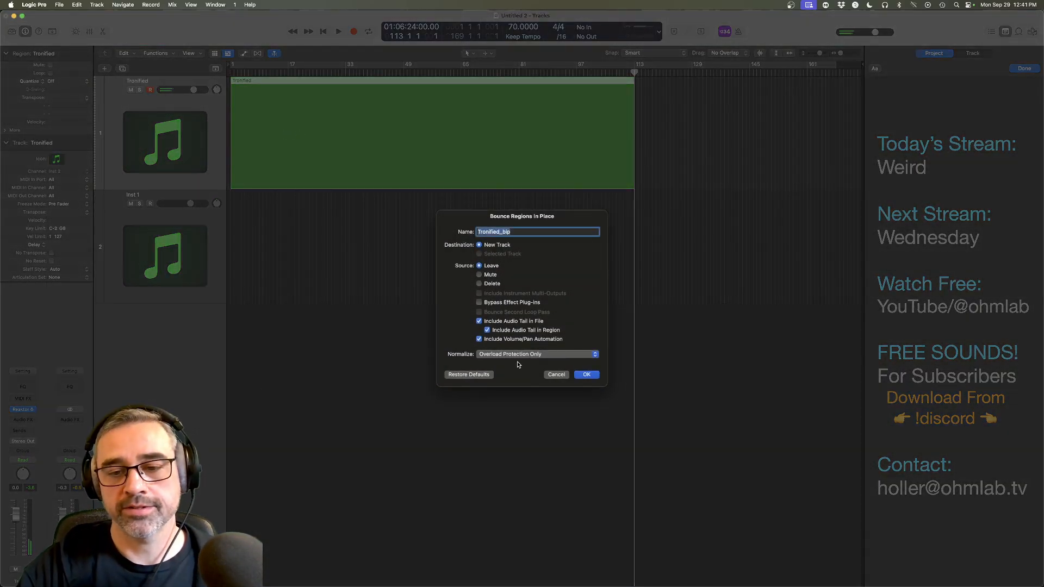
{"action": "left_click", "coordinate": [564, 376]}
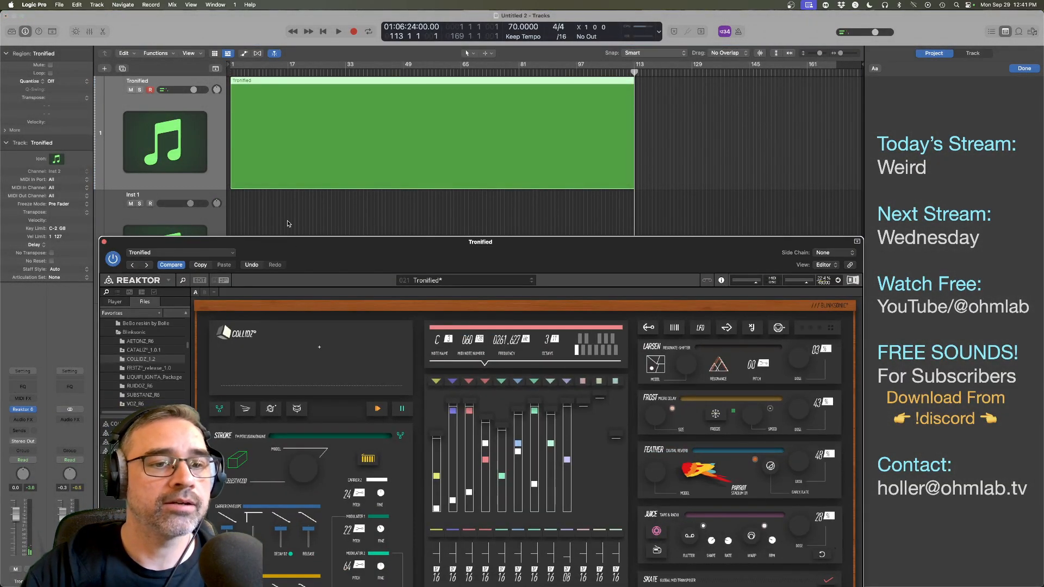
{"action": "left_click", "coordinate": [288, 224]}
Step: Save the project as 9.29.25_Collide in the Streams folder
{"action": "left_click", "coordinate": [59, 5]}
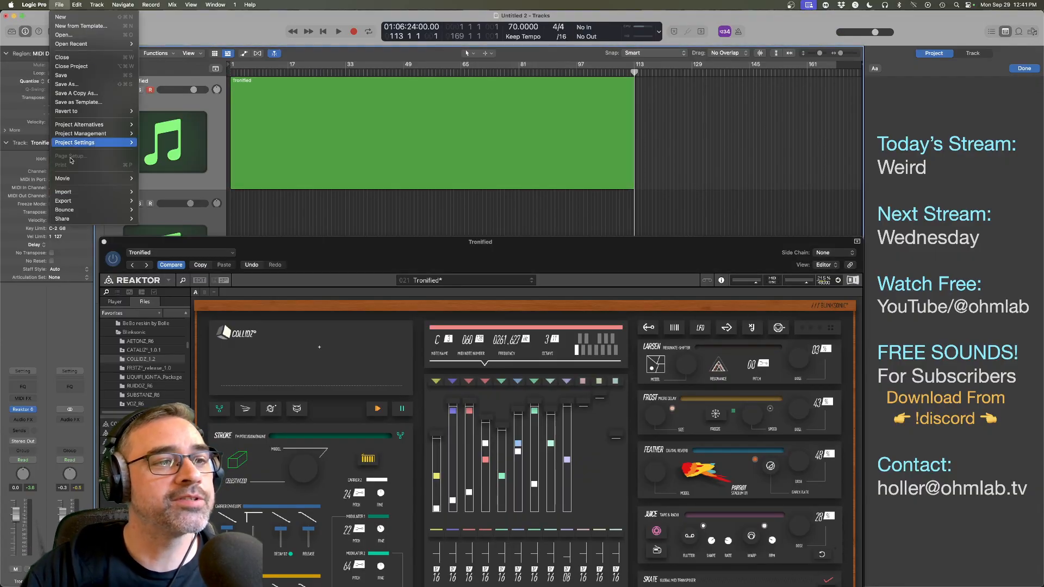
{"action": "left_click", "coordinate": [67, 85]}
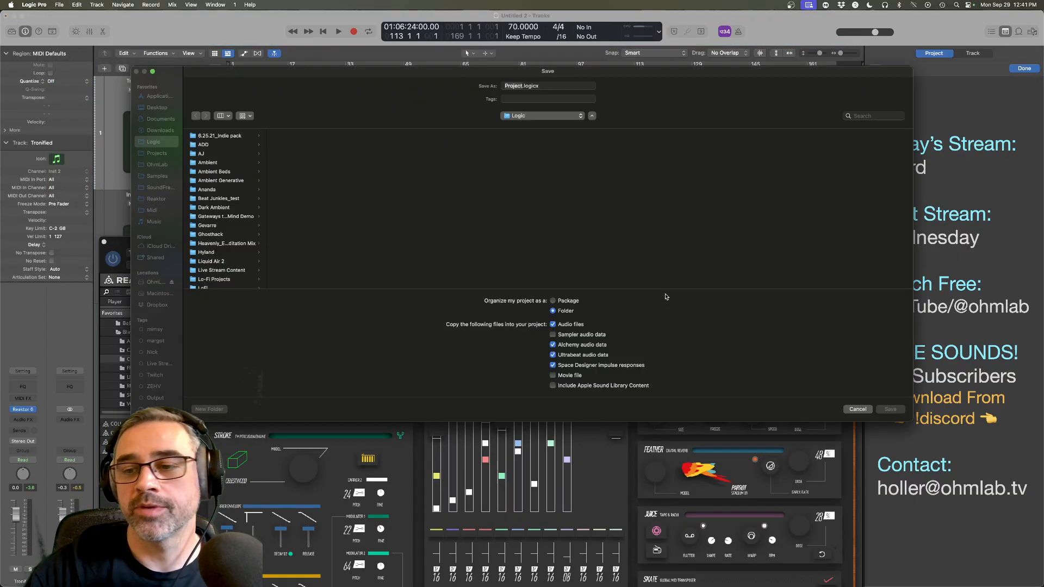
{"action": "scroll", "coordinate": [232, 275], "scroll_direction": "down", "scroll_amount": 5}
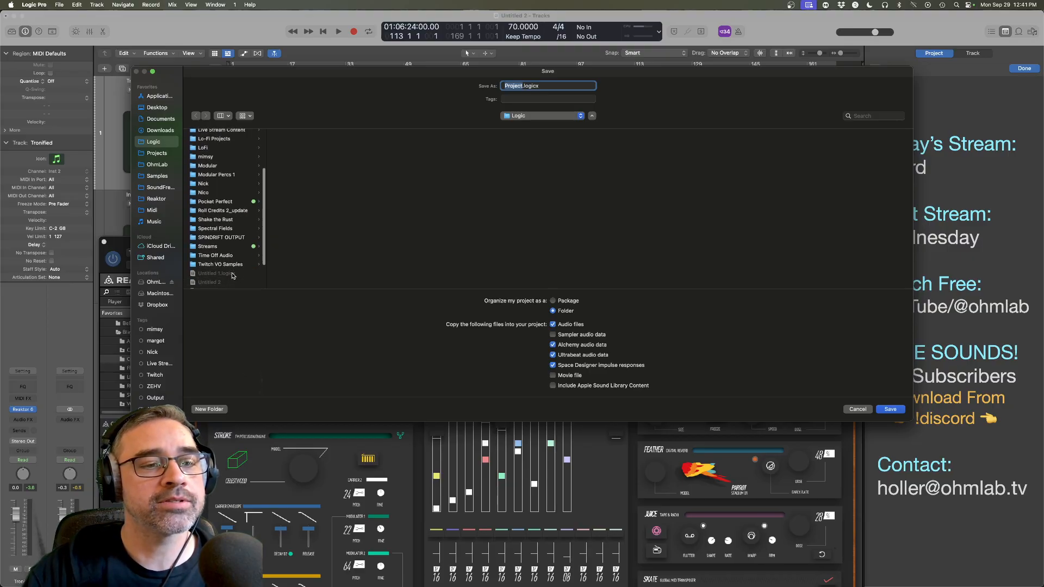
{"action": "scroll", "coordinate": [218, 255], "scroll_direction": "down", "scroll_amount": 2}
{"action": "left_click", "coordinate": [220, 228]}
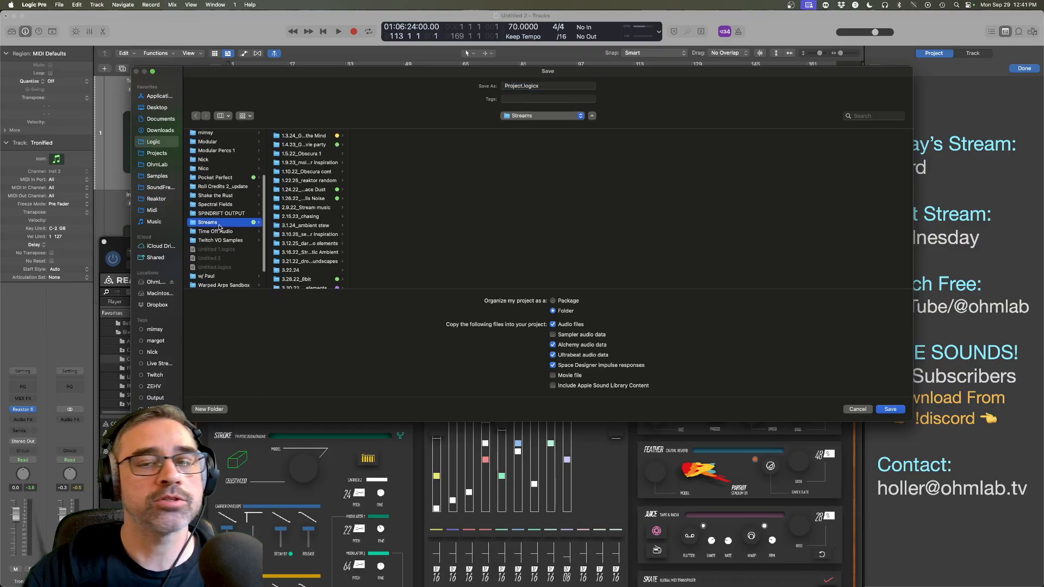
{"action": "left_click_drag", "start_coordinate": [541, 86], "coordinate": [438, 81]}
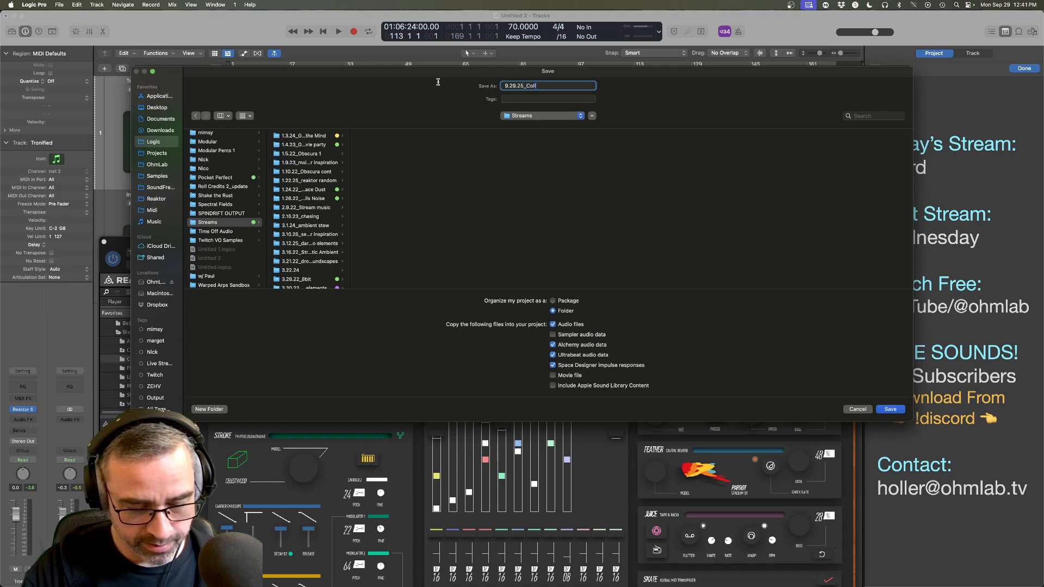
{"action": "left_click", "coordinate": [892, 409]}
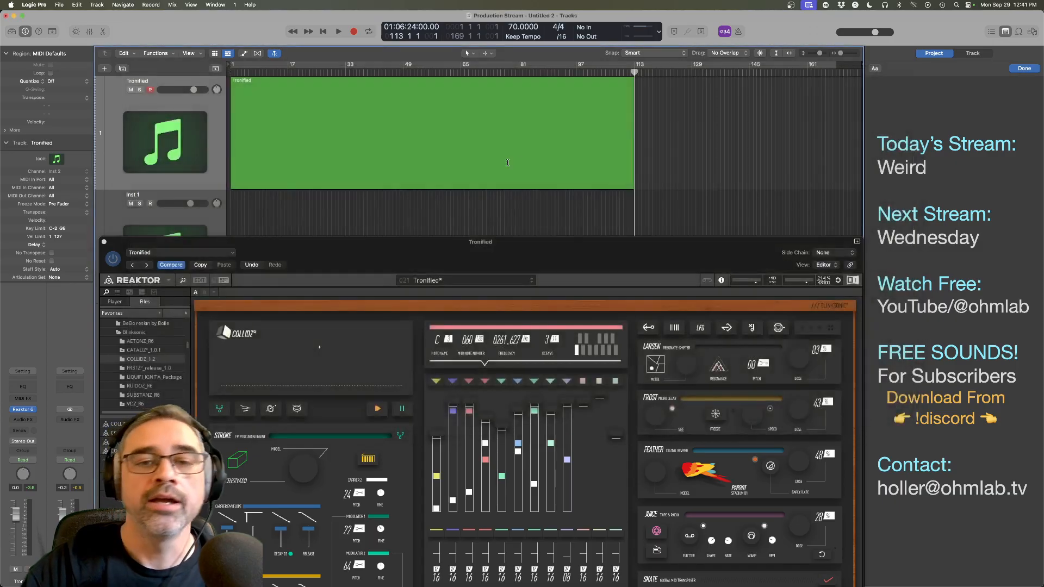
Step: Bounce the Tronified region in place to a new track named Tronified_bip, leaving the source region, and close the Reaktor window
{"action": "left_click", "coordinate": [337, 148]}
{"action": "key", "text": "ctrl+b"}
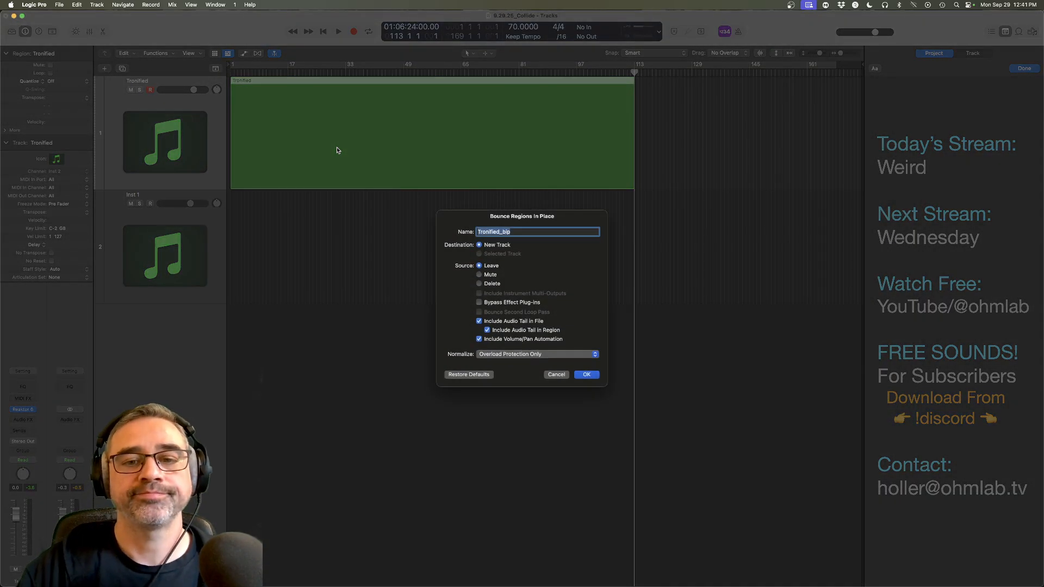
{"action": "left_click", "coordinate": [587, 375]}
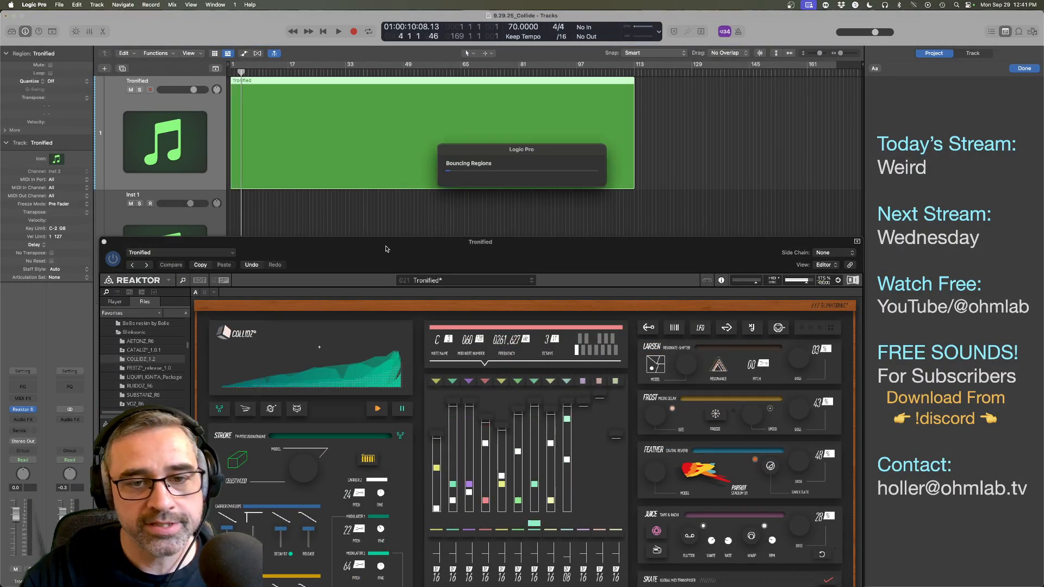
{"action": "left_click_drag", "start_coordinate": [385, 244], "coordinate": [379, 211]}
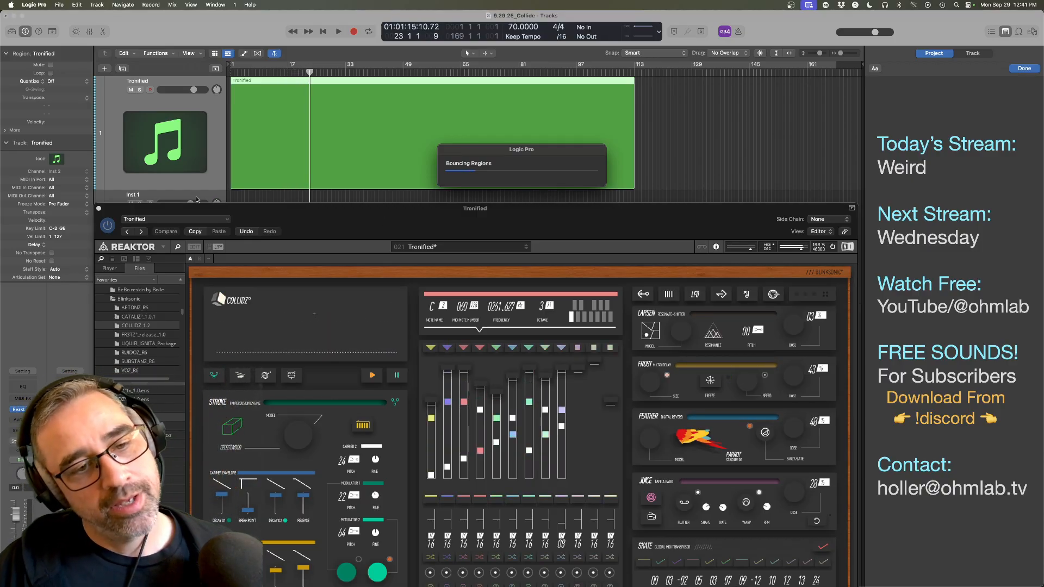
{"action": "left_click_drag", "start_coordinate": [314, 216], "coordinate": [313, 101]}
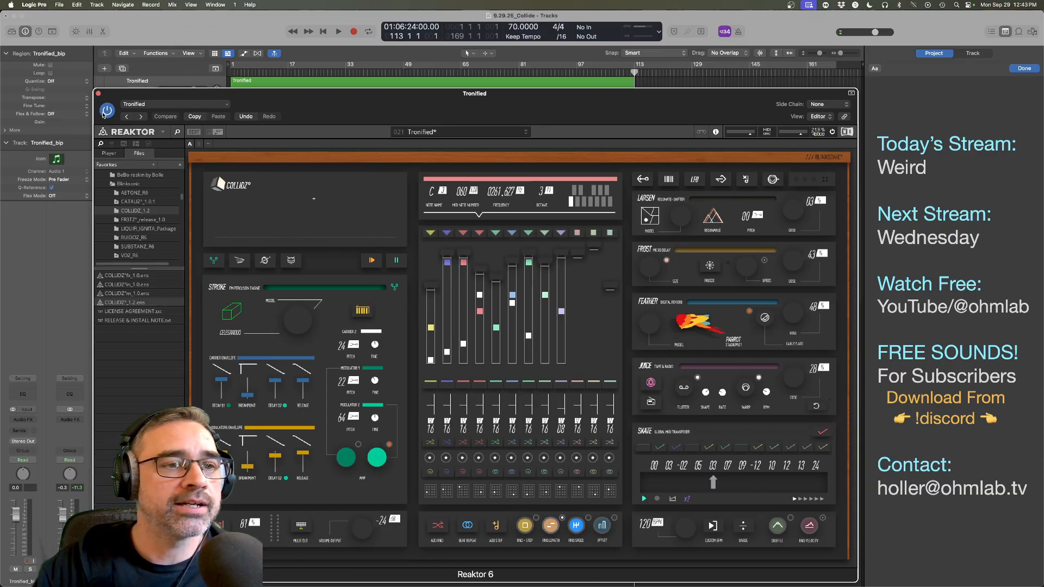
{"action": "left_click", "coordinate": [99, 93]}
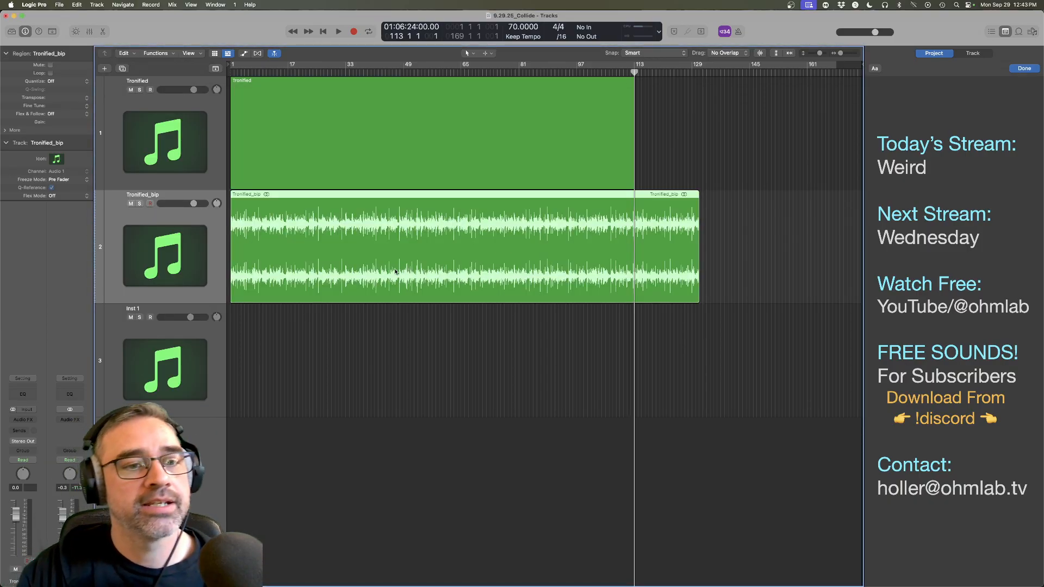
Step: Solo the Tronified_bip track and play the bounced audio from the start of the project
{"action": "left_click", "coordinate": [139, 203]}
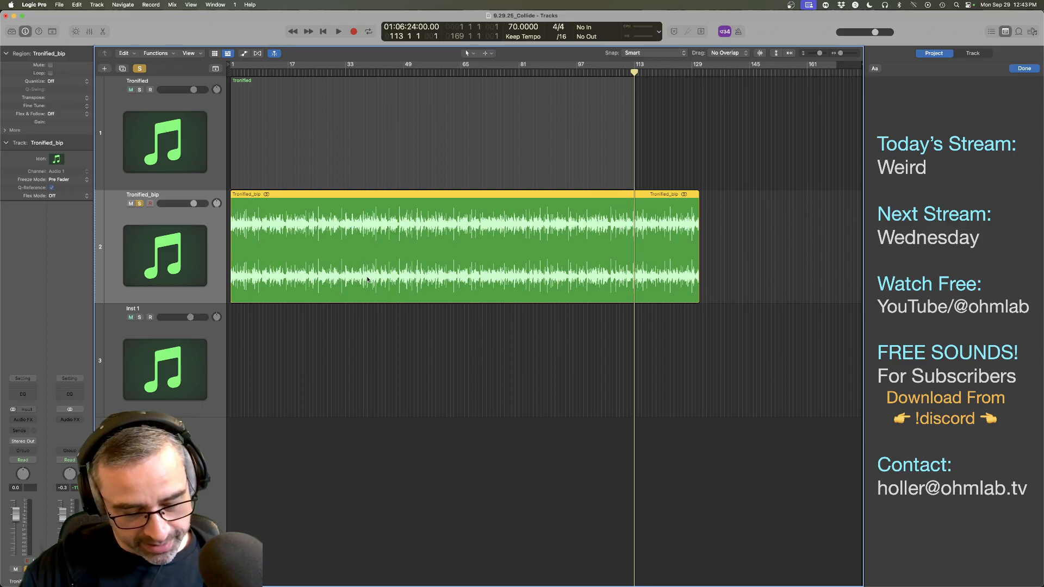
{"action": "scroll", "coordinate": [367, 280], "scroll_direction": "up", "scroll_amount": 10}
{"action": "scroll", "coordinate": [369, 280], "scroll_direction": "down", "scroll_amount": 1}
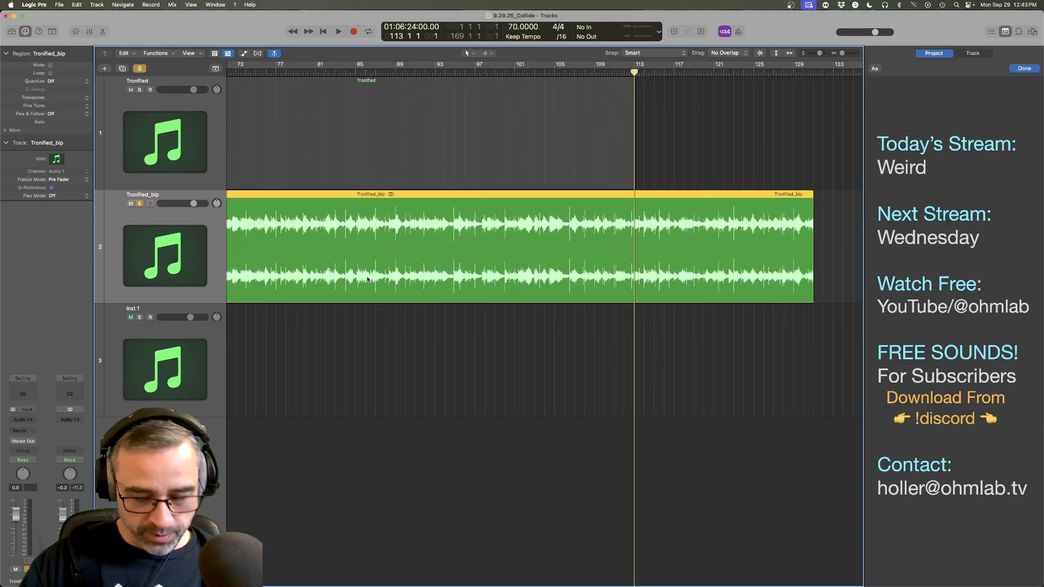
{"action": "key", "text": "Return"}
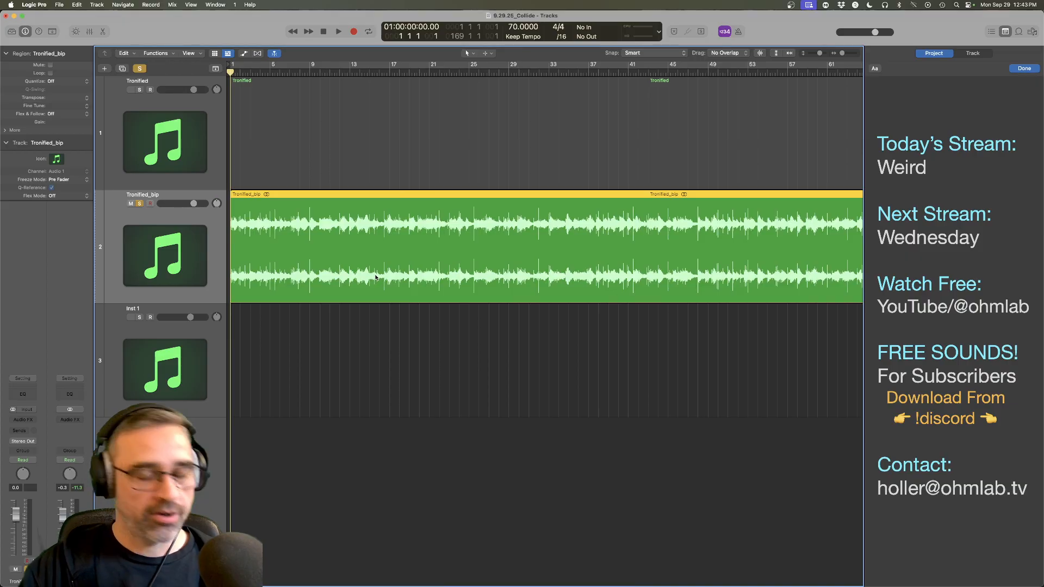
{"action": "key", "text": "space"}
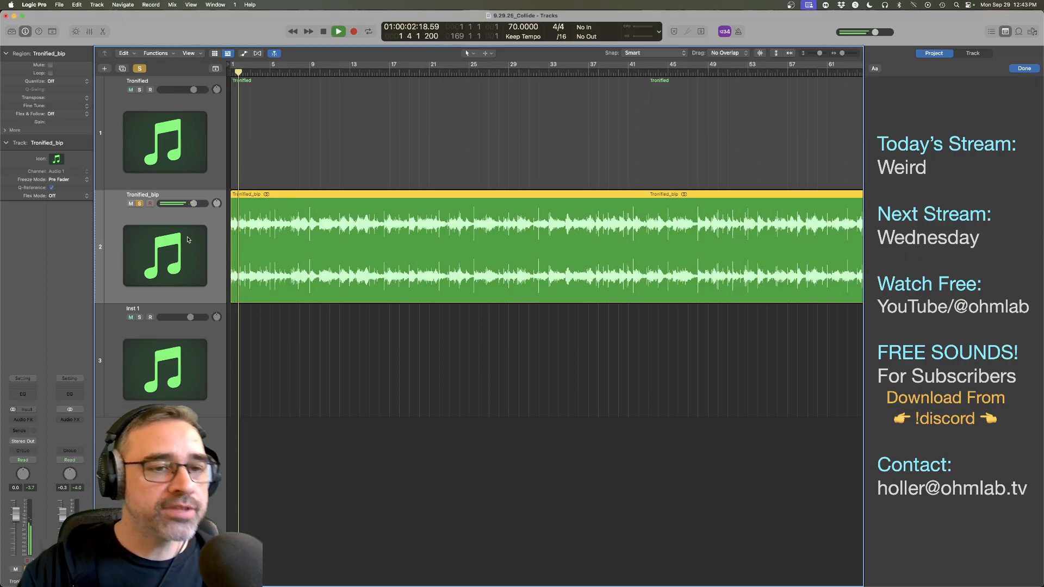
Step: Examine the bounced Tronified_bip waveform in close-up over the opening bars during playback
{"action": "key", "text": "super+Down"}
{"action": "key", "text": "super+Down"}
{"action": "key", "text": "super+Down"}
{"action": "key", "text": "super+Down"}
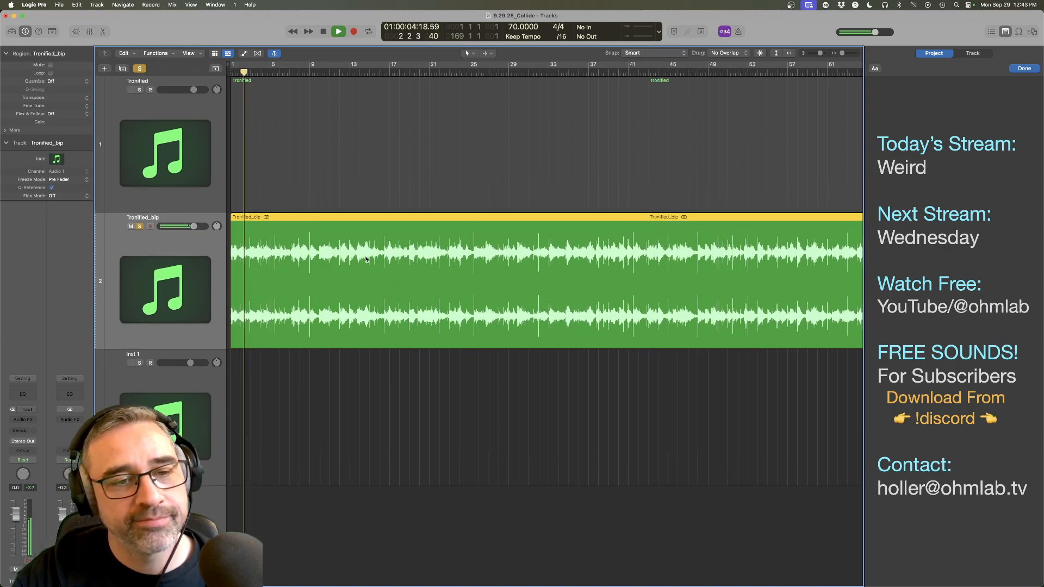
{"action": "key", "text": "super+Right"}
{"action": "key", "text": "super+Right"}
{"action": "key", "text": "super+Right"}
{"action": "key", "text": "super+Right"}
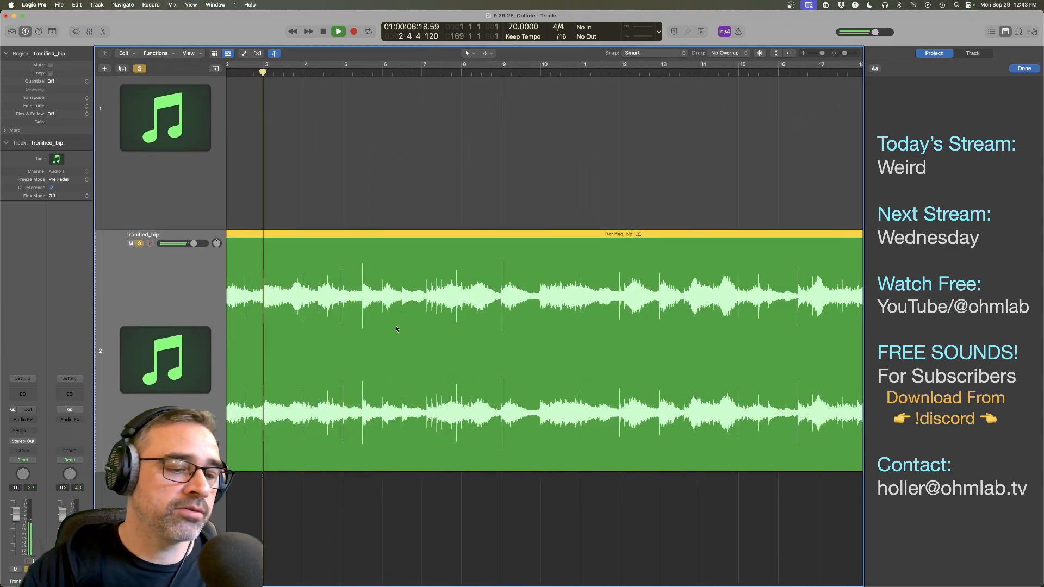
{"action": "scroll", "coordinate": [408, 315], "scroll_direction": "left", "scroll_amount": 2}
{"action": "scroll", "coordinate": [403, 309], "scroll_direction": "right", "scroll_amount": 3}
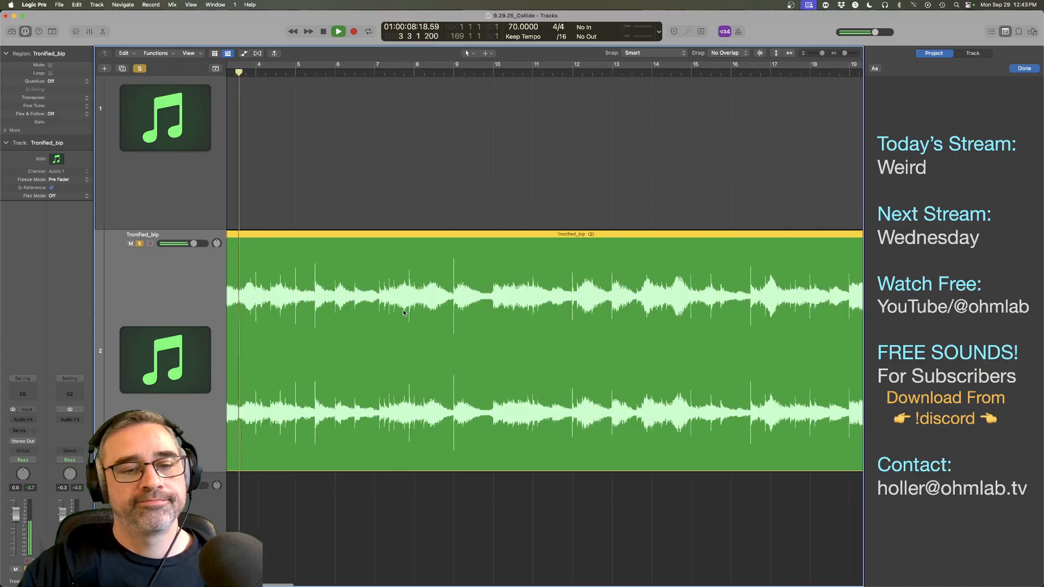
{"action": "key", "text": "super+Up"}
{"action": "scroll", "coordinate": [403, 313], "scroll_direction": "down", "scroll_amount": 5}
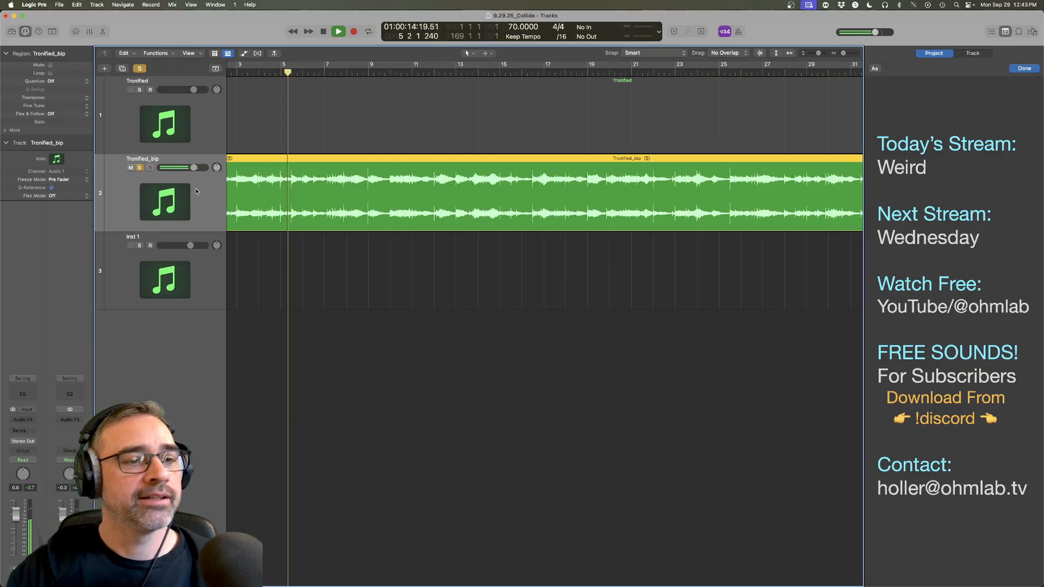
Step: Add a new software instrument track below Inst 1 and load Reaktor 6 on it
{"action": "left_click", "coordinate": [189, 280]}
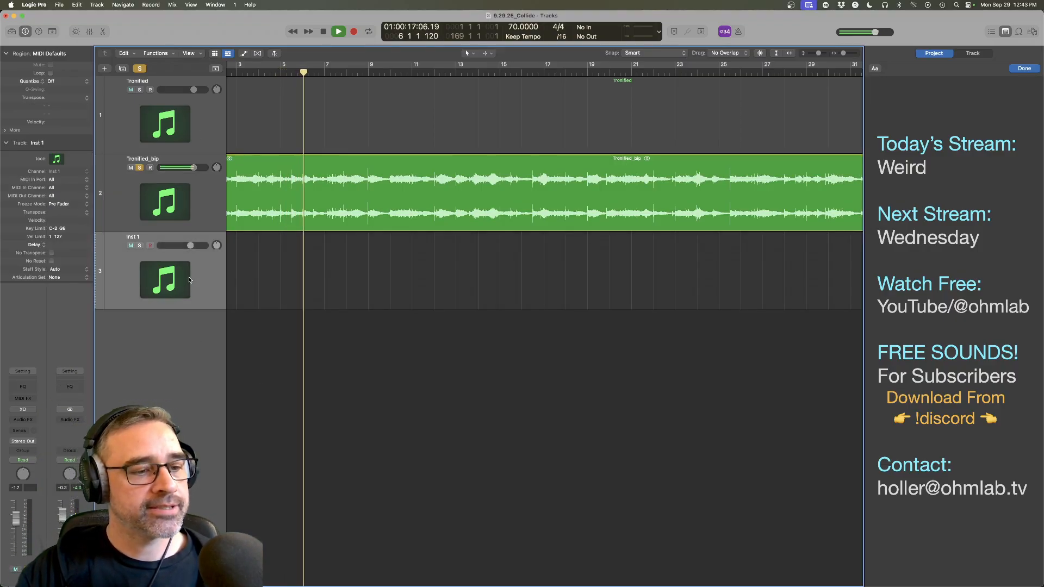
{"action": "left_click", "coordinate": [192, 142]}
{"action": "double_click", "coordinate": [189, 375]}
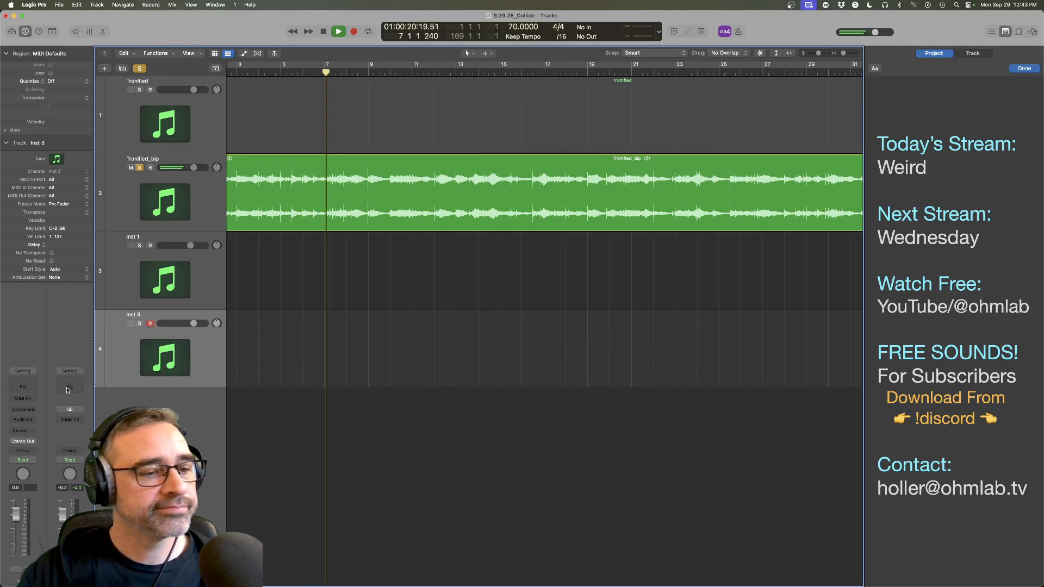
{"action": "left_click", "coordinate": [24, 409]}
{"action": "left_click", "coordinate": [36, 442]}
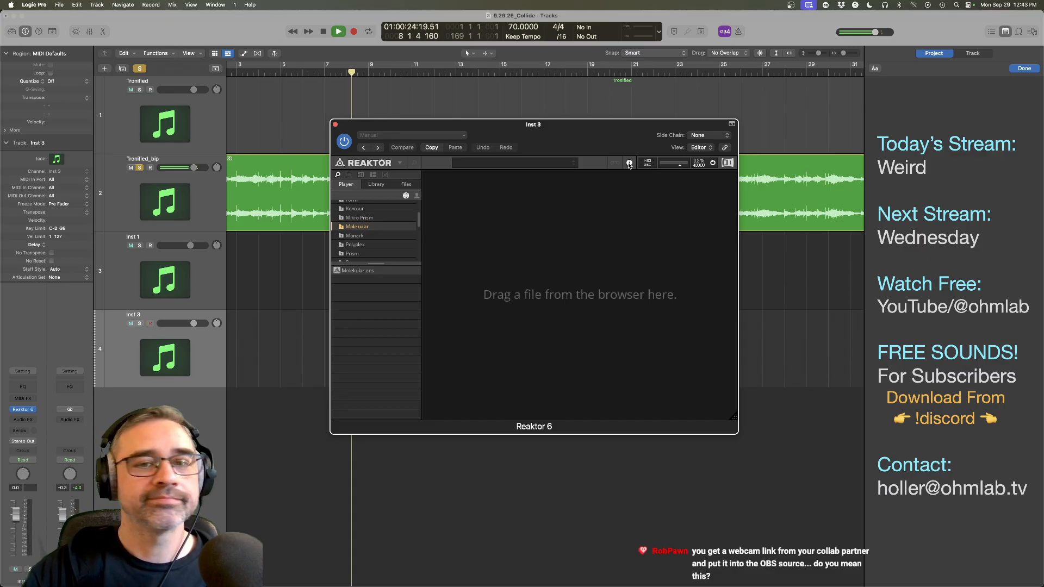
Step: Load the FR3TZ 1.0 ensemble from the Blinksonic release folder into the new Reaktor instance
{"action": "left_click", "coordinate": [407, 185]}
{"action": "scroll", "coordinate": [374, 240], "scroll_direction": "up", "scroll_amount": 5}
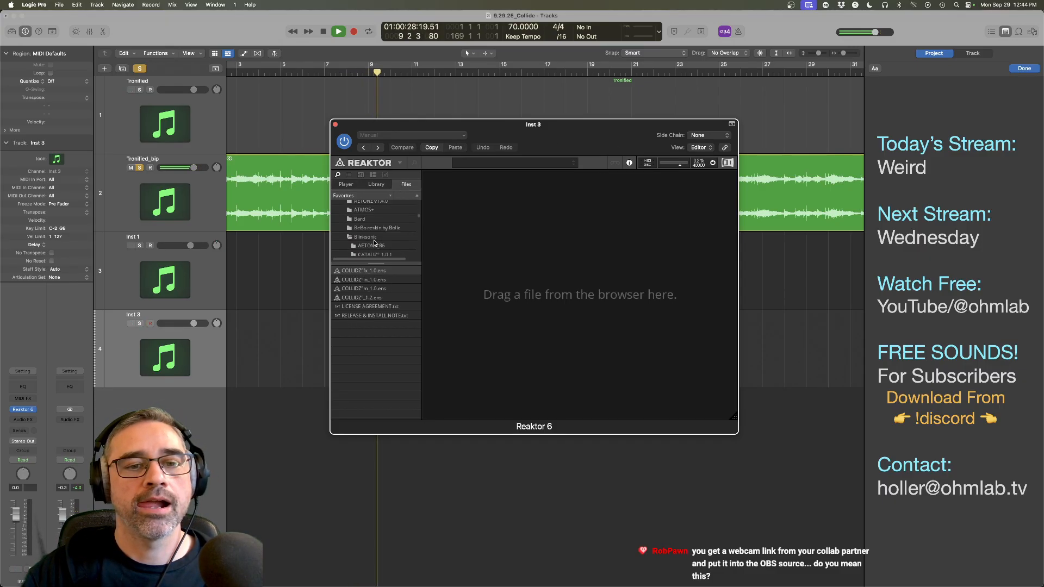
{"action": "scroll", "coordinate": [374, 239], "scroll_direction": "down", "scroll_amount": 2}
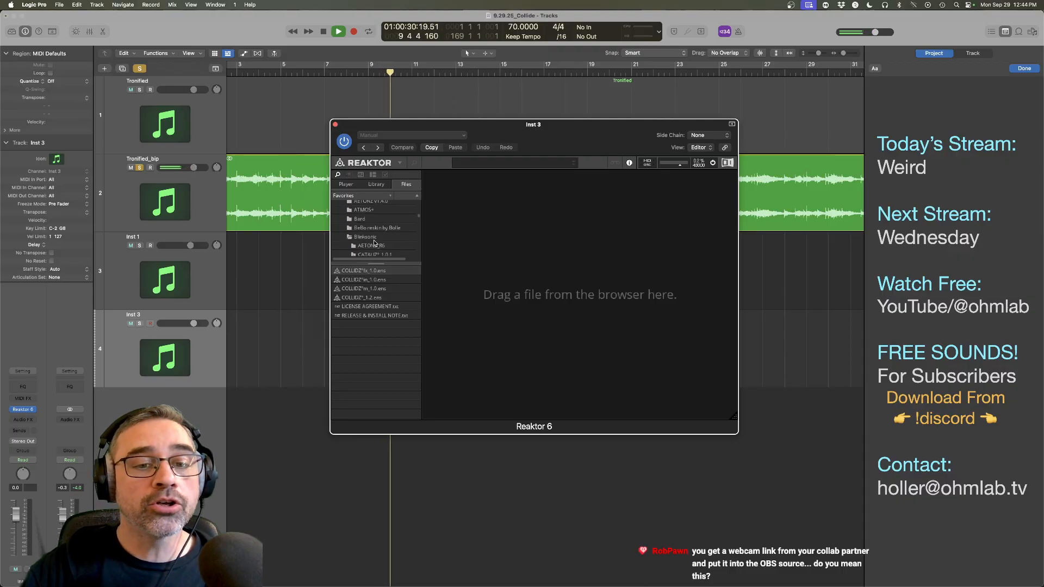
{"action": "scroll", "coordinate": [394, 239], "scroll_direction": "down", "scroll_amount": 5}
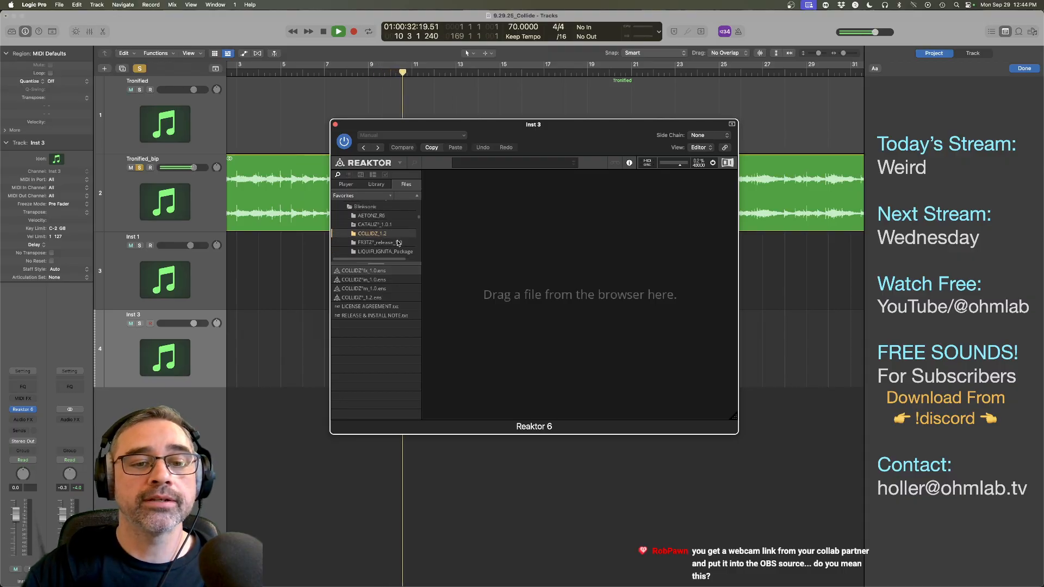
{"action": "left_click", "coordinate": [380, 225]}
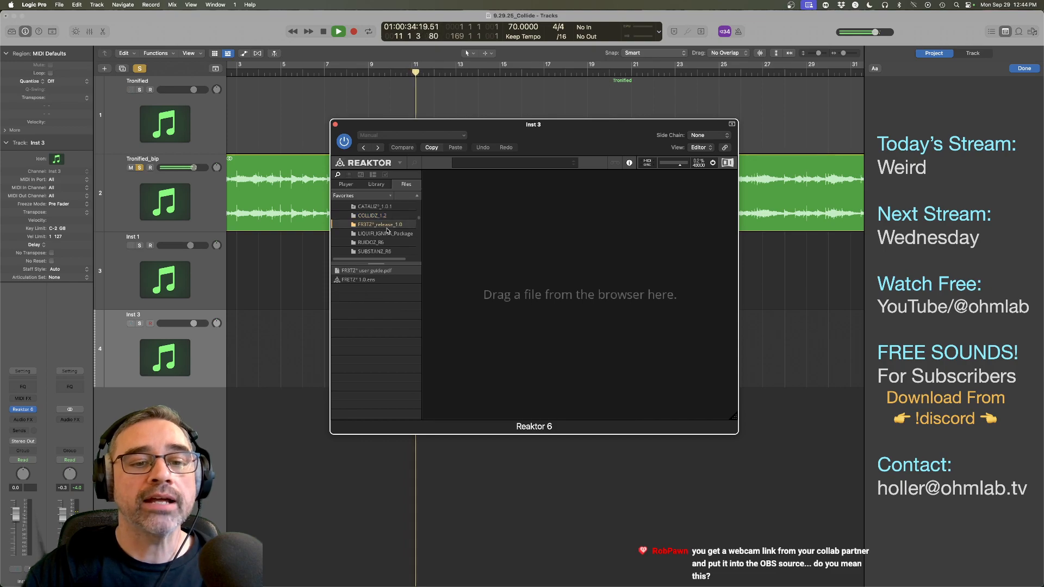
{"action": "double_click", "coordinate": [359, 280]}
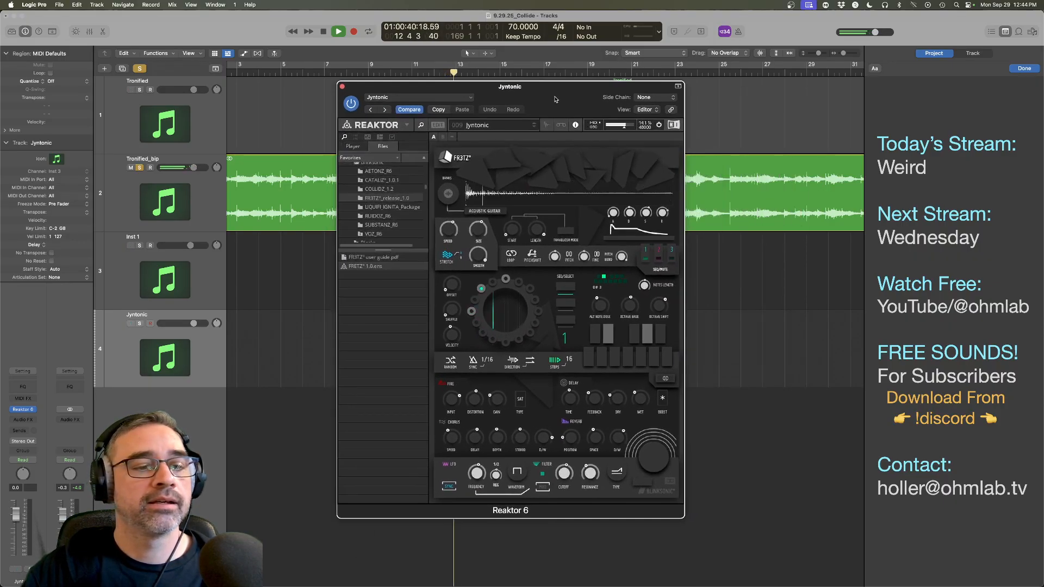
Step: Solo the FR3TZ track, load its SlowHarm snapshot and move the plug-in window clear of the track headers
{"action": "left_click_drag", "start_coordinate": [574, 125], "coordinate": [534, 157]}
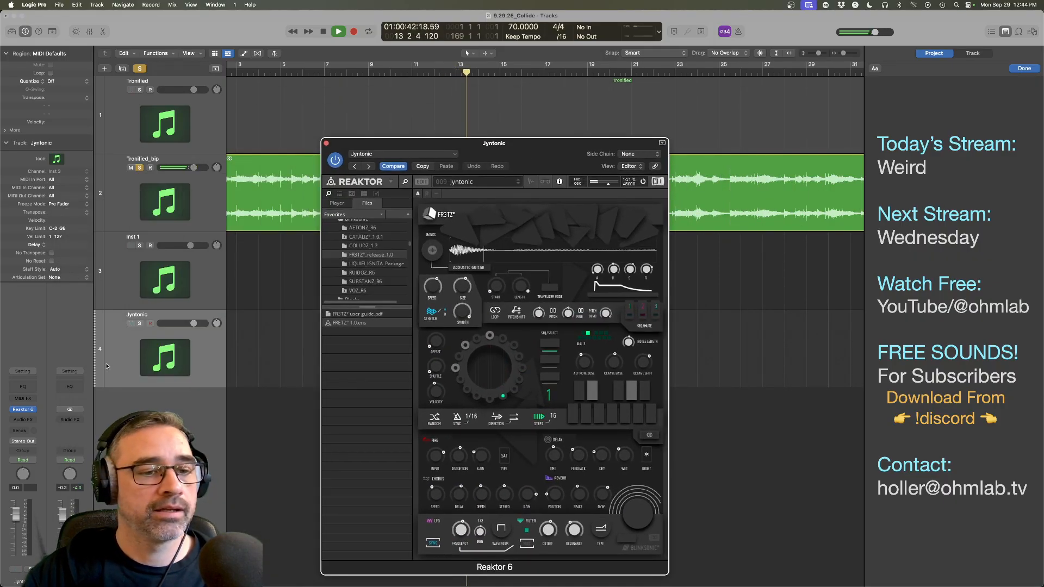
{"action": "left_click", "coordinate": [140, 324]}
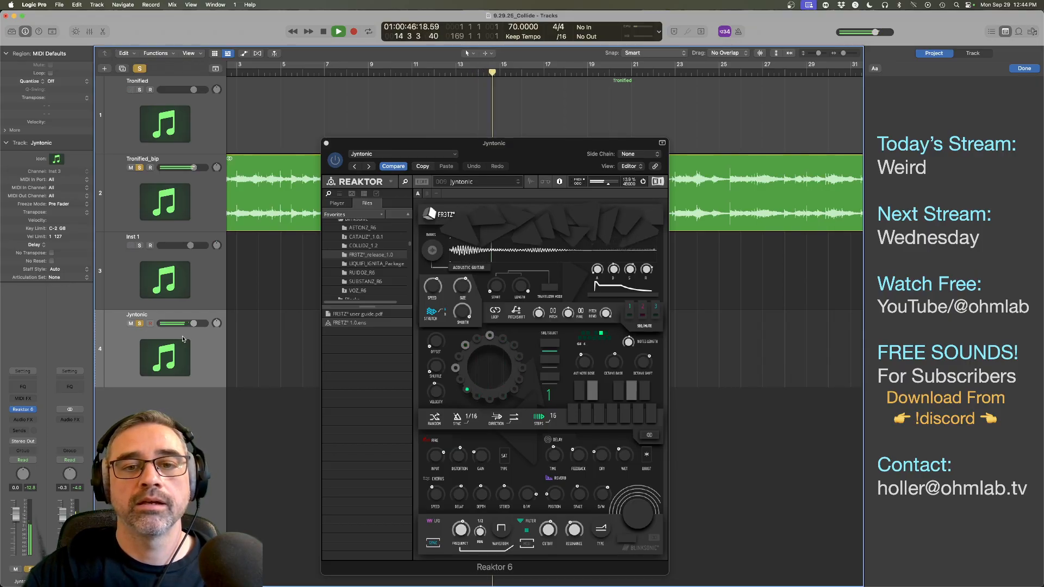
{"action": "left_click", "coordinate": [482, 182]}
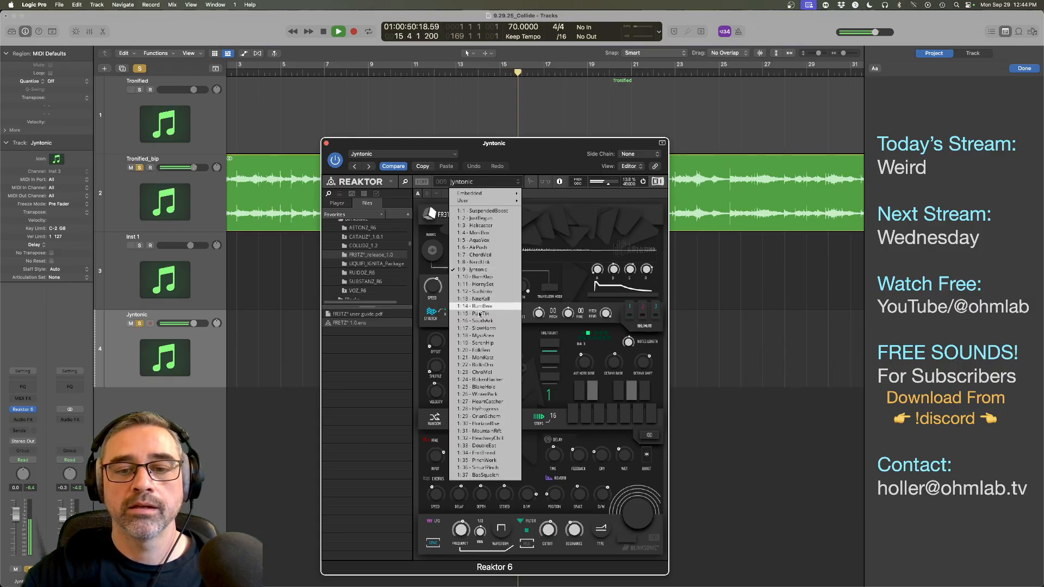
{"action": "left_click", "coordinate": [490, 329]}
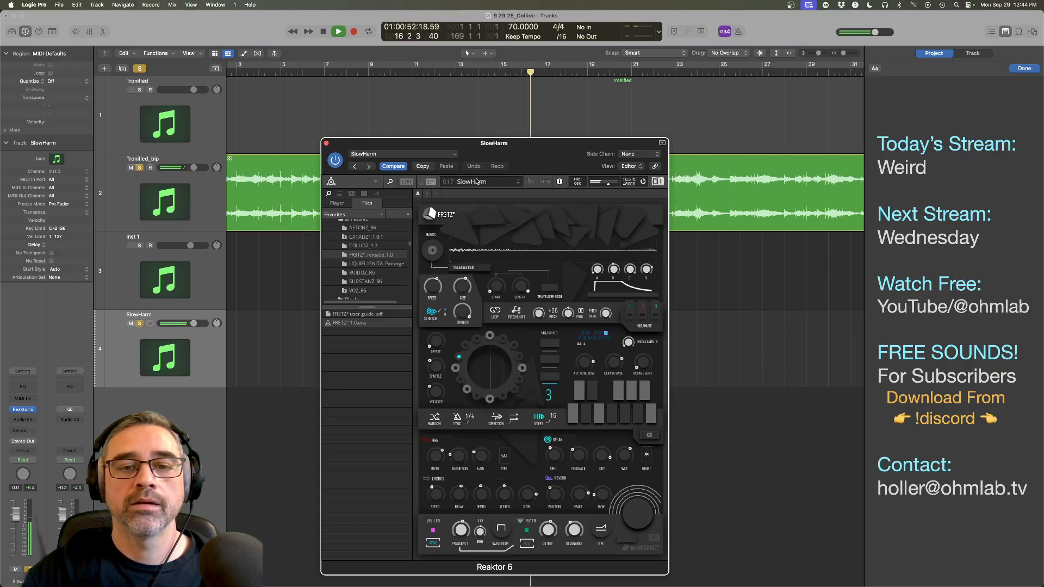
{"action": "left_click_drag", "start_coordinate": [475, 154], "coordinate": [472, 125]}
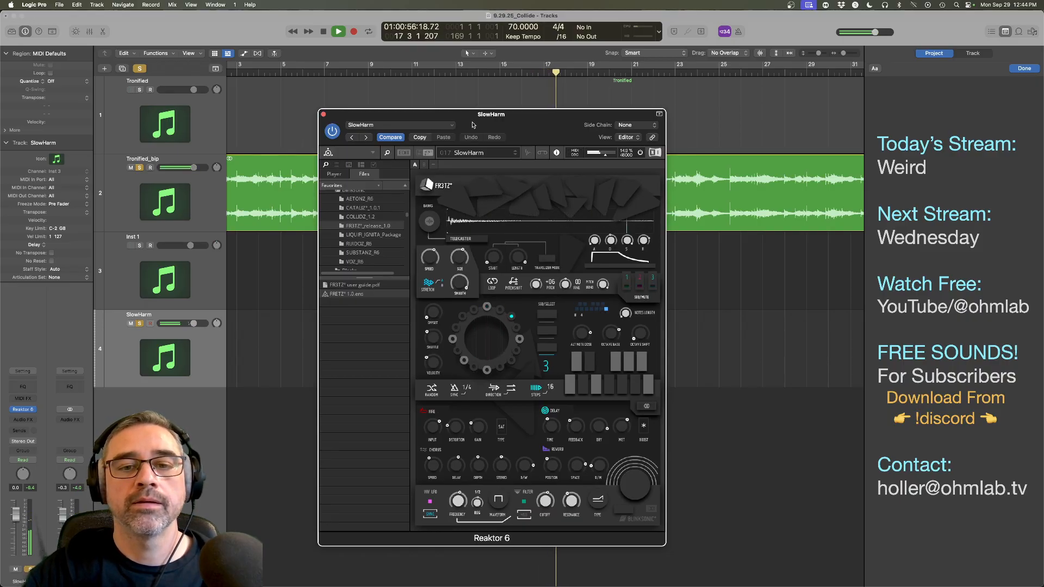
{"action": "left_click_drag", "start_coordinate": [472, 125], "coordinate": [605, 124]}
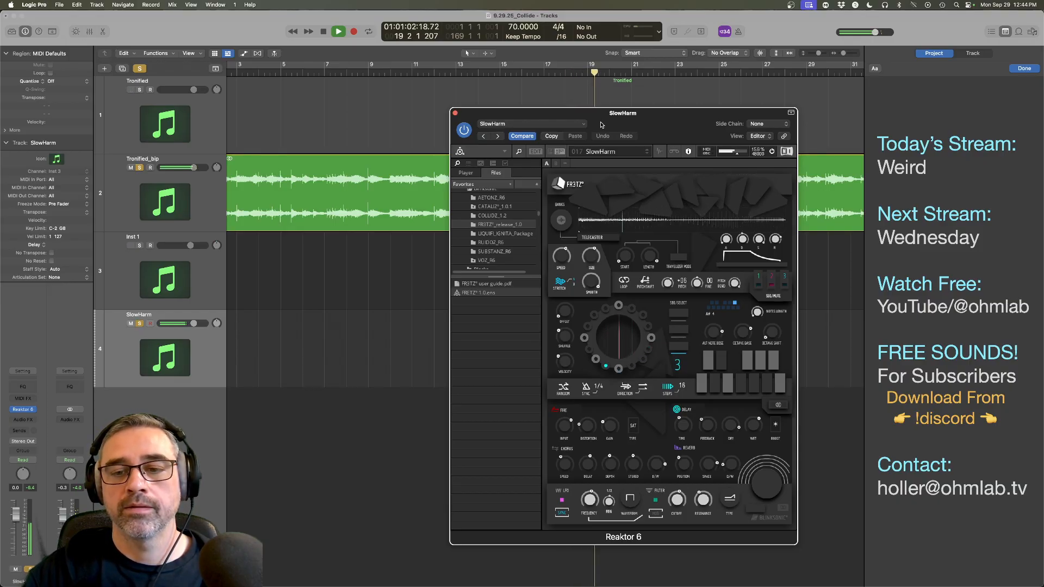
{"action": "left_click_drag", "start_coordinate": [640, 125], "coordinate": [670, 119]}
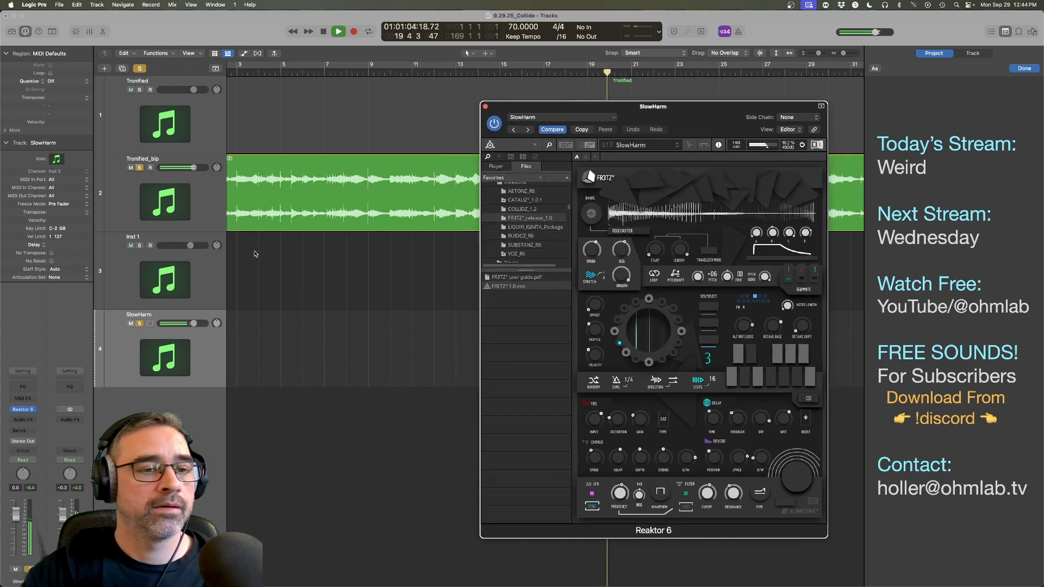
Step: Add a new software instrument track below SlowHarm, load Reaktor 6 on it and solo the track
{"action": "left_click", "coordinate": [187, 265]}
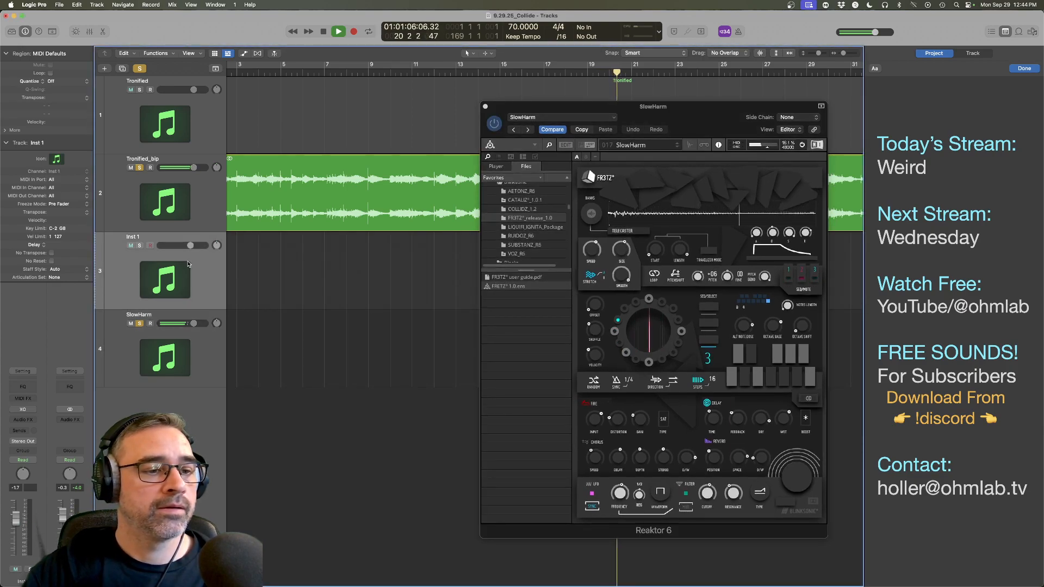
{"action": "double_click", "coordinate": [185, 415]}
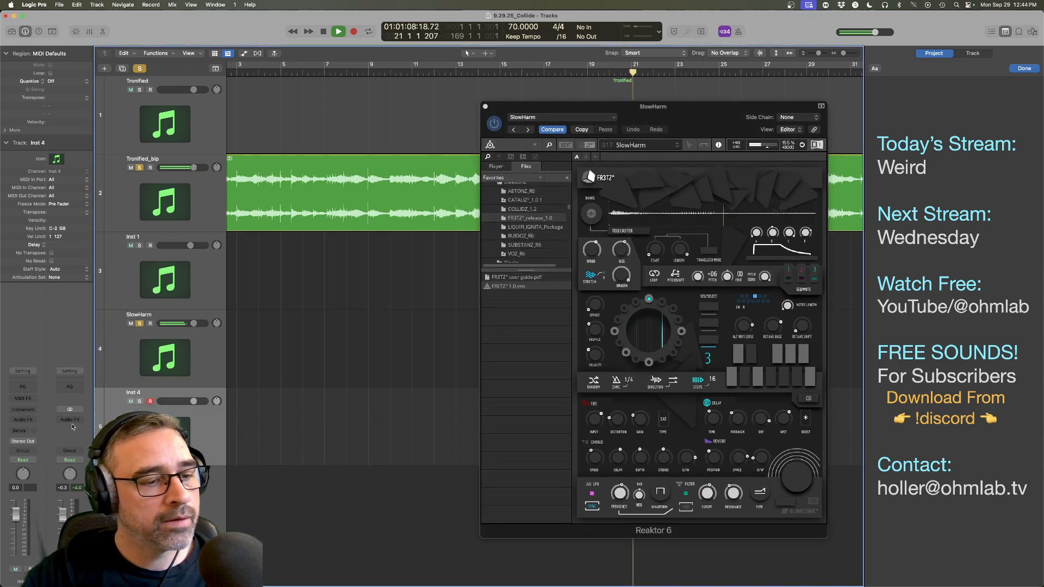
{"action": "left_click", "coordinate": [37, 412]}
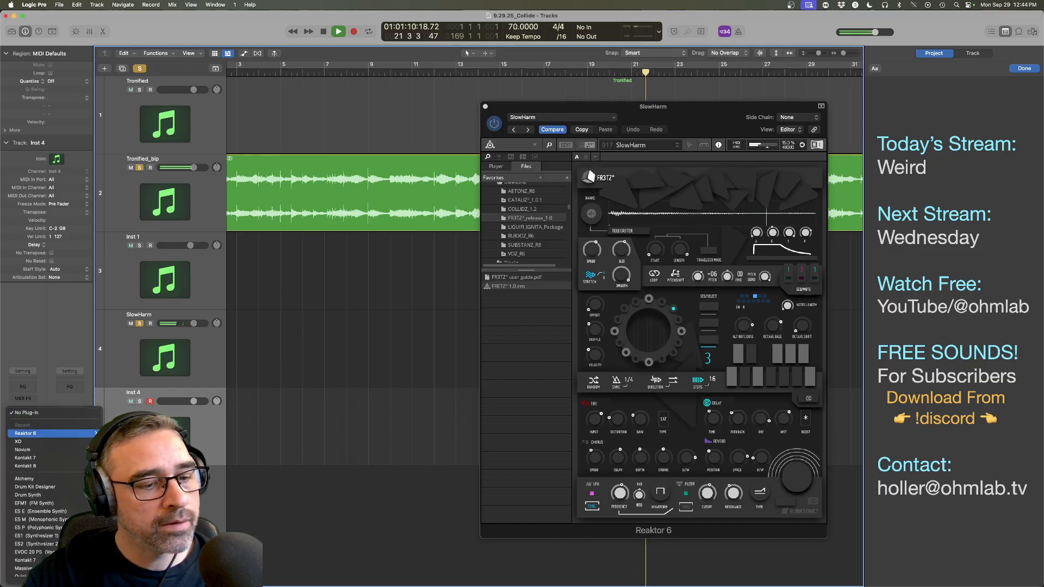
{"action": "left_click", "coordinate": [33, 433]}
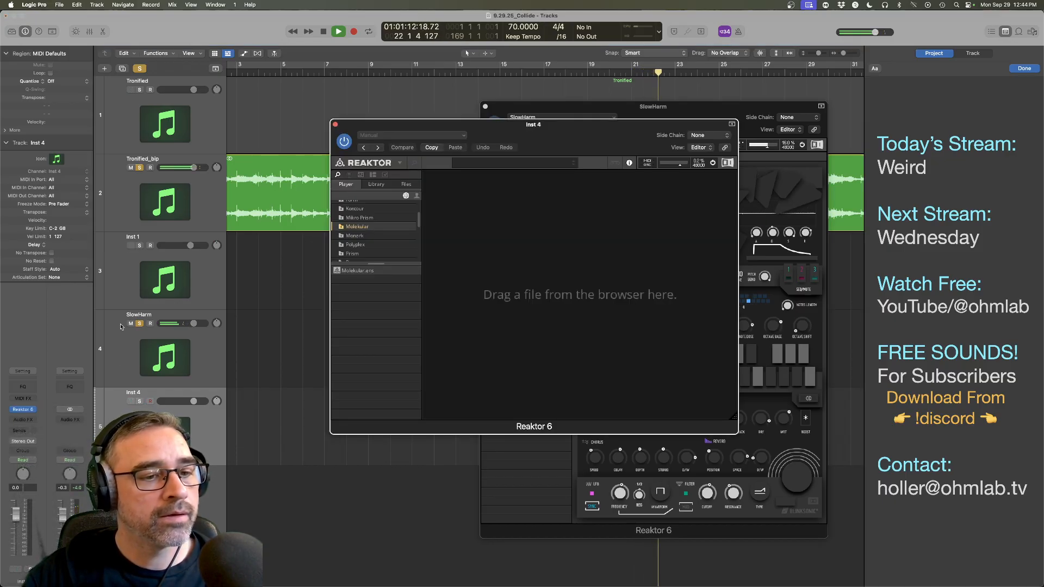
{"action": "left_click", "coordinate": [138, 401]}
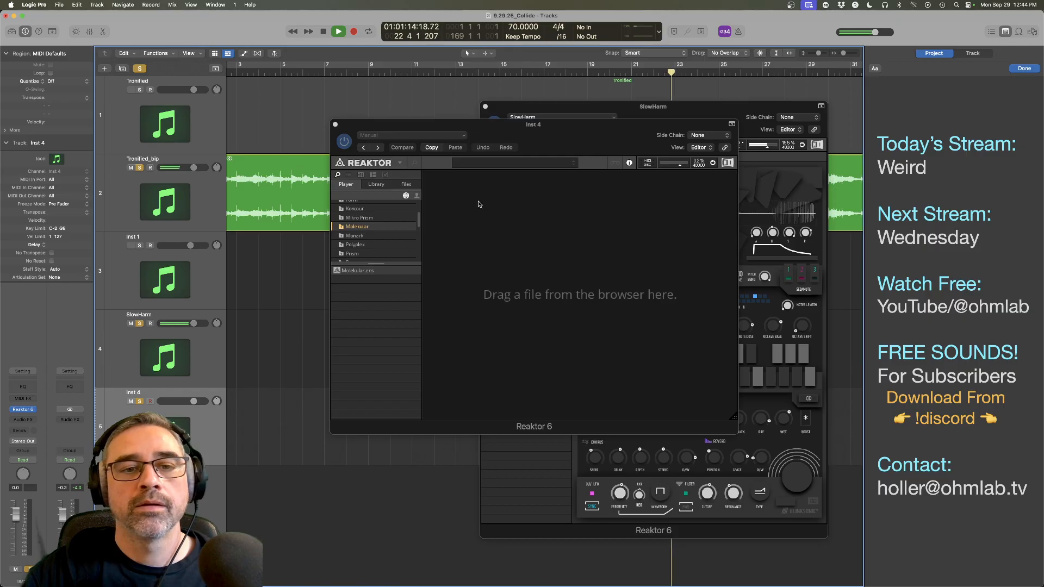
Step: Browse the Reaktor user folders and load the MF_Aurals+rachToys ensemble into the new Reaktor instance
{"action": "left_click", "coordinate": [412, 187]}
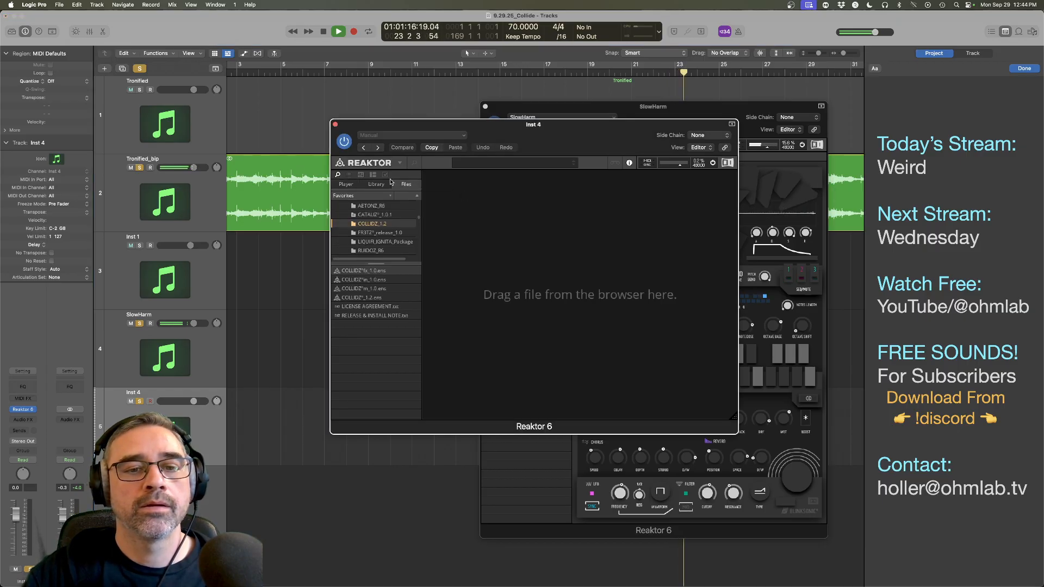
{"action": "scroll", "coordinate": [367, 217], "scroll_direction": "up", "scroll_amount": 3}
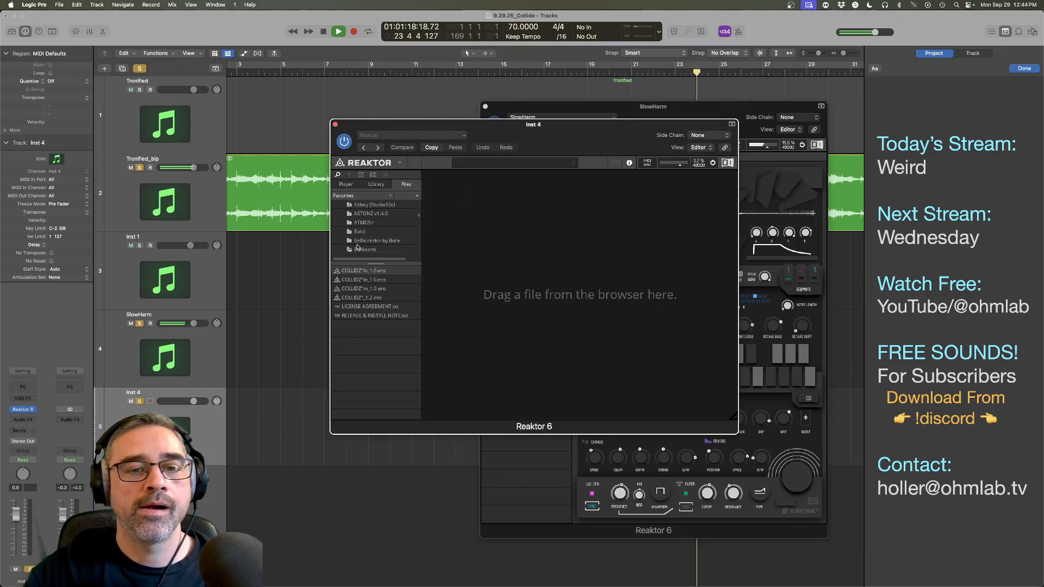
{"action": "left_click", "coordinate": [349, 250]}
{"action": "scroll", "coordinate": [354, 241], "scroll_direction": "down", "scroll_amount": 5}
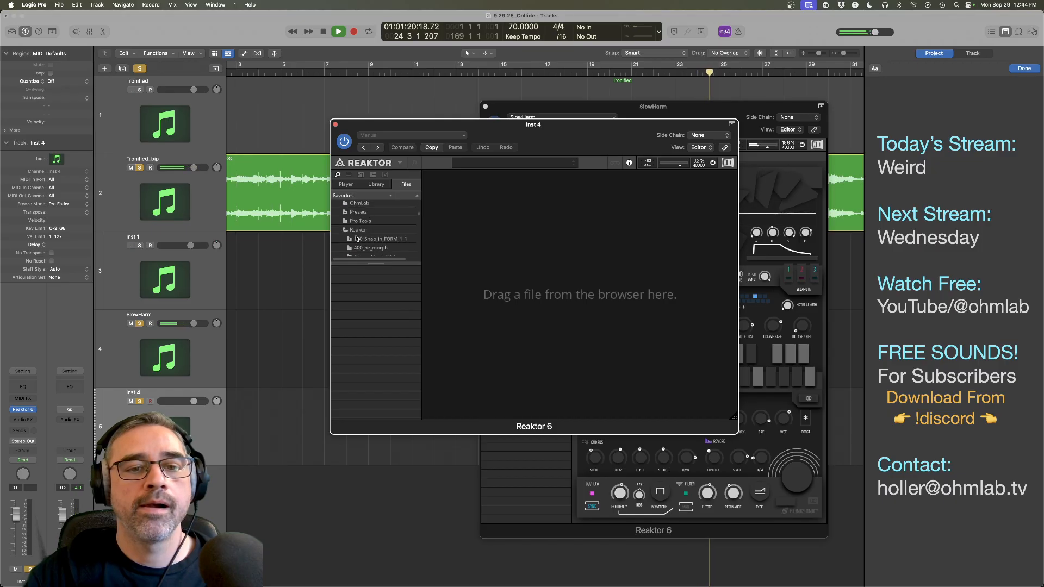
{"action": "scroll", "coordinate": [358, 233], "scroll_direction": "down", "scroll_amount": 10}
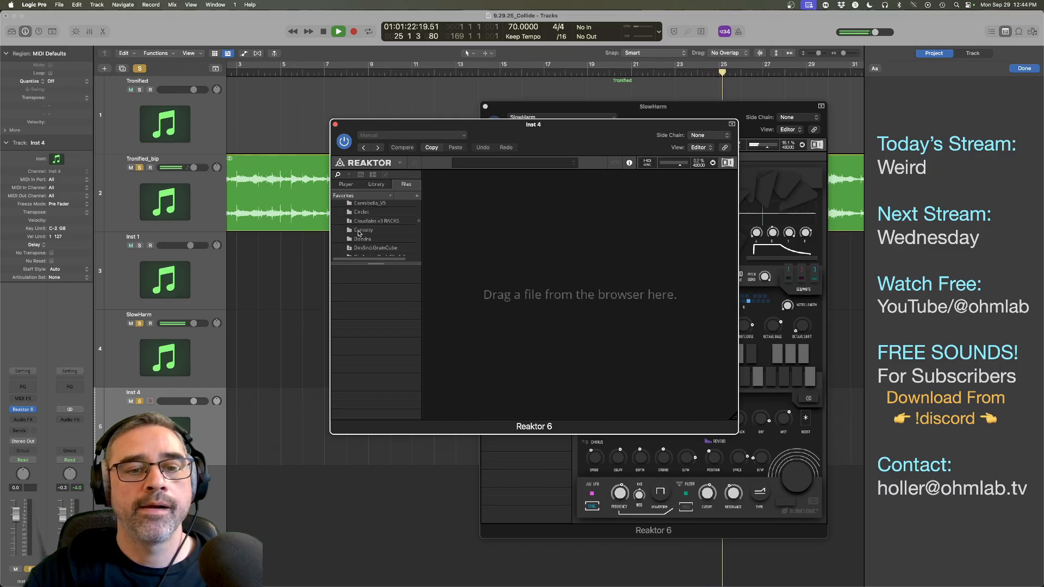
{"action": "scroll", "coordinate": [359, 233], "scroll_direction": "down", "scroll_amount": 6}
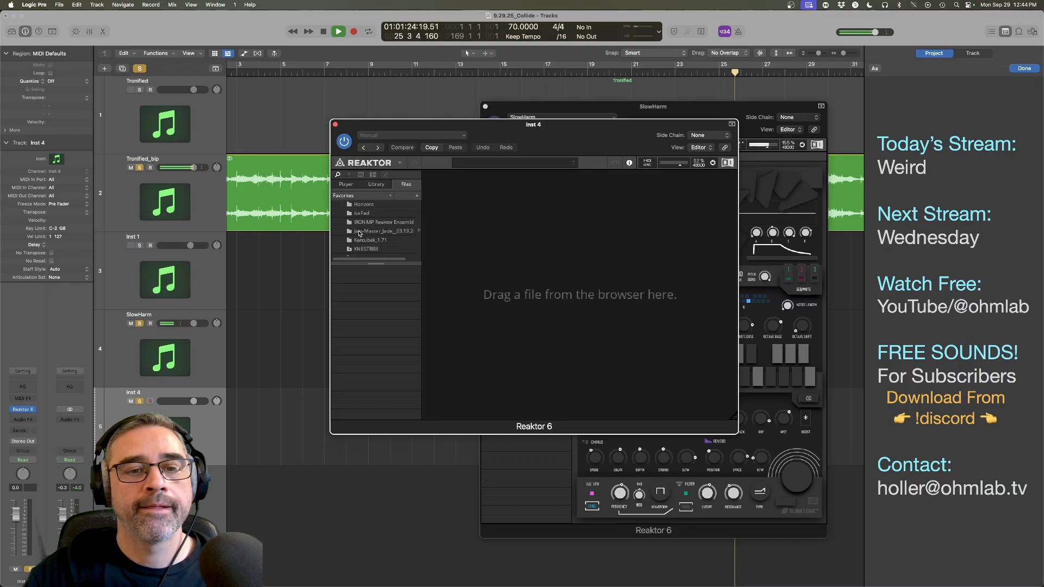
{"action": "scroll", "coordinate": [386, 233], "scroll_direction": "down", "scroll_amount": 5}
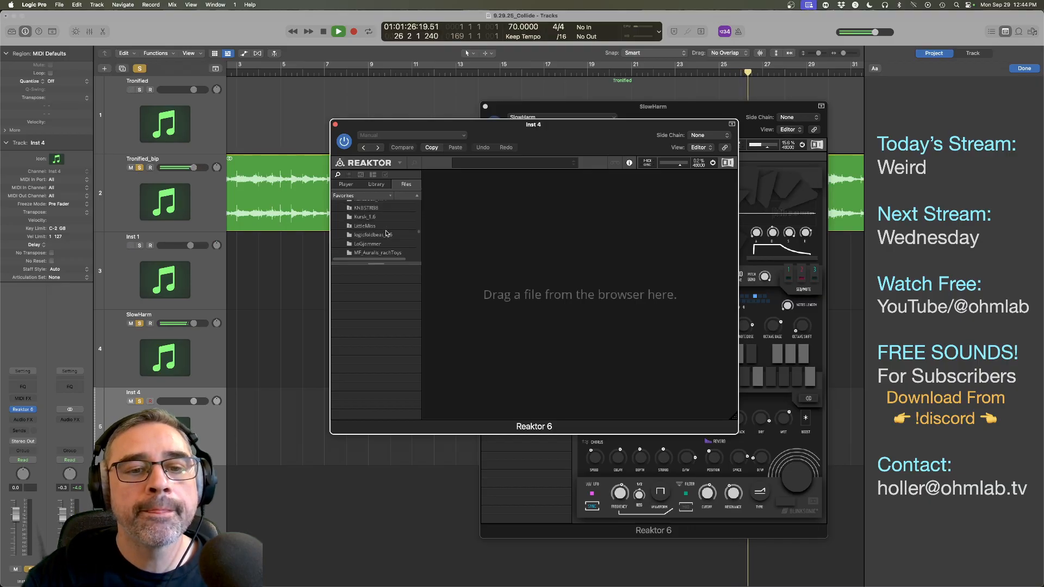
{"action": "left_click", "coordinate": [387, 238]}
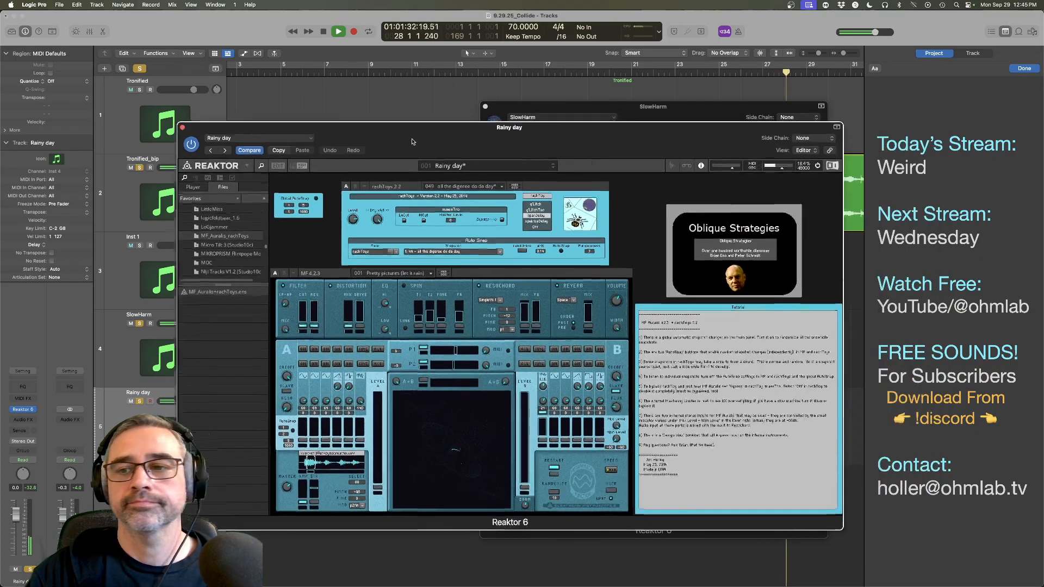
Step: Arrange both Reaktor windows side by side and load the ensemble snapshot A Simple Matter of Work
{"action": "left_click_drag", "start_coordinate": [412, 142], "coordinate": [283, 177]}
{"action": "left_click_drag", "start_coordinate": [676, 114], "coordinate": [708, 67]}
{"action": "left_click", "coordinate": [353, 213]}
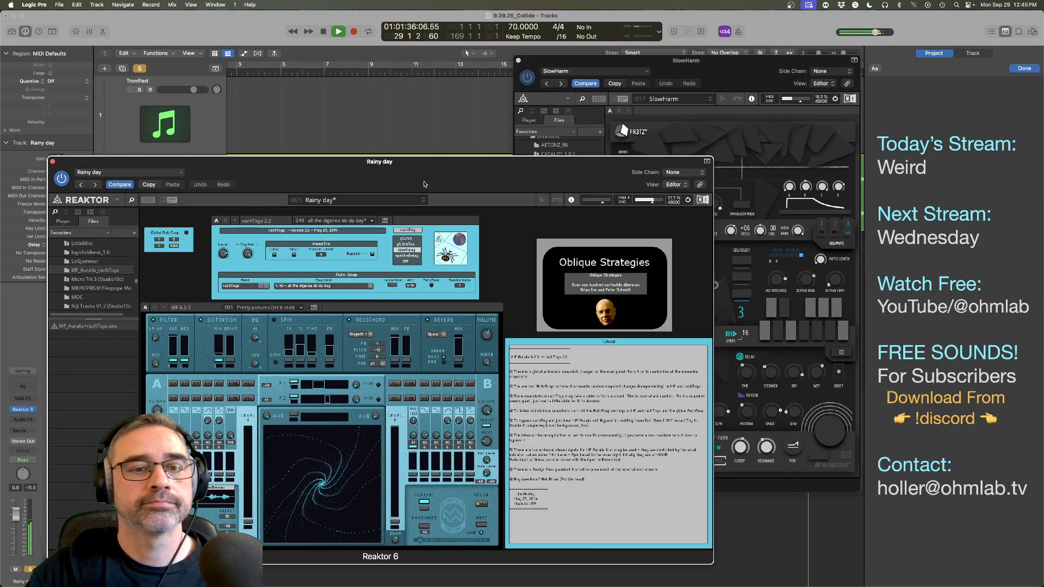
{"action": "left_click", "coordinate": [352, 200]}
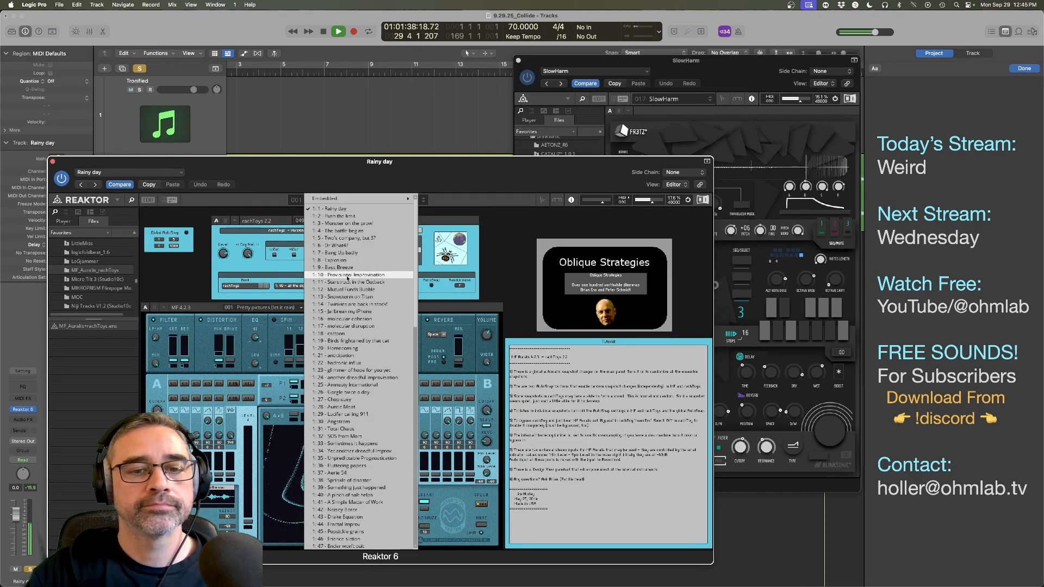
{"action": "scroll", "coordinate": [347, 278], "scroll_direction": "down", "scroll_amount": 10}
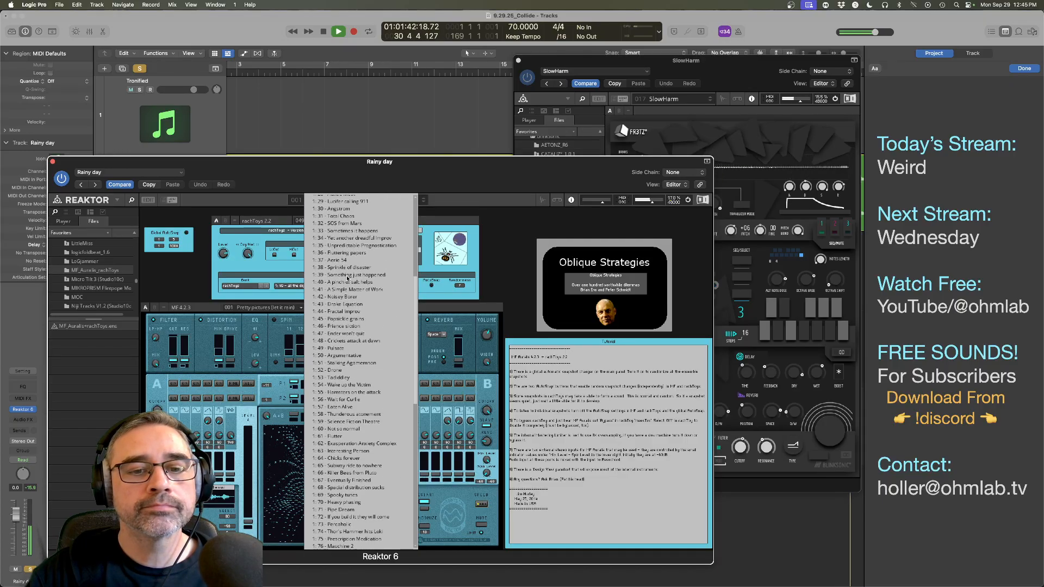
{"action": "left_click", "coordinate": [346, 289]}
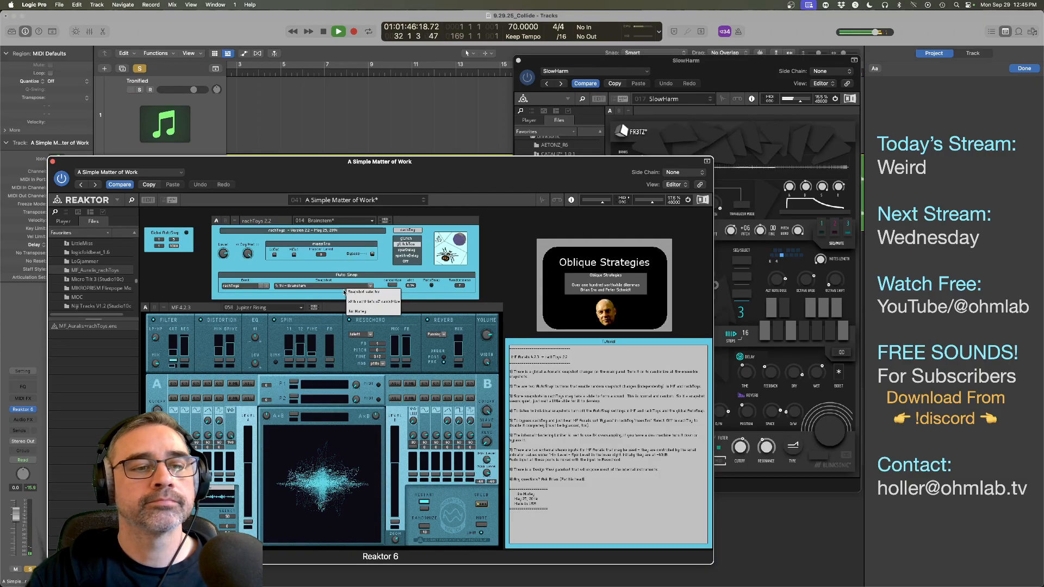
Step: Clear all track solos, mute the original Tronified track and move the Reaktor window off the track headers
{"action": "left_click_drag", "start_coordinate": [234, 171], "coordinate": [323, 159]}
{"action": "left_click", "coordinate": [139, 70]}
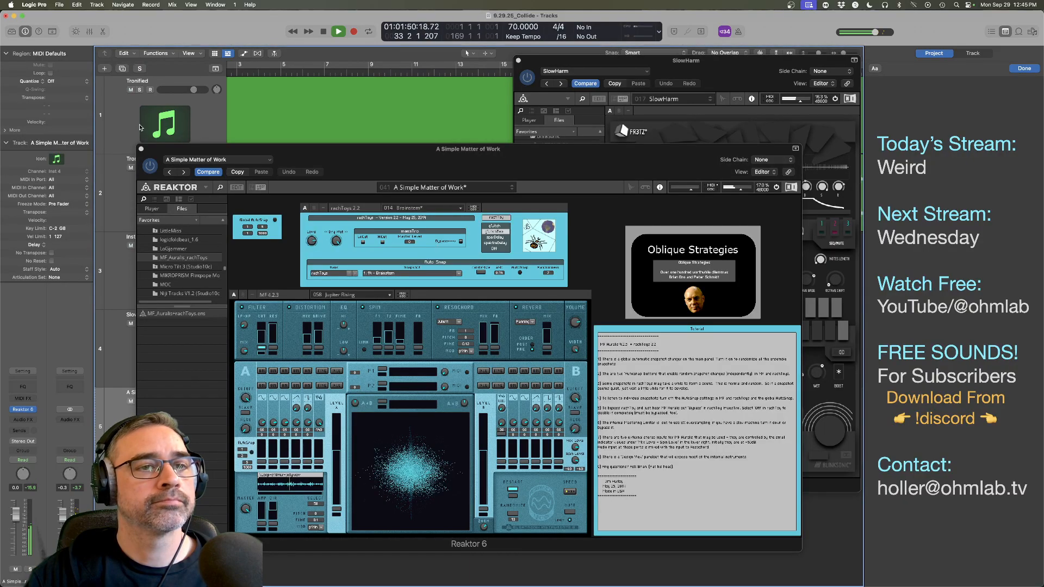
{"action": "left_click", "coordinate": [131, 90]}
{"action": "left_click", "coordinate": [191, 127]}
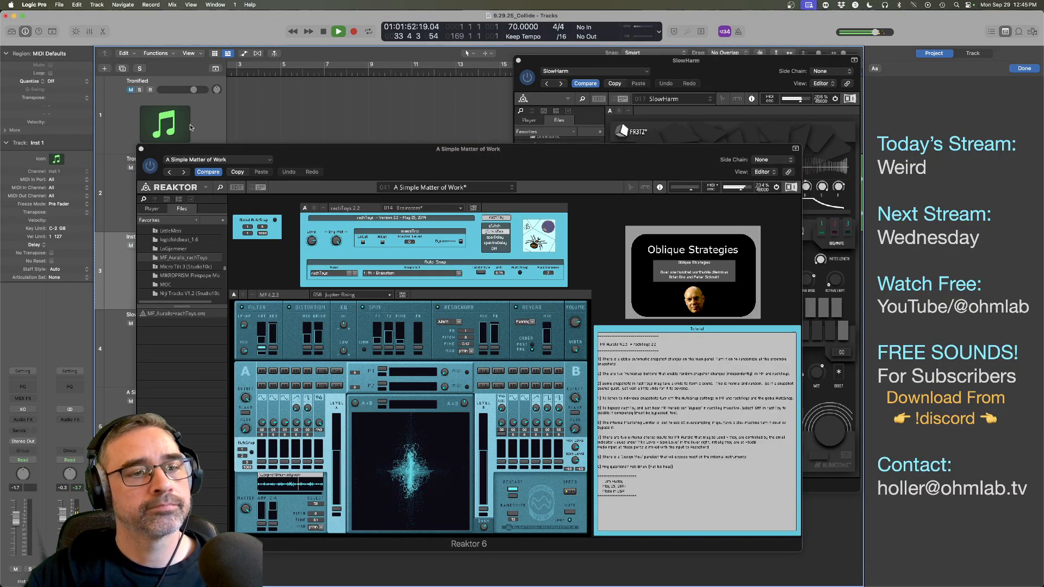
{"action": "left_click_drag", "start_coordinate": [157, 153], "coordinate": [204, 134]}
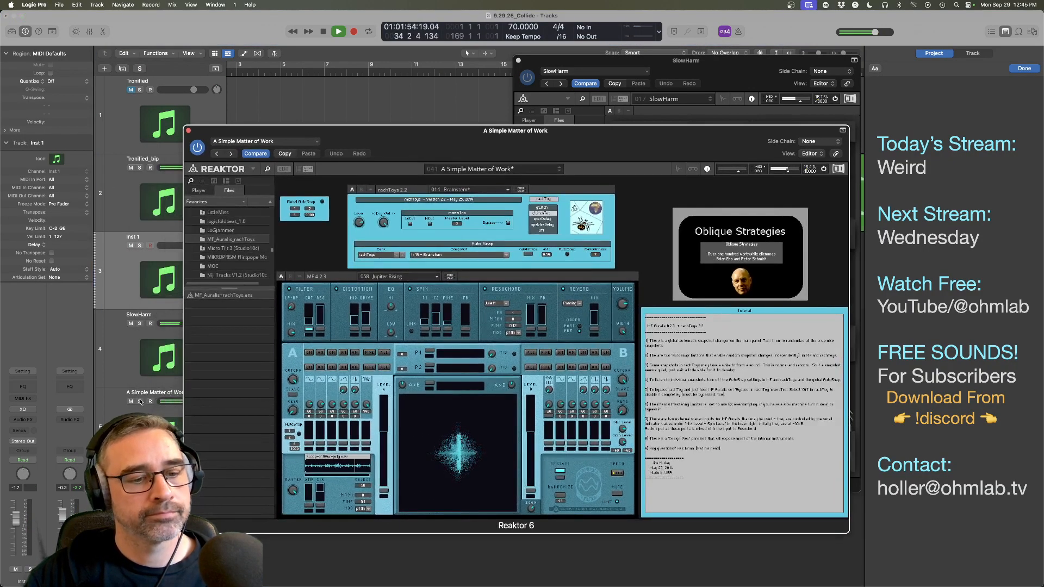
Step: Load the glitch 2 snapshot in rachToys and choose a different chord preset for the Resochord effect
{"action": "left_click_drag", "start_coordinate": [480, 151], "coordinate": [413, 164]}
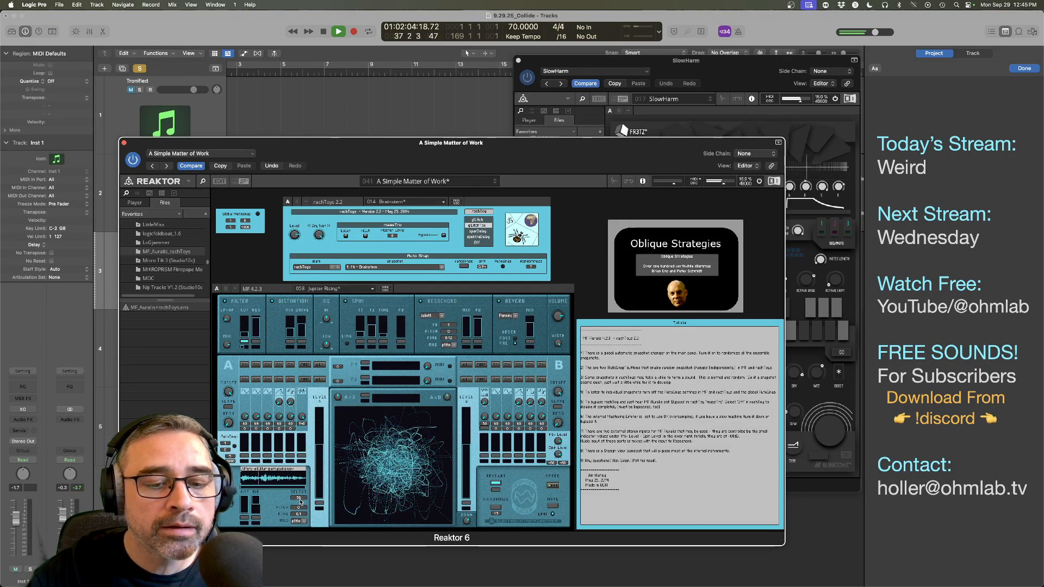
{"action": "scroll", "coordinate": [300, 501], "scroll_direction": "up", "scroll_amount": 2}
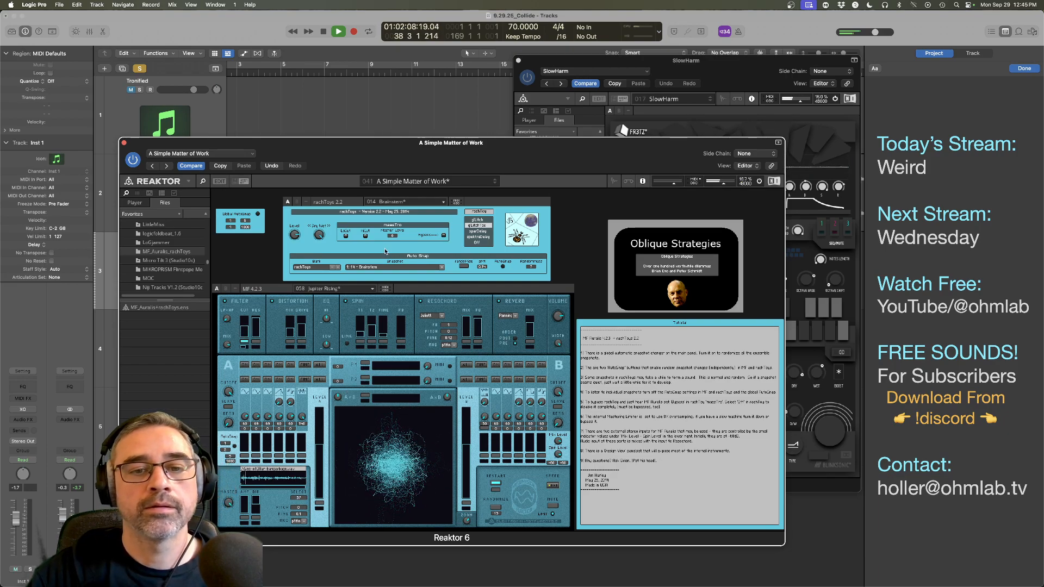
{"action": "left_click", "coordinate": [401, 203]}
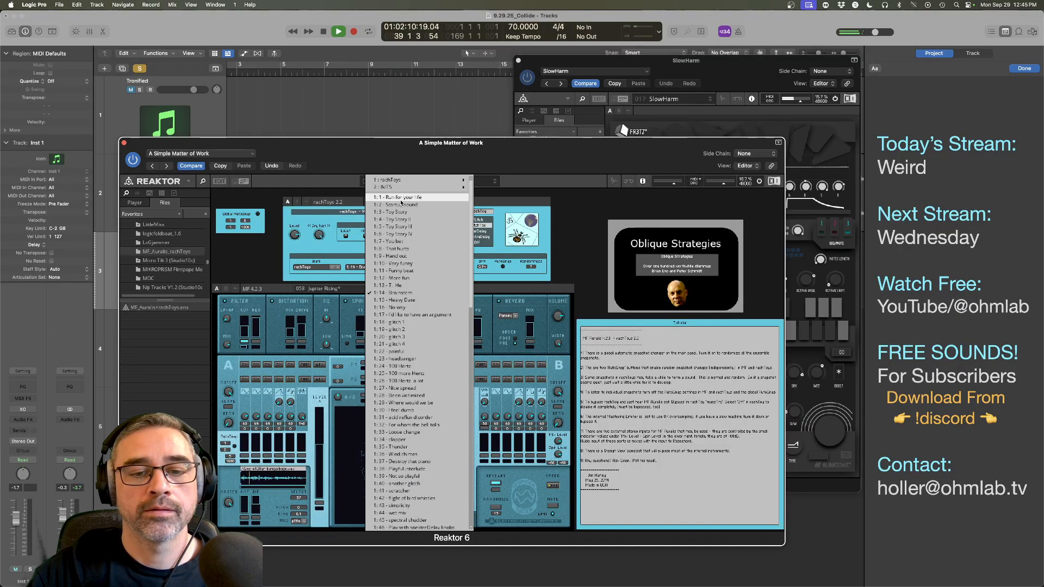
{"action": "left_click", "coordinate": [432, 330]}
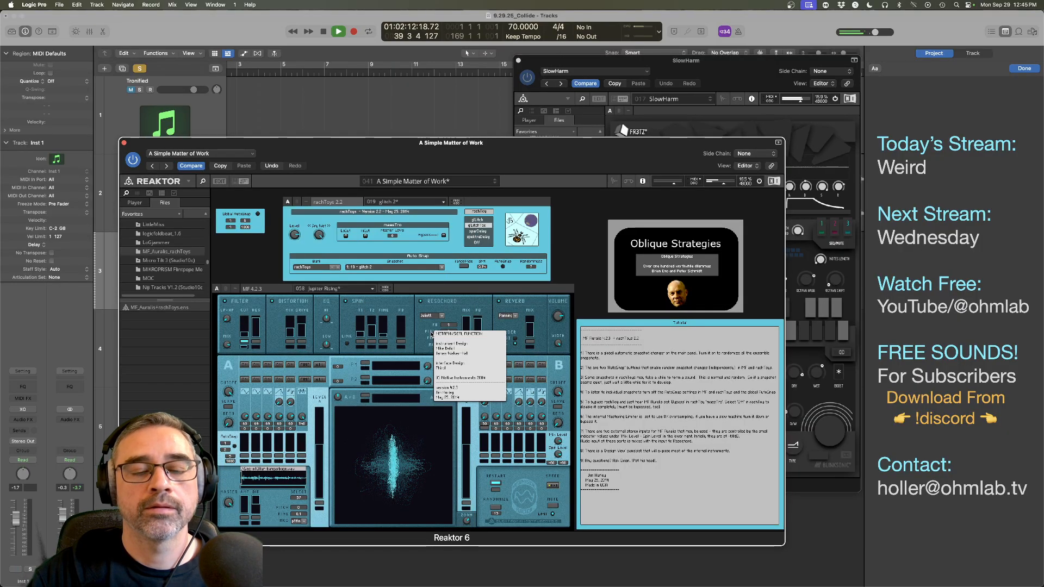
{"action": "left_click", "coordinate": [438, 317]}
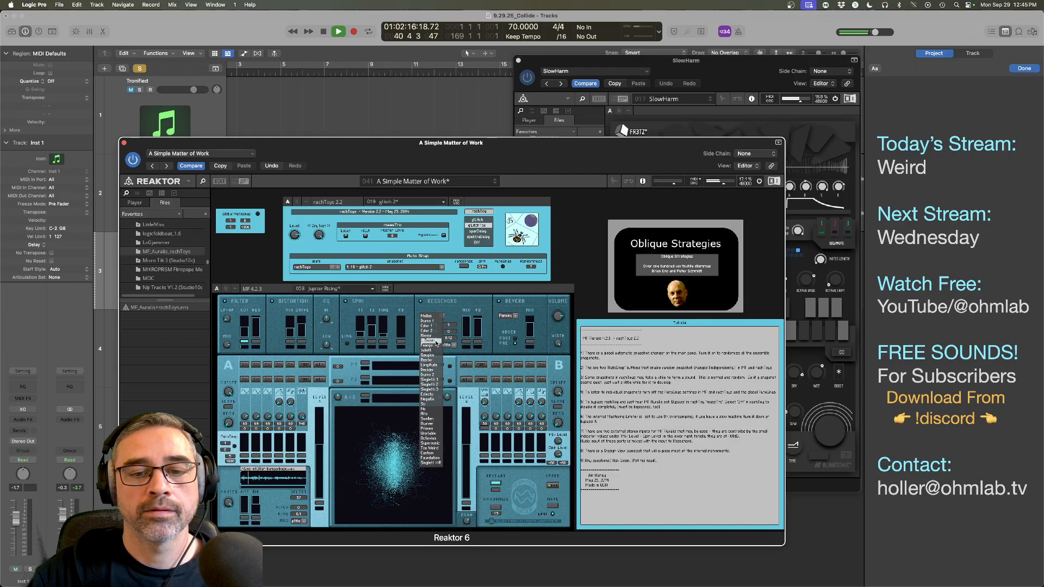
{"action": "left_click", "coordinate": [437, 341]}
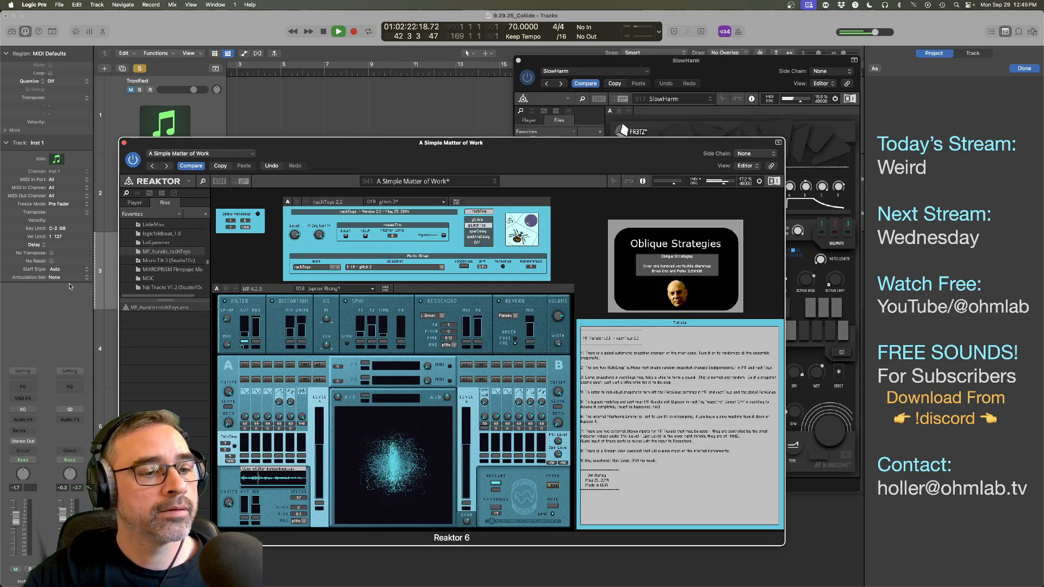
Step: Lower the A Simple Matter of Work track to -15.2 dB, close its plug-in window and reposition the SlowHarm window
{"action": "left_click", "coordinate": [109, 411]}
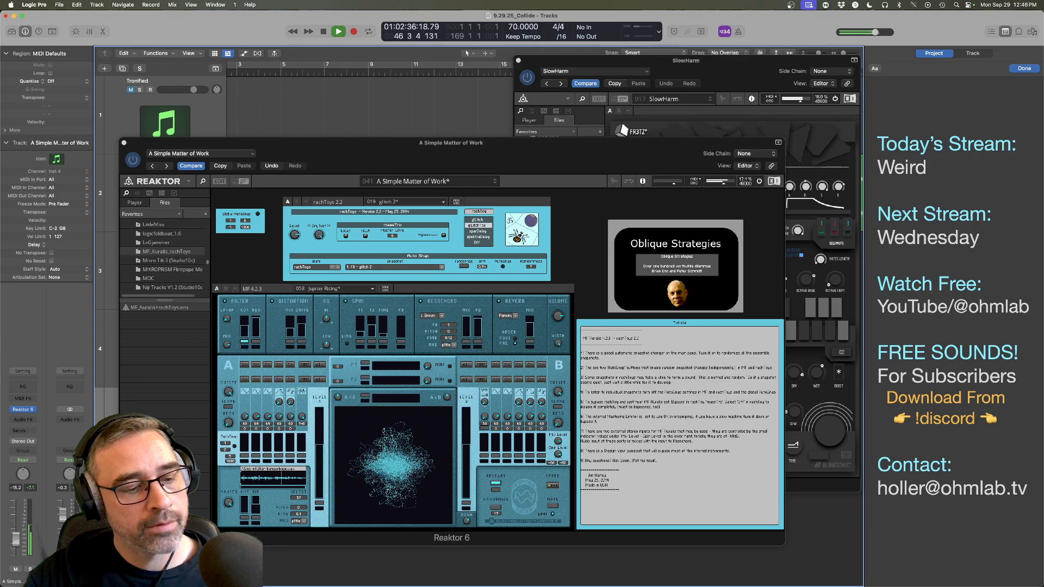
{"action": "left_click", "coordinate": [124, 143]}
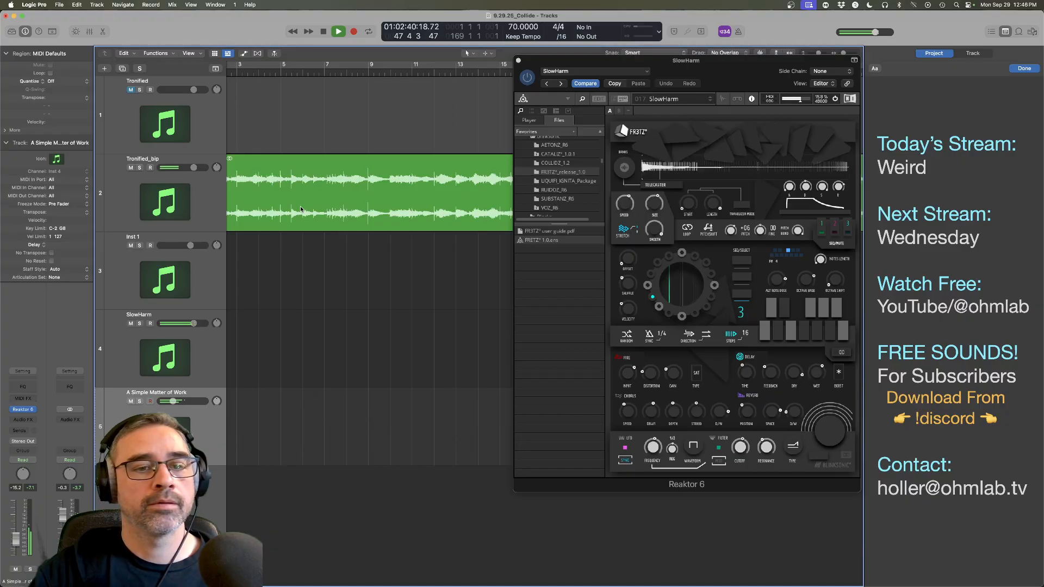
{"action": "left_click_drag", "start_coordinate": [659, 68], "coordinate": [517, 97]}
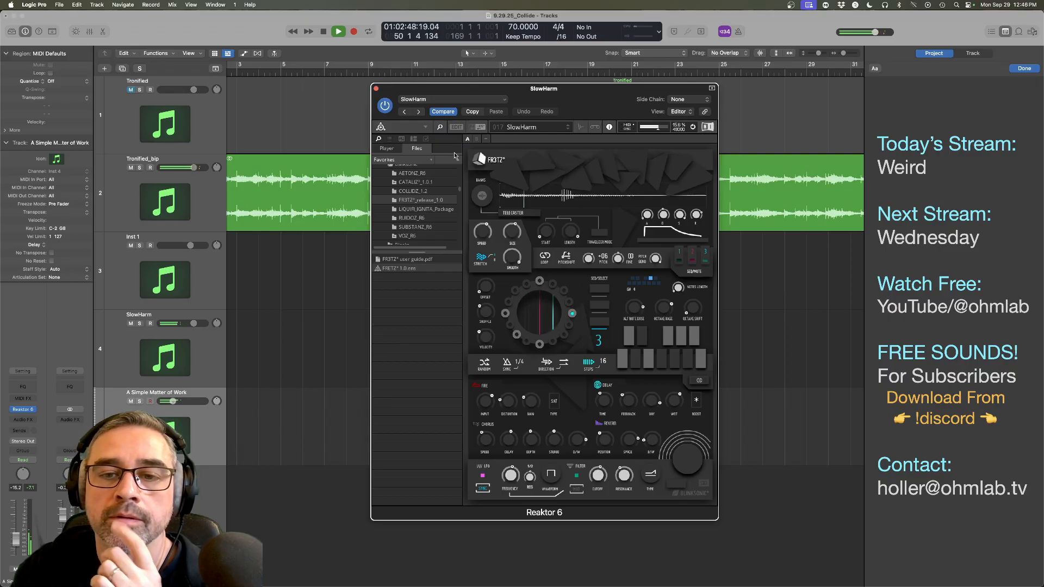
Step: Close the SlowHarm plug-in window and insert Reaktor 6 MFX as an audio effect on the Tronified_bip track
{"action": "left_click", "coordinate": [376, 89]}
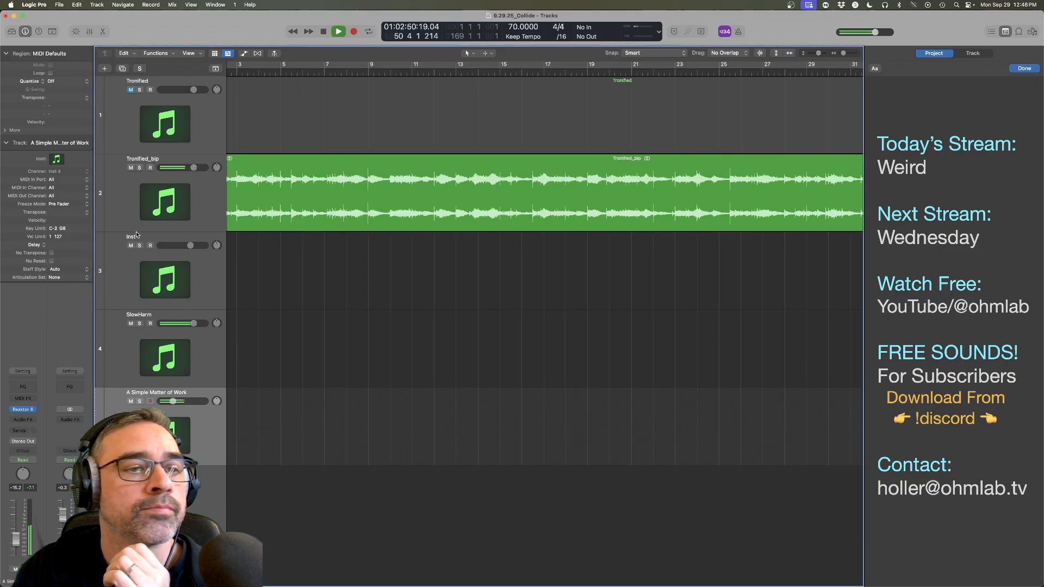
{"action": "left_click", "coordinate": [122, 201]}
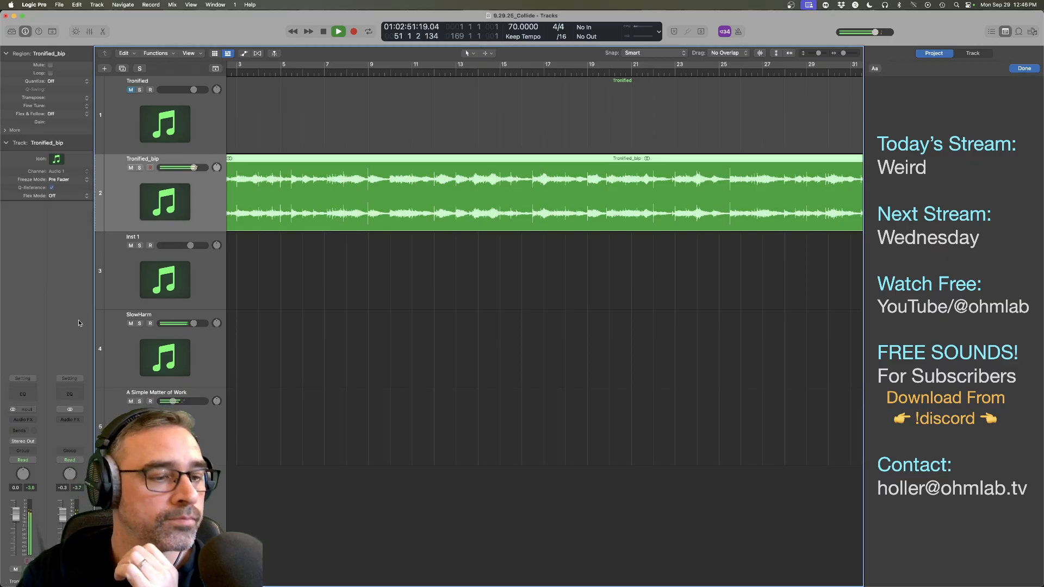
{"action": "left_click", "coordinate": [34, 420]}
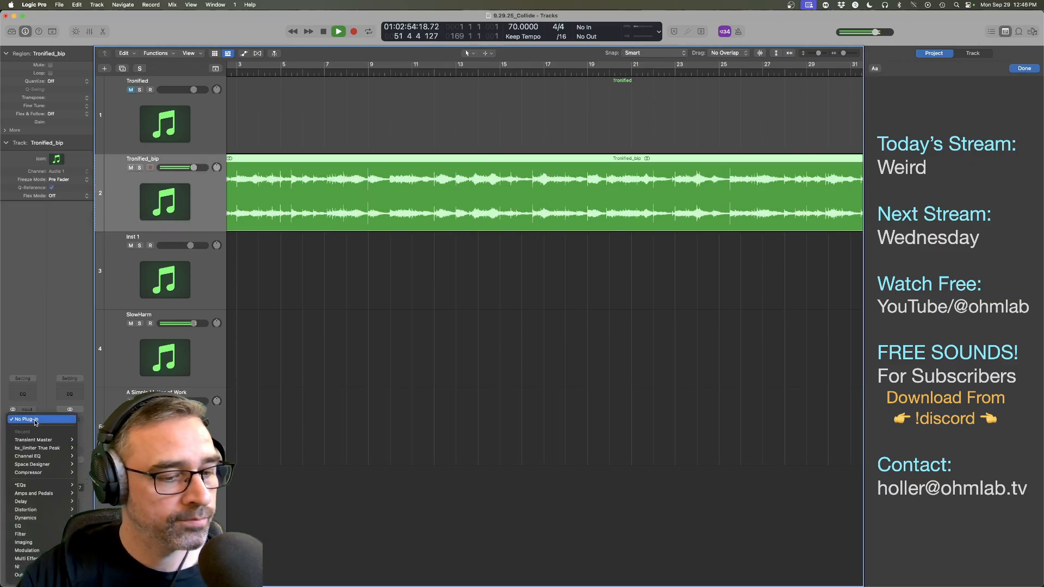
{"action": "mouse_move", "coordinate": [25, 583]}
{"action": "mouse_move", "coordinate": [30, 510]}
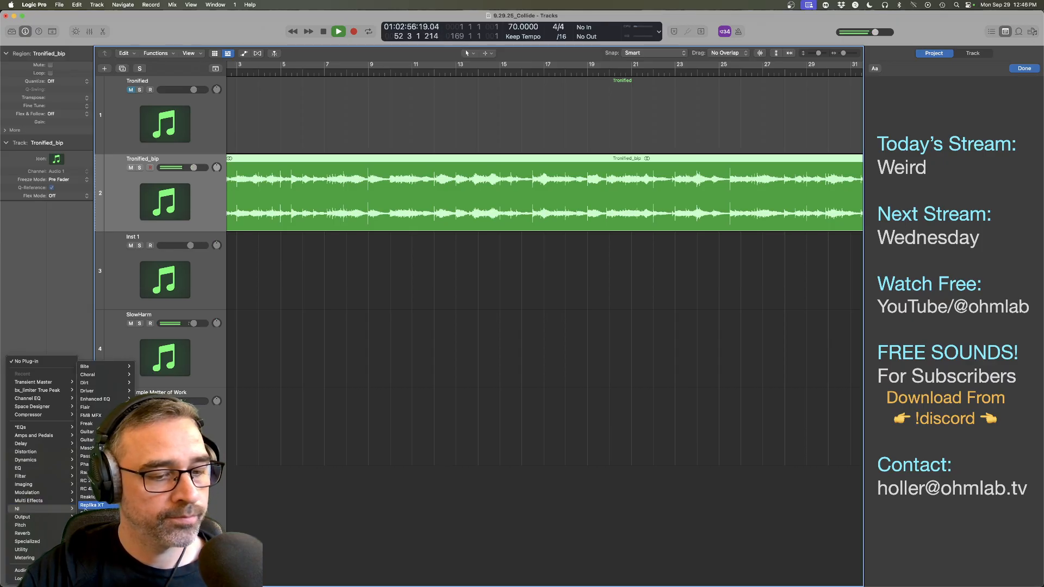
{"action": "left_click", "coordinate": [90, 498]}
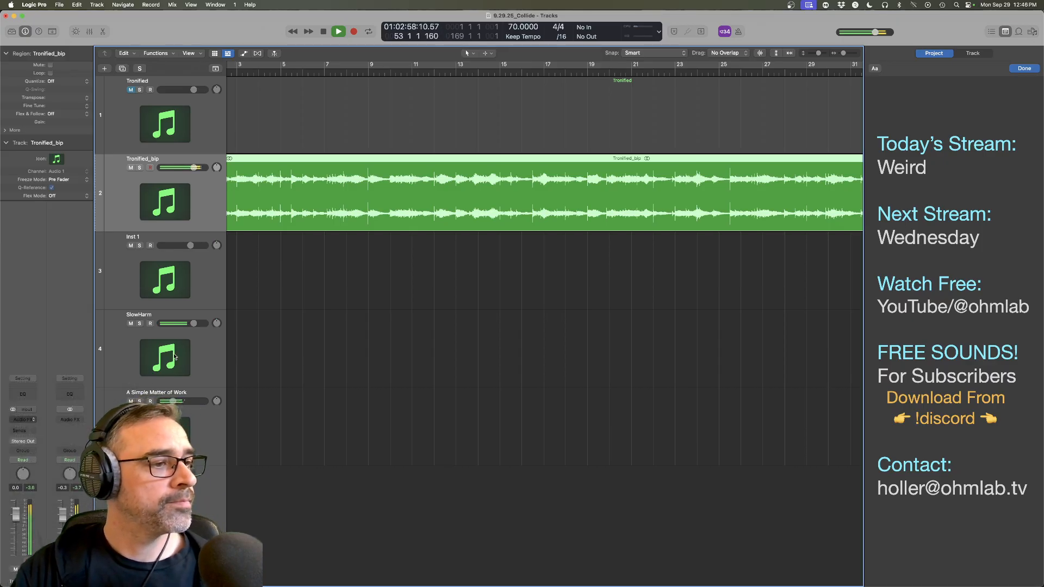
Step: Load the Molekular ensemble into the Tronified_bip Reaktor effect and lower the output channel fader to -5.5 dB
{"action": "left_click_drag", "start_coordinate": [610, 139], "coordinate": [568, 252]}
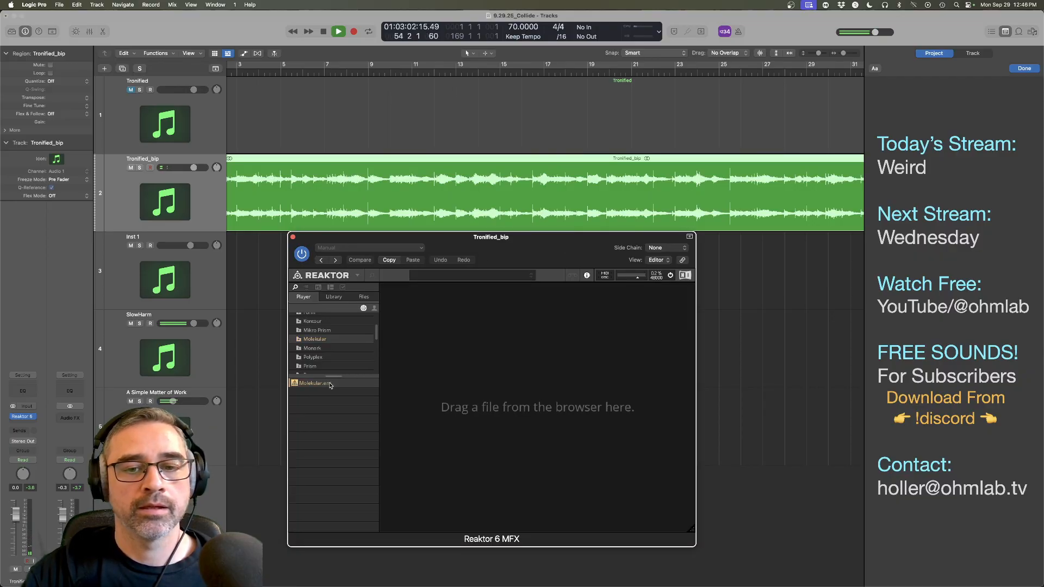
{"action": "left_click", "coordinate": [509, 277]}
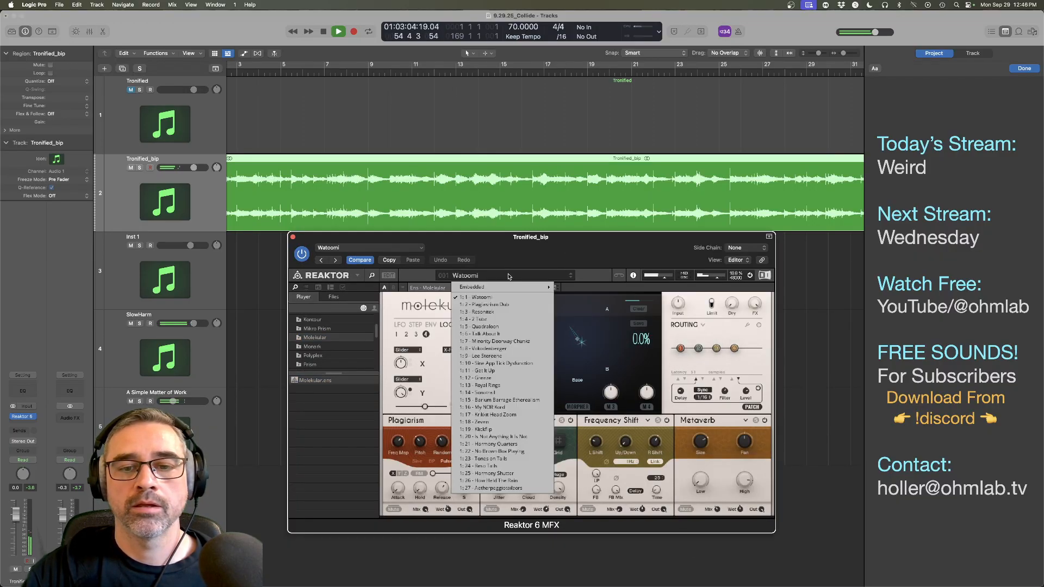
{"action": "double_click", "coordinate": [736, 304]}
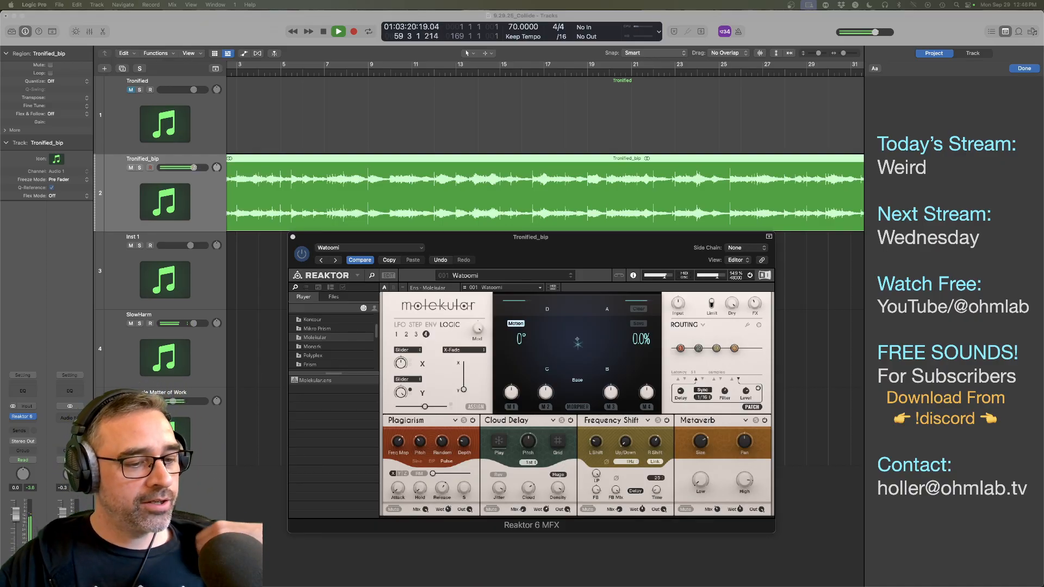
{"action": "left_click_drag", "start_coordinate": [60, 513], "coordinate": [60, 526]}
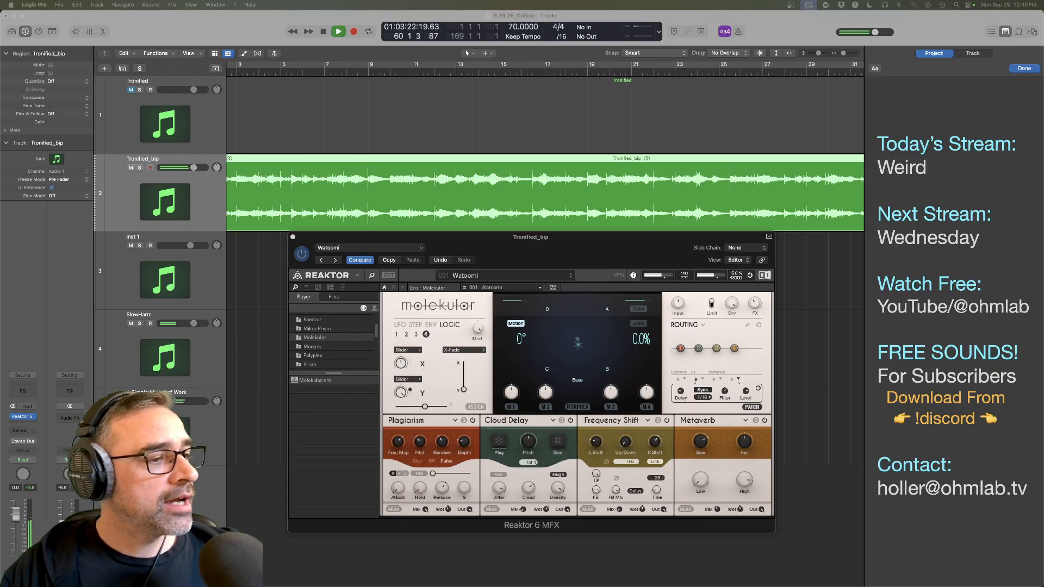
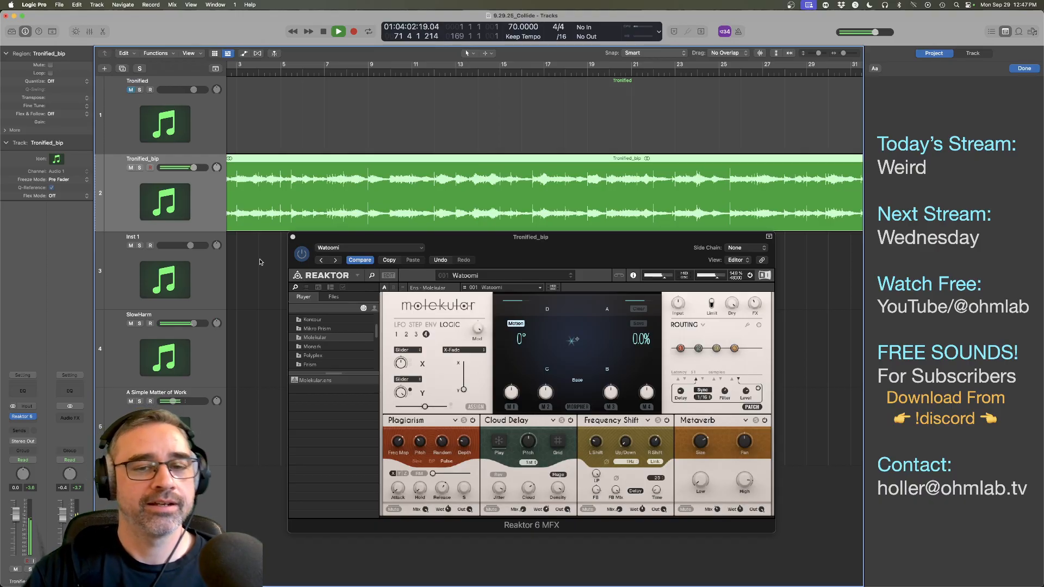
Step: Solo the Tronified_bip track, reposition its Reaktor window and load Molekular's Plagiarism Dub snapshot
{"action": "left_click_drag", "start_coordinate": [565, 256], "coordinate": [537, 262]}
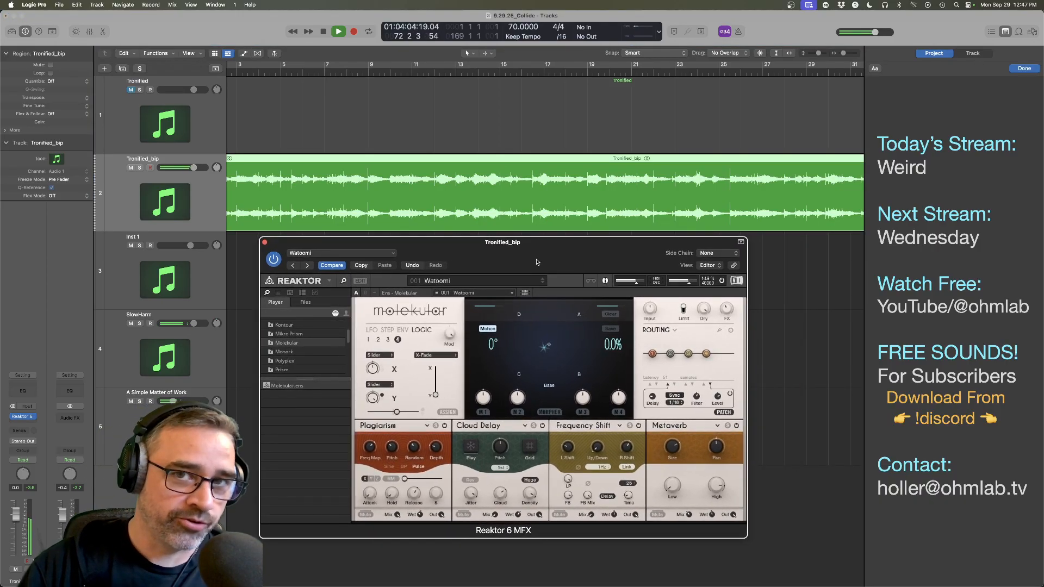
{"action": "left_click", "coordinate": [140, 168]}
{"action": "left_click_drag", "start_coordinate": [527, 267], "coordinate": [517, 192]}
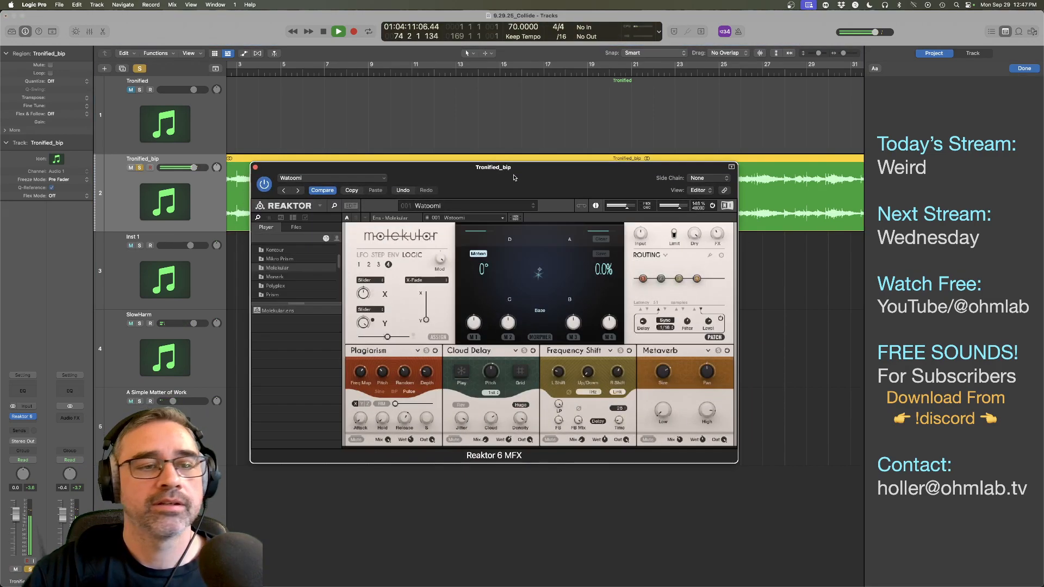
{"action": "left_click", "coordinate": [469, 218]}
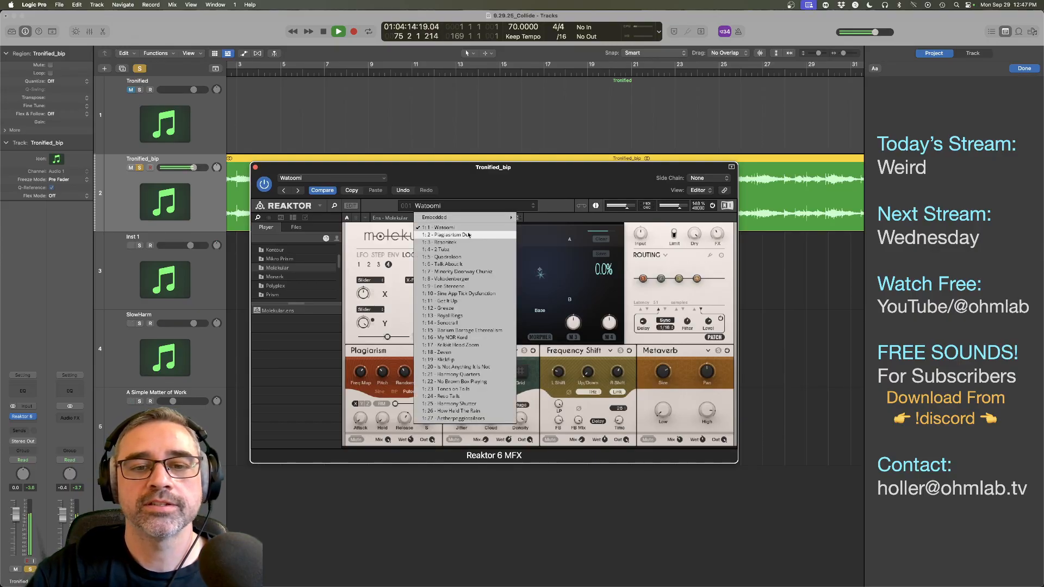
{"action": "left_click", "coordinate": [469, 235]}
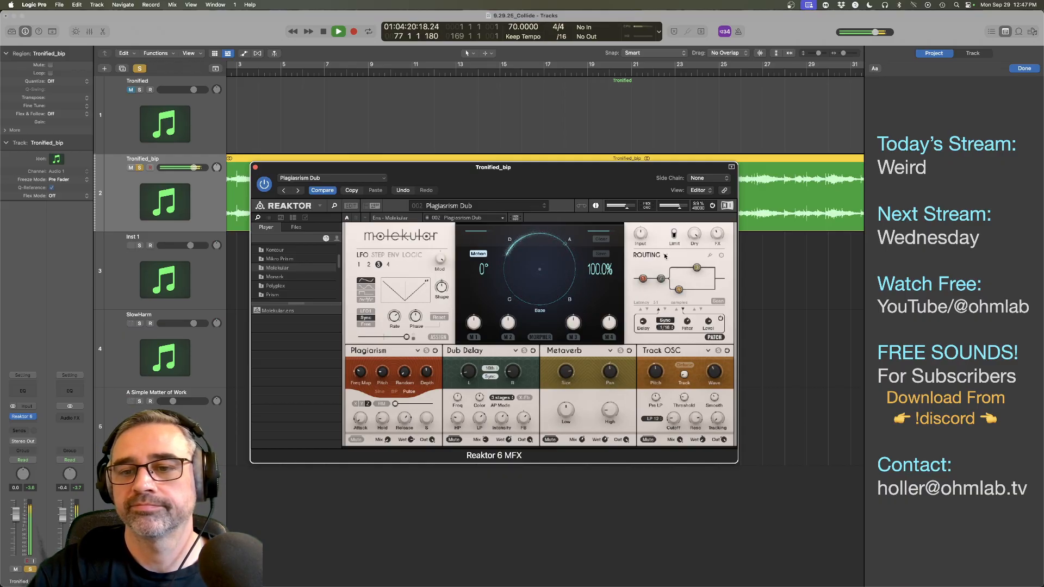
Step: Try several series and parallel effect routings on Molekular's Plagiarism Dub snapshot
{"action": "left_click", "coordinate": [638, 293]}
{"action": "left_click", "coordinate": [554, 295]}
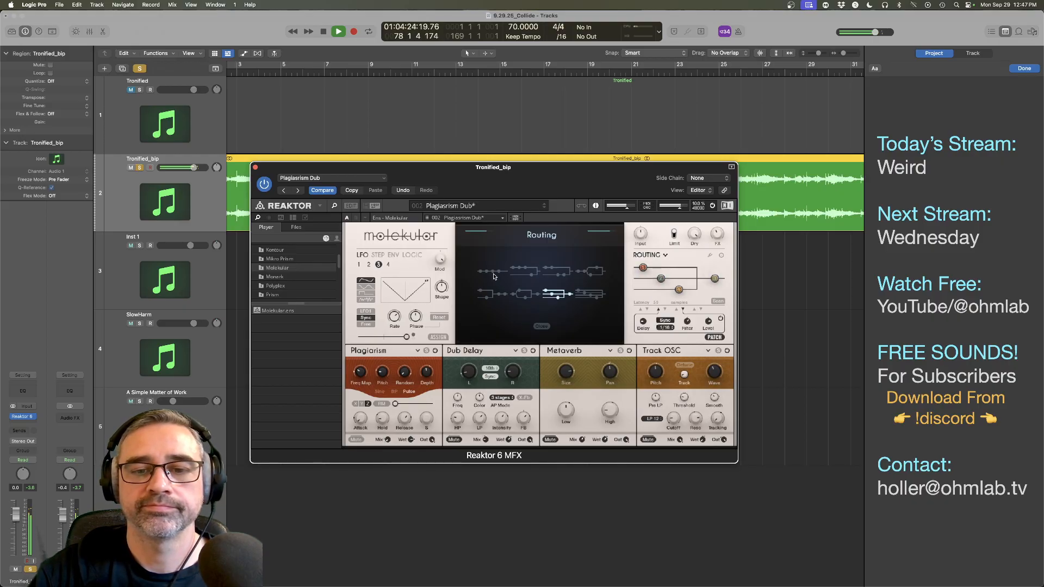
{"action": "left_click", "coordinate": [491, 295]}
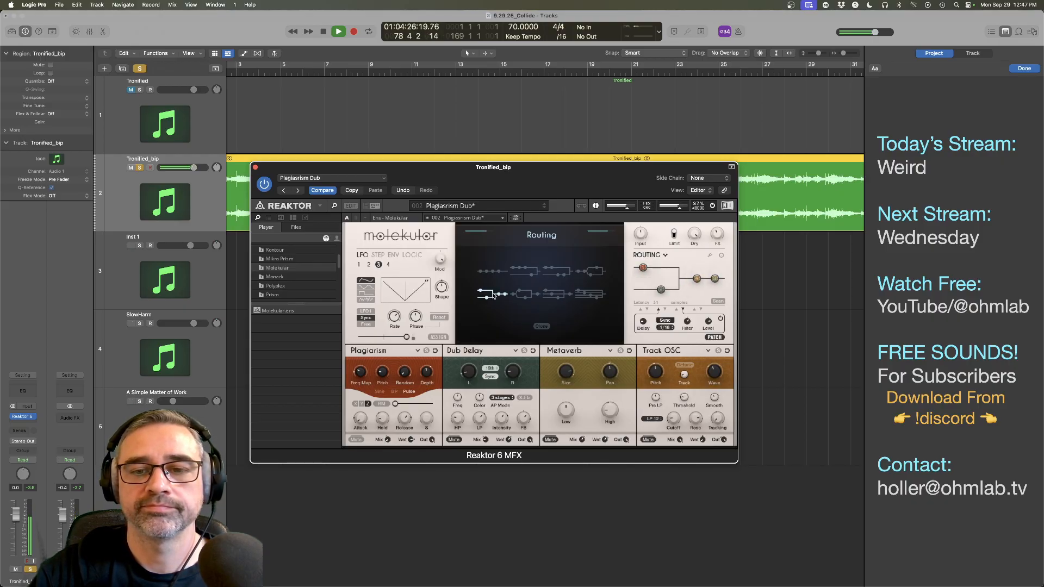
{"action": "left_click", "coordinate": [584, 274]}
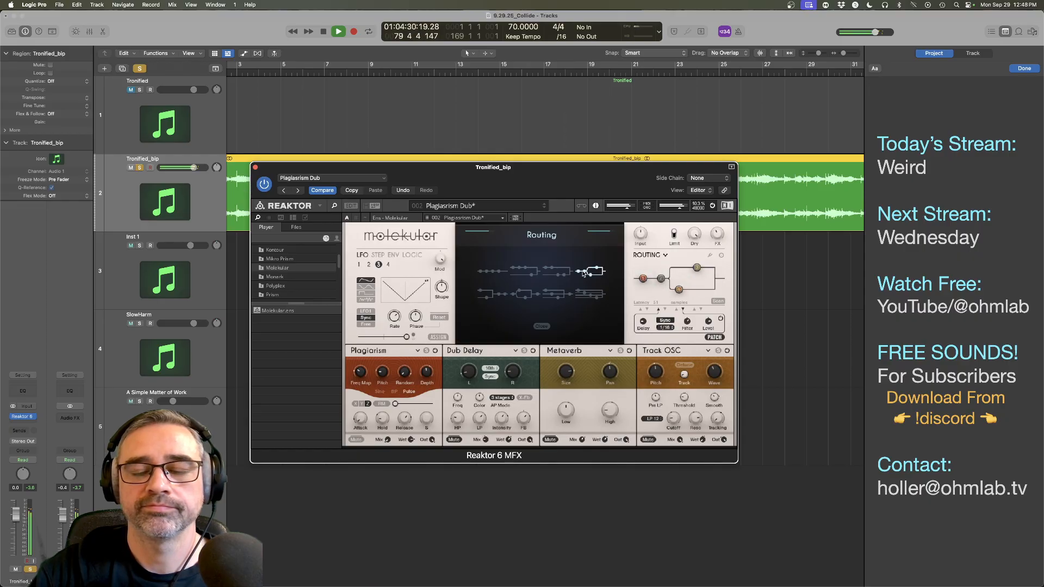
{"action": "left_click", "coordinate": [563, 275]}
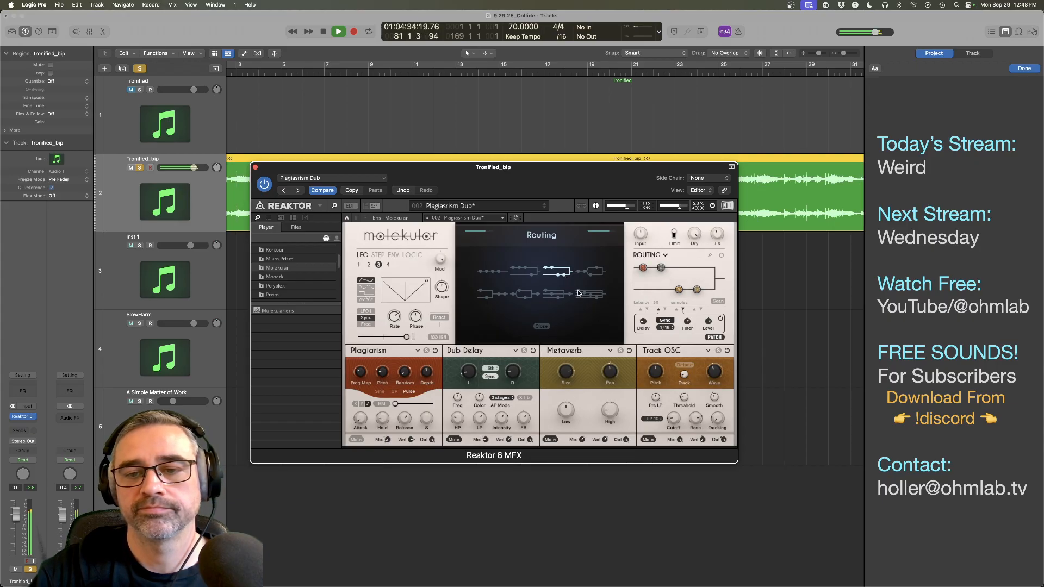
{"action": "left_click", "coordinate": [580, 294]}
{"action": "left_click", "coordinate": [483, 296]}
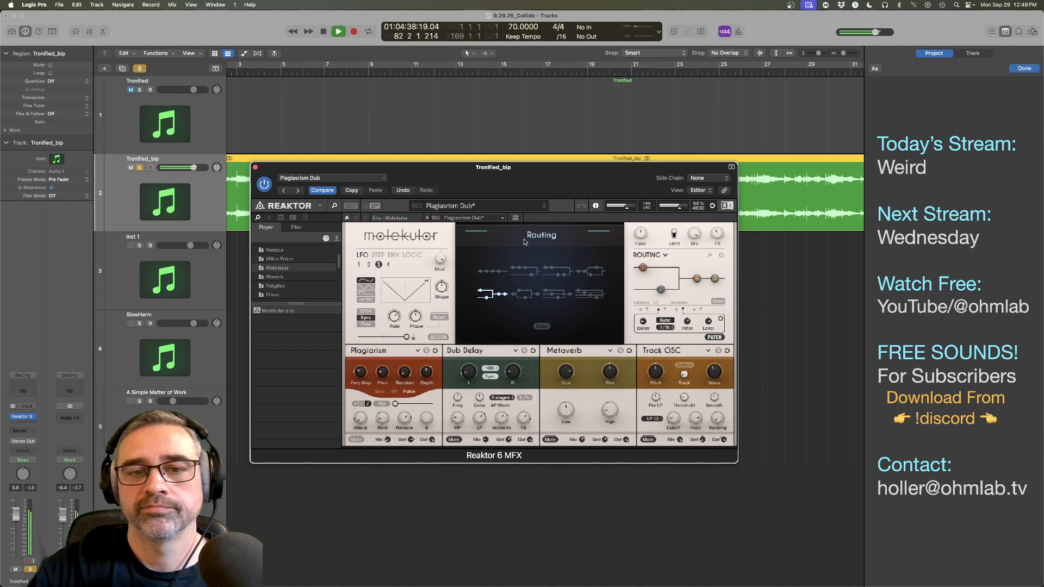
Step: Advance Molekular to the Resonitek snapshot and try routings with three effects against one and with two parallel pairs
{"action": "left_click", "coordinate": [545, 208]}
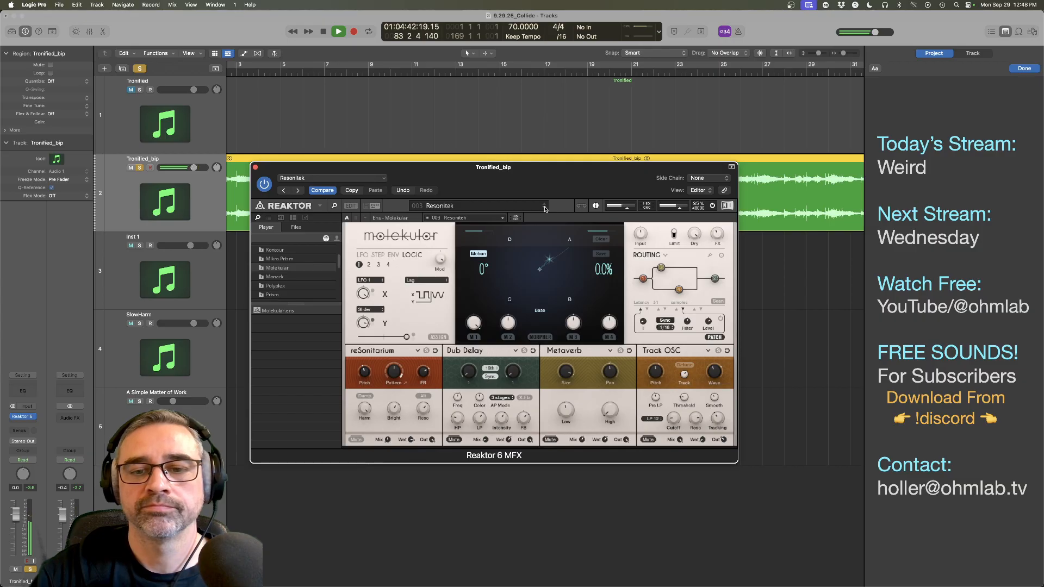
{"action": "left_click", "coordinate": [664, 256]}
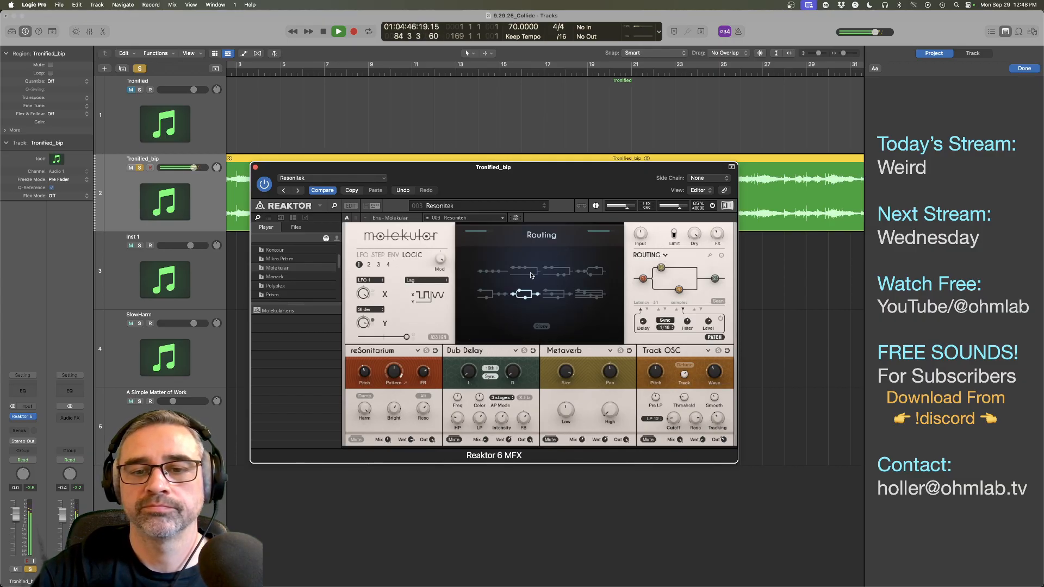
{"action": "left_click", "coordinate": [531, 275]}
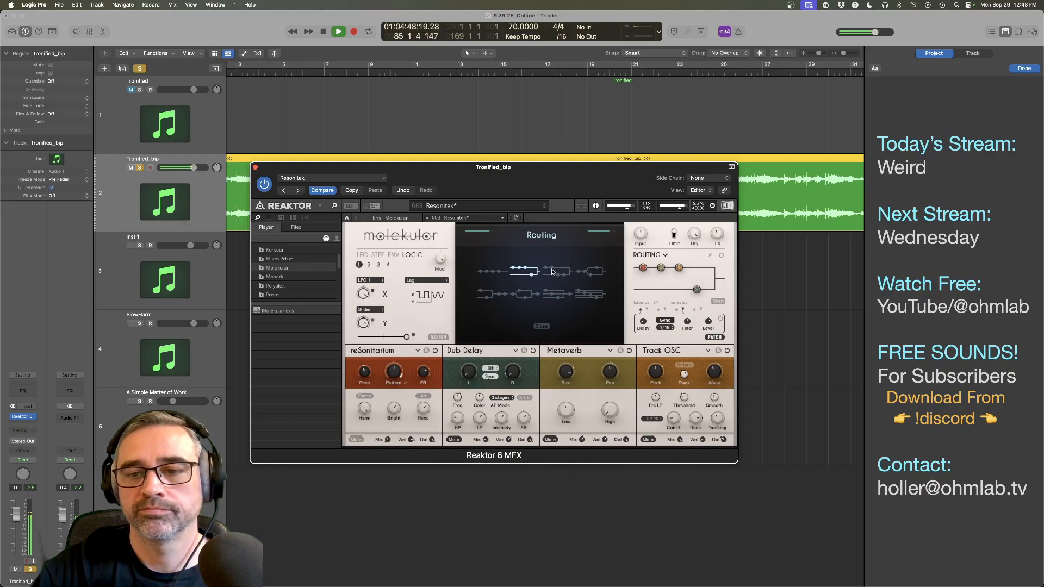
{"action": "left_click", "coordinate": [553, 272]}
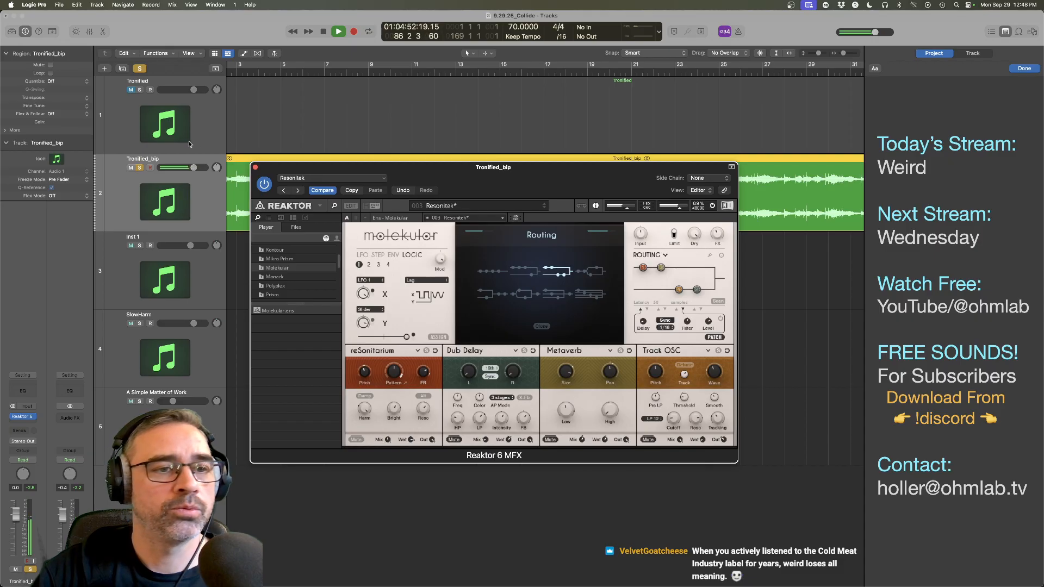
Step: Clear the Tronified_bip solo and switch Resonitek's routing to the layout with the middle two effects in parallel, trying two others first
{"action": "left_click", "coordinate": [140, 168]}
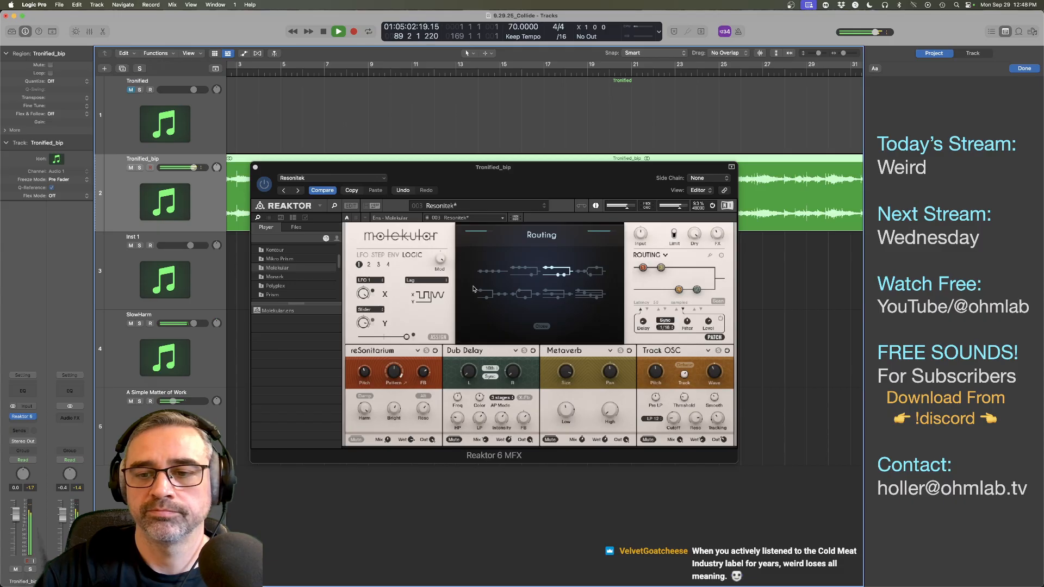
{"action": "left_click", "coordinate": [484, 299]}
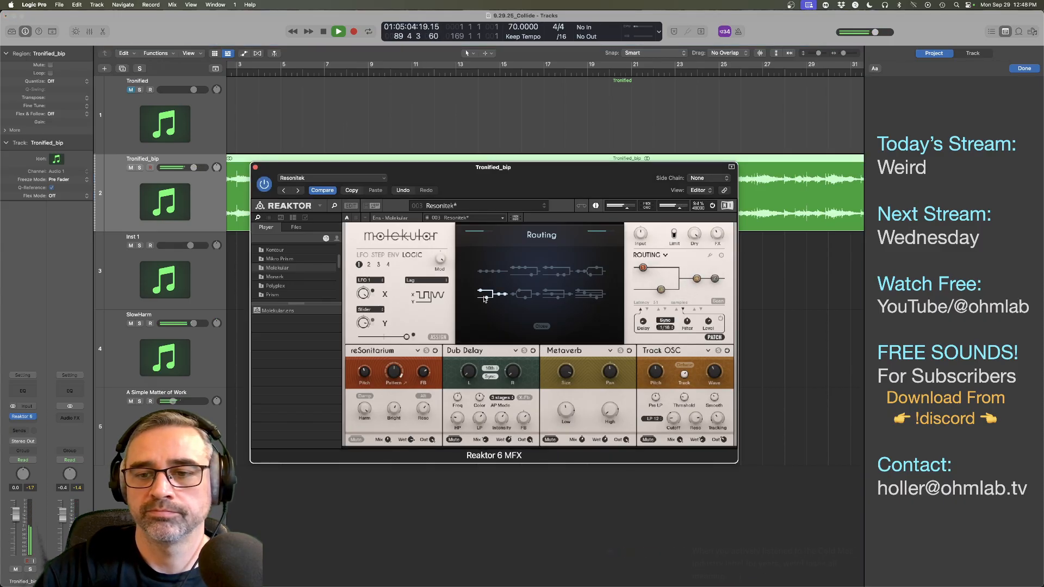
{"action": "left_click", "coordinate": [594, 272]}
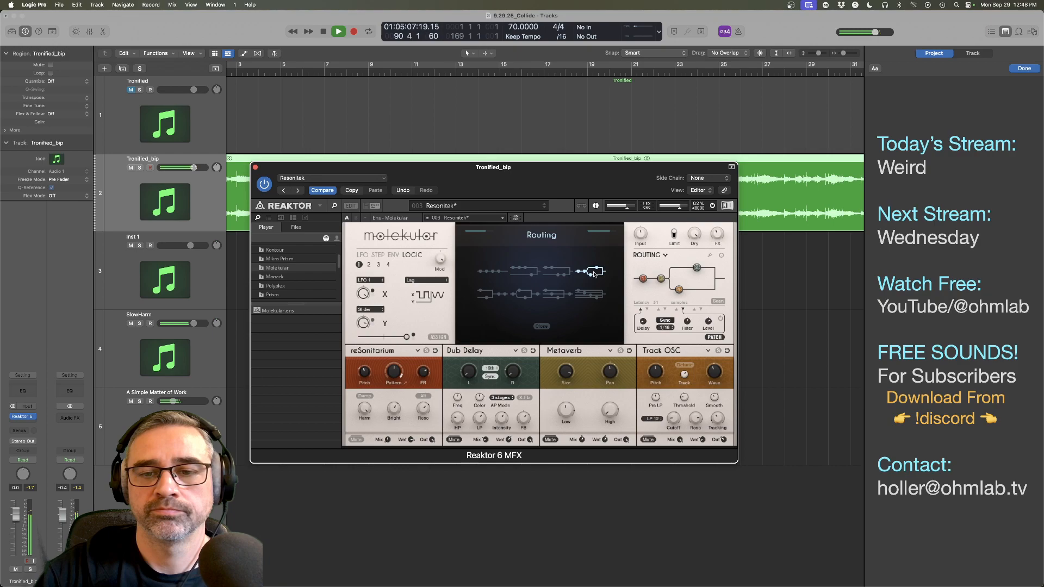
{"action": "left_click", "coordinate": [524, 295]}
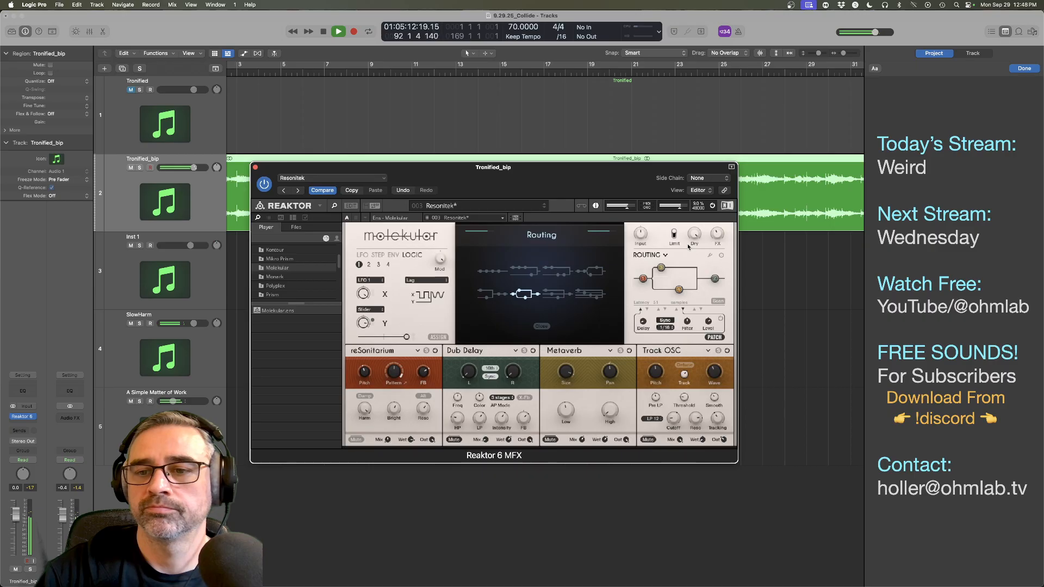
Step: Stop and restart playback, and advance Molekular past 2 Tubz to the Quadraloon snapshot
{"action": "key", "text": "space"}
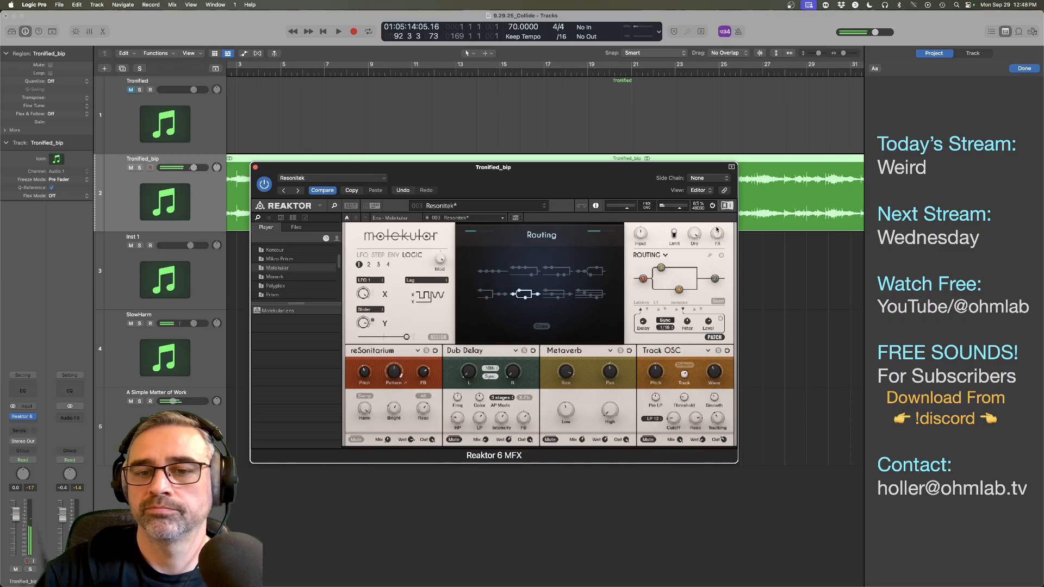
{"action": "key", "text": "space"}
{"action": "left_click", "coordinate": [545, 208]}
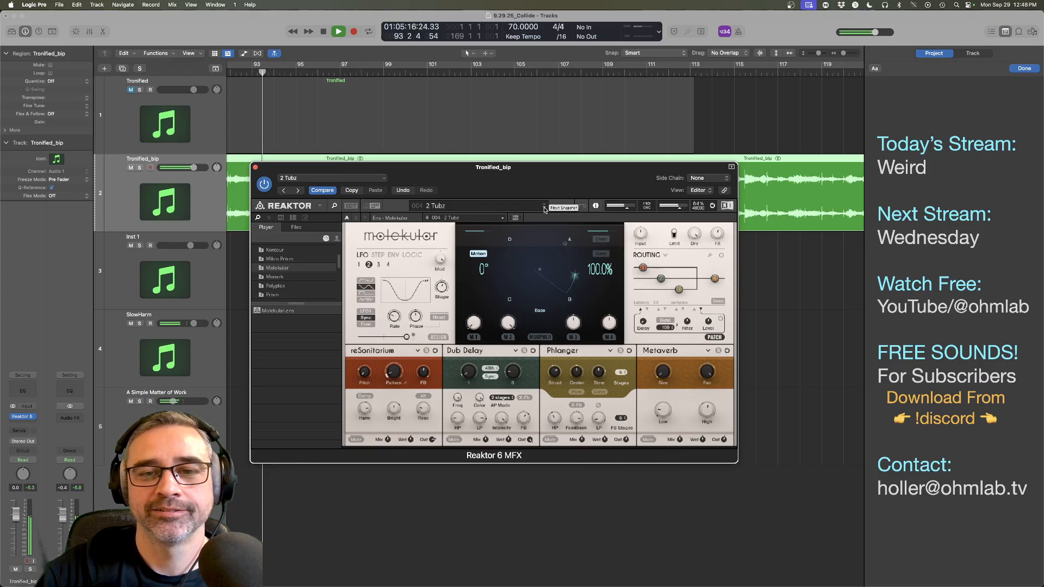
{"action": "left_click", "coordinate": [545, 209]}
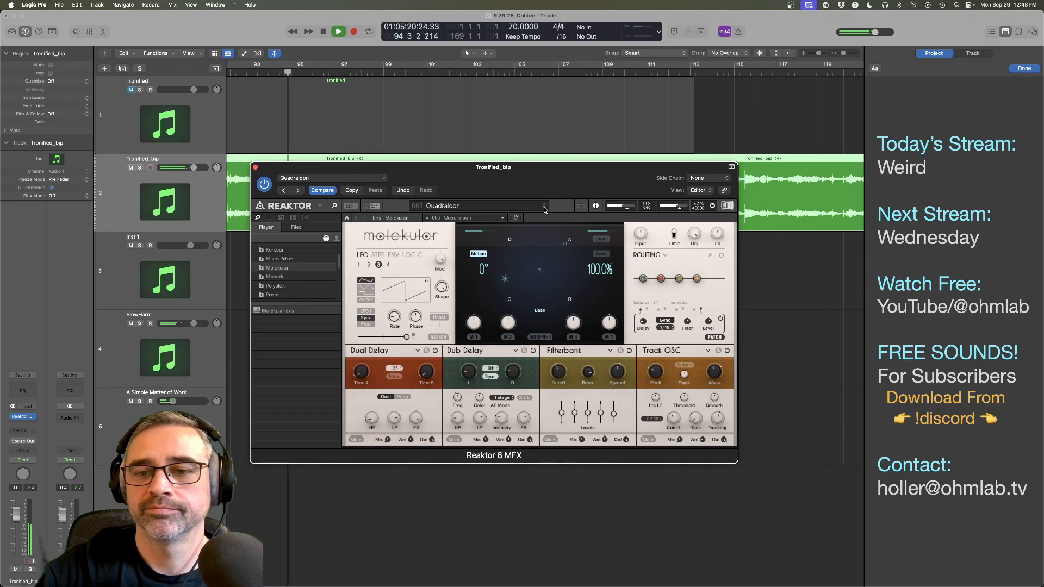
Step: Route Quadraloon's middle two effects in parallel, close the routing view and move the Reaktor window below the Tronified_bip region
{"action": "left_click", "coordinate": [665, 256]}
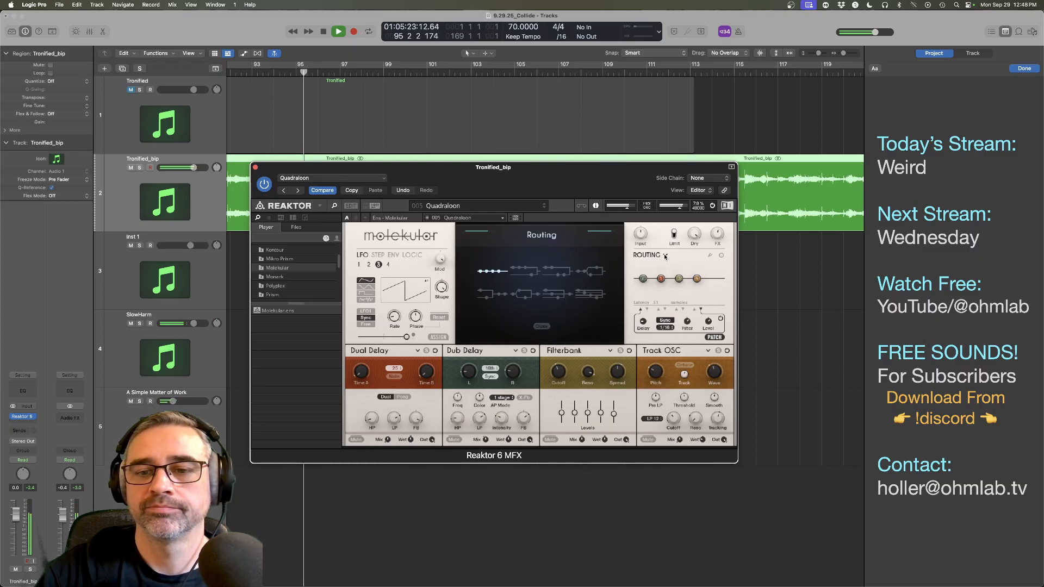
{"action": "left_click", "coordinate": [523, 294]}
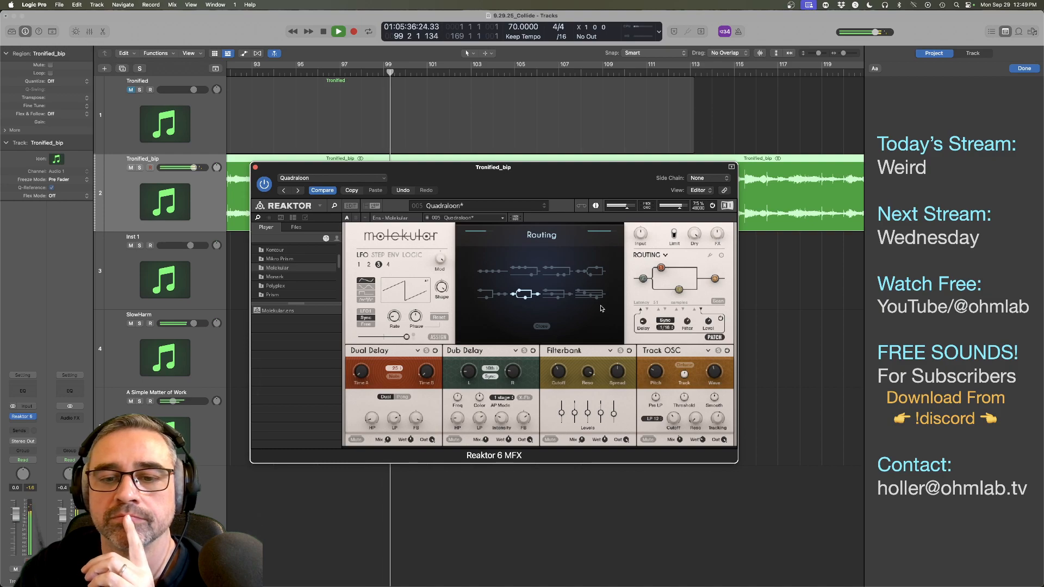
{"action": "left_click", "coordinate": [543, 327]}
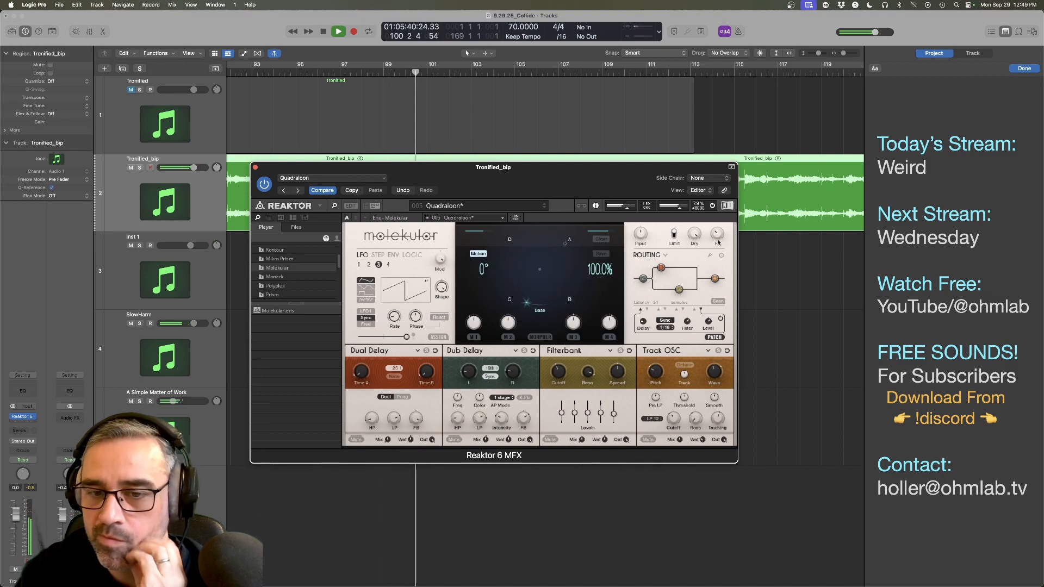
{"action": "left_click_drag", "start_coordinate": [461, 189], "coordinate": [518, 276]}
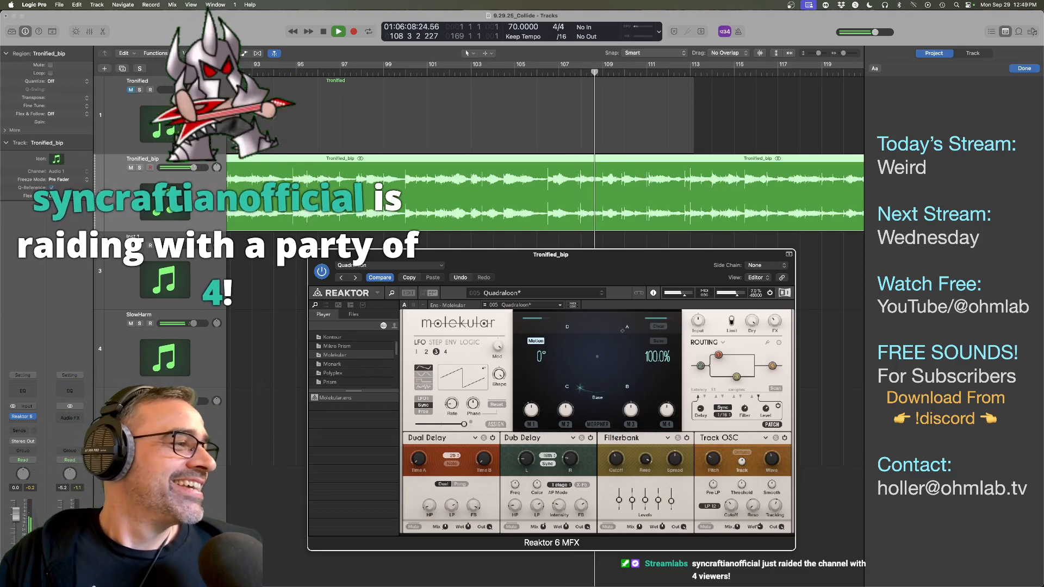
{"action": "key", "text": "super+grave"}
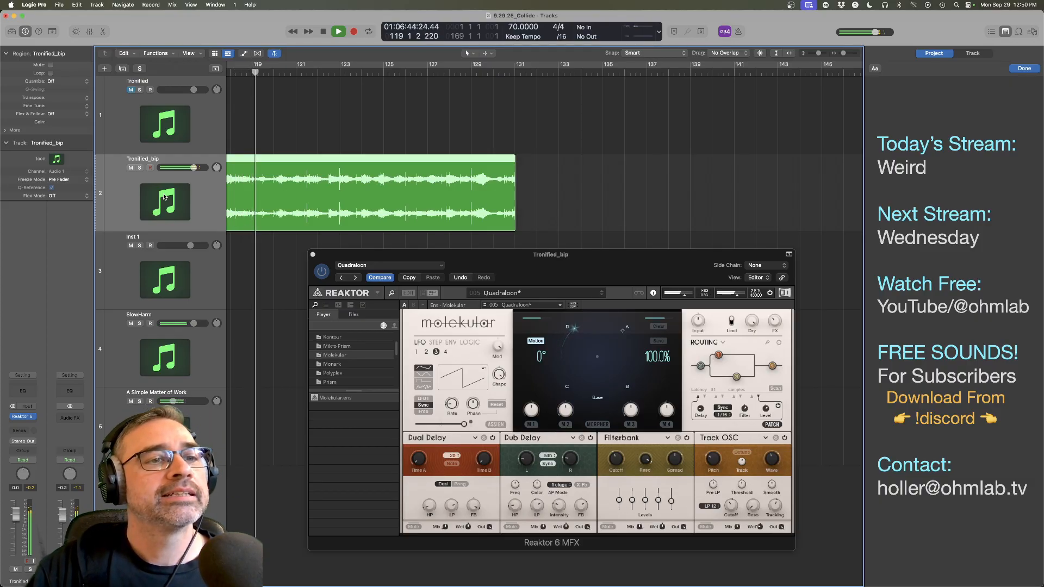
Step: Open the Tronified track's COLLIDZ instrument, unmute the track and switch its bypassed Reaktor plug-in back on
{"action": "left_click", "coordinate": [147, 103]}
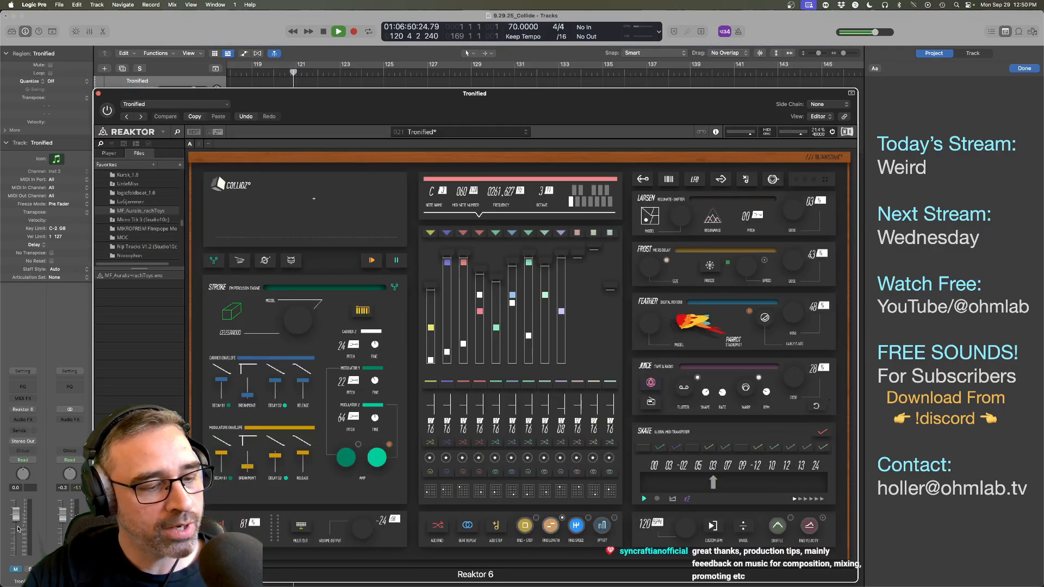
{"action": "left_click", "coordinate": [16, 570]}
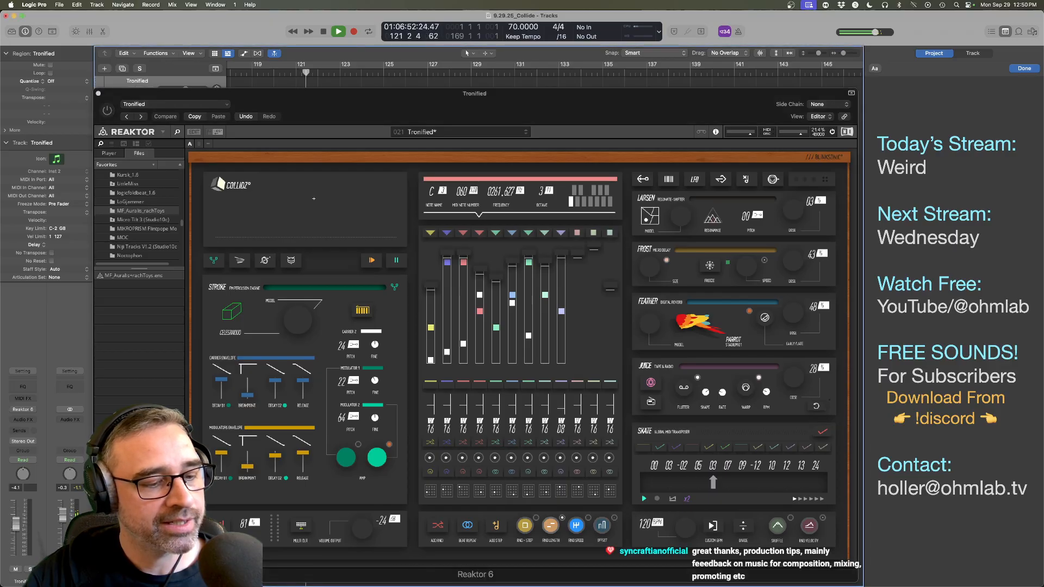
{"action": "left_click", "coordinate": [108, 111]}
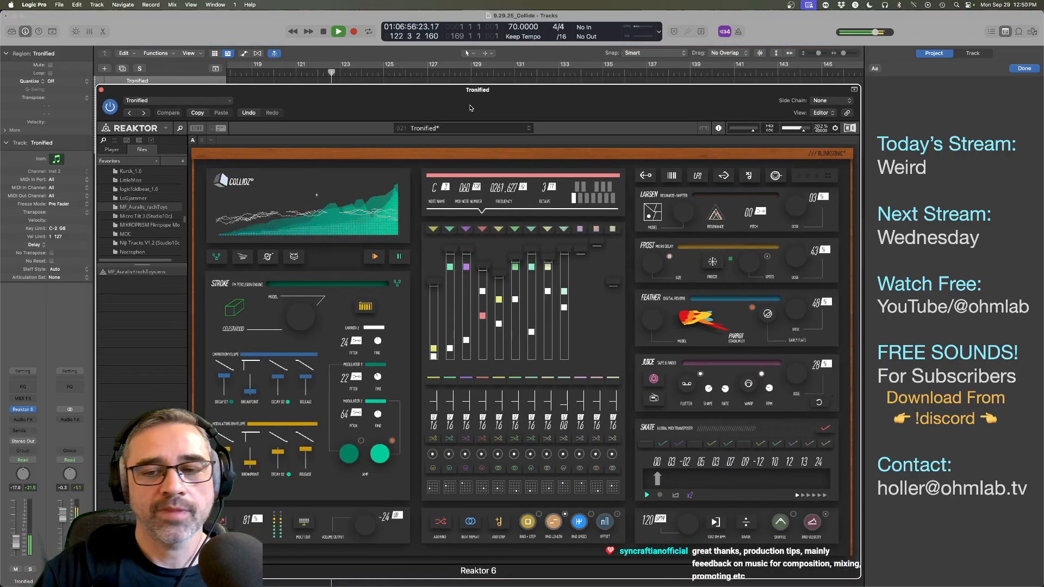
{"action": "mouse_move", "coordinate": [472, 116]}
{"action": "left_mouse_down"}
{"action": "mouse_move", "coordinate": [435, 148]}
{"action": "mouse_move", "coordinate": [455, 115]}
{"action": "mouse_move", "coordinate": [483, 115]}
{"action": "mouse_move", "coordinate": [469, 112]}
{"action": "left_mouse_up"}
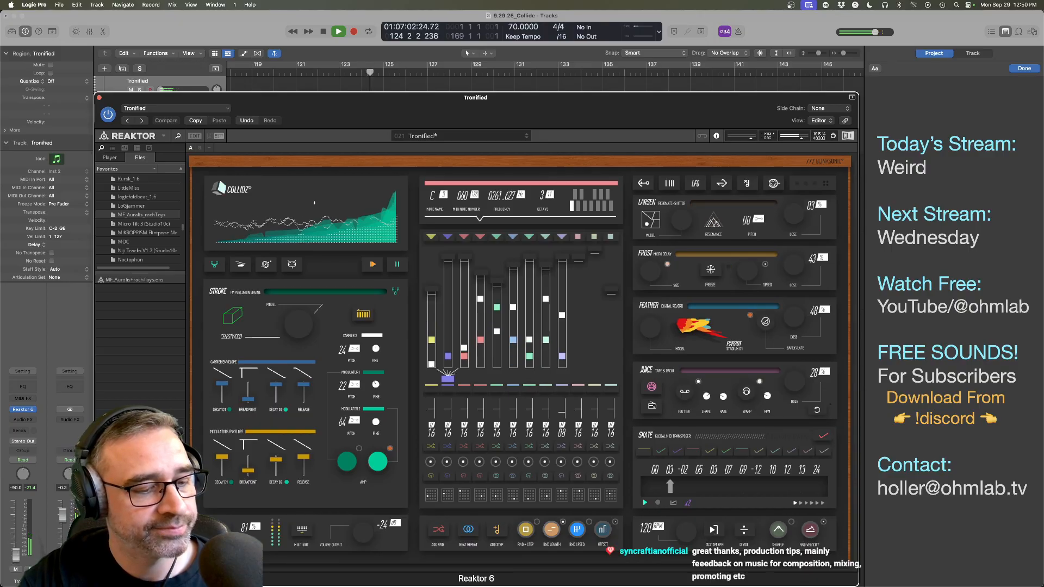
Step: Fade the Tronified track's volume all the way down, close its COLLIDZ window and mute the track
{"action": "left_click_drag", "start_coordinate": [13, 542], "coordinate": [15, 555]}
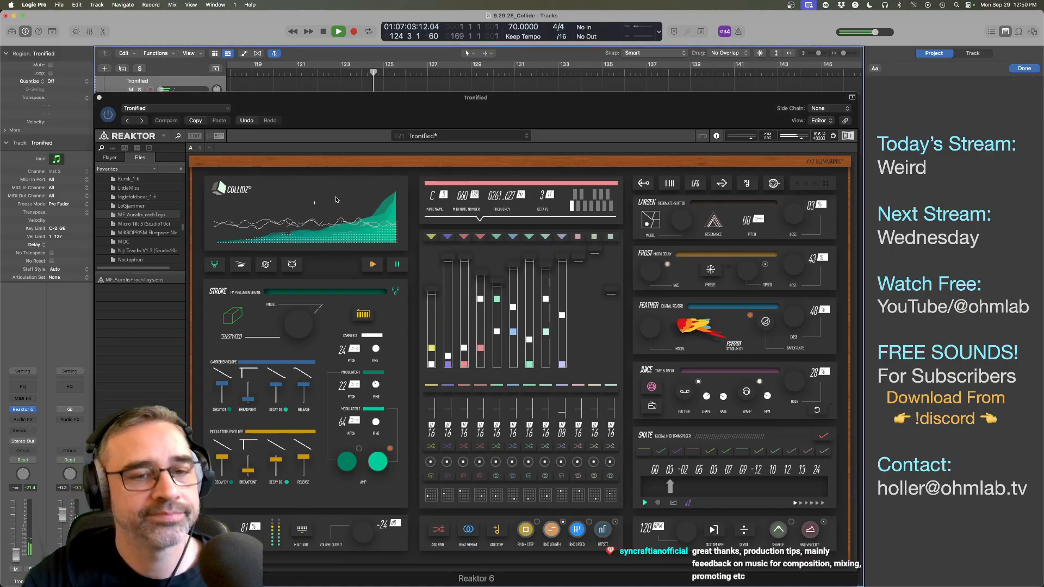
{"action": "left_click", "coordinate": [99, 97]}
{"action": "scroll", "coordinate": [437, 198], "scroll_direction": "down", "scroll_amount": 10}
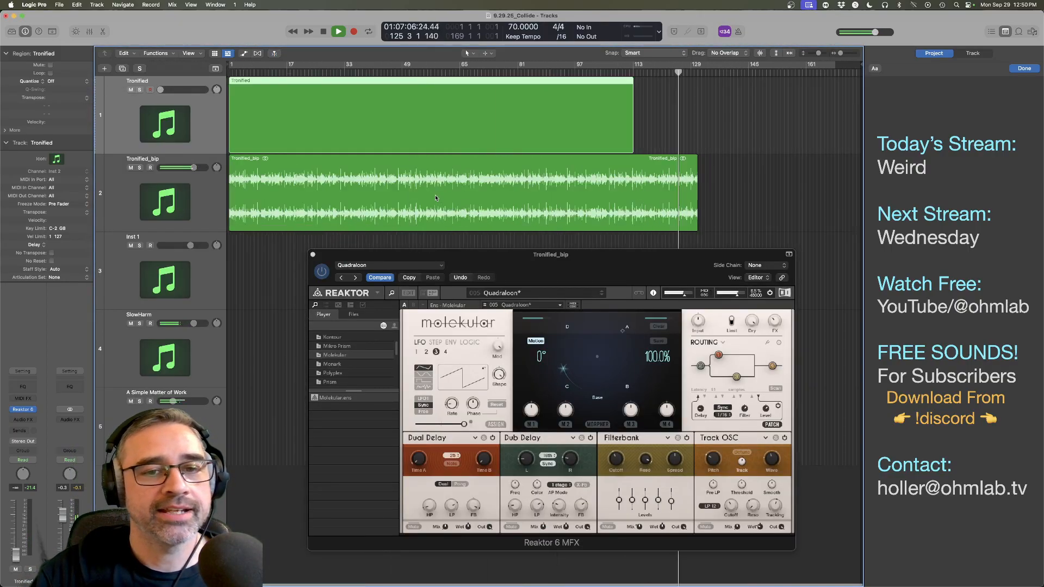
{"action": "left_click", "coordinate": [131, 89]}
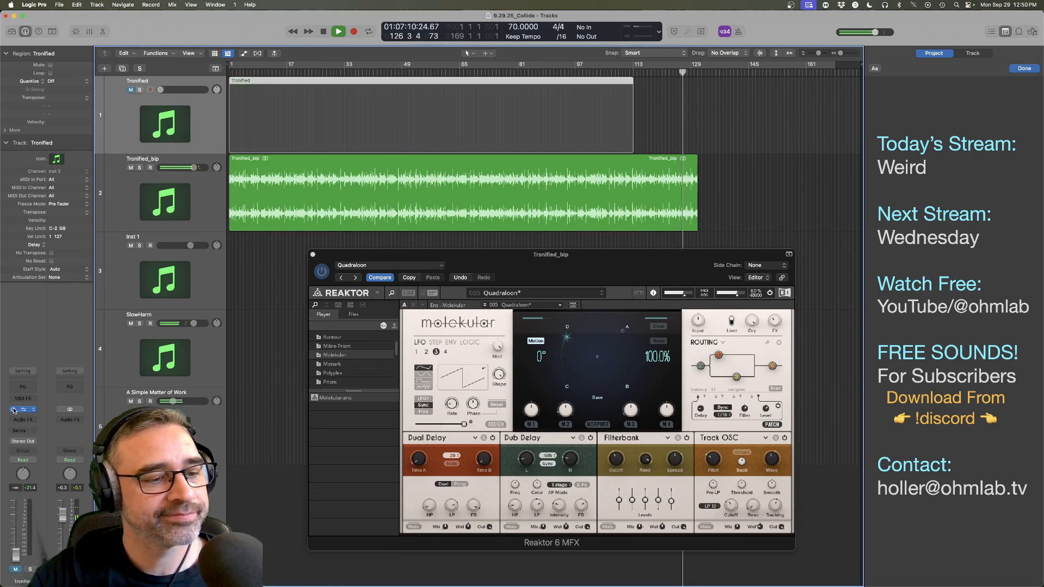
Step: Open the SlowHarm track's Reaktor instrument and shift its window to uncover more of the Tronified_bip region
{"action": "left_click", "coordinate": [211, 206]}
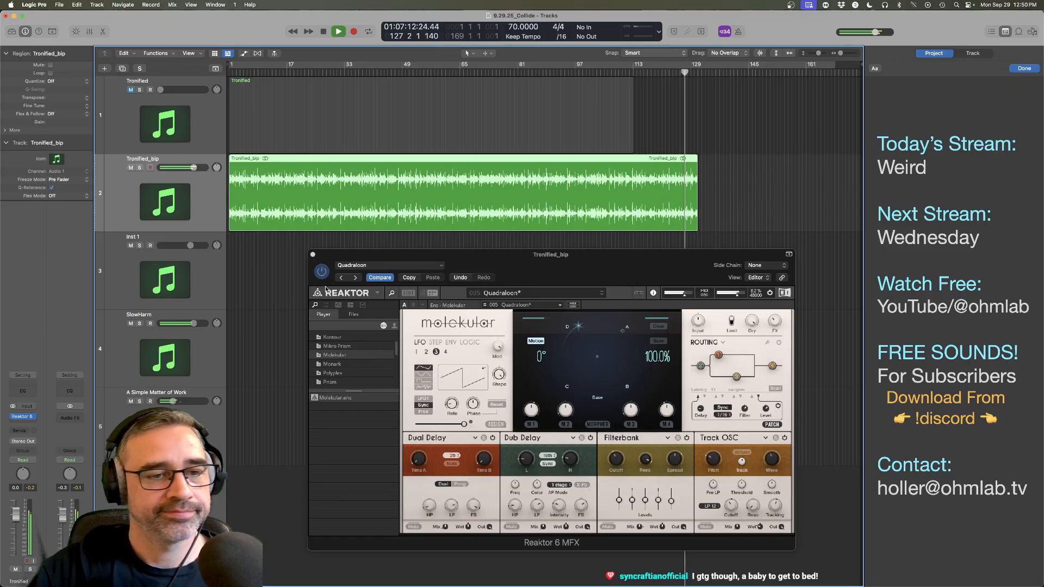
{"action": "scroll", "coordinate": [292, 320], "scroll_direction": "up", "scroll_amount": 5}
{"action": "scroll", "coordinate": [291, 320], "scroll_direction": "down", "scroll_amount": 1}
{"action": "left_click", "coordinate": [182, 288]}
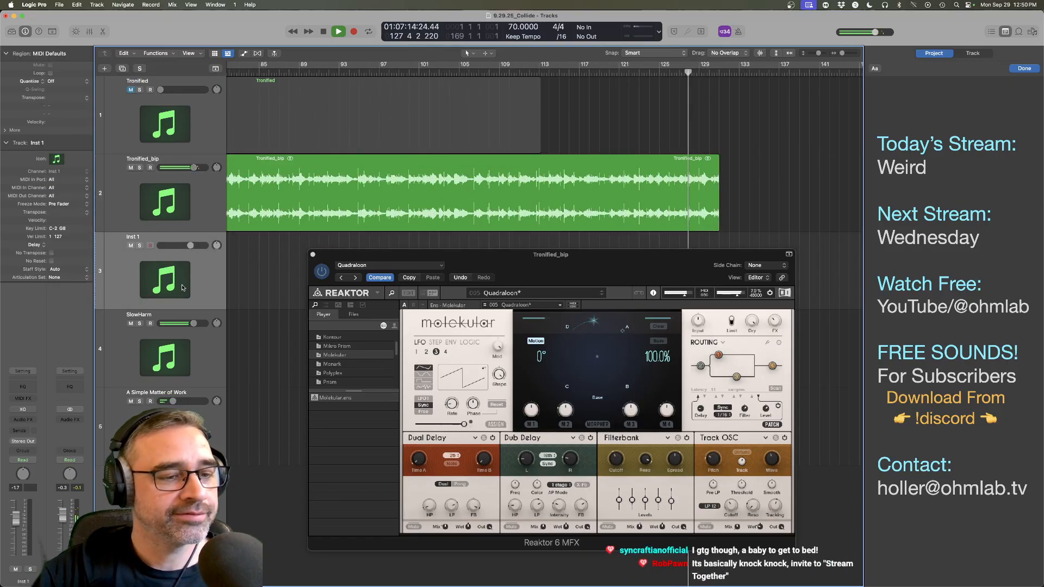
{"action": "key", "text": "Down"}
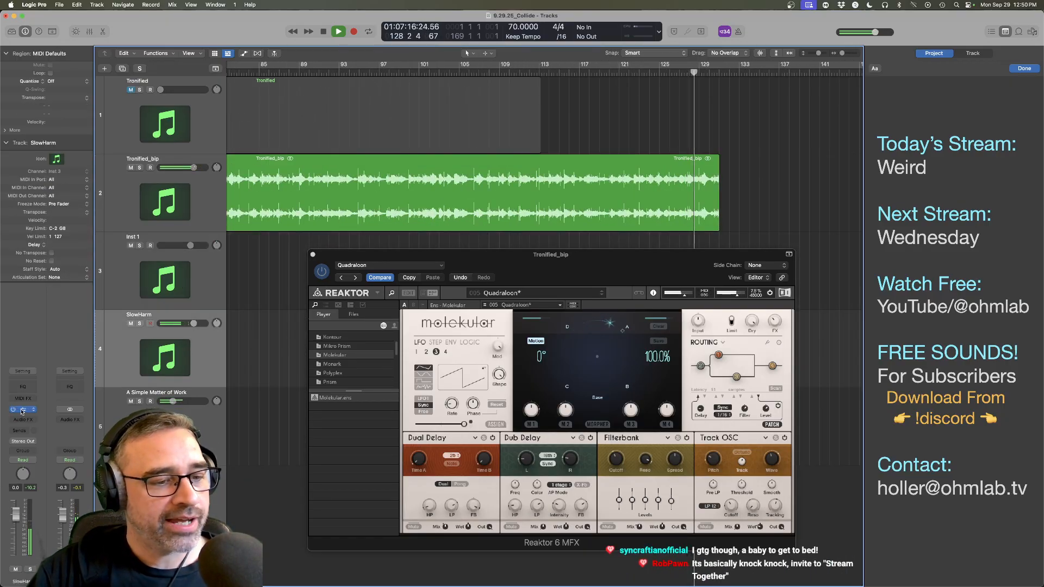
{"action": "left_click", "coordinate": [22, 409]}
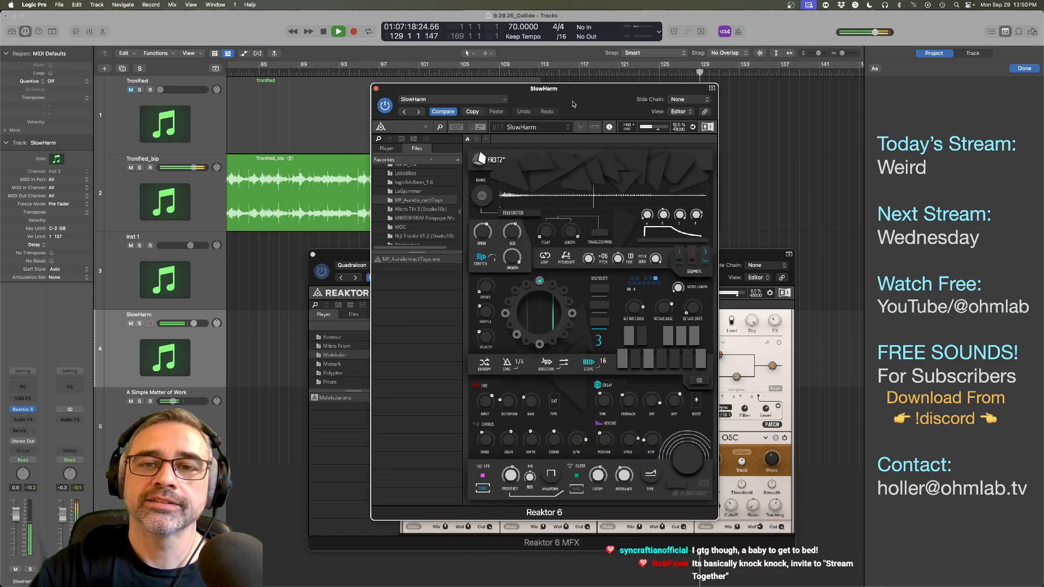
{"action": "left_click_drag", "start_coordinate": [576, 100], "coordinate": [702, 100]}
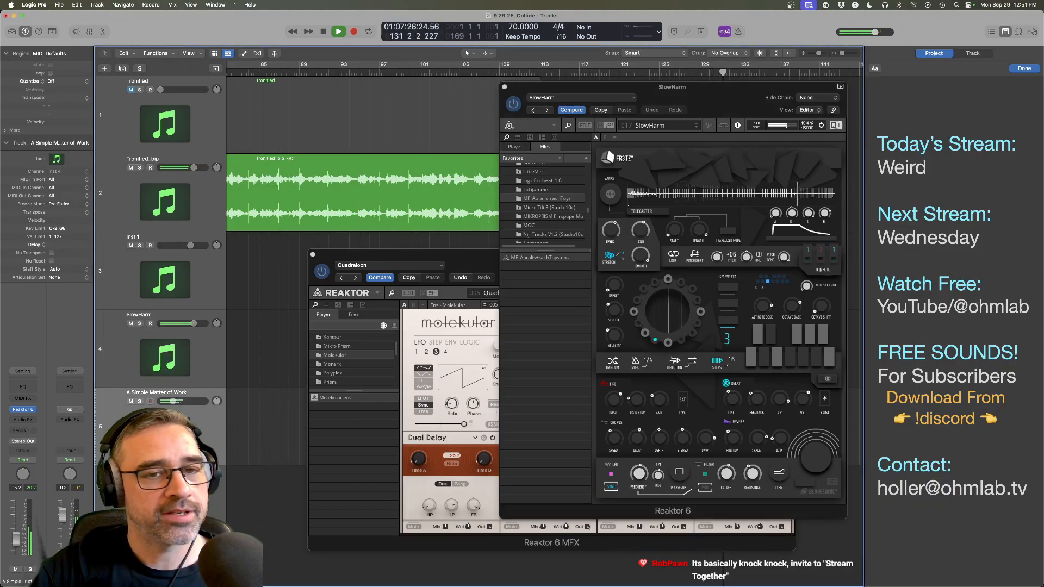
Step: Set the cycle range to the length of the Tronified_bip region and restart playback from its beginning
{"action": "left_click", "coordinate": [380, 190]}
{"action": "key", "text": "super+u"}
{"action": "key", "text": "space"}
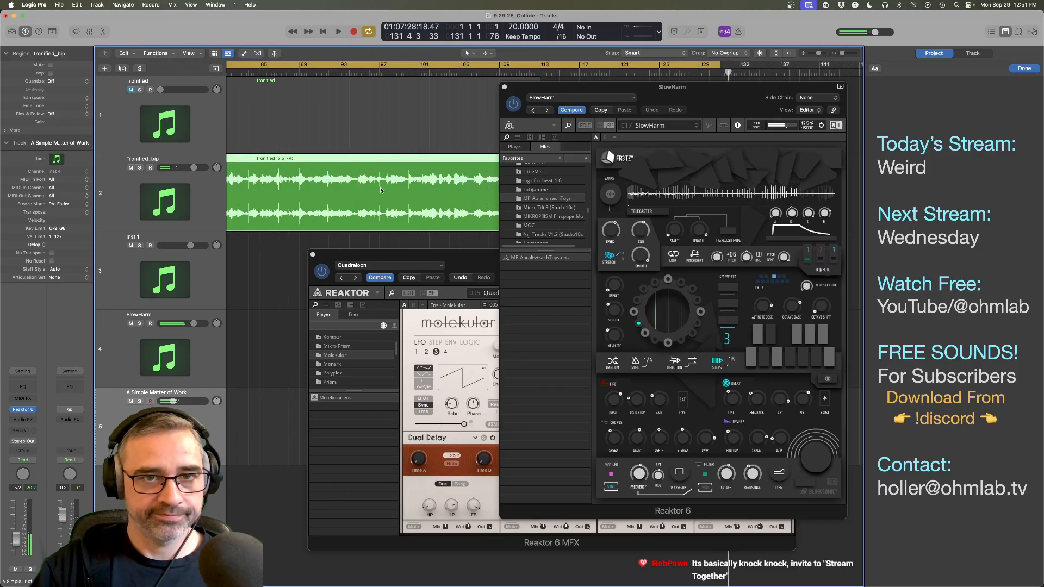
{"action": "key", "text": "space"}
{"action": "left_click", "coordinate": [275, 299]}
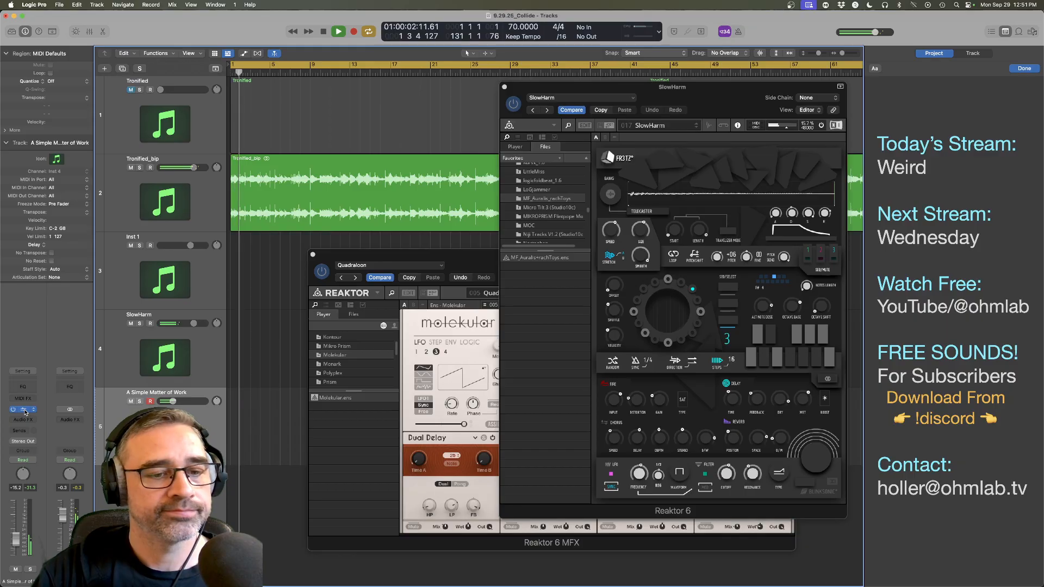
Step: Look over the A Simple Matter of Work track's Reaktor ensemble while it plays, and close its window
{"action": "left_click", "coordinate": [23, 409]}
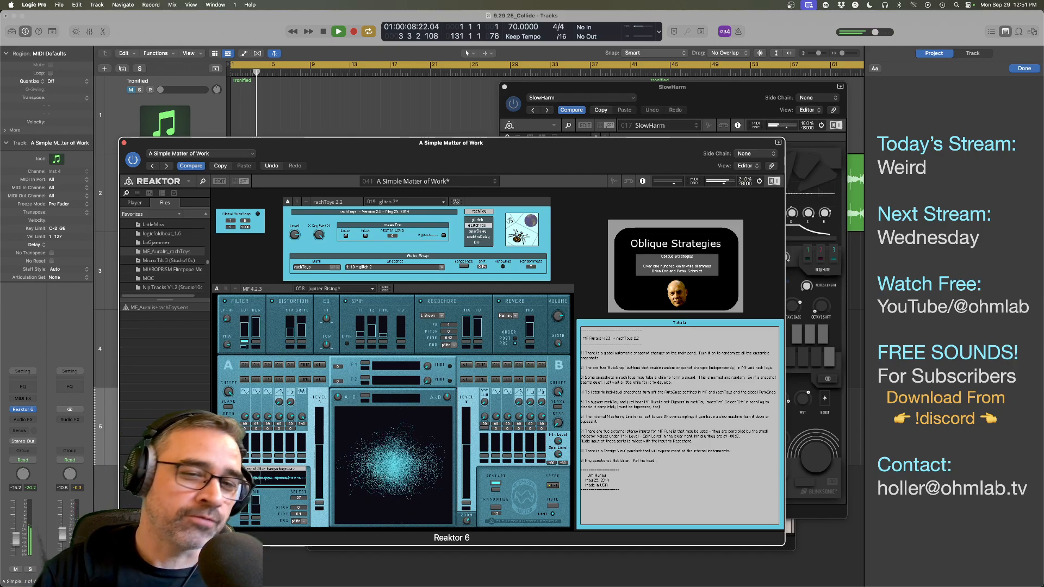
{"action": "left_click", "coordinate": [274, 566]}
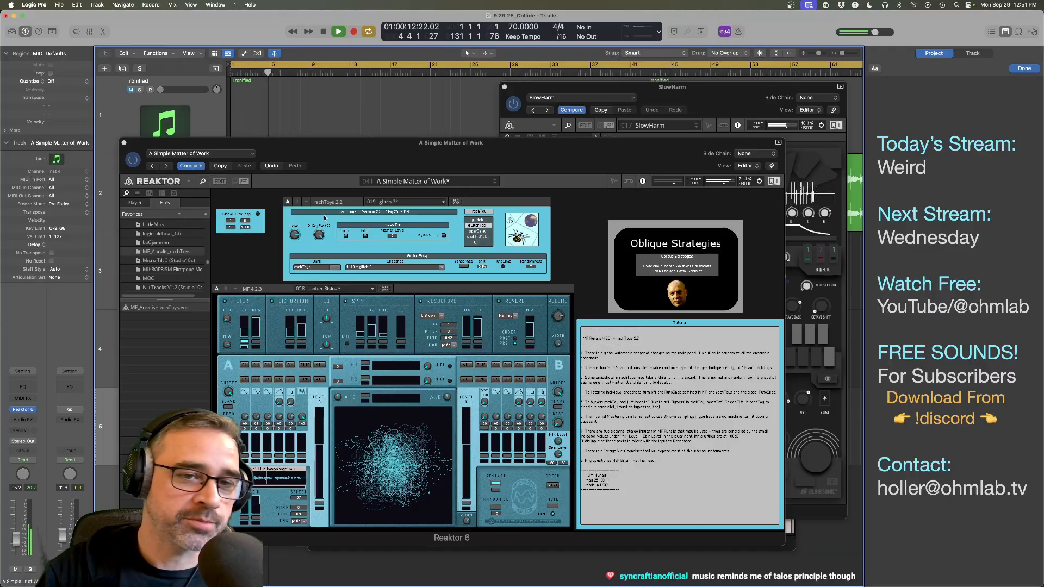
{"action": "mouse_move", "coordinate": [318, 394]}
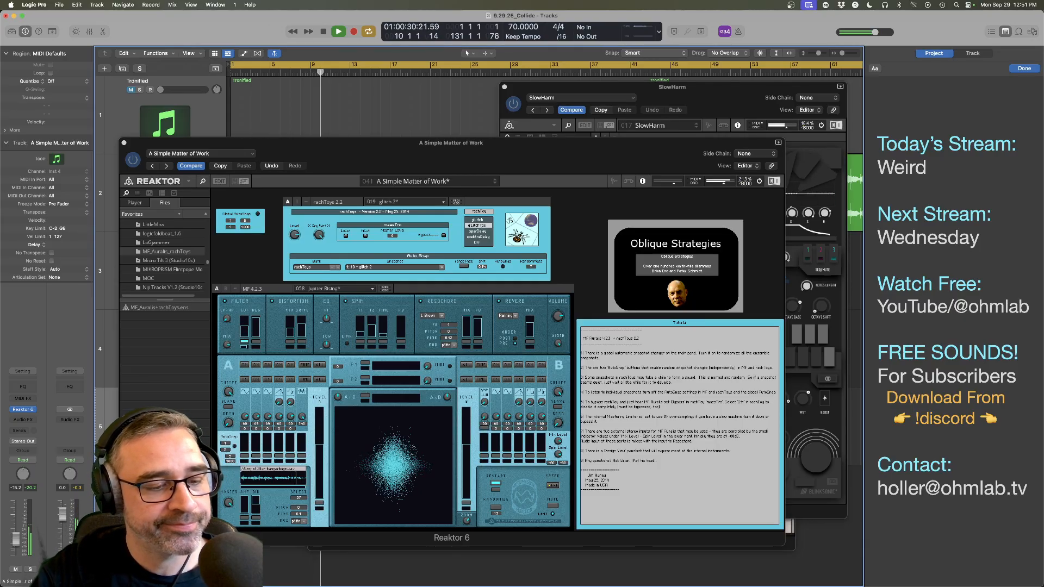
{"action": "left_click", "coordinate": [125, 144]}
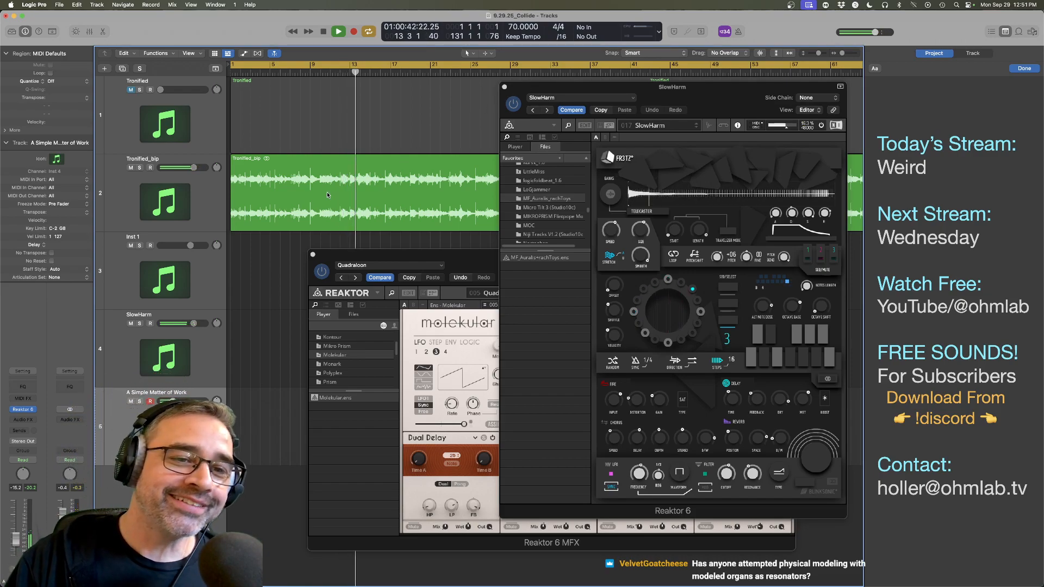
Step: Select the A Simple Matter of Work track and restart playback from the start of the project
{"action": "left_click", "coordinate": [145, 220]}
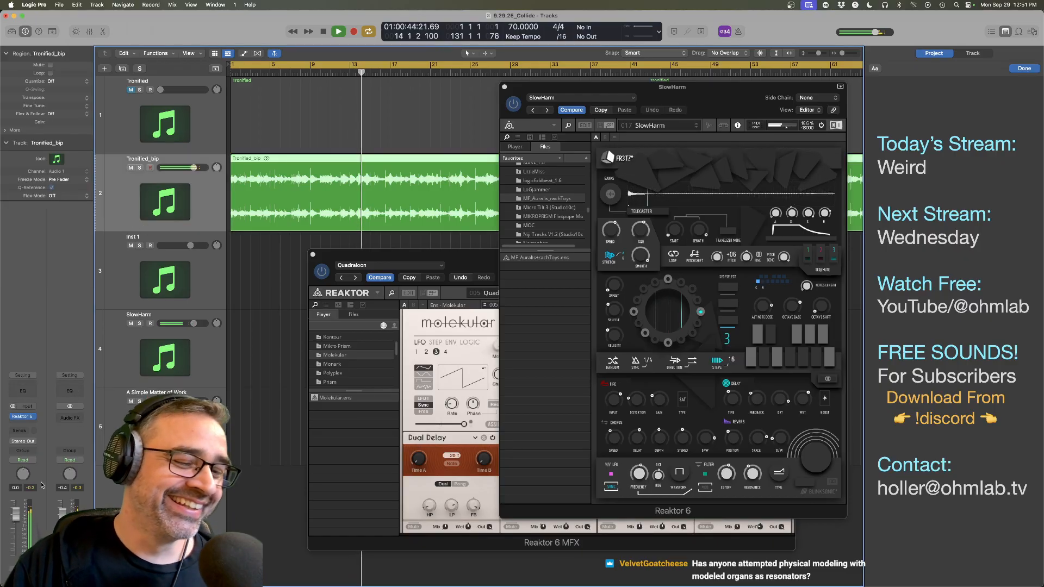
{"action": "left_click", "coordinate": [153, 430]}
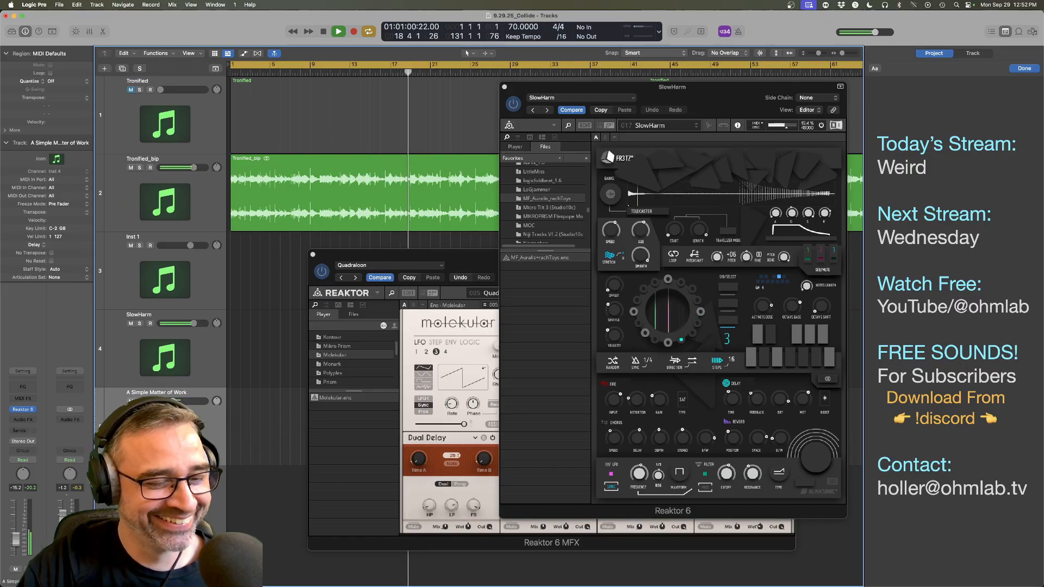
{"action": "left_click_drag", "start_coordinate": [63, 544], "coordinate": [63, 515]}
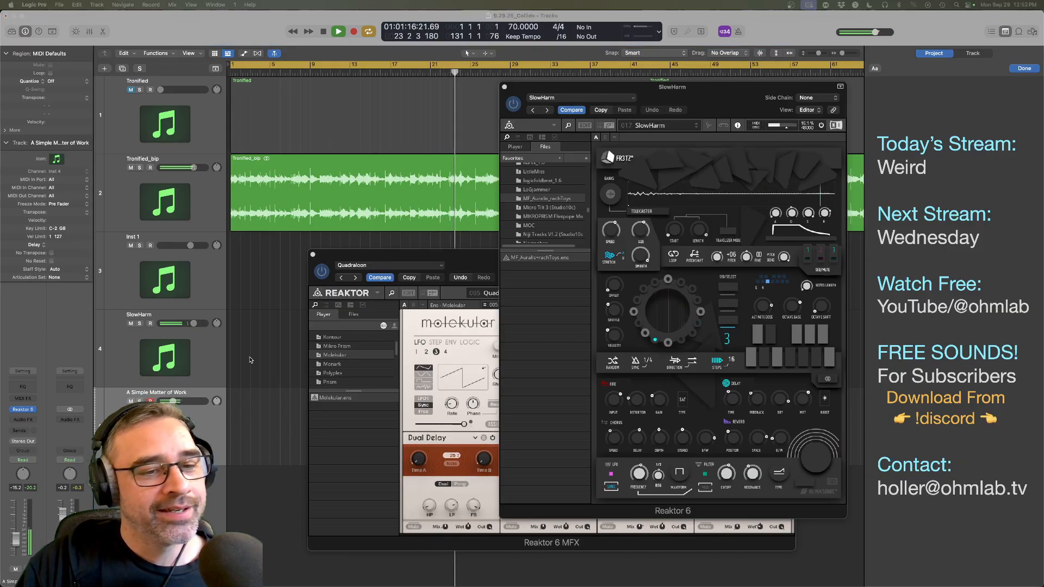
{"action": "key", "text": "space"}
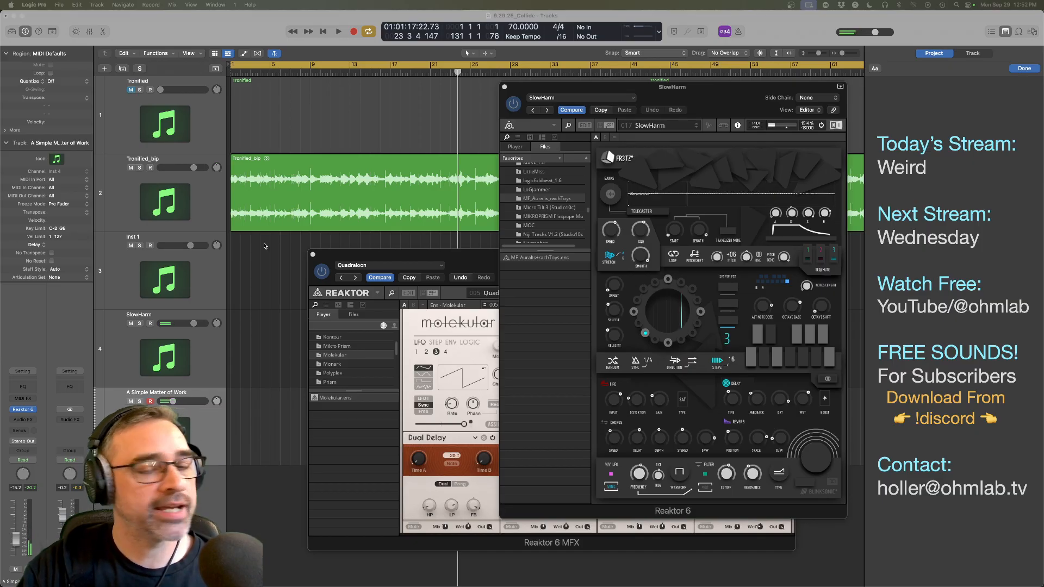
{"action": "key", "text": "Return"}
{"action": "key", "text": "space"}
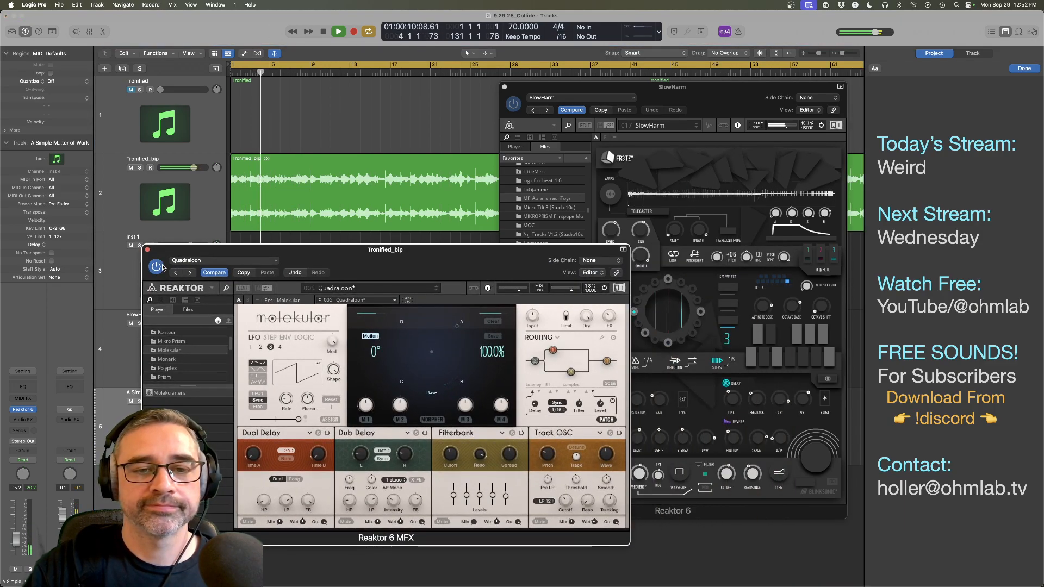
Step: Audition Molekular's Minority Doorway Chunkz, Royal Rings and Sonotrail snapshots on the Tronified_bip track
{"action": "left_click", "coordinate": [356, 300]}
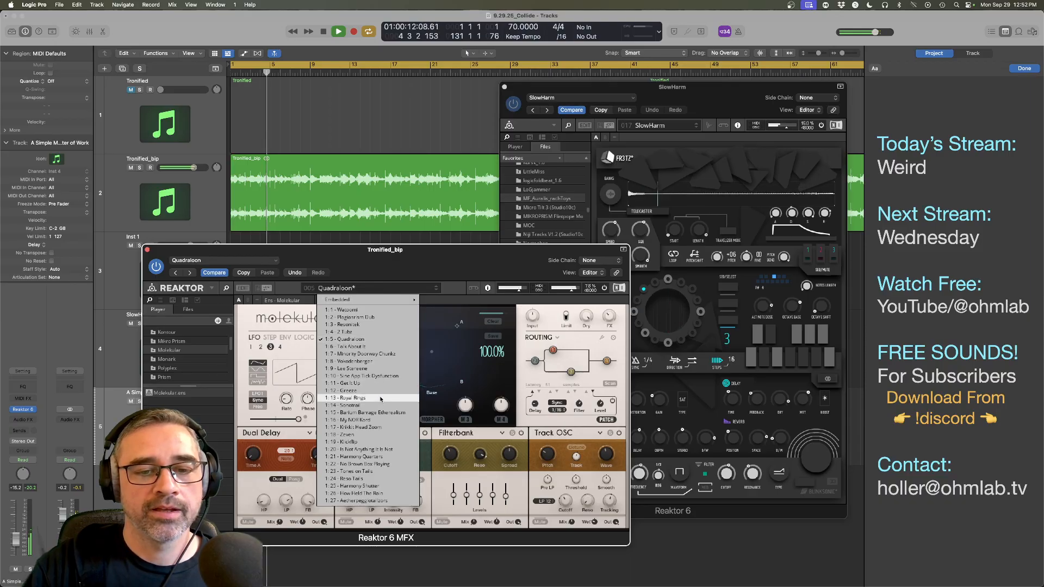
{"action": "left_click", "coordinate": [370, 354]}
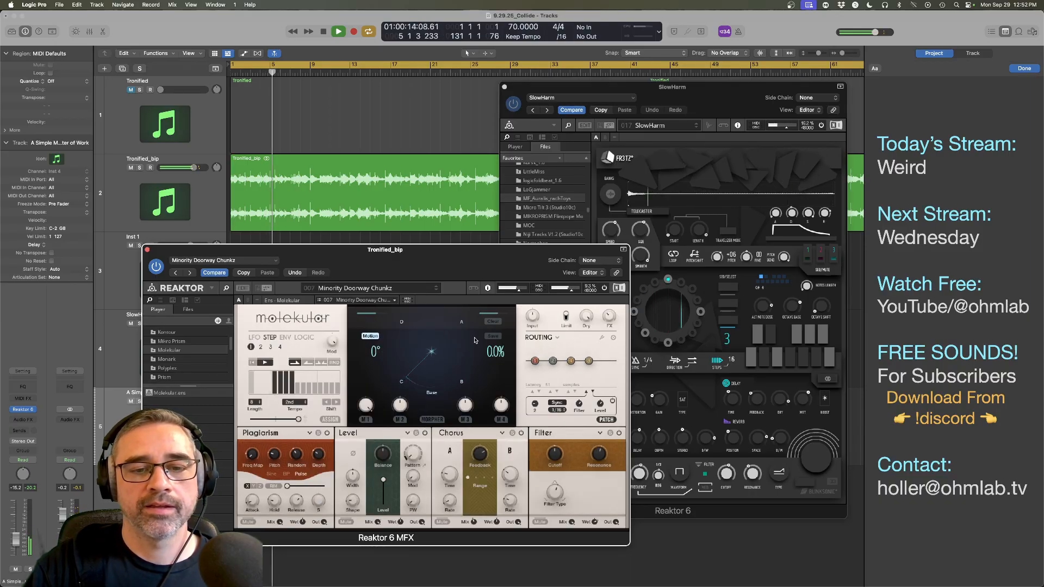
{"action": "left_click", "coordinate": [422, 290]}
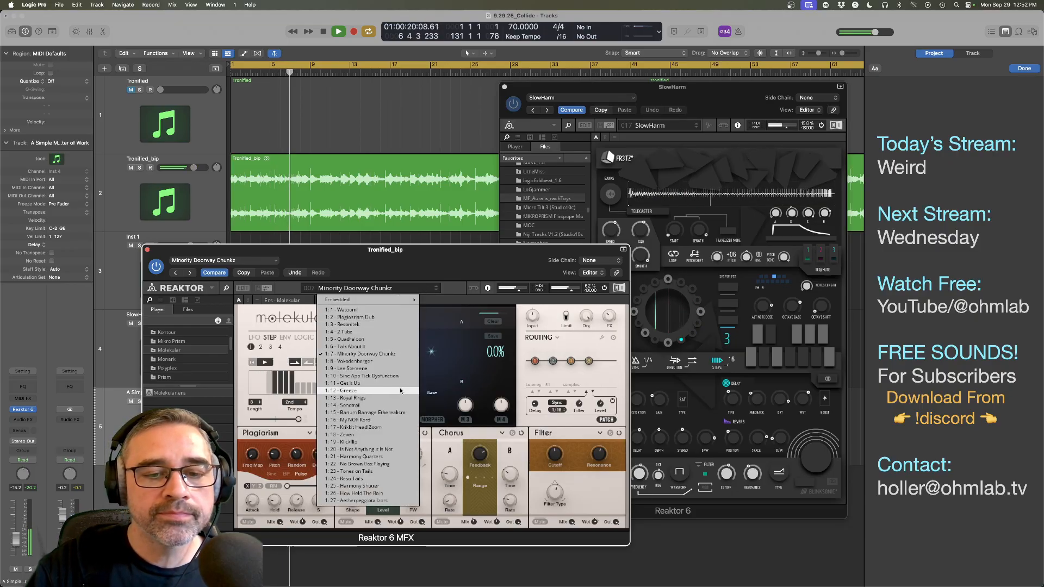
{"action": "left_click", "coordinate": [371, 399]}
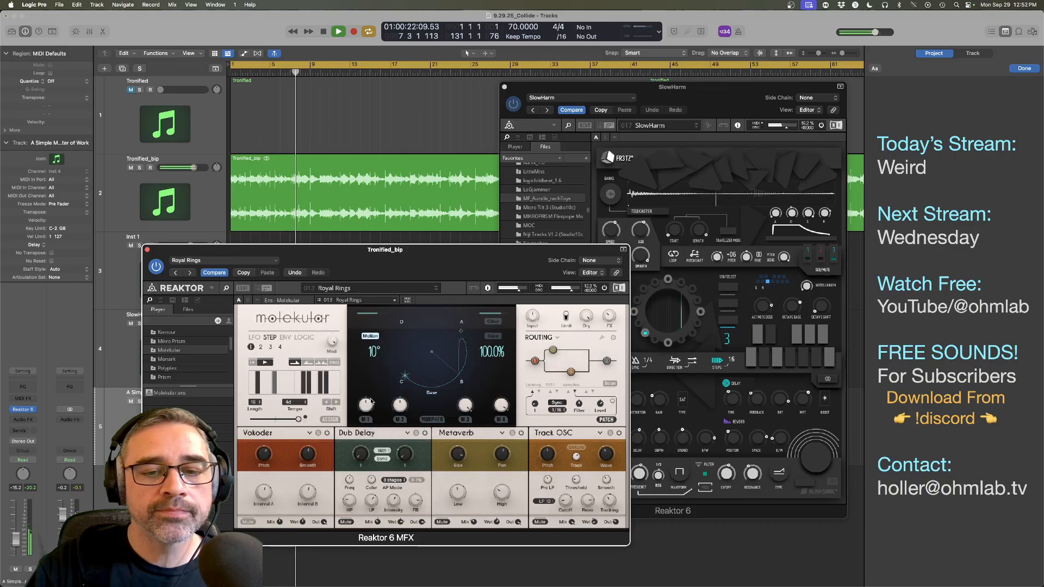
{"action": "left_click", "coordinate": [436, 290]}
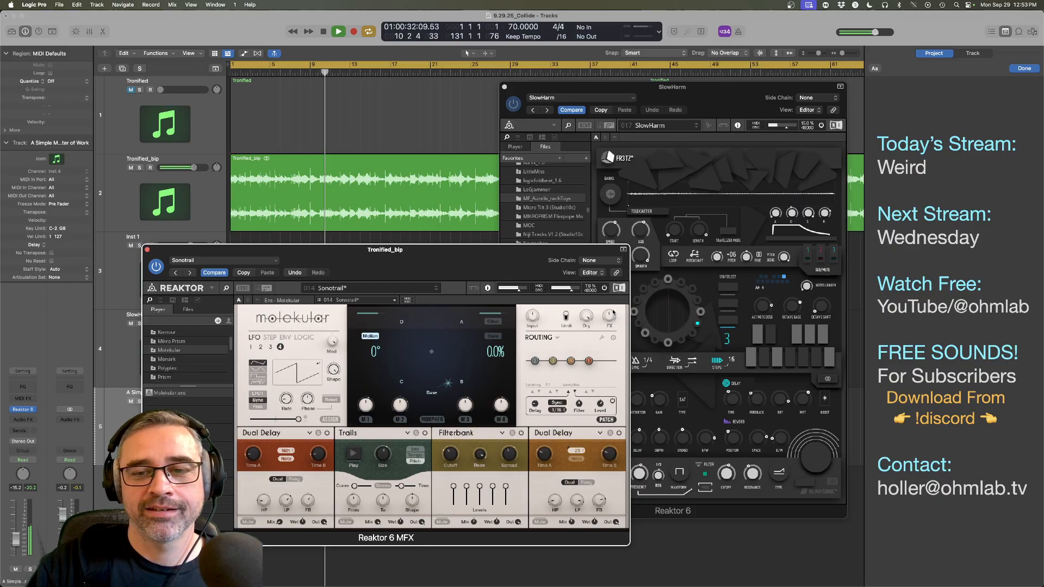
Step: Dismiss Molekular's snapshot list without choosing another, stop playback, bypass the Reaktor 6 MFX effect and close its window
{"action": "left_click", "coordinate": [381, 300]}
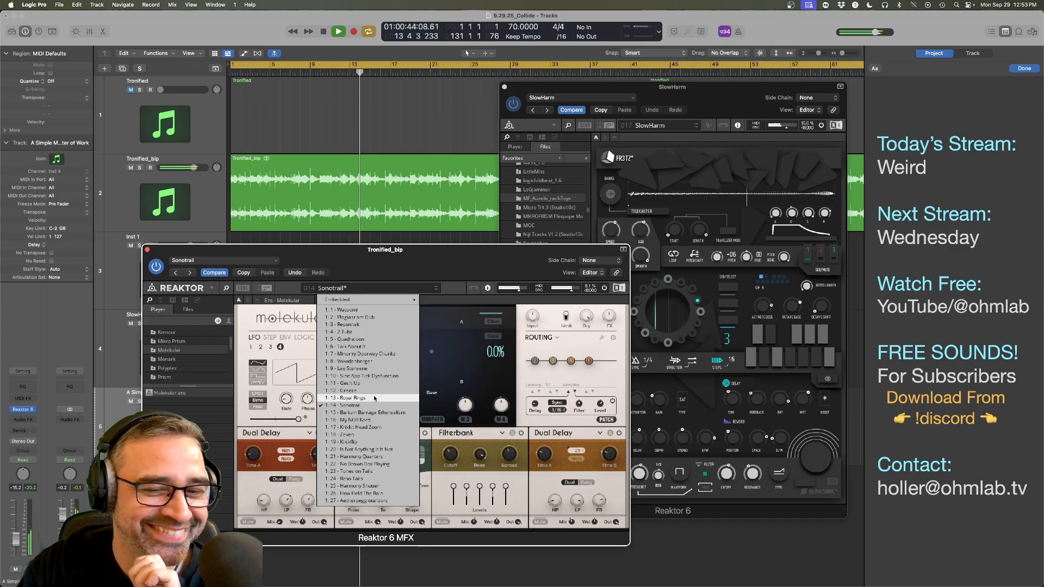
{"action": "left_click", "coordinate": [347, 271]}
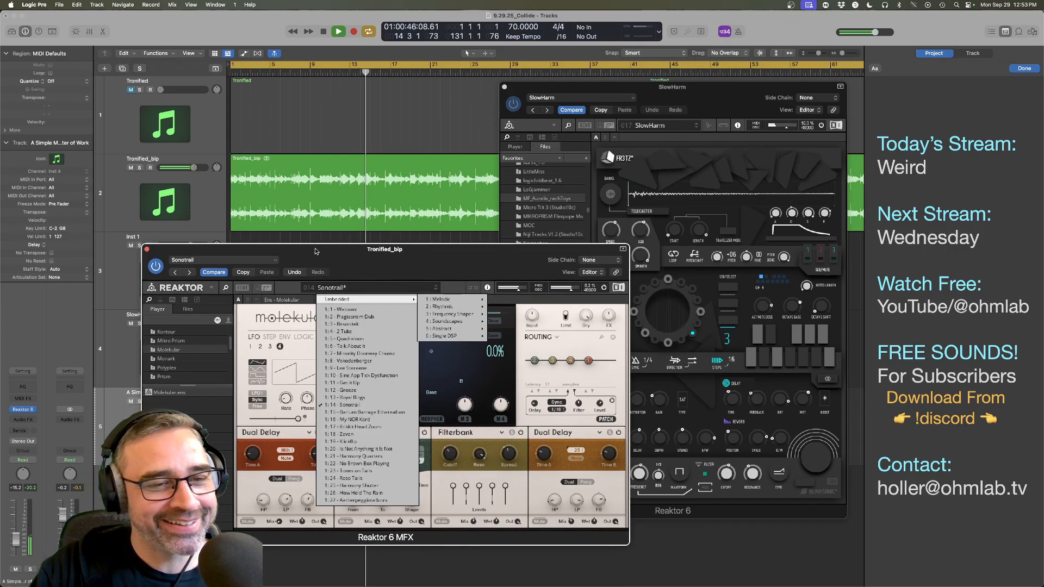
{"action": "key", "text": "space"}
{"action": "left_click", "coordinate": [155, 266]}
{"action": "left_click", "coordinate": [147, 251]}
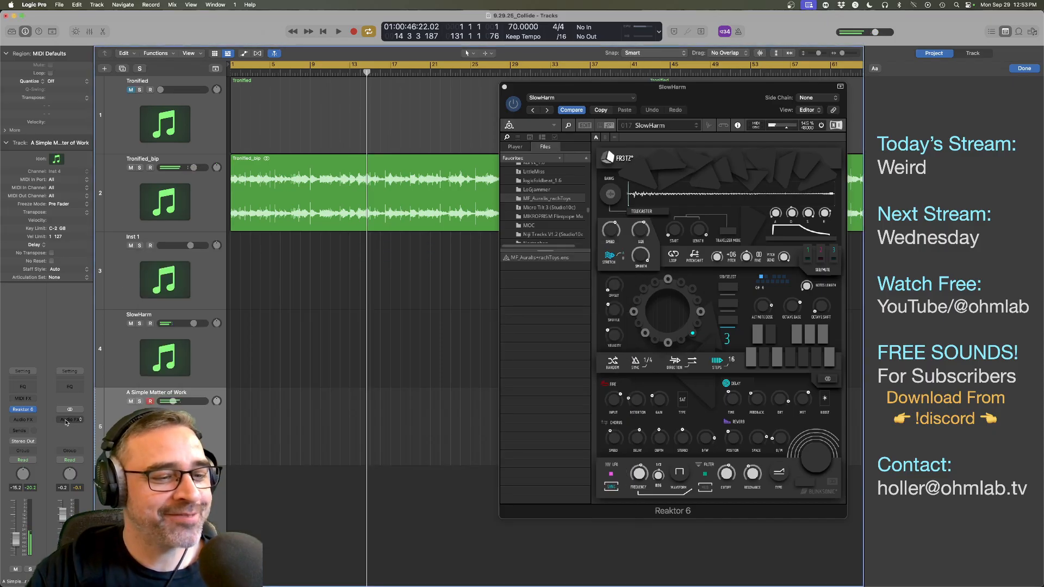
Step: Insert Output's Portal effect after Reaktor 6 MFX on the Tronified_bip track
{"action": "left_click", "coordinate": [166, 228]}
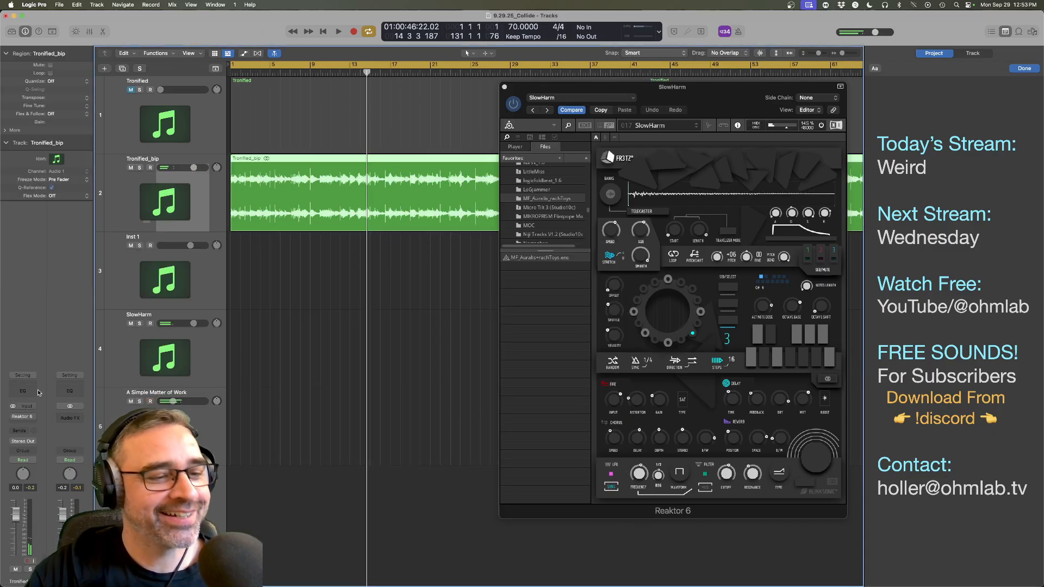
{"action": "left_click", "coordinate": [33, 424]}
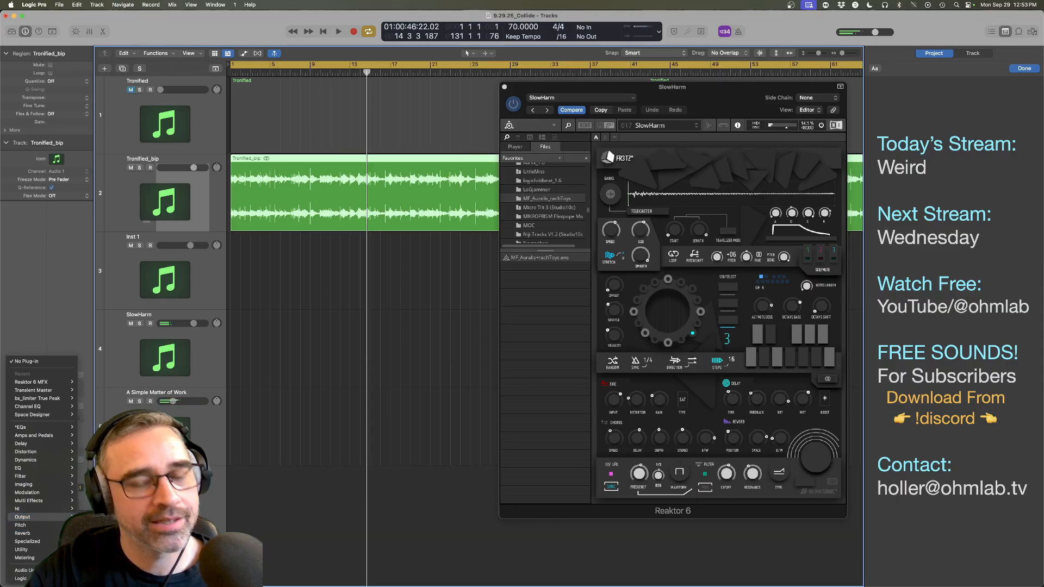
{"action": "left_click", "coordinate": [139, 525]}
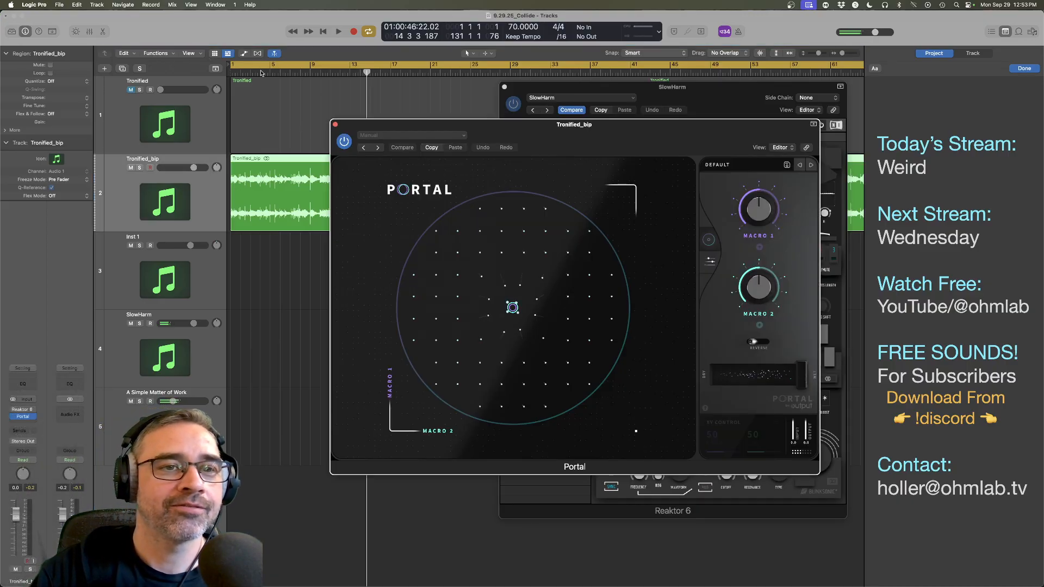
Step: Play the project from near bar 4 and open the keys category in Portal's preset browser
{"action": "double_click", "coordinate": [261, 72]}
{"action": "left_click_drag", "start_coordinate": [582, 140], "coordinate": [390, 209]}
{"action": "left_click", "coordinate": [555, 231]}
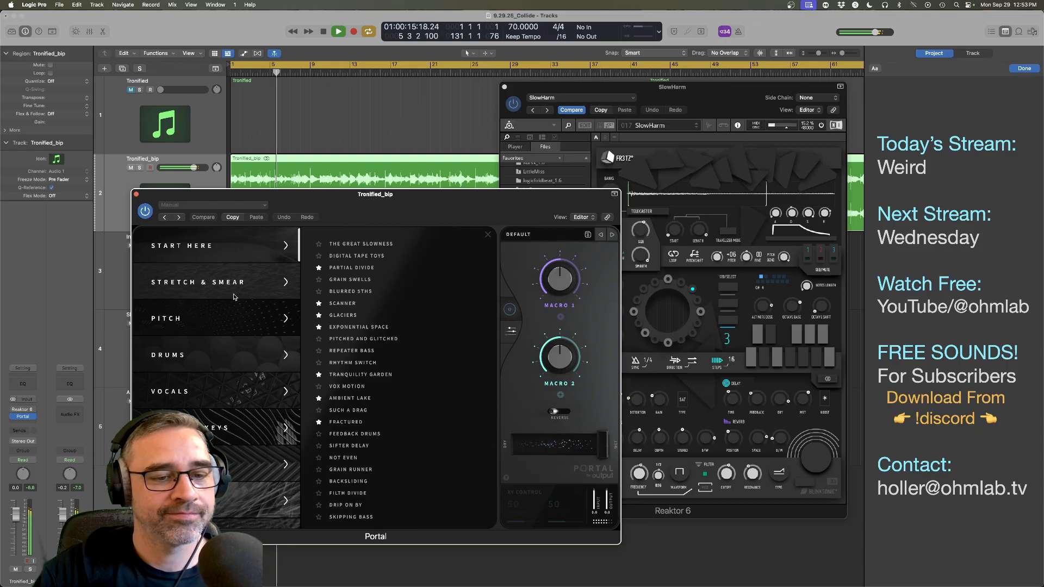
{"action": "left_click", "coordinate": [234, 424]}
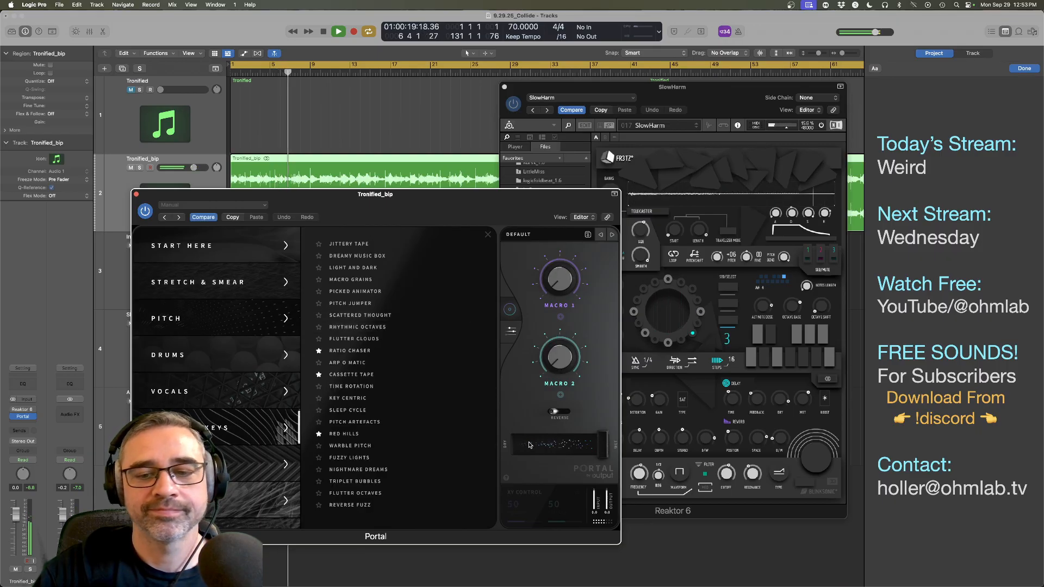
Step: Audition Portal's Scattered Thought preset at 35 percent dry/wet and its Light and Dark preset at 30 percent
{"action": "left_click", "coordinate": [360, 315]}
{"action": "left_click_drag", "start_coordinate": [602, 446], "coordinate": [553, 447]}
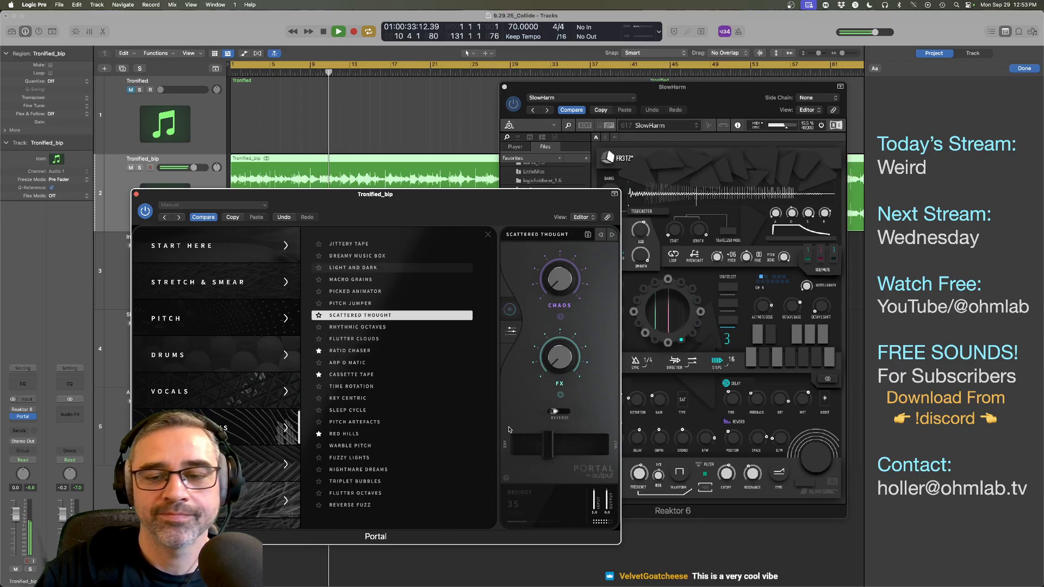
{"action": "mouse_move", "coordinate": [546, 445]}
{"action": "left_mouse_down"}
{"action": "mouse_move", "coordinate": [586, 445]}
{"action": "mouse_move", "coordinate": [544, 444]}
{"action": "left_mouse_up"}
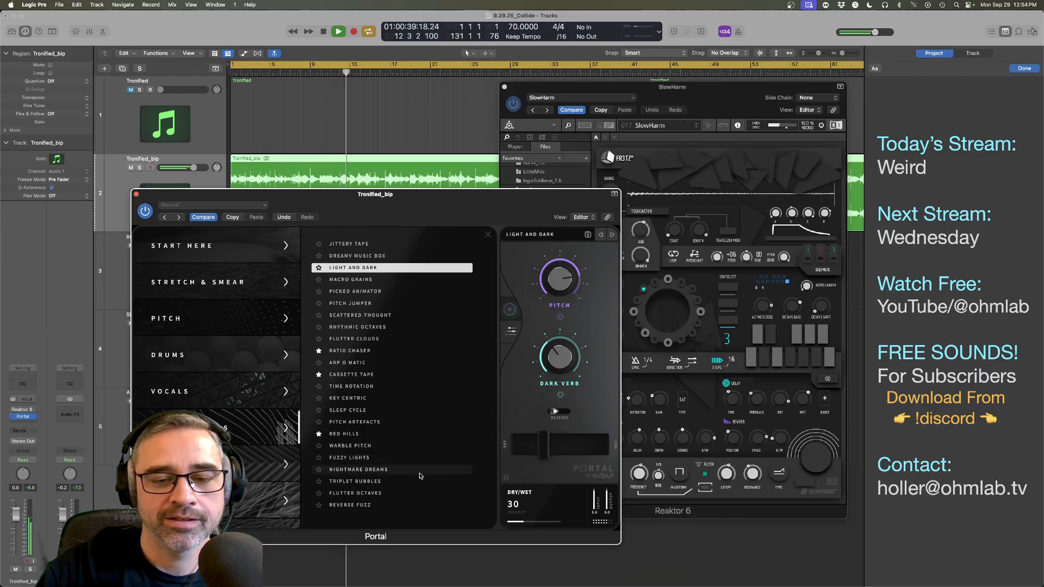
Step: Load Portal's Nightmare Dreams preset, lower dry/wet to about 34 percent, show the grain controls and nudge the mix slightly wetter
{"action": "left_click", "coordinate": [402, 470]}
{"action": "left_click_drag", "start_coordinate": [606, 449], "coordinate": [555, 449]}
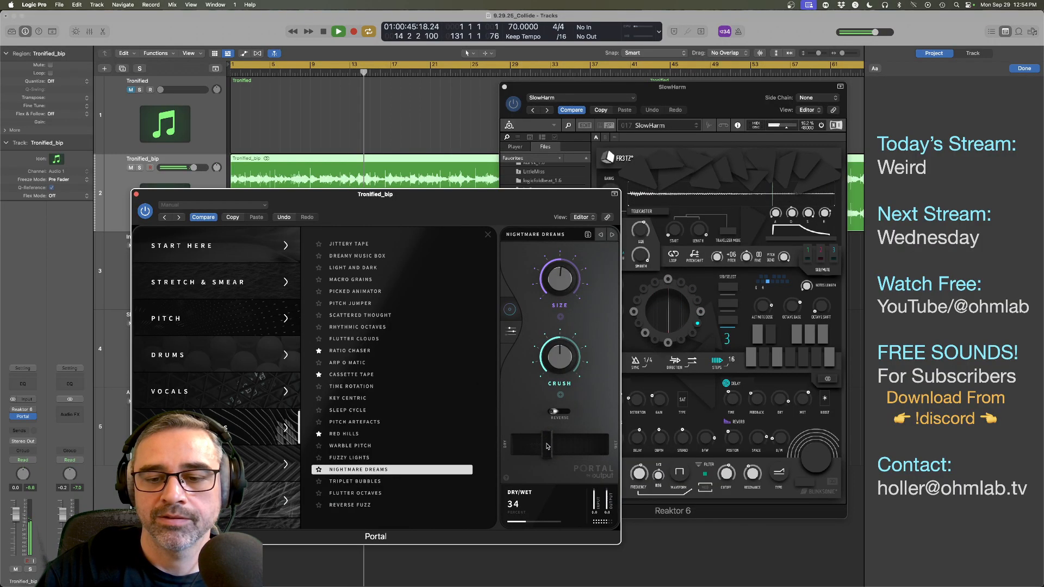
{"action": "left_click", "coordinate": [511, 309]}
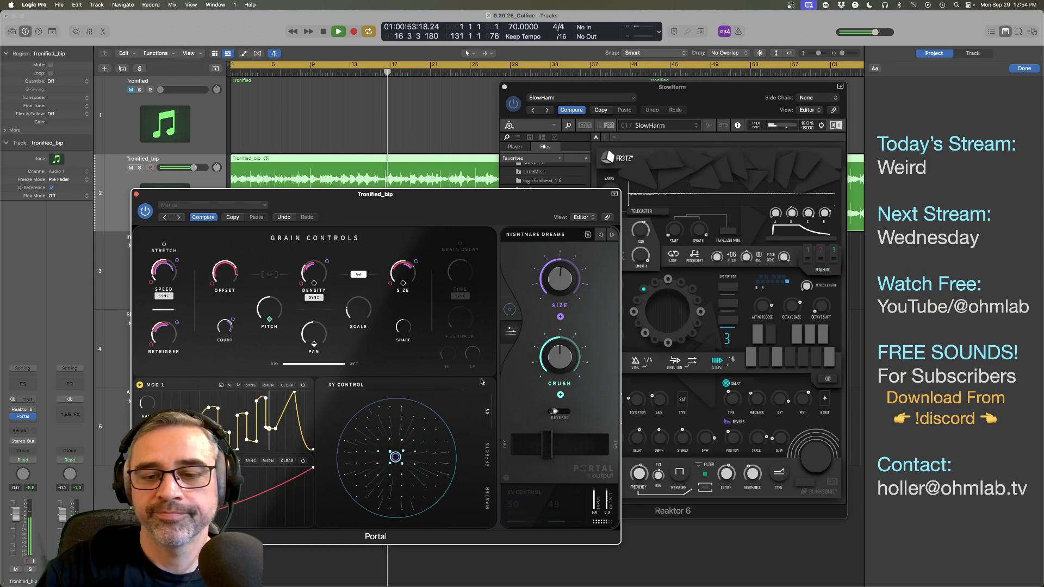
{"action": "left_click_drag", "start_coordinate": [547, 448], "coordinate": [550, 449]}
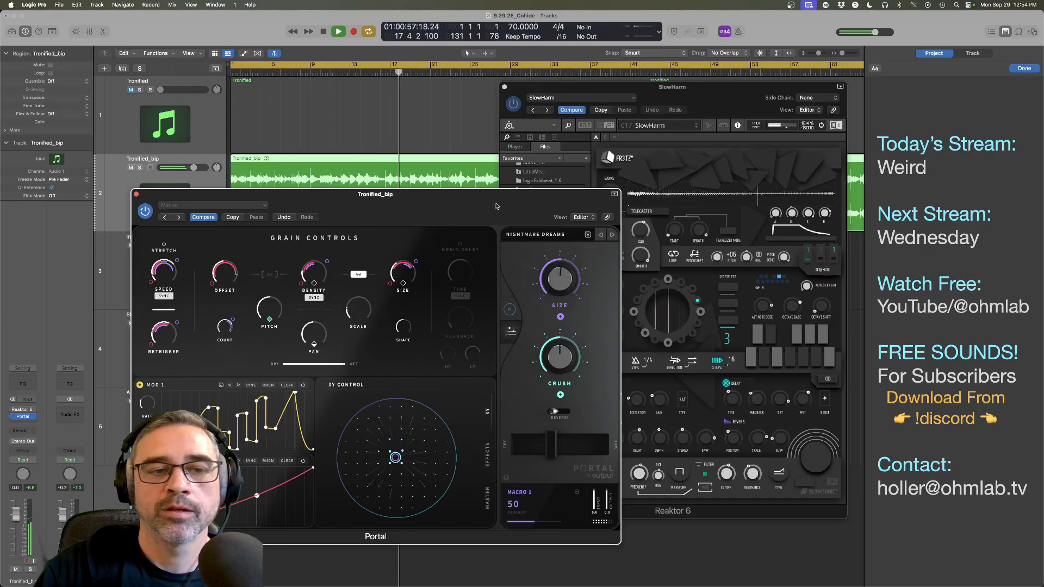
Step: Close Portal's window on the Tronified_bip track while leaving the effect active and playback running
{"action": "left_click_drag", "start_coordinate": [497, 207], "coordinate": [479, 235]}
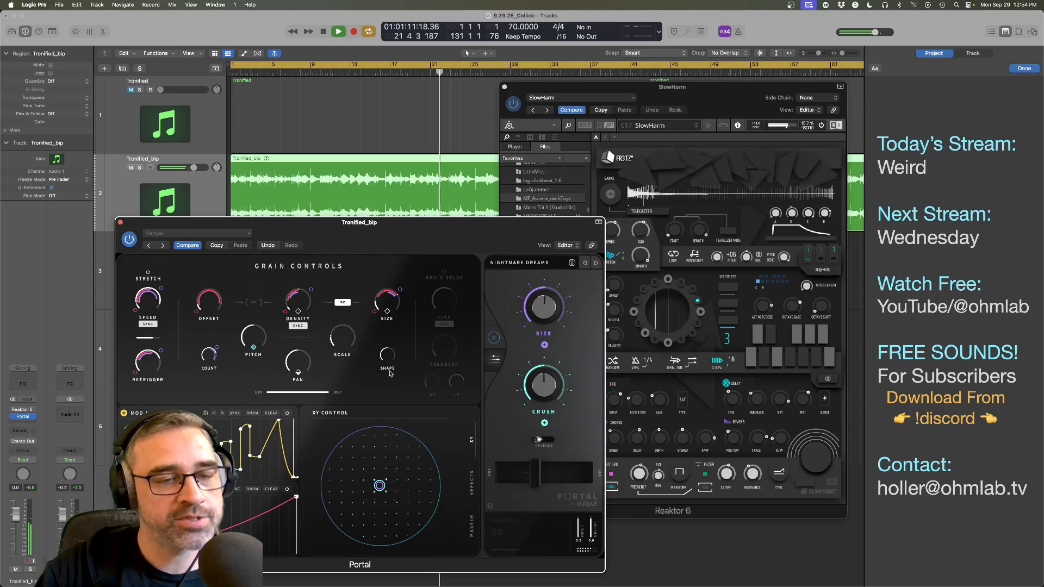
{"action": "left_click", "coordinate": [120, 223]}
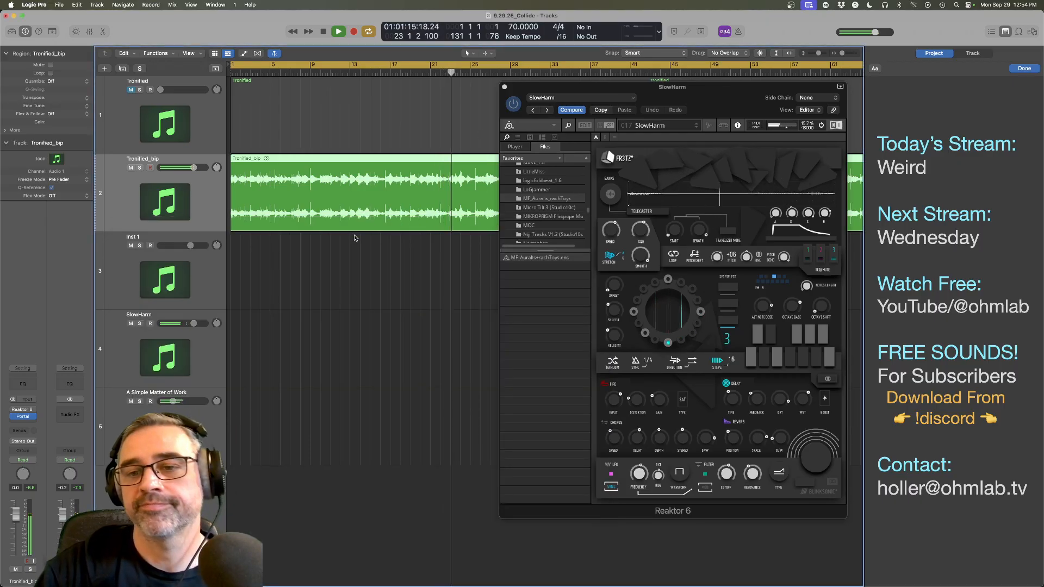
{"action": "scroll", "coordinate": [376, 273], "scroll_direction": "right", "scroll_amount": 5}
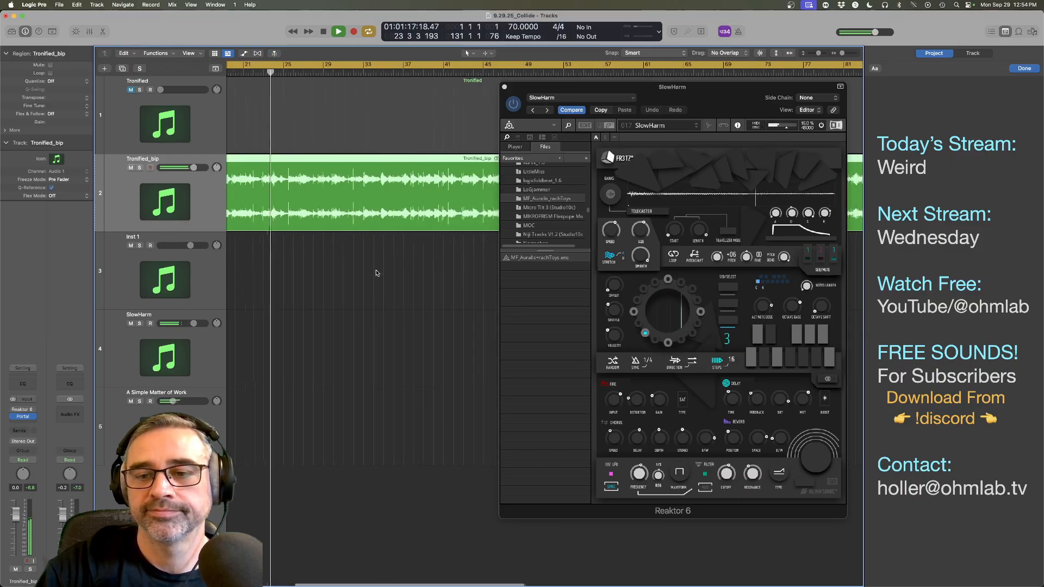
Step: Add a new software instrument track and load Reaktor 6 as its instrument
{"action": "left_click", "coordinate": [202, 280]}
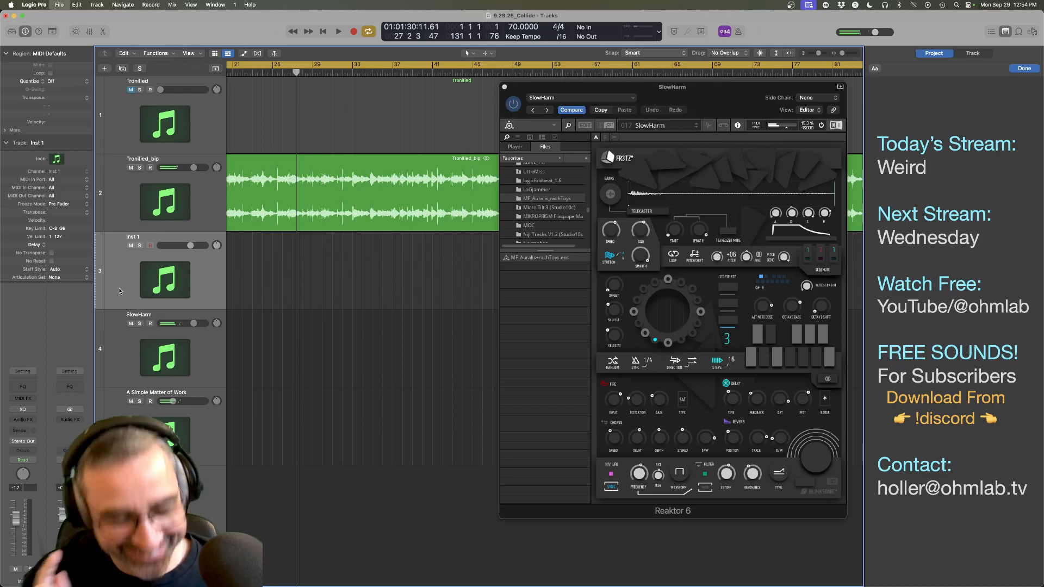
{"action": "key", "text": "alt+super+s"}
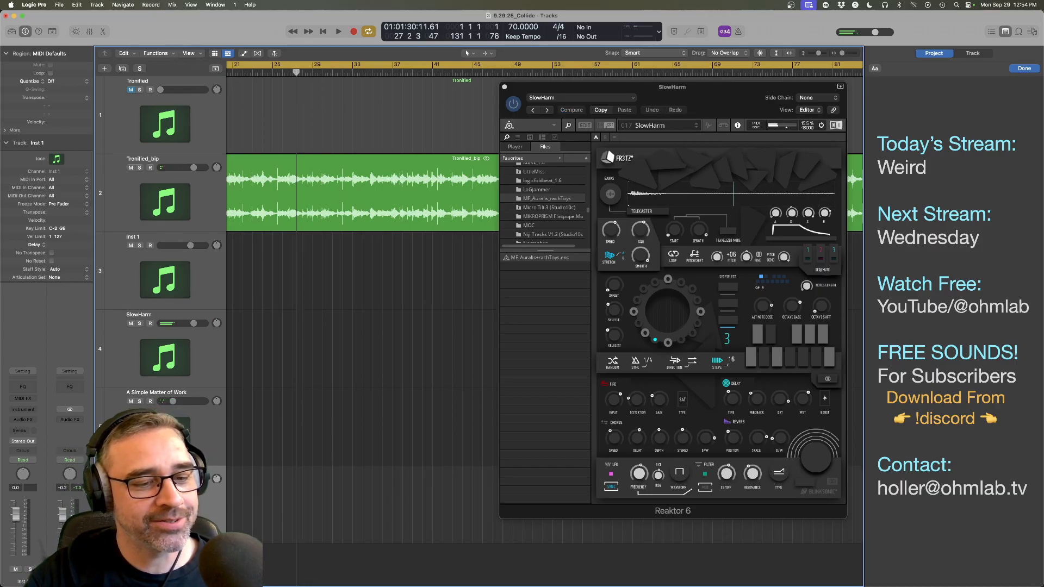
{"action": "left_click", "coordinate": [23, 410]}
{"action": "left_click", "coordinate": [68, 436]}
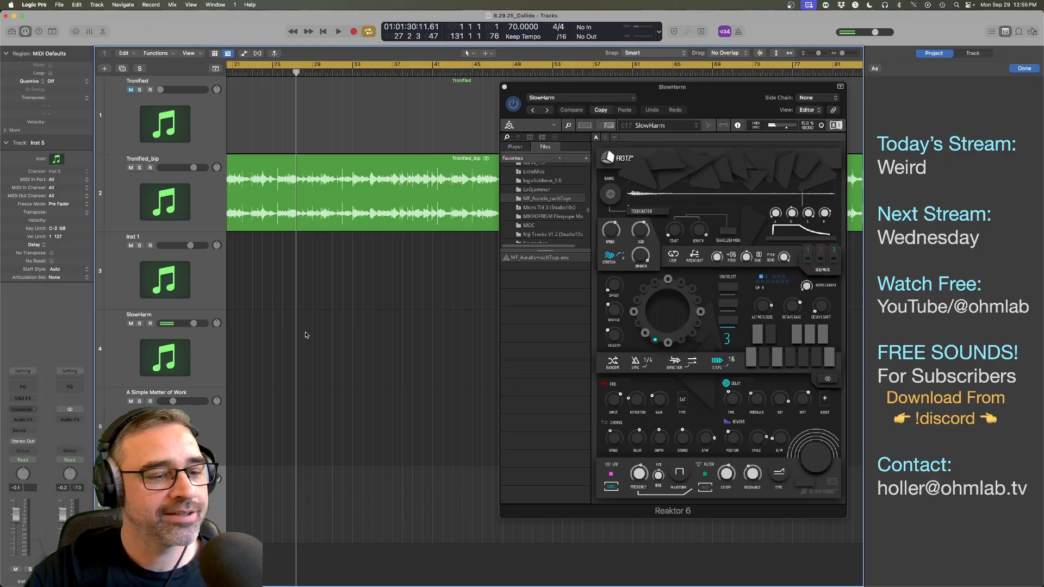
Step: Browse Reaktor's file favorites to the VOZ_R6 folder and load the VOZ v1.4_R6.ens ensemble
{"action": "left_click", "coordinate": [407, 185]}
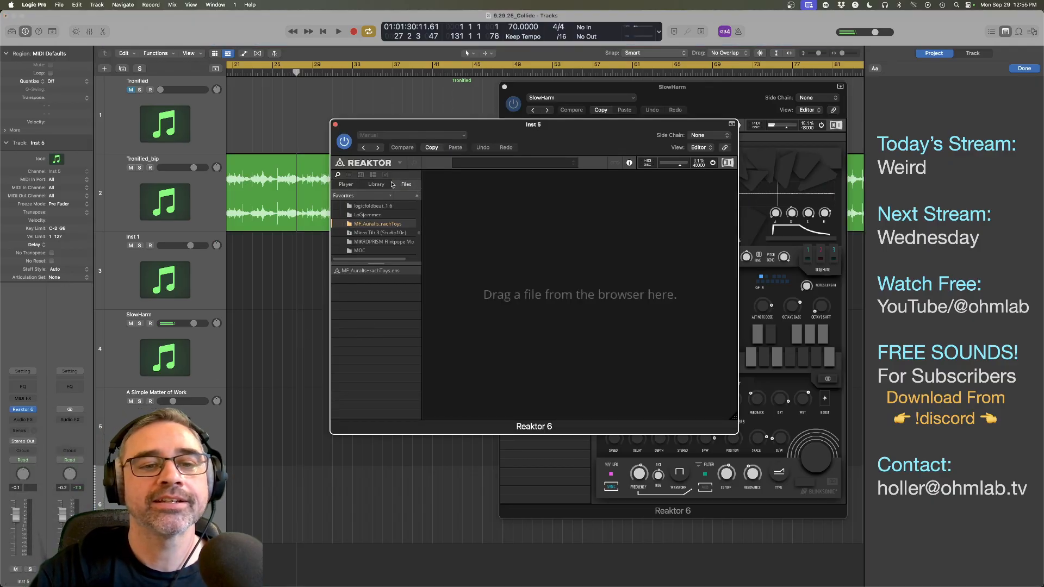
{"action": "scroll", "coordinate": [375, 237], "scroll_direction": "up", "scroll_amount": 10}
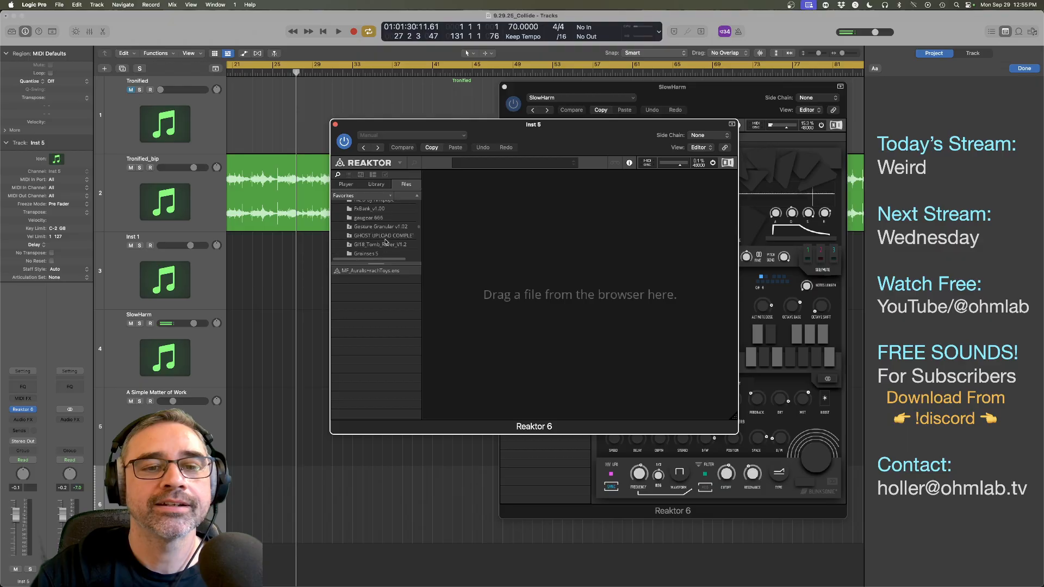
{"action": "scroll", "coordinate": [385, 241], "scroll_direction": "up", "scroll_amount": 8}
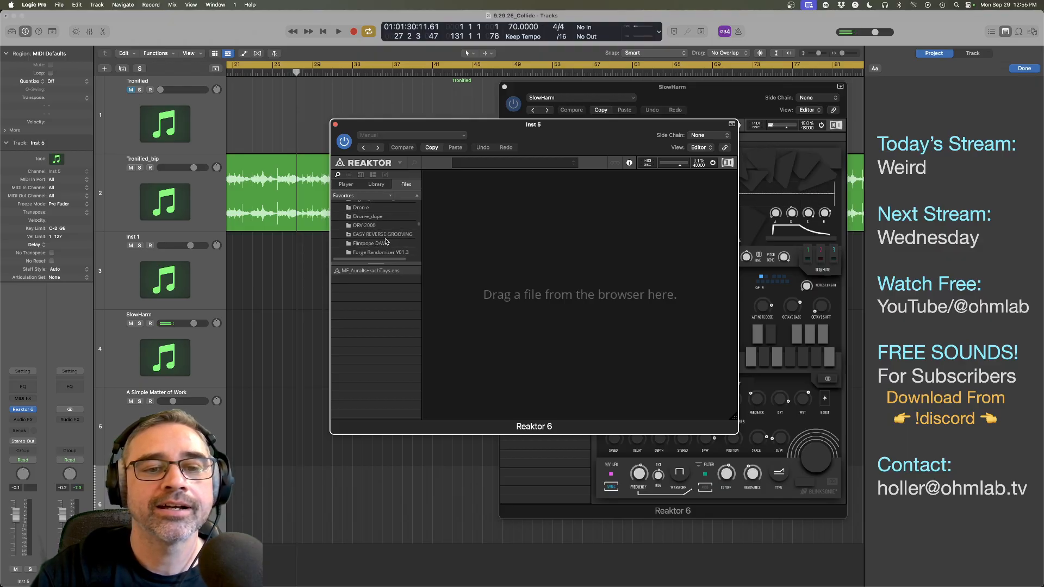
{"action": "scroll", "coordinate": [381, 240], "scroll_direction": "up", "scroll_amount": 6}
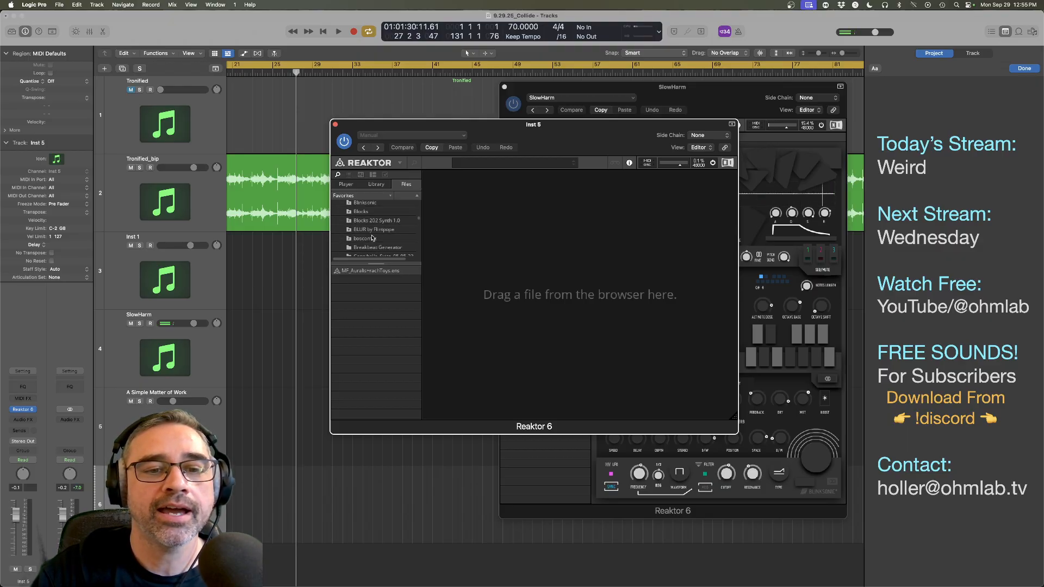
{"action": "left_click", "coordinate": [353, 203]}
{"action": "scroll", "coordinate": [388, 240], "scroll_direction": "down", "scroll_amount": 5}
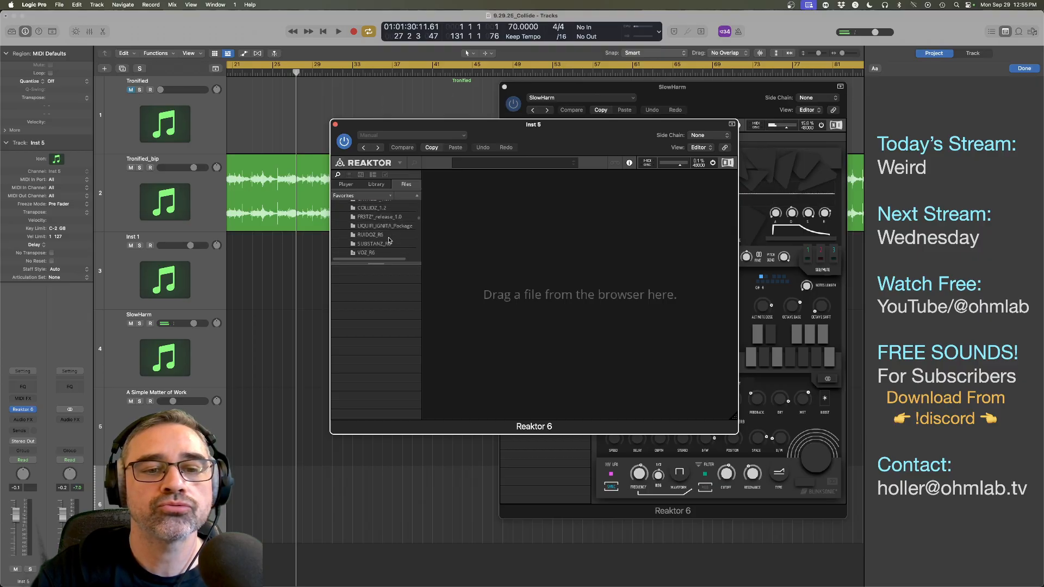
{"action": "left_click", "coordinate": [354, 240]}
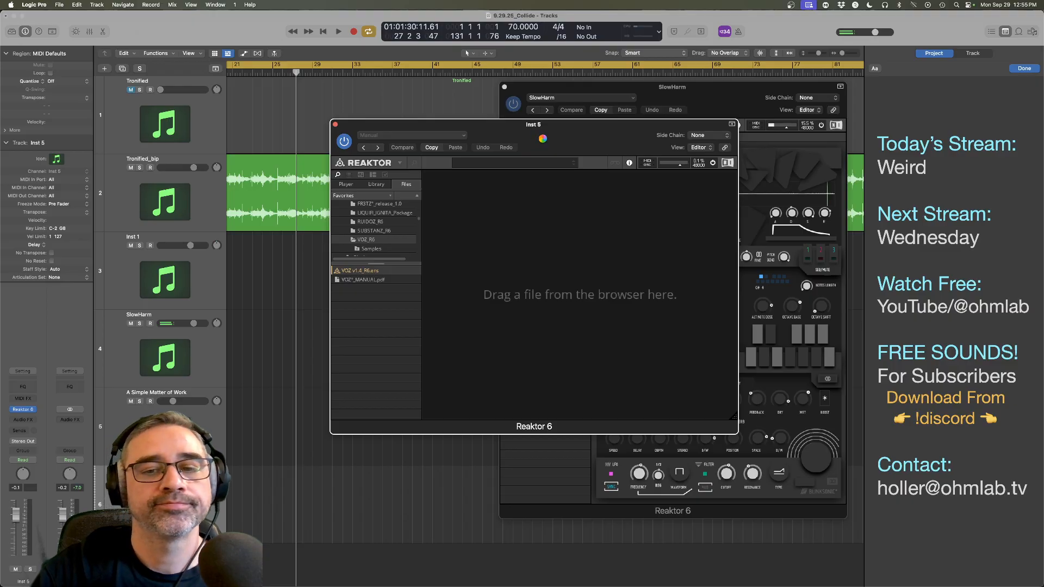
{"action": "left_click_drag", "start_coordinate": [611, 145], "coordinate": [403, 173]}
Step: Start playback from the beginning of the project and audition notes with the Shaman X snapshot
{"action": "key", "text": "Return"}
{"action": "key", "text": "space"}
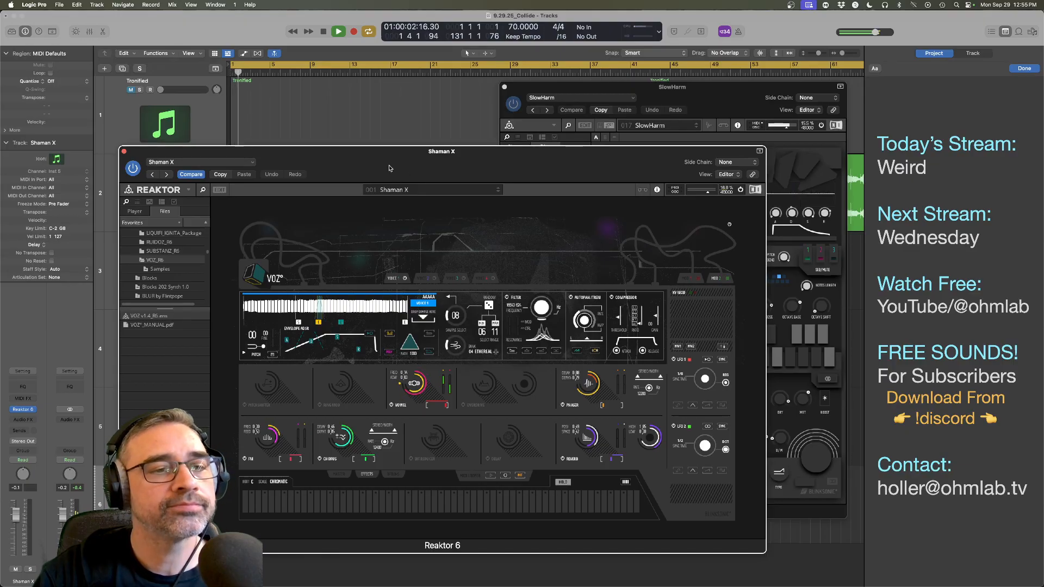
{"action": "left_click_drag", "start_coordinate": [273, 163], "coordinate": [293, 149]}
{"action": "left_click", "coordinate": [388, 494]}
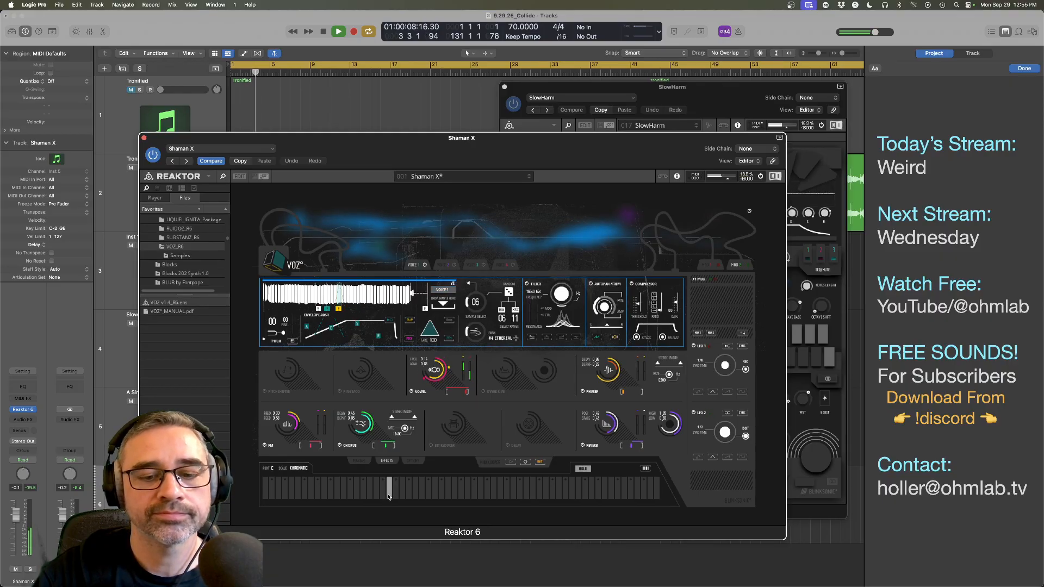
{"action": "left_click", "coordinate": [436, 494]}
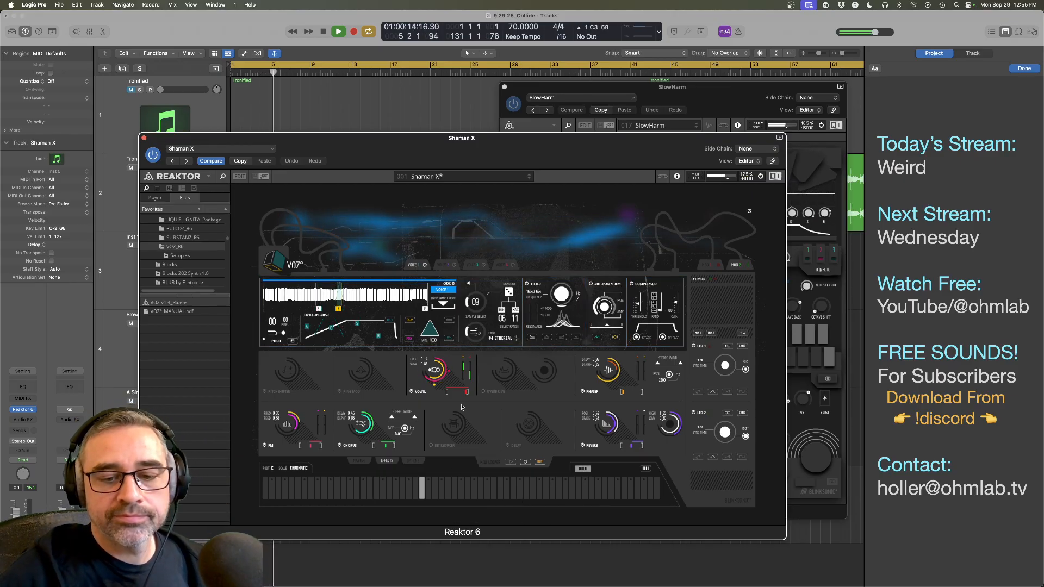
Step: Try out the Troglodytes, Botghost and Perklote snapshots of VOZ during playback
{"action": "left_click", "coordinate": [430, 176]}
{"action": "mouse_move", "coordinate": [441, 178]}
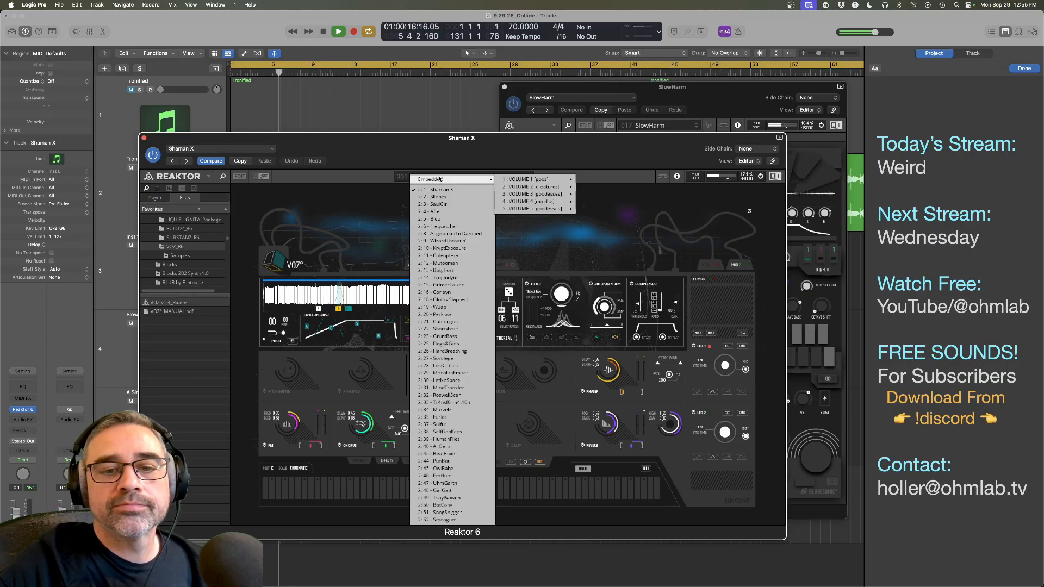
{"action": "left_click", "coordinate": [449, 277]}
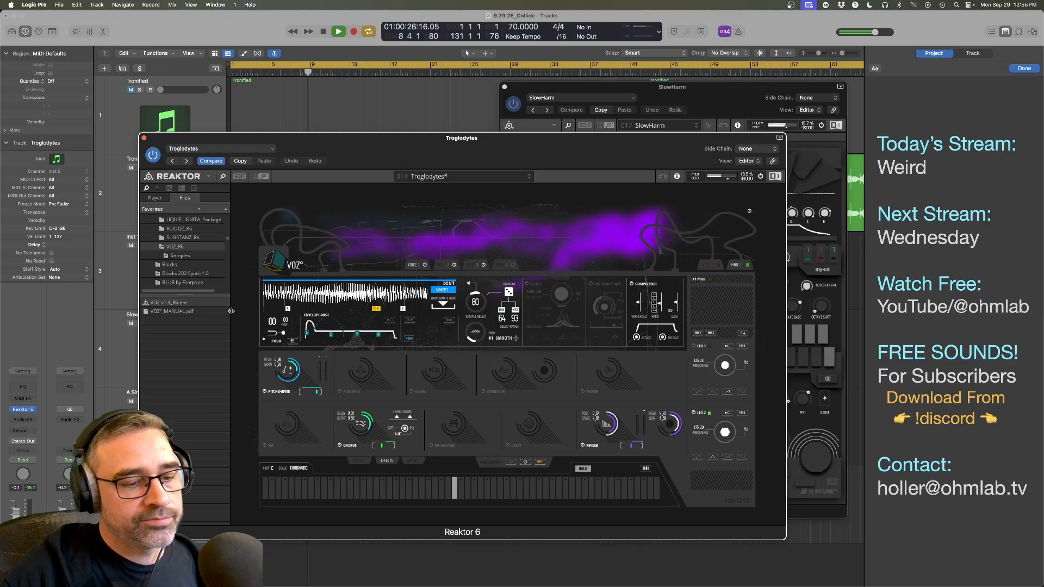
{"action": "left_click", "coordinate": [455, 176]}
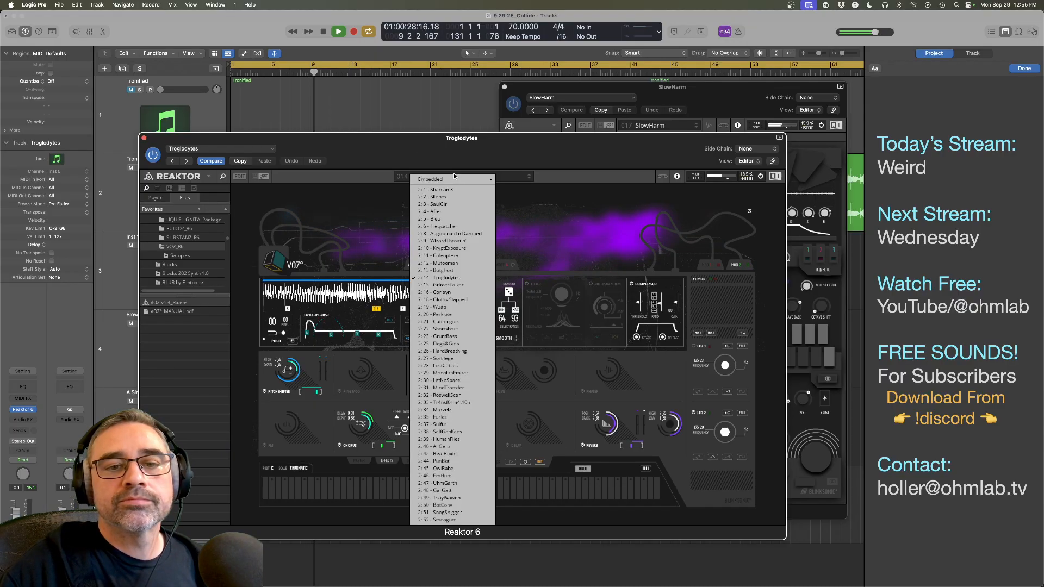
{"action": "left_click", "coordinate": [457, 271]}
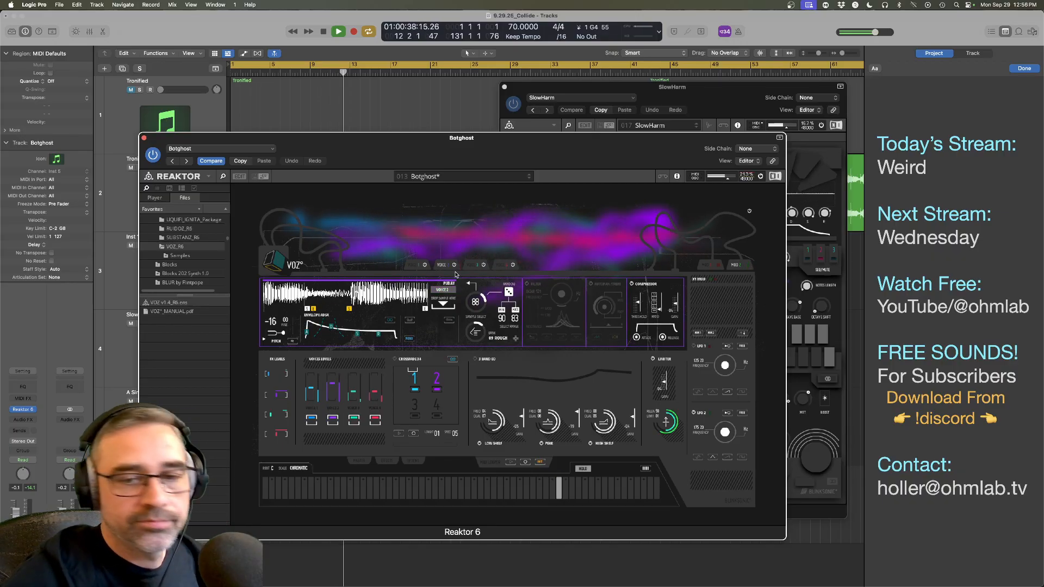
{"action": "left_click", "coordinate": [521, 177]}
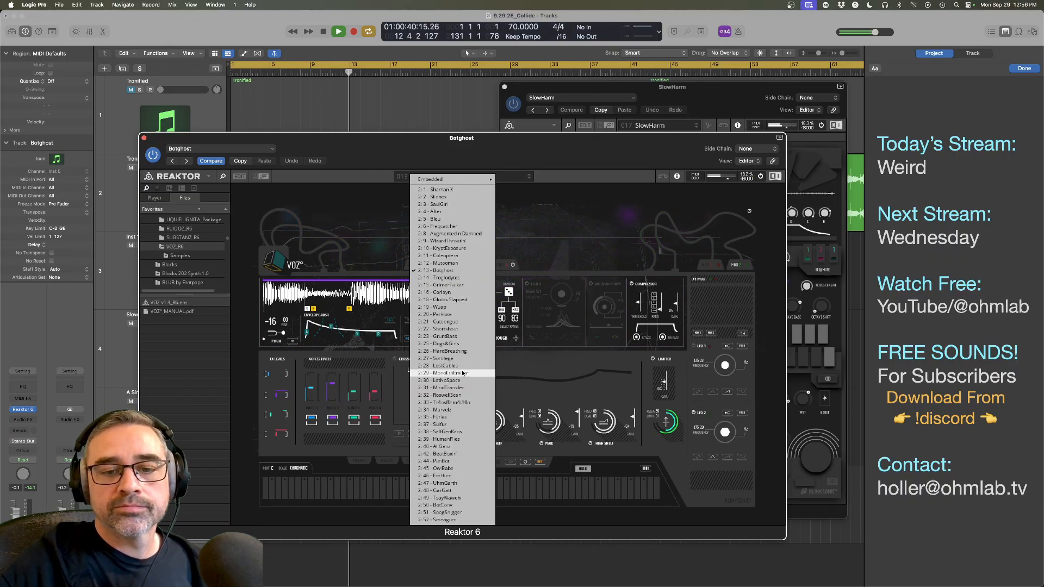
{"action": "left_click", "coordinate": [458, 314]}
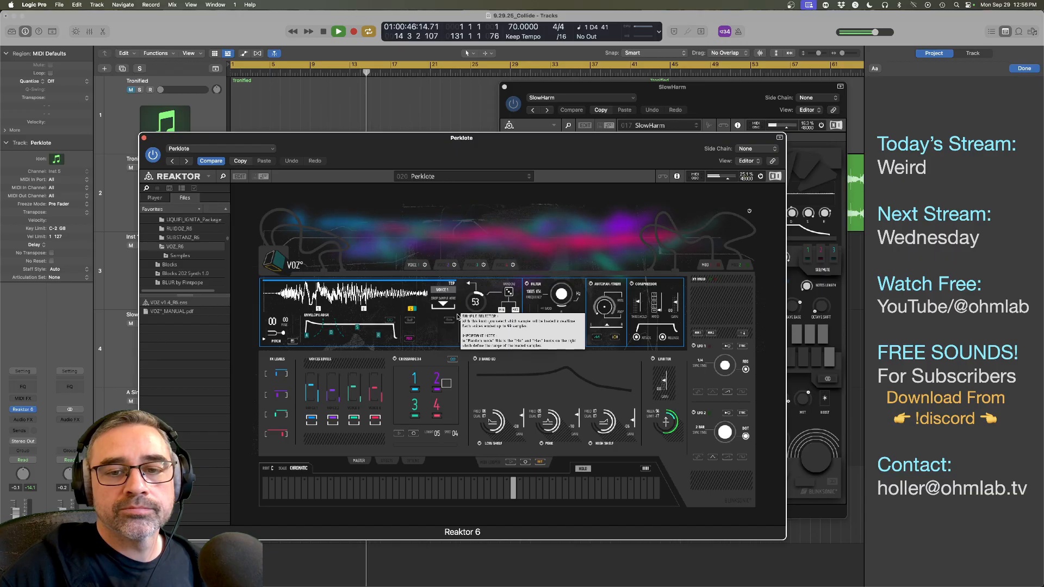
Step: Load the Furies snapshot in VOZ, close its plug-in window and stop playback
{"action": "left_click", "coordinate": [452, 175]}
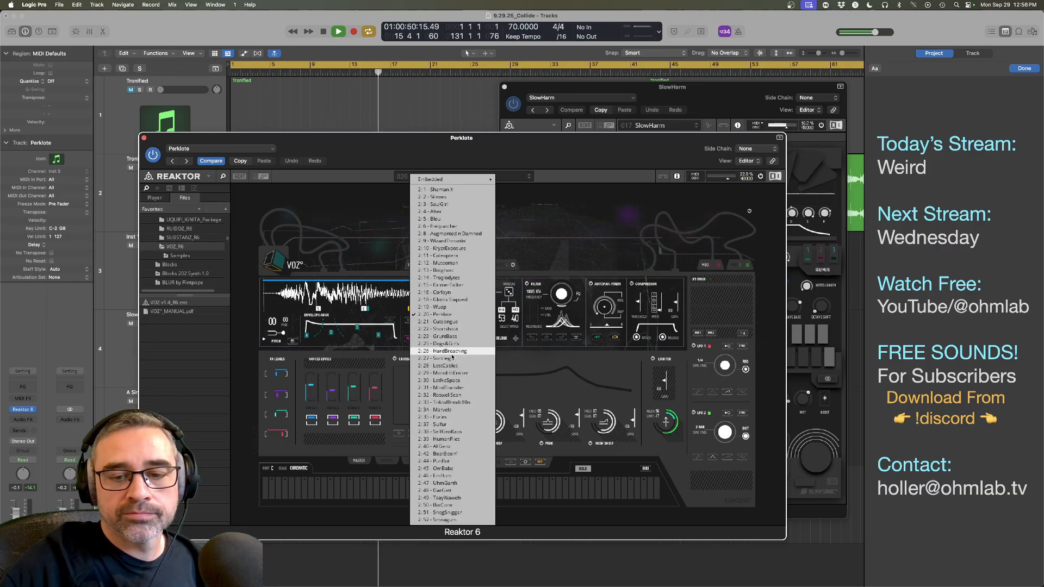
{"action": "left_click", "coordinate": [456, 417]}
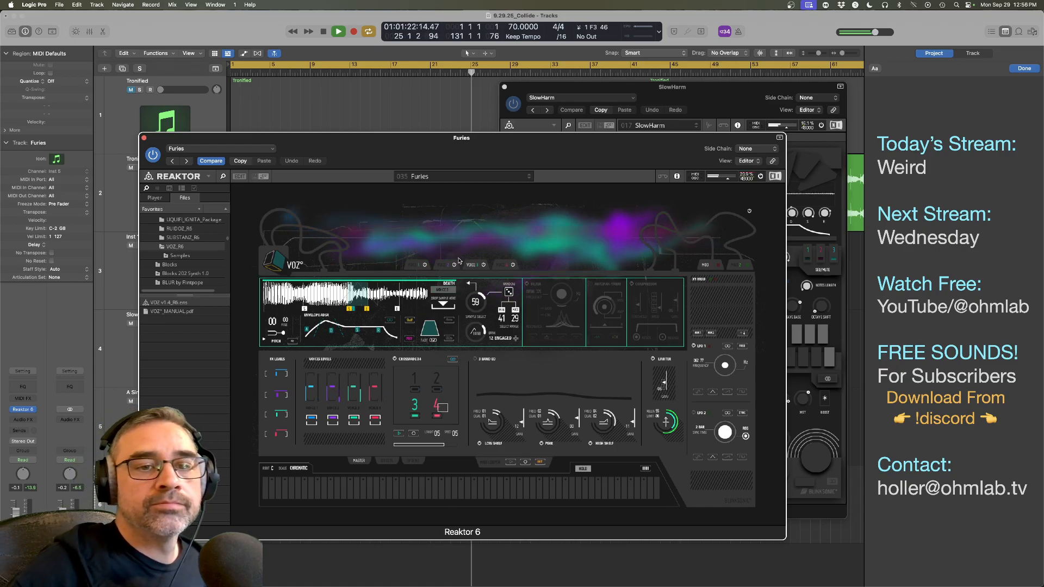
{"action": "left_click_drag", "start_coordinate": [171, 139], "coordinate": [189, 113]}
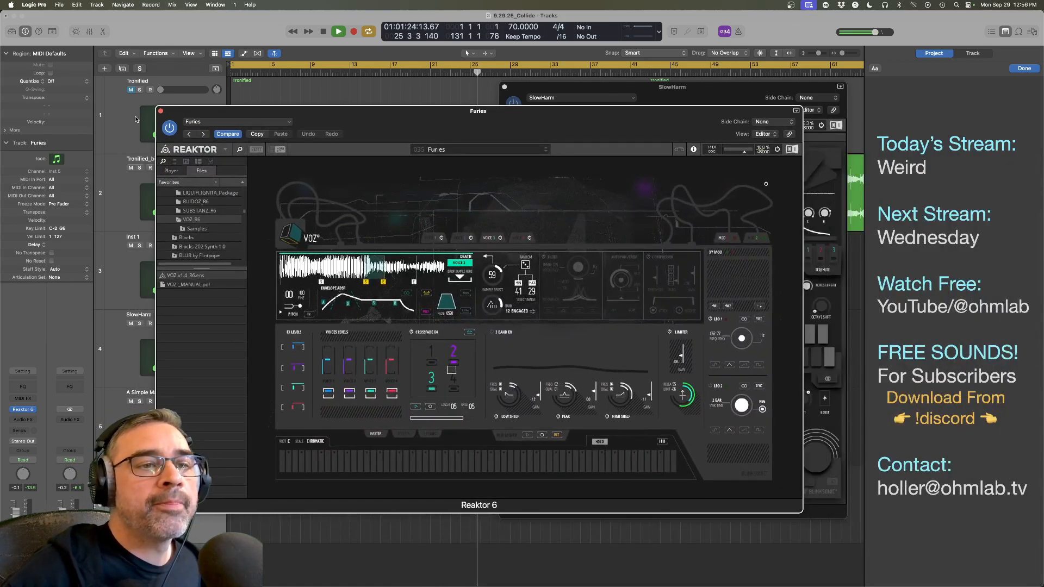
{"action": "left_click", "coordinate": [161, 112]}
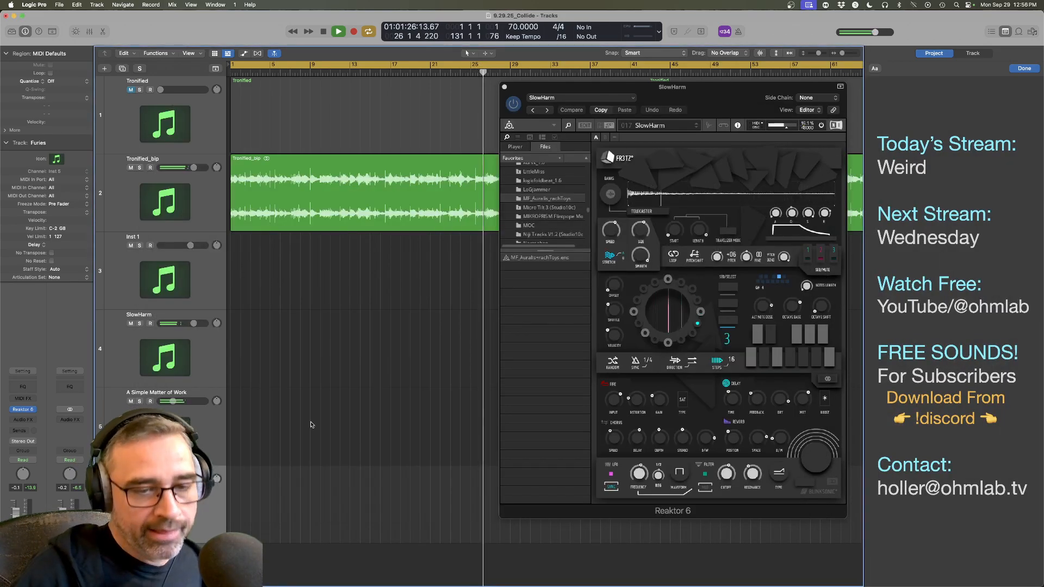
{"action": "key", "text": "space"}
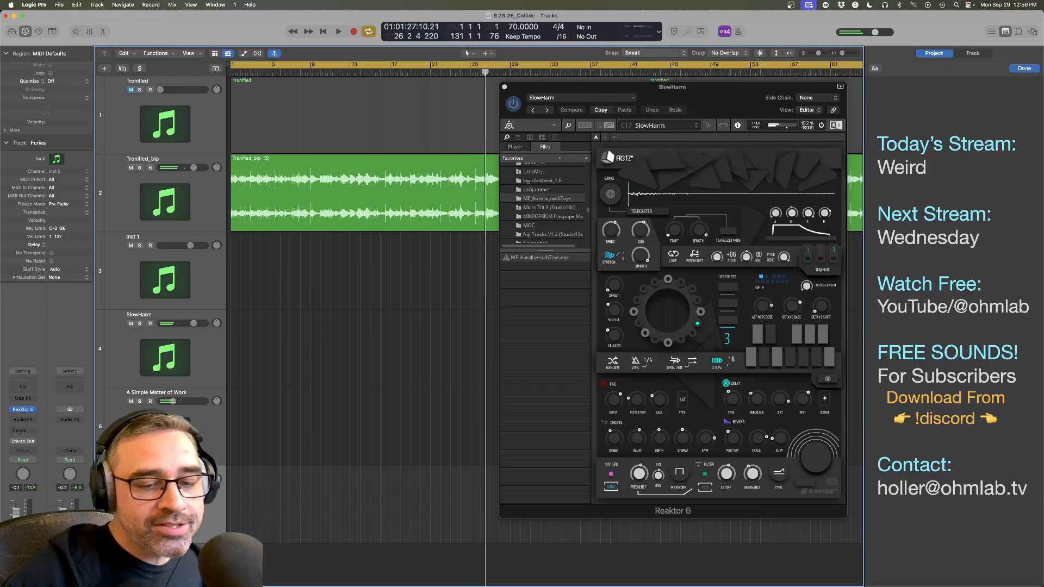
Step: Create an empty MIDI region at bar 1 on the Furies track and lengthen it to about bar 31
{"action": "right_click", "coordinate": [241, 499]}
{"action": "left_click", "coordinate": [272, 479]}
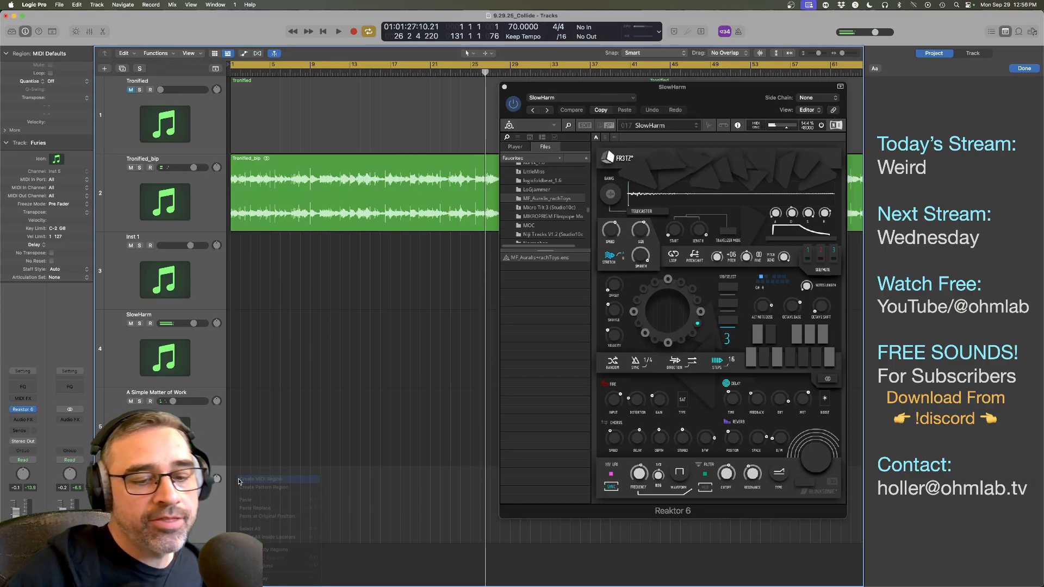
{"action": "left_click_drag", "start_coordinate": [243, 495], "coordinate": [531, 523]}
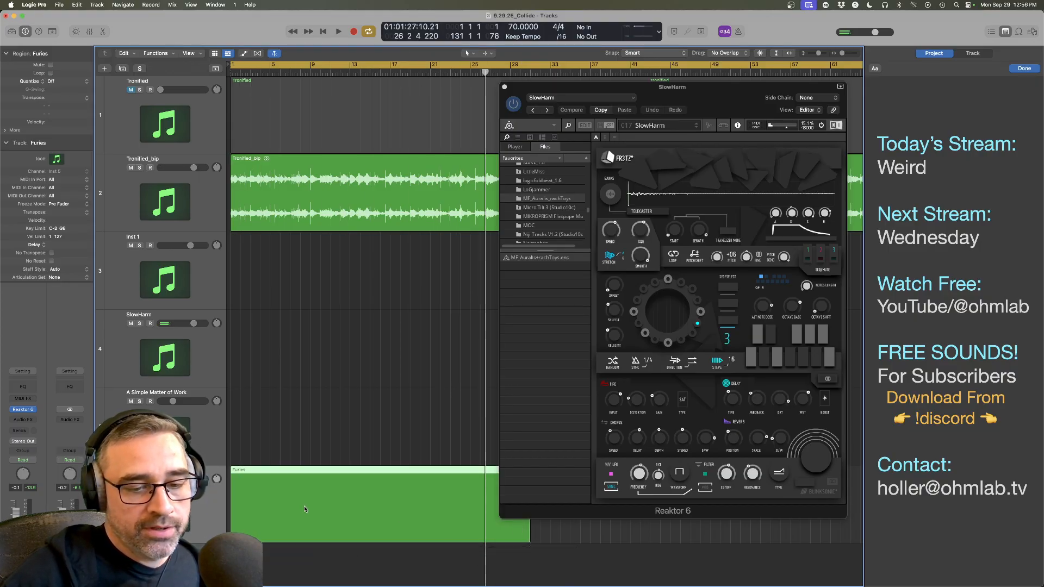
Step: Open the Furies region in the Piano Roll and create an F3 note at bar 1
{"action": "double_click", "coordinate": [303, 505]}
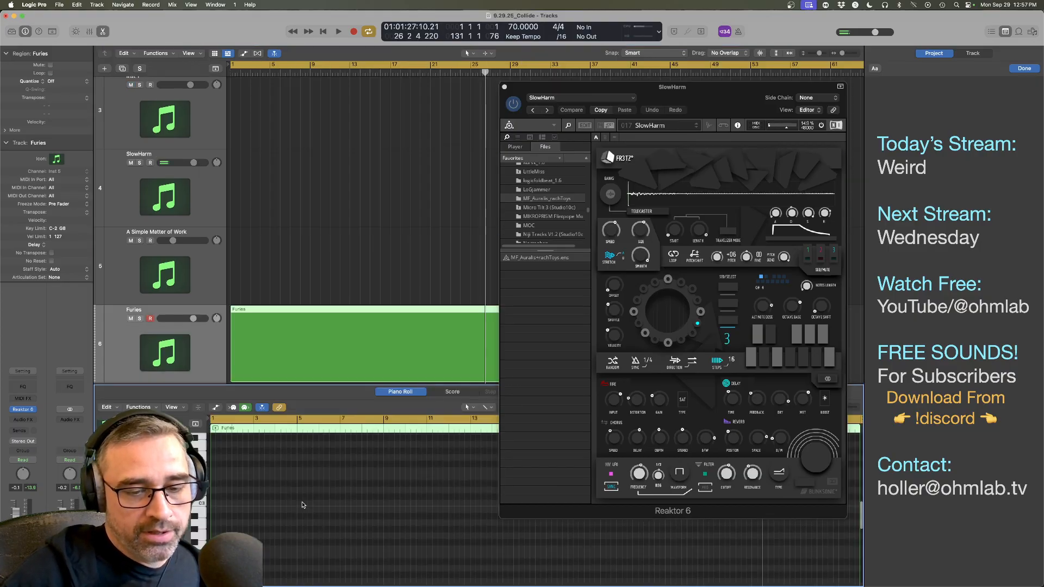
{"action": "right_click", "coordinate": [214, 473]}
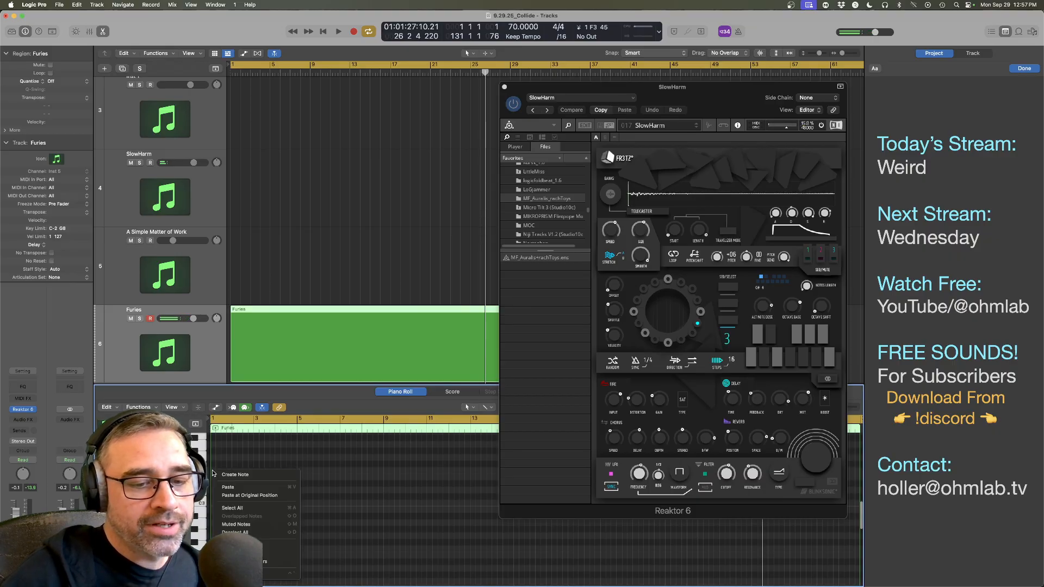
{"action": "left_click", "coordinate": [228, 475]}
{"action": "scroll", "coordinate": [297, 475], "scroll_direction": "down", "scroll_amount": 5}
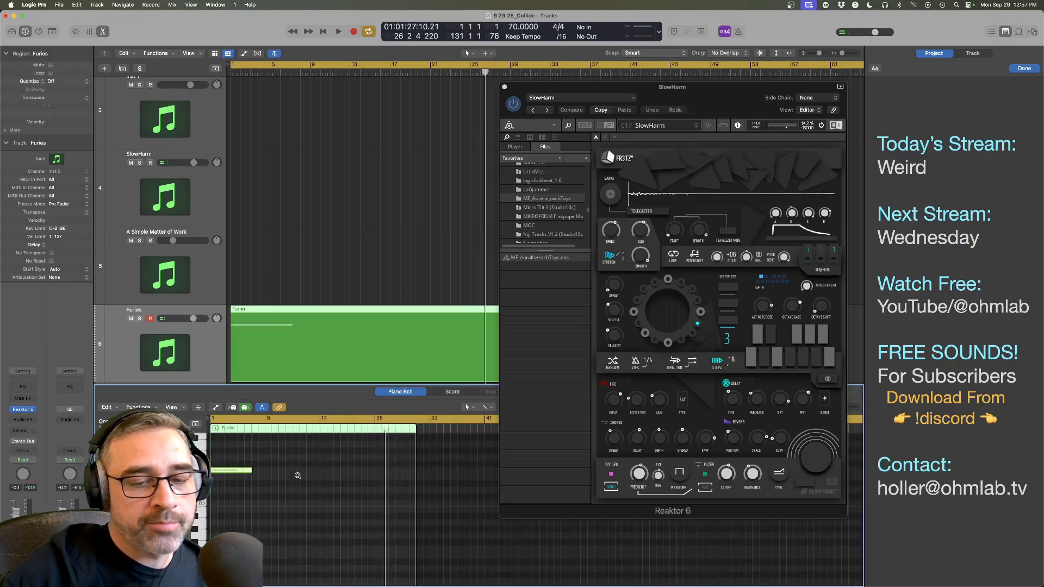
Step: Close the SlowHarm plug-in window, then extend the Furies region and its note to bar 129
{"action": "left_click", "coordinate": [505, 87]}
{"action": "scroll", "coordinate": [493, 344], "scroll_direction": "down", "scroll_amount": 4}
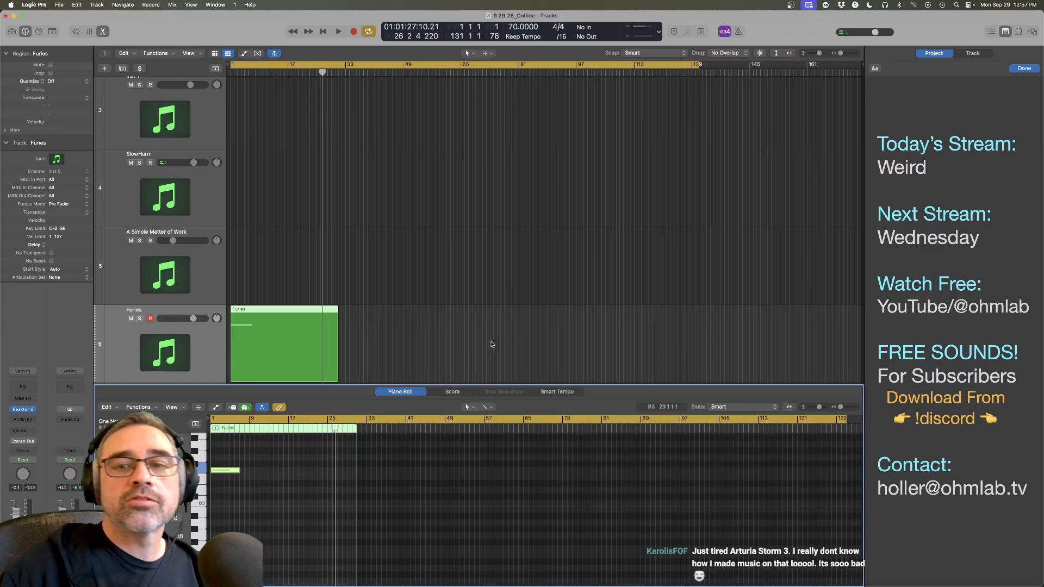
{"action": "left_click_drag", "start_coordinate": [336, 356], "coordinate": [697, 367]}
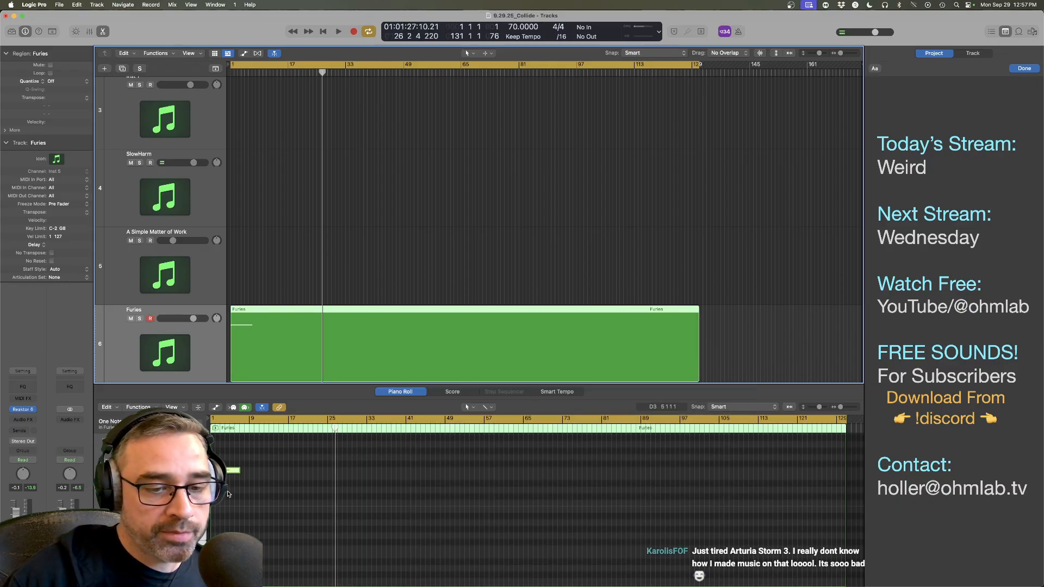
{"action": "left_click_drag", "start_coordinate": [237, 471], "coordinate": [844, 485]}
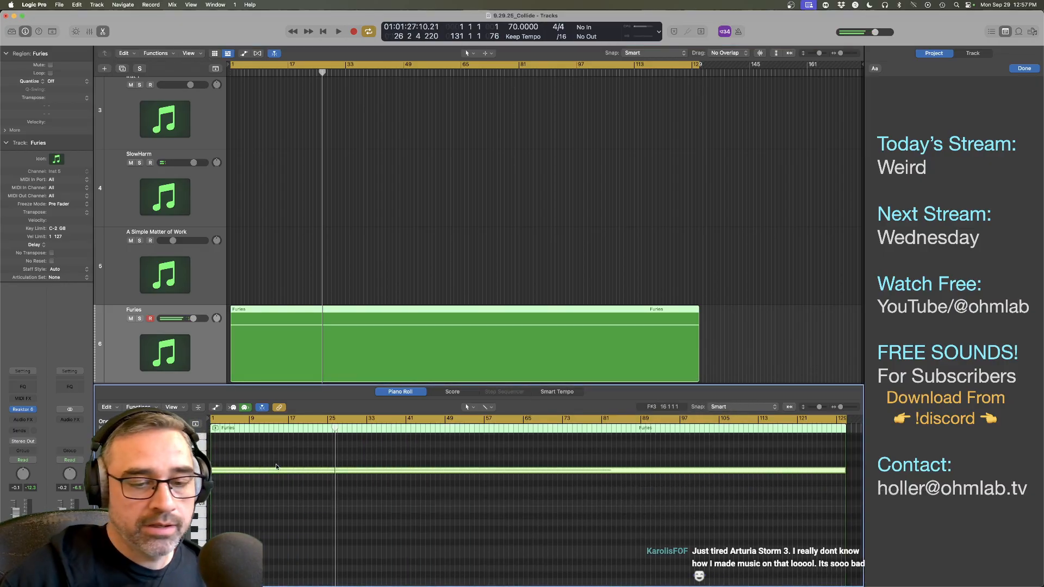
Step: Play the arrangement from the beginning through about bar 10 to hear the Furies part, and stop playback
{"action": "left_click", "coordinate": [283, 347]}
{"action": "key", "text": "Return"}
{"action": "key", "text": "space"}
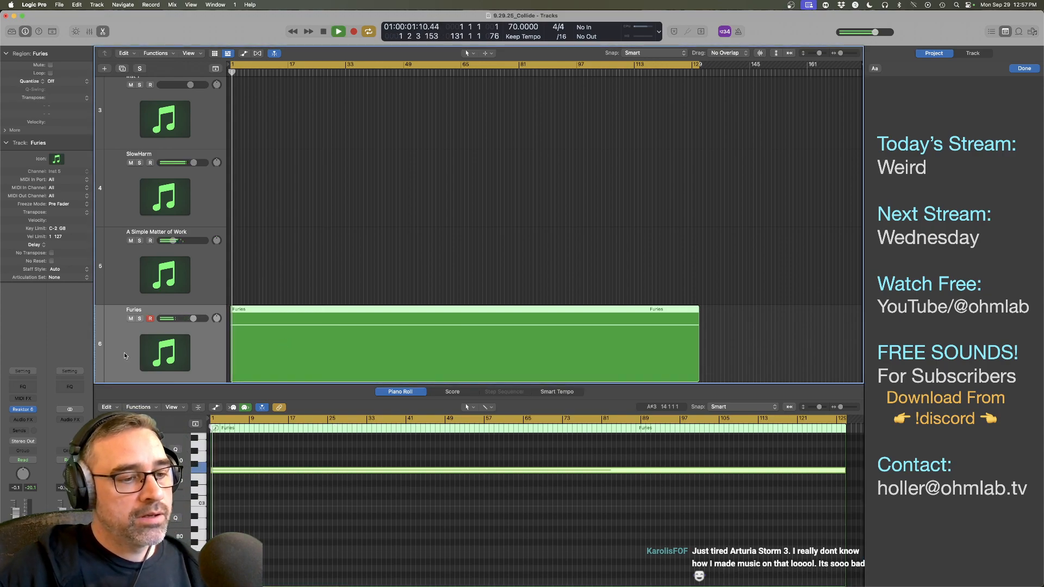
{"action": "left_click", "coordinate": [180, 497]}
{"action": "key", "text": "space"}
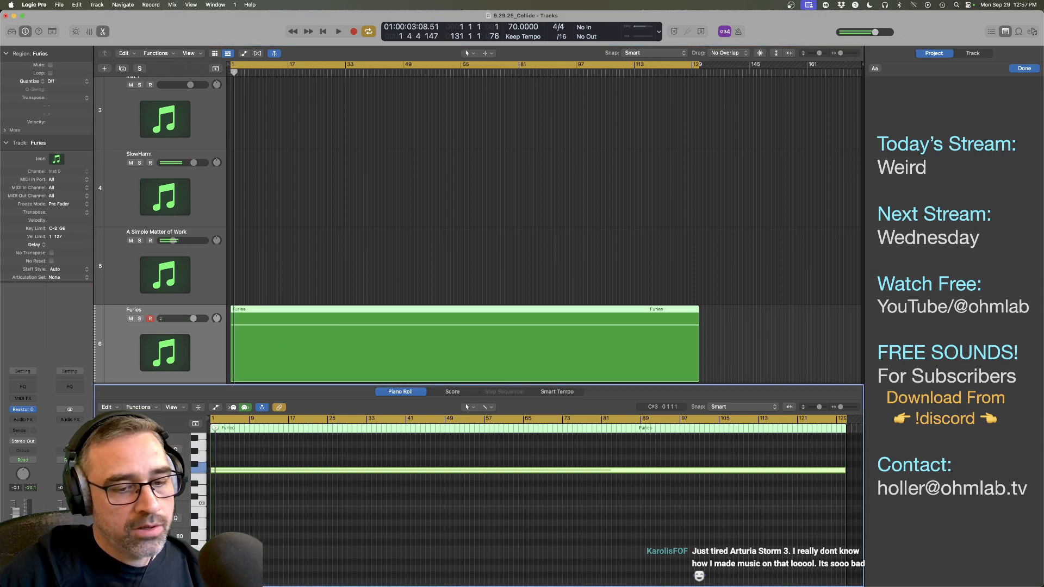
{"action": "key", "text": "space"}
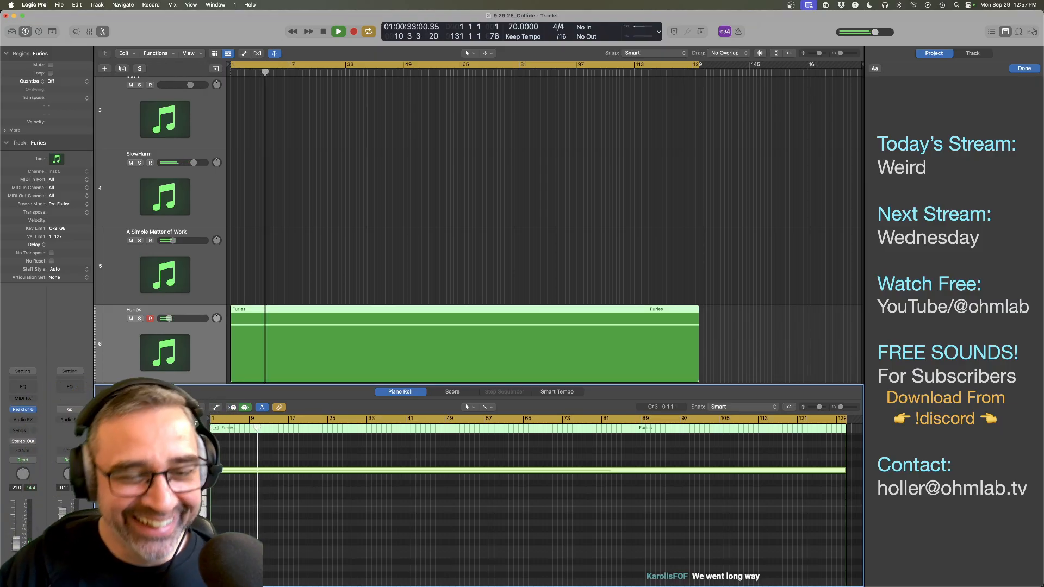
{"action": "left_click", "coordinate": [334, 340]}
{"action": "key", "text": "space"}
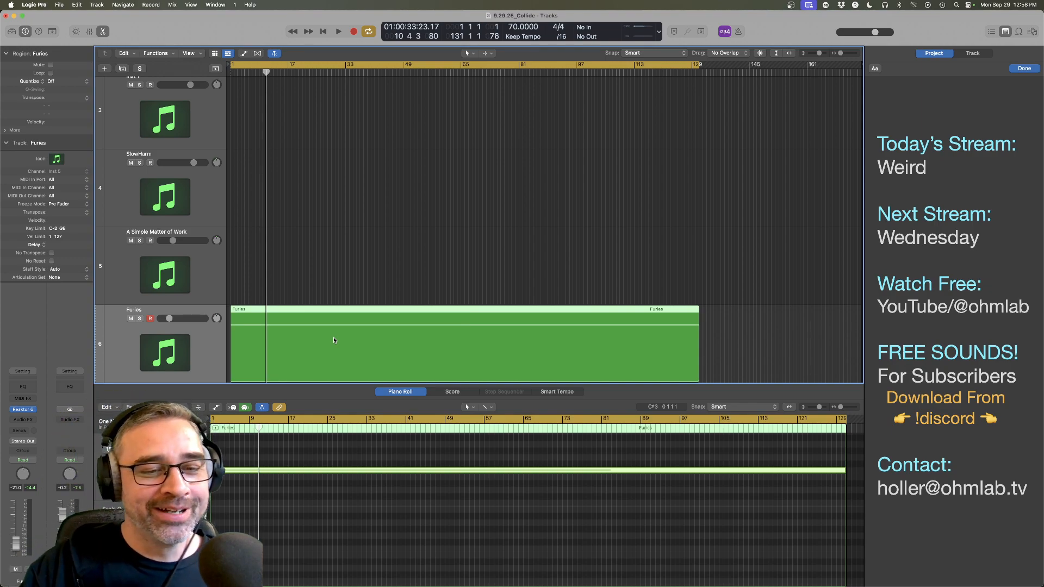
Step: Play the arrangement from the beginning and lower the Furies track's volume to -22.5 dB
{"action": "key", "text": "space"}
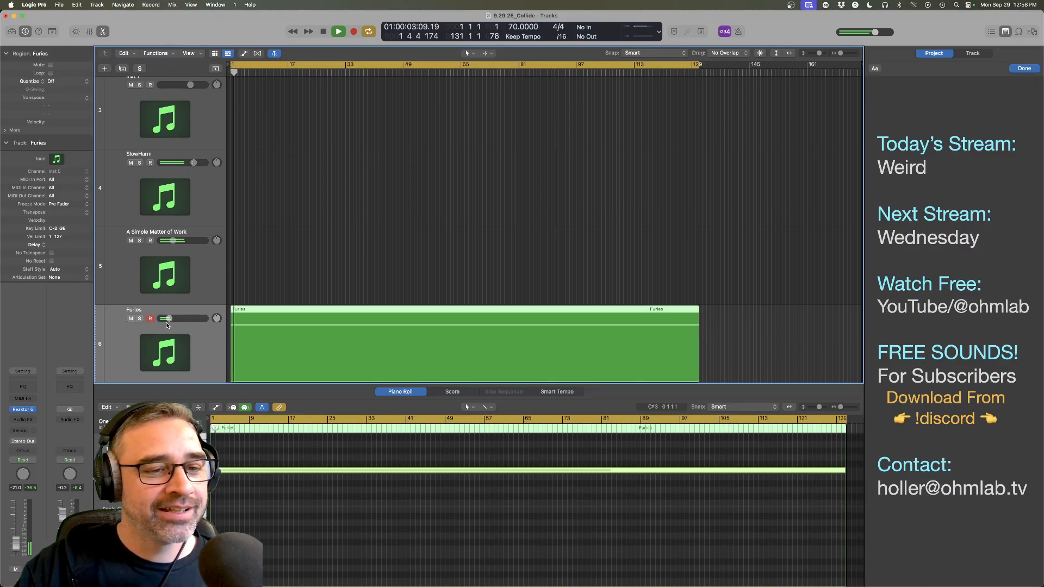
{"action": "left_click_drag", "start_coordinate": [167, 325], "coordinate": [166, 326]}
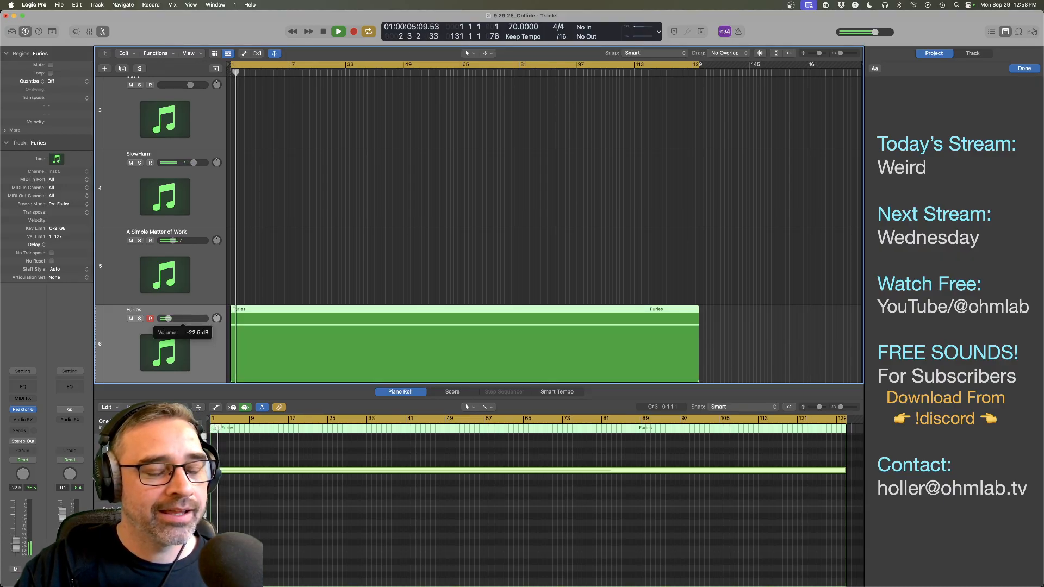
{"action": "key", "text": "super+Up"}
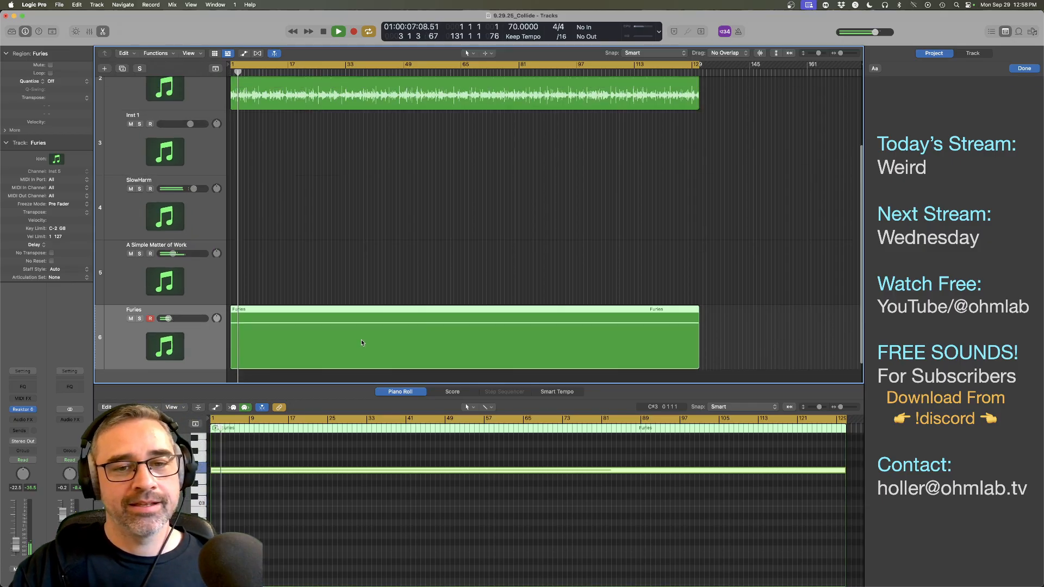
{"action": "scroll", "coordinate": [361, 342], "scroll_direction": "down", "scroll_amount": 5}
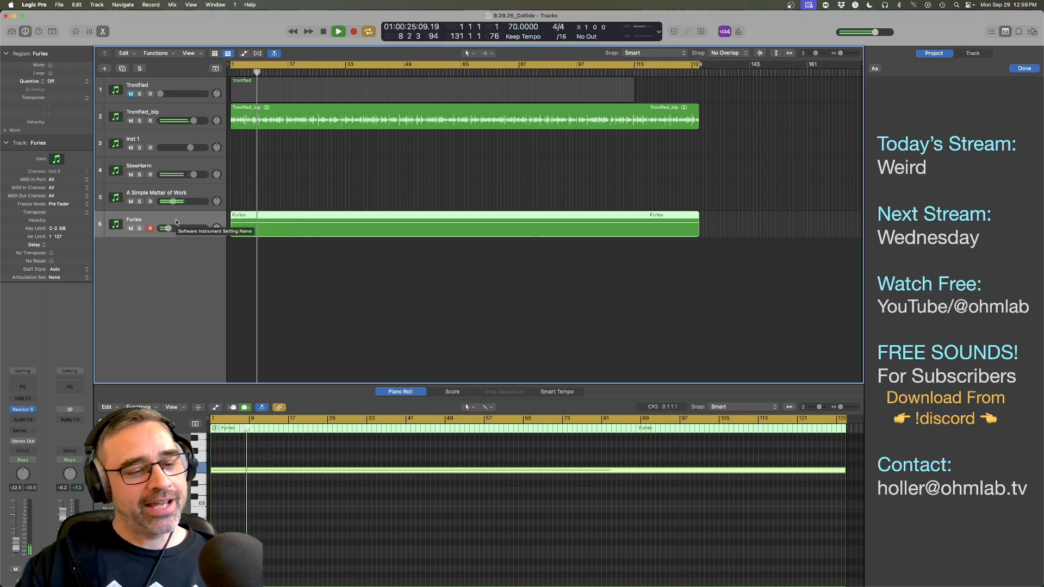
Step: Stop playback, insert the iZotope Ozone 10 Maximizer in stereo on the Stereo Out channel, and move its window clear of the tracks
{"action": "left_click", "coordinate": [81, 423]}
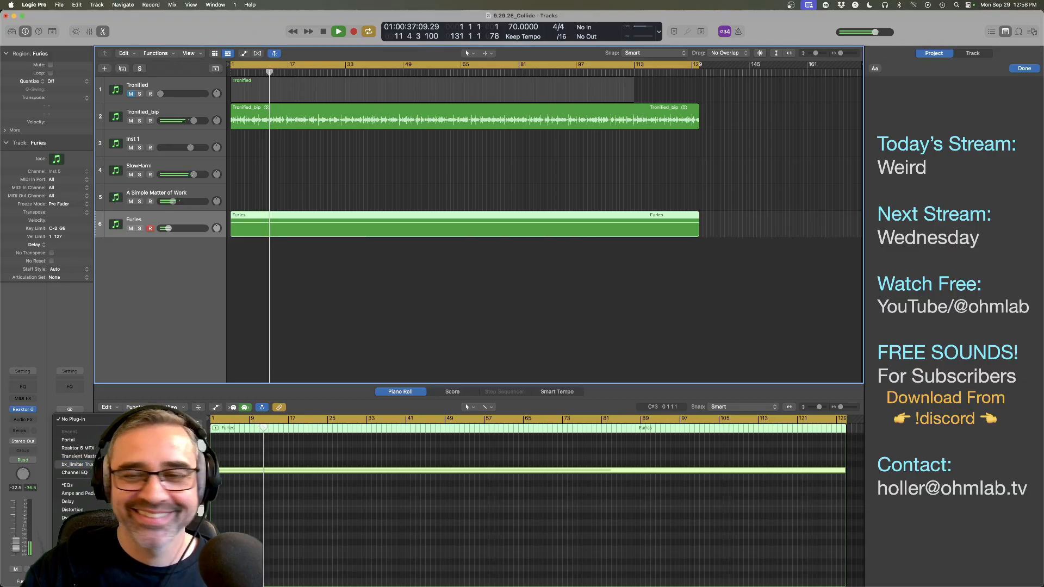
{"action": "left_click", "coordinate": [131, 358]}
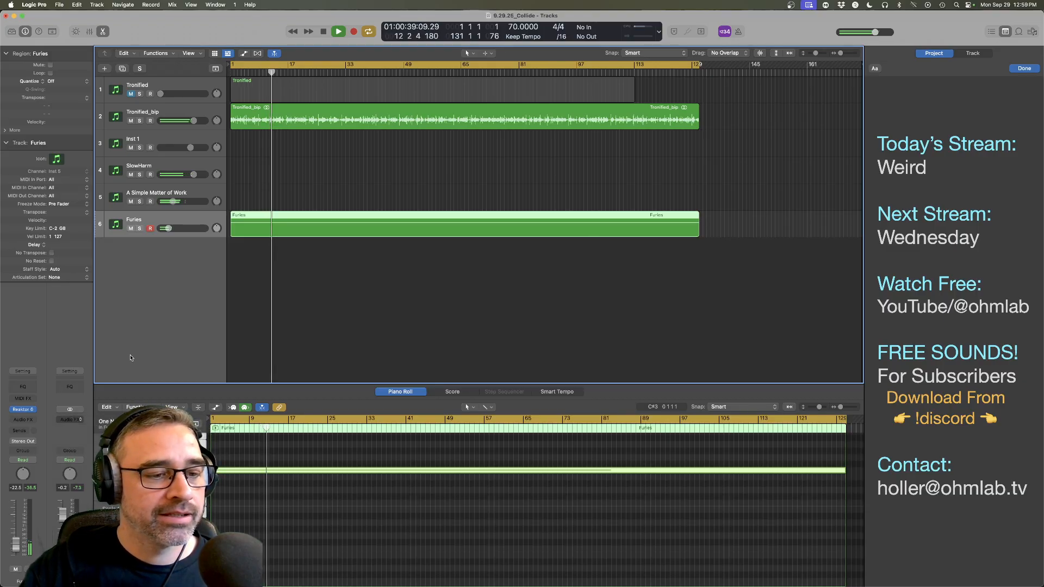
{"action": "key", "text": "space"}
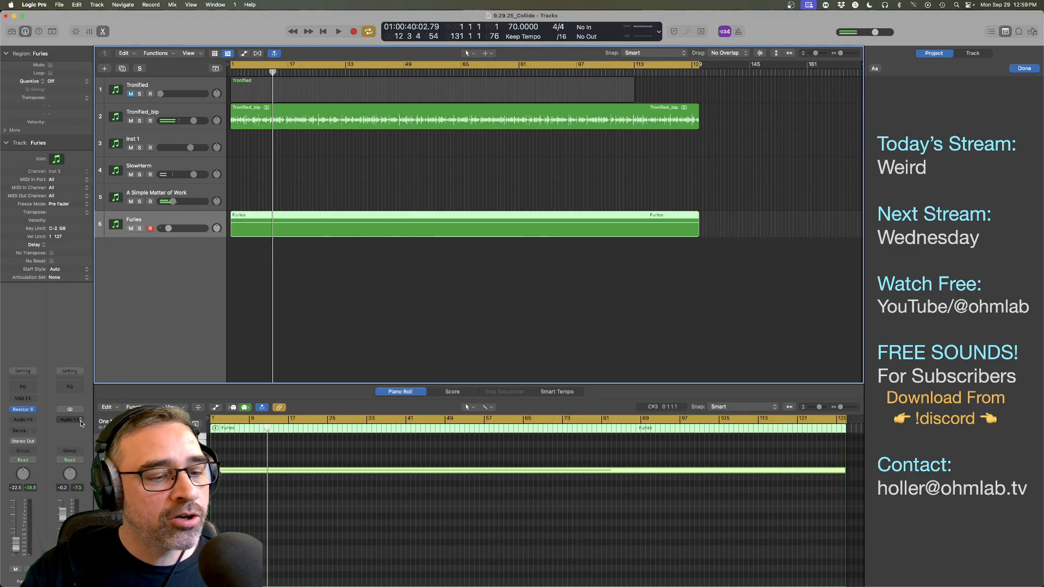
{"action": "scroll", "coordinate": [80, 423], "scroll_direction": "down", "scroll_amount": 3}
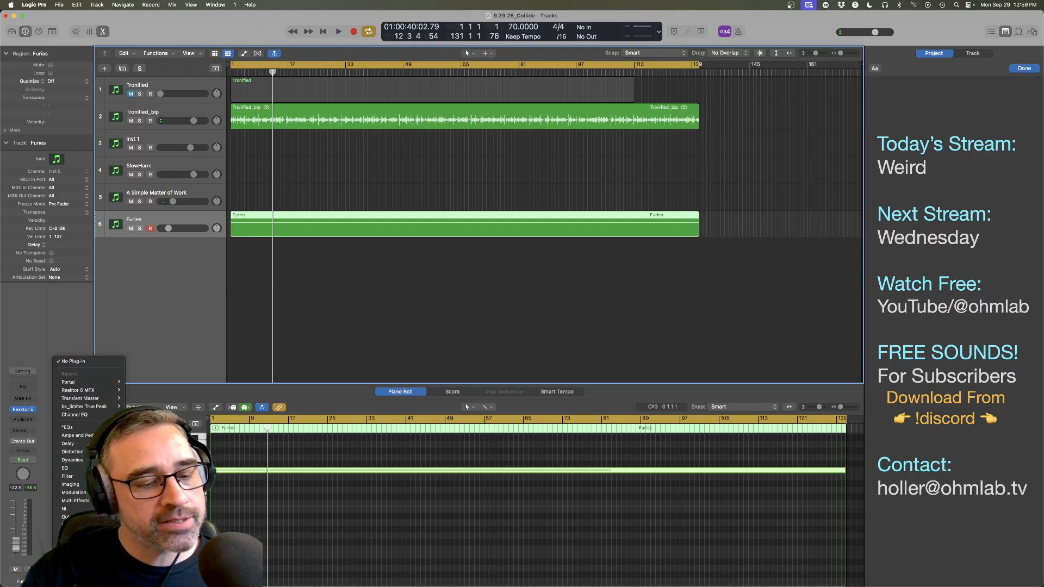
{"action": "mouse_move", "coordinate": [80, 564]}
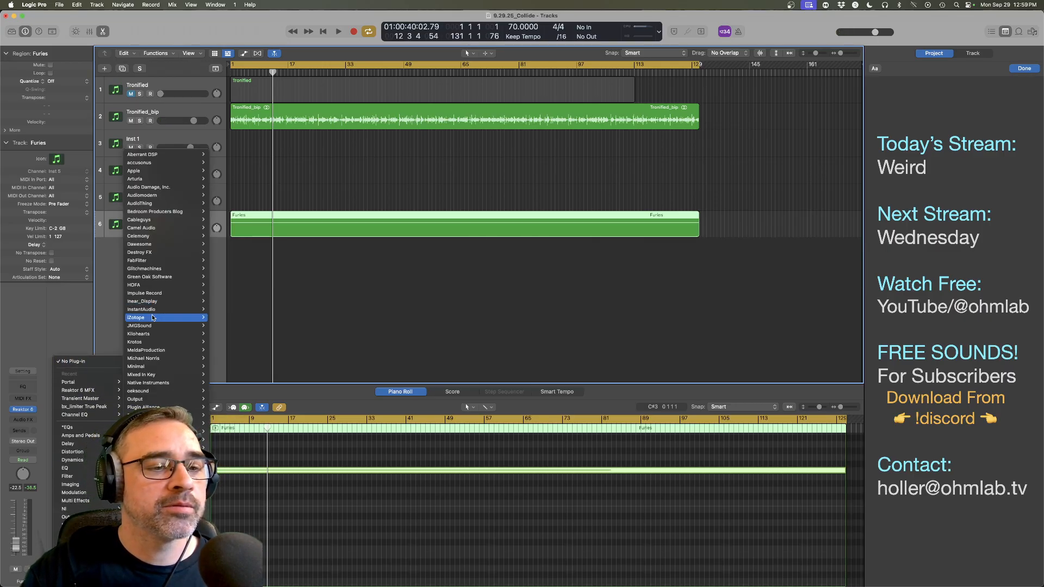
{"action": "mouse_move", "coordinate": [163, 317]}
{"action": "mouse_move", "coordinate": [238, 320]}
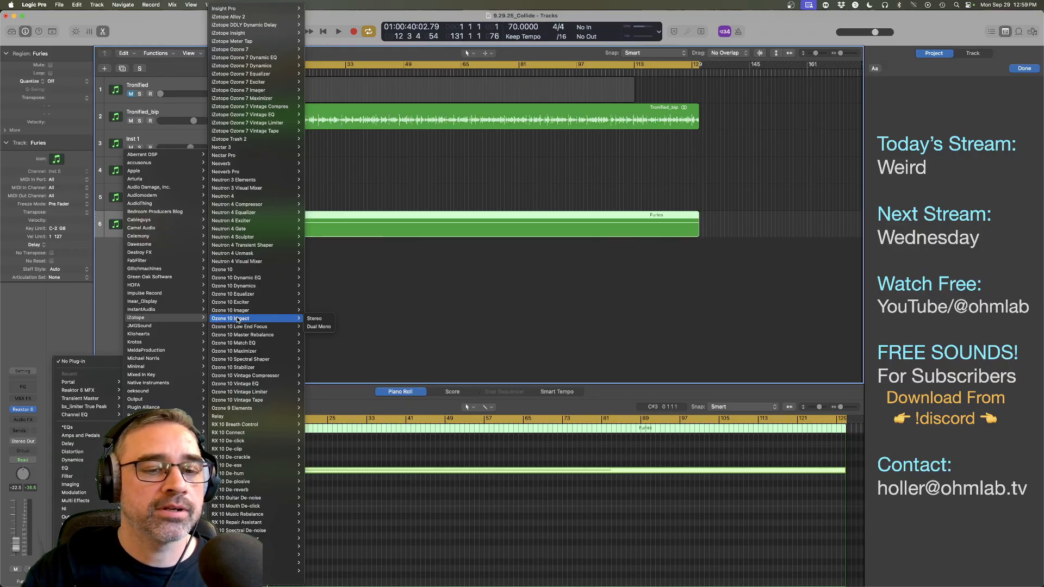
{"action": "mouse_move", "coordinate": [251, 352]}
{"action": "left_click", "coordinate": [315, 351]}
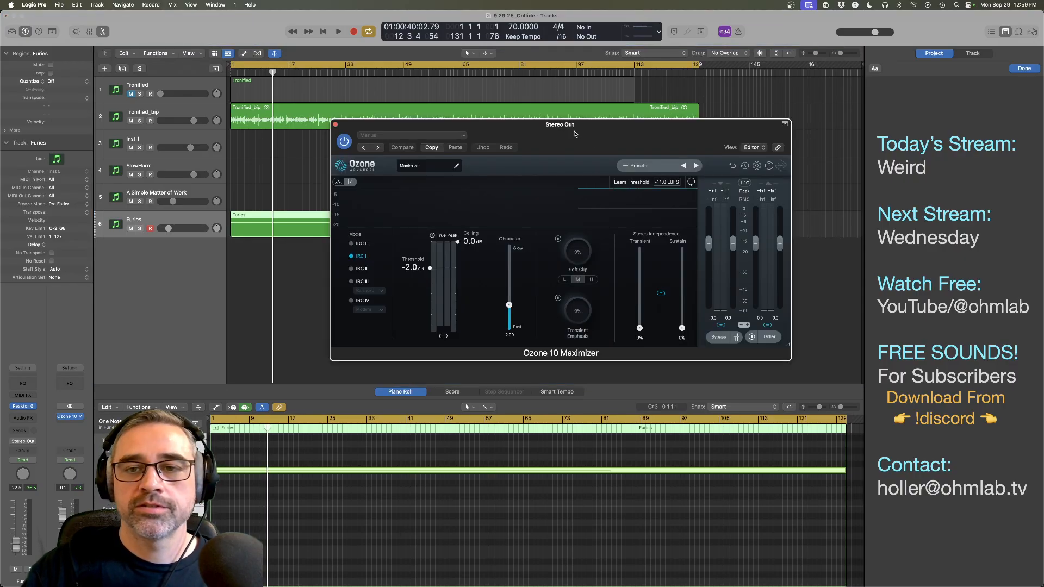
{"action": "left_click_drag", "start_coordinate": [574, 134], "coordinate": [554, 279]}
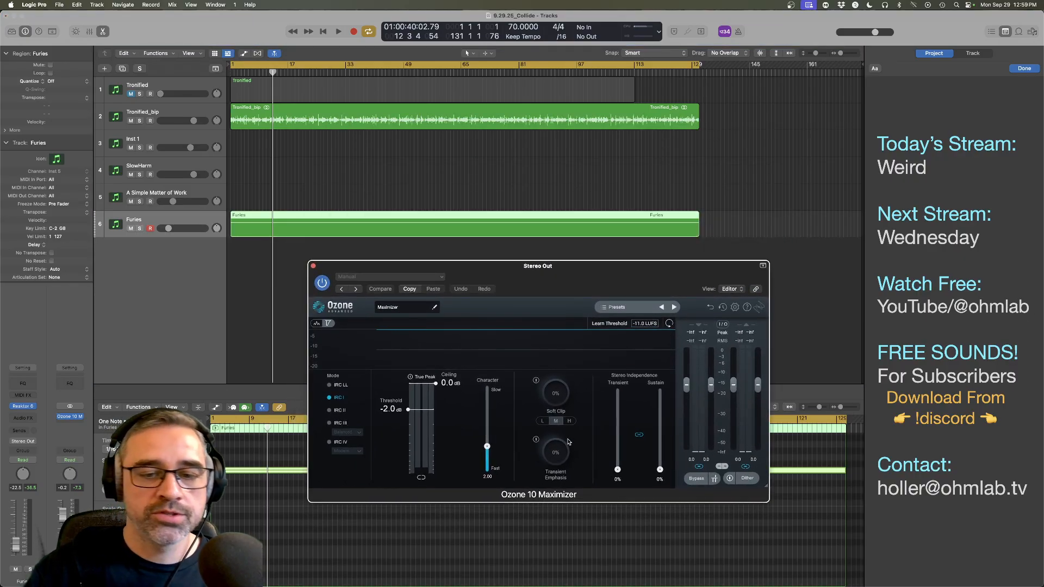
Step: Play from the beginning and set the Maximizer's ceiling to -0.3 dB and its threshold to -2.4 dB
{"action": "key", "text": "Return"}
{"action": "key", "text": "space"}
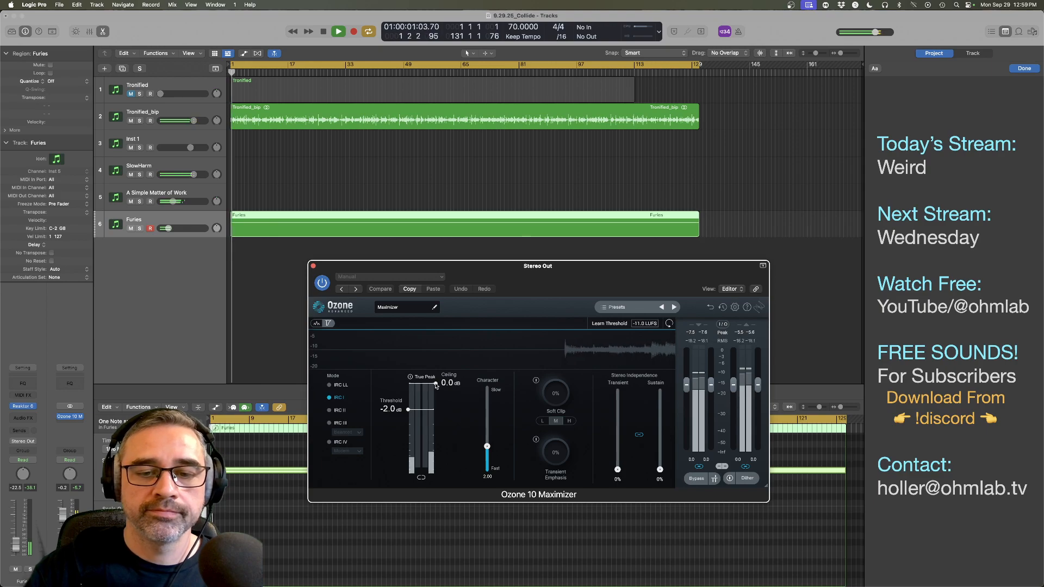
{"action": "left_click_drag", "start_coordinate": [436, 390], "coordinate": [409, 415]}
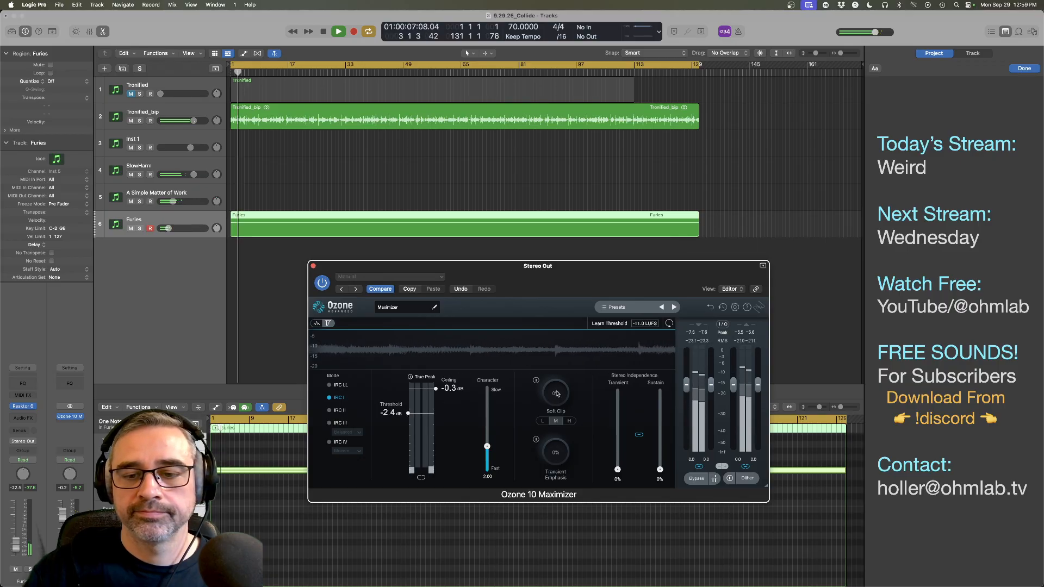
Step: Enable the Maximizer's Soft Clip at 27% and set unlinked stereo independence to 64% transient and 39% sustain
{"action": "left_click", "coordinate": [537, 380]}
{"action": "left_click_drag", "start_coordinate": [562, 393], "coordinate": [562, 384]}
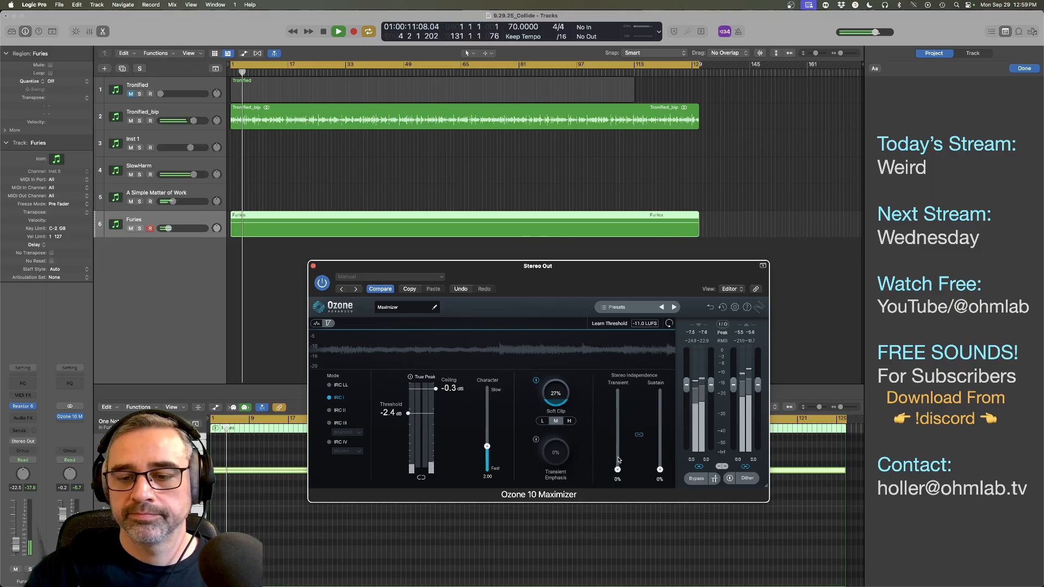
{"action": "left_click_drag", "start_coordinate": [618, 460], "coordinate": [619, 404]}
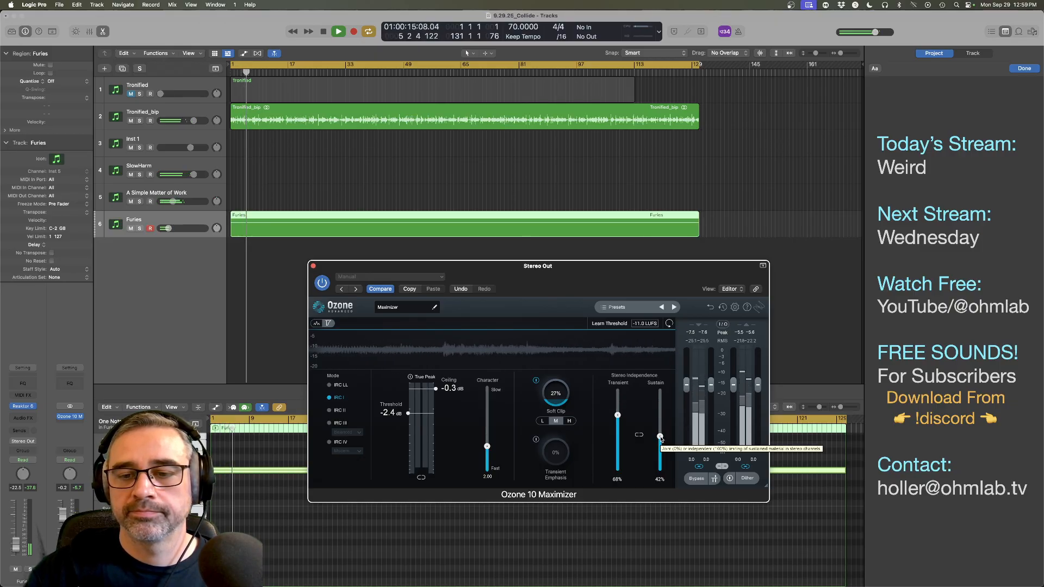
Step: Insert the iZotope Ozone 10 Imager in stereo on the Stereo Out channel, ahead of the Maximizer
{"action": "left_click", "coordinate": [80, 416]}
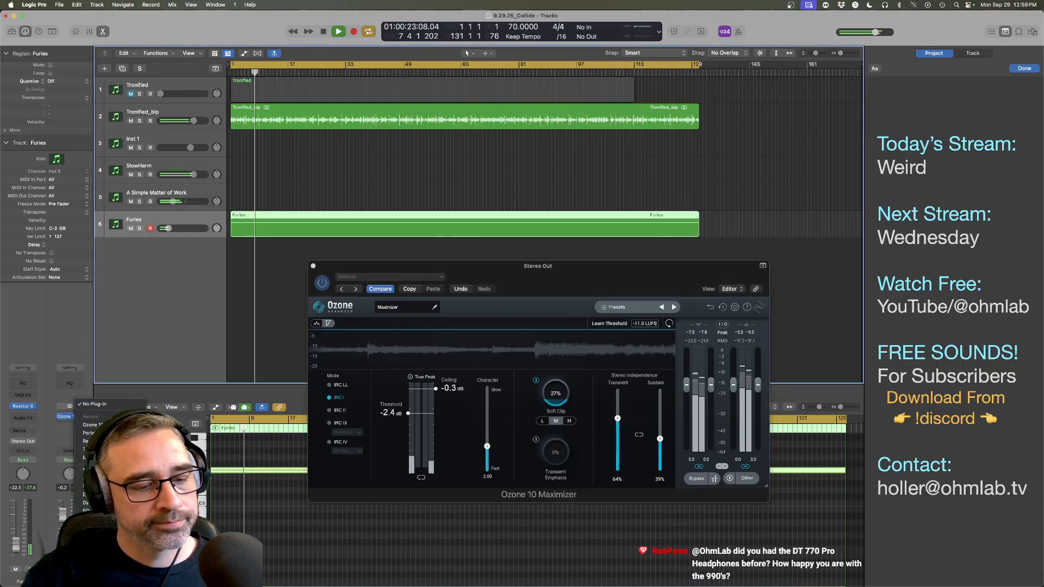
{"action": "mouse_move", "coordinate": [178, 304]}
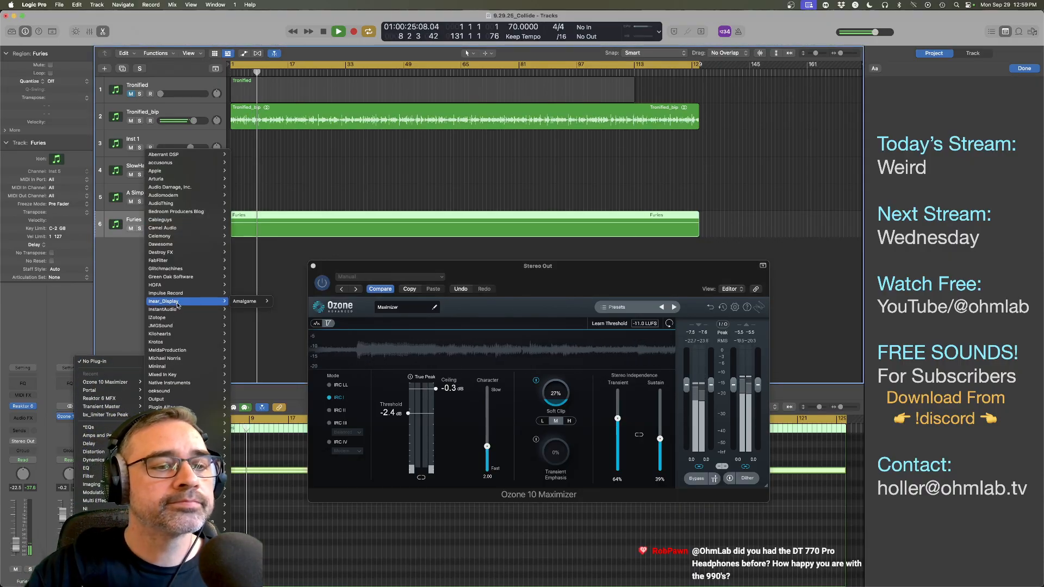
{"action": "mouse_move", "coordinate": [243, 379]}
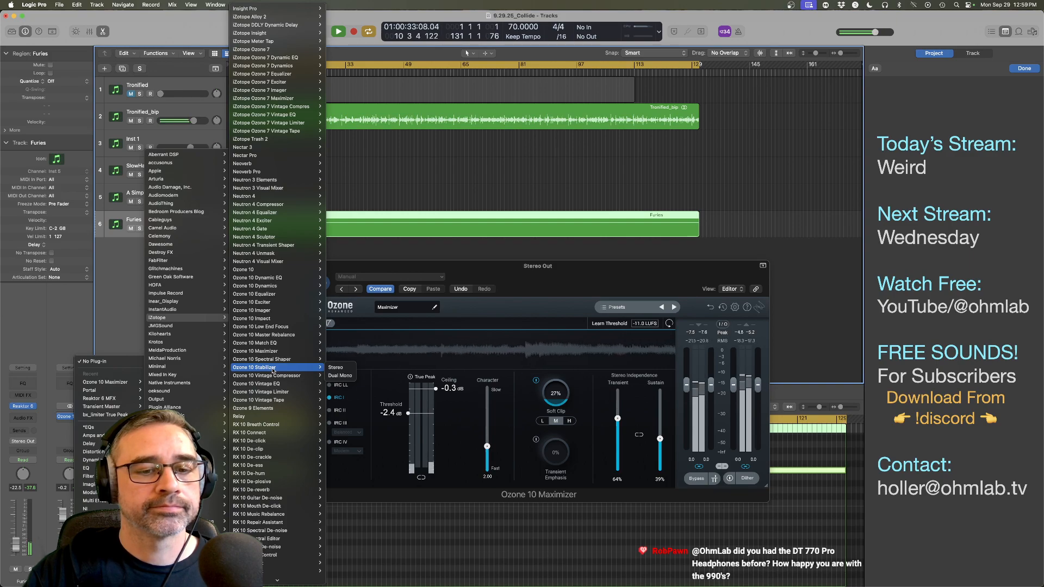
{"action": "mouse_move", "coordinate": [274, 334]}
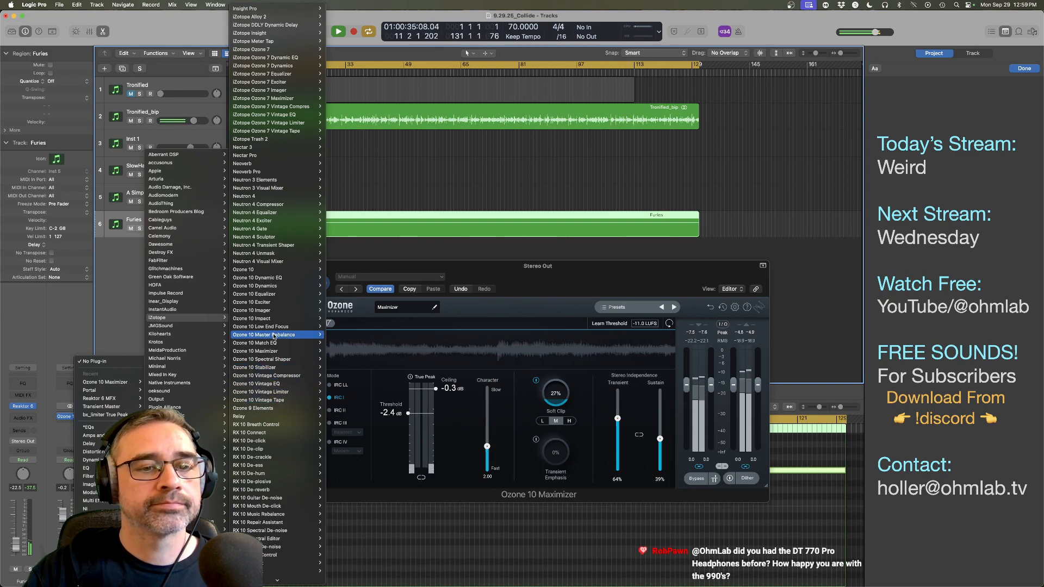
{"action": "mouse_move", "coordinate": [278, 280]}
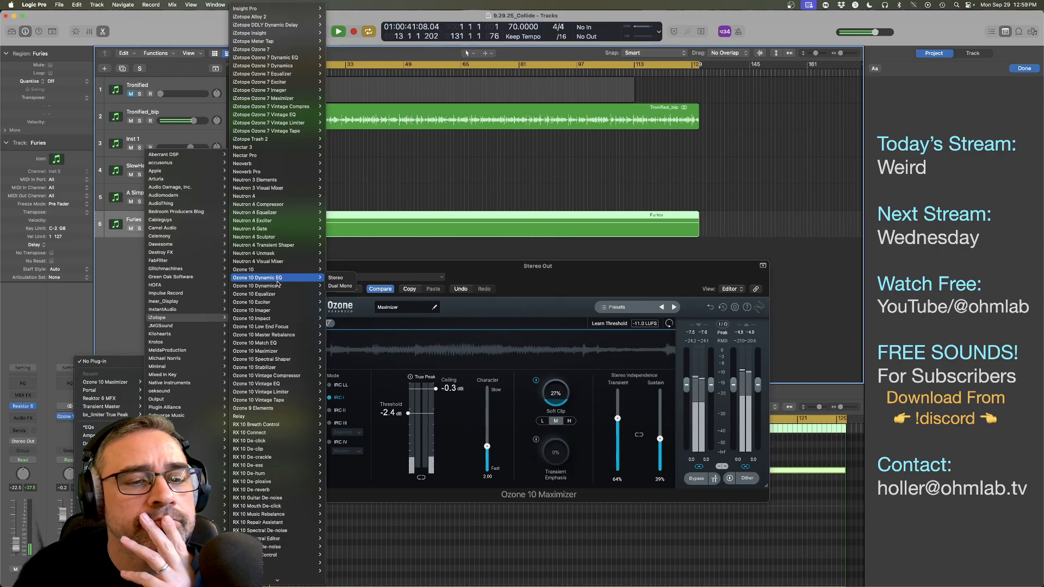
{"action": "mouse_move", "coordinate": [278, 310]}
{"action": "left_click", "coordinate": [336, 311]}
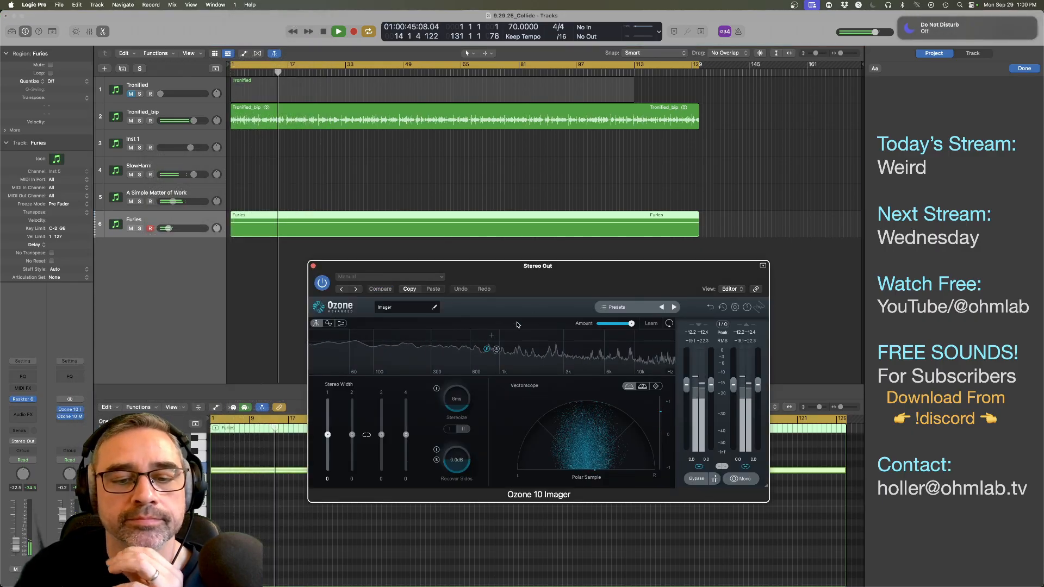
Step: Learn the Imager's crossover points, set stereo width for bands 1 to 4 to 5, 27, 37 and 54, and stop playback
{"action": "left_click", "coordinate": [651, 323]}
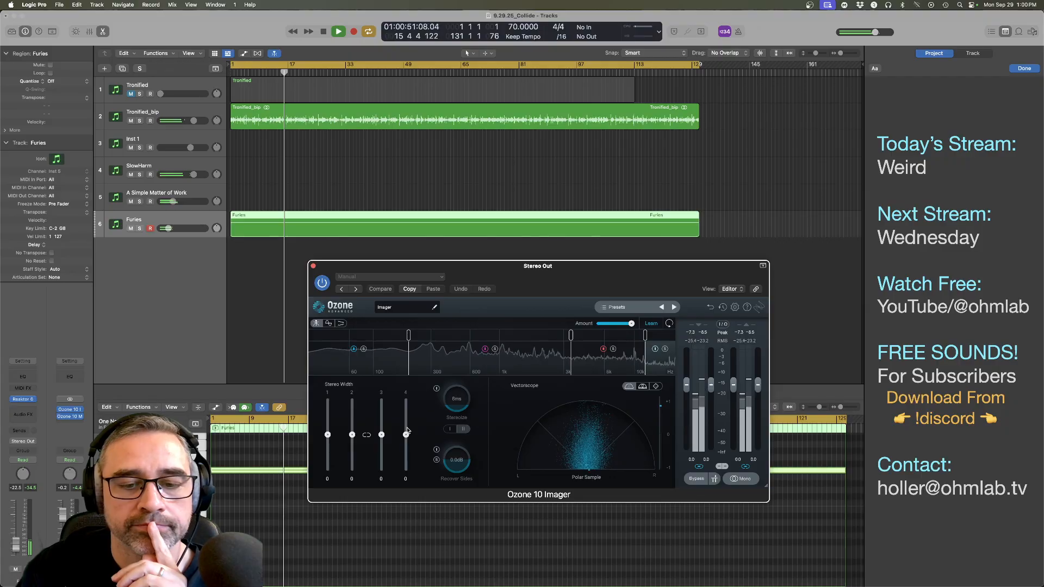
{"action": "left_click_drag", "start_coordinate": [405, 436], "coordinate": [328, 432]}
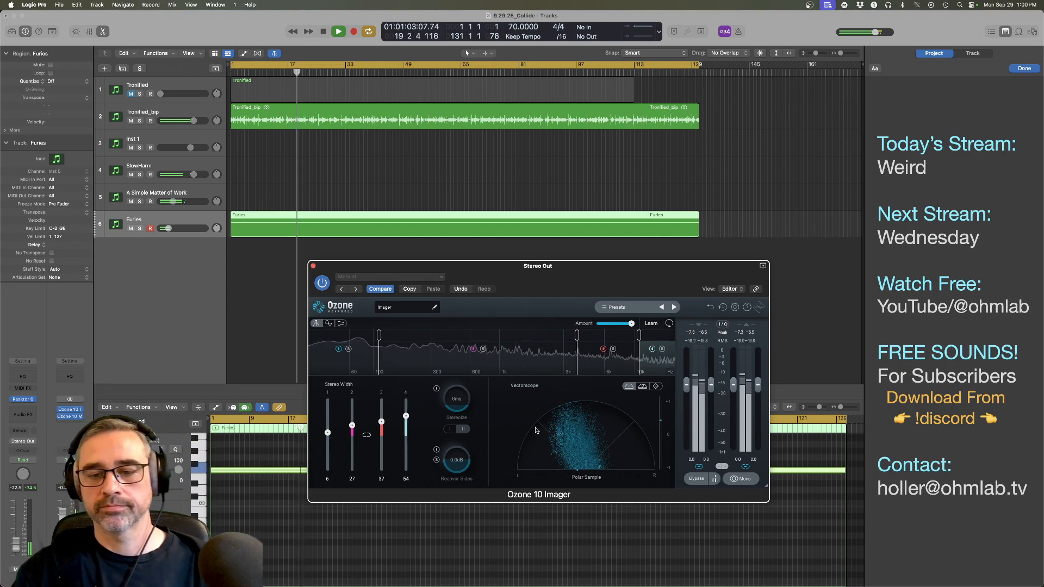
{"action": "left_click_drag", "start_coordinate": [327, 433], "coordinate": [329, 441]}
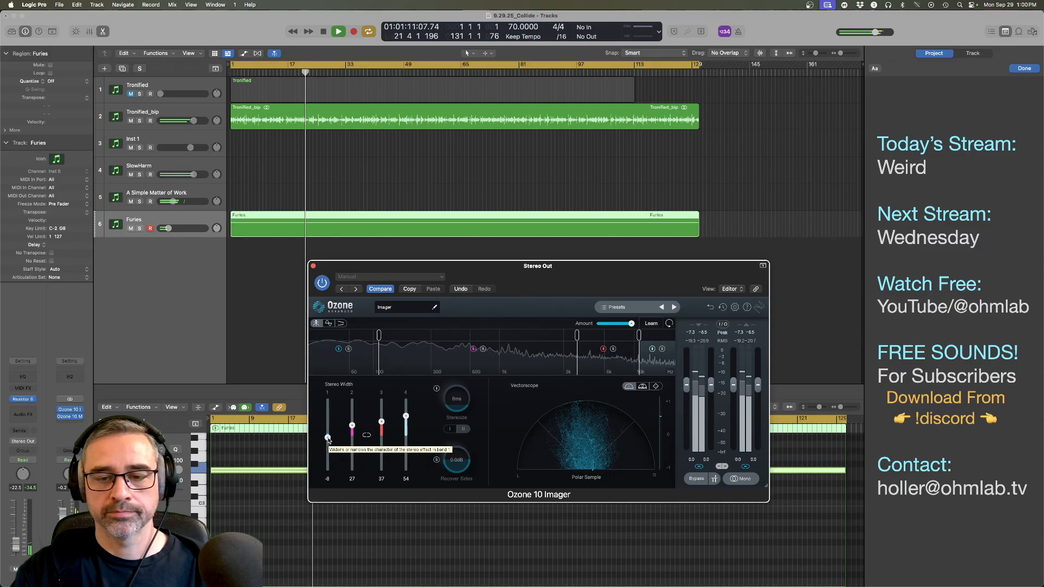
{"action": "left_click_drag", "start_coordinate": [328, 440], "coordinate": [328, 438]}
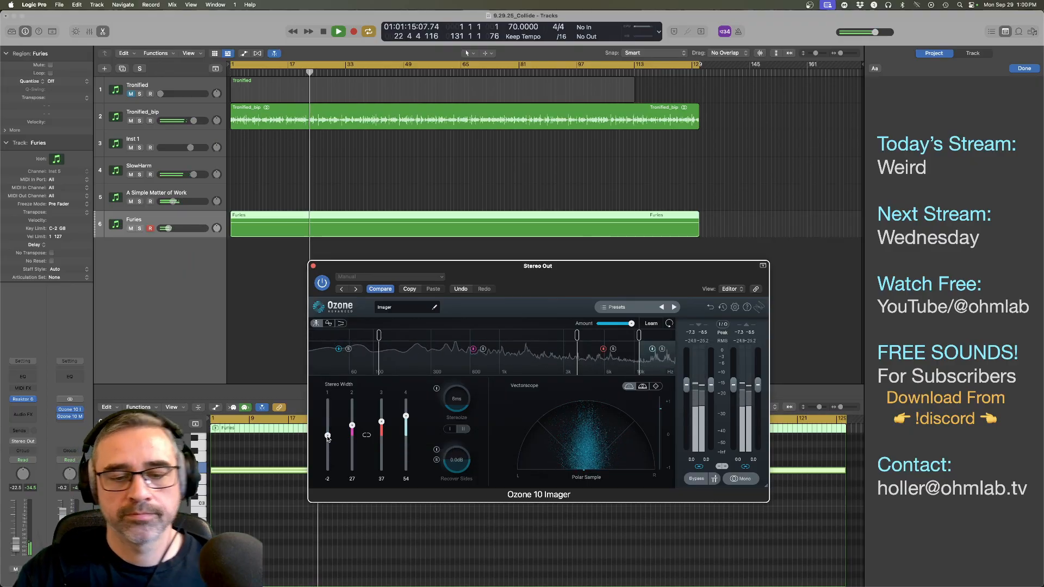
{"action": "left_click_drag", "start_coordinate": [328, 437], "coordinate": [328, 435]}
{"action": "left_click", "coordinate": [291, 287]}
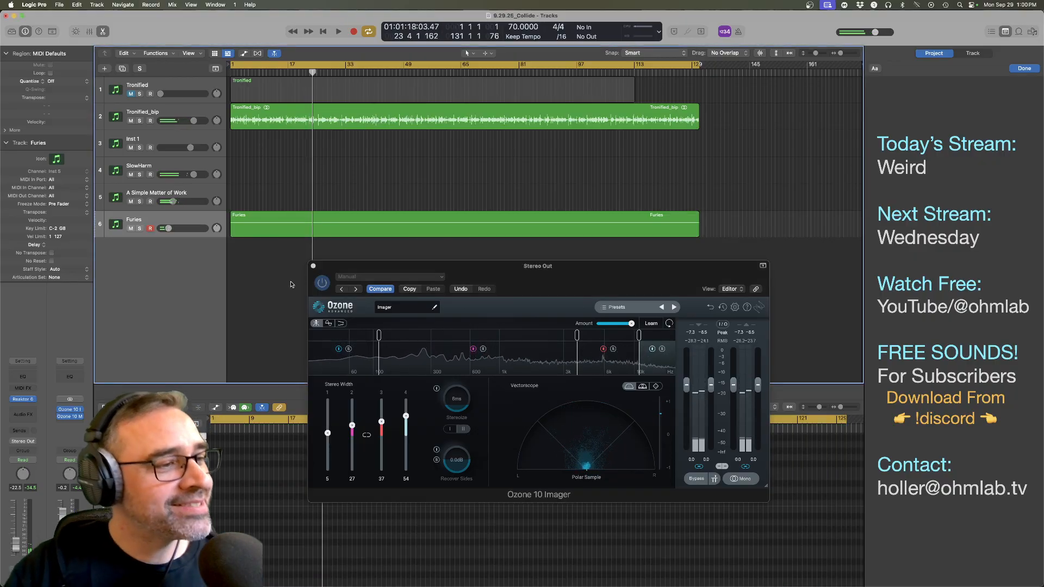
{"action": "key", "text": "space"}
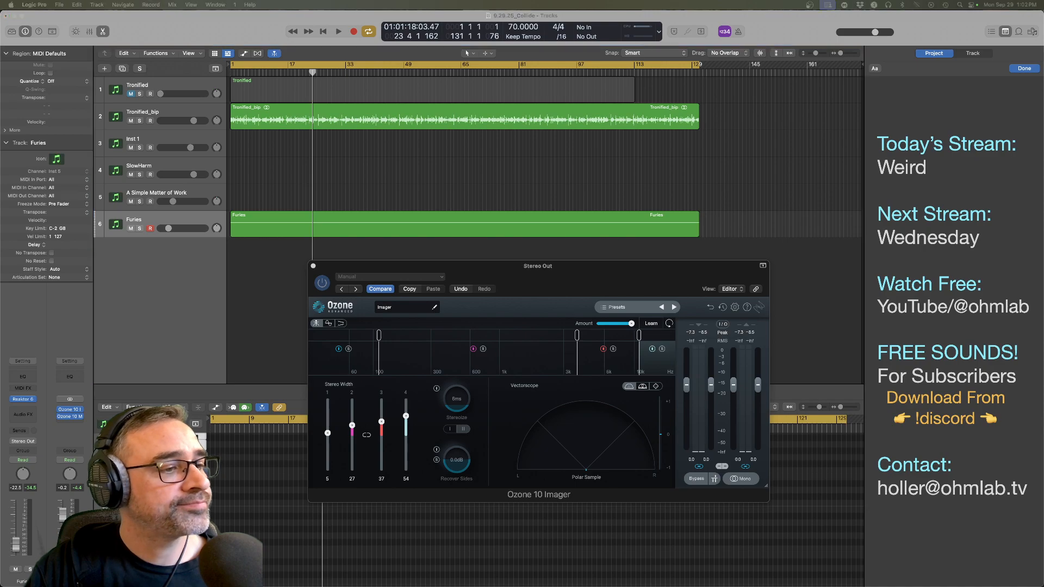
Step: Play the opening bars to hear the mastered mix, close the Imager window, and stop playback
{"action": "left_click", "coordinate": [523, 287]}
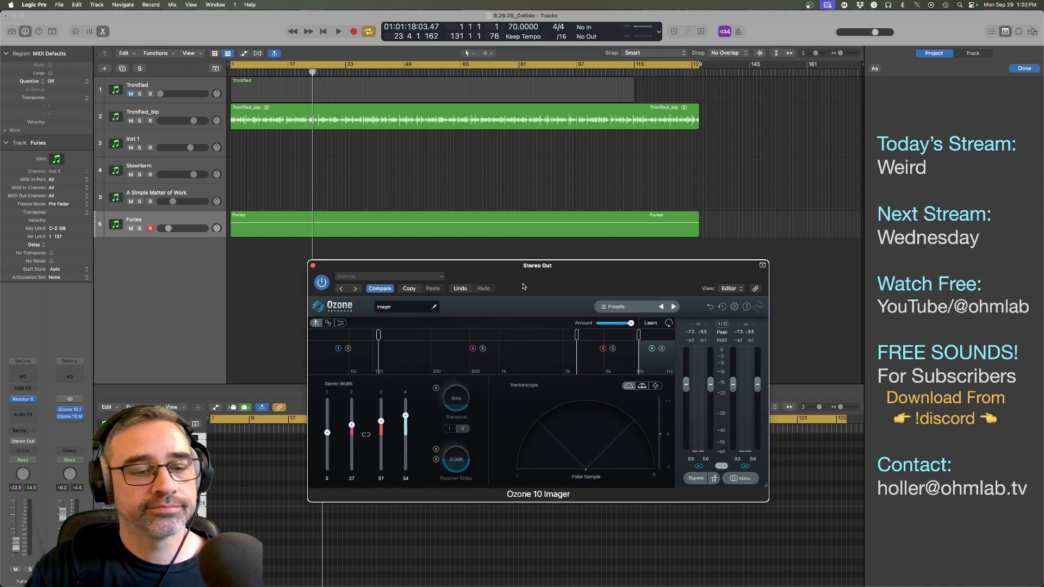
{"action": "key", "text": "space"}
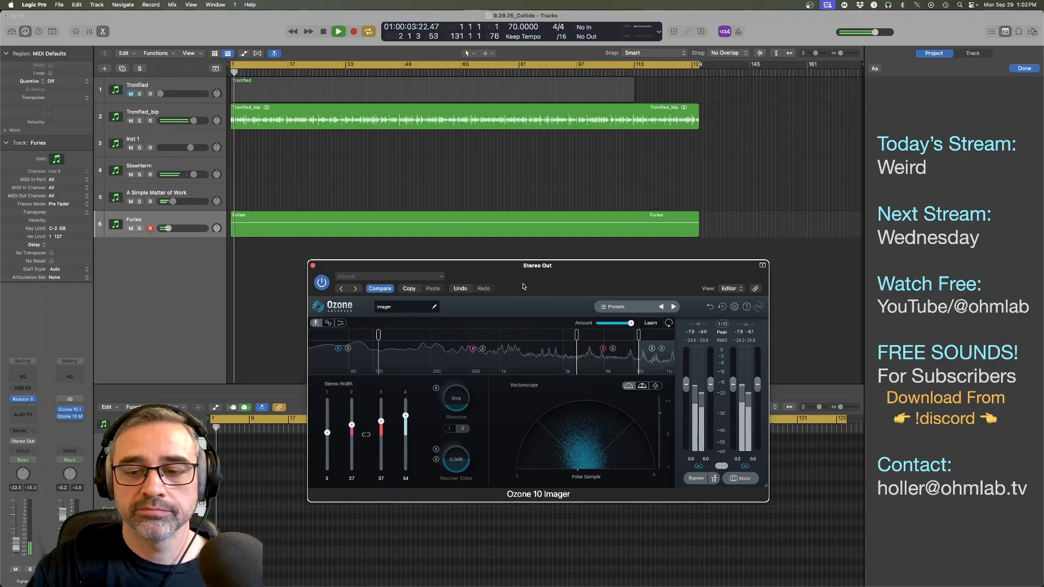
{"action": "left_click", "coordinate": [312, 266]}
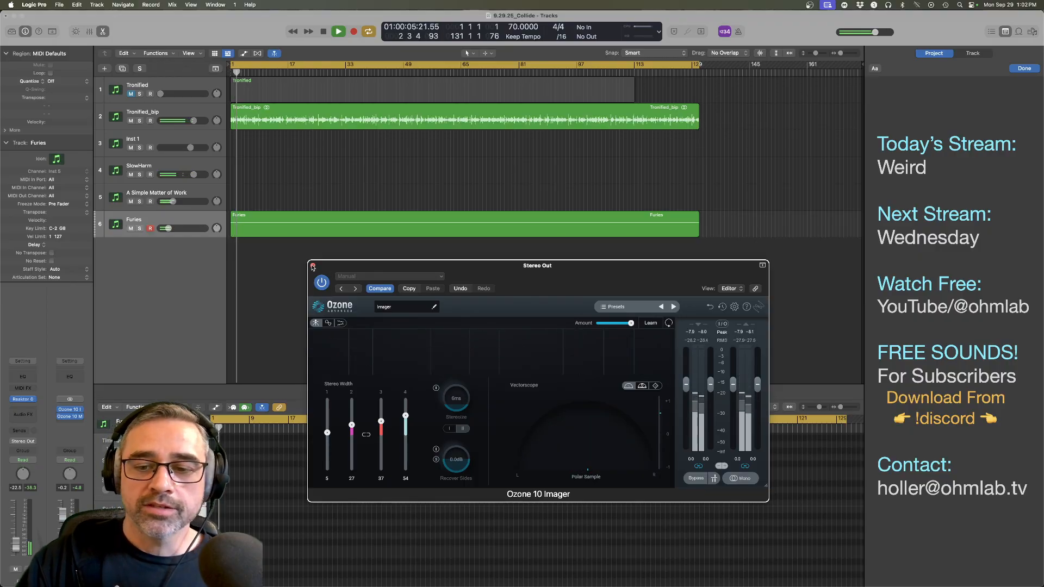
{"action": "key", "text": "space"}
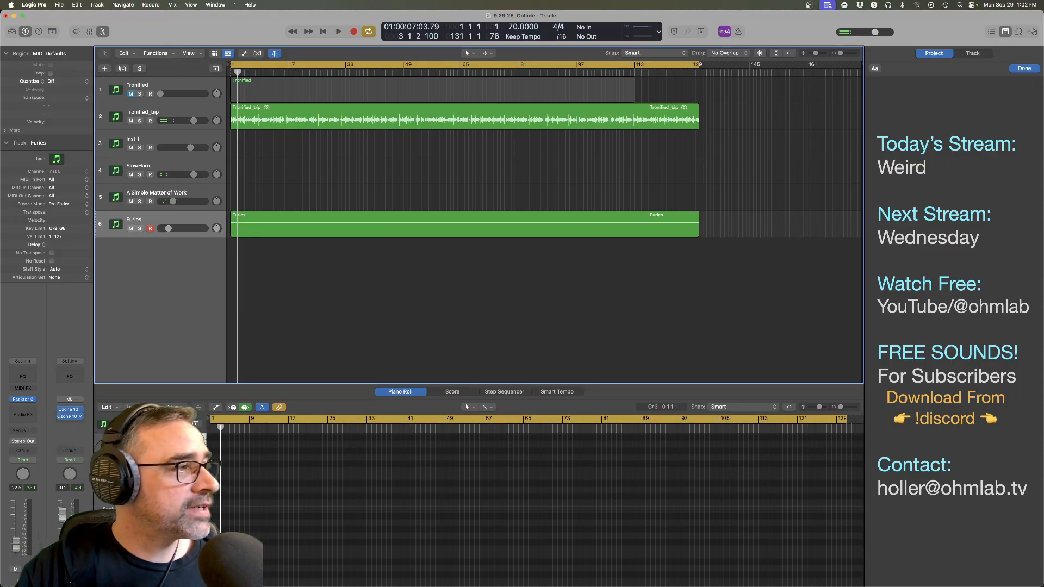
Step: Switch to Finder and open the Samples folder of the Ghosthack Cinematic Essentials - Sub Rumbles Vol 1 pack
{"action": "key", "text": "super+Tab"}
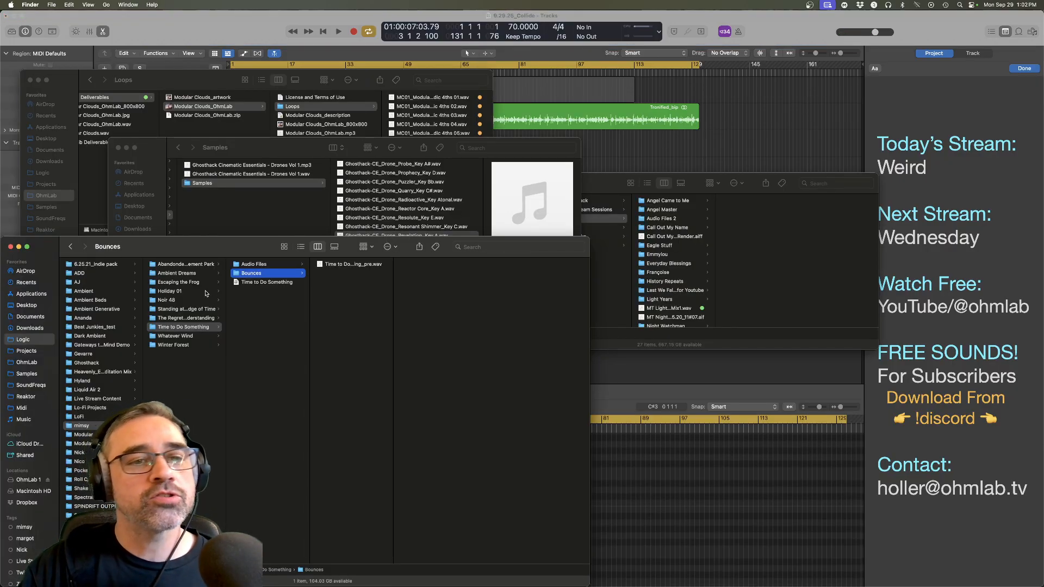
{"action": "left_click", "coordinate": [308, 211]}
{"action": "scroll", "coordinate": [308, 210], "scroll_direction": "left", "scroll_amount": 3}
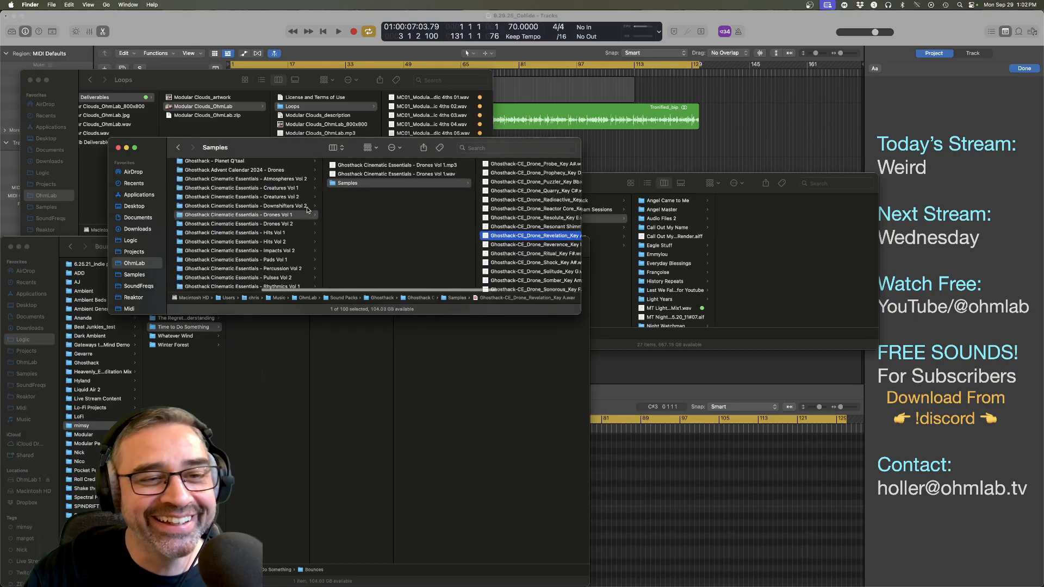
{"action": "scroll", "coordinate": [316, 218], "scroll_direction": "left", "scroll_amount": 5}
{"action": "scroll", "coordinate": [402, 245], "scroll_direction": "down", "scroll_amount": 3}
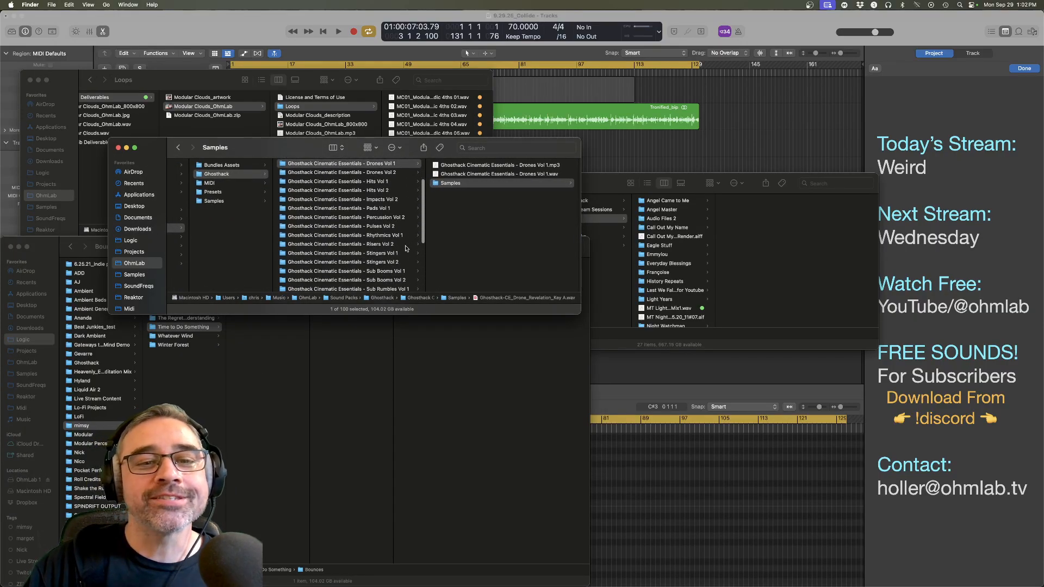
{"action": "scroll", "coordinate": [403, 262], "scroll_direction": "down", "scroll_amount": 2}
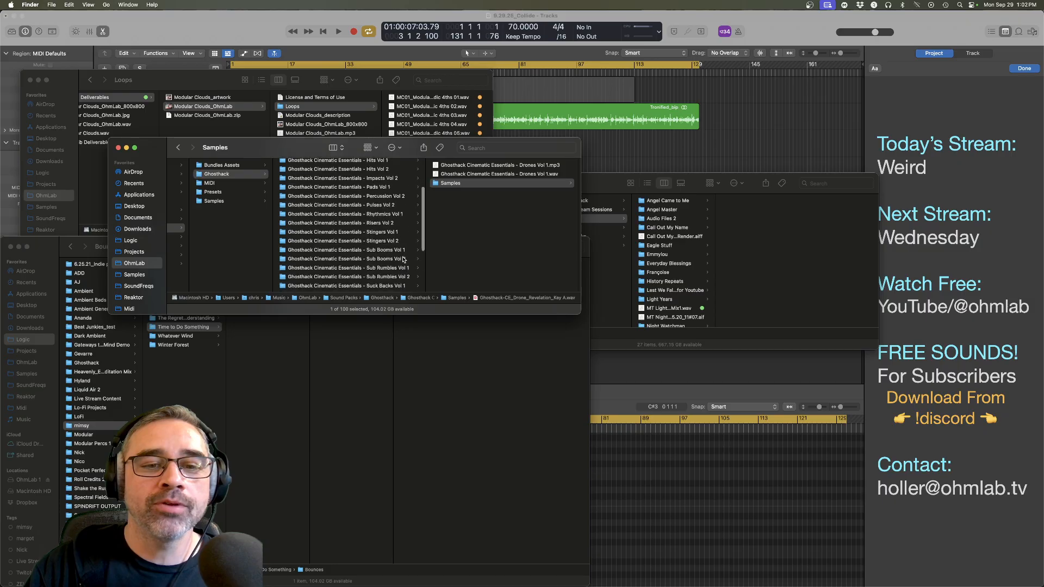
{"action": "left_click", "coordinate": [403, 270]}
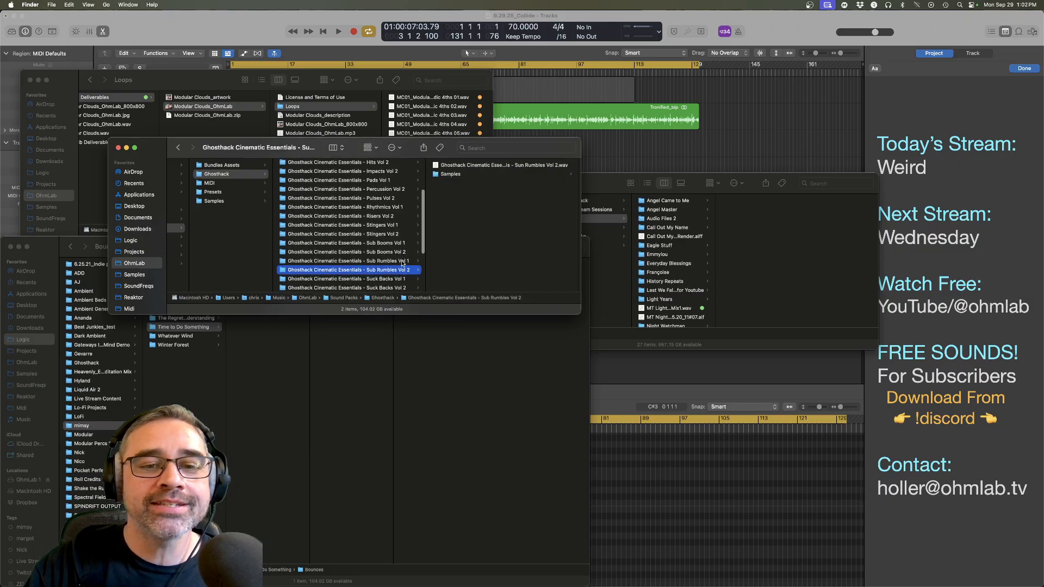
{"action": "left_click", "coordinate": [403, 262]}
{"action": "left_click", "coordinate": [489, 173]}
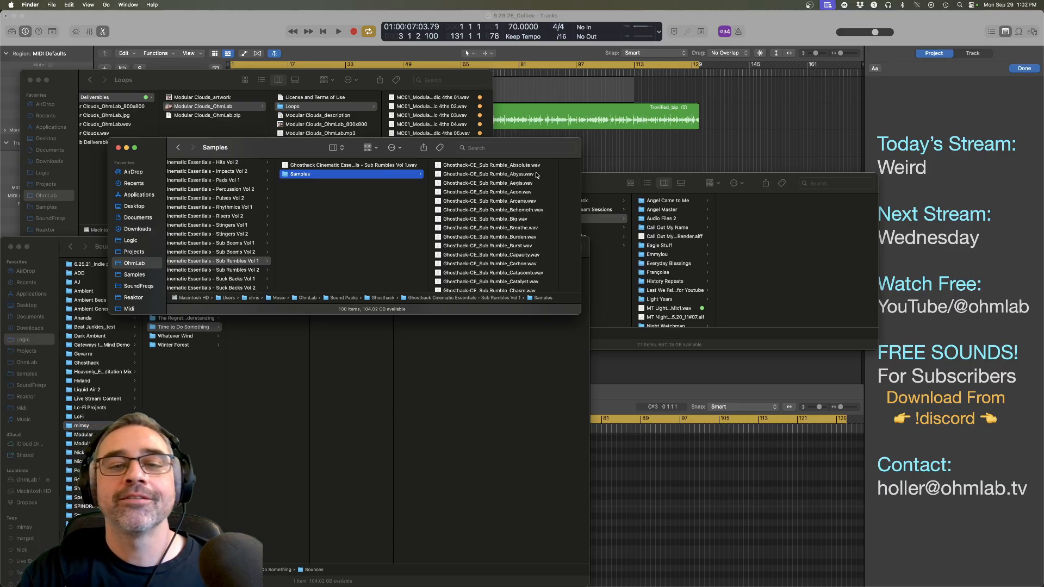
{"action": "left_click_drag", "start_coordinate": [314, 149], "coordinate": [255, 136]}
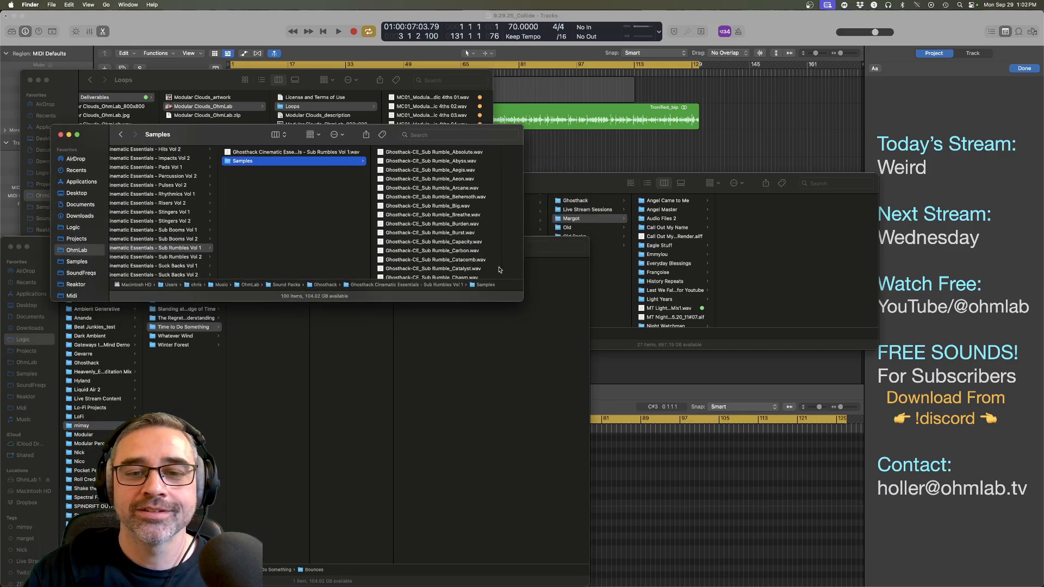
Step: Audition the Sub Rumble samples Arcane, Aeon and Abyss from the Samples folder
{"action": "left_click", "coordinate": [499, 270]}
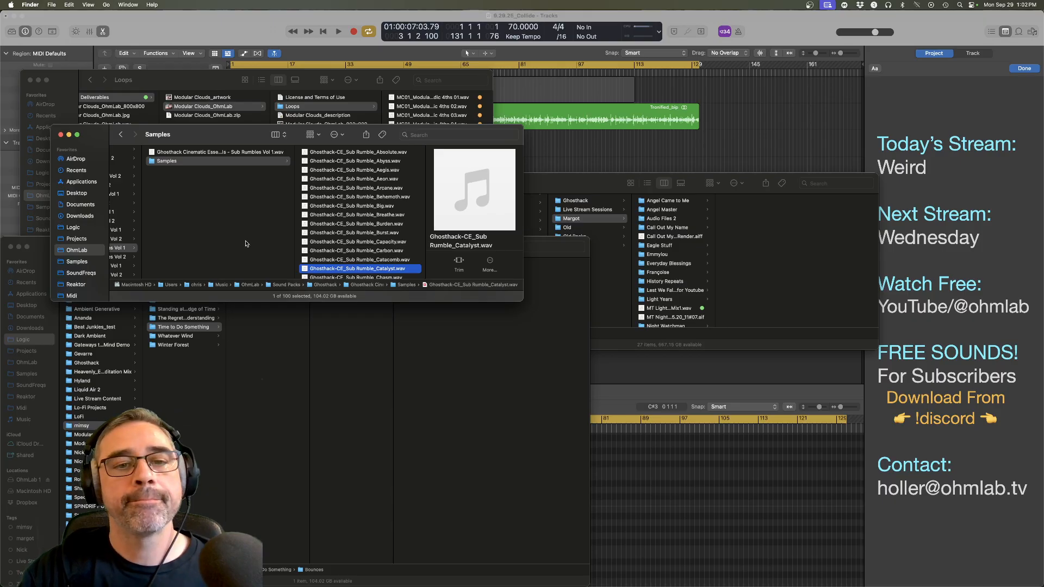
{"action": "left_click", "coordinate": [405, 189]}
{"action": "key", "text": "space"}
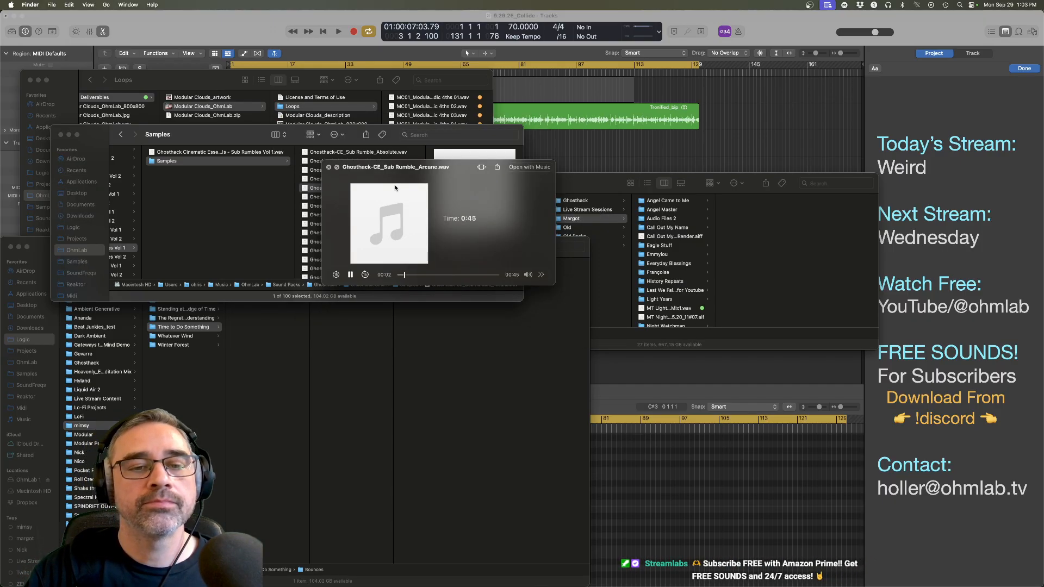
{"action": "key", "text": "space"}
{"action": "left_click", "coordinate": [394, 182]}
{"action": "key", "text": "space"}
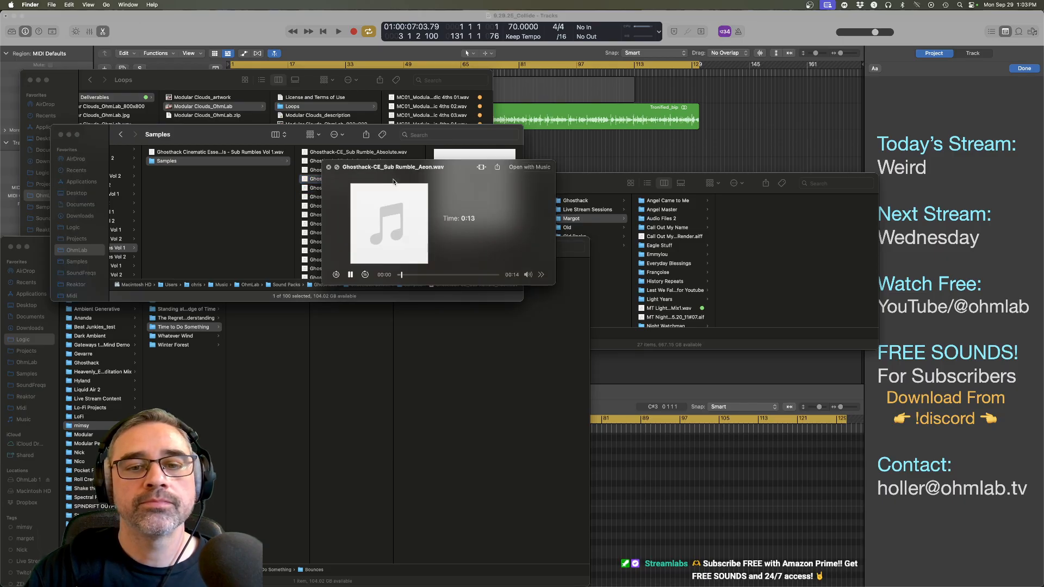
{"action": "key", "text": "space"}
{"action": "left_click", "coordinate": [402, 162]}
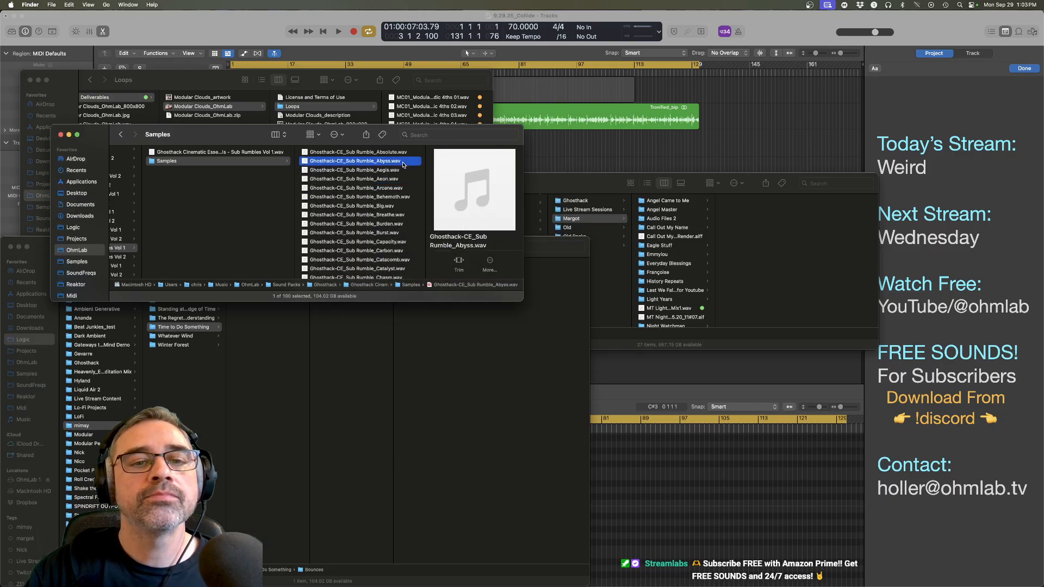
{"action": "key", "text": "space"}
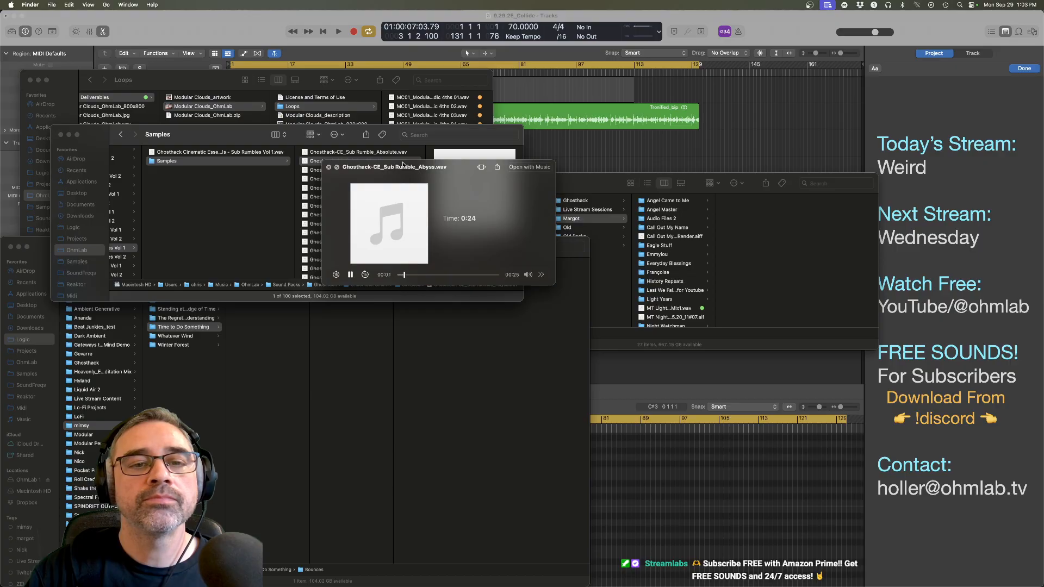
{"action": "key", "text": "space"}
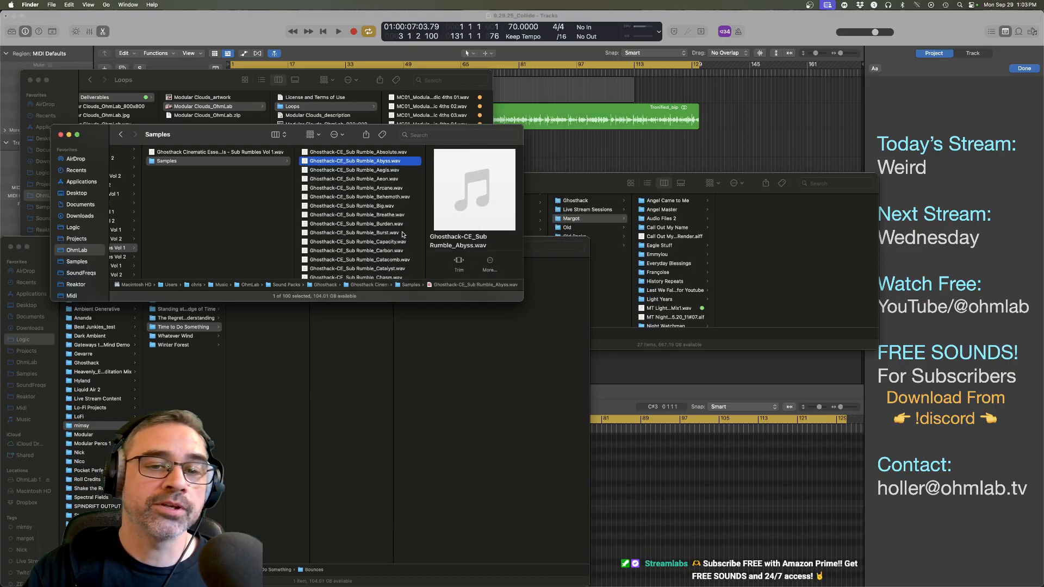
Step: Audition the Sub Rumble samples Burst, Catalyst, Corner and Deep
{"action": "left_click", "coordinate": [403, 233]}
{"action": "key", "text": "space"}
{"action": "key", "text": "space"}
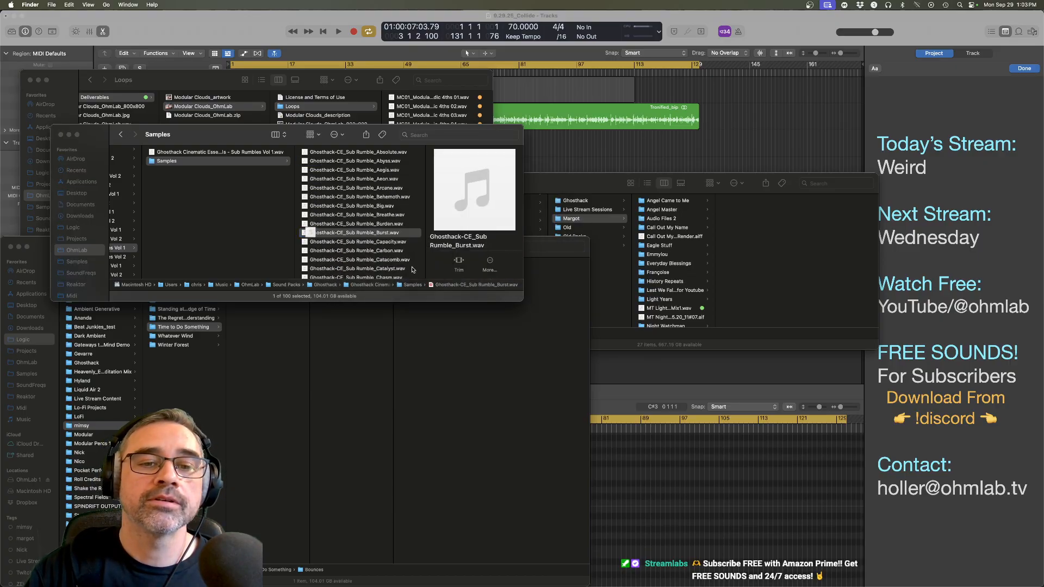
{"action": "left_click", "coordinate": [386, 268]}
{"action": "key", "text": "space"}
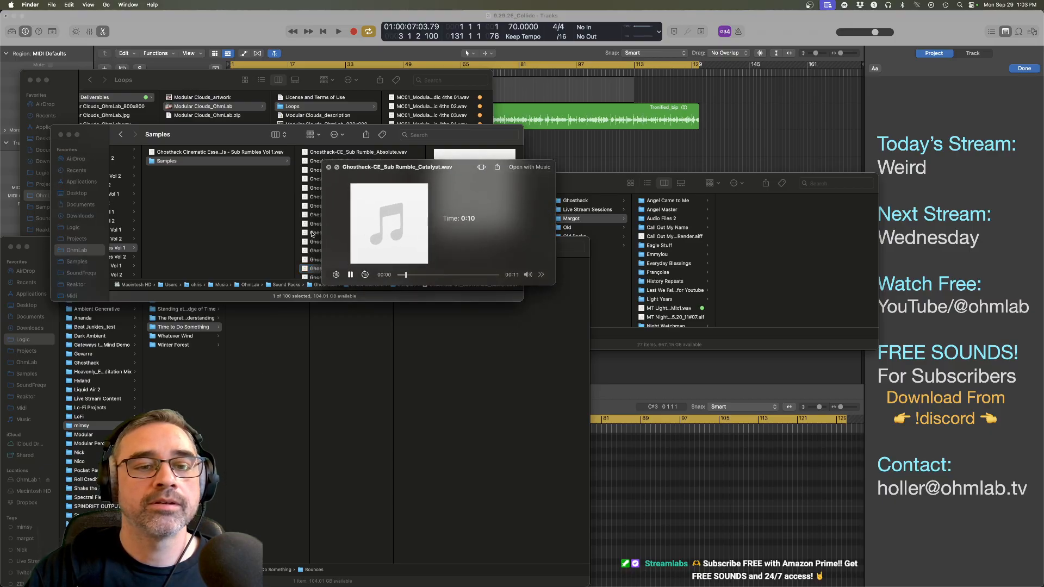
{"action": "scroll", "coordinate": [325, 239], "scroll_direction": "down", "scroll_amount": 4}
{"action": "key", "text": "space"}
{"action": "left_click", "coordinate": [403, 218]}
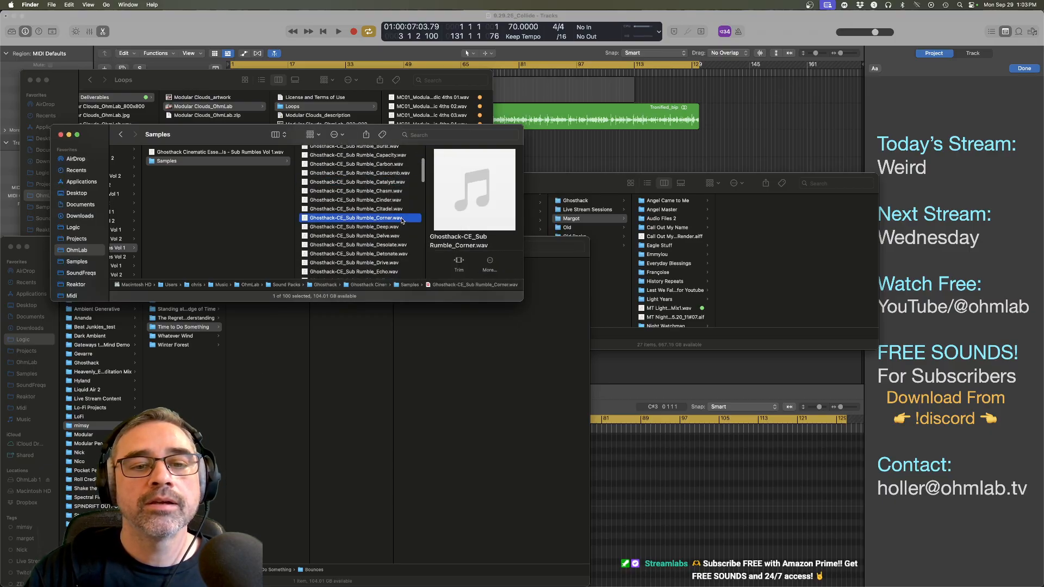
{"action": "key", "text": "space"}
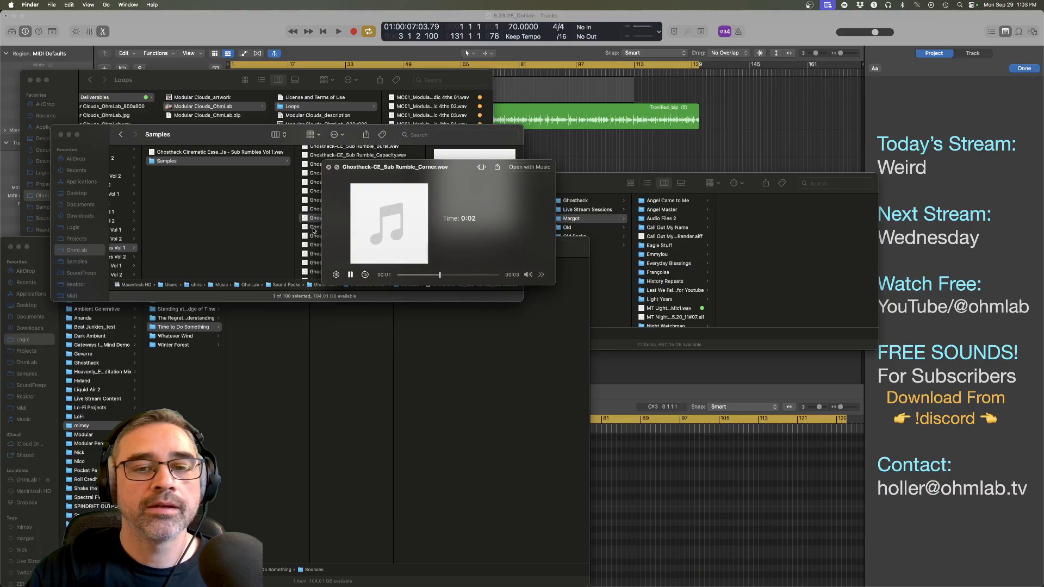
{"action": "left_click", "coordinate": [317, 229]}
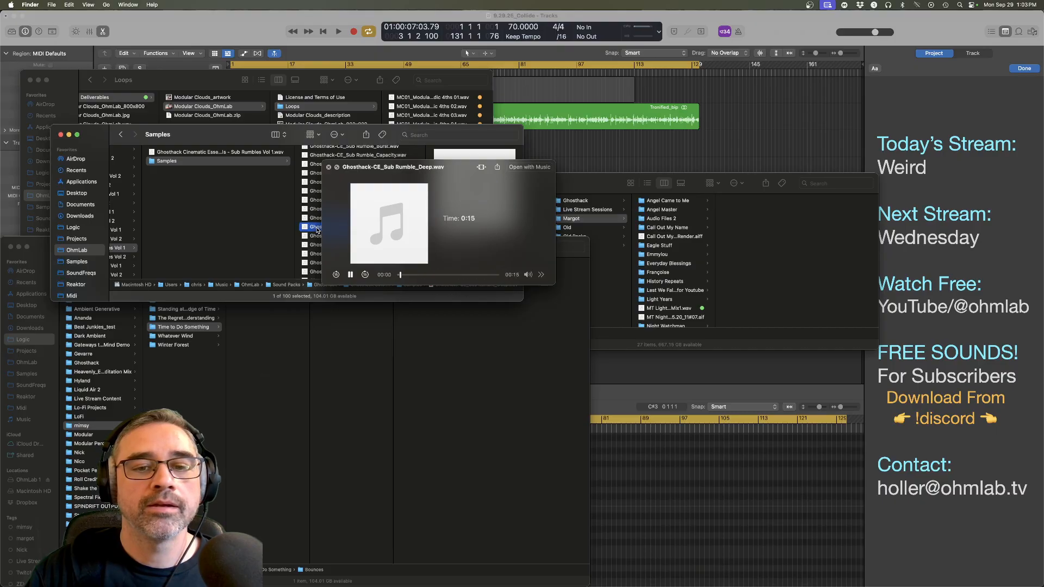
{"action": "key", "text": "space"}
Step: Start the Logic project playing and audition the Sub Rumble samples Desolate and Eclipse in Finder against the mix
{"action": "left_click", "coordinate": [625, 139]}
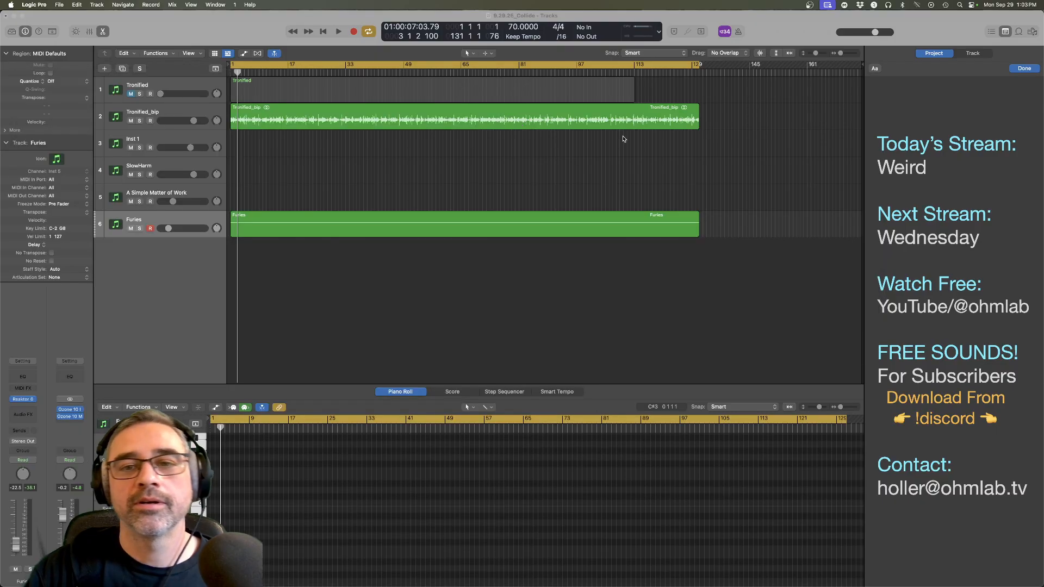
{"action": "key", "text": "space"}
{"action": "key", "text": "super+Tab"}
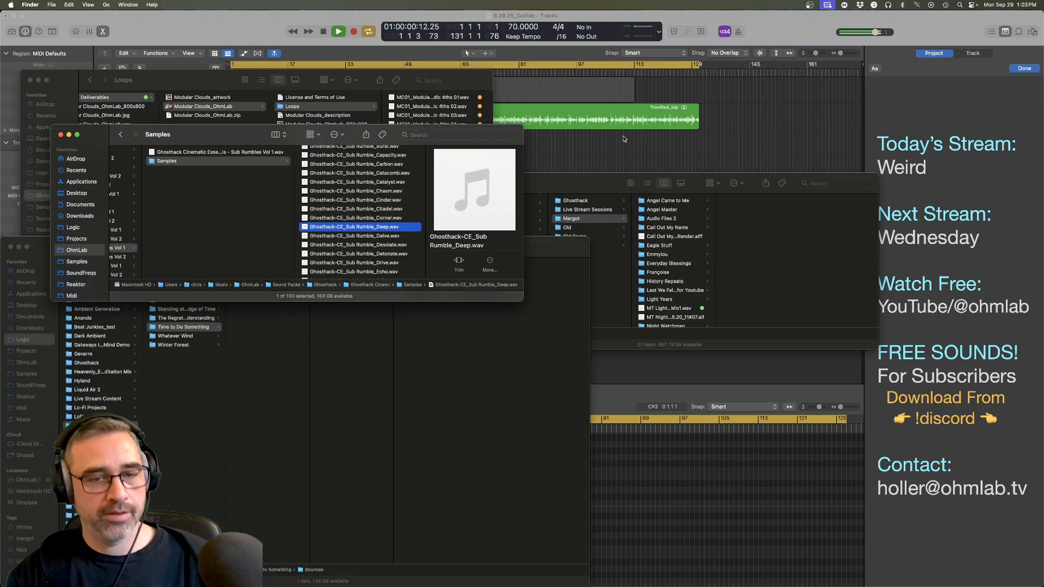
{"action": "left_click", "coordinate": [405, 239]}
{"action": "left_click", "coordinate": [408, 248]}
{"action": "key", "text": "space"}
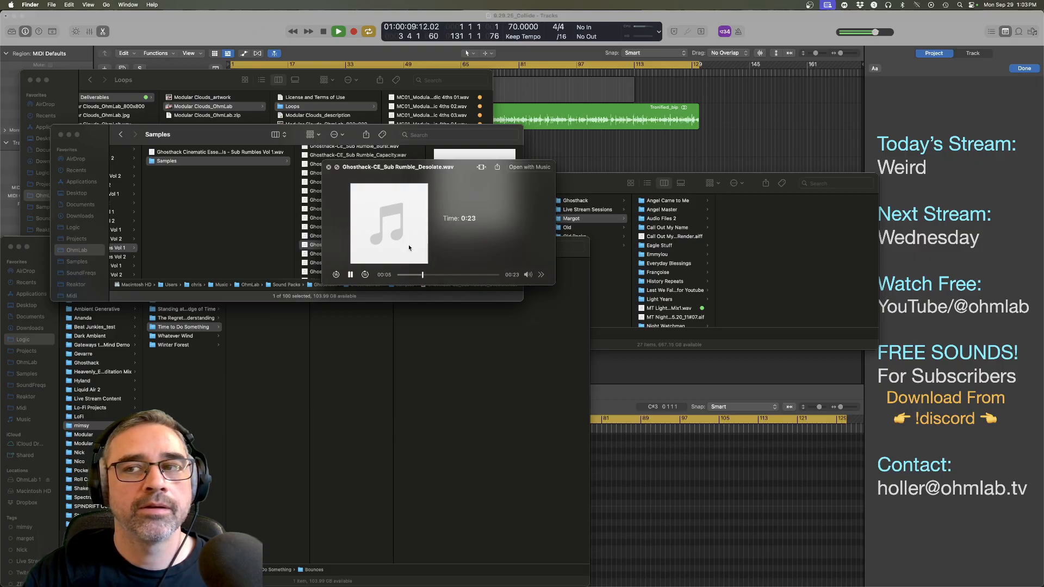
{"action": "key", "text": "space"}
{"action": "scroll", "coordinate": [409, 248], "scroll_direction": "down", "scroll_amount": 2}
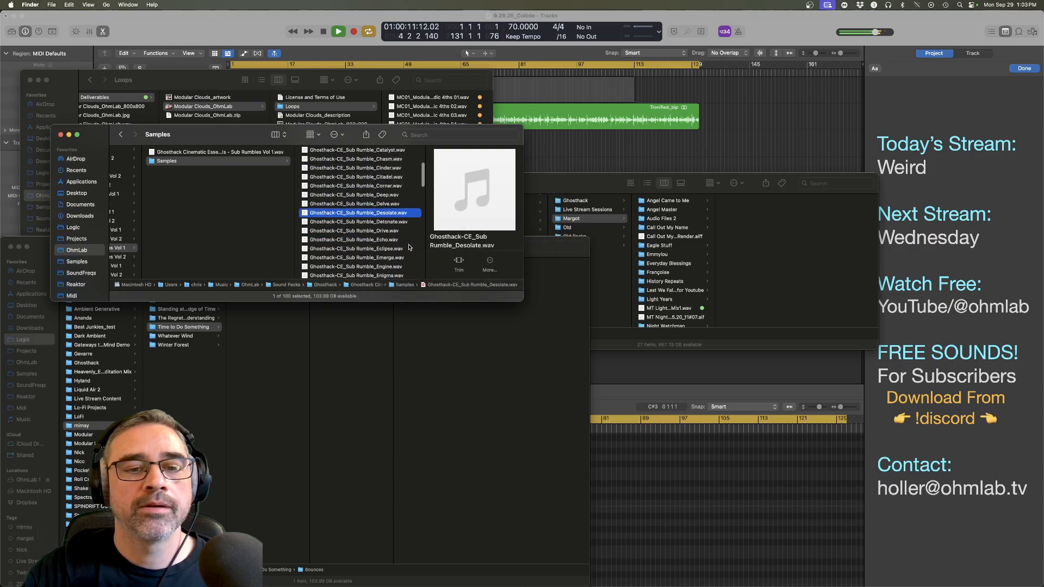
{"action": "left_click", "coordinate": [409, 248]}
{"action": "key", "text": "space"}
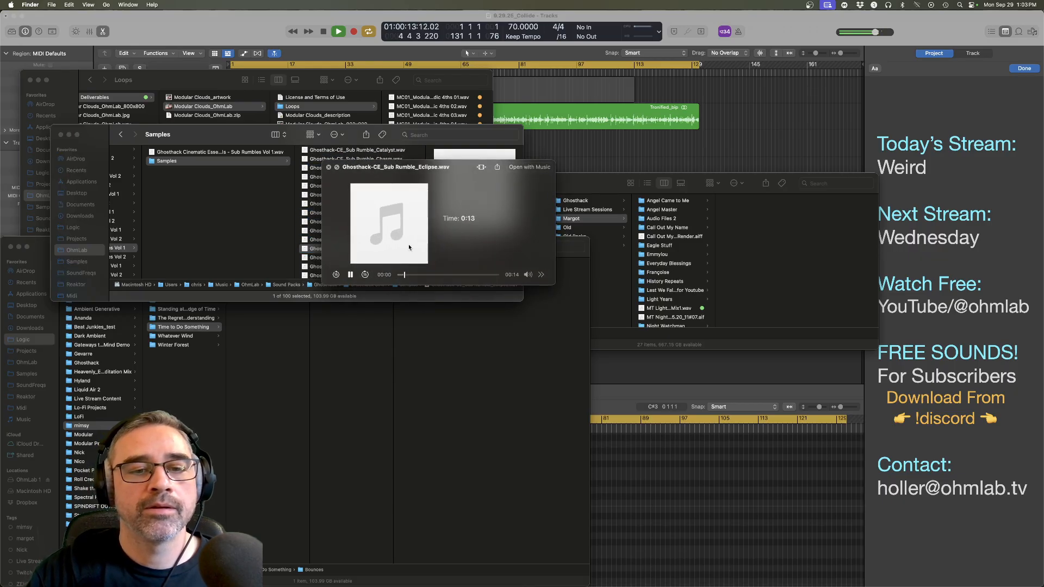
{"action": "key", "text": "space"}
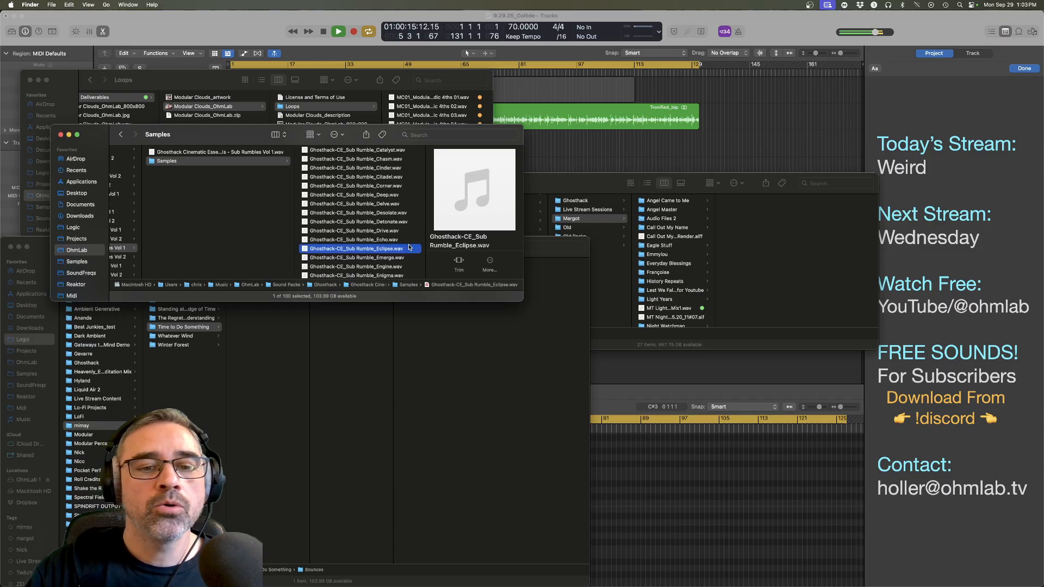
Step: Switch back to Logic Pro, stop playback and turn on the Hide controls for the tracks
{"action": "left_click", "coordinate": [621, 159]}
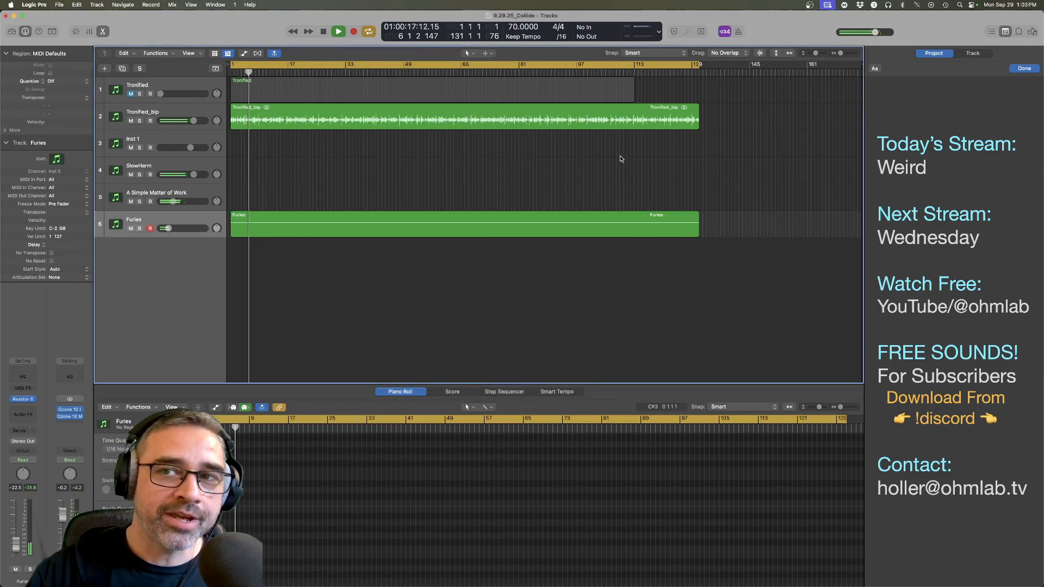
{"action": "key", "text": "space"}
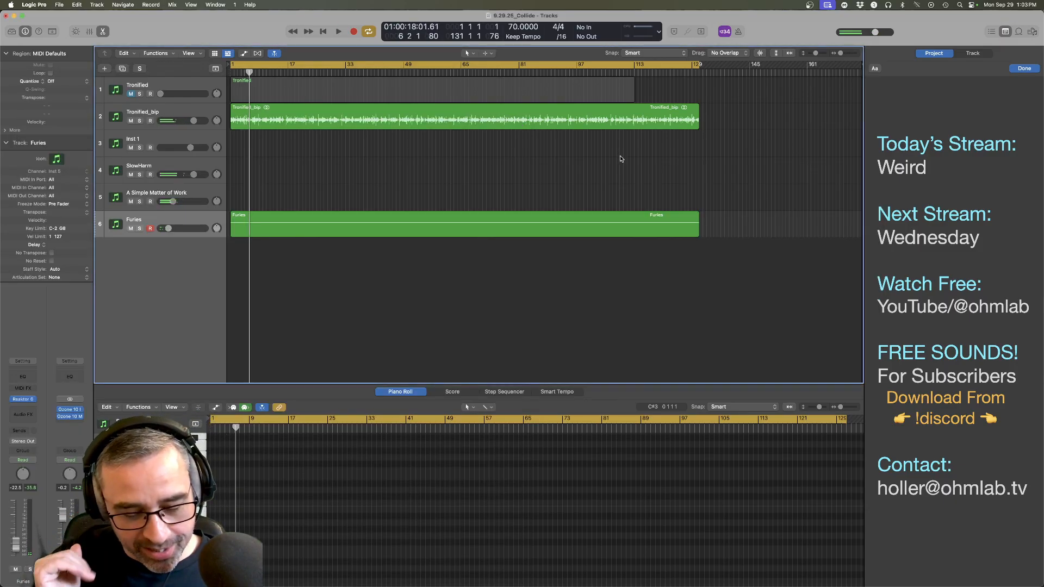
{"action": "key", "text": "h"}
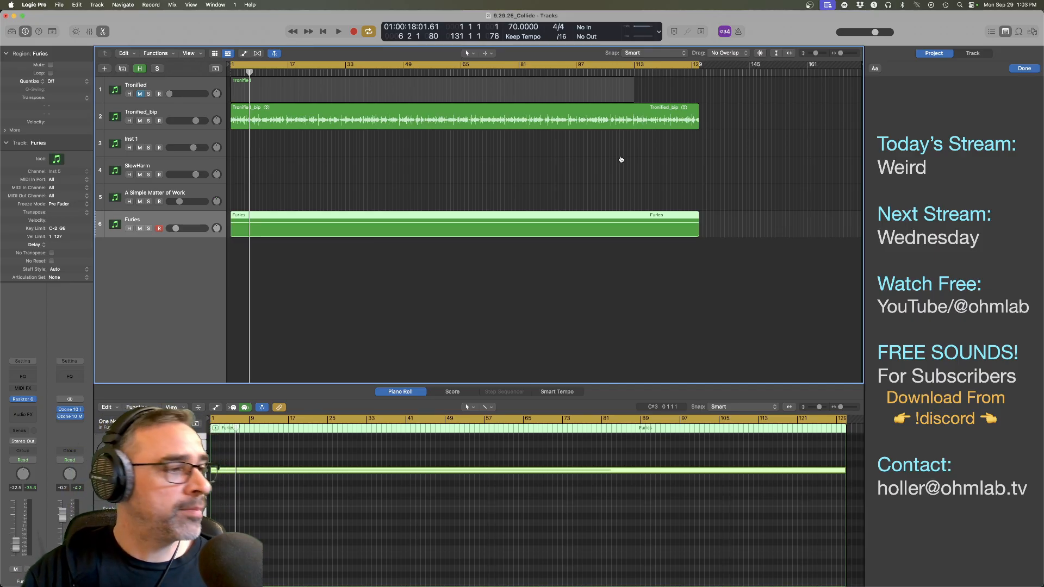
Step: Import Ghosthack-CE_Sub Rumble_Engine.wav from Finder onto a new track below Furies at bar 1 and loop it to about bar 59
{"action": "key", "text": "super+Tab"}
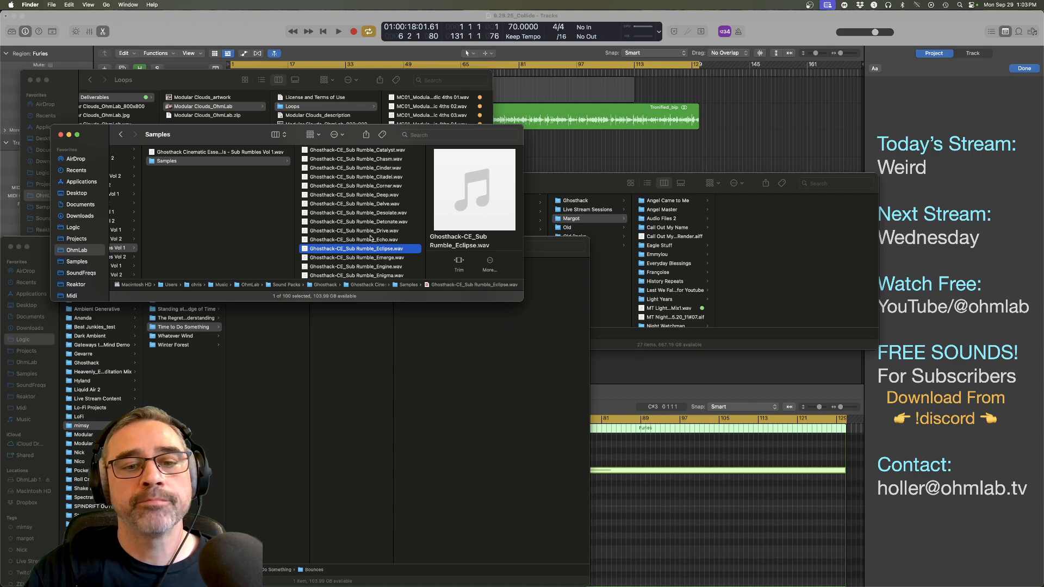
{"action": "left_click", "coordinate": [409, 266]}
{"action": "key", "text": "space"}
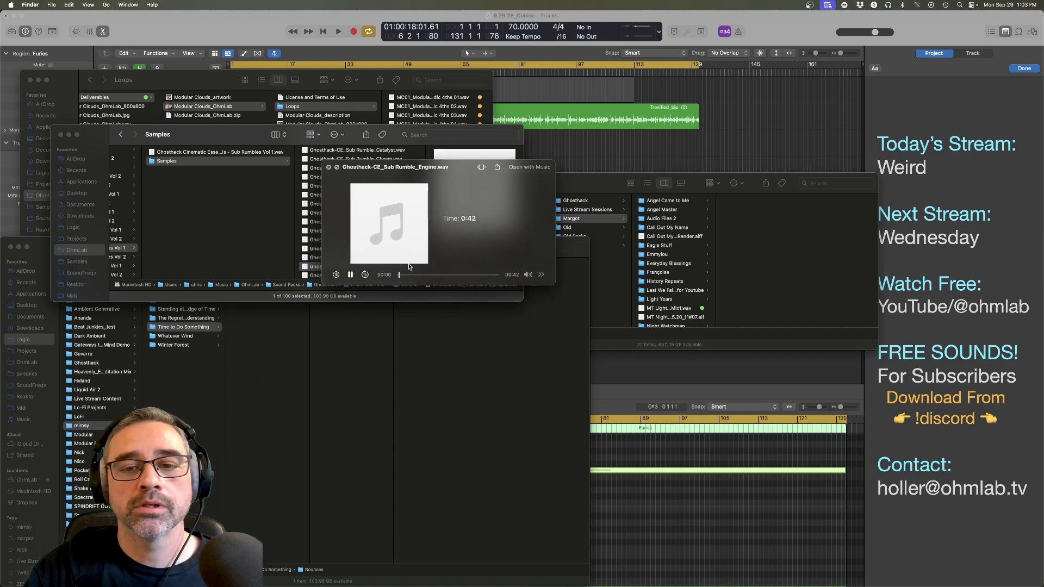
{"action": "key", "text": "space"}
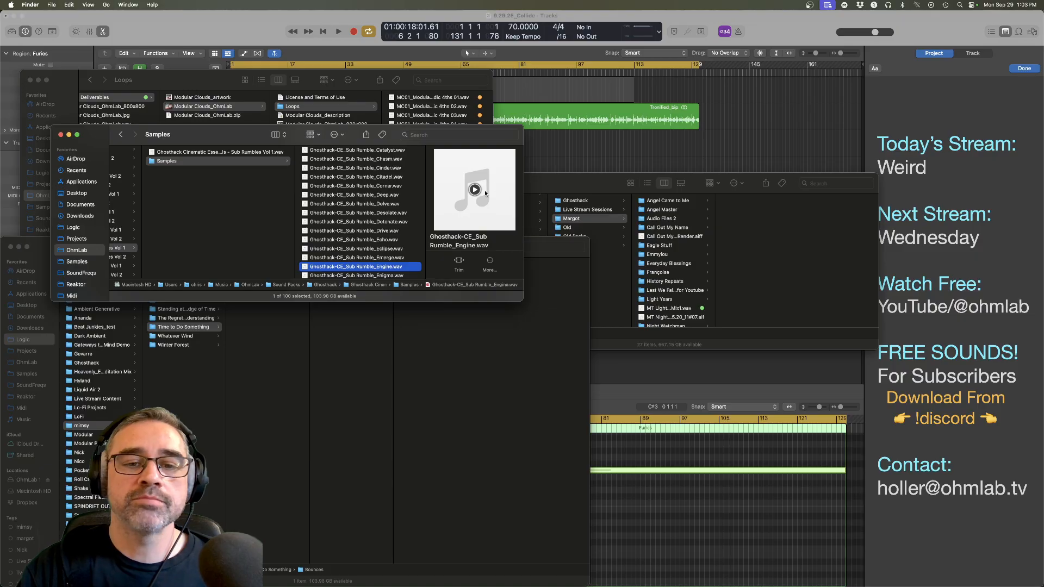
{"action": "left_click_drag", "start_coordinate": [401, 272], "coordinate": [230, 272]}
{"action": "key", "text": "super+Tab"}
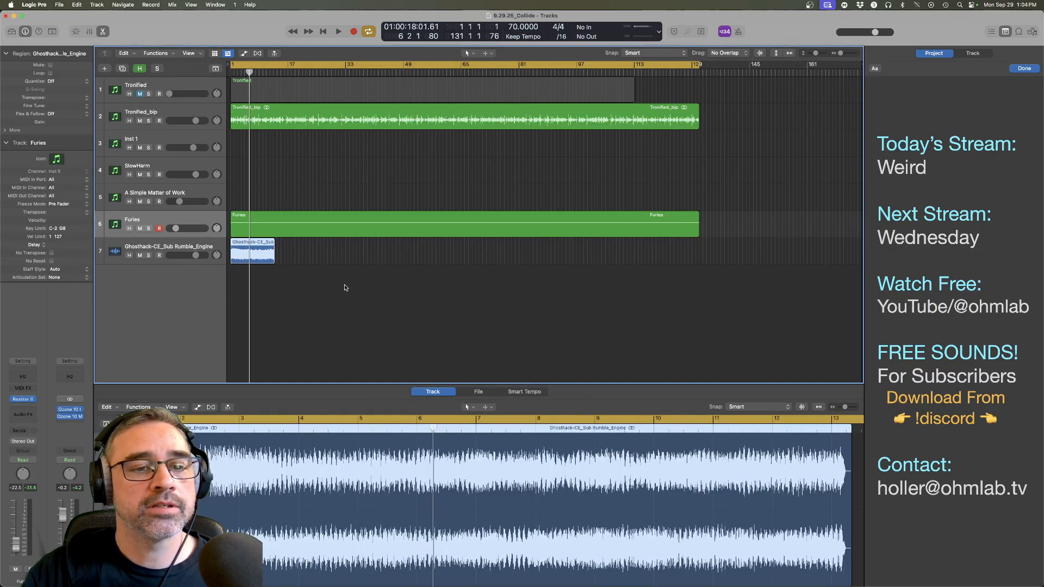
{"action": "left_click_drag", "start_coordinate": [275, 245], "coordinate": [442, 248]}
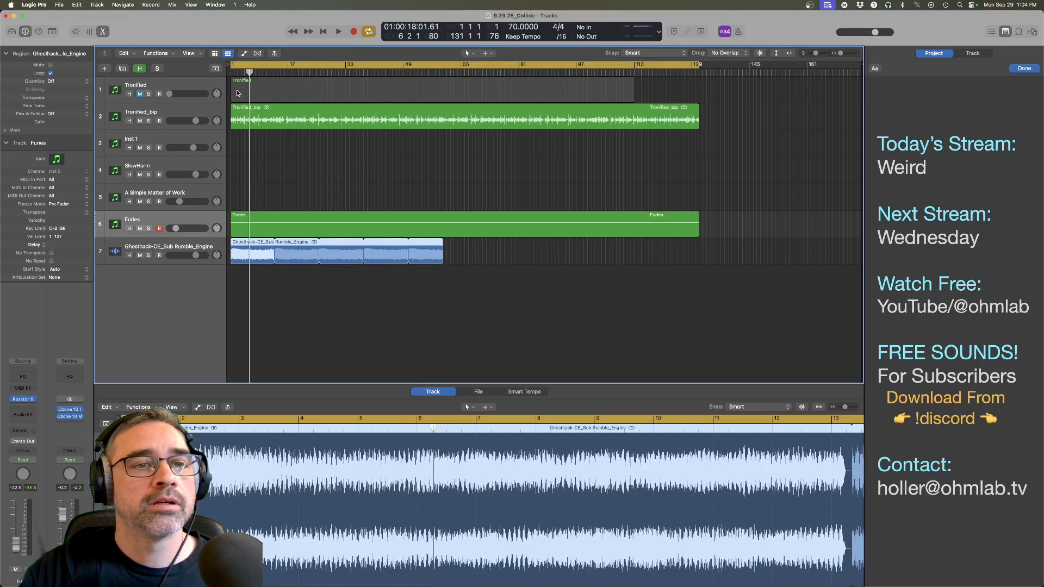
Step: Play the project from the start and lower the Sub Rumble_Engine track's volume to -19.0 dB
{"action": "key", "text": "Return"}
{"action": "key", "text": "space"}
{"action": "left_click", "coordinate": [197, 246]}
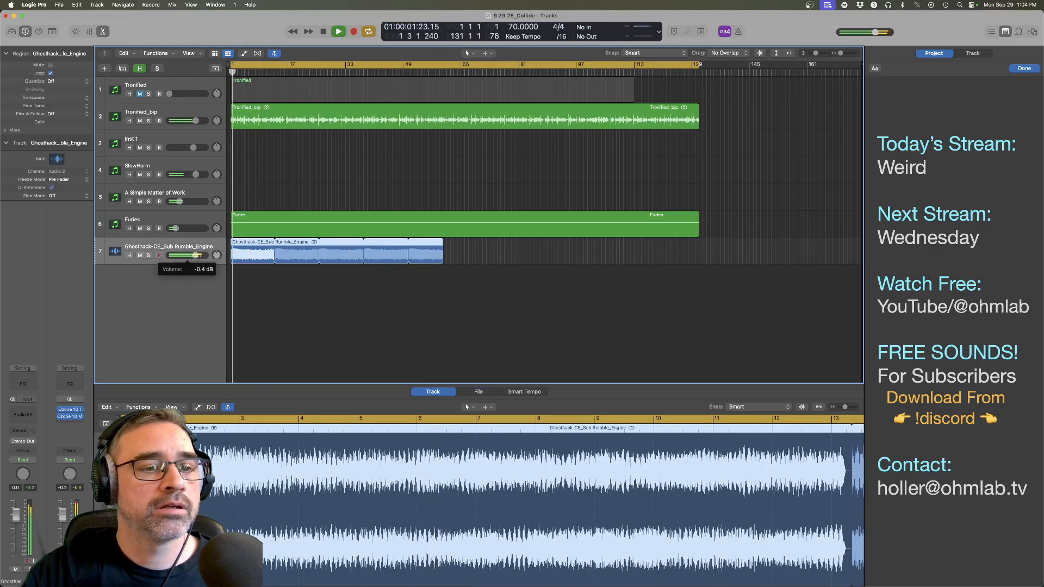
{"action": "left_click_drag", "start_coordinate": [187, 255], "coordinate": [176, 255]}
{"action": "key", "text": "space"}
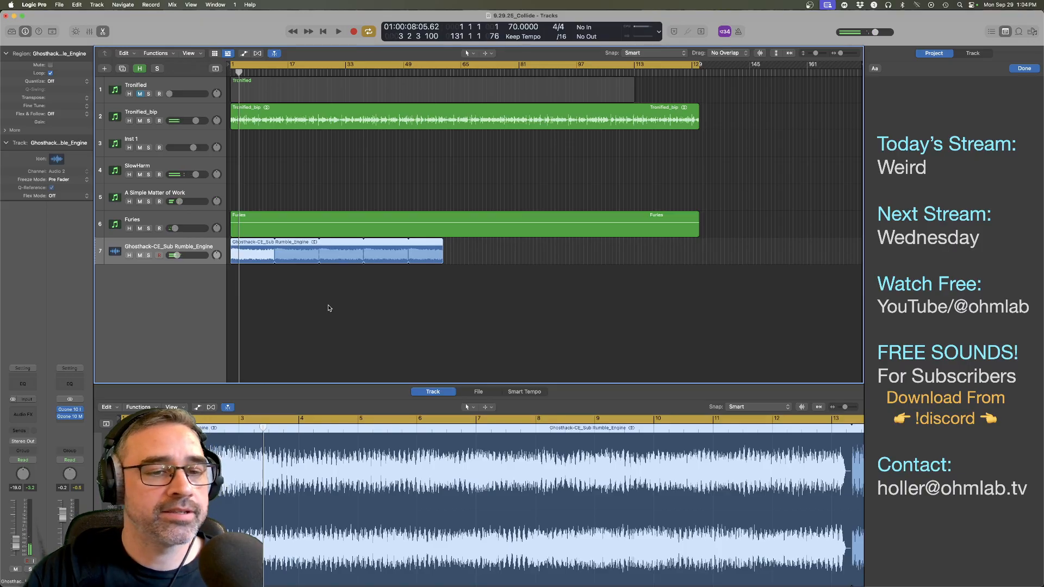
{"action": "left_click", "coordinate": [303, 294]}
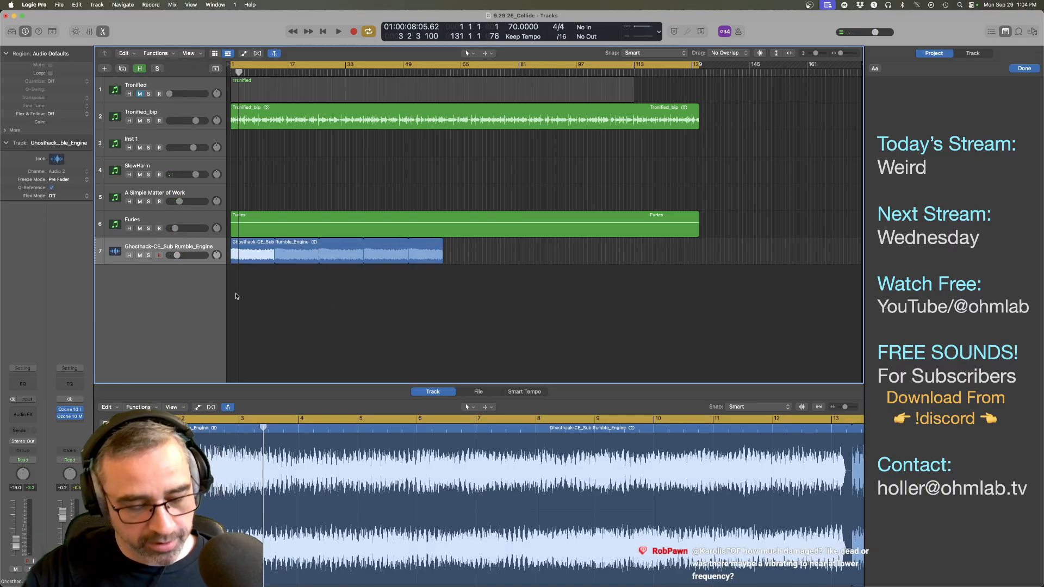
Step: Replay the project from the start and set the Sub Rumble_Engine track's volume to -22.0 dB
{"action": "left_click", "coordinate": [215, 247]}
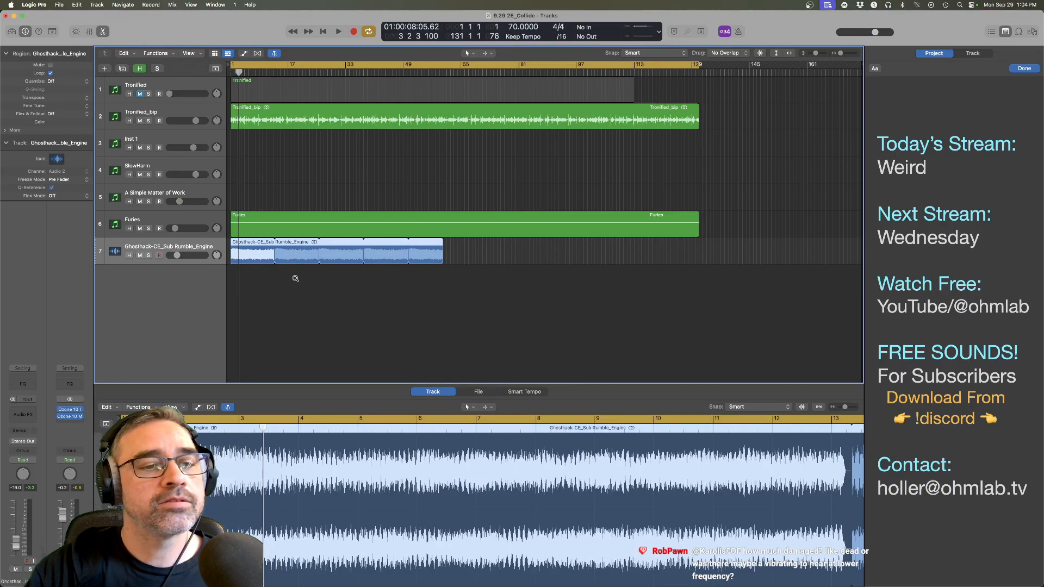
{"action": "scroll", "coordinate": [295, 279], "scroll_direction": "up", "scroll_amount": 5}
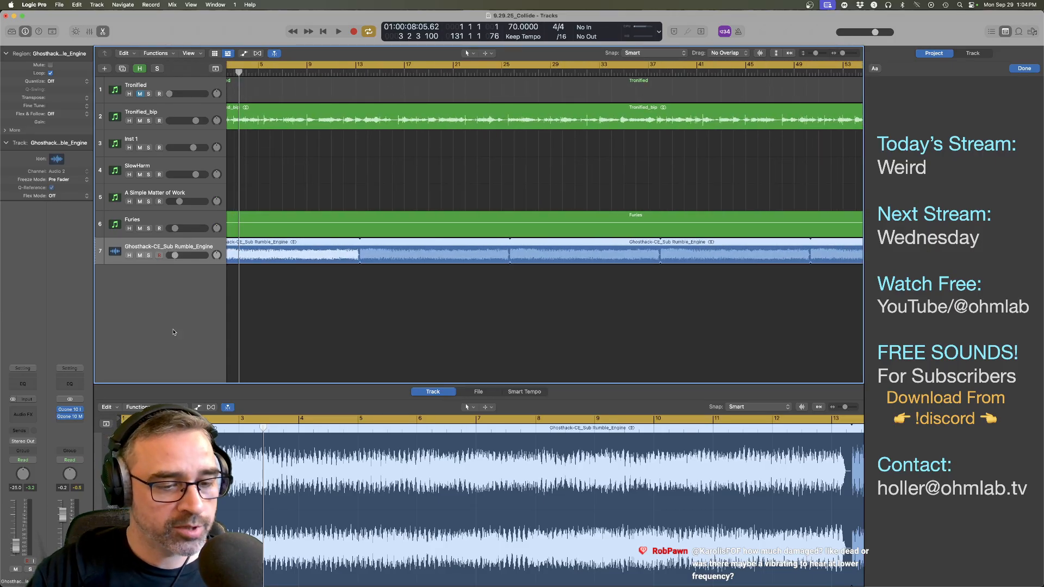
{"action": "key", "text": "Return"}
{"action": "key", "text": "space"}
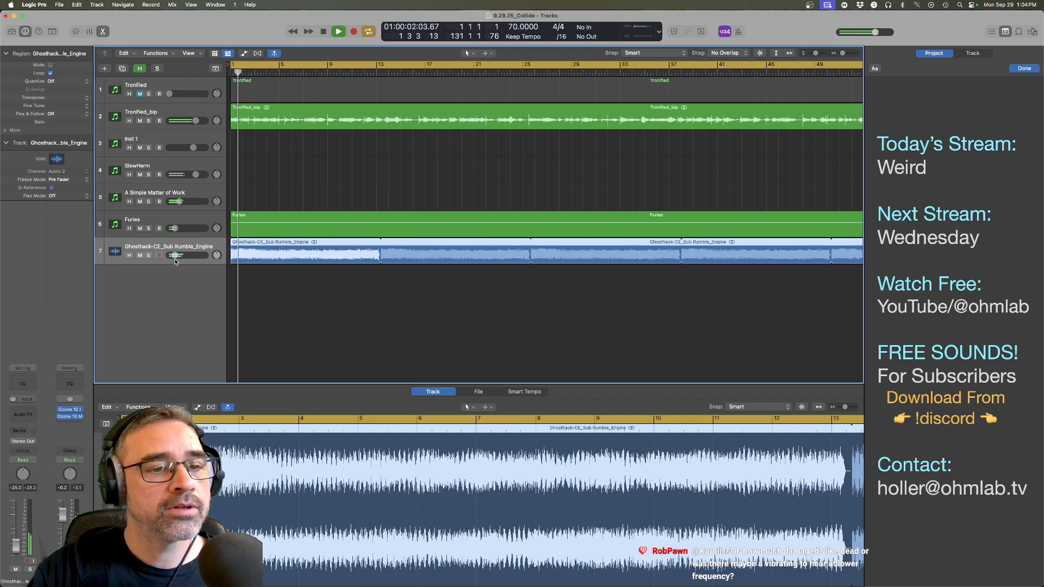
{"action": "left_click_drag", "start_coordinate": [175, 259], "coordinate": [176, 259]}
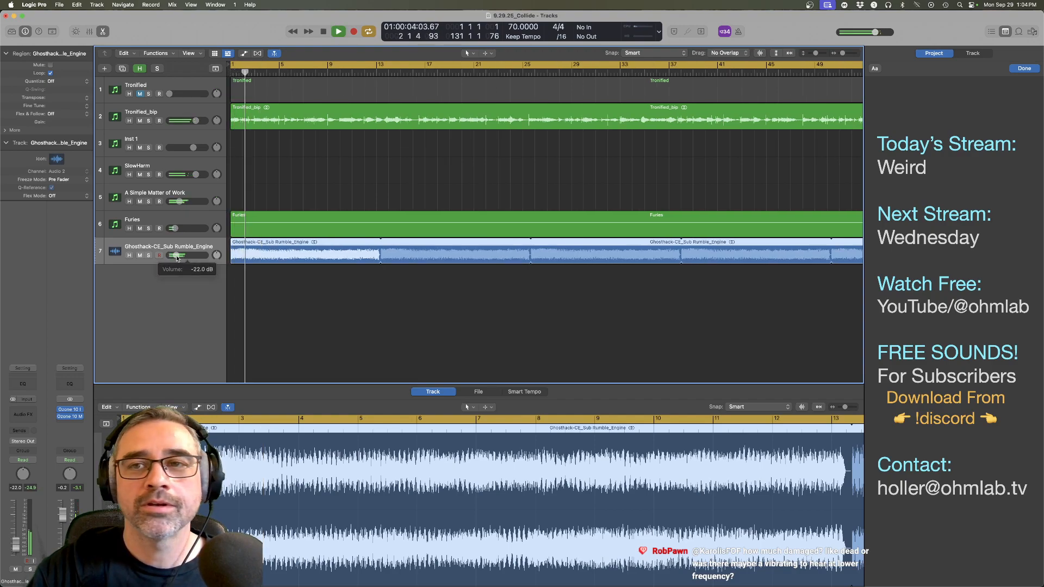
{"action": "key", "text": "space"}
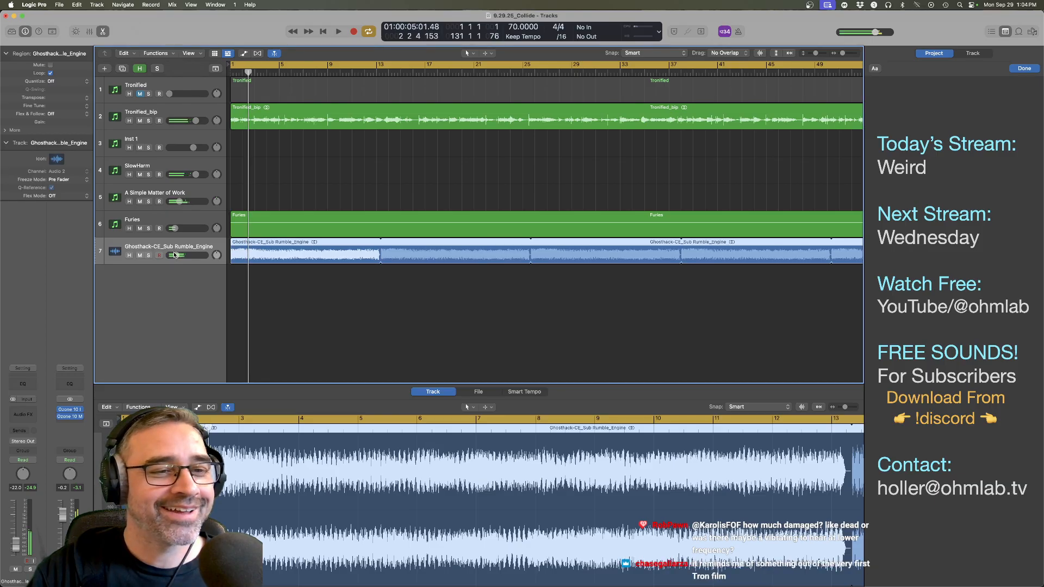
Step: Play from the start with Sub Rumble_Engine muted, unmute it to compare, and lower its volume to about -28 dB
{"action": "left_click", "coordinate": [139, 258]}
{"action": "key", "text": "Return"}
{"action": "key", "text": "space"}
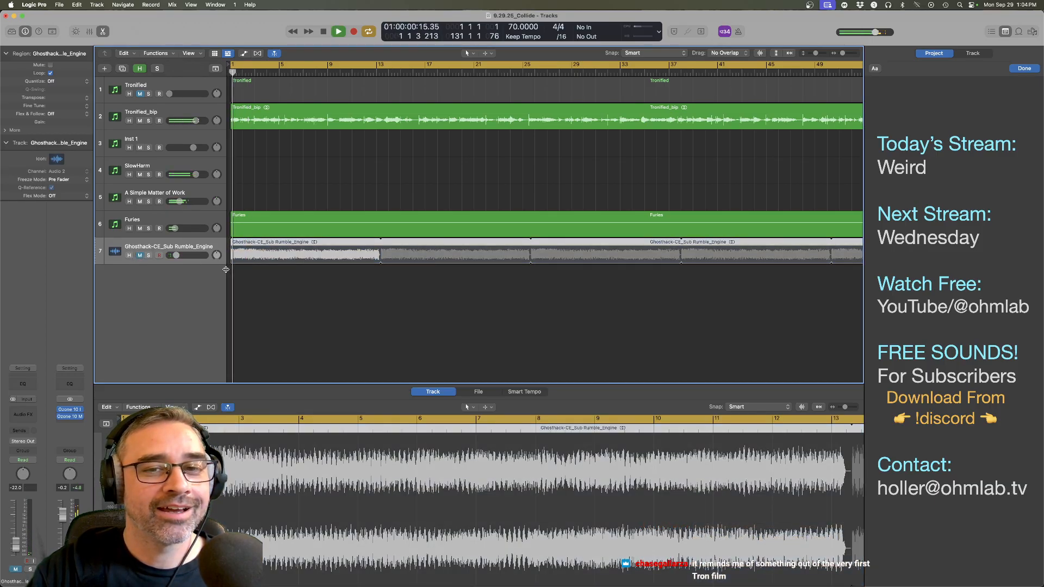
{"action": "left_click", "coordinate": [140, 256]}
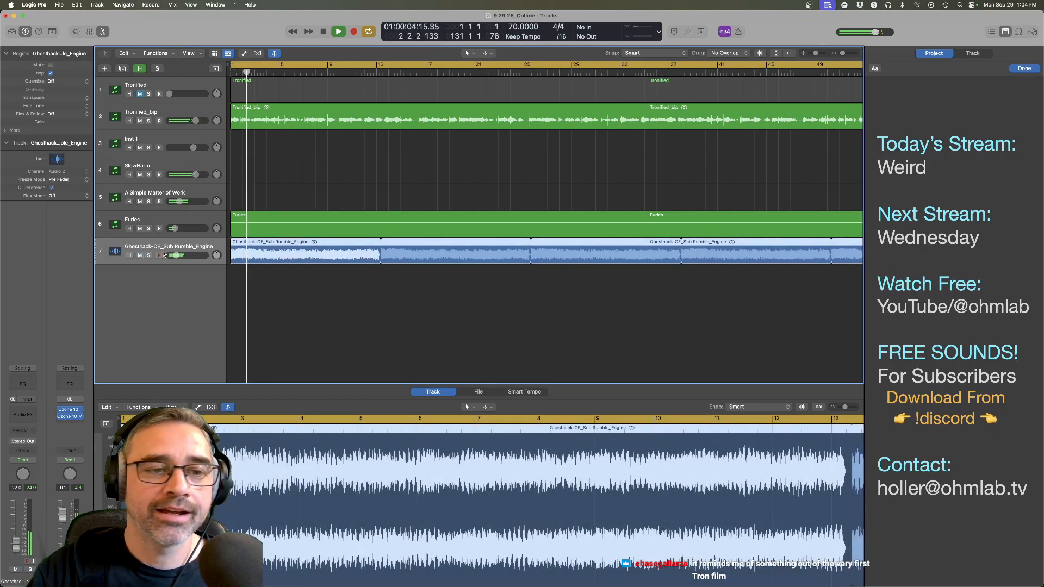
{"action": "left_click_drag", "start_coordinate": [175, 256], "coordinate": [175, 256]}
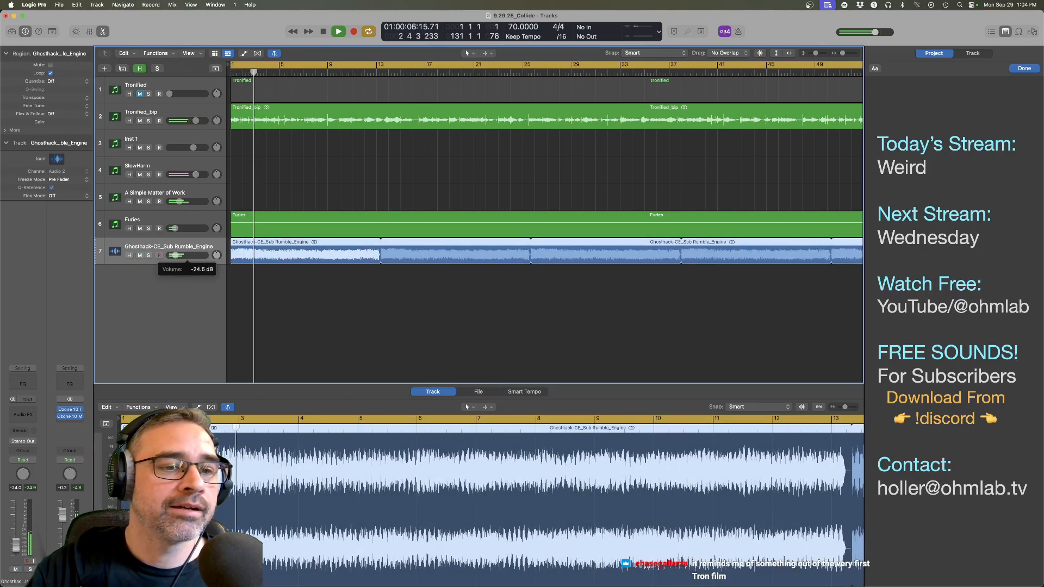
{"action": "left_click_drag", "start_coordinate": [175, 256], "coordinate": [173, 258]}
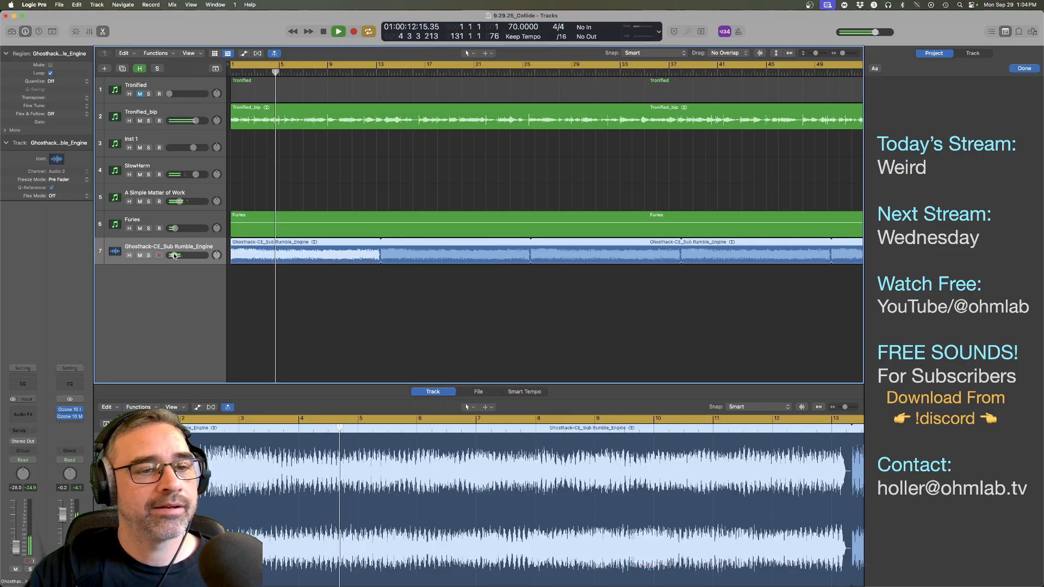
Step: Insert a Channel EQ before the Ozone plug-ins on Stereo Out and set its low cut to 40.4 Hz at 6 dB/Oct
{"action": "left_click", "coordinate": [80, 409]}
{"action": "left_click", "coordinate": [107, 375]}
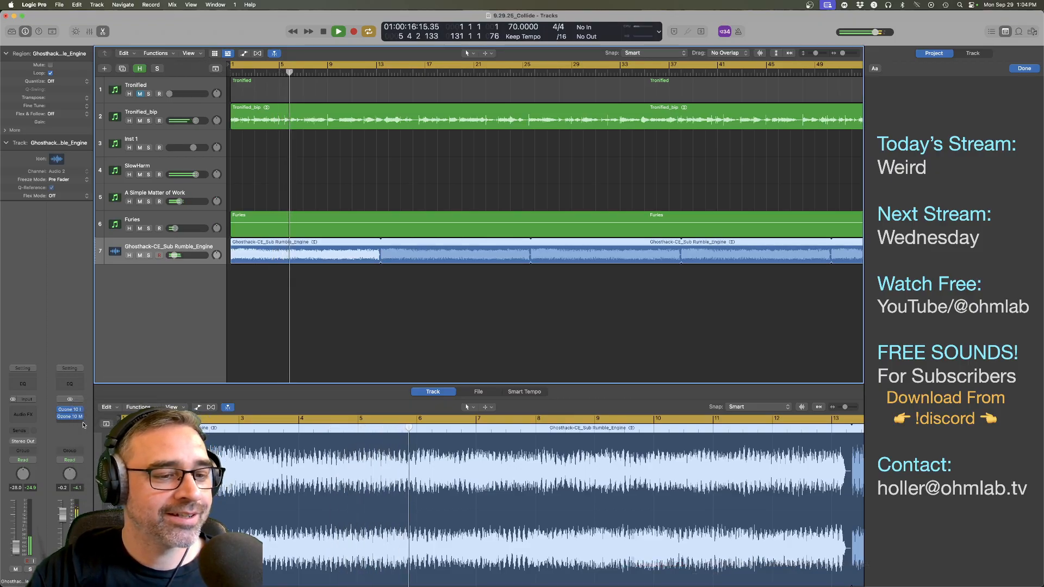
{"action": "left_click", "coordinate": [70, 410]}
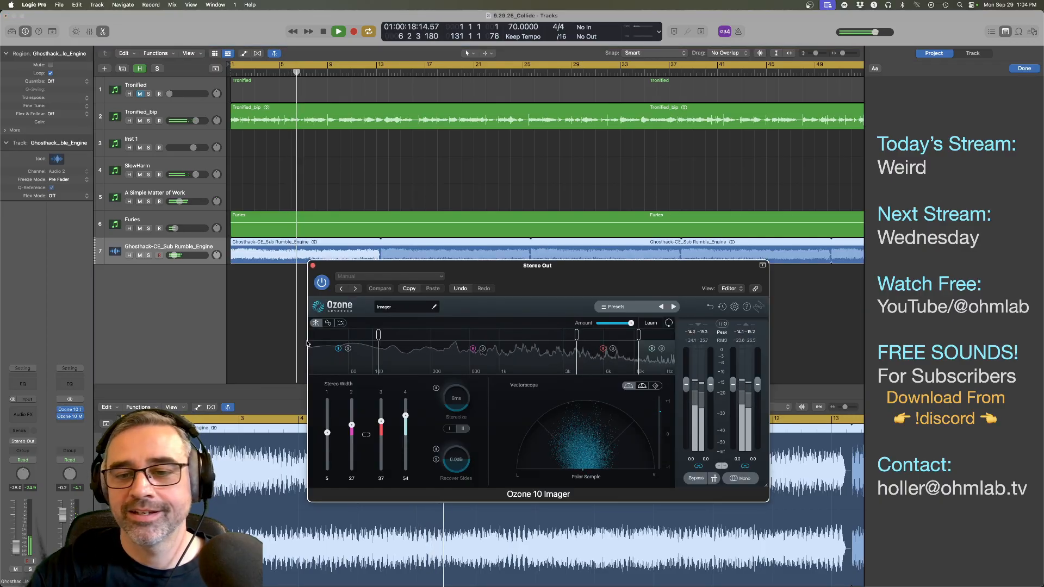
{"action": "left_click", "coordinate": [77, 409]}
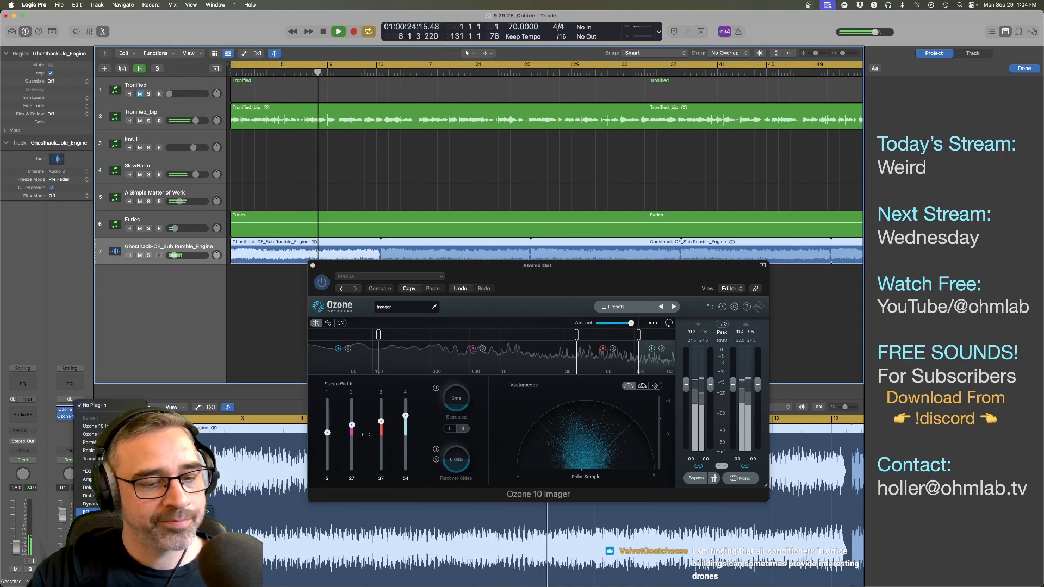
{"action": "left_click", "coordinate": [246, 357]}
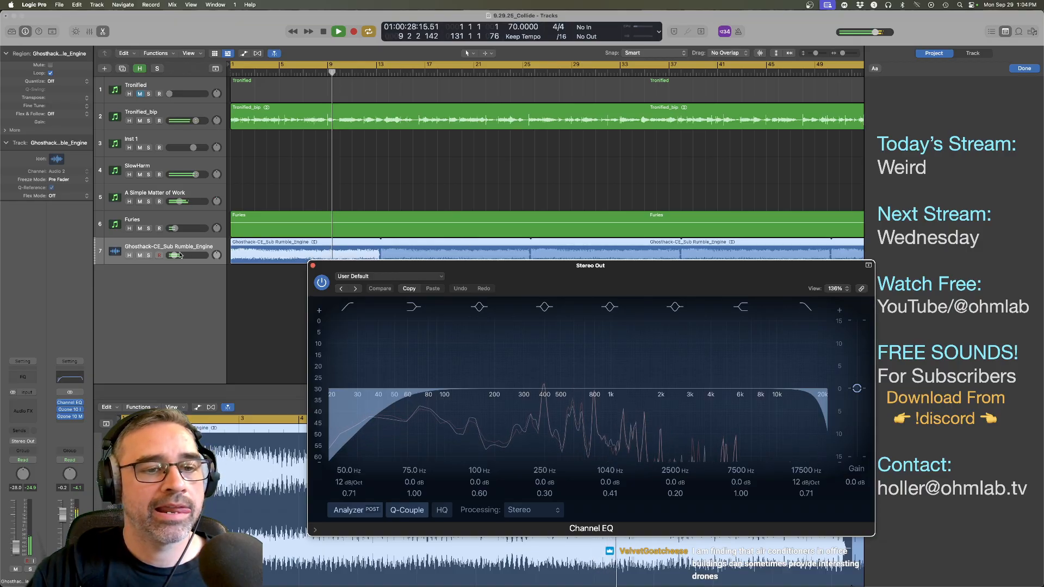
{"action": "left_click_drag", "start_coordinate": [173, 255], "coordinate": [176, 255]}
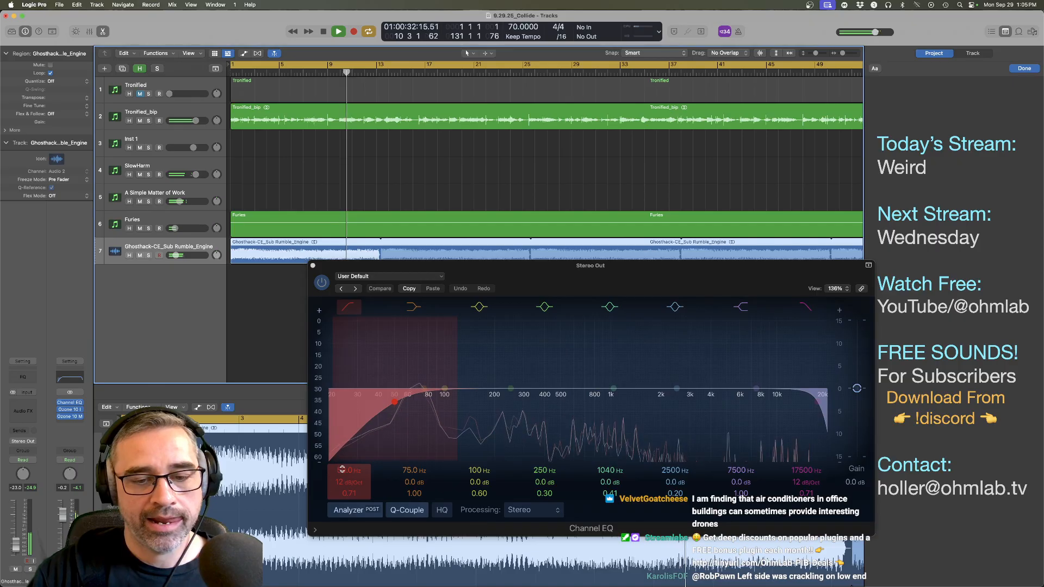
{"action": "left_click_drag", "start_coordinate": [346, 471], "coordinate": [346, 475]}
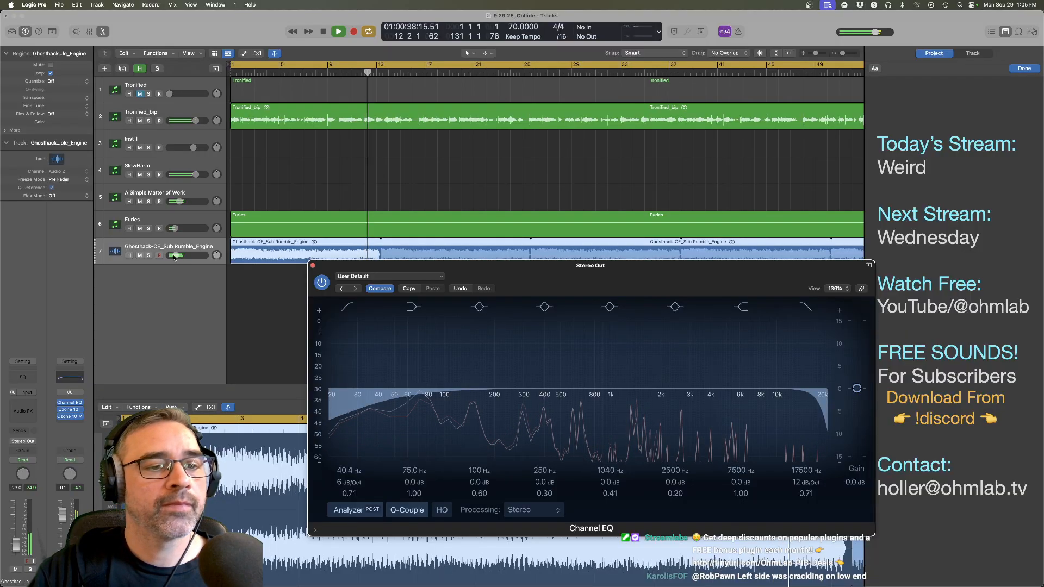
Step: Compare the mix with Sub Rumble_Engine muted and unmuted, and set that track's volume to -22.5 dB
{"action": "left_click_drag", "start_coordinate": [174, 256], "coordinate": [175, 255]}
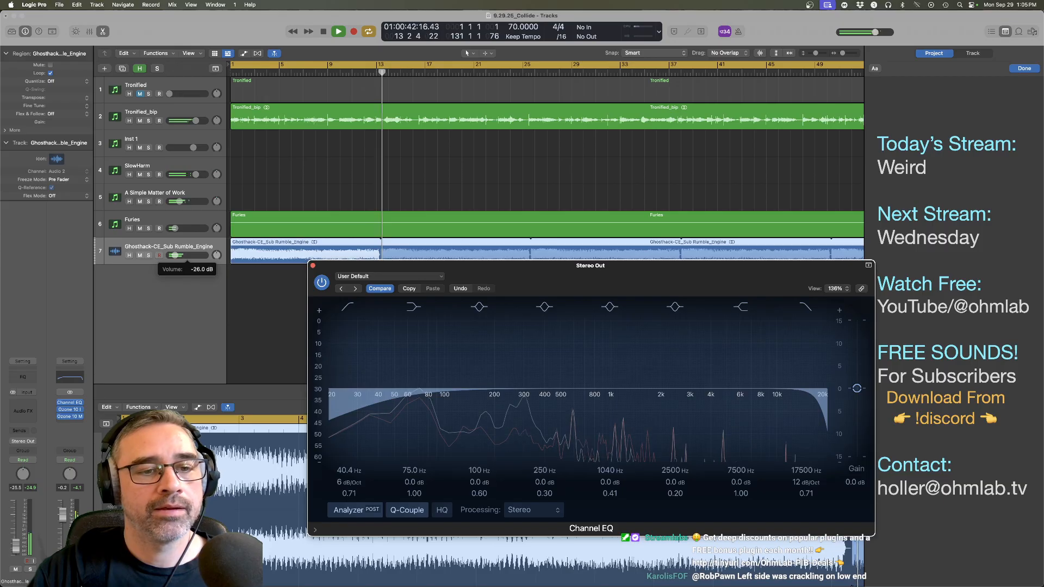
{"action": "left_click", "coordinate": [164, 282]}
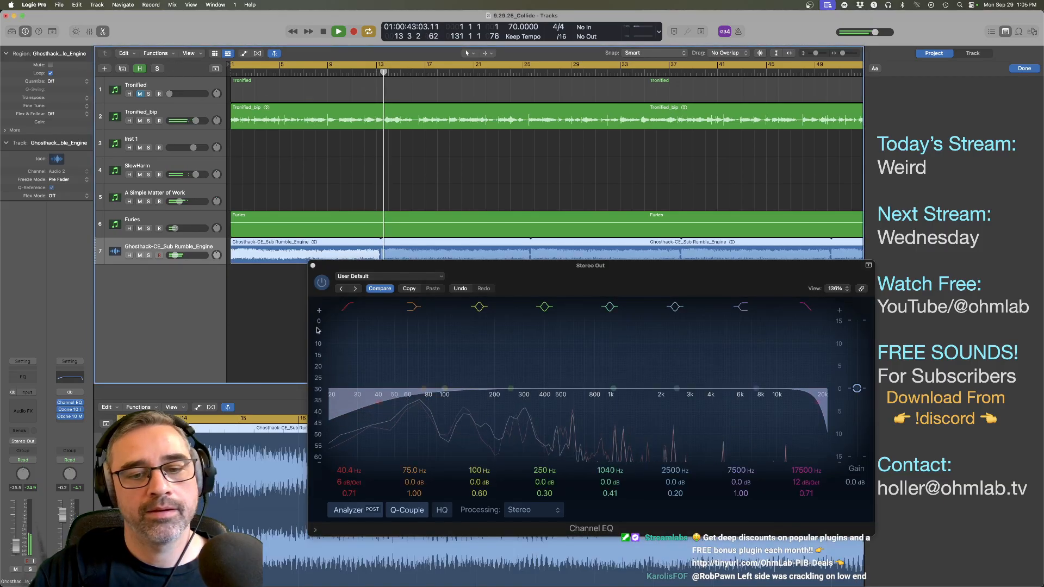
{"action": "left_click", "coordinate": [140, 256]}
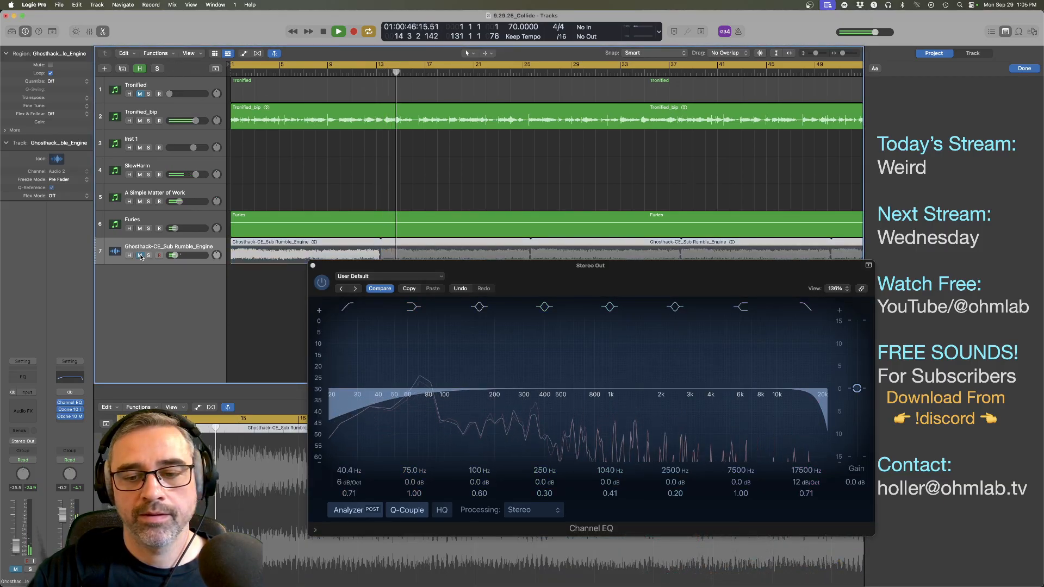
{"action": "left_click", "coordinate": [140, 255]}
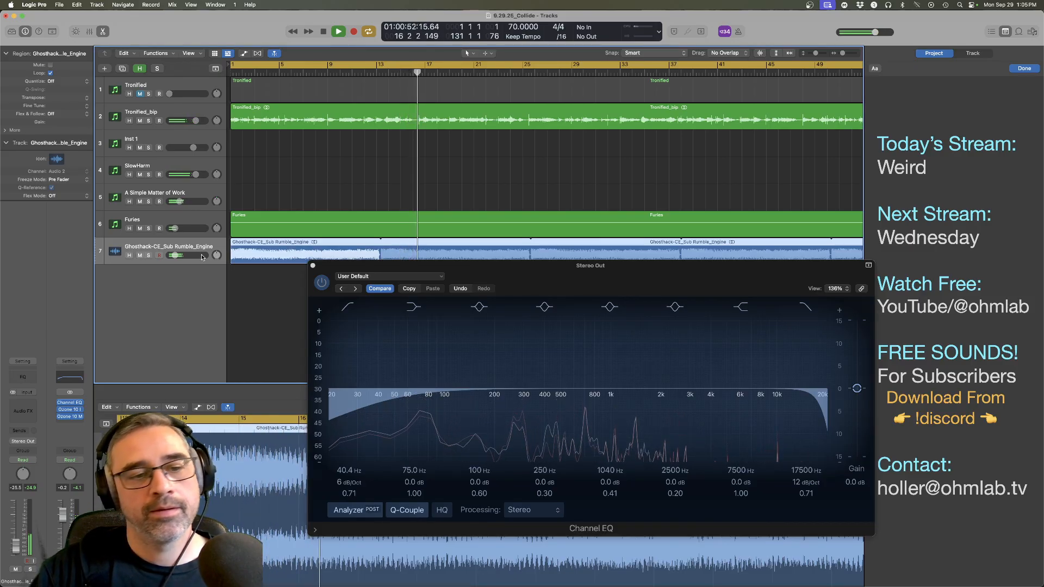
{"action": "left_click", "coordinate": [165, 256]}
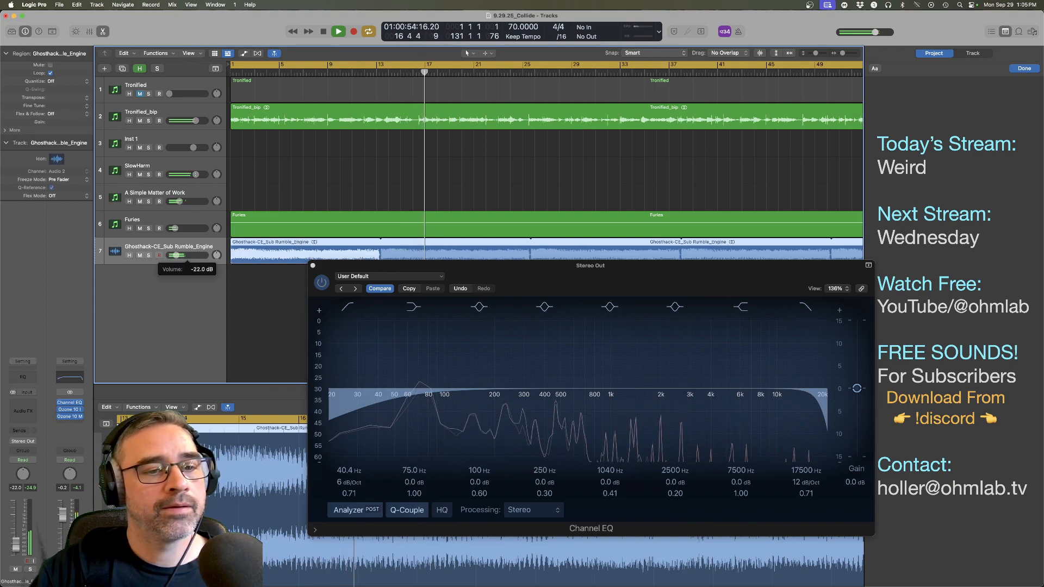
{"action": "left_click_drag", "start_coordinate": [175, 256], "coordinate": [175, 255]}
{"action": "left_click", "coordinate": [174, 256]}
{"action": "left_click_drag", "start_coordinate": [509, 276], "coordinate": [390, 286]}
{"action": "left_click", "coordinate": [194, 275]}
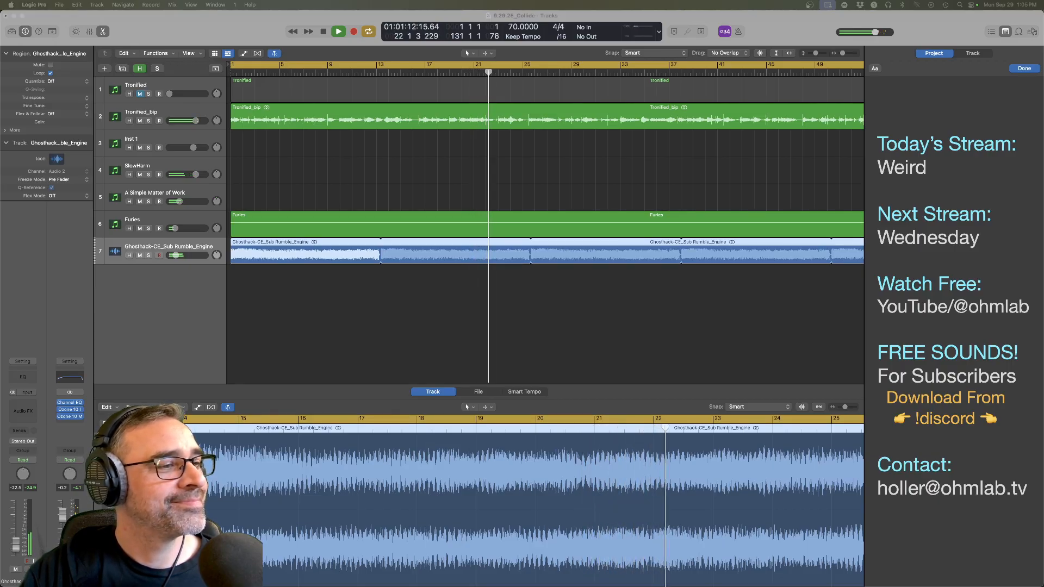
Step: Stop playback and trim the end of the first Sub Rumble_Engine loop segment to just before bar 13
{"action": "left_click", "coordinate": [273, 324]}
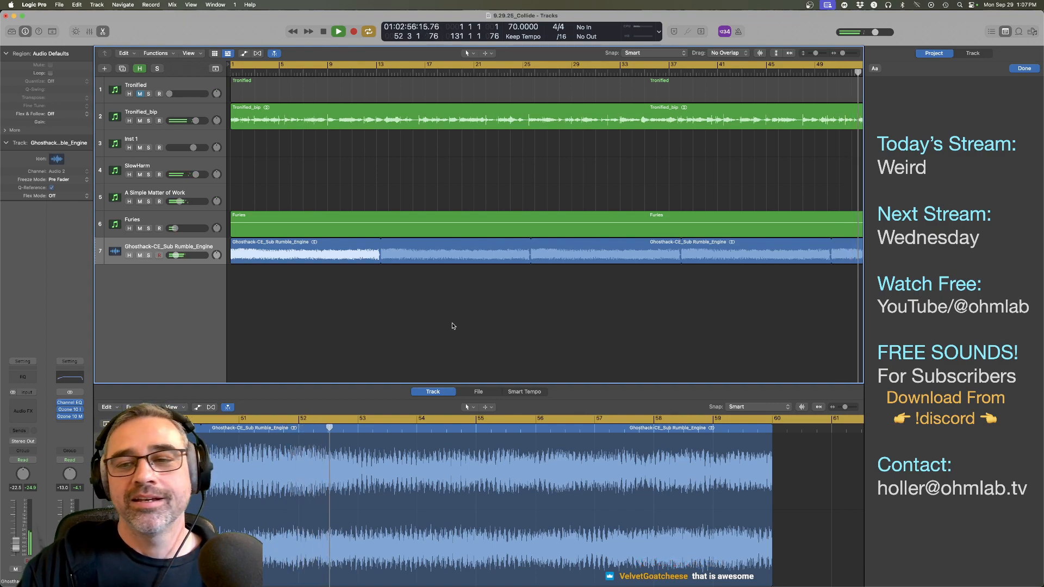
{"action": "key", "text": "space"}
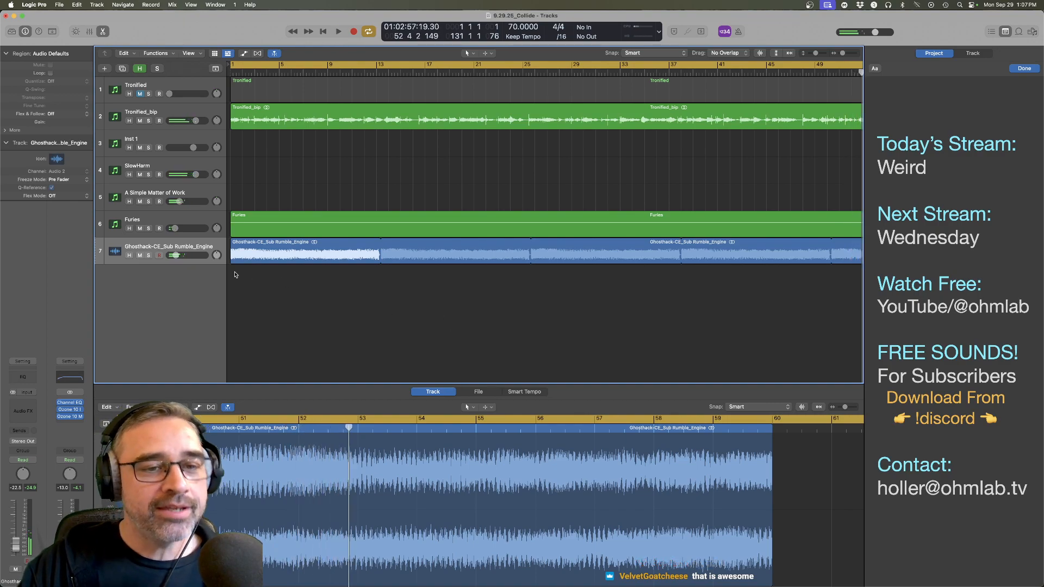
{"action": "left_click", "coordinate": [220, 248]}
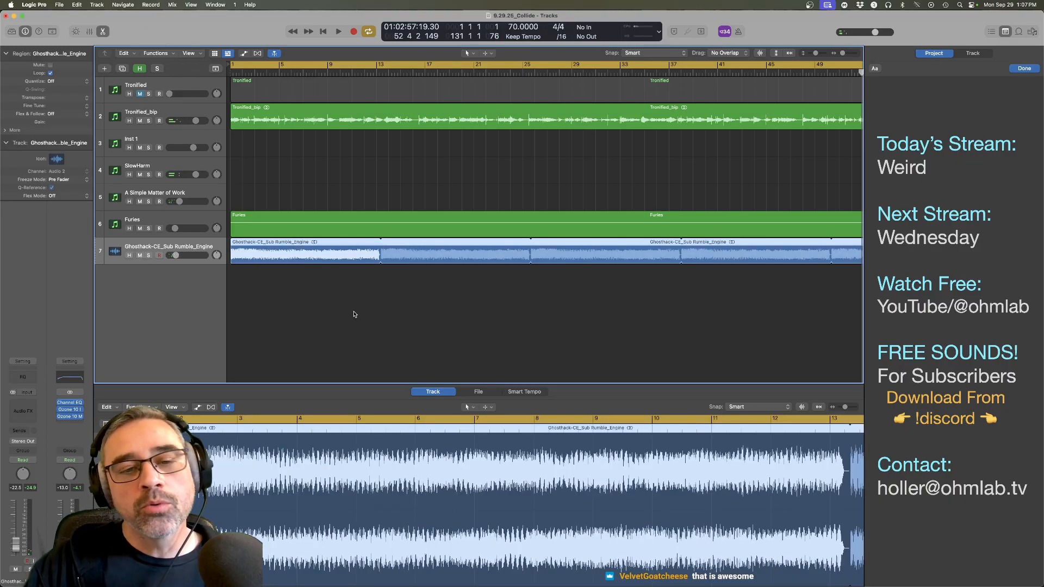
{"action": "left_click_drag", "start_coordinate": [379, 261], "coordinate": [376, 262]}
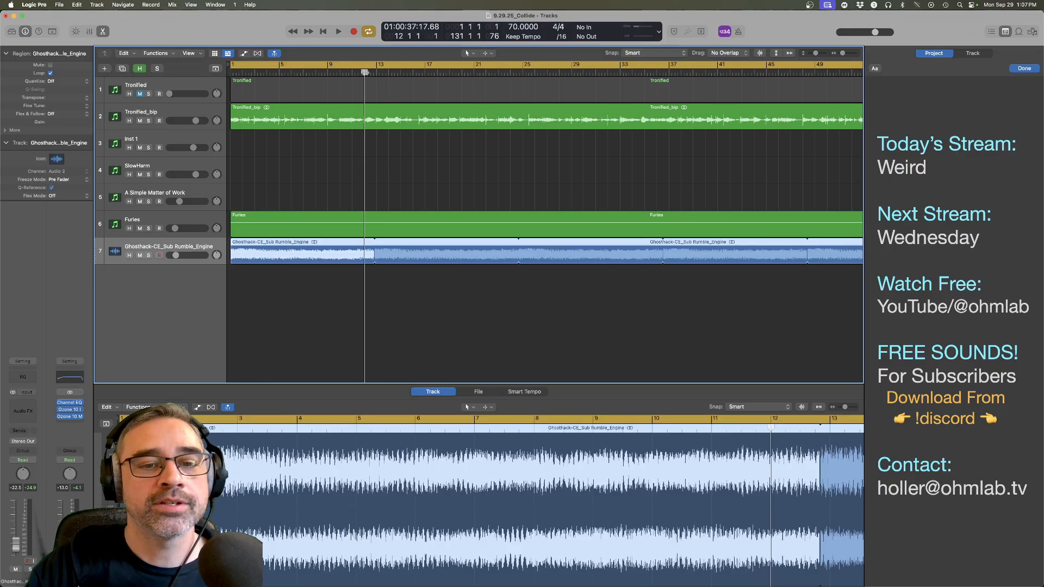
Step: Play the Sub Rumble_Engine loop join from bar 12, briefly soloing the track to check the transition
{"action": "key", "text": "space"}
{"action": "left_click", "coordinate": [148, 256]}
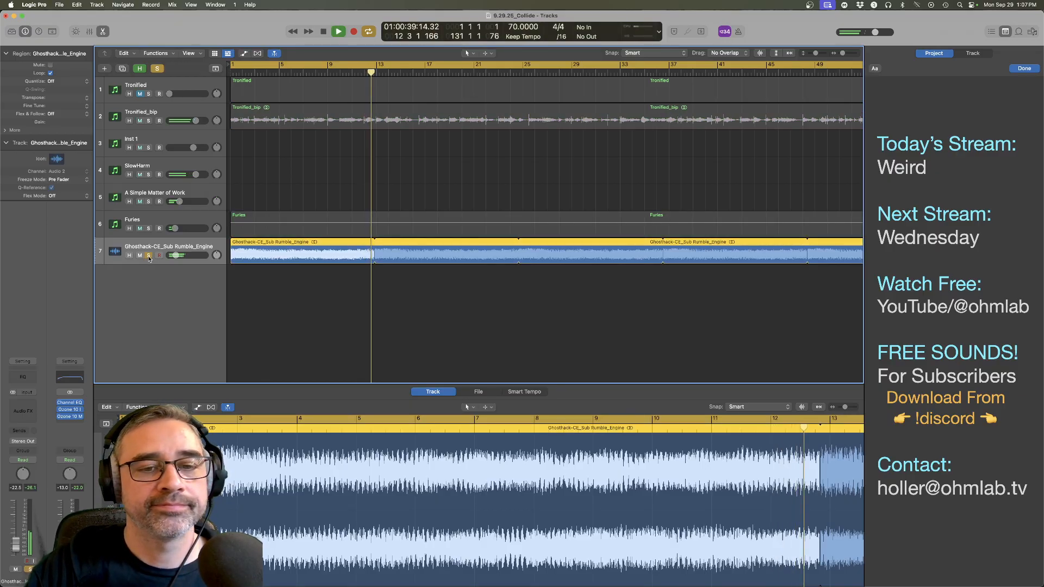
{"action": "left_click", "coordinate": [149, 255]}
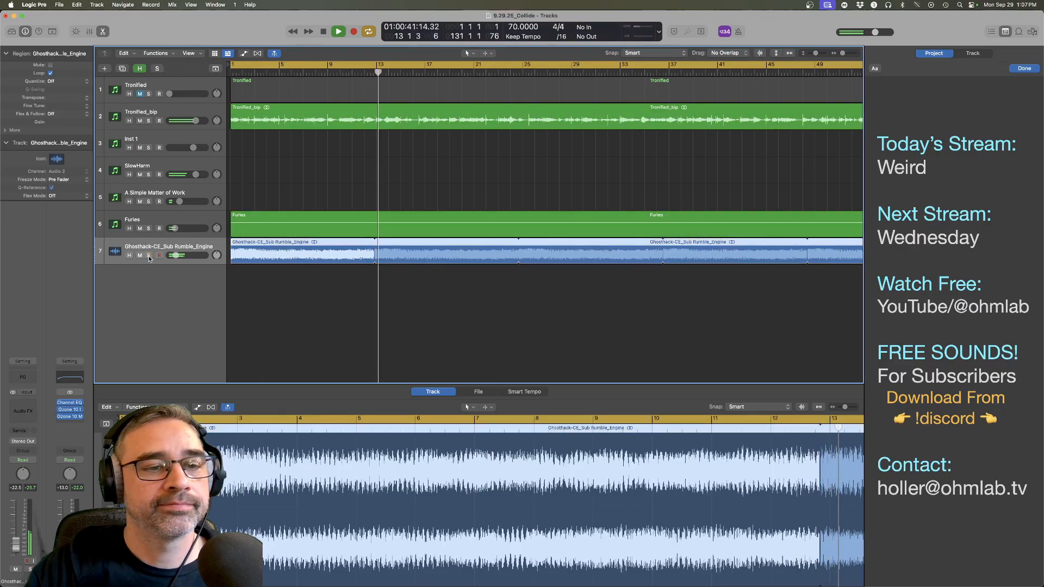
{"action": "scroll", "coordinate": [583, 267], "scroll_direction": "up", "scroll_amount": 5}
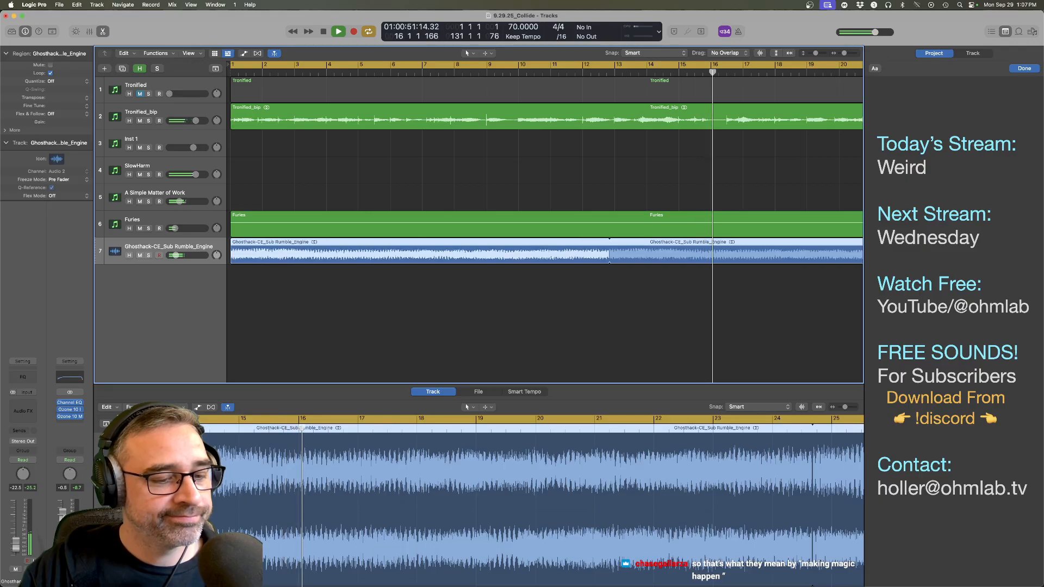
{"action": "left_click", "coordinate": [269, 393]}
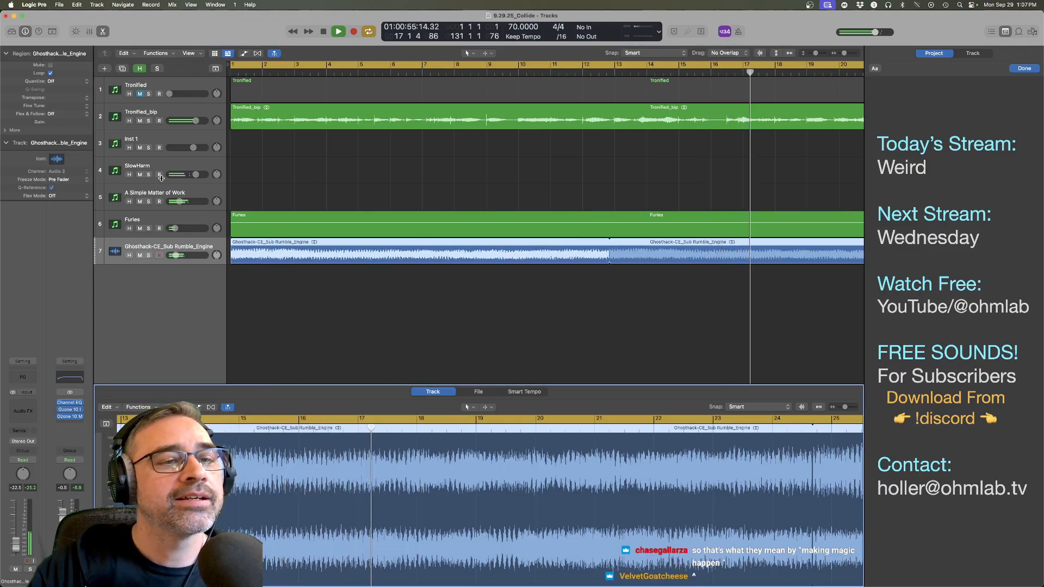
Step: Lower the volume of the A Simple Matter of Work track slightly during playback and select the Furies track
{"action": "left_click", "coordinate": [198, 189]}
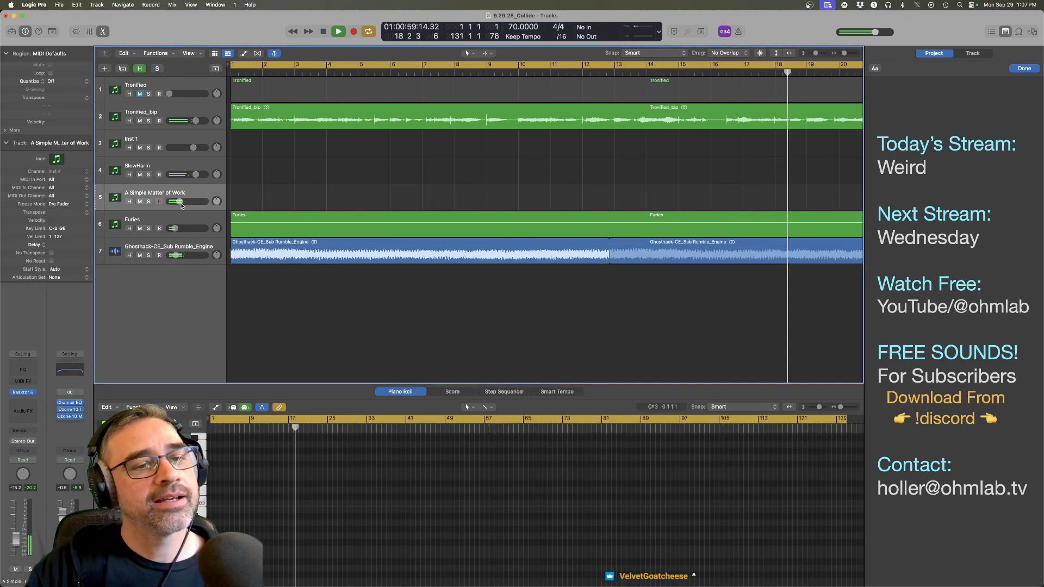
{"action": "left_click", "coordinate": [179, 201]}
{"action": "left_click_drag", "start_coordinate": [179, 201], "coordinate": [175, 201]}
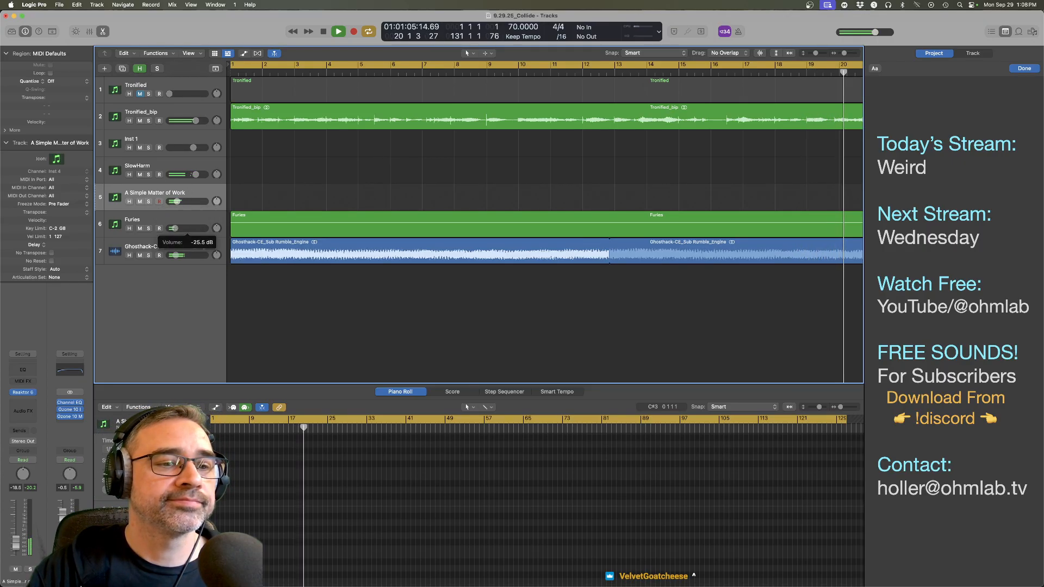
{"action": "left_click", "coordinate": [172, 219]}
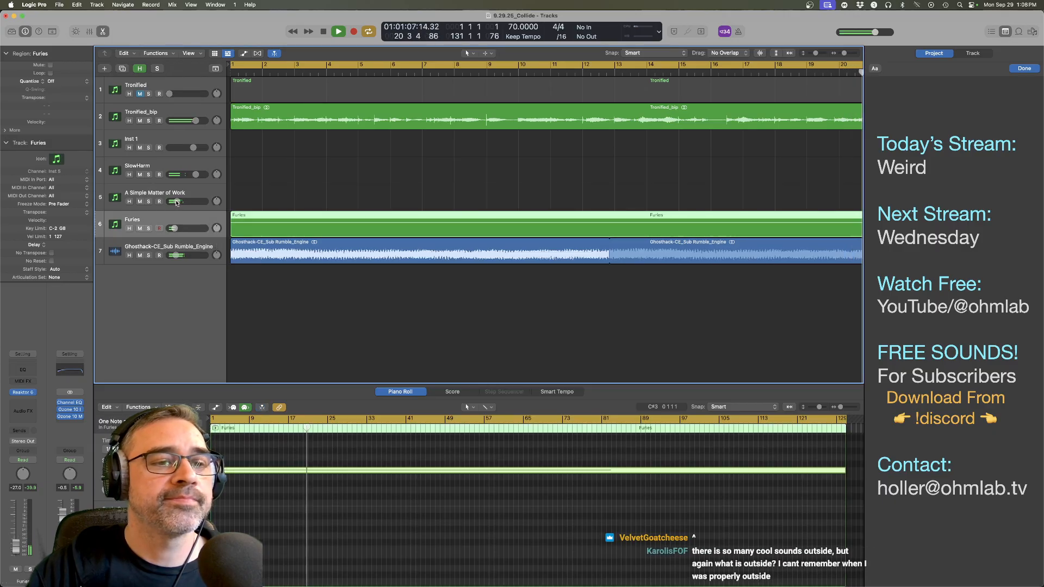
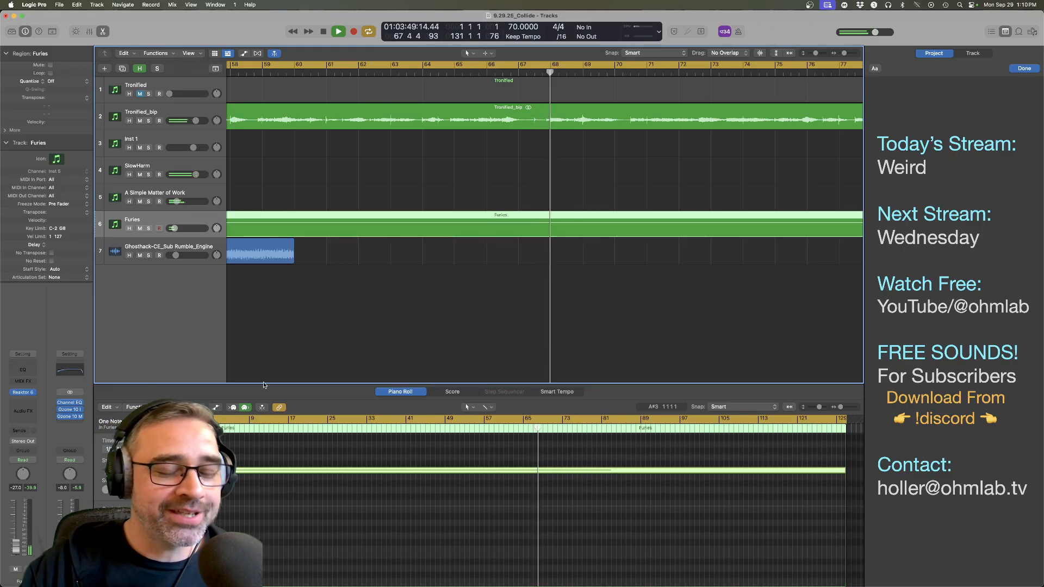
Step: Adjust the Stereo Out channel's volume to -0.2 dB while the project plays
{"action": "left_click", "coordinate": [329, 396]}
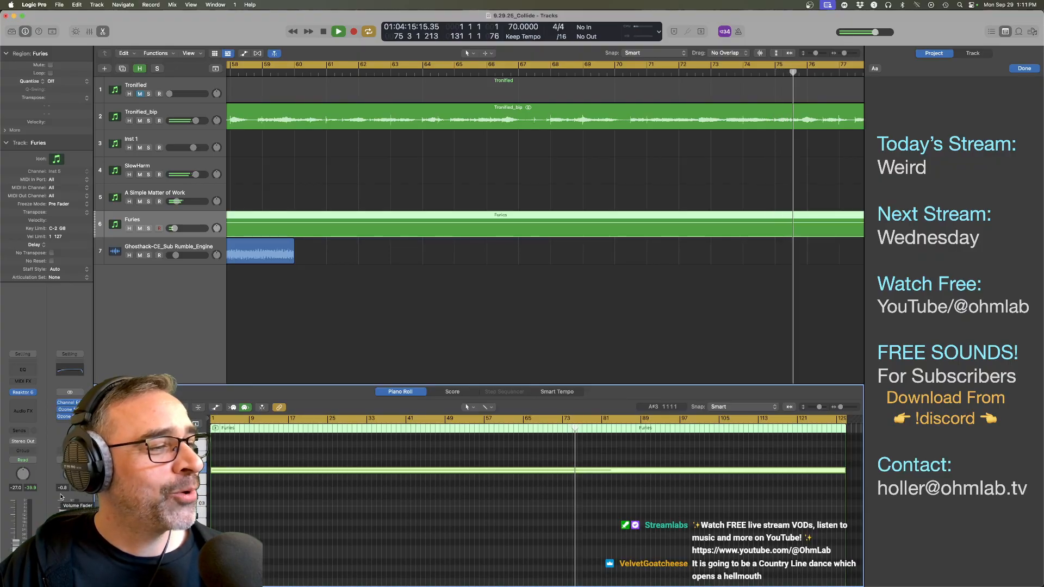
{"action": "left_click_drag", "start_coordinate": [62, 517], "coordinate": [62, 524]}
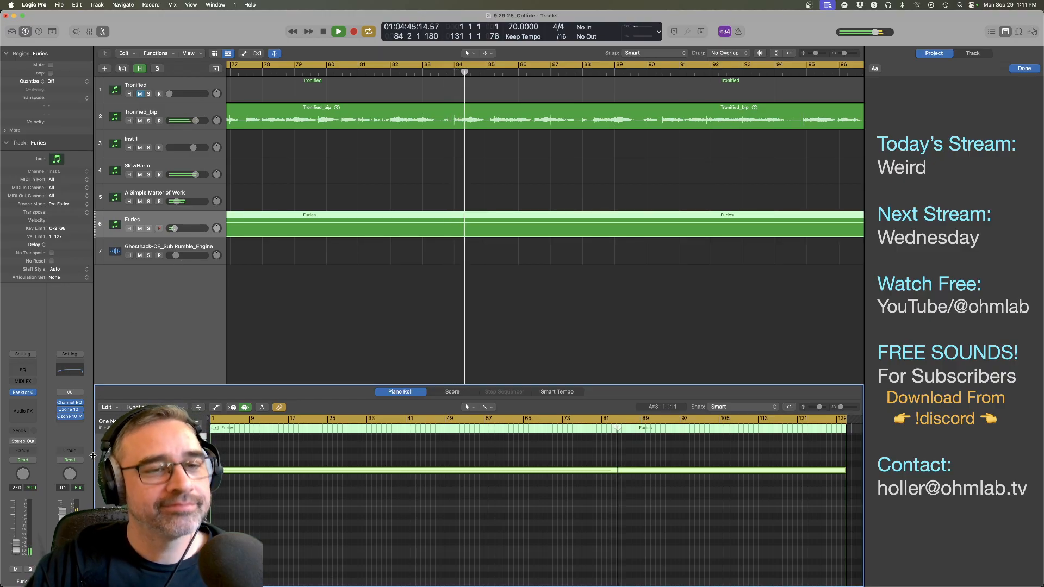
Step: Insert Output's Thermal effect in the empty effect slot after Portal on the Tronified_bip track and reposition its window
{"action": "left_click", "coordinate": [175, 115]}
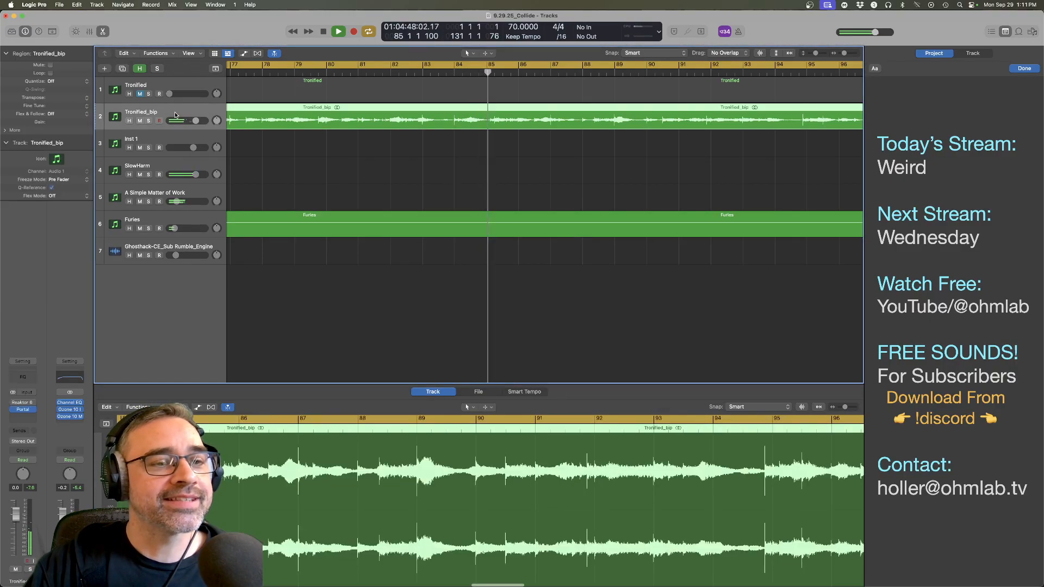
{"action": "left_click", "coordinate": [33, 419]}
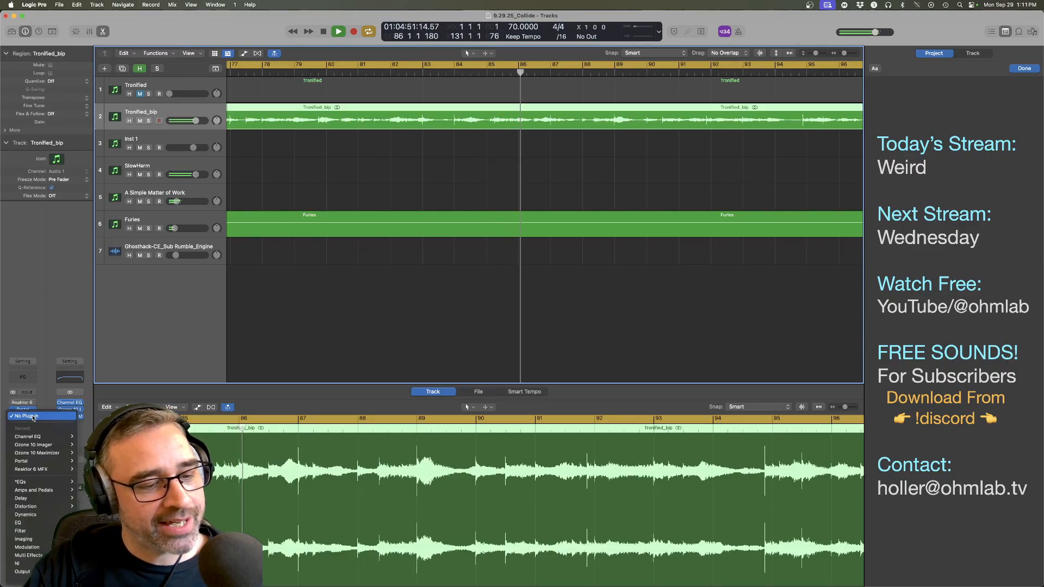
{"action": "mouse_move", "coordinate": [38, 509]}
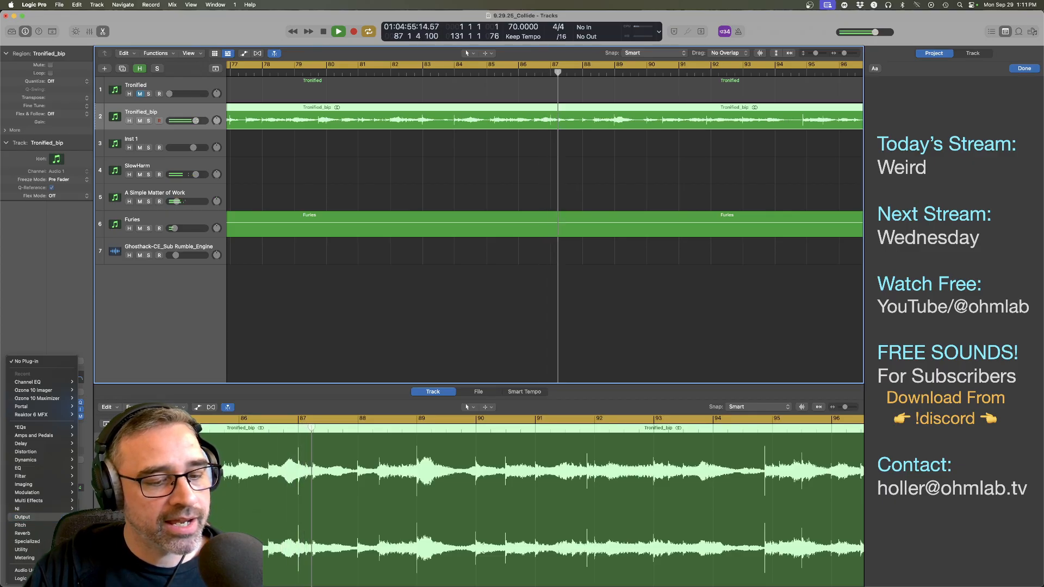
{"action": "left_click", "coordinate": [477, 317]}
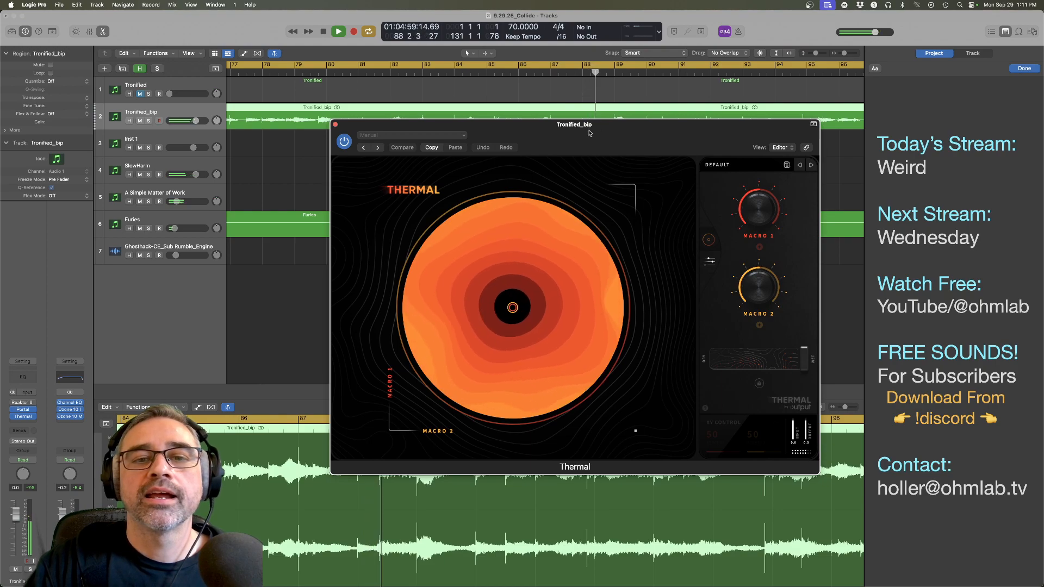
{"action": "left_click_drag", "start_coordinate": [593, 137], "coordinate": [525, 155]}
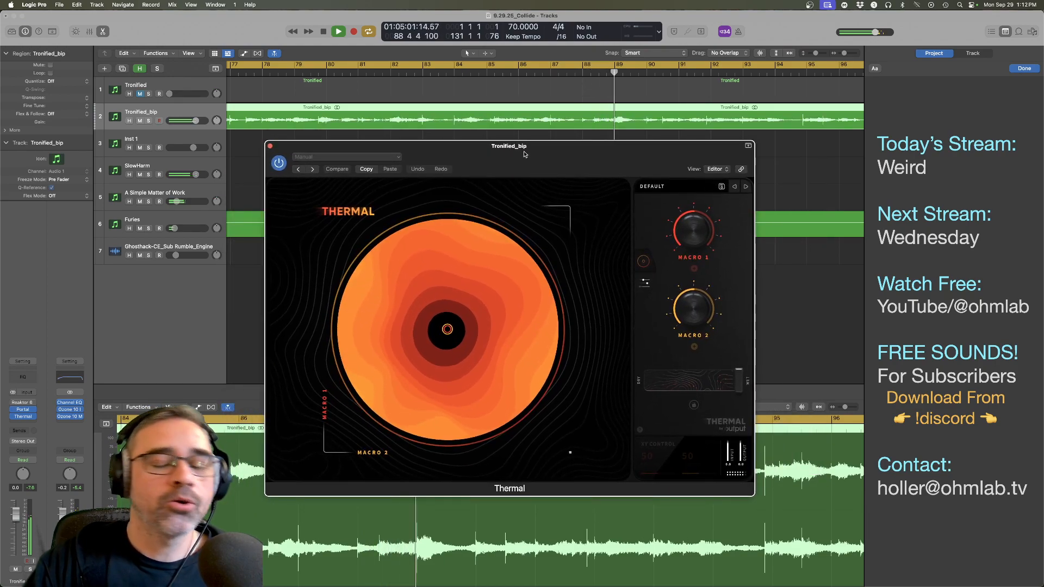
Step: Stop playback, load Thermal's Vivisepulture preset from the Extreme category and lower its dry/wet to 1
{"action": "key", "text": "space"}
{"action": "left_click", "coordinate": [655, 186]}
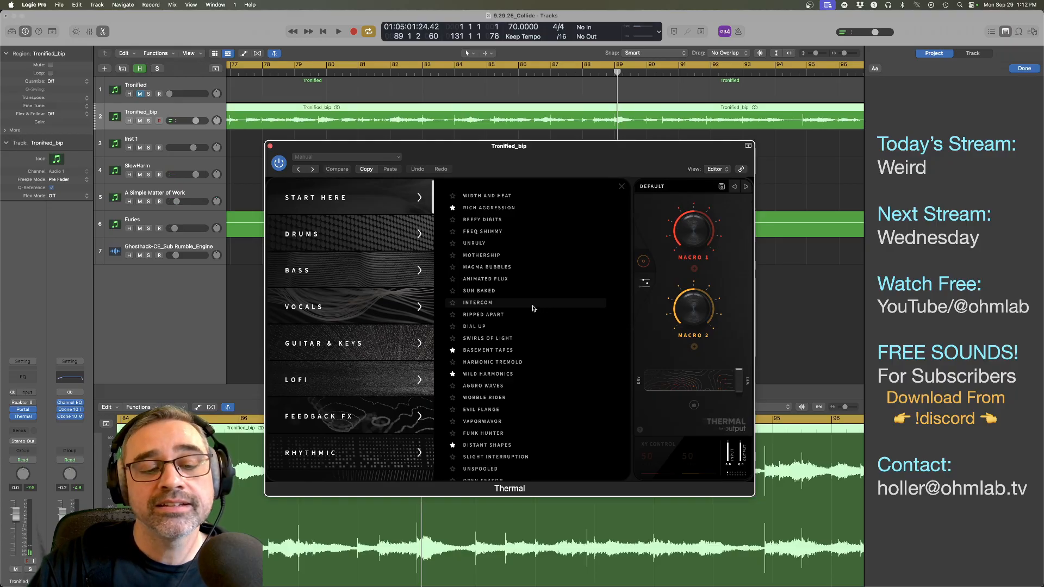
{"action": "scroll", "coordinate": [382, 341], "scroll_direction": "down", "scroll_amount": 5}
{"action": "left_click", "coordinate": [372, 351]}
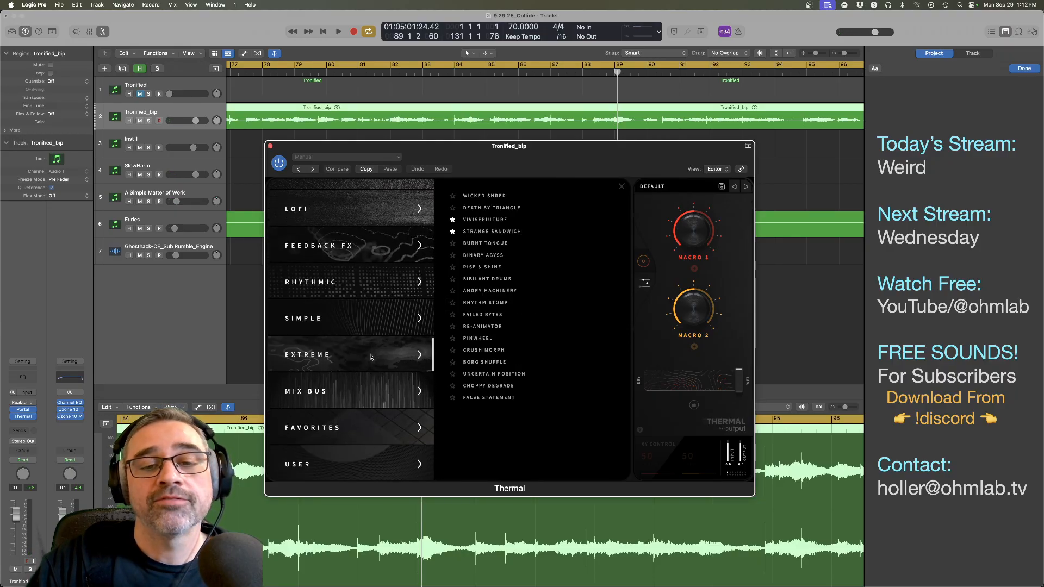
{"action": "left_click", "coordinate": [523, 221]}
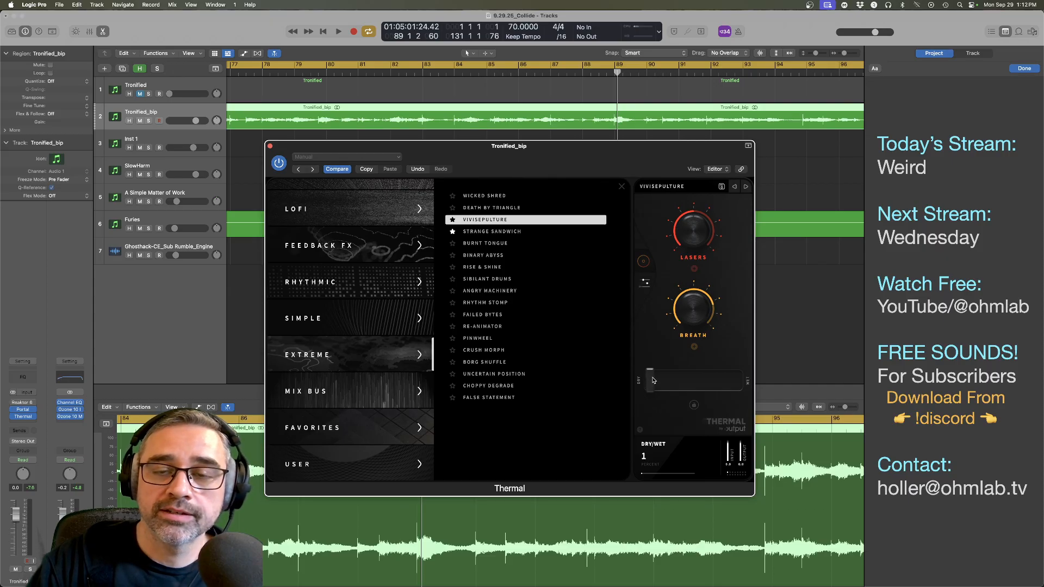
Step: Play the project from the beginning, solo the Tronified_bip track to hear the effect, and stop playback
{"action": "key", "text": "Return"}
{"action": "key", "text": "space"}
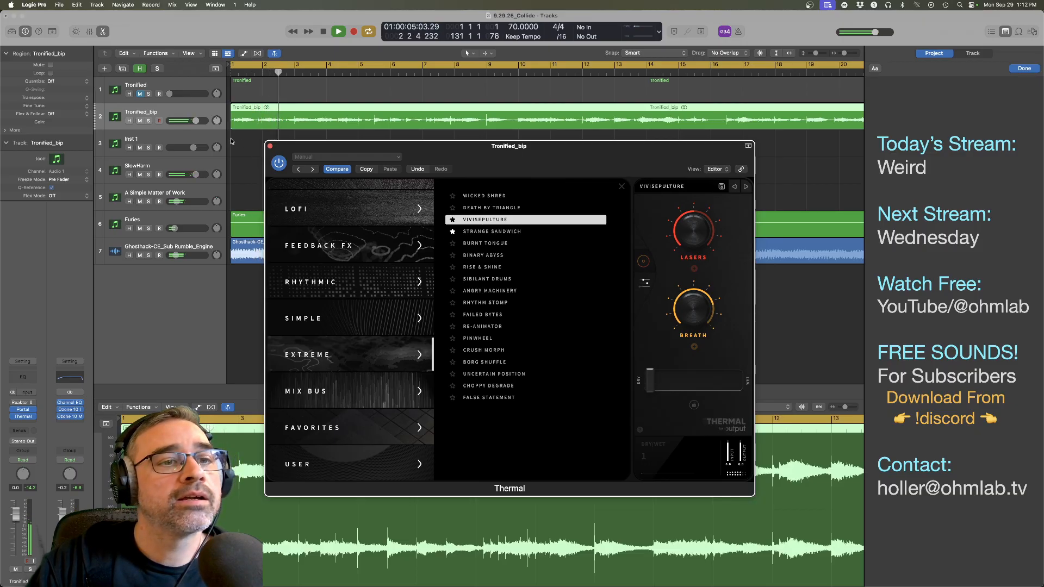
{"action": "left_click", "coordinate": [148, 121]}
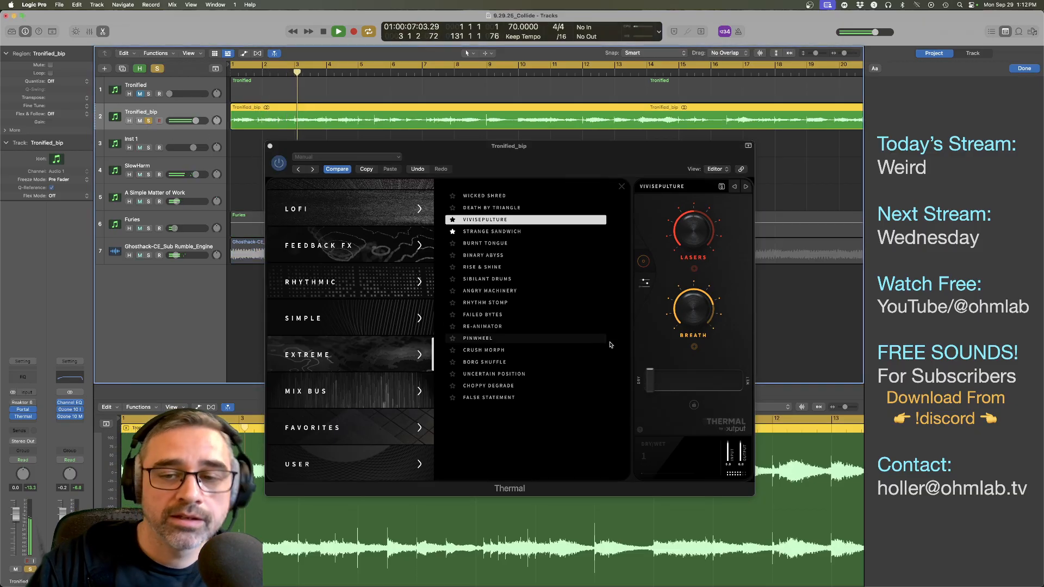
{"action": "key", "text": "space"}
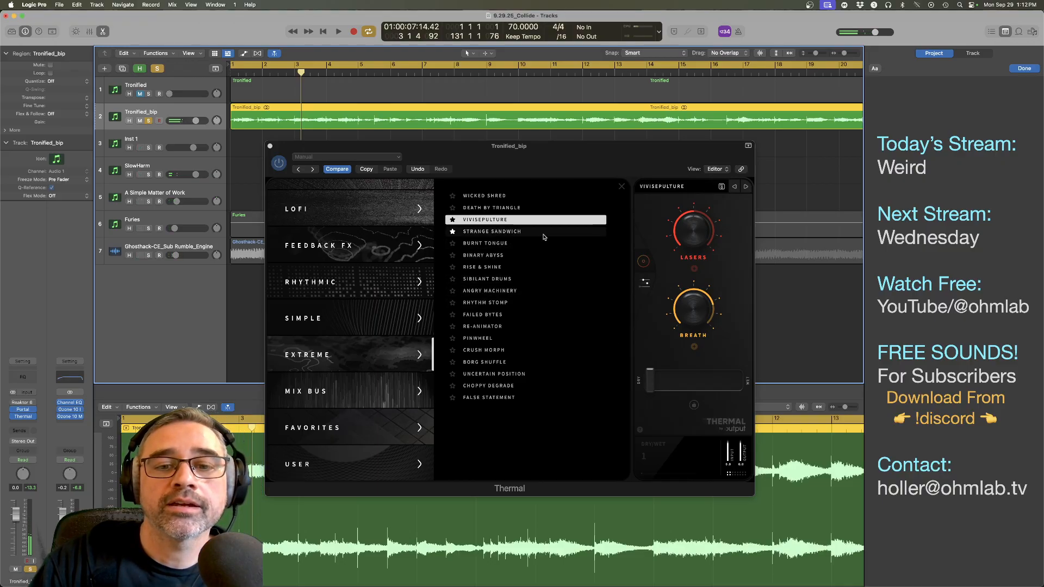
Step: Load Thermal's Burnt Tongue preset, set its dry/wet to 1 and start playback
{"action": "left_click", "coordinate": [523, 246]}
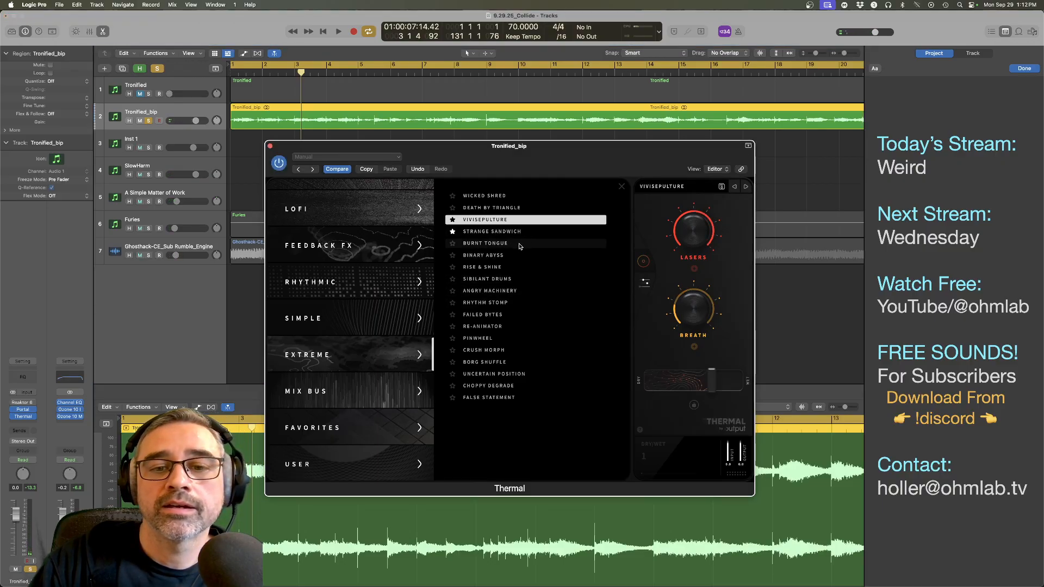
{"action": "left_click", "coordinate": [621, 186]}
{"action": "left_click_drag", "start_coordinate": [719, 378], "coordinate": [651, 381]}
{"action": "key", "text": "space"}
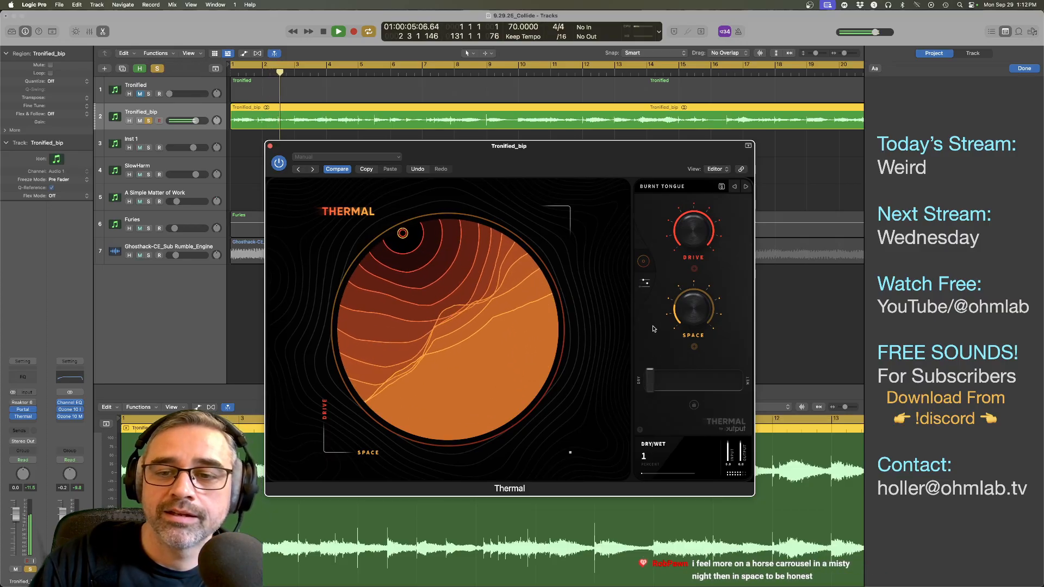
Step: Open Thermal's detailed editor and reduce the Macro 2 depth on the stage 2 Bit Reducer's dry/wet to +43
{"action": "left_click", "coordinate": [644, 283]}
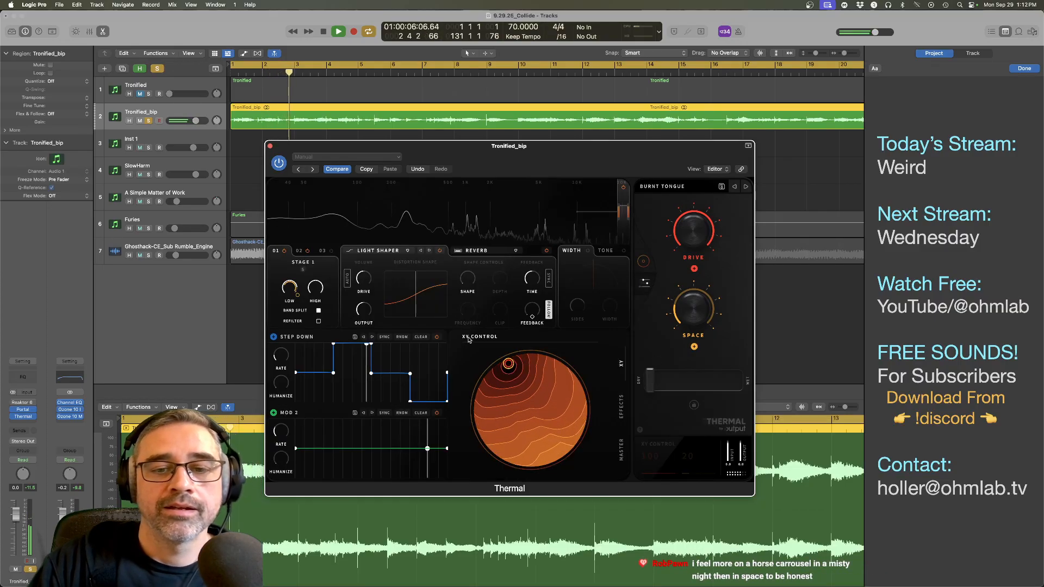
{"action": "left_click", "coordinate": [622, 414]}
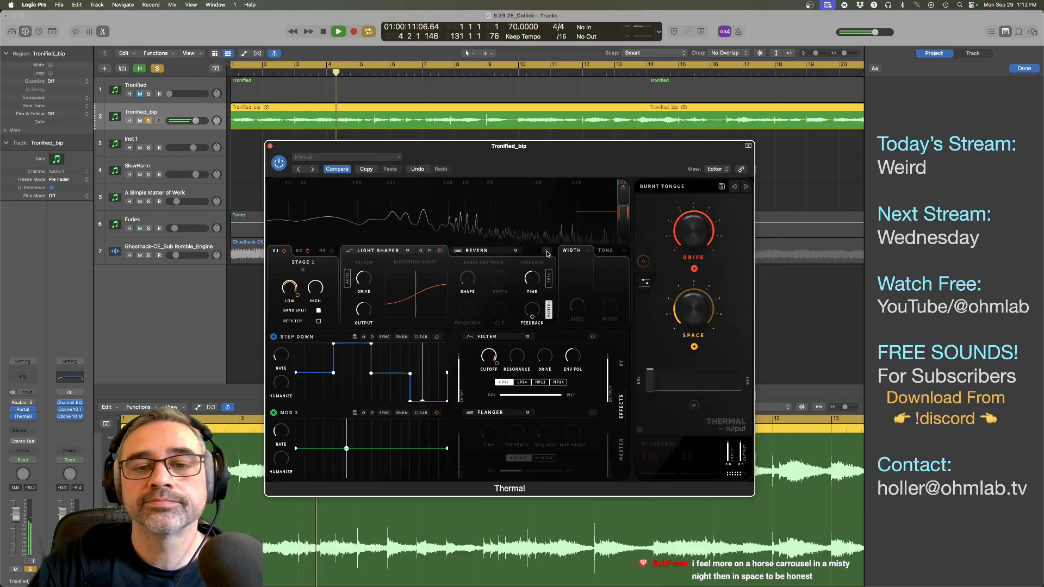
{"action": "left_click", "coordinate": [299, 252]}
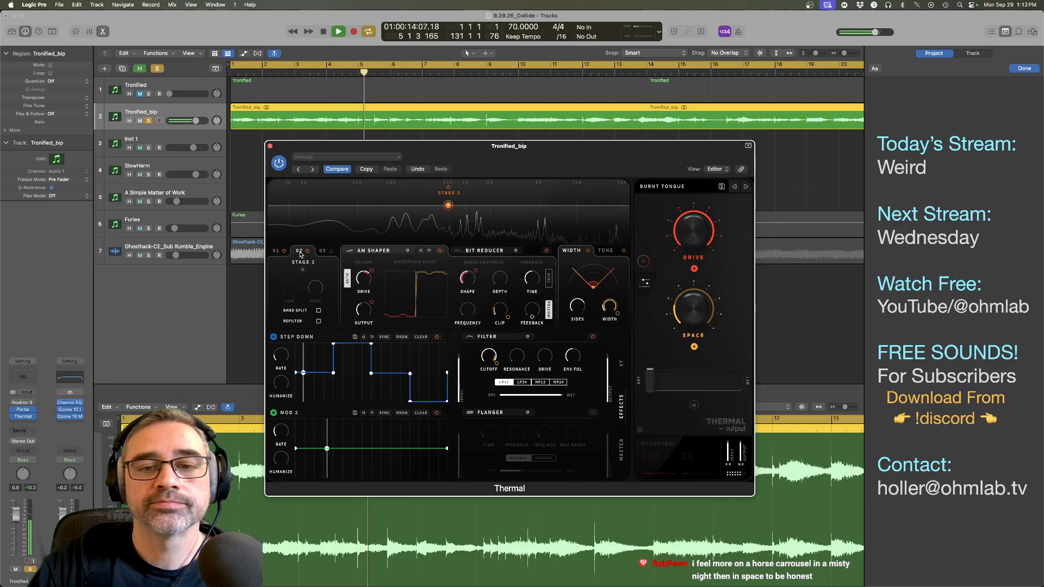
{"action": "left_click", "coordinate": [481, 252]}
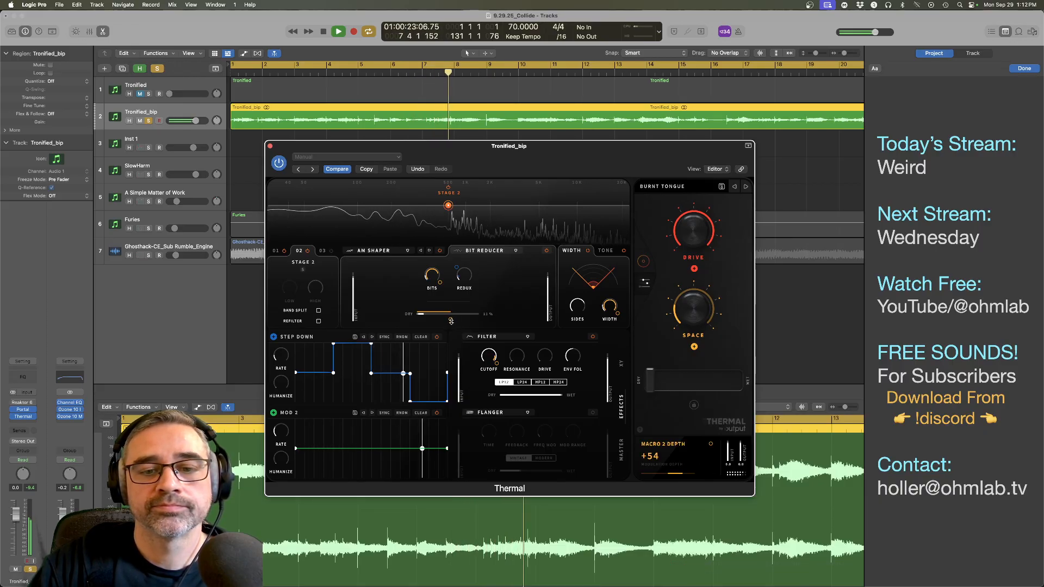
{"action": "left_click_drag", "start_coordinate": [451, 329], "coordinate": [451, 333]}
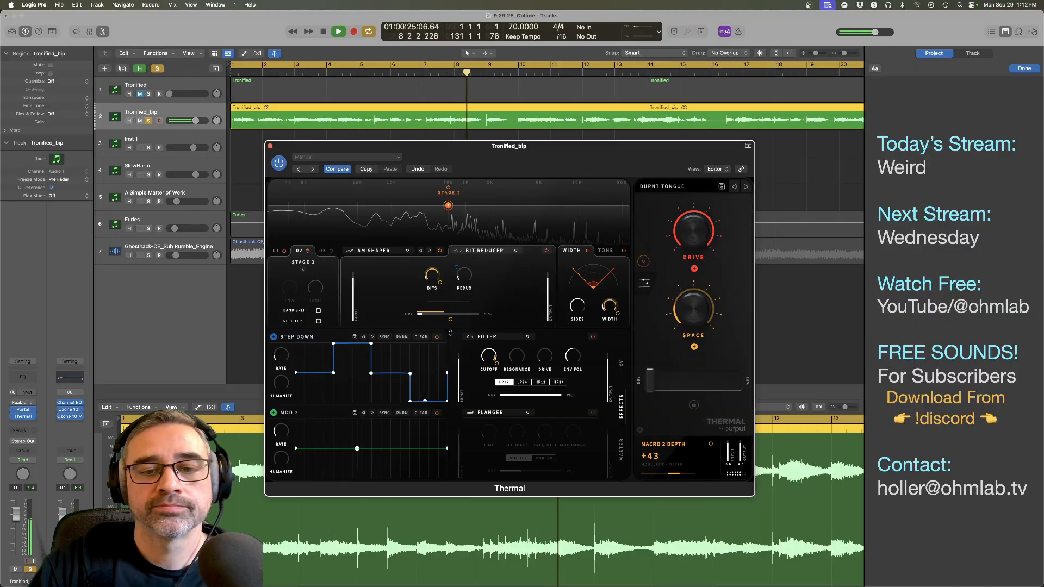
Step: Close Thermal, replace it with the Bitcrusher distortion on the Tronified_bip track, and play from the beginning
{"action": "left_click", "coordinate": [278, 163]}
{"action": "left_click", "coordinate": [271, 147]}
{"action": "key", "text": "space"}
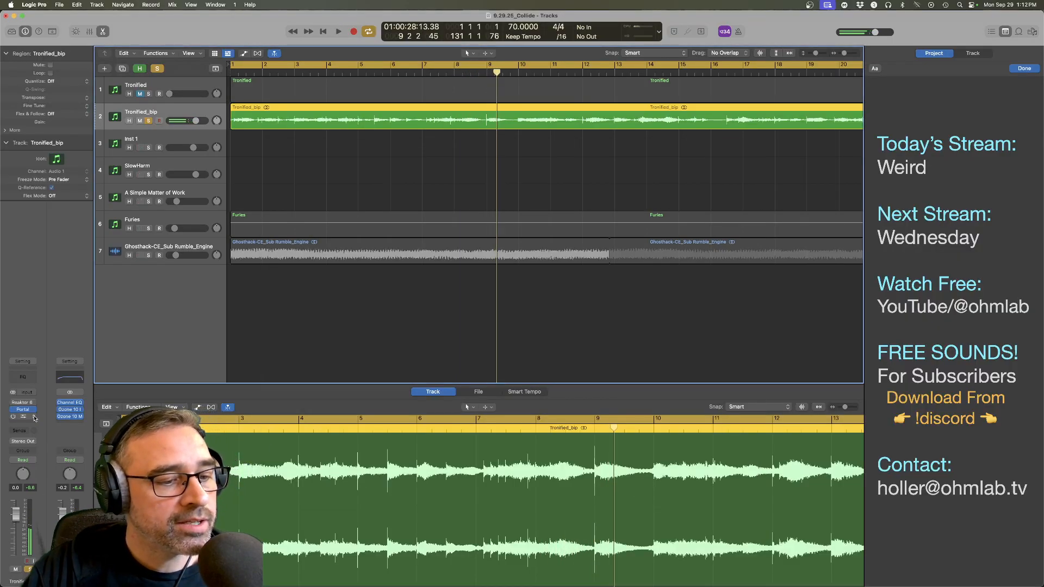
{"action": "left_click", "coordinate": [34, 418]}
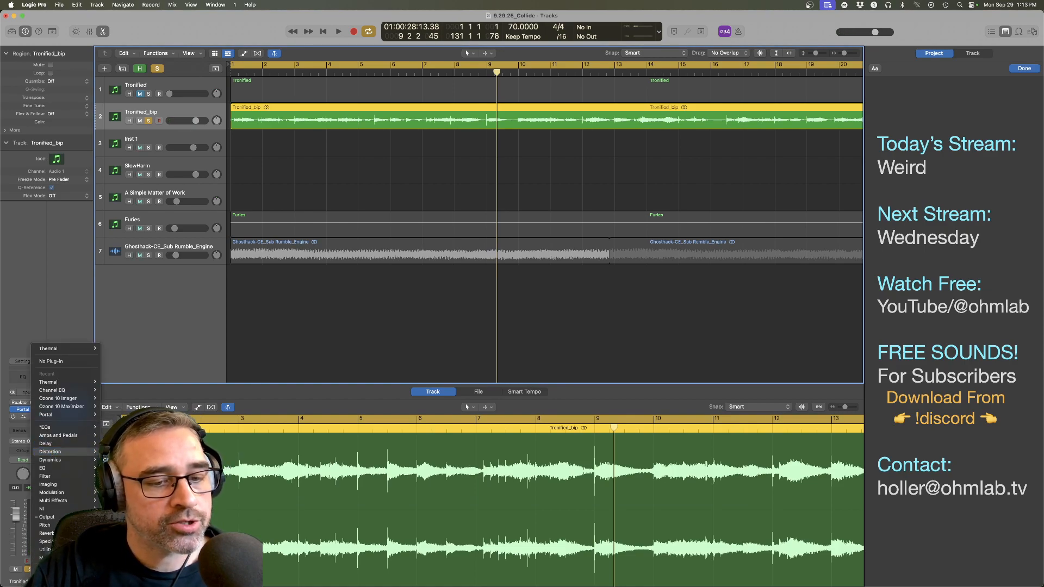
{"action": "left_click", "coordinate": [115, 452]}
{"action": "key", "text": "space"}
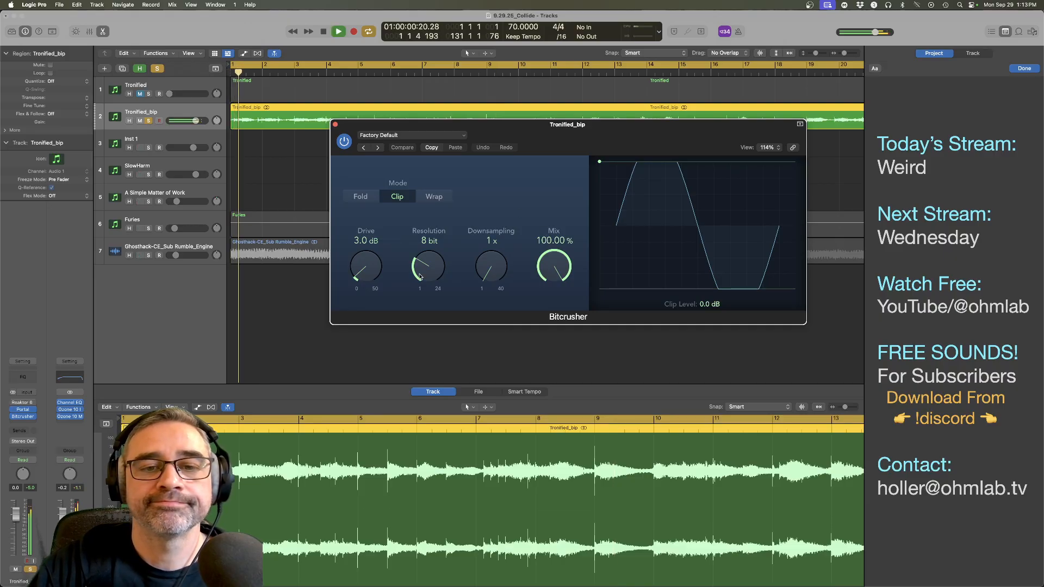
Step: Set the Bitcrusher's resolution to 10 bit and its drive to 3.5 dB
{"action": "left_click_drag", "start_coordinate": [420, 277], "coordinate": [428, 261]}
{"action": "left_click_drag", "start_coordinate": [532, 134], "coordinate": [485, 190]}
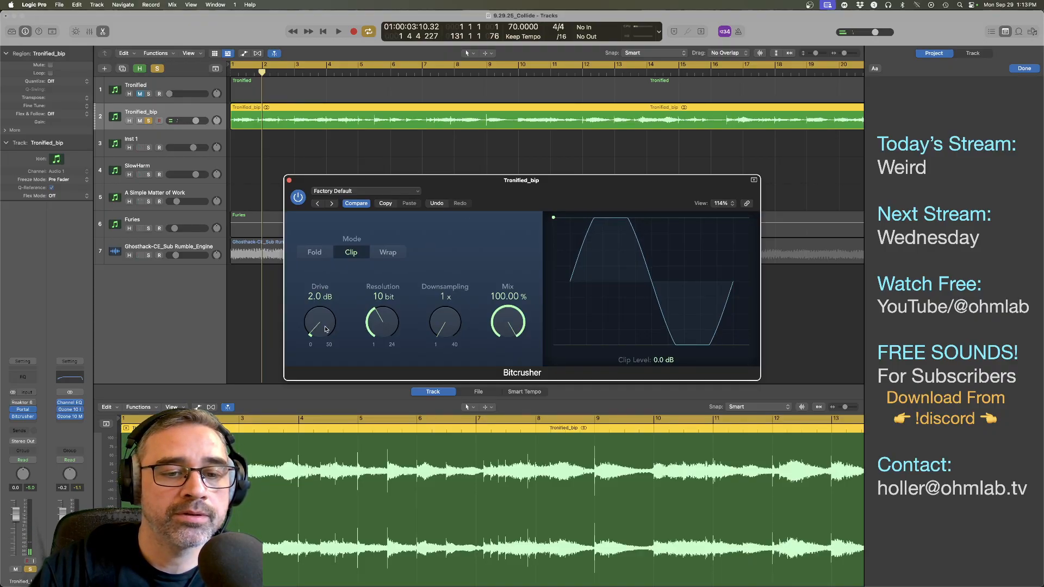
{"action": "key", "text": "space"}
{"action": "mouse_move", "coordinate": [326, 330]}
{"action": "left_mouse_down"}
{"action": "mouse_move", "coordinate": [326, 319]}
{"action": "mouse_move", "coordinate": [327, 328]}
{"action": "left_mouse_up"}
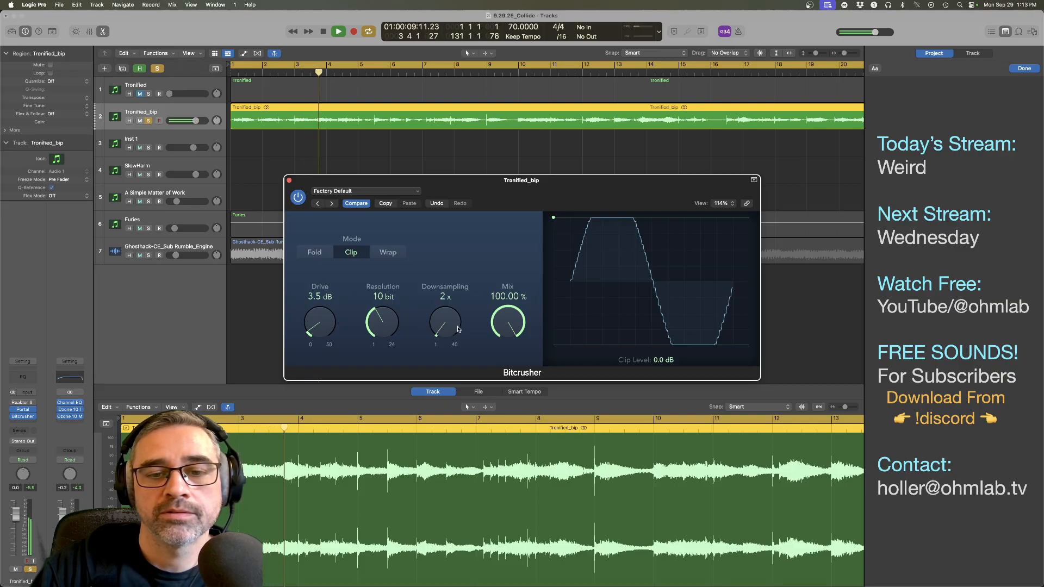
Step: Try a 70.60% Bitcrusher mix, restore it to 100%, and raise the downsampling to 8x
{"action": "left_click_drag", "start_coordinate": [458, 332], "coordinate": [495, 341]}
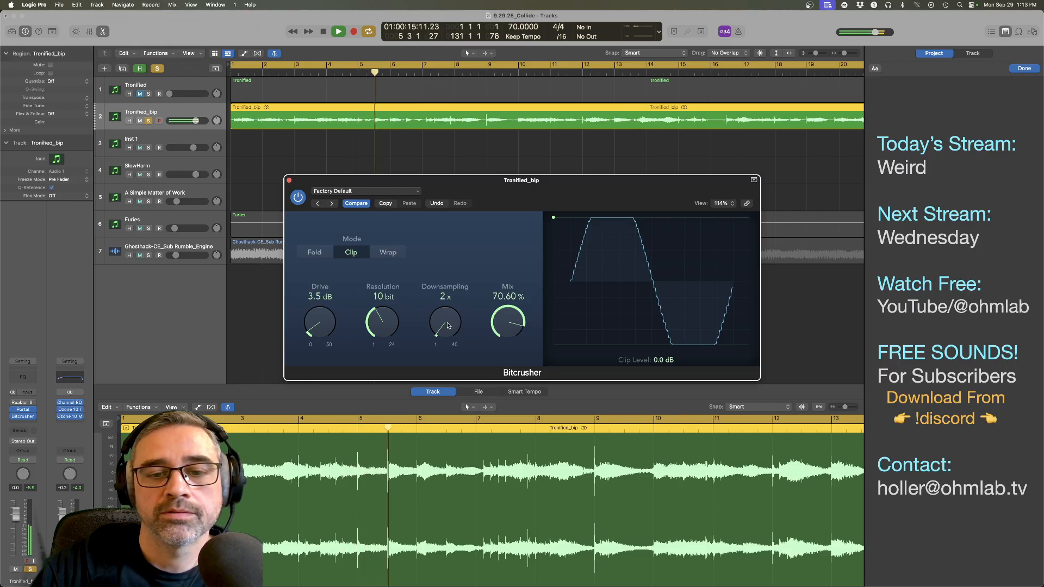
{"action": "left_click_drag", "start_coordinate": [513, 324], "coordinate": [512, 297]}
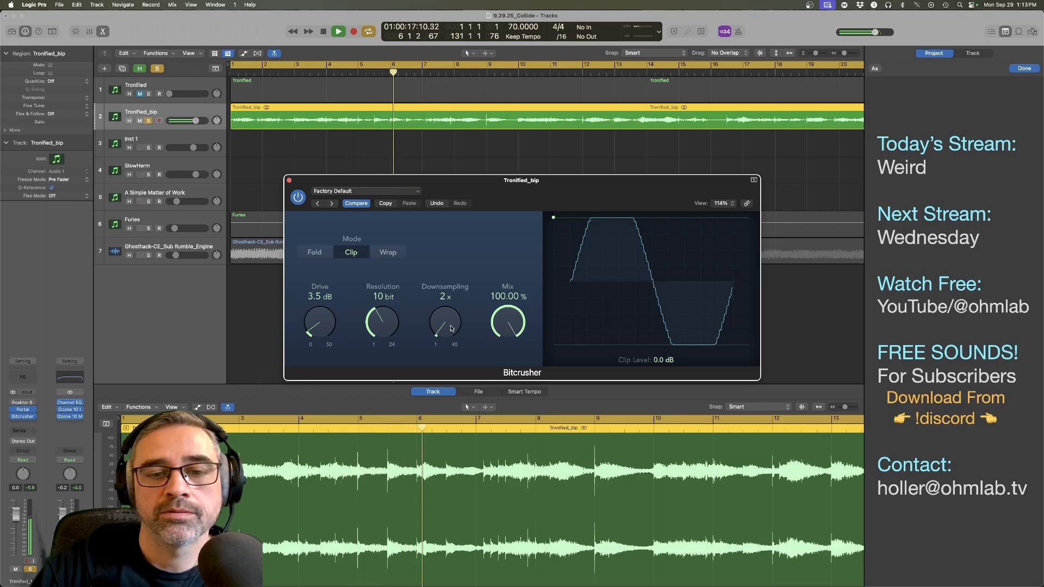
{"action": "left_click_drag", "start_coordinate": [451, 329], "coordinate": [451, 311]}
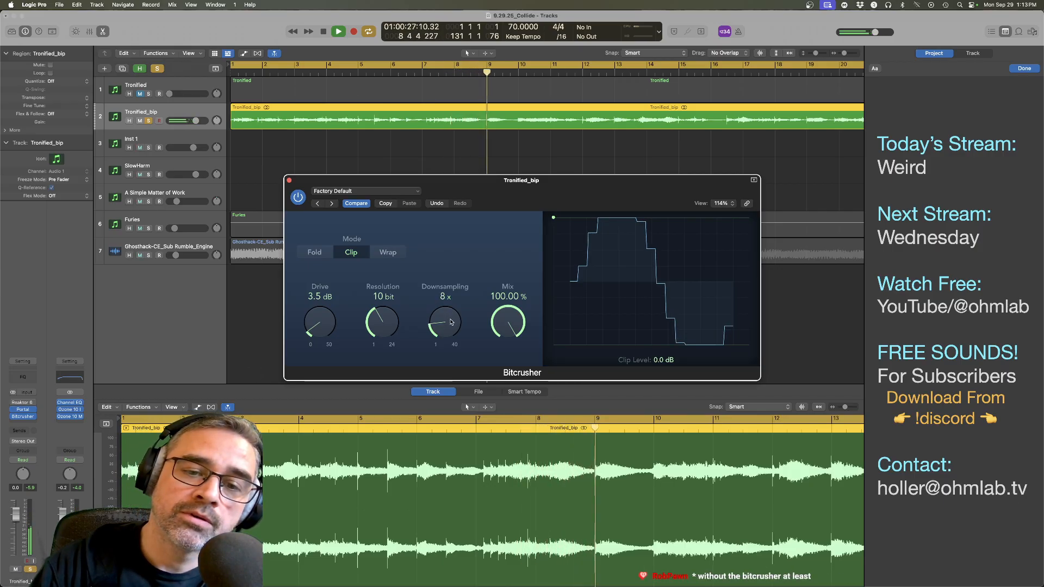
Step: Reduce the Bitcrusher's mix to 41% and lower its clip level to -7.6 dB
{"action": "left_click_drag", "start_coordinate": [451, 322], "coordinate": [510, 334]}
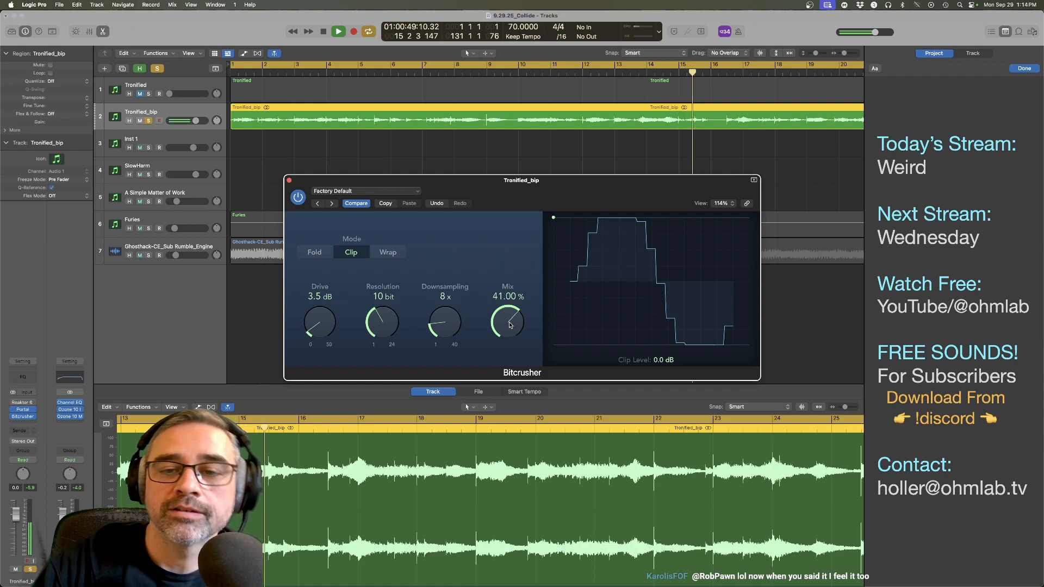
{"action": "left_click_drag", "start_coordinate": [554, 219], "coordinate": [554, 257]}
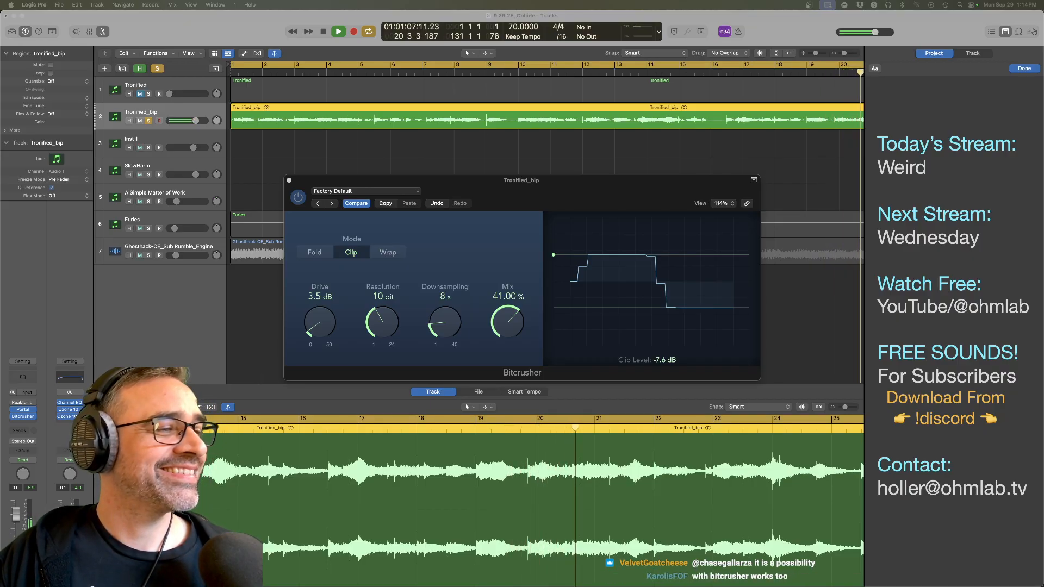
{"action": "left_click", "coordinate": [325, 223]}
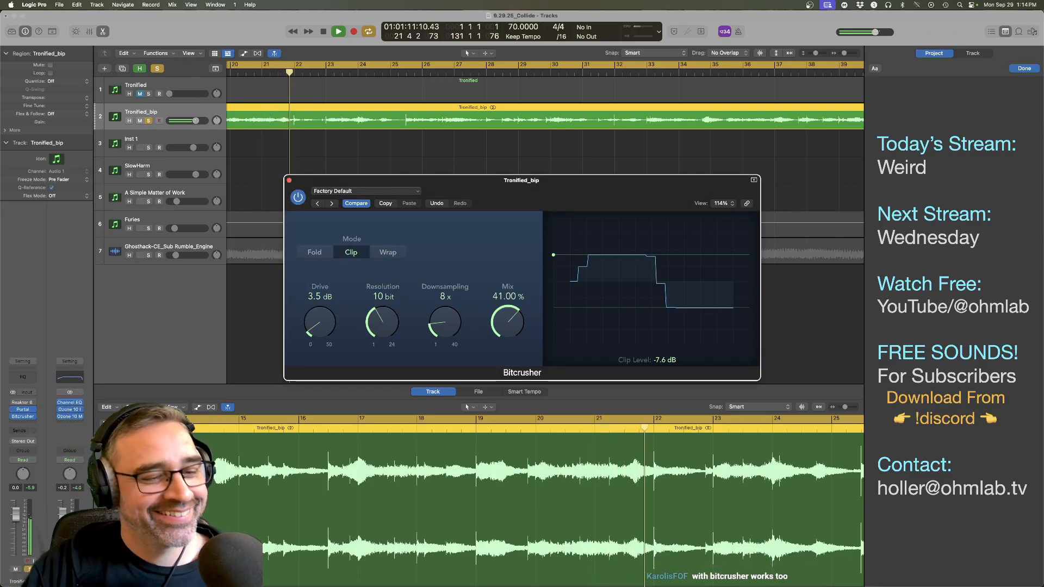
Step: Lower the Stereo Out channel's volume to -4.7 dB during playback
{"action": "left_click_drag", "start_coordinate": [61, 514], "coordinate": [61, 517]}
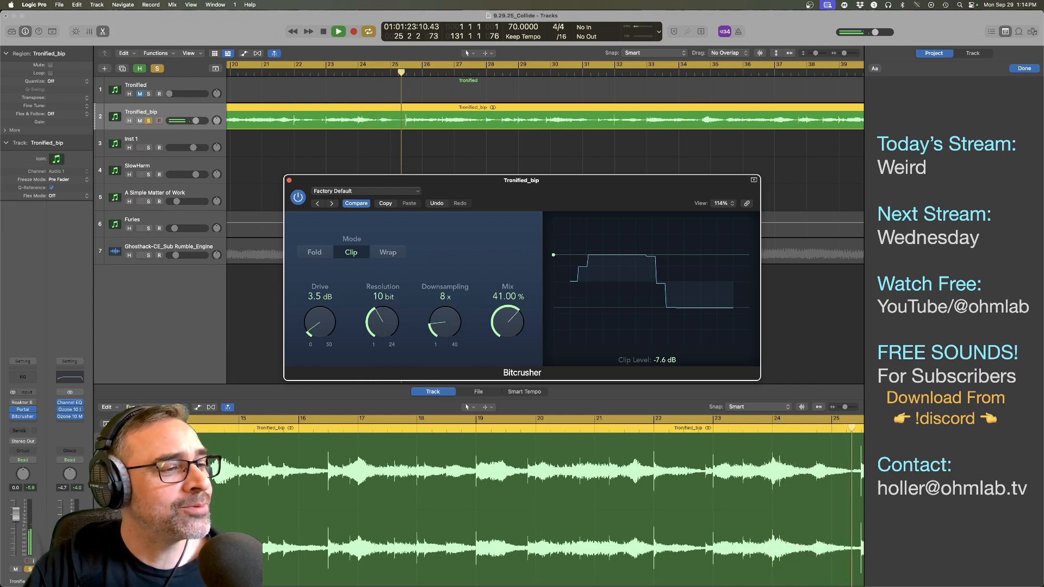
{"action": "left_click", "coordinate": [190, 321]}
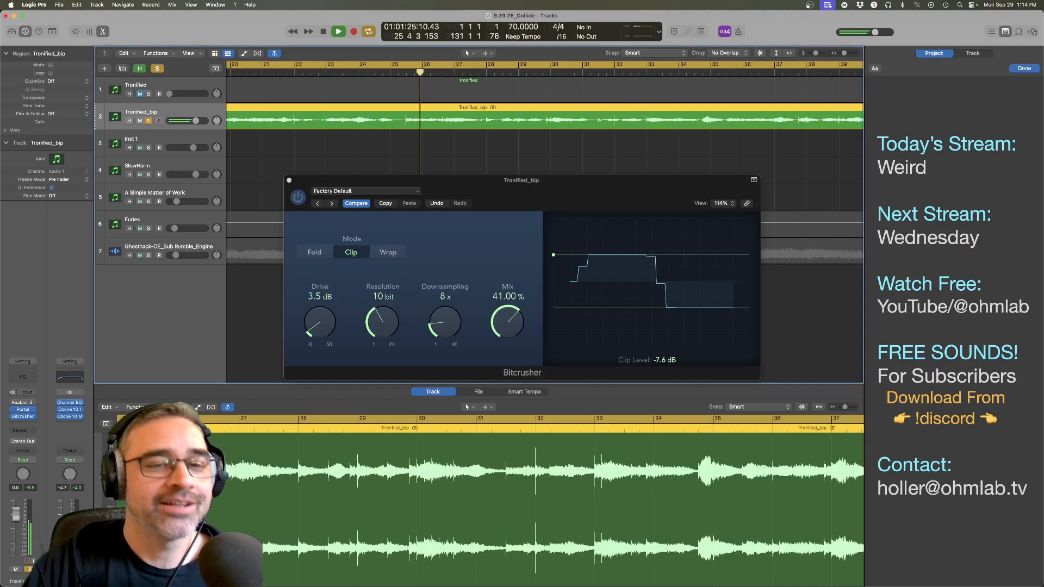
Step: Compare the sound with the Bitcrusher bypassed, re-enable it, and set its drive to 3.0 dB and mix to 38.40%
{"action": "left_click", "coordinate": [303, 200]}
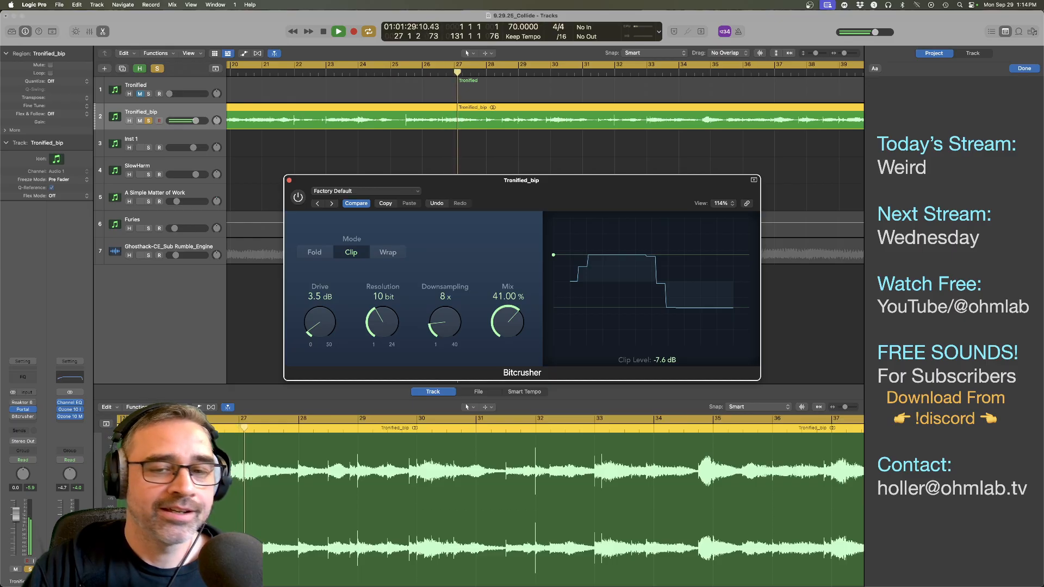
{"action": "left_click", "coordinate": [298, 197]}
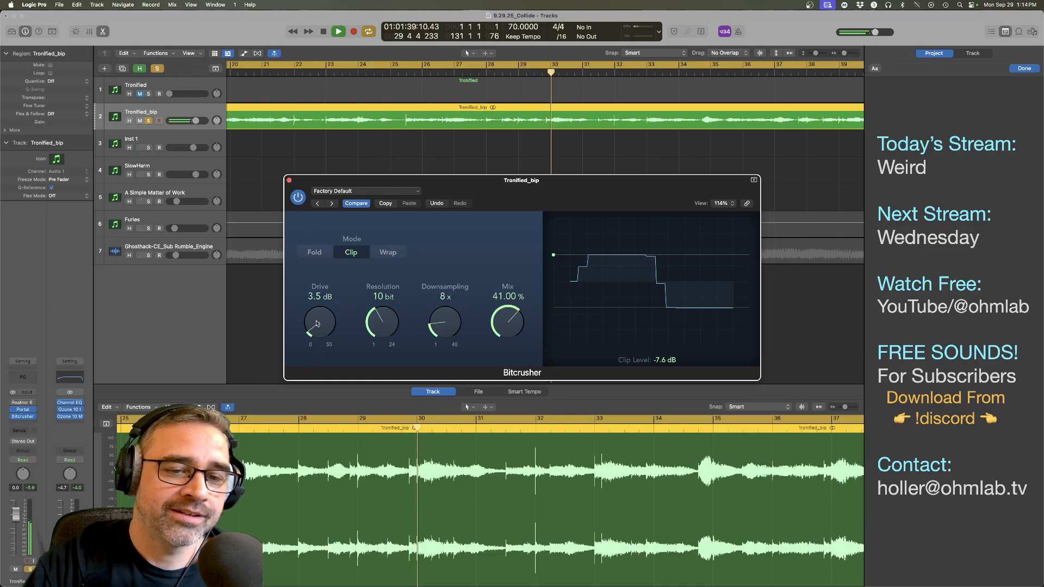
{"action": "left_click_drag", "start_coordinate": [317, 323], "coordinate": [316, 325]}
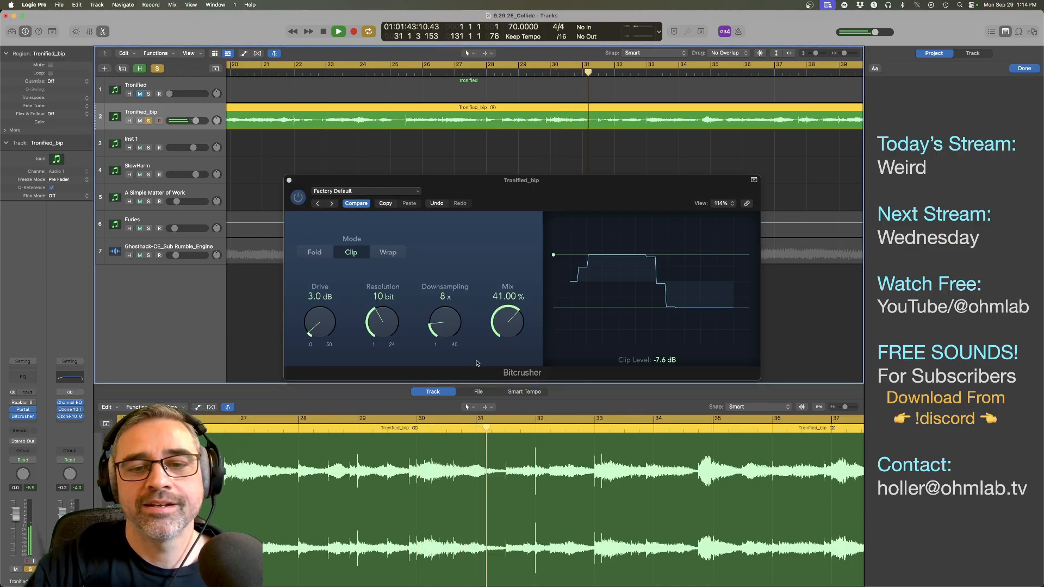
{"action": "left_click_drag", "start_coordinate": [506, 326], "coordinate": [506, 333]}
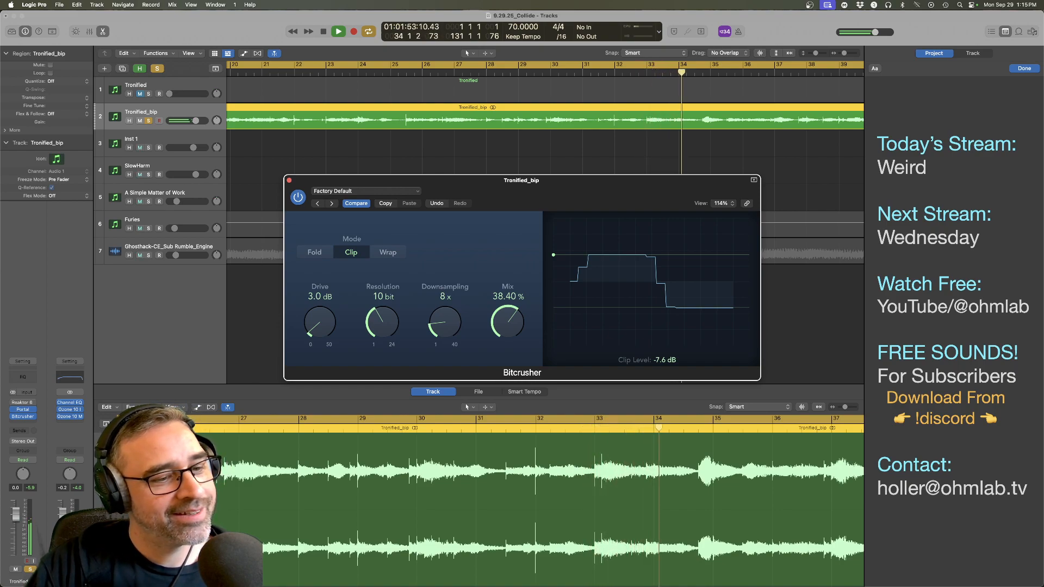
Step: Raise the Bitcrusher's drive to 14.0 dB and settle its mix at 17.60% after trying higher blends
{"action": "left_click_drag", "start_coordinate": [302, 331], "coordinate": [311, 302]}
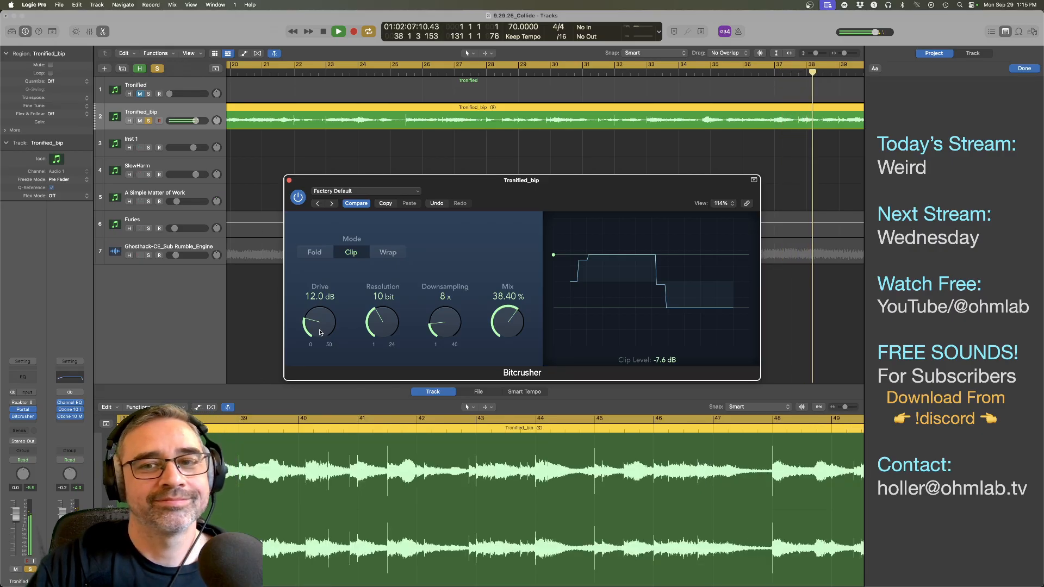
{"action": "mouse_move", "coordinate": [507, 326]}
{"action": "left_mouse_down"}
{"action": "mouse_move", "coordinate": [502, 352]}
{"action": "mouse_move", "coordinate": [512, 340]}
{"action": "left_mouse_up"}
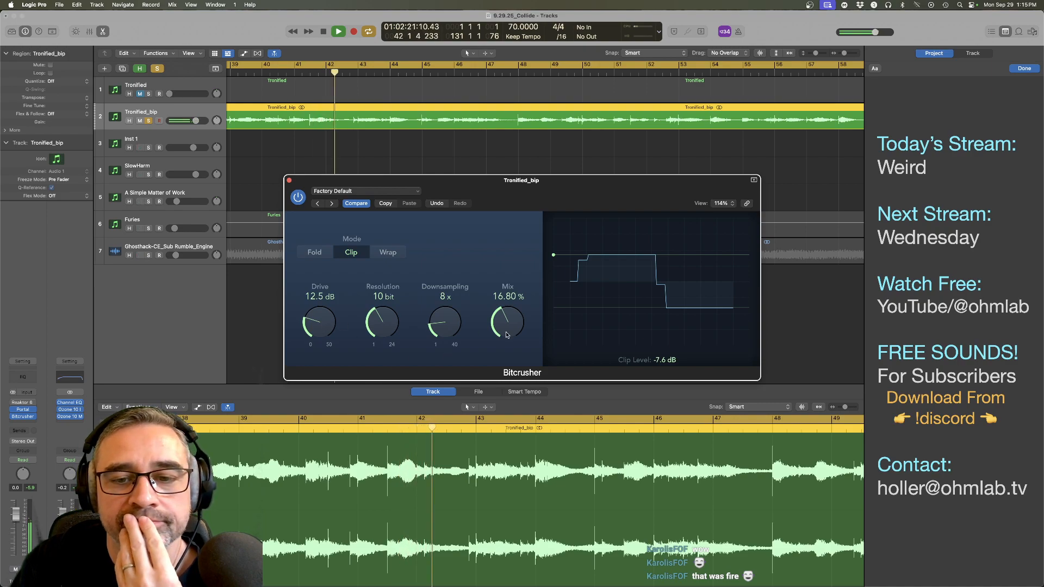
{"action": "left_click_drag", "start_coordinate": [507, 335], "coordinate": [507, 333]}
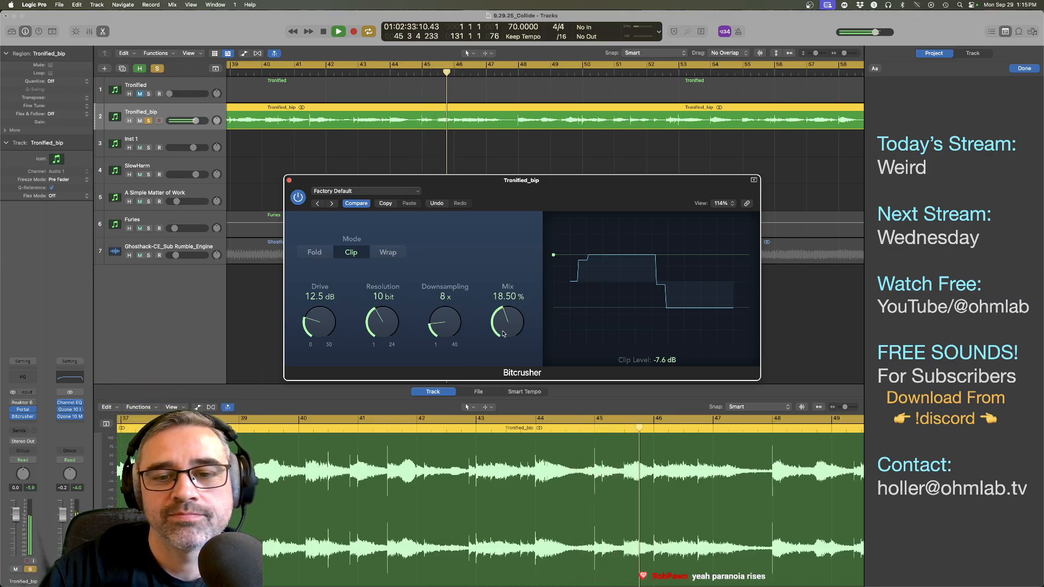
{"action": "left_click_drag", "start_coordinate": [503, 329], "coordinate": [503, 314]}
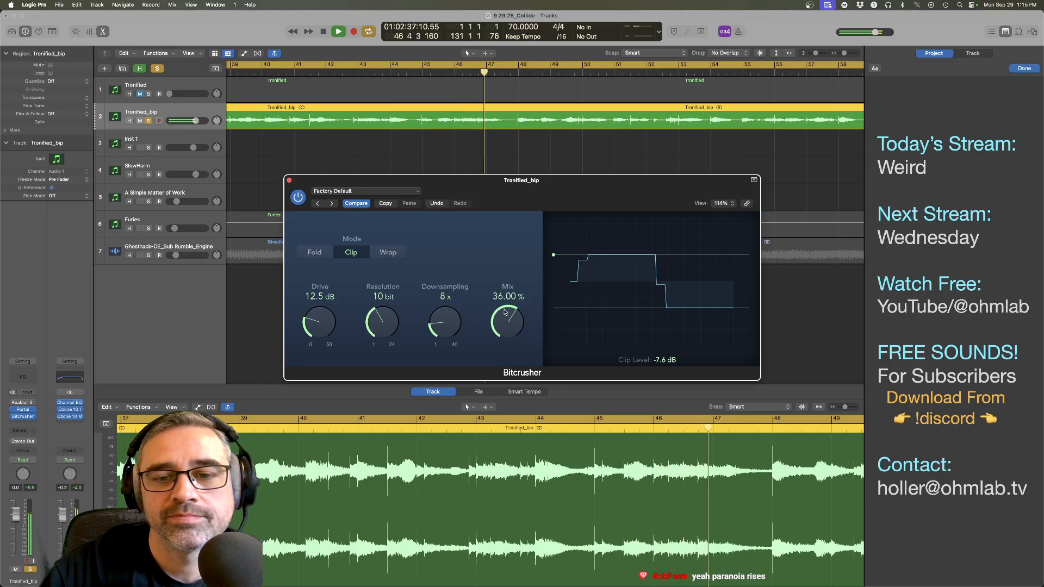
{"action": "left_click_drag", "start_coordinate": [504, 317], "coordinate": [504, 319]}
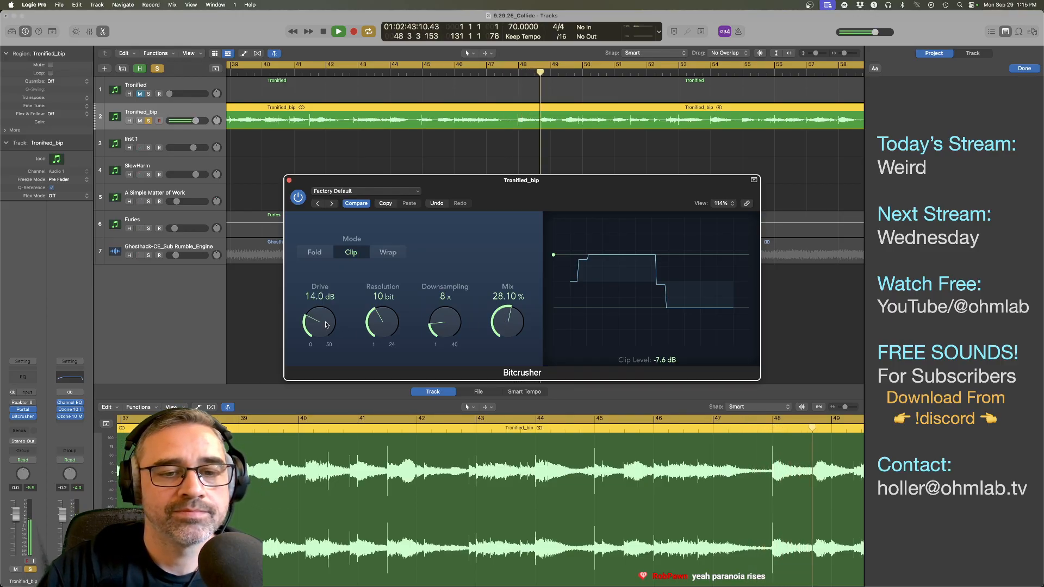
{"action": "left_click_drag", "start_coordinate": [507, 328], "coordinate": [508, 339]}
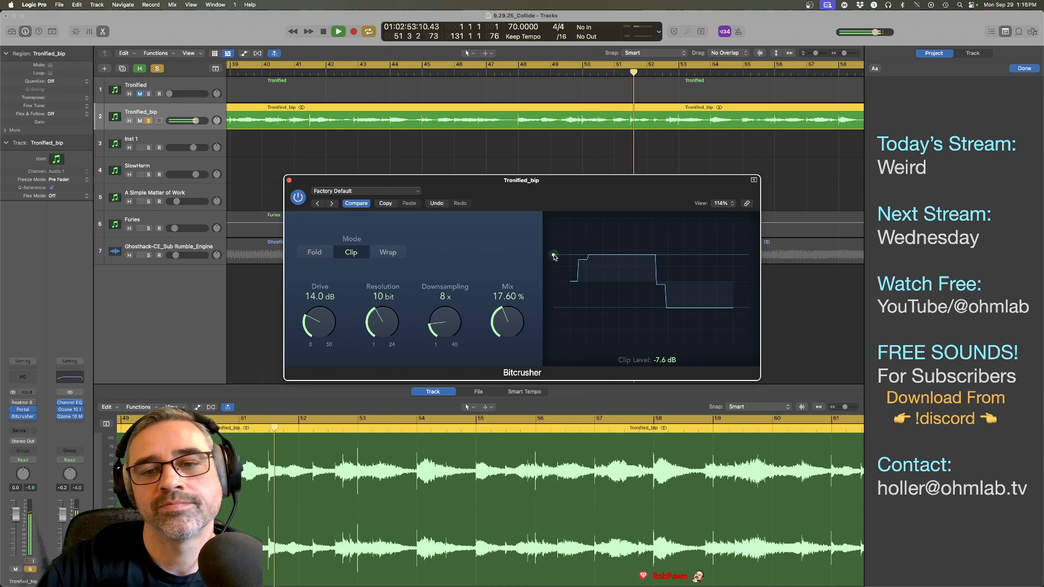
Step: Set the Bitcrusher's clip level to -7.4 dB and reduce its mix to 14.40%
{"action": "mouse_move", "coordinate": [555, 257]}
{"action": "left_mouse_down"}
{"action": "mouse_move", "coordinate": [554, 233]}
{"action": "mouse_move", "coordinate": [557, 255]}
{"action": "left_mouse_up"}
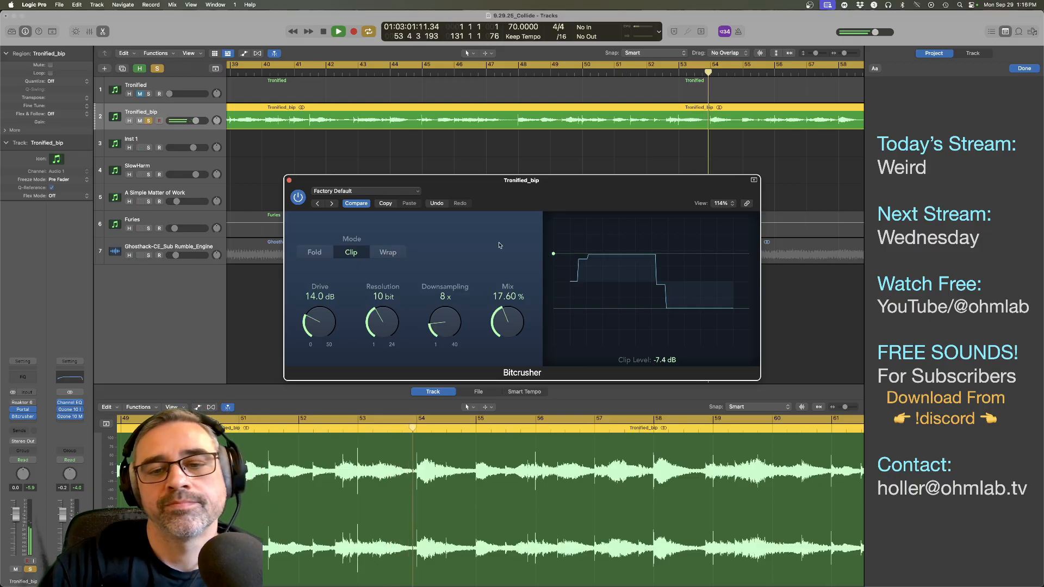
{"action": "mouse_move", "coordinate": [511, 325]}
{"action": "left_mouse_down"}
{"action": "mouse_move", "coordinate": [510, 364]}
{"action": "mouse_move", "coordinate": [507, 328]}
{"action": "left_mouse_up"}
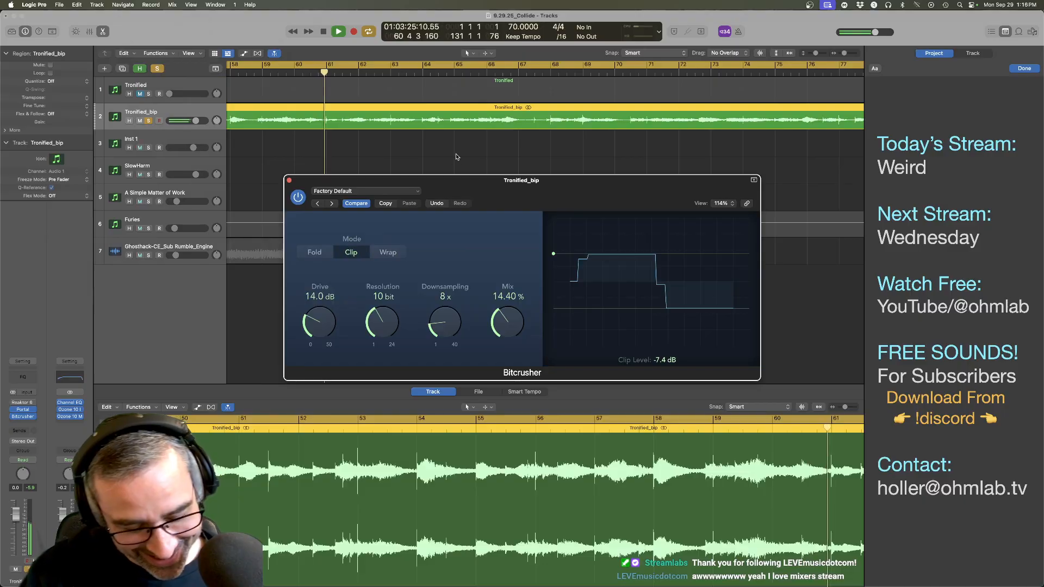
{"action": "key", "text": "super+Left"}
{"action": "scroll", "coordinate": [456, 157], "scroll_direction": "down", "scroll_amount": 5}
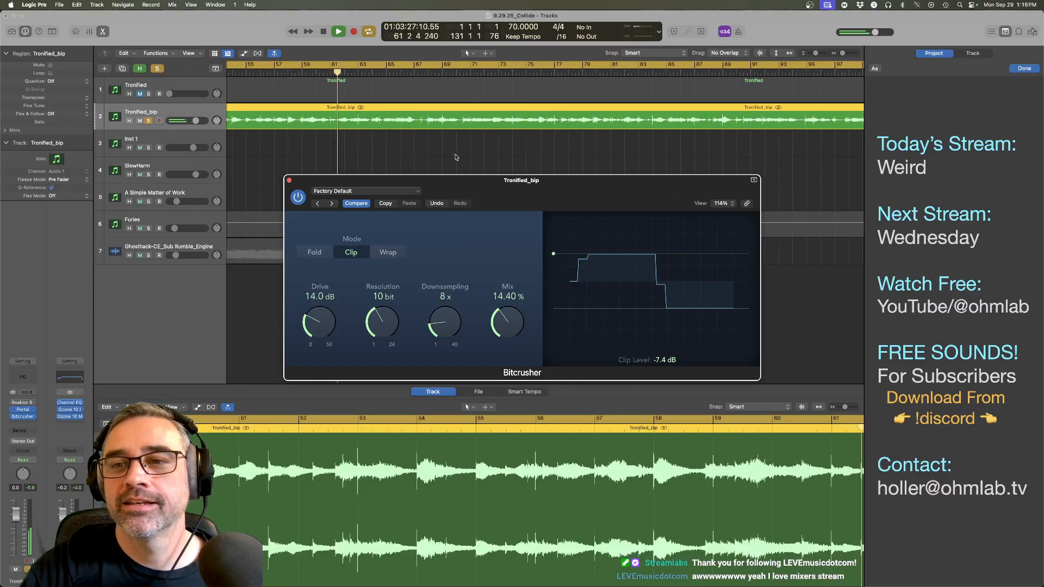
{"action": "scroll", "coordinate": [457, 157], "scroll_direction": "down", "scroll_amount": 3}
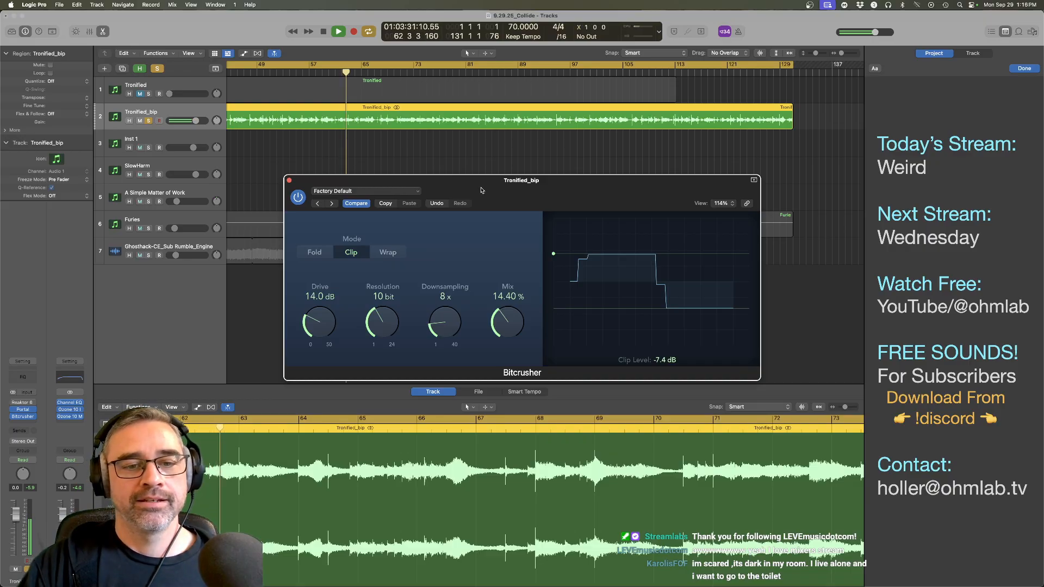
{"action": "left_click_drag", "start_coordinate": [482, 190], "coordinate": [472, 175]}
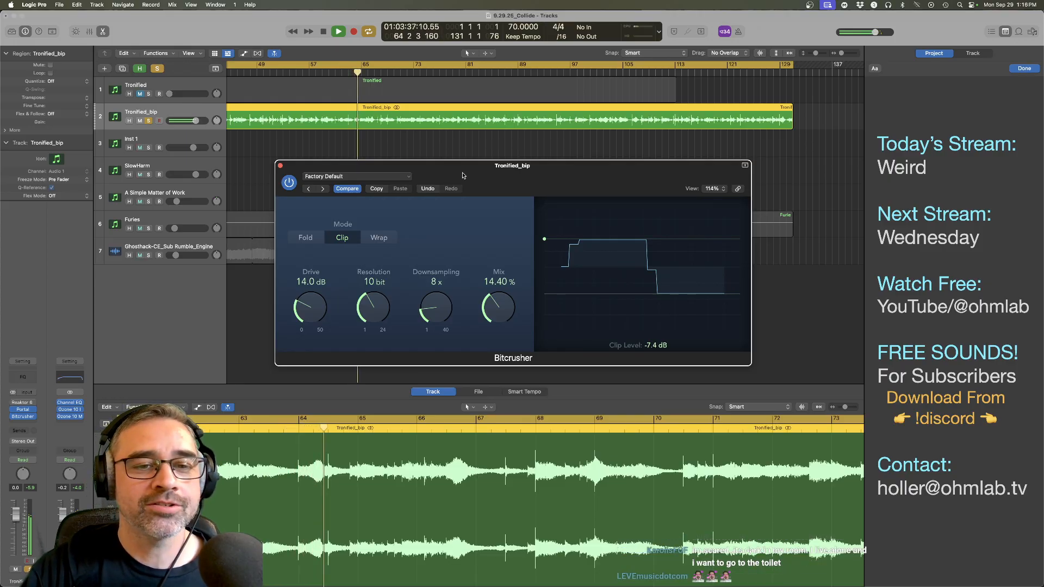
Step: Compare the sound with the Bitcrusher bypassed, set its mix to 15.20%, and try 12-bit resolution before returning to 10 bit
{"action": "left_click", "coordinate": [289, 182]}
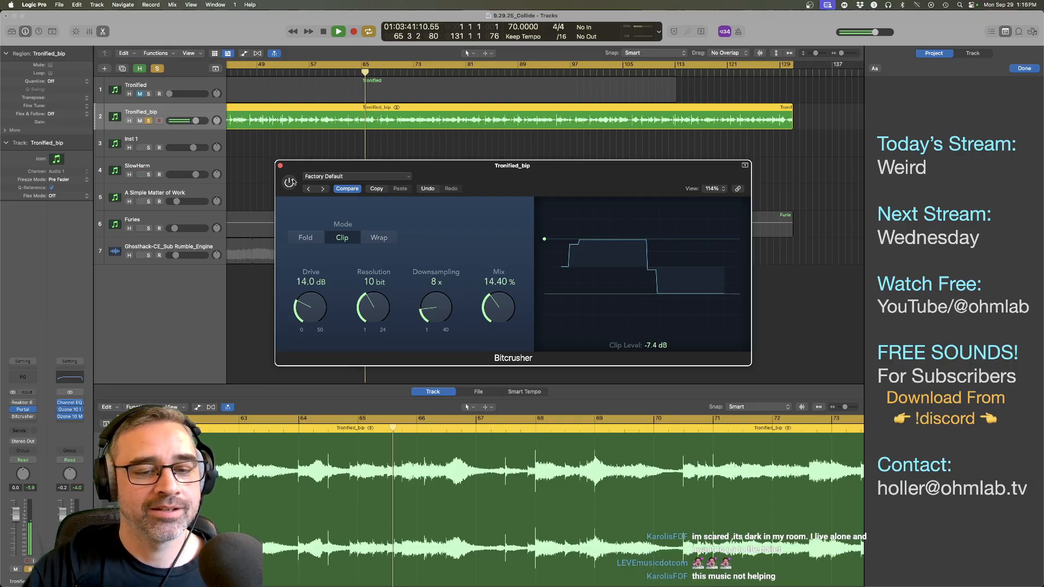
{"action": "left_click", "coordinate": [290, 182]}
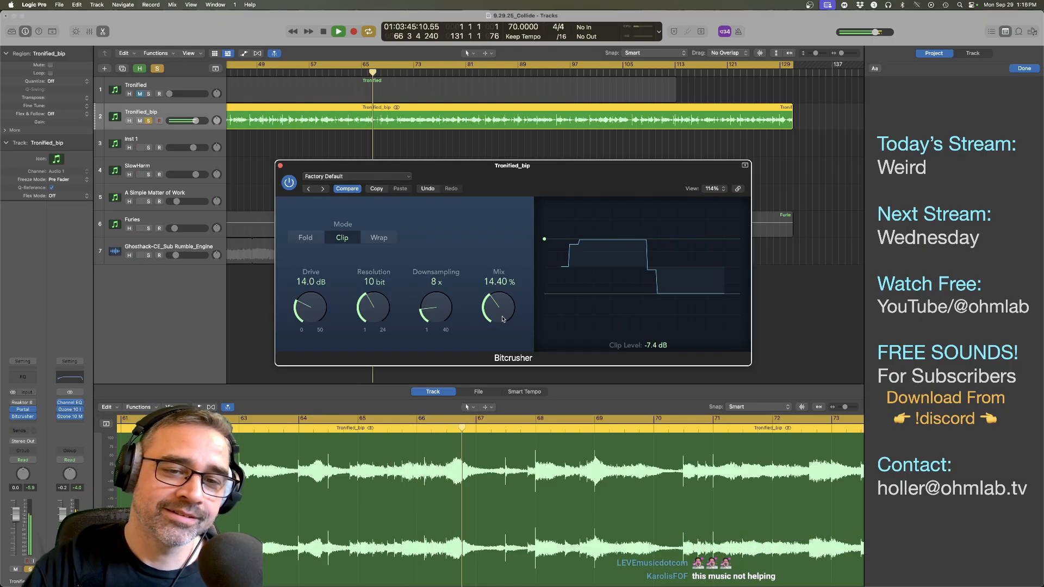
{"action": "left_click_drag", "start_coordinate": [501, 319], "coordinate": [501, 317]}
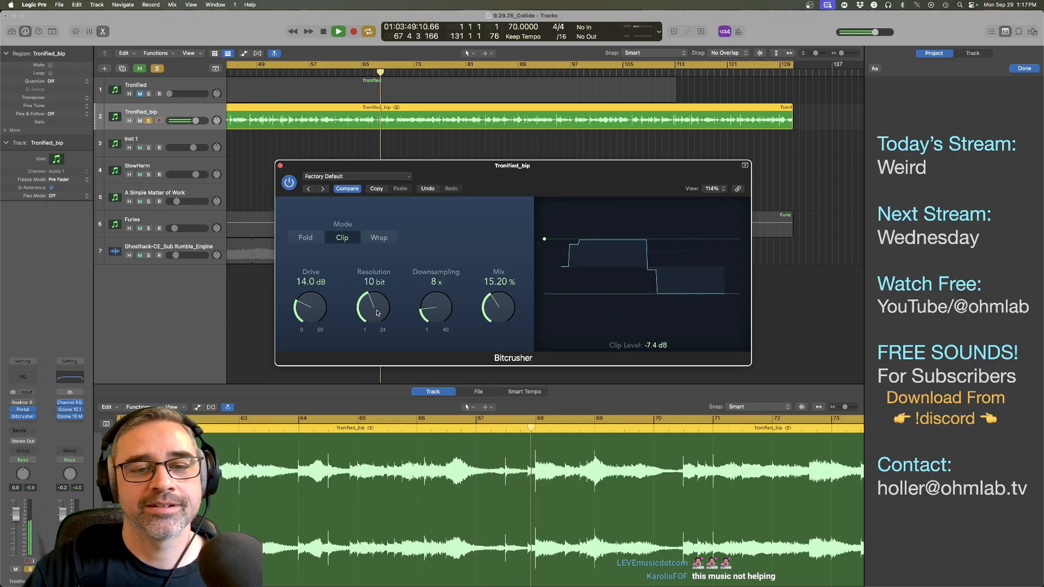
{"action": "left_click_drag", "start_coordinate": [377, 313], "coordinate": [379, 306]}
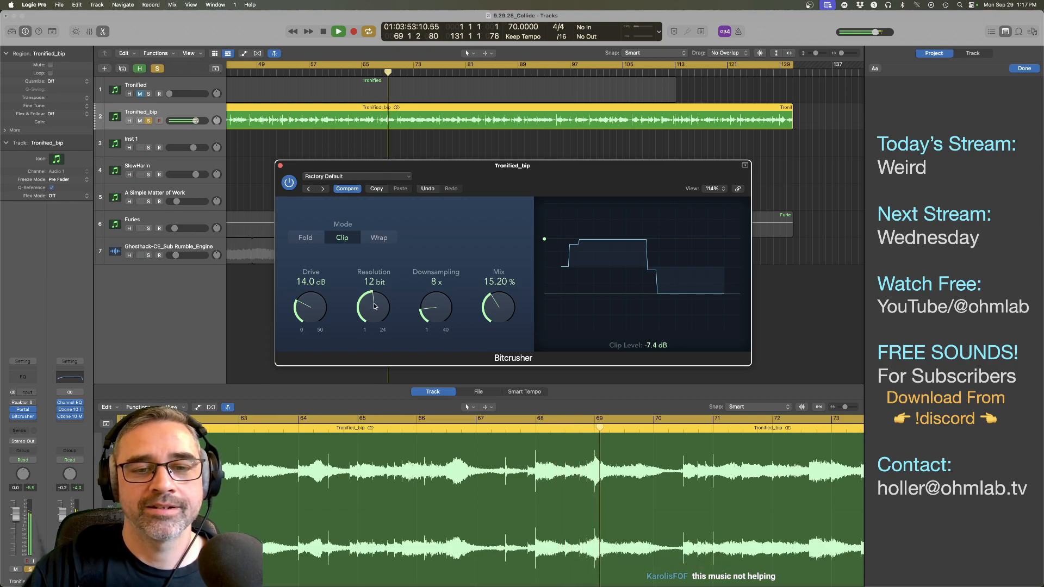
{"action": "left_click_drag", "start_coordinate": [374, 306], "coordinate": [375, 311]}
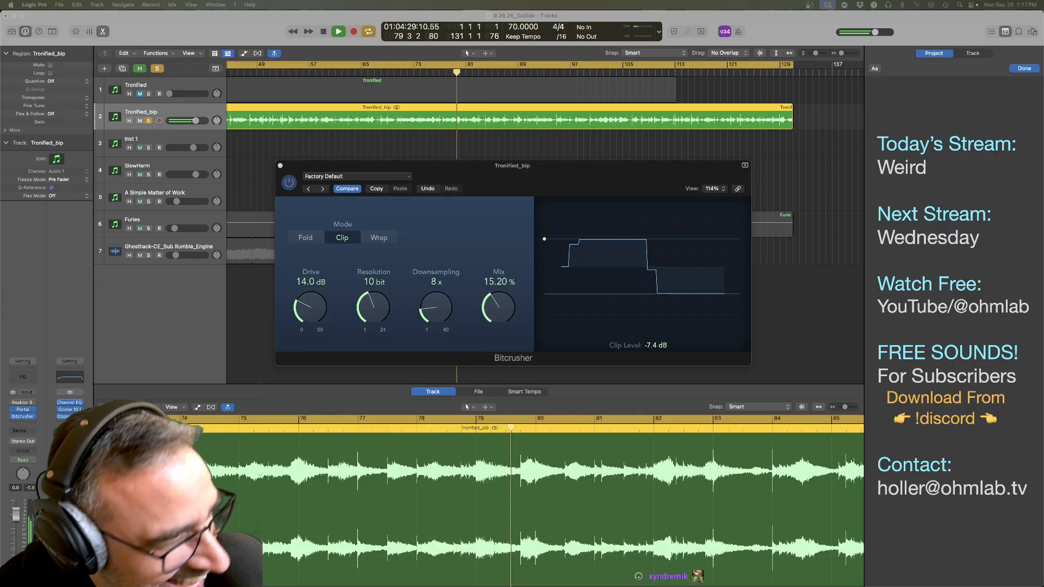
Step: Close the Bitcrusher window and set the Stereo Out channel's volume to -1.4 dB
{"action": "key", "text": "super+Tab"}
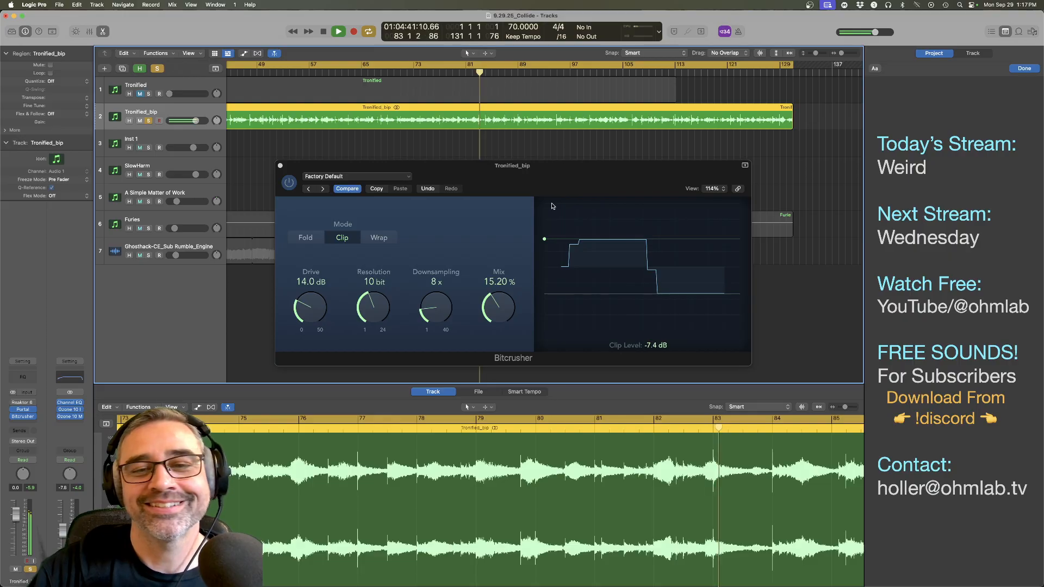
{"action": "left_click", "coordinate": [454, 177]}
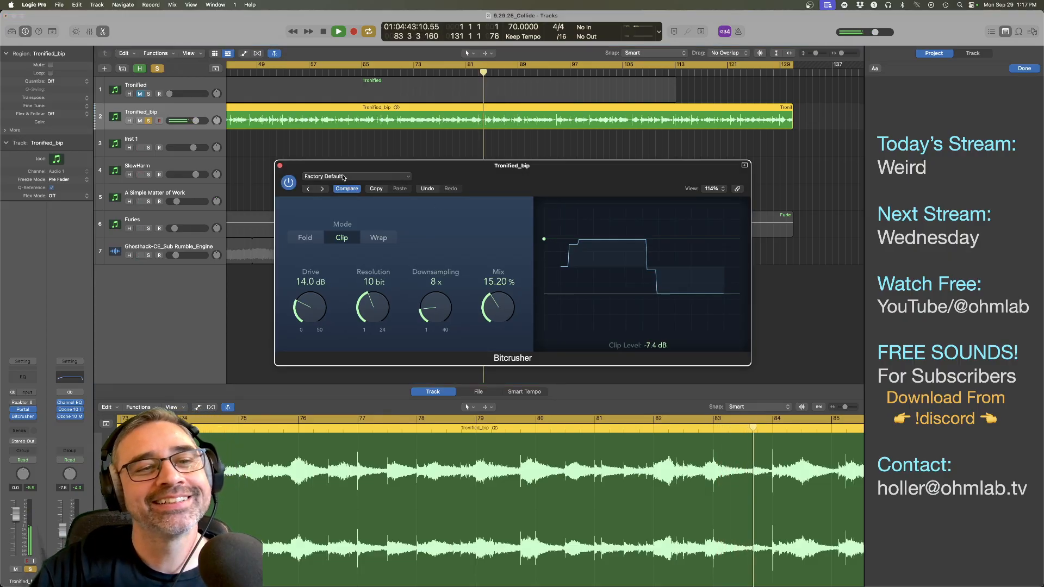
{"action": "left_click", "coordinate": [280, 166]}
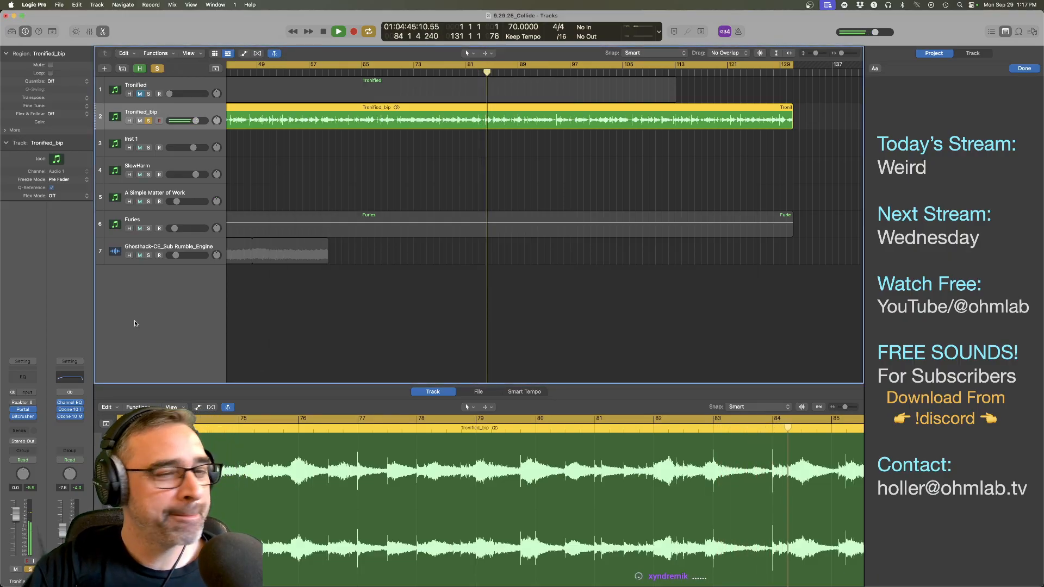
{"action": "mouse_move", "coordinate": [72, 509]}
{"action": "left_mouse_down"}
{"action": "mouse_move", "coordinate": [73, 499]}
{"action": "mouse_move", "coordinate": [63, 517]}
{"action": "left_mouse_up"}
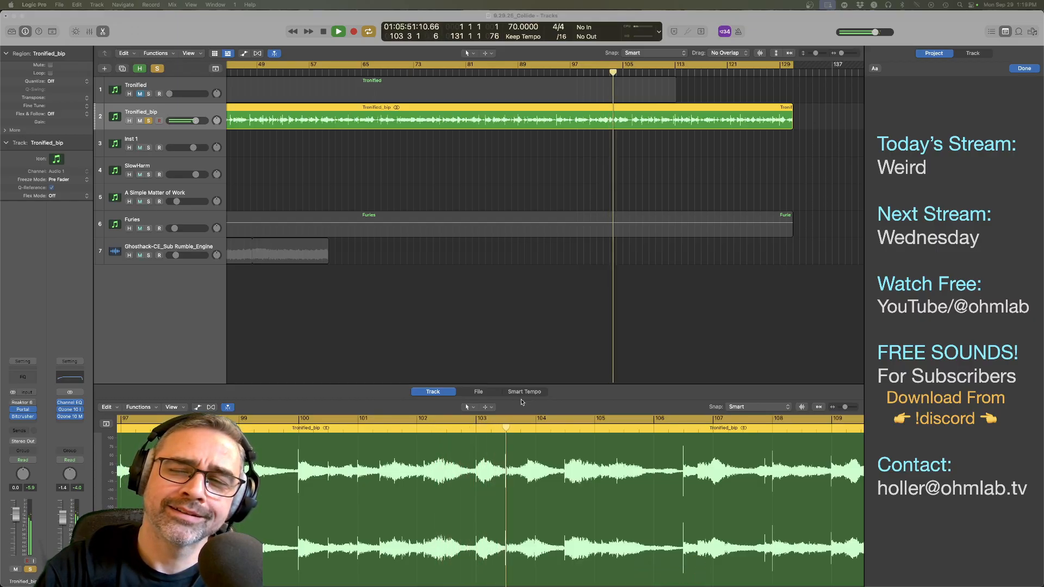
Step: Unsolo the Tronified_bip track and stop playback
{"action": "left_click", "coordinate": [174, 221]}
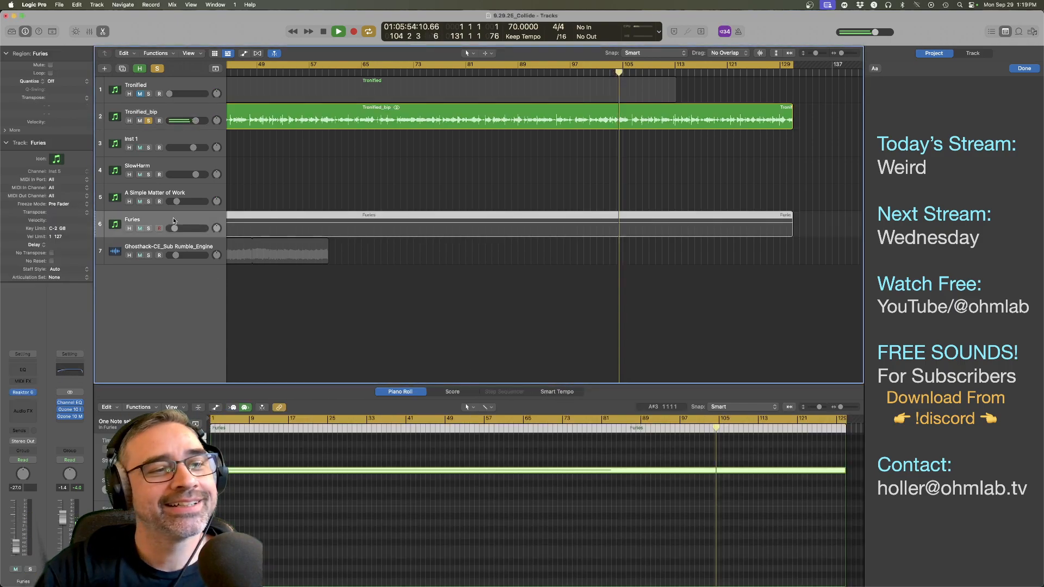
{"action": "left_click", "coordinate": [148, 121]}
{"action": "key", "text": "space"}
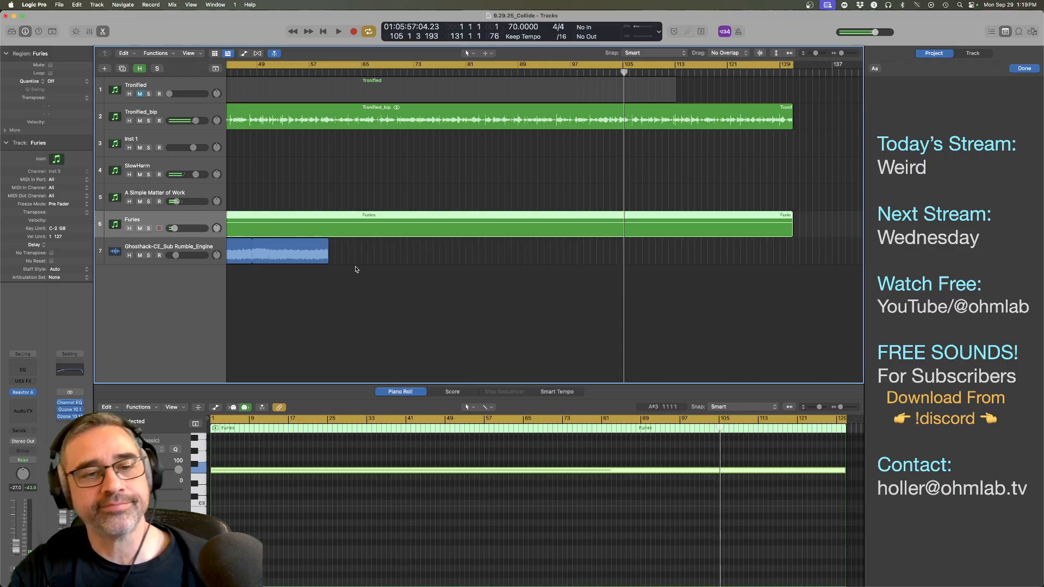
Step: Extend the looped Ghosthack-CE_Sub Rumble_Engine region to bar 131 and play the full arrangement from the start
{"action": "left_click", "coordinate": [415, 278], "text": "ctrl+alt"}
{"action": "left_click_drag", "start_coordinate": [443, 246], "coordinate": [699, 254]}
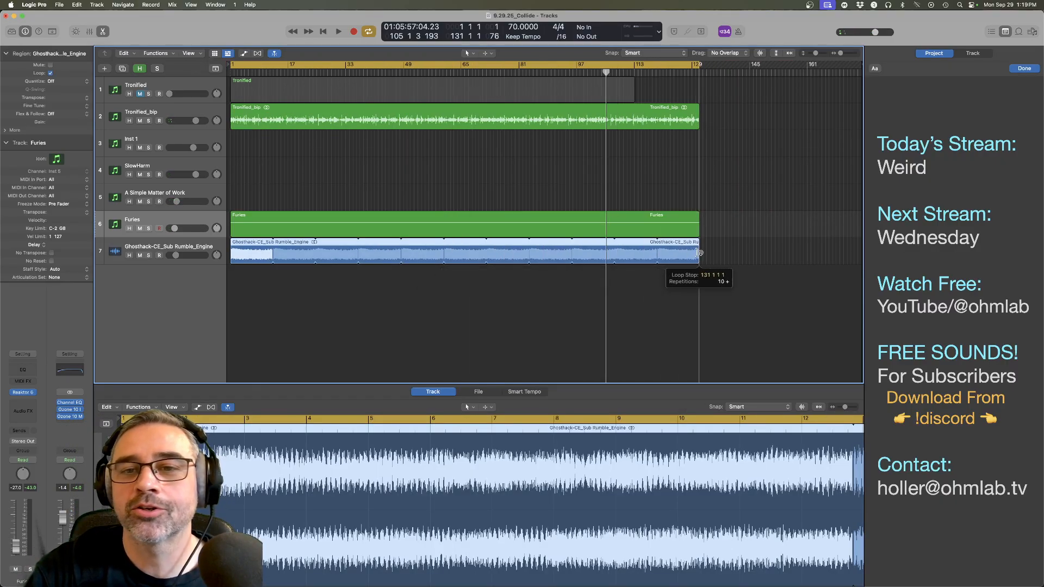
{"action": "left_click", "coordinate": [390, 315]}
{"action": "key", "text": "space"}
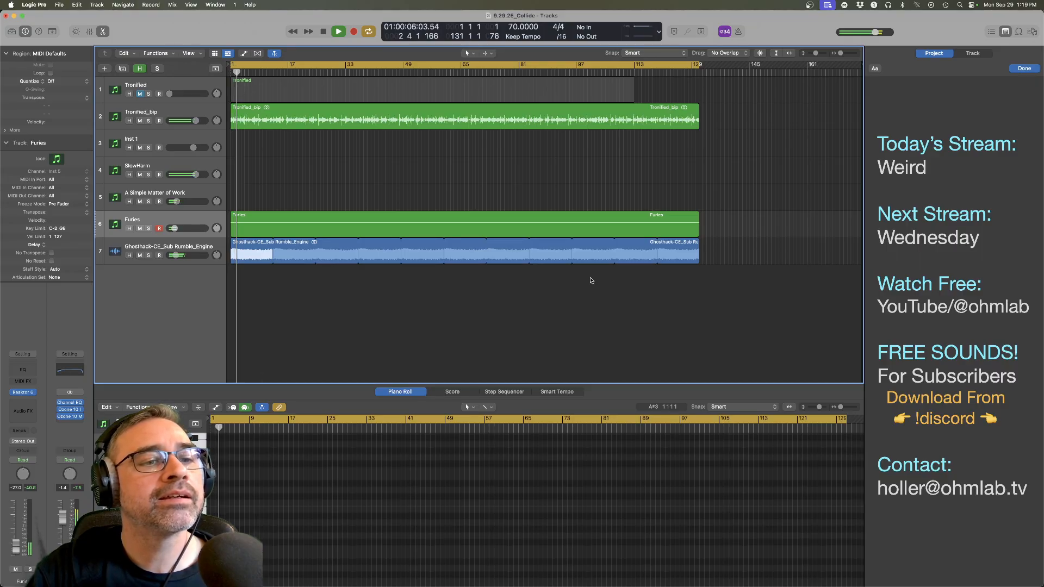
Step: Solo the SlowHarm track, pan it right to about +17, and unsolo it
{"action": "left_click", "coordinate": [155, 166]}
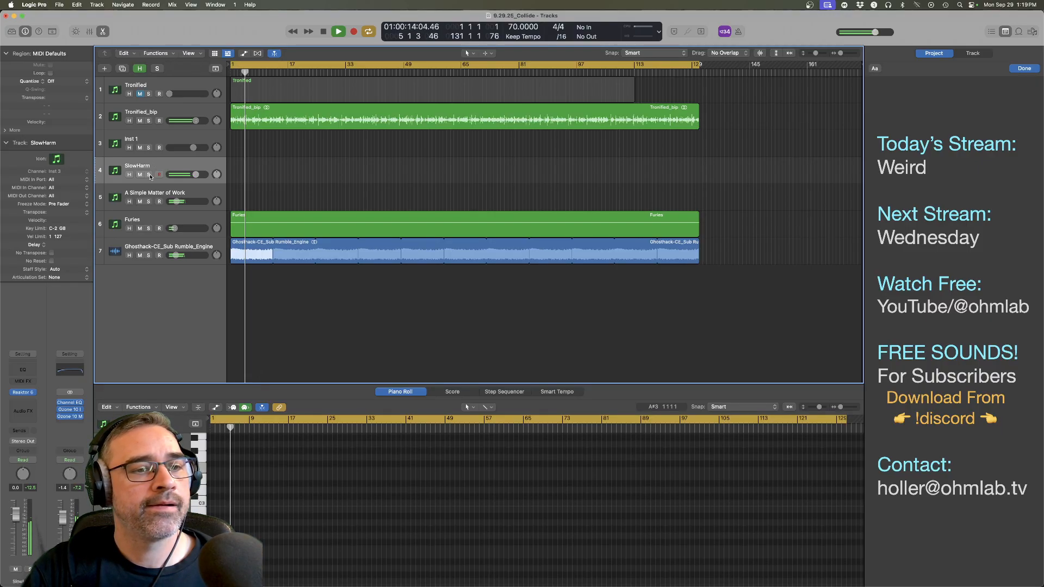
{"action": "left_click", "coordinate": [149, 175]}
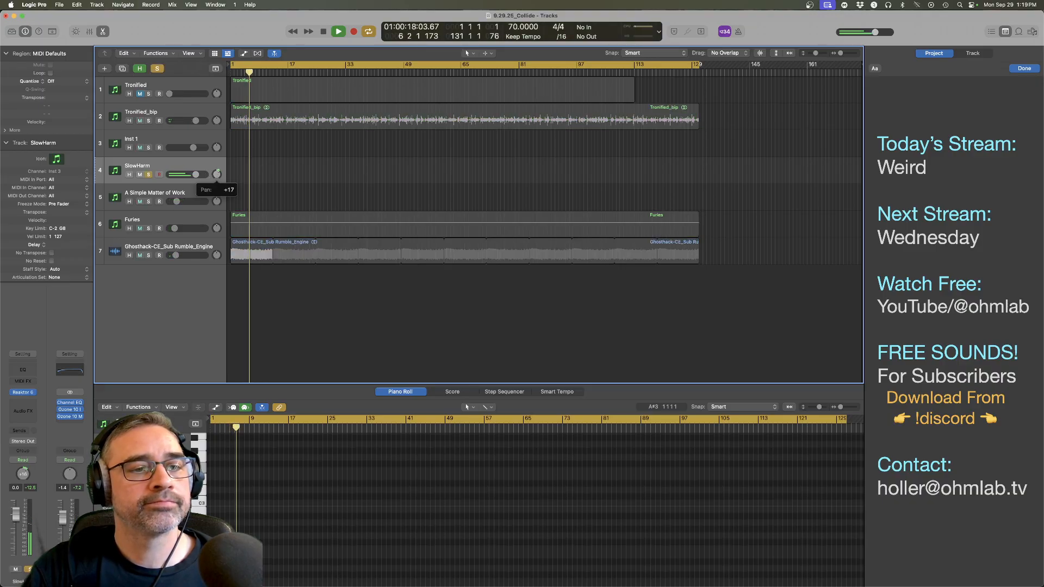
{"action": "left_click", "coordinate": [150, 174]}
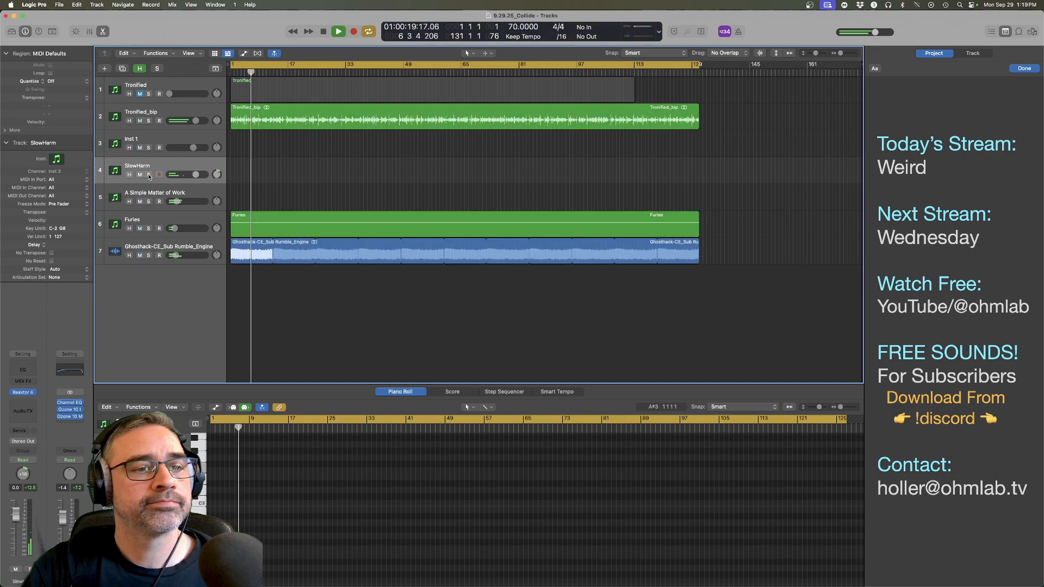
Step: Solo the A Simple Matter of Work track, pan it slightly left, and unsolo it
{"action": "left_click", "coordinate": [187, 194]}
{"action": "left_click", "coordinate": [149, 202]}
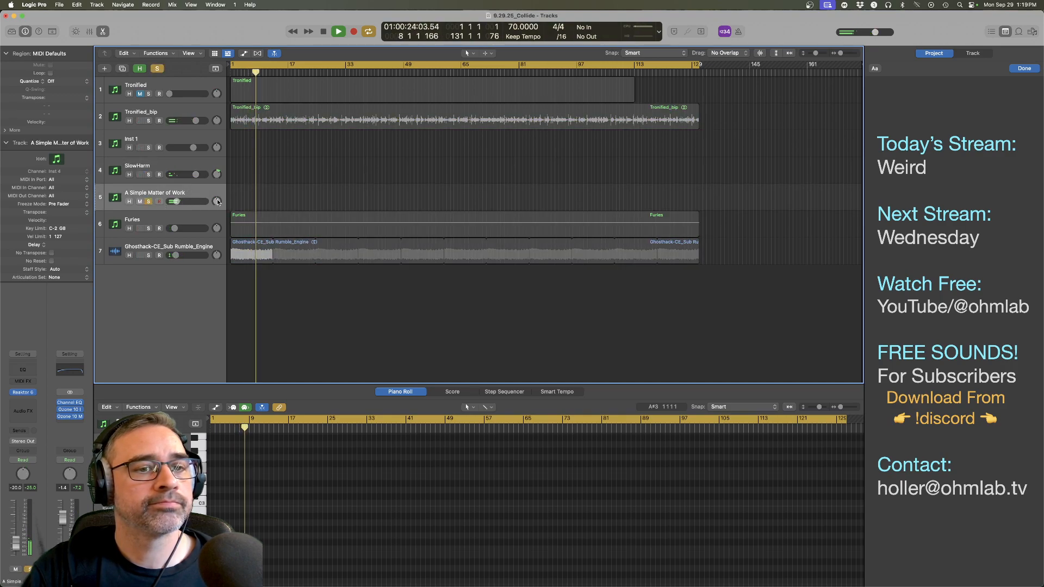
{"action": "left_click_drag", "start_coordinate": [218, 204], "coordinate": [218, 210]}
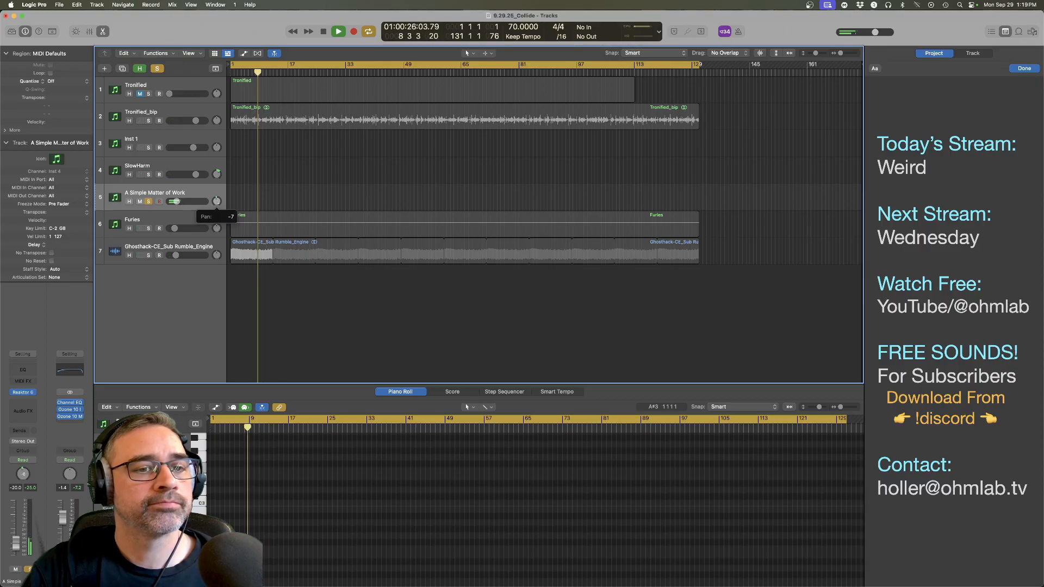
{"action": "left_click", "coordinate": [150, 201]}
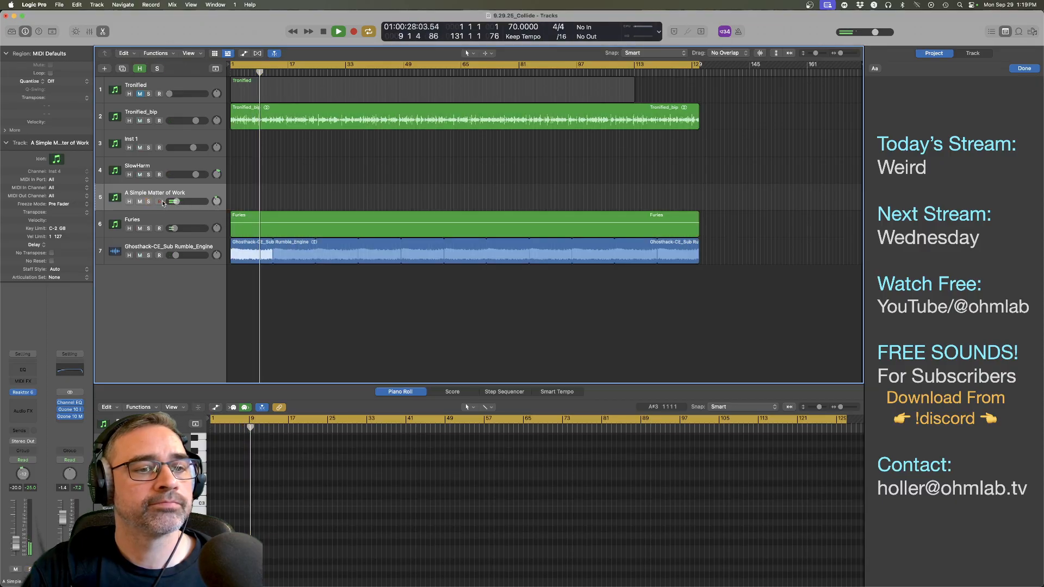
Step: Try the A Simple Matter of Work track at -19.0 dB, and lower its volume to -20.5 dB during playback
{"action": "left_click", "coordinate": [178, 204]}
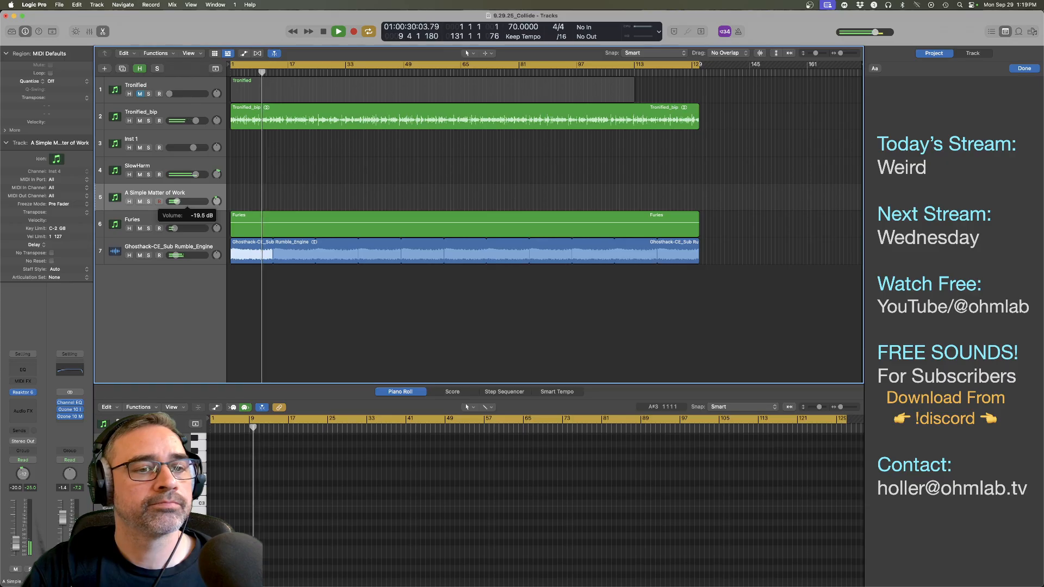
{"action": "left_click_drag", "start_coordinate": [178, 203], "coordinate": [178, 203]}
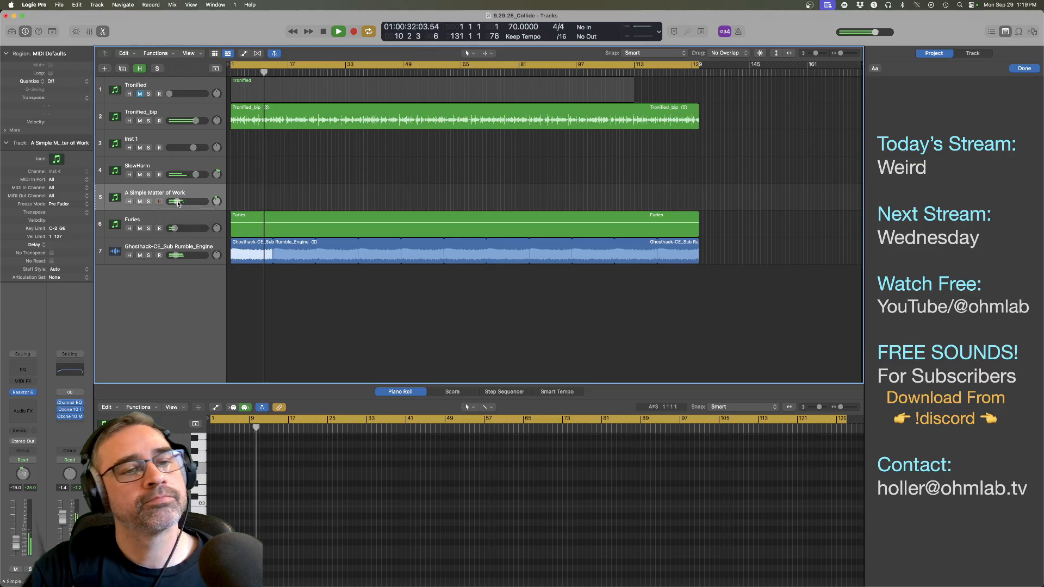
{"action": "left_click", "coordinate": [196, 176]}
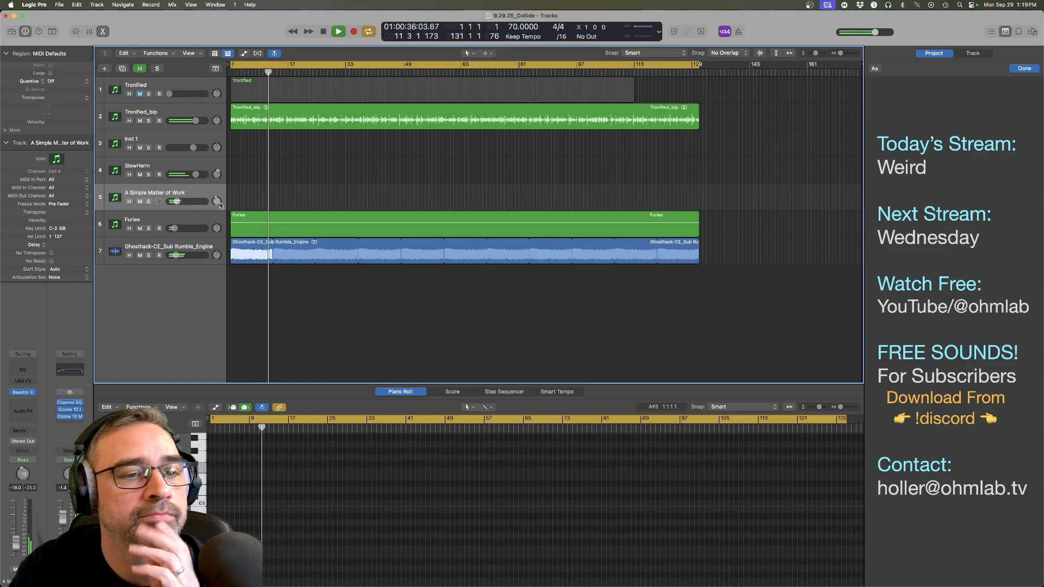
{"action": "left_click_drag", "start_coordinate": [217, 229], "coordinate": [217, 229]}
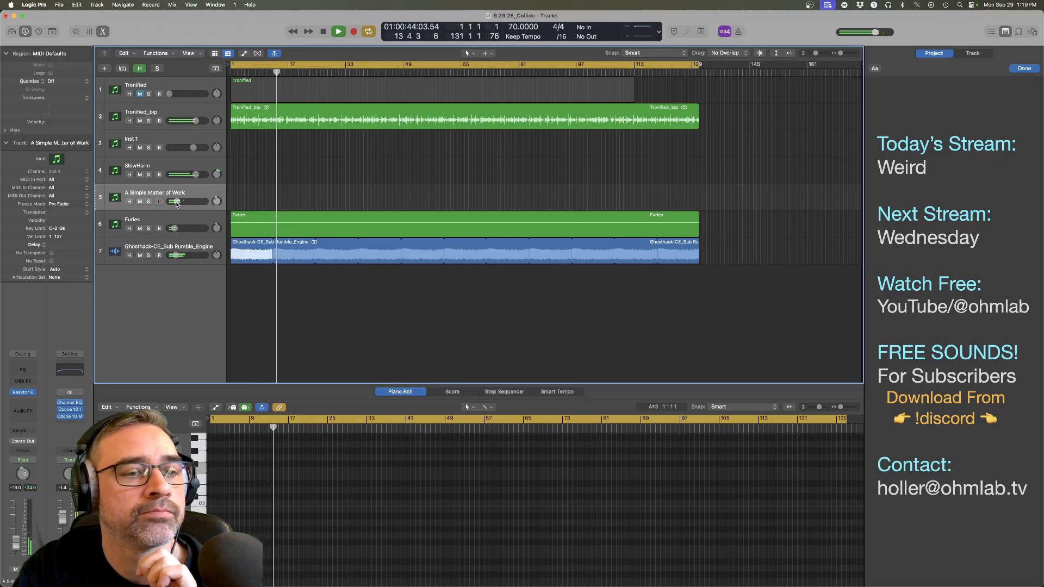
{"action": "left_click_drag", "start_coordinate": [177, 201], "coordinate": [175, 202]}
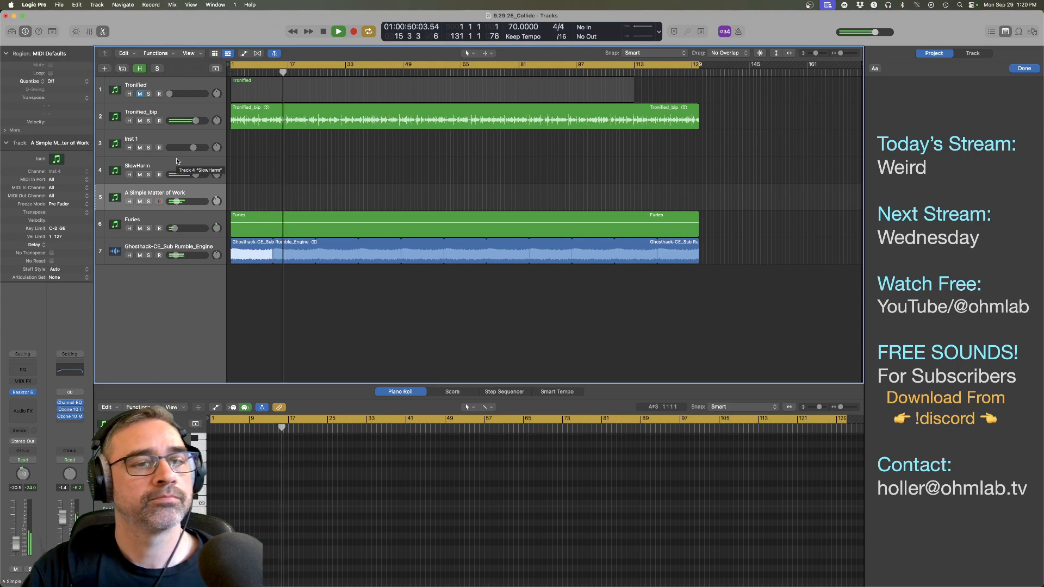
Step: Stop playback and open the XO instrument on the Inst 1 track
{"action": "left_click", "coordinate": [174, 140]}
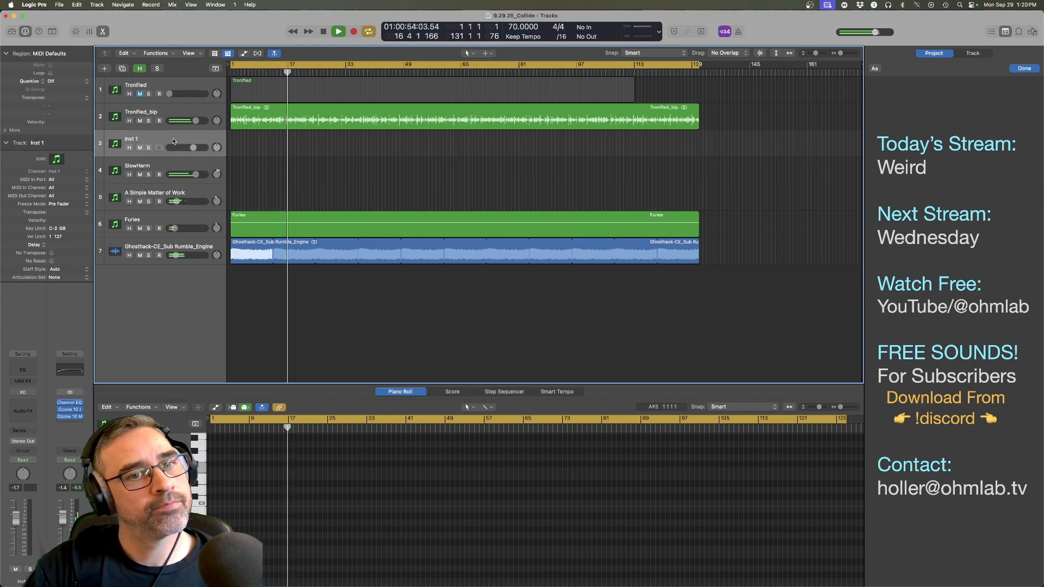
{"action": "key", "text": "space"}
{"action": "left_click", "coordinate": [23, 395]}
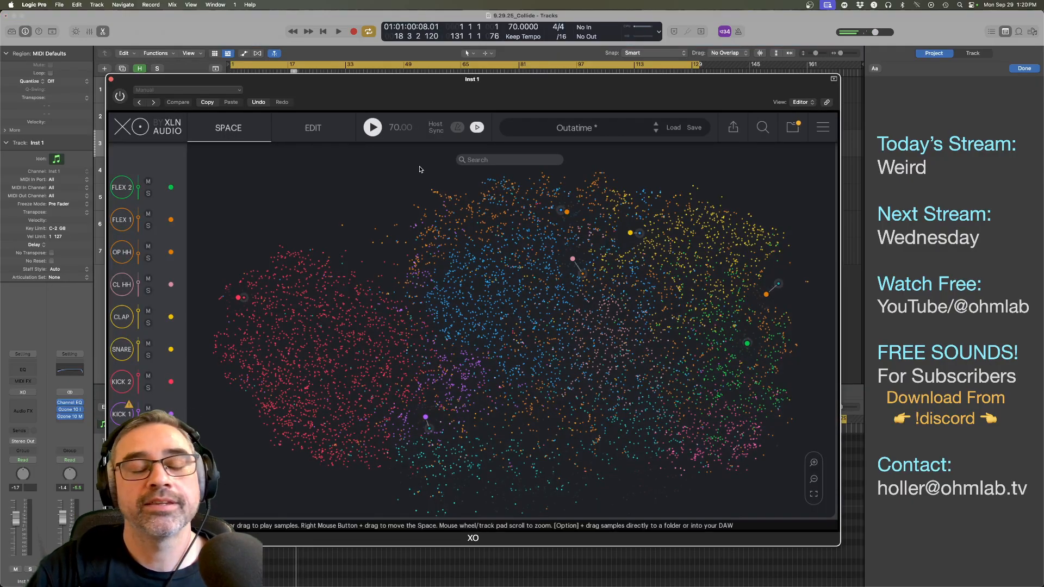
{"action": "left_click", "coordinate": [477, 129]}
{"action": "left_click", "coordinate": [477, 130]}
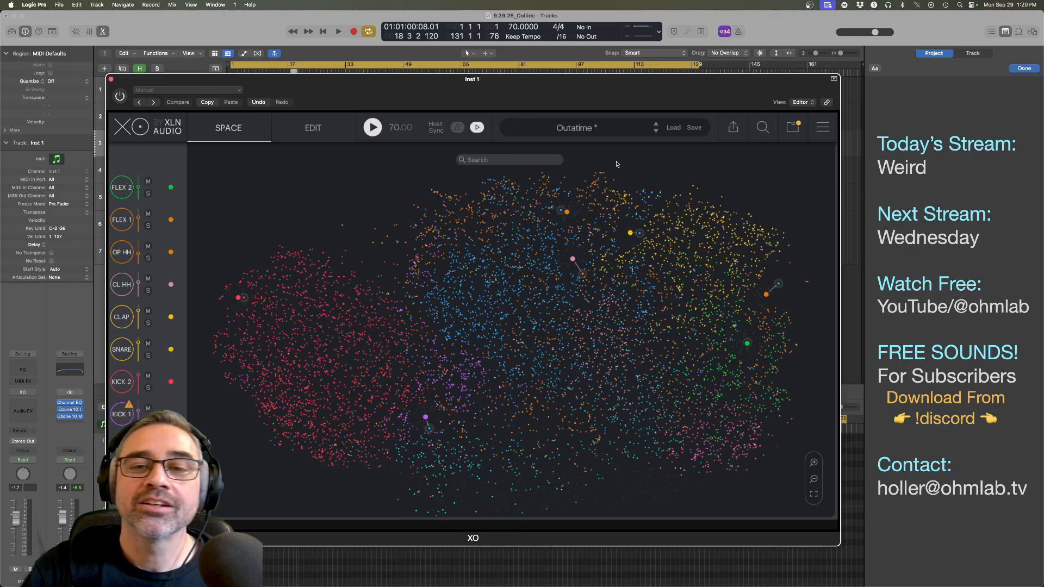
Step: View the XO preset browser during playback and return to the sample space, keeping the Outatime preset
{"action": "left_click", "coordinate": [595, 135]}
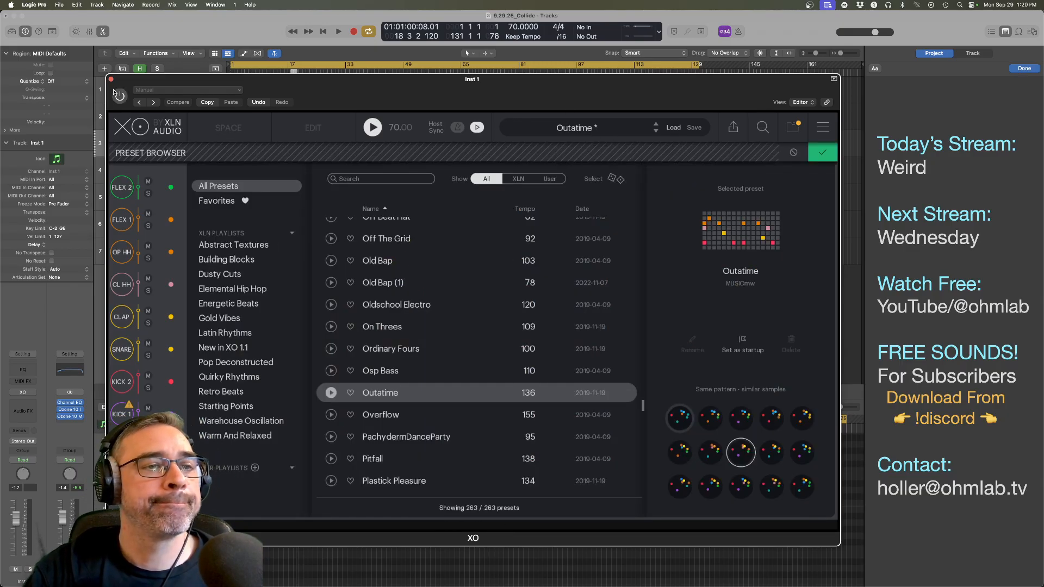
{"action": "key", "text": "space"}
{"action": "left_click_drag", "start_coordinate": [560, 101], "coordinate": [554, 132]}
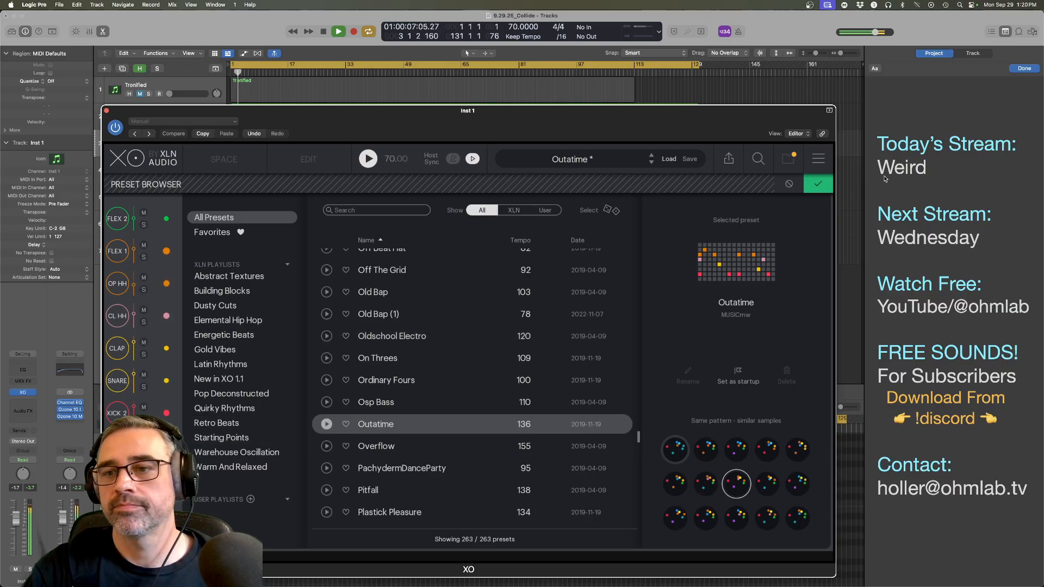
{"action": "left_click", "coordinate": [818, 184]}
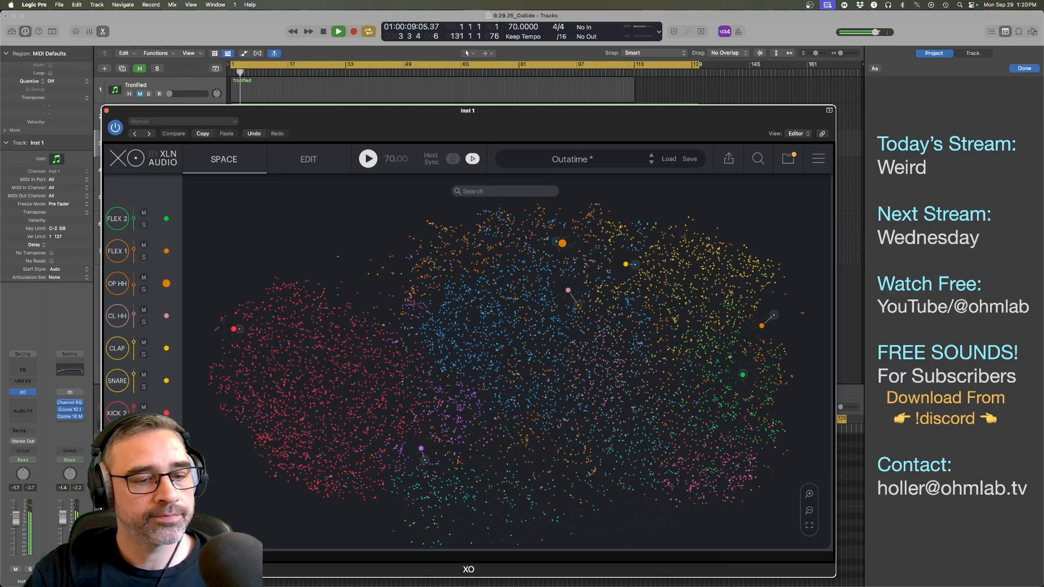
Step: Audition tom and kick samples for the KICK 1 slot, trying ResonantPulse_KickFx_SP_08.wav and dm02_808_kickdrum_051.wav in it
{"action": "left_click", "coordinate": [421, 449]}
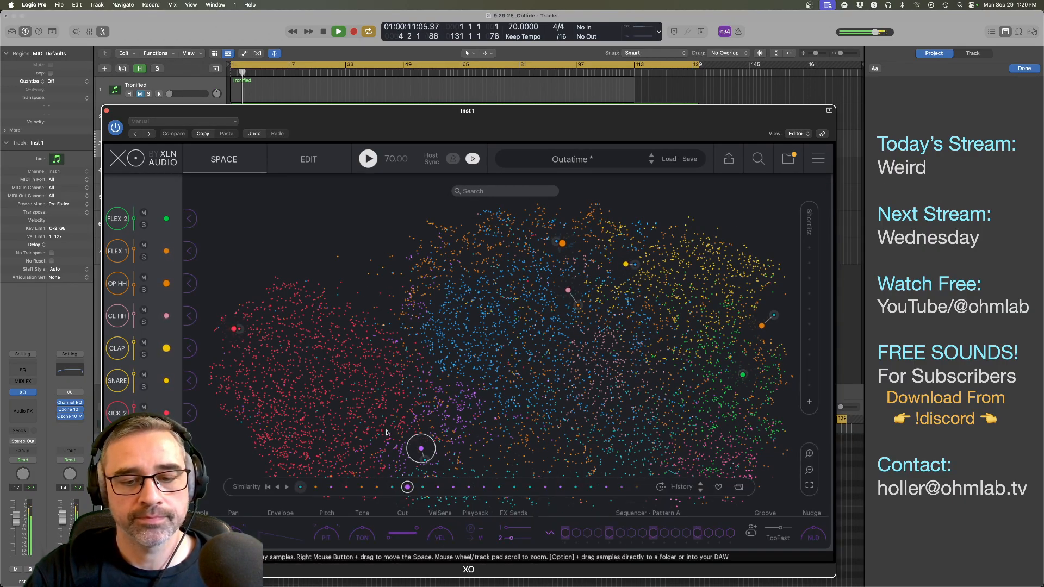
{"action": "left_click", "coordinate": [409, 460]}
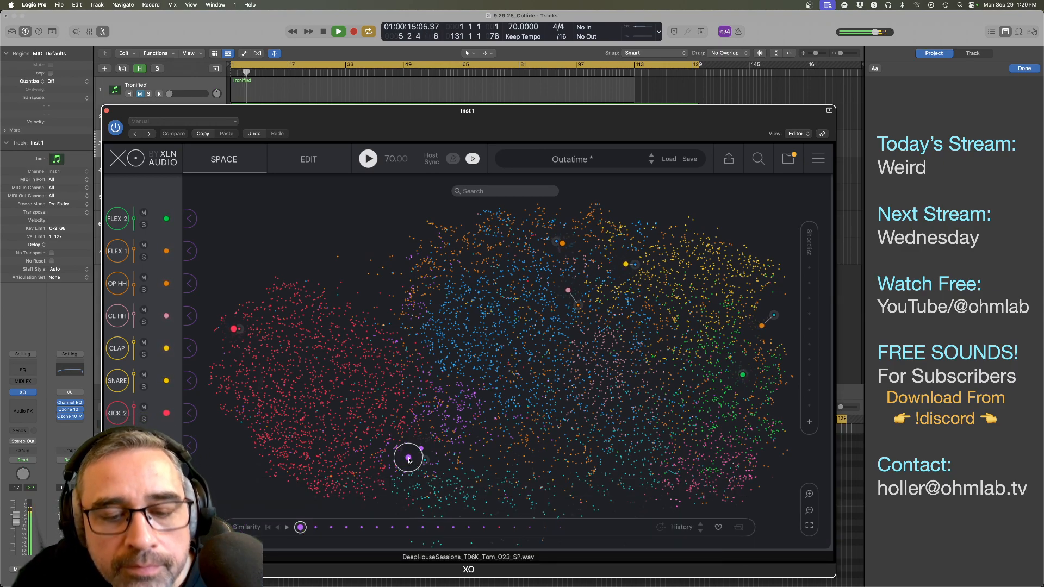
{"action": "left_click", "coordinate": [436, 454]}
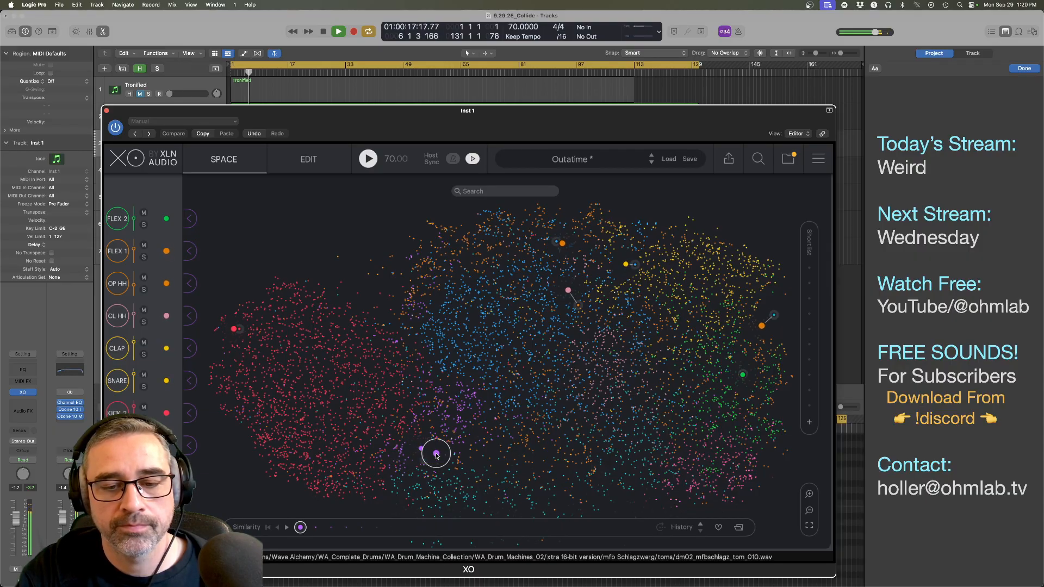
{"action": "left_click", "coordinate": [384, 469]}
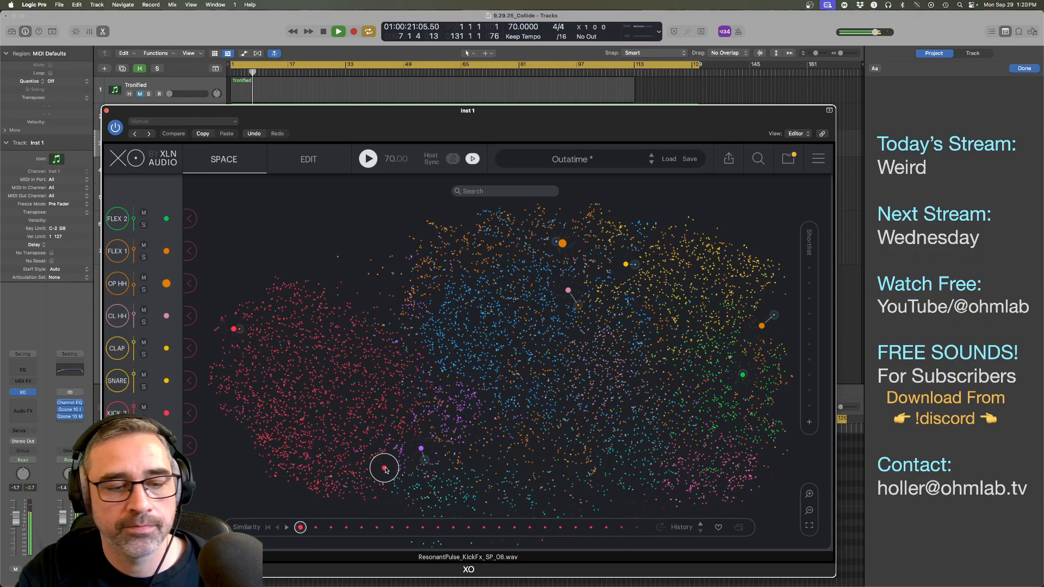
{"action": "left_click", "coordinate": [193, 448]}
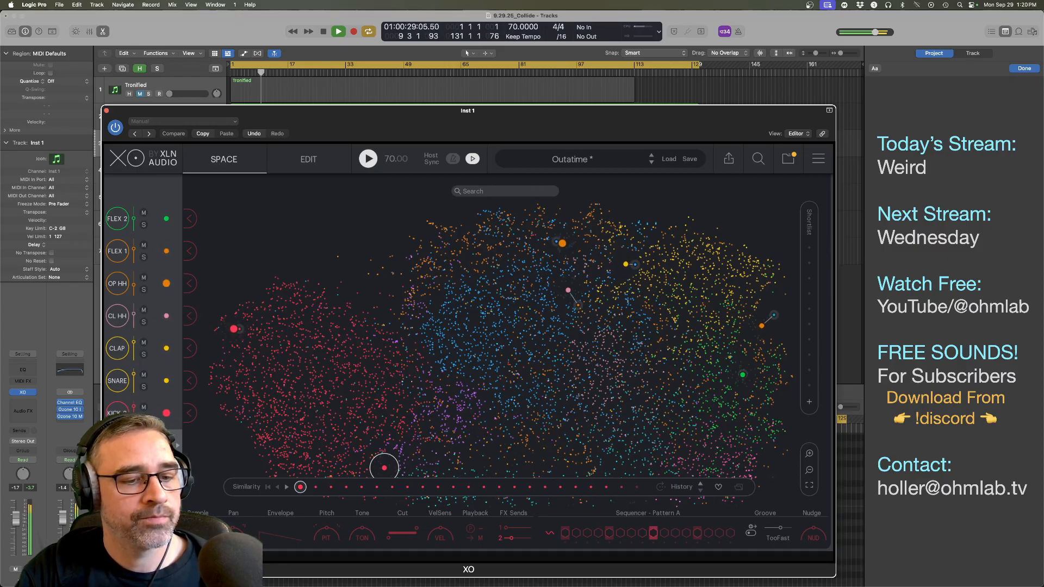
{"action": "left_click", "coordinate": [367, 471]}
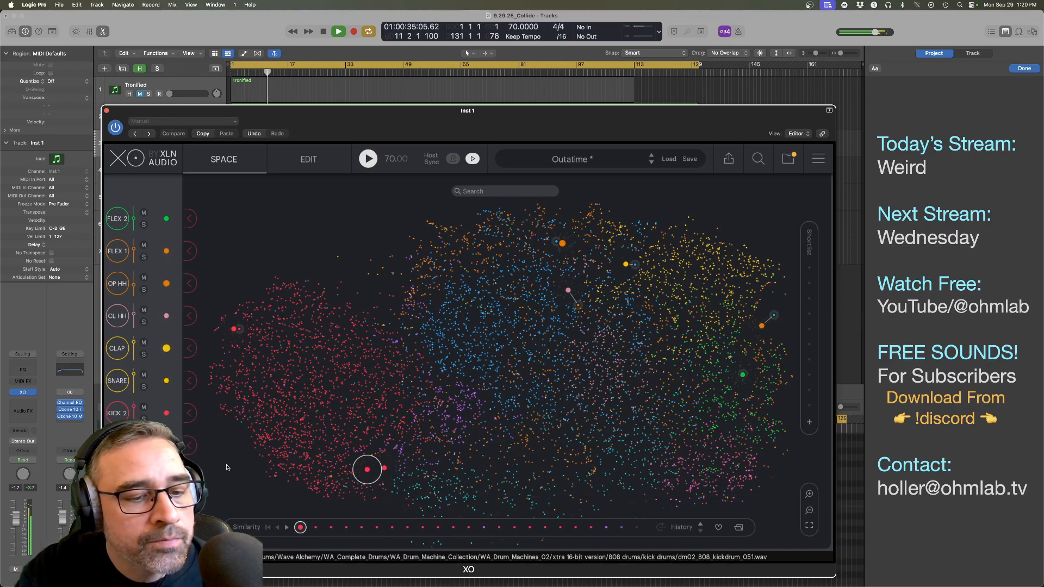
{"action": "left_click", "coordinate": [190, 446]}
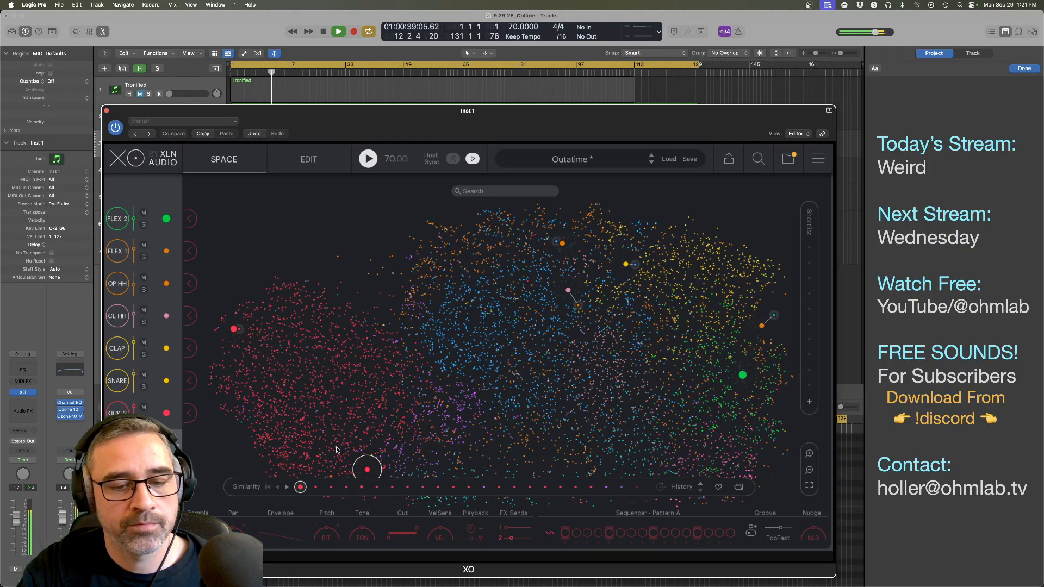
Step: Audition kick samples low in the red cluster, including TechnoOneShots_KickSub_SP_10.wav, and choose one for the KICK 1 slot
{"action": "scroll", "coordinate": [338, 452], "scroll_direction": "up", "scroll_amount": 3}
{"action": "scroll", "coordinate": [336, 452], "scroll_direction": "up", "scroll_amount": 2}
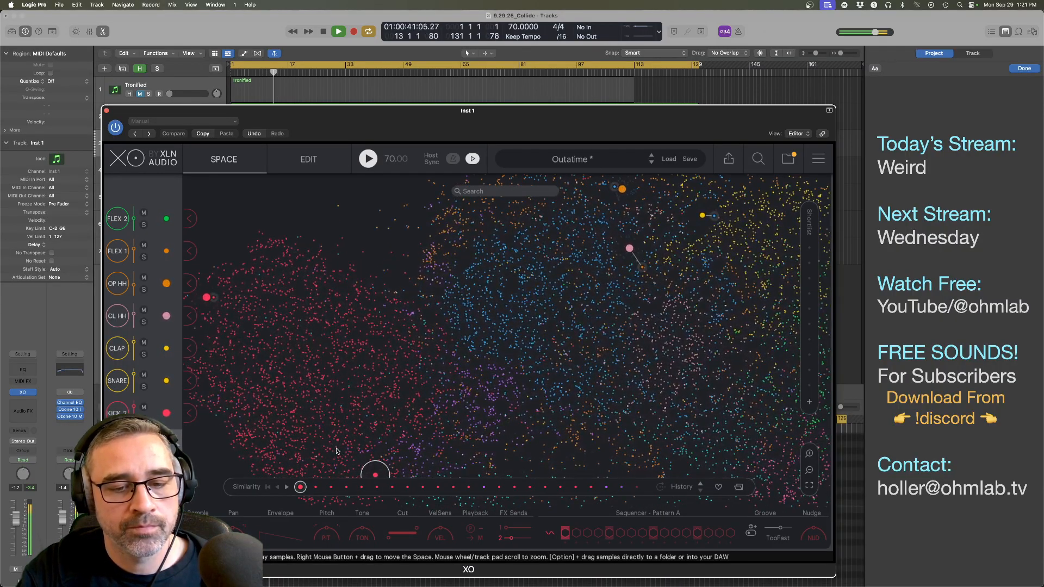
{"action": "mouse_move", "coordinate": [340, 463]}
{"action": "left_mouse_down"}
{"action": "mouse_move", "coordinate": [340, 436]}
{"action": "mouse_move", "coordinate": [329, 460]}
{"action": "mouse_move", "coordinate": [313, 455]}
{"action": "left_mouse_up"}
{"action": "left_click", "coordinate": [191, 446]}
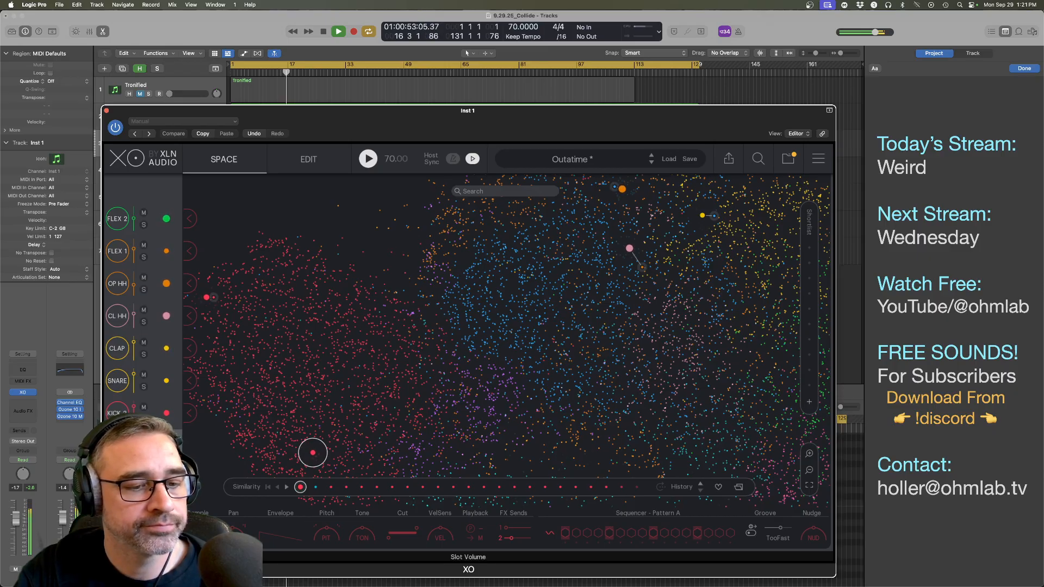
{"action": "left_click", "coordinate": [314, 455]}
{"action": "left_click", "coordinate": [314, 454]}
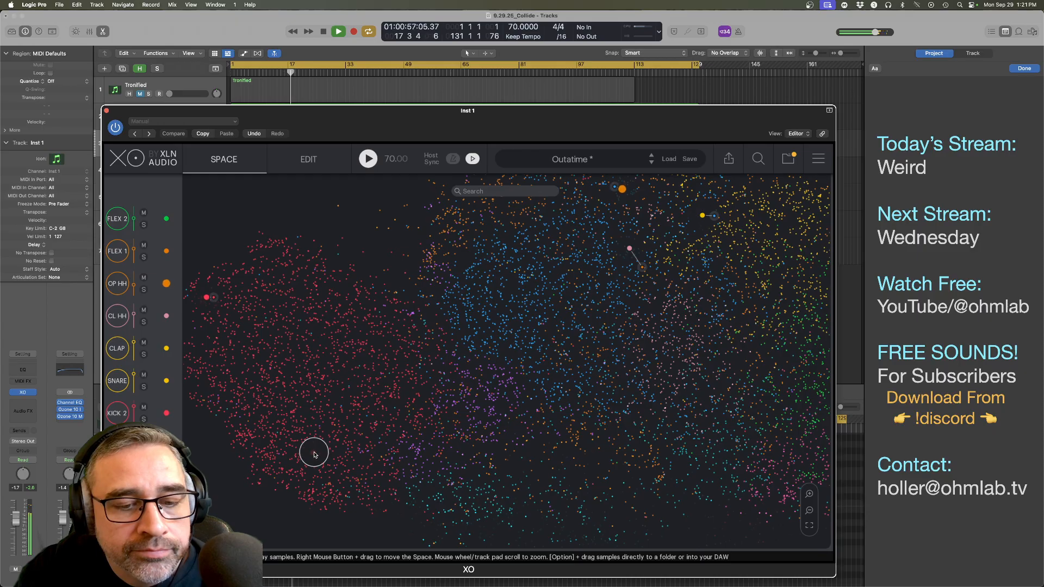
{"action": "left_click", "coordinate": [314, 454]}
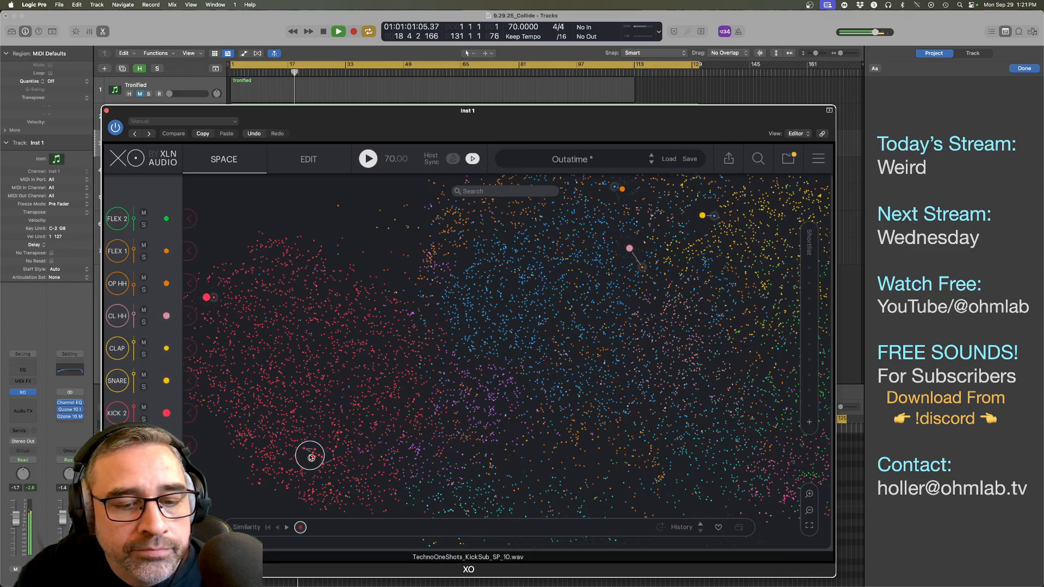
{"action": "left_click", "coordinate": [311, 458]}
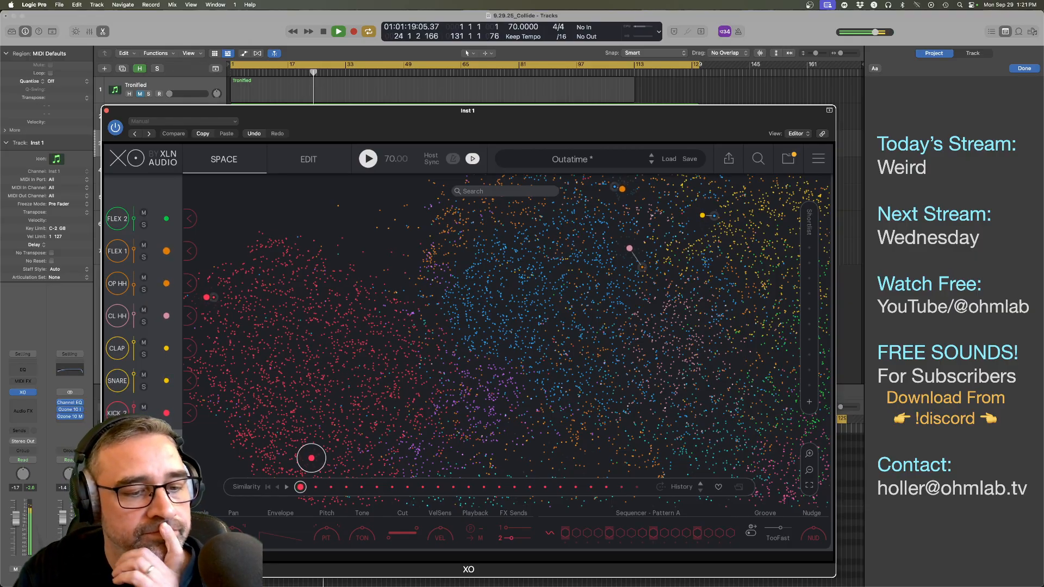
Step: Lower the KICK 1 slot volume slightly, stop playback and close the XO window
{"action": "left_click_drag", "start_coordinate": [134, 440], "coordinate": [134, 443]}
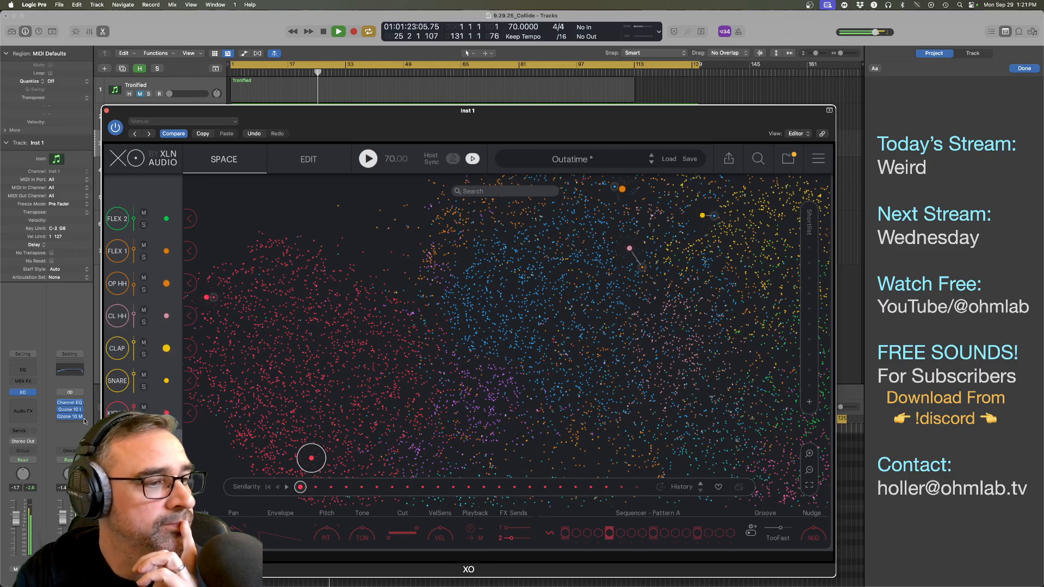
{"action": "key", "text": "super+Tab"}
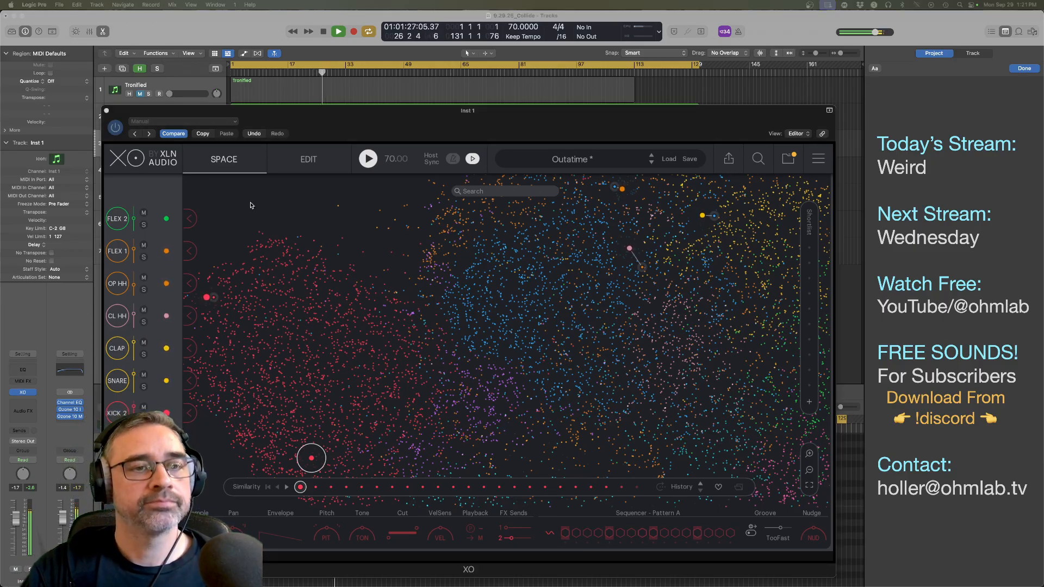
{"action": "left_click_drag", "start_coordinate": [321, 119], "coordinate": [329, 118]}
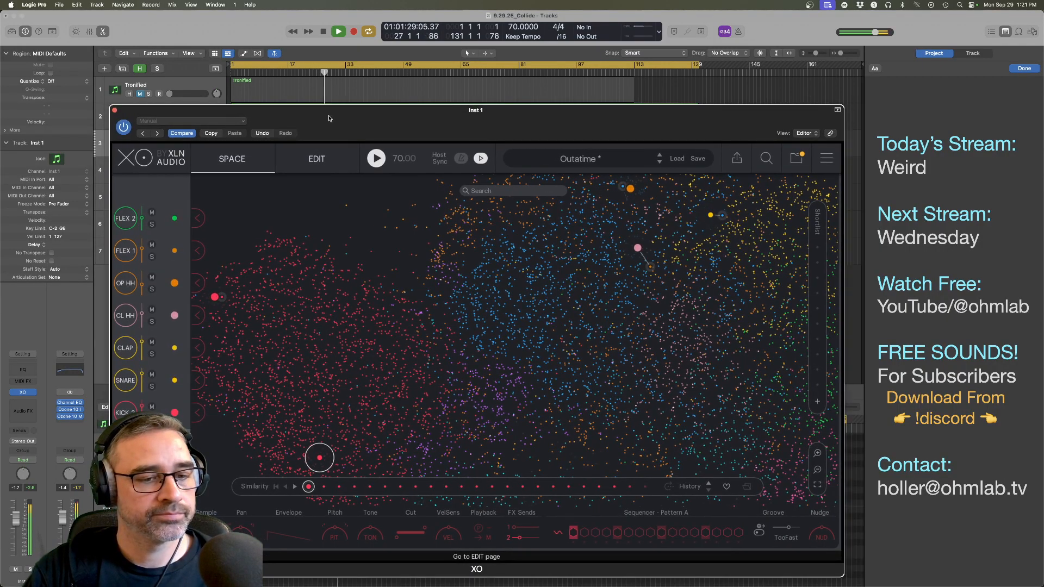
{"action": "key", "text": "space"}
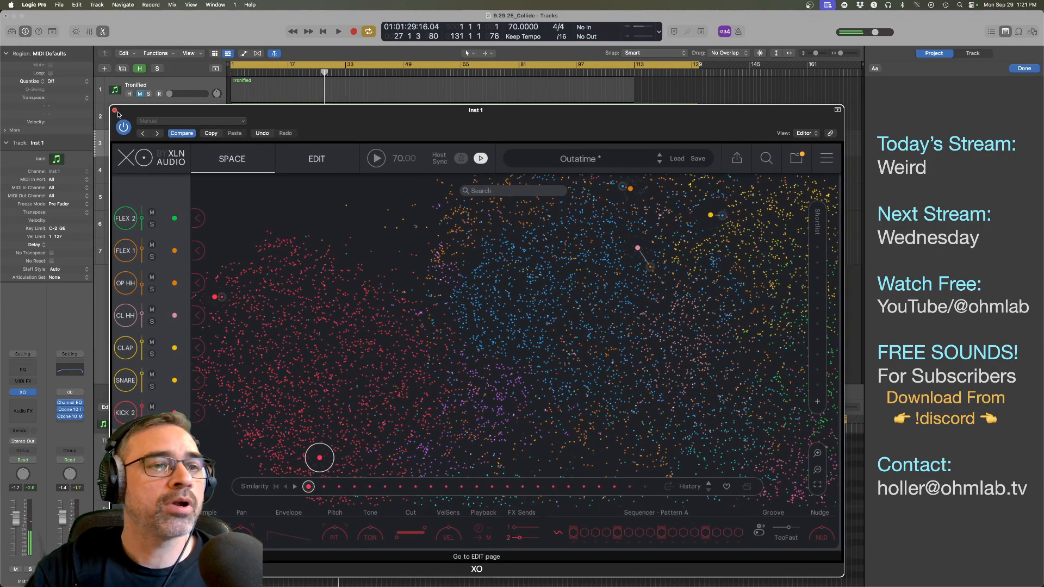
{"action": "left_click", "coordinate": [115, 111]}
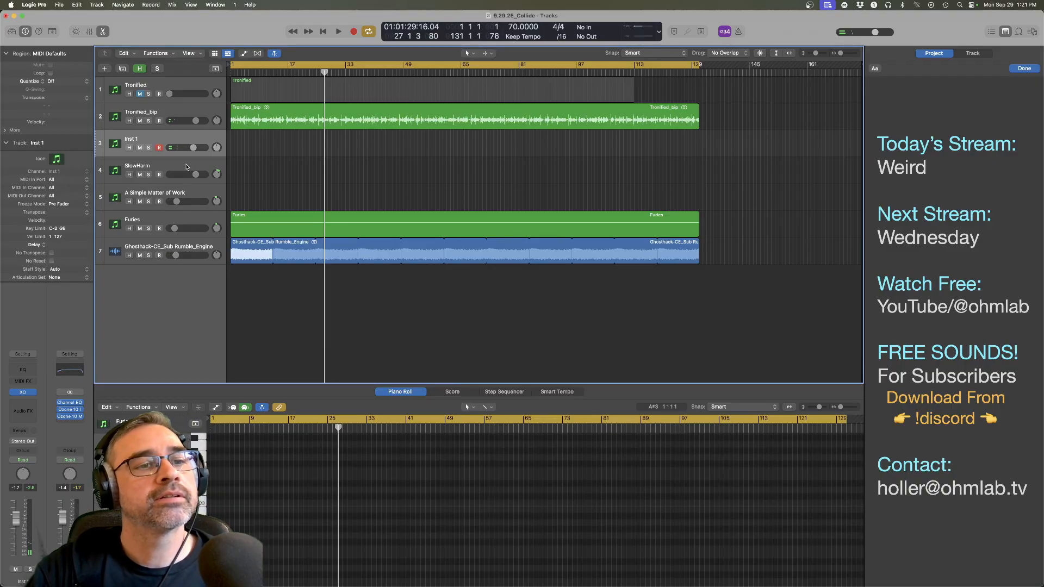
Step: Move the Inst 1 track below Ghosthack-CE_Sub Rumble_Engine and set its volume to -3.3 dB during playback
{"action": "left_click_drag", "start_coordinate": [159, 140], "coordinate": [191, 255]}
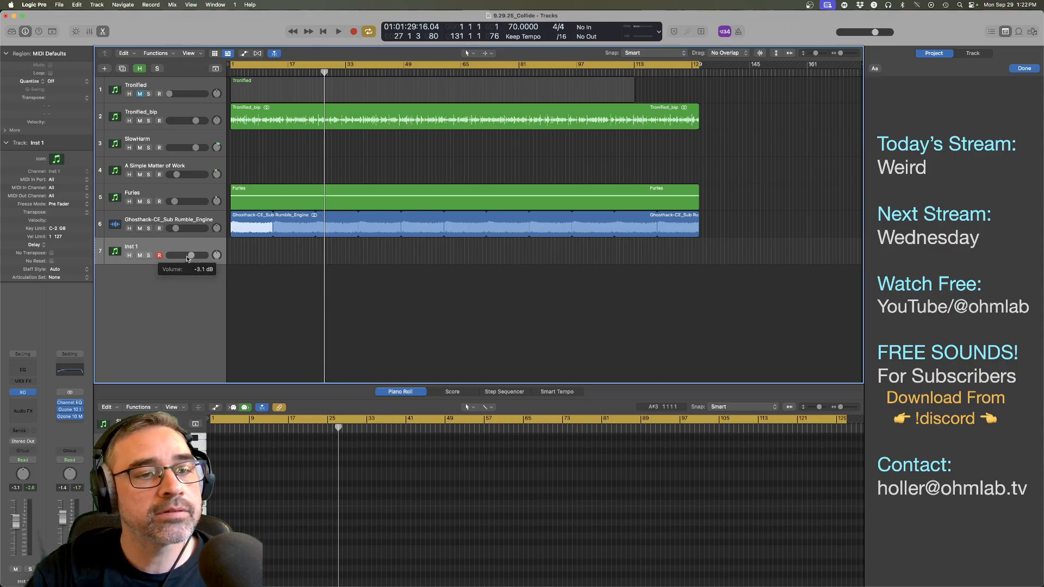
{"action": "key", "text": "space"}
{"action": "left_click_drag", "start_coordinate": [190, 257], "coordinate": [188, 257]}
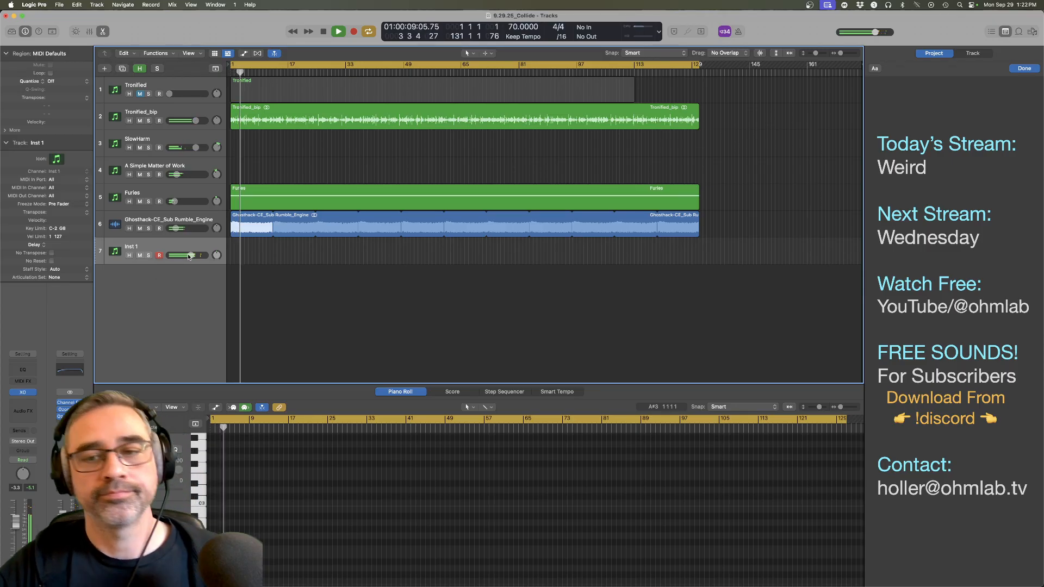
Step: Compare the mix with Inst 1 muted and unmuted, and replay the arrangement from the start
{"action": "left_click", "coordinate": [141, 255]}
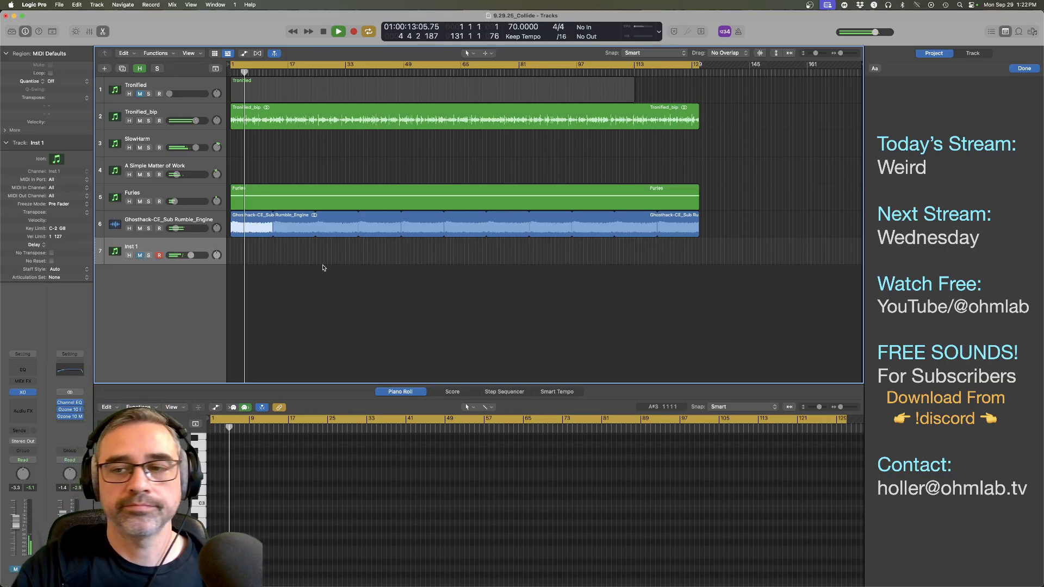
{"action": "left_click", "coordinate": [140, 255]}
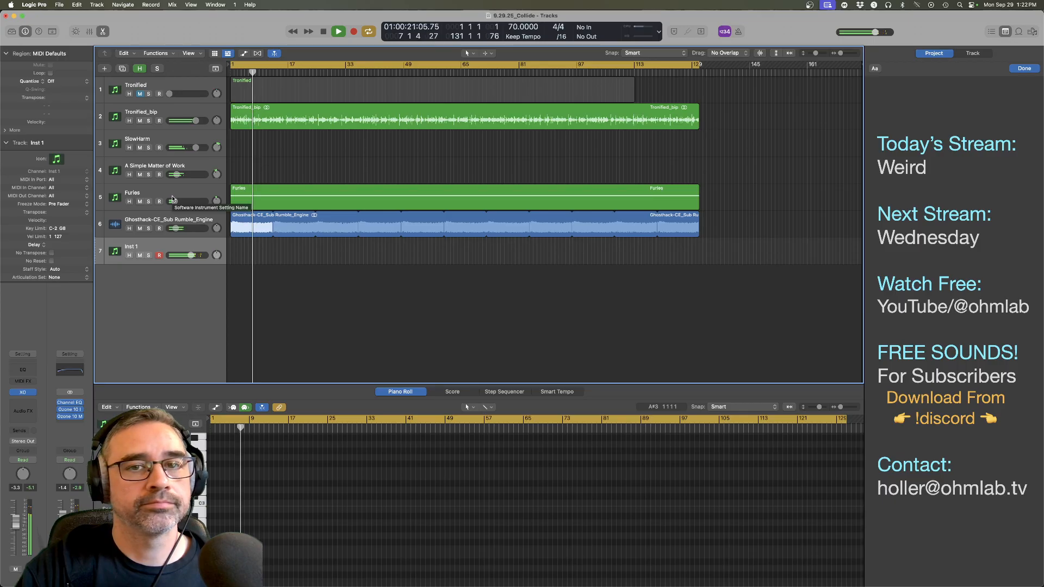
{"action": "key", "text": "space"}
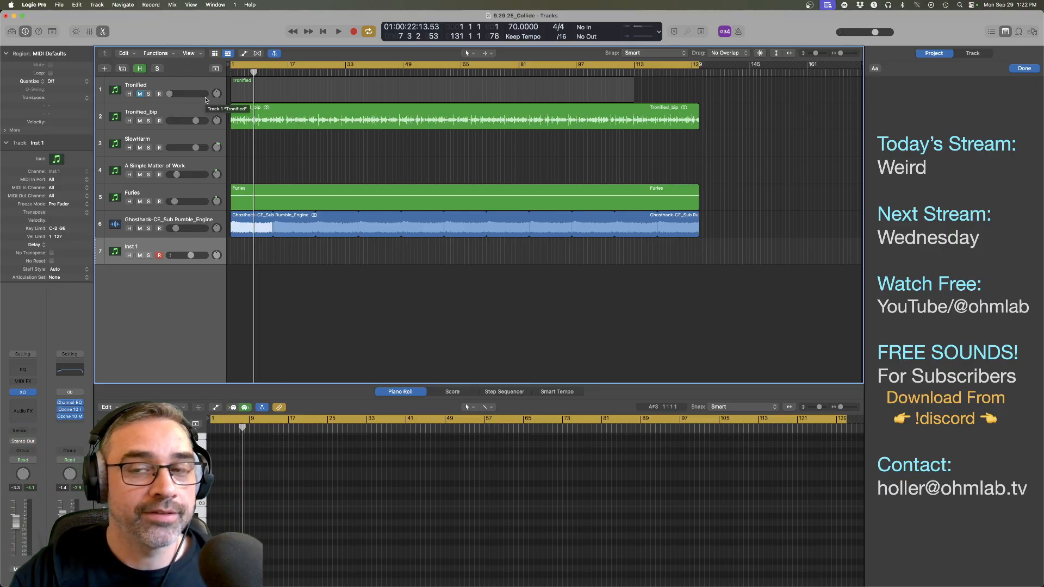
{"action": "key", "text": "Return"}
{"action": "key", "text": "space"}
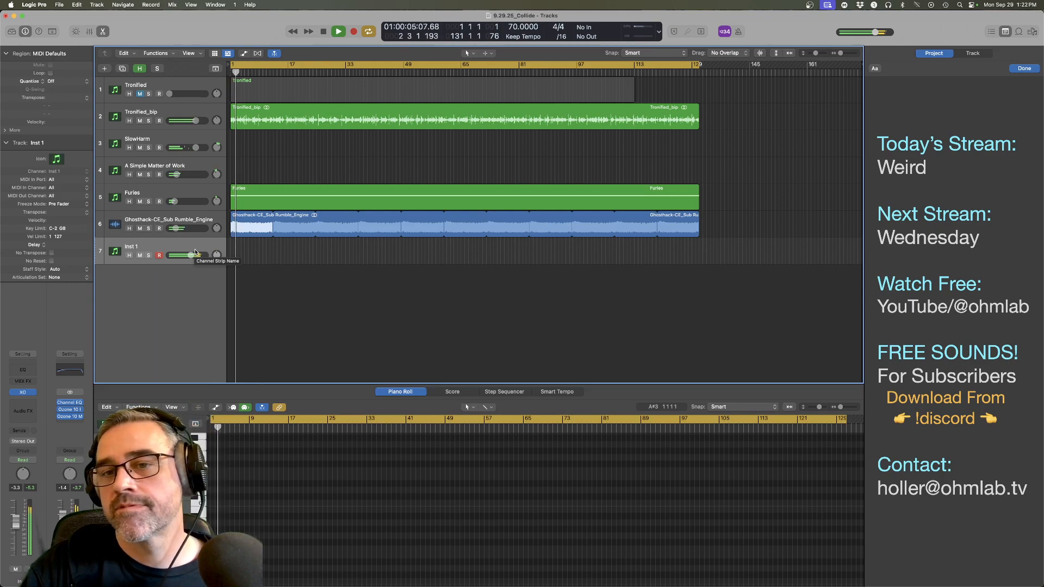
Step: Open the Reaktor 6 instrument on the SlowHarm track and solo the track
{"action": "left_click", "coordinate": [138, 141]}
{"action": "left_click", "coordinate": [23, 392]}
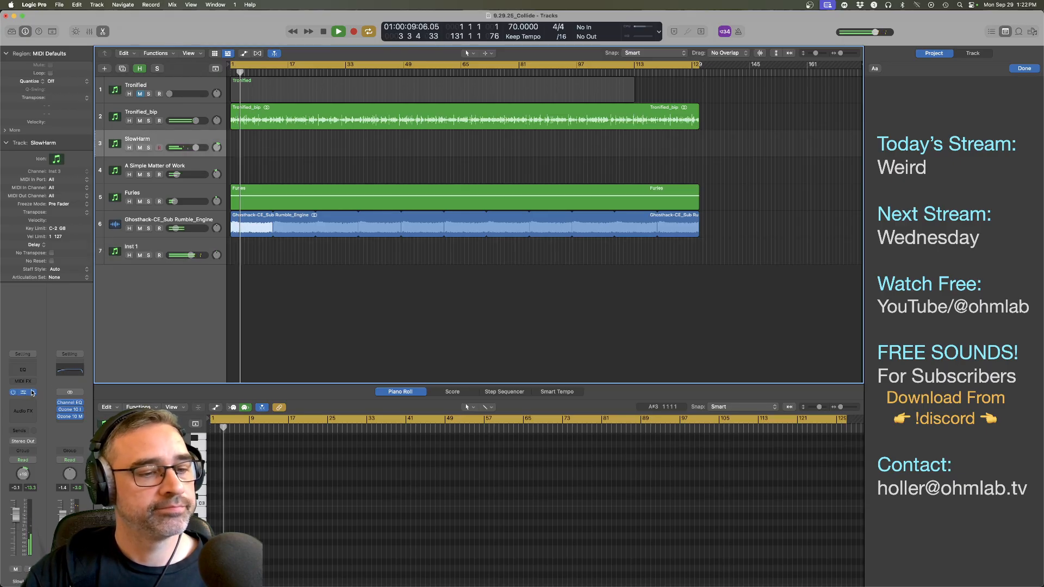
{"action": "left_click", "coordinate": [149, 148]}
{"action": "left_click", "coordinate": [149, 148]}
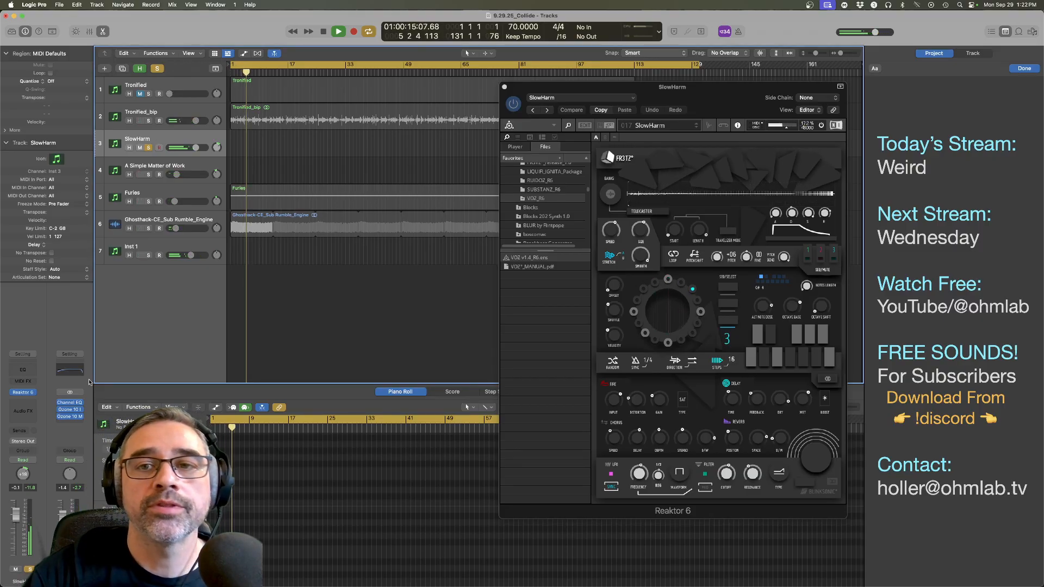
Step: Insert the Portal effect on the SlowHarm track and place its window beside the Reaktor instrument
{"action": "left_click", "coordinate": [33, 403]}
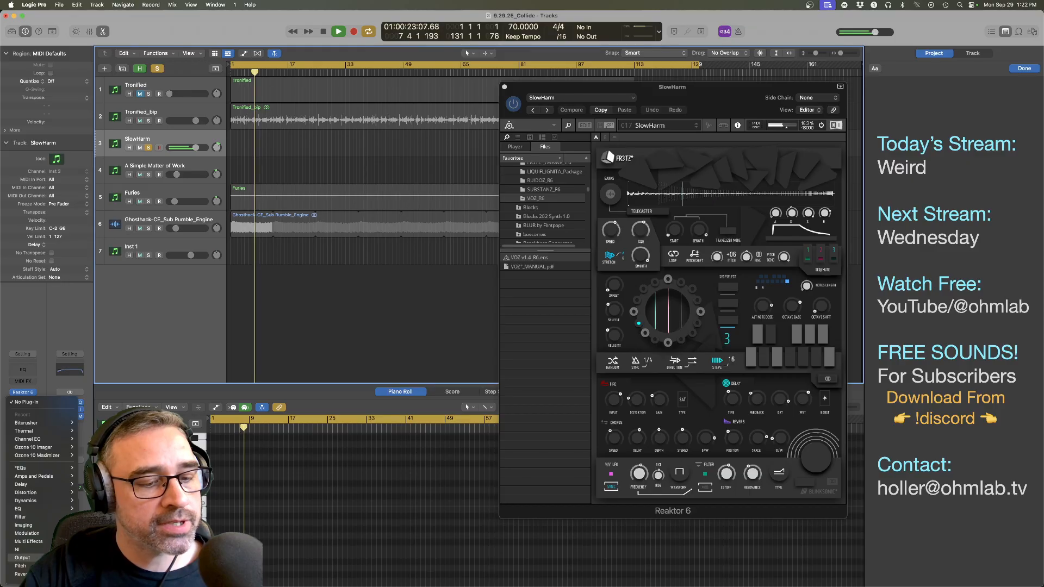
{"action": "left_click", "coordinate": [136, 560]}
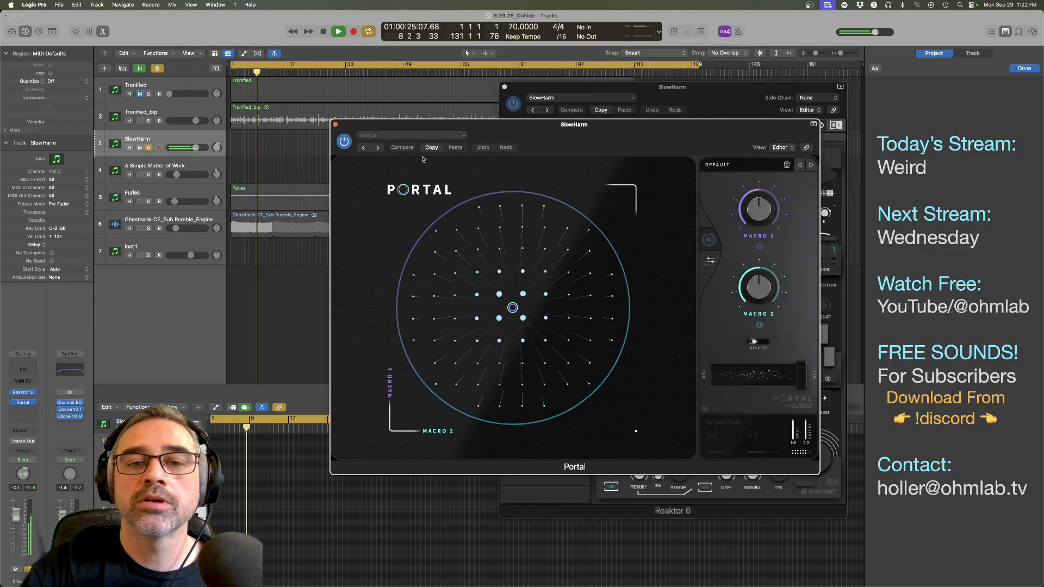
{"action": "left_click_drag", "start_coordinate": [561, 148], "coordinate": [280, 196]}
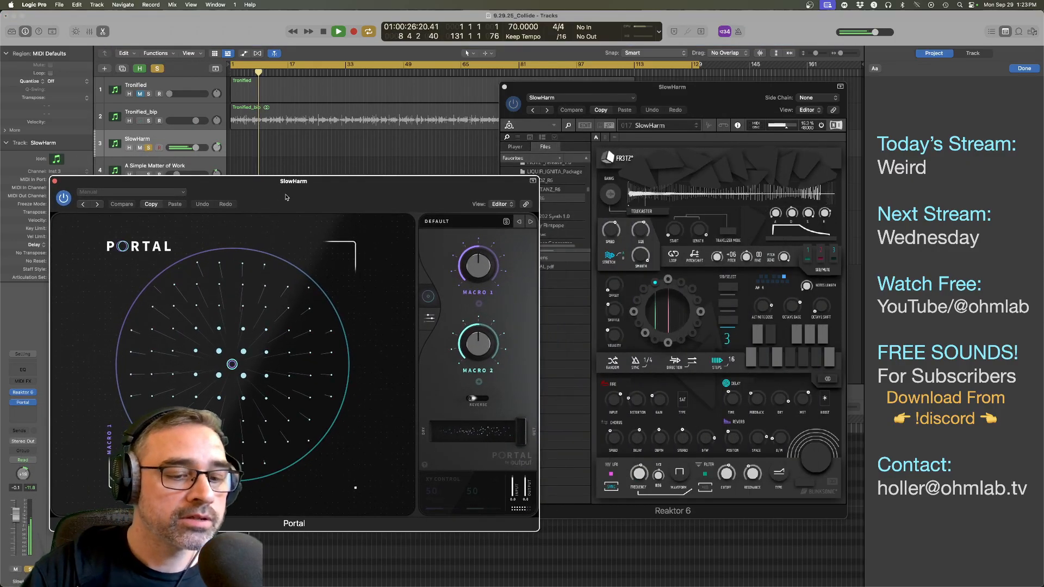
Step: Load Portal's Sleep Cycle preset, reduce its dry/wet mix to 66 percent and close the plug-in window
{"action": "left_click", "coordinate": [442, 223]}
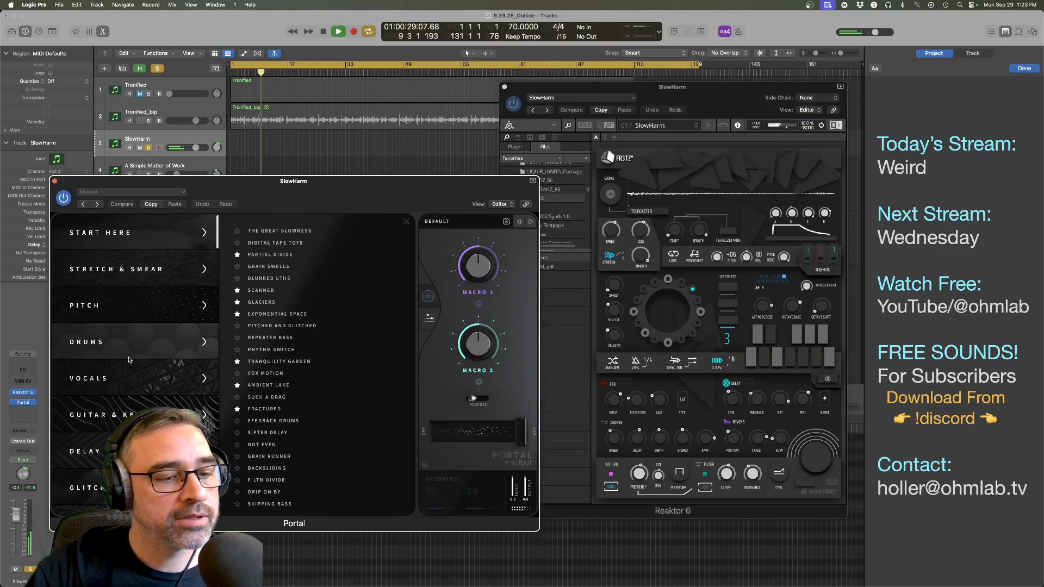
{"action": "scroll", "coordinate": [326, 326], "scroll_direction": "down", "scroll_amount": 10}
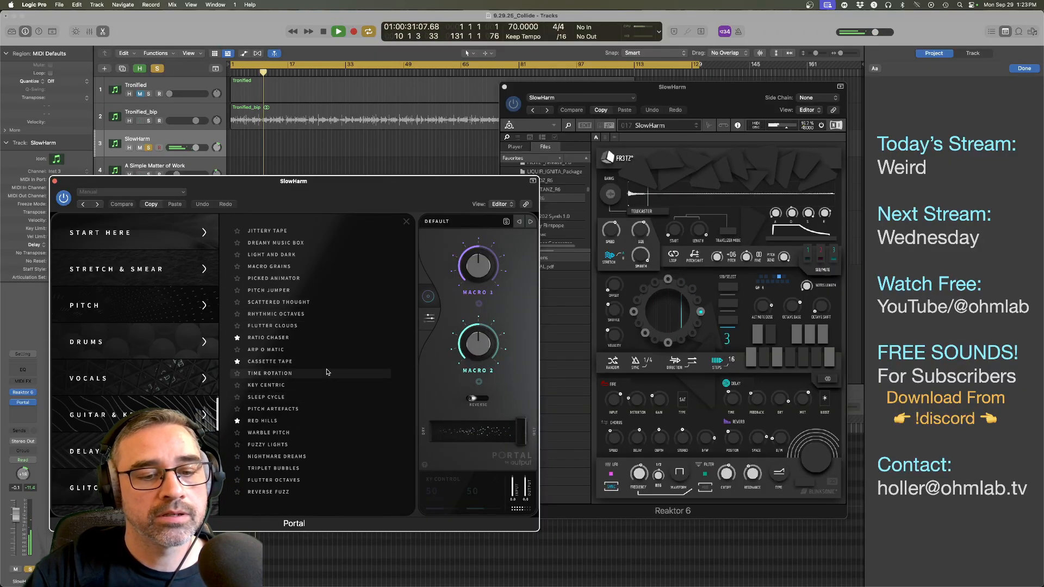
{"action": "left_click", "coordinate": [312, 398]}
{"action": "left_click_drag", "start_coordinate": [524, 439], "coordinate": [488, 435]}
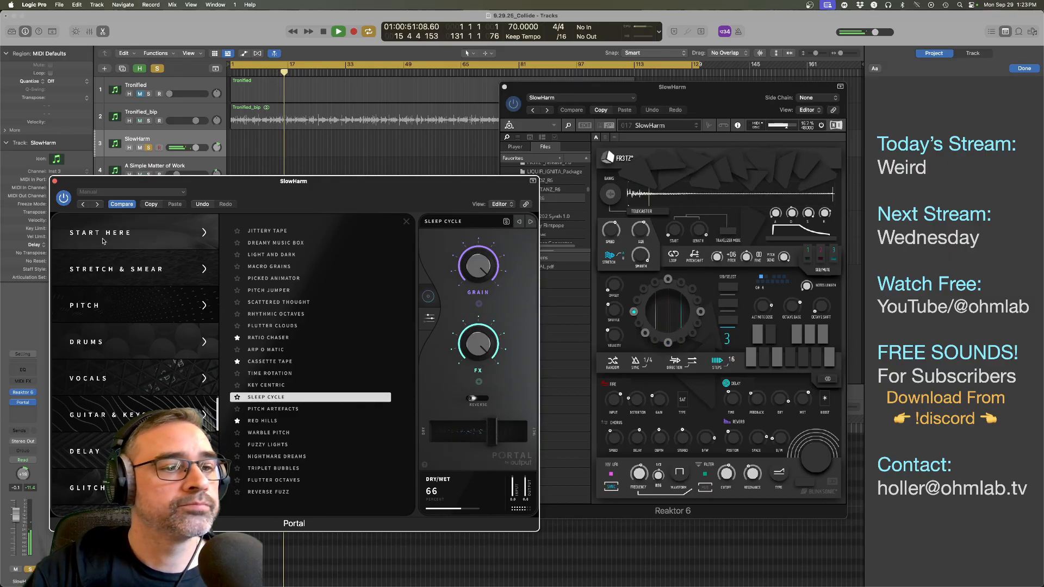
{"action": "left_click", "coordinate": [54, 182]}
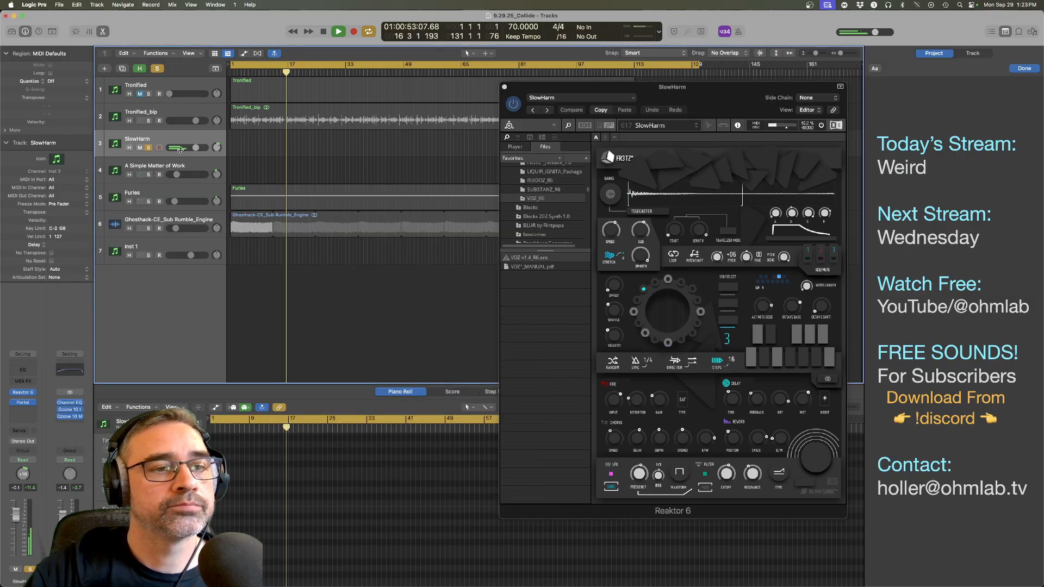
Step: Compare SlowHarm in the full mix and in solo, and replay it briefly from the start
{"action": "left_click", "coordinate": [148, 148]}
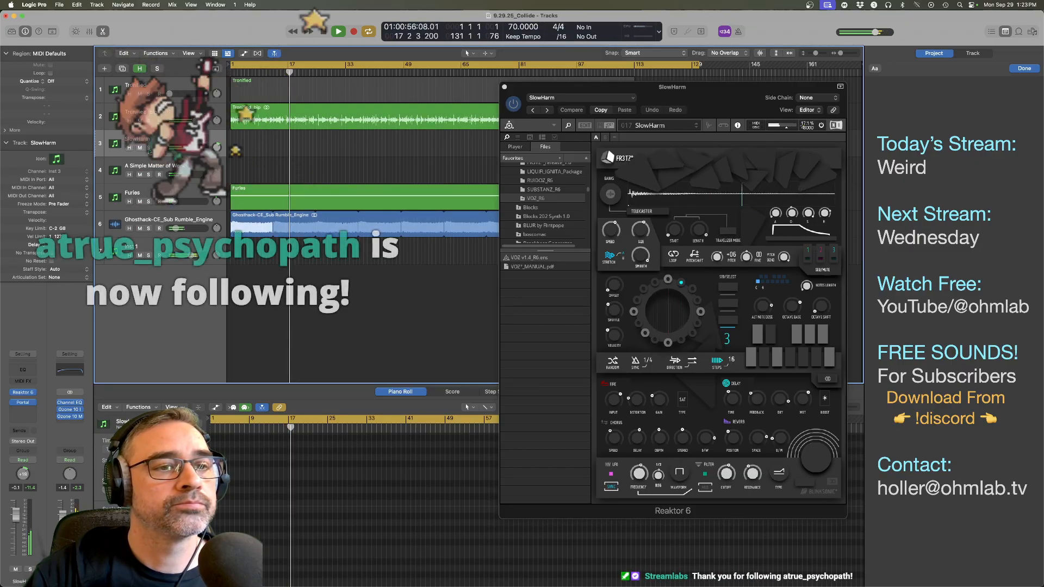
{"action": "left_click", "coordinate": [149, 148]}
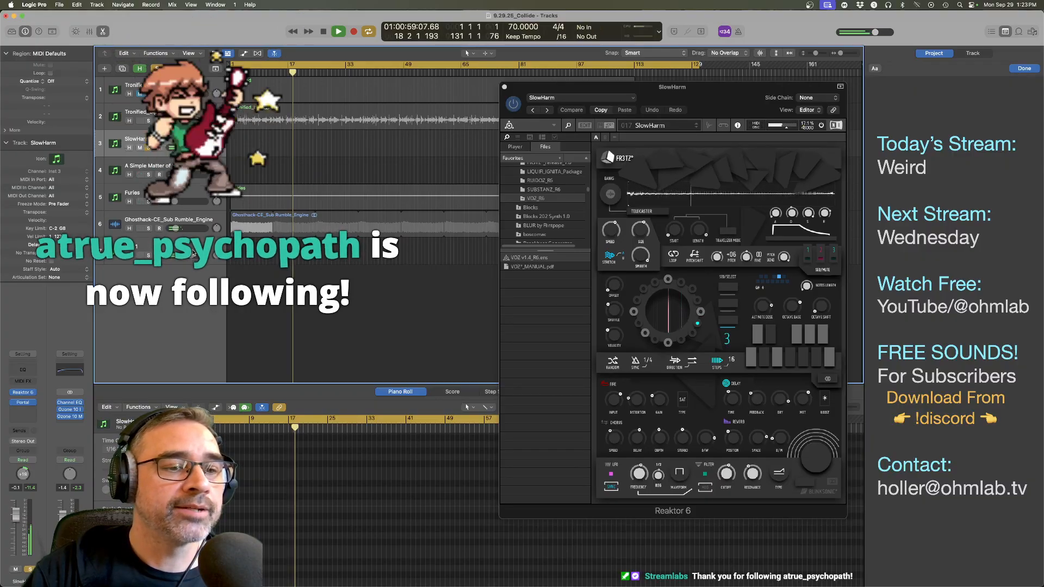
{"action": "key", "text": "space"}
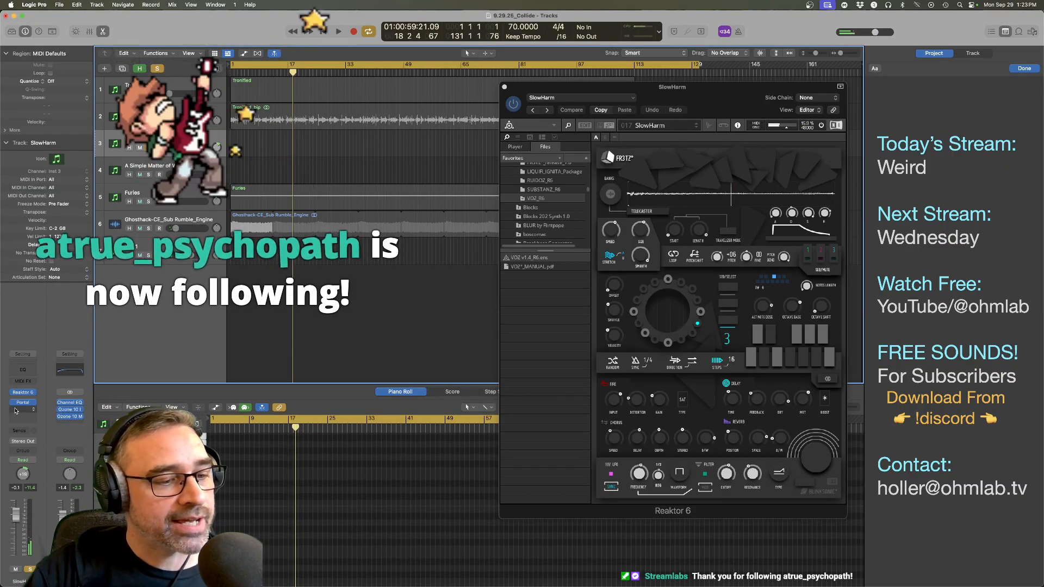
{"action": "key", "text": "Return"}
{"action": "key", "text": "space"}
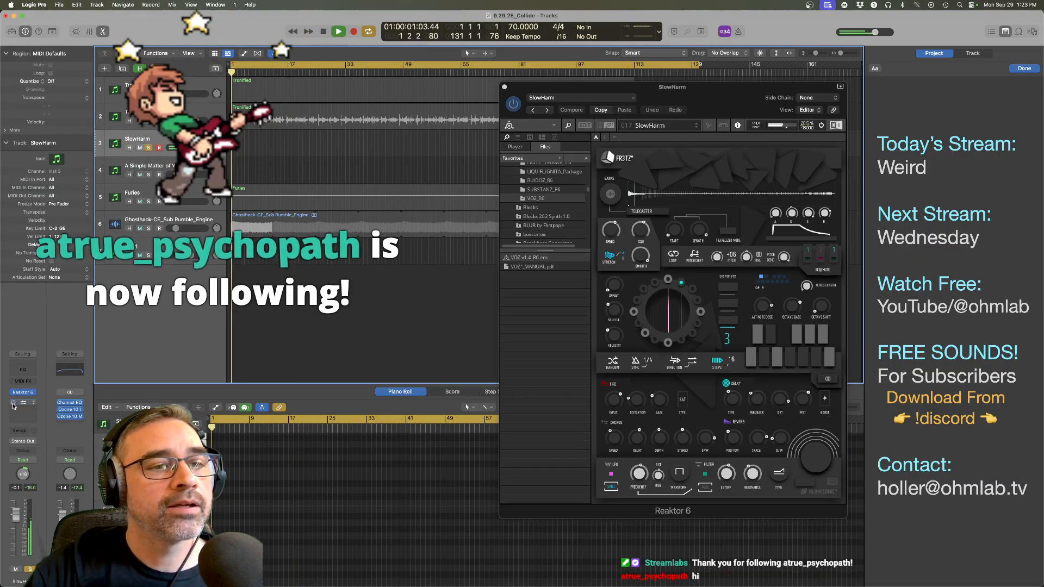
{"action": "key", "text": "space"}
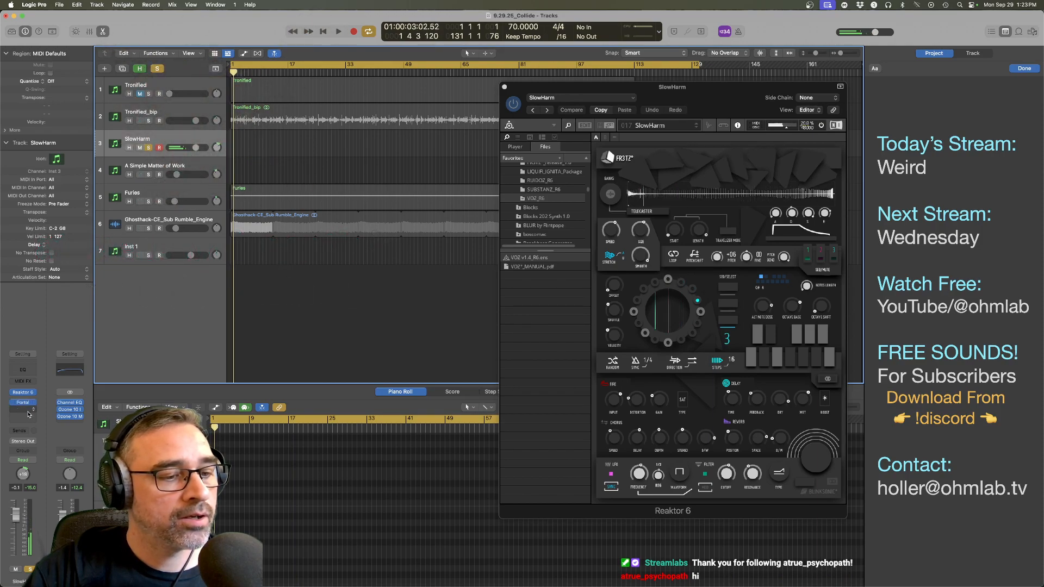
Step: Insert Overdrive after Portal on SlowHarm and set its drive to 2.75 dB and tone to 10600 Hz during playback
{"action": "left_click", "coordinate": [30, 411]}
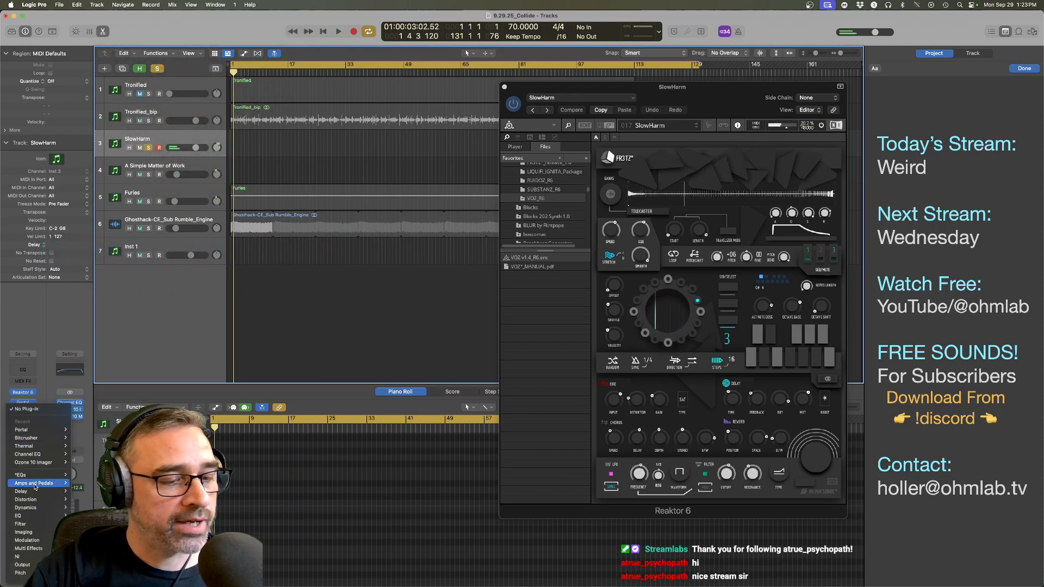
{"action": "mouse_move", "coordinate": [37, 502]}
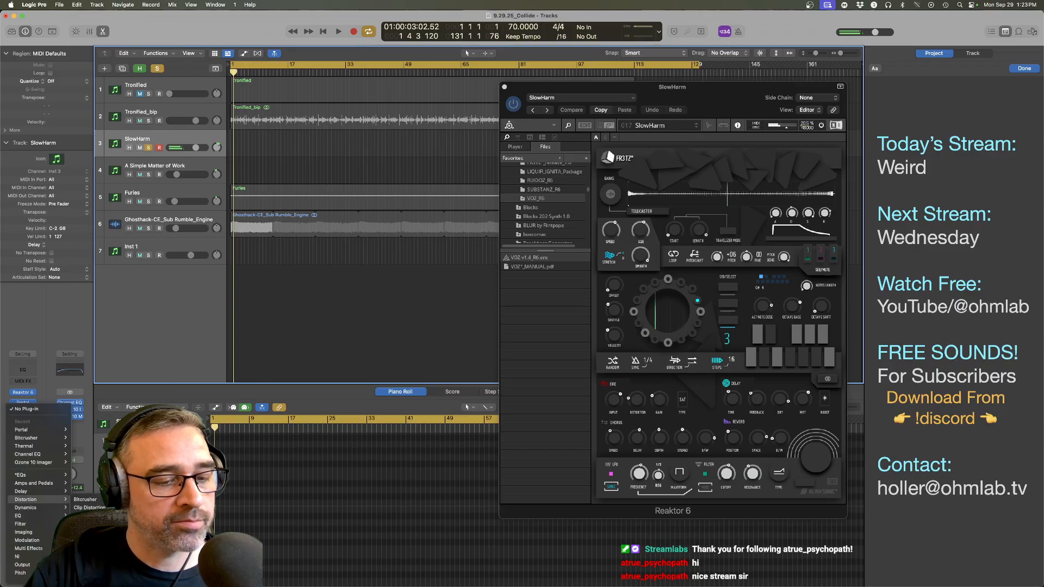
{"action": "left_click", "coordinate": [87, 532]}
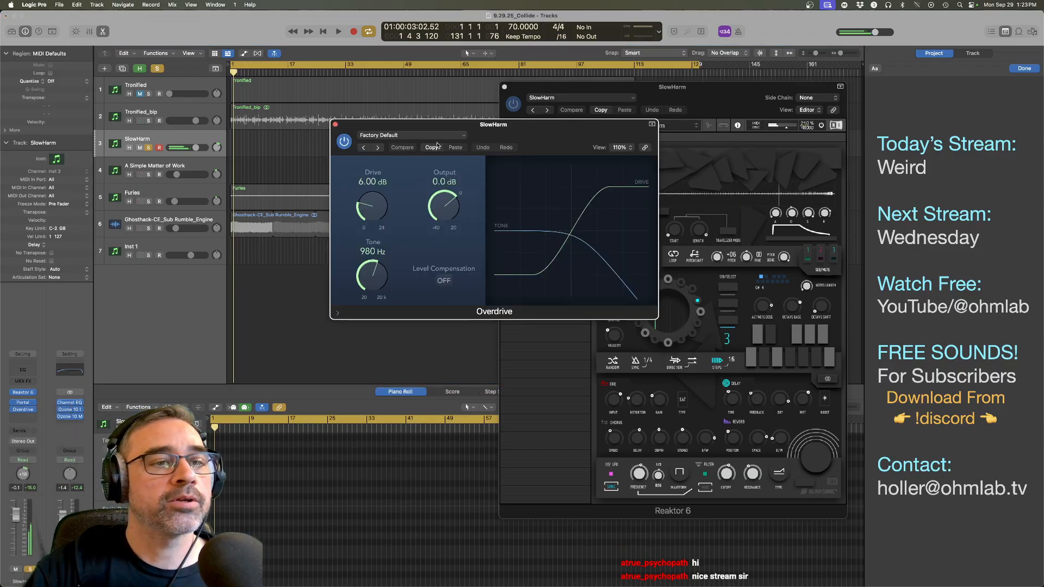
{"action": "left_click_drag", "start_coordinate": [440, 129], "coordinate": [255, 196]}
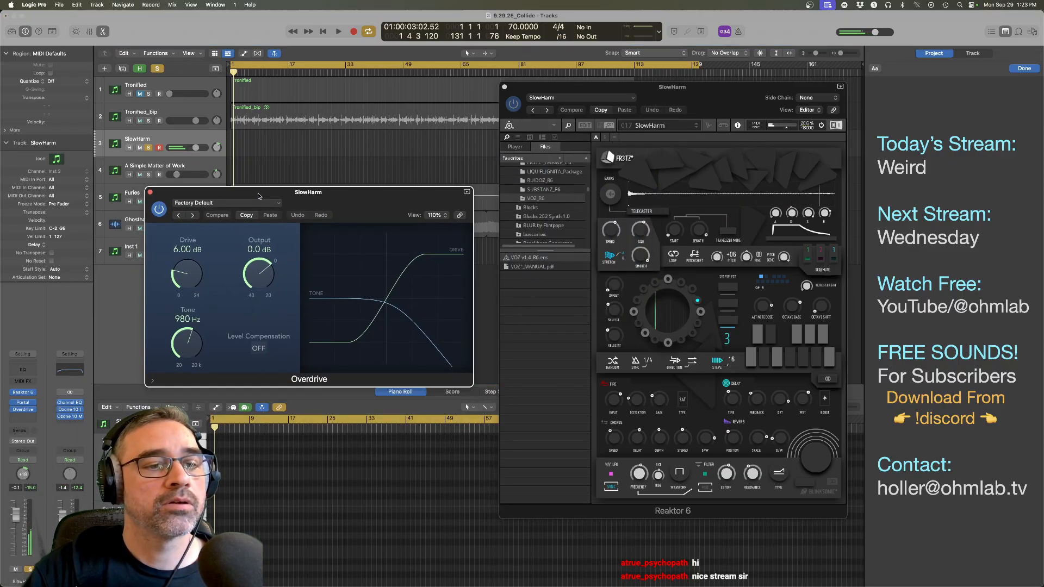
{"action": "key", "text": "space"}
{"action": "left_click_drag", "start_coordinate": [186, 349], "coordinate": [187, 296]}
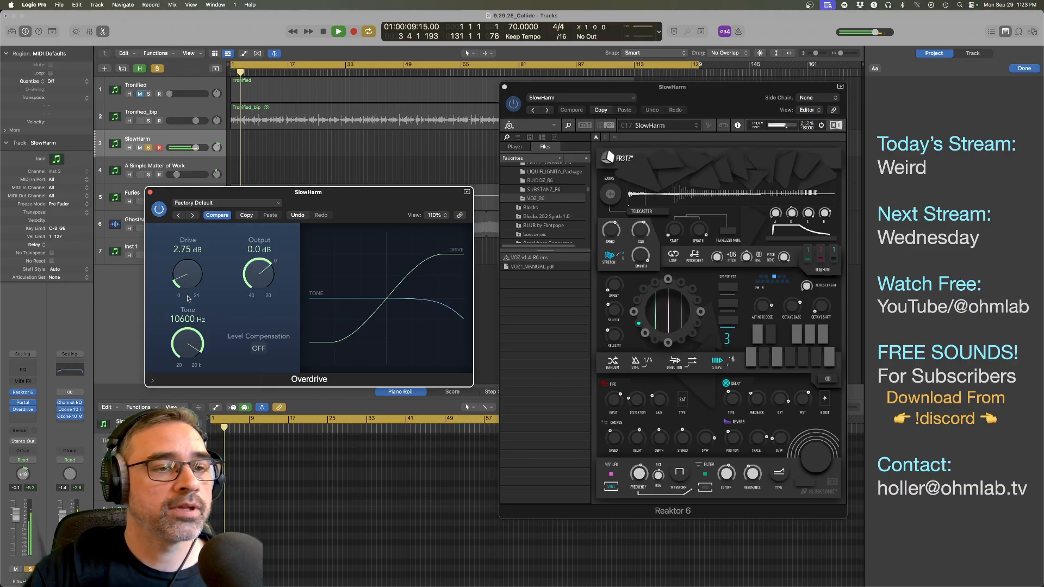
Step: Close the Overdrive window, compare SlowHarm in solo and in the full mix, and leave the track unsoloed
{"action": "left_click", "coordinate": [148, 148]}
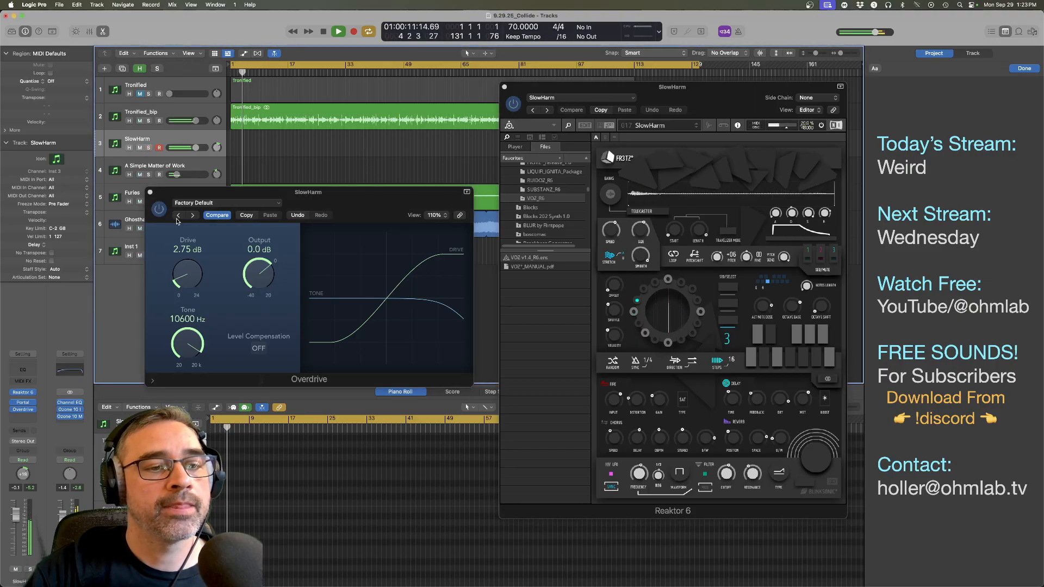
{"action": "left_click", "coordinate": [150, 193]}
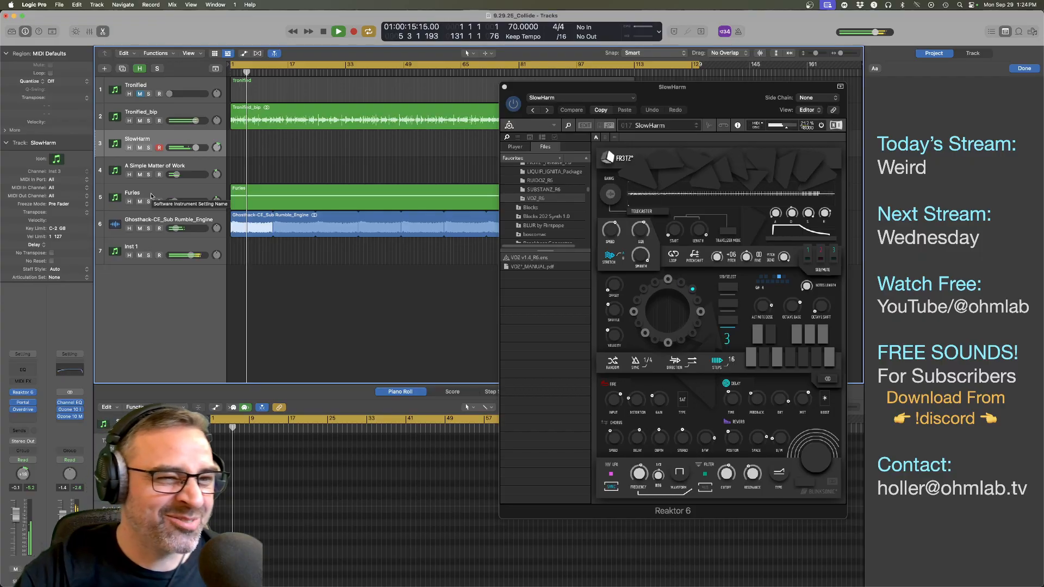
{"action": "left_click", "coordinate": [149, 148]}
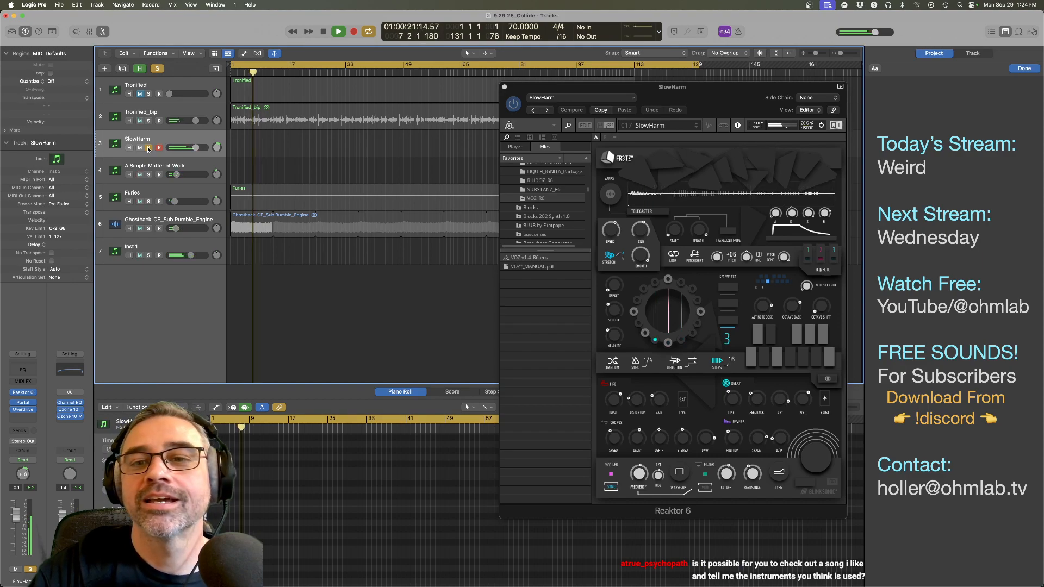
{"action": "left_click", "coordinate": [149, 148]}
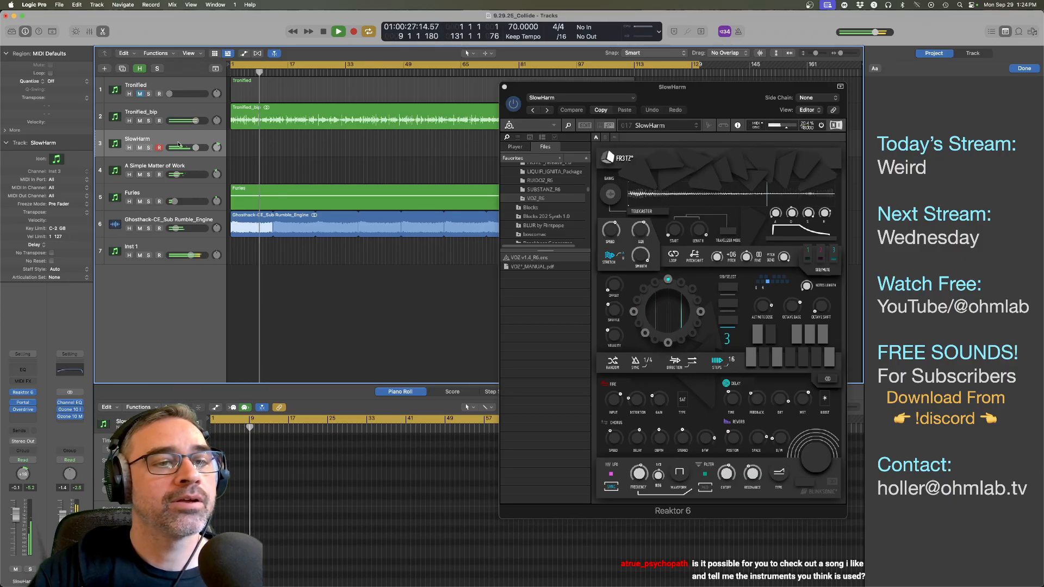
Step: Lower the SlowHarm track volume to -4.3 dB while replaying from the start, and close the Reaktor 6 window
{"action": "left_click_drag", "start_coordinate": [196, 148], "coordinate": [189, 148]}
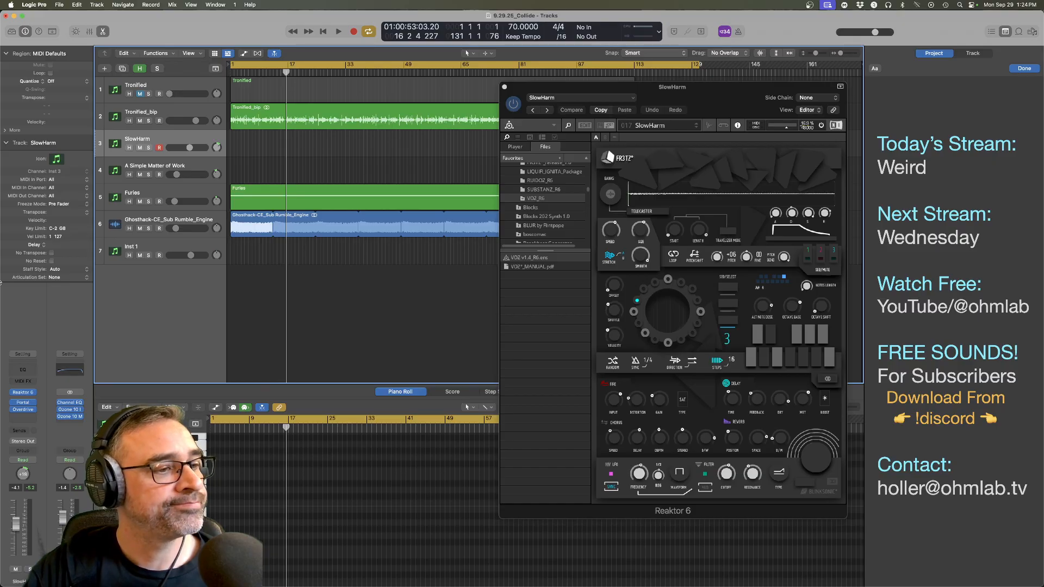
{"action": "key", "text": "Return"}
{"action": "key", "text": "space"}
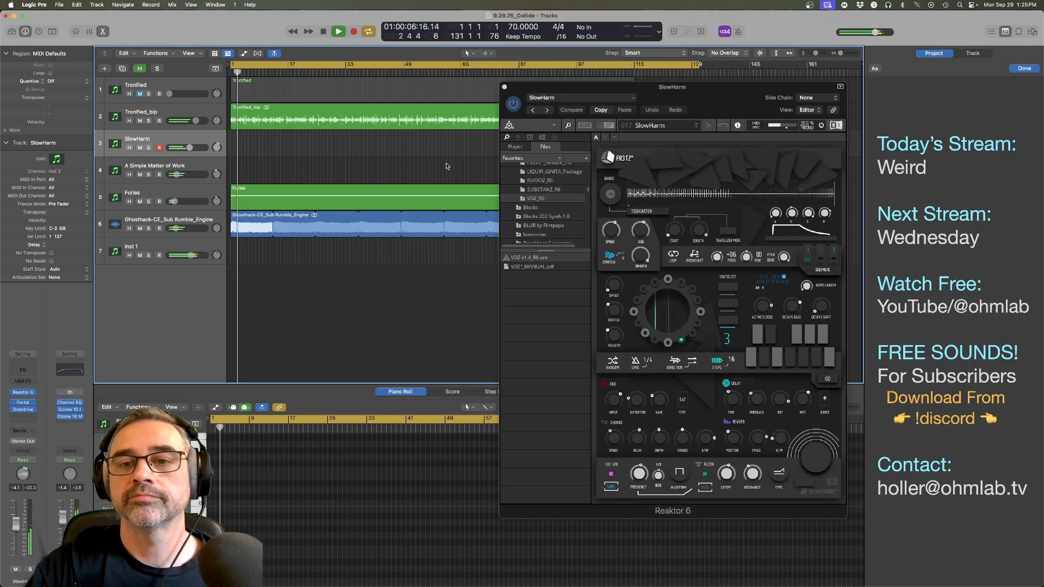
{"action": "left_click", "coordinate": [504, 88]}
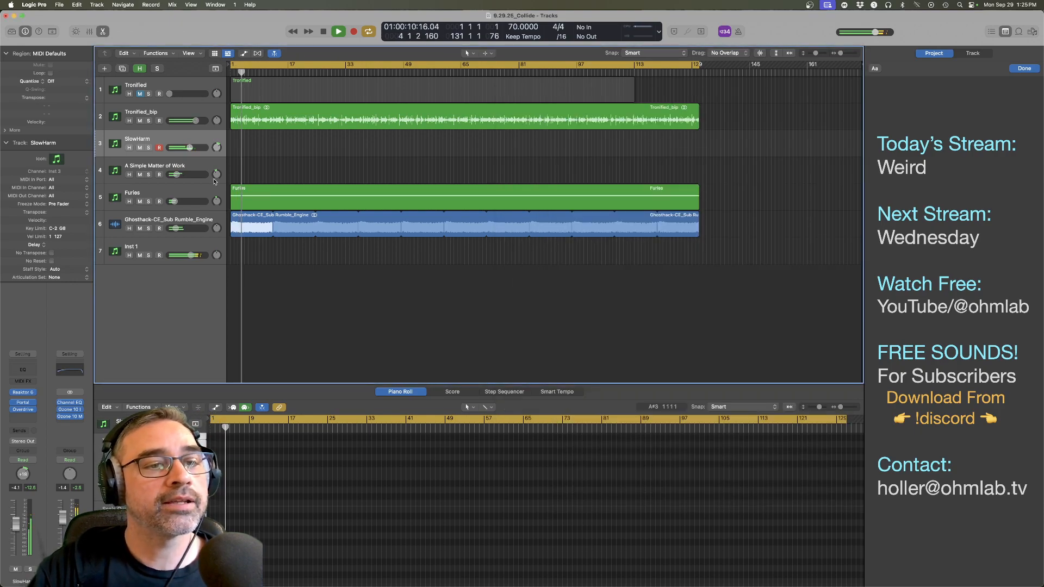
{"action": "left_click_drag", "start_coordinate": [190, 149], "coordinate": [189, 150]}
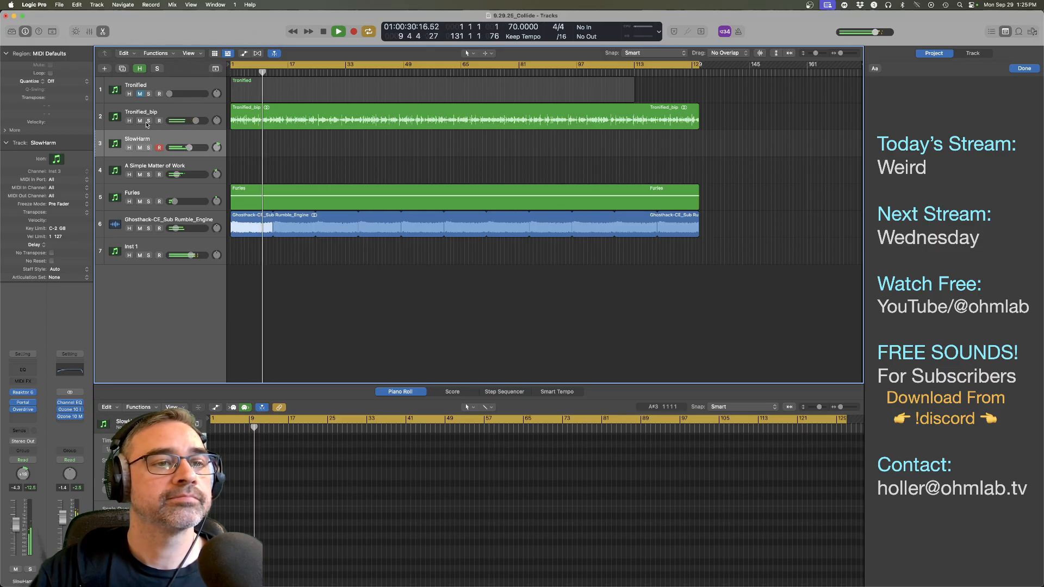
Step: Solo Tronified_bip and insert a Channel EQ before Portal with a low cut at 73 Hz and 6 dB/Oct
{"action": "left_click", "coordinate": [149, 120]}
{"action": "left_click", "coordinate": [158, 113]}
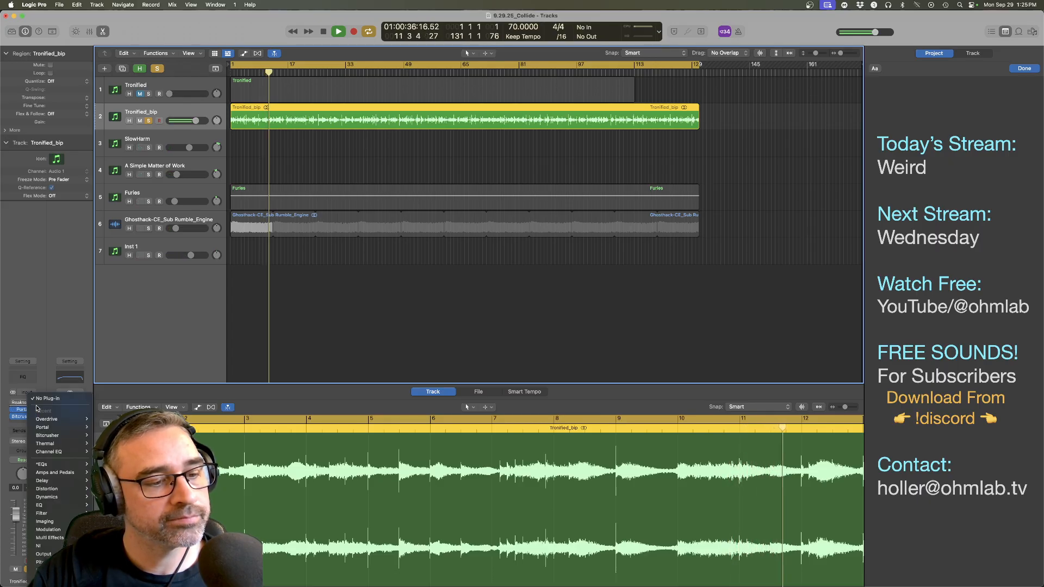
{"action": "left_click", "coordinate": [24, 424]}
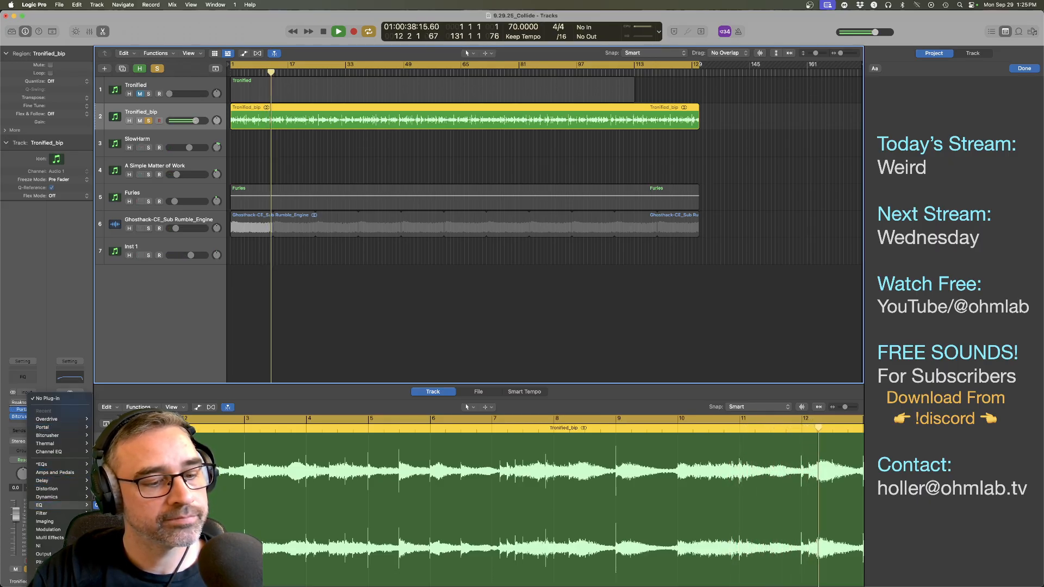
{"action": "left_click", "coordinate": [481, 316]}
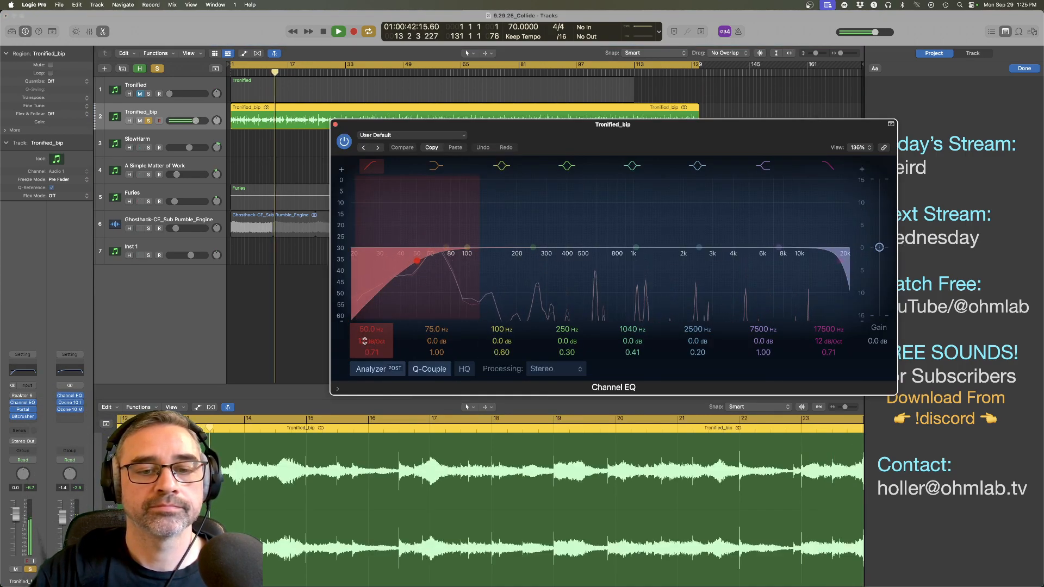
{"action": "mouse_move", "coordinate": [364, 339]}
{"action": "left_mouse_down"}
{"action": "mouse_move", "coordinate": [365, 356]}
{"action": "mouse_move", "coordinate": [372, 322]}
{"action": "left_mouse_up"}
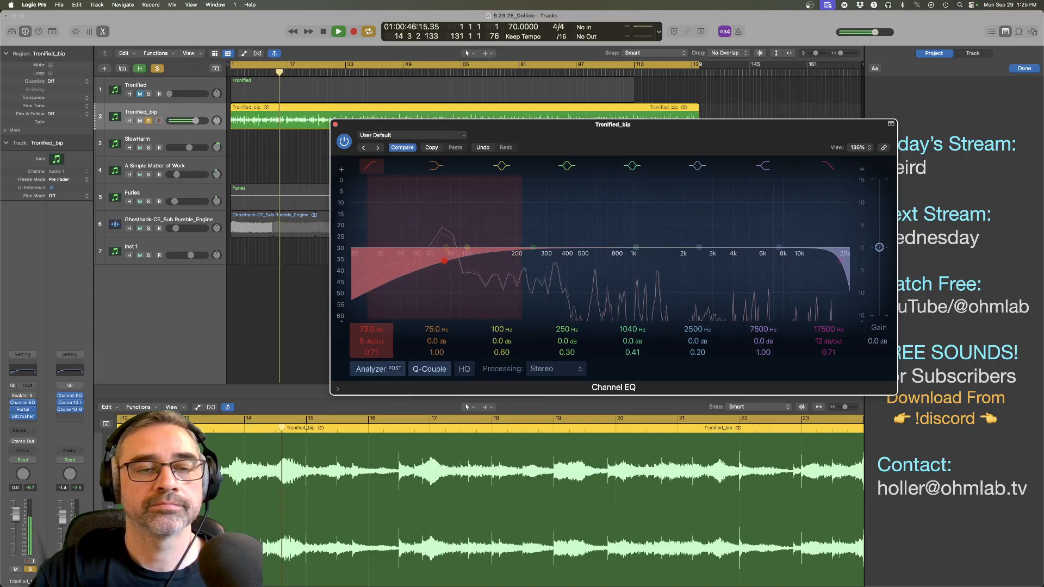
Step: Unsolo Tronified_bip and boost the EQ's third band at 75.5 Hz by 4.7 dB with a Q of 0.71
{"action": "left_click", "coordinate": [149, 121]}
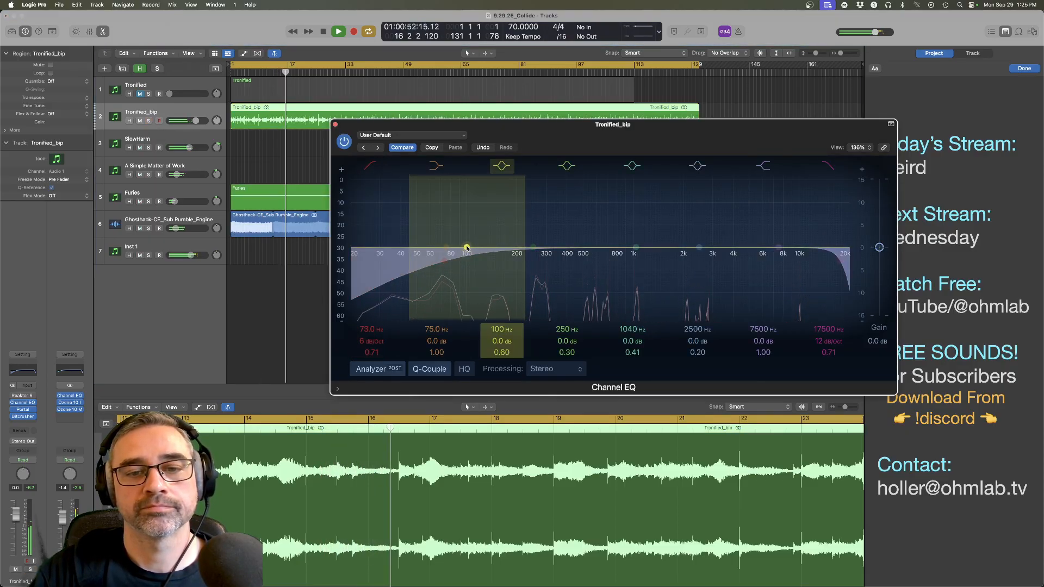
{"action": "left_click_drag", "start_coordinate": [467, 248], "coordinate": [445, 227]}
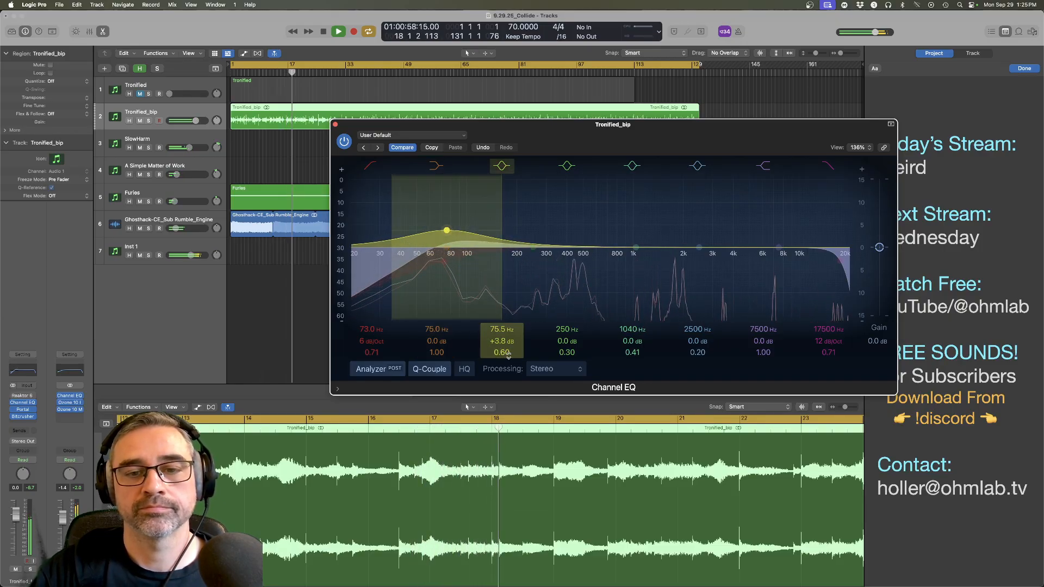
{"action": "left_click_drag", "start_coordinate": [503, 353], "coordinate": [504, 347]}
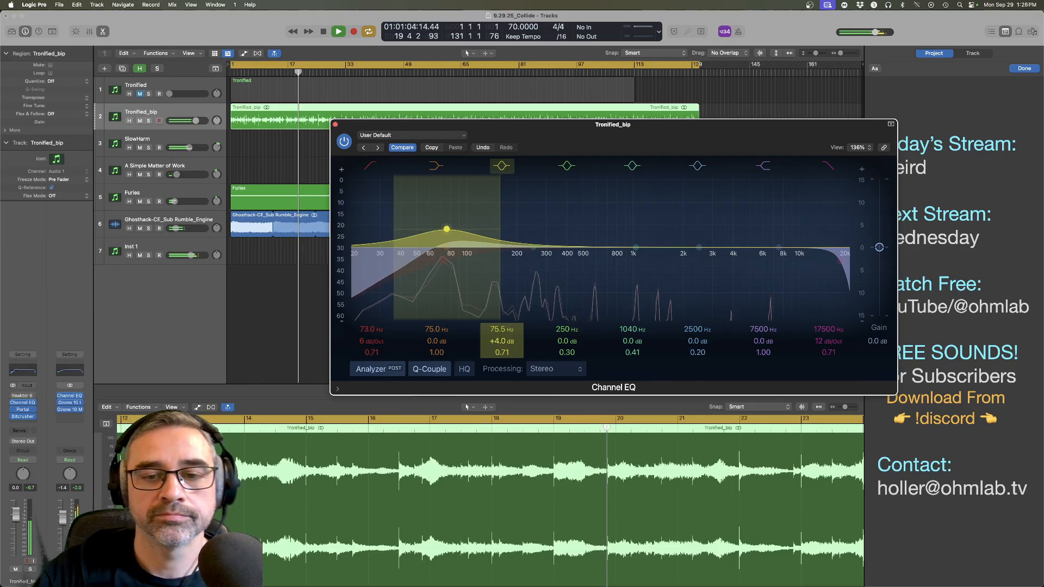
{"action": "left_click_drag", "start_coordinate": [501, 341], "coordinate": [502, 336]}
{"action": "left_click_drag", "start_coordinate": [611, 130], "coordinate": [526, 156]}
Step: Replay from the start while raising the 75.5 Hz boost to +5.1 dB and setting the low cut to 59.5 Hz
{"action": "key", "text": "space"}
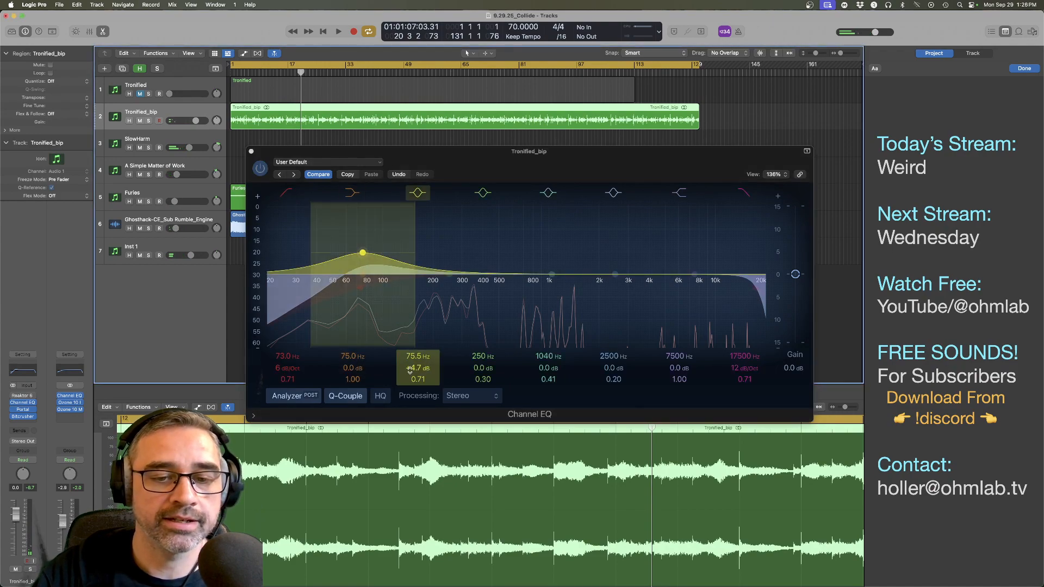
{"action": "key", "text": "Return"}
{"action": "key", "text": "space"}
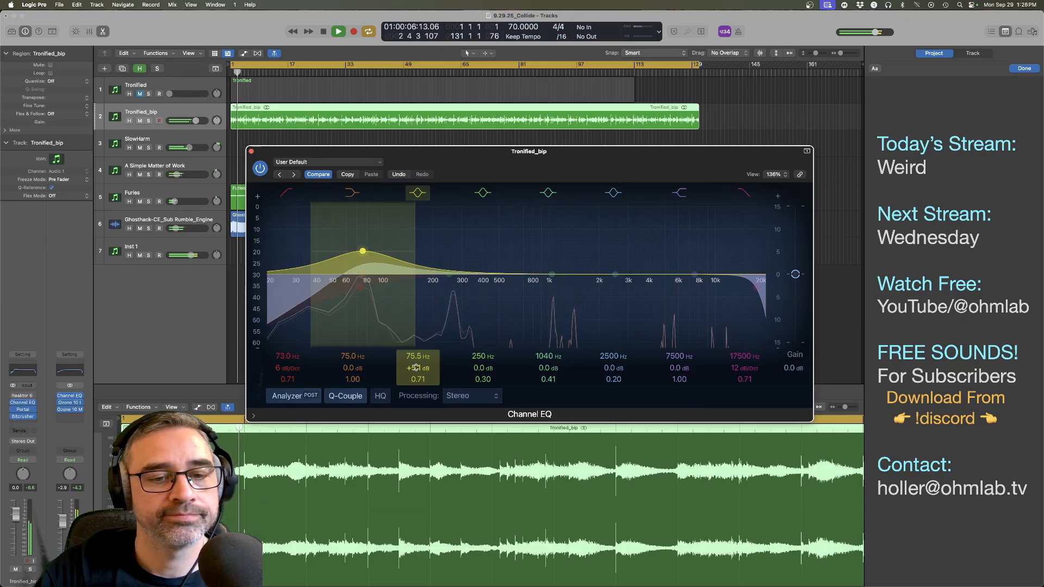
{"action": "mouse_move", "coordinate": [285, 357]}
{"action": "left_mouse_down"}
{"action": "mouse_move", "coordinate": [285, 379]}
{"action": "mouse_move", "coordinate": [285, 356]}
{"action": "left_mouse_up"}
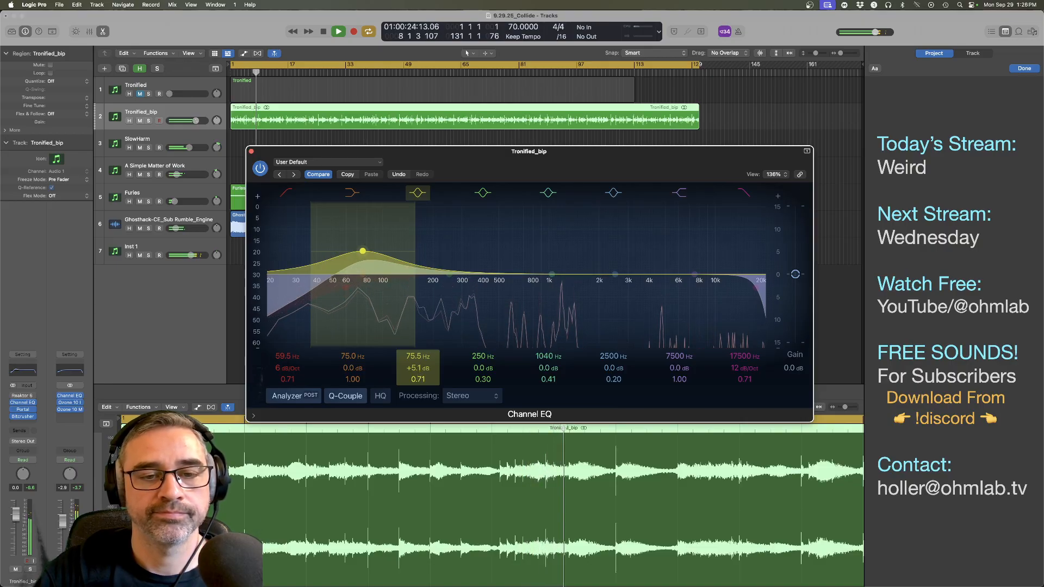
Step: Set the EQ's boosted third band to 69.0 Hz with a Q of 0.75 and the low cut to 43.8 Hz, and close the EQ
{"action": "left_click_drag", "start_coordinate": [416, 379], "coordinate": [416, 378]}
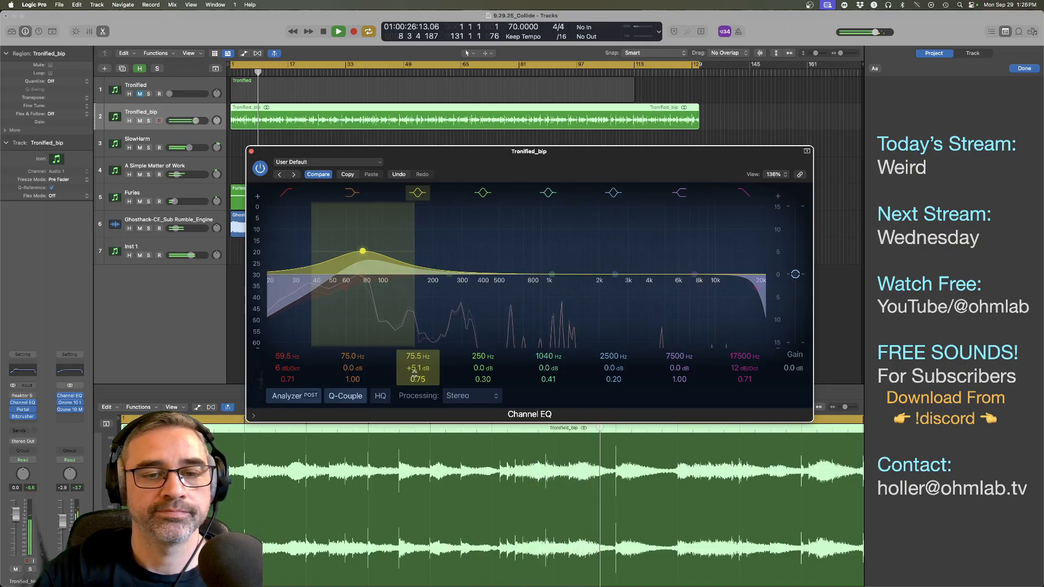
{"action": "left_click_drag", "start_coordinate": [417, 357], "coordinate": [417, 360]}
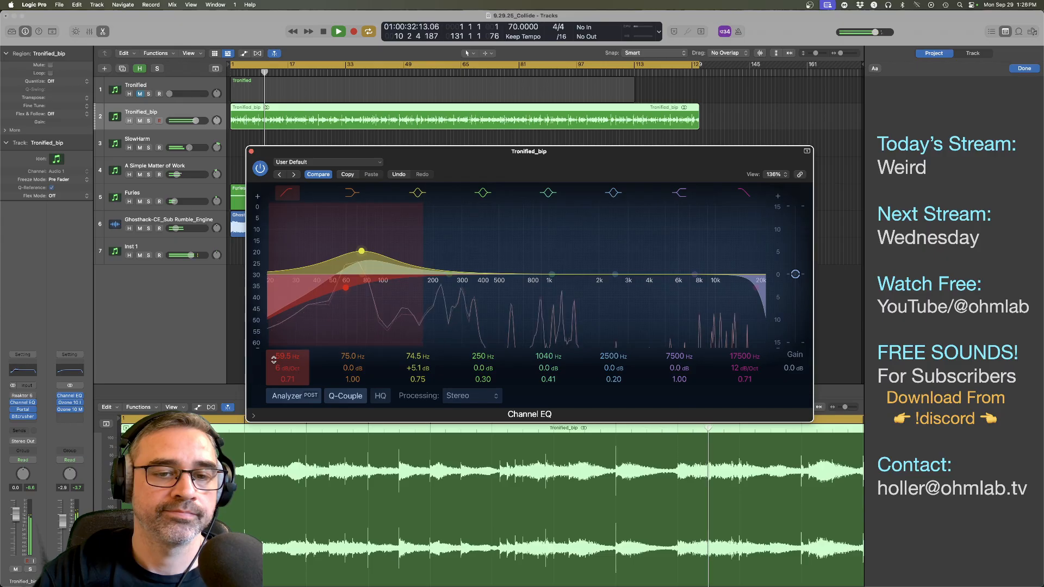
{"action": "left_click_drag", "start_coordinate": [418, 354], "coordinate": [418, 360]}
{"action": "mouse_move", "coordinate": [289, 373]}
{"action": "left_mouse_down"}
{"action": "mouse_move", "coordinate": [288, 392]}
{"action": "mouse_move", "coordinate": [280, 358]}
{"action": "left_mouse_up"}
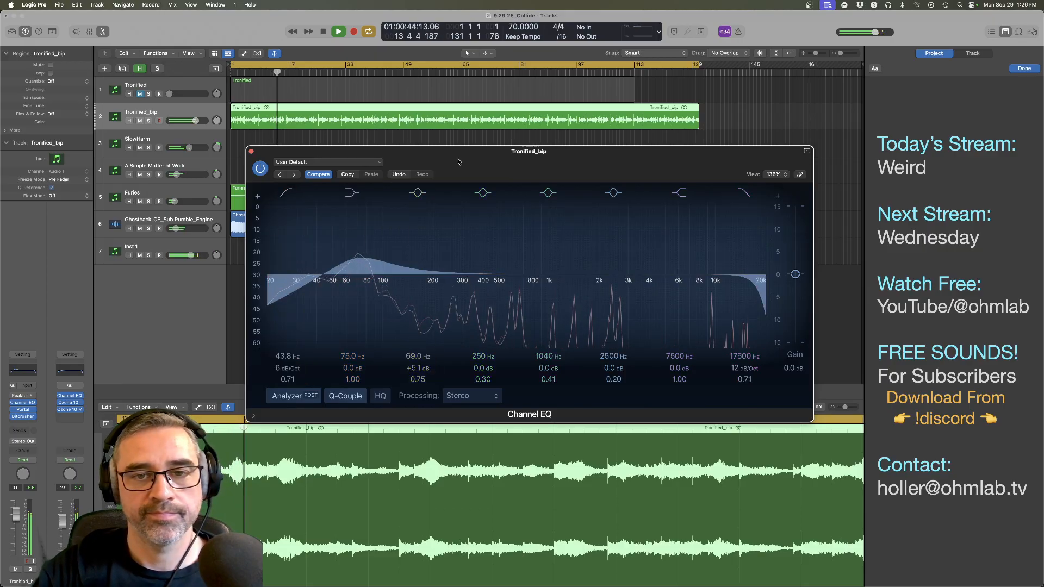
{"action": "left_click_drag", "start_coordinate": [459, 162], "coordinate": [407, 201]}
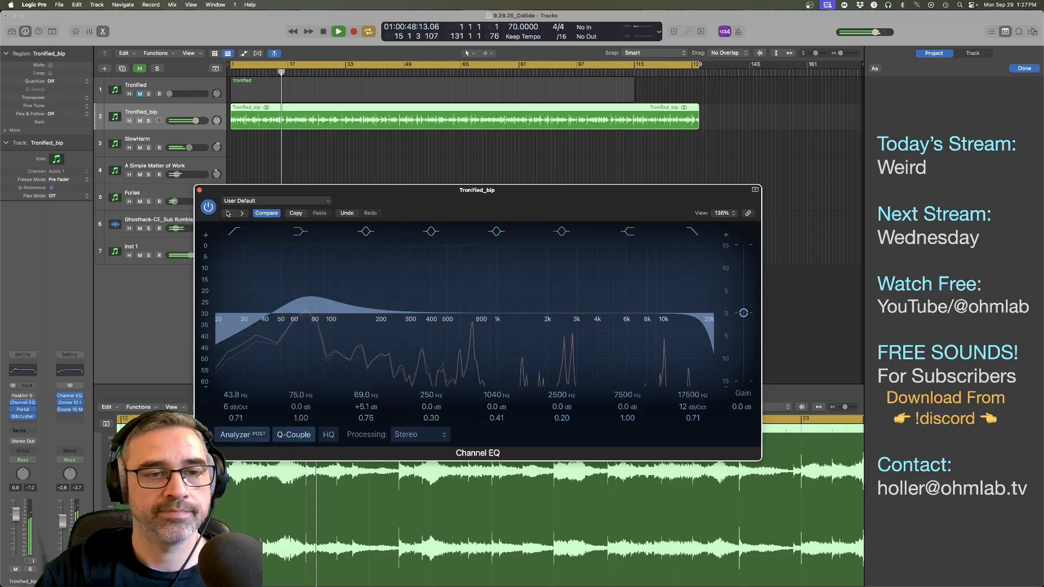
{"action": "left_click", "coordinate": [200, 191]}
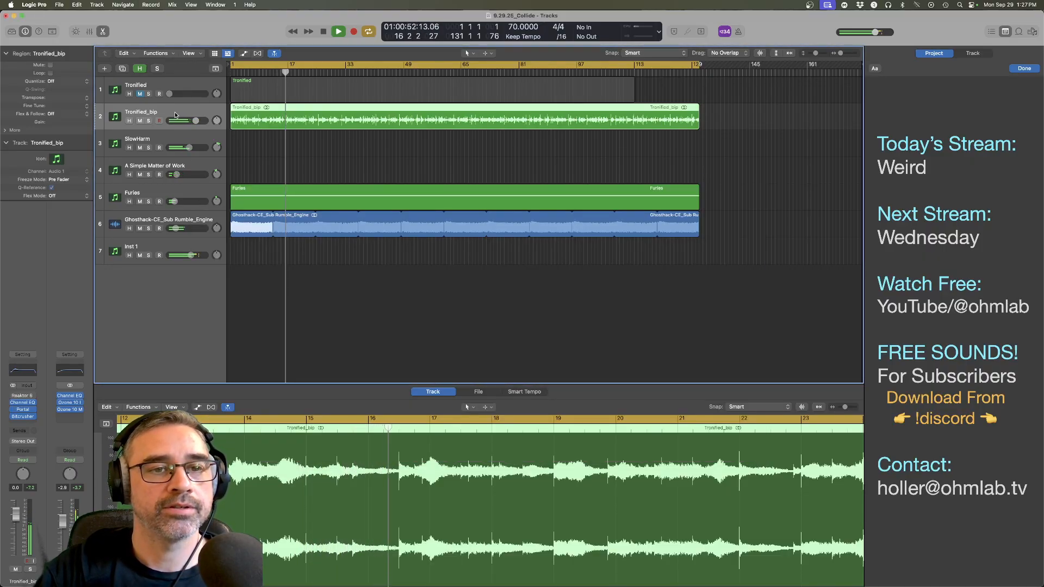
Step: Stop playback and insert soothe2 after Bitcrusher on the Tronified_bip track
{"action": "key", "text": "space"}
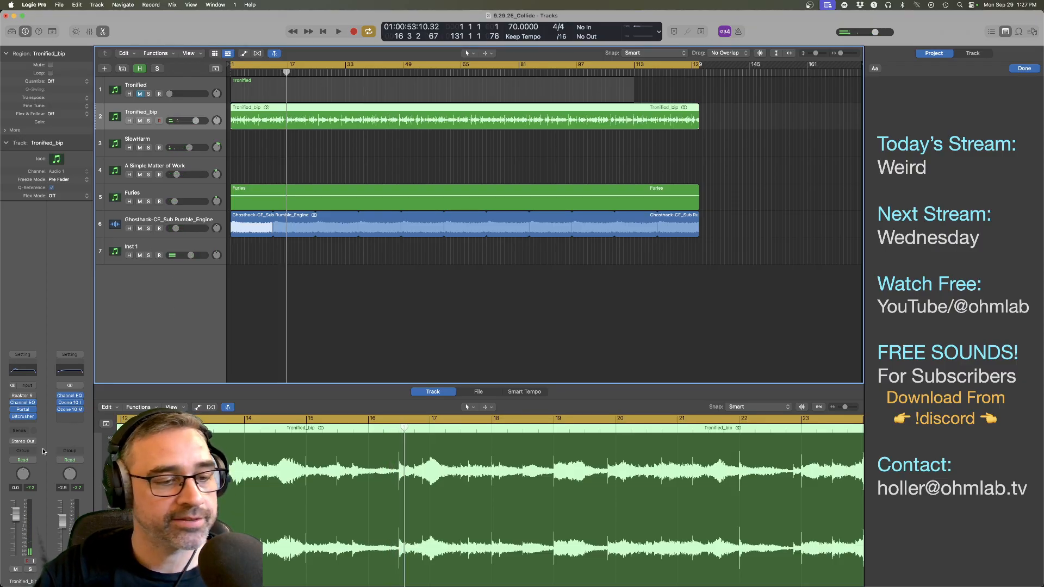
{"action": "left_click", "coordinate": [34, 423]}
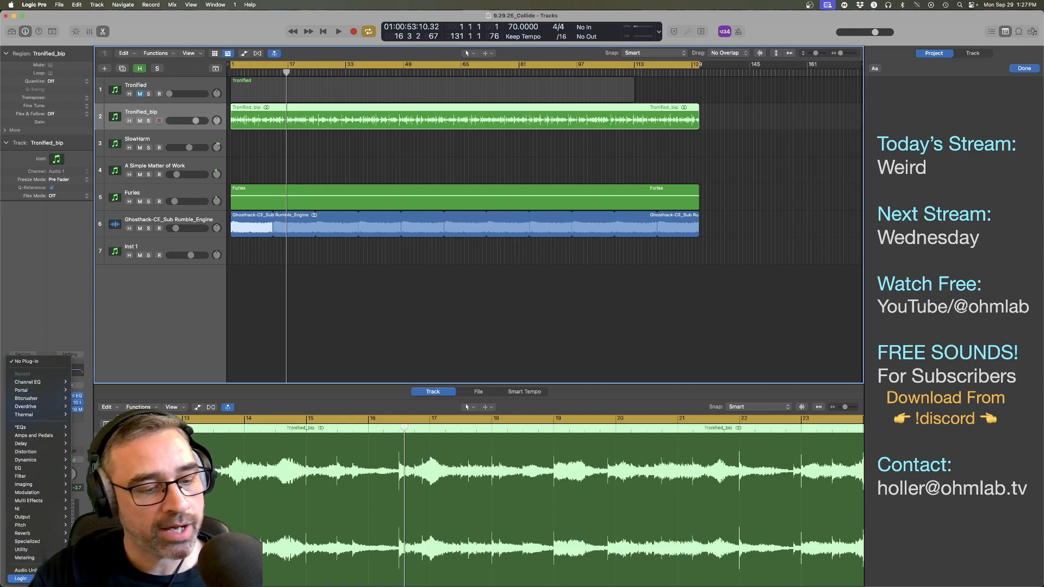
{"action": "mouse_move", "coordinate": [24, 571]}
{"action": "mouse_move", "coordinate": [81, 363]}
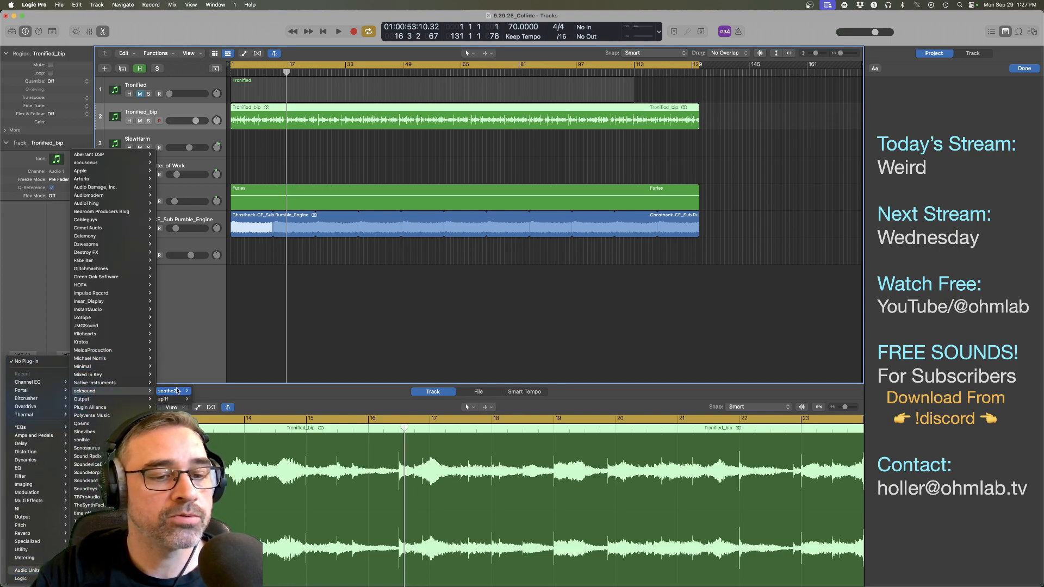
{"action": "left_click", "coordinate": [210, 391]}
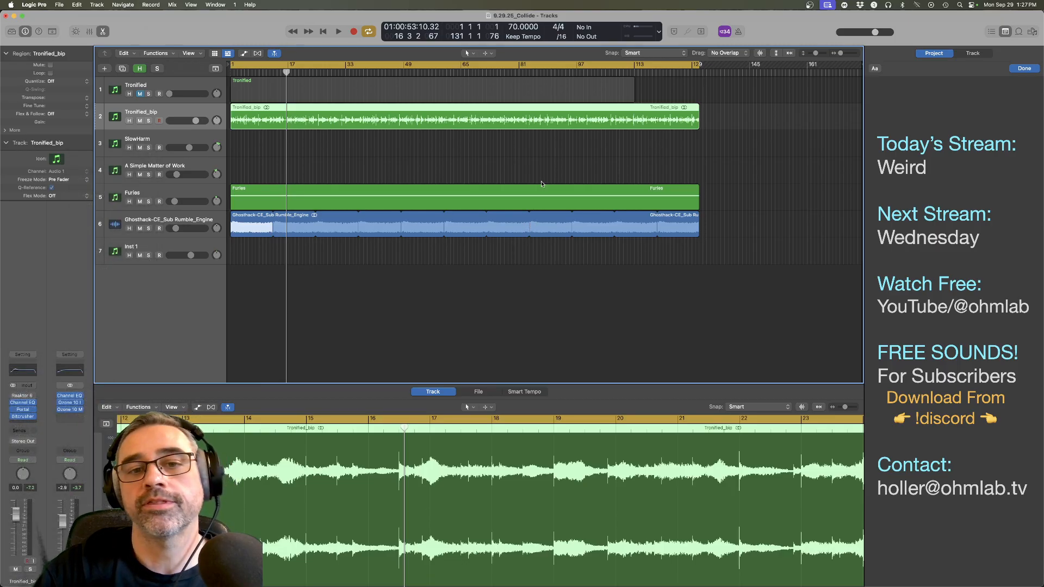
{"action": "left_click_drag", "start_coordinate": [577, 139], "coordinate": [511, 270]}
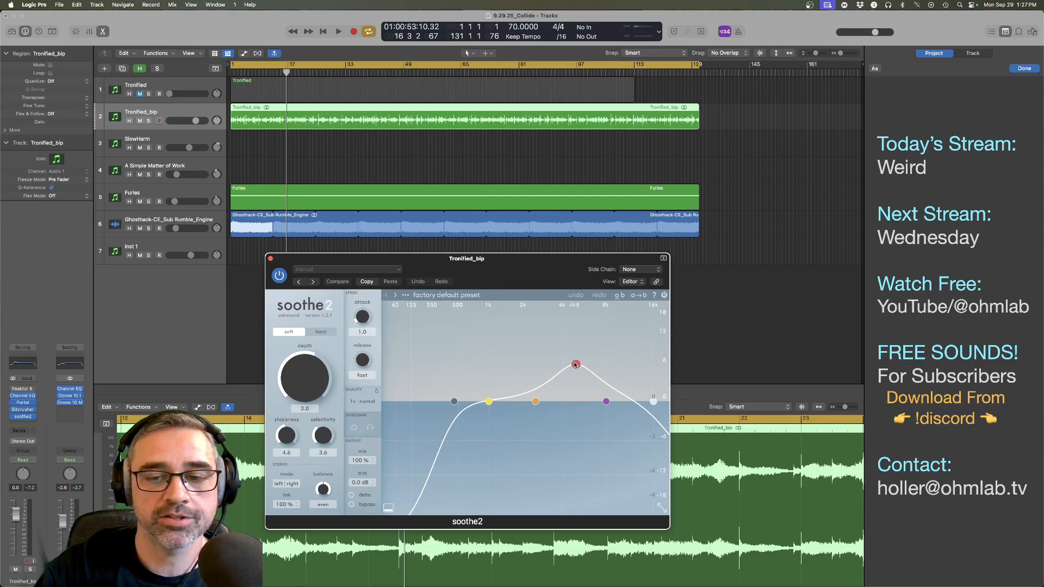
Step: Raise soothe2's red band to 8.0 dB sensitivity, skew its stereo balance, and set the low cut to 160 Hz
{"action": "left_click_drag", "start_coordinate": [575, 364], "coordinate": [578, 357]}
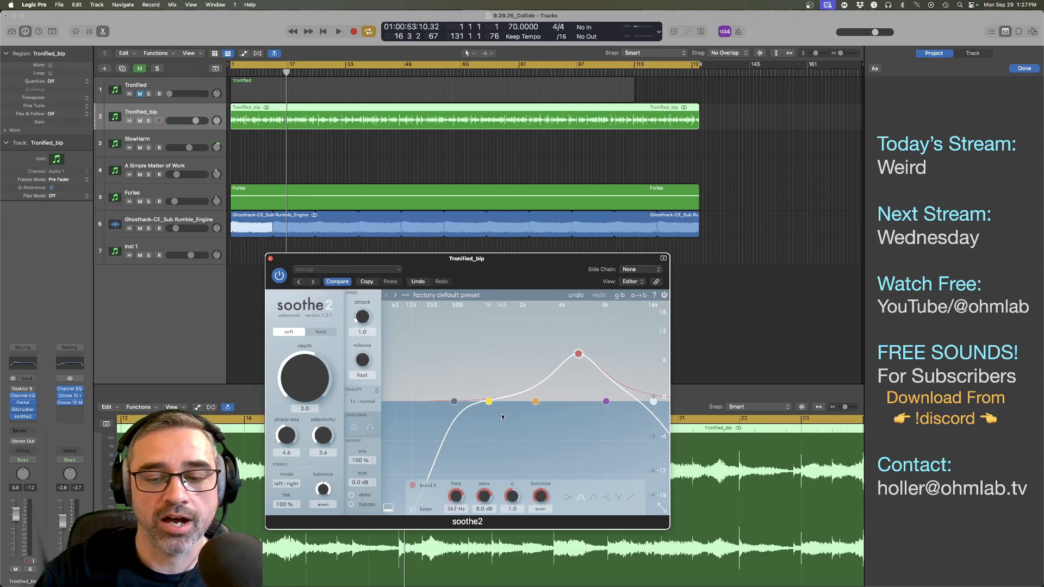
{"action": "left_click_drag", "start_coordinate": [538, 499], "coordinate": [541, 496]}
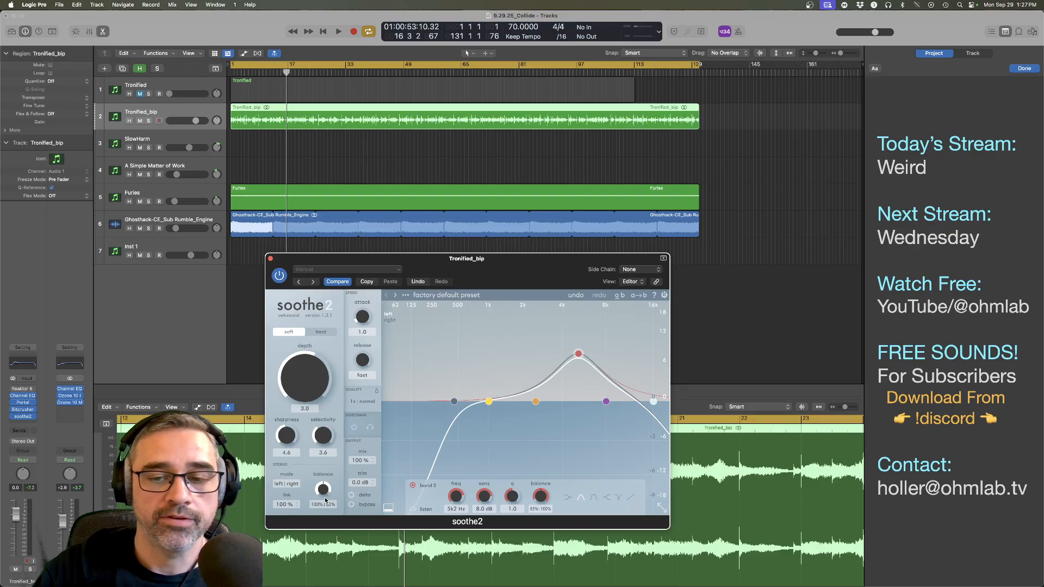
{"action": "left_click_drag", "start_coordinate": [459, 403], "coordinate": [420, 403]}
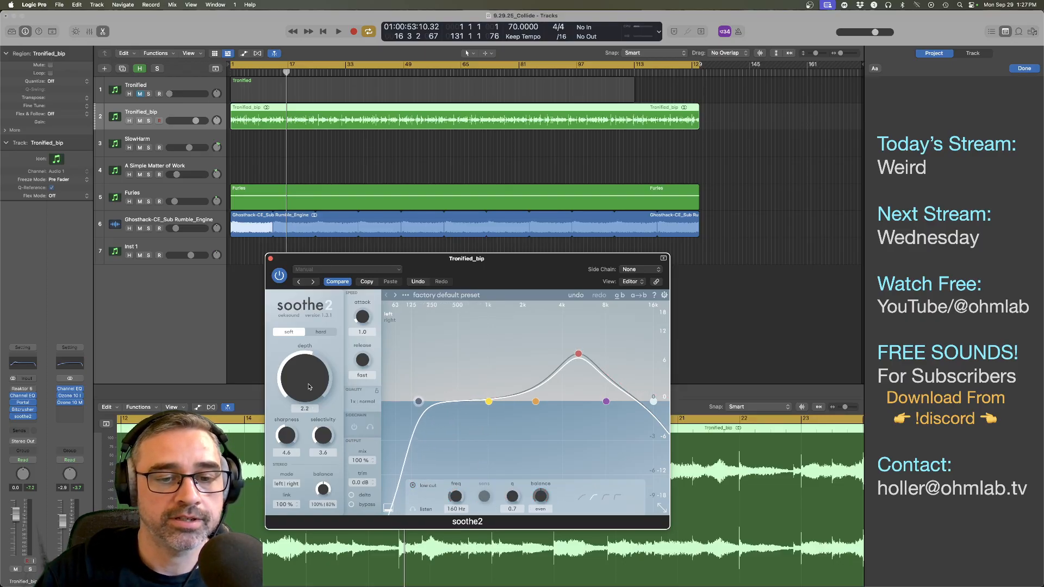
Step: Replay from the start while setting soothe2's sharpness to 4.5, release to 3.6, attack to 1.7 and low cut to 92 Hz
{"action": "key", "text": "Return"}
{"action": "key", "text": "space"}
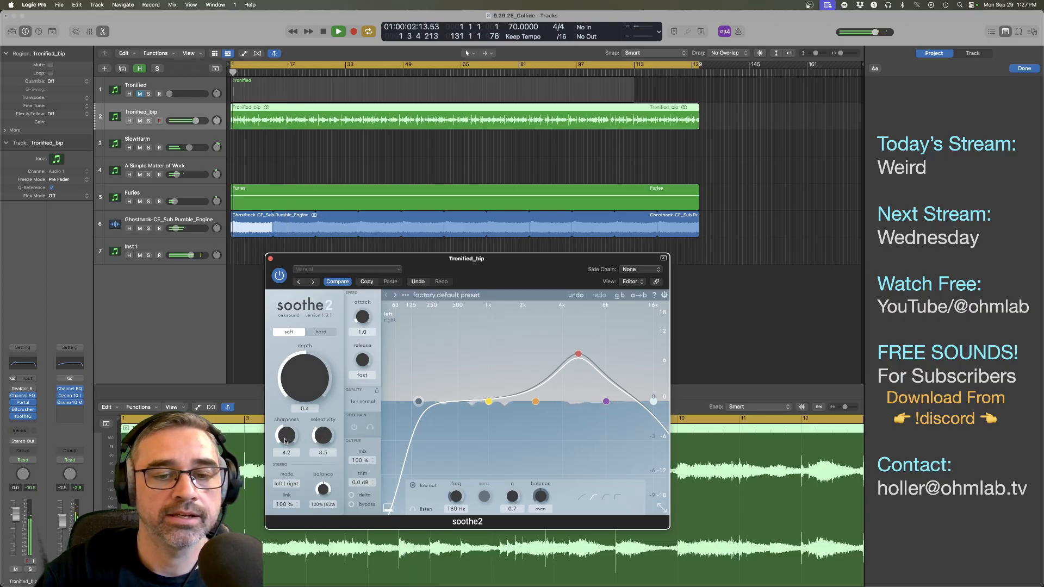
{"action": "left_click_drag", "start_coordinate": [285, 440], "coordinate": [286, 434]}
{"action": "left_click_drag", "start_coordinate": [364, 353], "coordinate": [365, 344]}
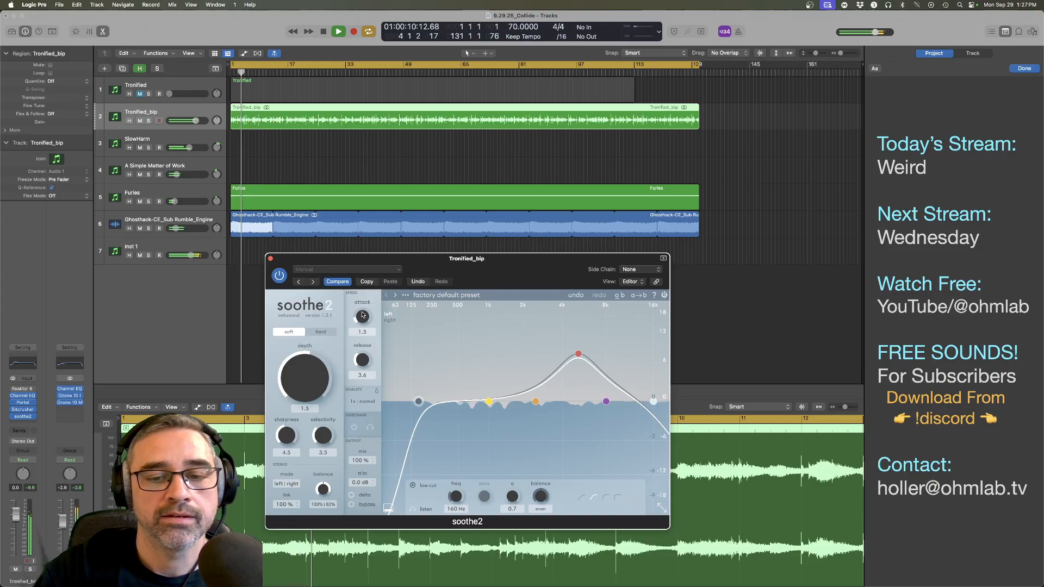
{"action": "left_click_drag", "start_coordinate": [424, 406], "coordinate": [410, 405]}
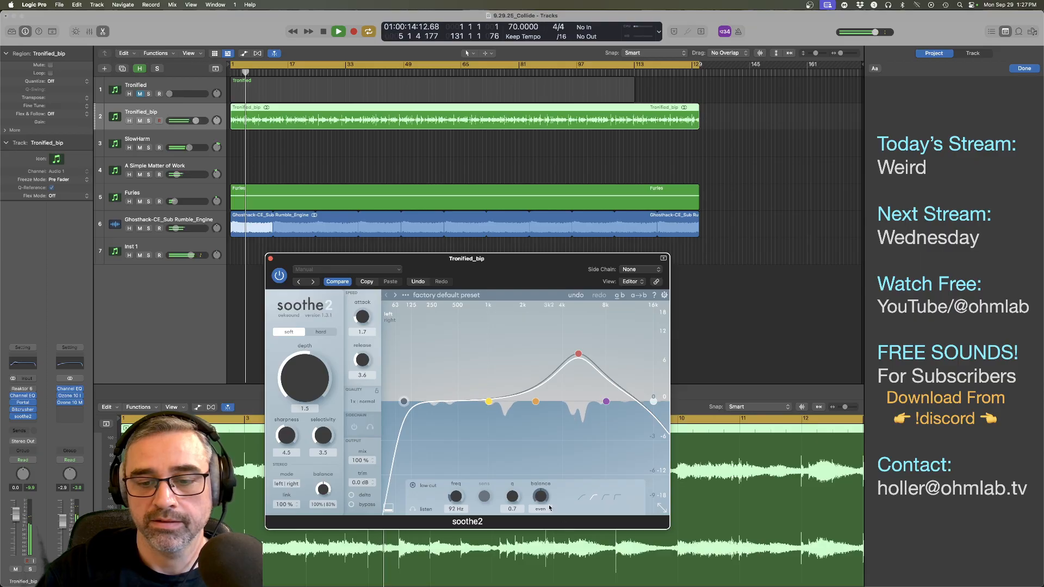
Step: Set soothe2's red band to 5.5 dB sensitivity with a Q of 0.8, lower the depth to -0.8, and close it
{"action": "left_click", "coordinate": [578, 354]}
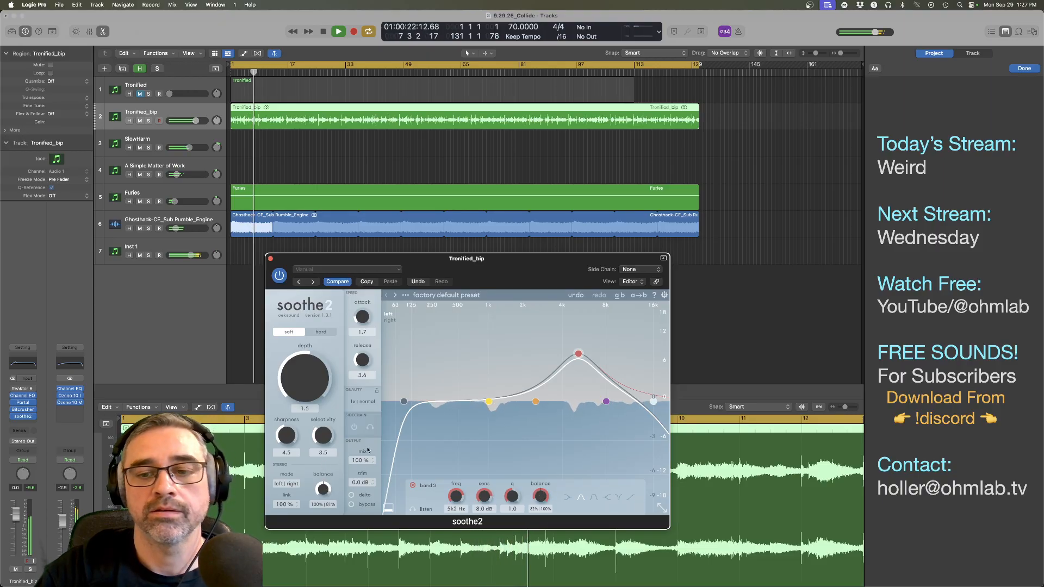
{"action": "left_click_drag", "start_coordinate": [578, 354], "coordinate": [574, 352]}
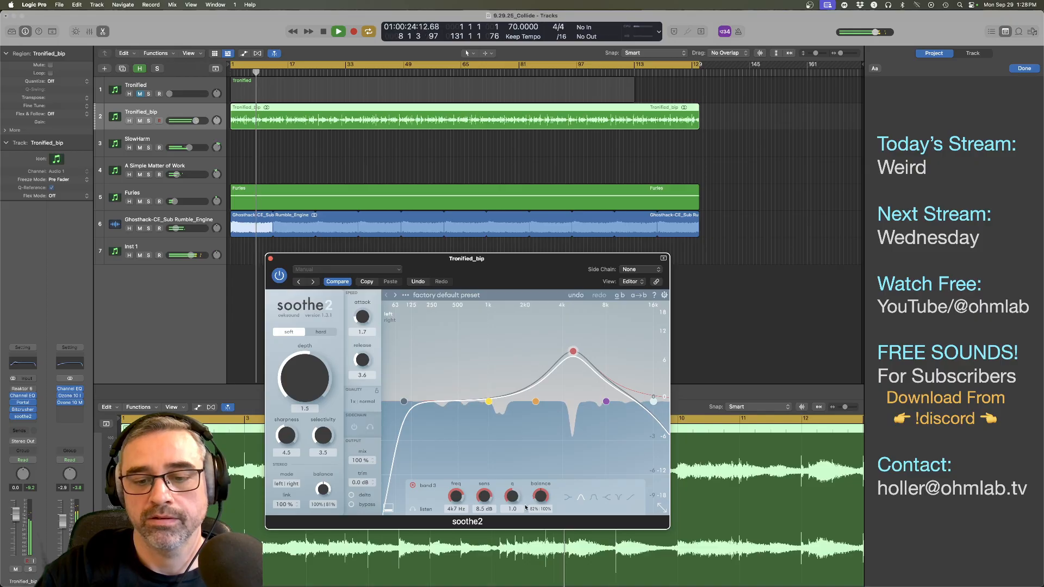
{"action": "left_click_drag", "start_coordinate": [516, 499], "coordinate": [517, 506]}
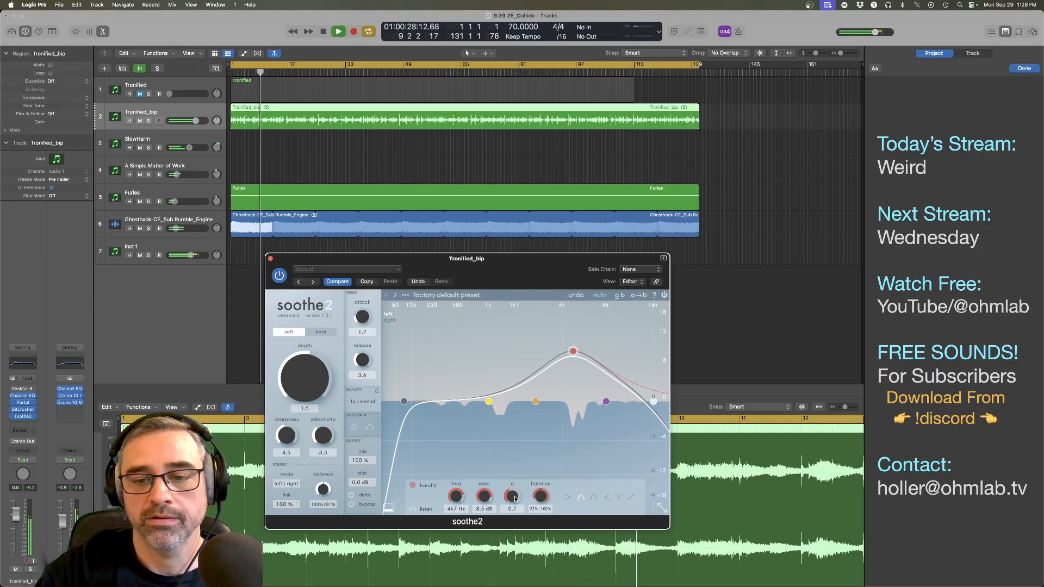
{"action": "left_click_drag", "start_coordinate": [573, 351], "coordinate": [571, 368]}
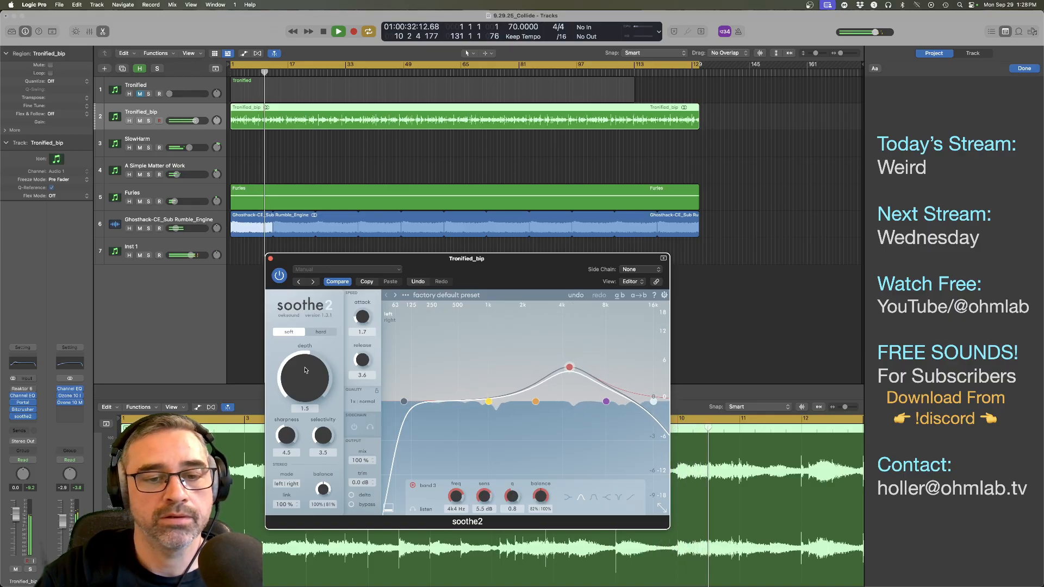
{"action": "left_click_drag", "start_coordinate": [307, 370], "coordinate": [304, 379]}
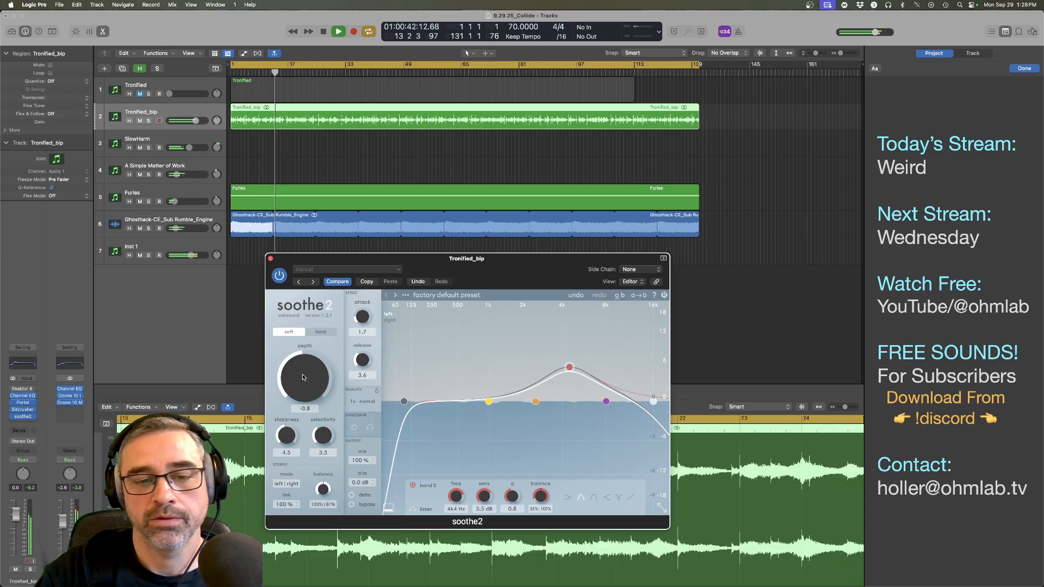
{"action": "left_click", "coordinate": [271, 259]}
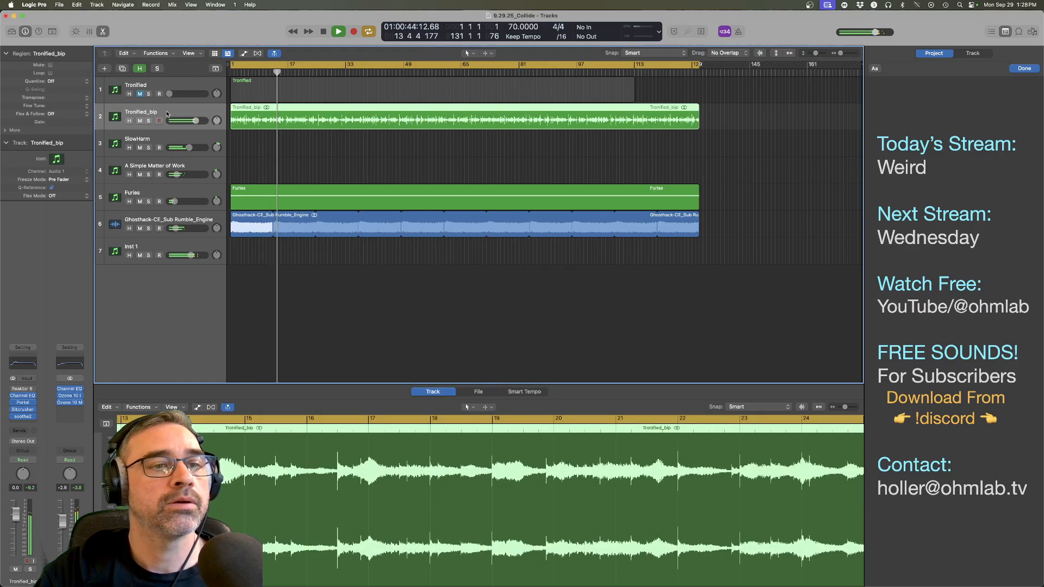
Step: Move soothe2 ahead of Portal in the effects chain, replay from the start, and lower its depth to -1.3
{"action": "mouse_move", "coordinate": [15, 420]}
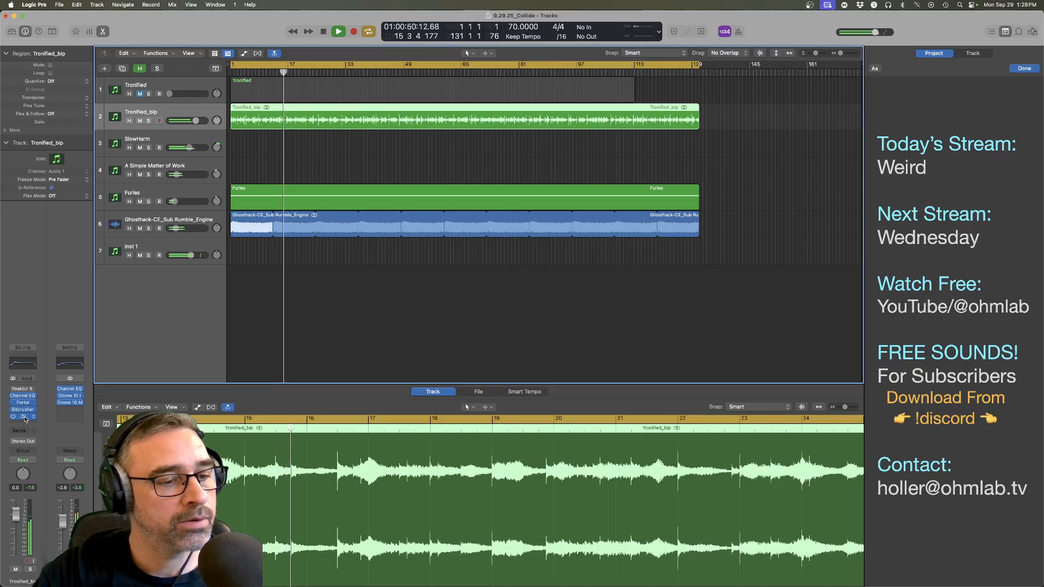
{"action": "key", "text": "space"}
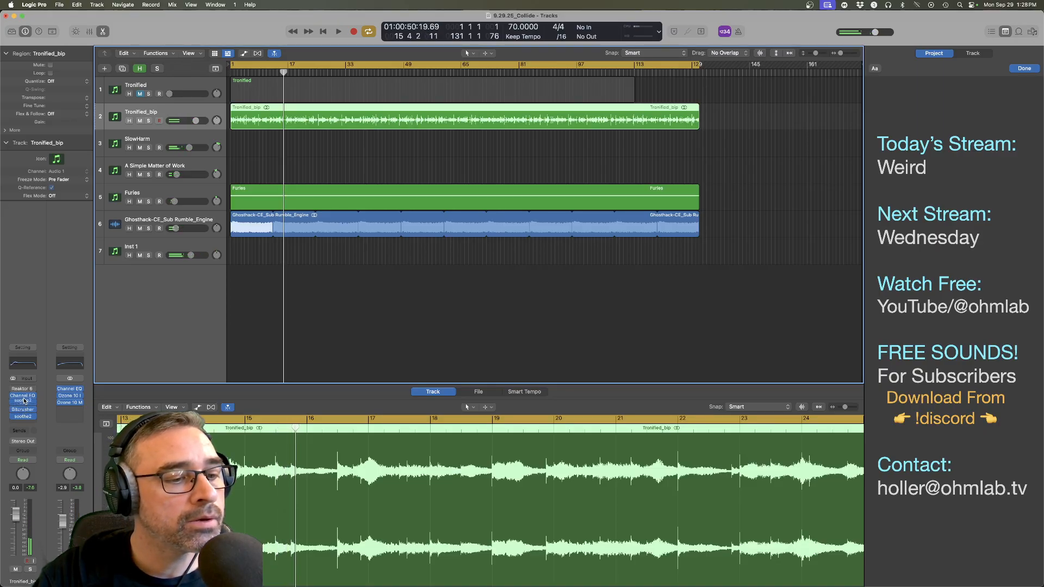
{"action": "key", "text": "Return"}
{"action": "key", "text": "space"}
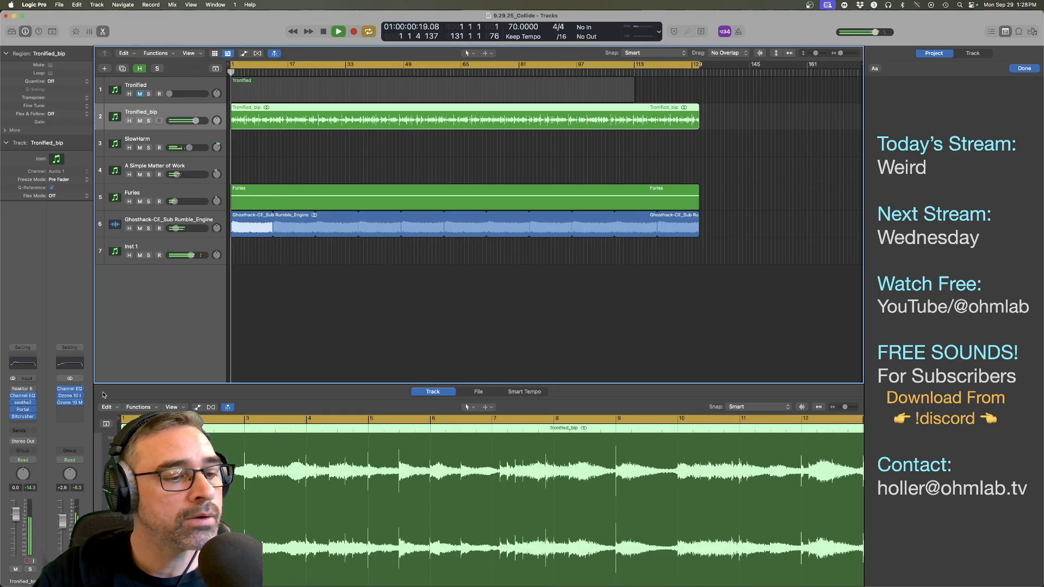
{"action": "left_click", "coordinate": [22, 403]}
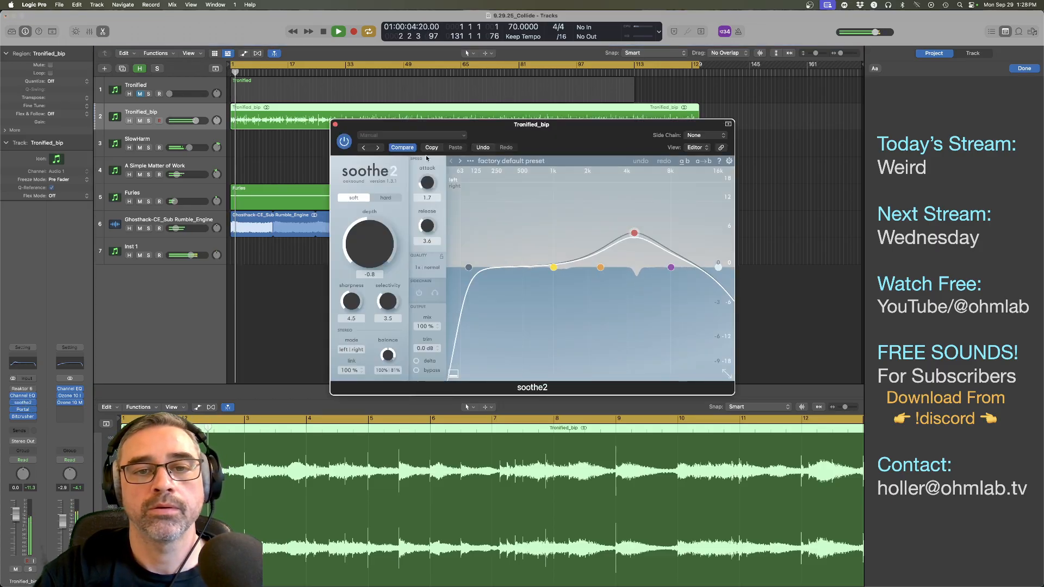
{"action": "left_click_drag", "start_coordinate": [379, 235], "coordinate": [379, 237]}
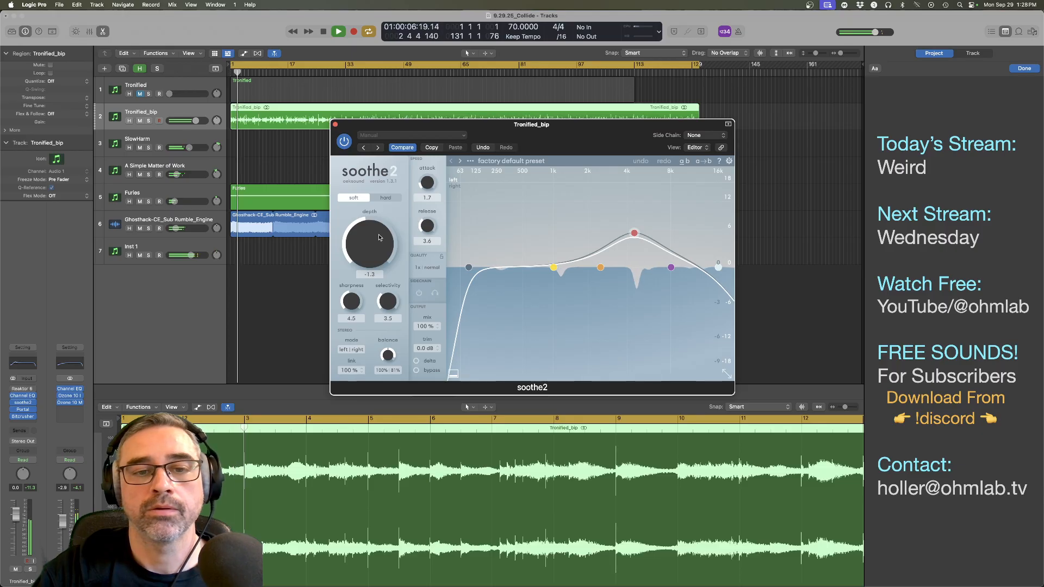
{"action": "left_click", "coordinate": [336, 125]}
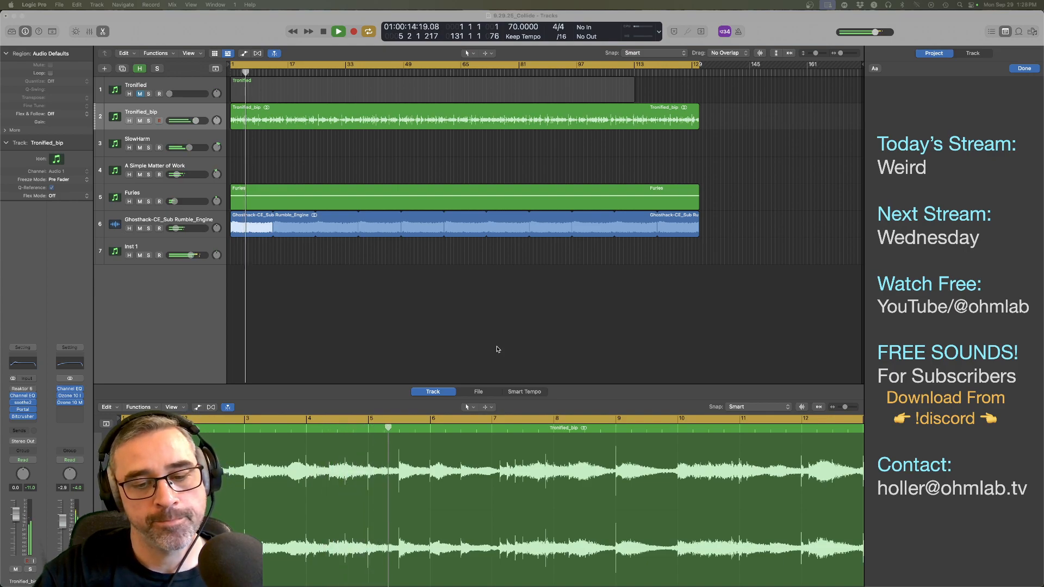
Step: Fit the arrangement to the view, select the Inst 1 track, and add a Channel EQ to it
{"action": "key", "text": "z"}
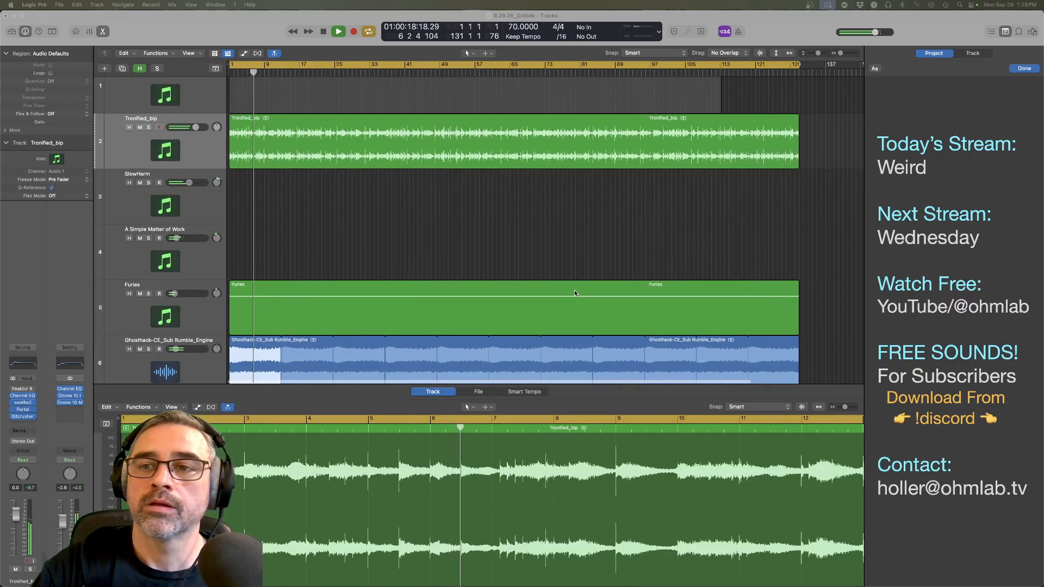
{"action": "scroll", "coordinate": [575, 293], "scroll_direction": "down", "scroll_amount": 2}
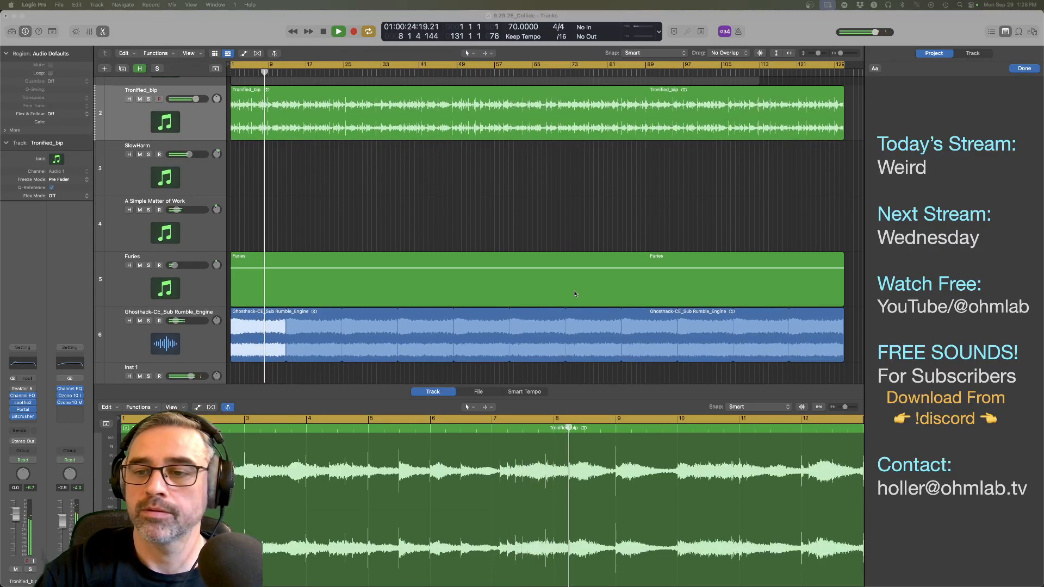
{"action": "scroll", "coordinate": [575, 294], "scroll_direction": "up", "scroll_amount": 1}
{"action": "scroll", "coordinate": [575, 293], "scroll_direction": "down", "scroll_amount": 1}
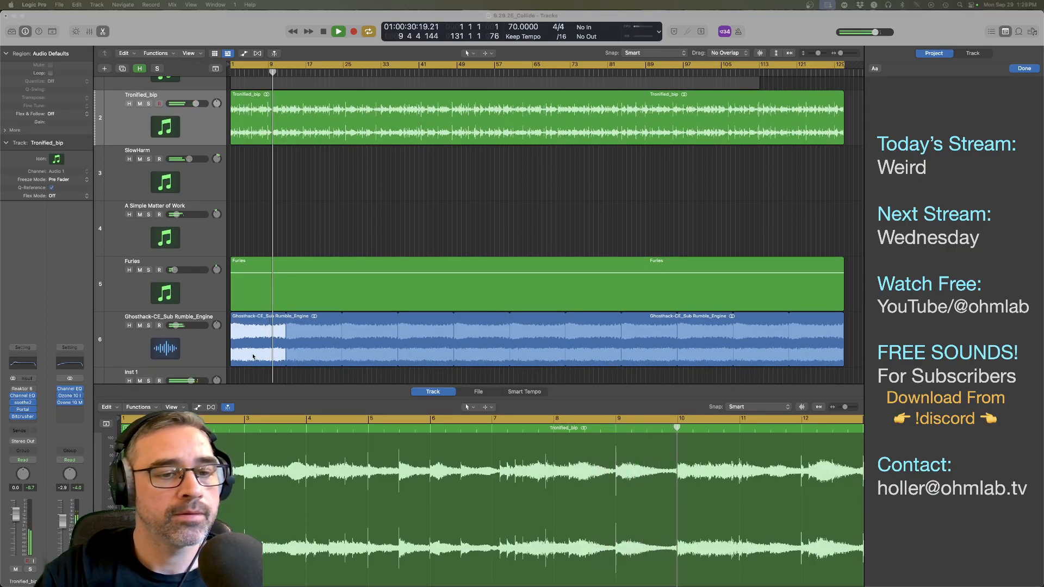
{"action": "scroll", "coordinate": [193, 344], "scroll_direction": "down", "scroll_amount": 5}
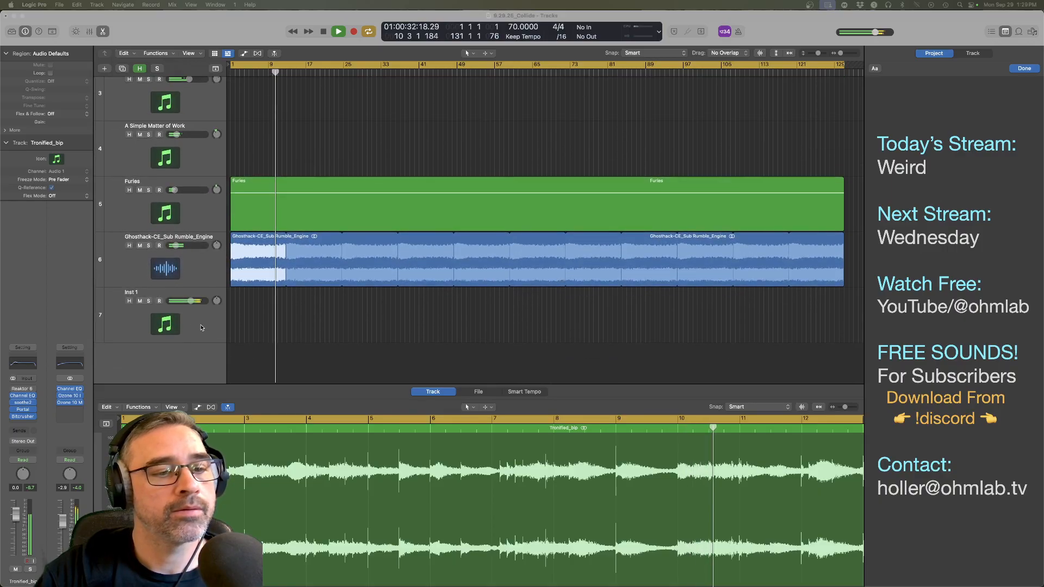
{"action": "left_click", "coordinate": [183, 325]}
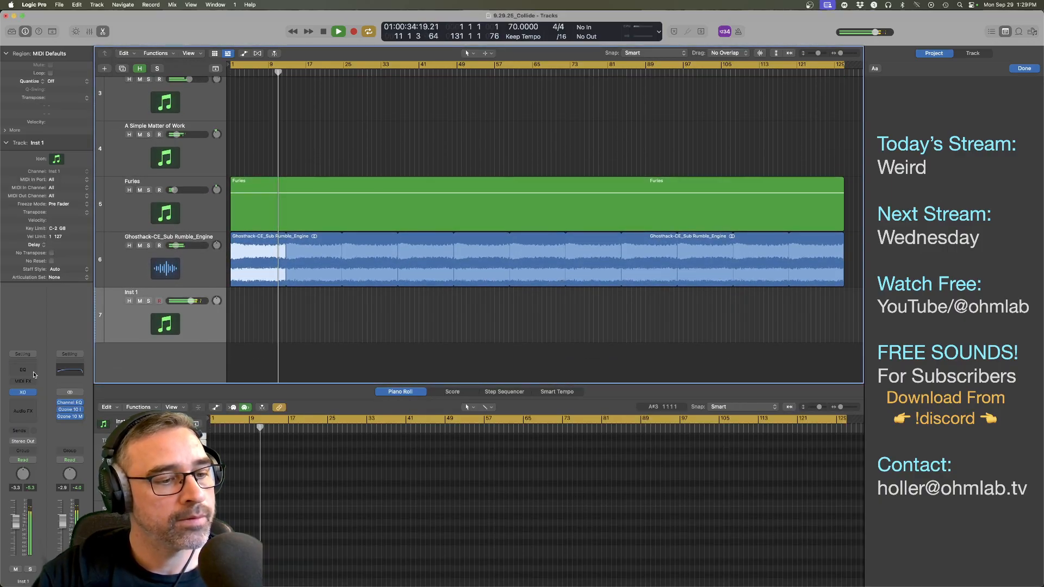
{"action": "left_click", "coordinate": [33, 374]}
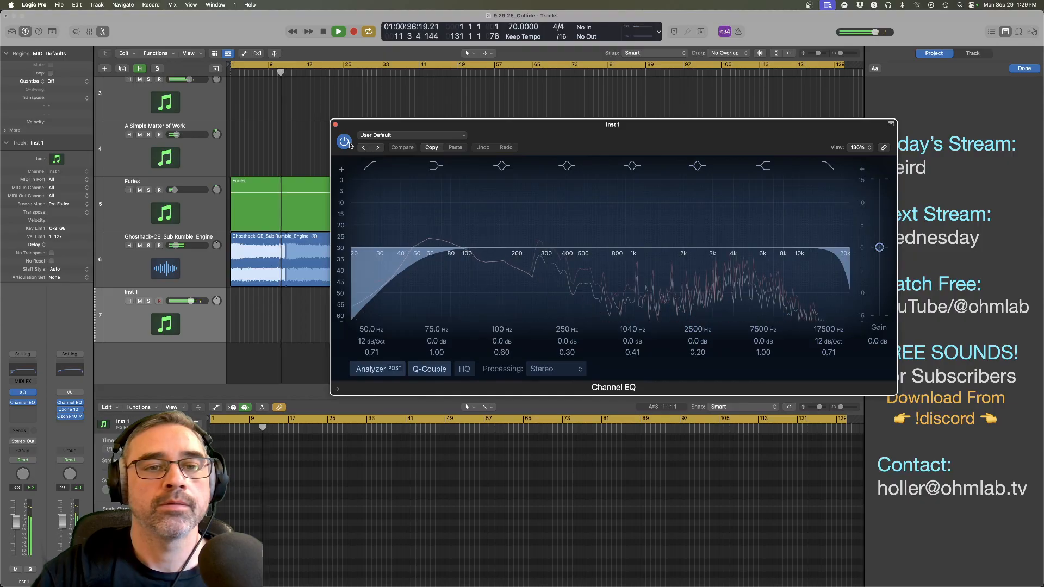
{"action": "left_click", "coordinate": [335, 124]}
Step: Replace the Channel EQ on the Inst 1 track with an AutoFilter and play the arrangement from the start
{"action": "key", "text": "space"}
{"action": "left_click", "coordinate": [35, 409]}
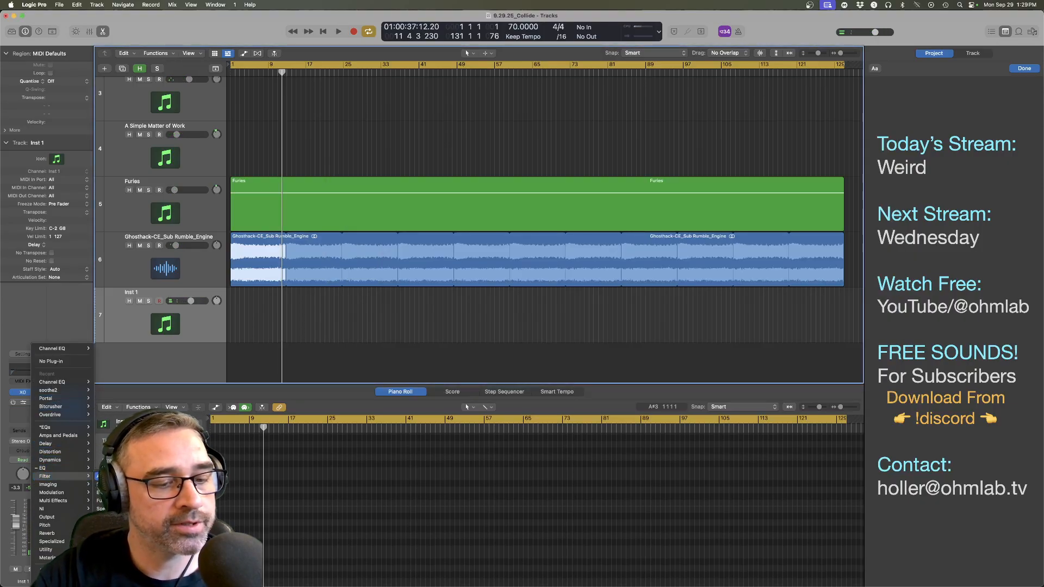
{"action": "left_click", "coordinate": [104, 476]}
{"action": "key", "text": "space"}
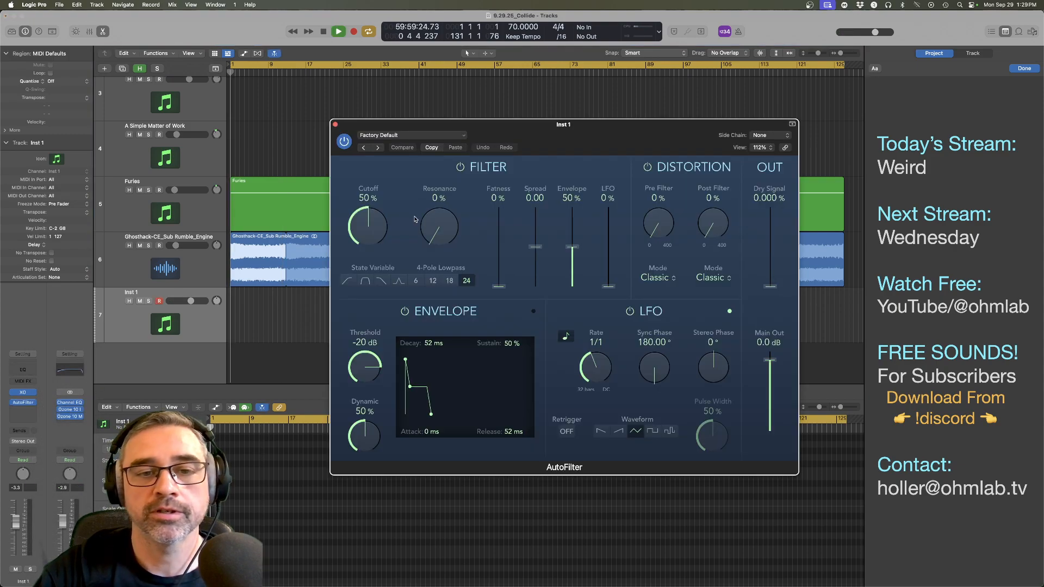
Step: Set AutoFilter's cutoff to 97%, lowpass slope to 18, resonance to 12%, fatness to 18%, spread to 0.82 and envelope amount to 19%
{"action": "left_click_drag", "start_coordinate": [373, 238], "coordinate": [373, 206]}
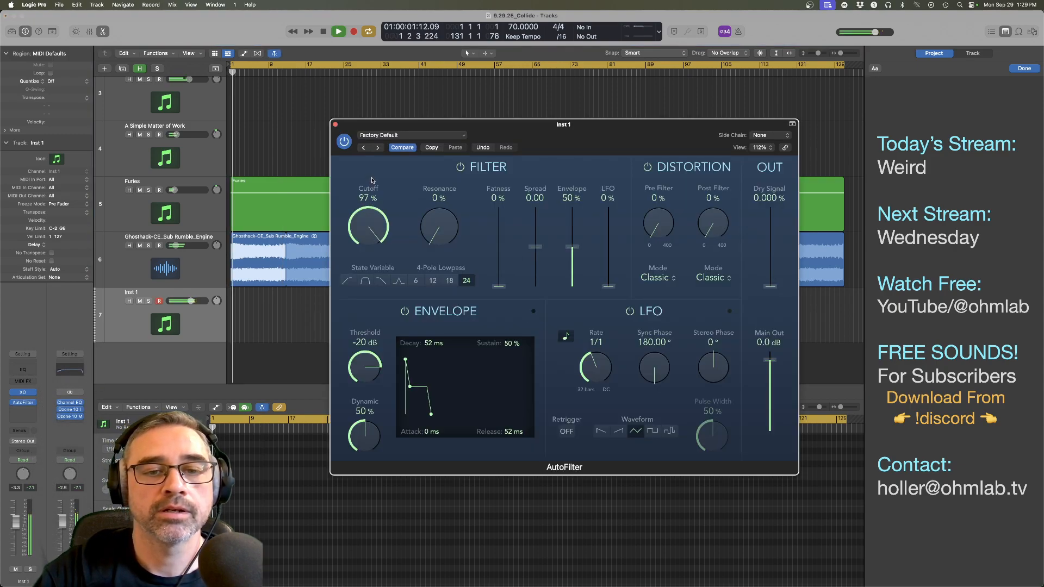
{"action": "left_click", "coordinate": [449, 280]}
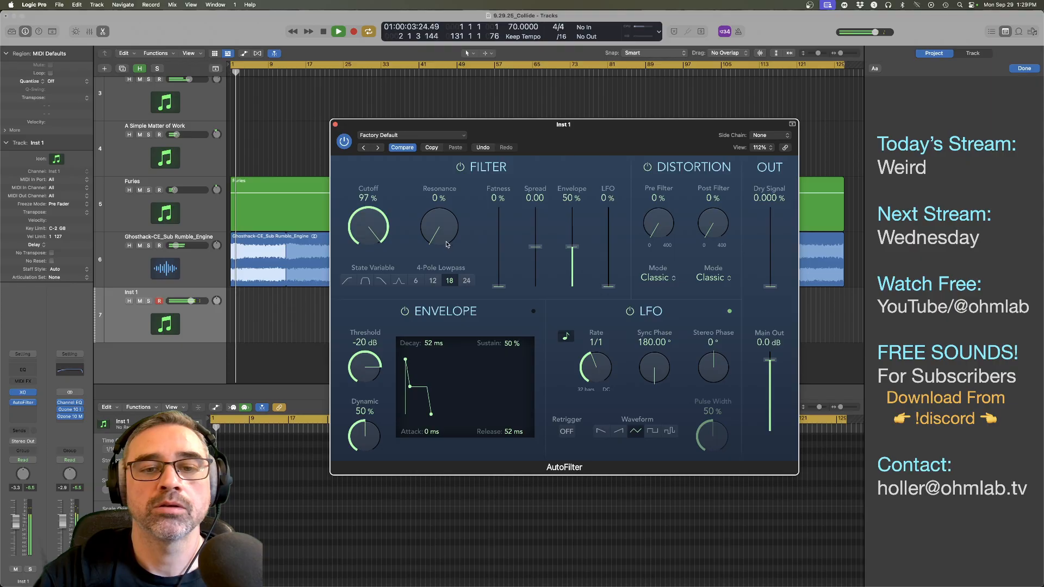
{"action": "left_click_drag", "start_coordinate": [446, 242], "coordinate": [445, 223]}
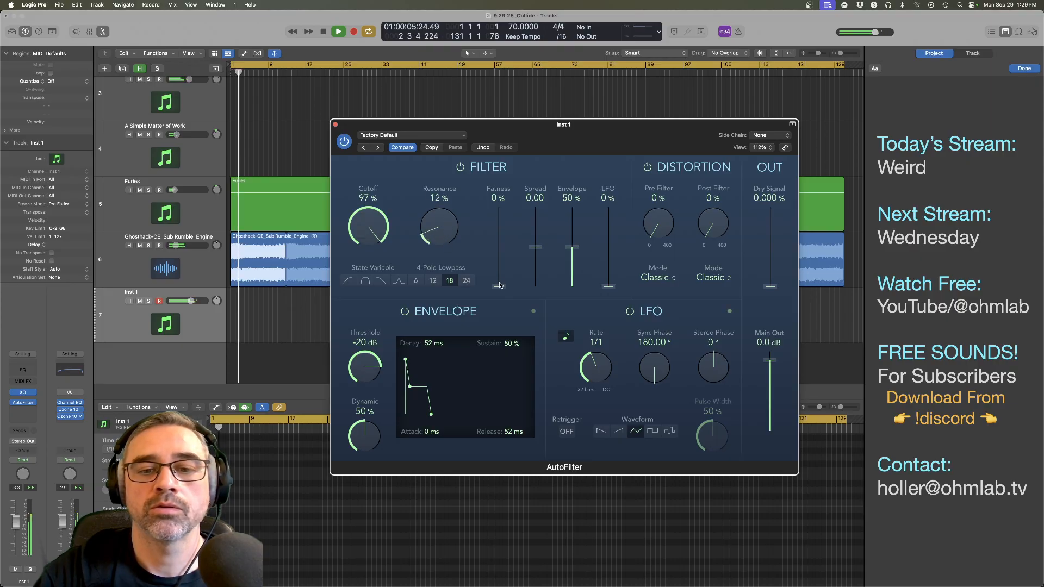
{"action": "left_click_drag", "start_coordinate": [501, 274], "coordinate": [540, 216]}
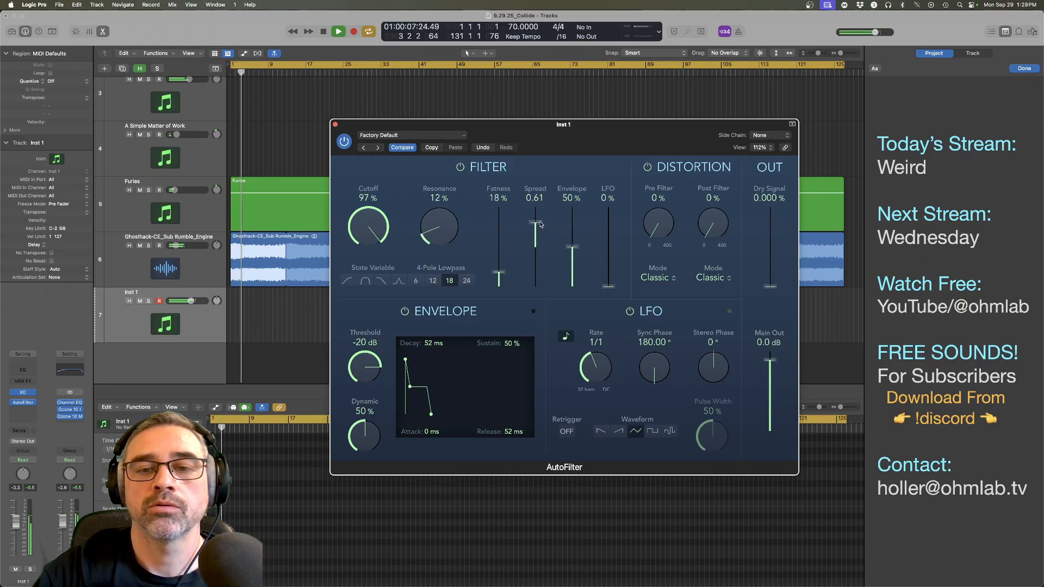
{"action": "left_click_drag", "start_coordinate": [574, 247], "coordinate": [574, 272]}
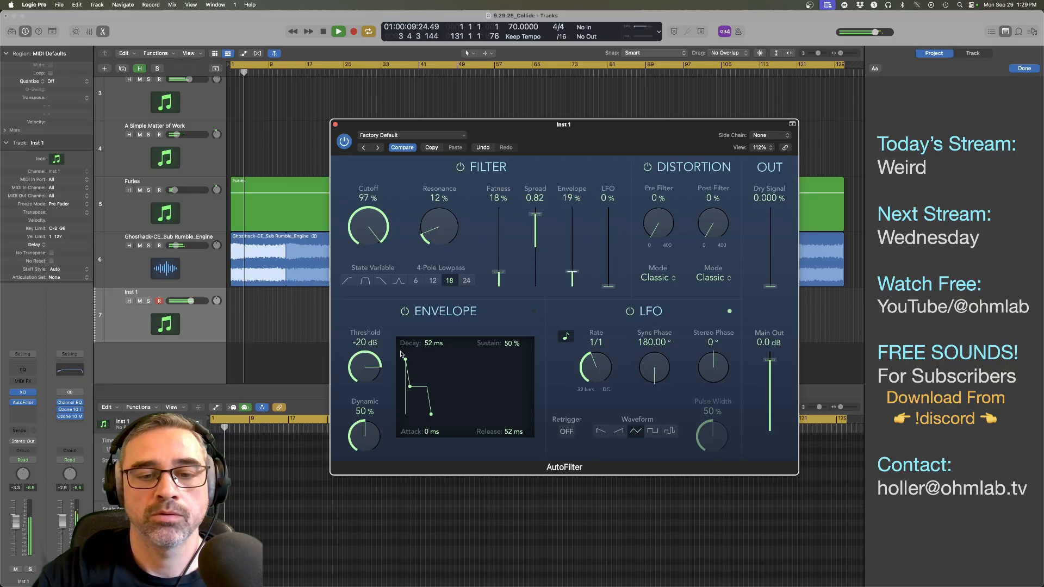
Step: Set the envelope's attack to 32 ms and release to 104 ms, the LFO amount to 75% and the LFO rate to 8 bars
{"action": "left_click_drag", "start_coordinate": [405, 359], "coordinate": [409, 360]}
{"action": "left_click_drag", "start_coordinate": [432, 416], "coordinate": [439, 416]}
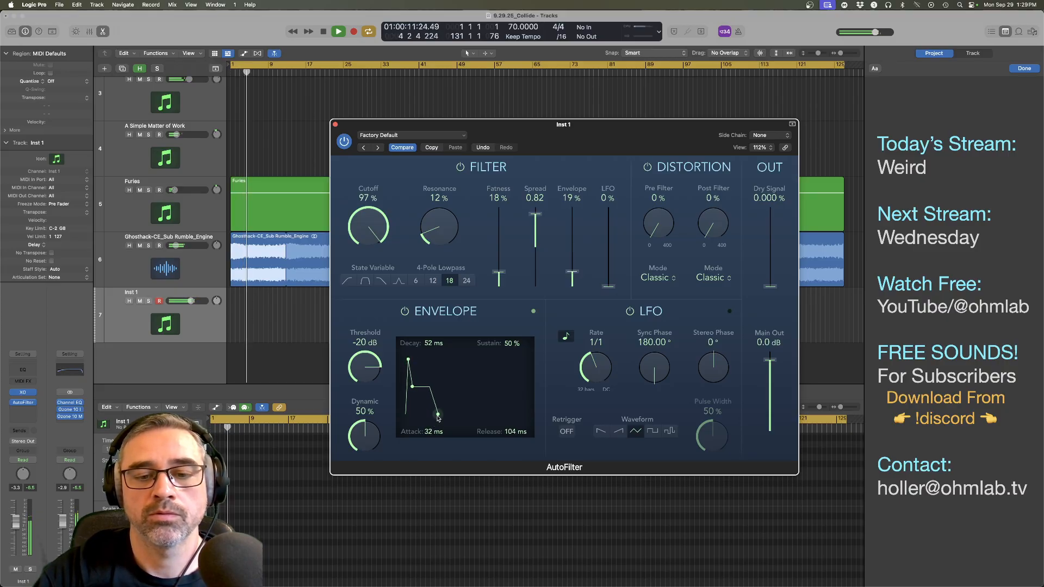
{"action": "left_click_drag", "start_coordinate": [609, 286], "coordinate": [609, 227]}
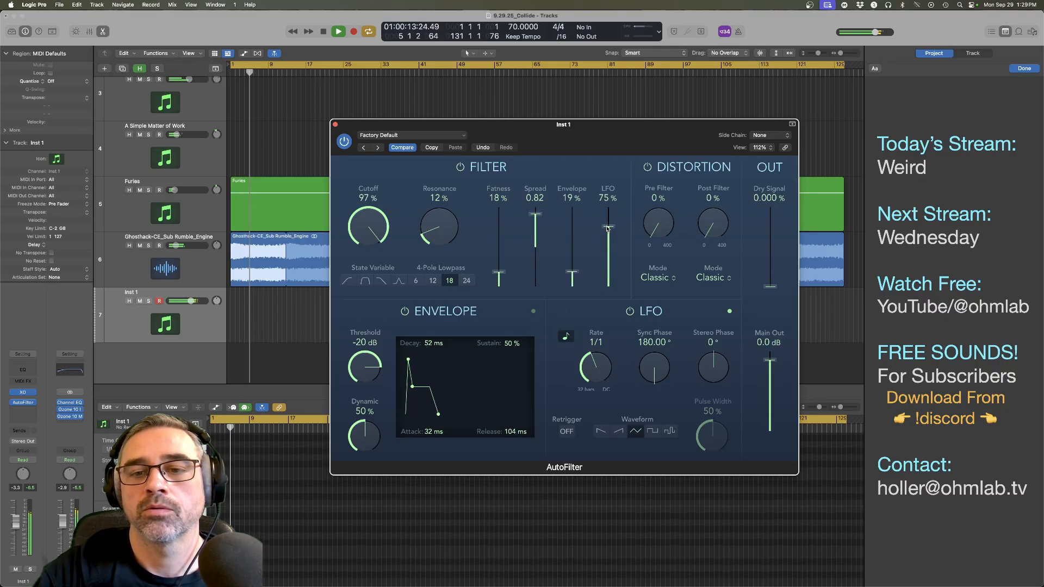
{"action": "left_click_drag", "start_coordinate": [607, 379], "coordinate": [601, 382]}
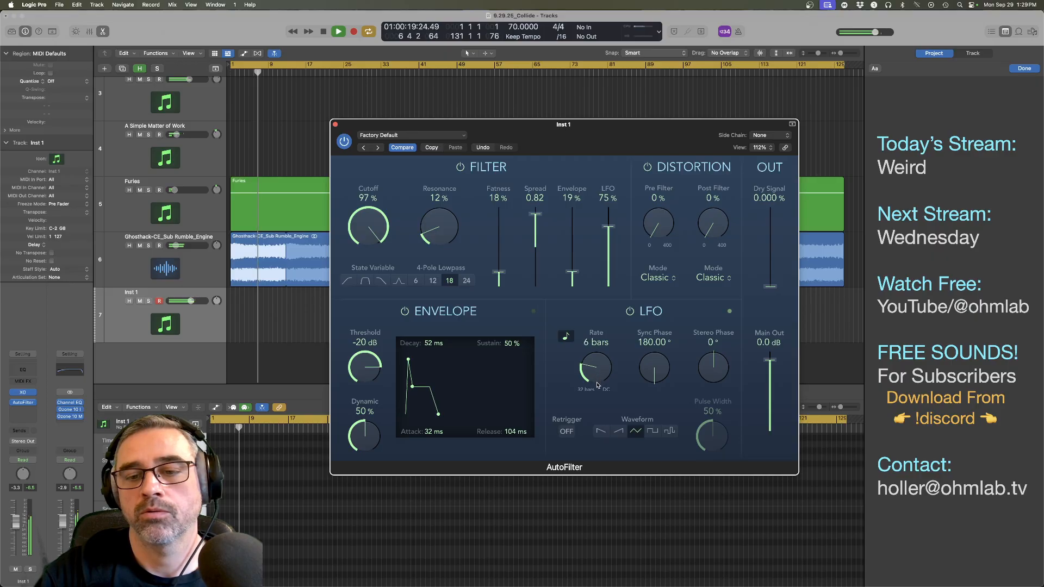
{"action": "left_click_drag", "start_coordinate": [597, 382], "coordinate": [594, 388]}
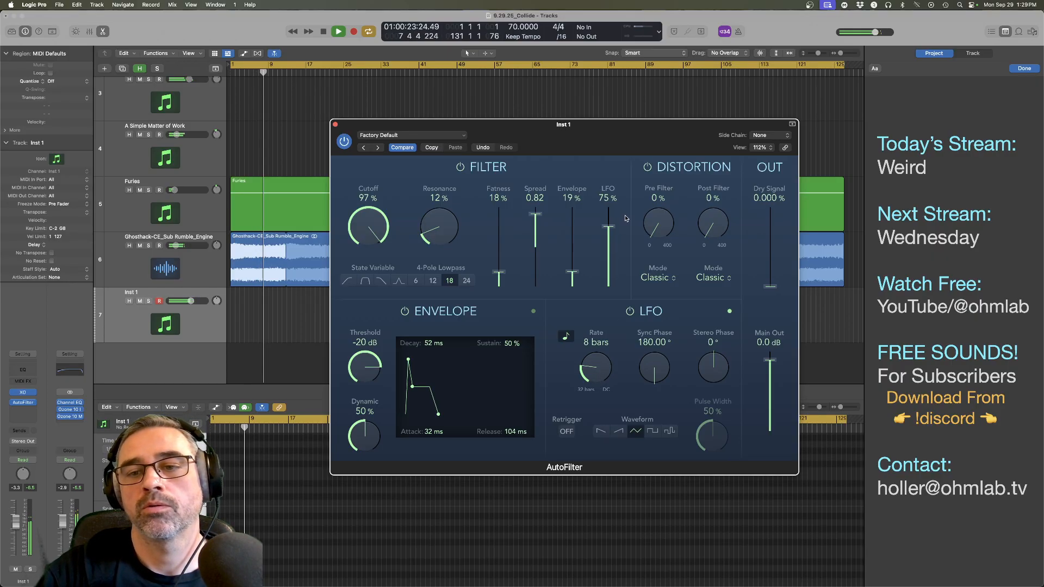
Step: Set the pre-filter distortion to Tube at 8%, the cutoff to 99%, the lowpass slope to 12 and the LFO amount to 74%
{"action": "left_click", "coordinate": [662, 278]}
{"action": "left_click", "coordinate": [658, 290]}
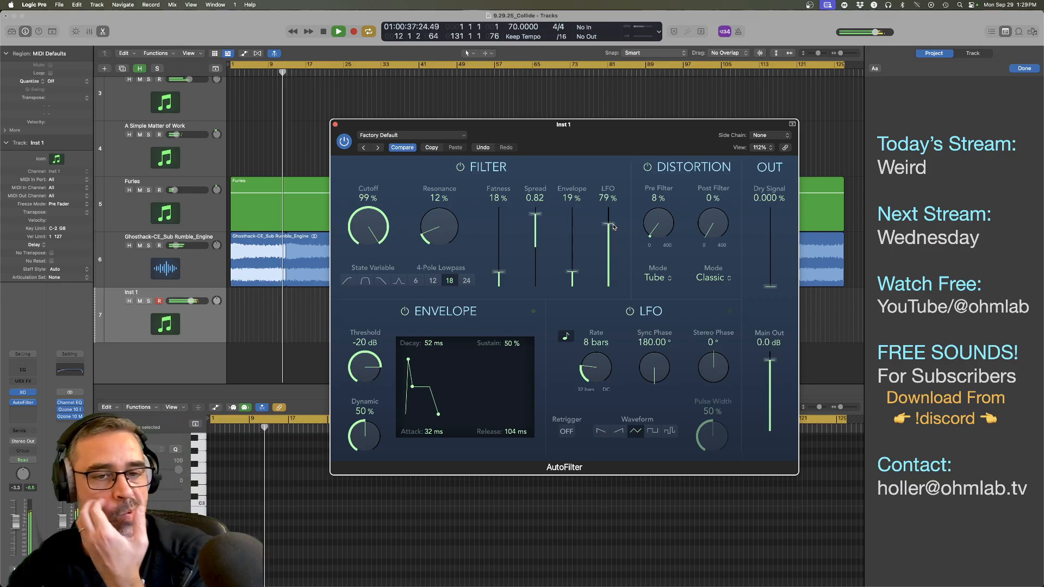
{"action": "left_click", "coordinate": [435, 283]}
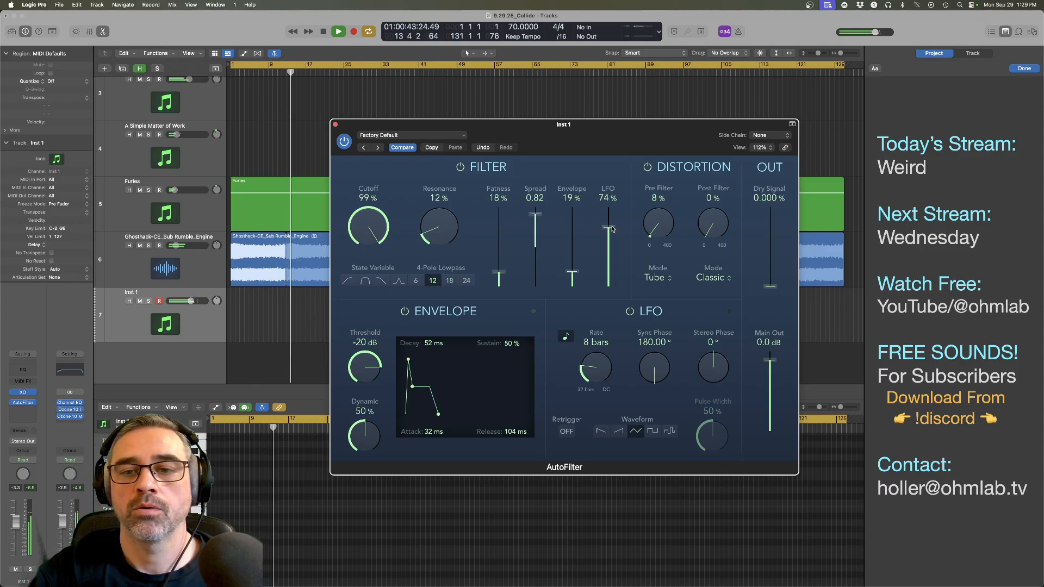
Step: Replay from the start, turn on the LFO's retrigger, set the LFO amount to 73%, and close AutoFilter
{"action": "key", "text": "space"}
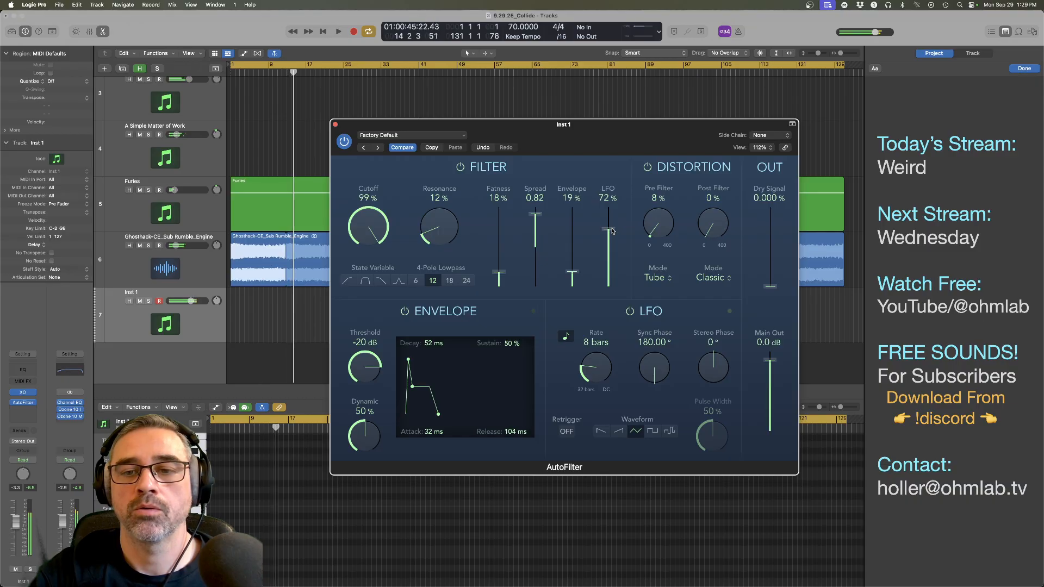
{"action": "key", "text": "Return"}
{"action": "key", "text": "space"}
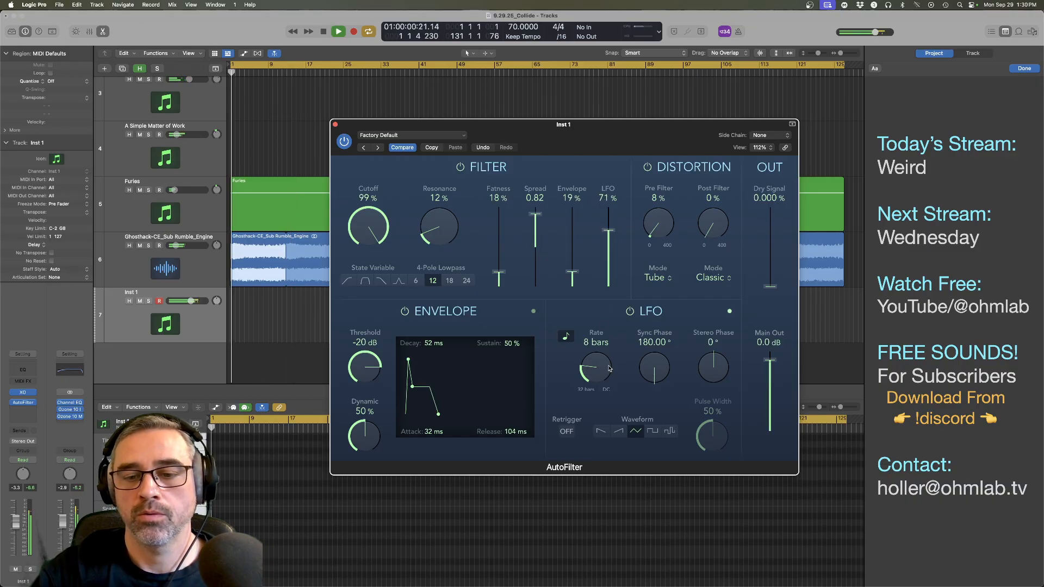
{"action": "key", "text": "Return"}
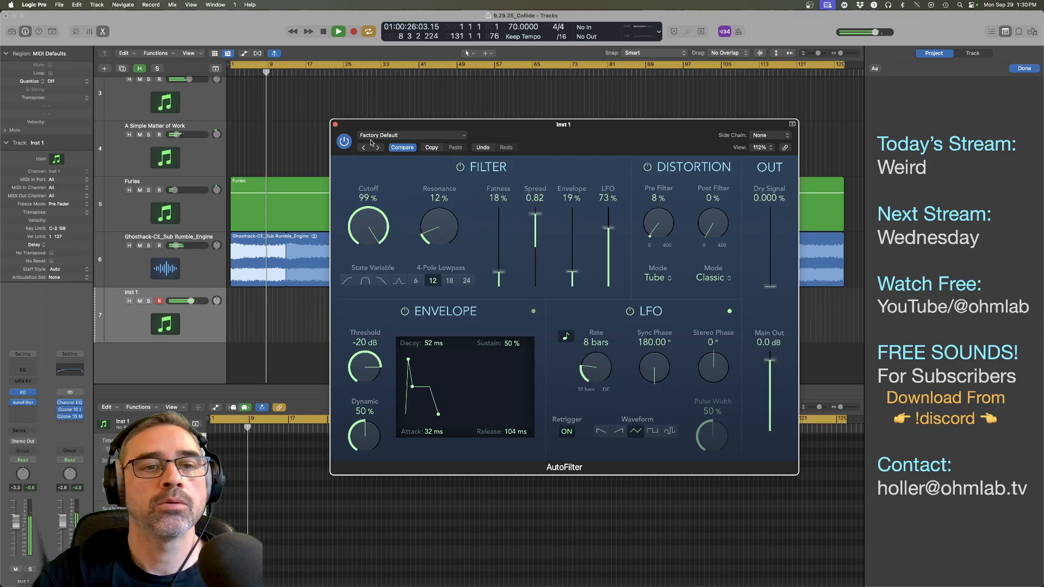
{"action": "left_click", "coordinate": [335, 125]}
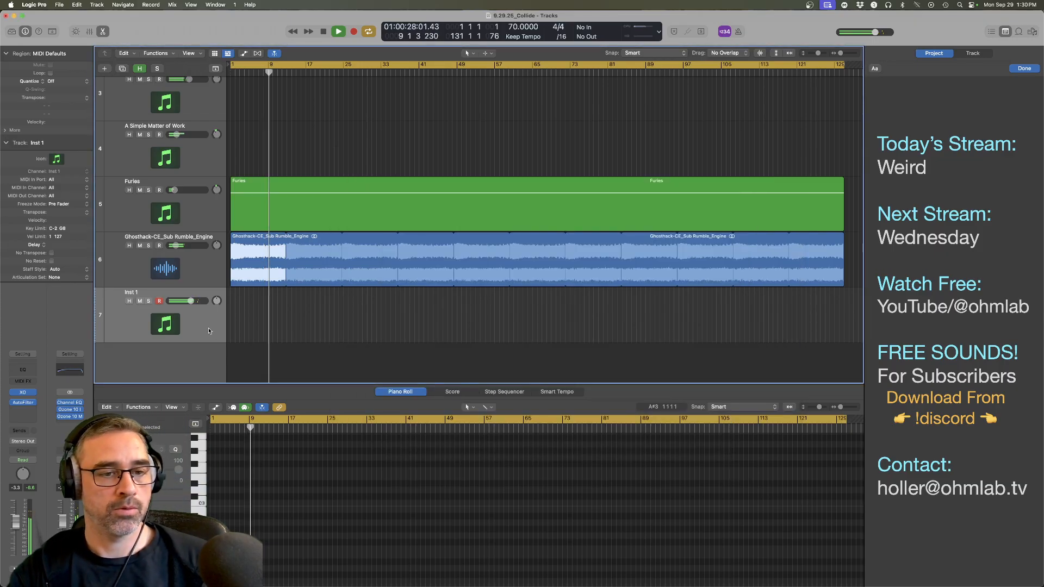
Step: Reopen Inst 1's AutoFilter, set the lowpass slope to 24, and bring the LFO amount to 72%
{"action": "mouse_move", "coordinate": [23, 406]}
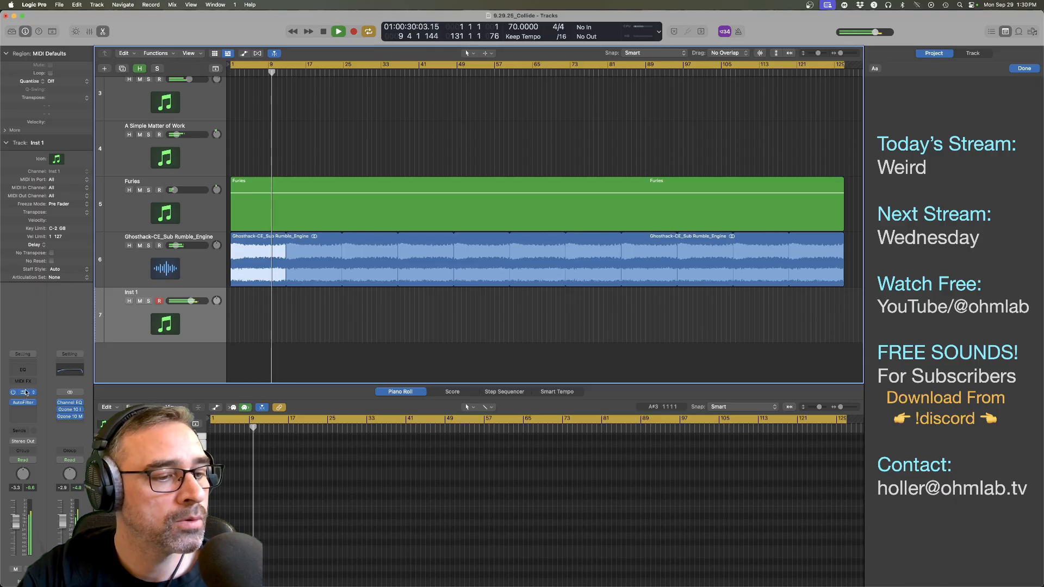
{"action": "left_click", "coordinate": [23, 405]}
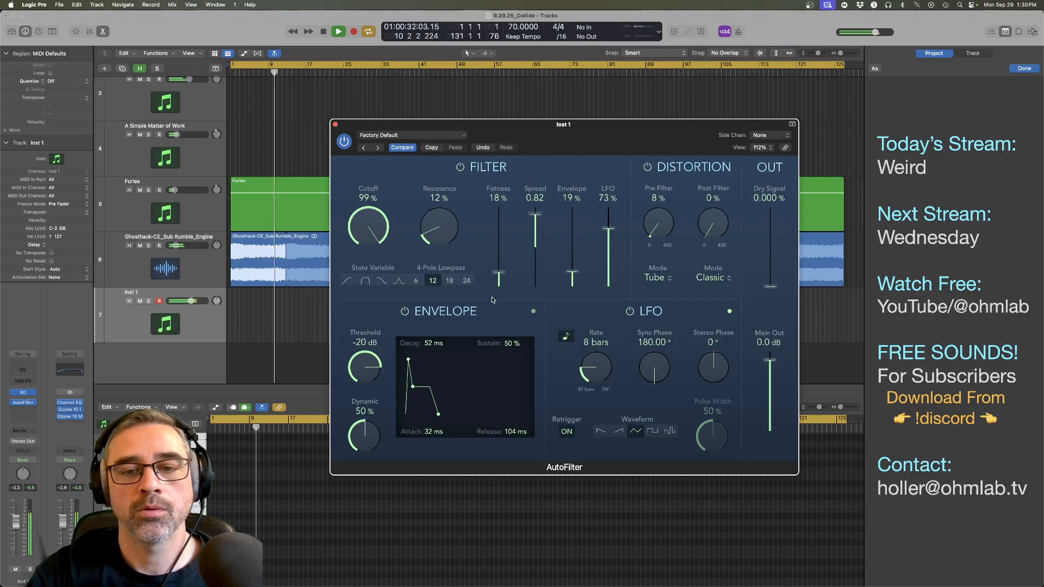
{"action": "left_click", "coordinate": [467, 281]}
{"action": "left_click_drag", "start_coordinate": [608, 228], "coordinate": [609, 231]}
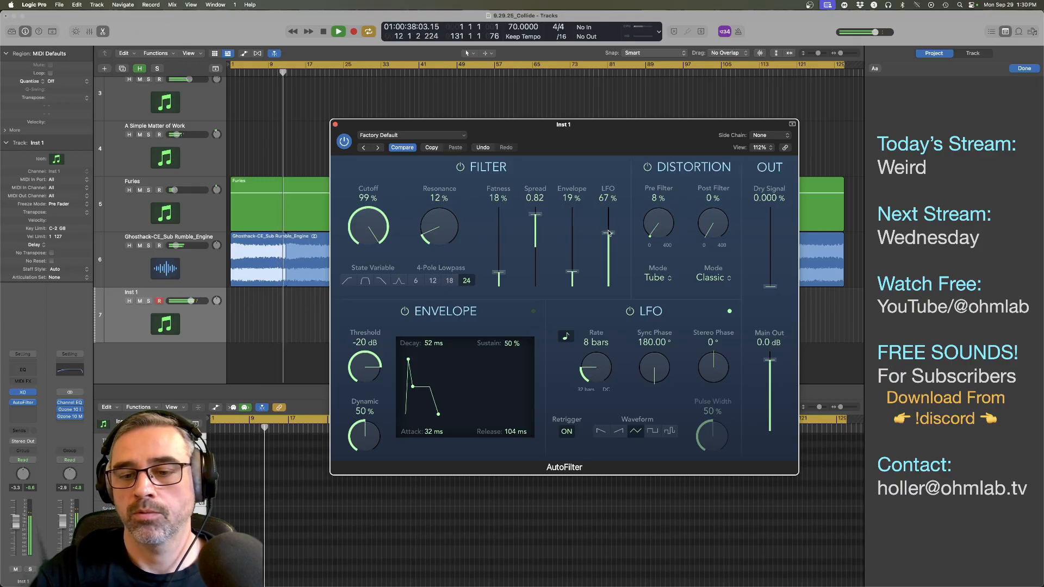
{"action": "left_click_drag", "start_coordinate": [609, 234], "coordinate": [611, 231]}
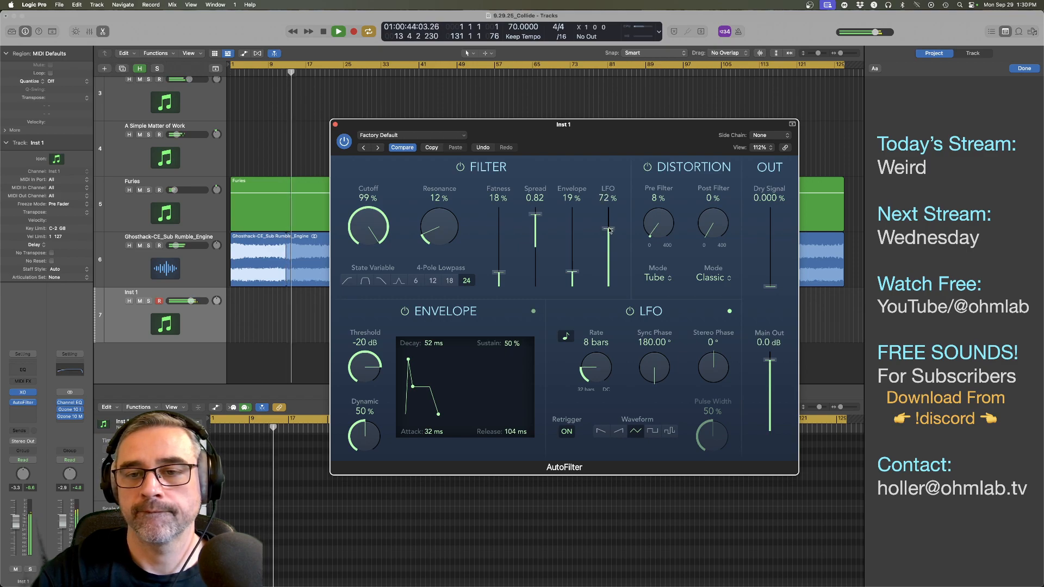
Step: Shift the AutoFilter window down, reselect the Inst 1 track, set the LFO amount to 73%, and close AutoFilter
{"action": "left_click_drag", "start_coordinate": [609, 145], "coordinate": [612, 227]}
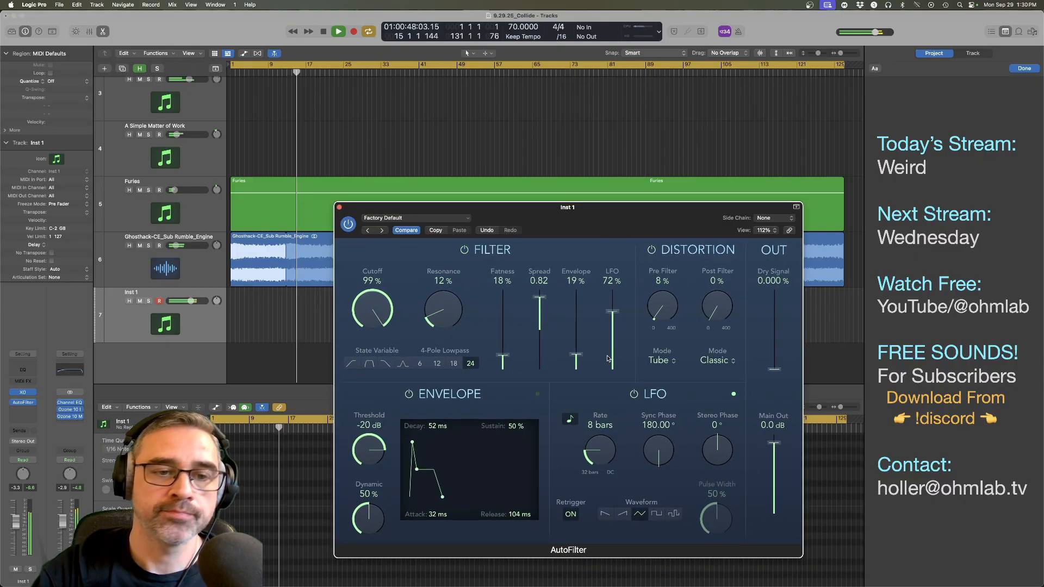
{"action": "left_click", "coordinate": [195, 324]}
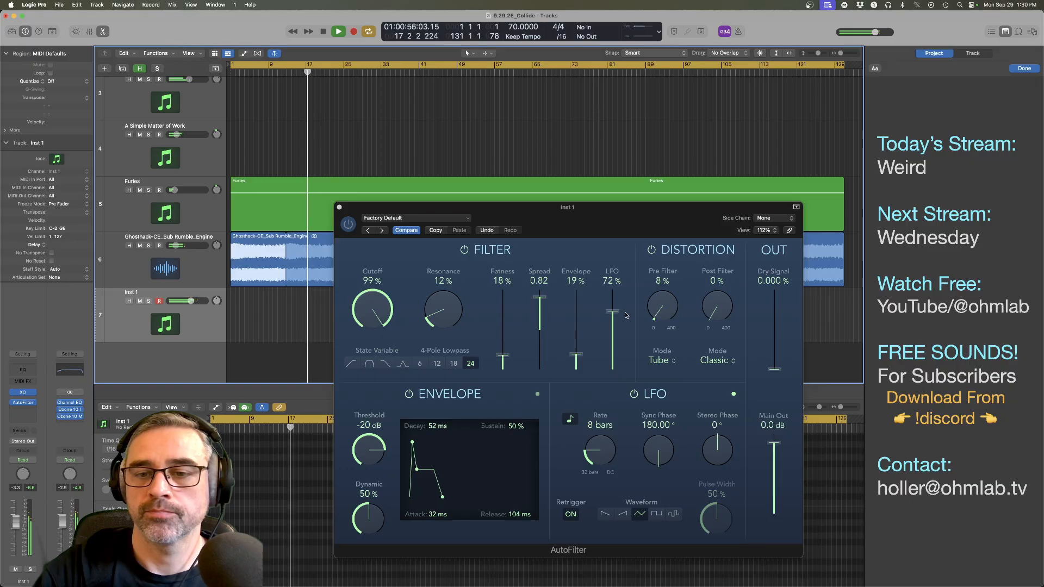
{"action": "left_click_drag", "start_coordinate": [616, 314], "coordinate": [615, 313]}
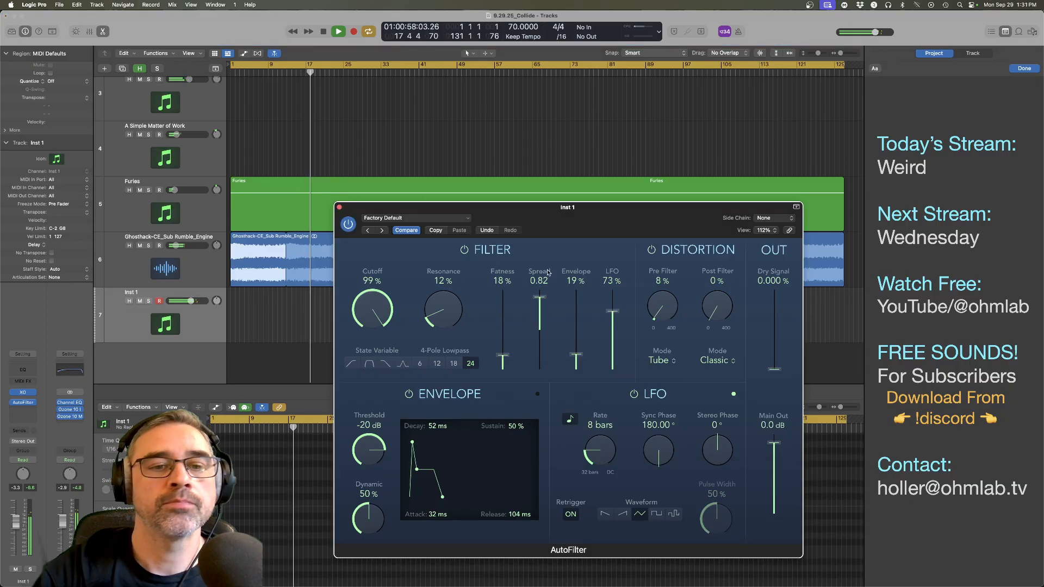
{"action": "left_click", "coordinate": [339, 208]}
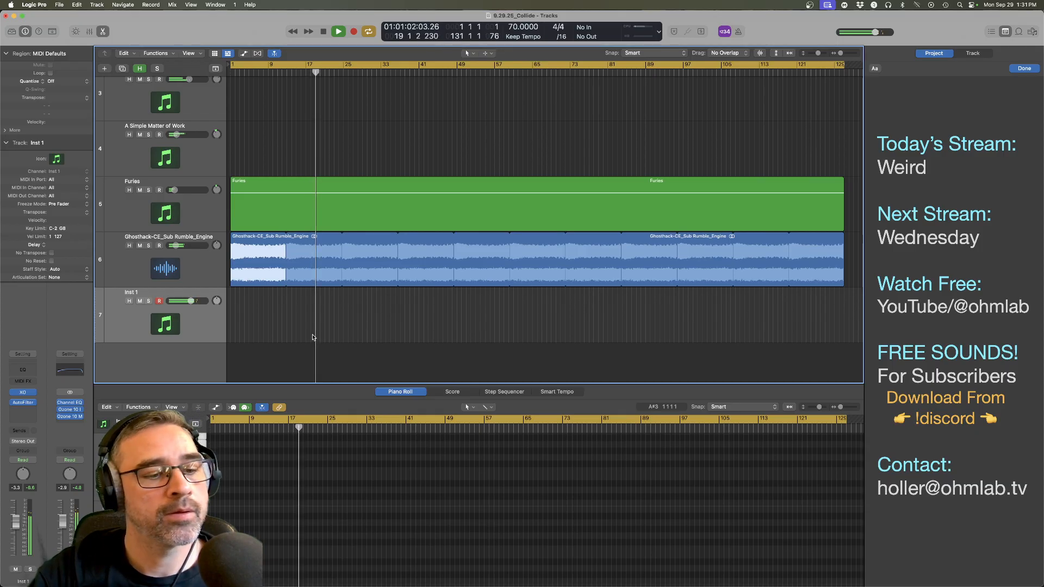
Step: Play short passes from the start of the arrangement to check how the filtered Inst 1 part sounds
{"action": "key", "text": "space"}
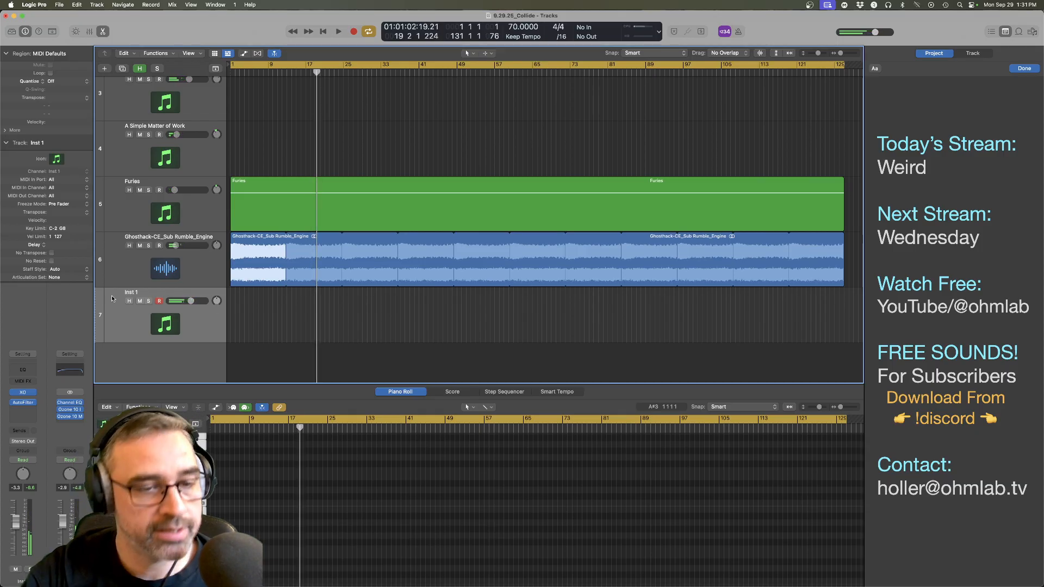
{"action": "key", "text": "Return"}
{"action": "key", "text": "space"}
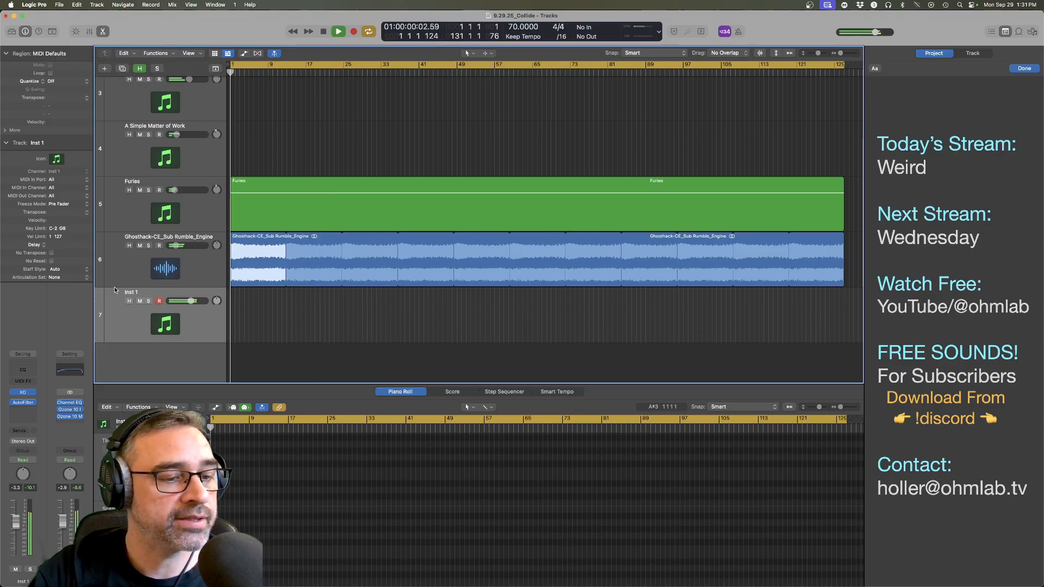
{"action": "key", "text": "space"}
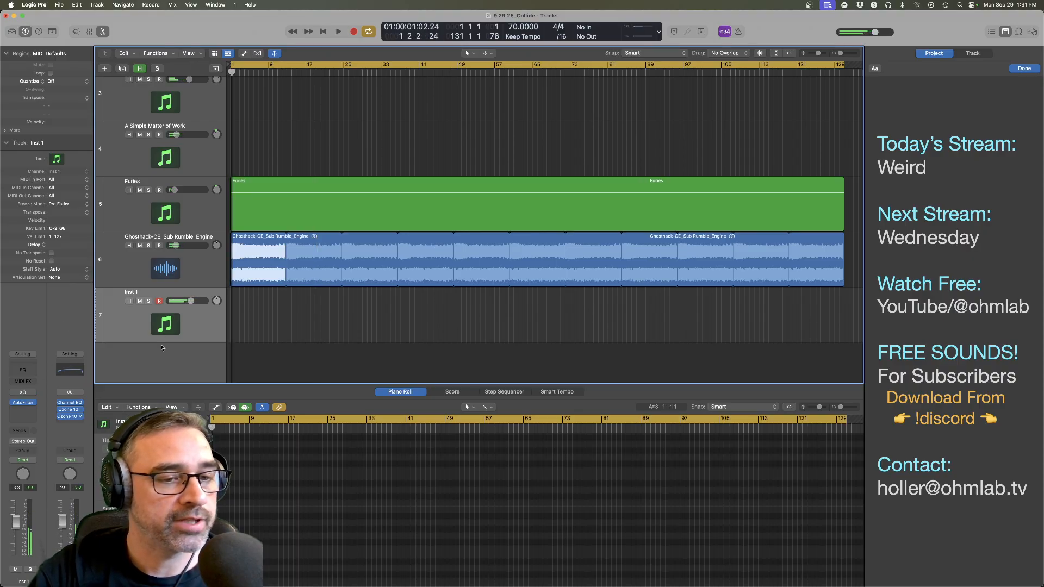
{"action": "key", "text": "space"}
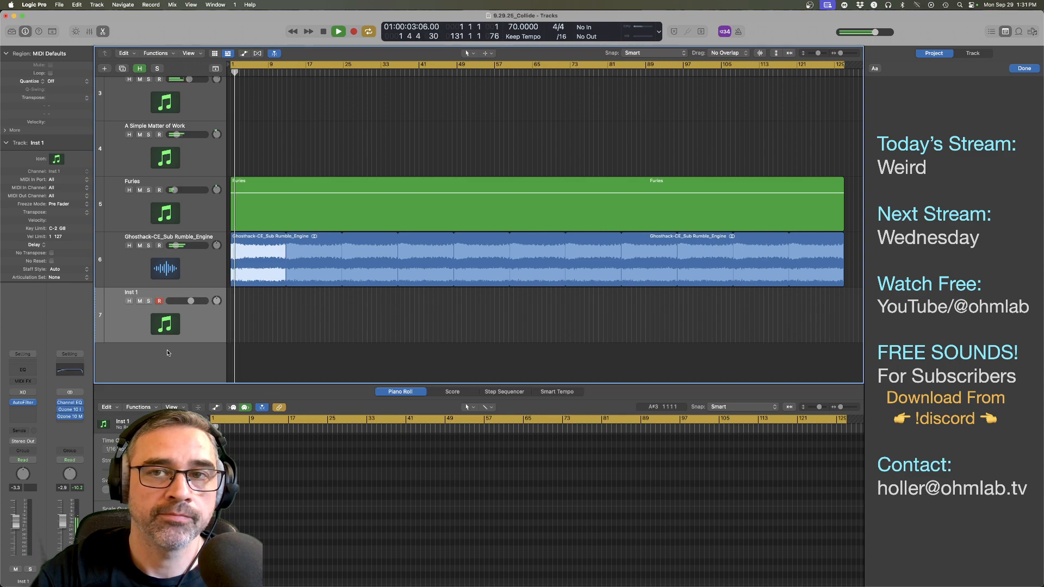
{"action": "key", "text": "space"}
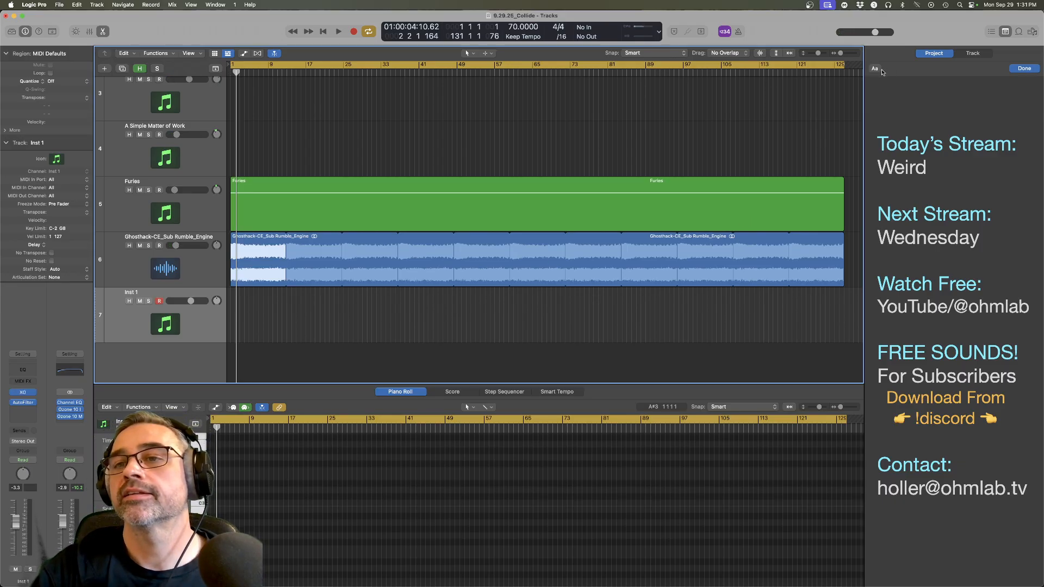
Step: Check the arrangement's end at bar 131 with the playhead, and audition the opening bars from the start
{"action": "left_click_drag", "start_coordinate": [844, 72], "coordinate": [845, 72]}
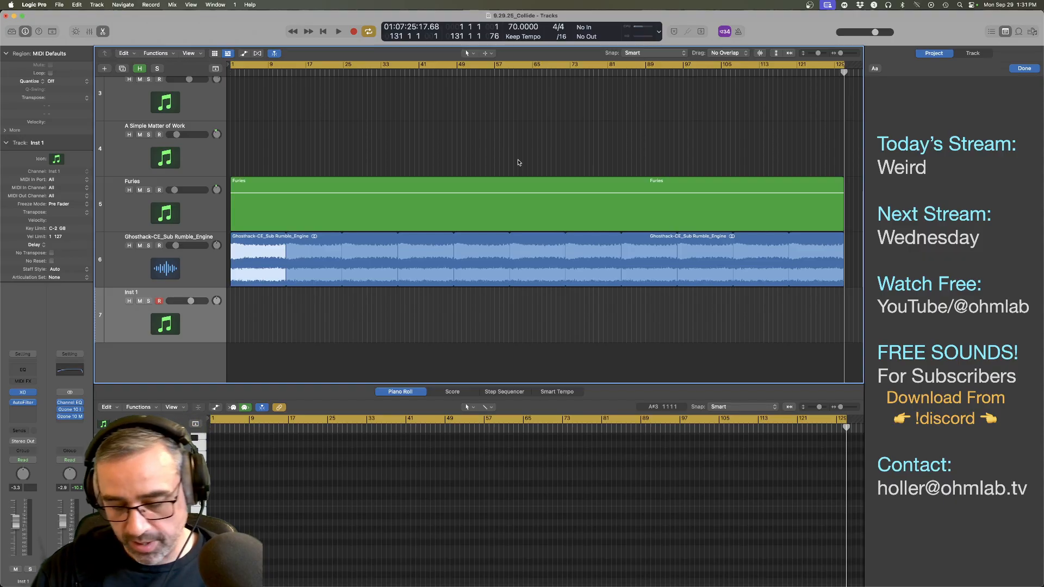
{"action": "key", "text": "space"}
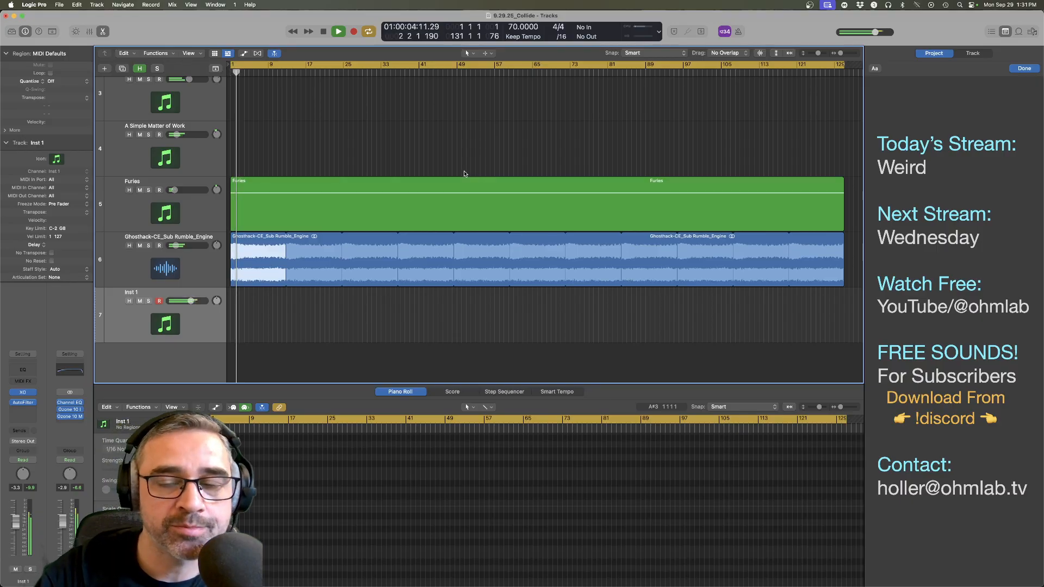
{"action": "key", "text": "space"}
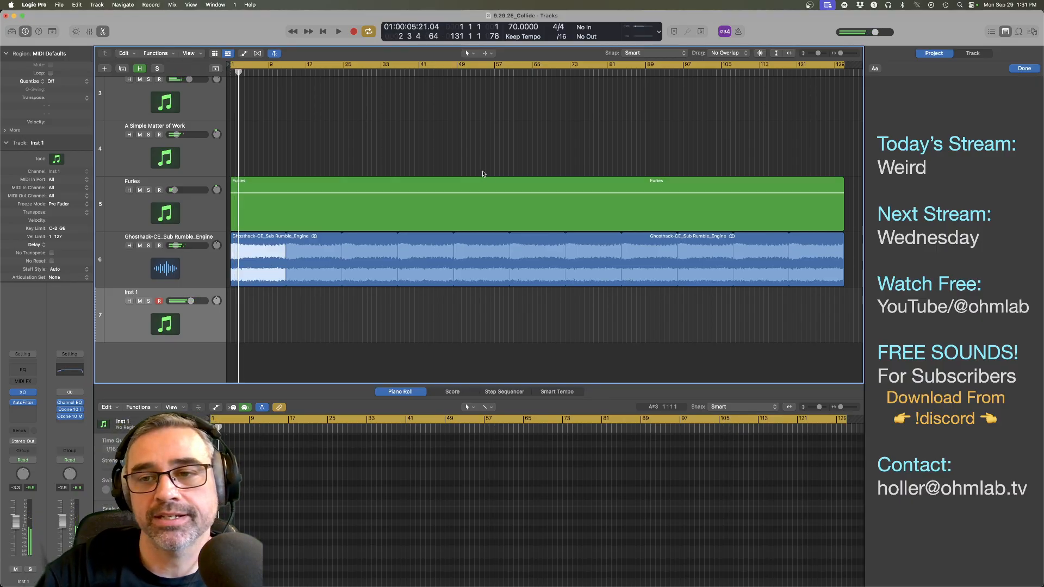
{"action": "key", "text": "Return"}
{"action": "key", "text": "space"}
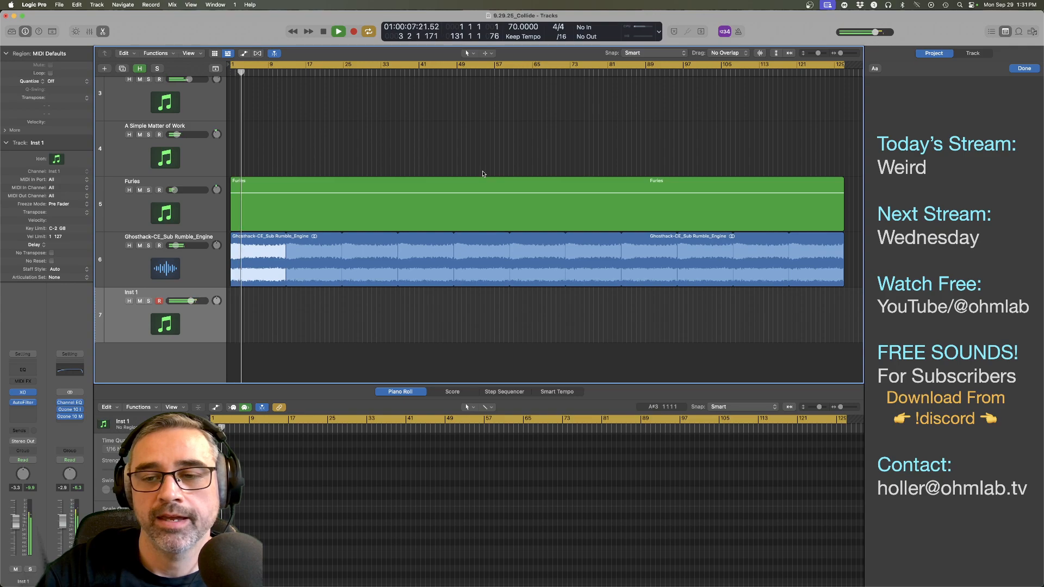
{"action": "key", "text": "space"}
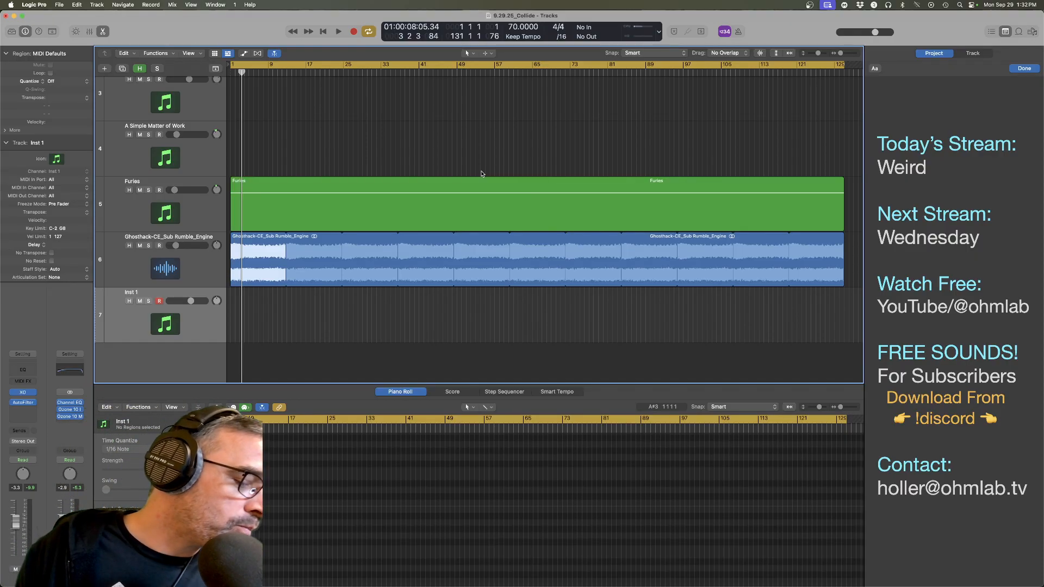
Step: During playback from the start, open Stereo Out's Ozone 10 Maximizer, try a -6.7 dB threshold, and bring it back to -2.8 dB
{"action": "key", "text": "Return"}
{"action": "key", "text": "space"}
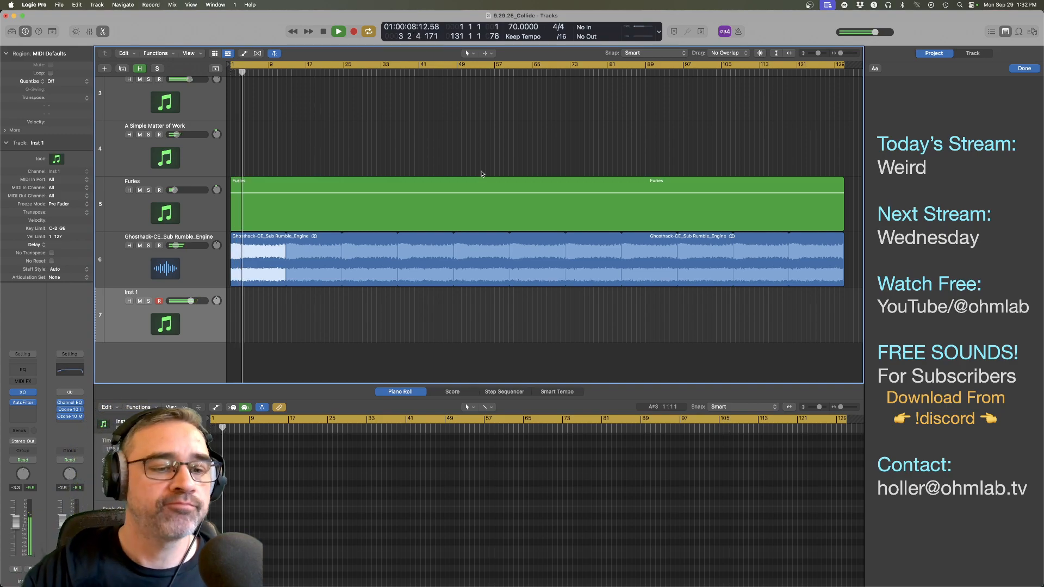
{"action": "left_click", "coordinate": [72, 417]}
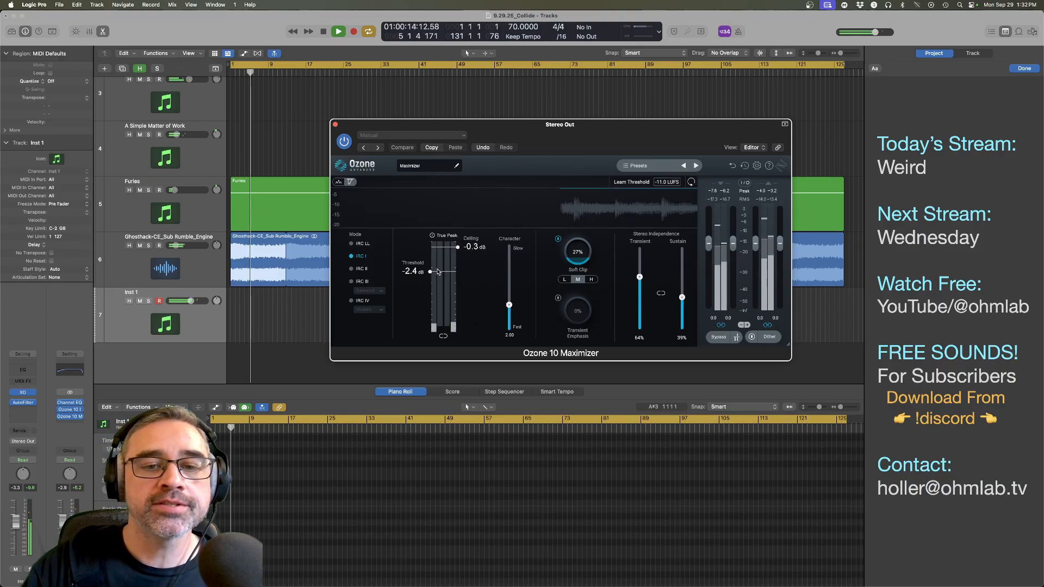
{"action": "left_click_drag", "start_coordinate": [432, 273], "coordinate": [431, 299]}
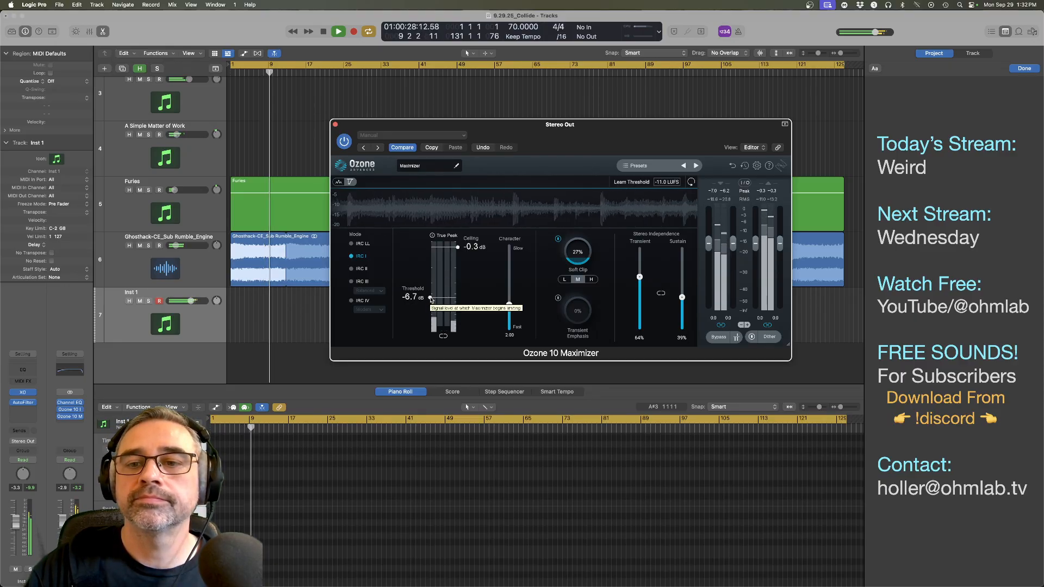
{"action": "left_click_drag", "start_coordinate": [431, 295], "coordinate": [430, 275]}
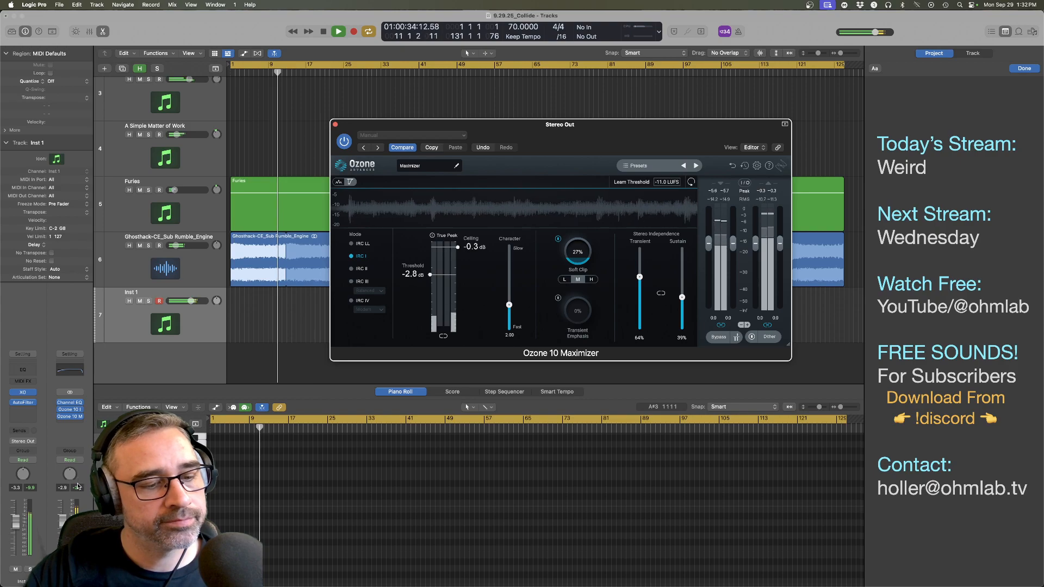
Step: Reset the Stereo Out peak reading, fine-tune the Maximizer's threshold to -2.7 dB, and stop playback
{"action": "left_click", "coordinate": [79, 488]}
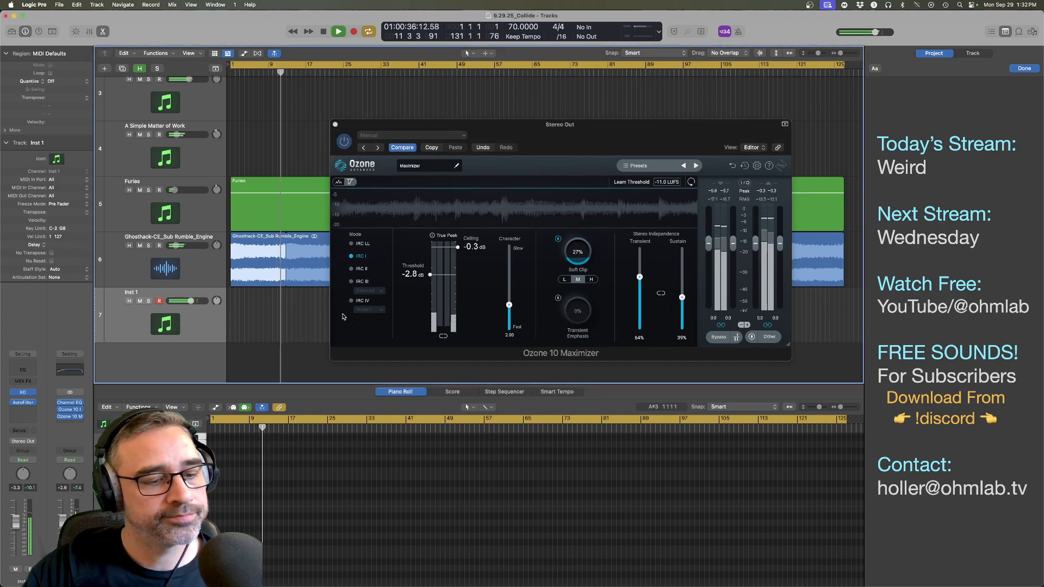
{"action": "left_click", "coordinate": [430, 277]}
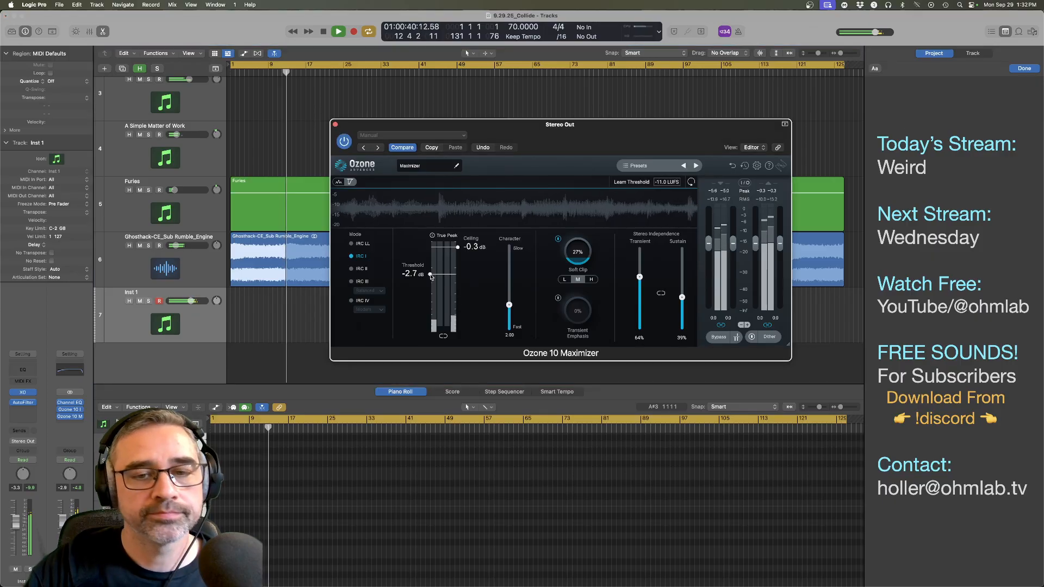
{"action": "left_click_drag", "start_coordinate": [431, 277], "coordinate": [431, 276]}
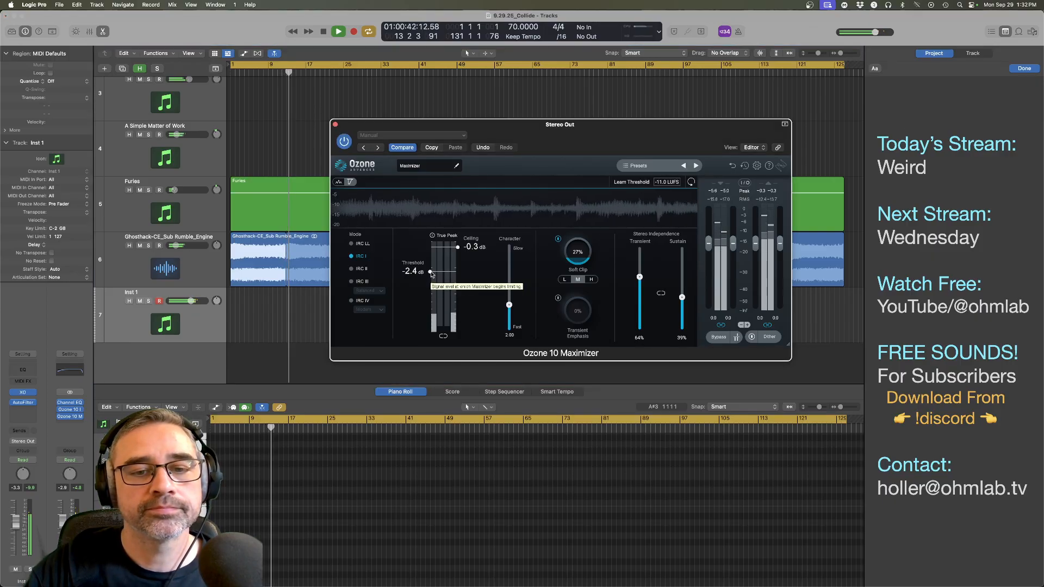
{"action": "left_click", "coordinate": [424, 373]}
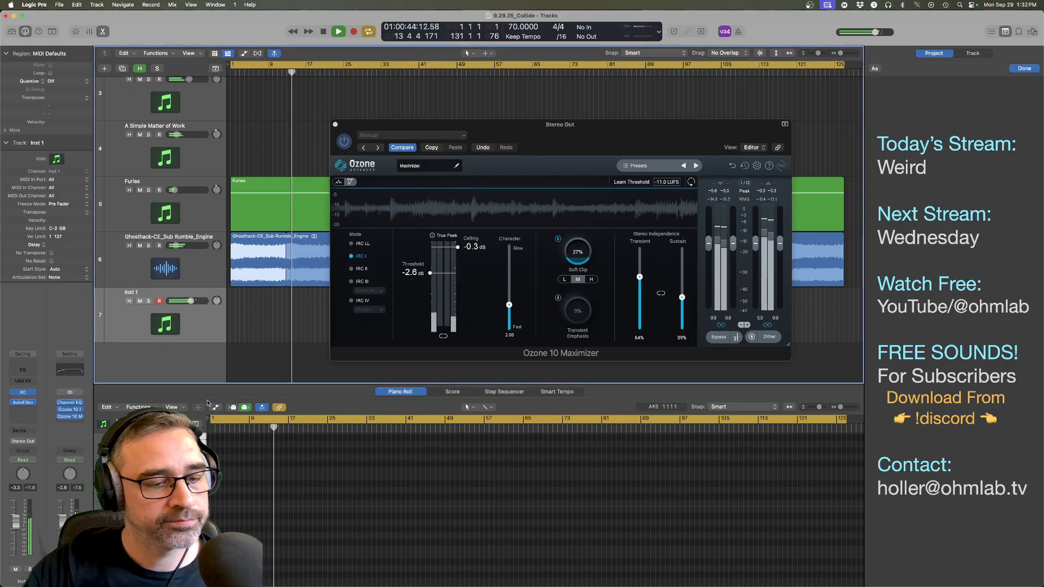
{"action": "left_click_drag", "start_coordinate": [431, 273], "coordinate": [432, 275]}
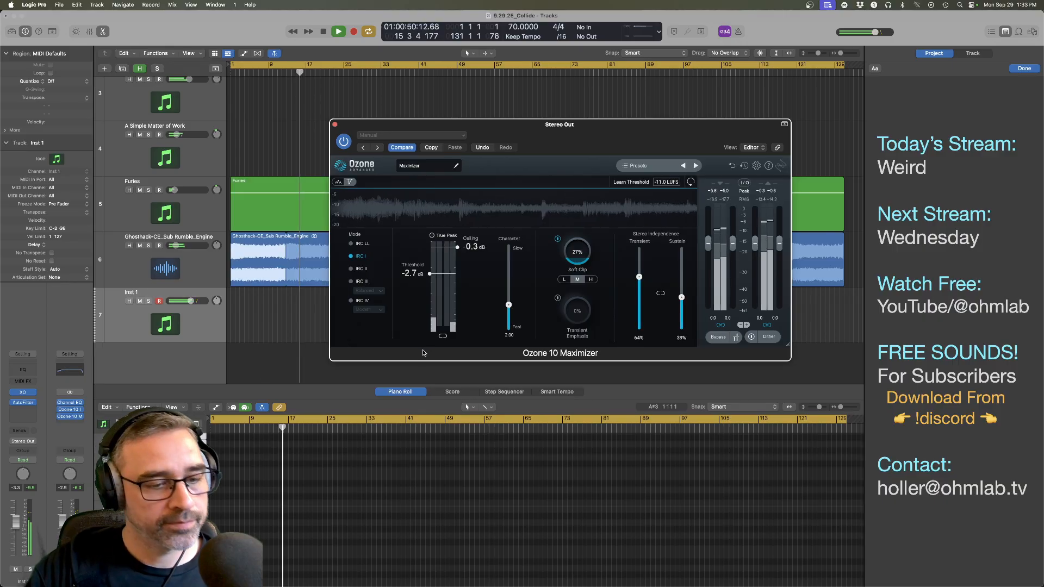
{"action": "key", "text": "space"}
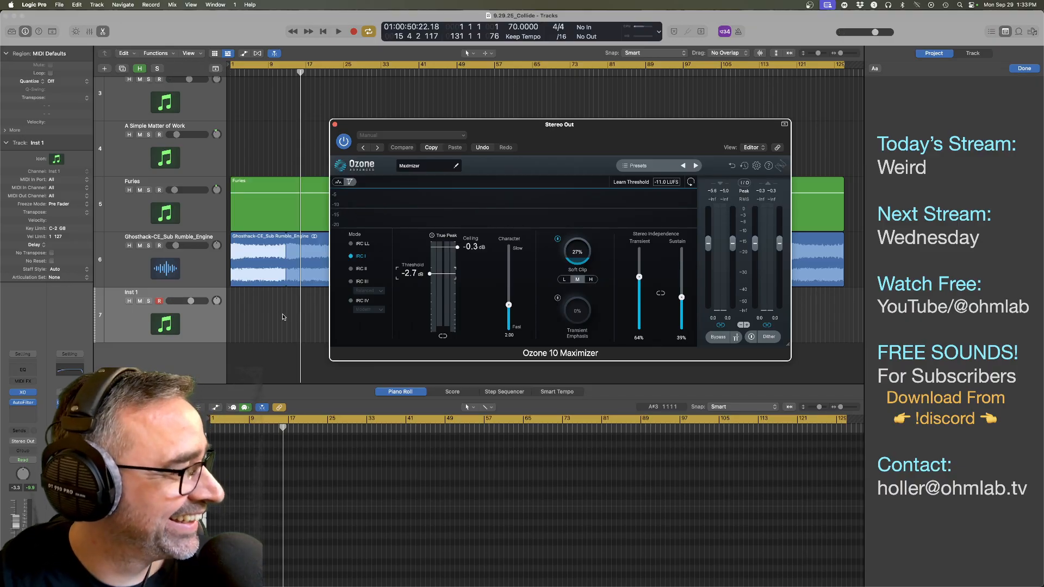
Step: Replay the arrangement from the start to listen to the maximized mix, switching between apps during playback
{"action": "key", "text": "Return"}
{"action": "key", "text": "space"}
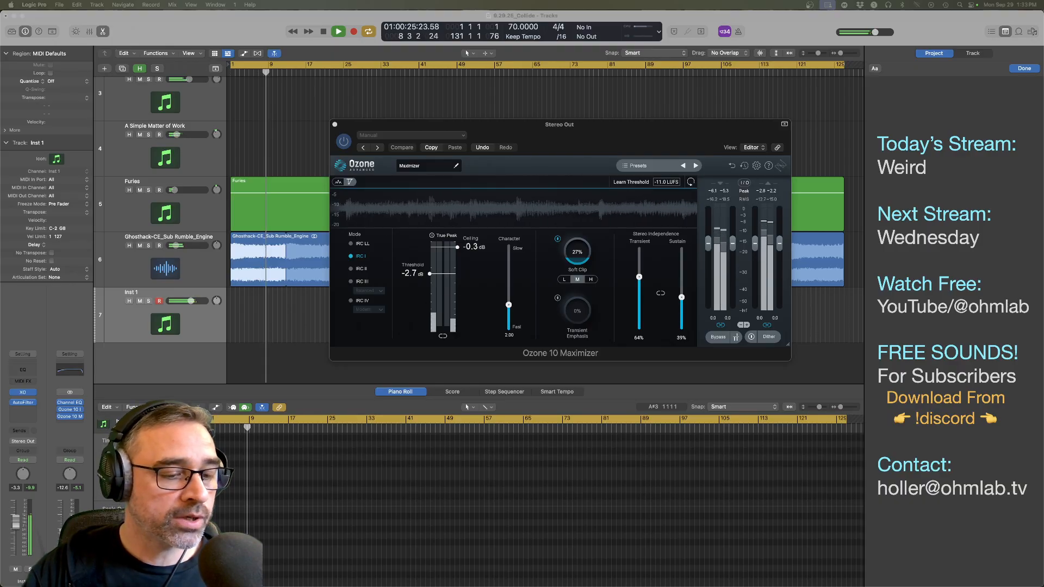
{"action": "key", "text": "super+Tab"}
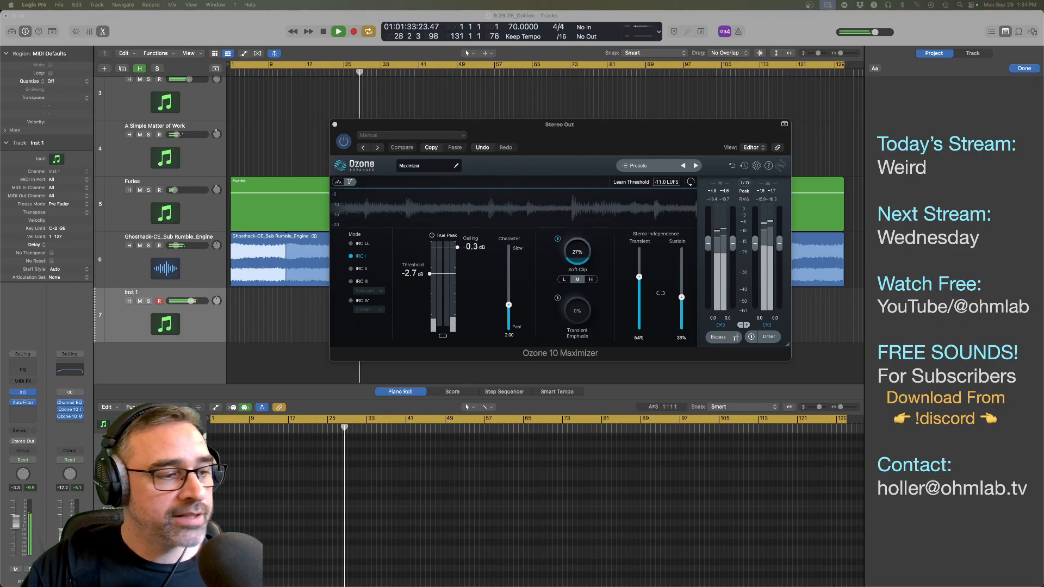
{"action": "key", "text": "super+Tab"}
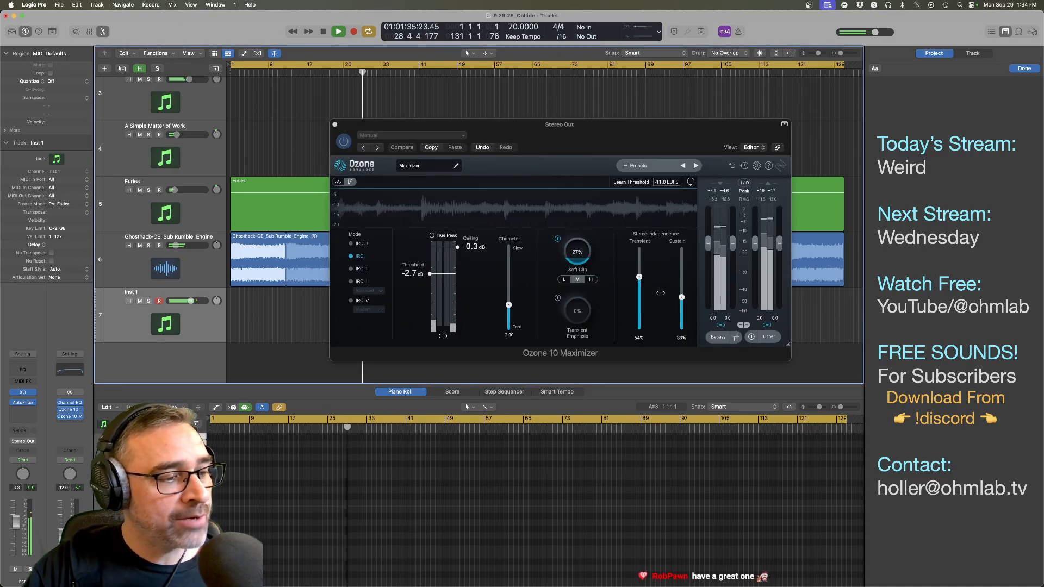
{"action": "key", "text": "super+Tab"}
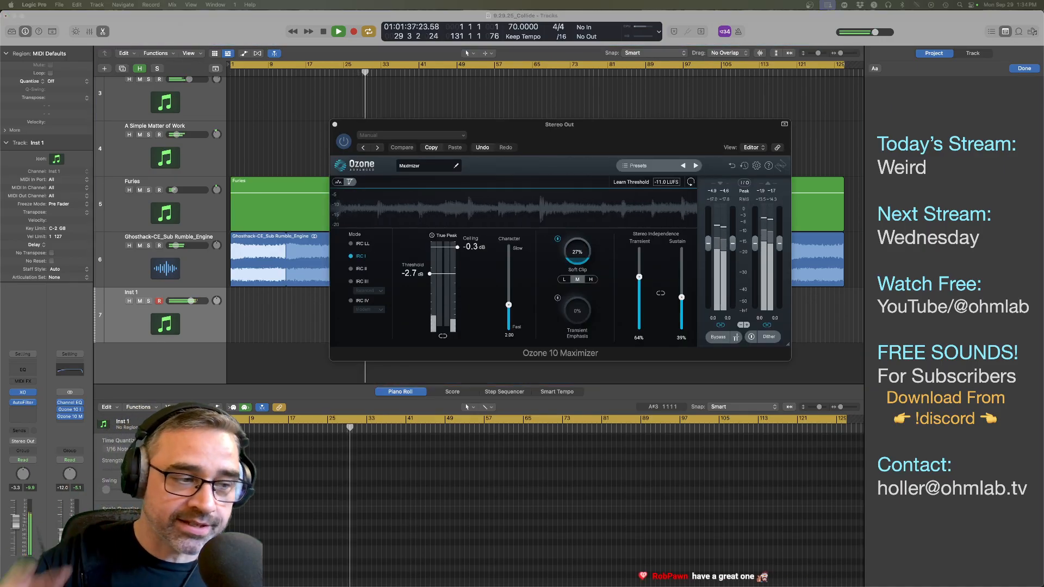